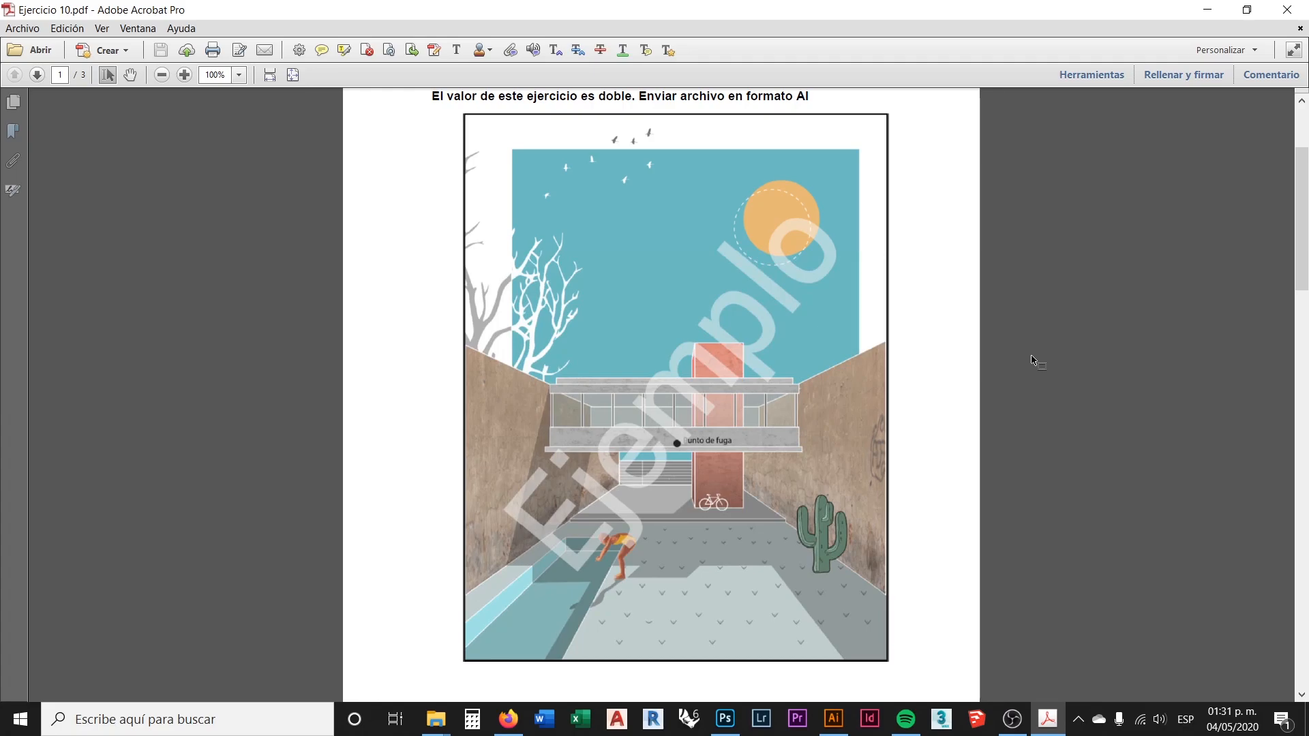
Read the Ejercicio Clase 10 instructions and examine the example perspective at 125% magnification
scroll(1036, 361, up, 3)
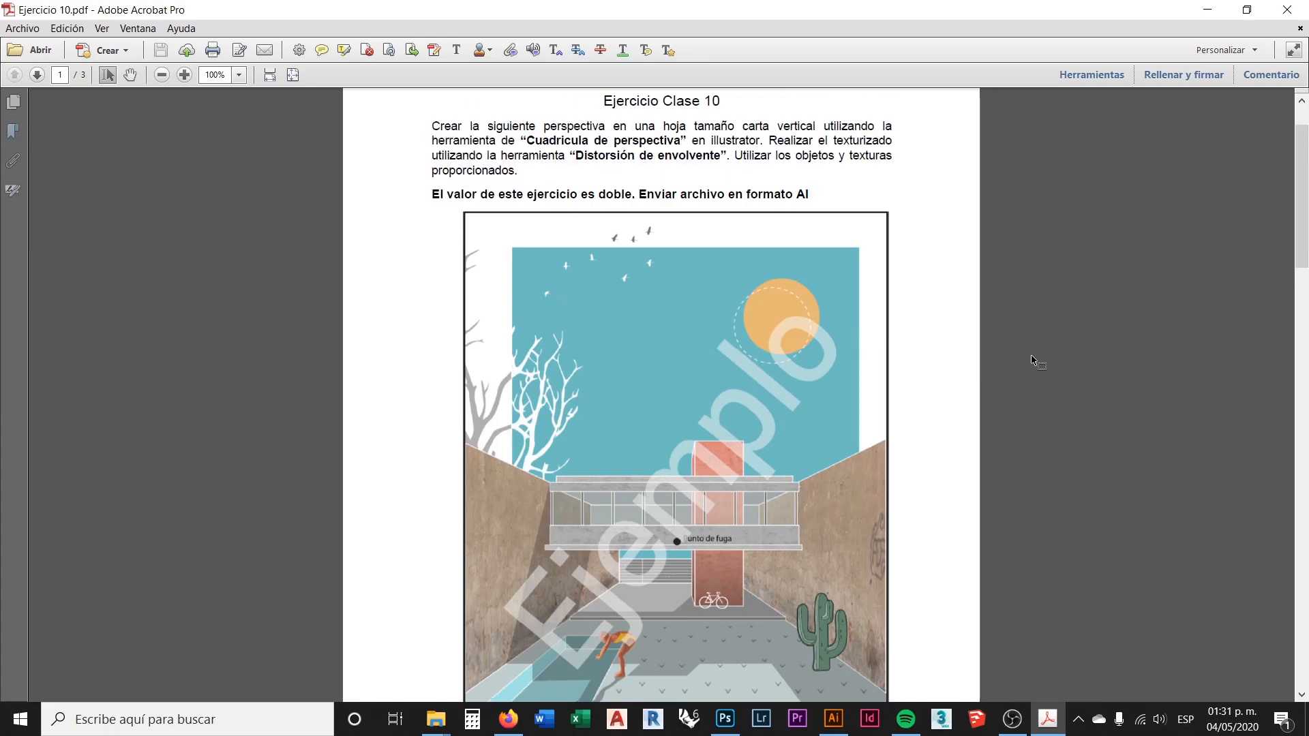
scroll(1020, 354, up, 2)
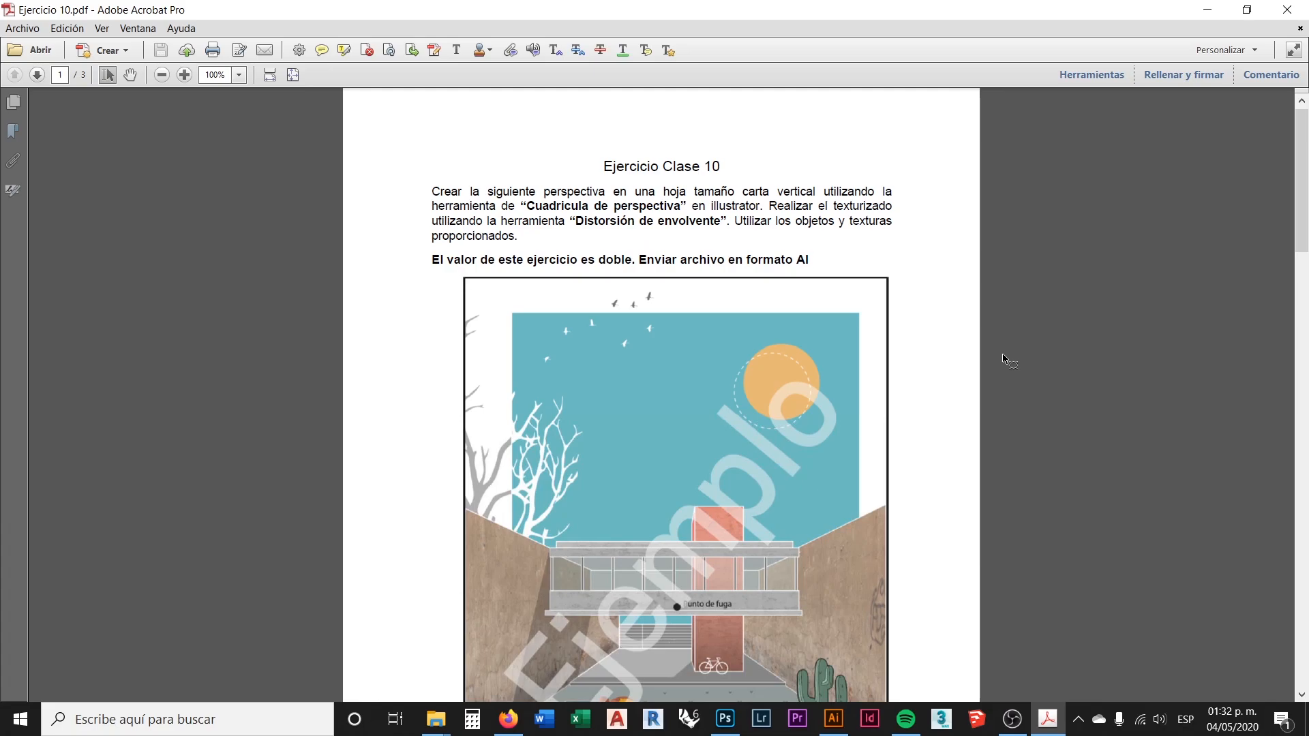
scroll(1002, 359, down, 4)
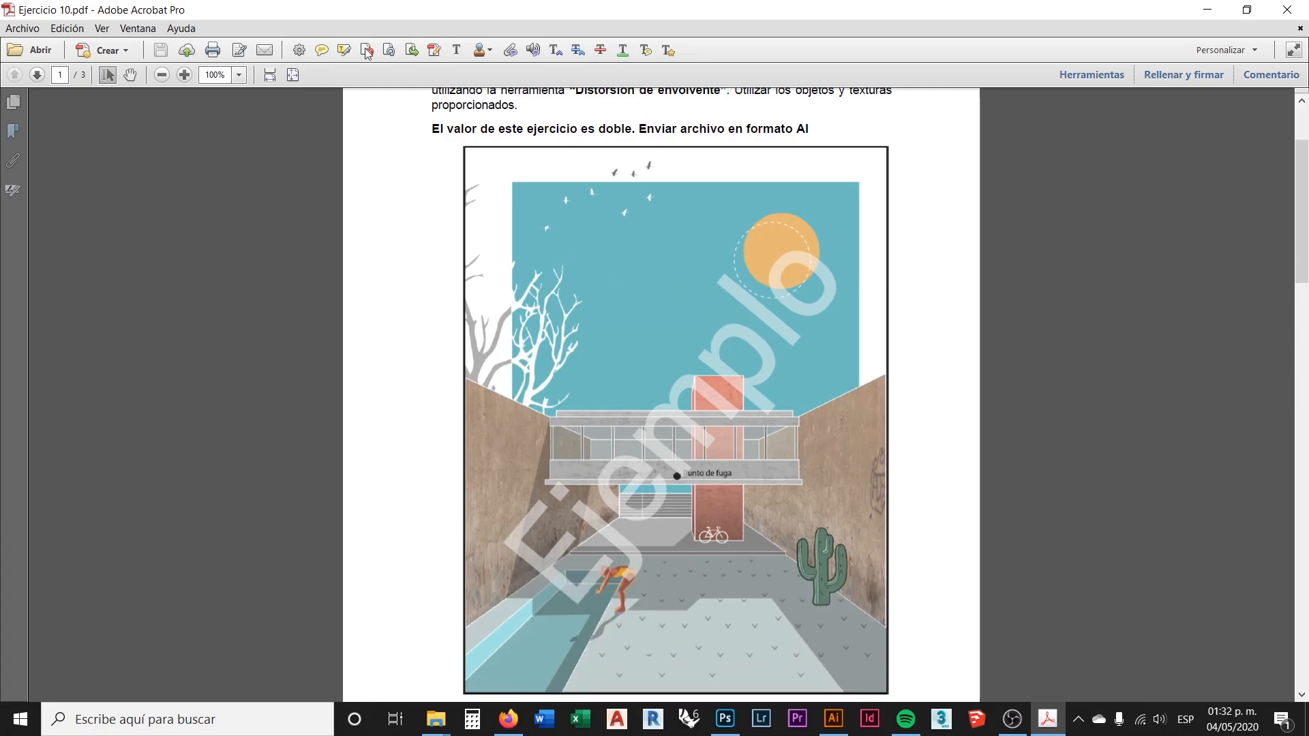
click(185, 76)
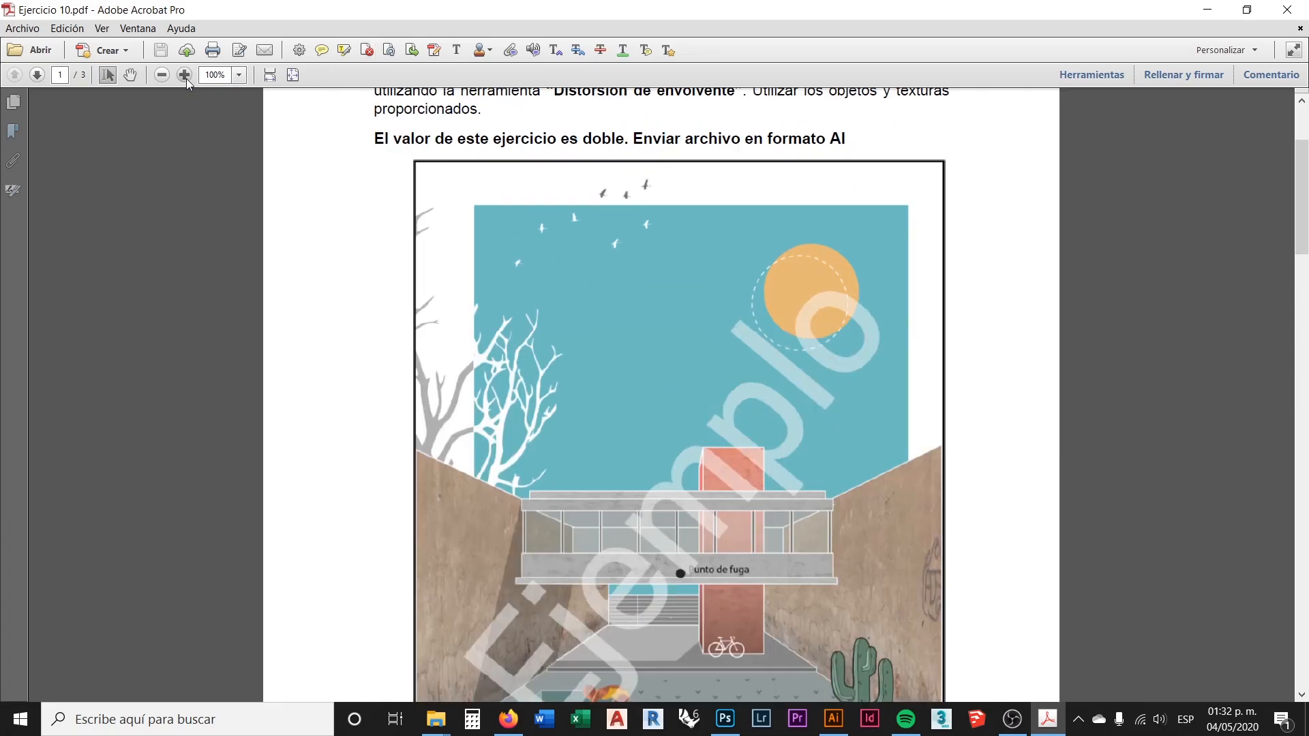
scroll(1022, 376, down, 2)
scroll(999, 354, down, 2)
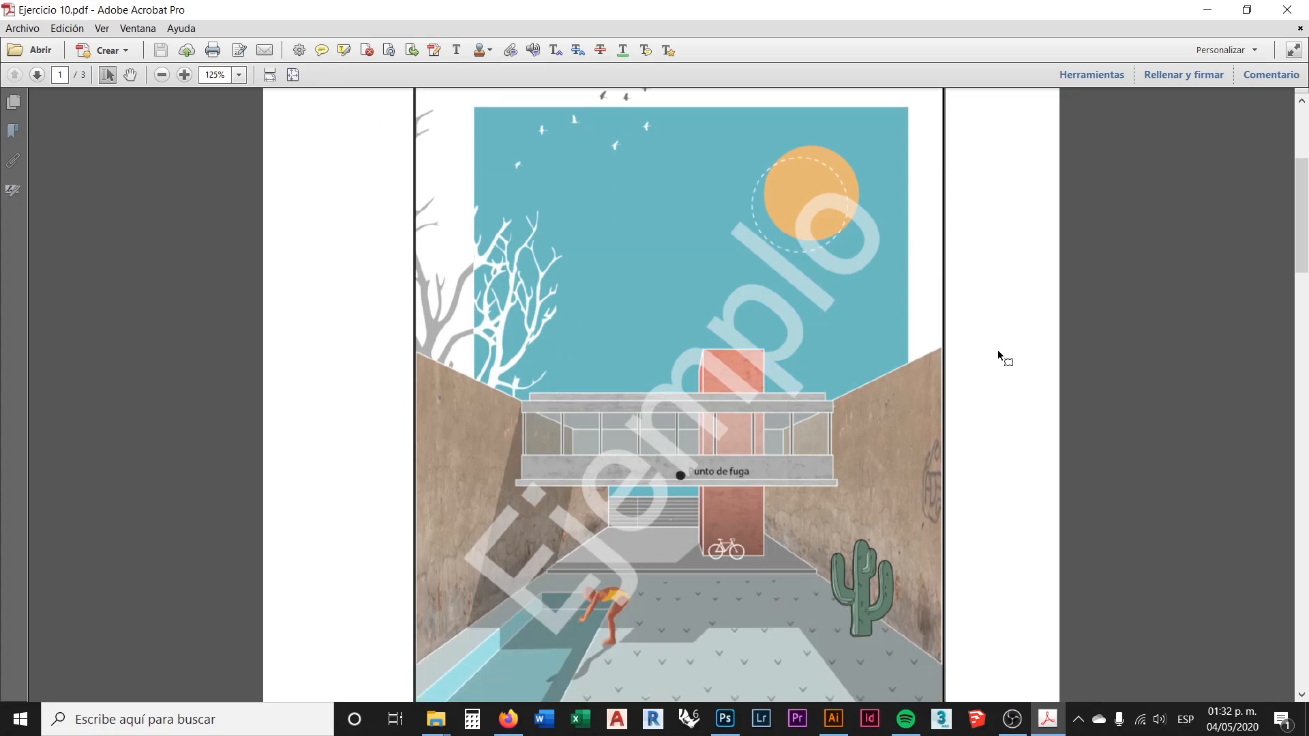
Switch to File Explorer and open the 9-2 folder inside the Illustrator exercises folder
click(1207, 10)
double_click(481, 129)
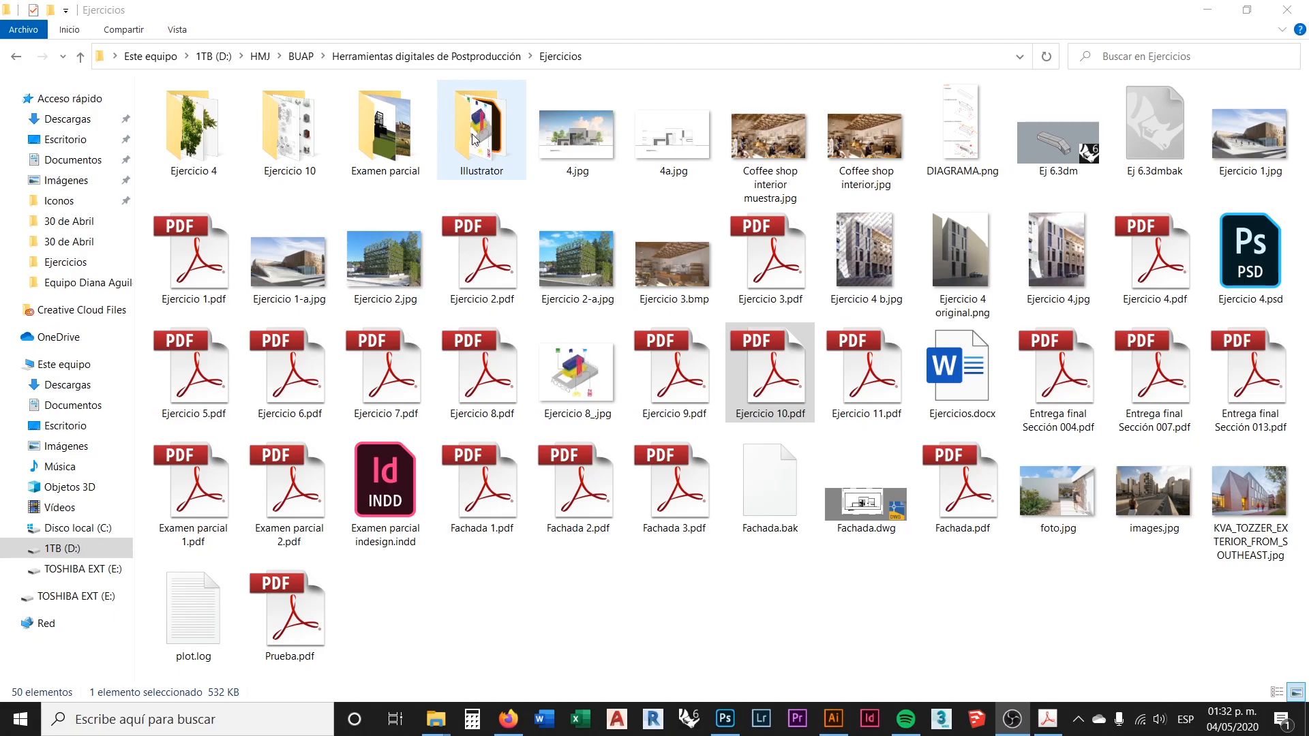
double_click(168, 136)
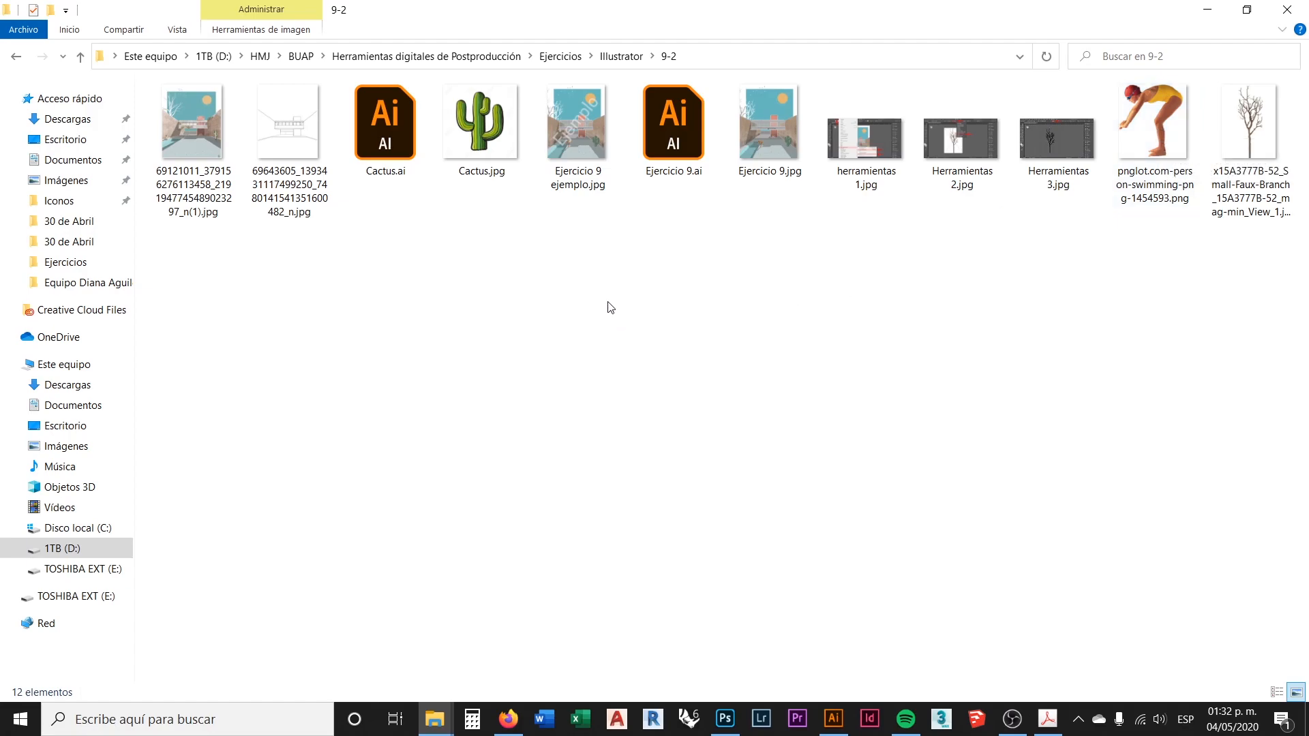
Open Ejercicio 9 ejemplo.jpg, examine the area around the marked vanishing point up close, and close the image
double_click(578, 127)
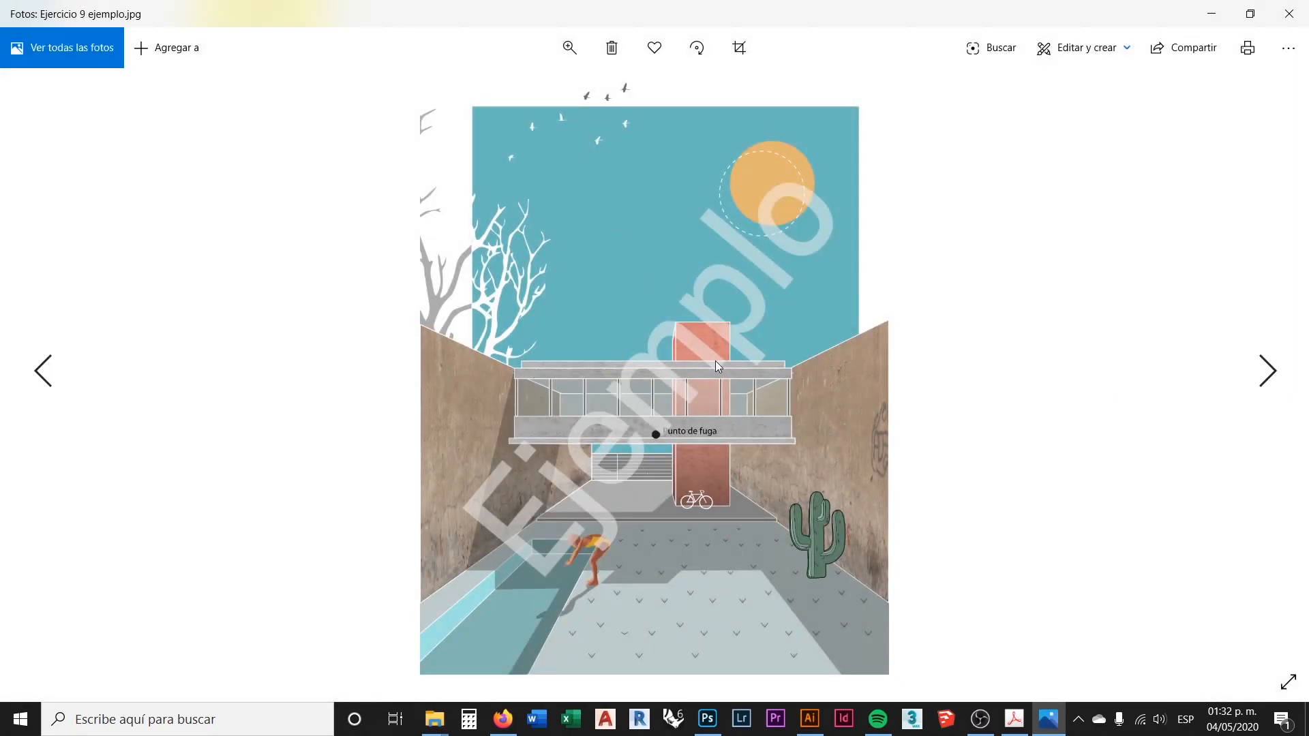
scroll(702, 423, up, 3)
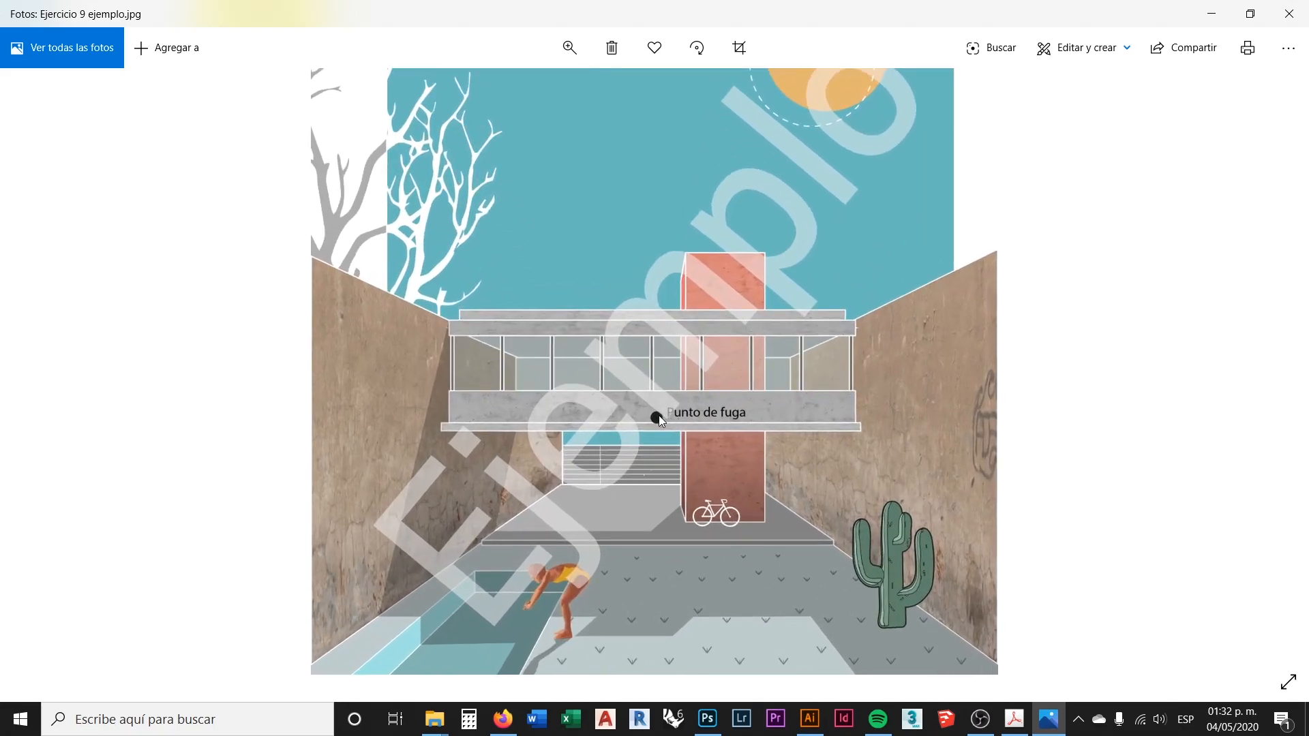
scroll(664, 431, down, 3)
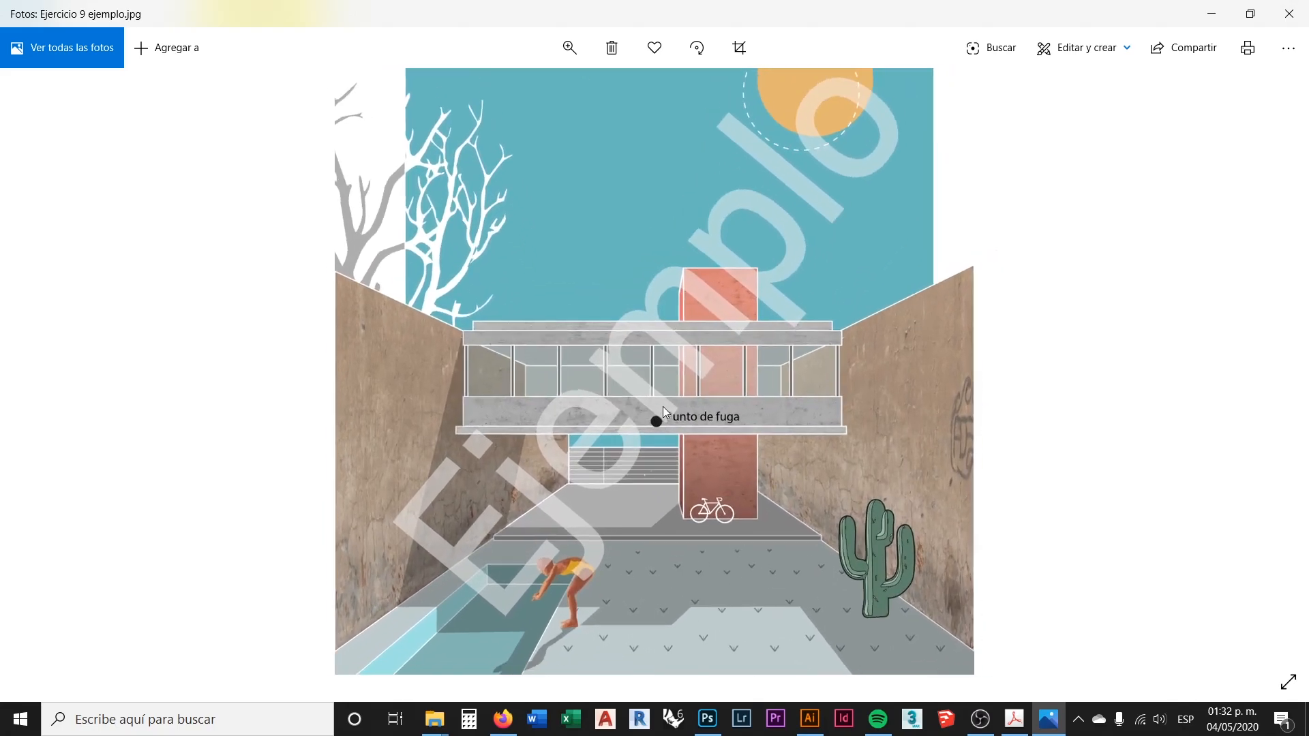
click(1288, 13)
click(667, 341)
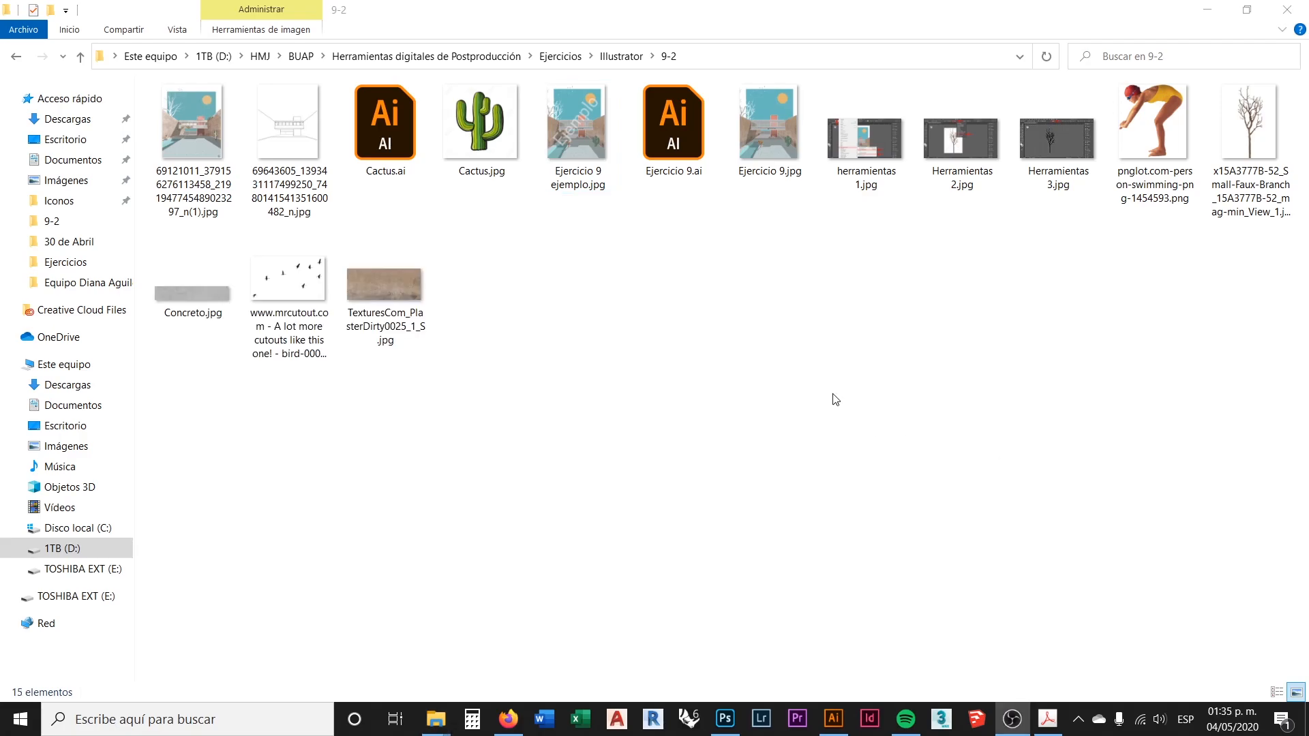
View Ejercicio 9 ejemplo.jpg again and the first reference image in the folder, closing each one
double_click(582, 137)
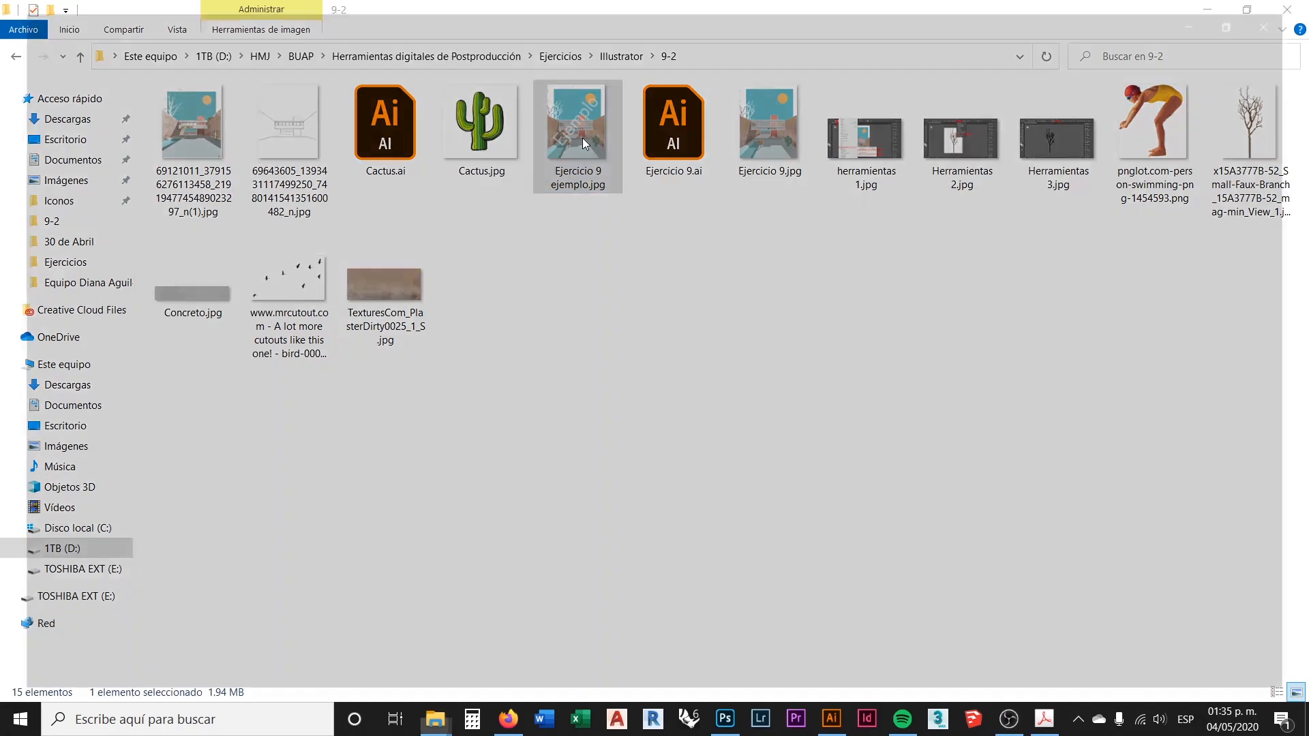
click(1288, 14)
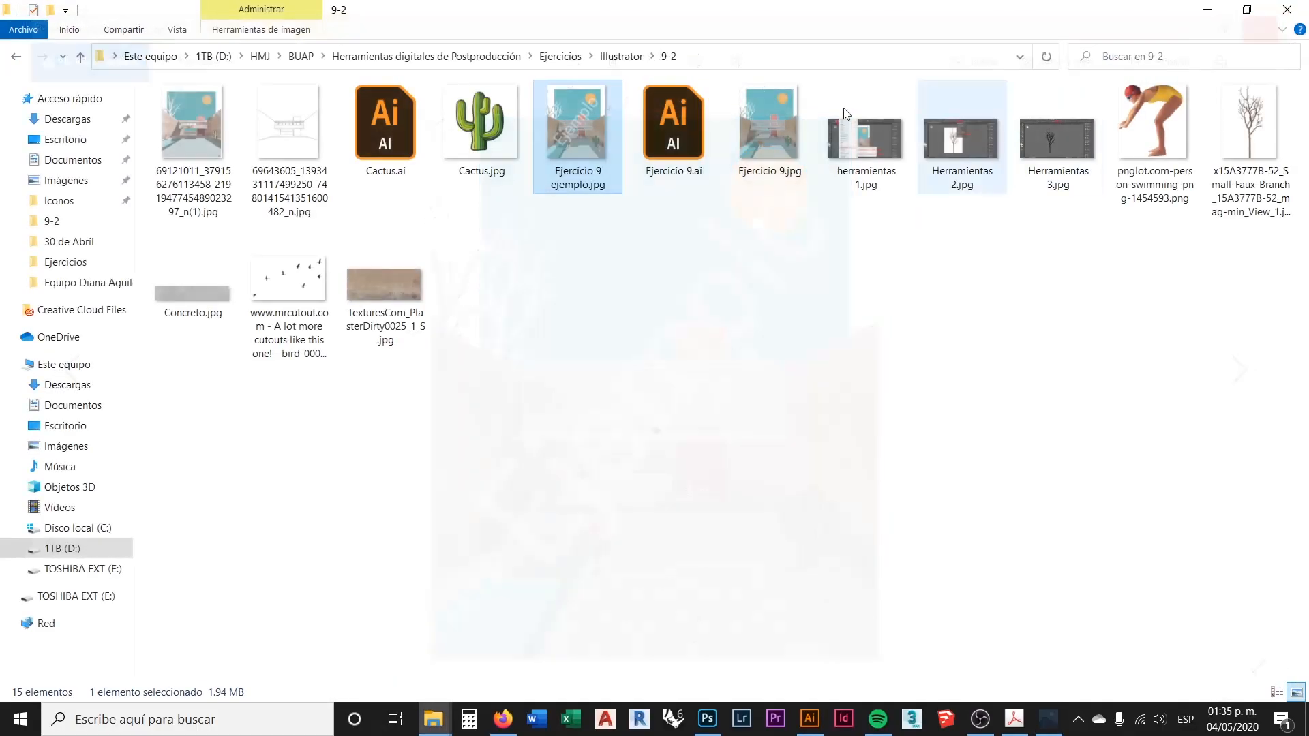
double_click(185, 136)
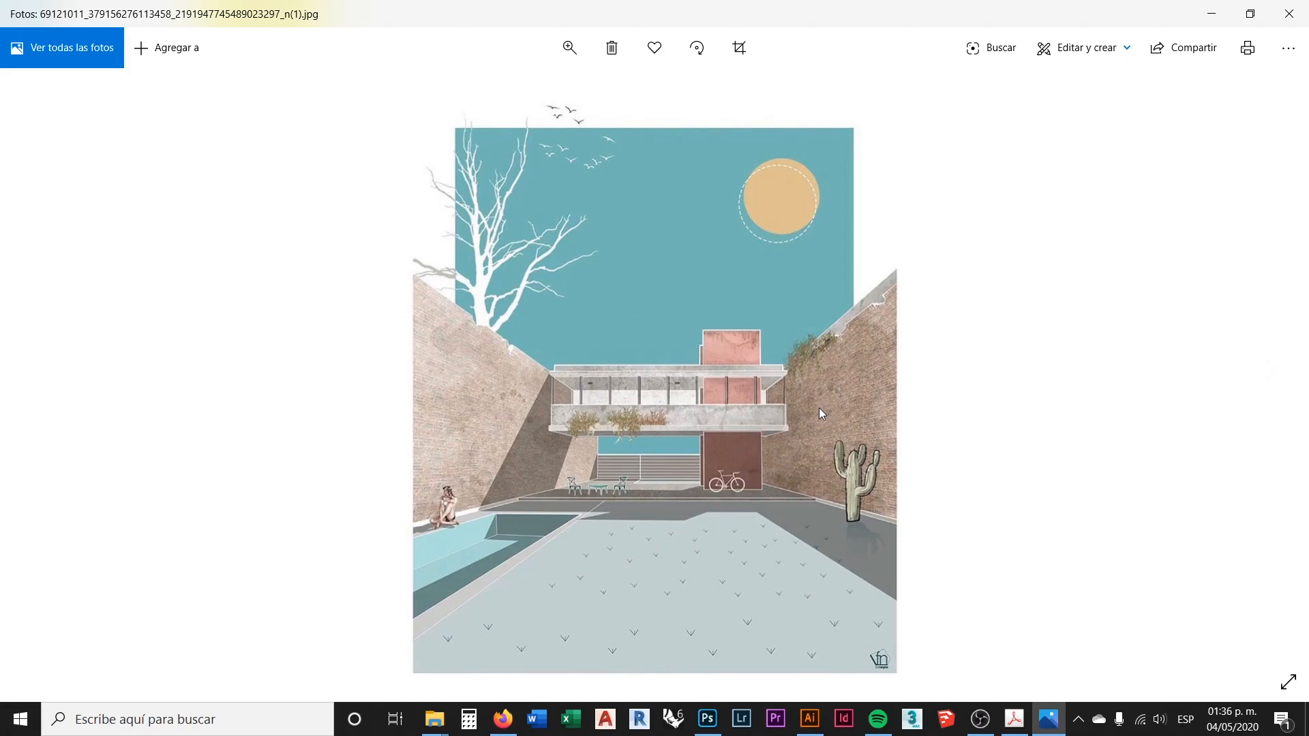
click(1288, 12)
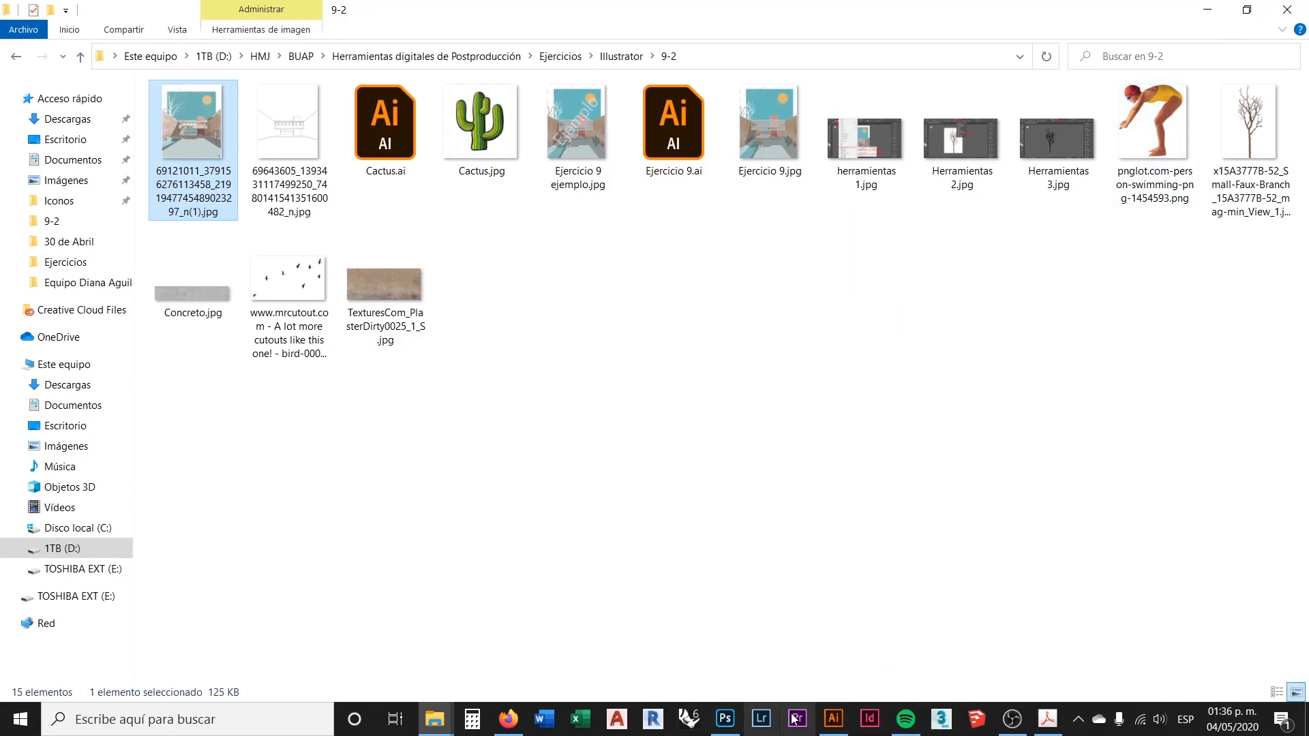
Switch to Illustrator and display the perspective grid on the blank artboard with the Perspective Grid tool
click(833, 719)
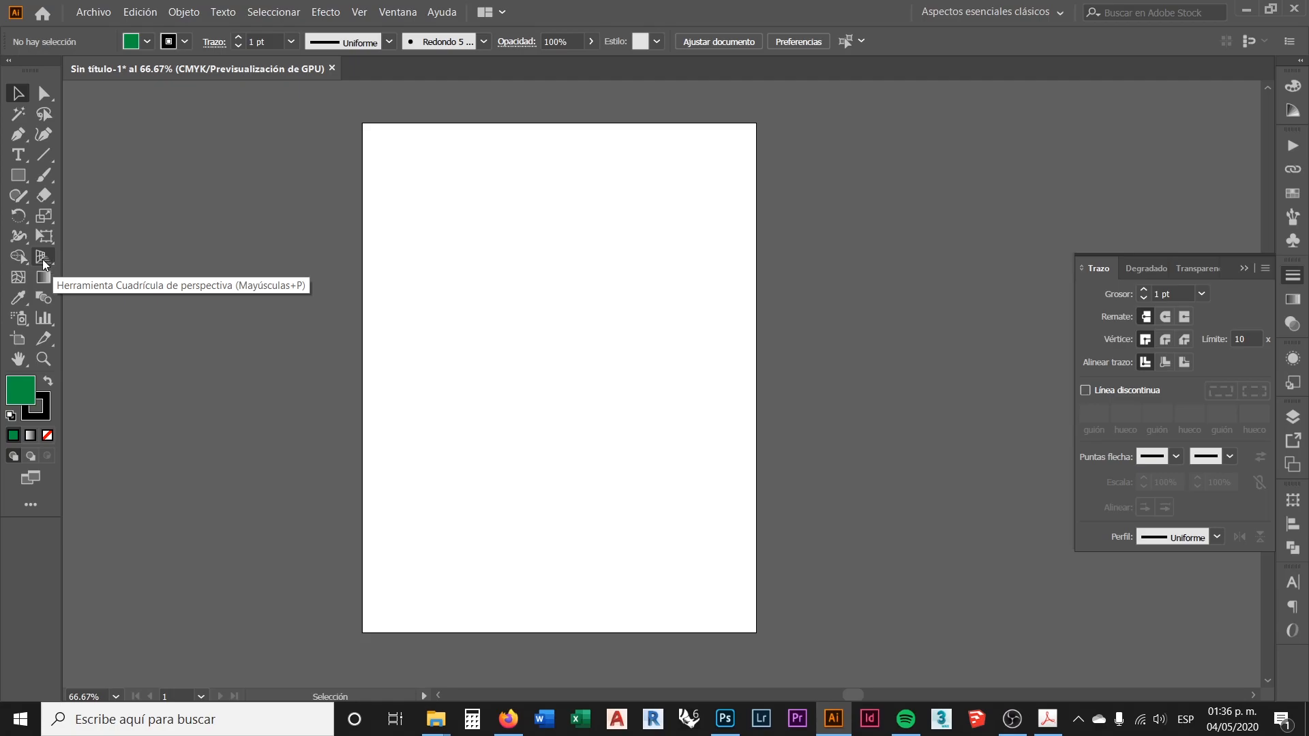
click(44, 261)
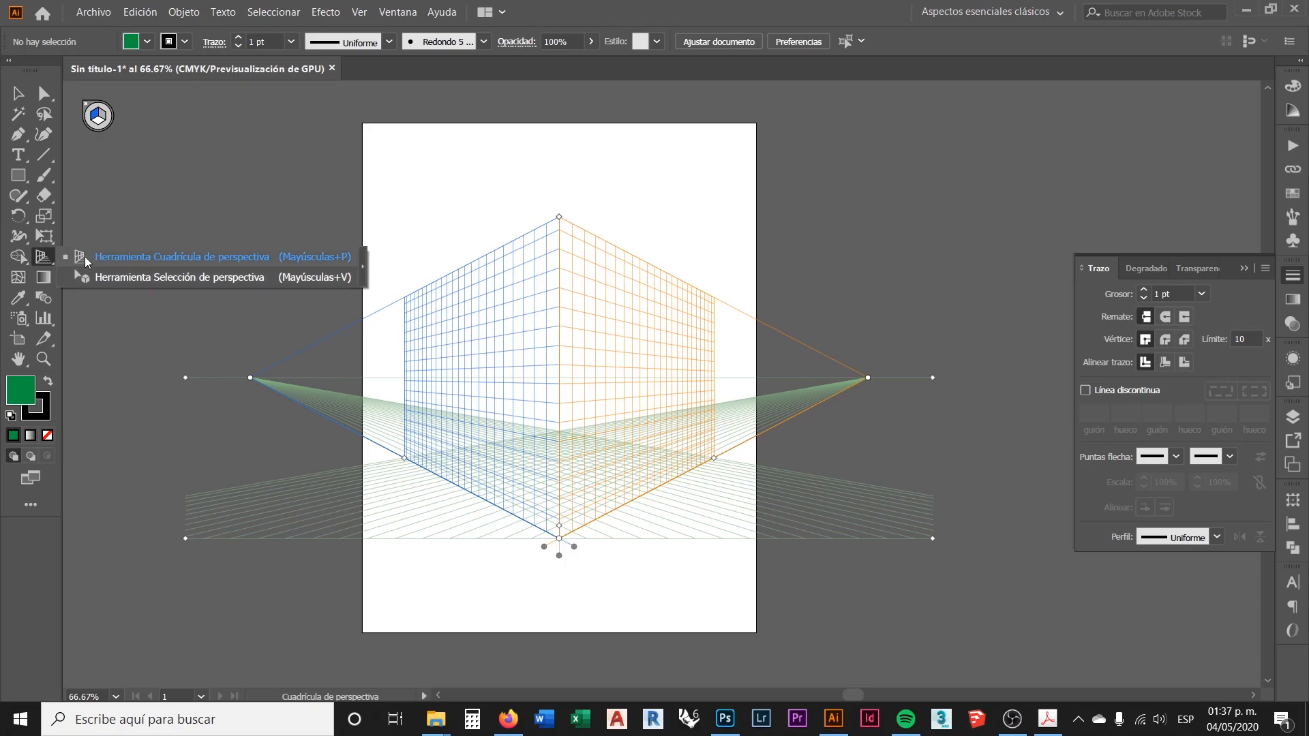
click(44, 260)
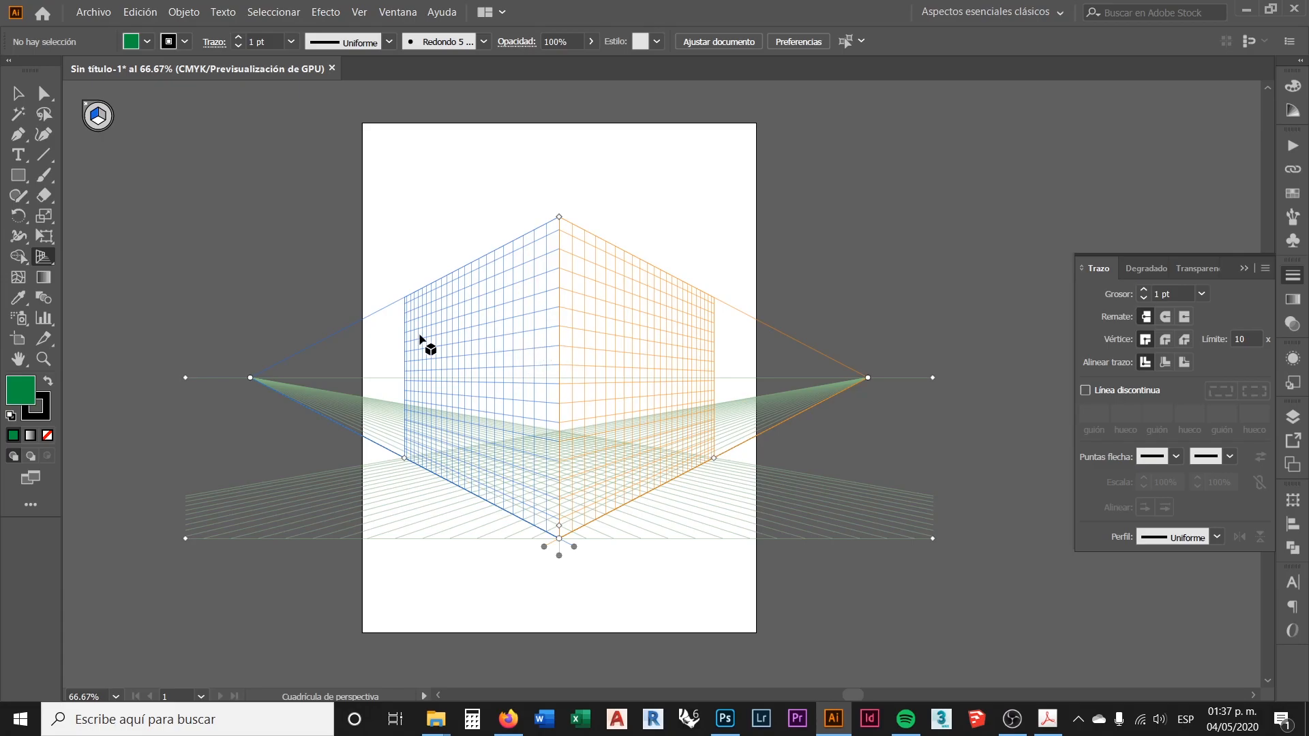
click(38, 259)
Change the perspective grid to the one-point preset [Vista normal 1P]
click(359, 12)
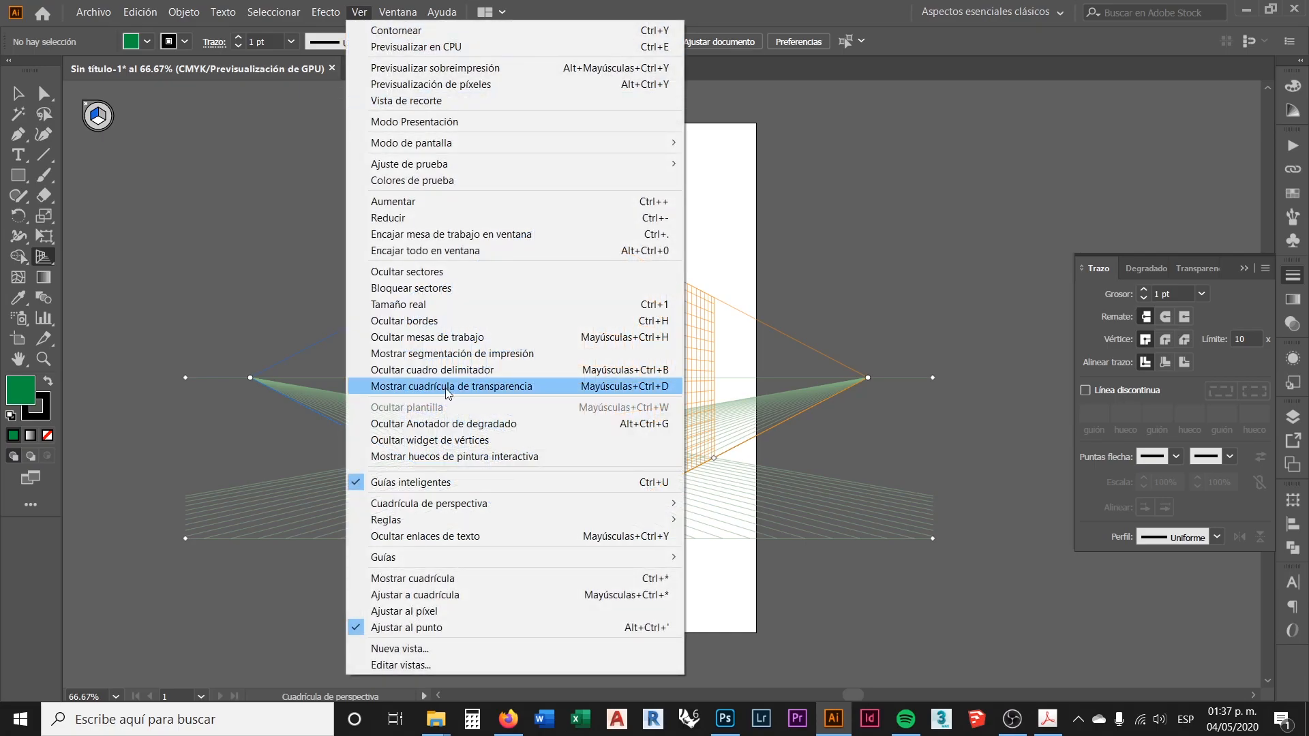
mouse_move(439, 508)
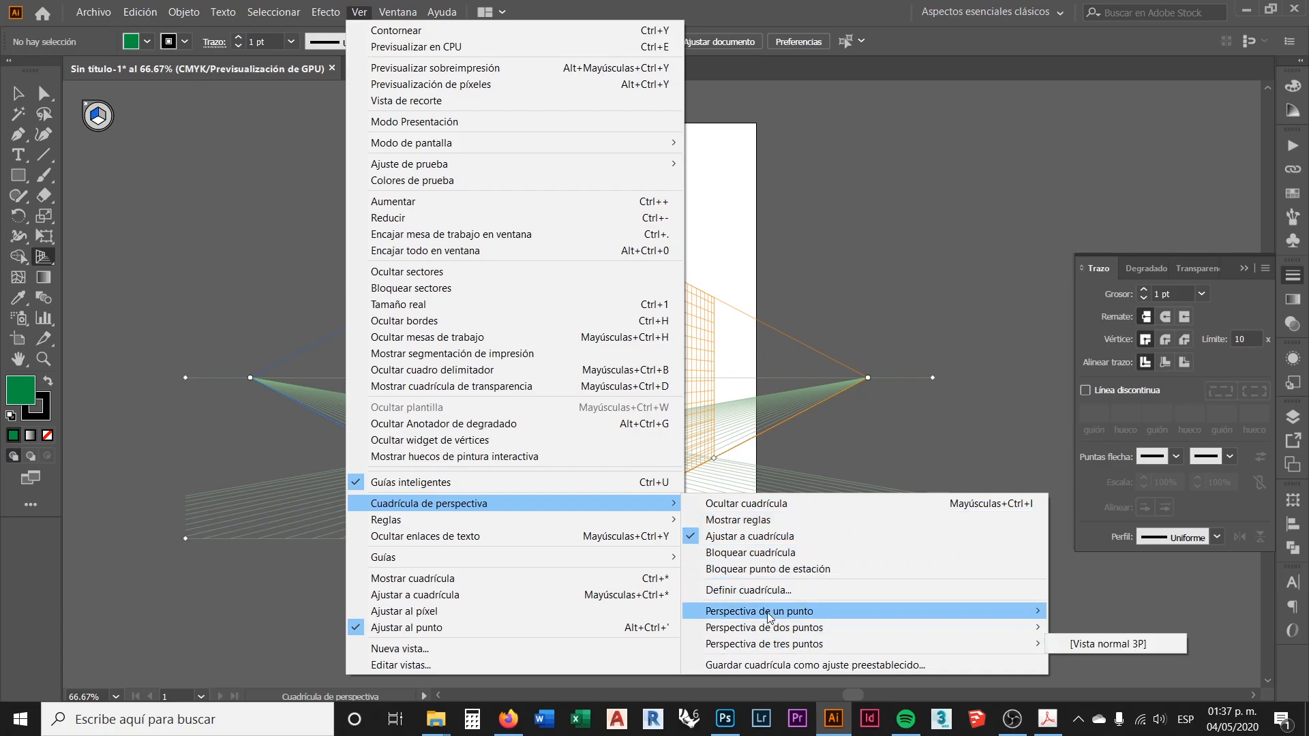
mouse_move(768, 617)
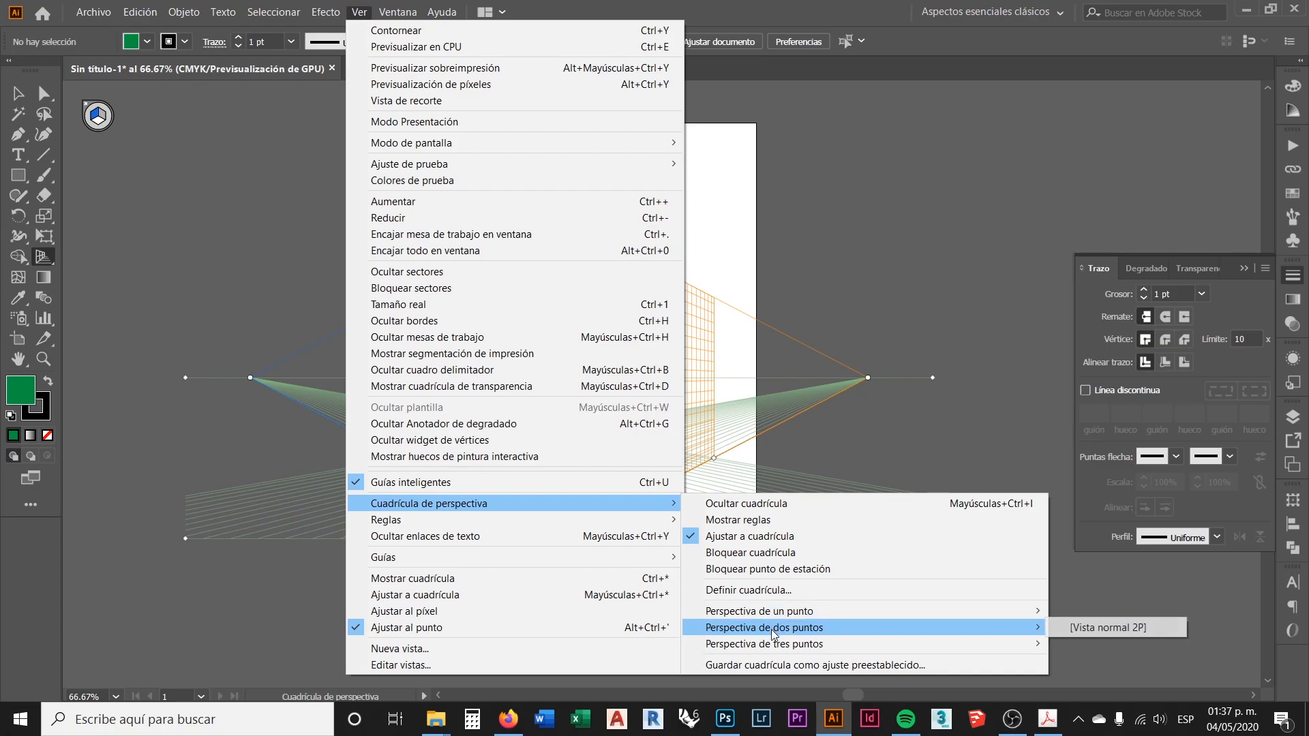
mouse_move(775, 645)
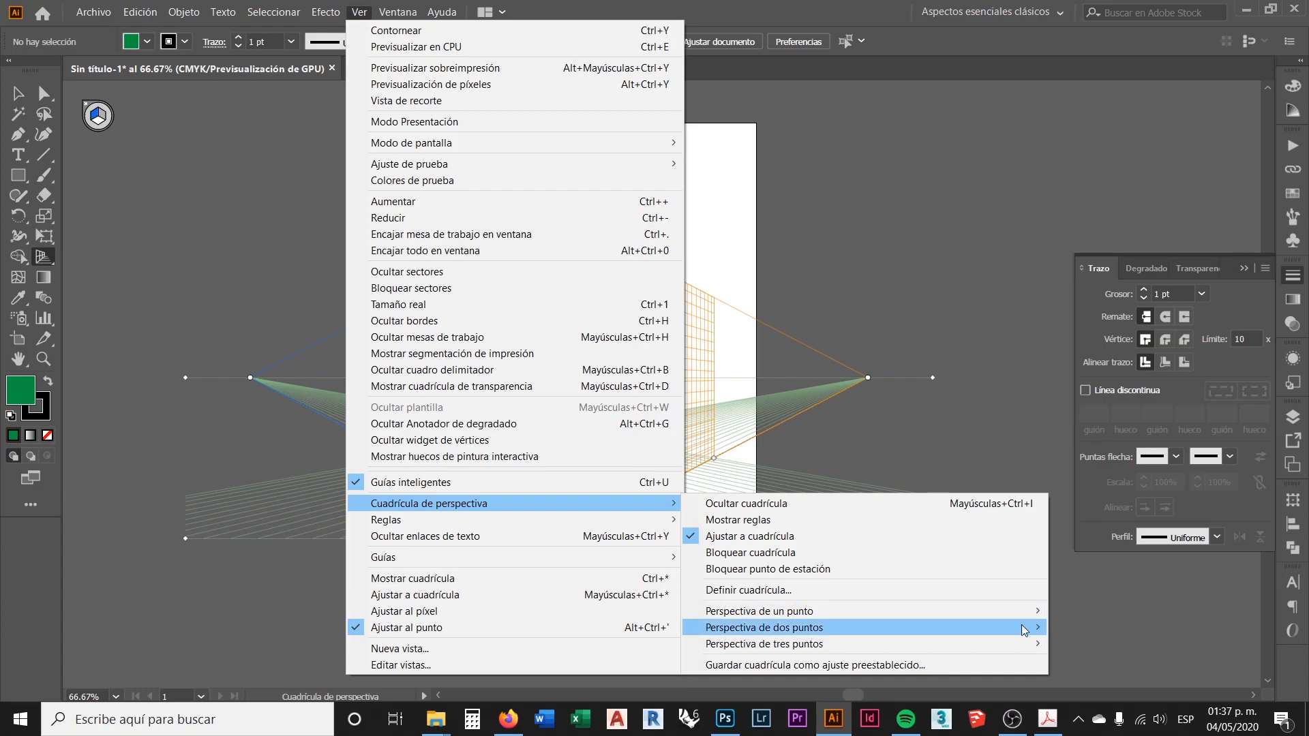
click(1099, 612)
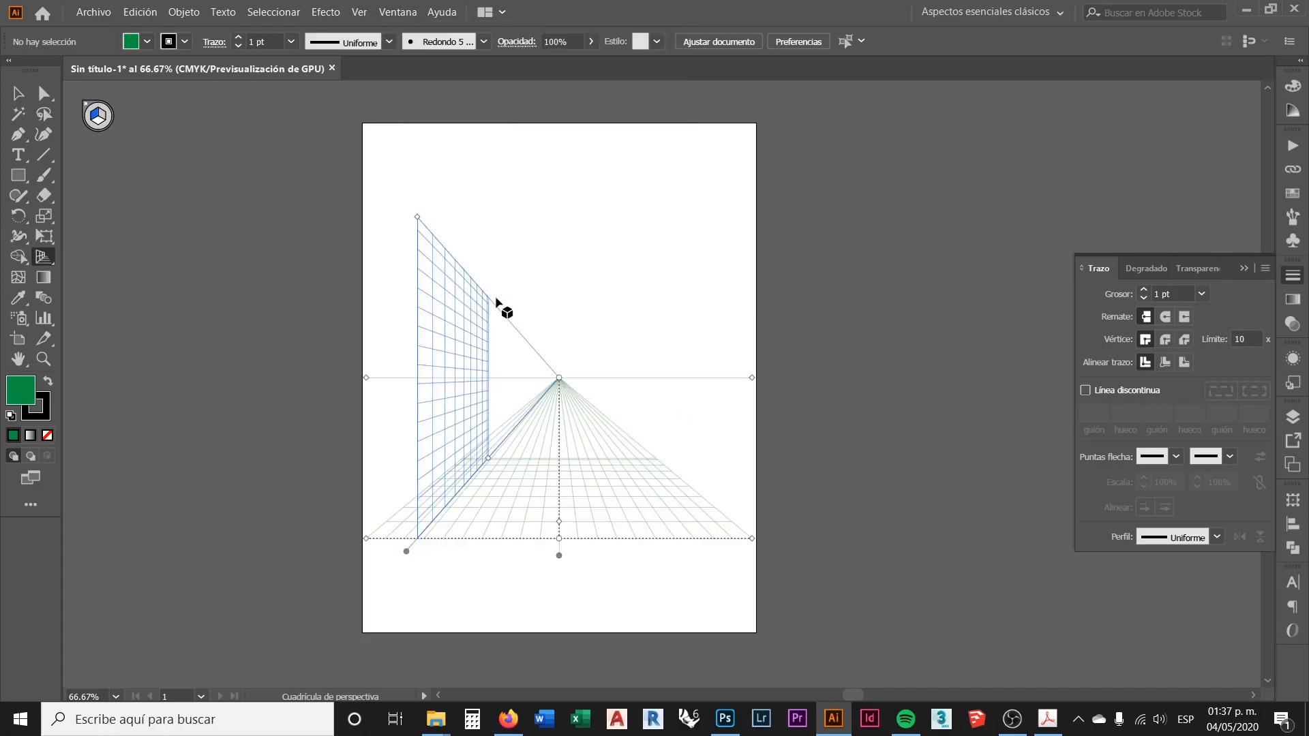
Change the perspective grid to the two-point preset [Vista normal 2P]
click(360, 11)
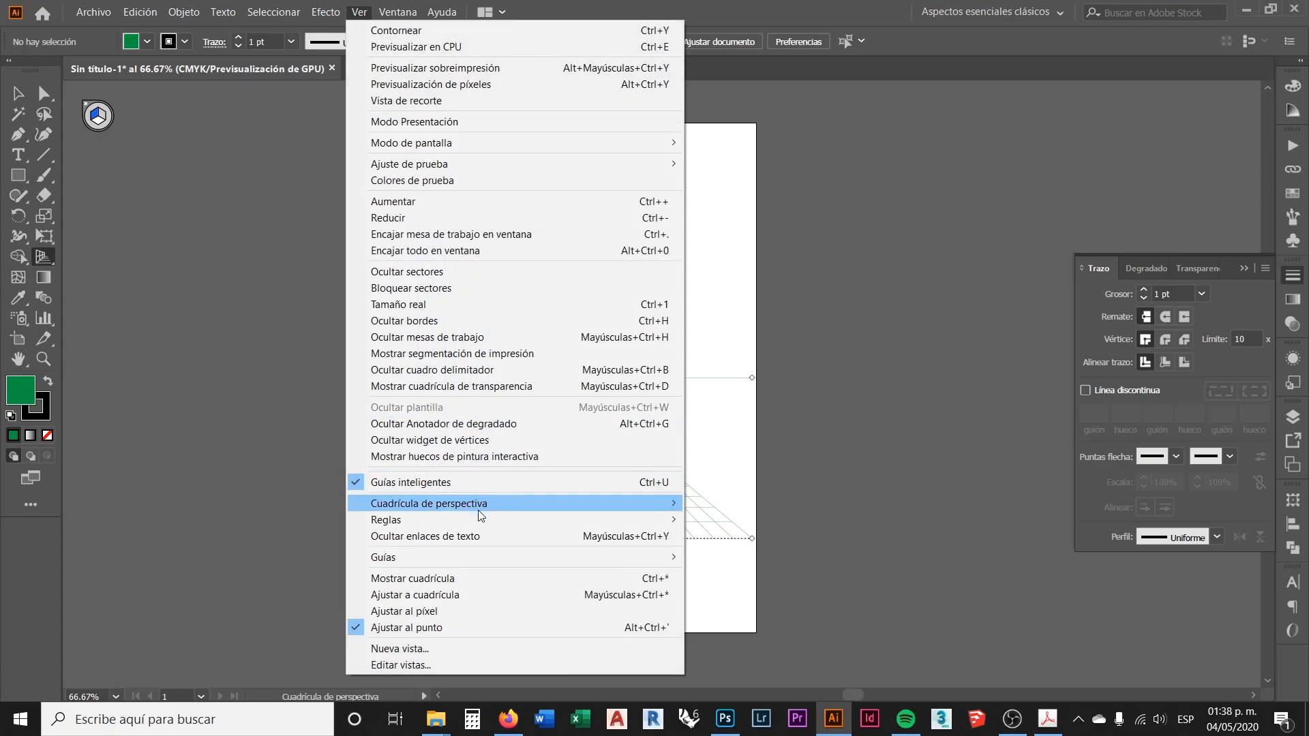
mouse_move(513, 509)
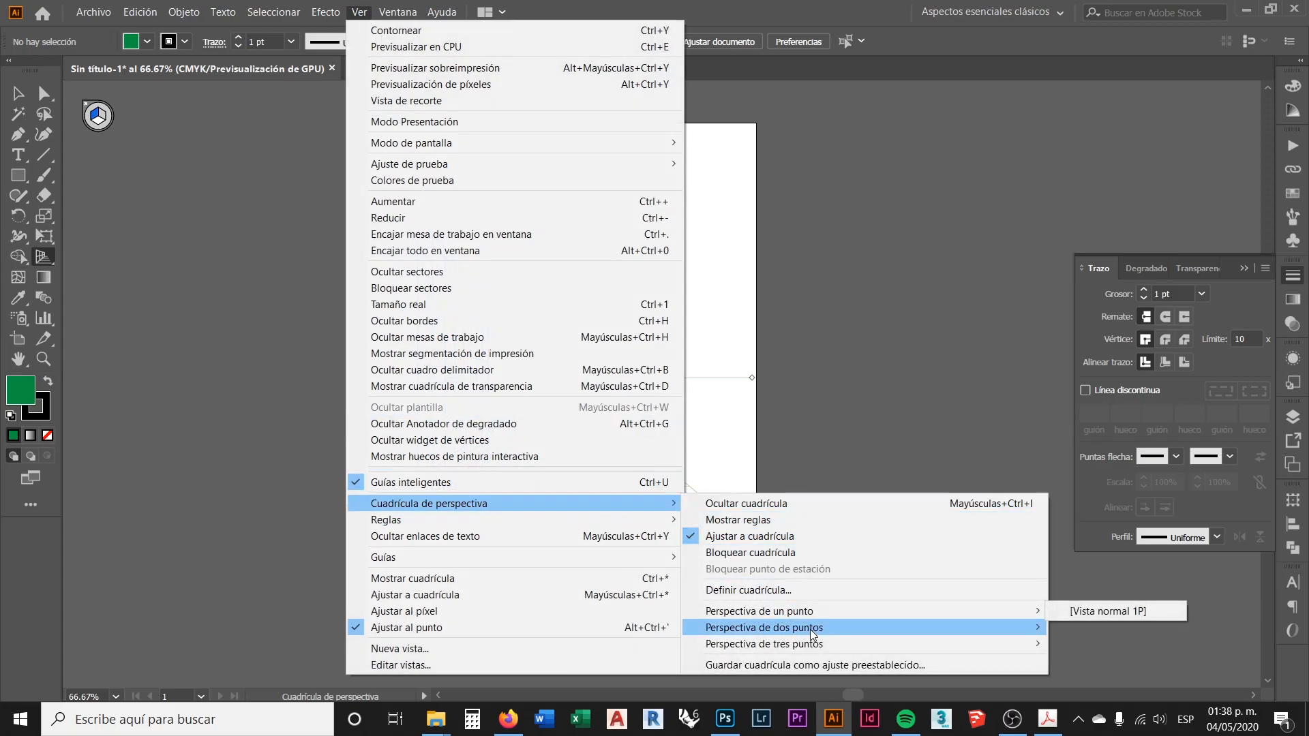
mouse_move(811, 630)
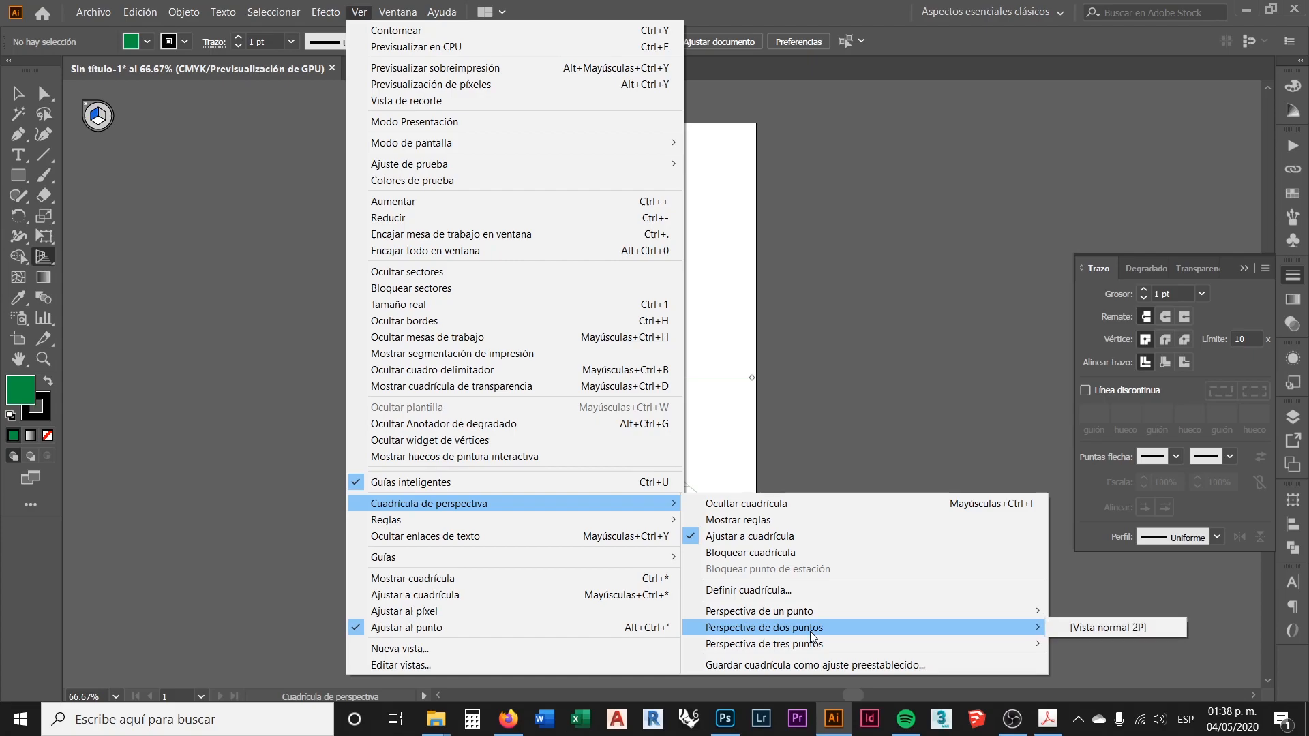
click(1106, 630)
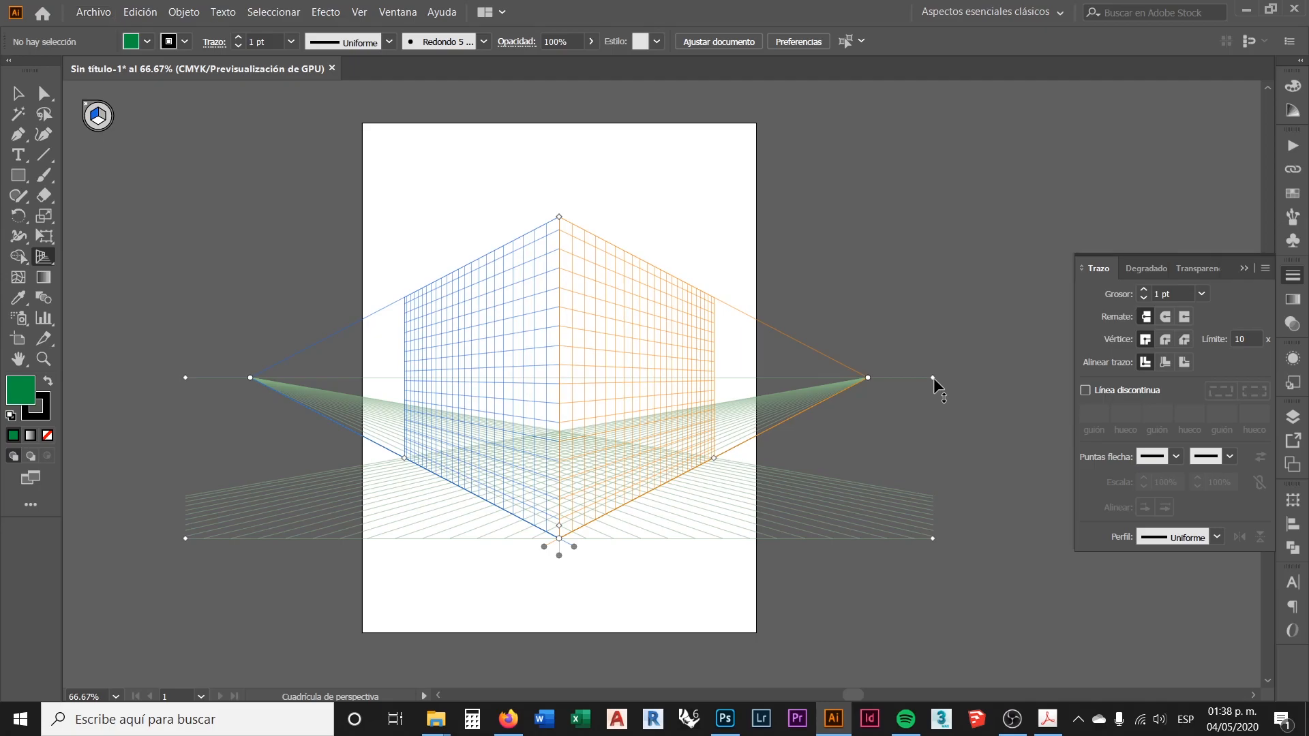
Shift the grid's horizon line down, up to about 533 pt, and back to roughly mid-height of the grid
drag(934, 378, 946, 454)
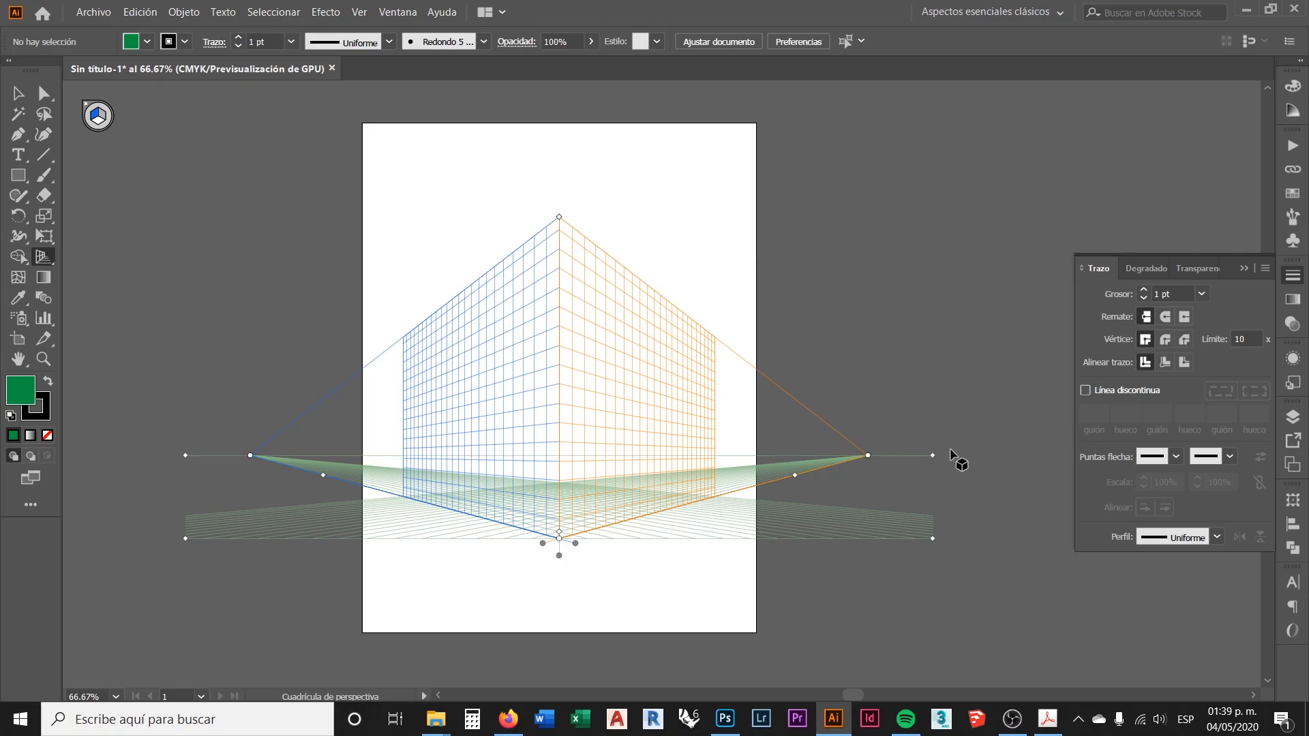
drag(934, 454, 886, 194)
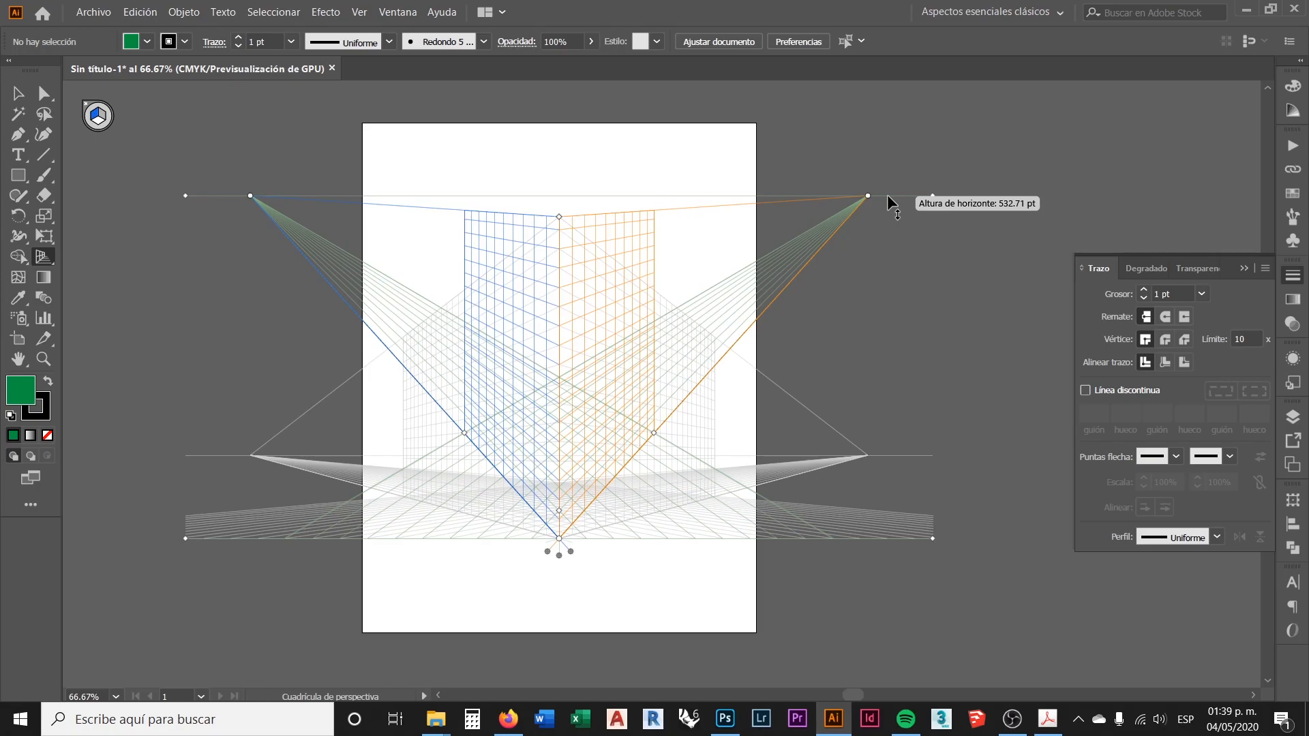
drag(886, 194, 939, 384)
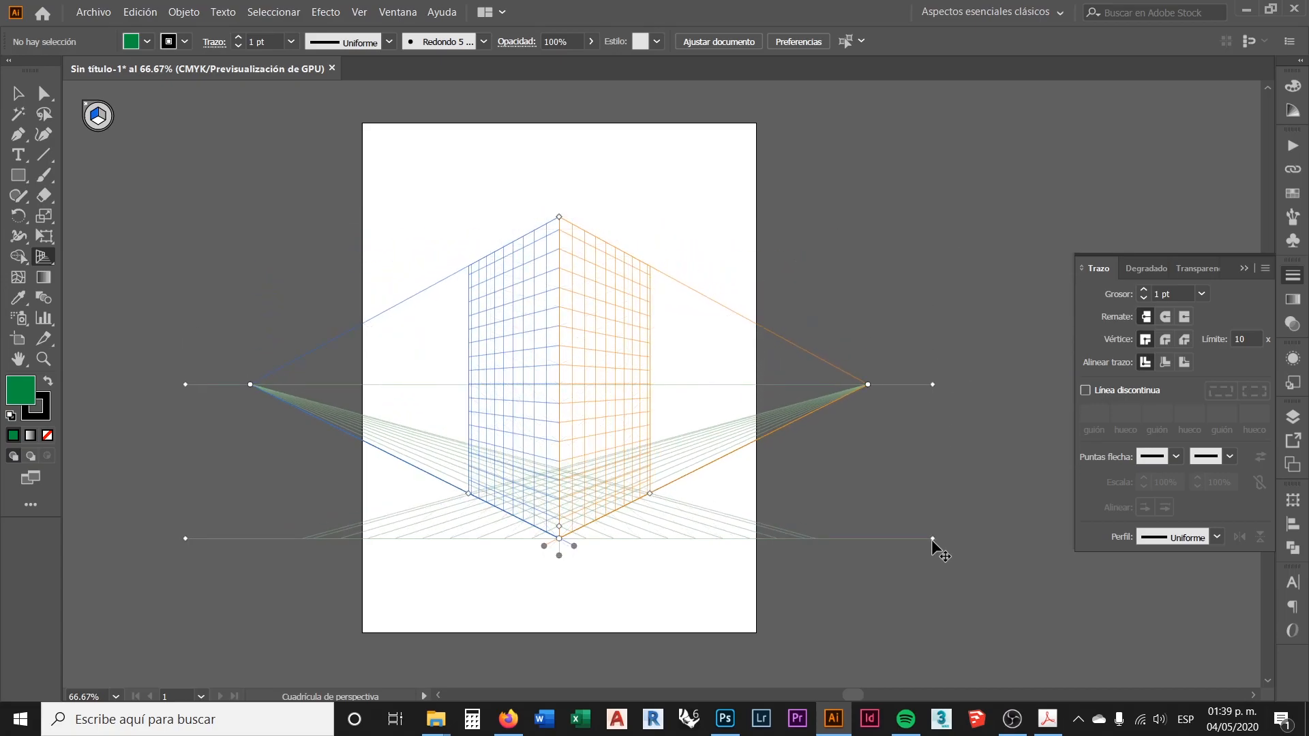
Move the whole grid slightly up and left on the artboard by its ground level, and extend its vertical height a little
drag(931, 537, 931, 506)
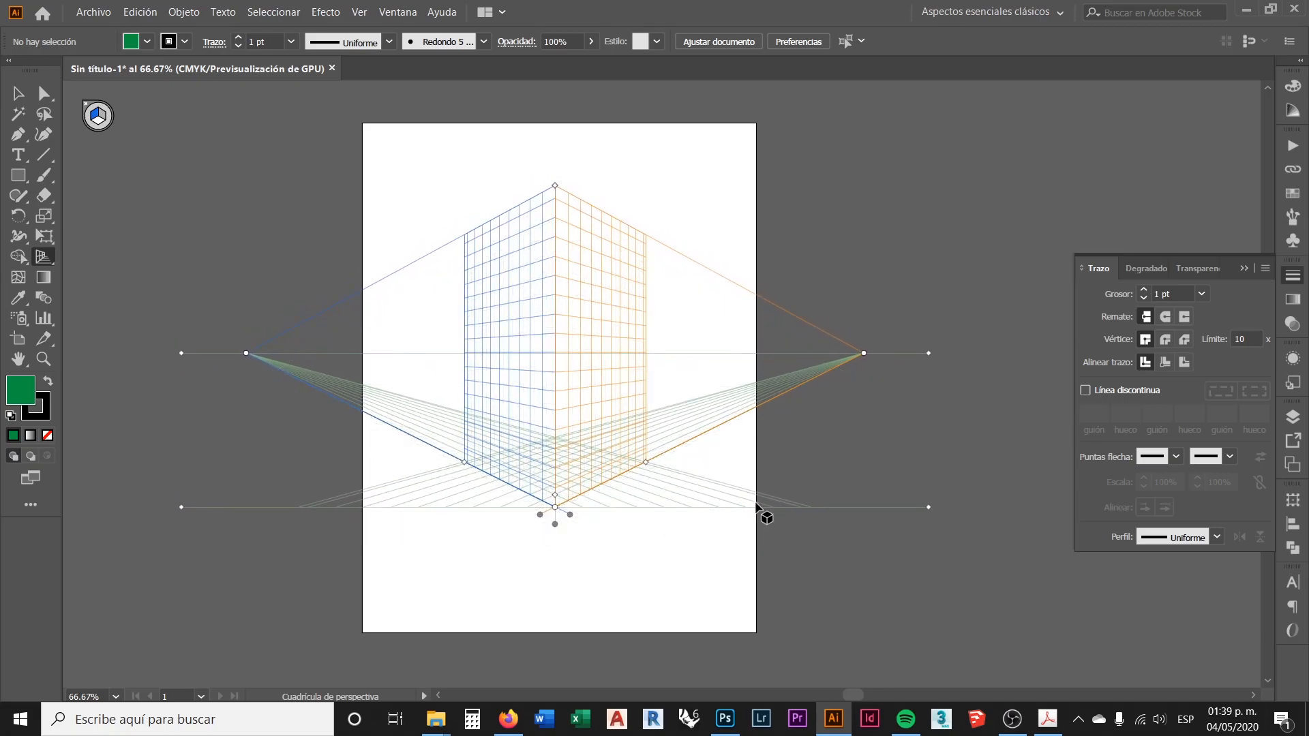
mouse_move(927, 506)
mouse_down()
mouse_move(923, 476)
mouse_move(903, 497)
mouse_move(911, 522)
mouse_move(921, 497)
mouse_move(937, 503)
mouse_move(927, 529)
mouse_move(932, 503)
mouse_move(922, 518)
mouse_up()
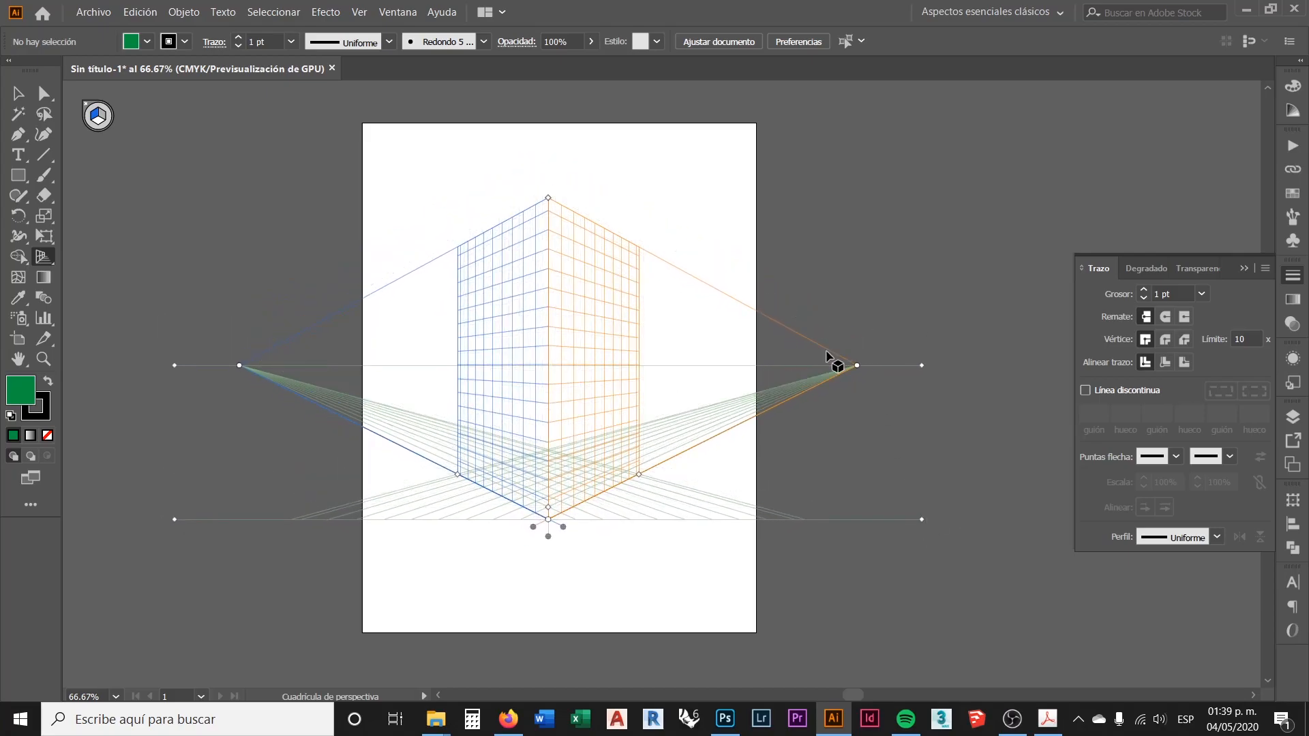
mouse_move(548, 197)
mouse_down()
mouse_move(544, 124)
mouse_move(545, 231)
mouse_move(534, 93)
mouse_move(552, 208)
mouse_move(551, 181)
mouse_up()
Extend the blue left-plane grid outward toward its vanishing point
scroll(579, 320, up, 2)
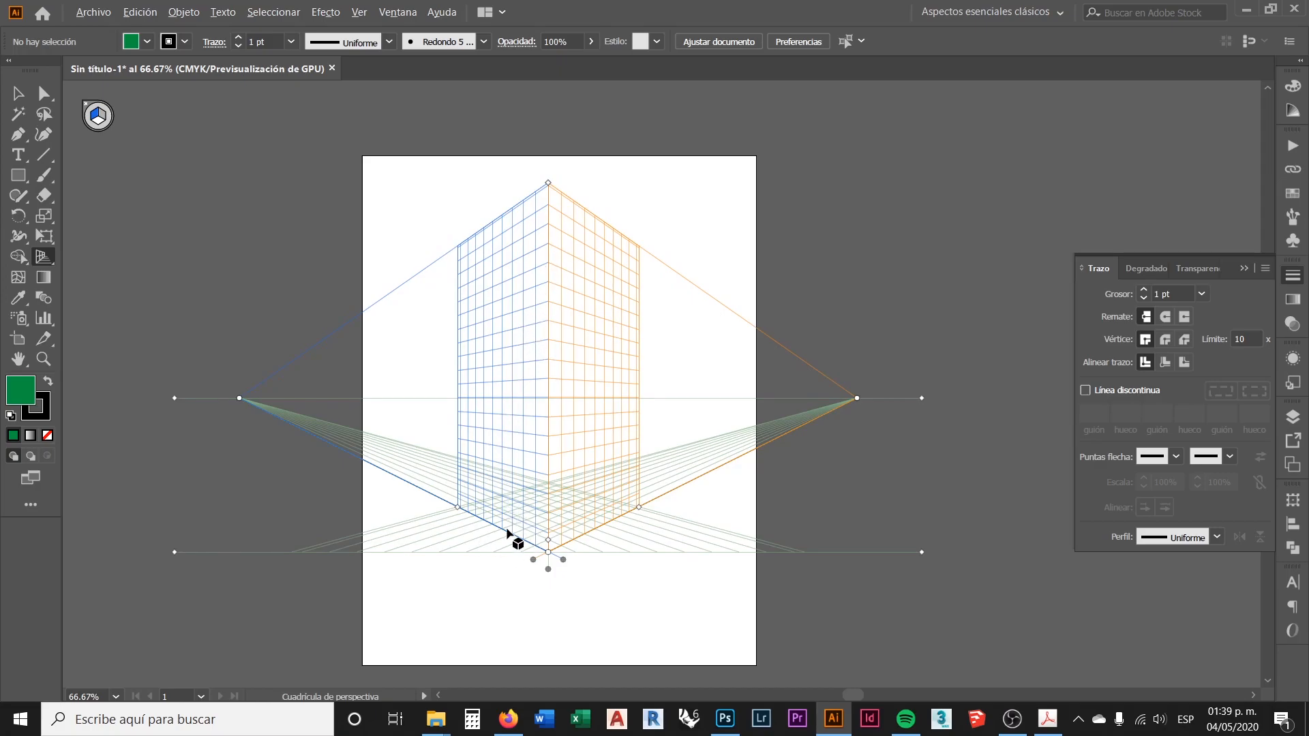
scroll(531, 526, up, 1)
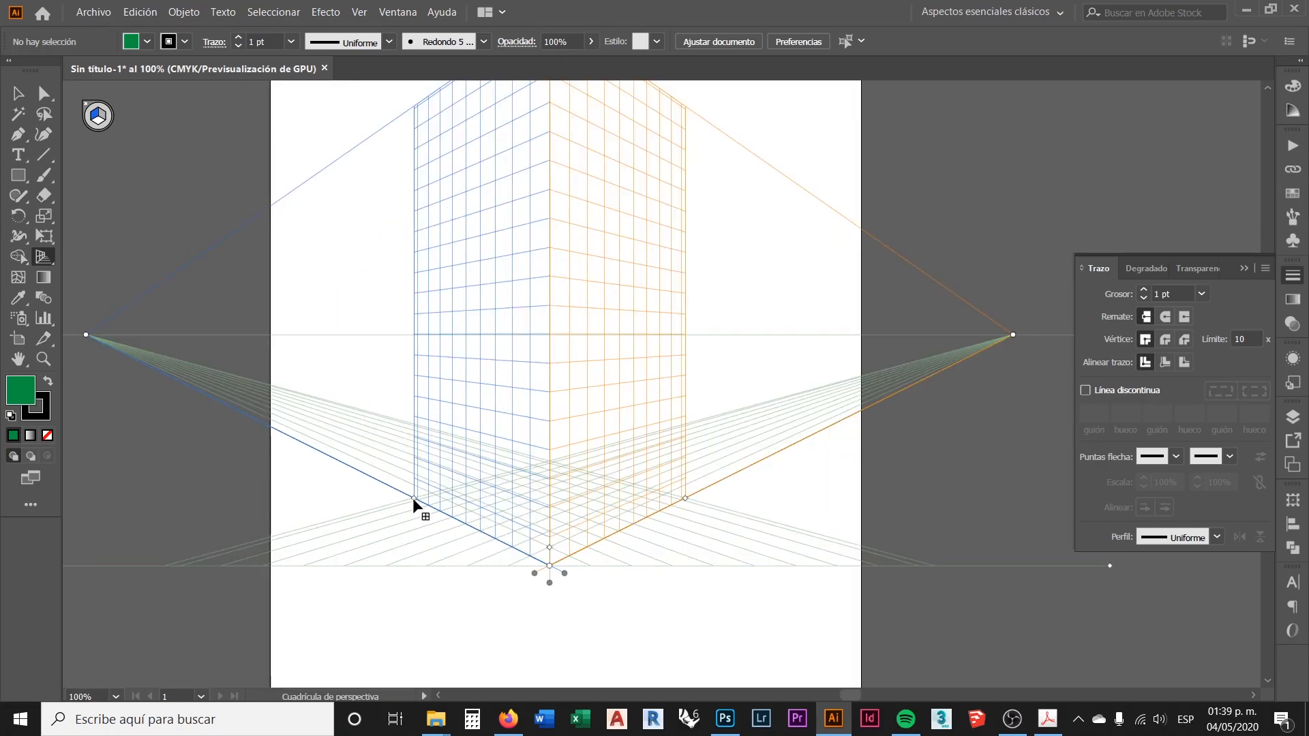
drag(415, 499, 353, 481)
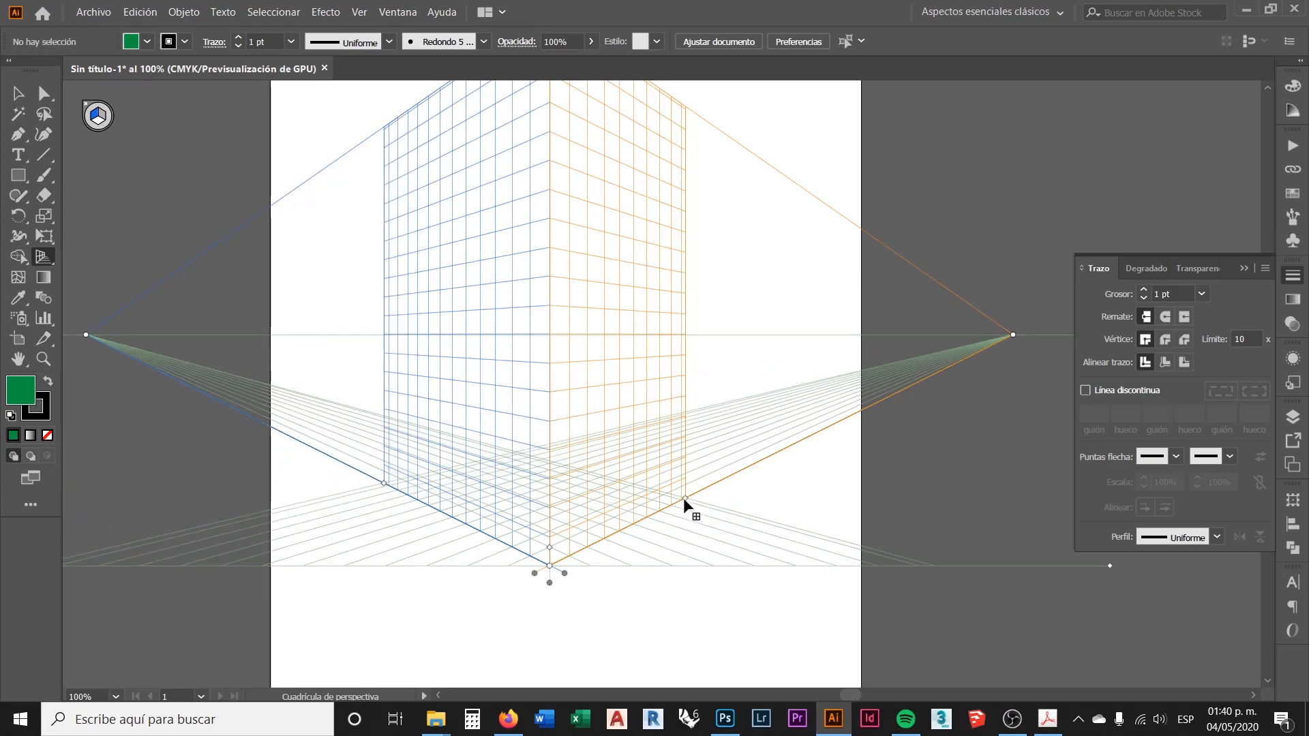
Extend the orange right-plane grid and the blue left-plane grid outward toward their vanishing points
drag(684, 499, 774, 461)
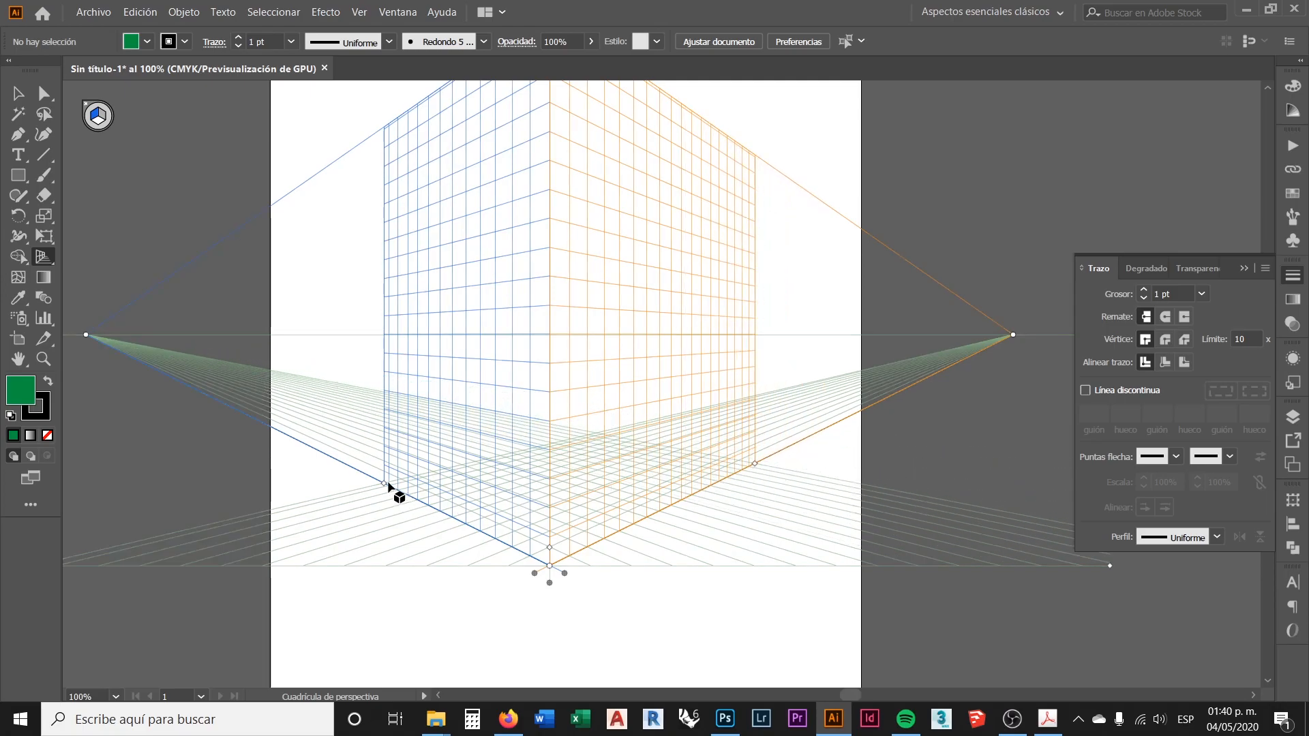
drag(387, 484, 303, 469)
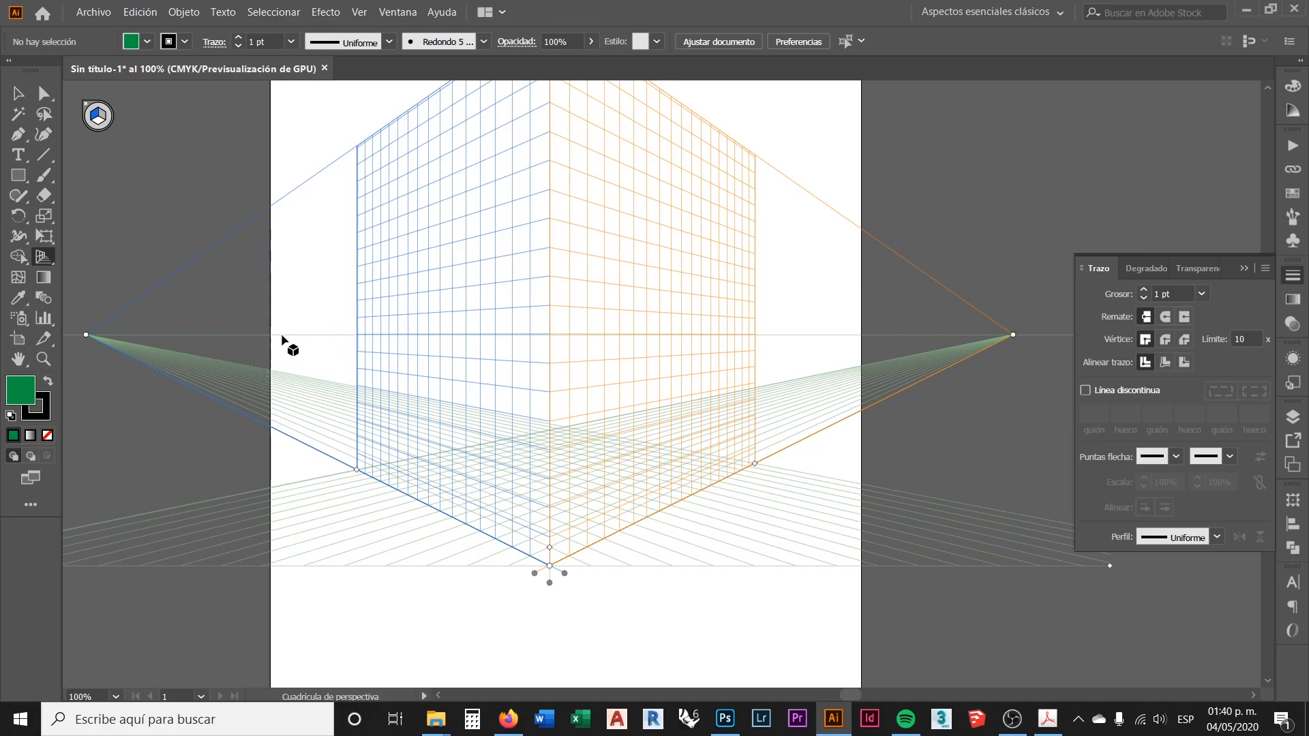
scroll(440, 400, down, 1)
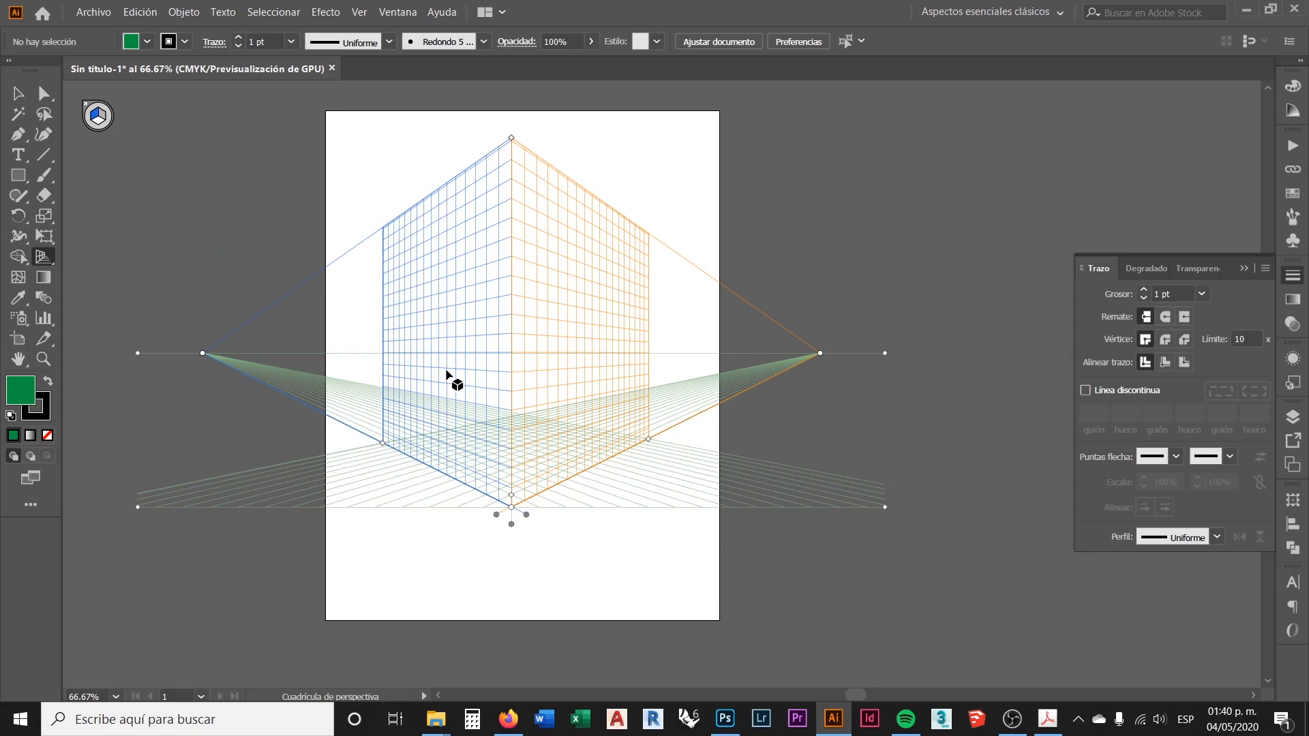
Lower the grid's ground level slightly on the artboard and bring the horizon line down closer to it
scroll(452, 379, down, 2)
scroll(430, 359, up, 2)
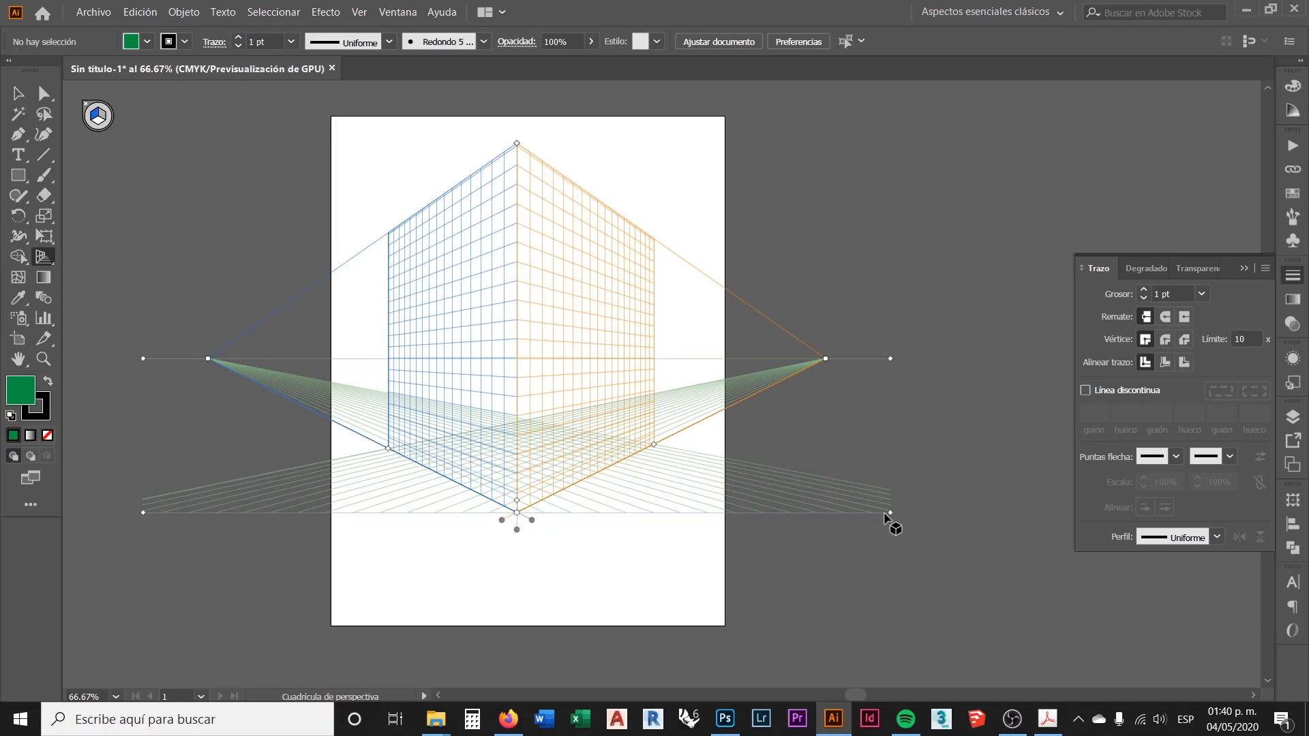
mouse_move(890, 513)
mouse_down()
mouse_move(895, 529)
mouse_move(873, 525)
mouse_move(885, 529)
mouse_up()
drag(888, 383, 913, 424)
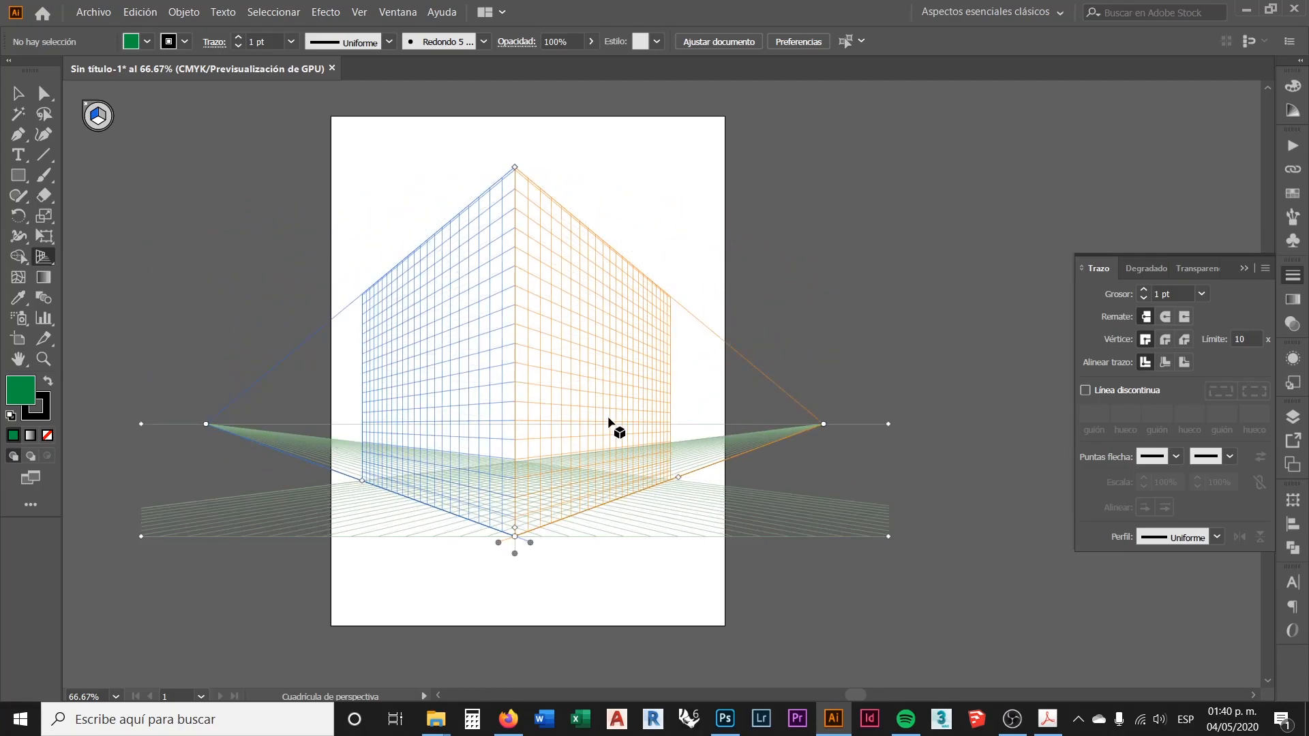
scroll(450, 436, up, 1)
scroll(430, 409, down, 1)
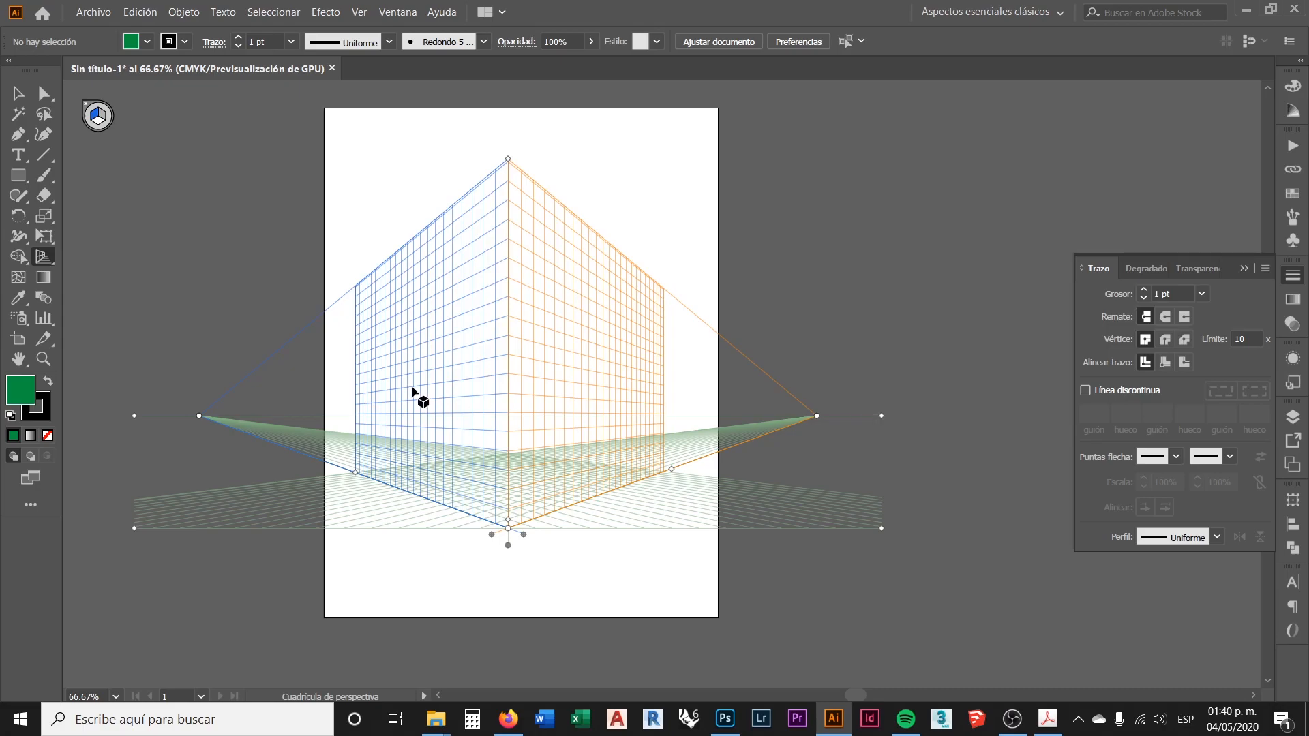
scroll(406, 402, up, 1)
scroll(407, 402, down, 1)
scroll(450, 378, up, 1)
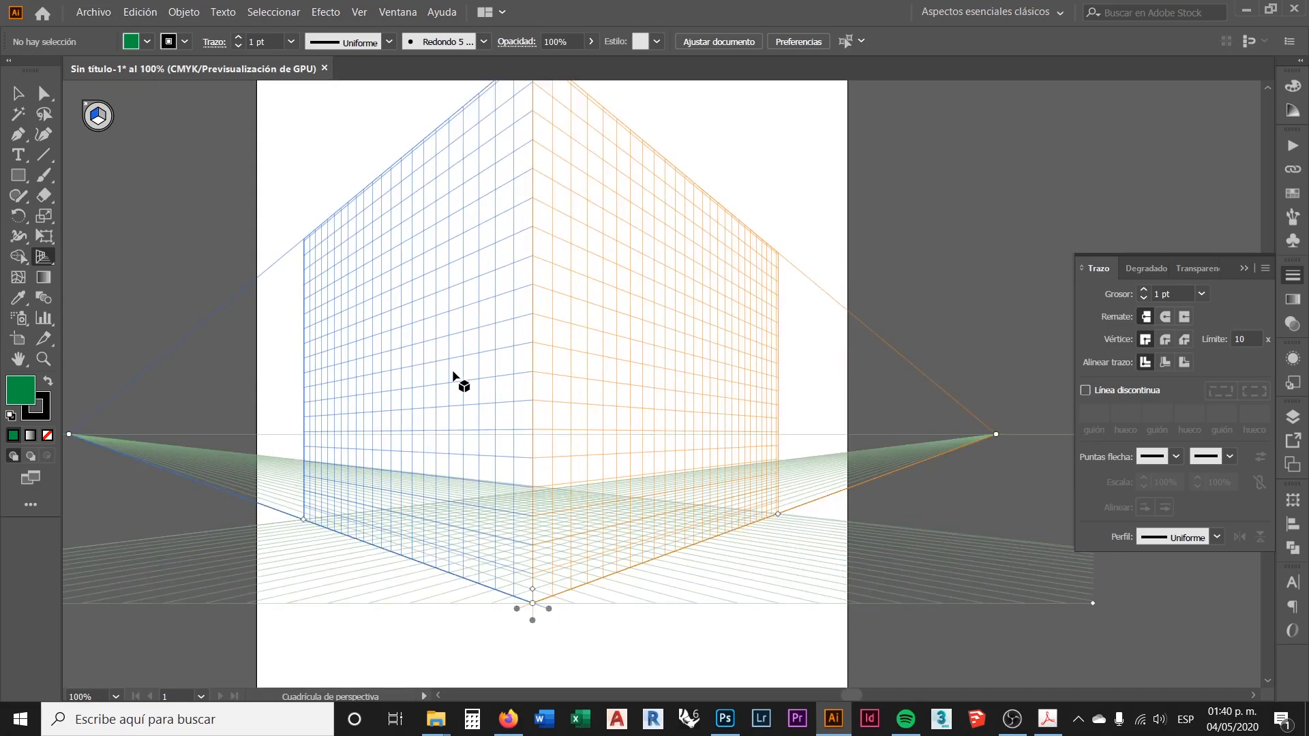
scroll(453, 377, down, 1)
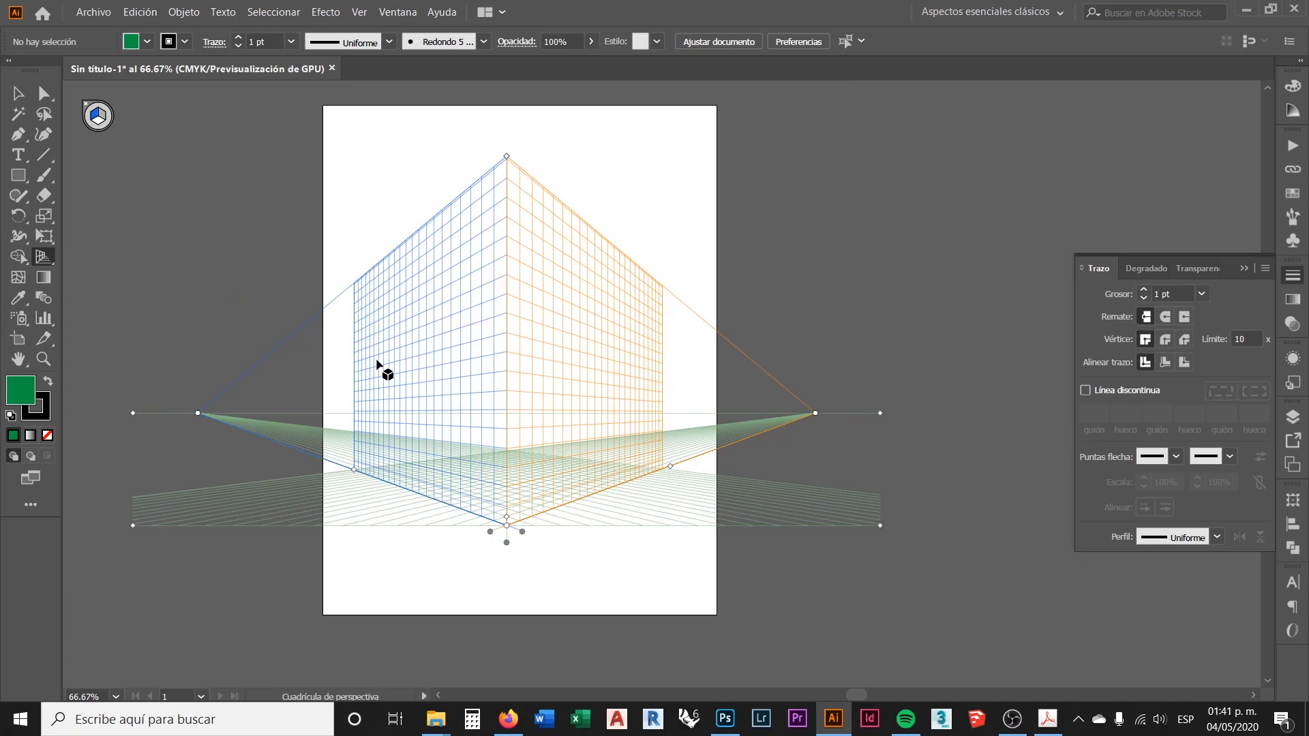
Draw a green rectangle about 360 × 228 pt on the blue left plane of the perspective grid
click(99, 117)
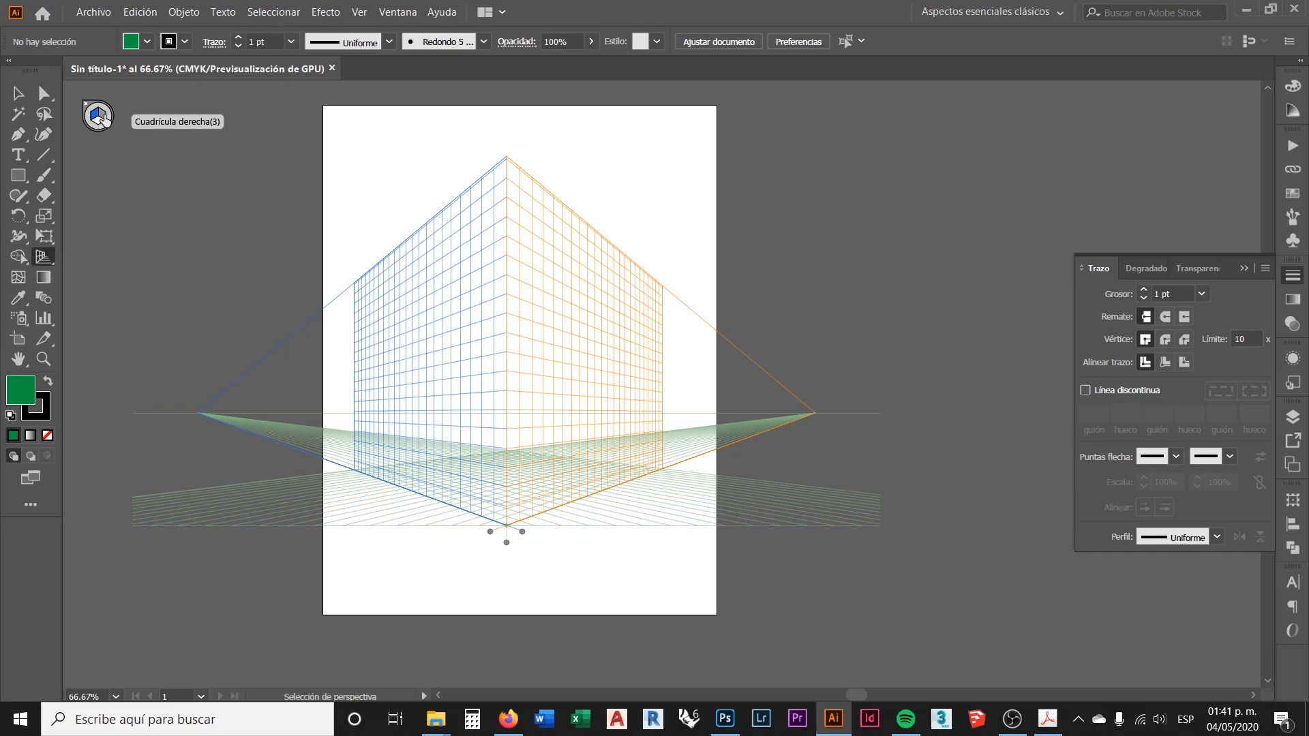
key(shift+p)
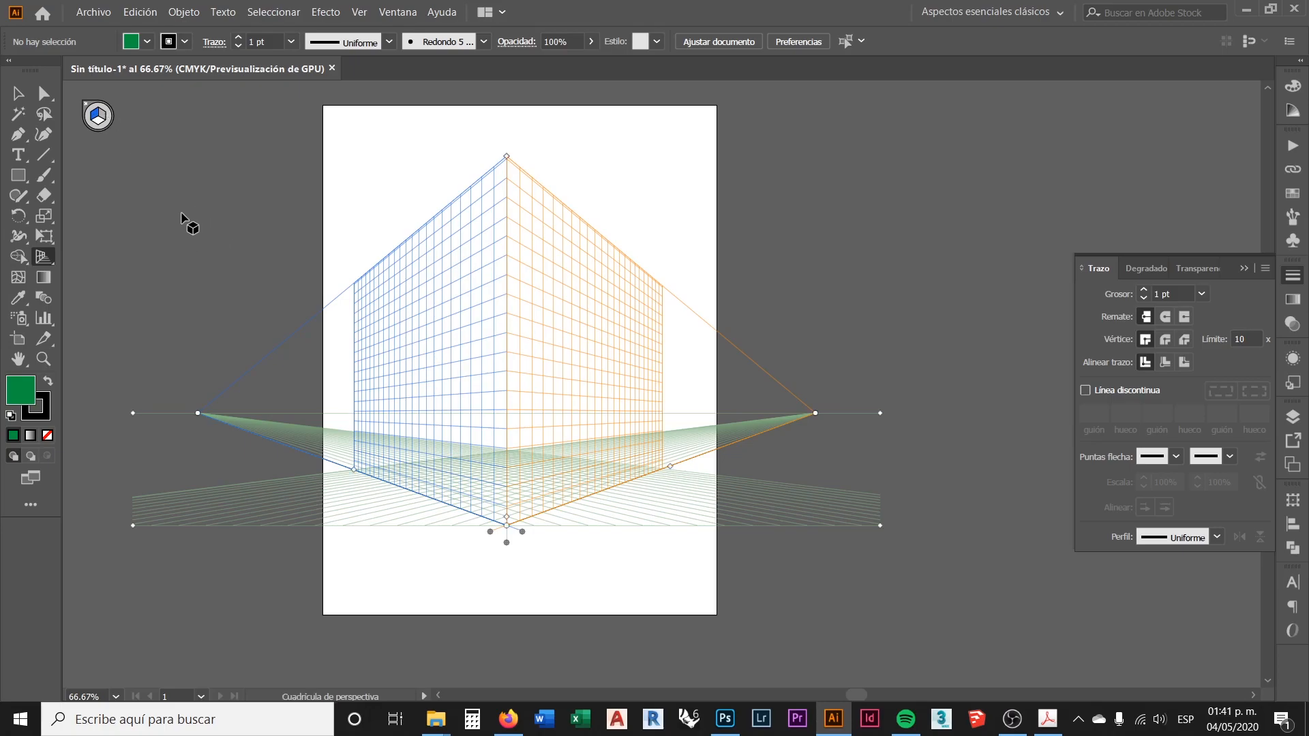
click(15, 179)
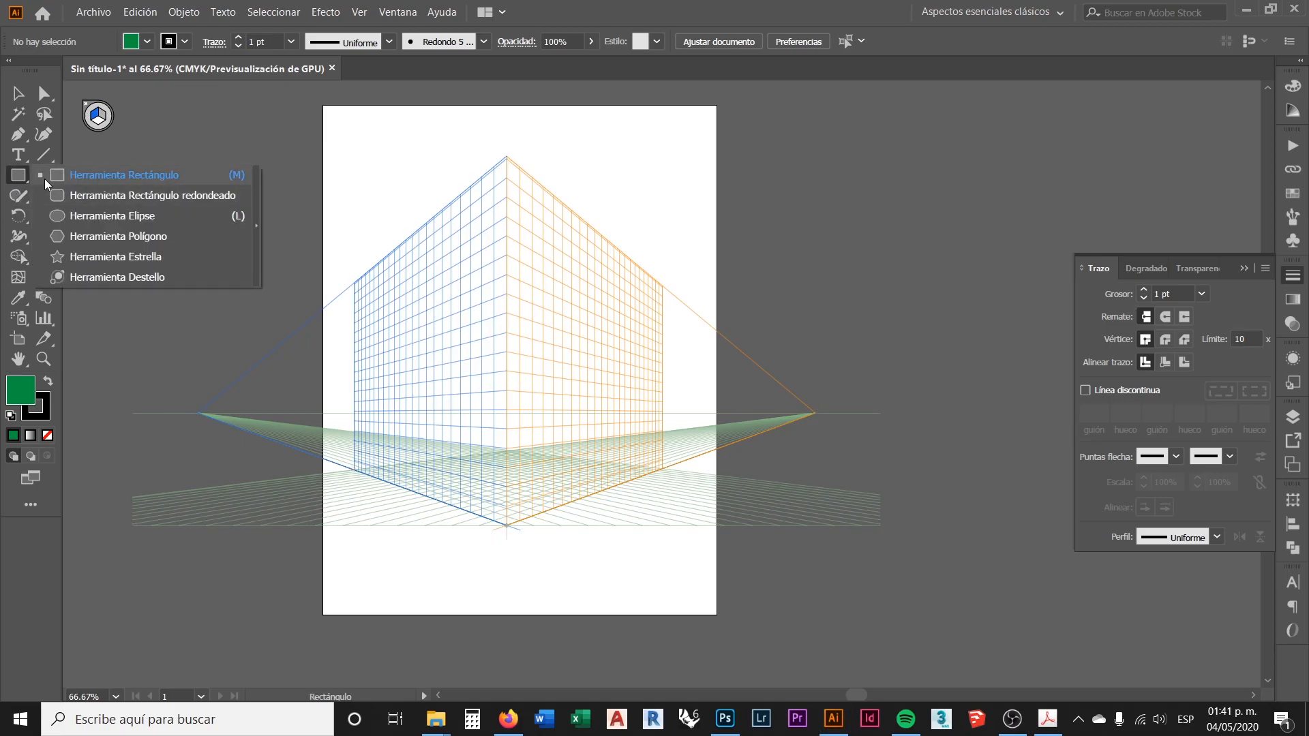
click(124, 174)
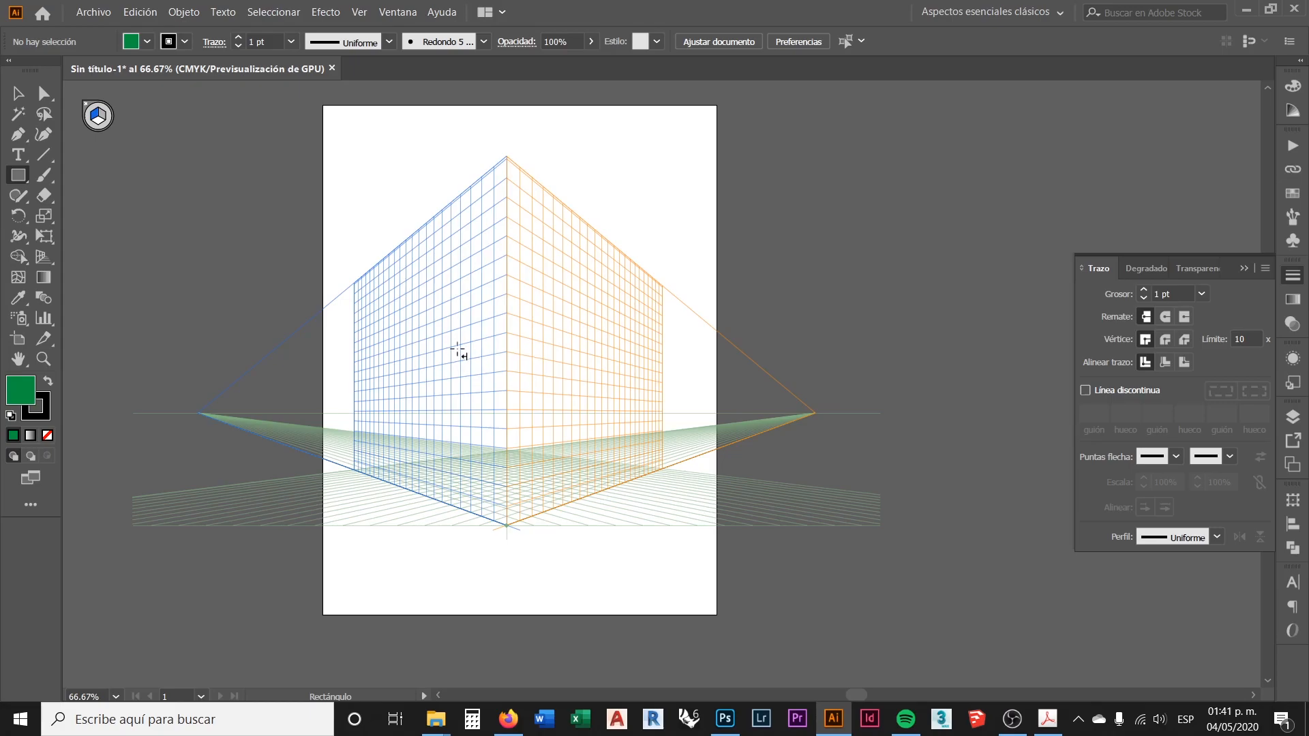
scroll(423, 352, up, 1)
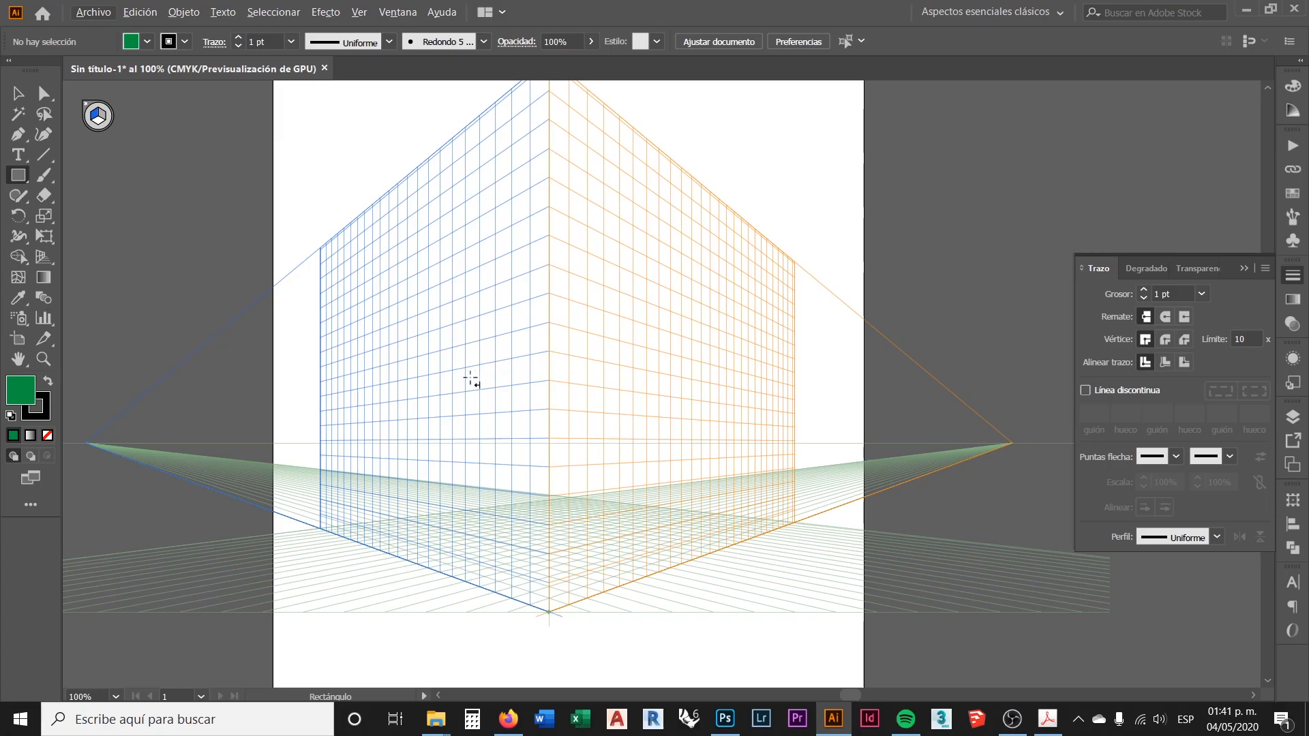
drag(456, 254, 348, 426)
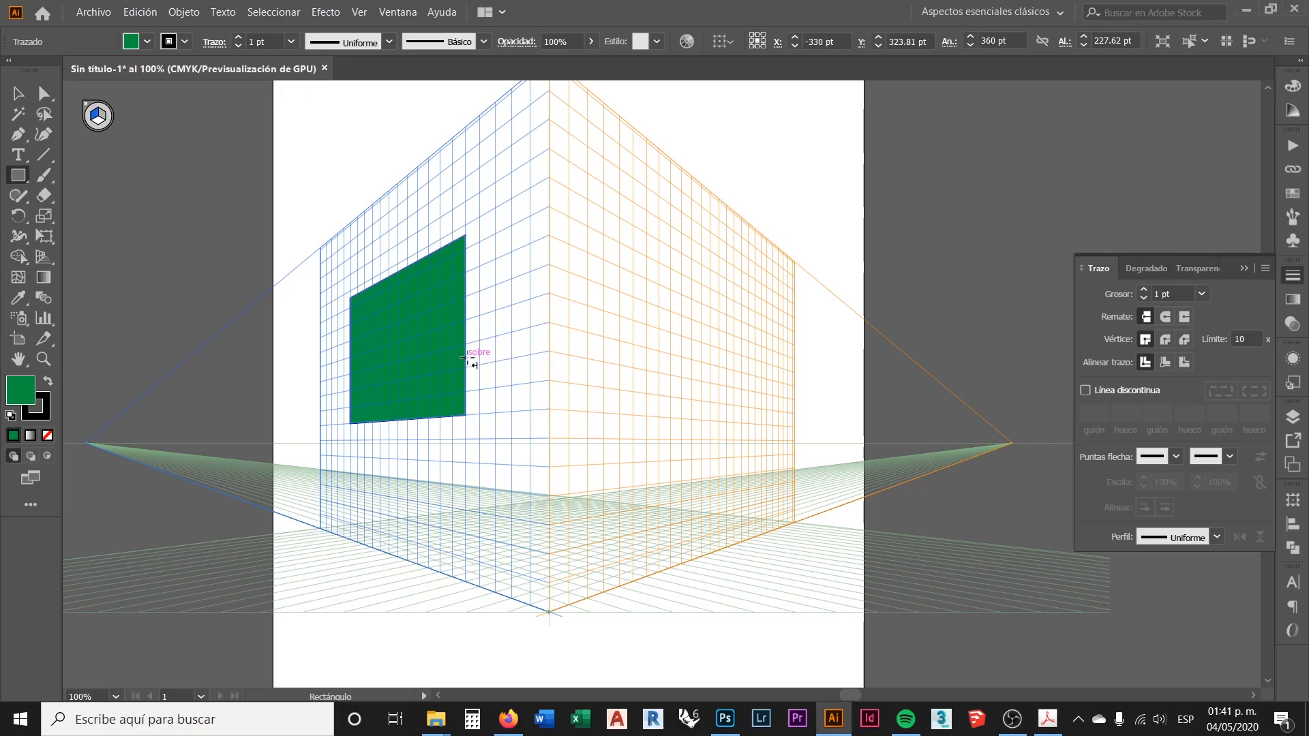
With the left plane still active, draw a rectangle about 176 × 166 pt over the orange right-hand grid
scroll(458, 367, down, 1)
scroll(477, 361, up, 1)
scroll(481, 355, up, 1)
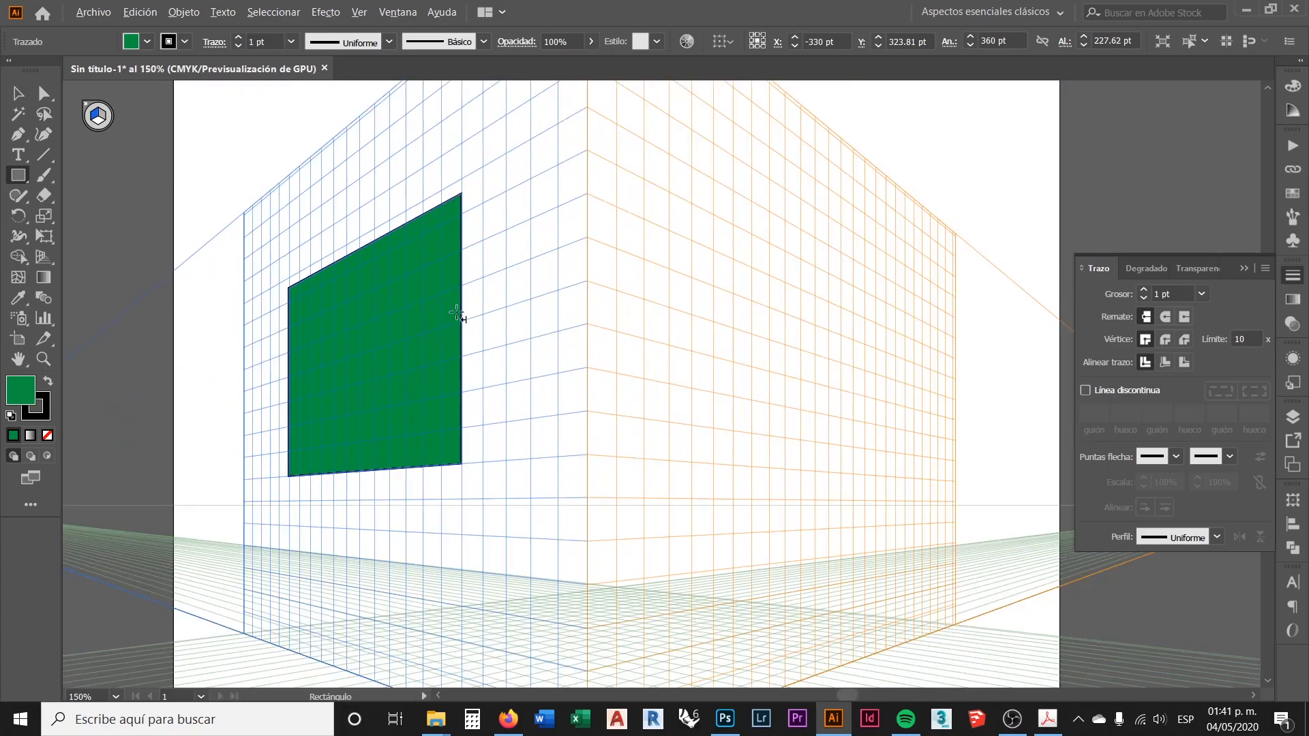
scroll(414, 318, down, 1)
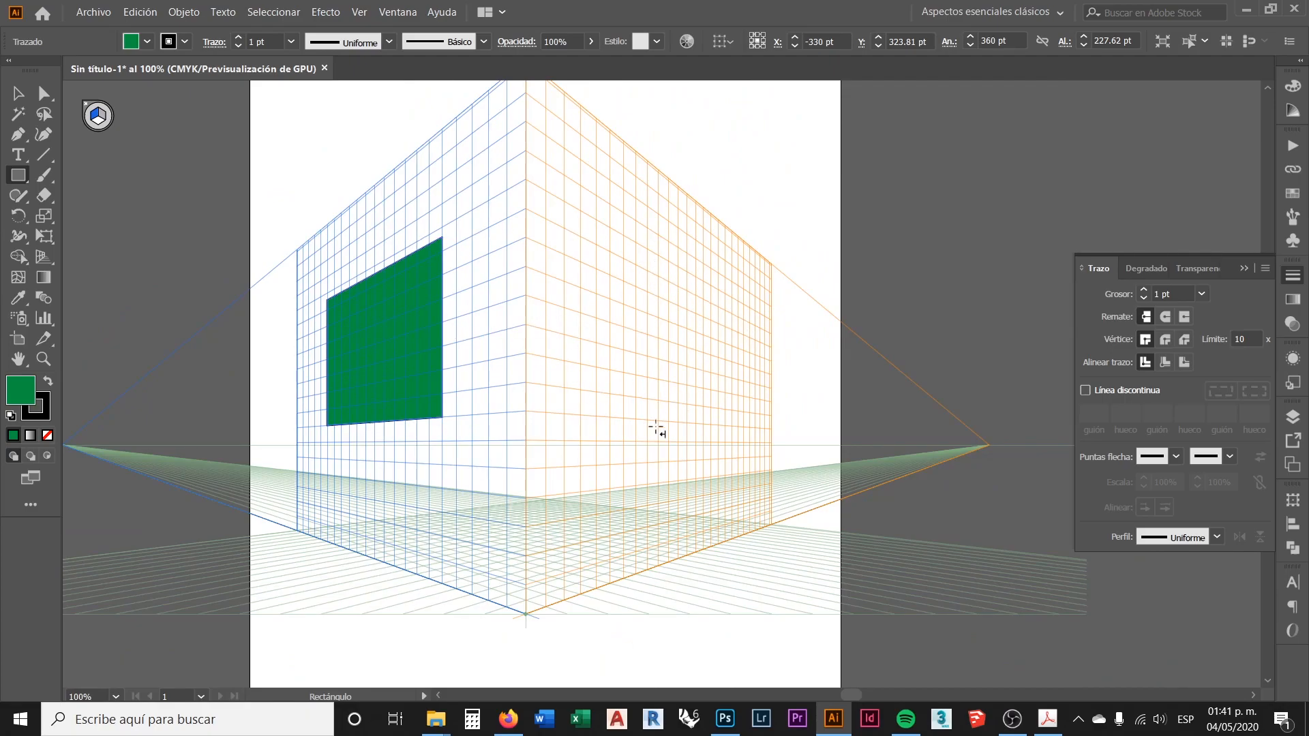
drag(709, 298, 540, 483)
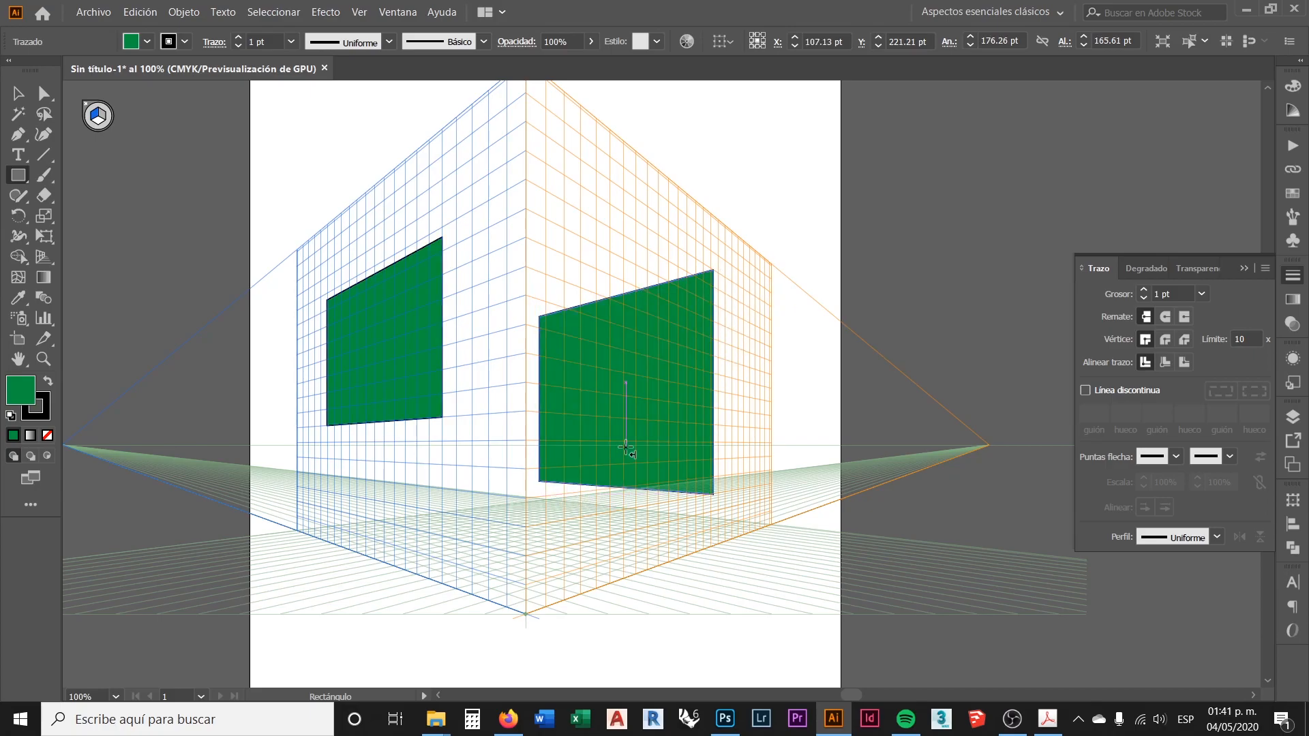
Draw a thin rectangle about 156 × 34 pt in left-plane perspective, extending past the orange grid's upper edge
scroll(626, 447, left, 3)
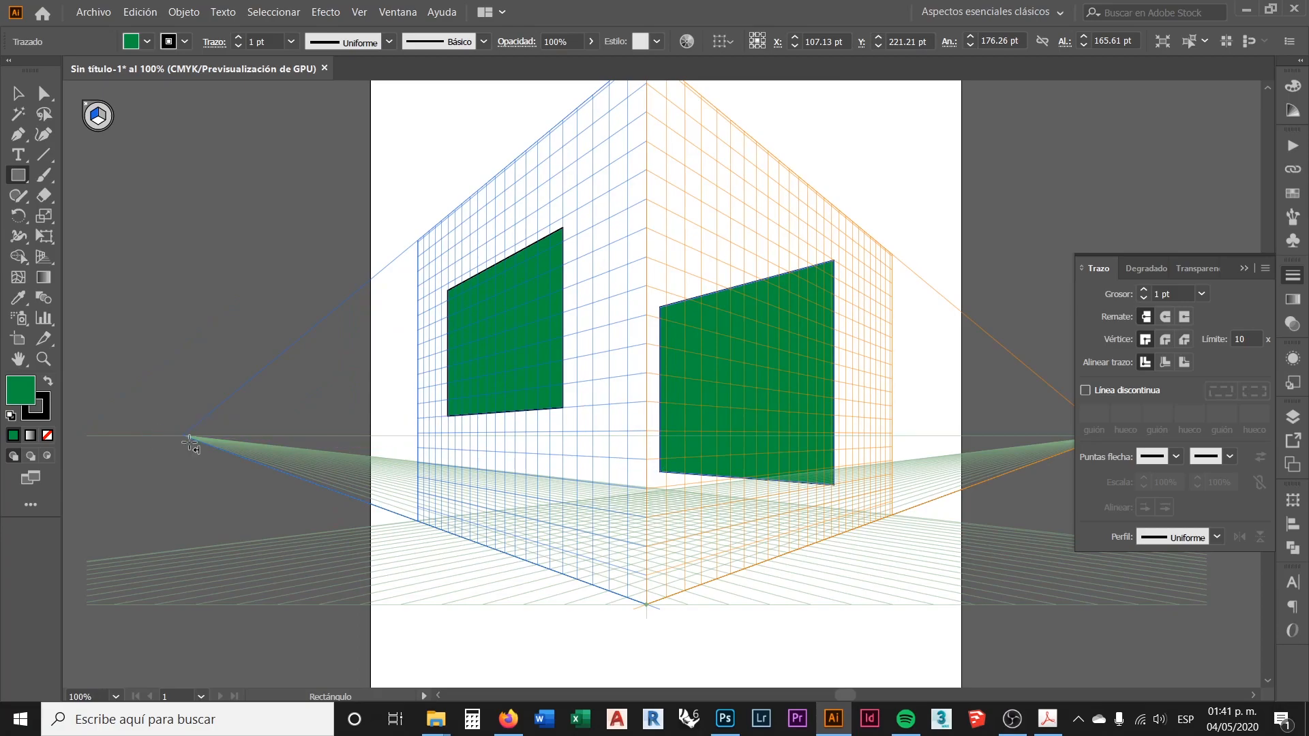
scroll(292, 402, down, 1)
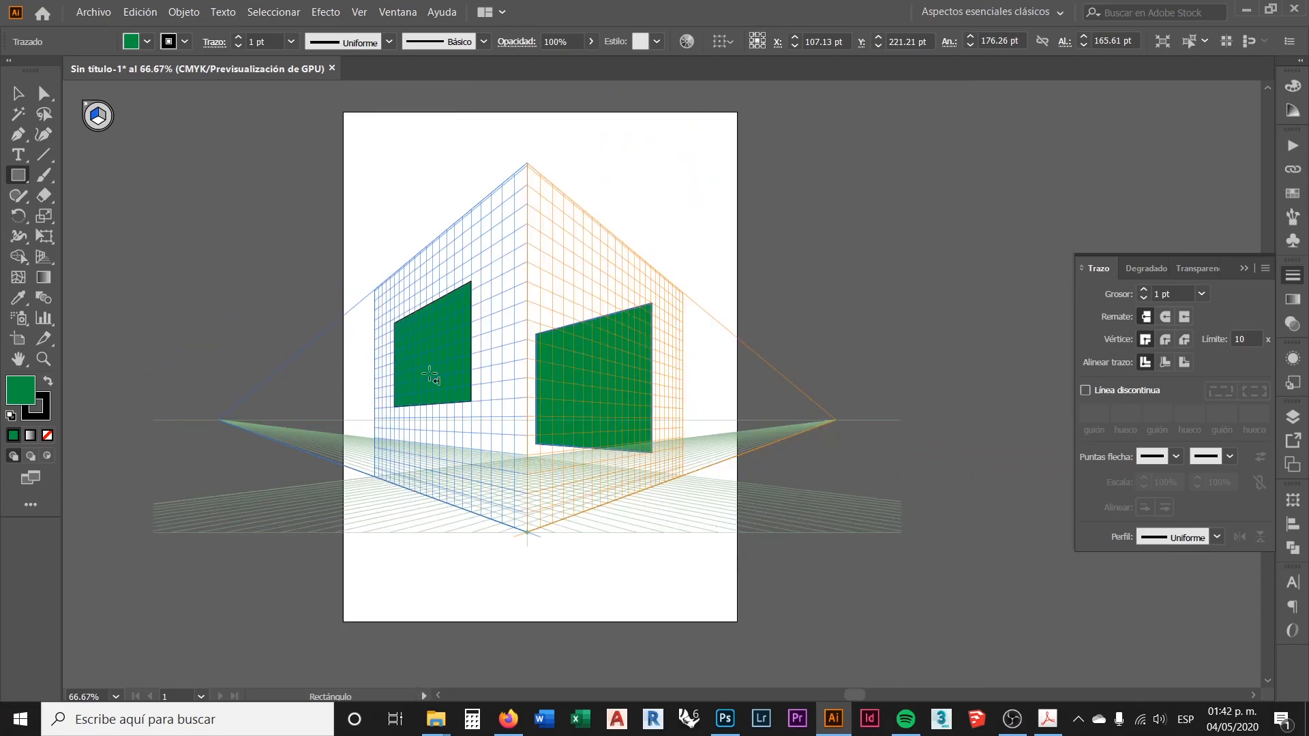
scroll(539, 287, up, 1)
drag(832, 183, 613, 308)
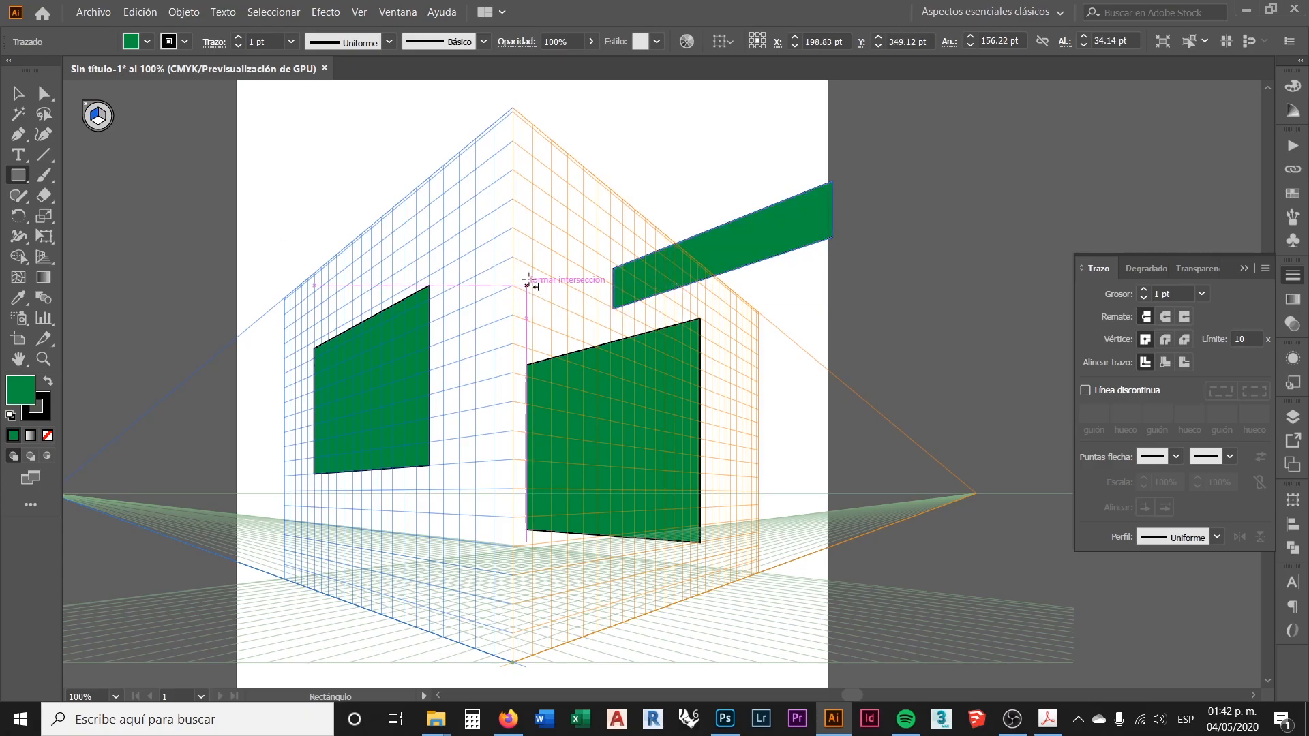
Delete the thin rectangle and the larger rectangle over the orange grid, keeping the one on the blue grid
key(shift+v)
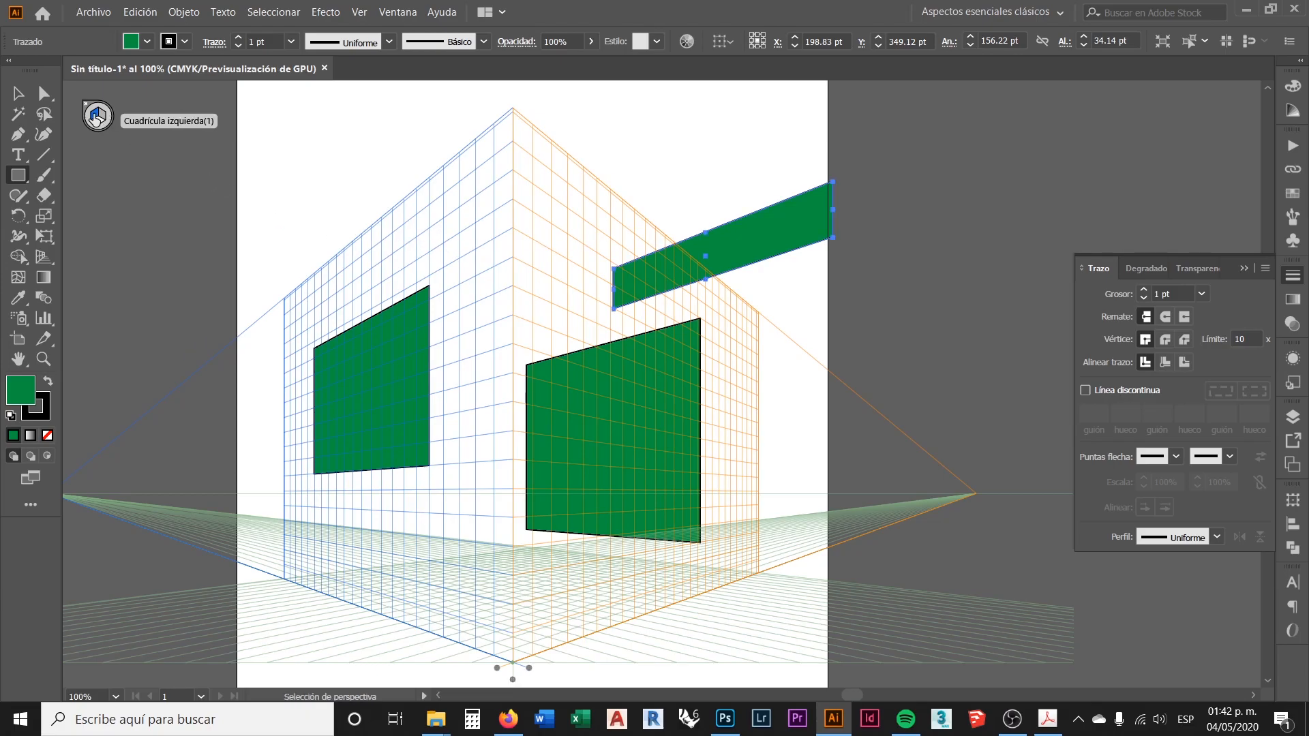
click(96, 117)
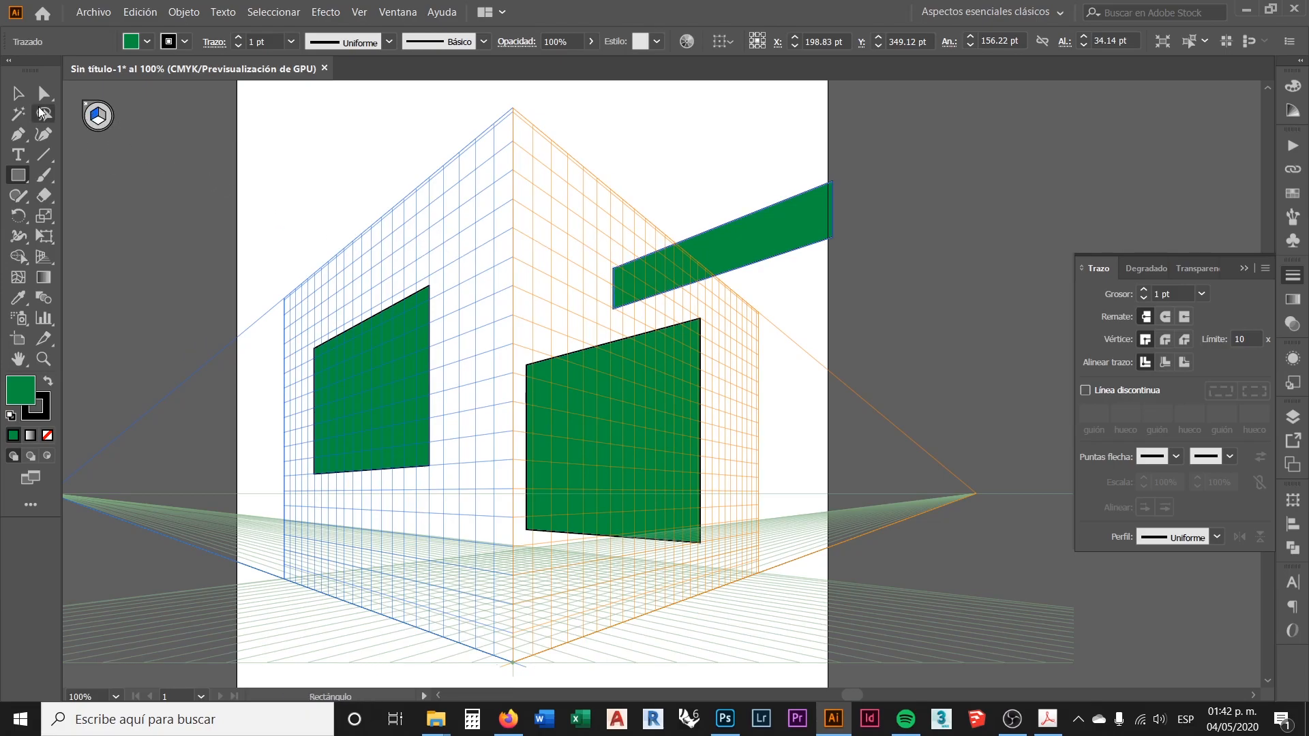
key(v)
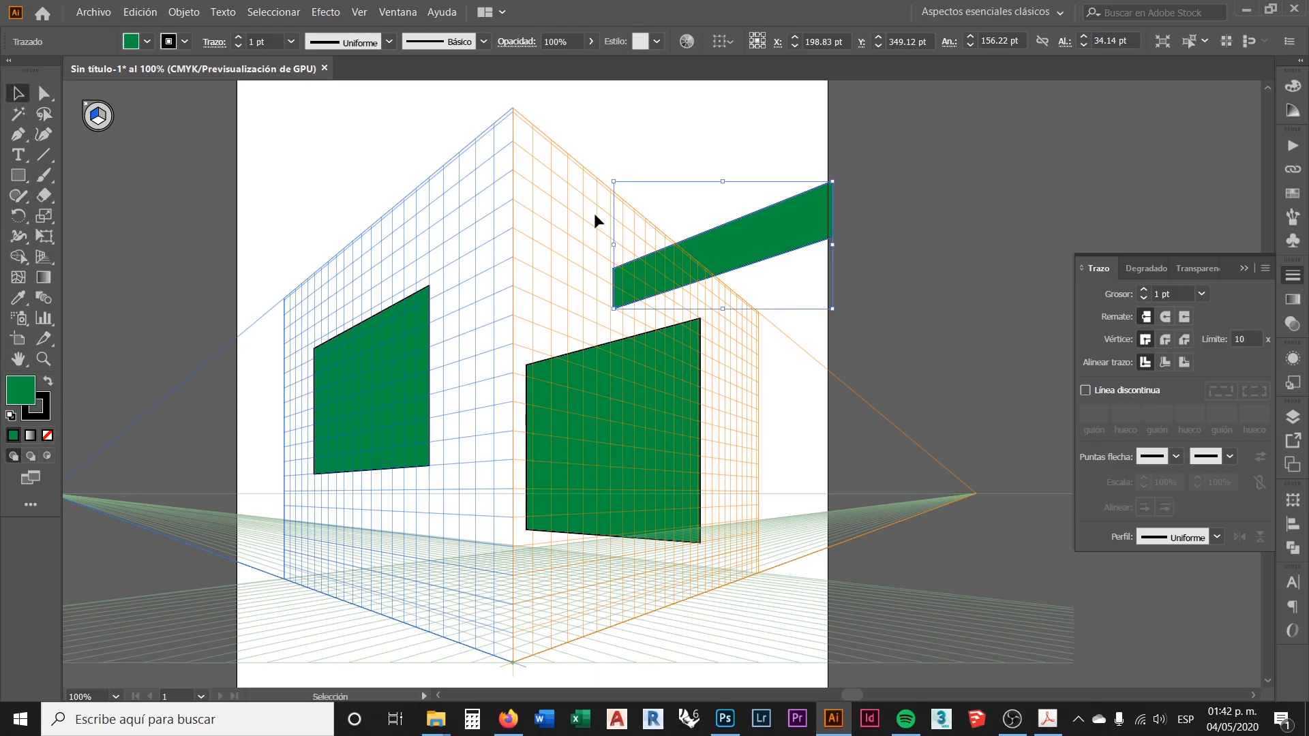
key(Delete)
click(675, 366)
key(Delete)
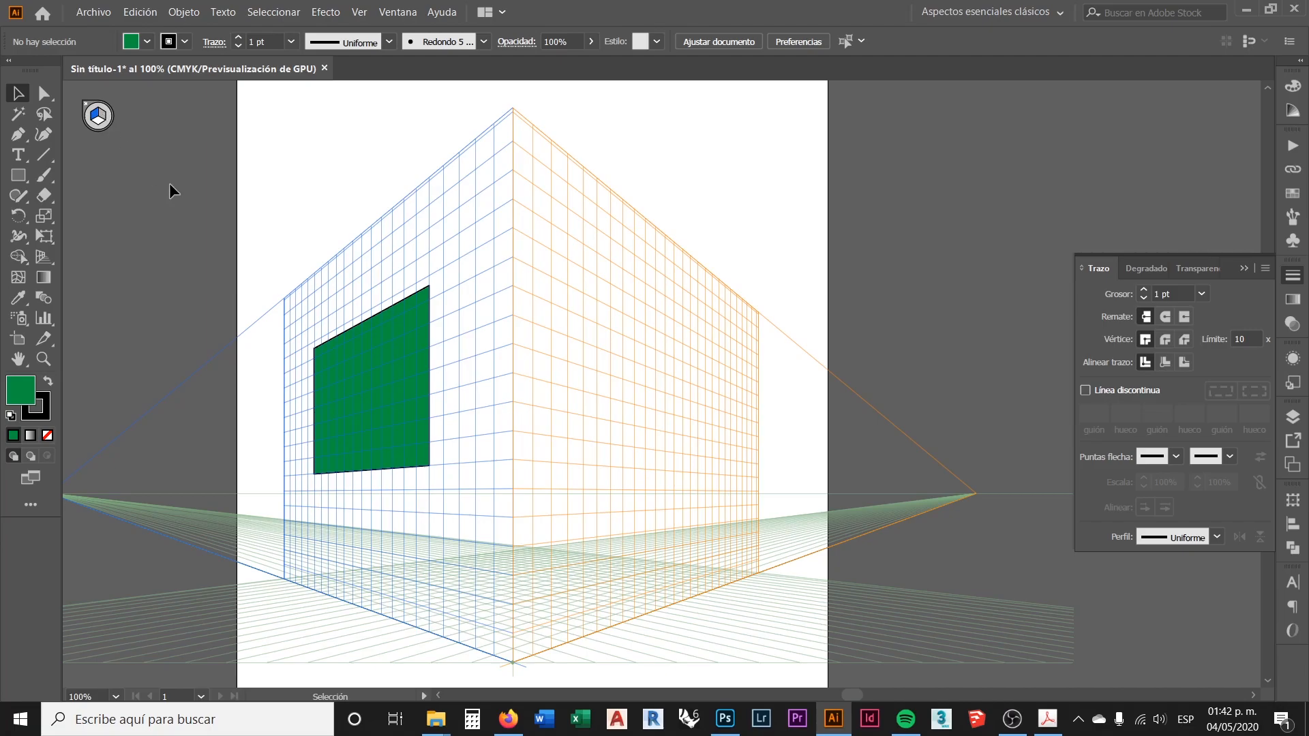
Make the right grid the active plane and draw a rectangle about 162 × 159 pt from the green rectangle's upper inner corner
click(44, 256)
click(100, 120)
key(shift+p)
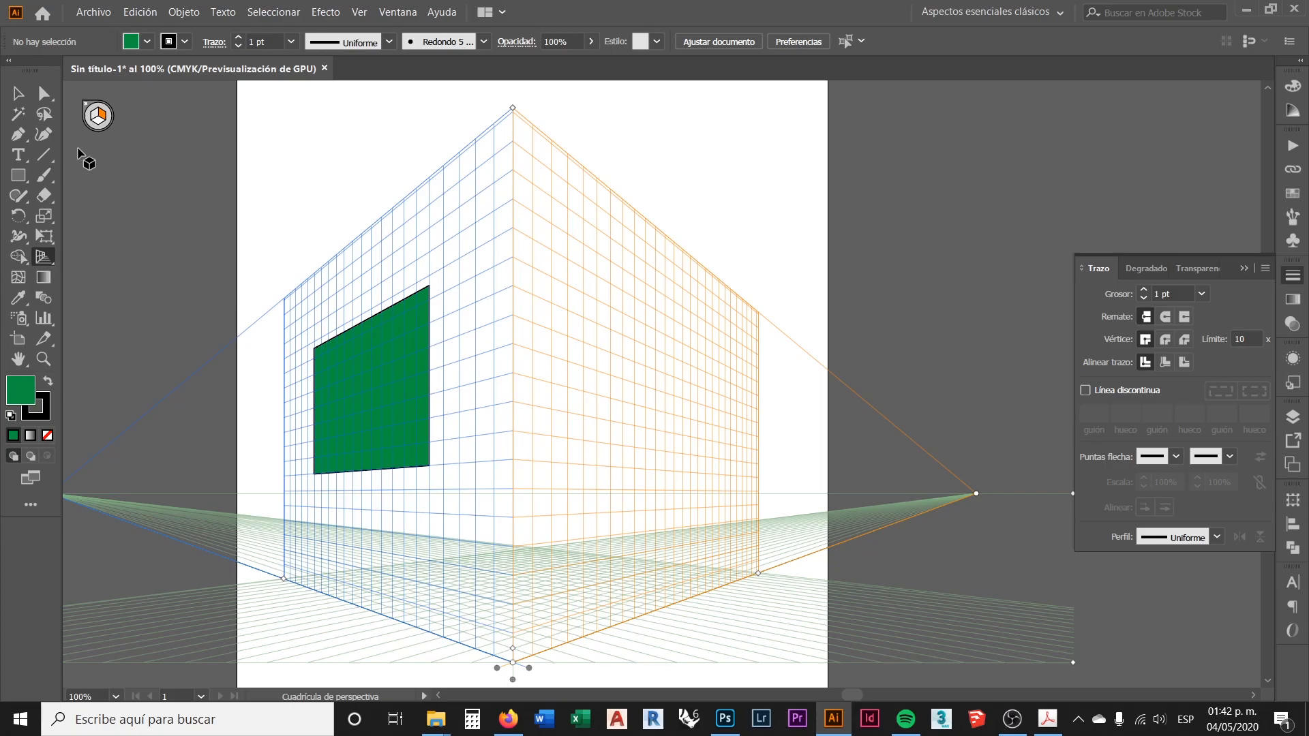
click(96, 117)
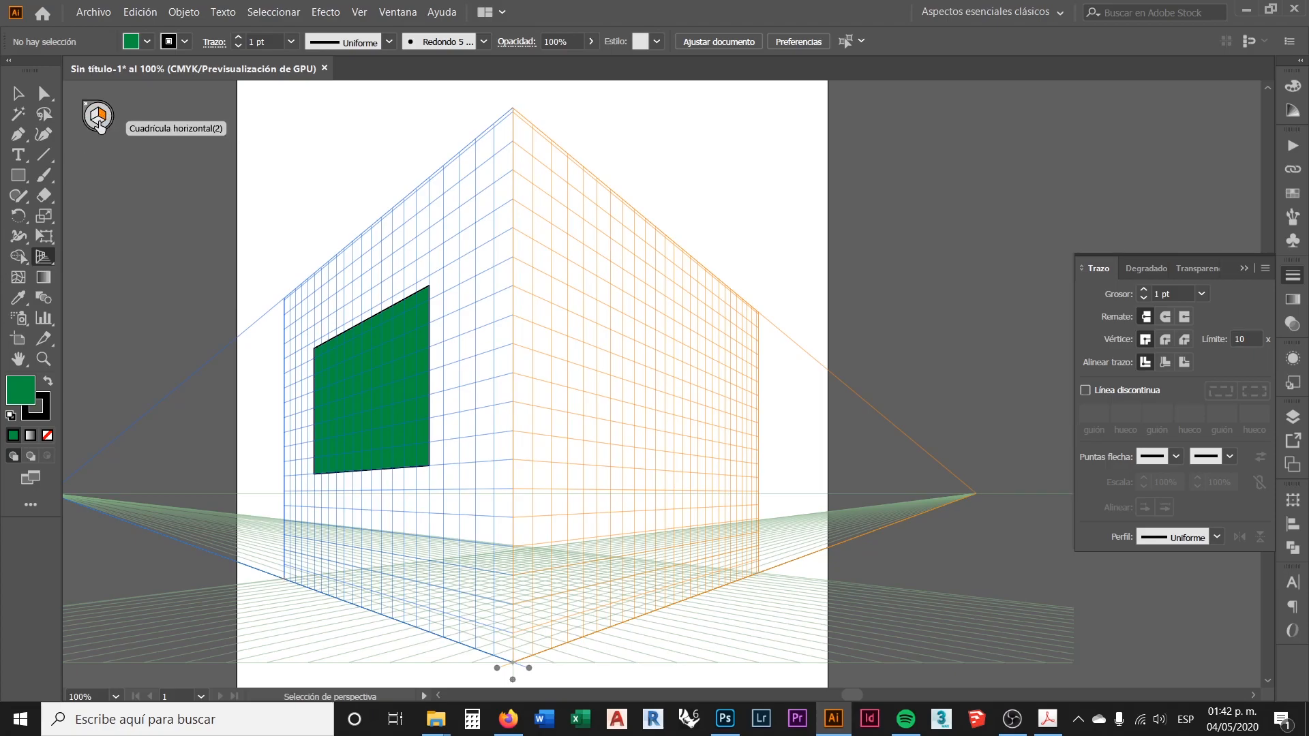
click(100, 117)
click(102, 116)
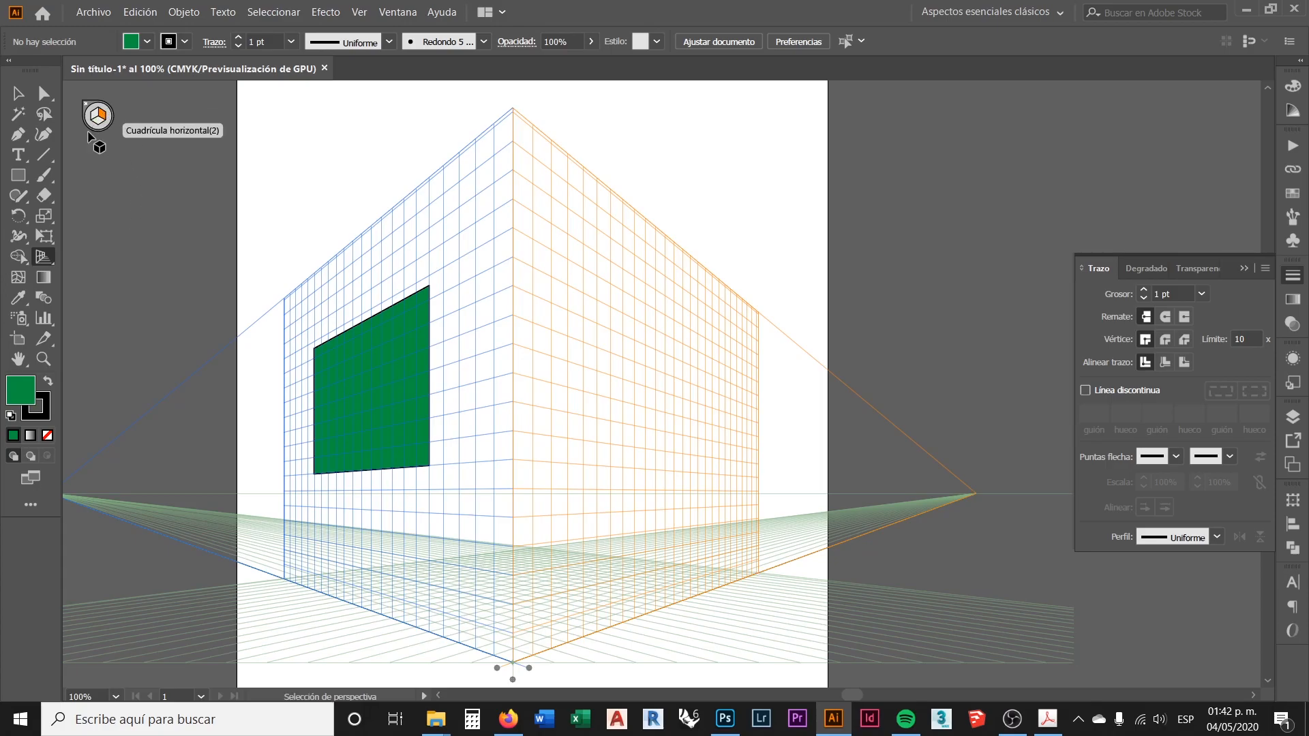
click(18, 178)
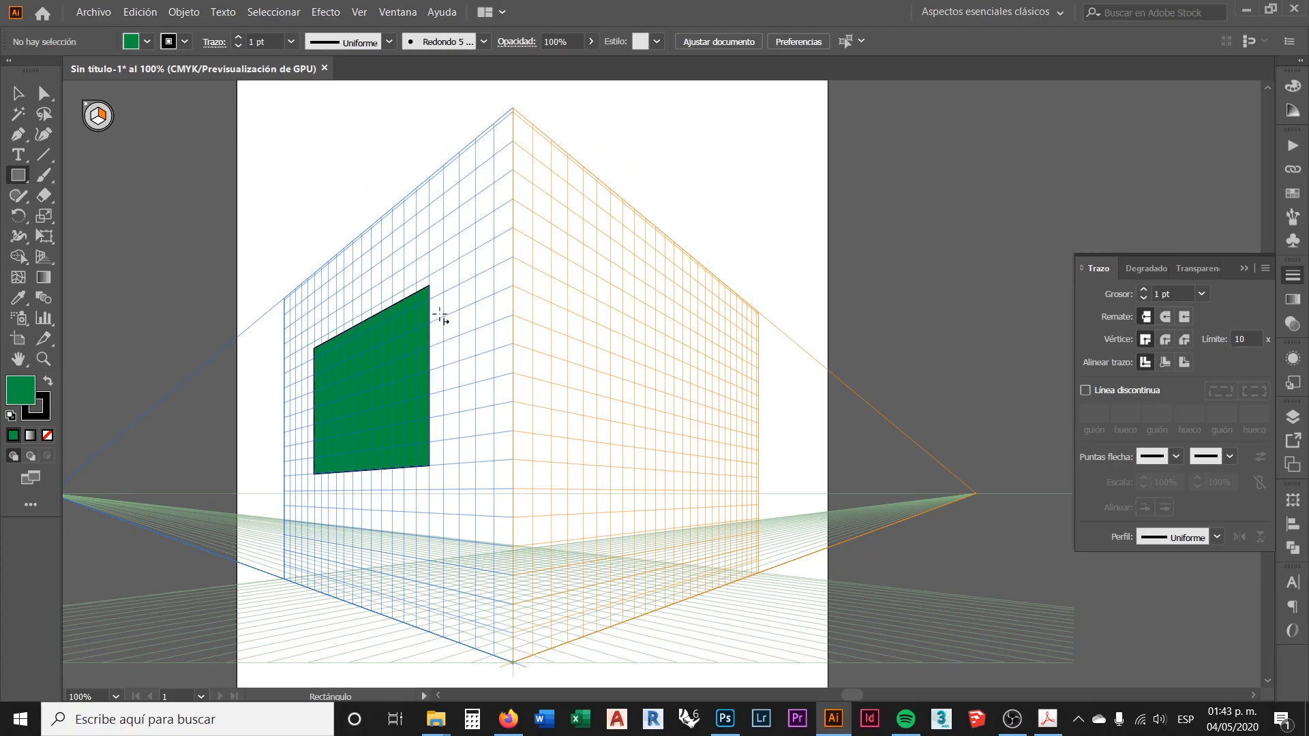
drag(431, 285, 554, 471)
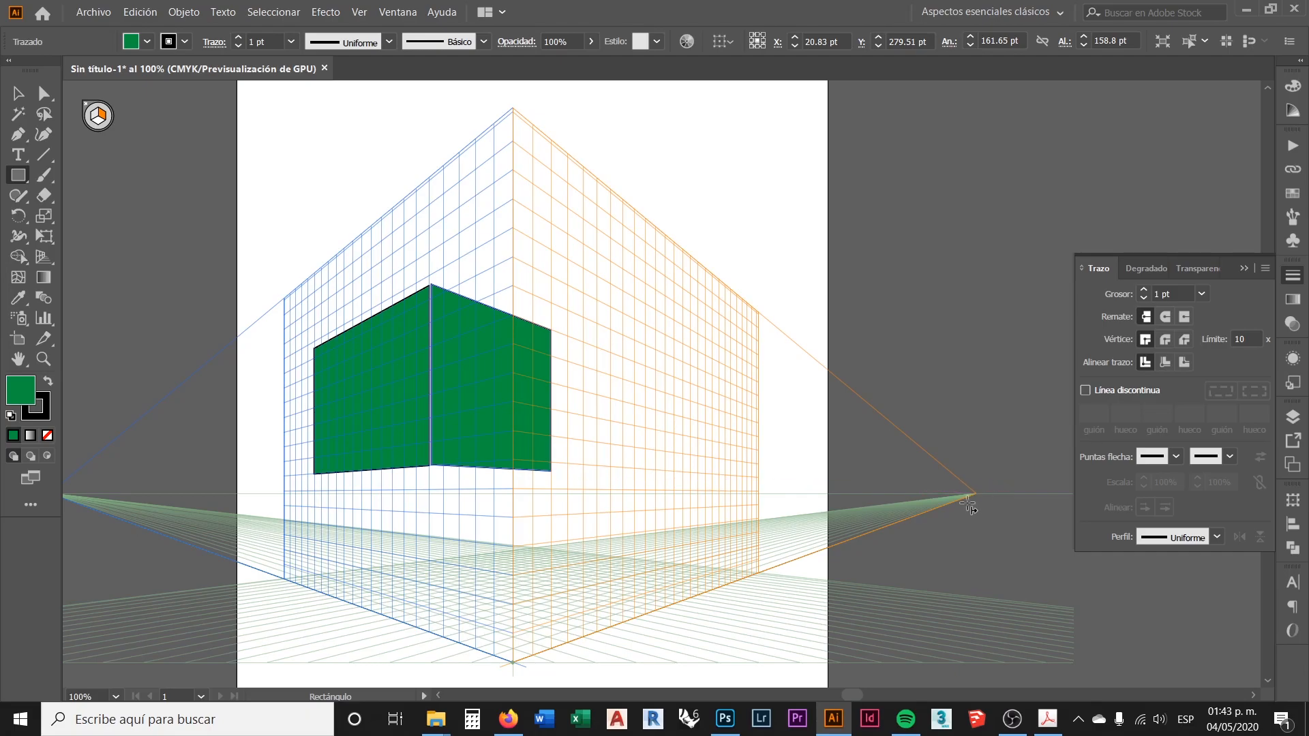
Make the horizontal grid [Cuadrícula horizontal] the active drawing plane
scroll(422, 399, up, 1)
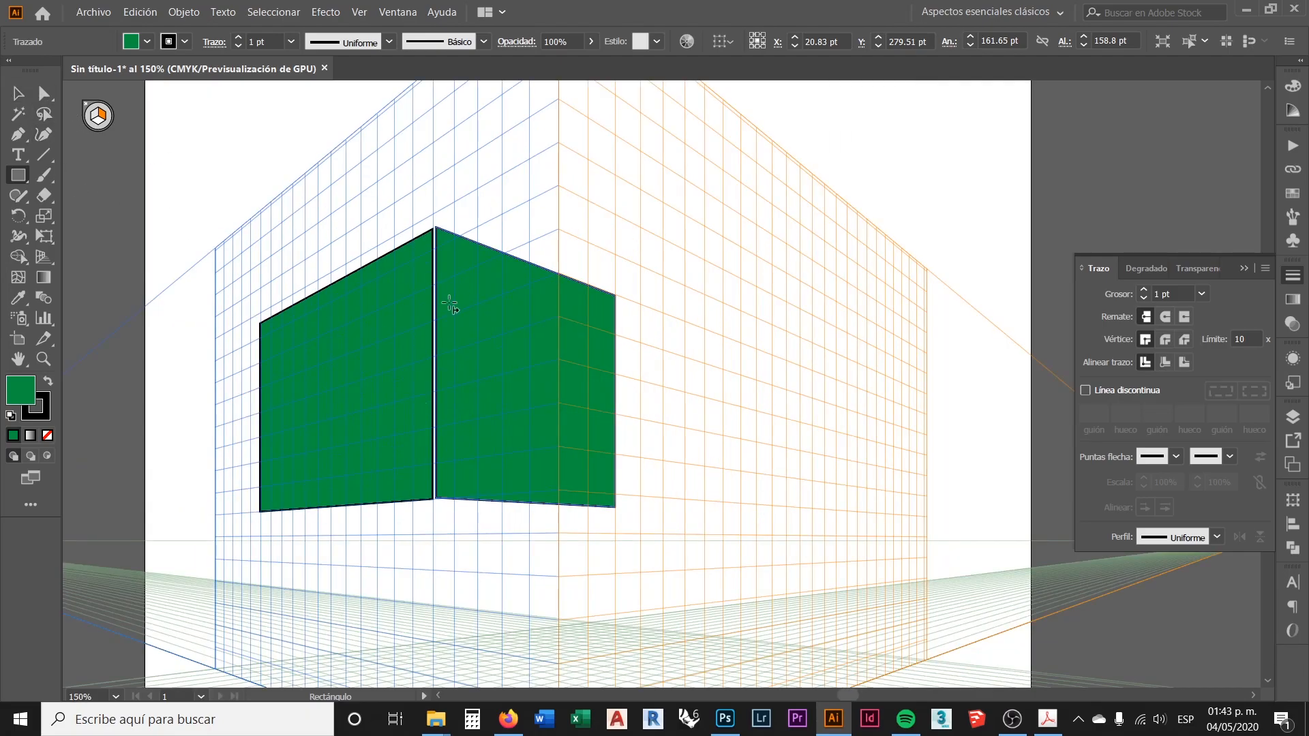
scroll(448, 362, down, 4)
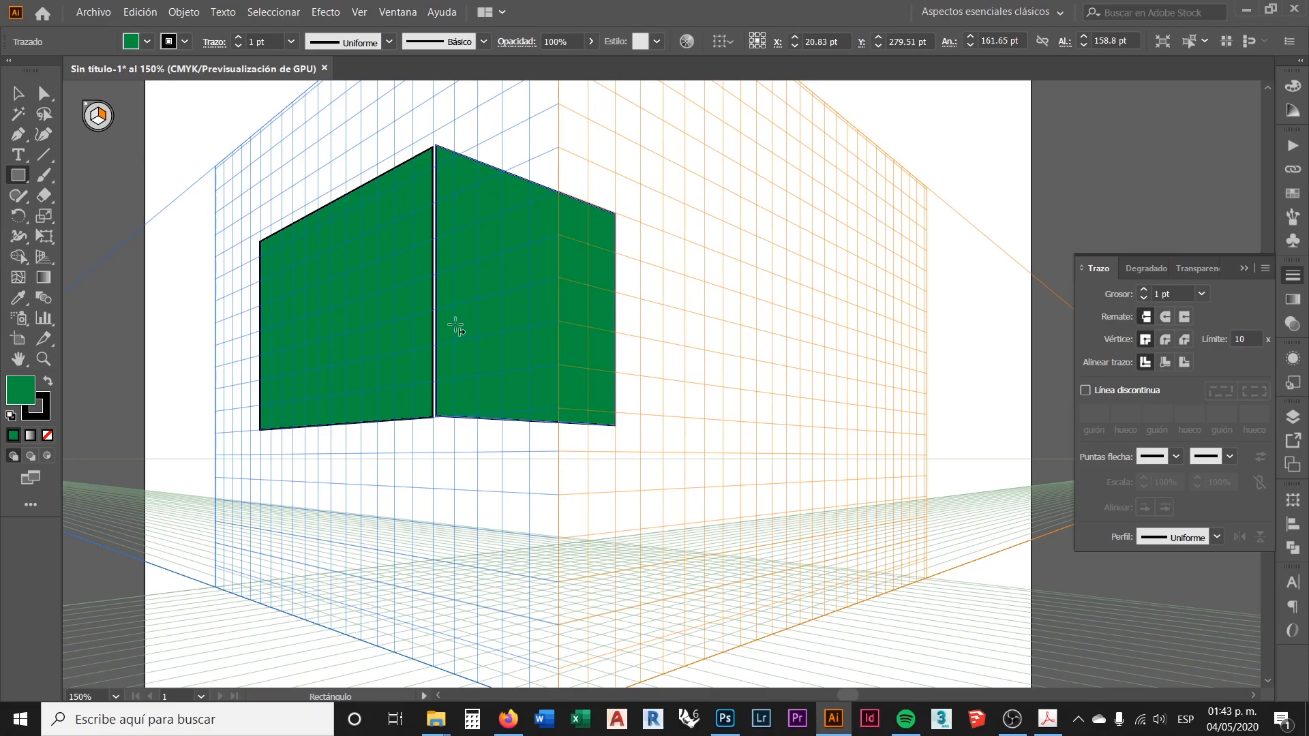
scroll(455, 330, down, 3)
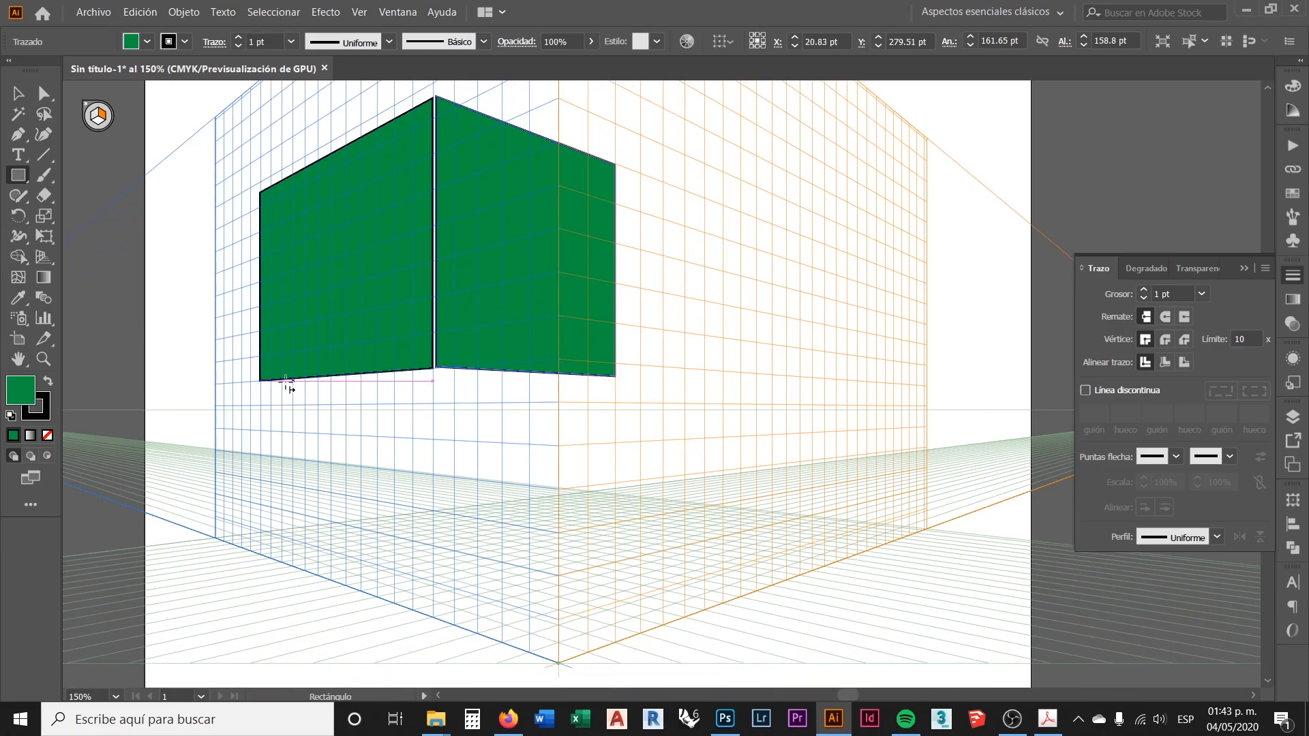
scroll(503, 368, up, 2)
scroll(503, 399, down, 2)
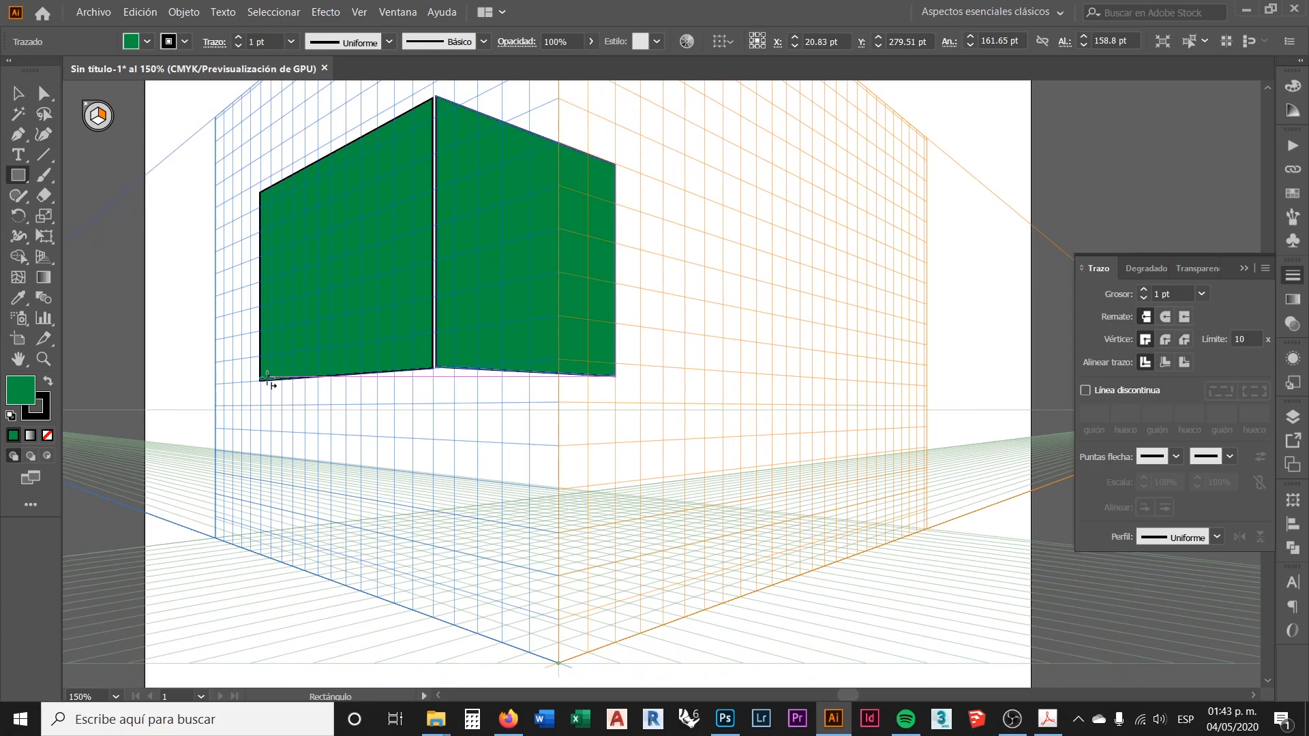
click(97, 129)
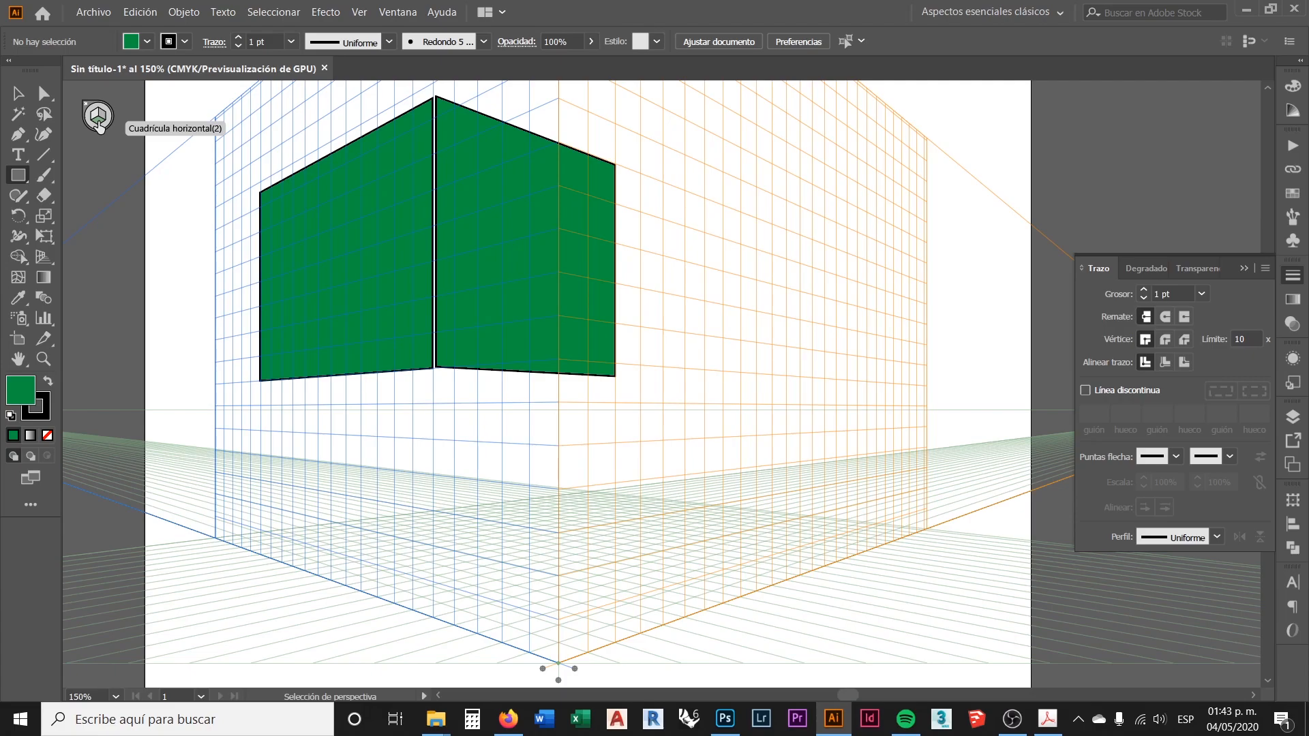
click(98, 123)
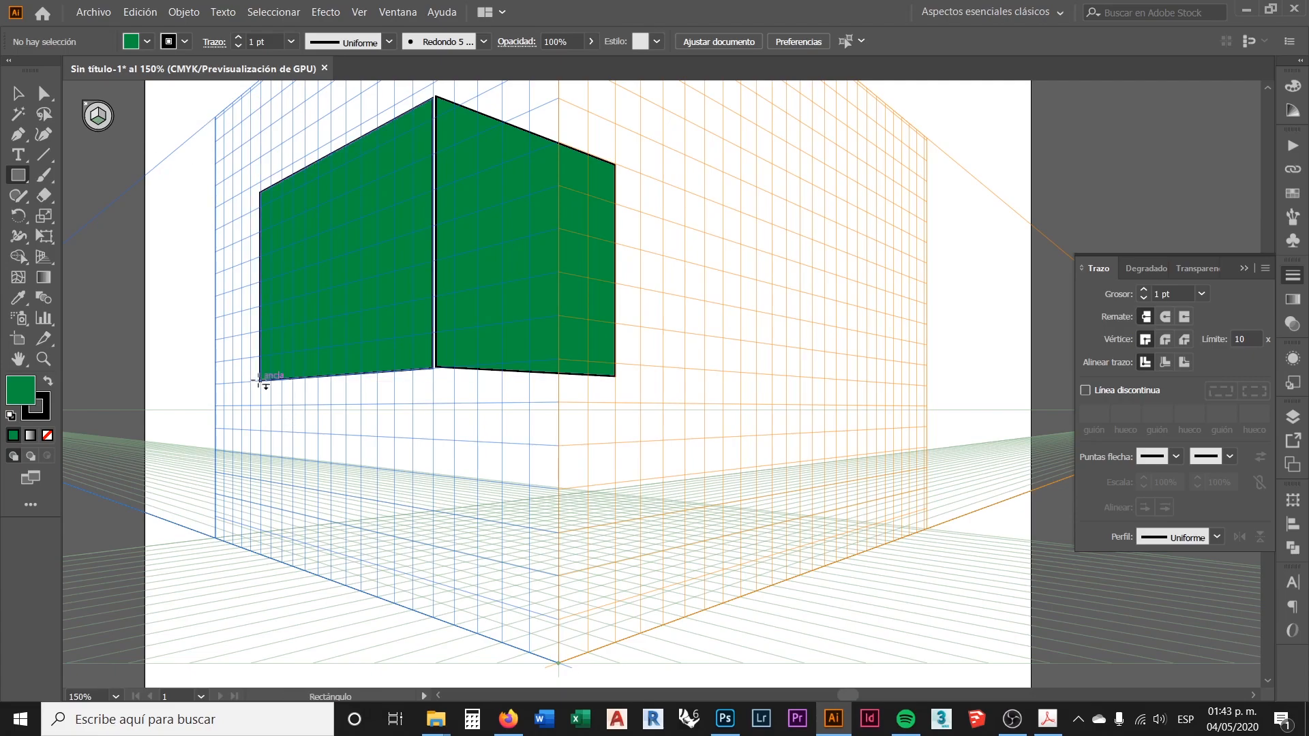
Draw a rectangle about 1863 × 1062 pt on the horizontal plane between the two green faces' lower outer corners as the box's underside
drag(262, 379, 612, 376)
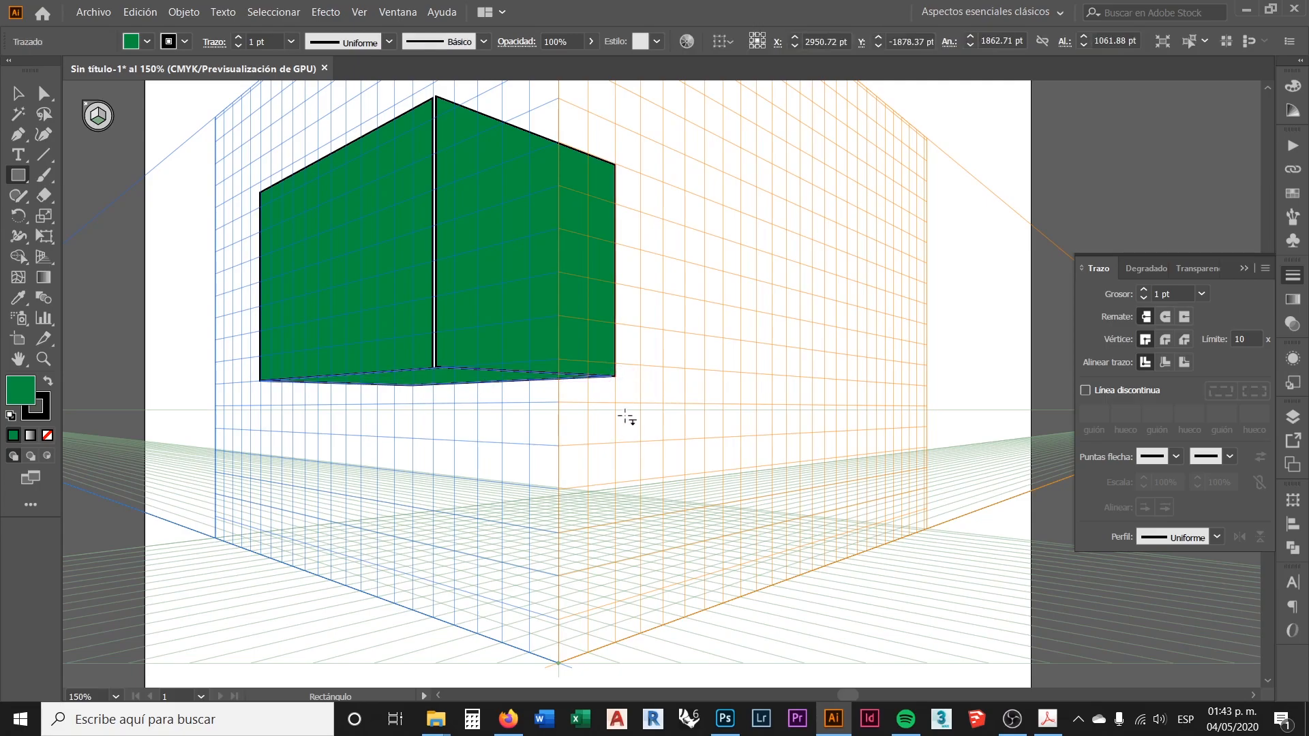
scroll(535, 358, down, 2)
scroll(535, 355, up, 2)
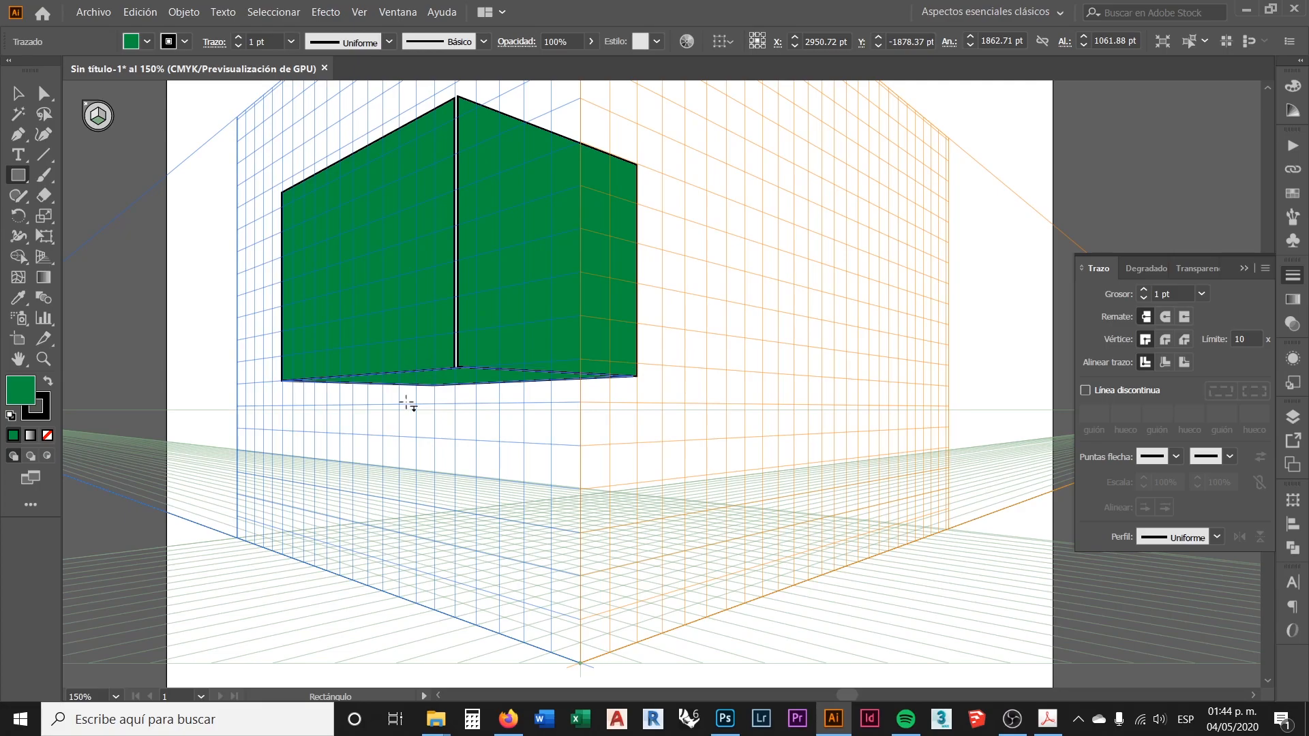
Draw a floor rectangle about 904 × 1264 pt on the horizontal plane, spanning the grid's base between the blue and orange walls
scroll(426, 428, down, 1)
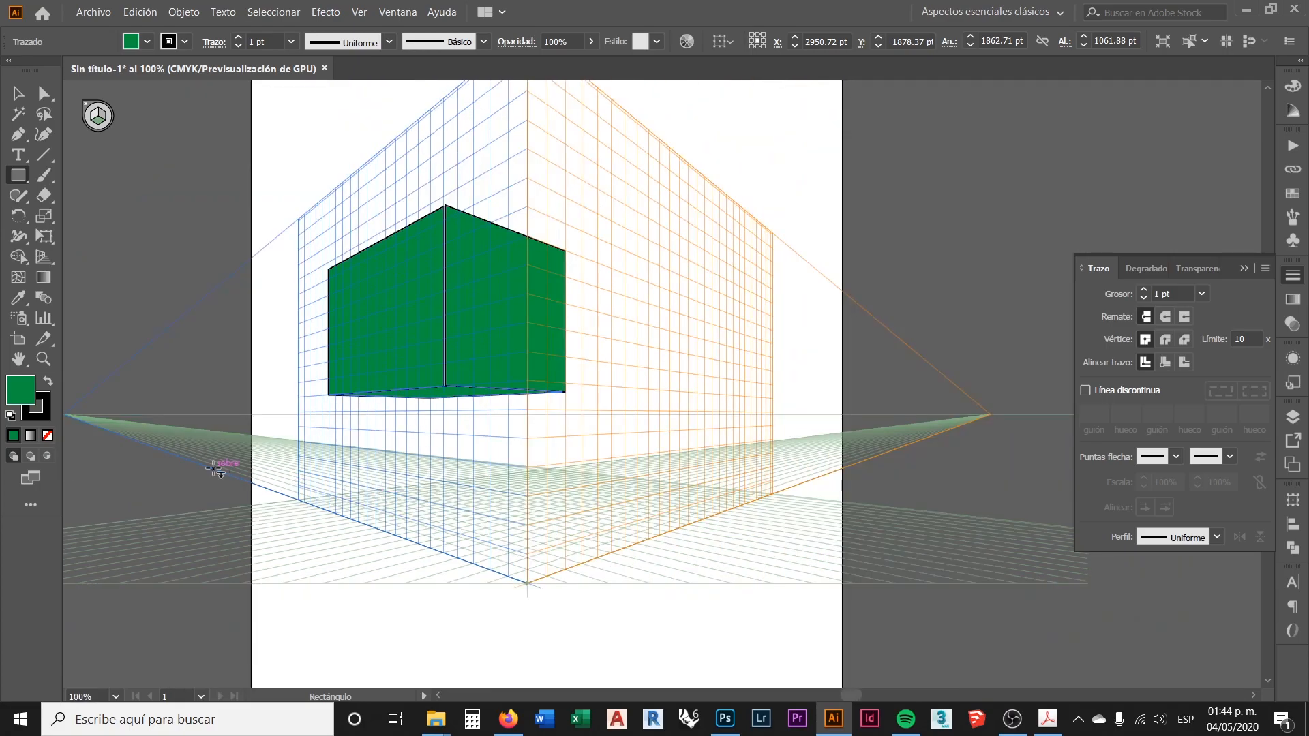
drag(268, 486, 824, 474)
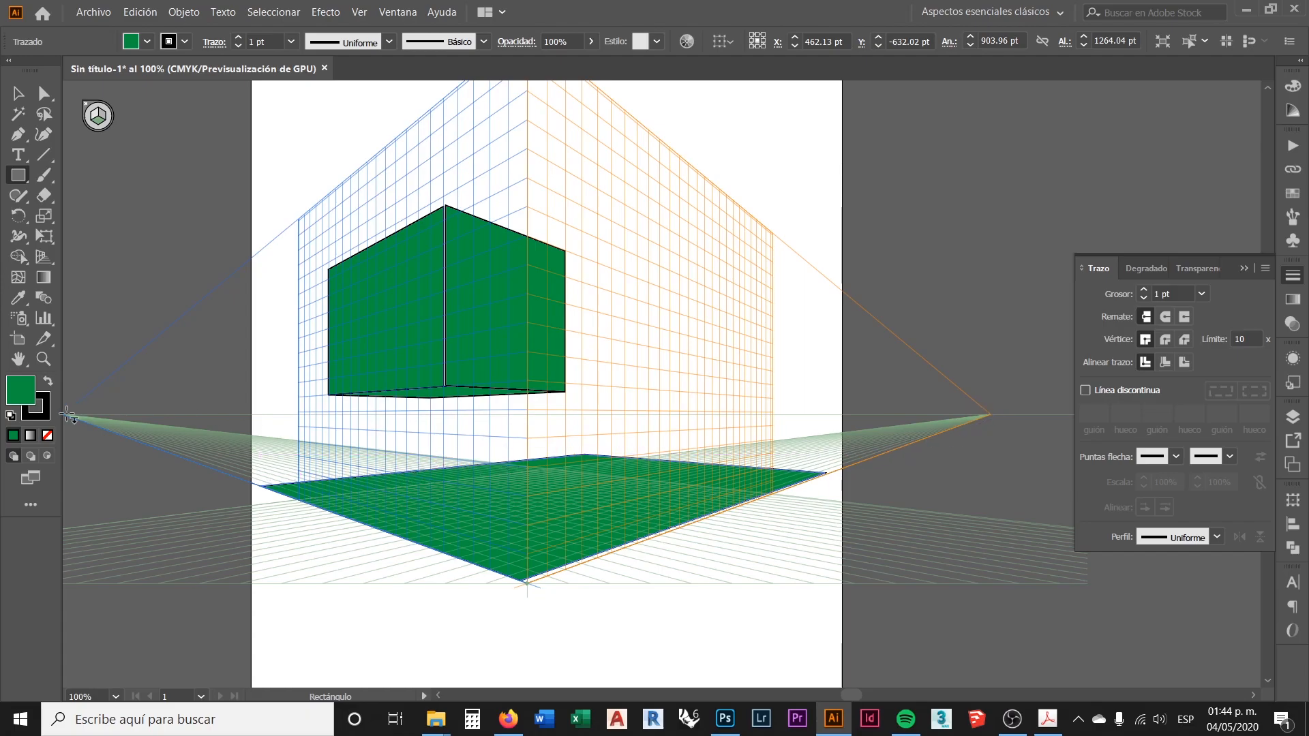
Examine the green box's faces, its underside and the floor rectangle against the perspective grid, including the gap between the two faces
scroll(733, 441, down, 1)
scroll(697, 455, up, 1)
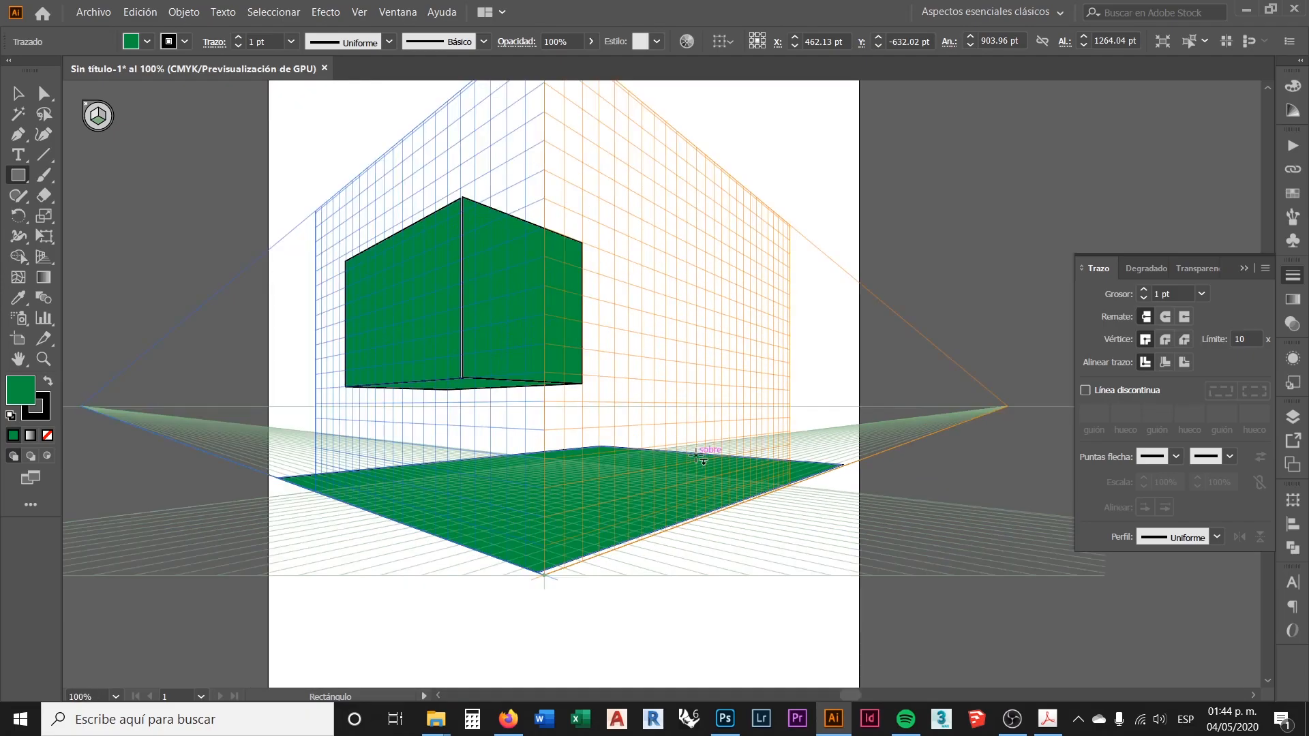
scroll(671, 406, up, 1)
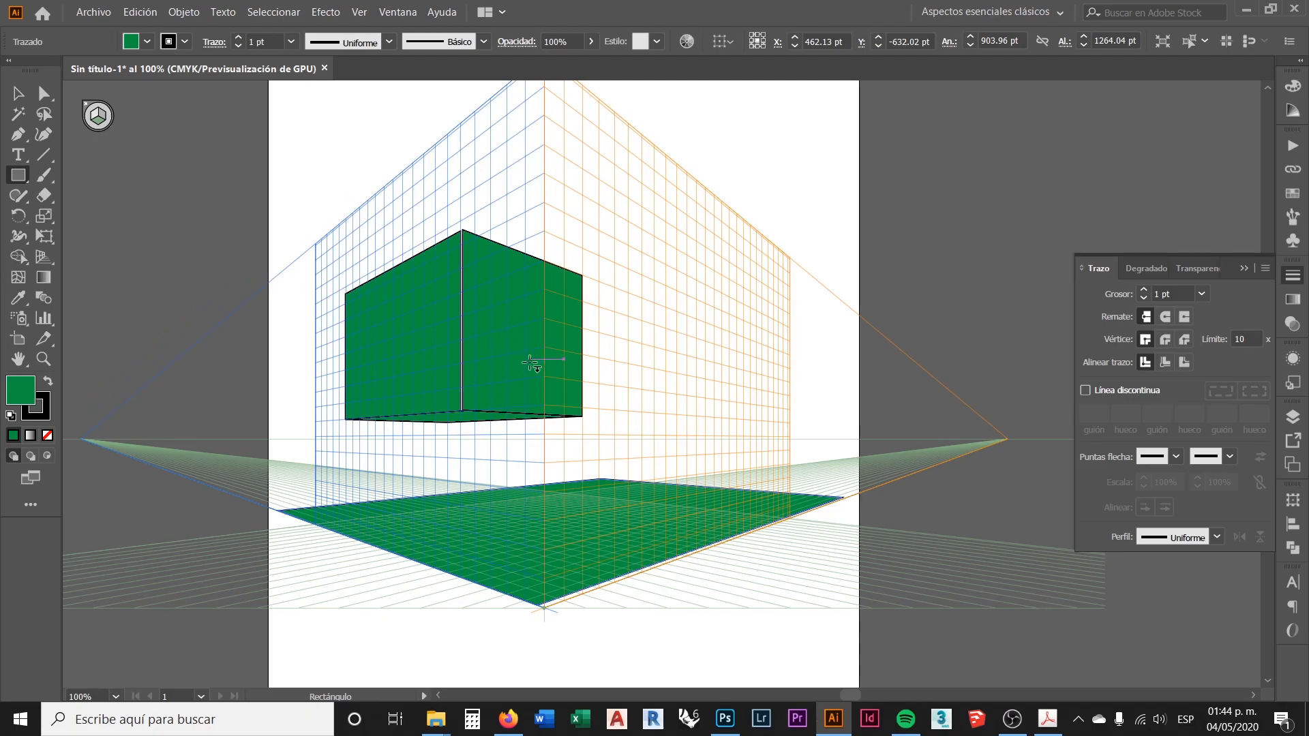
scroll(527, 367, up, 2)
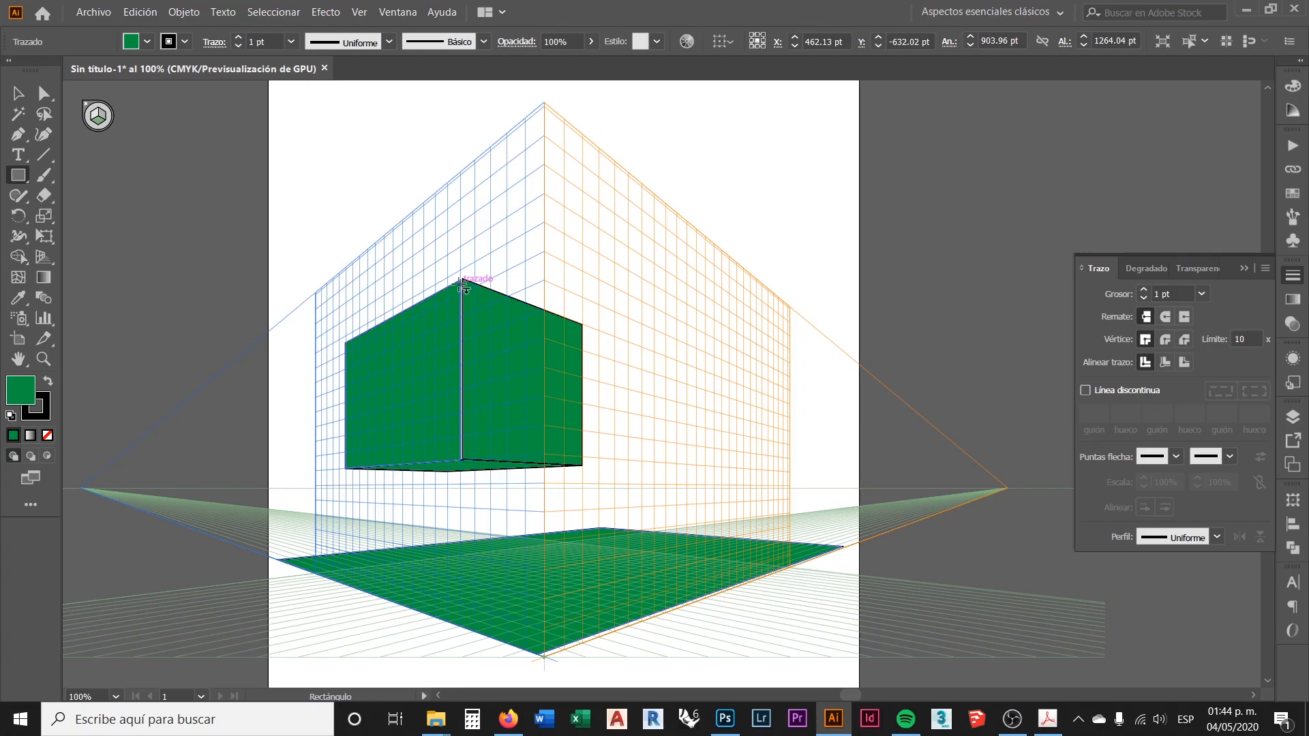
scroll(479, 361, down, 2)
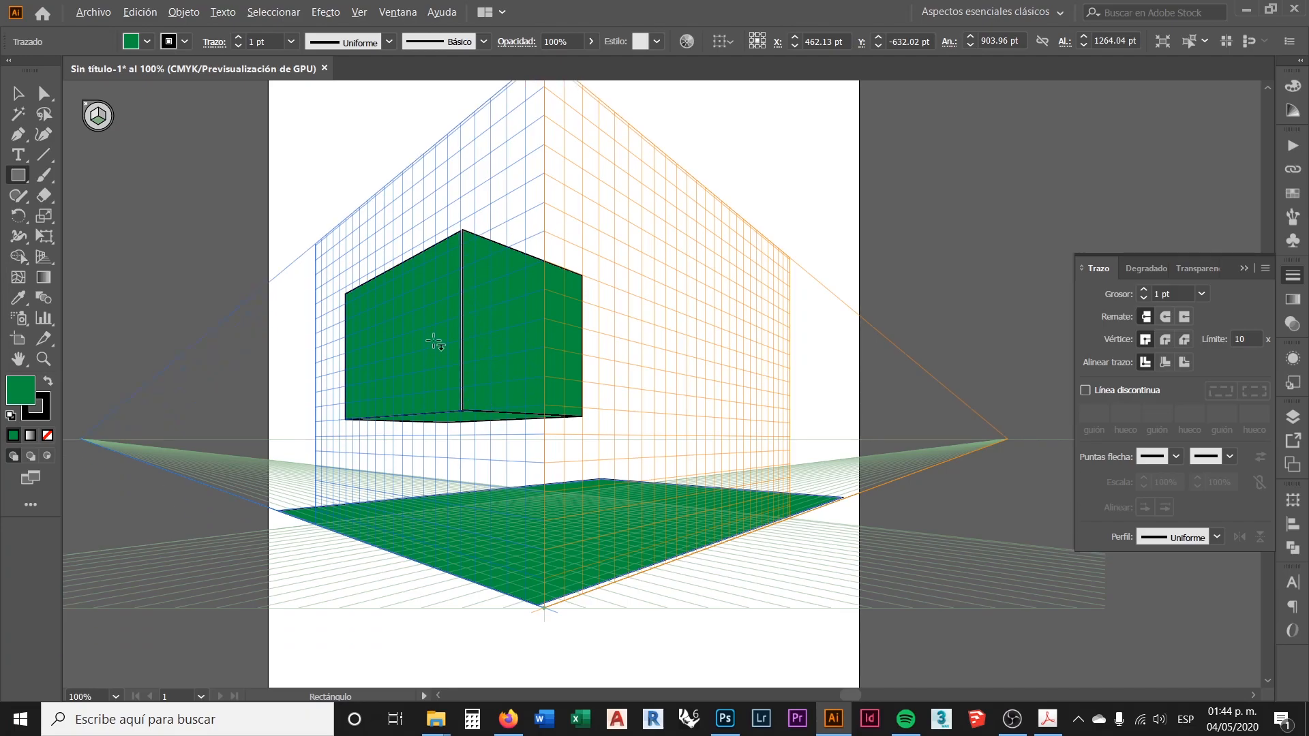
scroll(464, 345, down, 1)
scroll(461, 348, up, 1)
scroll(567, 552, up, 1)
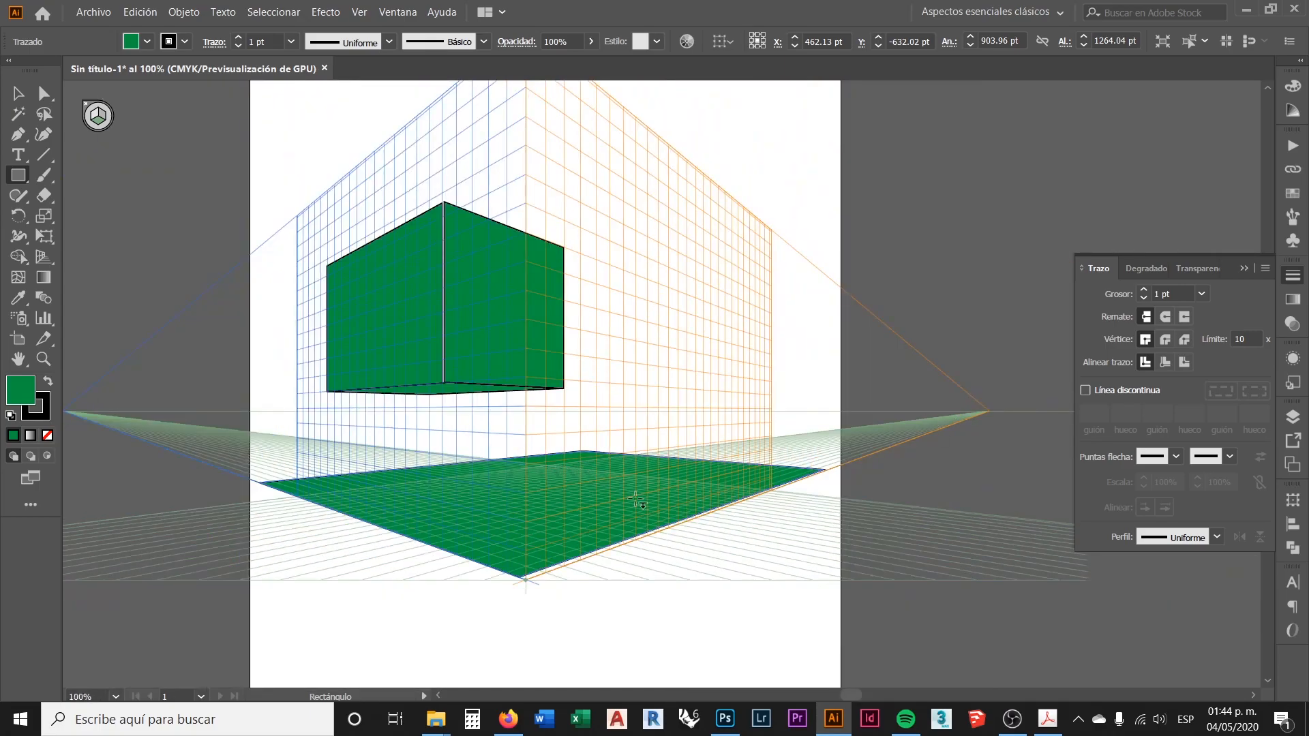
scroll(431, 465, up, 1)
scroll(447, 379, up, 1)
scroll(450, 364, up, 1)
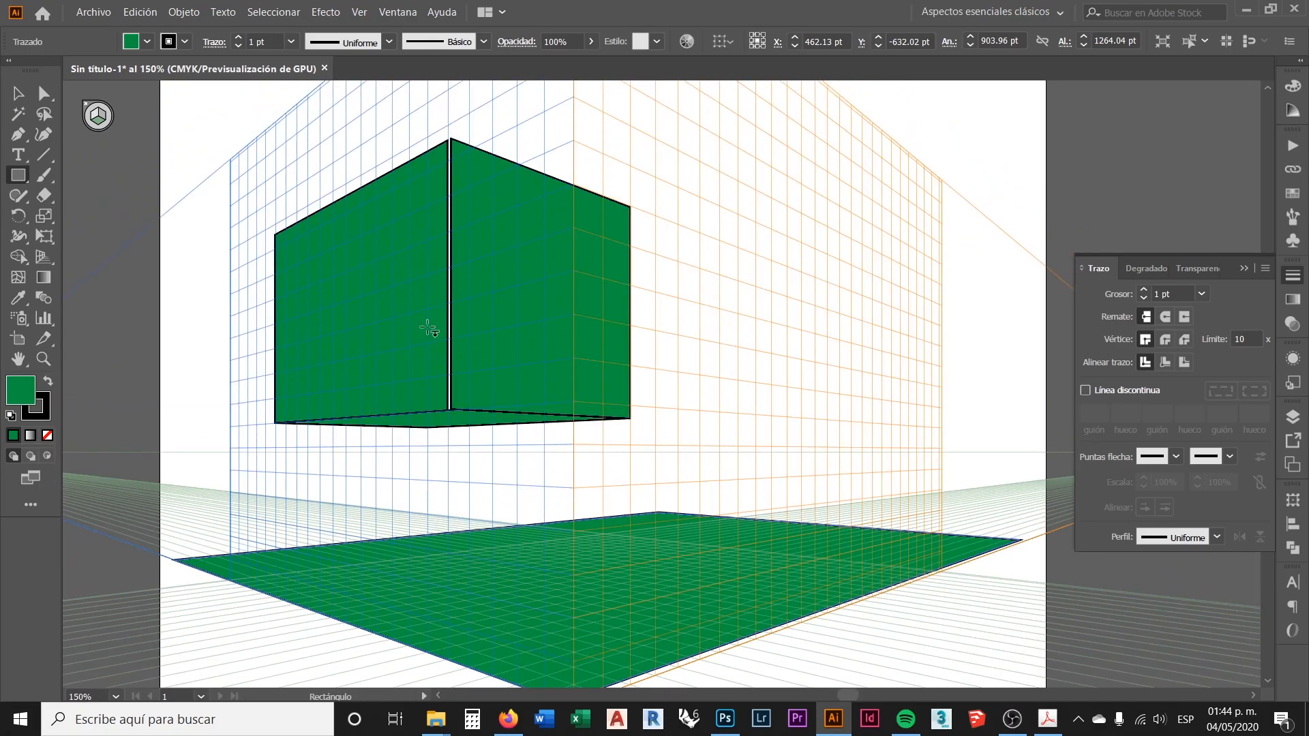
scroll(445, 315, up, 1)
scroll(427, 307, down, 1)
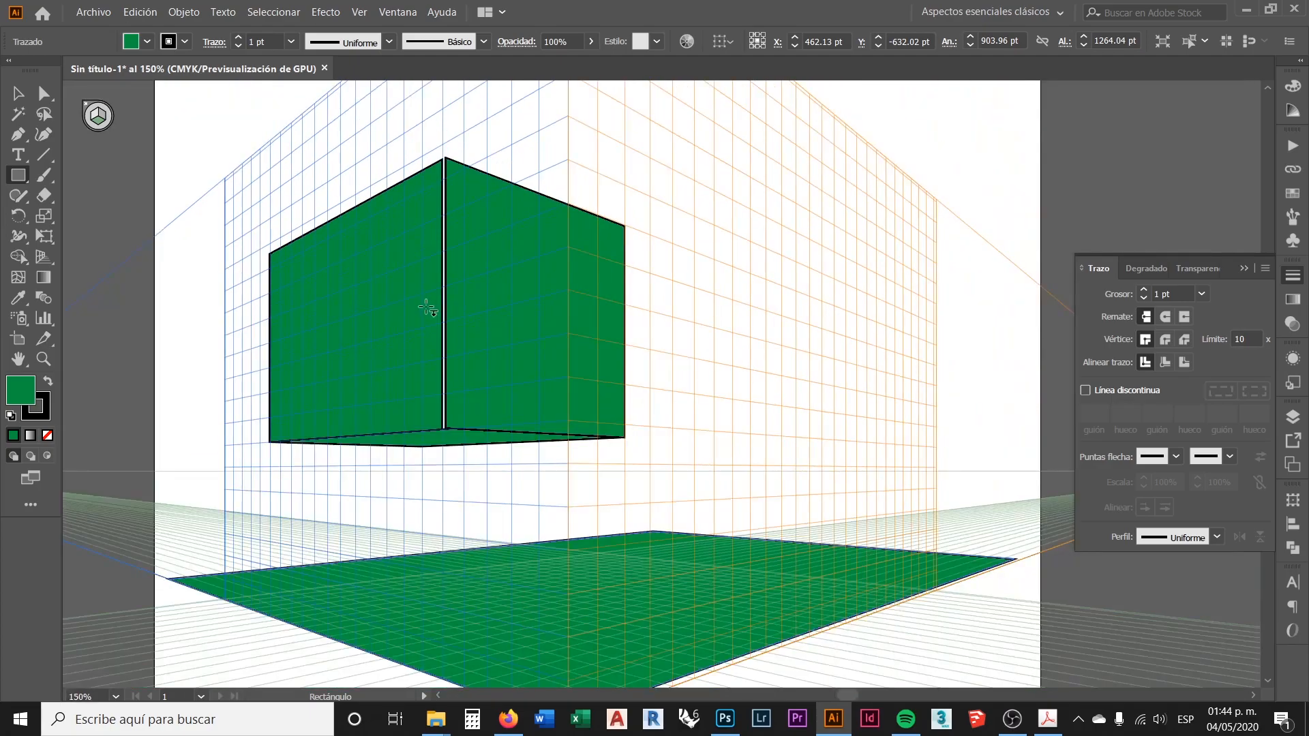
scroll(344, 292, down, 1)
scroll(395, 331, up, 1)
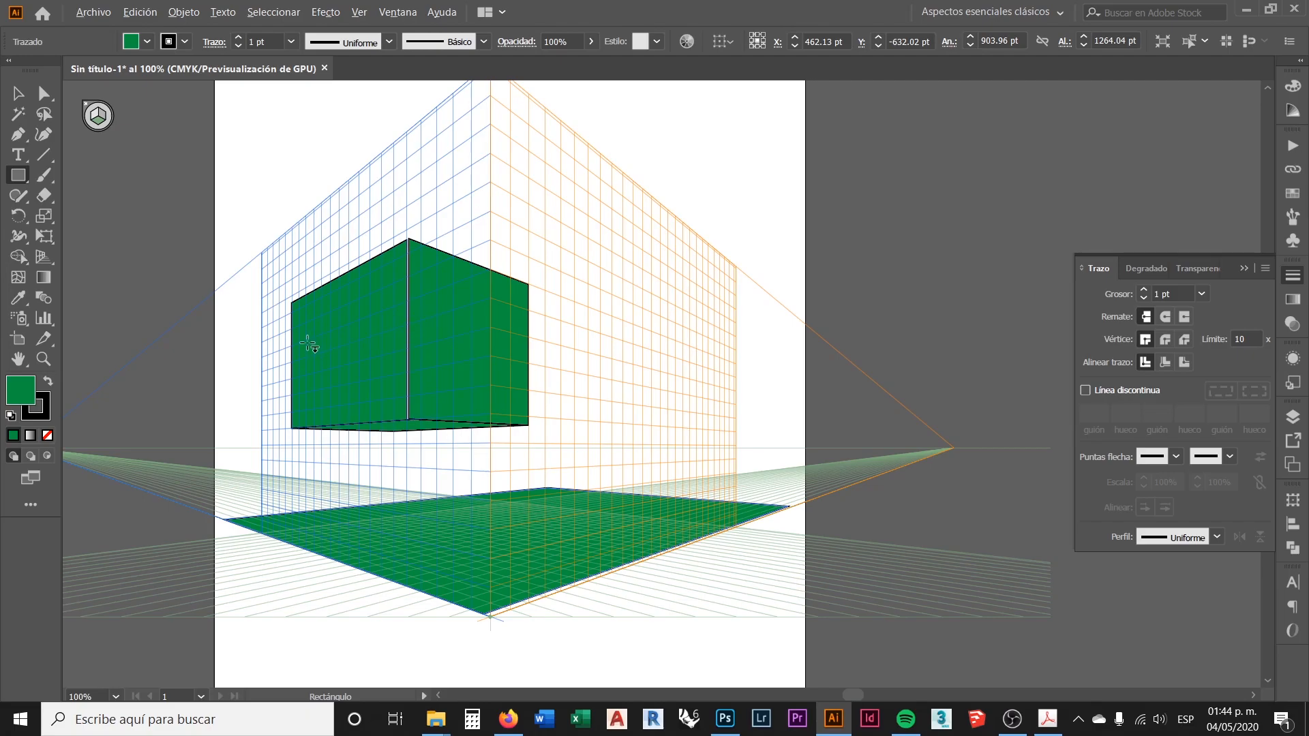
scroll(266, 334, up, 1)
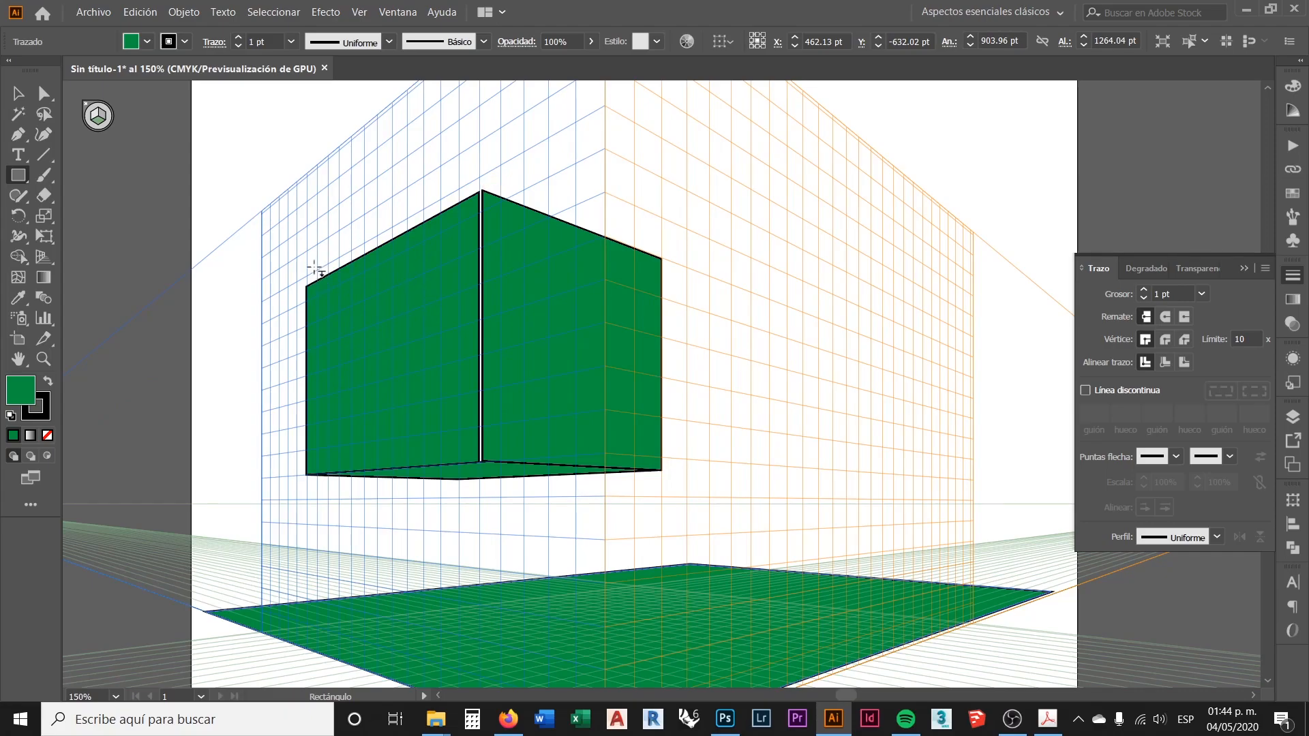
Select the box's right face with the Perspective Selection tool and pull its lower inner corner slightly away from the left face
click(46, 259)
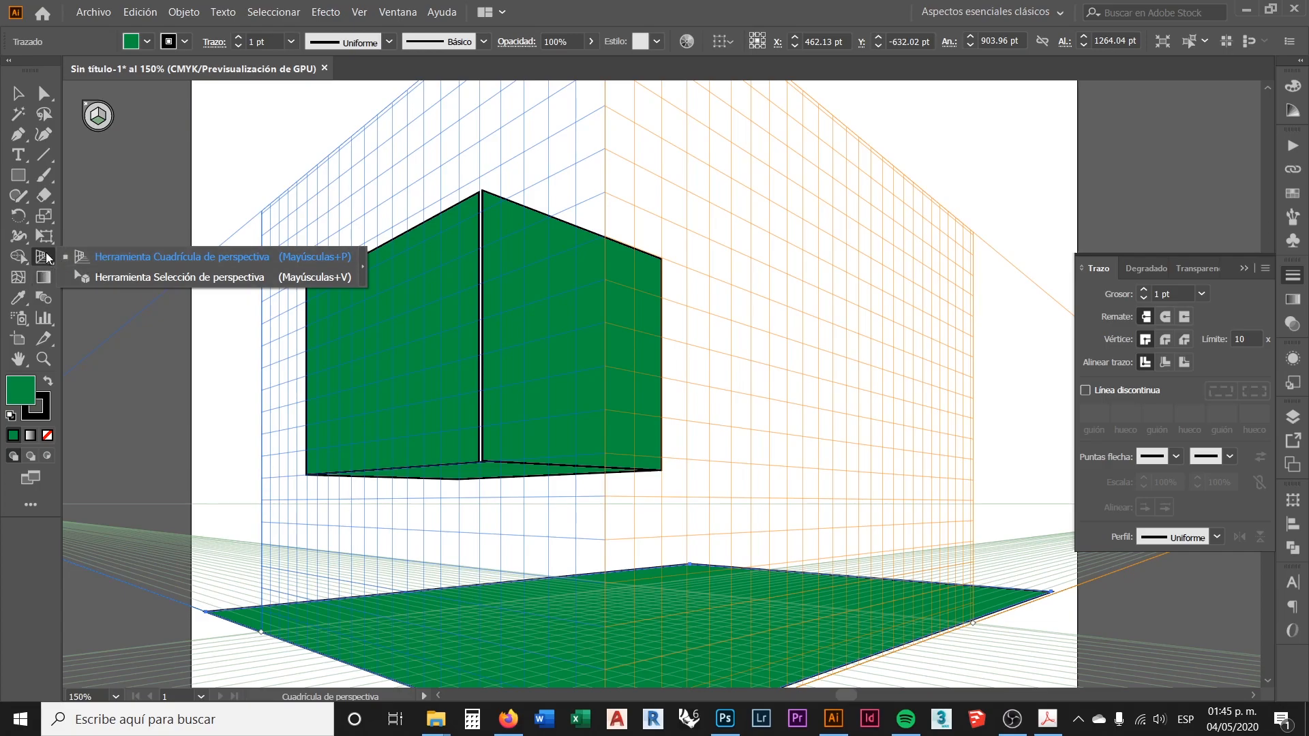
click(165, 276)
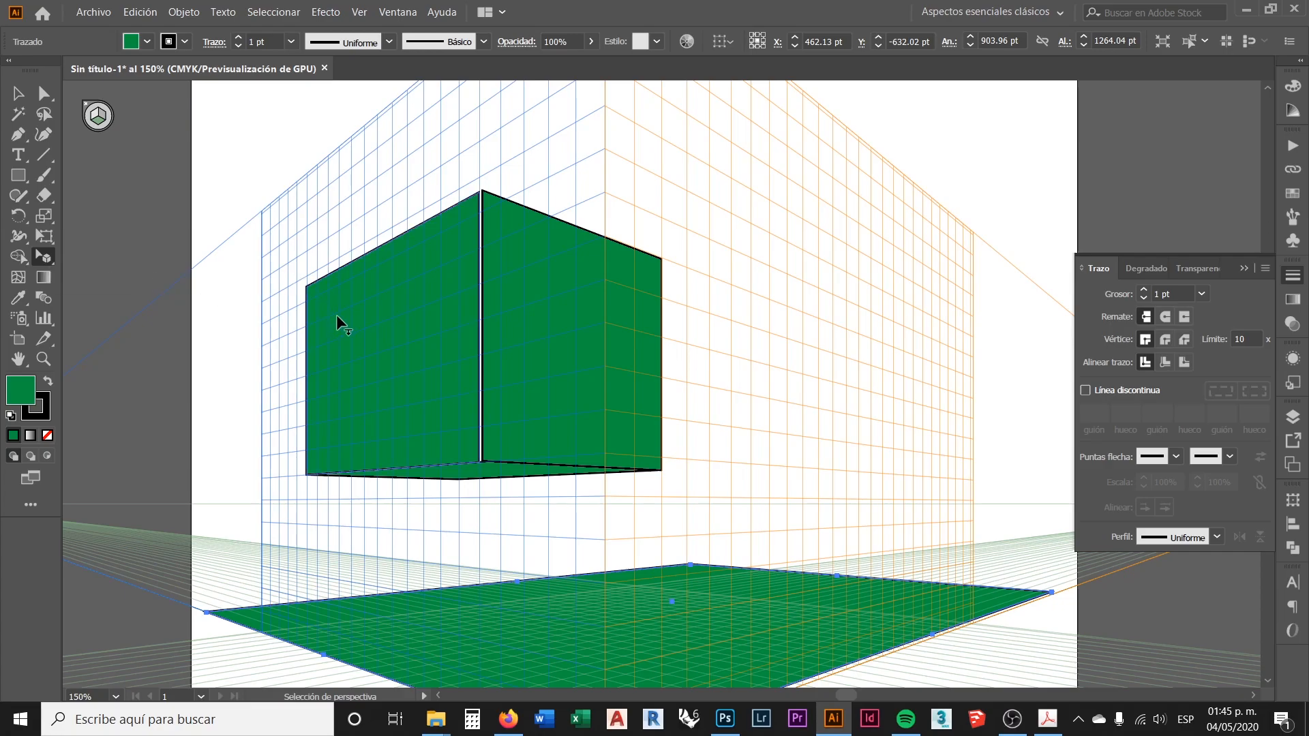
scroll(384, 348, down, 1)
scroll(341, 319, up, 1)
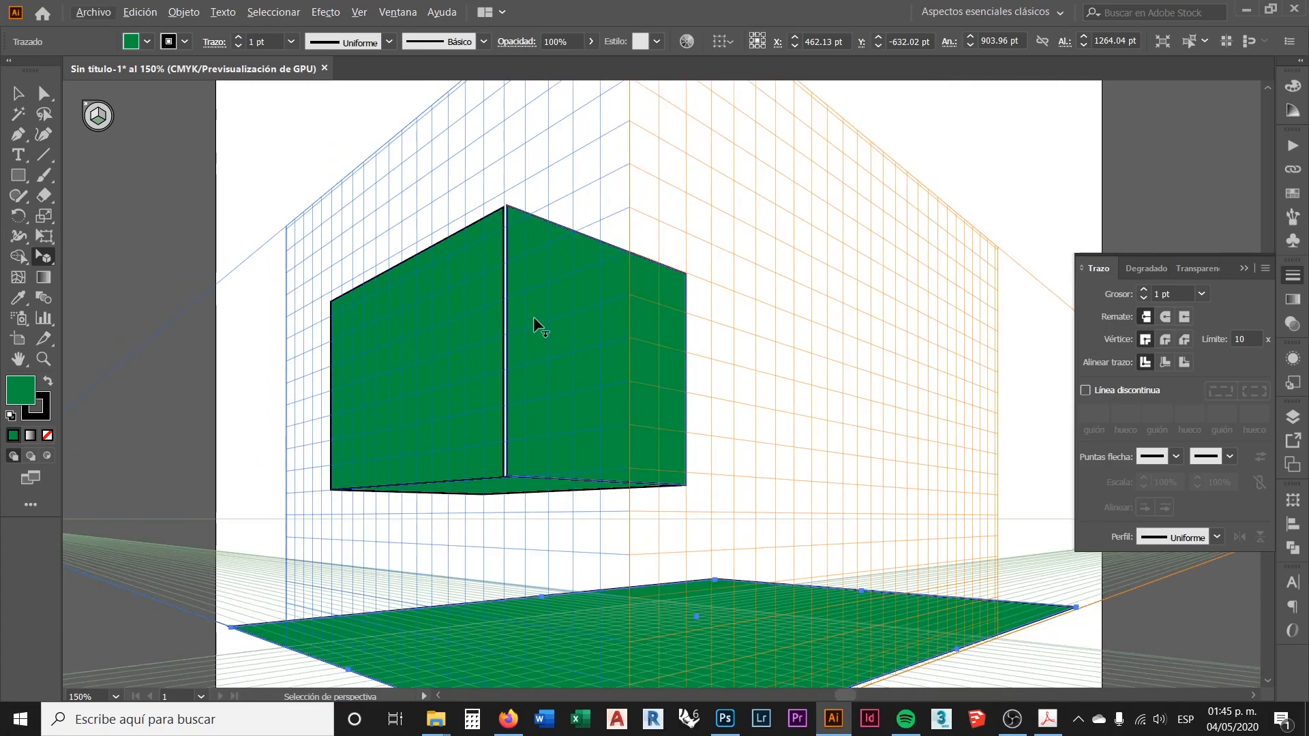
scroll(528, 477, up, 4)
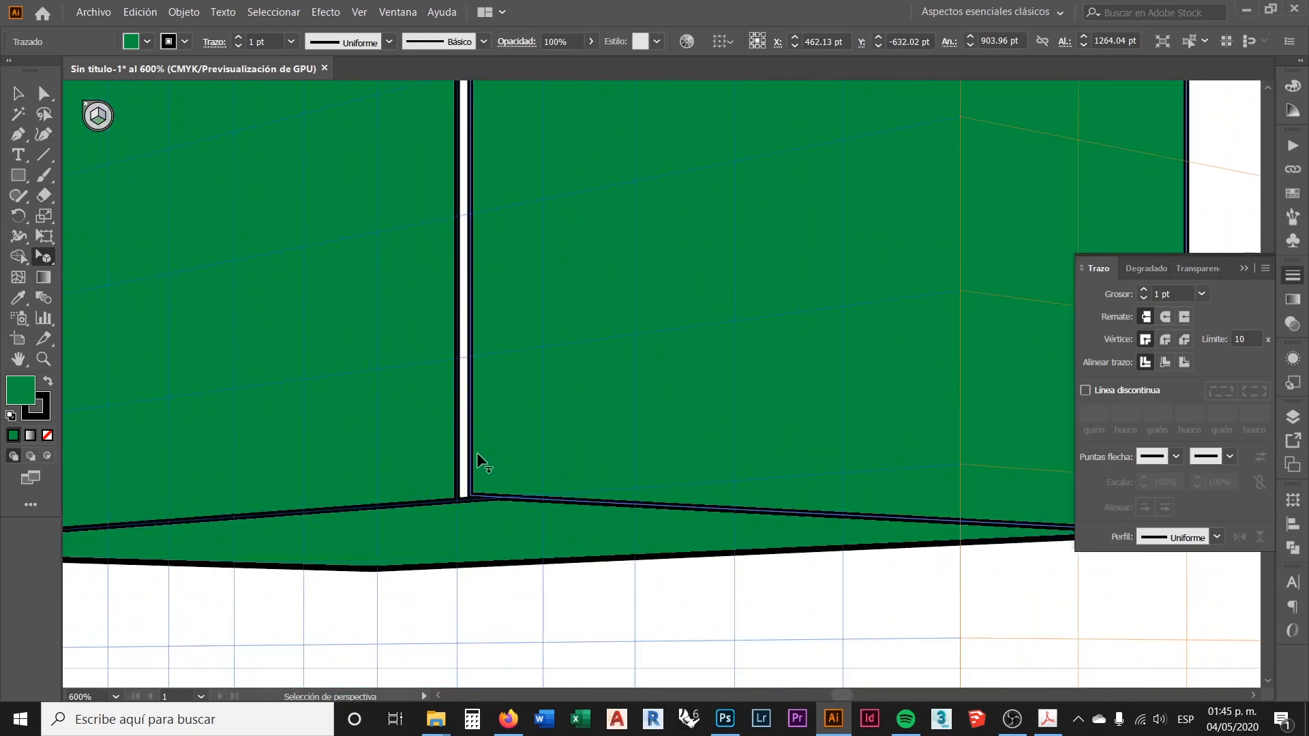
click(503, 459)
scroll(495, 443, down, 3)
scroll(484, 430, up, 1)
scroll(481, 451, up, 2)
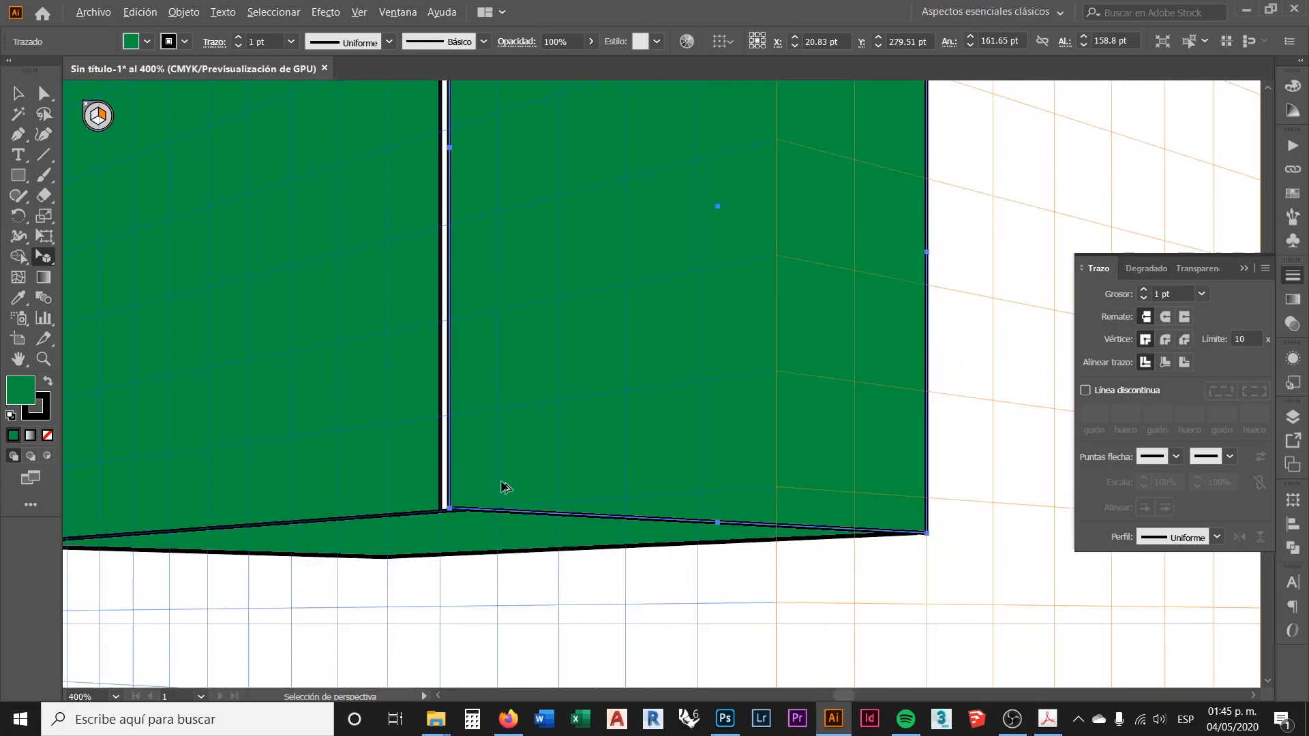
mouse_move(449, 505)
mouse_down()
mouse_move(480, 506)
mouse_move(467, 510)
mouse_up()
Select the box's left face and extend its lower inner corner to the right face's lower inner corner, closing the gap
click(443, 511)
scroll(472, 458, down, 2)
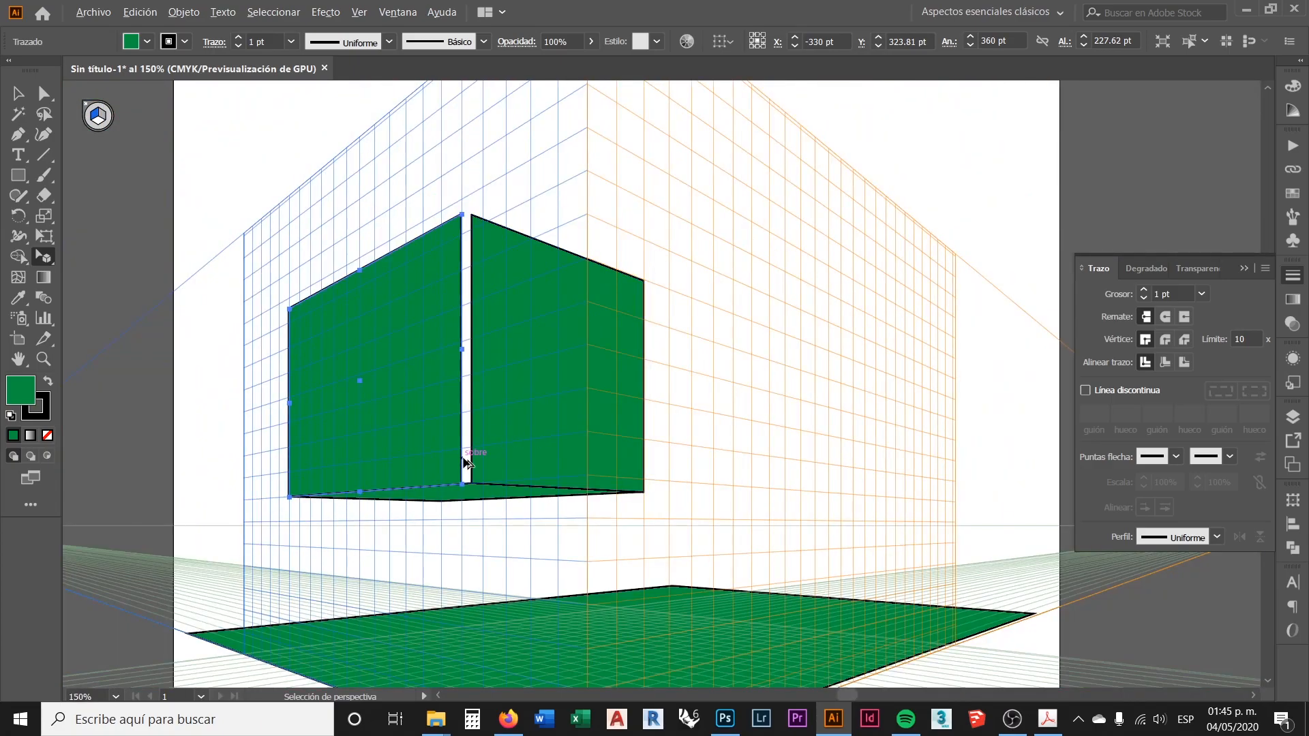
scroll(470, 477, up, 2)
scroll(462, 431, up, 1)
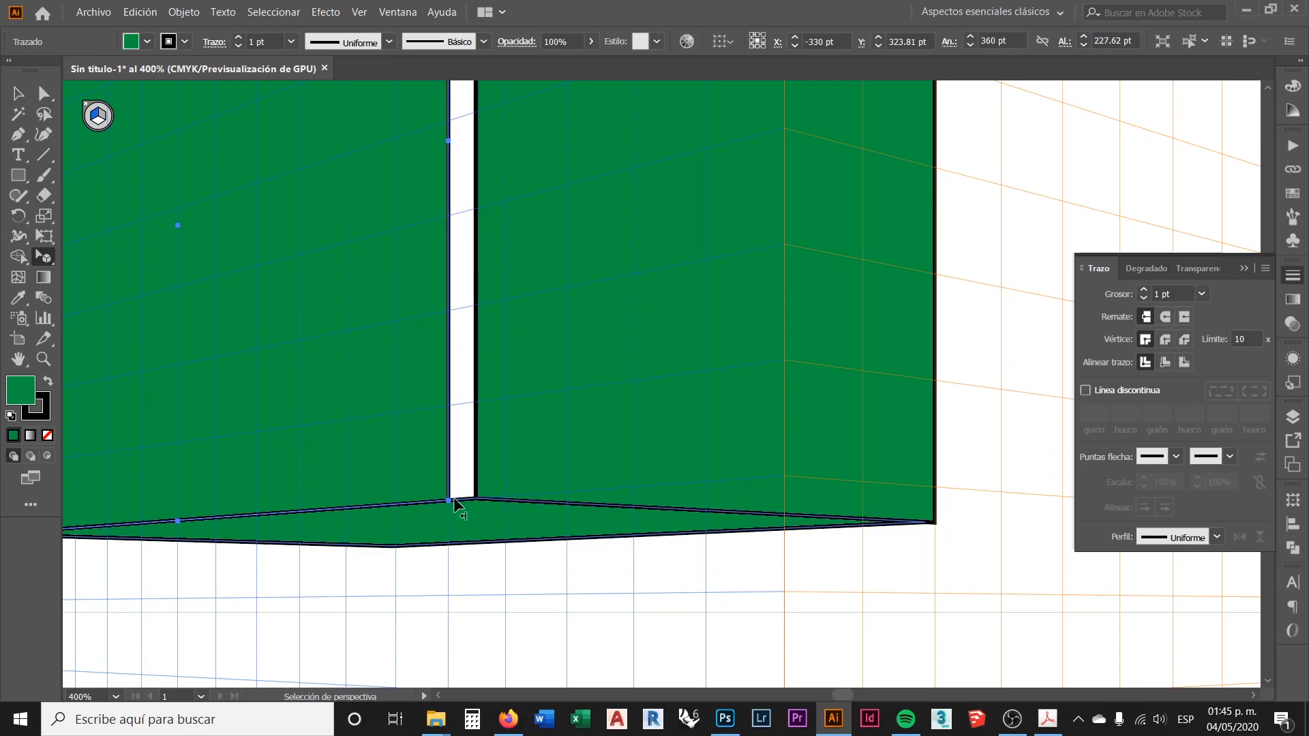
drag(446, 500, 476, 500)
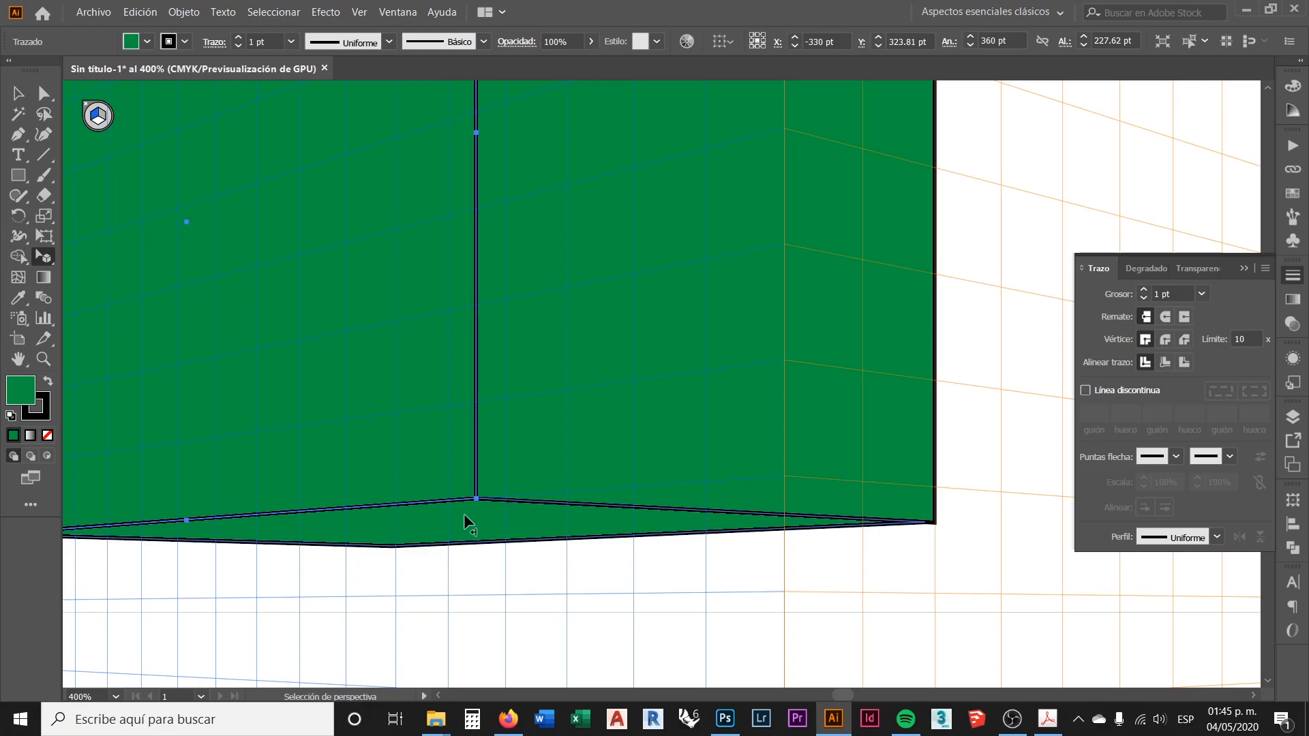
Lower the left face's upper inner corner onto the right face's top corner, making the left face about 222 pt high, and deselect it
scroll(514, 477, down, 4)
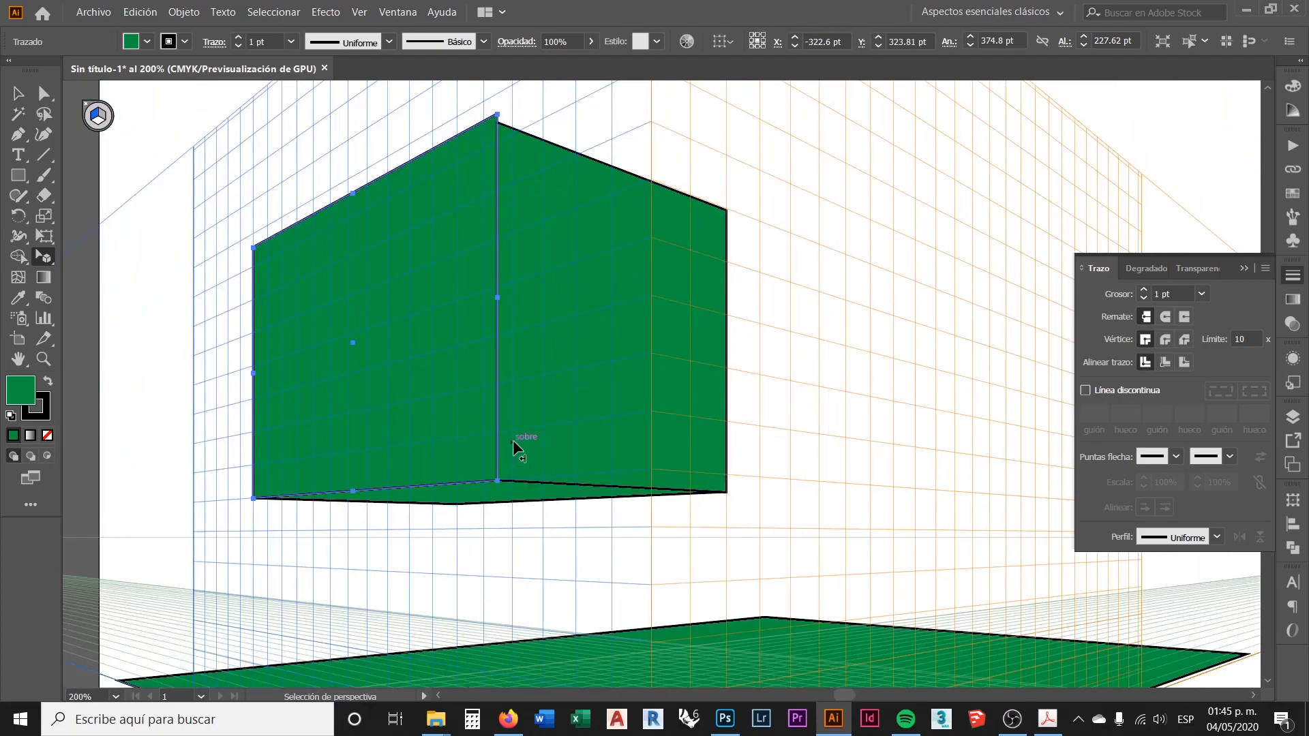
scroll(504, 116, up, 5)
scroll(505, 126, up, 1)
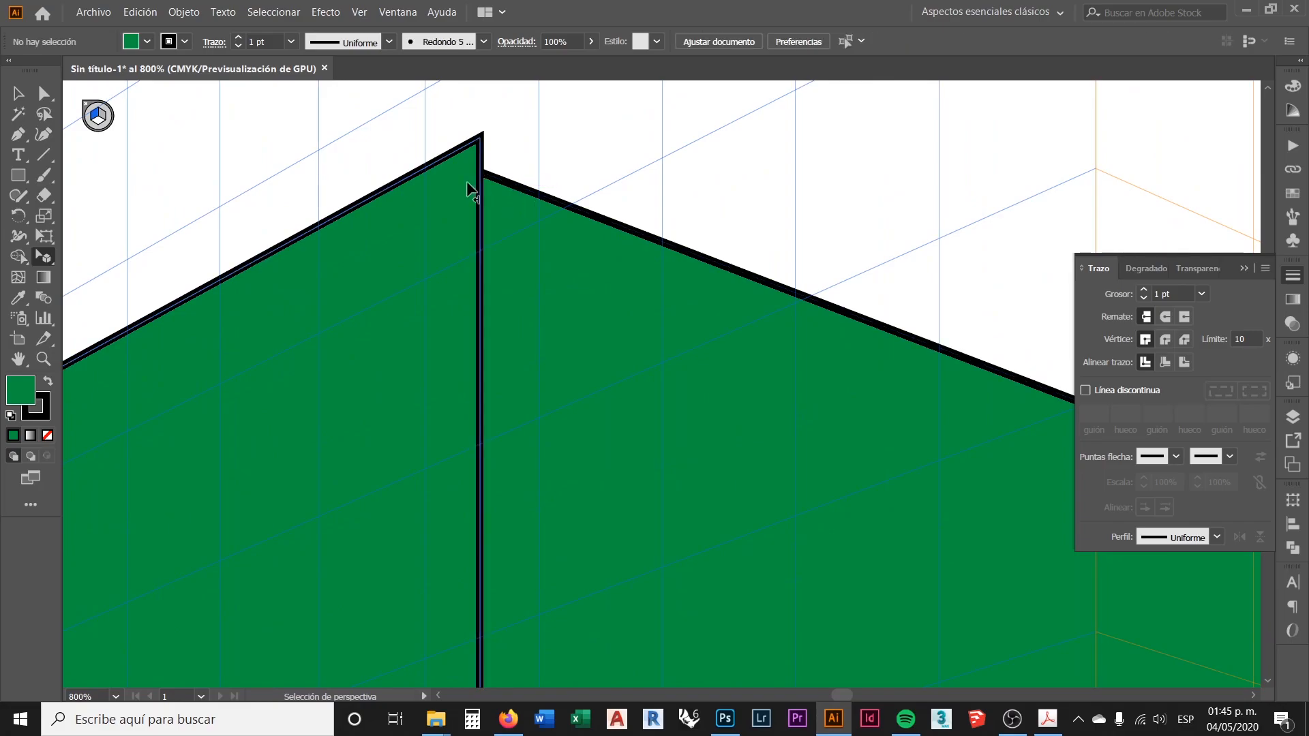
drag(479, 139, 480, 172)
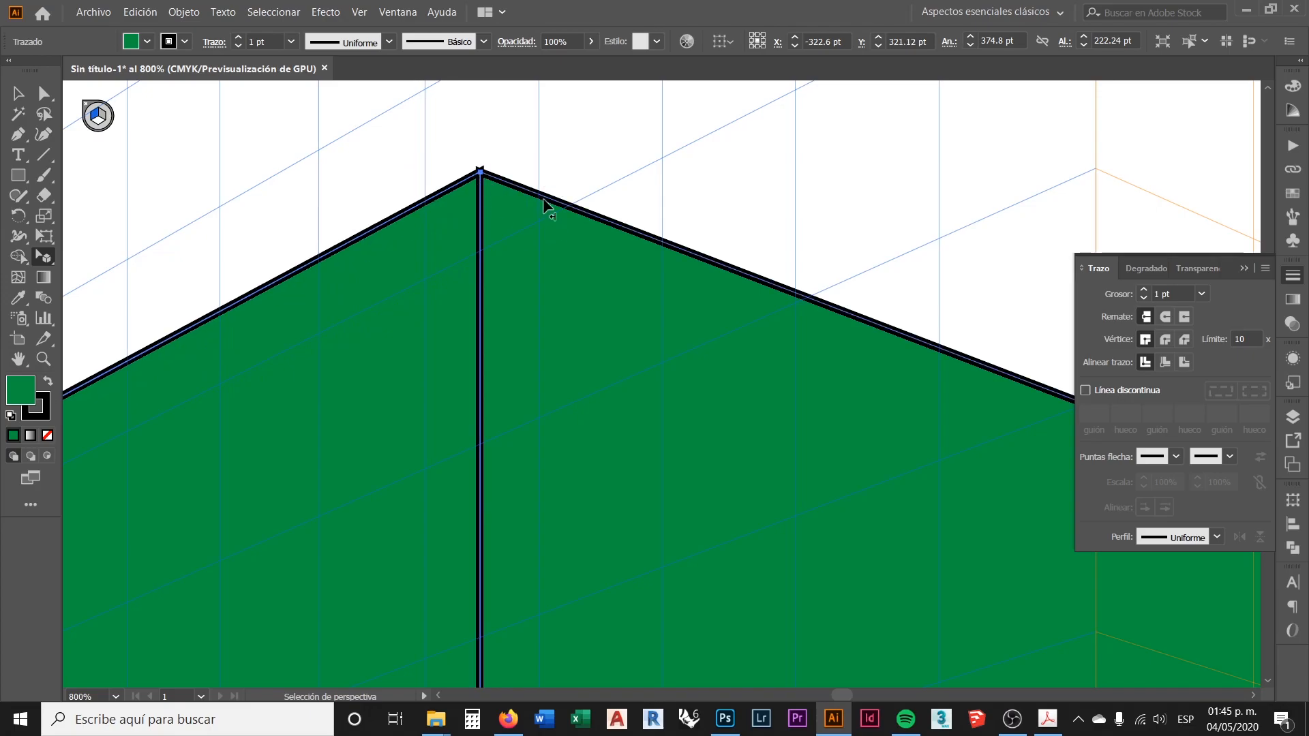
scroll(522, 221, down, 5)
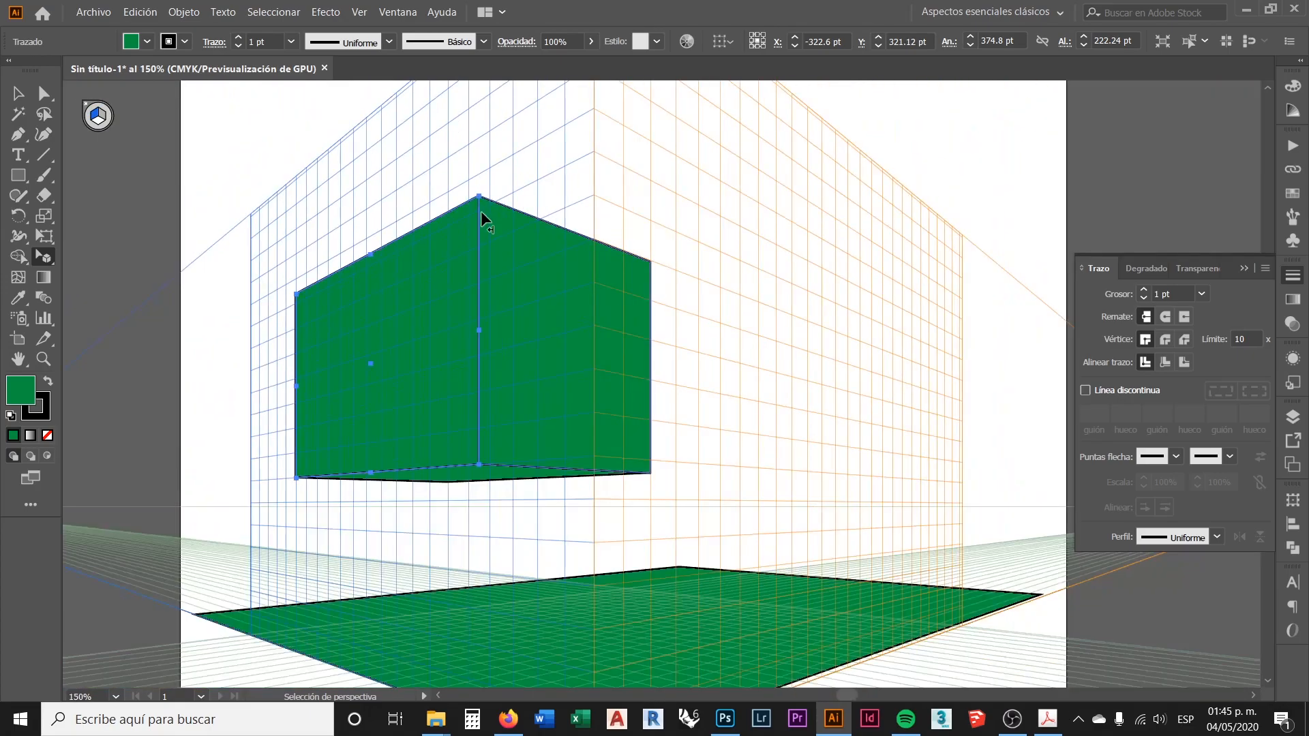
click(525, 163)
scroll(530, 260, down, 2)
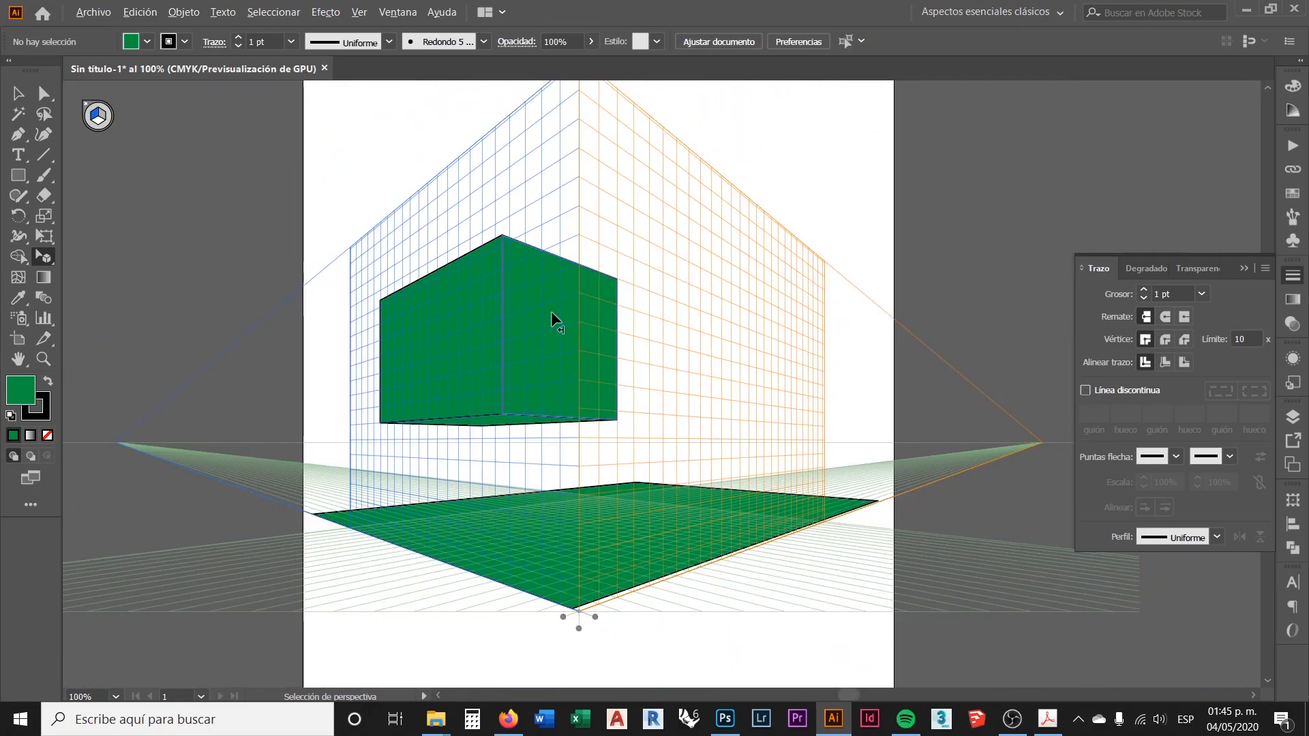
scroll(284, 345, up, 2)
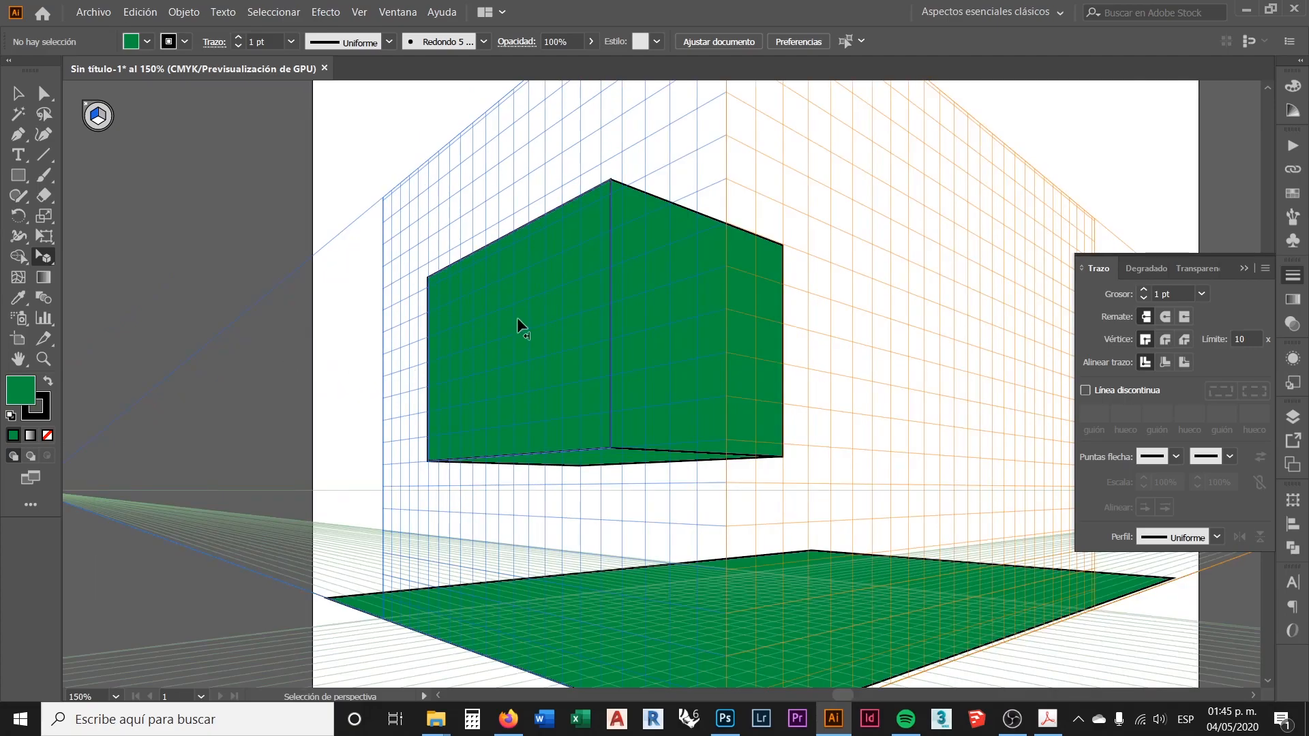
Select the box's left face and move it outside the artboard with the regular Selection tool, keeping its shape instead of following the perspective
click(545, 360)
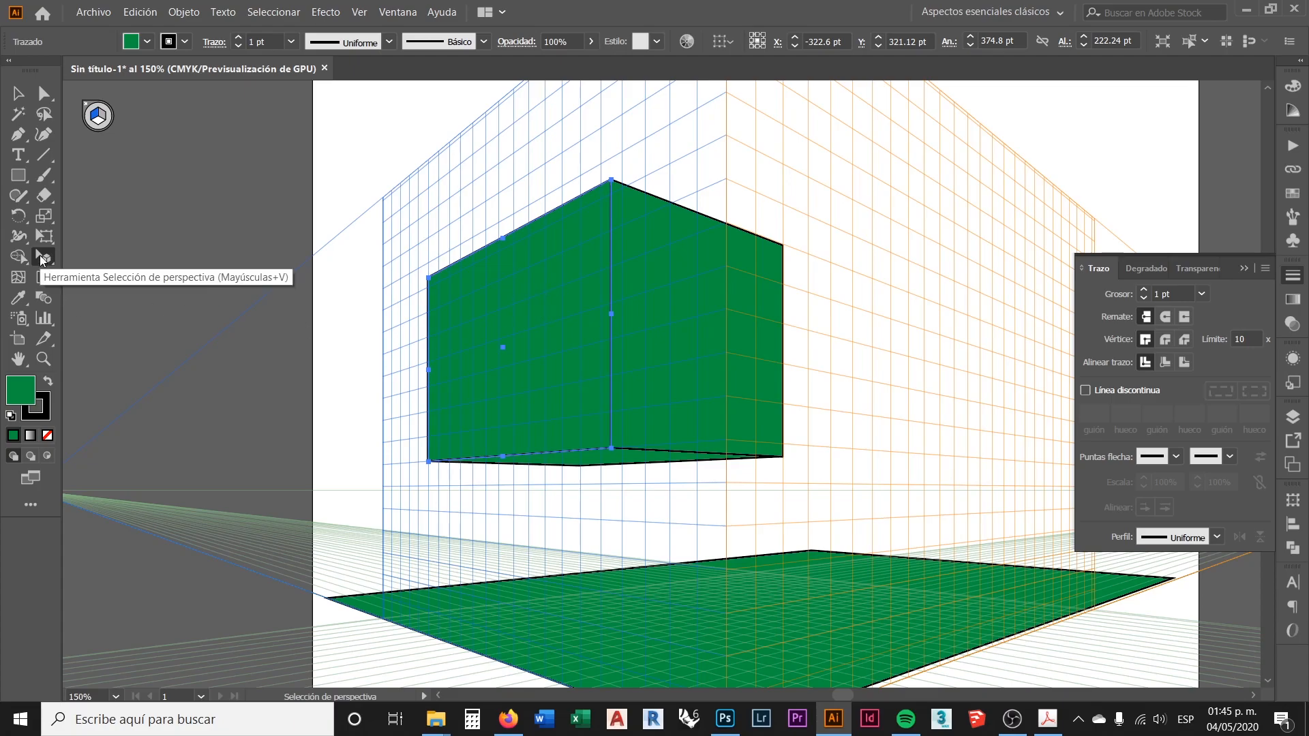
drag(549, 287, 611, 255)
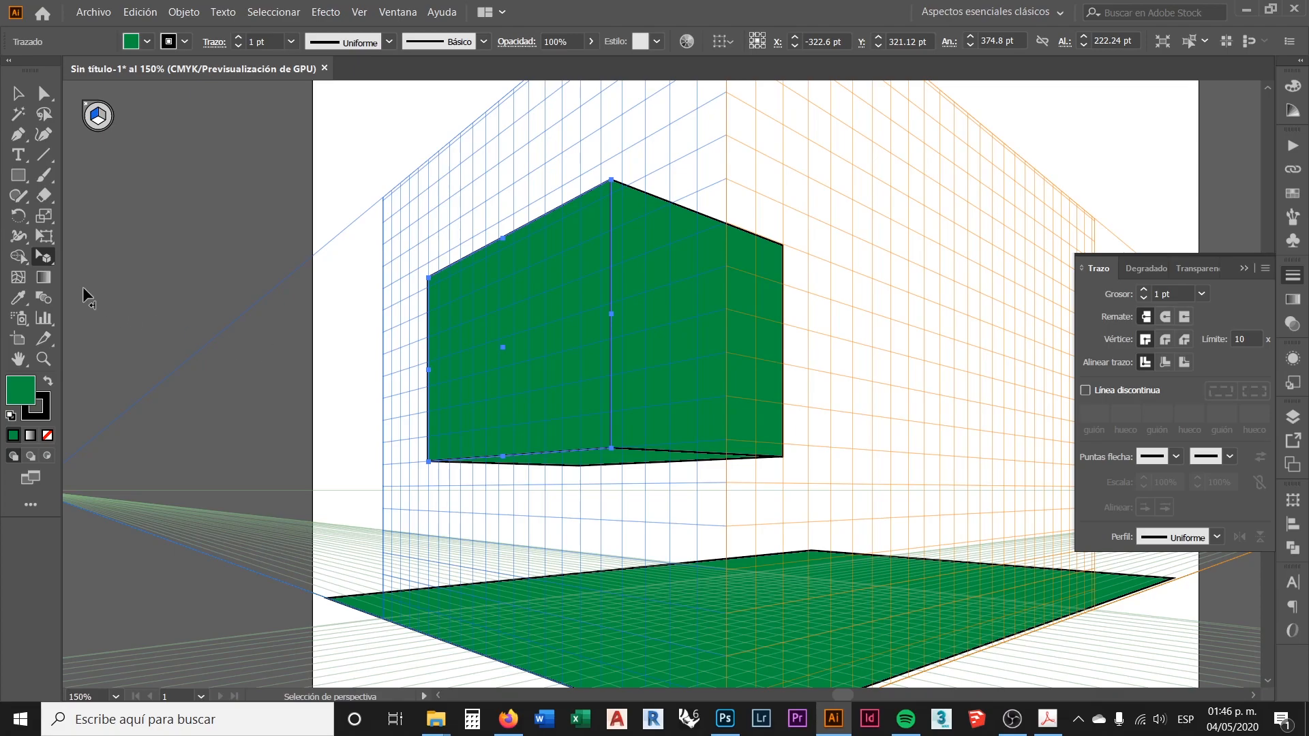
click(18, 94)
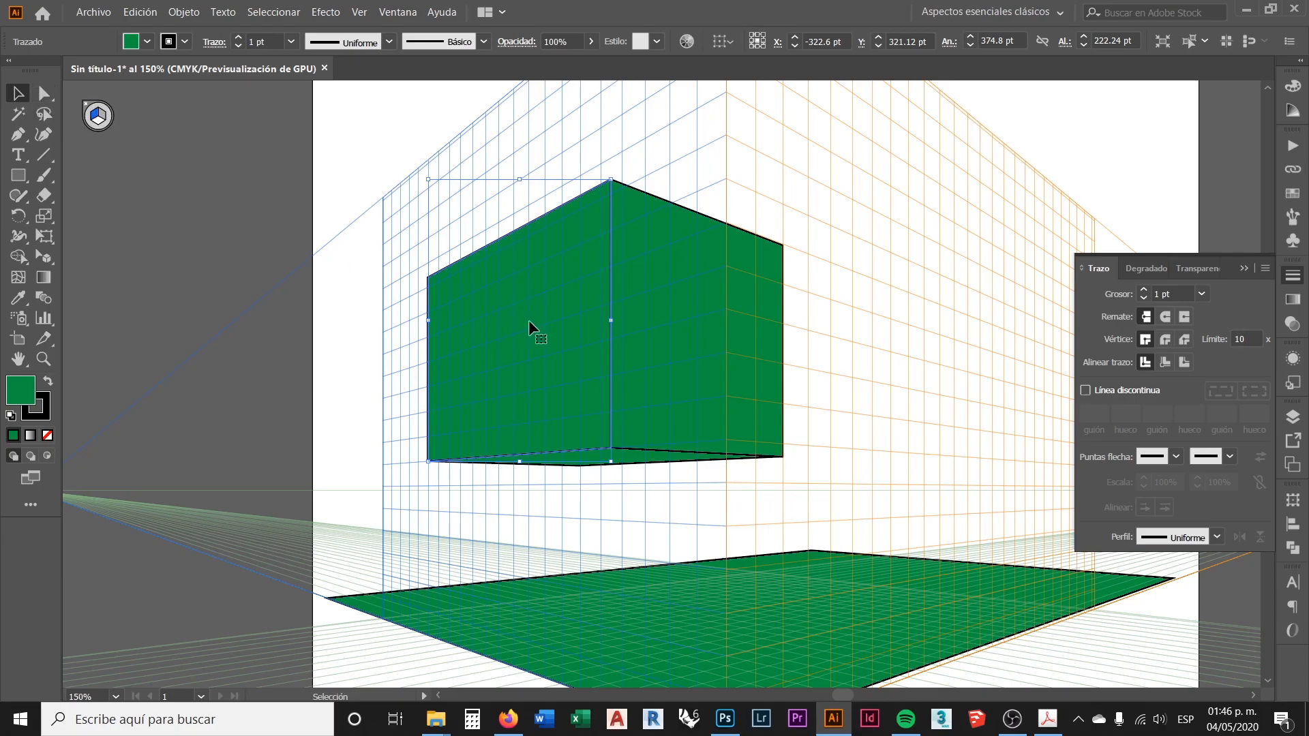
scroll(530, 326, down, 1)
drag(529, 306, 365, 233)
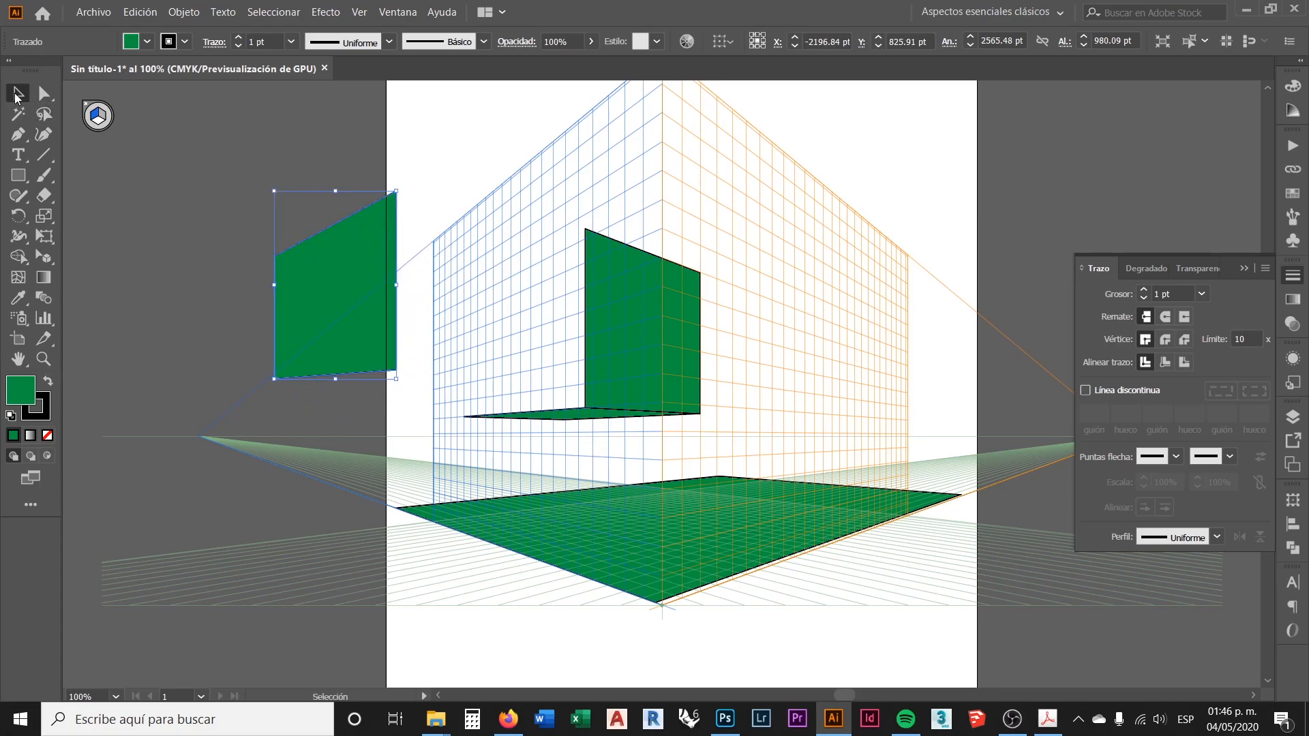
key(a)
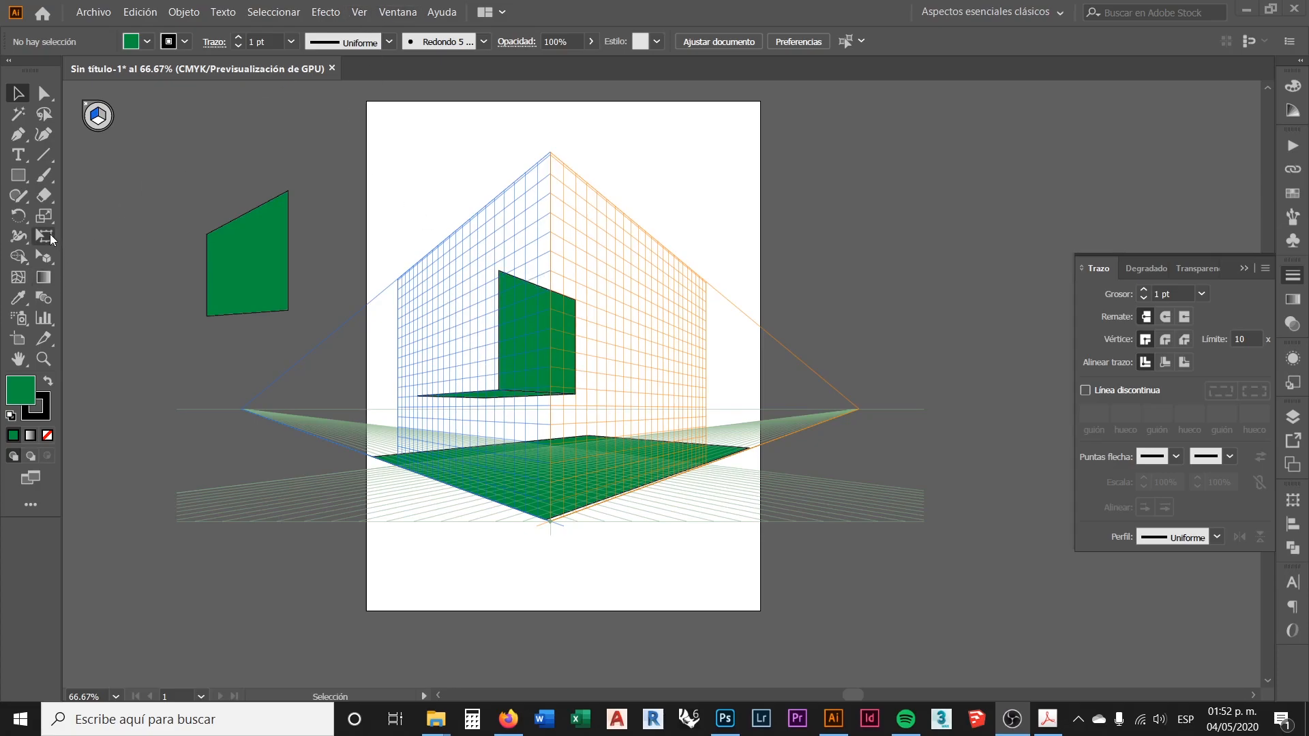
Activate the Perspective Selection tool [Selección de perspectiva] and hide the perspective grid [Ocultar cuadrícula]
drag(45, 257, 137, 278)
click(359, 11)
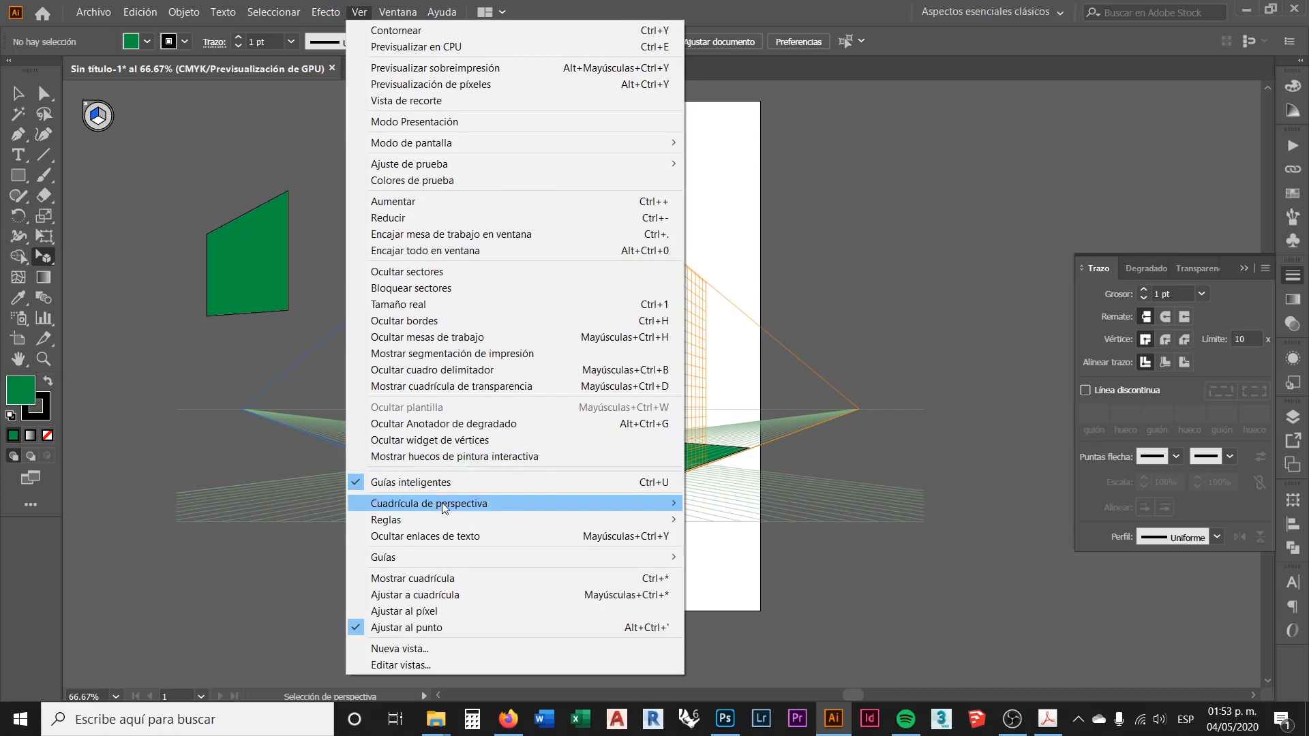
mouse_move(474, 506)
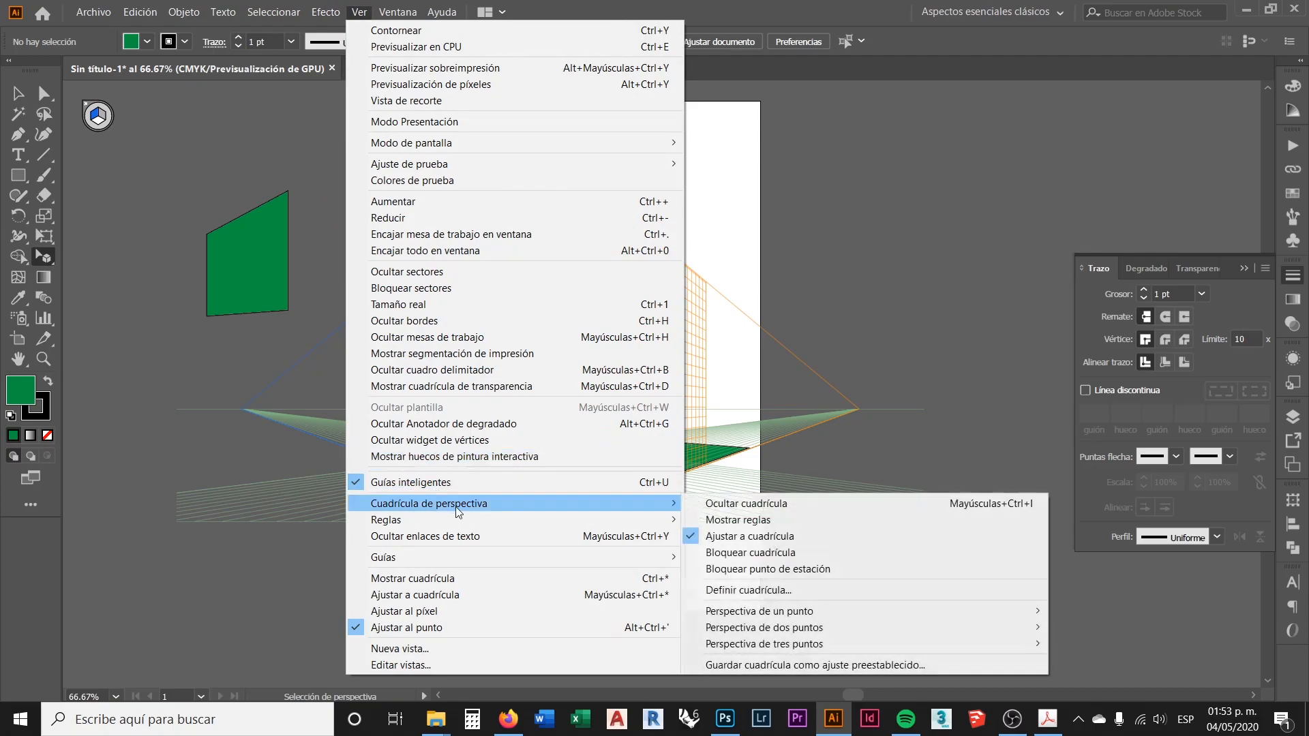
click(737, 503)
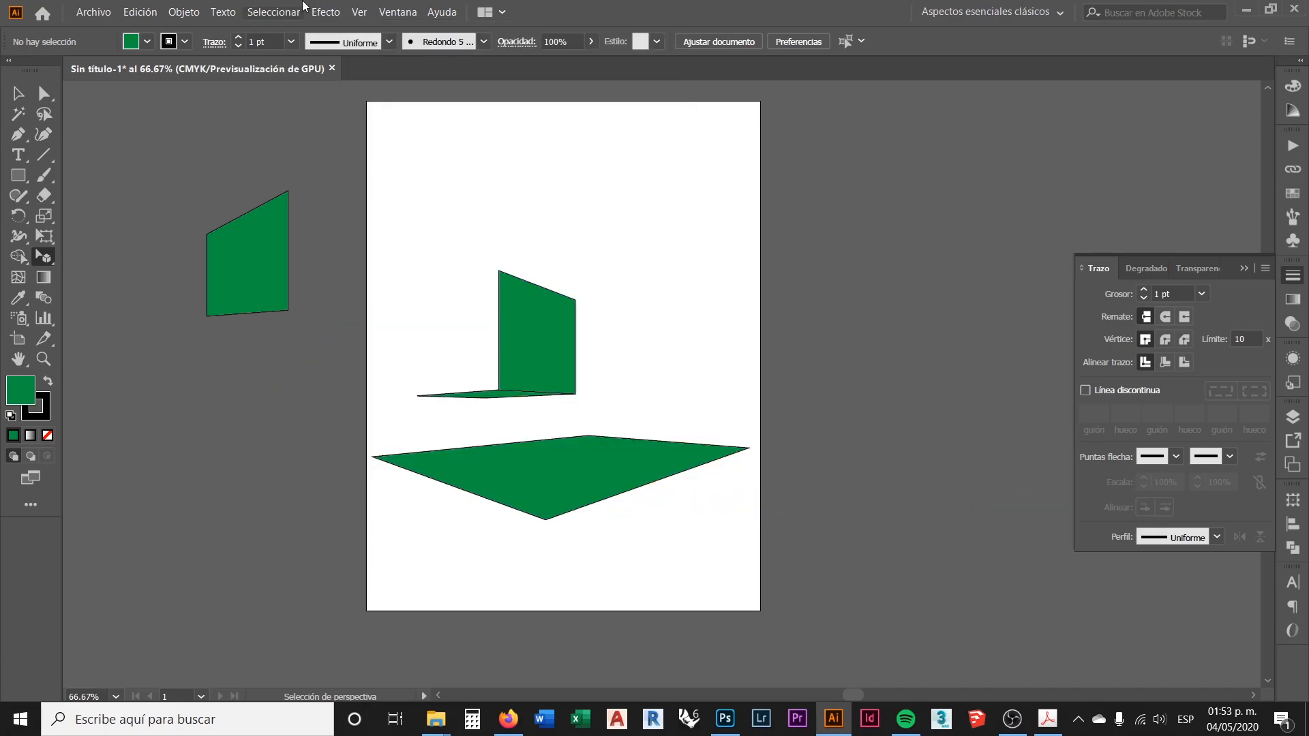
Show the perspective grid again with the Perspective Grid tool [Cuadrícula de perspectiva] and delete all the green shapes
click(50, 255)
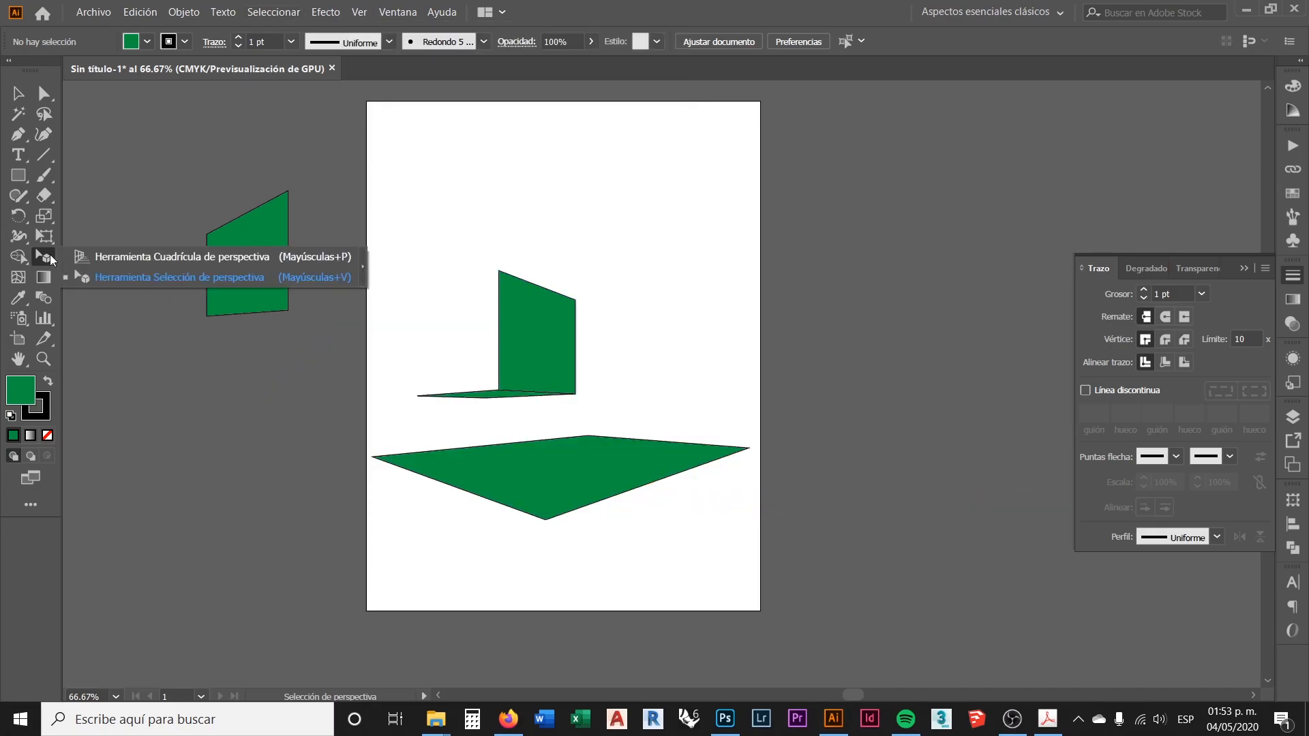
click(111, 258)
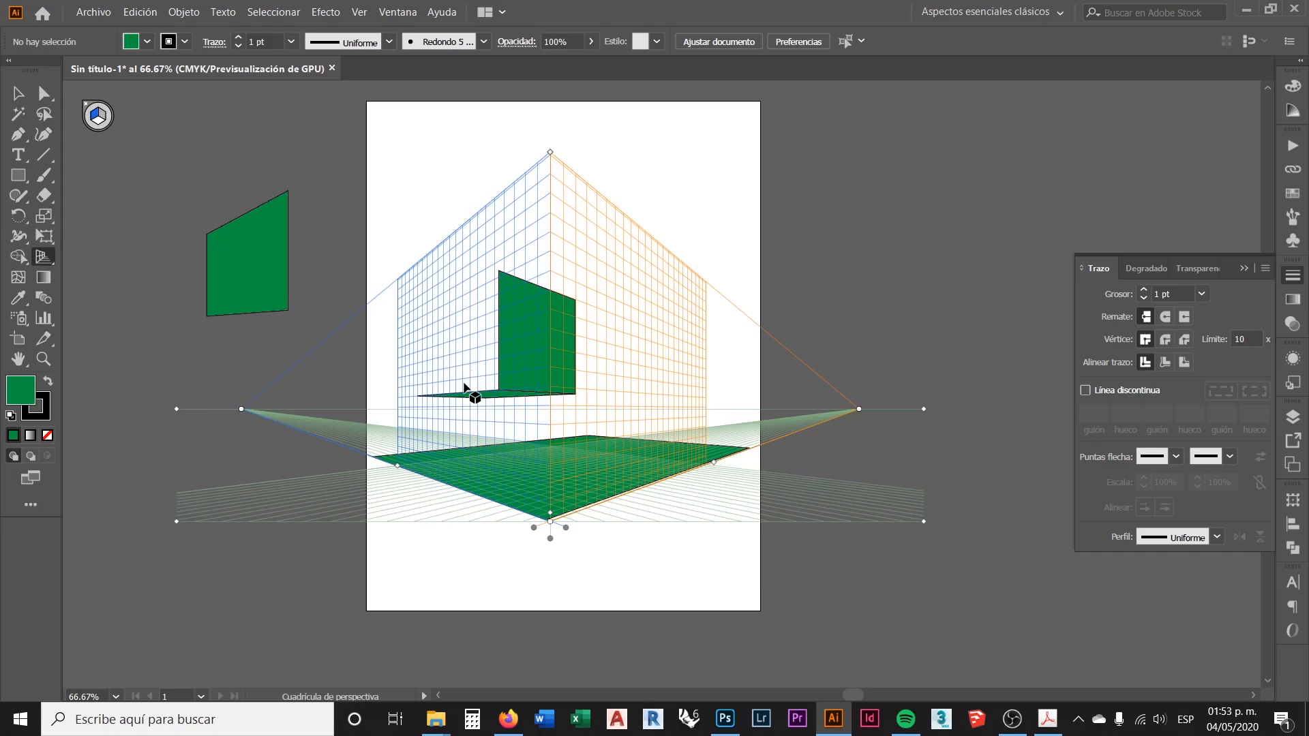
click(16, 93)
drag(157, 182, 787, 565)
key(Delete)
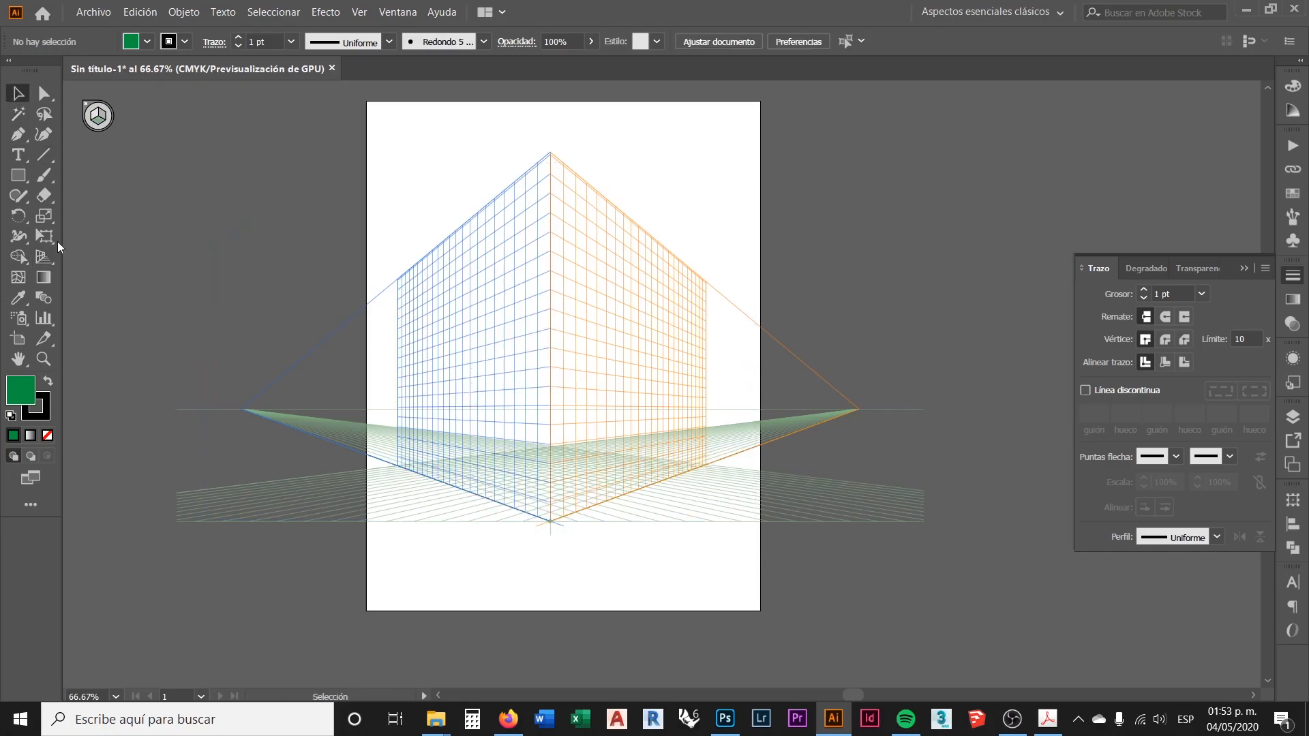
Change the grid to the one-point perspective preset [Vista normal 1P] and activate the Perspective Grid tool for editing it
click(359, 12)
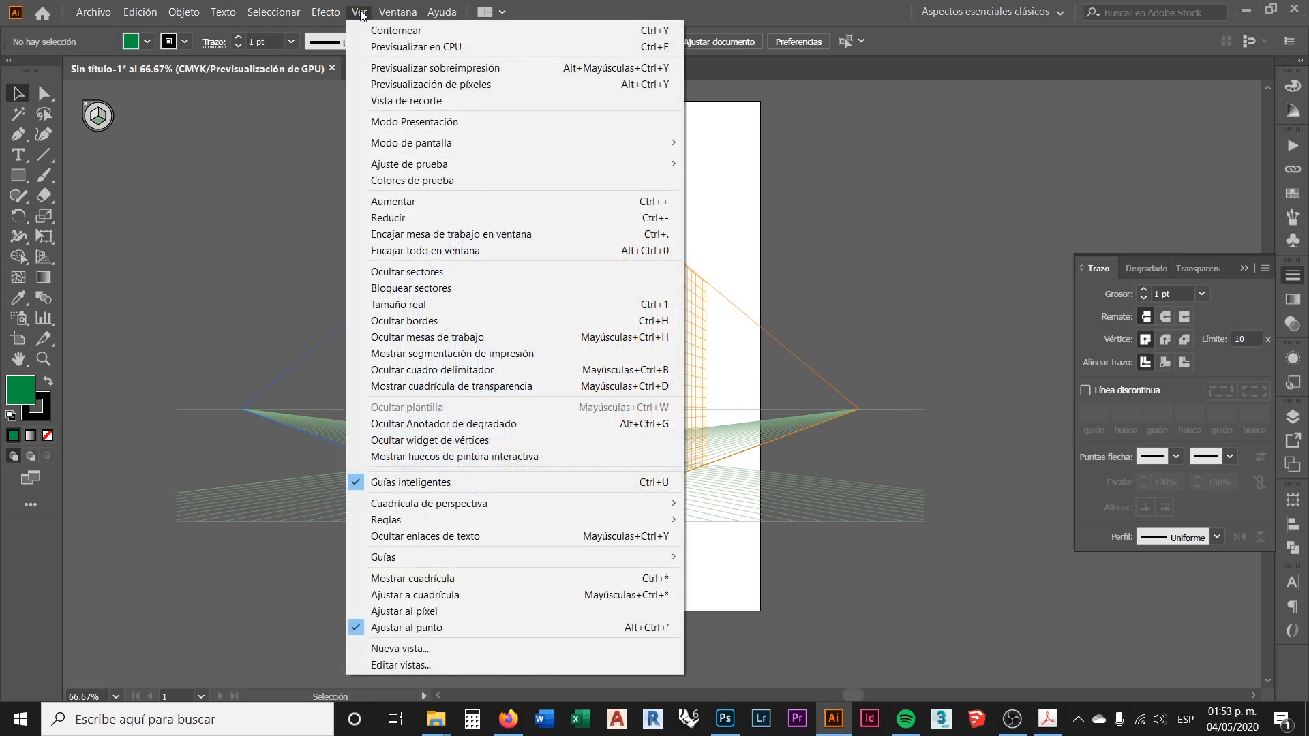
mouse_move(481, 510)
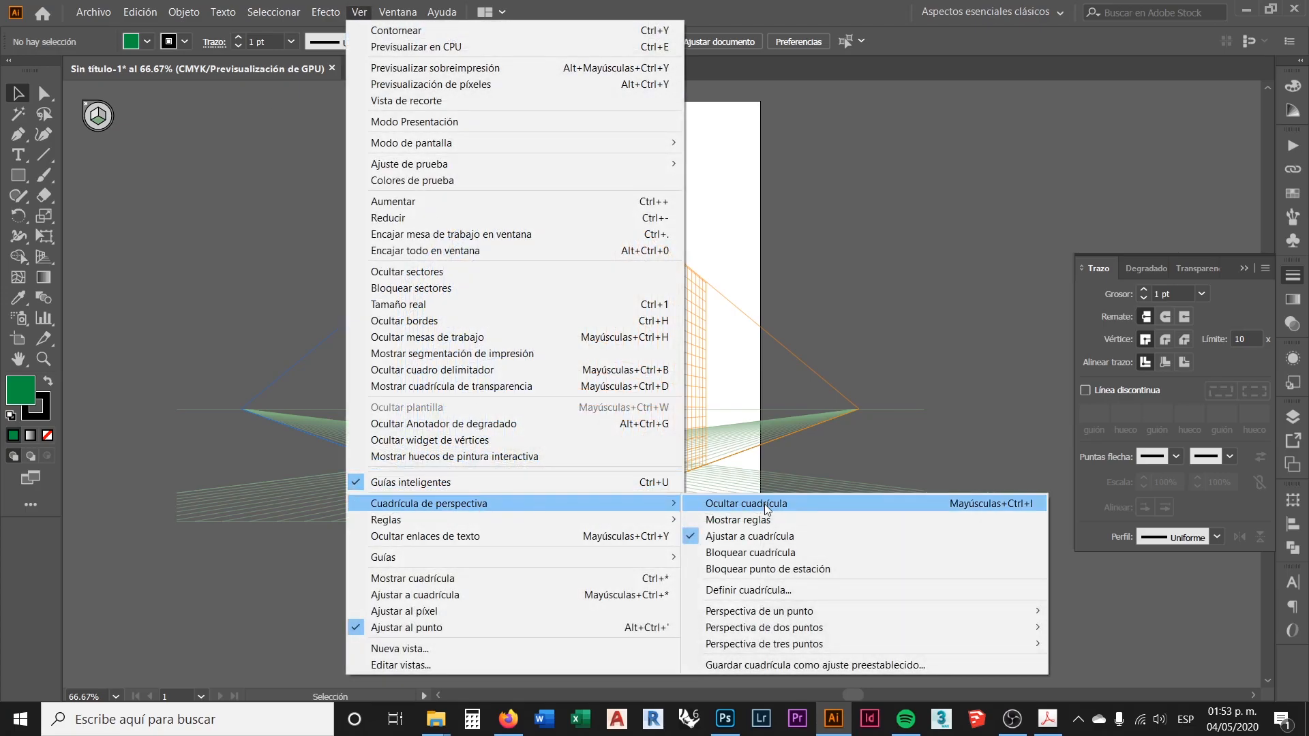
mouse_move(811, 614)
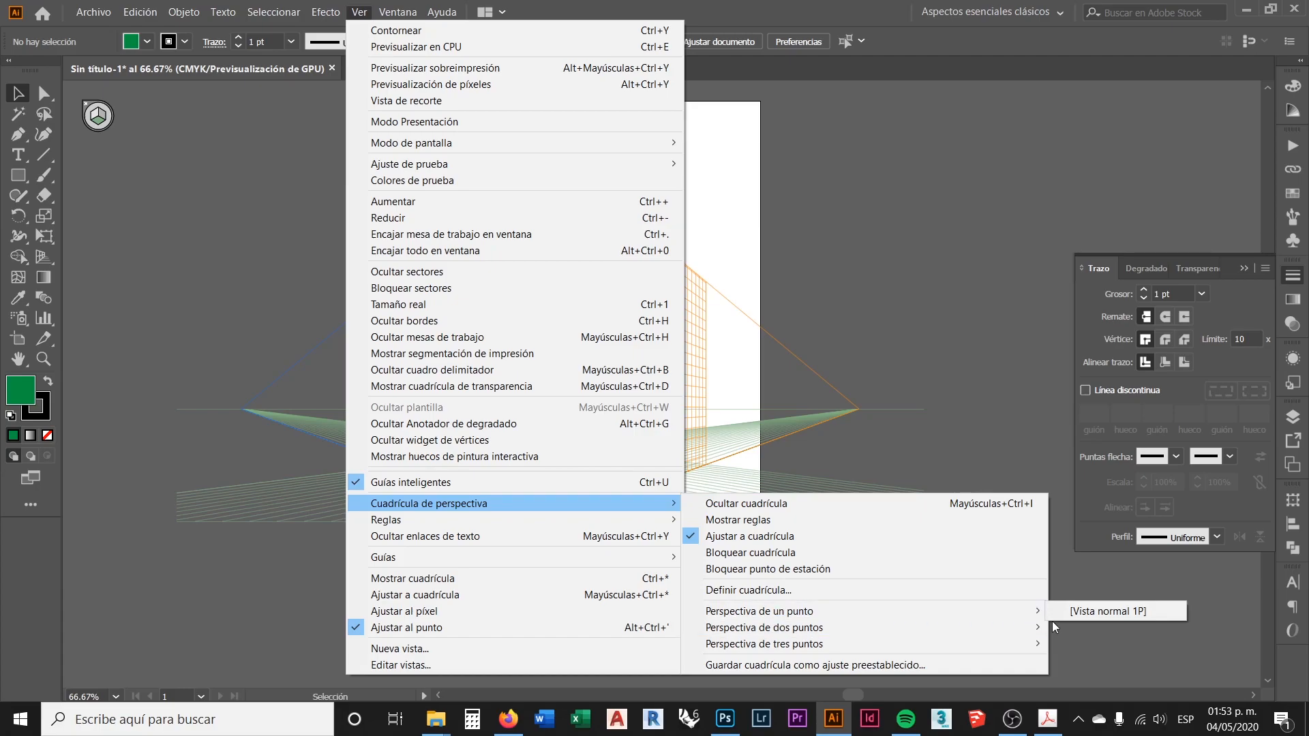
click(1093, 612)
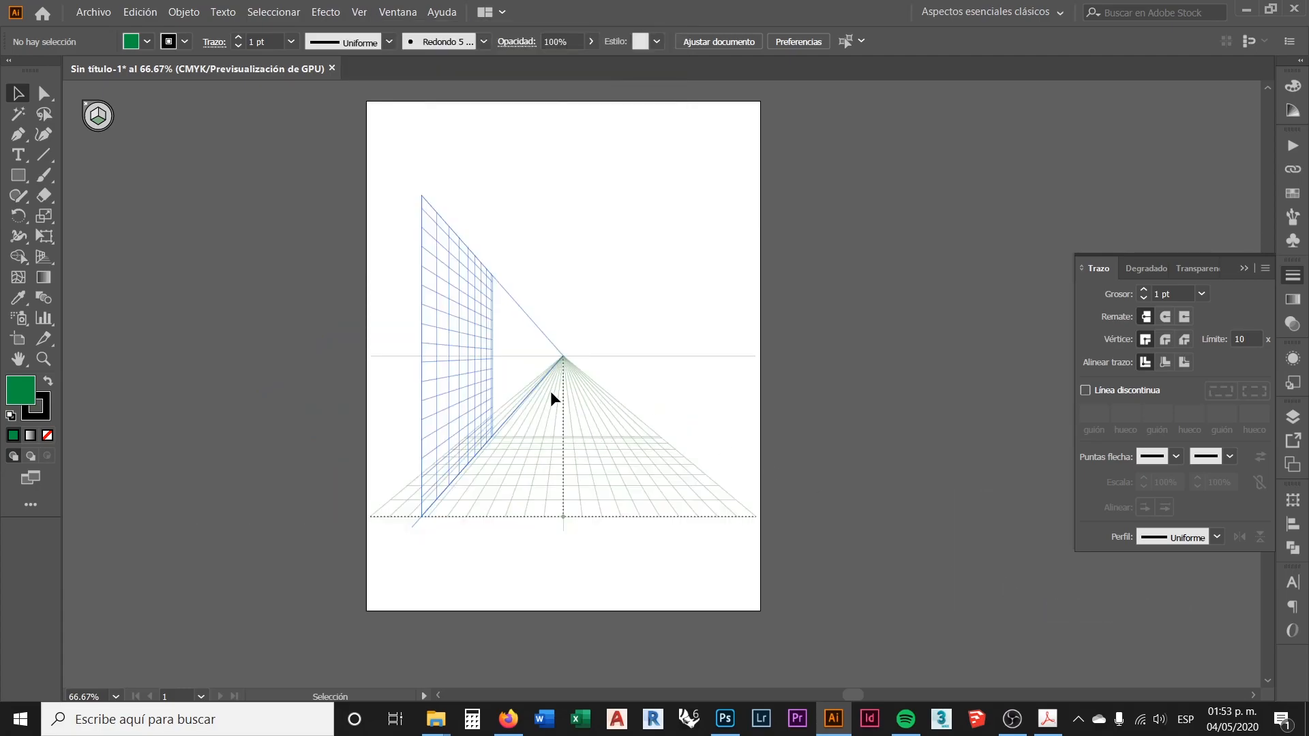
scroll(550, 374, up, 1)
scroll(514, 375, down, 2)
scroll(514, 375, up, 1)
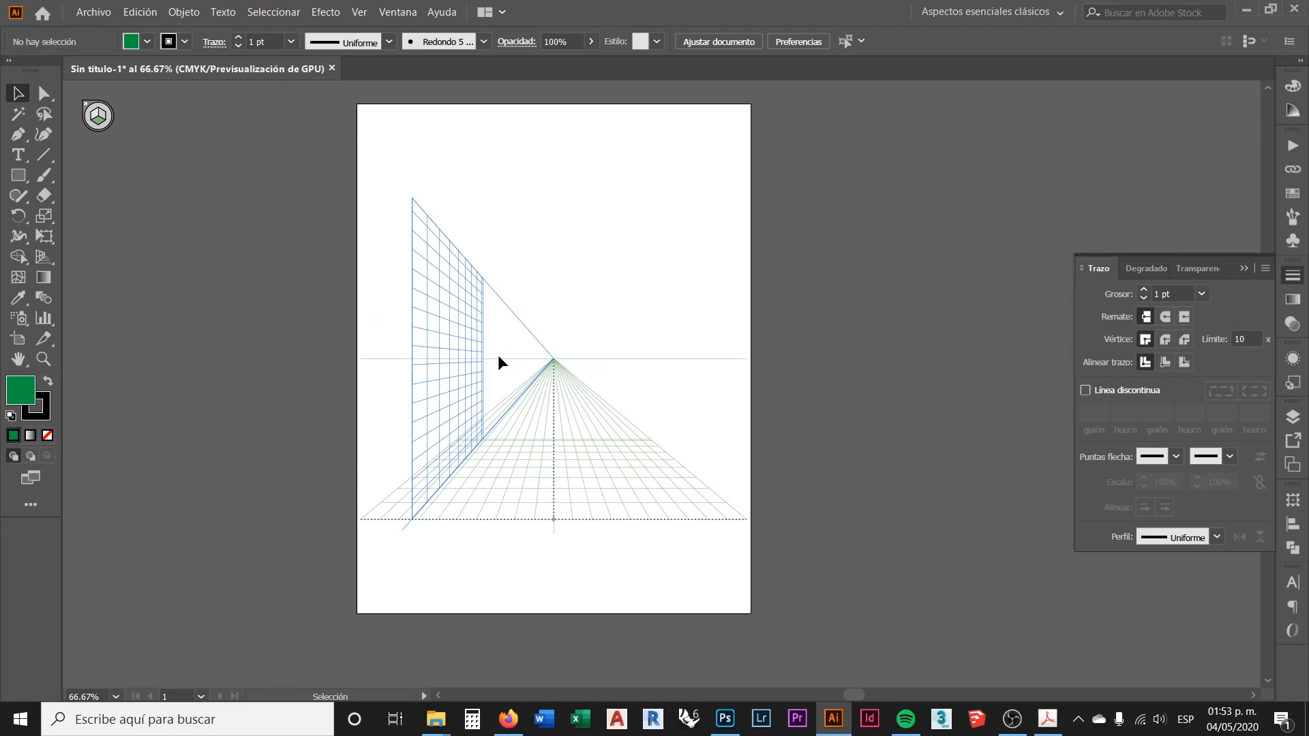
scroll(527, 398, up, 1)
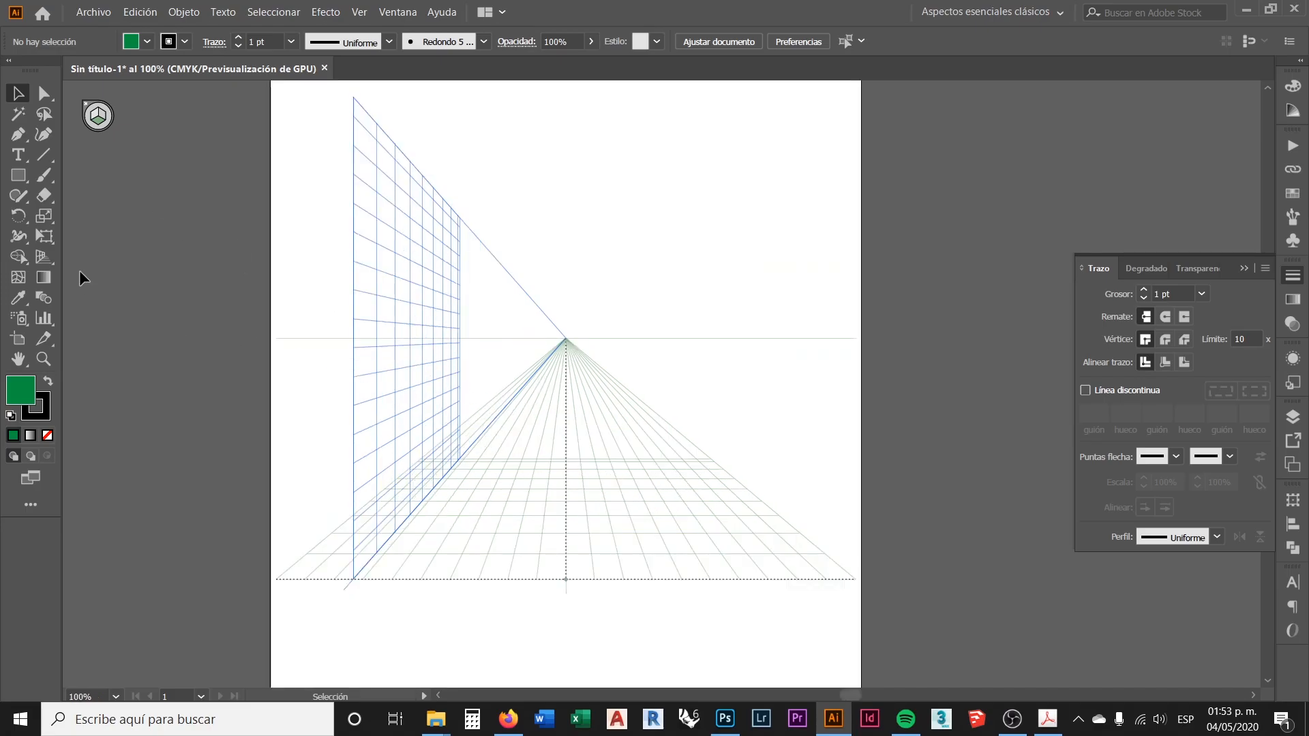
click(44, 258)
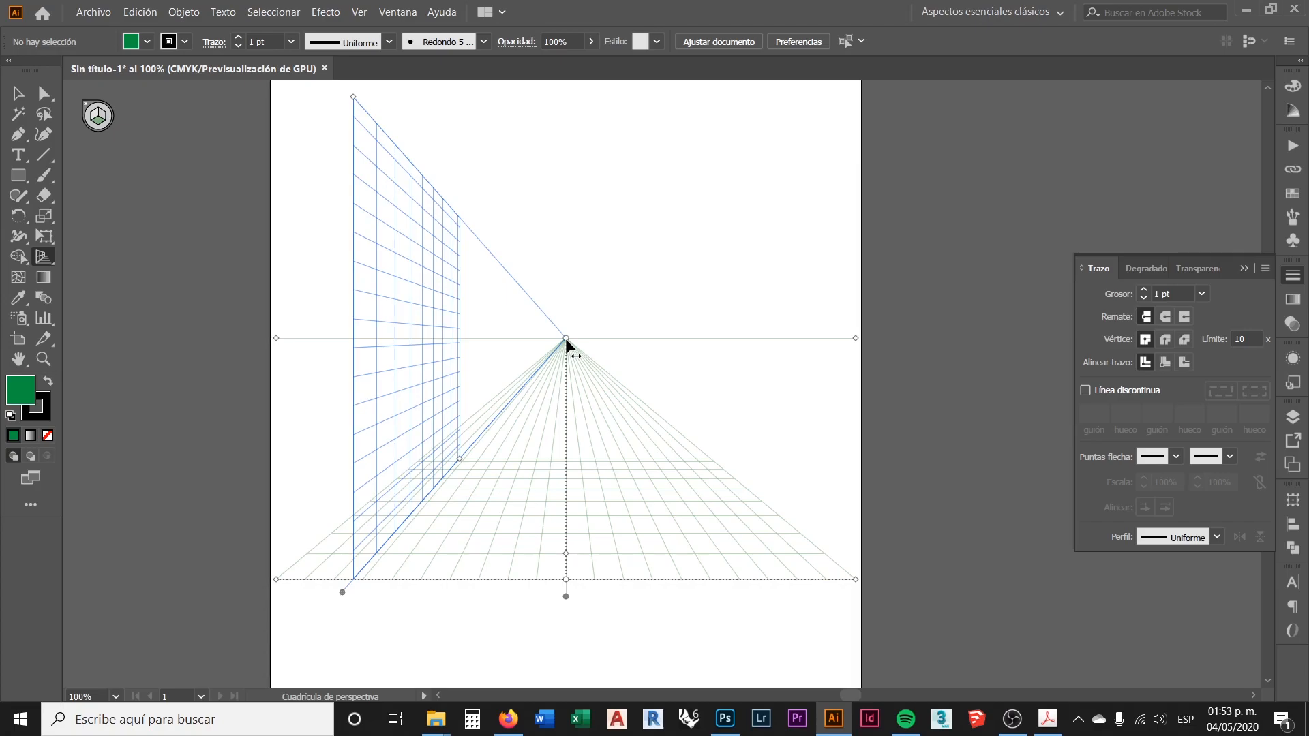
Switch to Ejercicio 10.pdf in Adobe Acrobat Pro, examine the example's vanishing point and walls at 100%, and return to Illustrator
click(1047, 719)
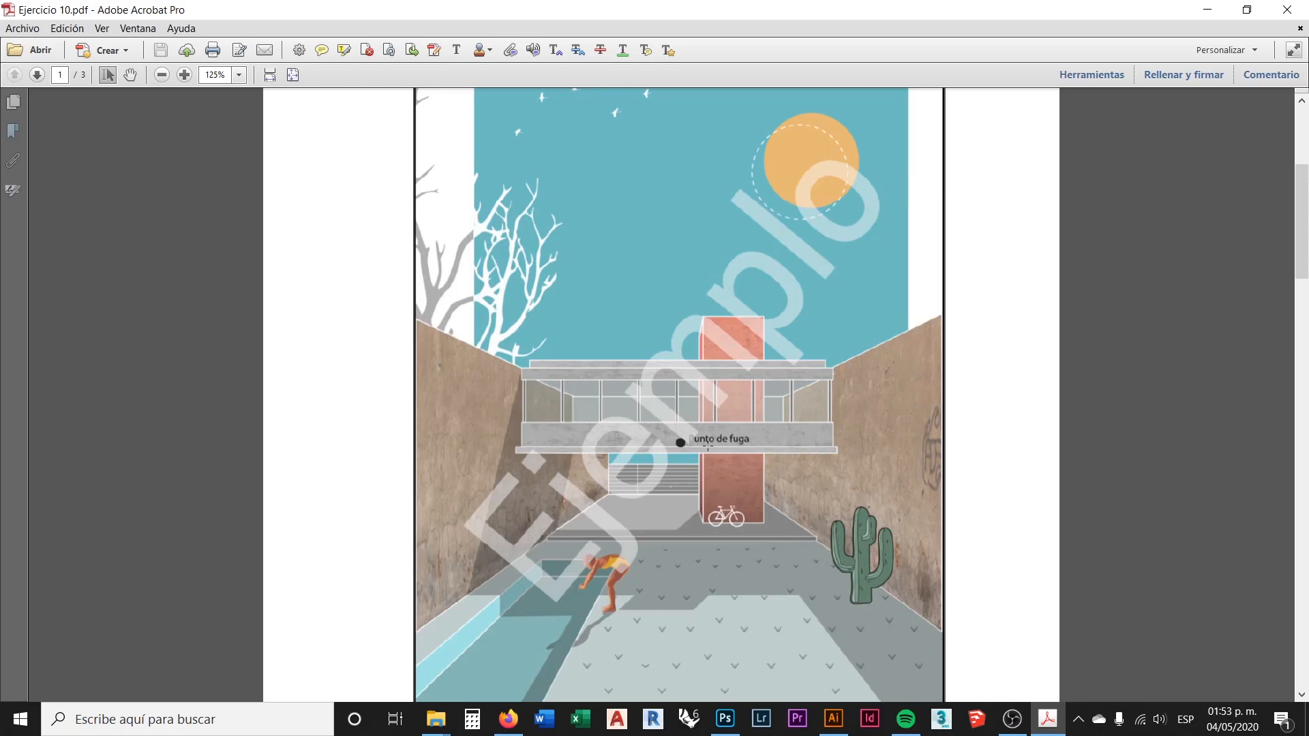
click(162, 75)
scroll(773, 420, up, 2)
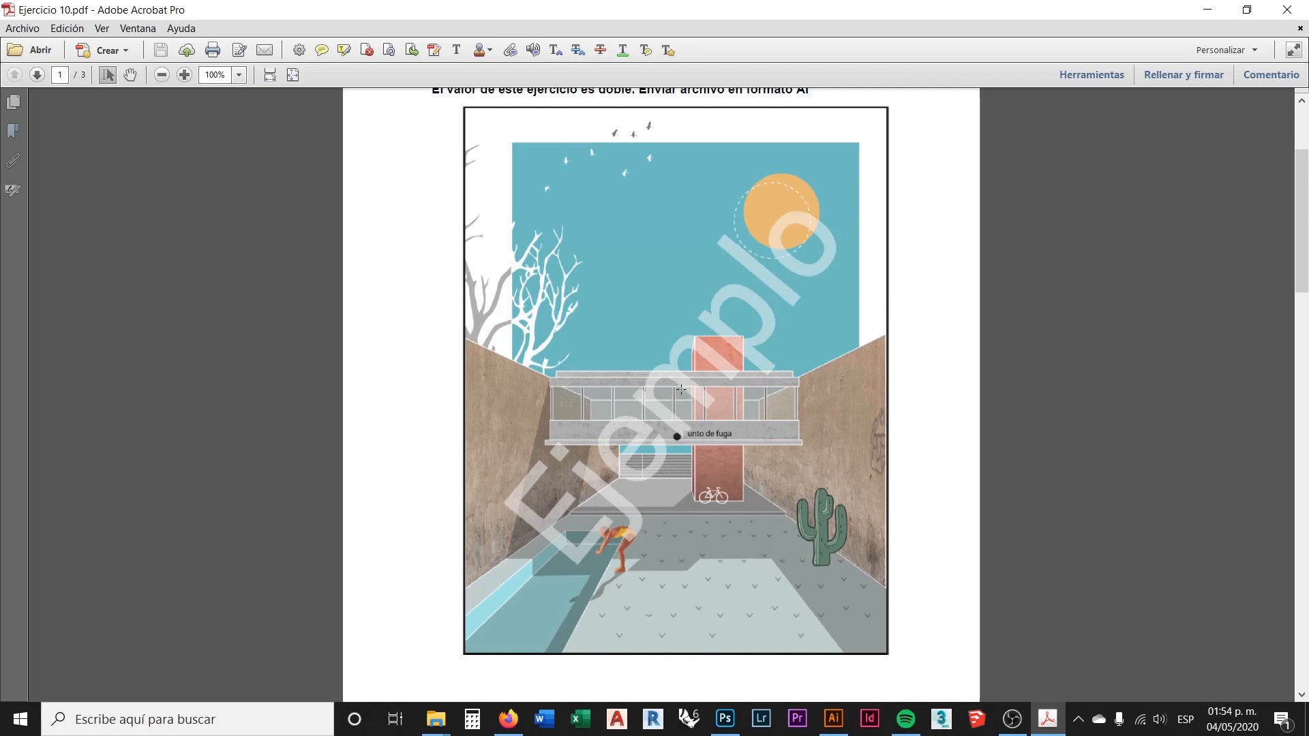
click(1207, 10)
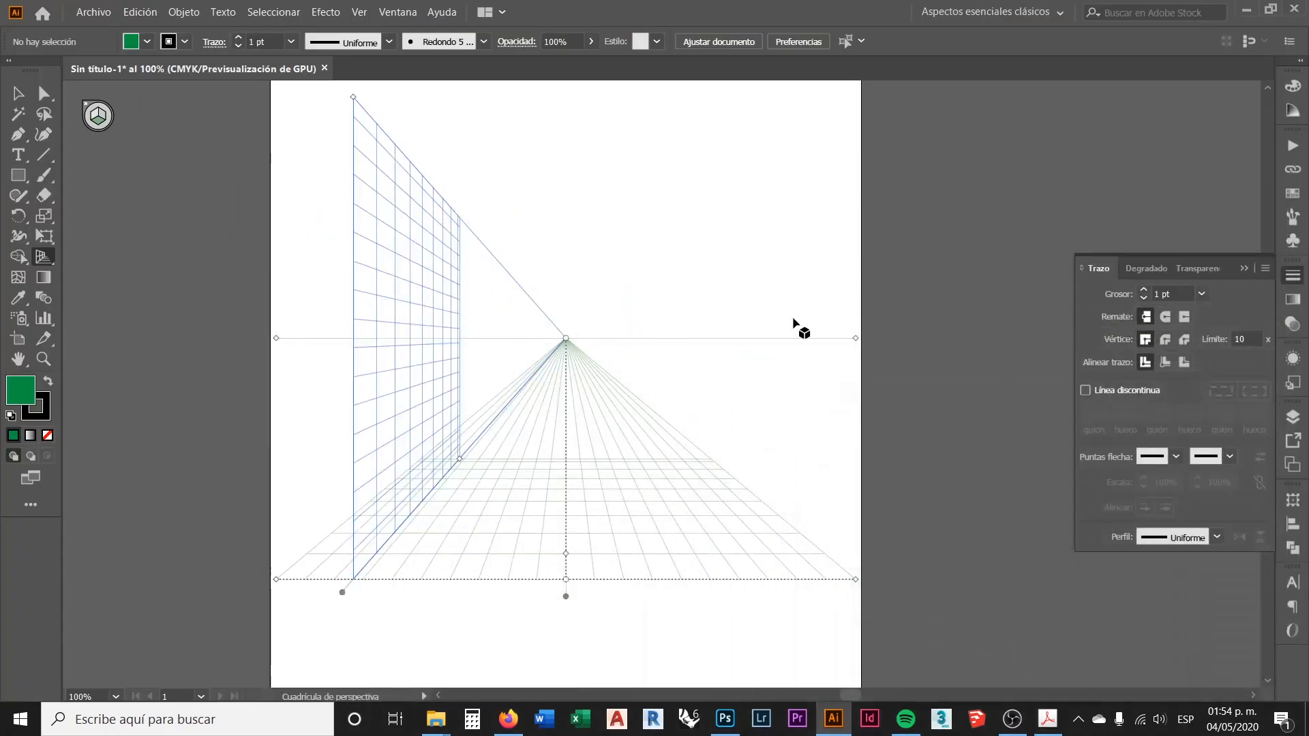
Move the one-point grid down until its ground line is near the artboard's lower edge, and raise its horizon line slightly
scroll(638, 446, down, 2)
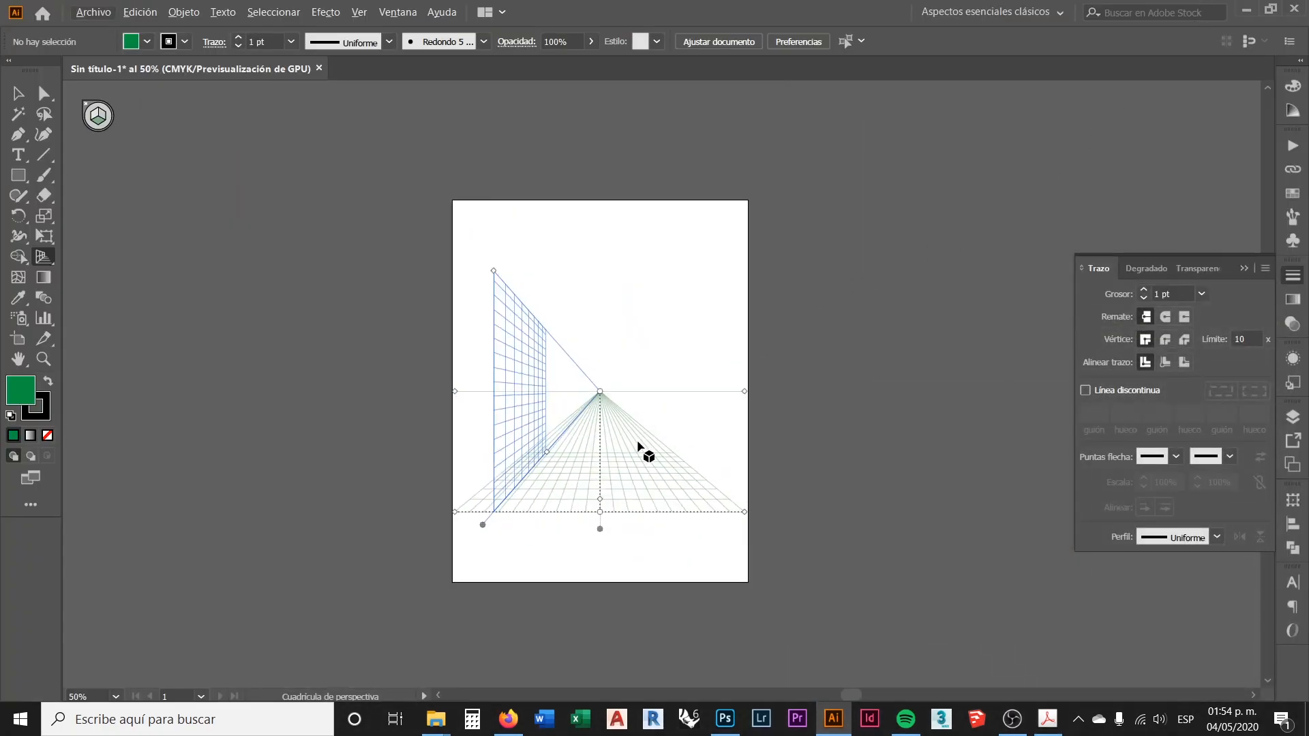
scroll(611, 485, up, 1)
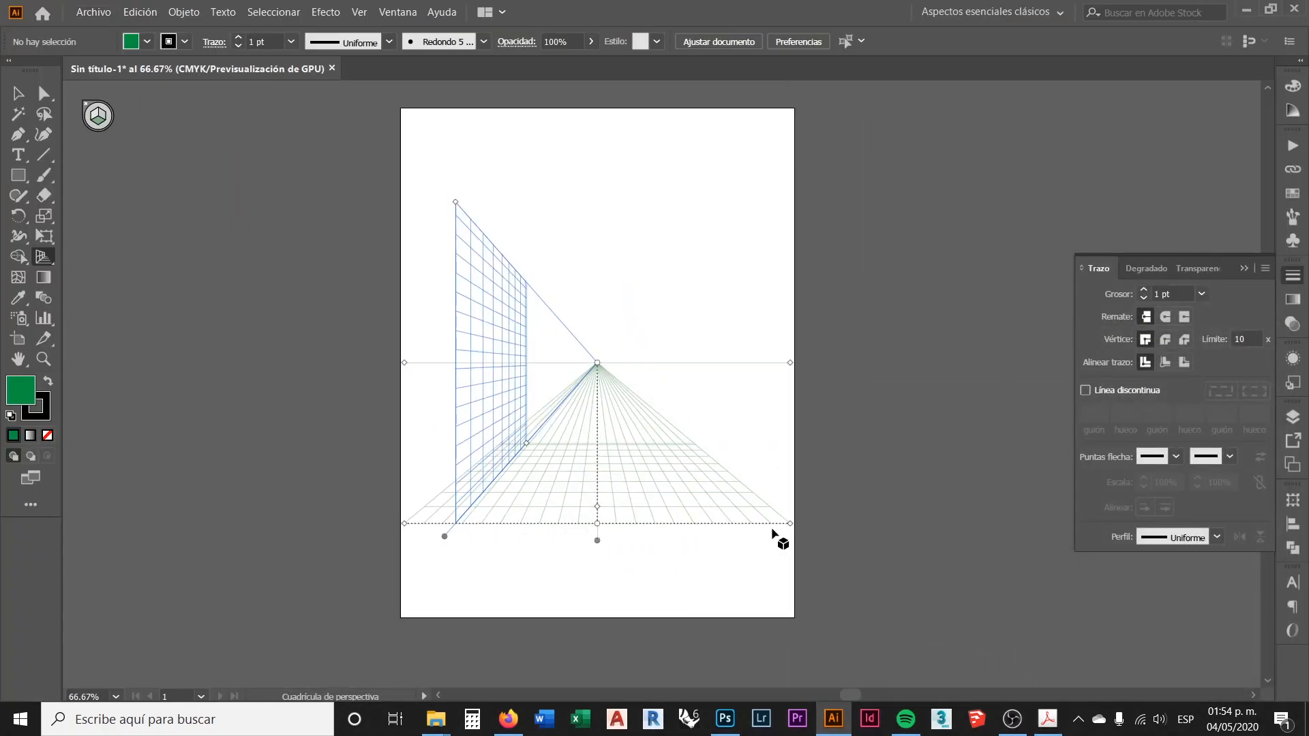
drag(792, 525, 794, 597)
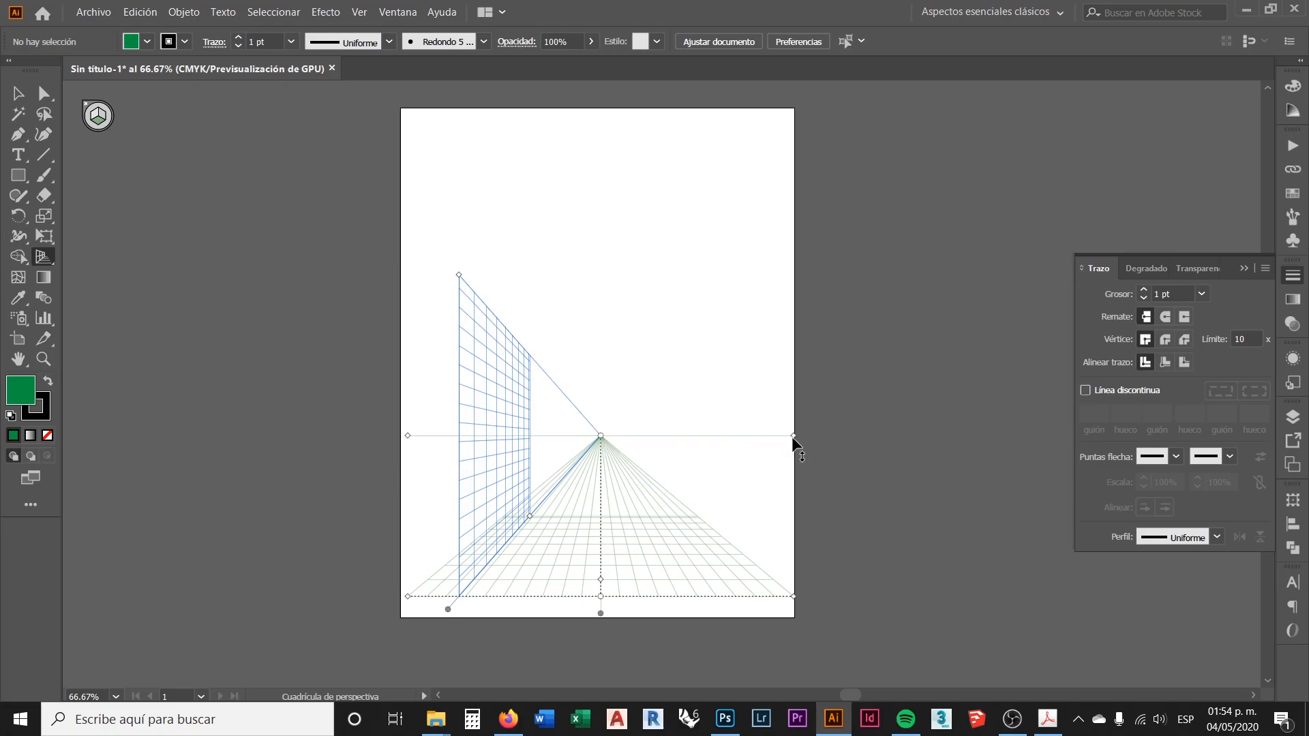
mouse_move(794, 436)
mouse_down()
mouse_move(799, 402)
mouse_move(799, 450)
mouse_move(793, 334)
mouse_move(794, 410)
mouse_up()
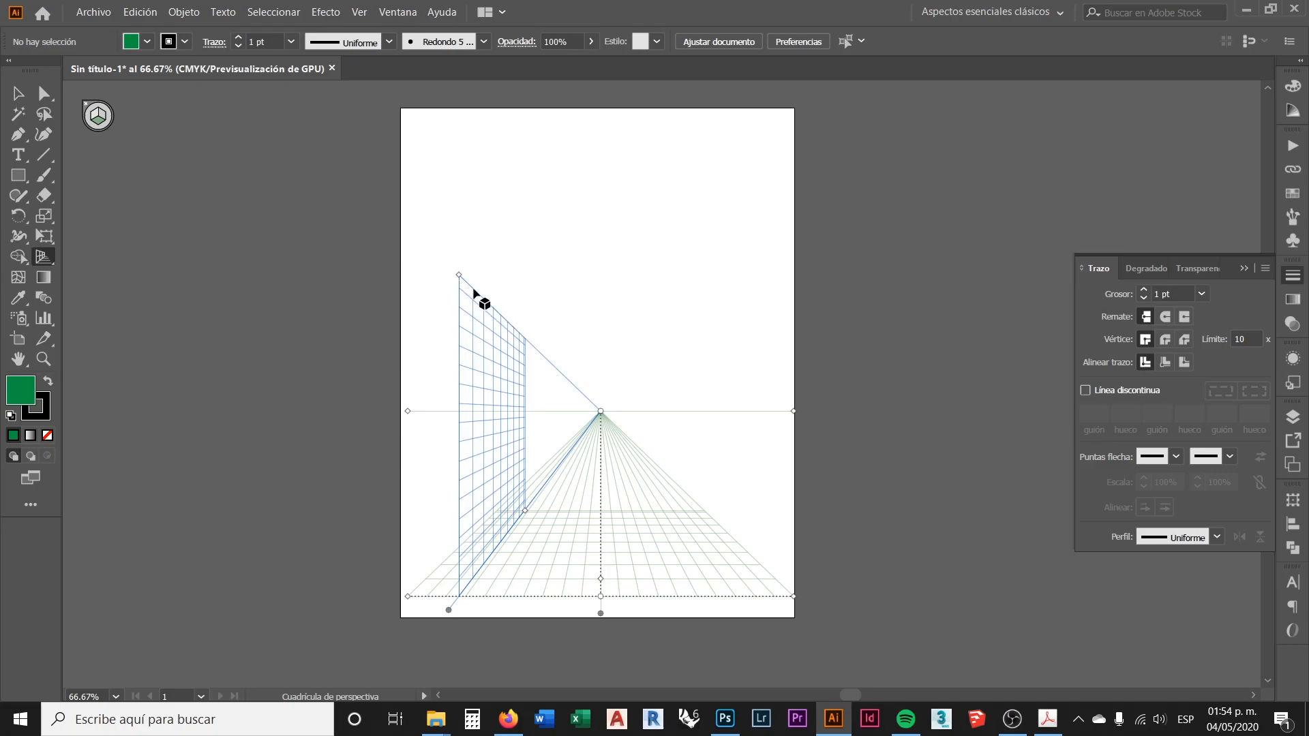
Extend the left plane's grid height upward to near the artboard's upper edge
drag(460, 277, 447, 143)
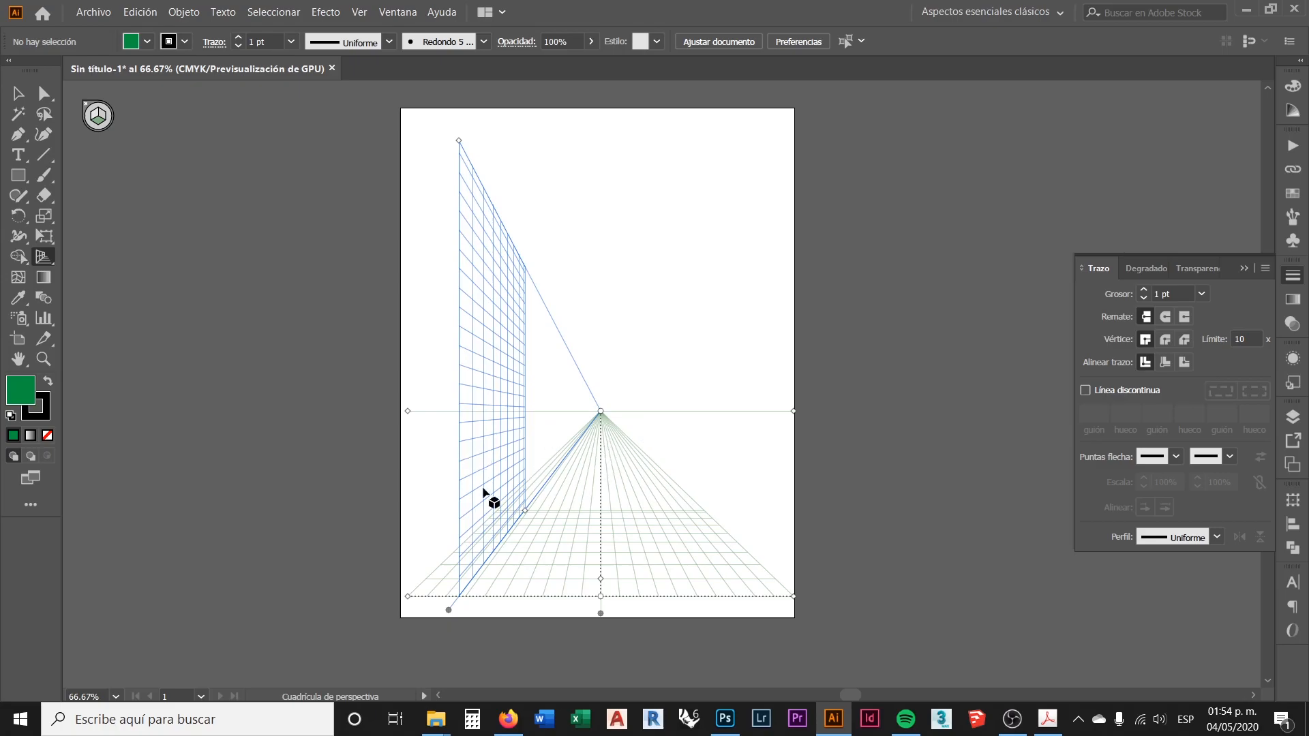
scroll(567, 443, up, 1)
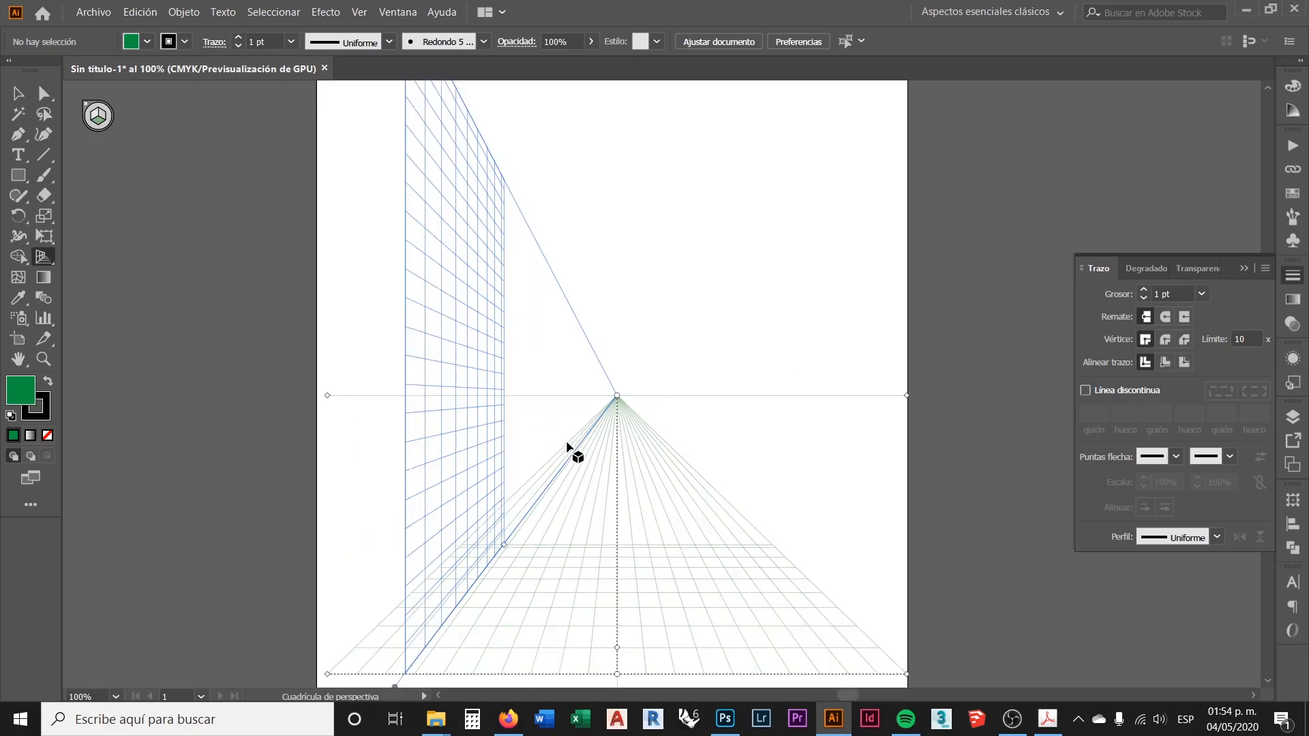
scroll(586, 388, down, 1)
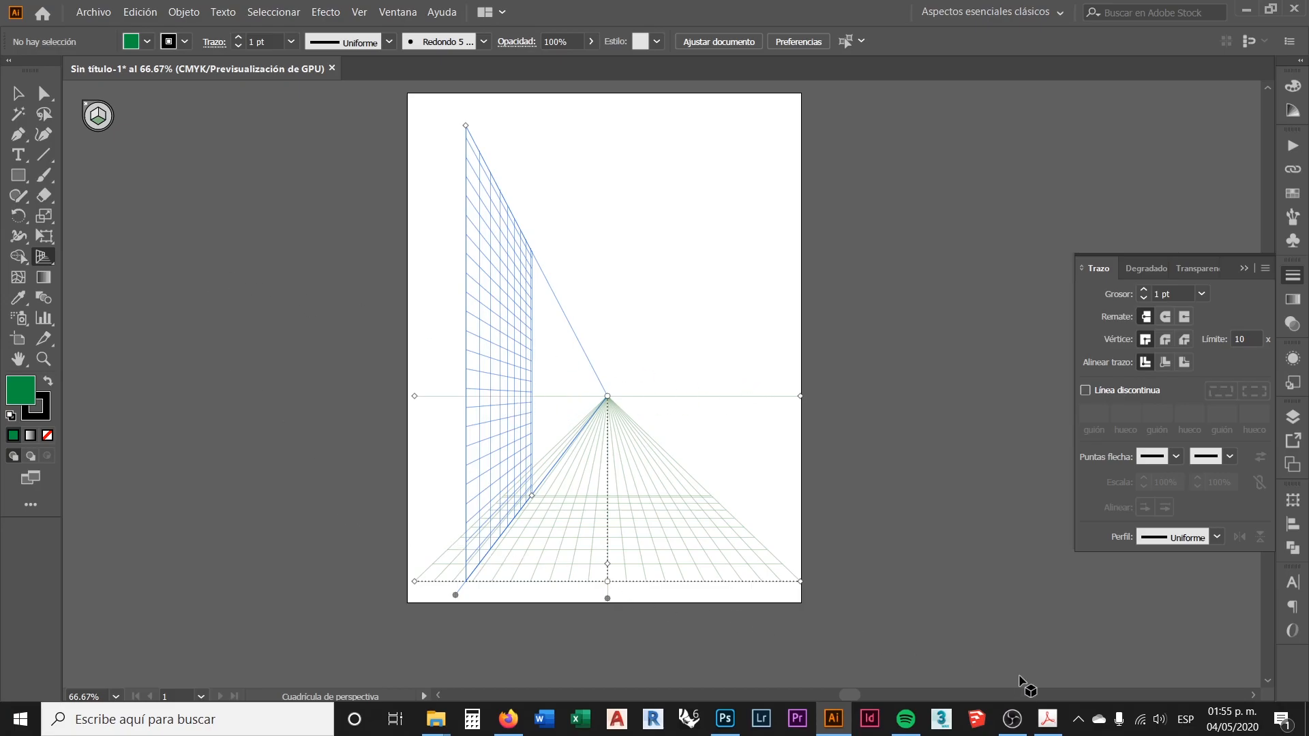
Switch to Ejercicio 10.pdf in Adobe Acrobat Pro, compare the example illustration with the one-point grid, and return to Illustrator
click(1047, 718)
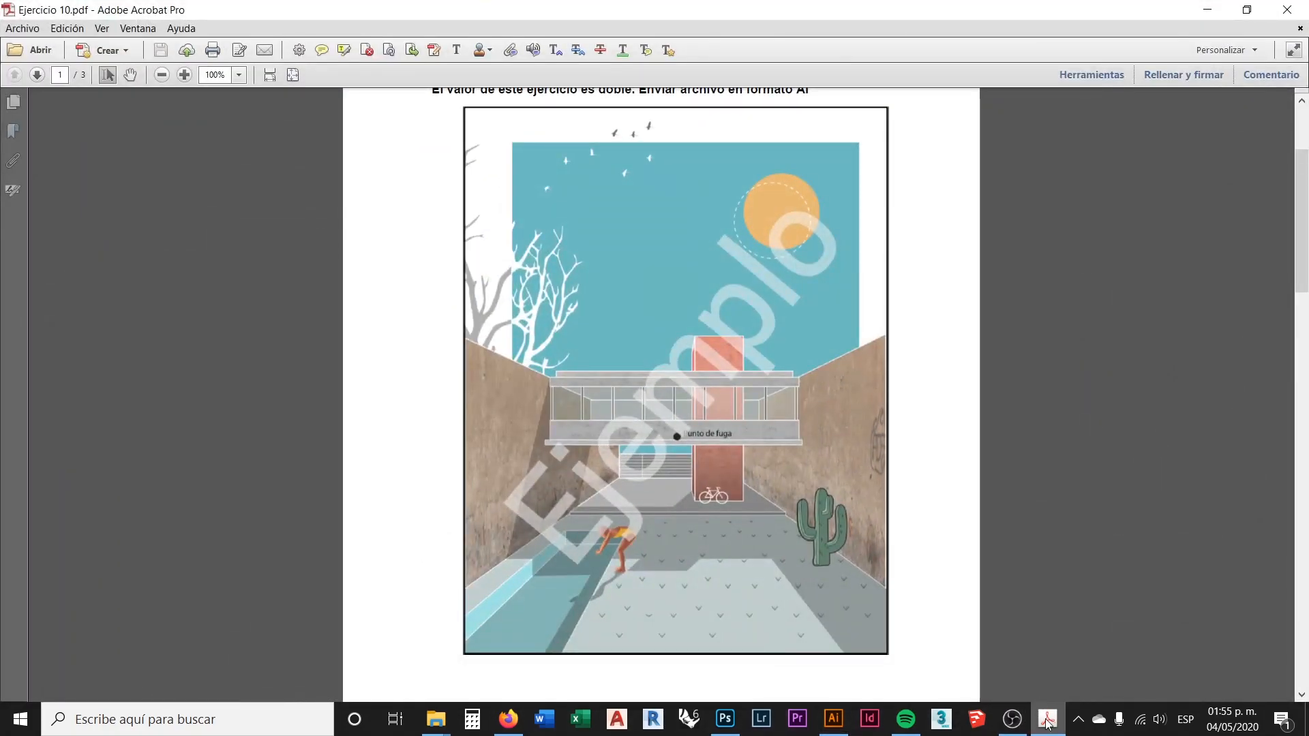
mouse_move(1047, 722)
click(1049, 720)
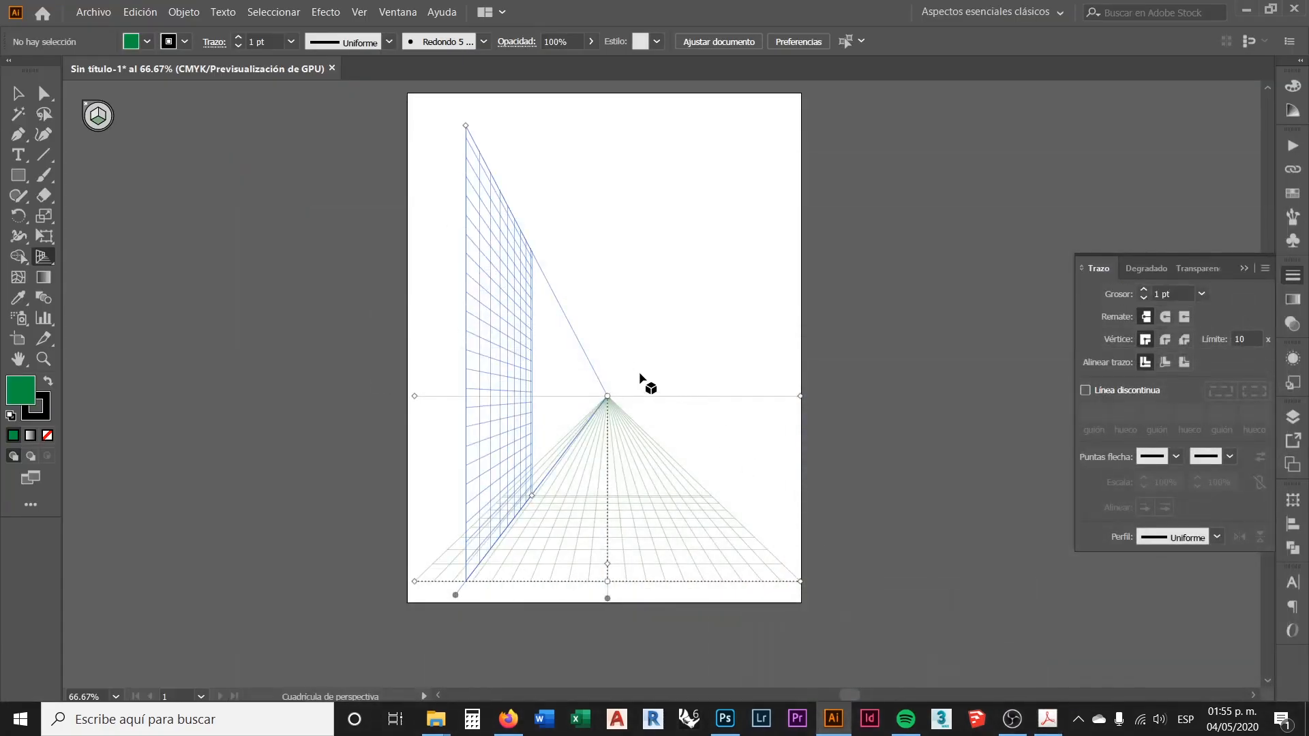
Draw the left wall as a rectangle about 463 by 263 pt on the left grid plane, extending past the artboard's left edge
click(18, 176)
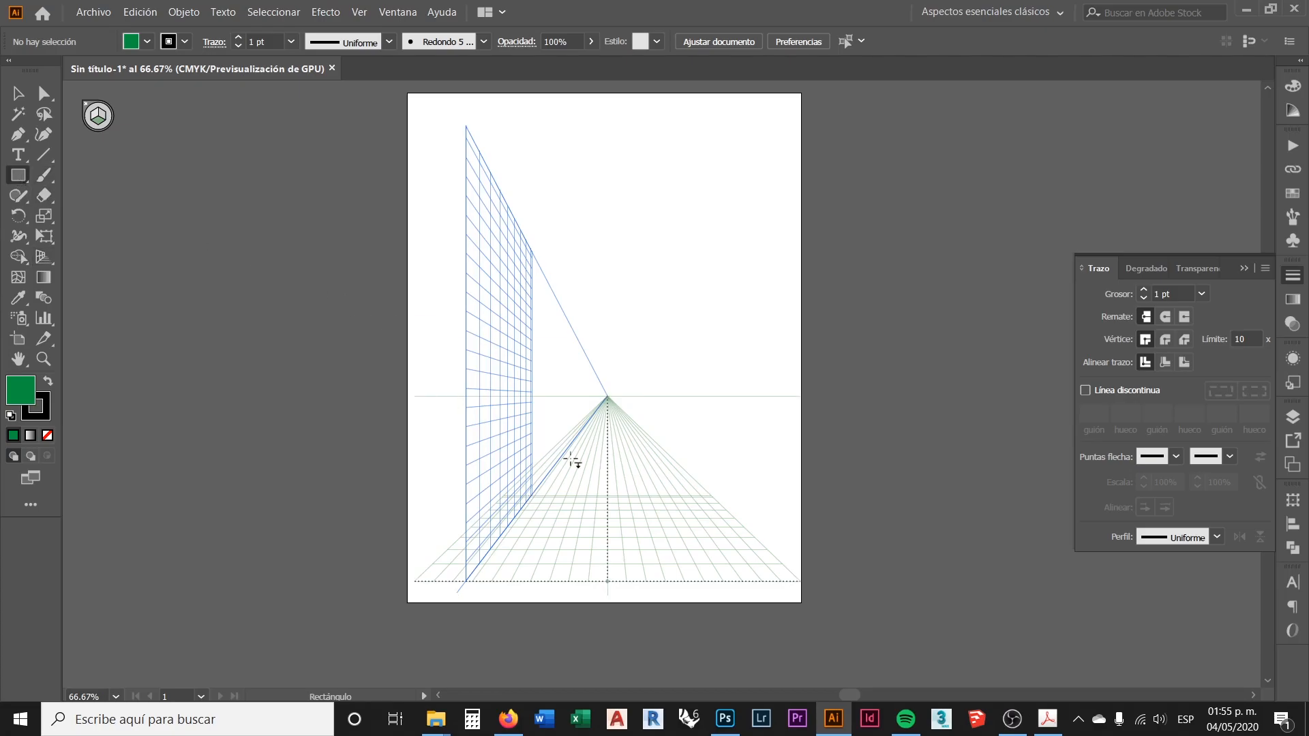
click(1048, 719)
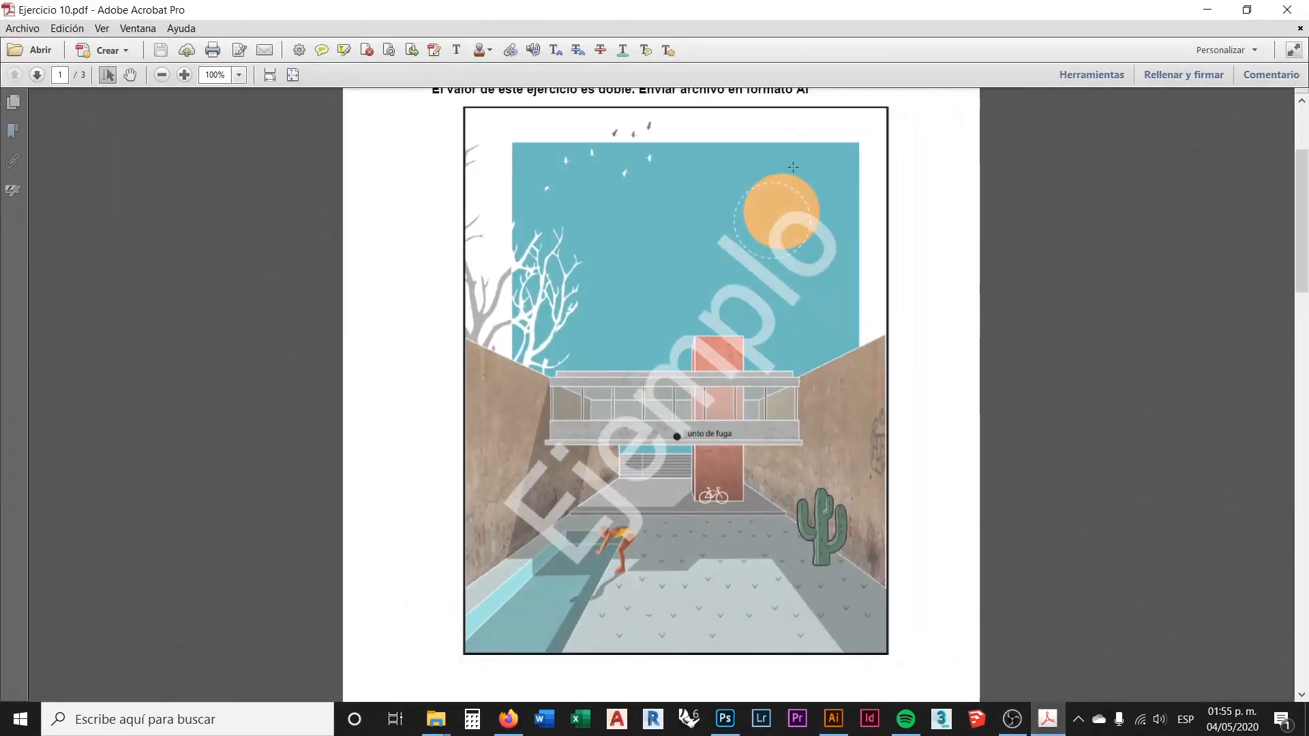
click(1207, 10)
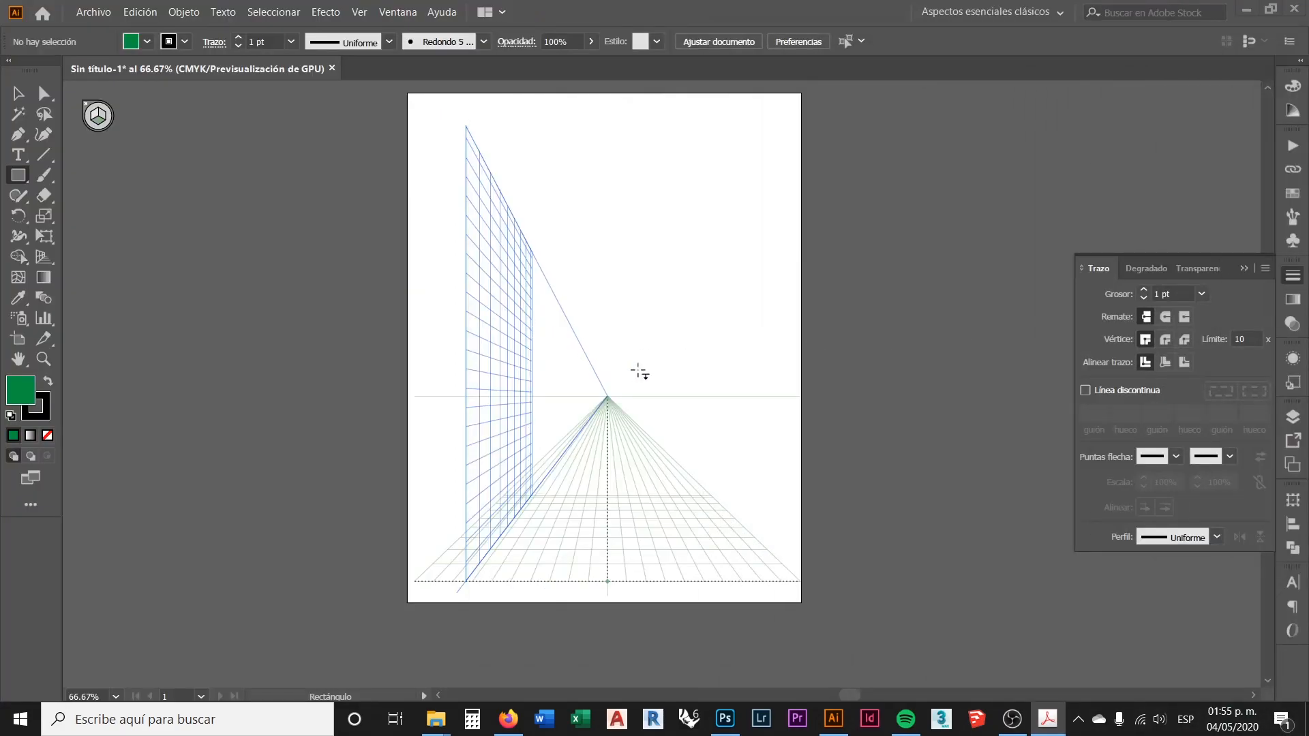
scroll(668, 451, up, 1)
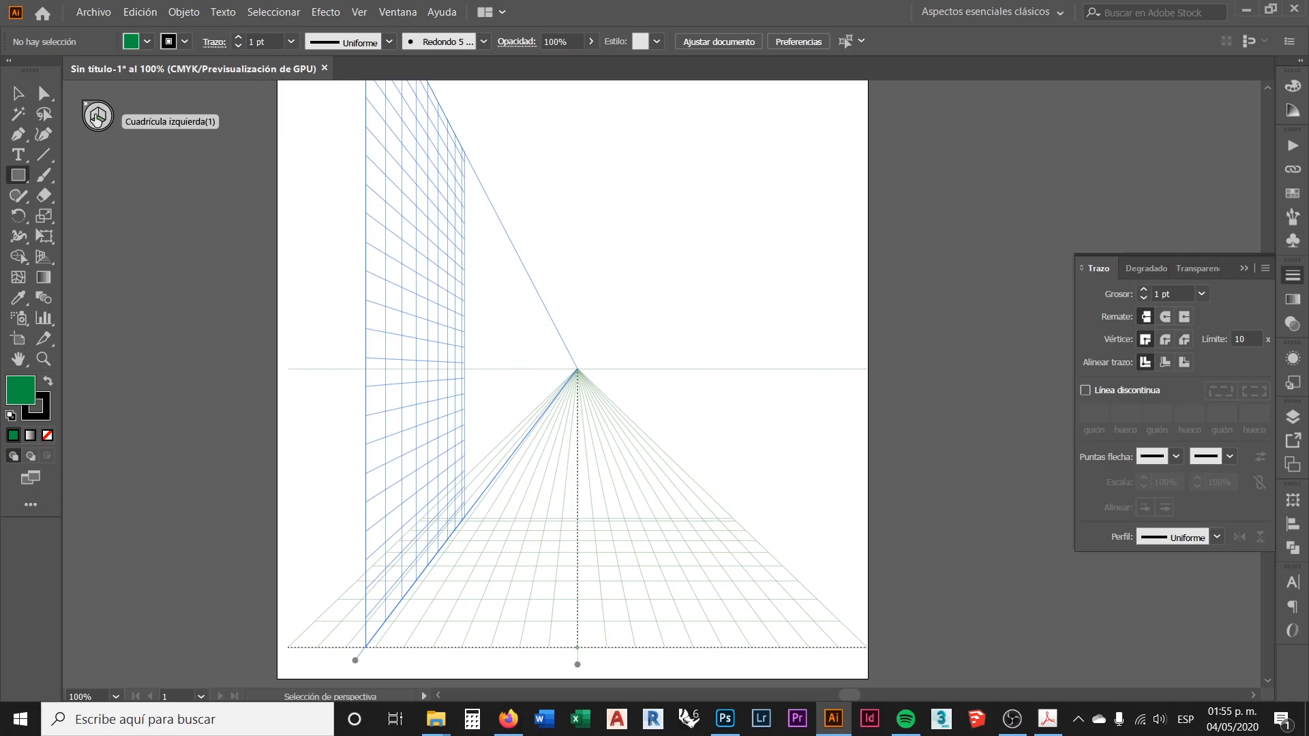
click(97, 119)
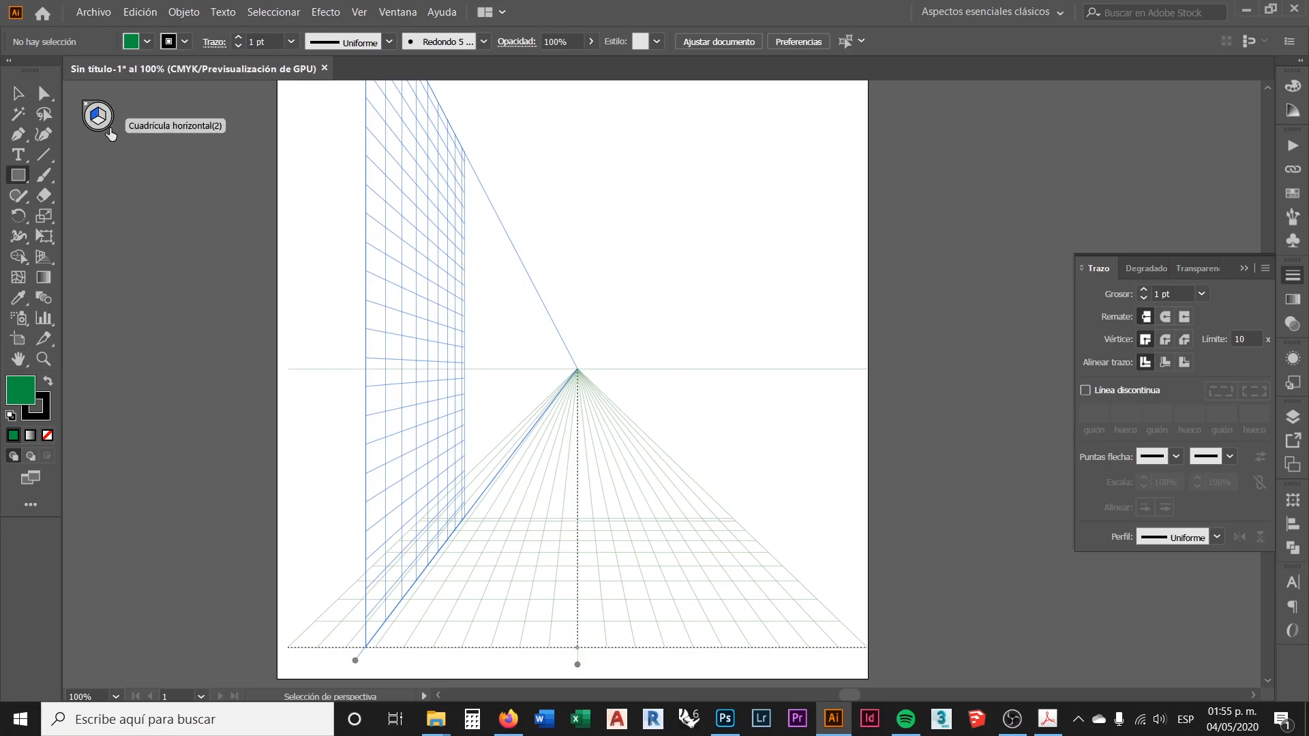
drag(484, 360, 247, 679)
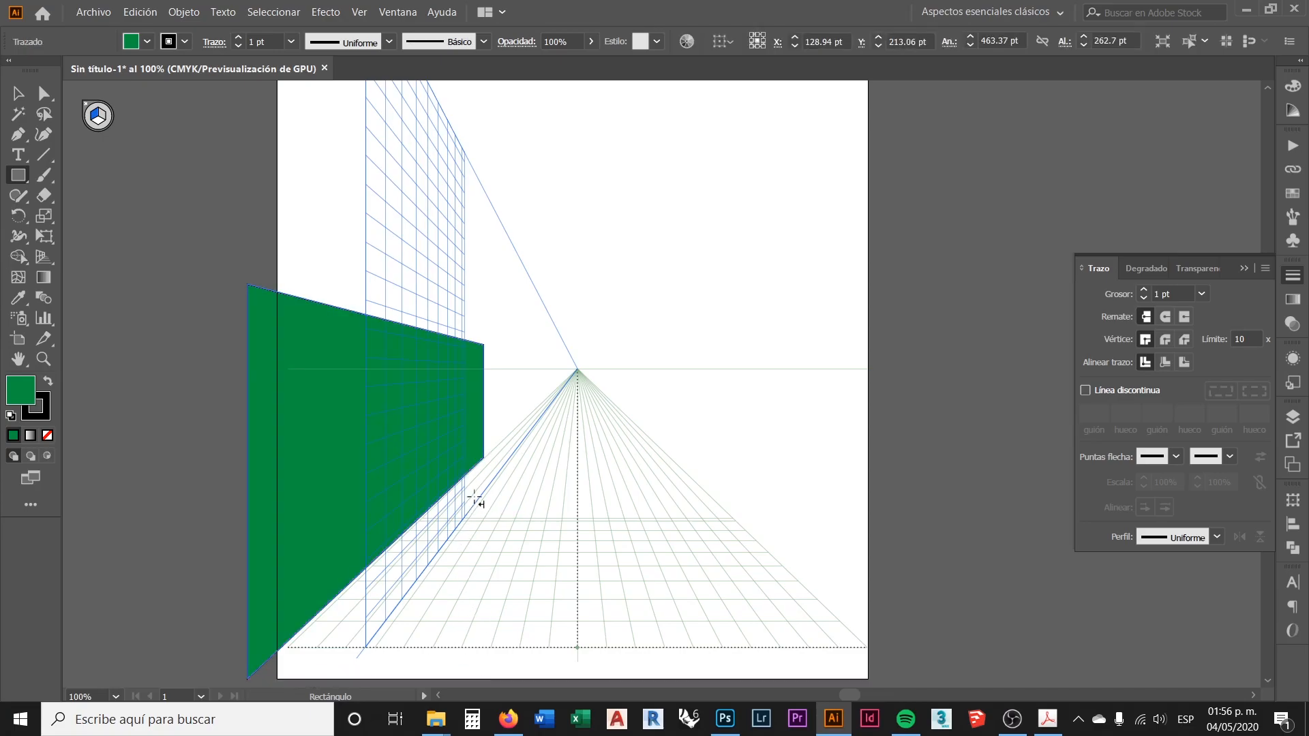
scroll(449, 481, down, 3)
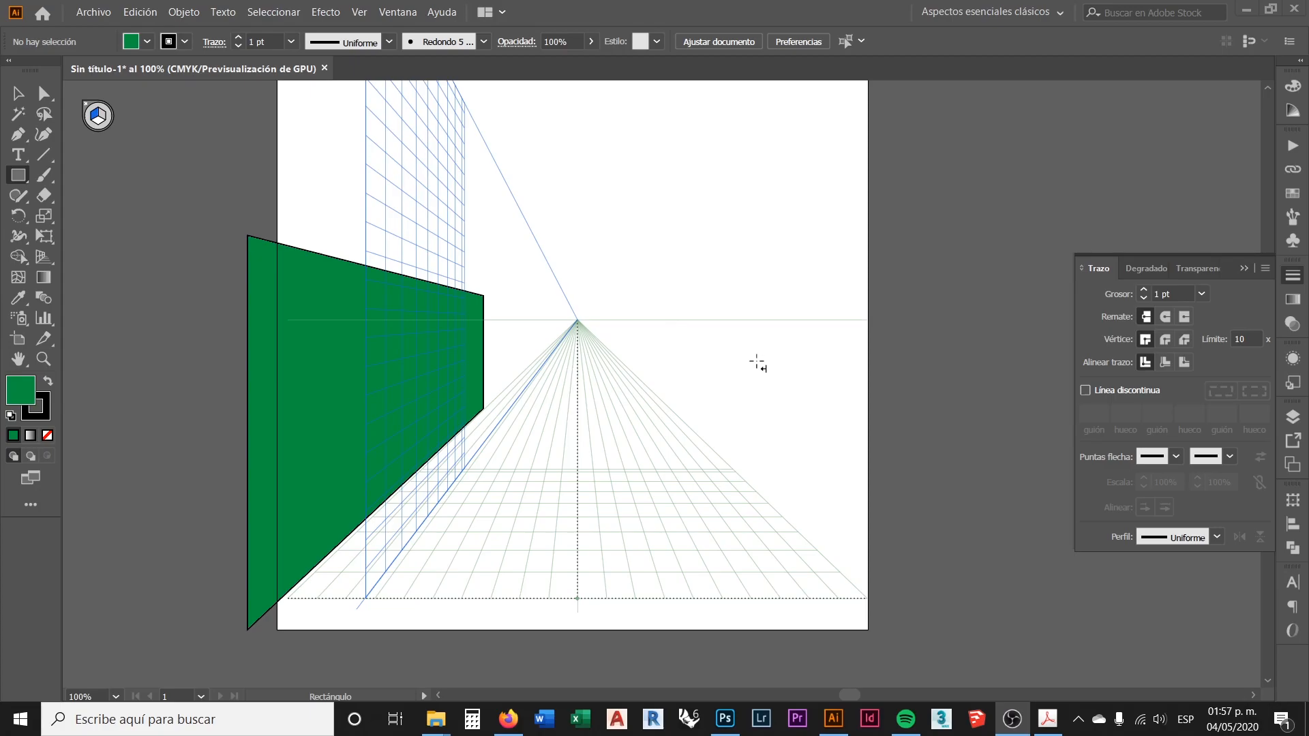
scroll(762, 359, up, 1)
scroll(762, 359, up, 3)
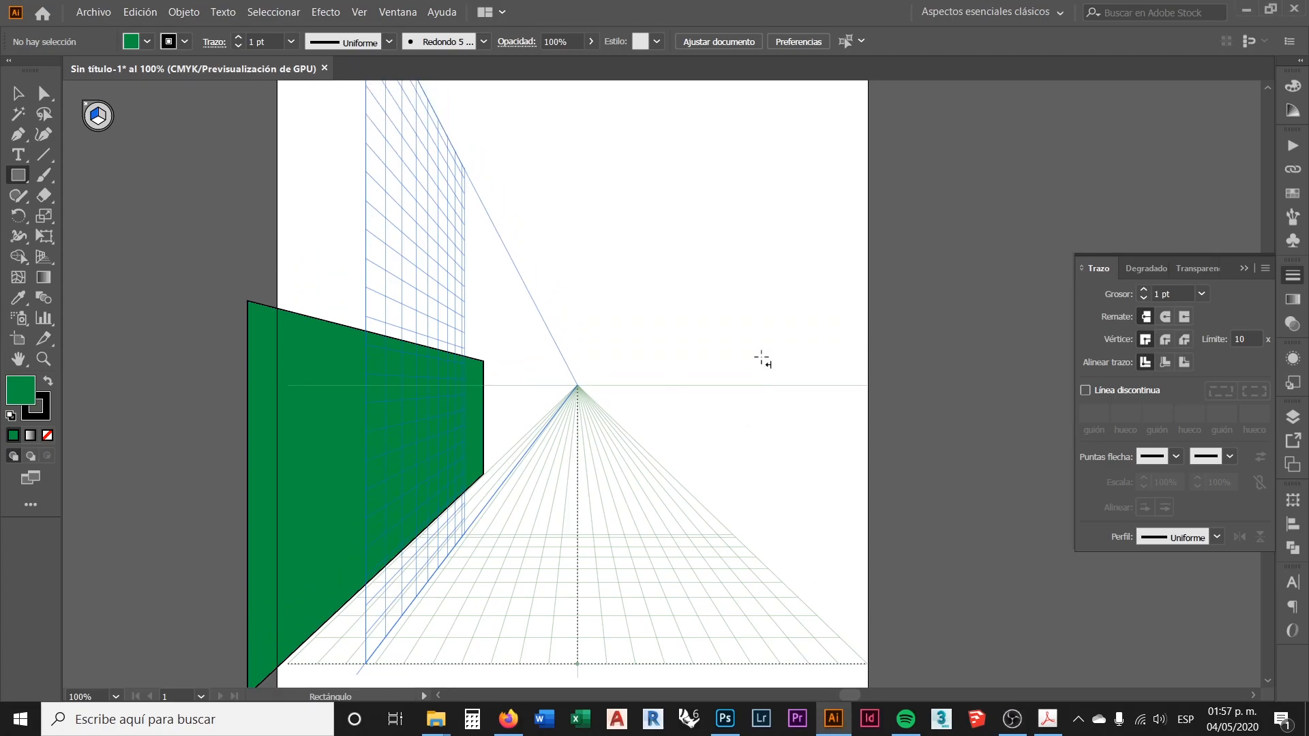
scroll(762, 359, down, 3)
scroll(762, 359, down, 2)
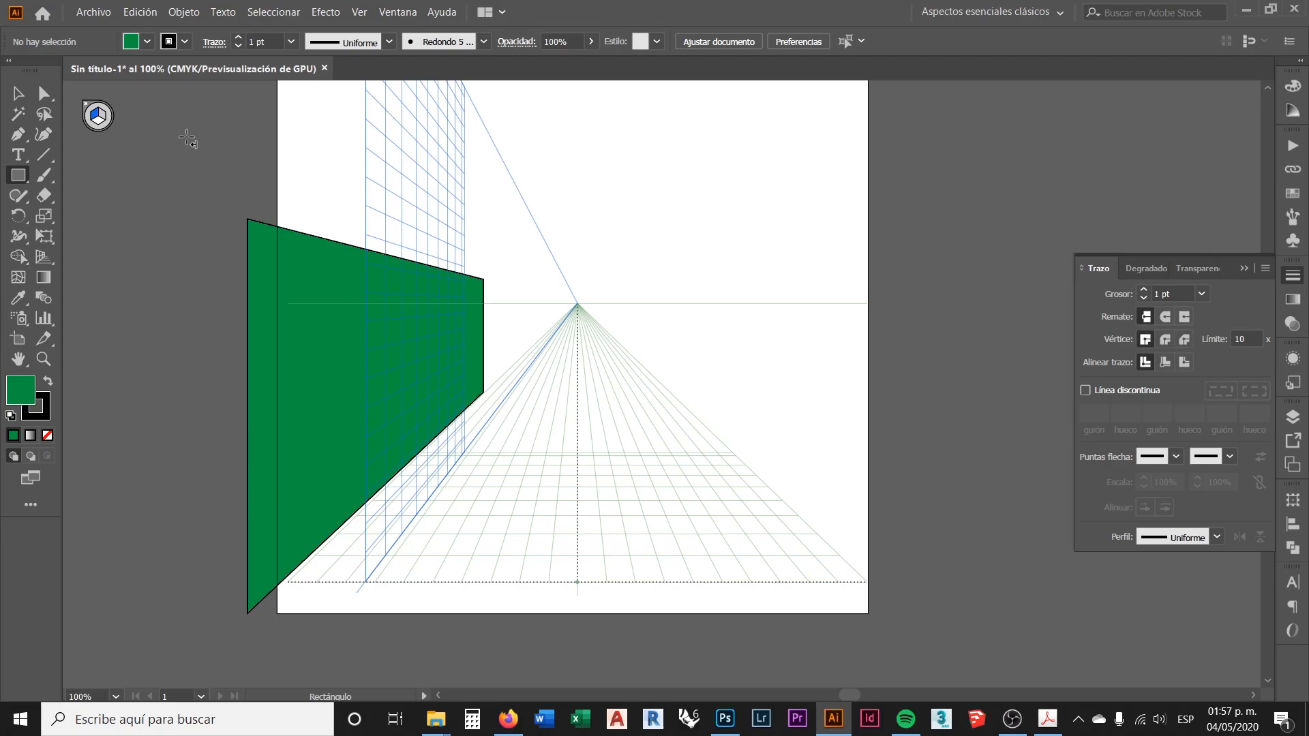
Draw a flat rectangle beside the left wall with no grid plane active, and undo it
click(99, 120)
drag(489, 279, 688, 392)
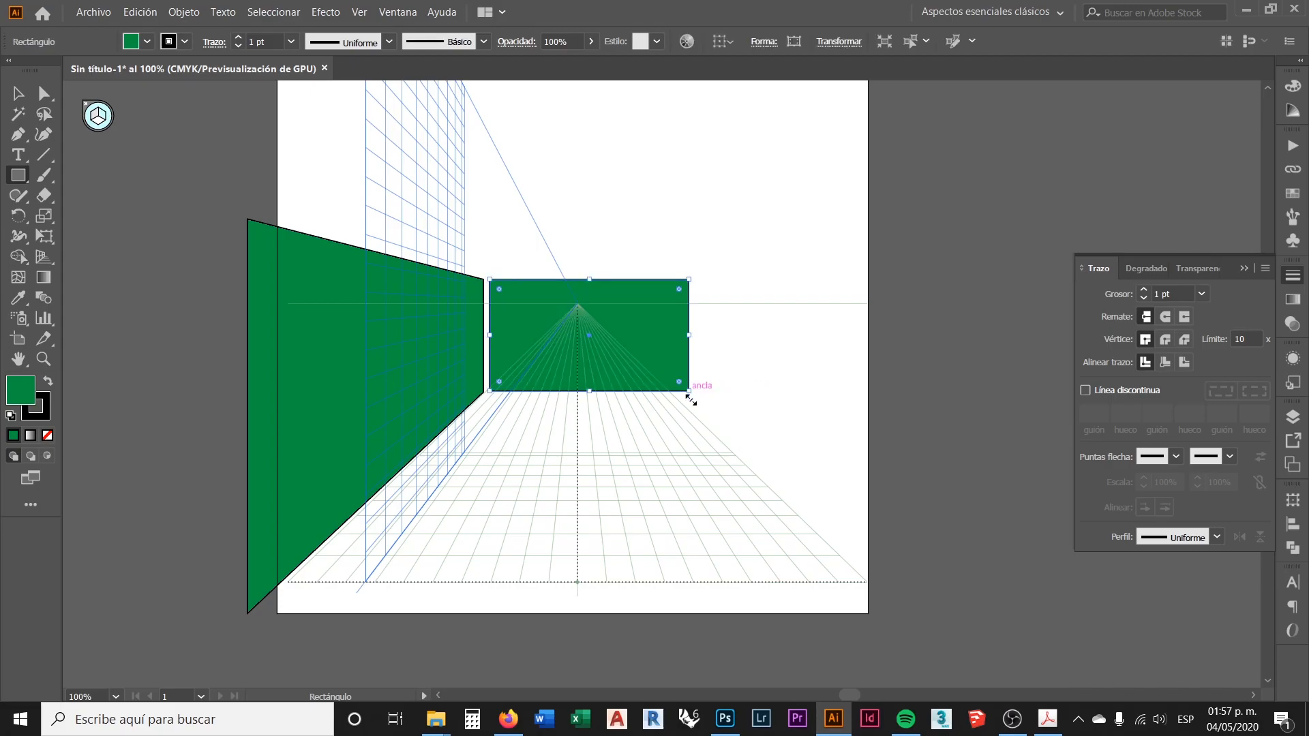
key(ctrl+z)
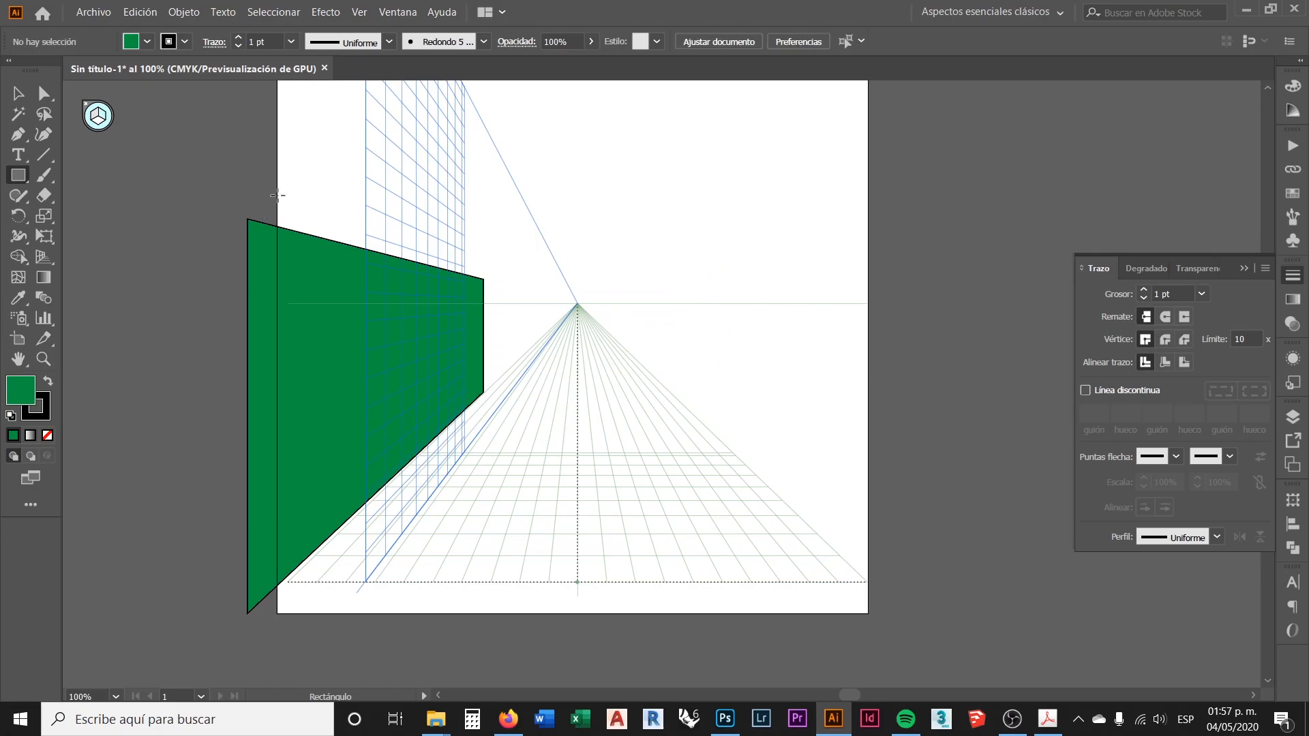
Reactivate the left grid plane and draw the right wall as a rectangle about 447 by 281 pt reaching the artboard's right edge
click(98, 117)
drag(670, 274, 871, 580)
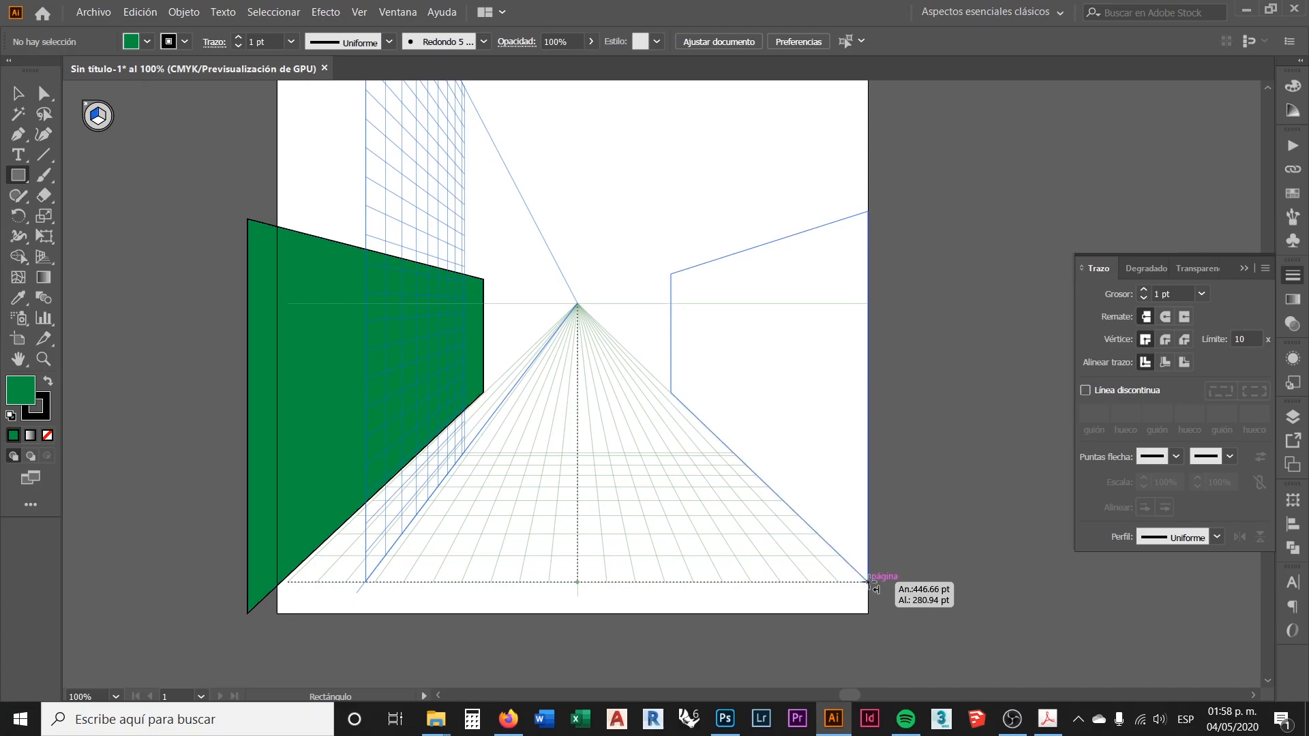
drag(867, 581, 868, 581)
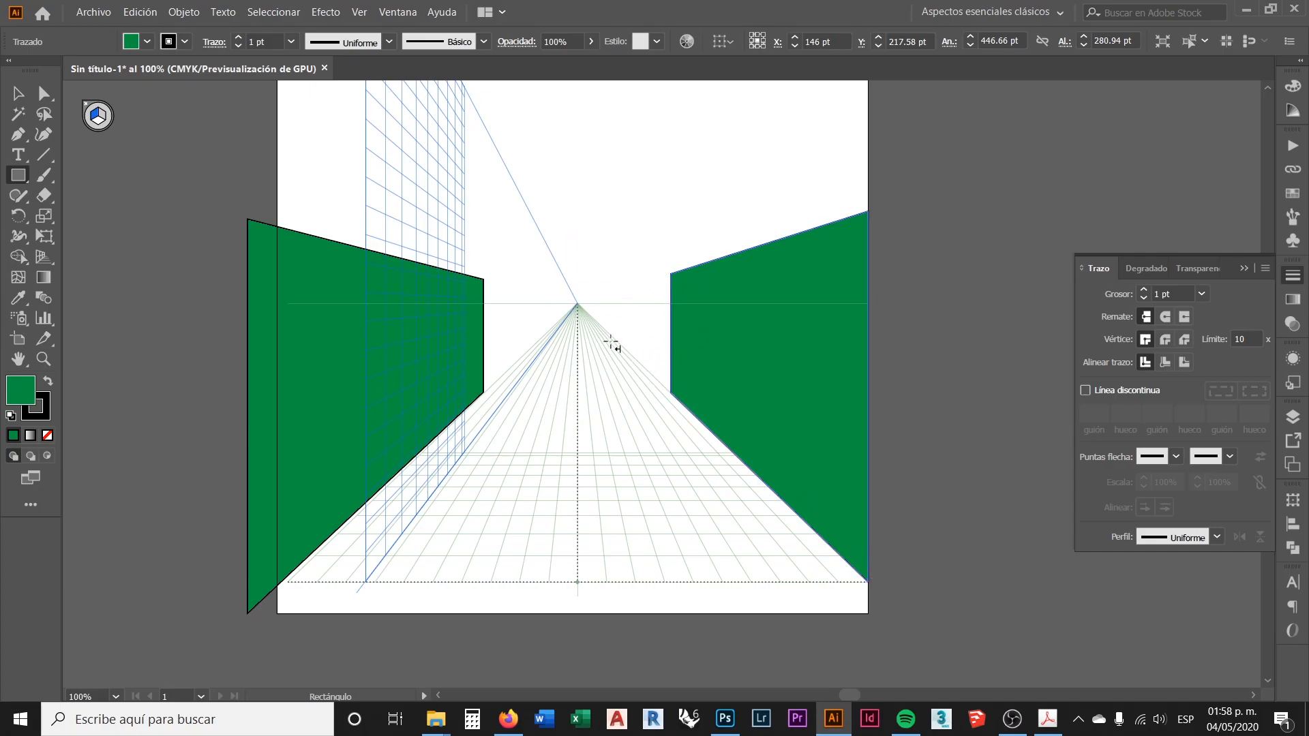
Deactivate all perspective grid planes and draw a flat rectangle across the gap between the two green walls
key(shift+v)
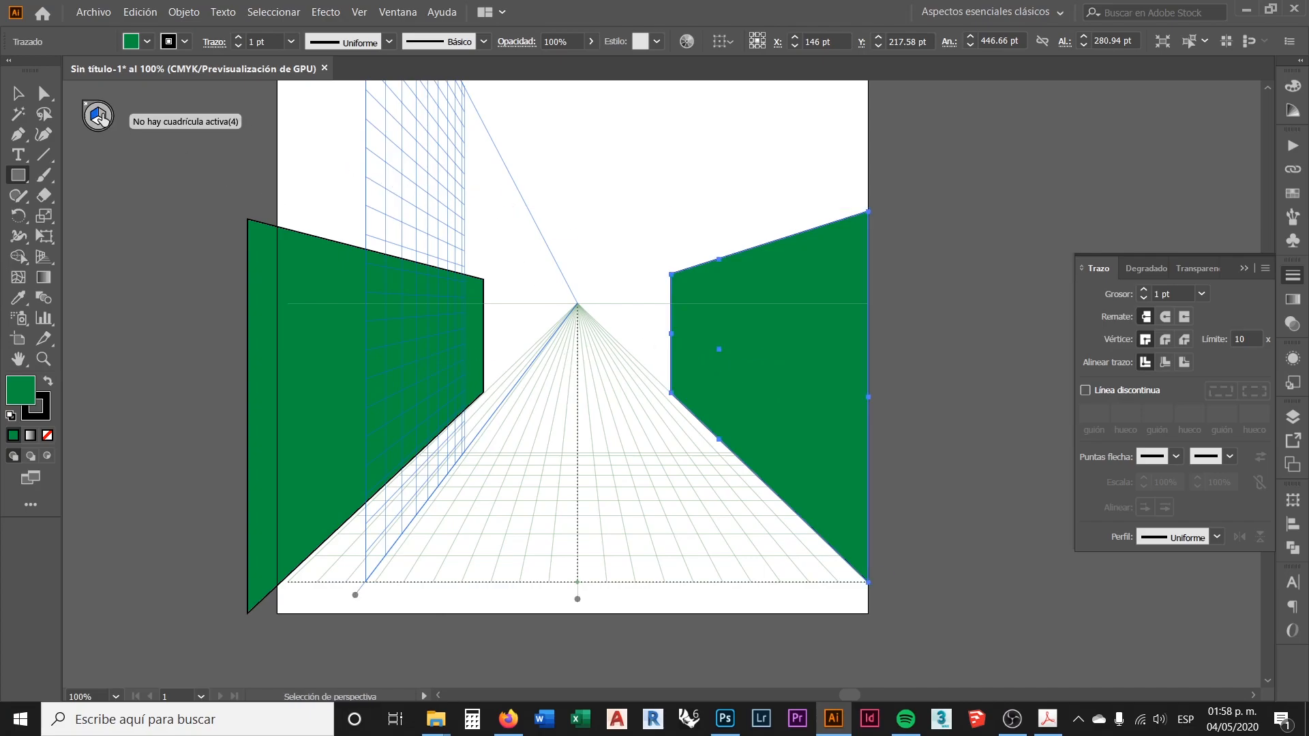
click(99, 119)
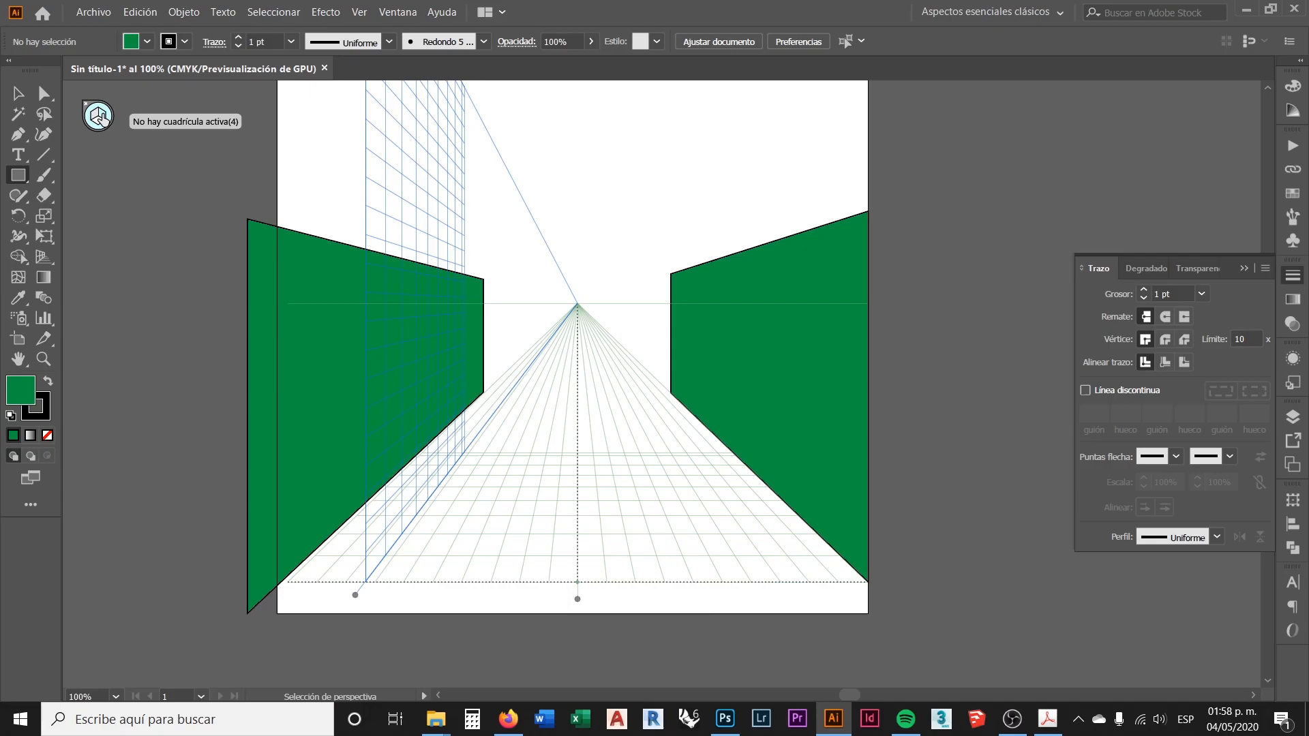
click(1048, 719)
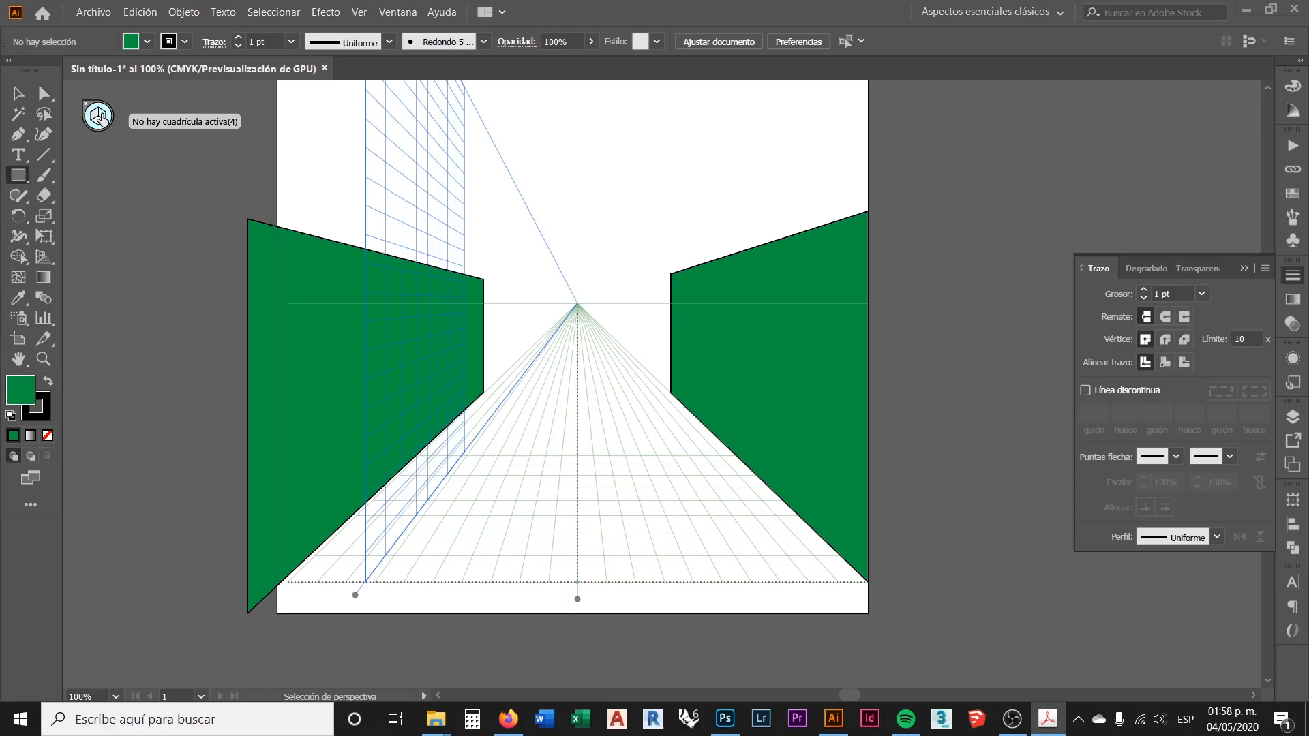
click(101, 116)
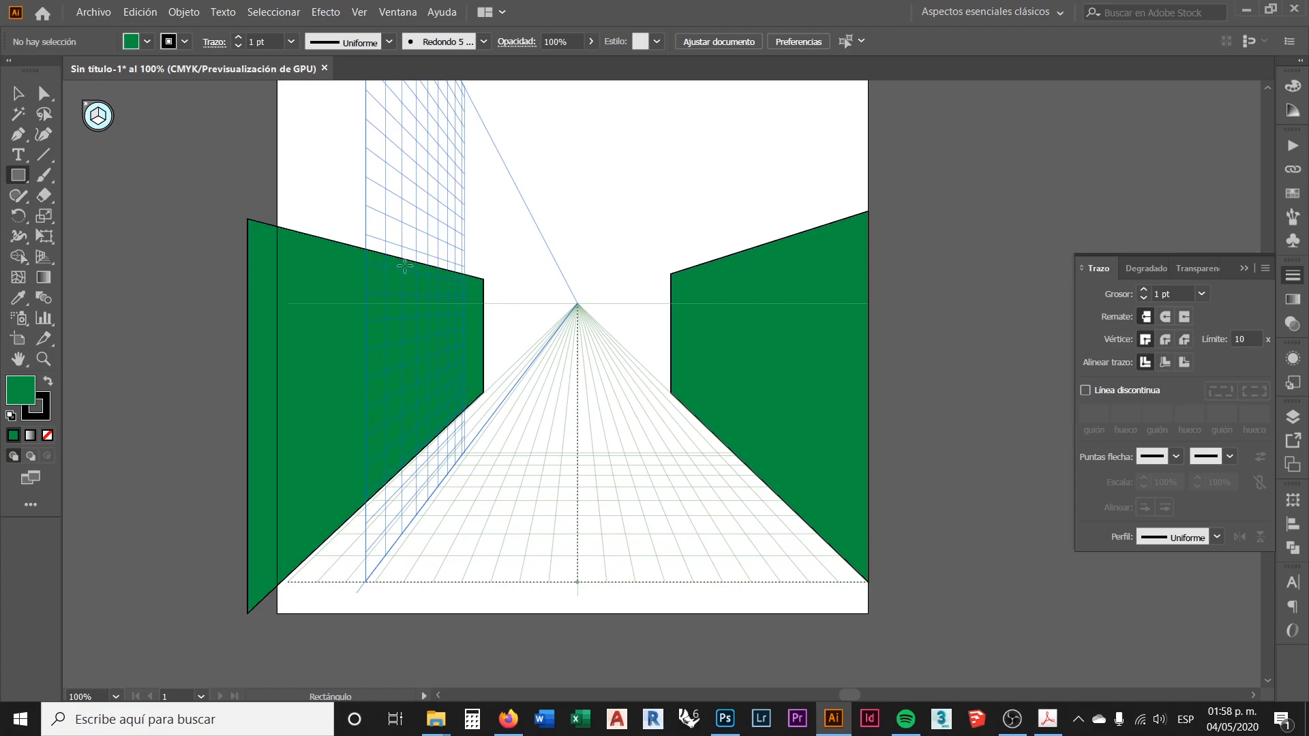
drag(404, 260, 721, 350)
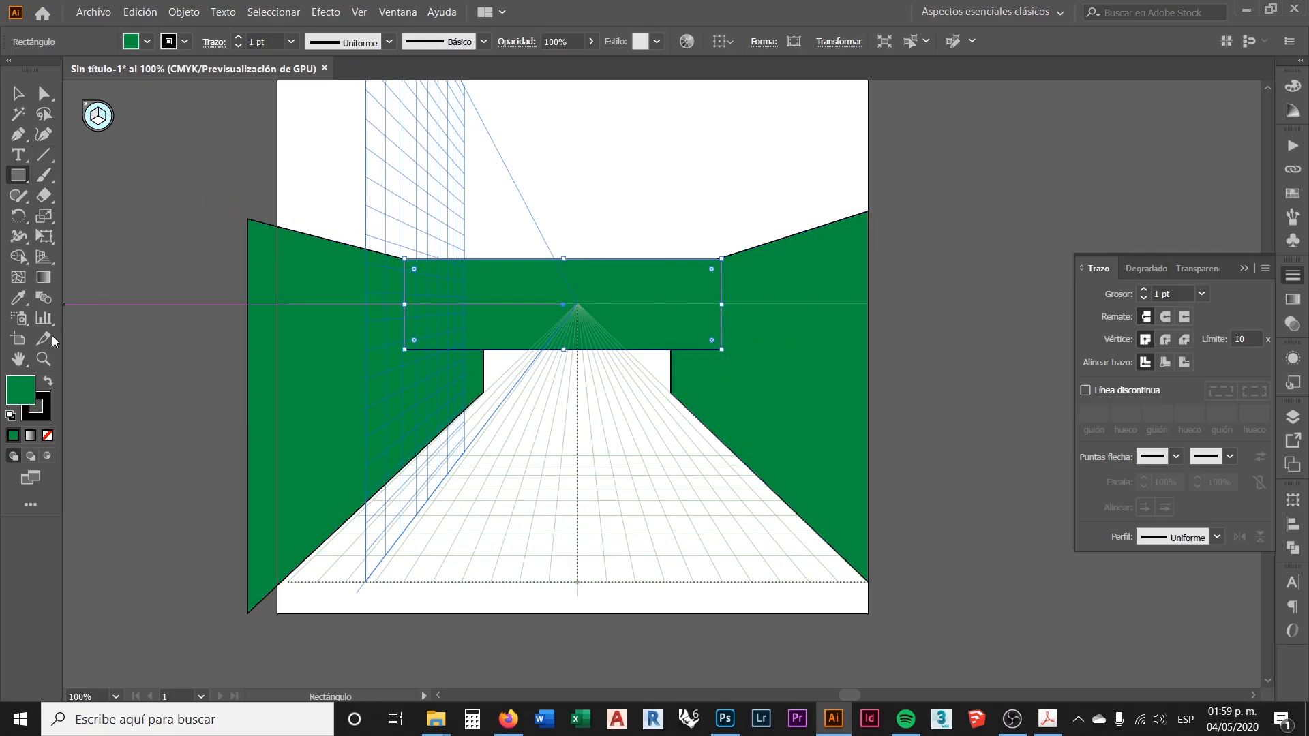
Fill the flat rectangle with the blue 0303D6 and deselect it
double_click(30, 394)
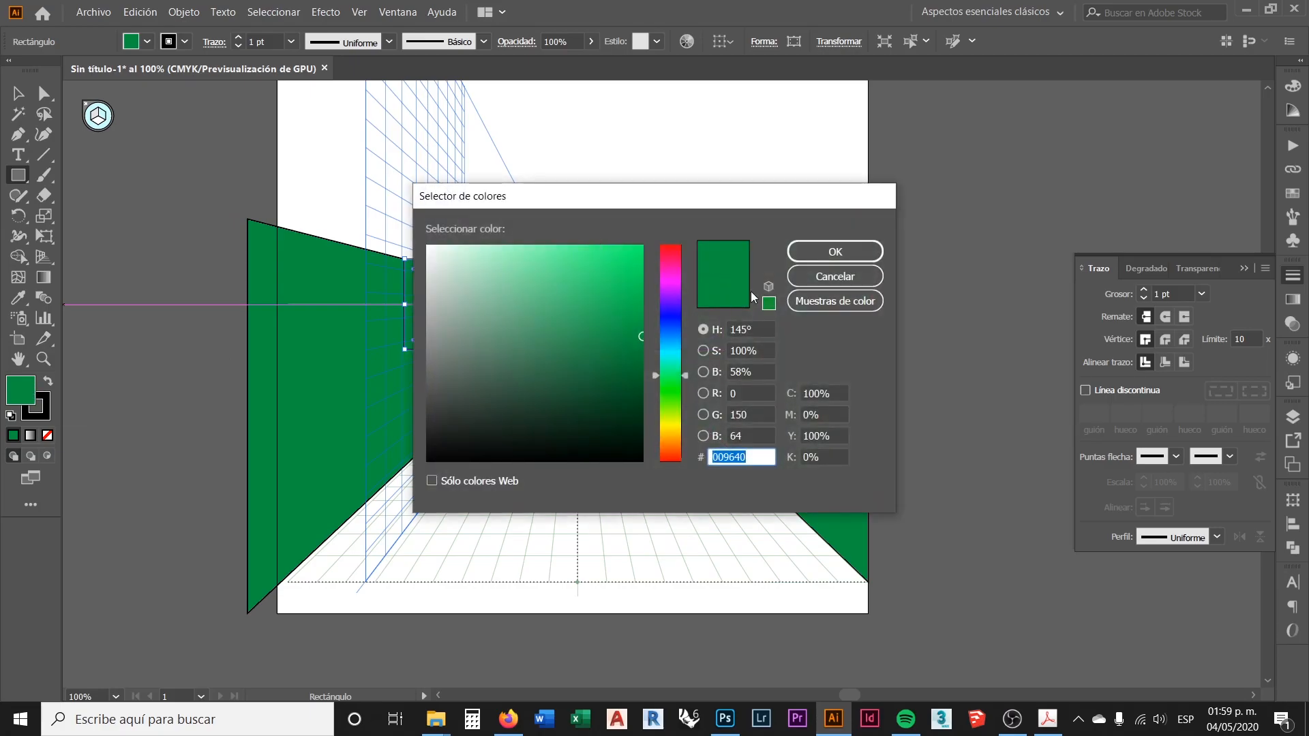
drag(762, 205, 1081, 113)
click(993, 191)
click(989, 227)
drag(924, 177, 958, 188)
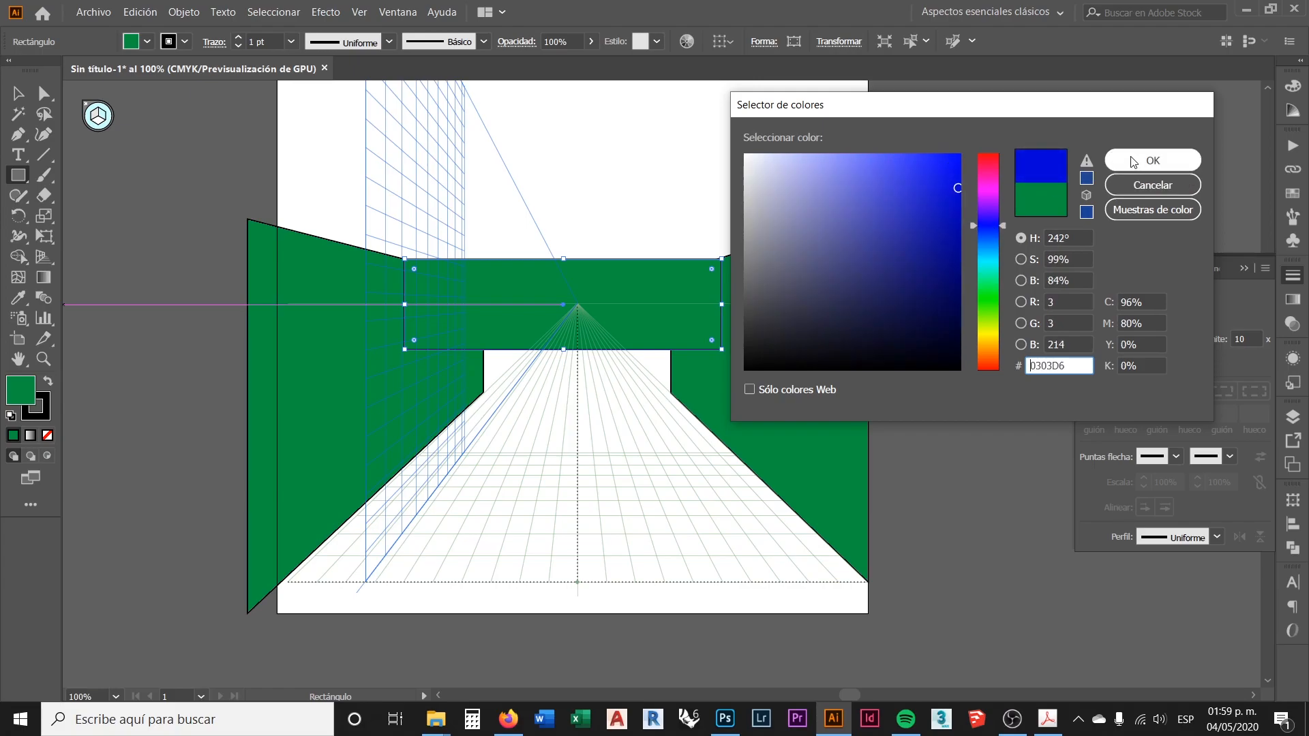
click(1133, 161)
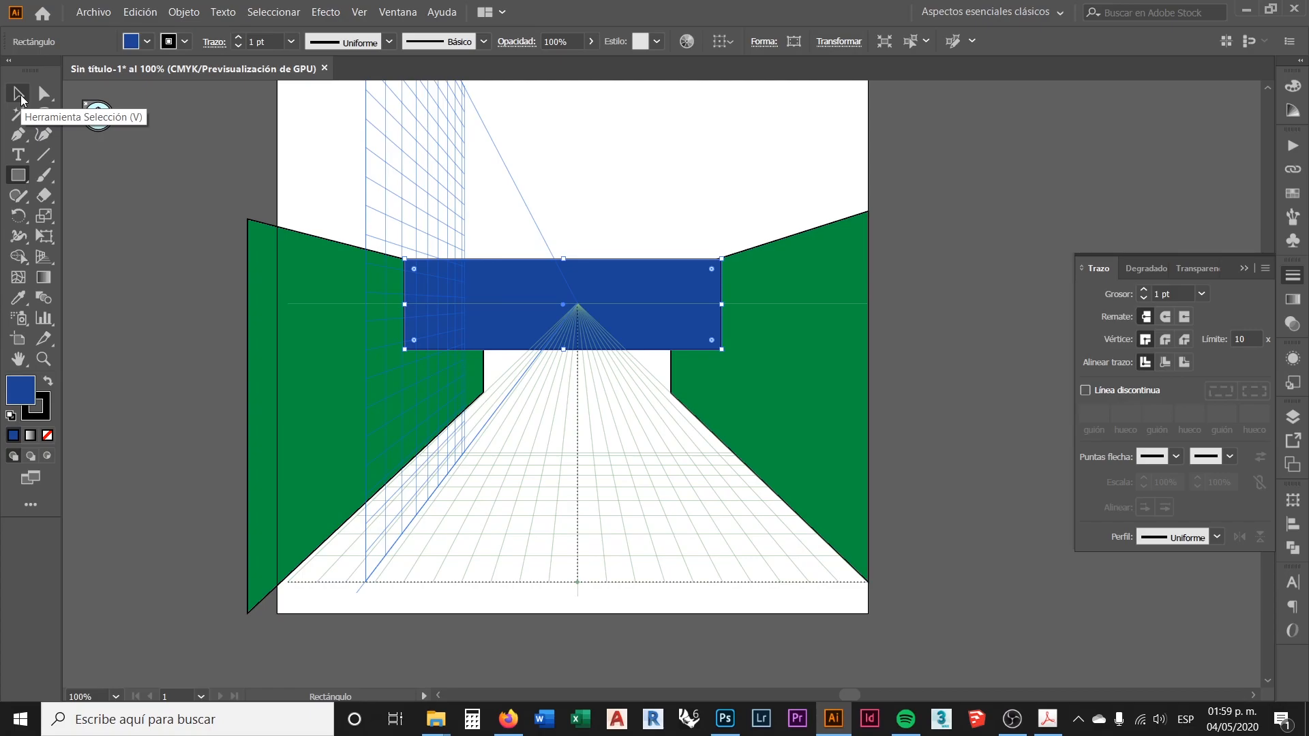
click(20, 99)
click(591, 199)
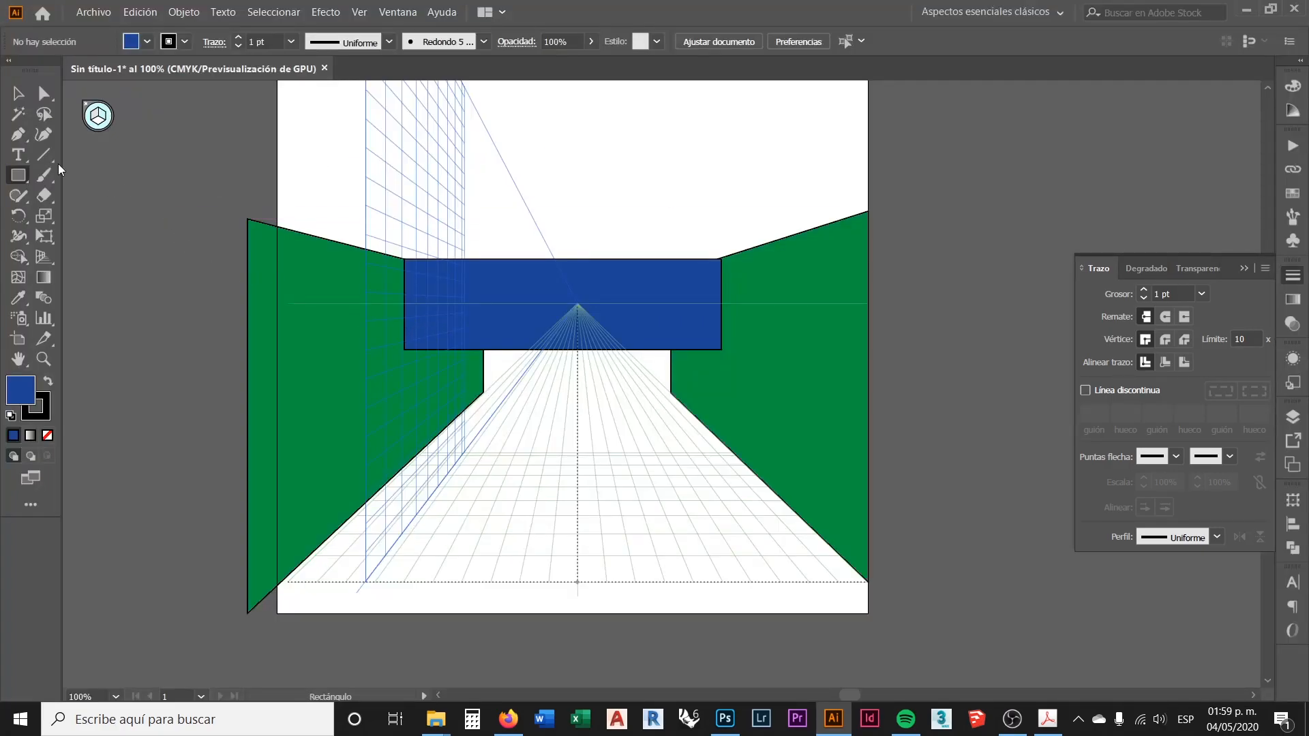
Activate the horizontal grid plane and draw the floor between the walls as a rectangle about 615 by 681 pt, extending past the artboard's lower corners
click(98, 120)
drag(484, 391, 915, 627)
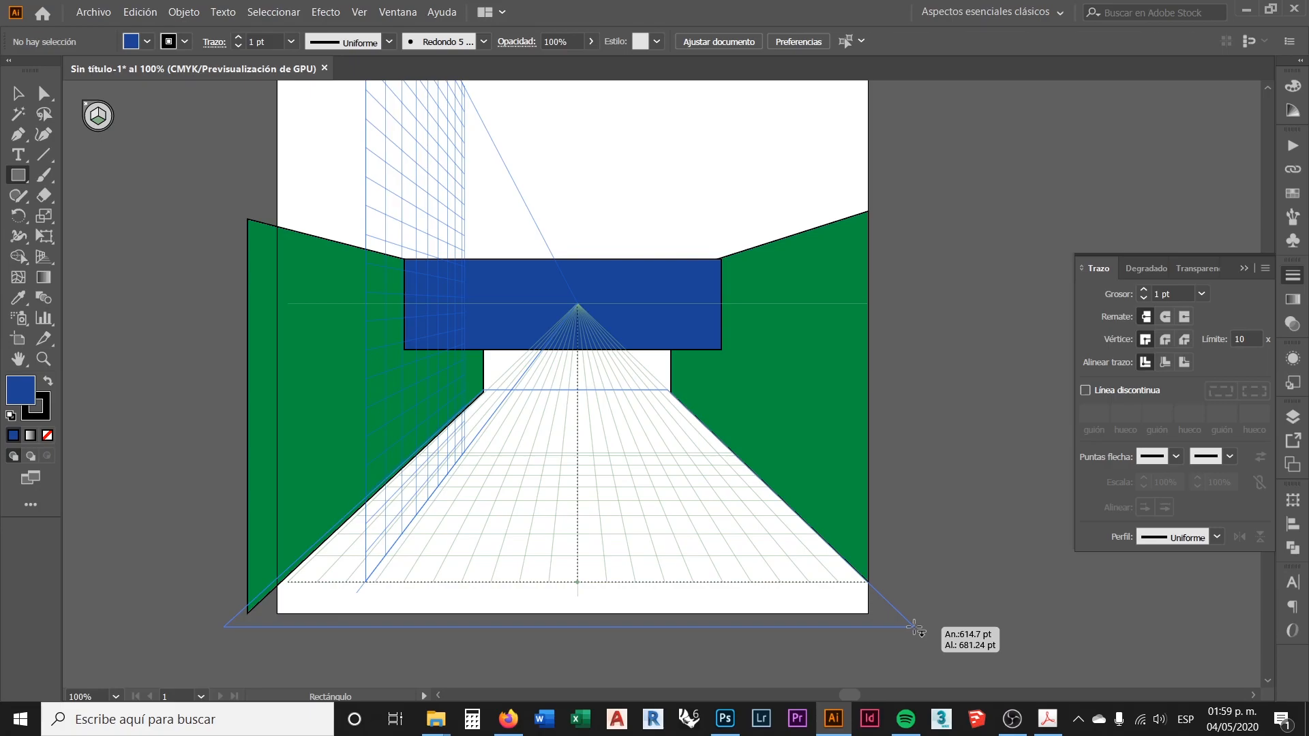
drag(915, 627, 915, 627)
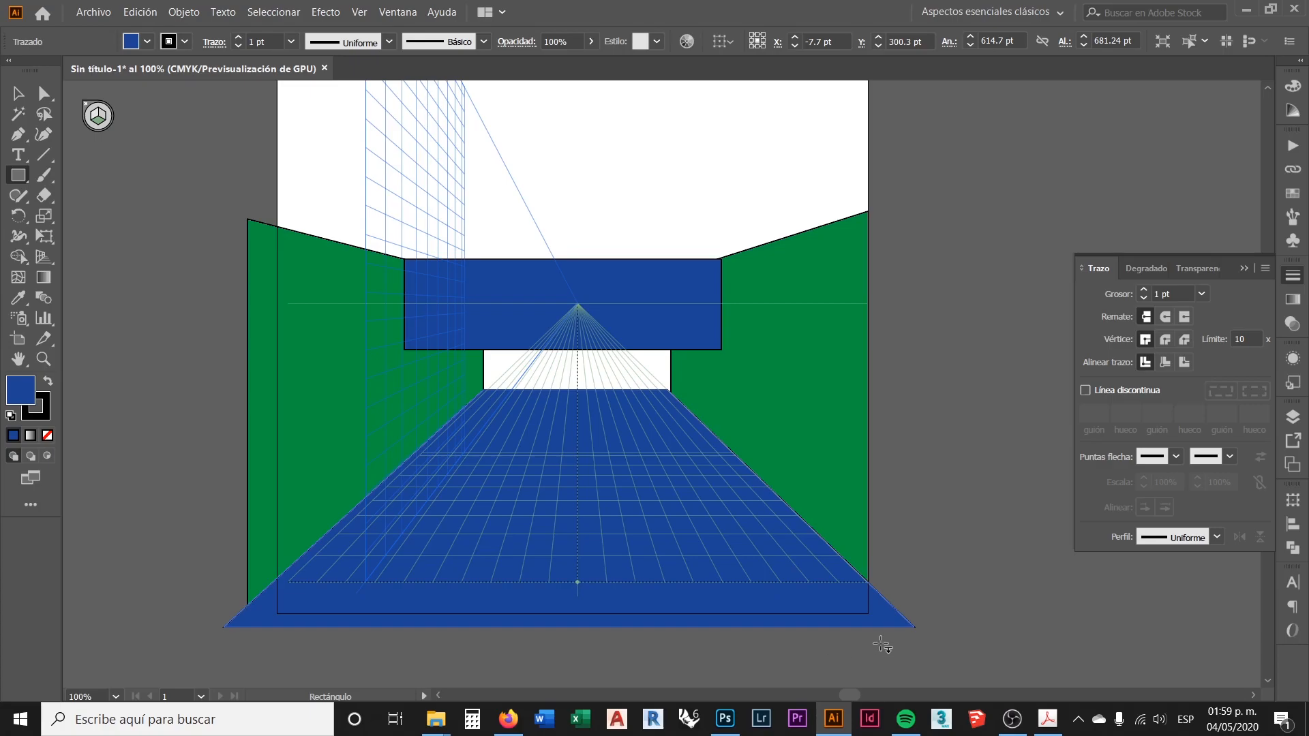
Examine how the floor's edges and corners meet the walls and the artboard boundary, and compare them with the flat rectangle
scroll(883, 639, up, 2)
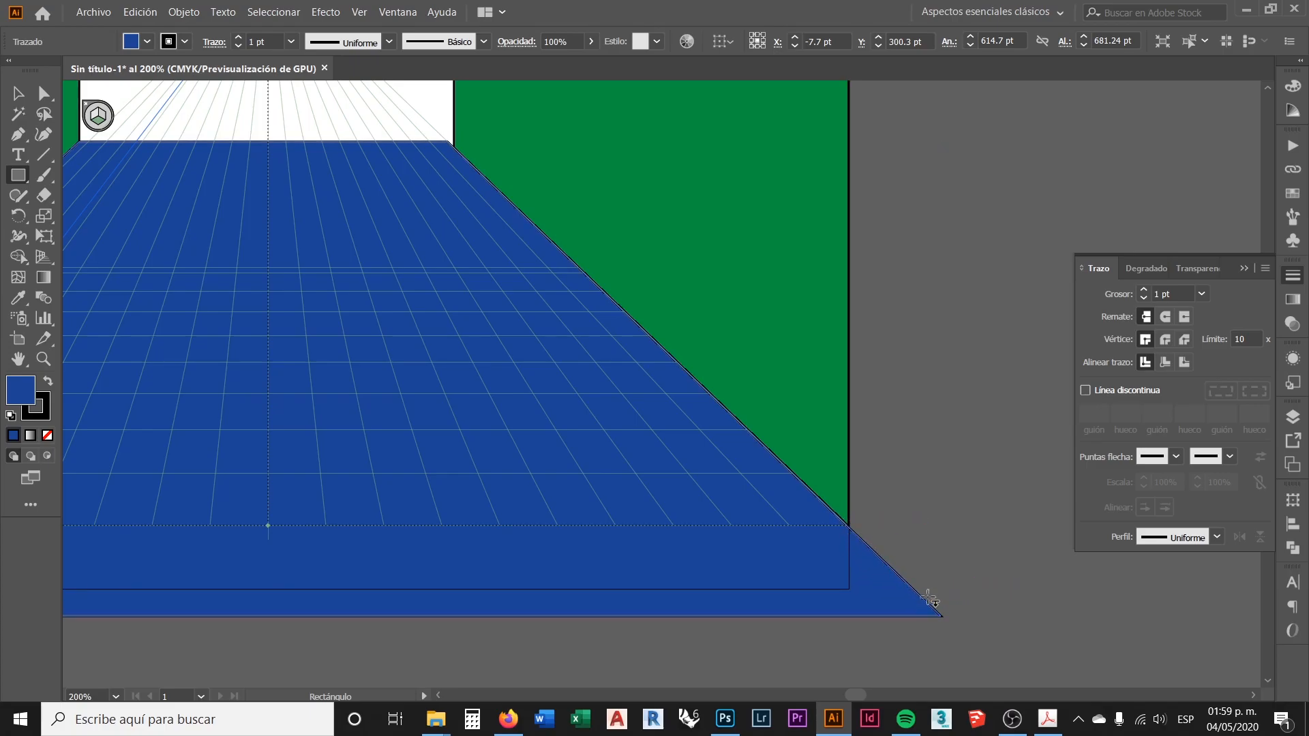
scroll(861, 525, down, 2)
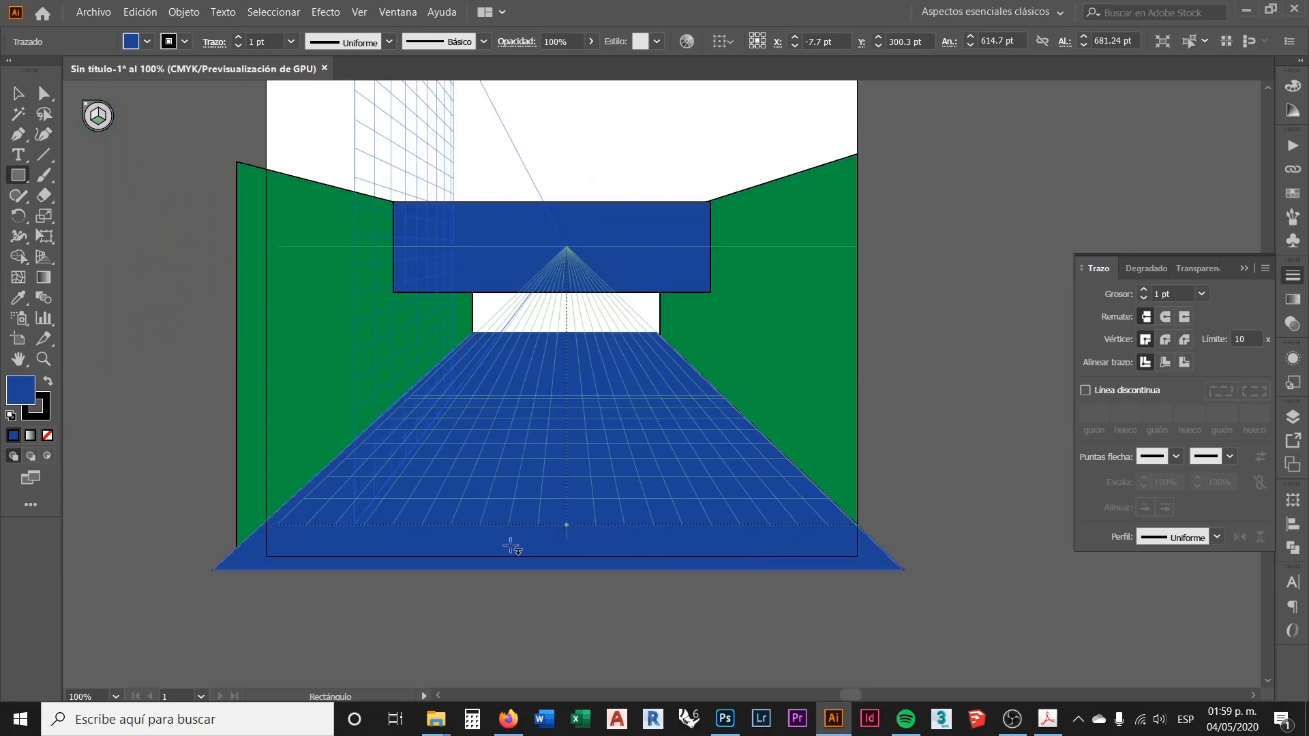
scroll(322, 555, up, 2)
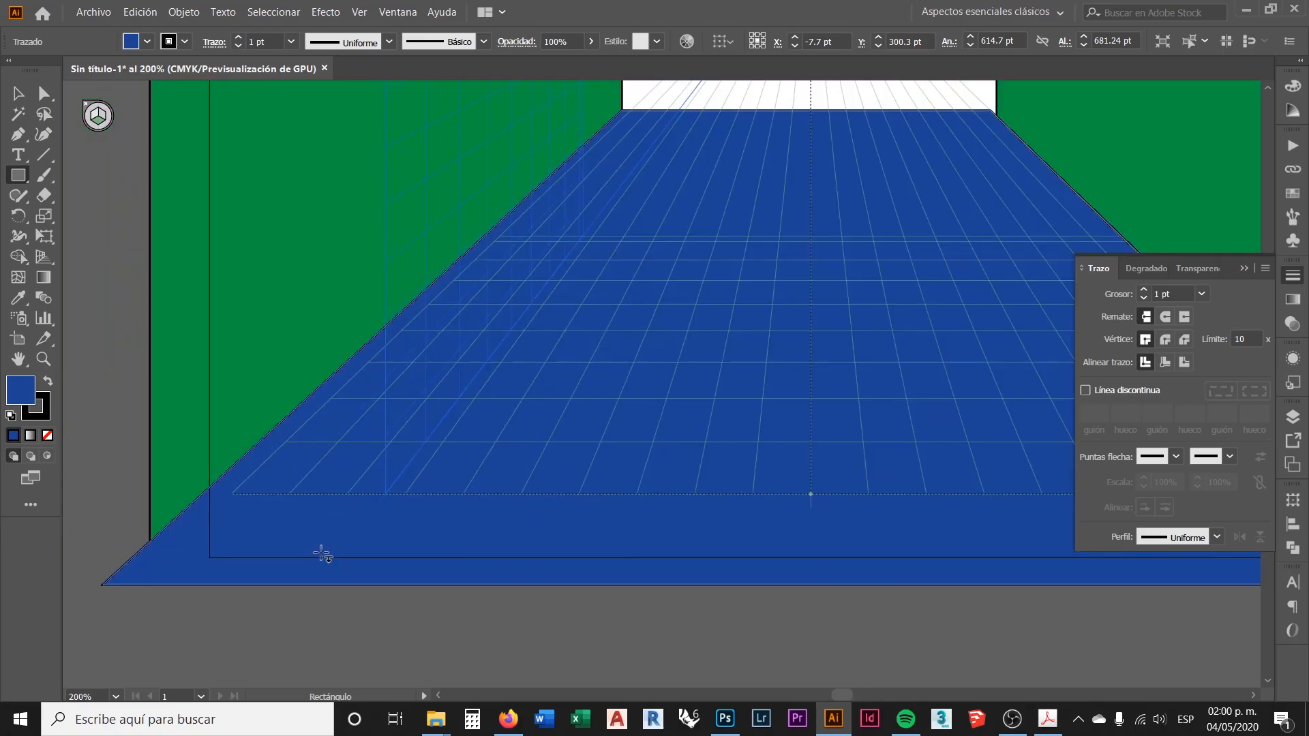
scroll(327, 549, down, 2)
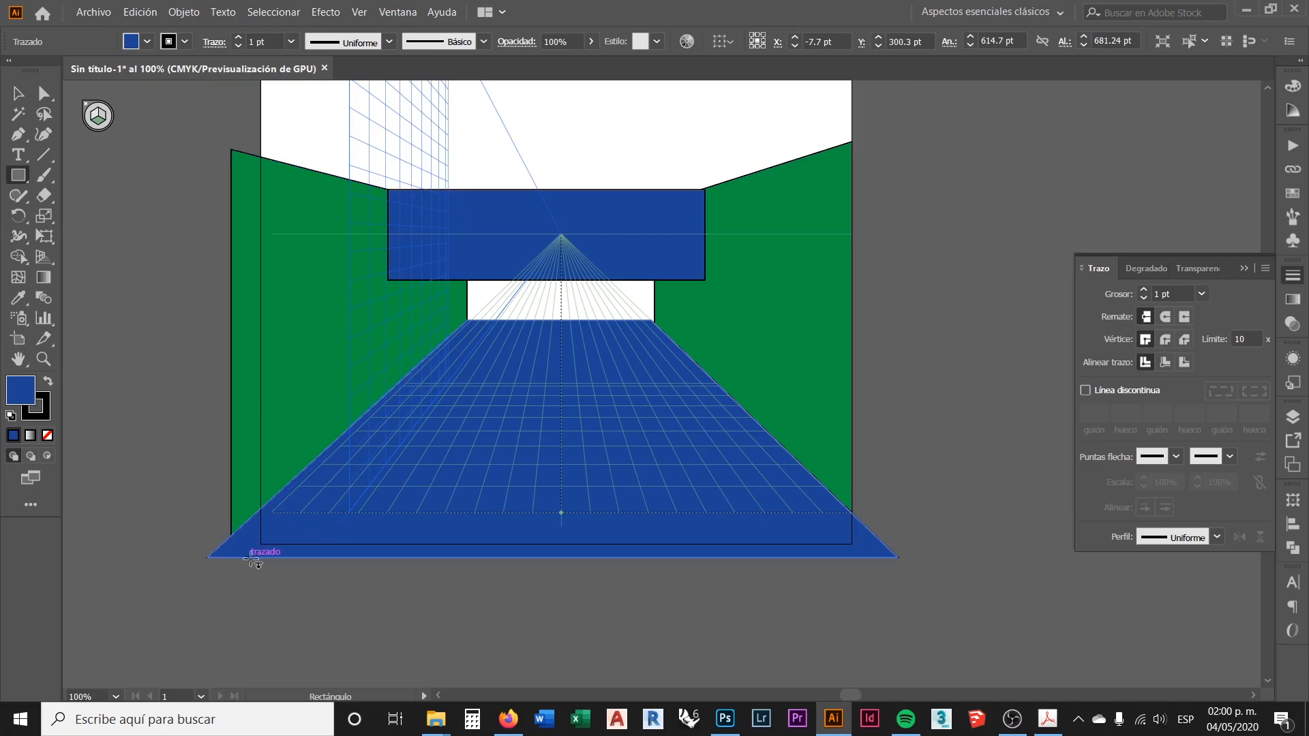
scroll(432, 541, up, 2)
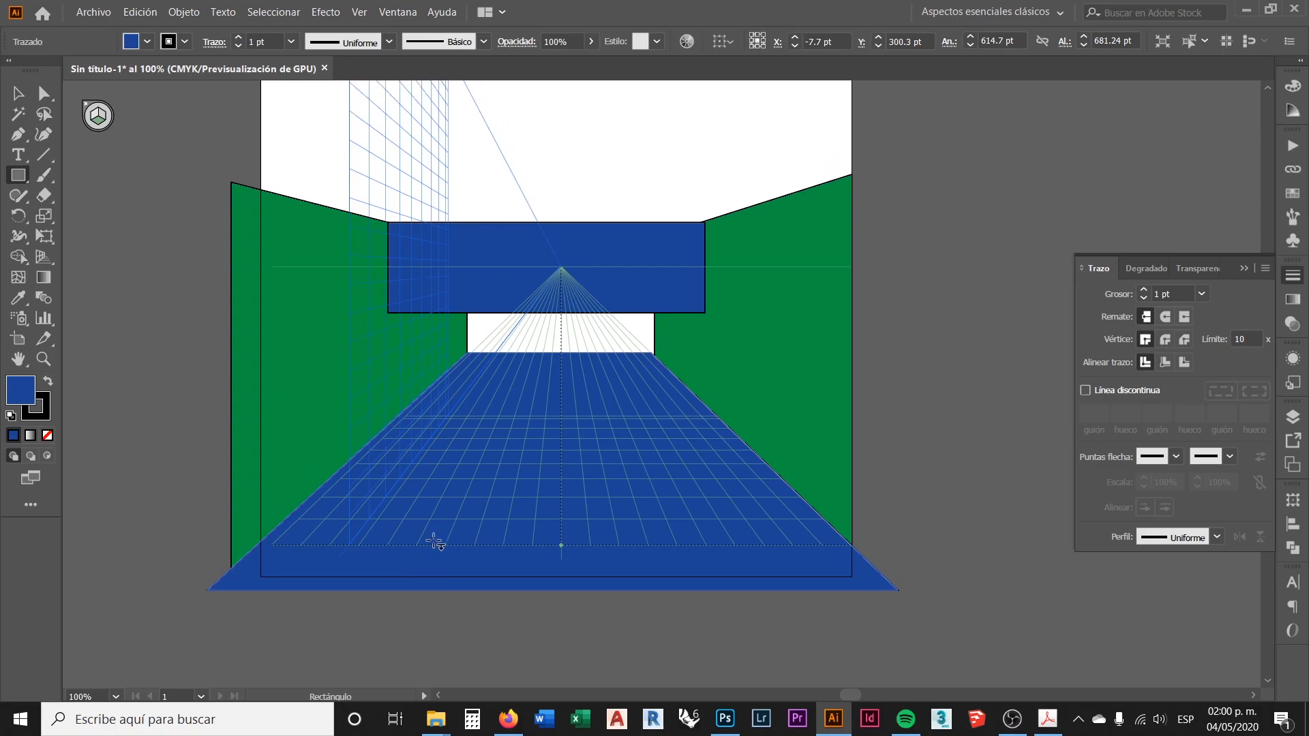
scroll(429, 541, up, 4)
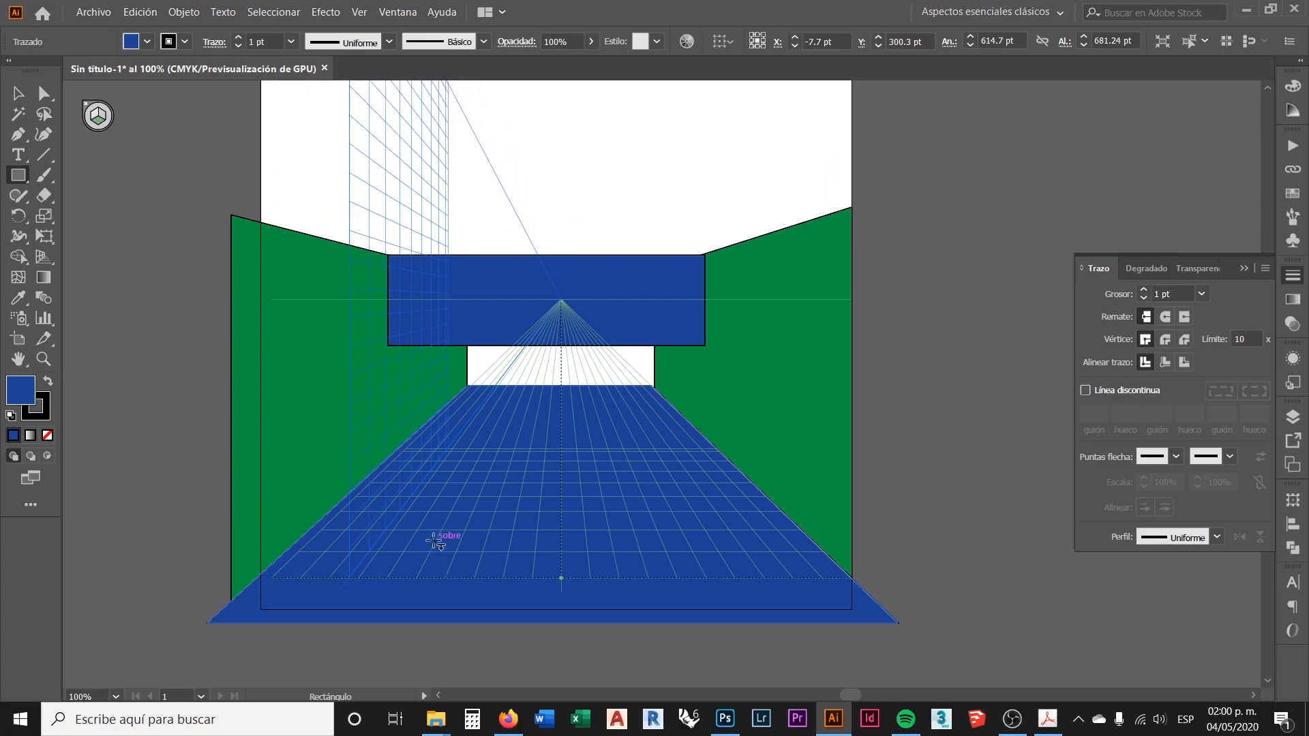
scroll(374, 409, down, 1)
scroll(399, 423, up, 1)
scroll(400, 423, up, 3)
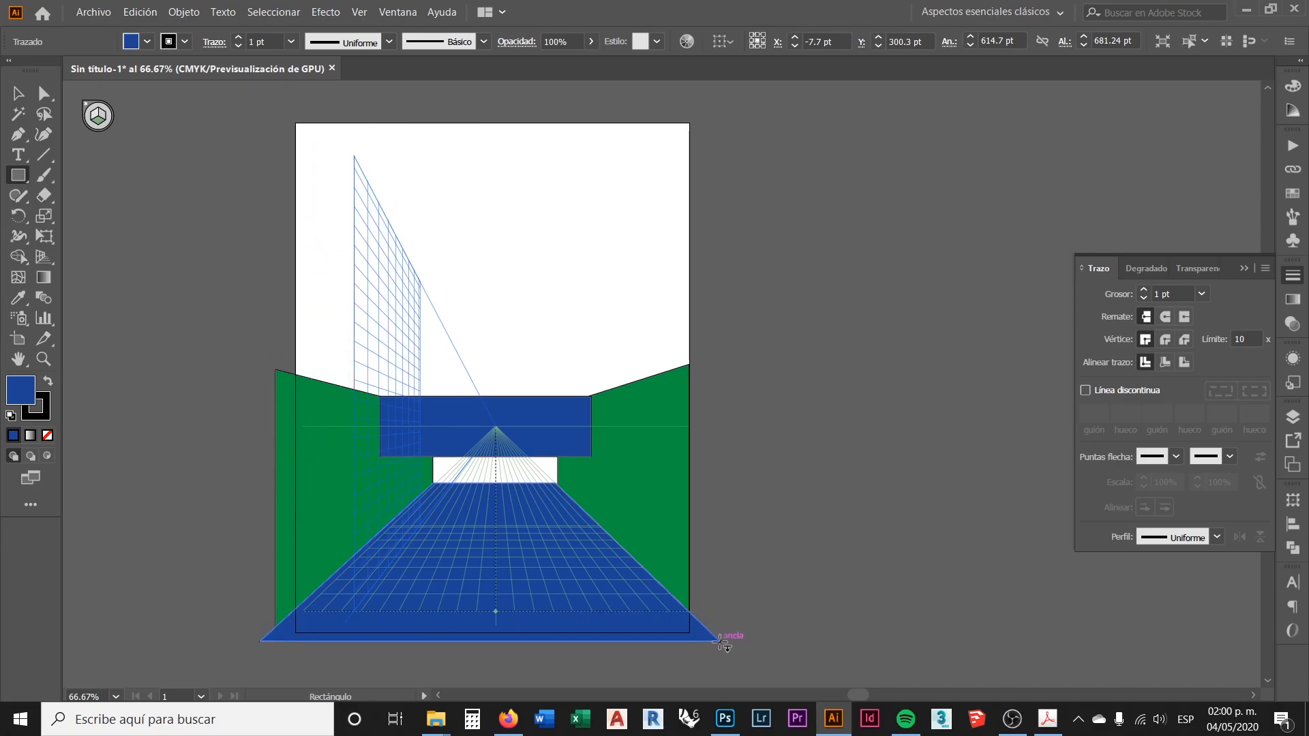
scroll(292, 405, up, 4)
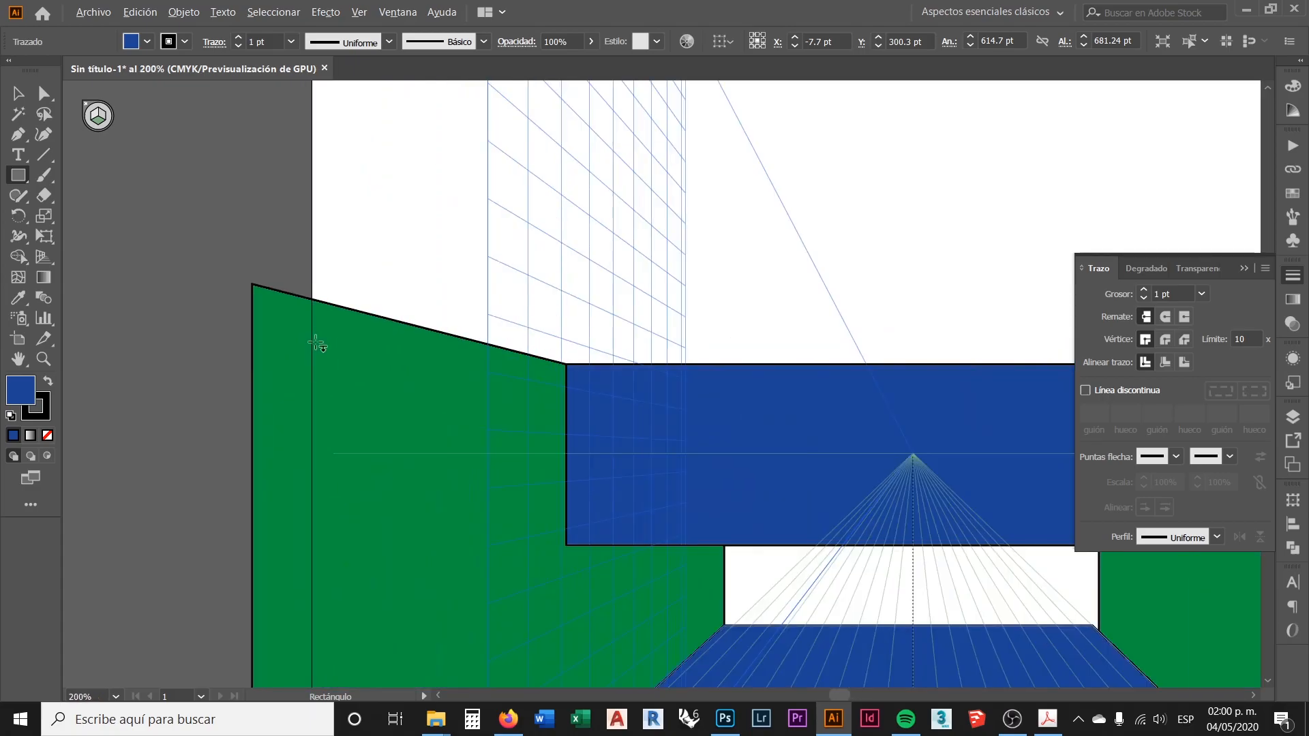
scroll(299, 300, down, 3)
scroll(375, 597, down, 1)
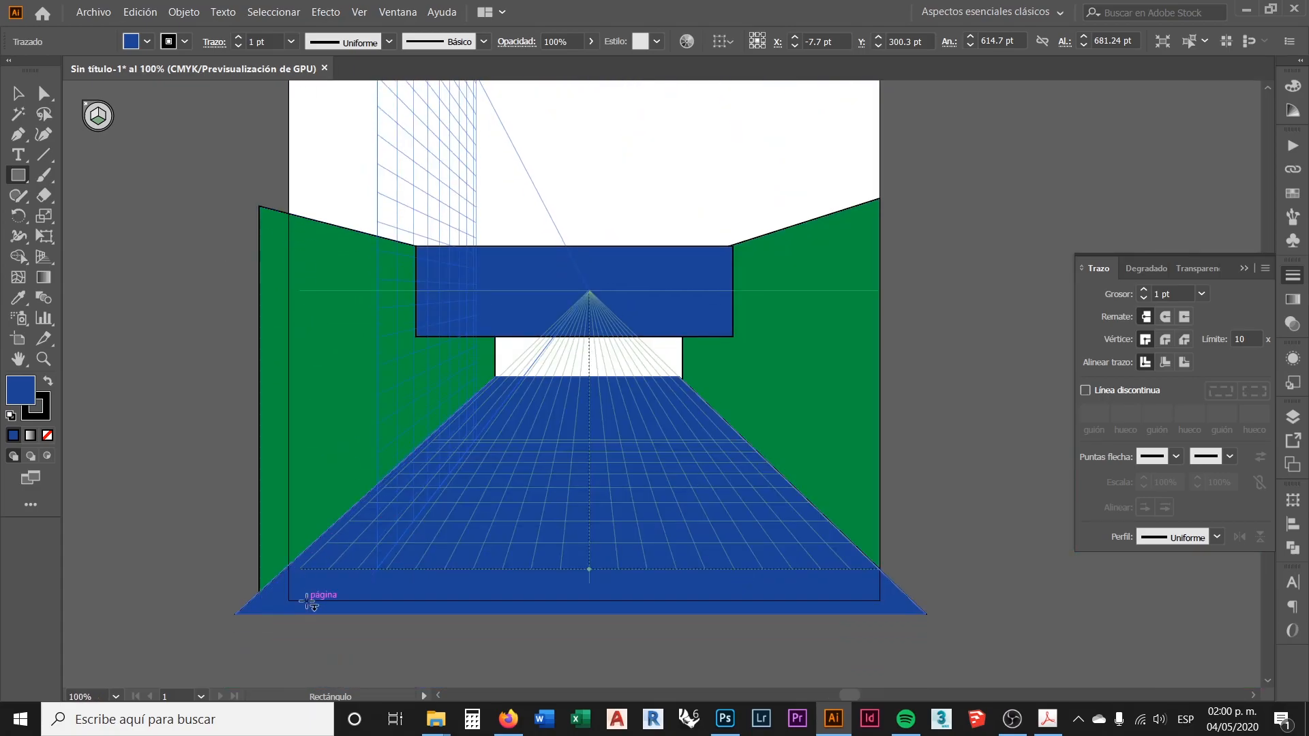
scroll(300, 607, up, 3)
scroll(245, 579, down, 3)
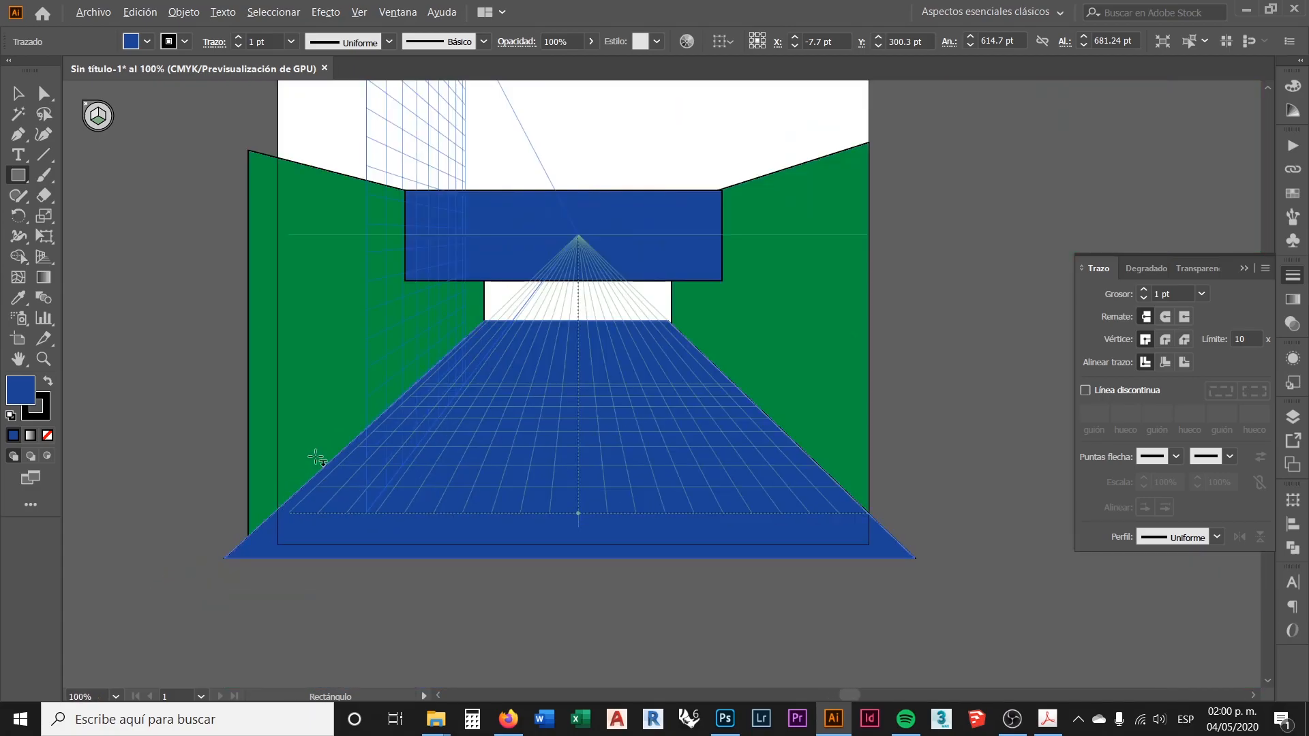
scroll(579, 401, down, 1)
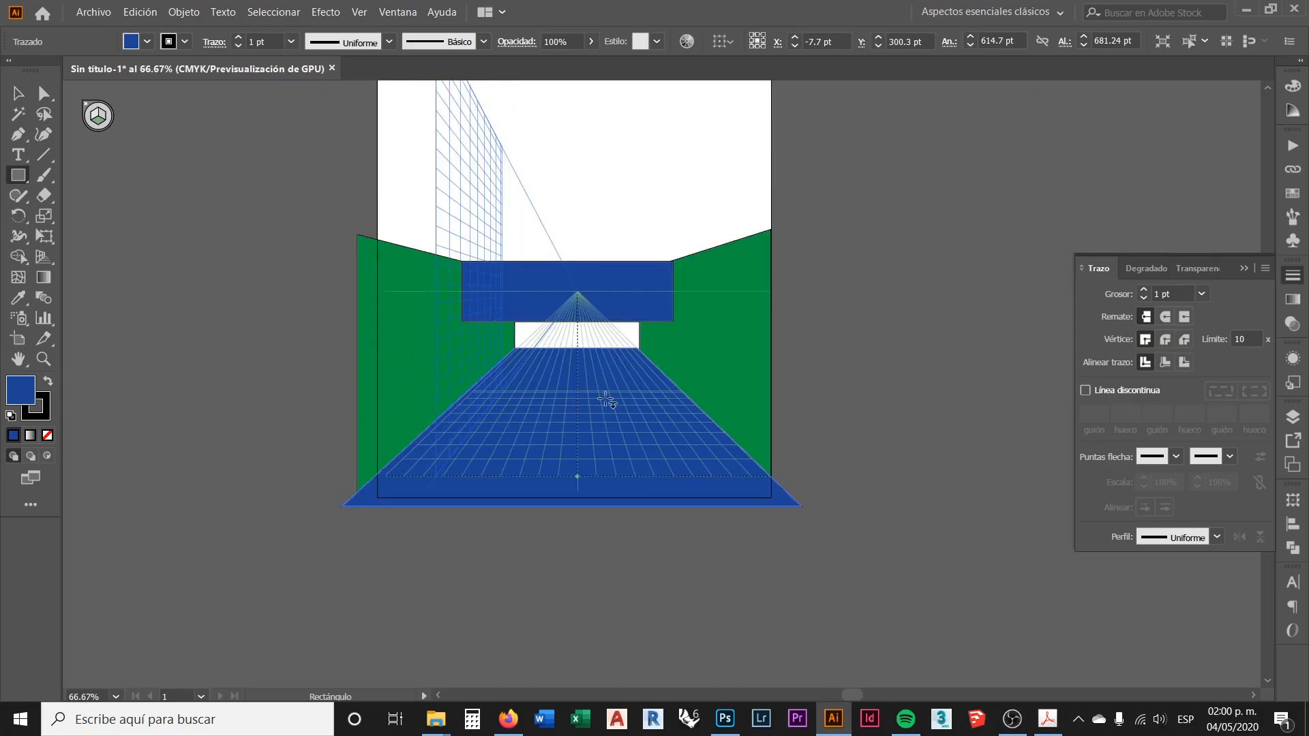
scroll(637, 436, up, 2)
scroll(599, 395, up, 1)
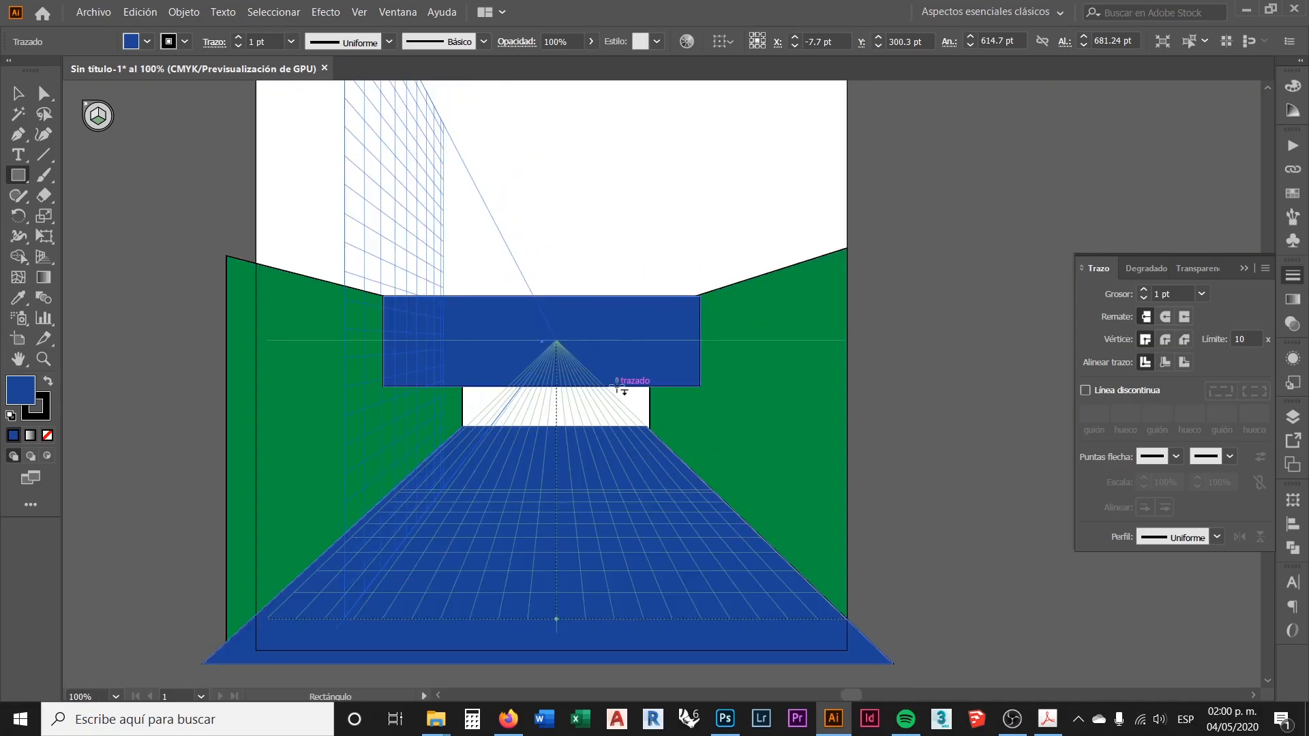
scroll(674, 319, up, 1)
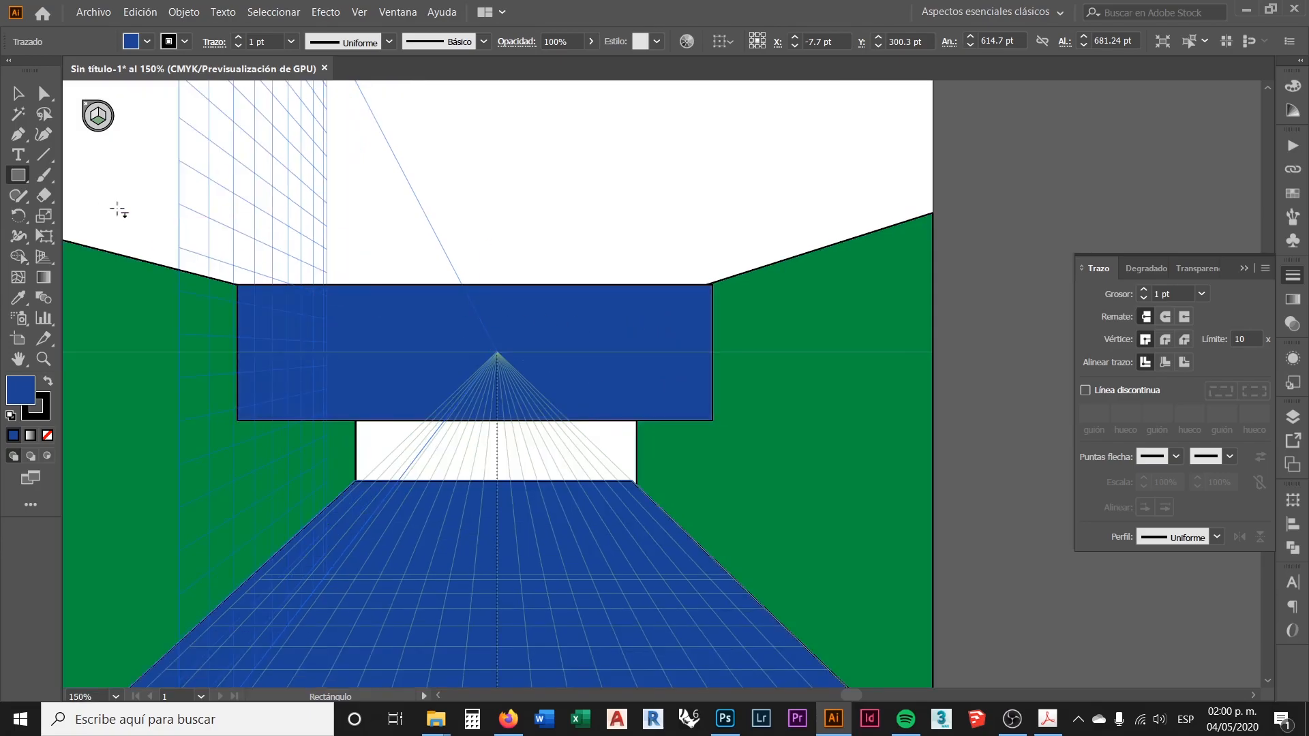
scroll(371, 285, down, 1)
Move the flat blue rectangle straight up, clear of the opening between the walls, and deselect it
click(18, 94)
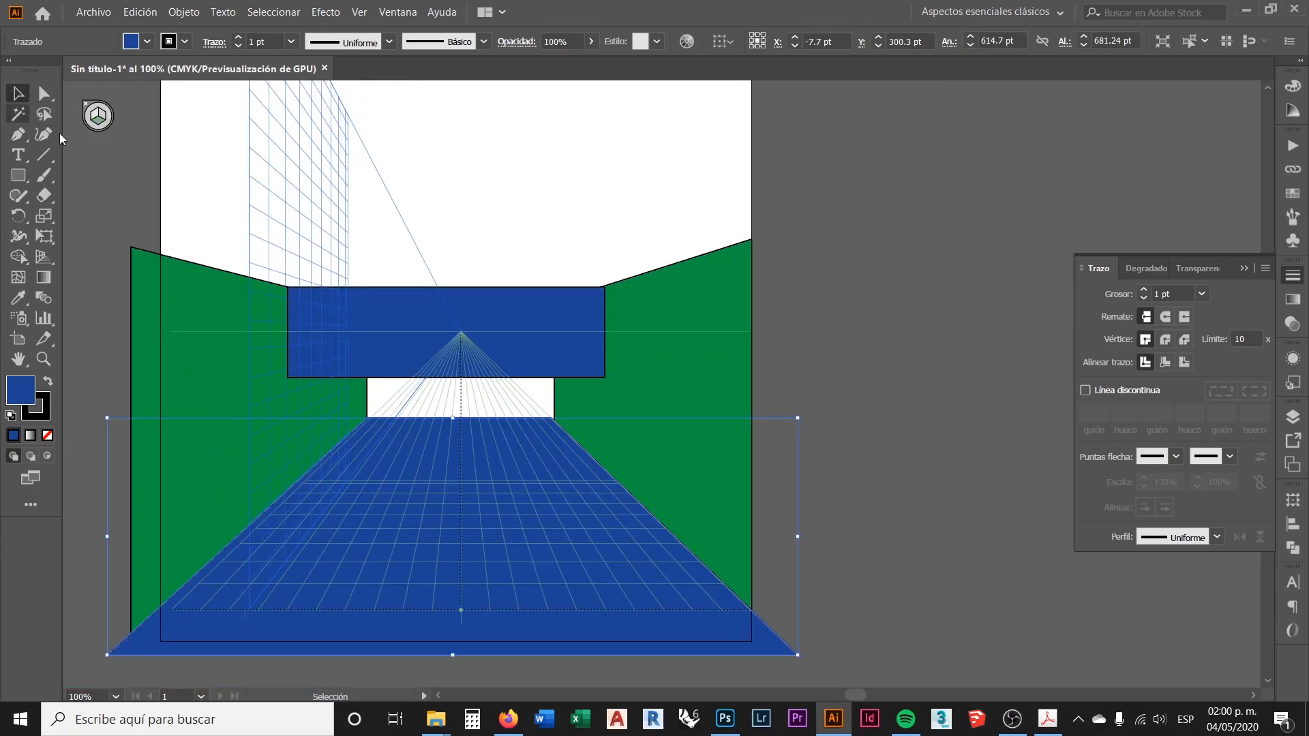
click(531, 315)
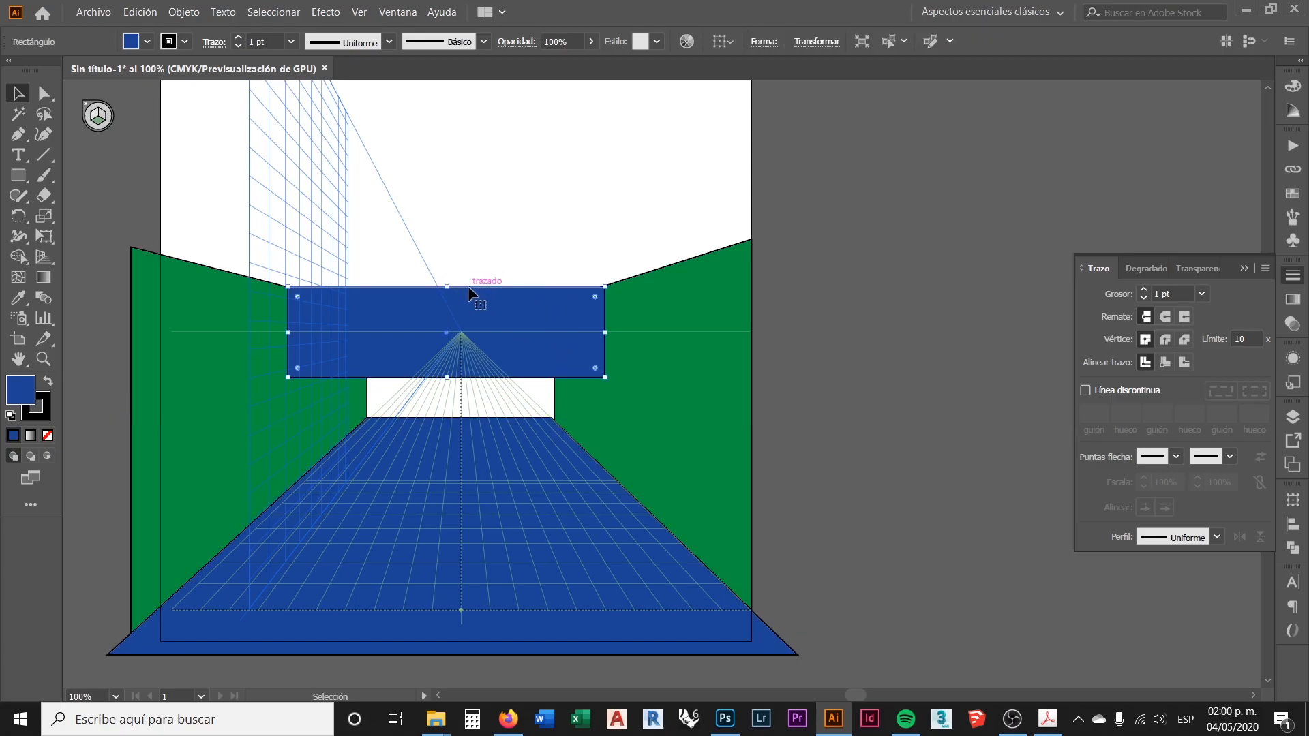
scroll(463, 259, up, 1)
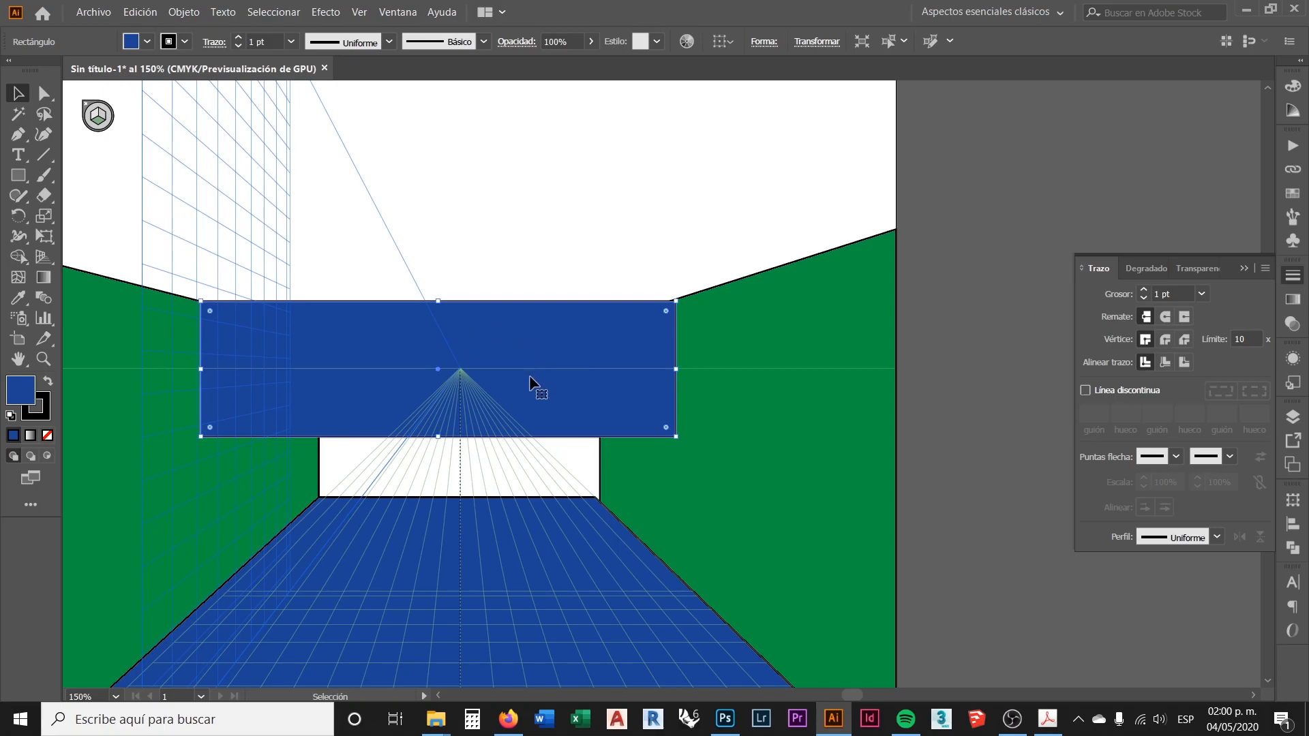
scroll(535, 383, down, 1)
scroll(505, 341, up, 1)
drag(549, 368, 550, 172)
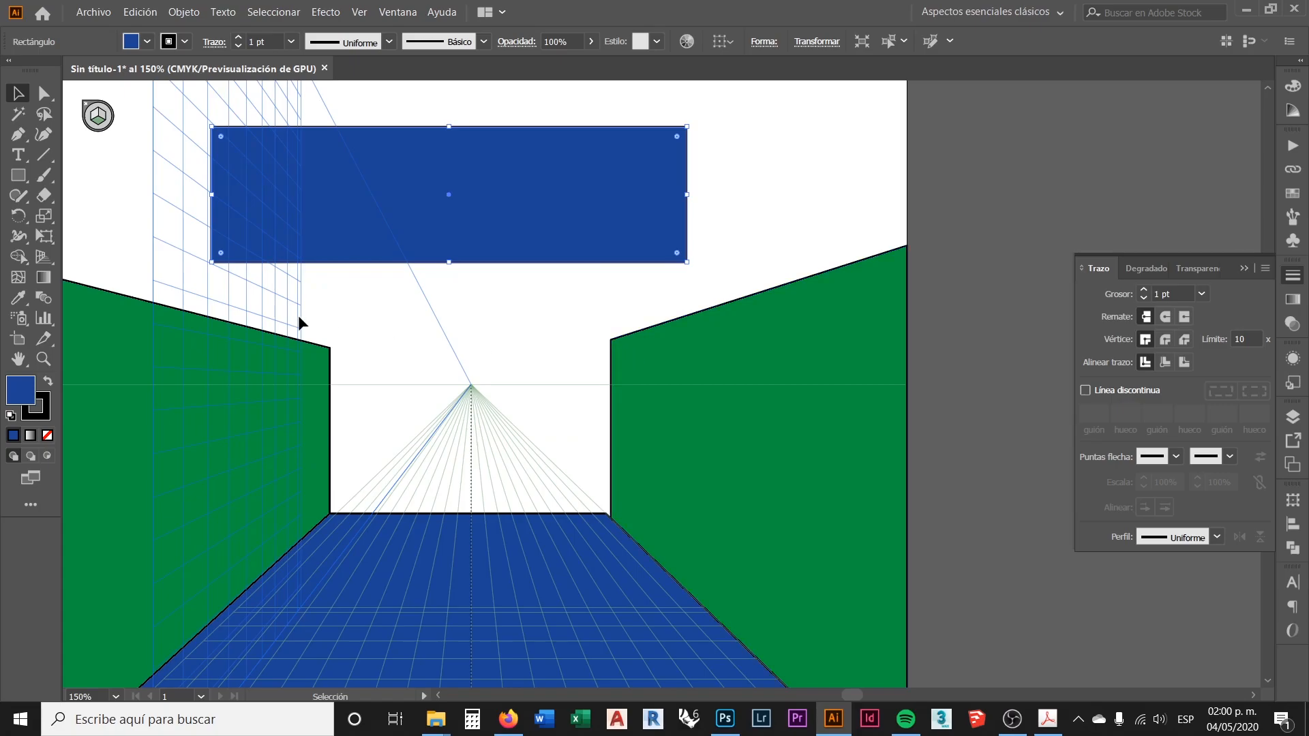
click(574, 322)
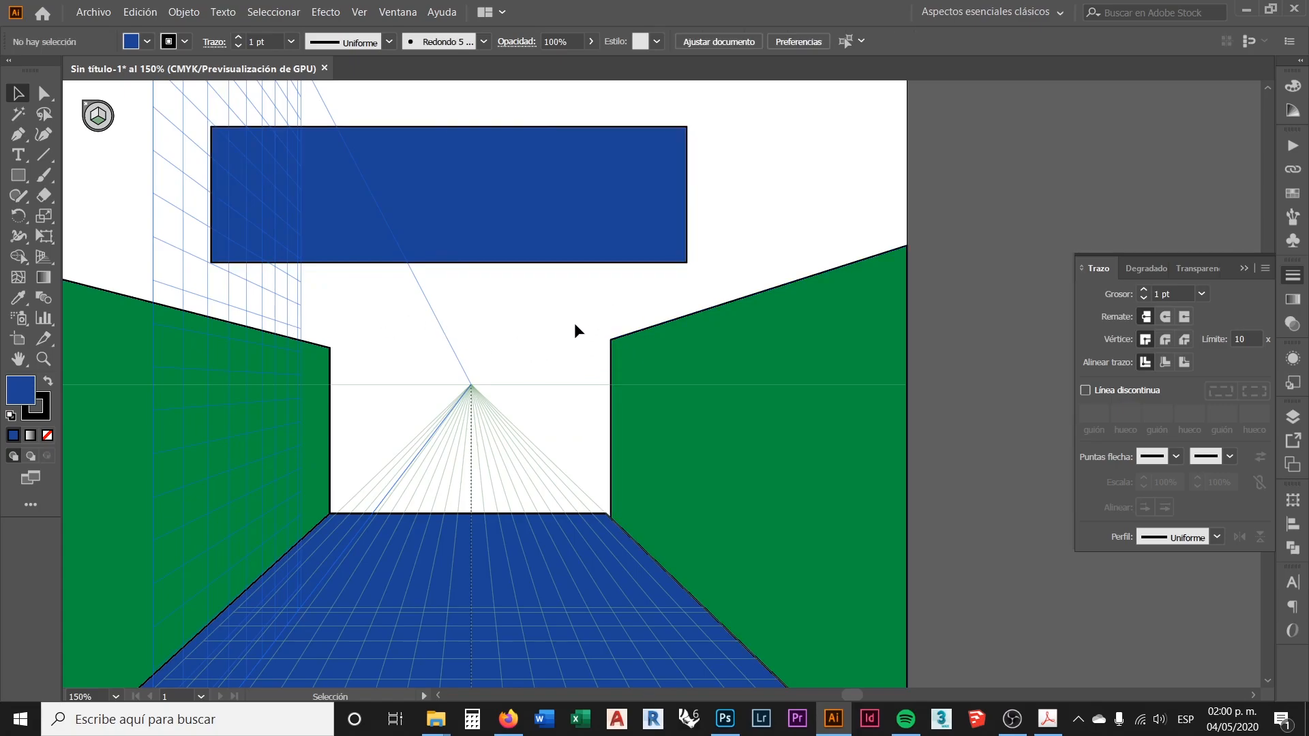
Show the rulers around the document and look at the ruler display options
scroll(521, 327, down, 1)
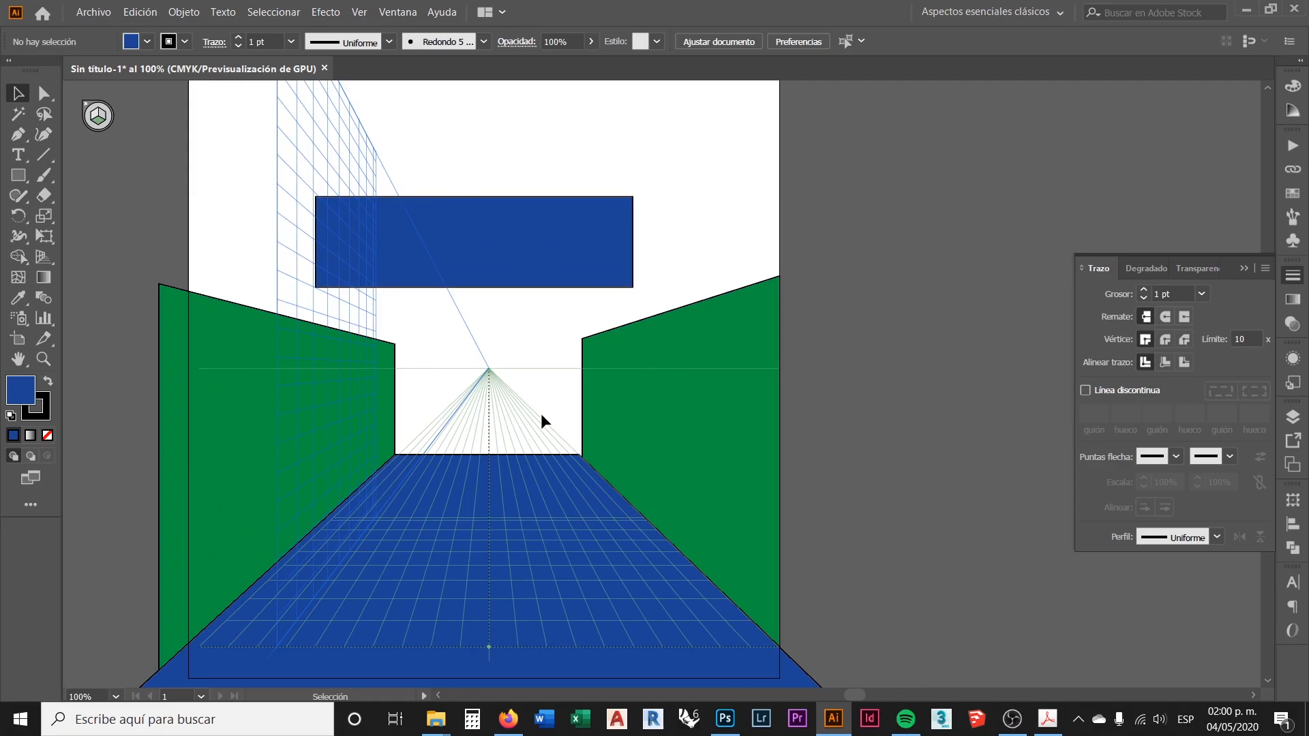
scroll(539, 375, down, 2)
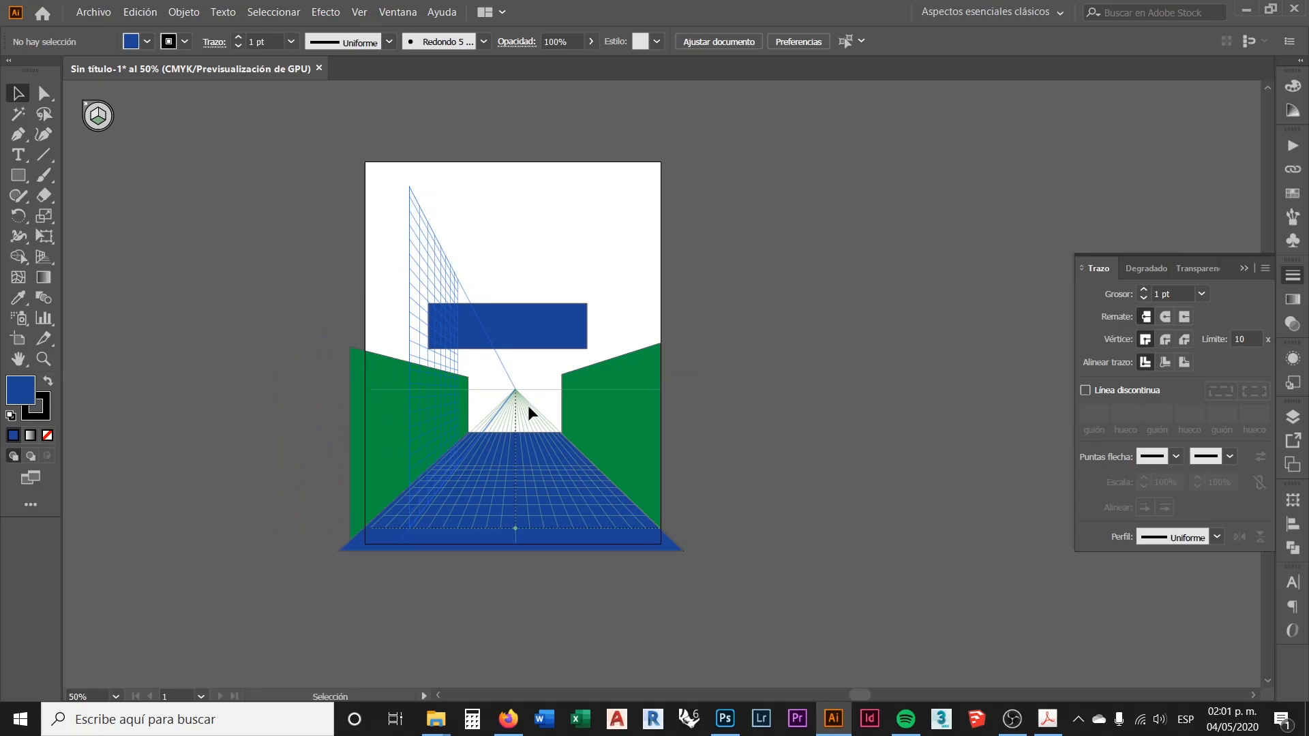
scroll(535, 402, up, 3)
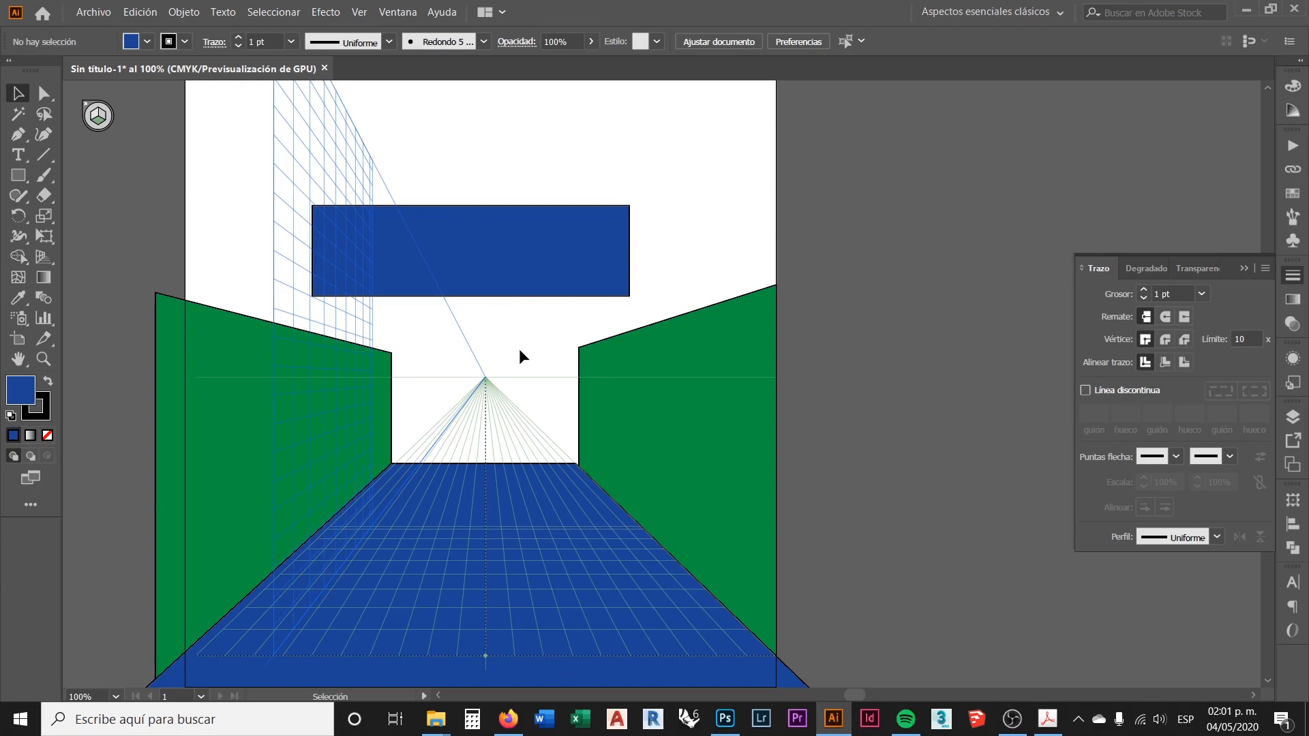
key(ctrl+r)
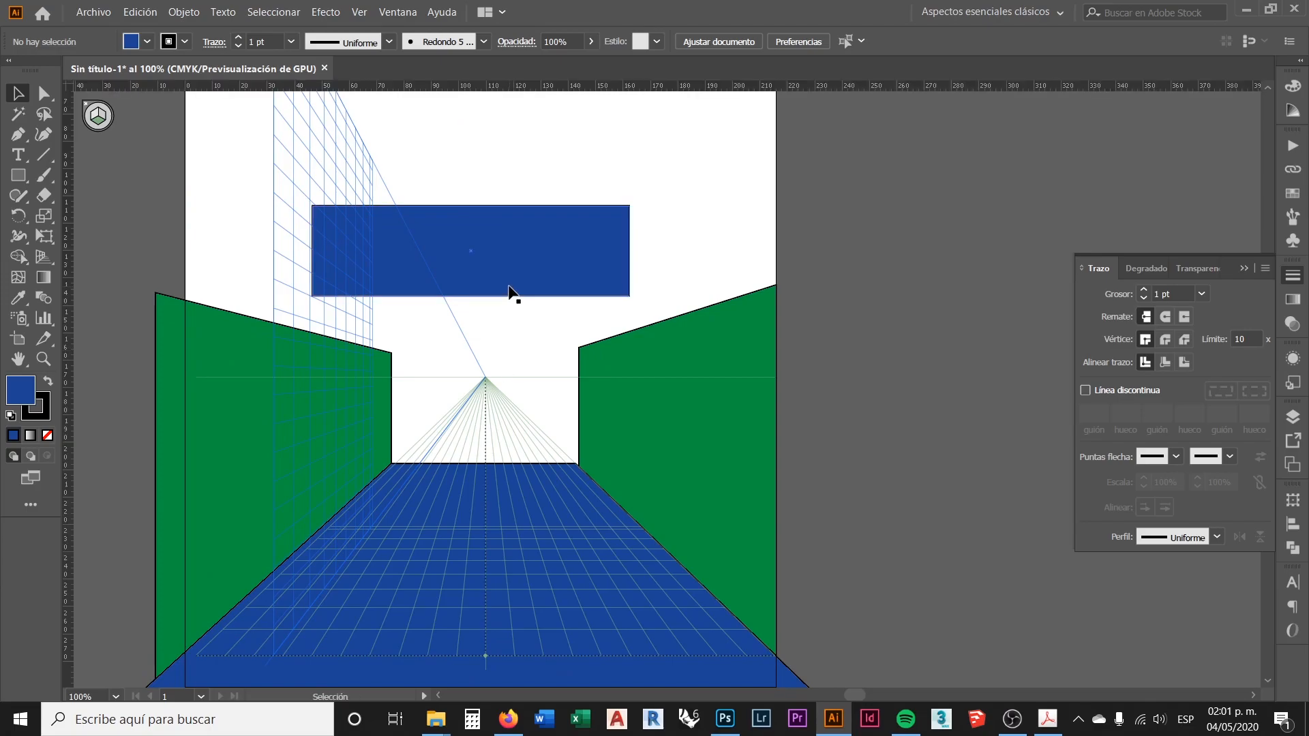
click(359, 12)
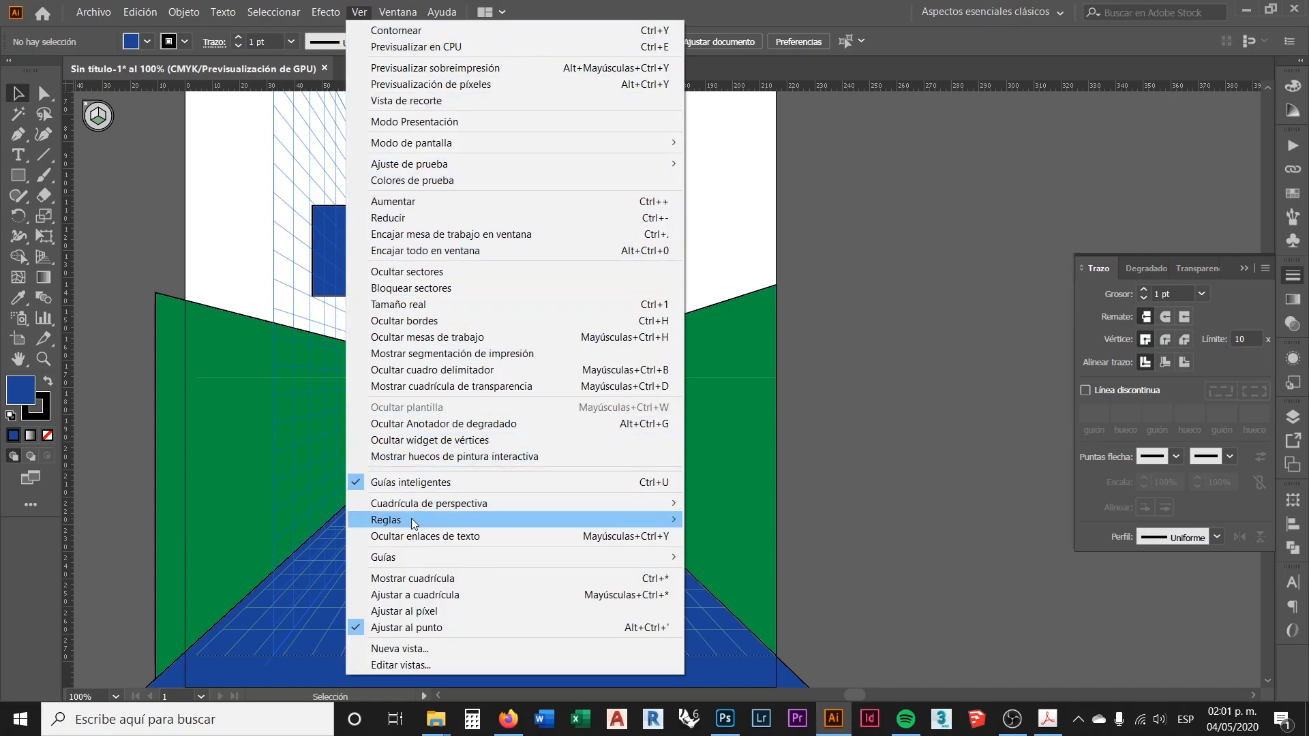
mouse_move(418, 524)
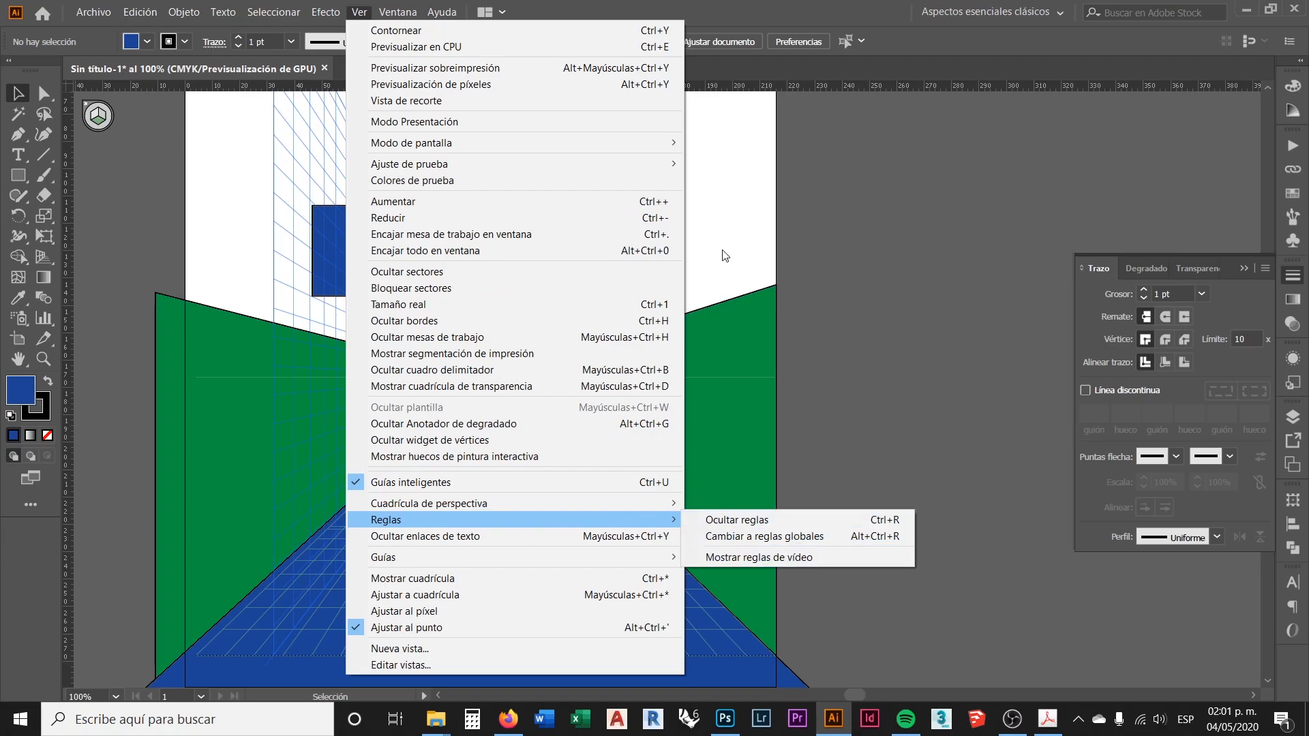
click(559, 320)
scroll(559, 319, down, 2)
scroll(547, 199, up, 1)
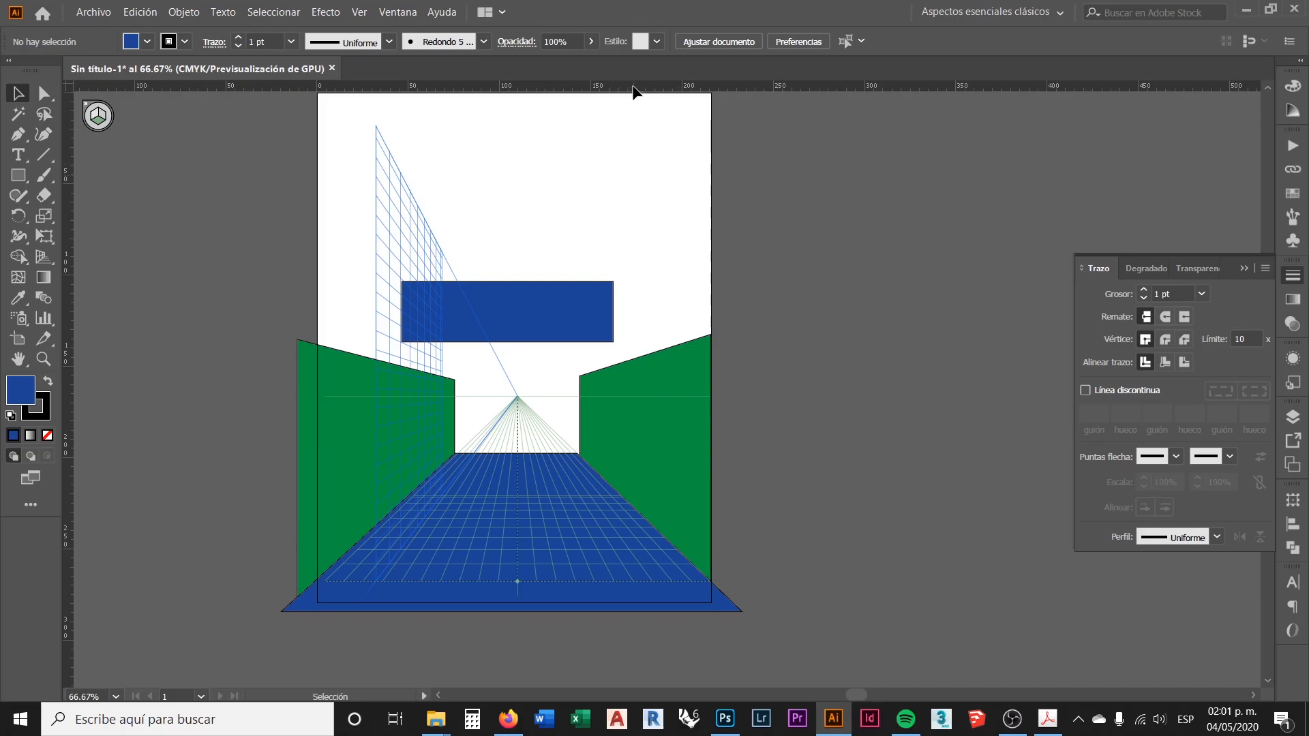
Add a horizontal guide and align it with the left wall's upper inner corner, at Y 157.318 mm
drag(633, 91, 542, 371)
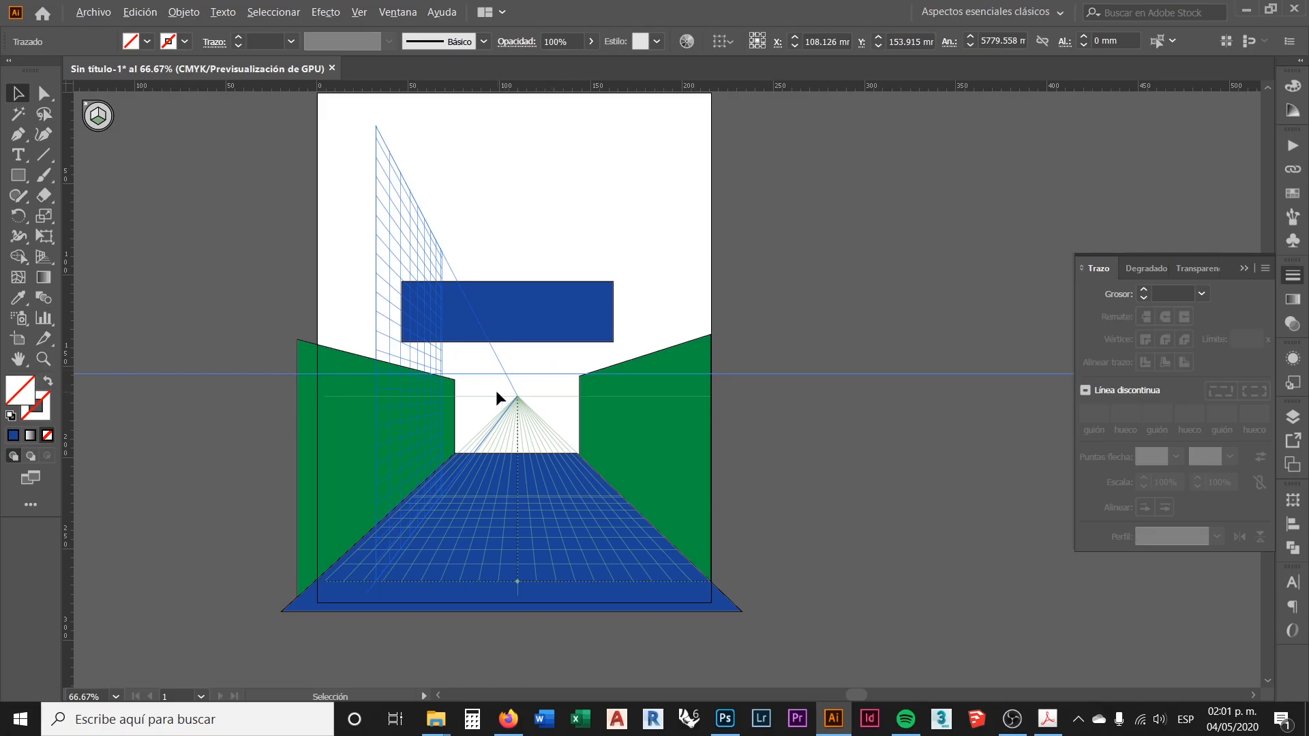
scroll(496, 390, up, 2)
scroll(566, 406, down, 1)
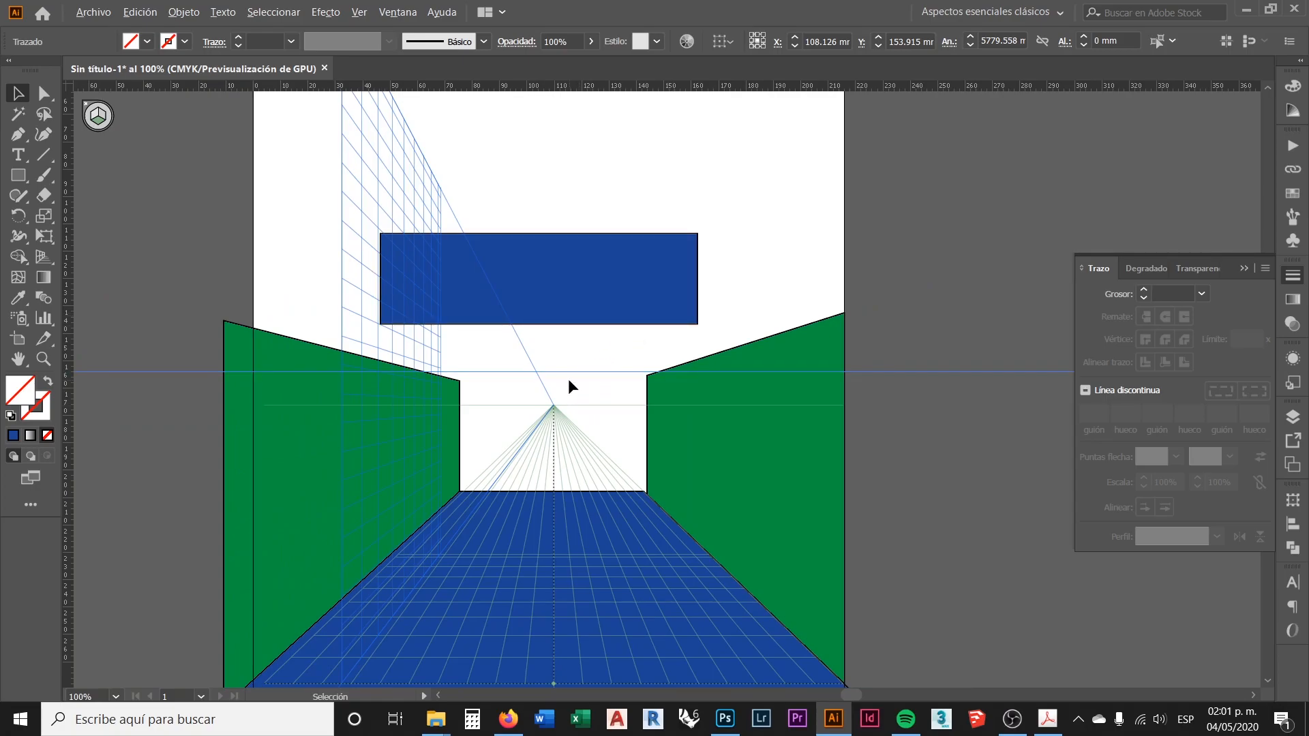
scroll(570, 380, up, 1)
drag(581, 376, 587, 380)
scroll(419, 394, up, 3)
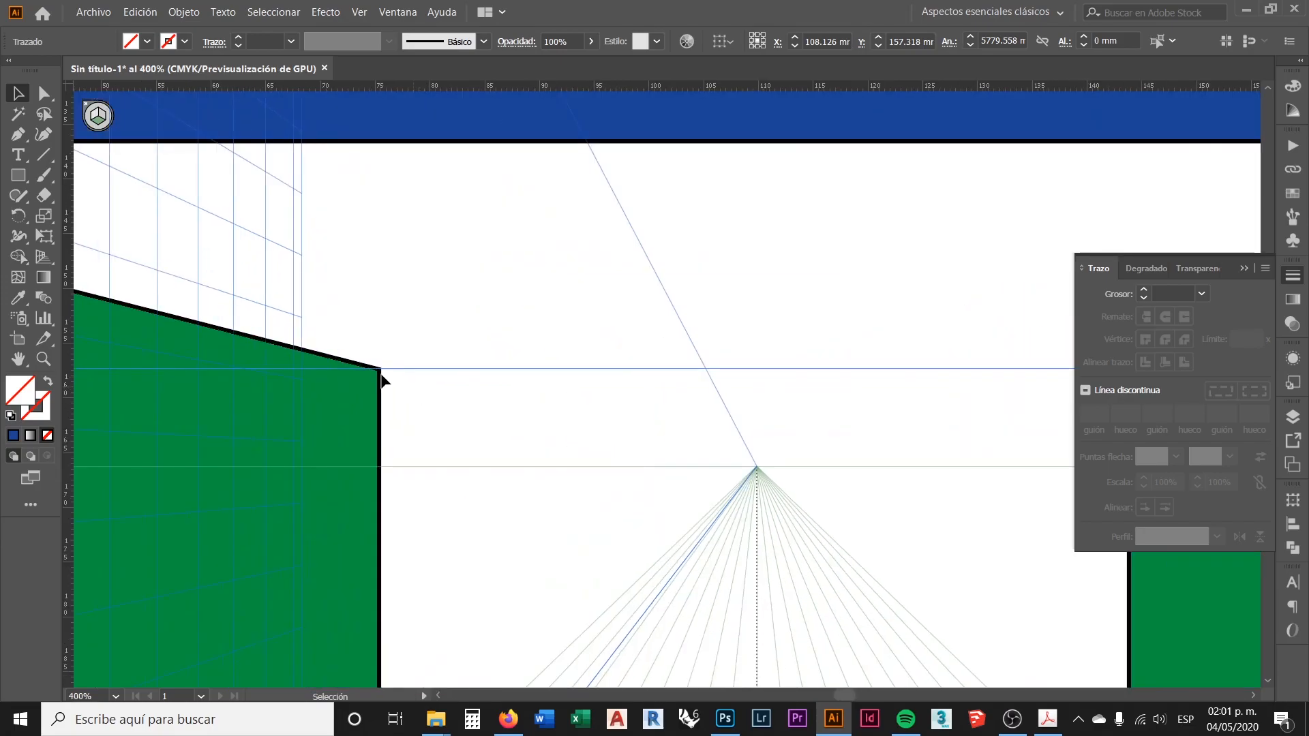
scroll(402, 366, down, 4)
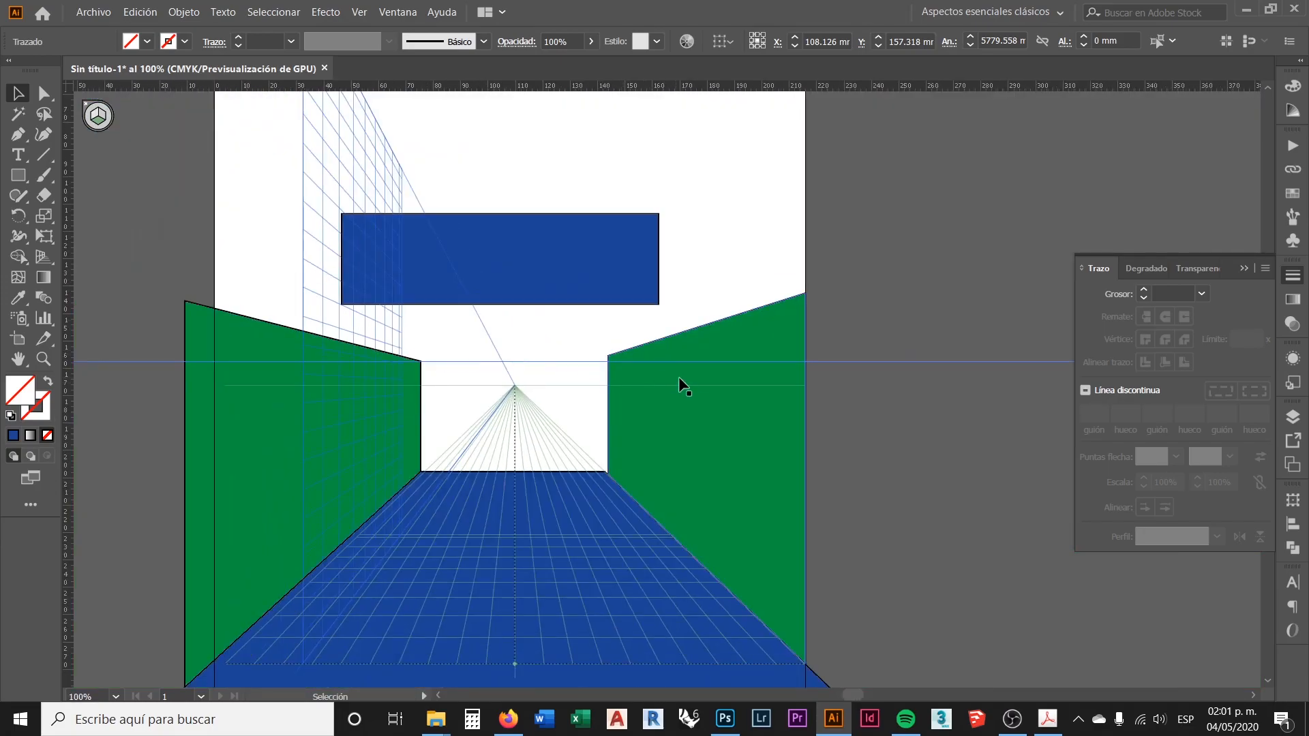
Lower the right wall's upper inner corner onto the horizontal guide with the Perspective Selection tool
scroll(736, 380, up, 1)
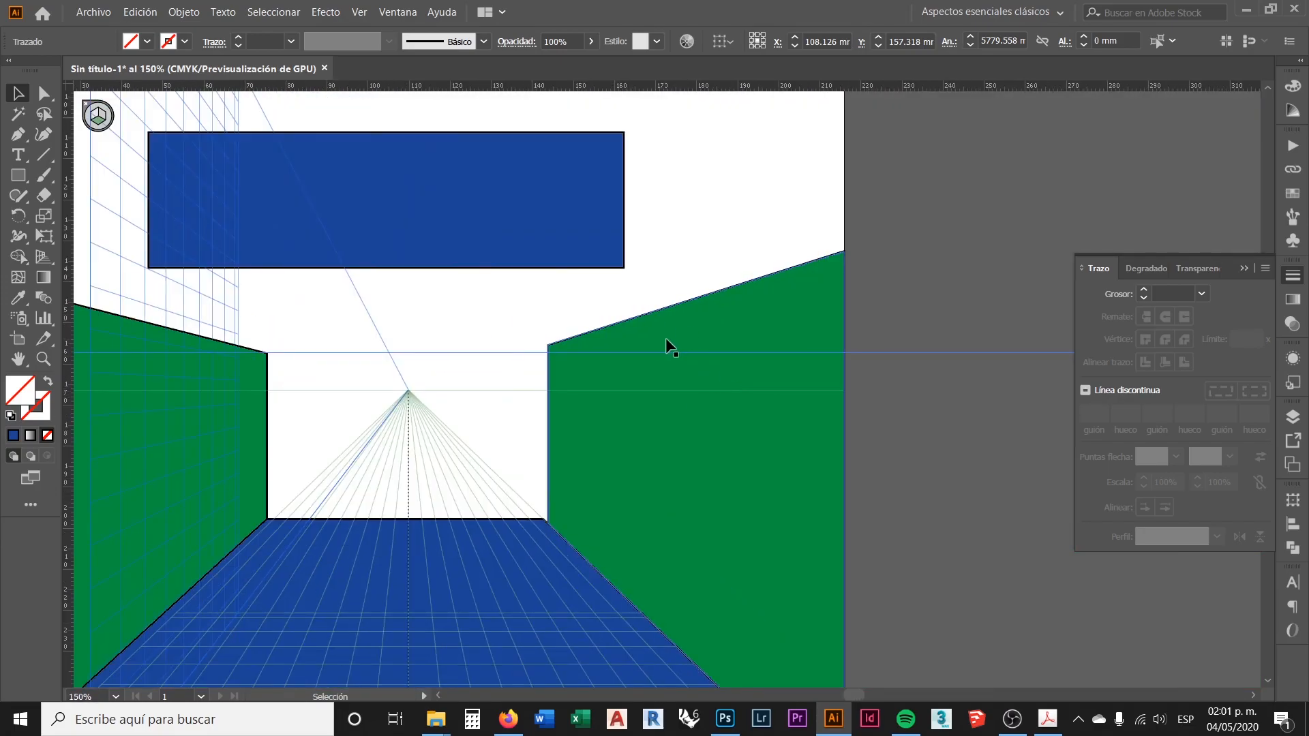
scroll(687, 327, up, 1)
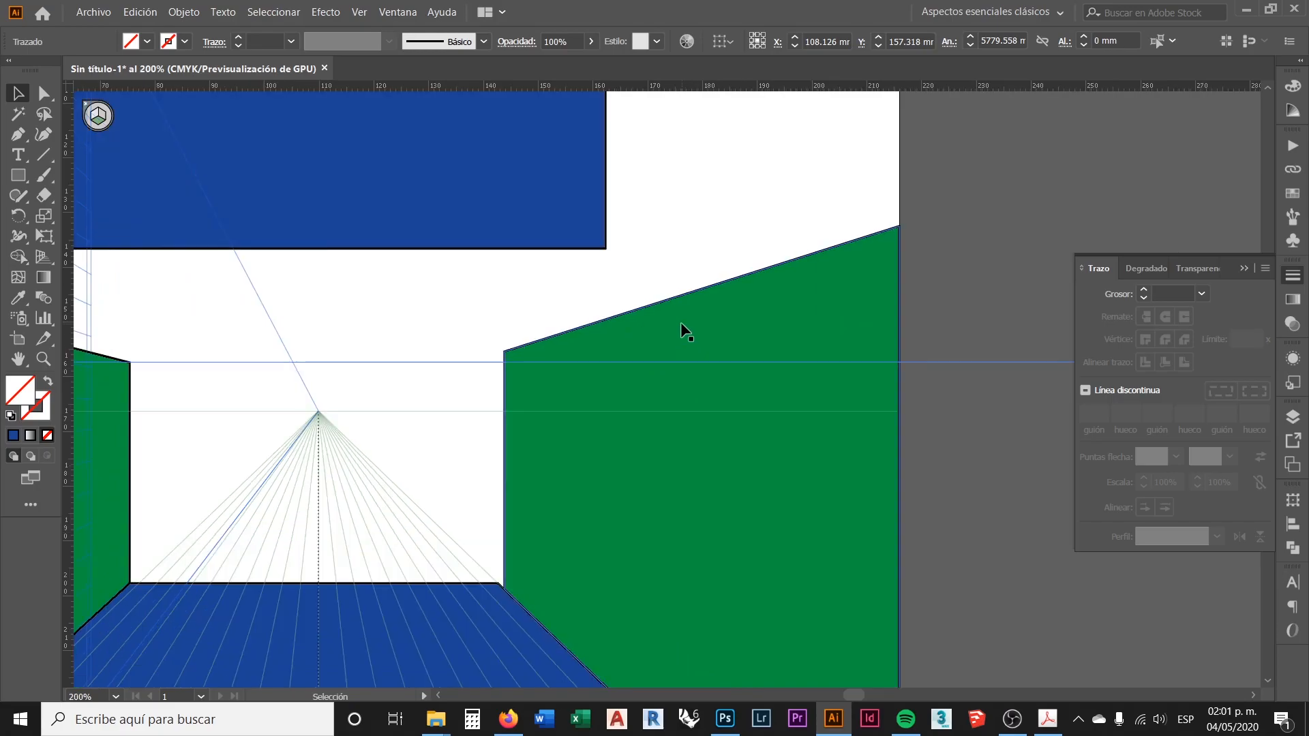
click(43, 259)
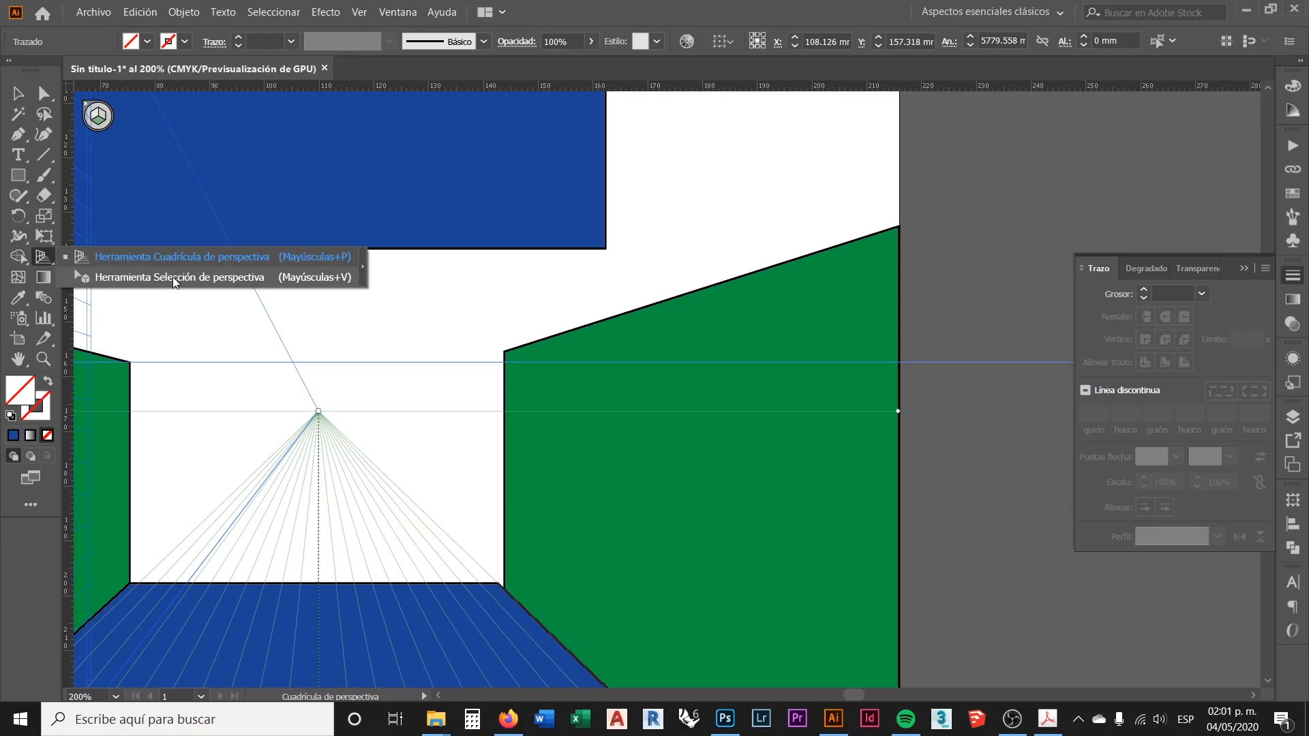
click(198, 277)
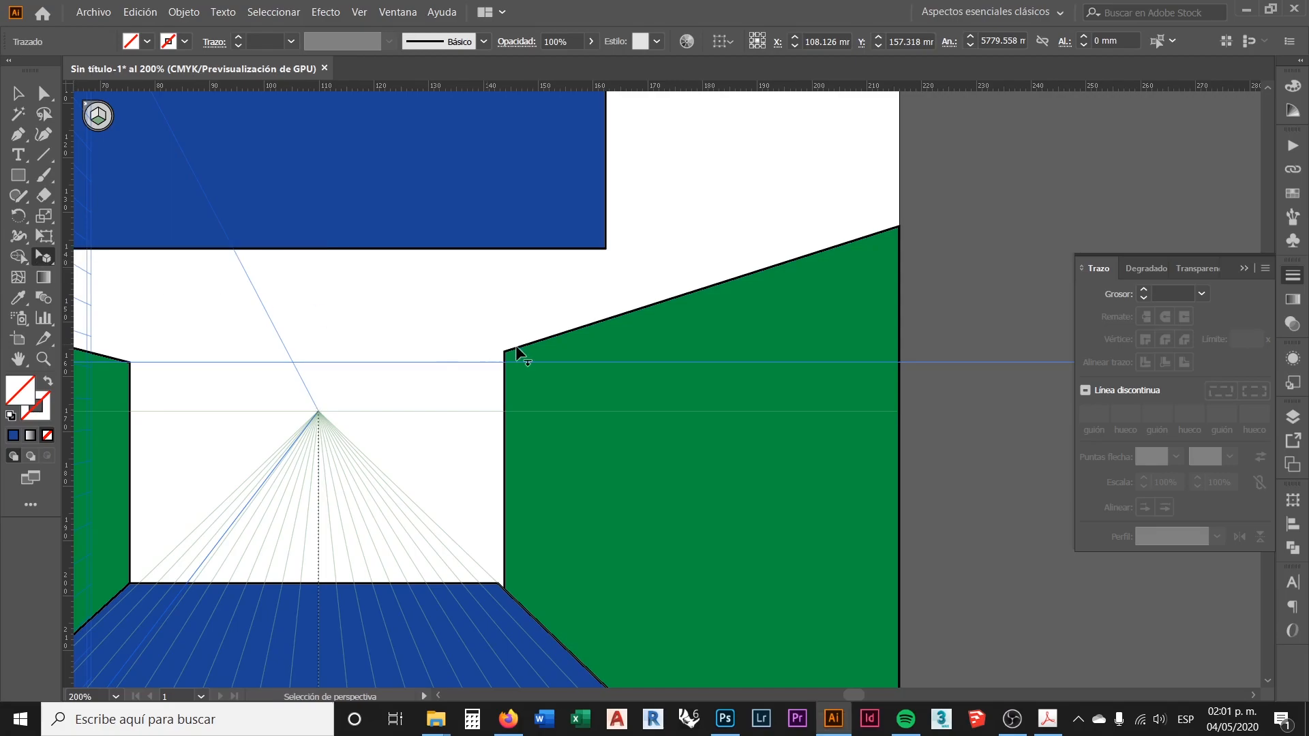
click(597, 345)
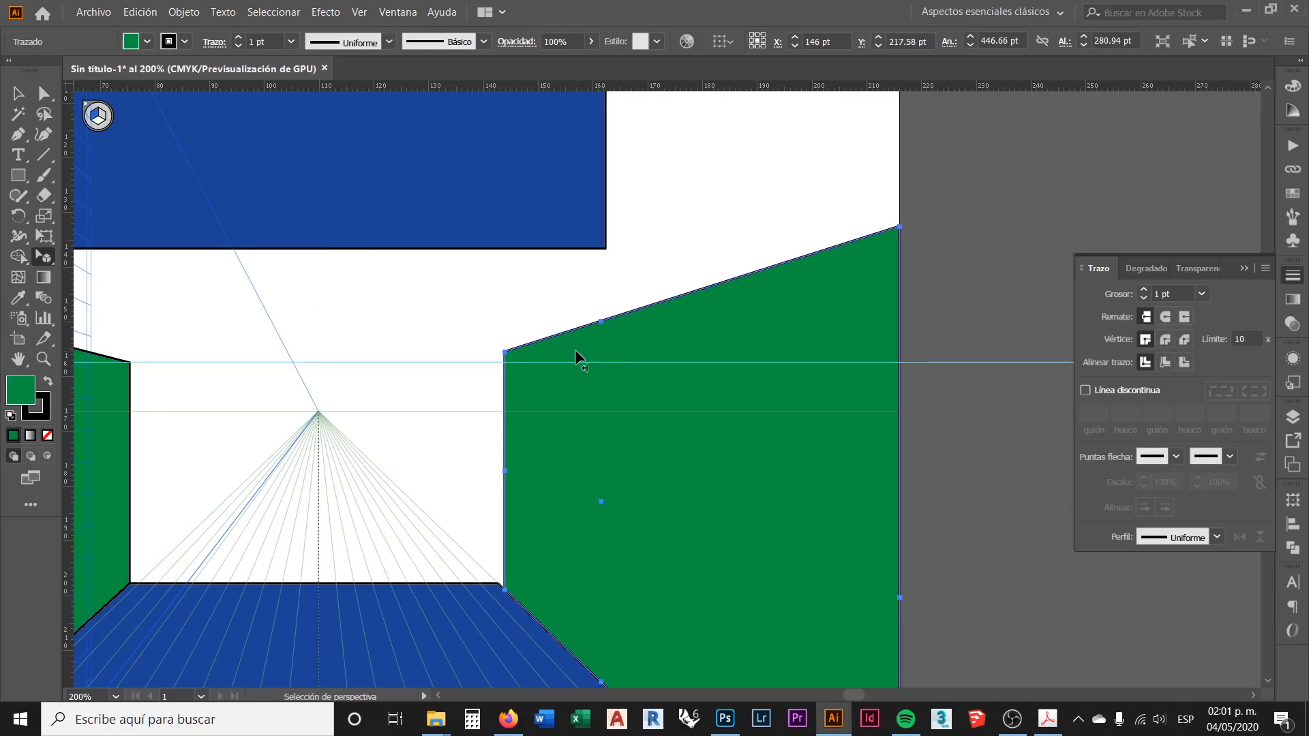
scroll(578, 349, up, 4)
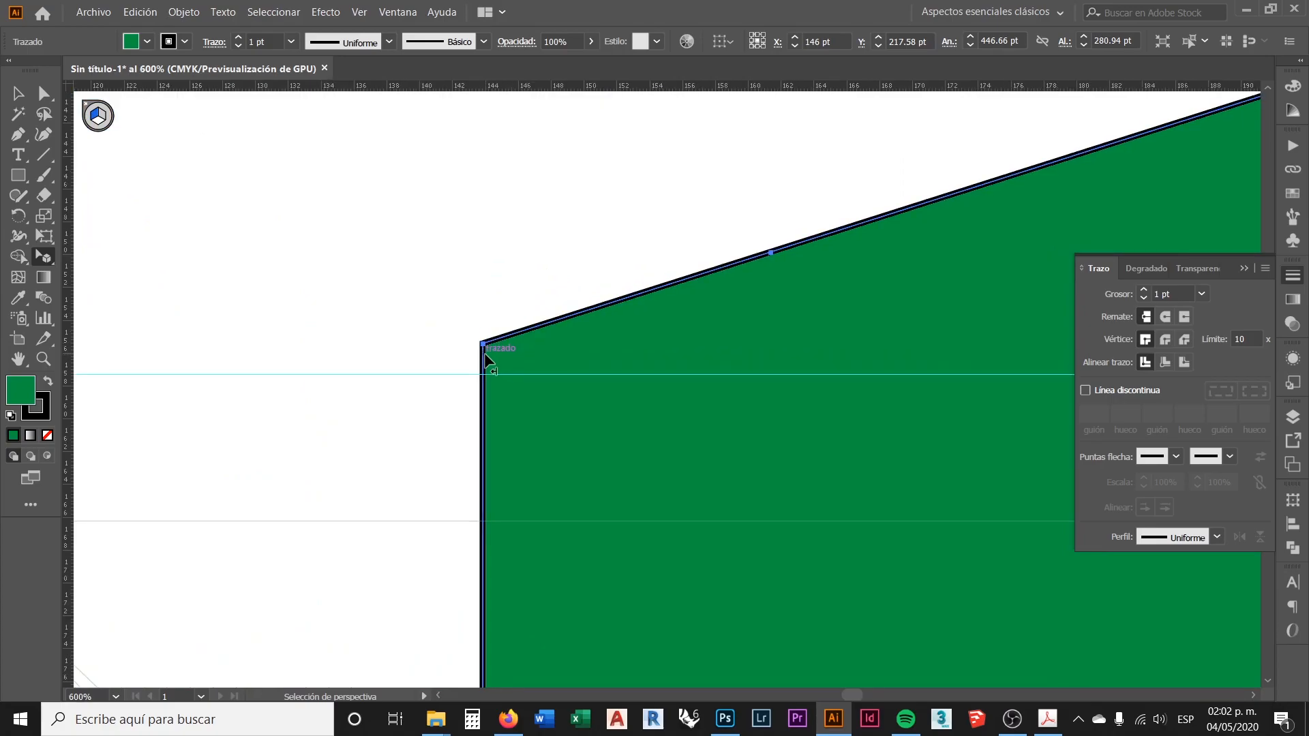
drag(483, 343, 483, 374)
scroll(613, 345, down, 7)
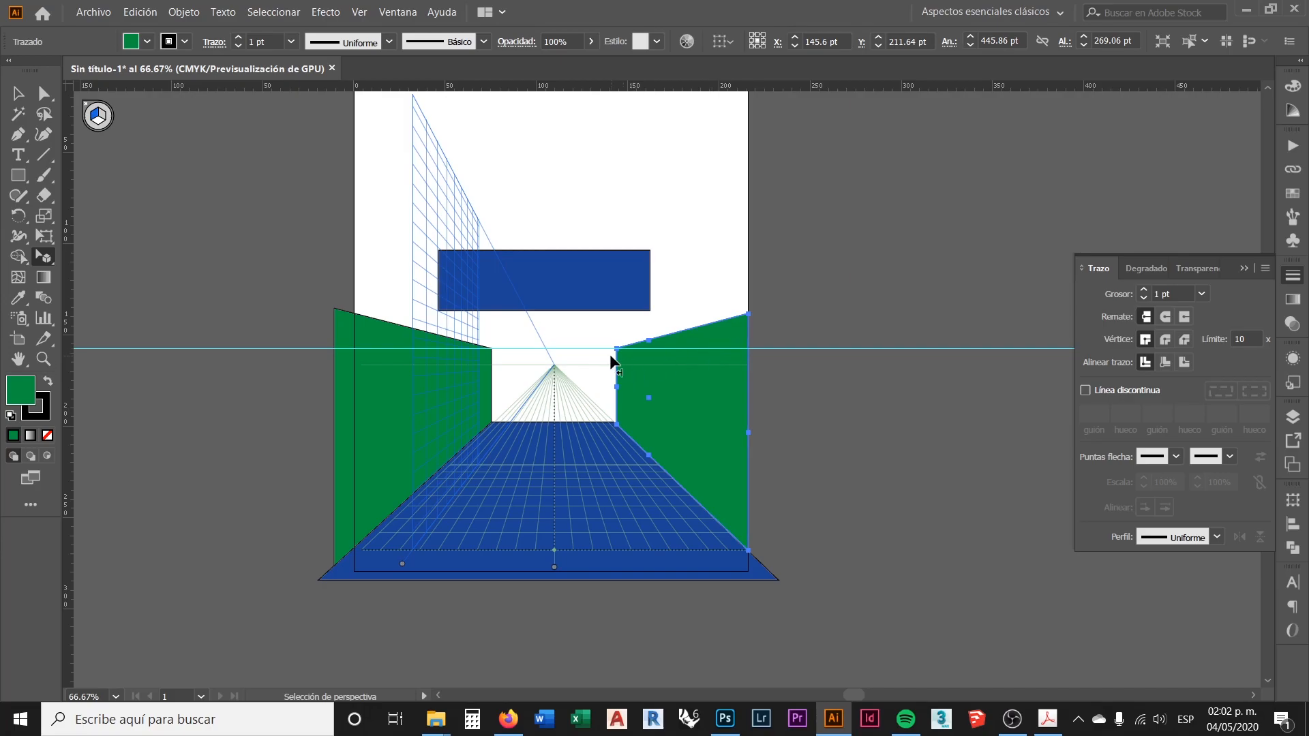
Add a second horizontal guide along the floor's back edge, at Y 197.742 mm
scroll(571, 372, up, 1)
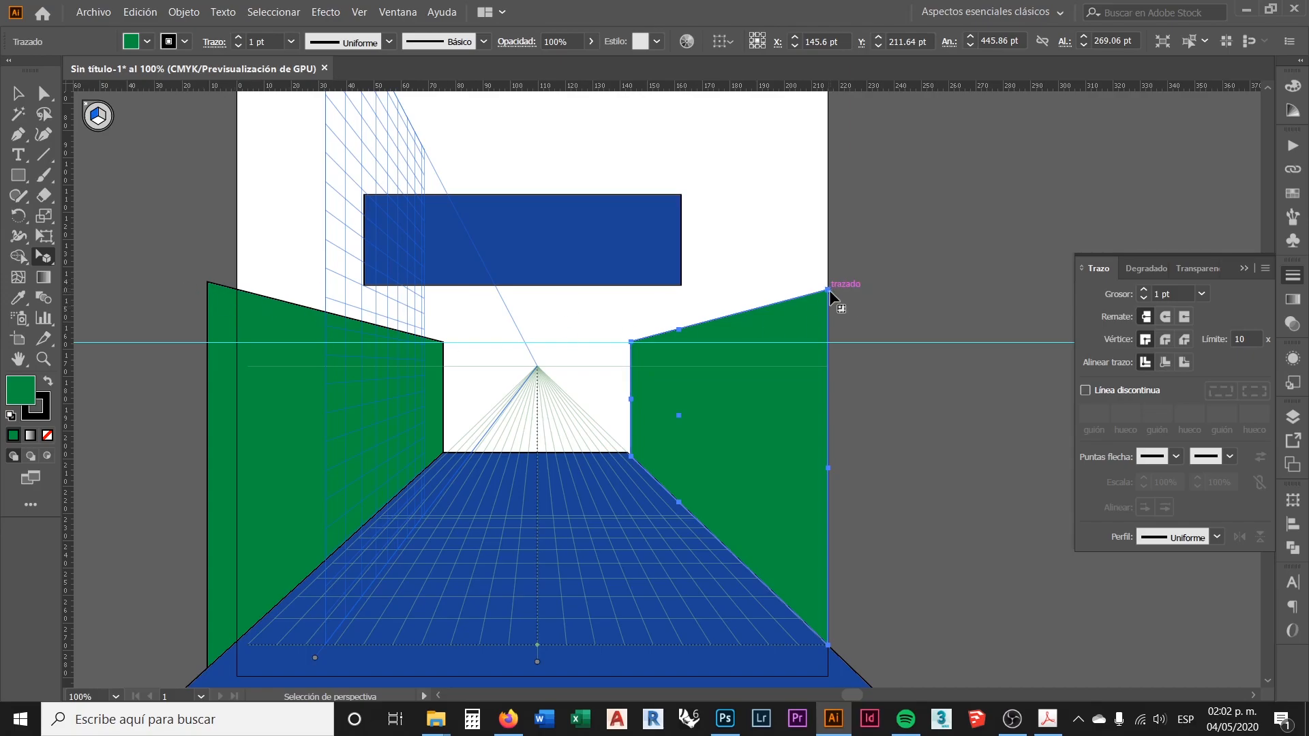
scroll(827, 289, up, 2)
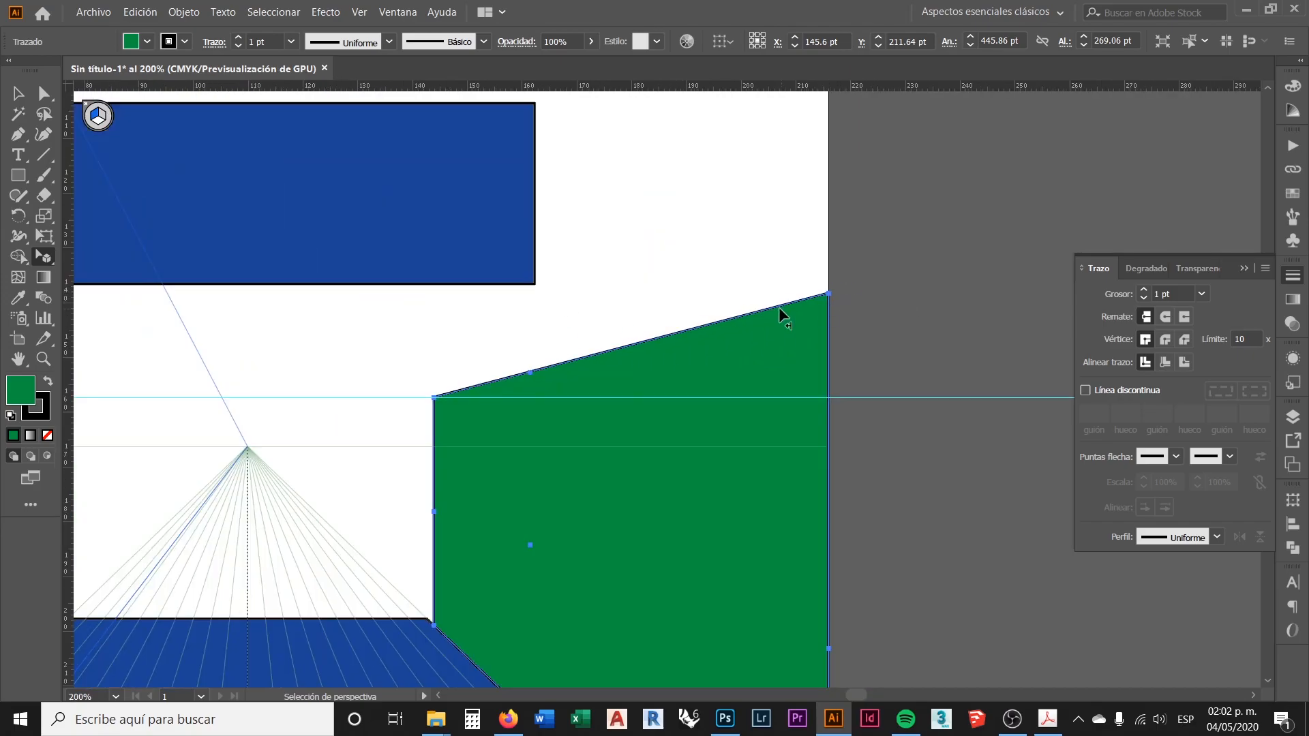
scroll(779, 307, down, 3)
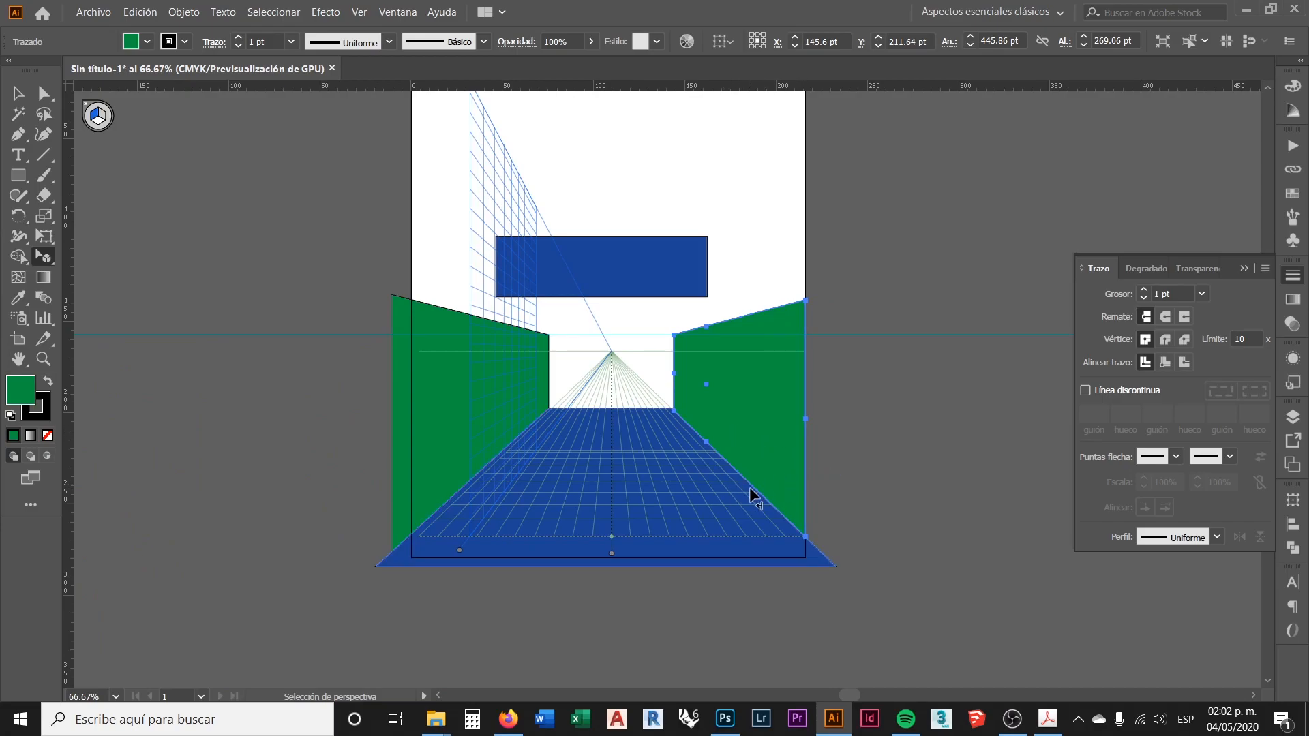
scroll(654, 417, up, 3)
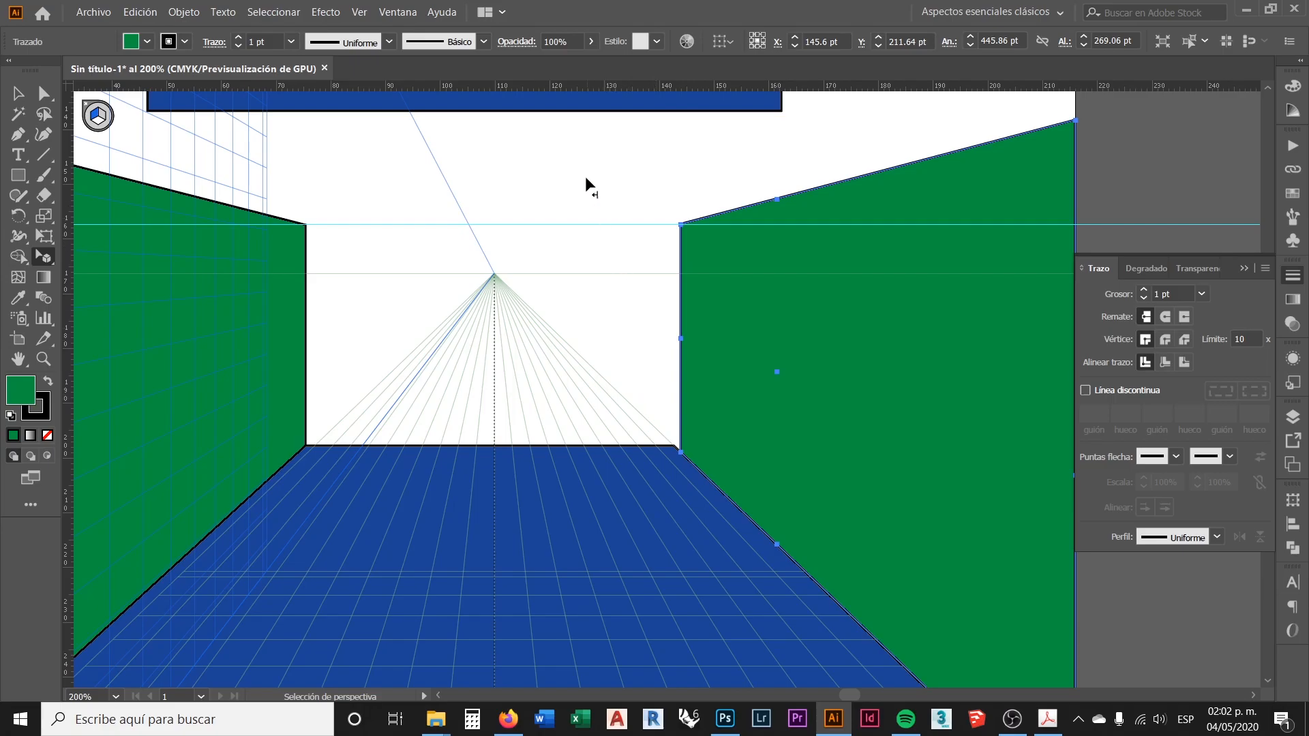
click(565, 444)
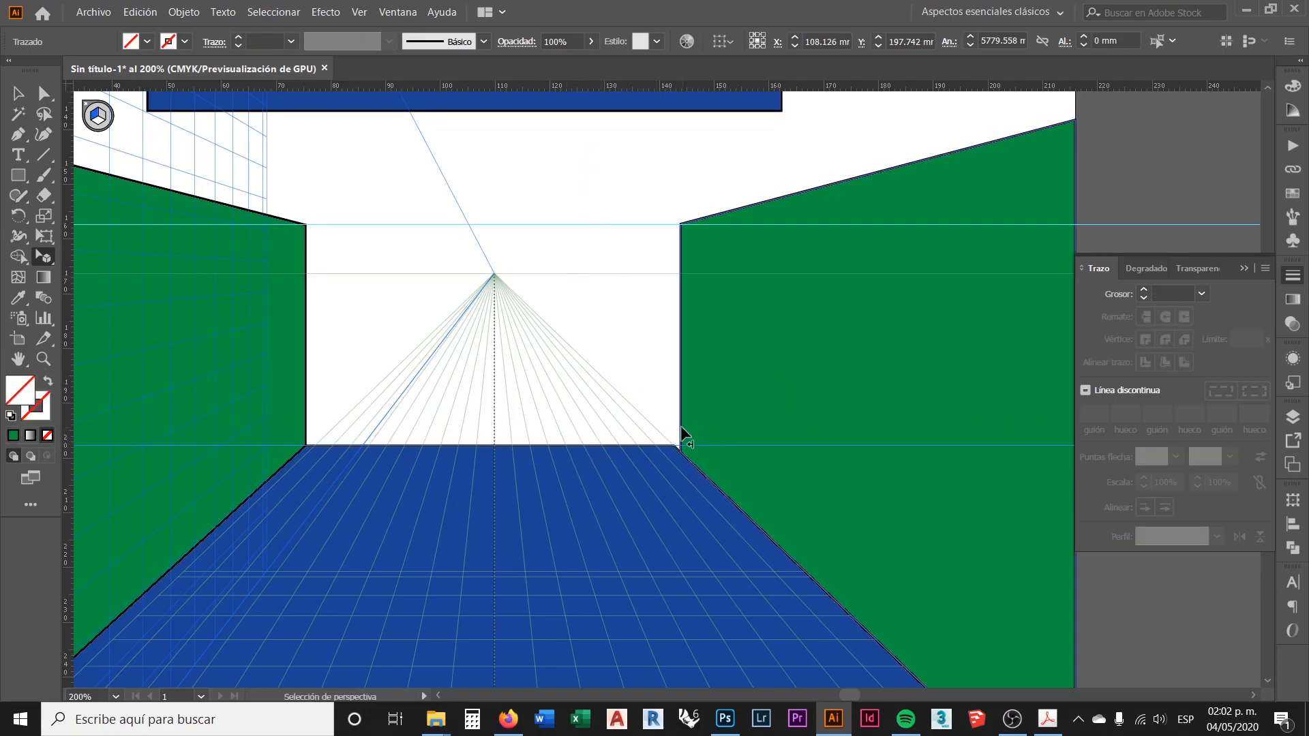
scroll(688, 430, up, 2)
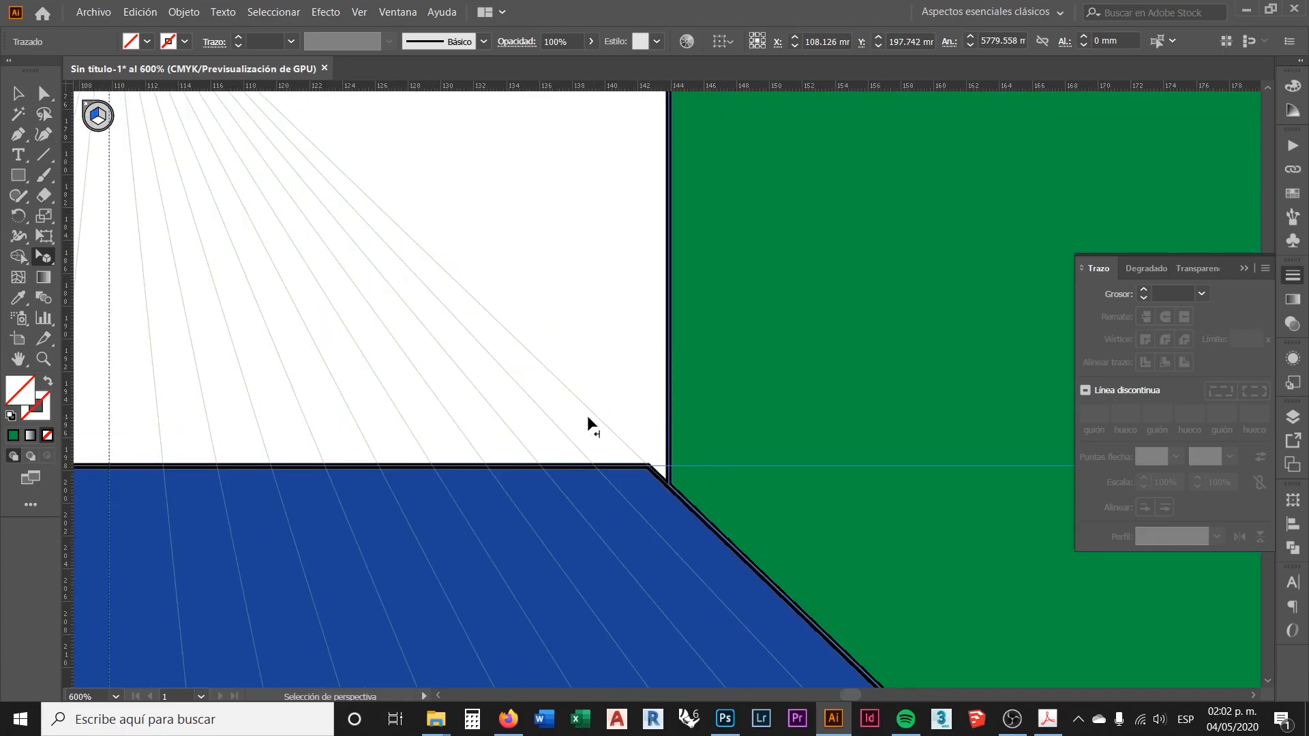
Move the right wall's lower inner corner onto the floor's back corner at the second guide
scroll(590, 423, down, 2)
scroll(628, 395, up, 2)
click(633, 415)
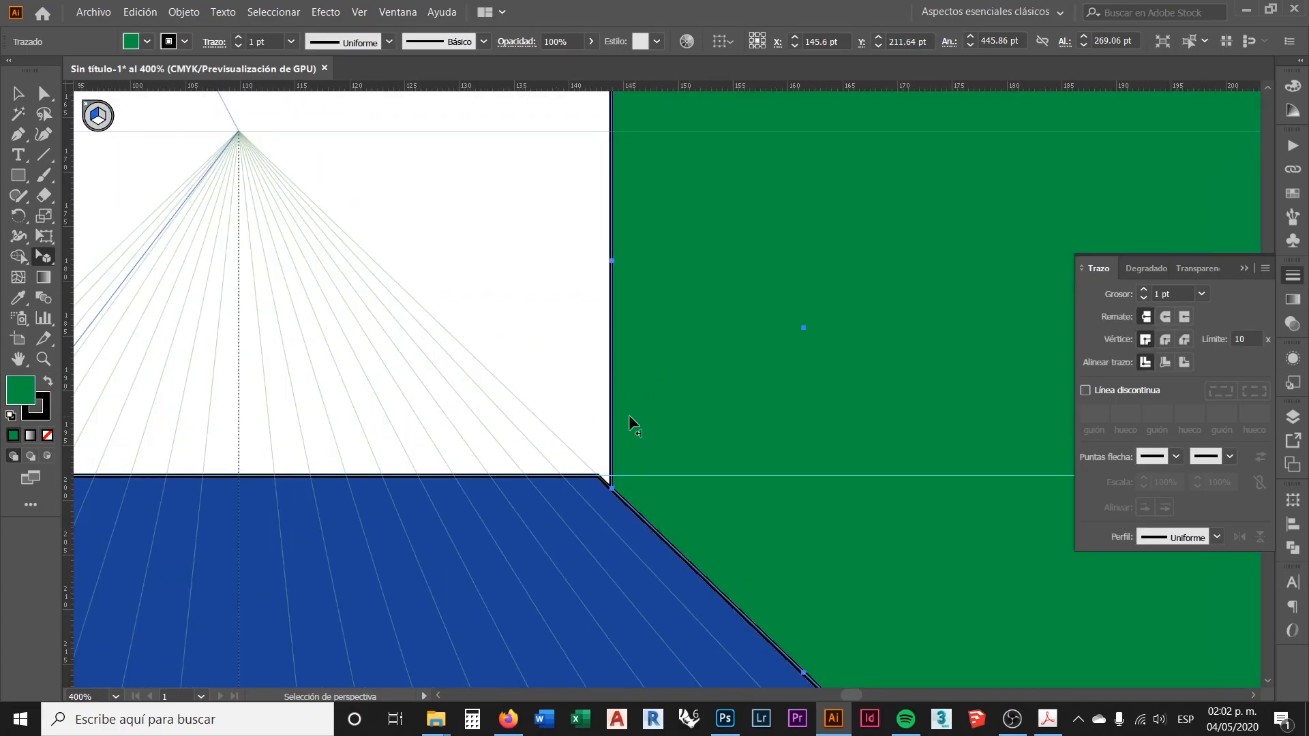
scroll(626, 443, up, 1)
drag(609, 502, 590, 484)
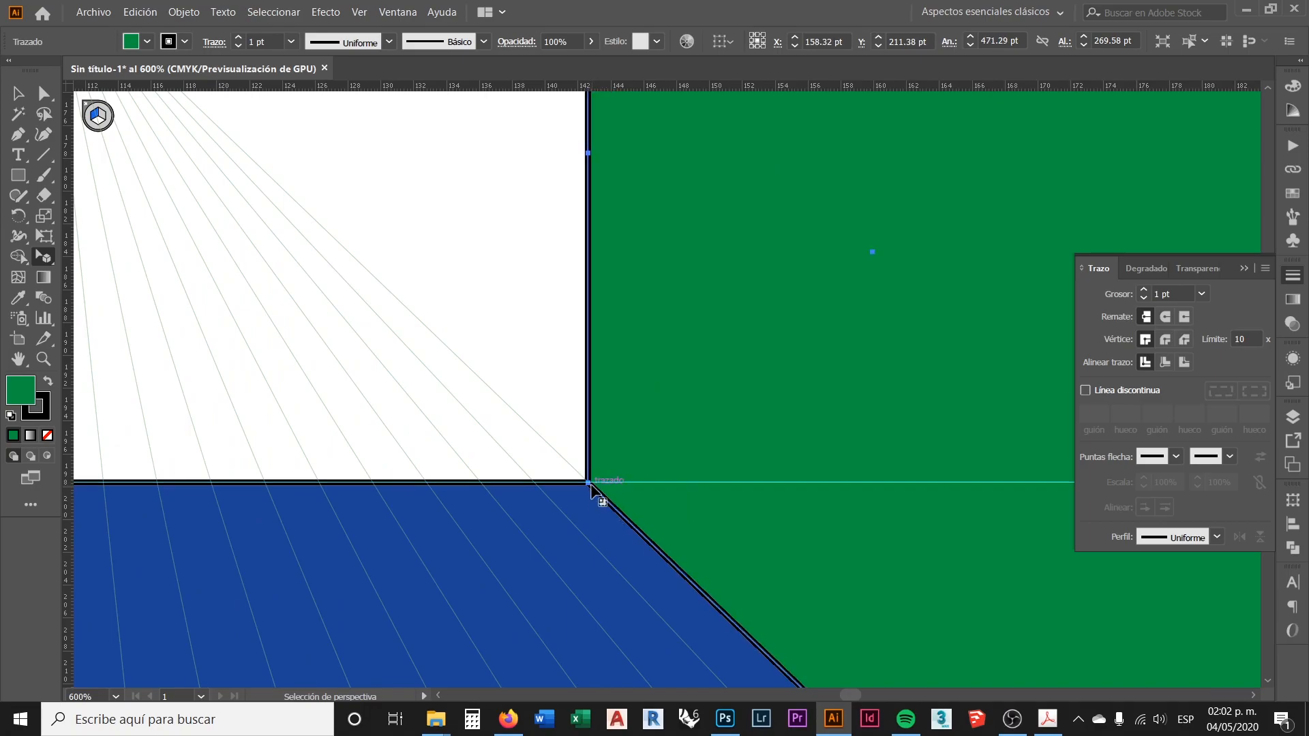
Realign the right wall's upper inner corner exactly with the upper guide and deselect the wall
scroll(591, 486, down, 3)
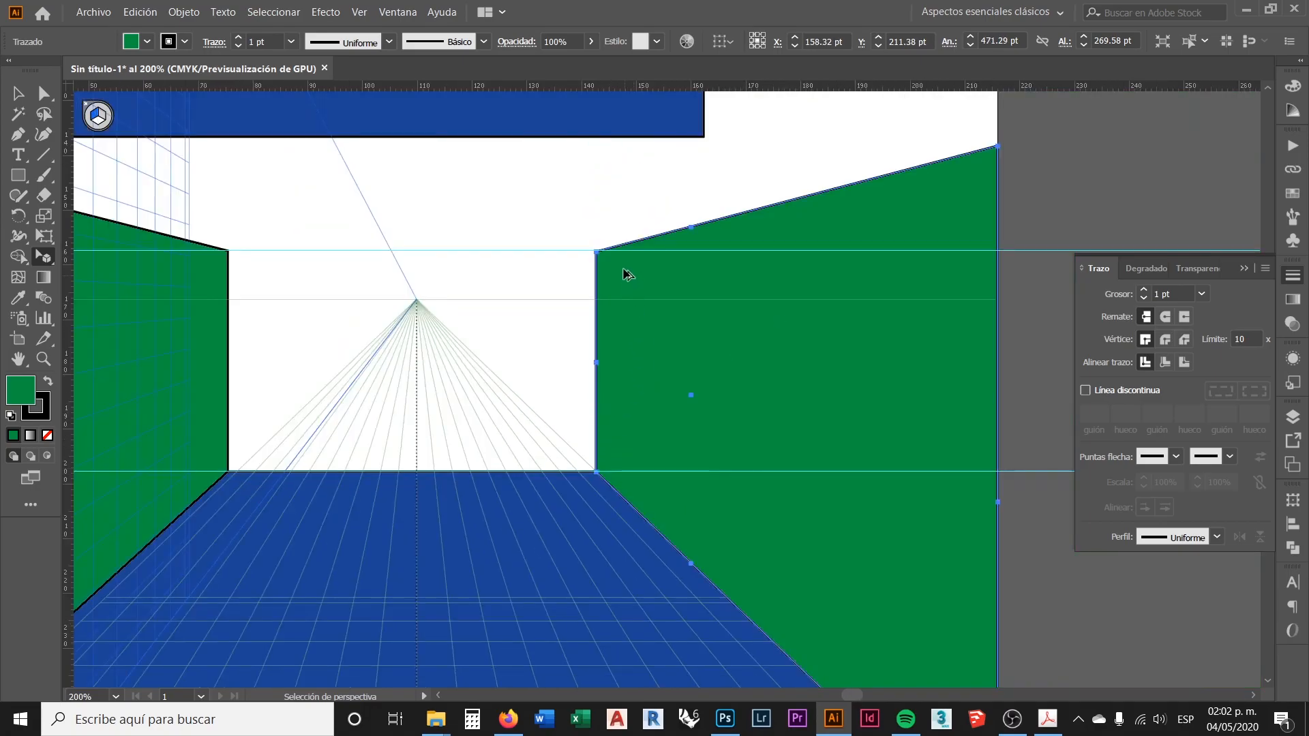
scroll(597, 249, up, 7)
drag(549, 227, 550, 214)
scroll(599, 263, down, 6)
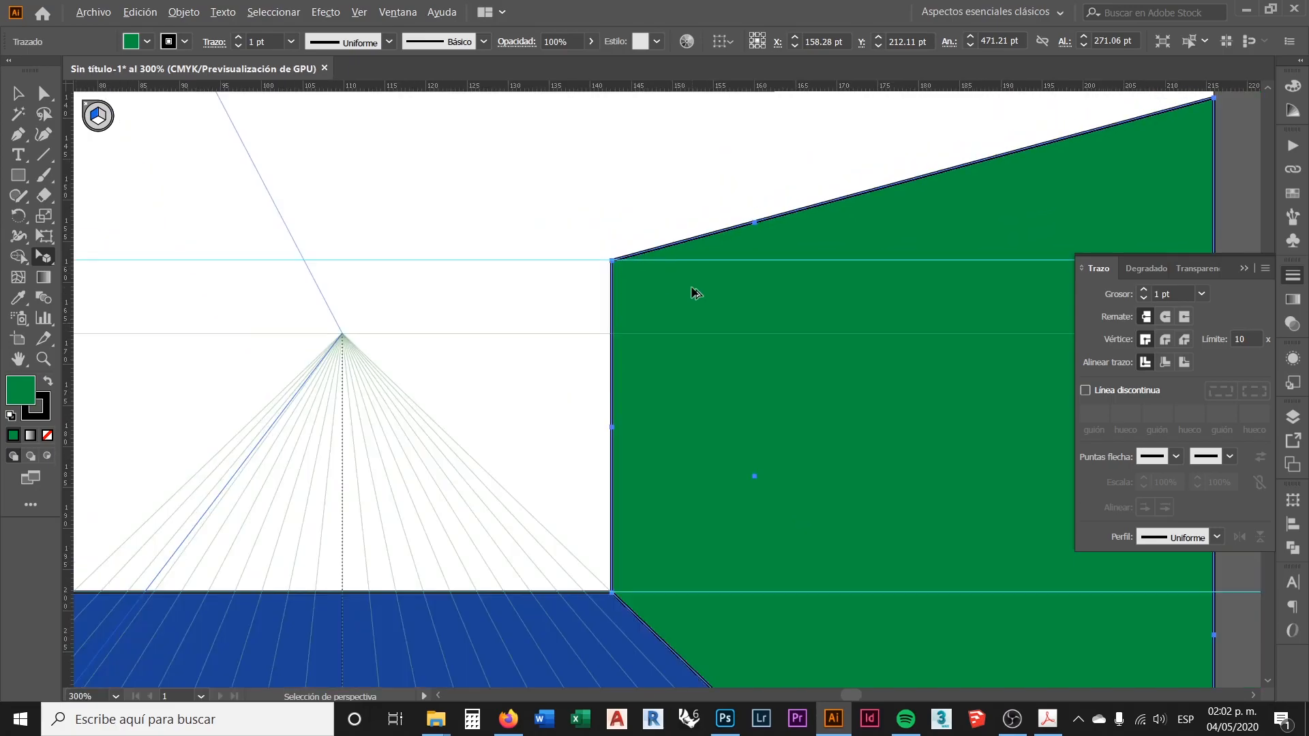
scroll(690, 293, down, 2)
click(612, 370)
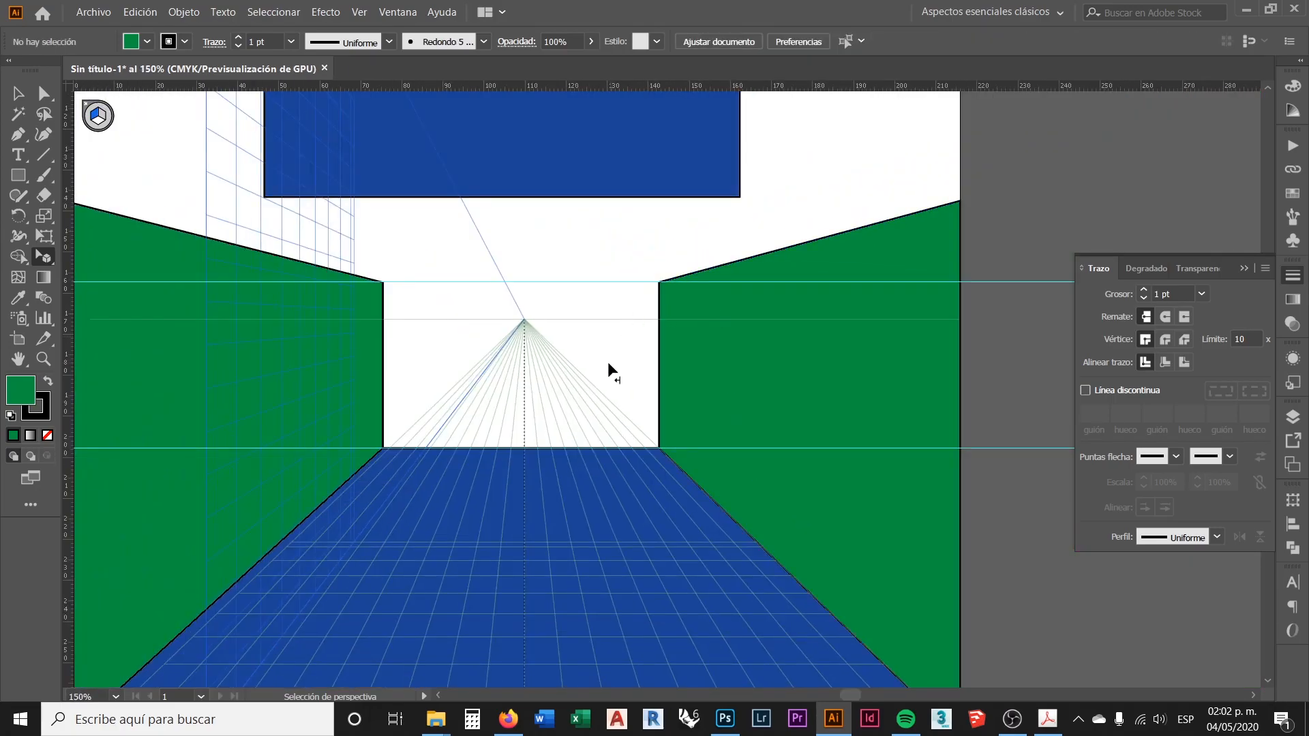
Try to move the flat blue rectangle downward with the Perspective Selection tool, and undo the move
scroll(564, 387, down, 1)
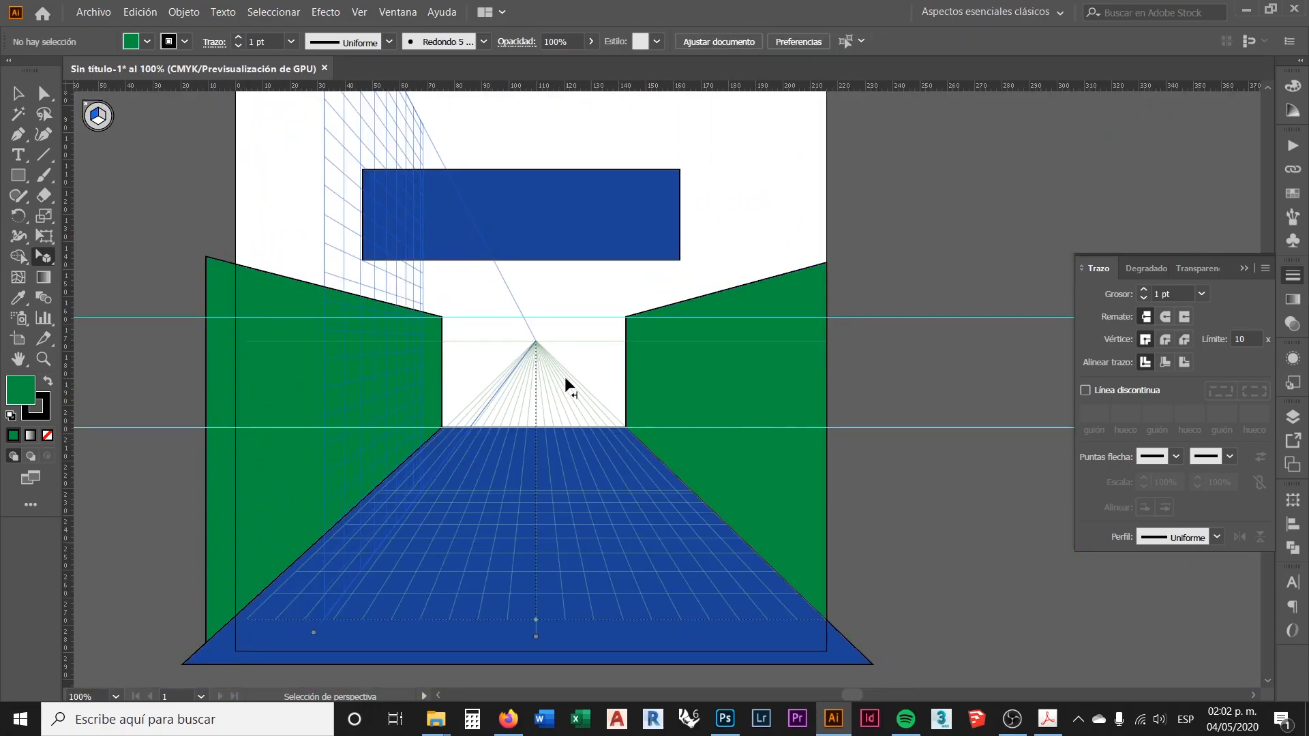
scroll(600, 374, down, 2)
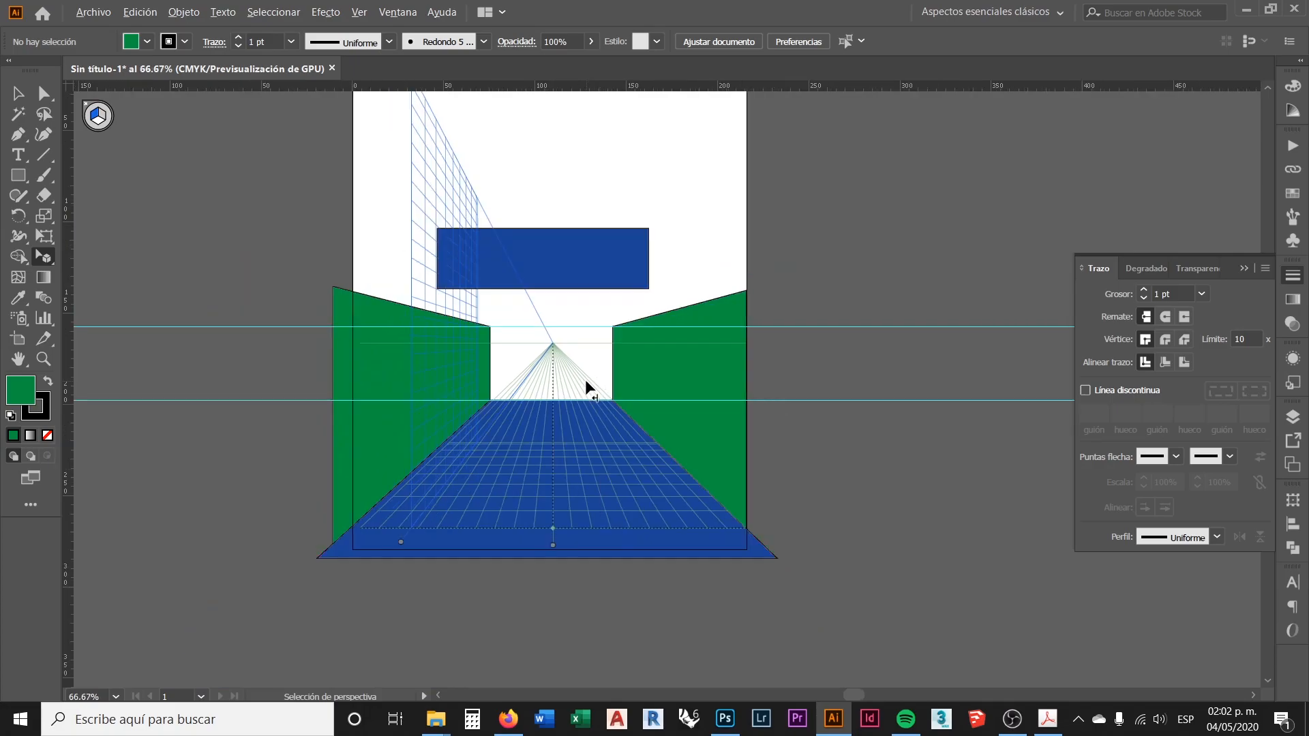
scroll(562, 409, up, 1)
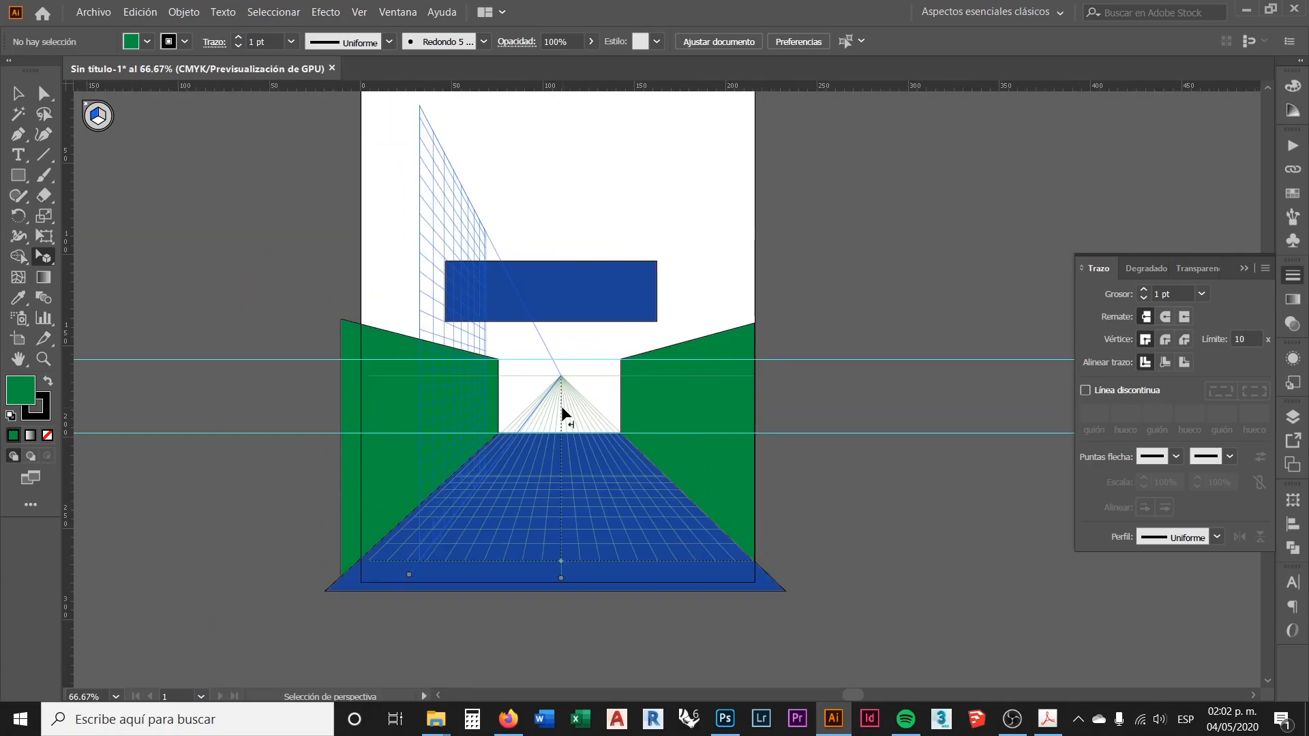
scroll(572, 409, up, 1)
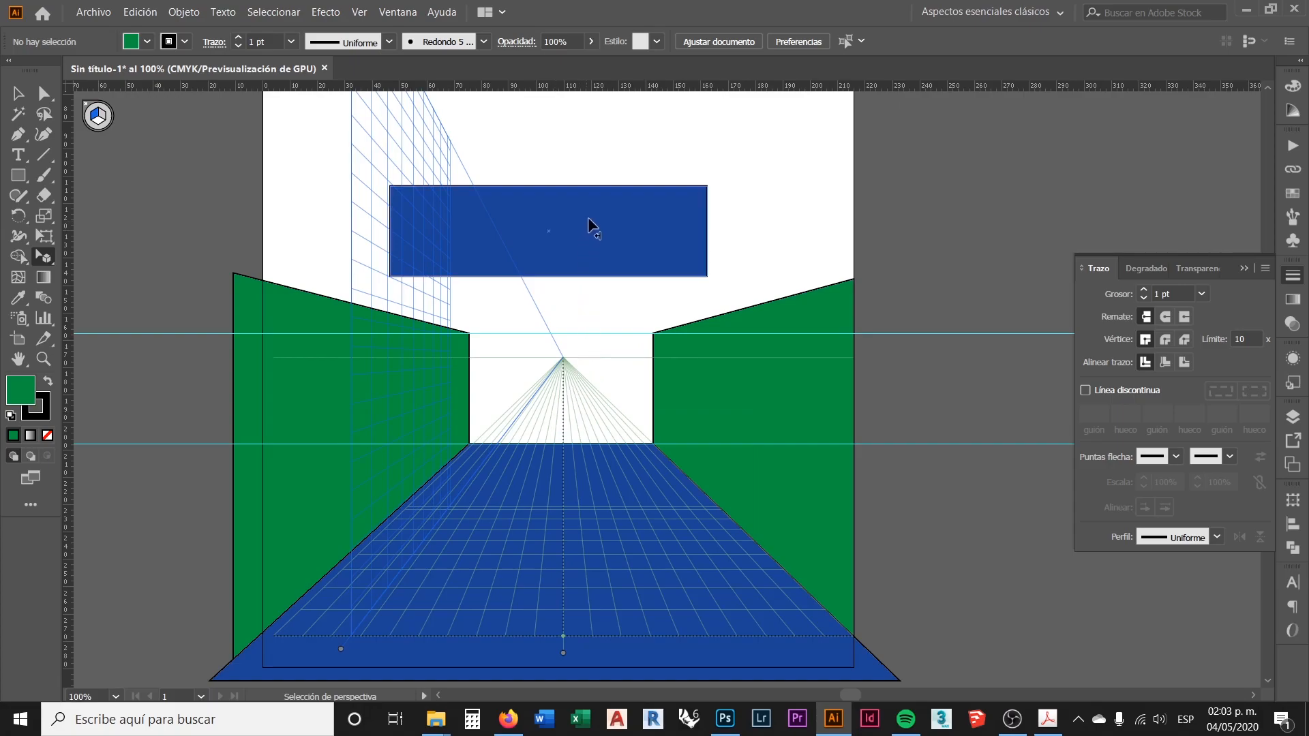
drag(593, 276, 588, 313)
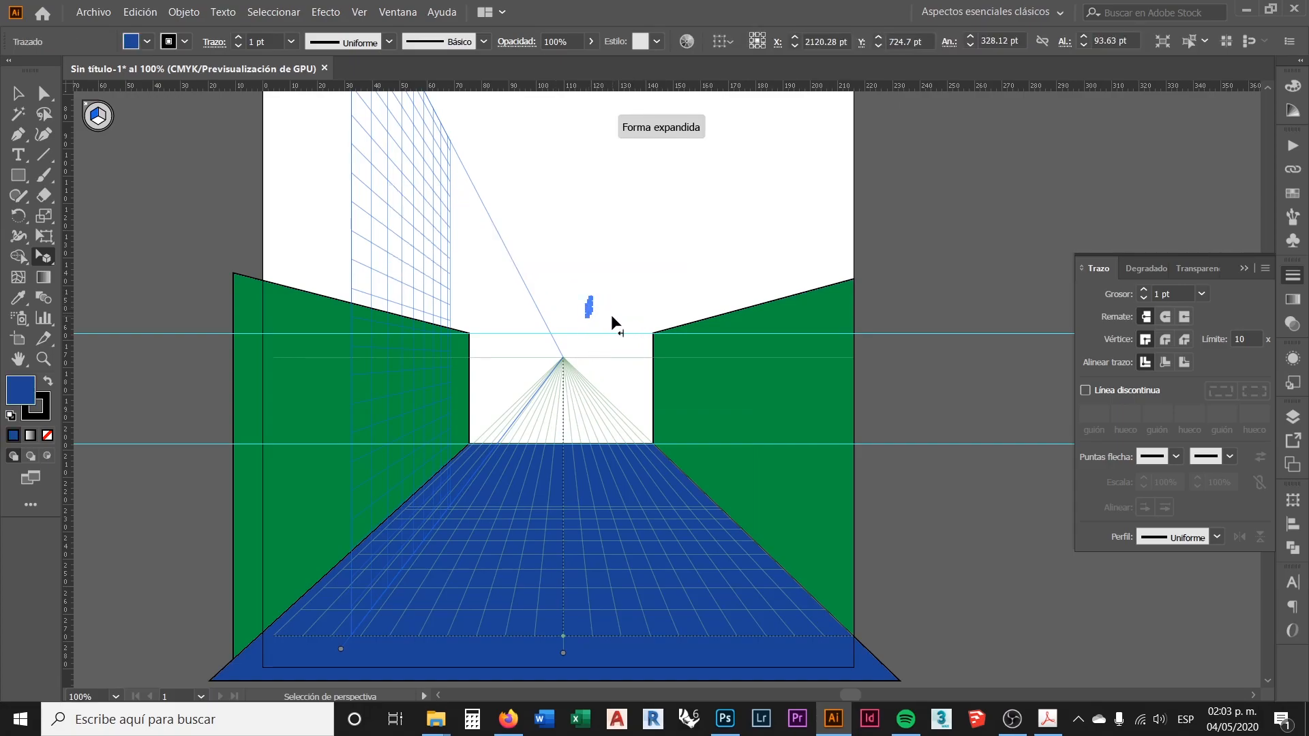
key(ctrl+z)
Move the flat blue rectangle down over the opening between the walls with the regular Selection tool
click(21, 101)
drag(598, 204, 596, 368)
scroll(558, 338, up, 2)
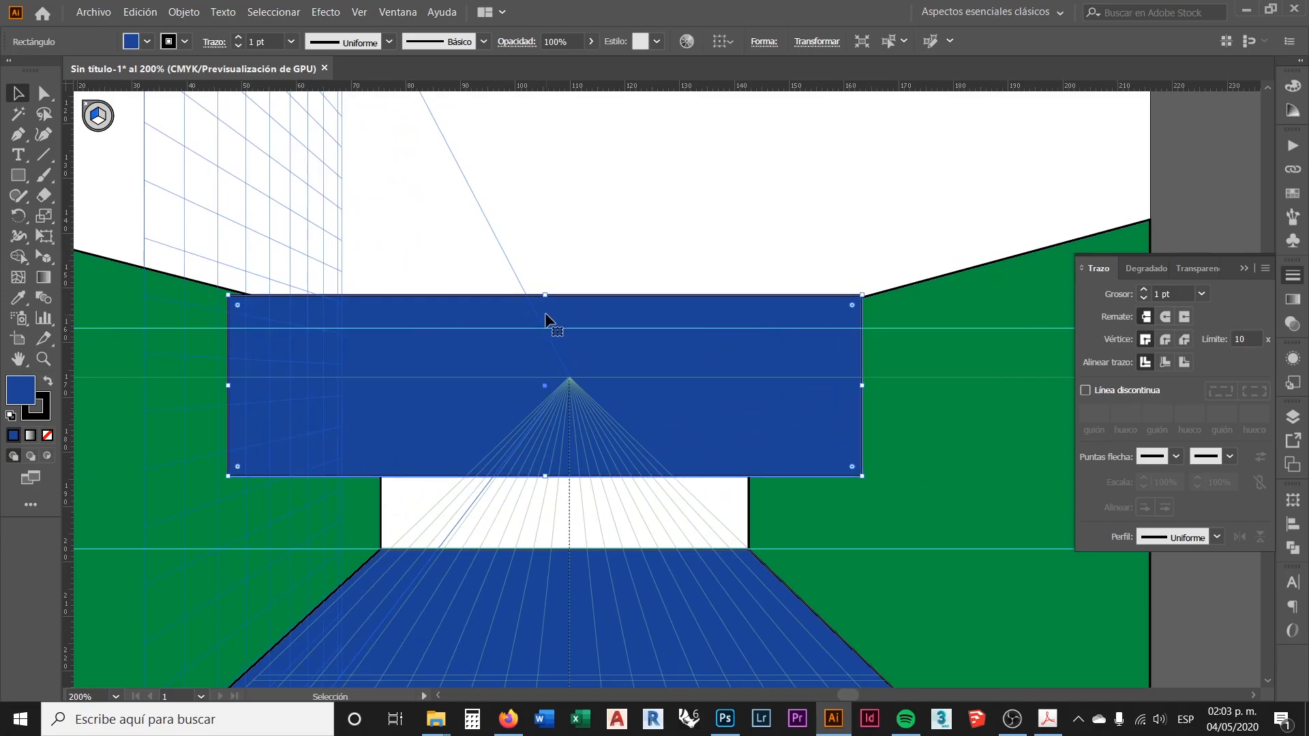
Shift the flat blue rectangle sideways and nudge it up so its upper corners meet the side walls' top edges
drag(748, 314, 763, 312)
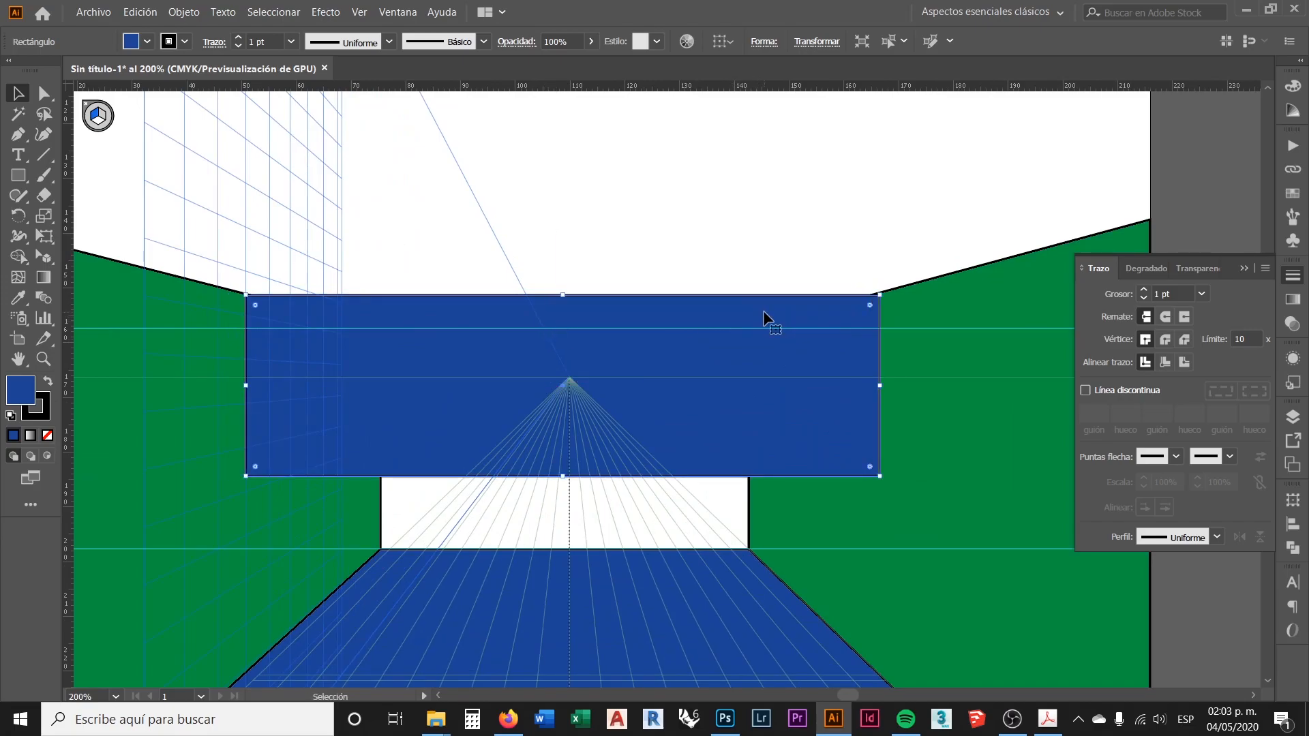
key(Up)
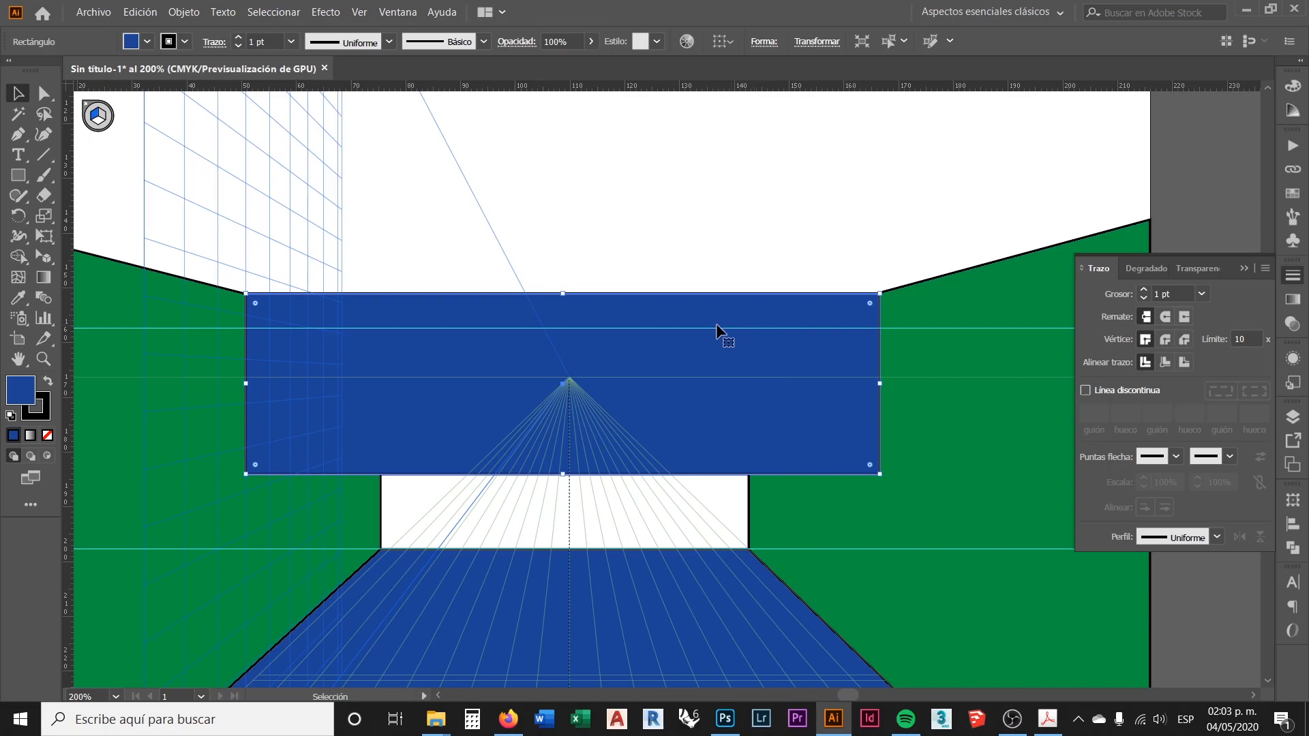
scroll(631, 353, down, 2)
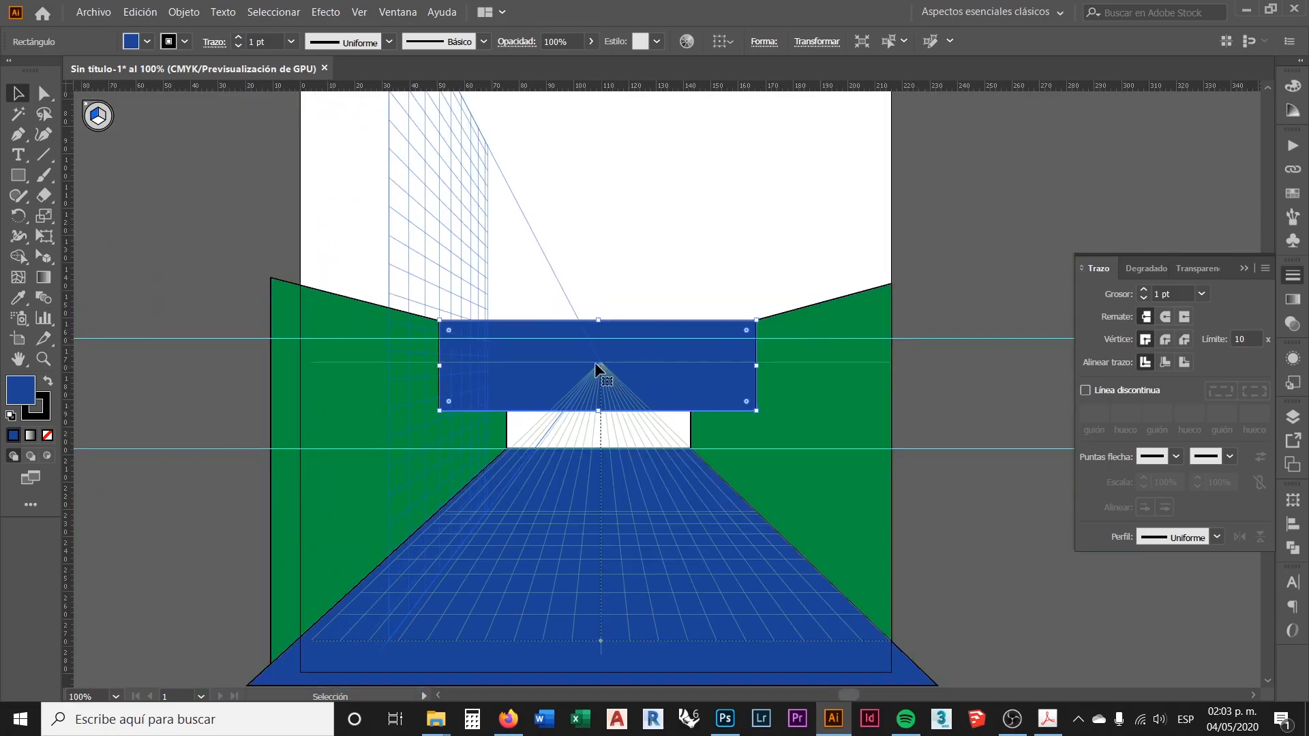
scroll(599, 366, up, 1)
scroll(634, 334, up, 2)
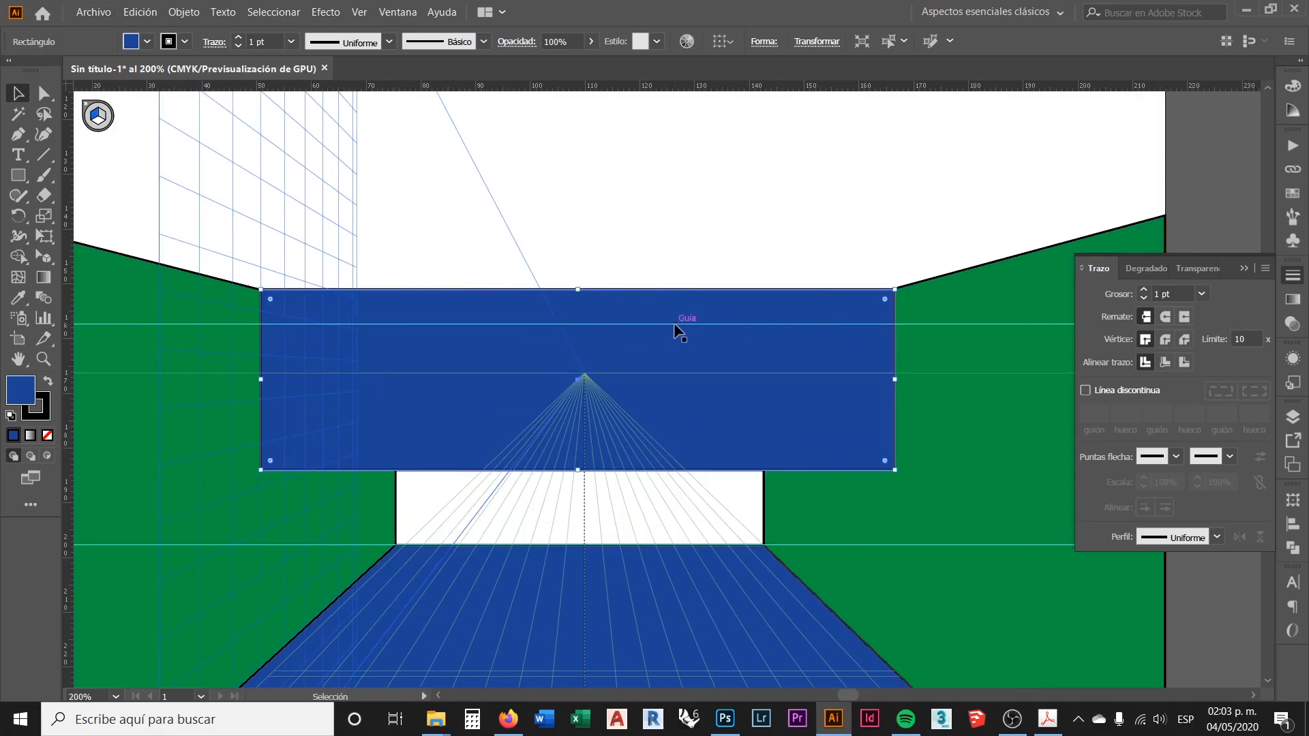
Examine up close how the blue rectangle's two upper corners meet the side walls' top edges
drag(673, 334, 649, 332)
key(ctrl+z)
scroll(889, 300, up, 3)
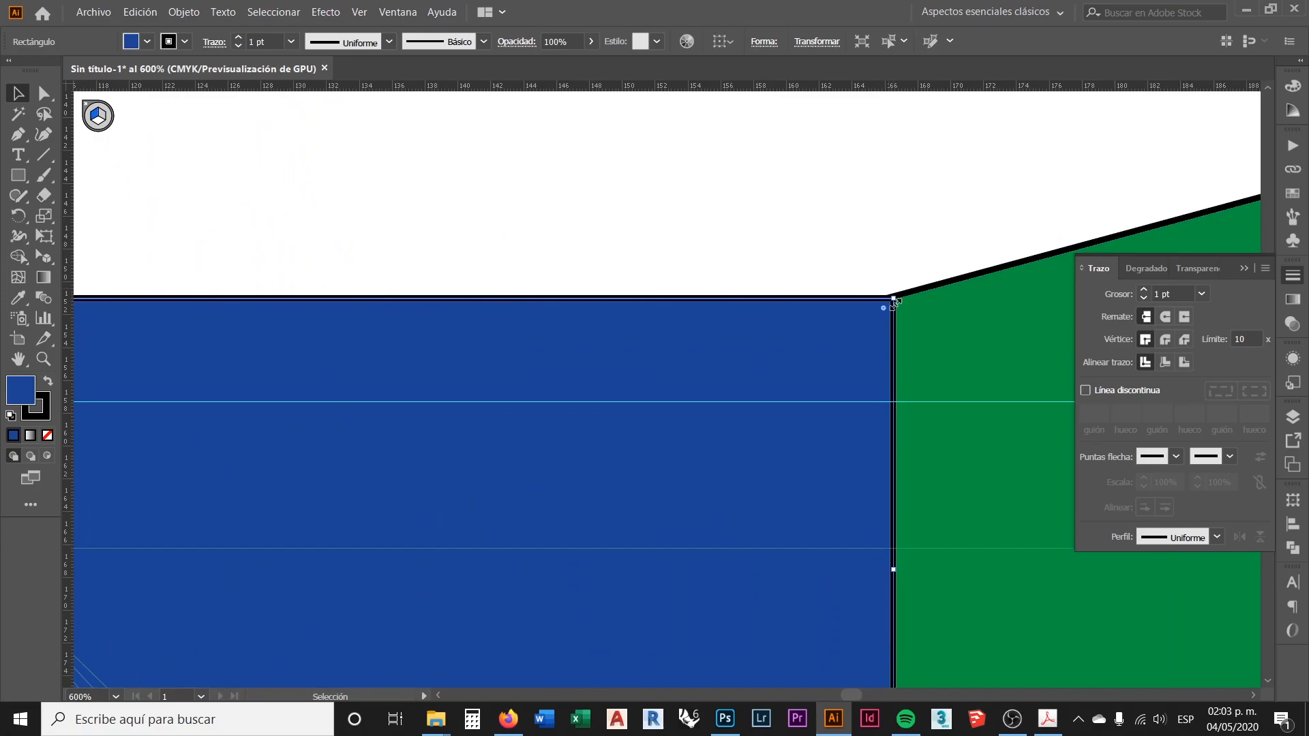
scroll(893, 298, down, 3)
scroll(272, 288, up, 3)
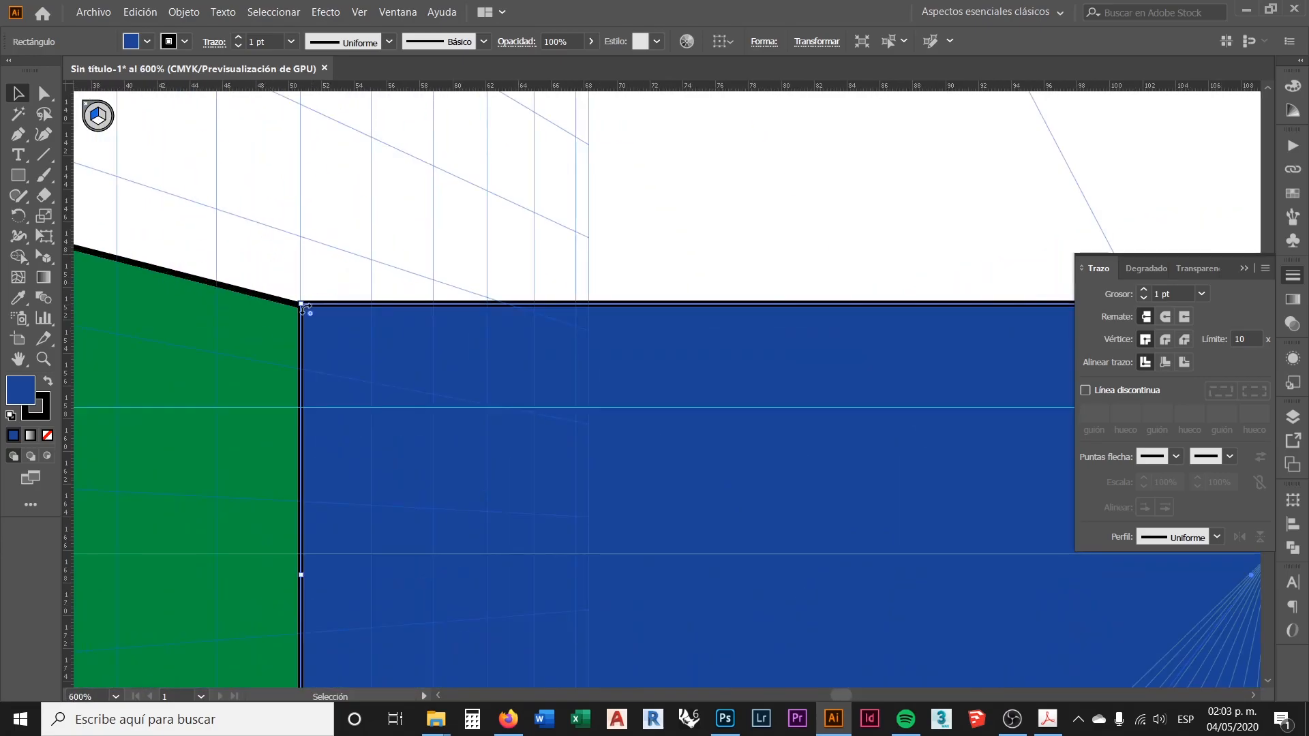
scroll(454, 230, down, 5)
click(667, 242)
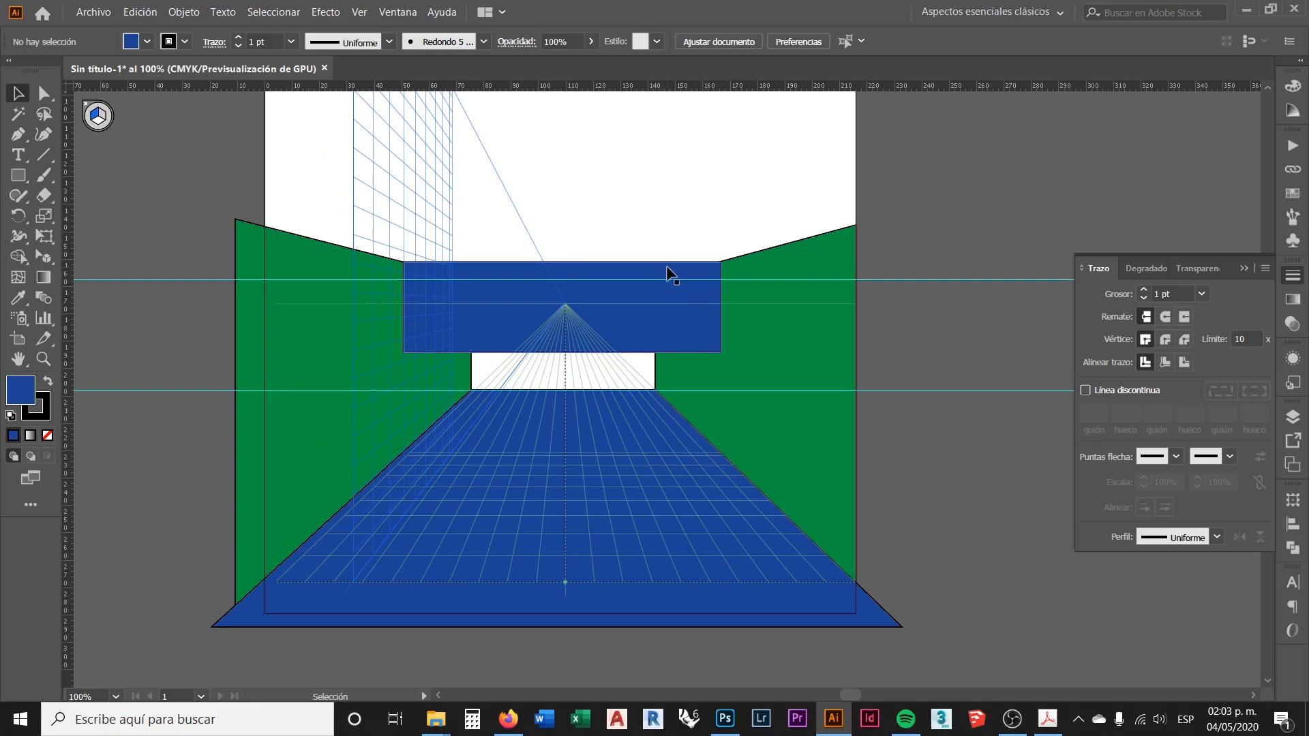
click(660, 270)
click(676, 206)
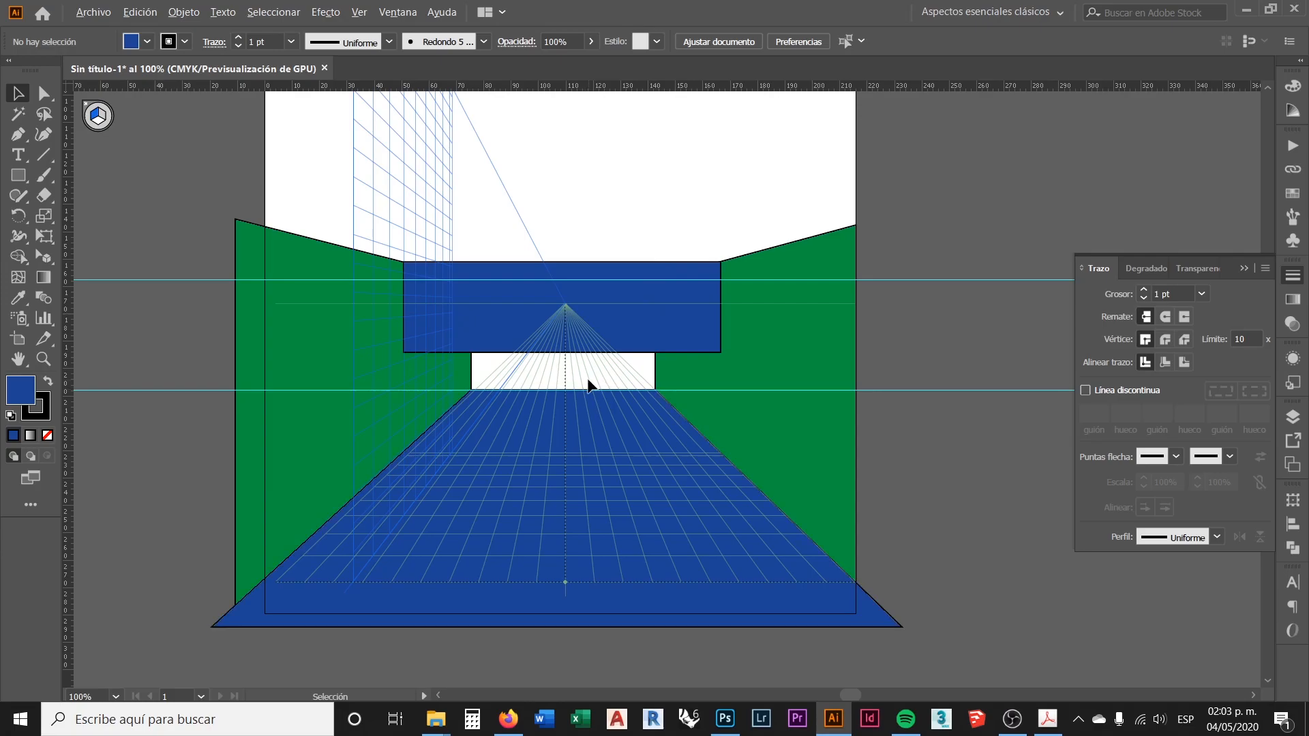
With no perspective plane active, draw a rectangle about 67 mm wide and 11 mm high between the walls, based on the lower guide
scroll(517, 365, up, 3)
click(18, 176)
drag(275, 424, 592, 355)
key(ctrl+z)
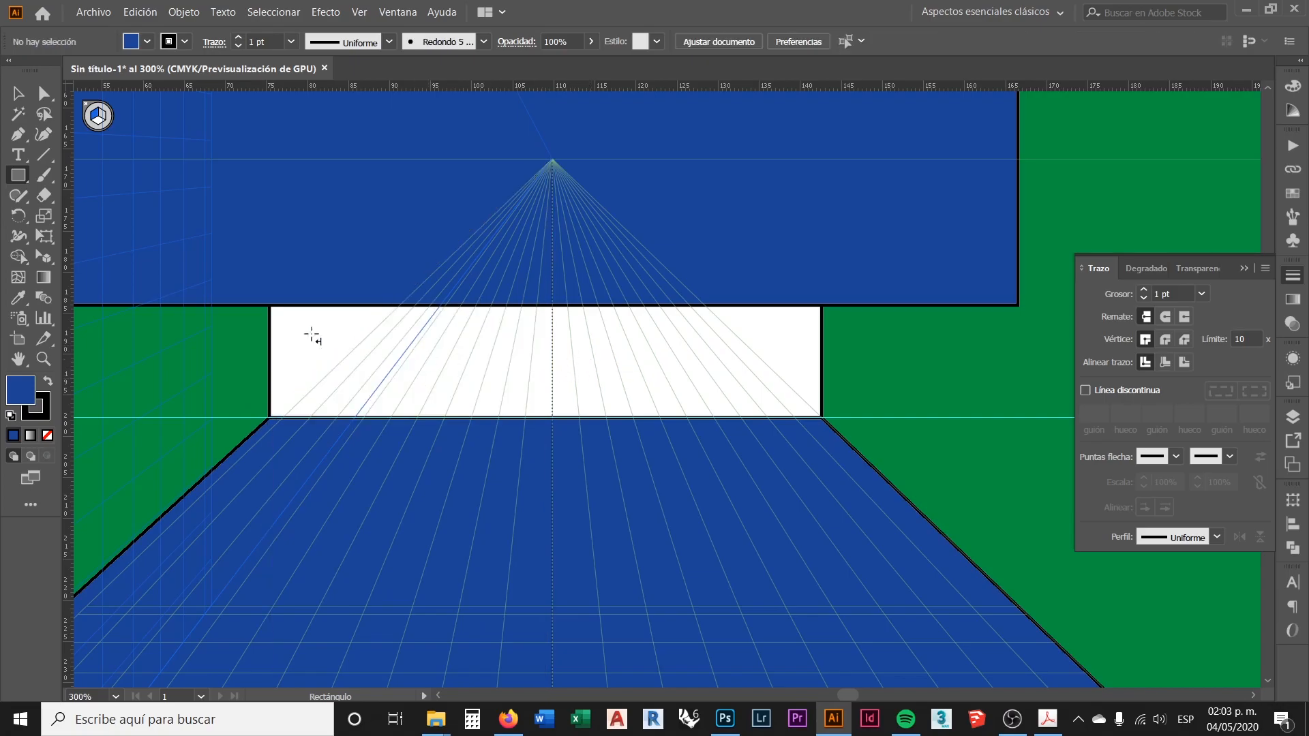
click(101, 122)
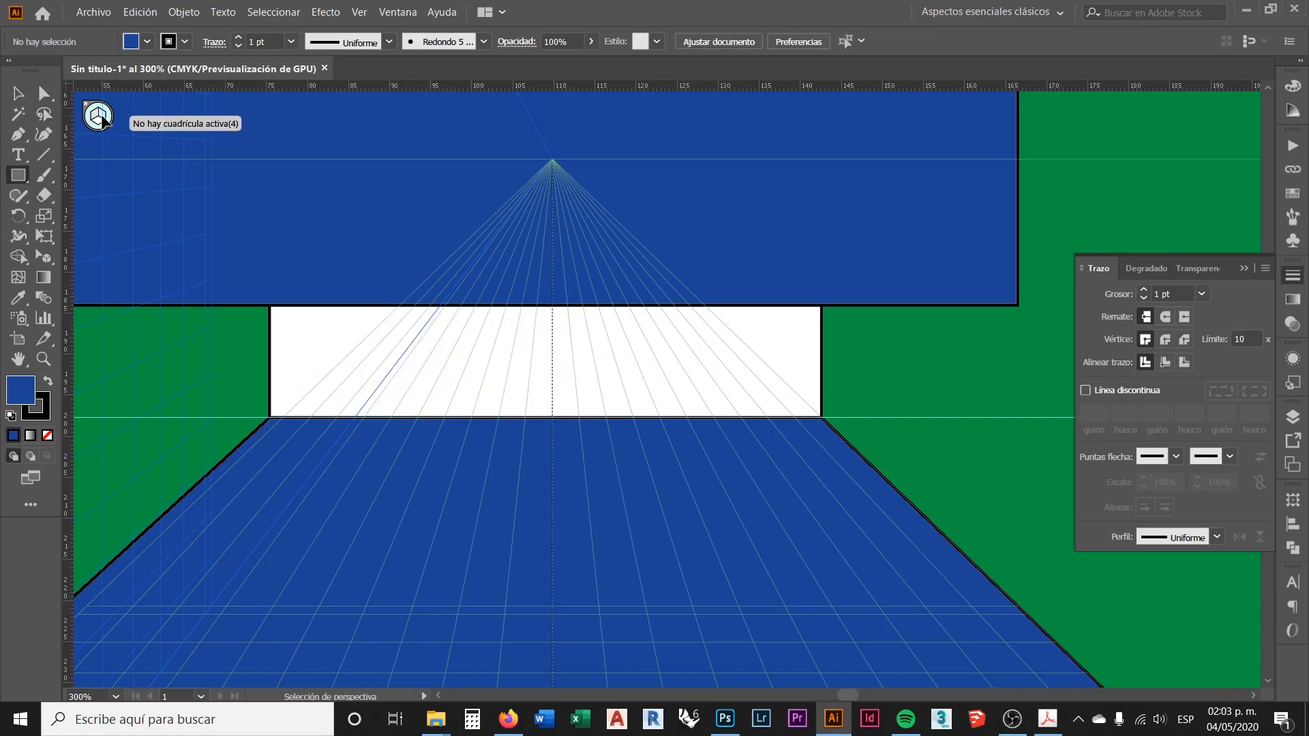
drag(271, 416, 822, 323)
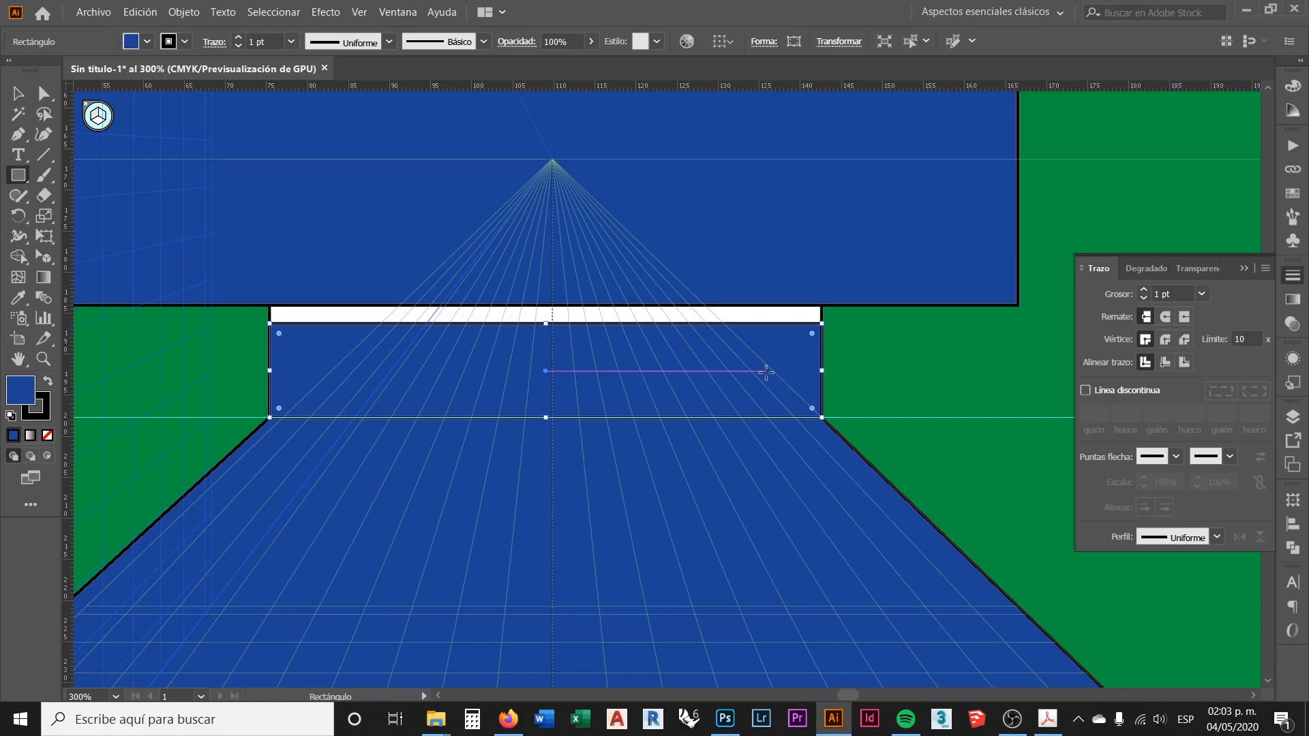
scroll(743, 366, down, 2)
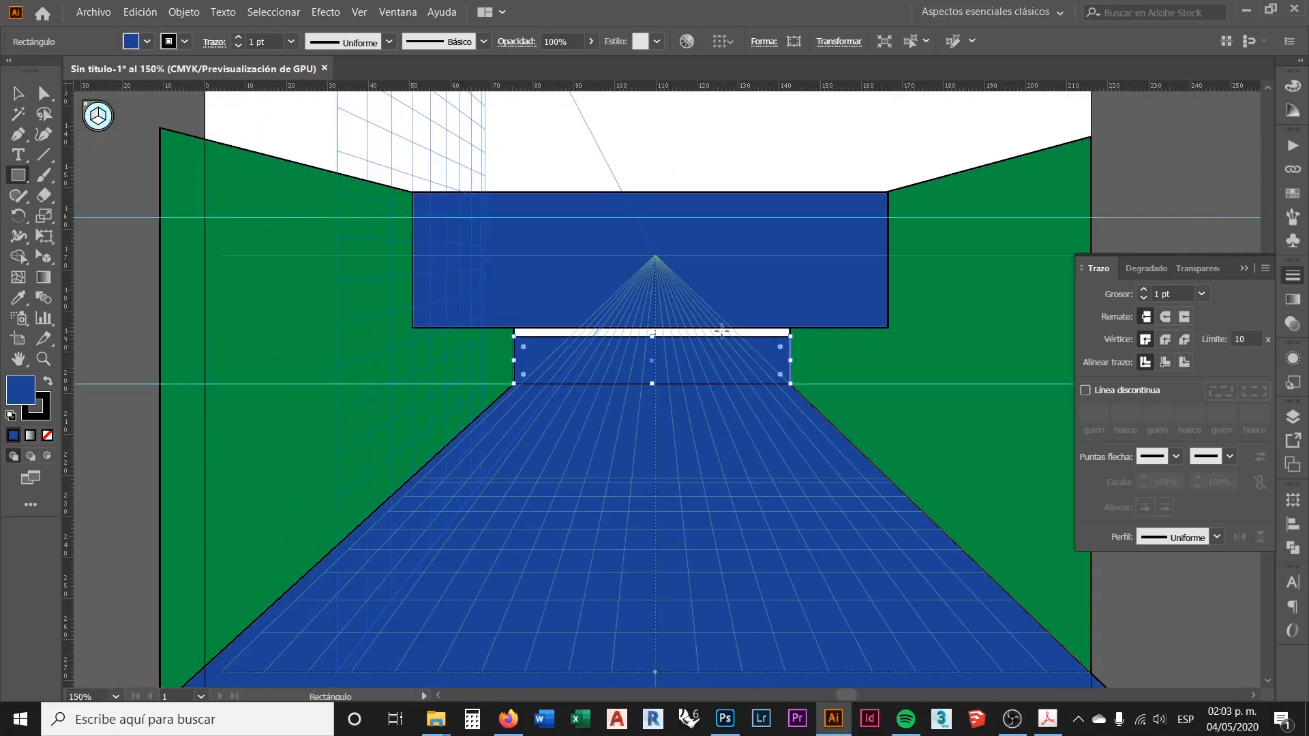
scroll(540, 295, down, 2)
scroll(647, 295, up, 1)
scroll(648, 295, up, 3)
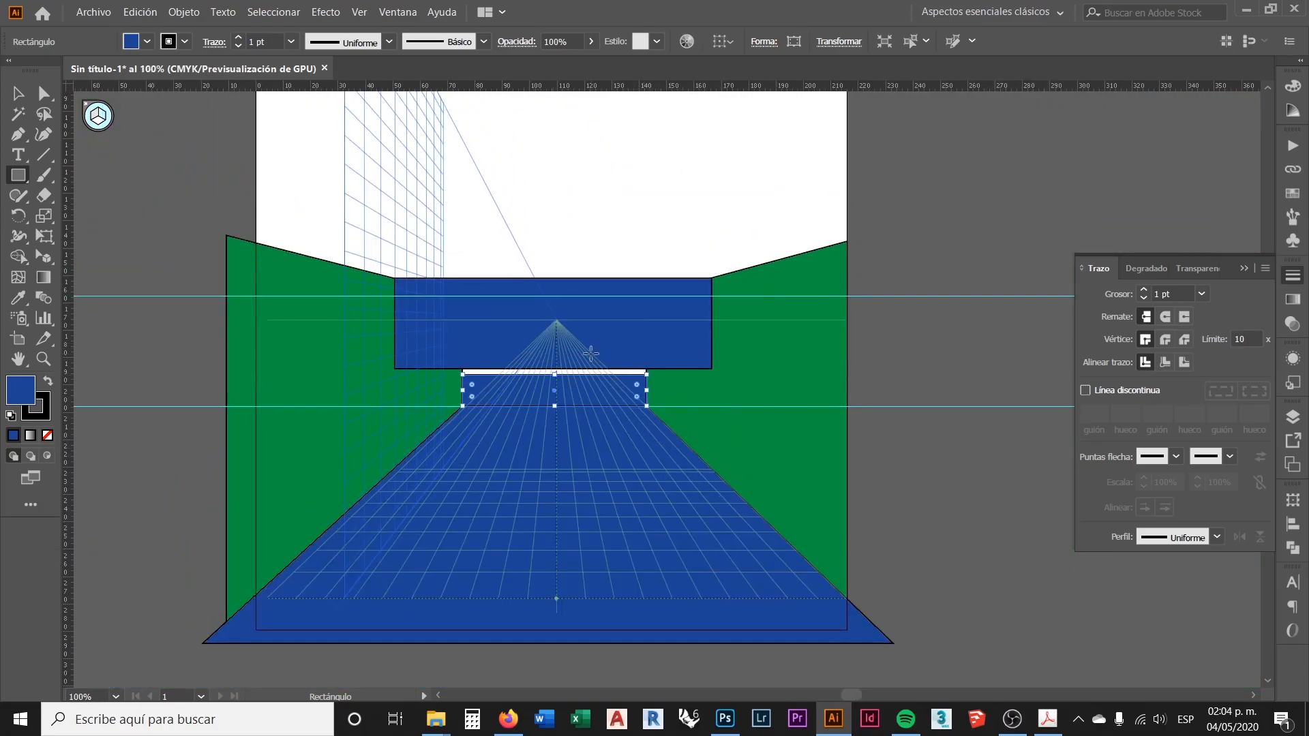
click(19, 94)
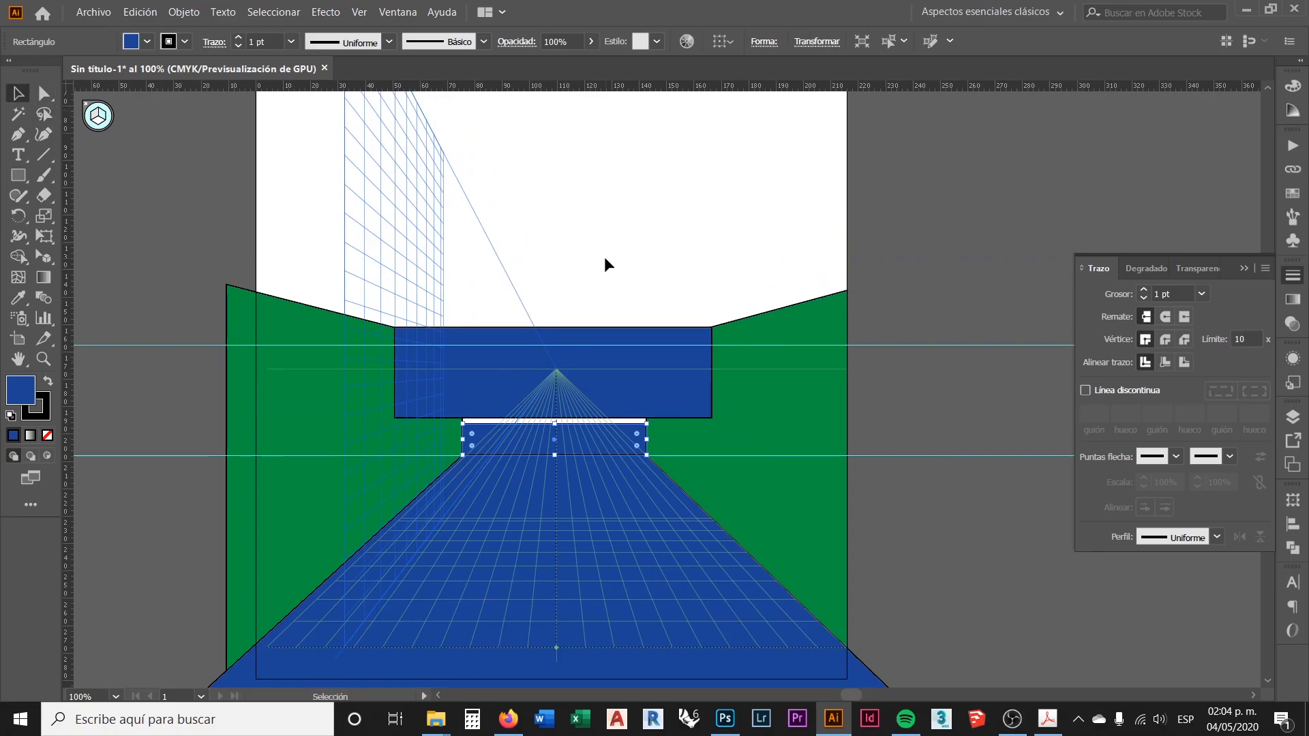
click(603, 257)
Try to raise the right wall's upper inner corner with the Direct Selection tool, and undo the change
scroll(604, 256, down, 2)
scroll(590, 335, up, 2)
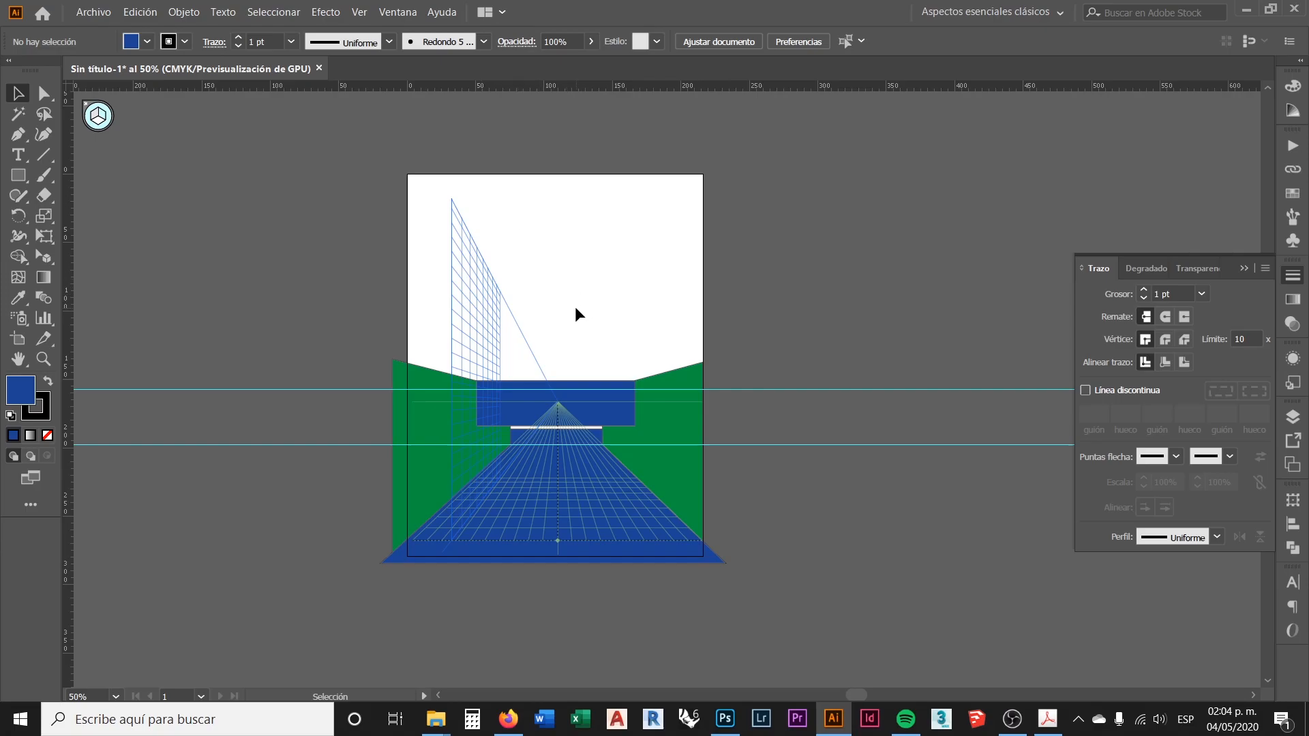
scroll(532, 394, up, 2)
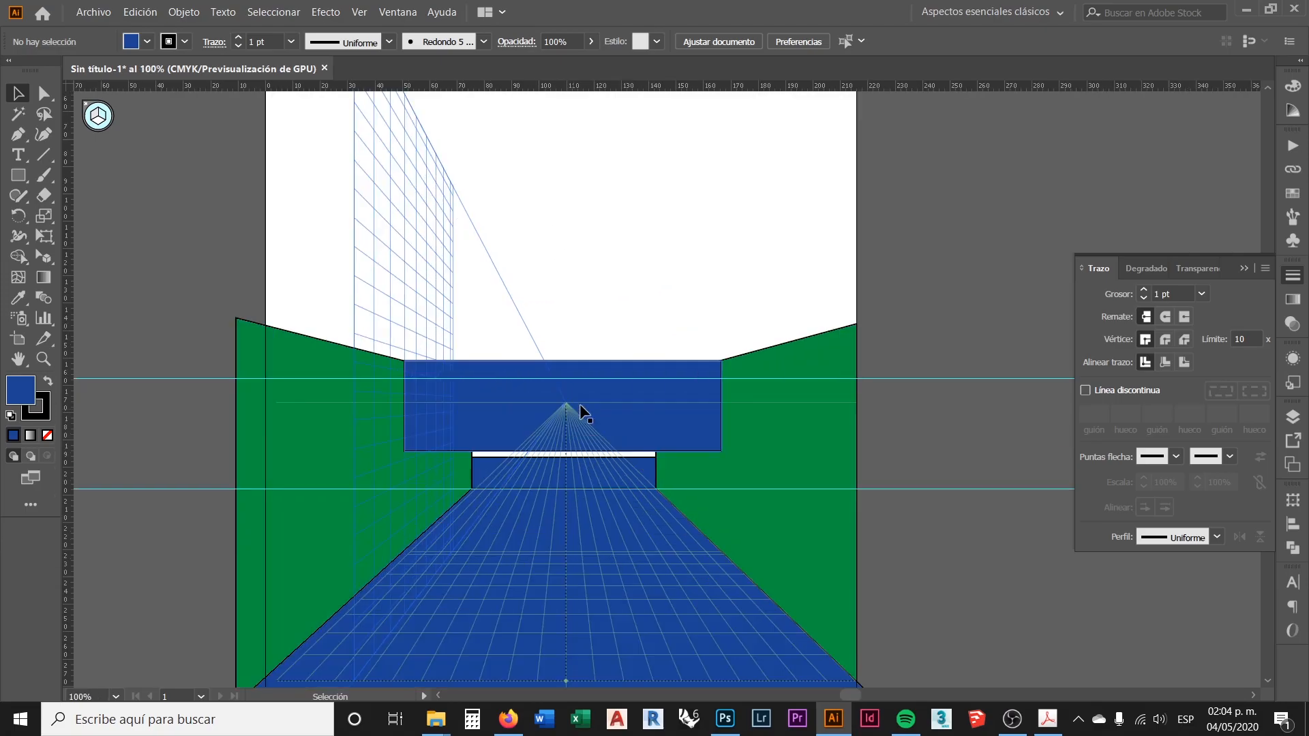
scroll(775, 371, up, 2)
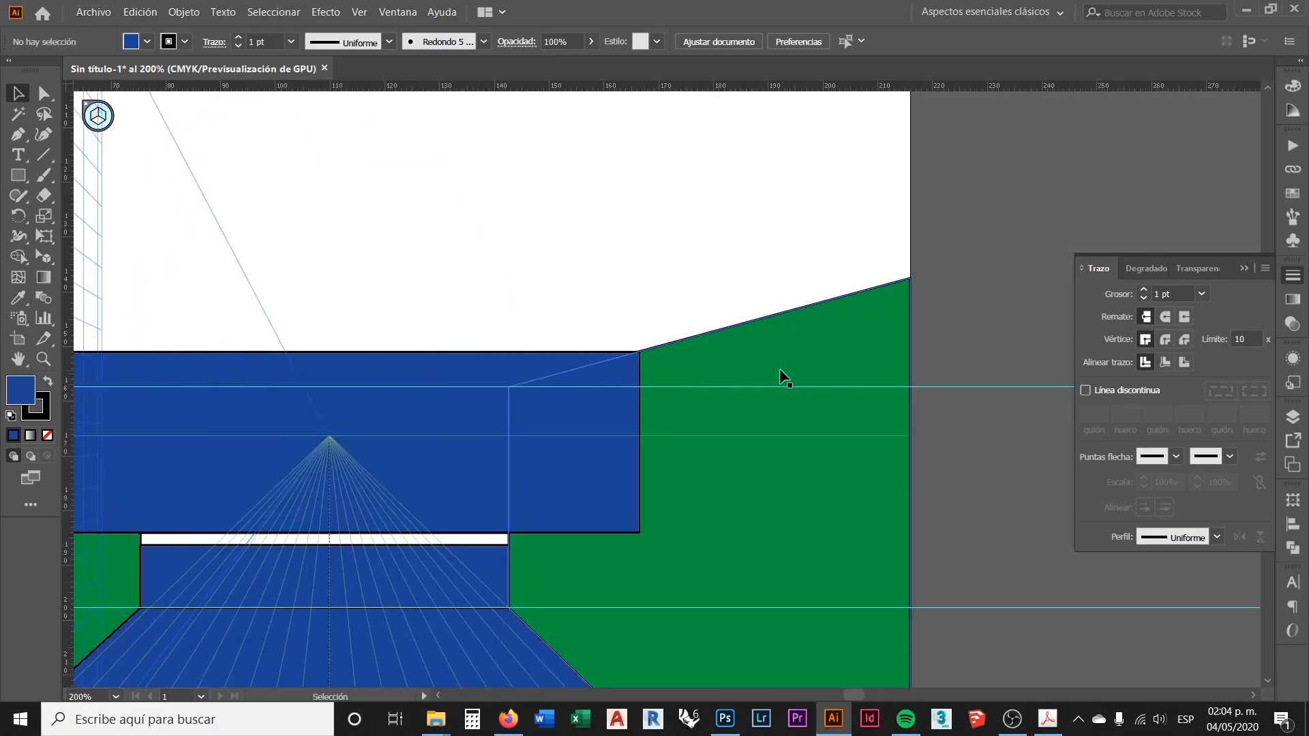
key(a)
click(748, 356)
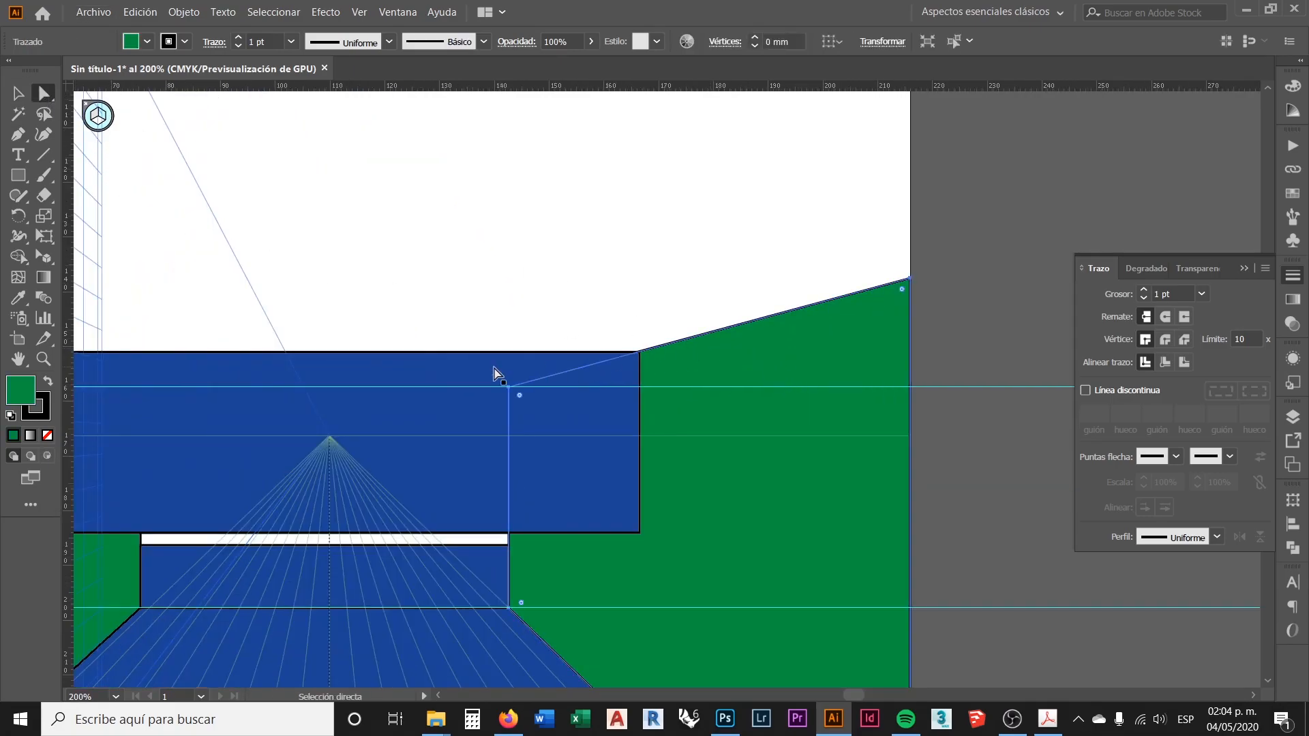
drag(507, 390, 511, 331)
scroll(784, 371, down, 2)
drag(681, 464, 682, 489)
scroll(733, 397, up, 2)
drag(560, 364, 559, 296)
key(ctrl+z)
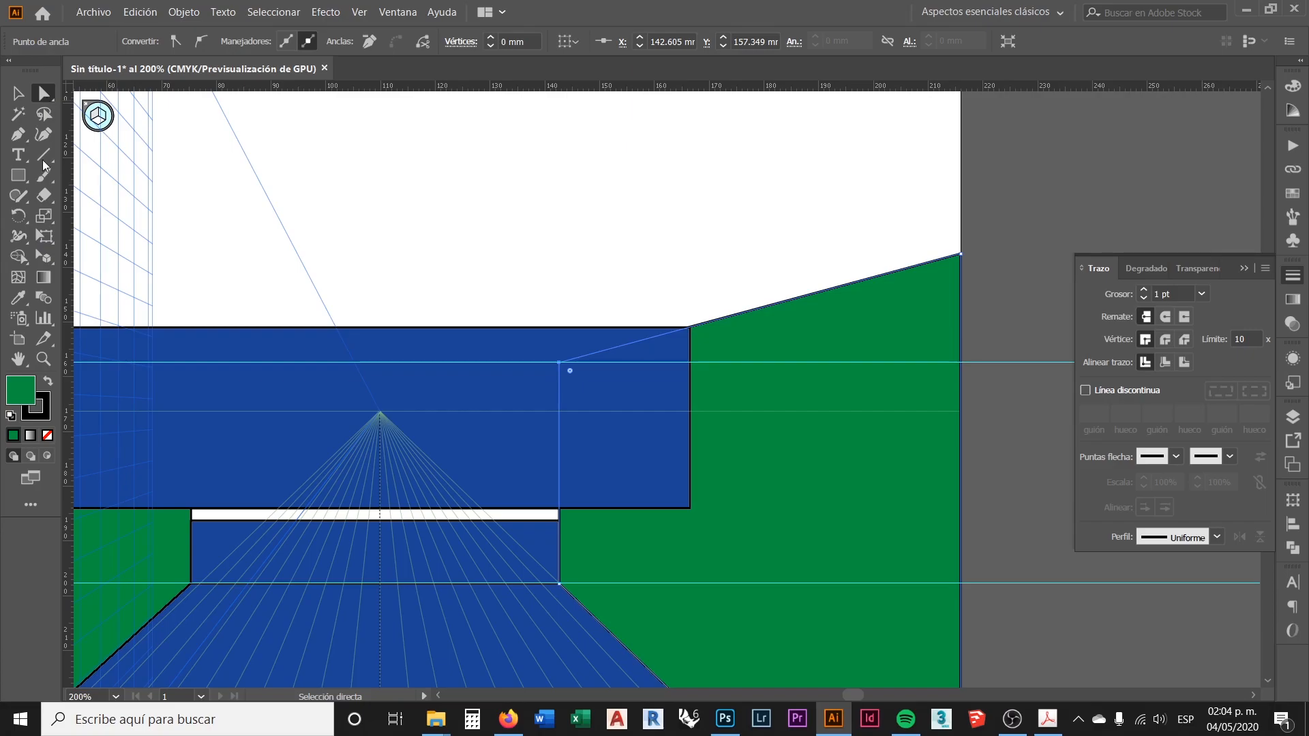
Raise the right wall's upper inner corner about 14 mm above the upper guide with the Perspective Selection tool
drag(47, 260, 129, 284)
drag(558, 361, 558, 286)
scroll(603, 401, down, 2)
scroll(323, 401, up, 1)
Raise the left wall's upper inner corner in perspective to match the right wall's height, and deselect the wall
click(276, 400)
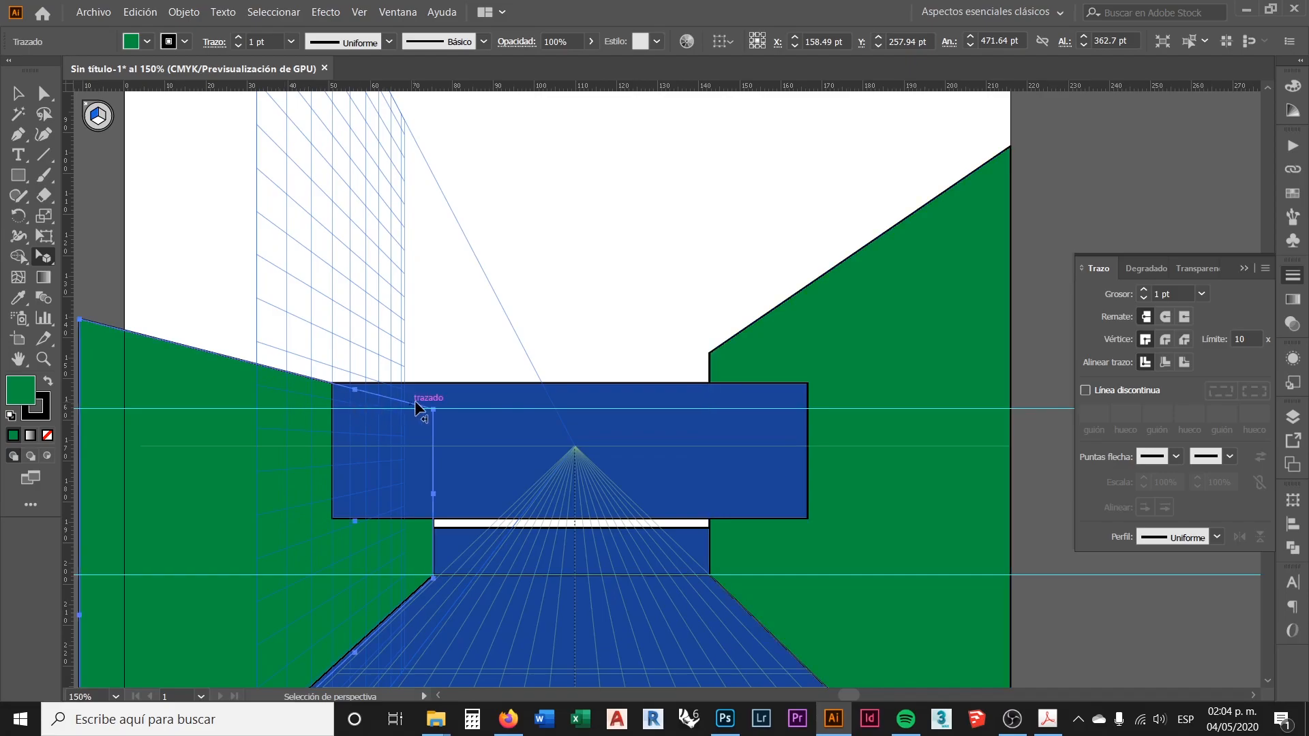
drag(432, 408, 432, 356)
scroll(514, 365, down, 1)
scroll(555, 400, up, 1)
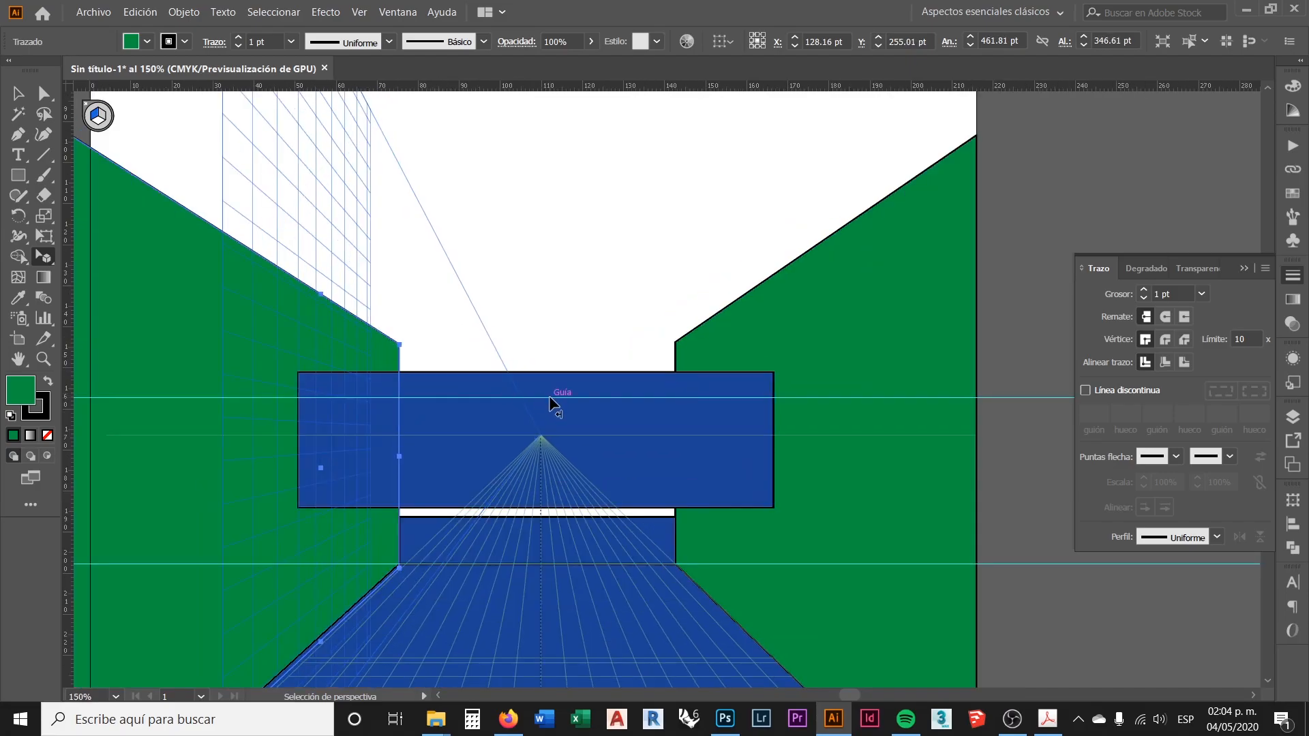
click(559, 351)
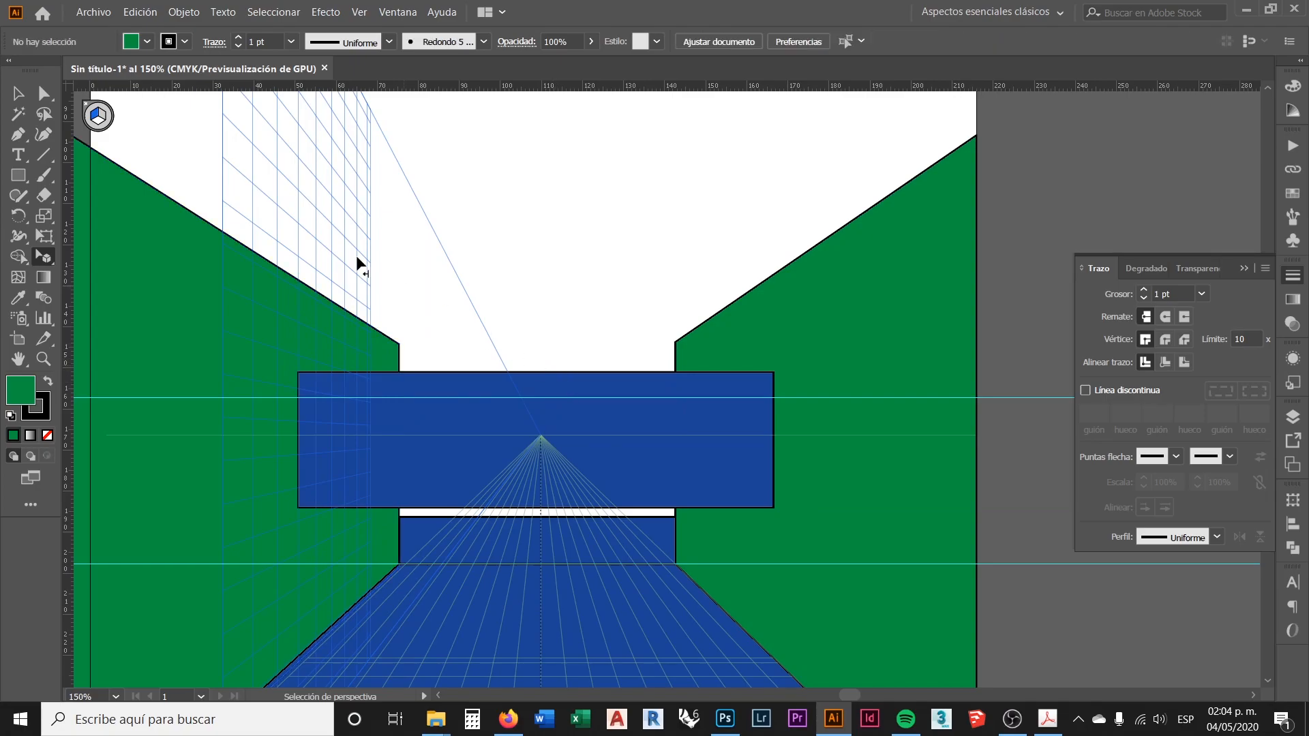
Move the upper guide up to the side walls' upper inner corners, at about Y 143.7 mm
click(28, 99)
drag(558, 398, 546, 340)
scroll(502, 288, down, 1)
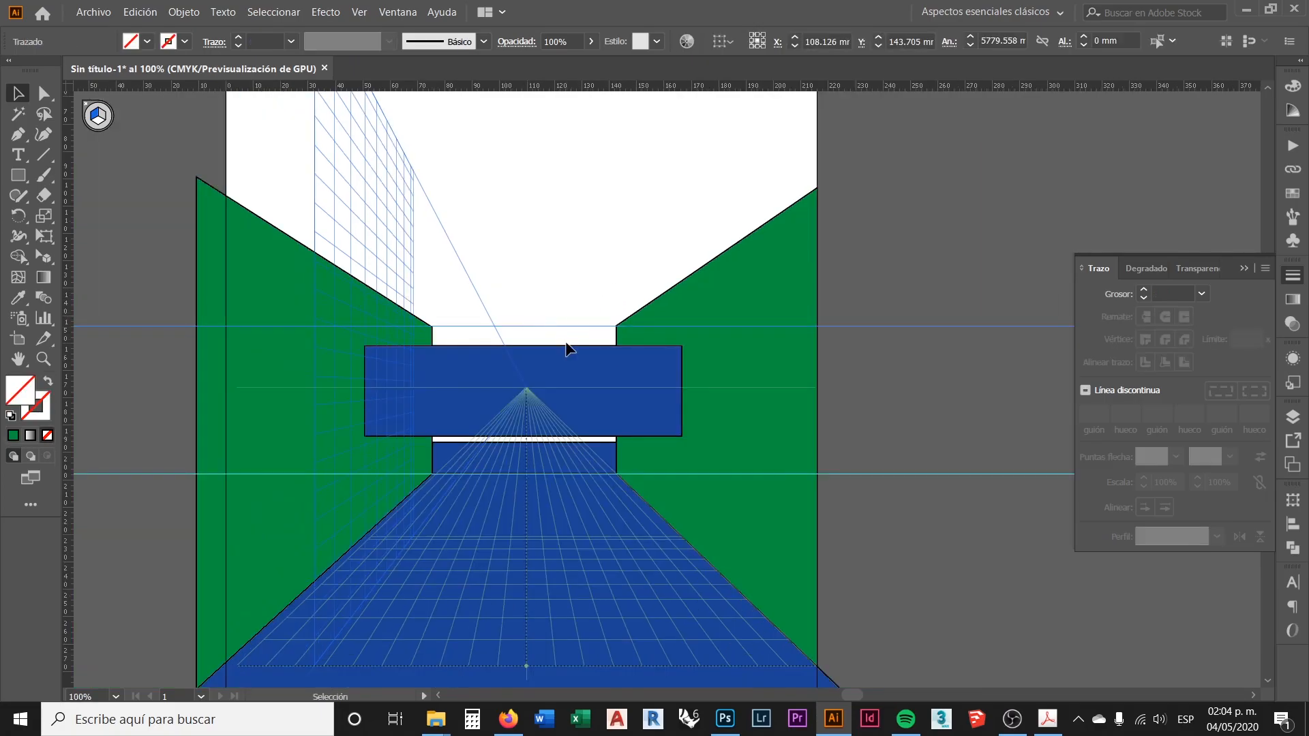
scroll(566, 343, up, 2)
scroll(528, 351, down, 2)
scroll(524, 408, up, 2)
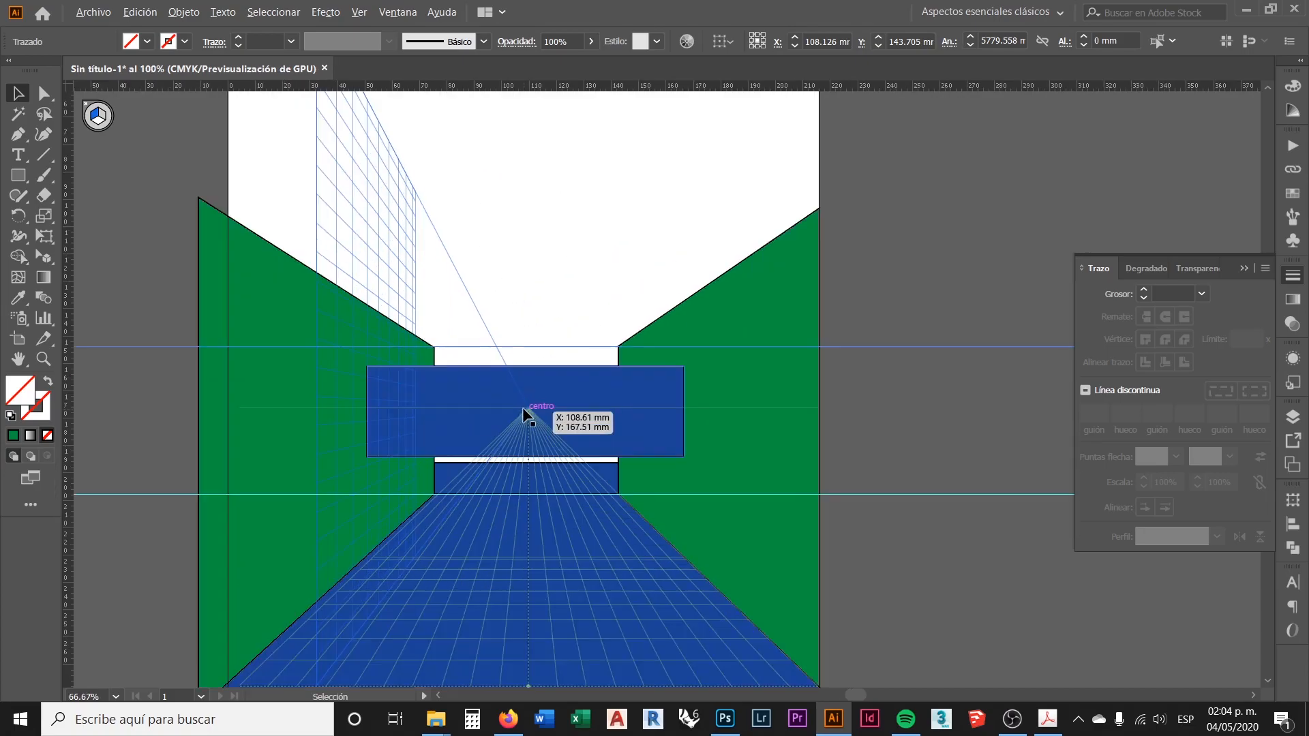
Move the flat blue rectangle up, nudge it until its upper corners meet the walls' sloping top edges, and deselect it
scroll(566, 392, up, 3)
drag(598, 383, 600, 257)
drag(600, 255, 602, 253)
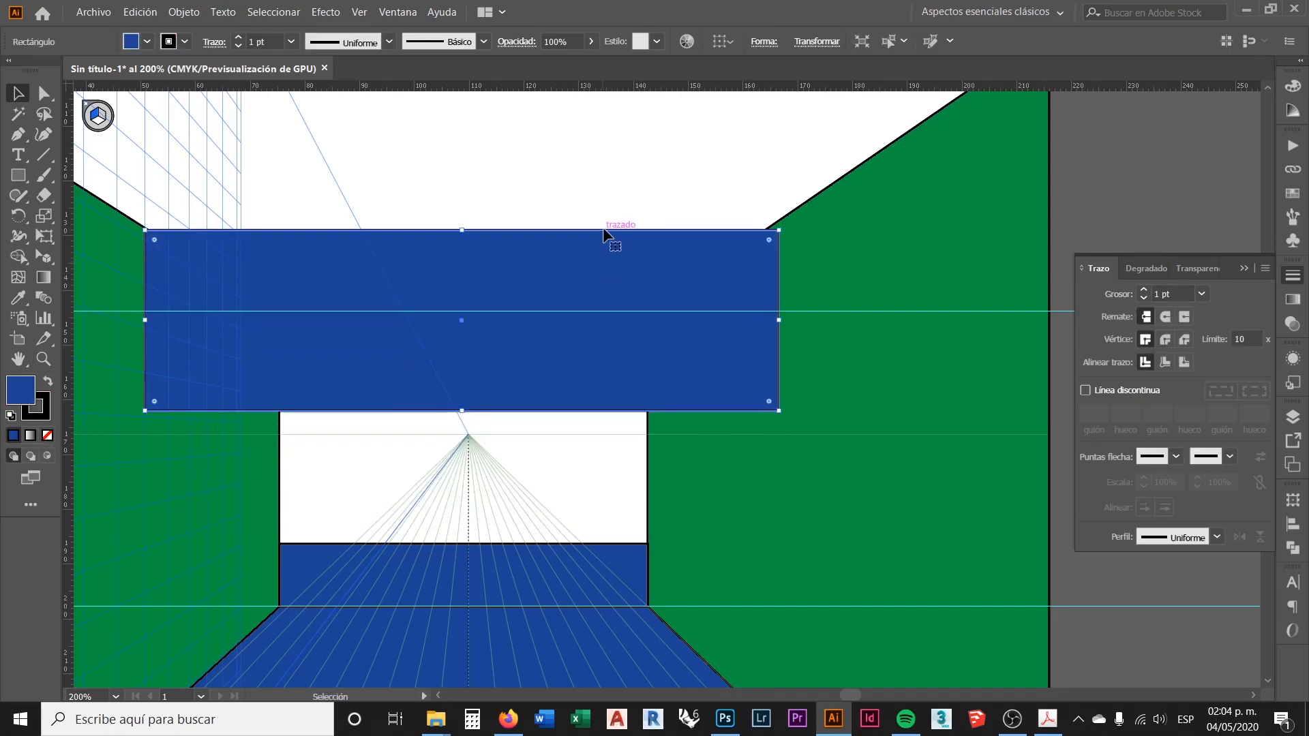
key(Up)
key(Up)
key(Up)
key(Up)
key(Left)
key(Left)
key(Left)
key(Down)
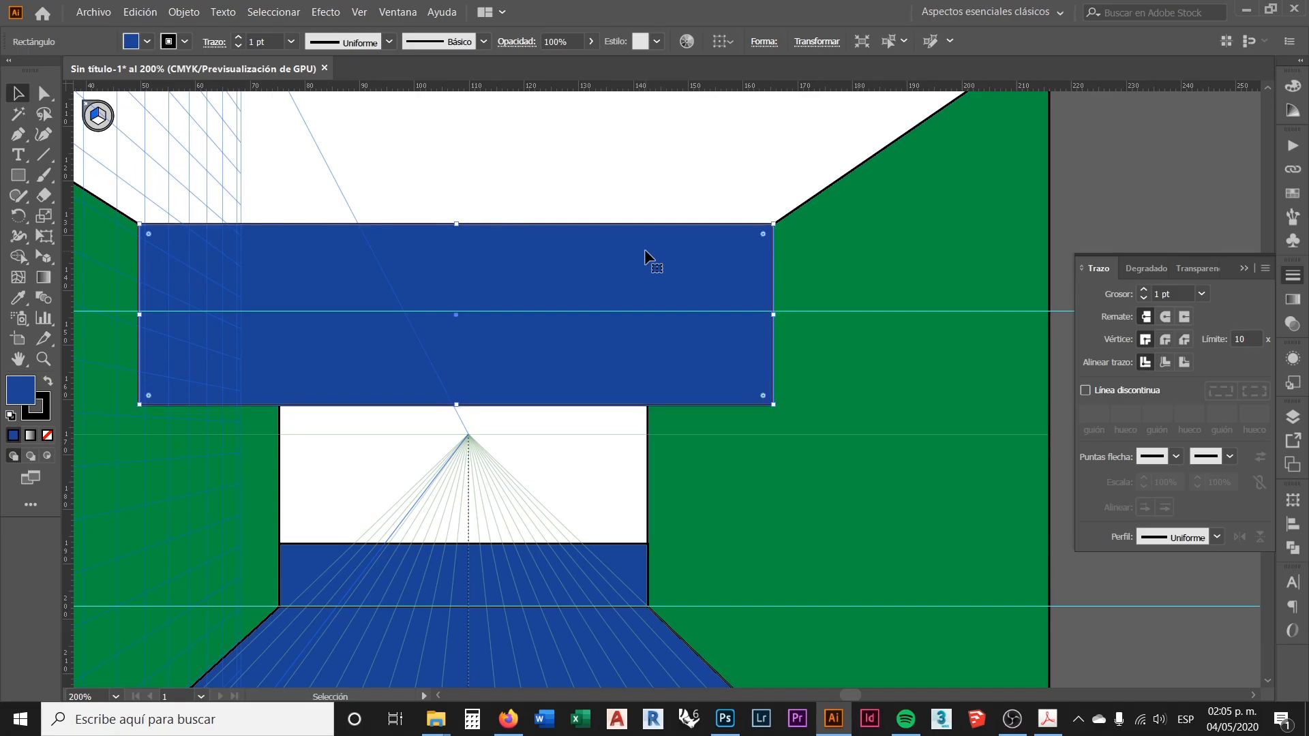
click(611, 200)
scroll(507, 348, down, 3)
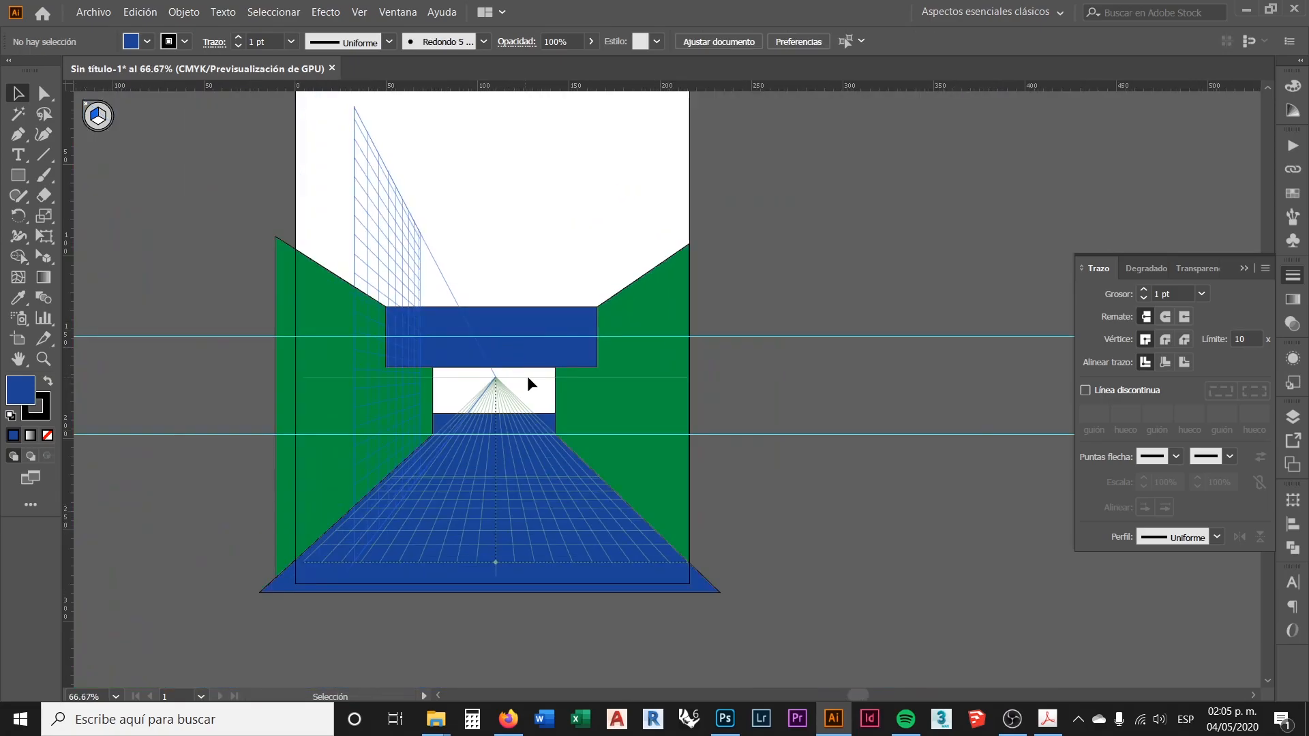
Fill the small rectangle at the back of the floor with purple 932A93
scroll(491, 432, up, 3)
click(549, 400)
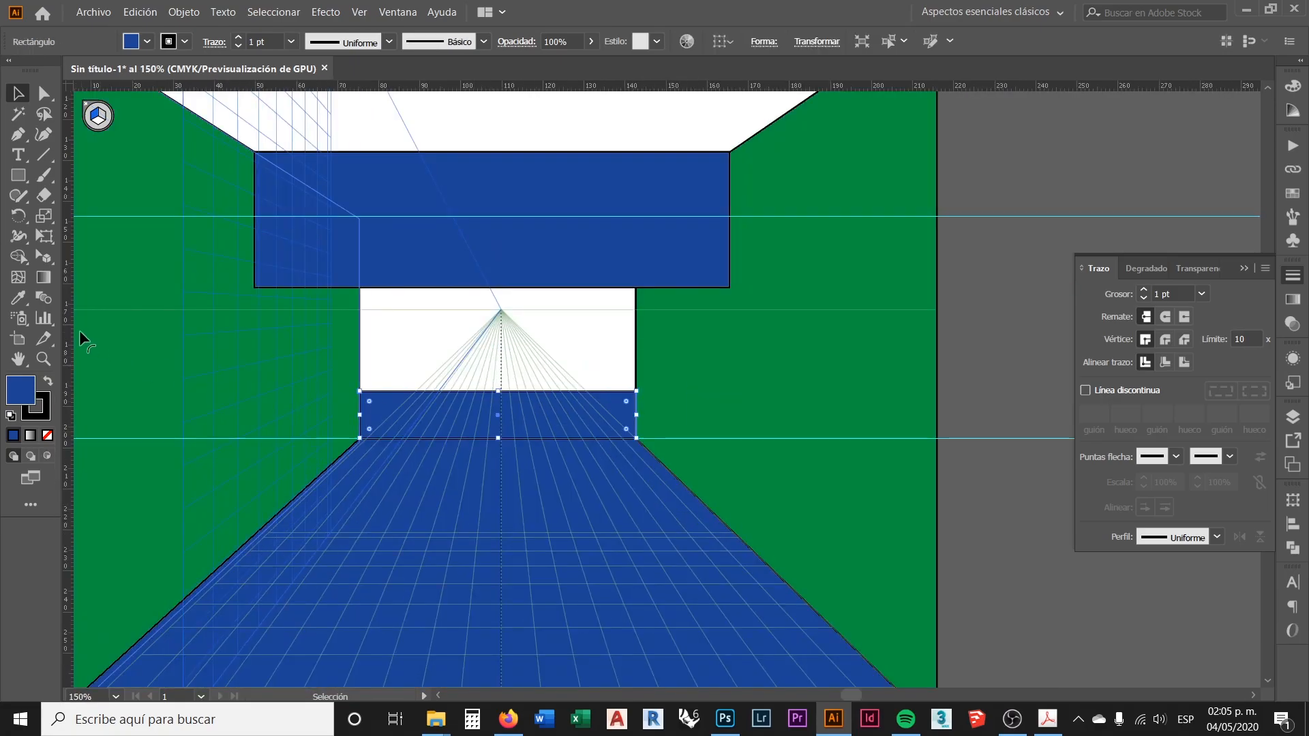
double_click(32, 386)
click(985, 190)
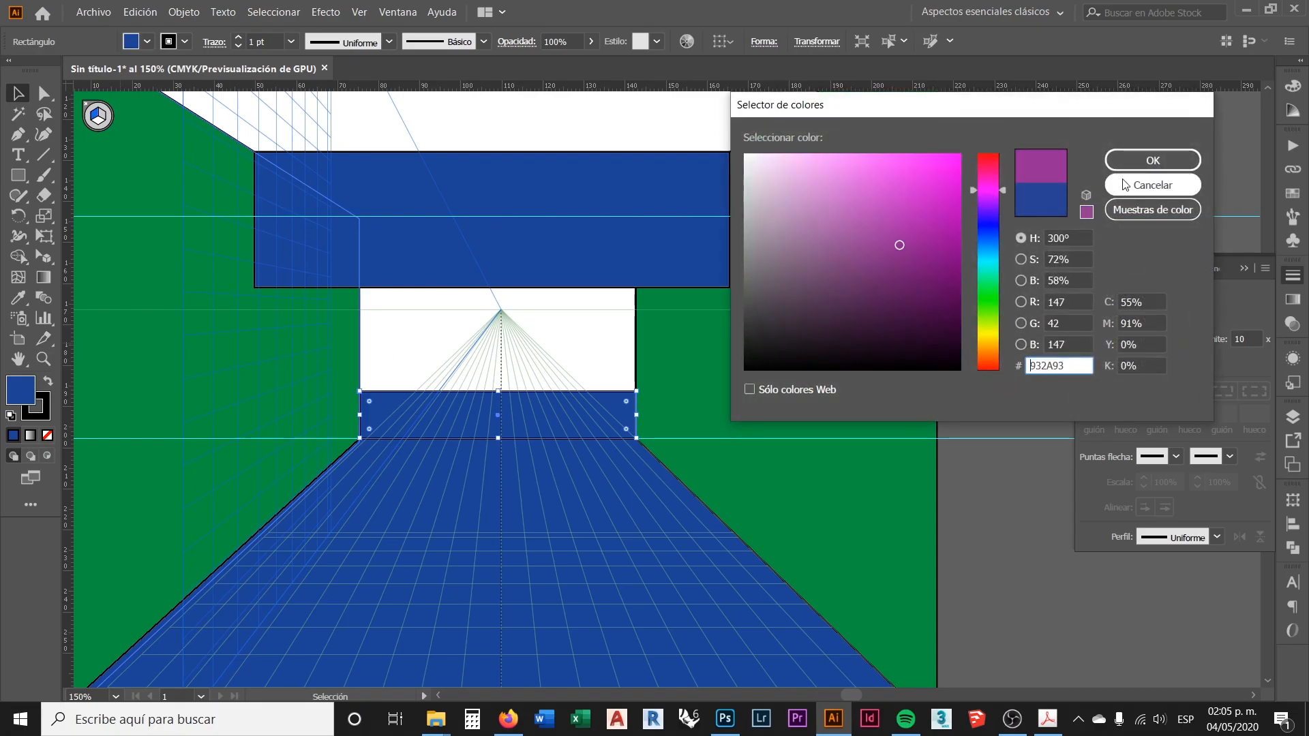
click(1153, 160)
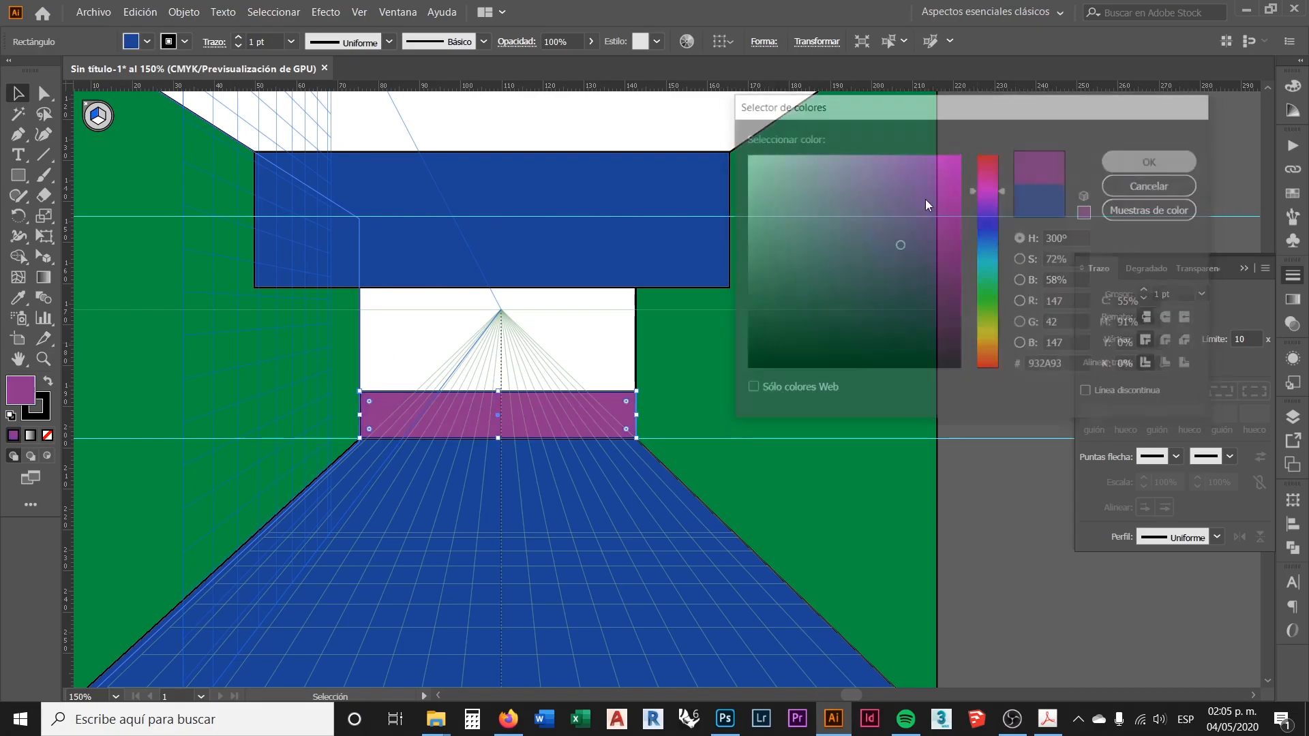
click(511, 377)
Stretch the purple back rectangle upward from its top edge to a height of about 16 mm, and deselect it
scroll(496, 382, up, 2)
click(493, 424)
drag(500, 400, 502, 358)
click(578, 333)
scroll(529, 374, down, 3)
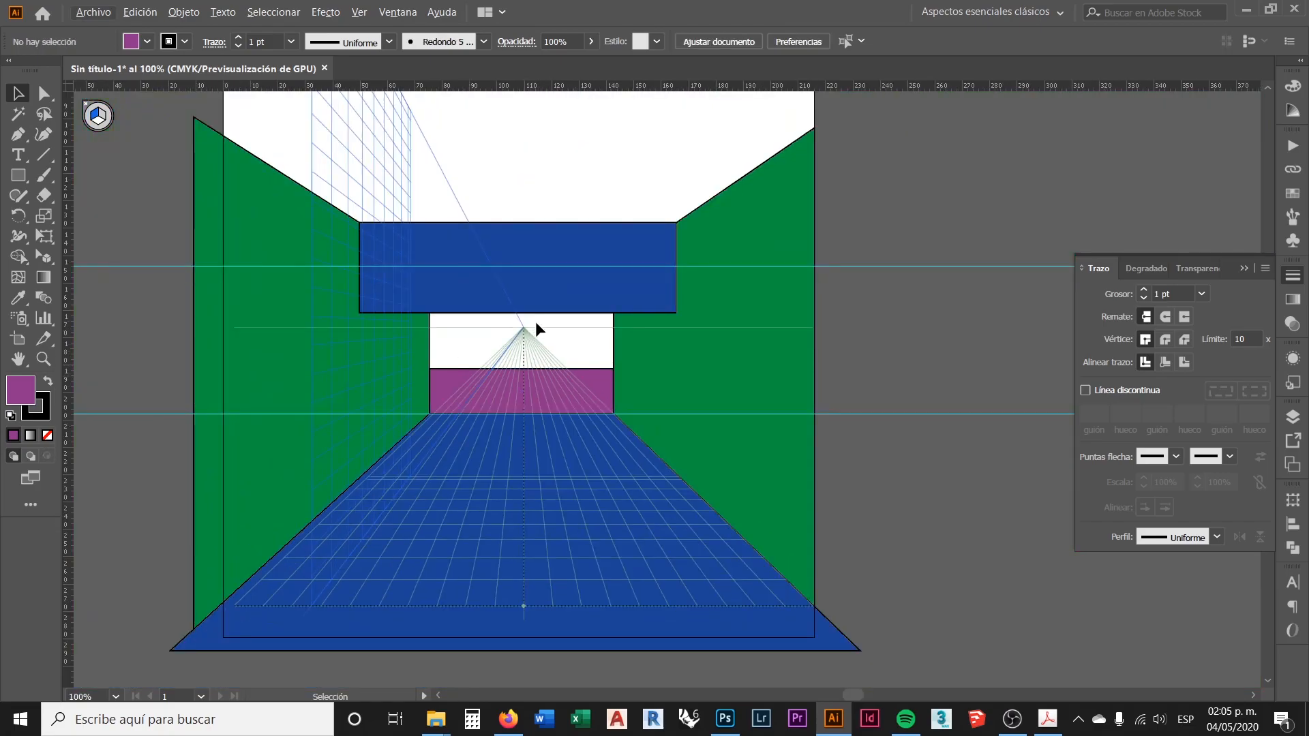
scroll(547, 368, down, 1)
scroll(591, 390, down, 1)
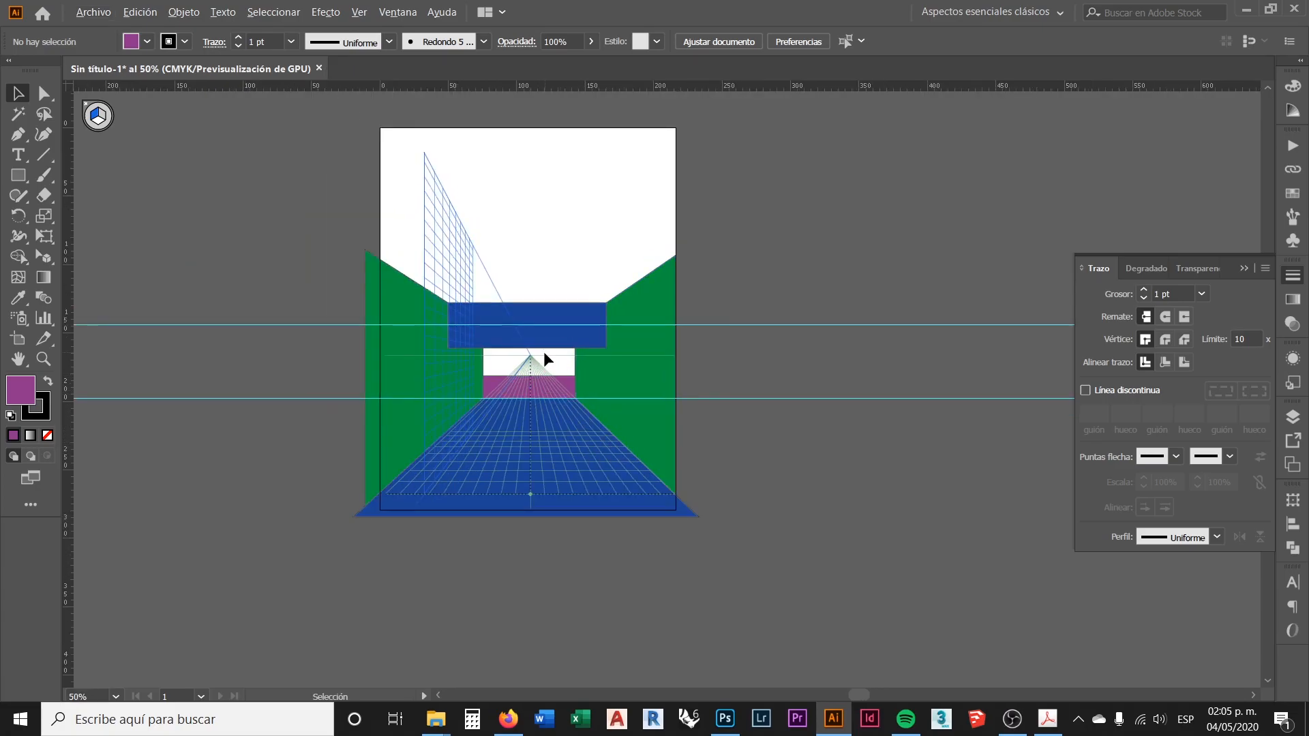
Move the flat blue rectangle down until its lower edge sits at the horizon line
scroll(541, 350, up, 2)
scroll(585, 321, up, 1)
drag(585, 326, 578, 351)
Lower the right and left walls' upper inner corners about 6 mm below the upper guide so their slopes meet the blue rectangle's upper corners
key(a)
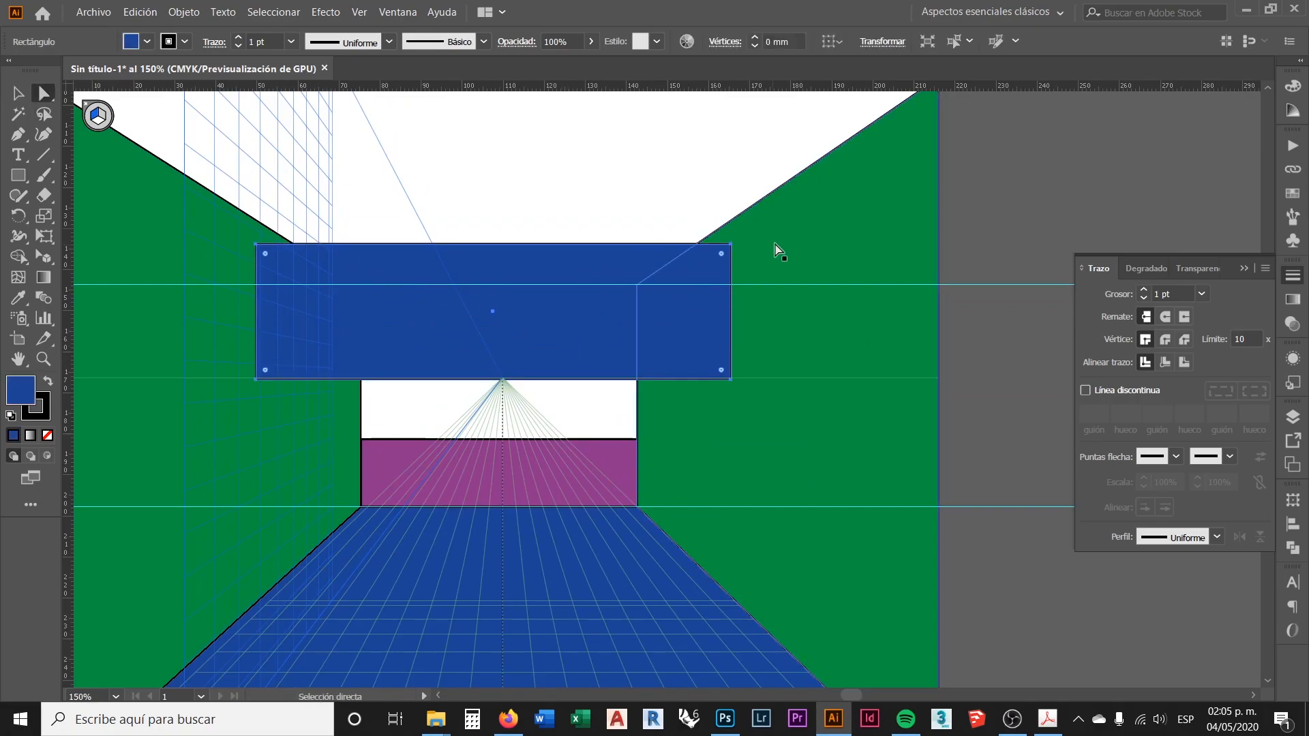
click(633, 283)
scroll(632, 281, up, 2)
drag(648, 299, 644, 342)
scroll(781, 404, down, 2)
scroll(464, 387, up, 2)
drag(416, 312, 409, 360)
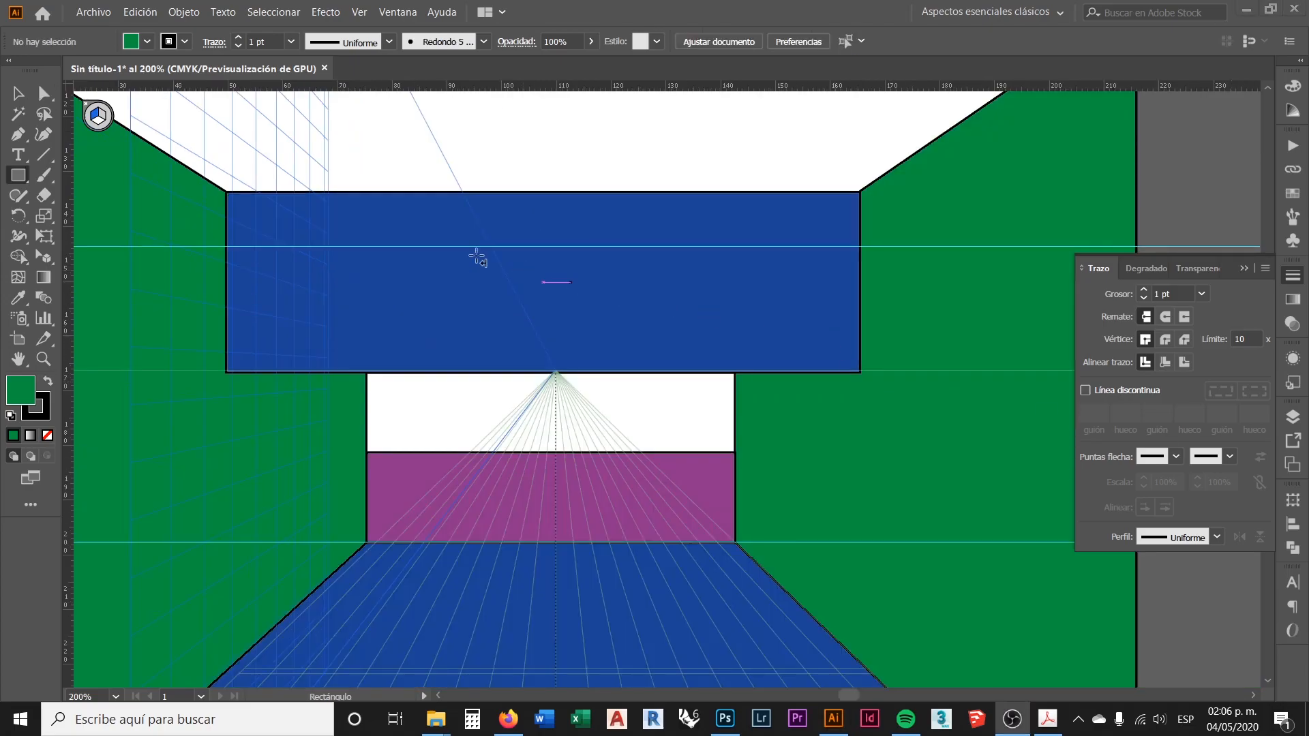
click(228, 235)
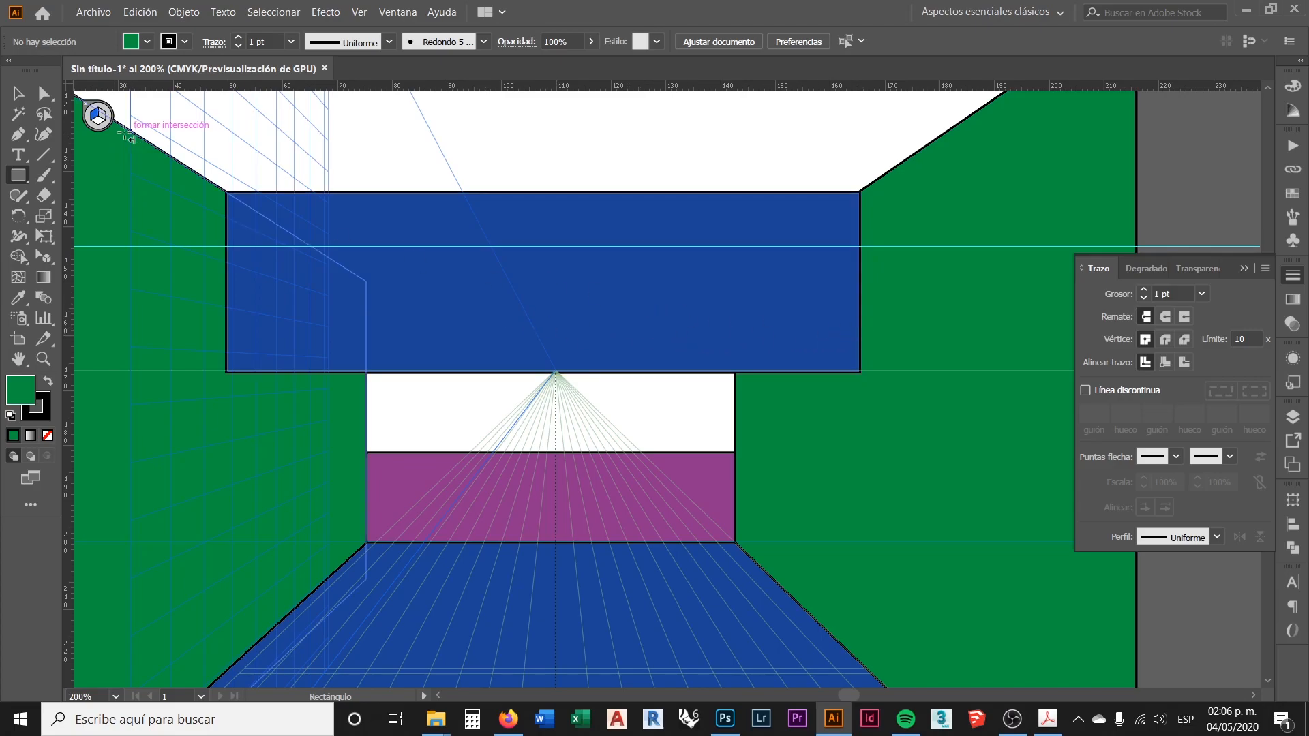
Draw a flat green rectangle about 17 mm high across the full width of the blue overhead rectangle, without an active grid plane
click(98, 117)
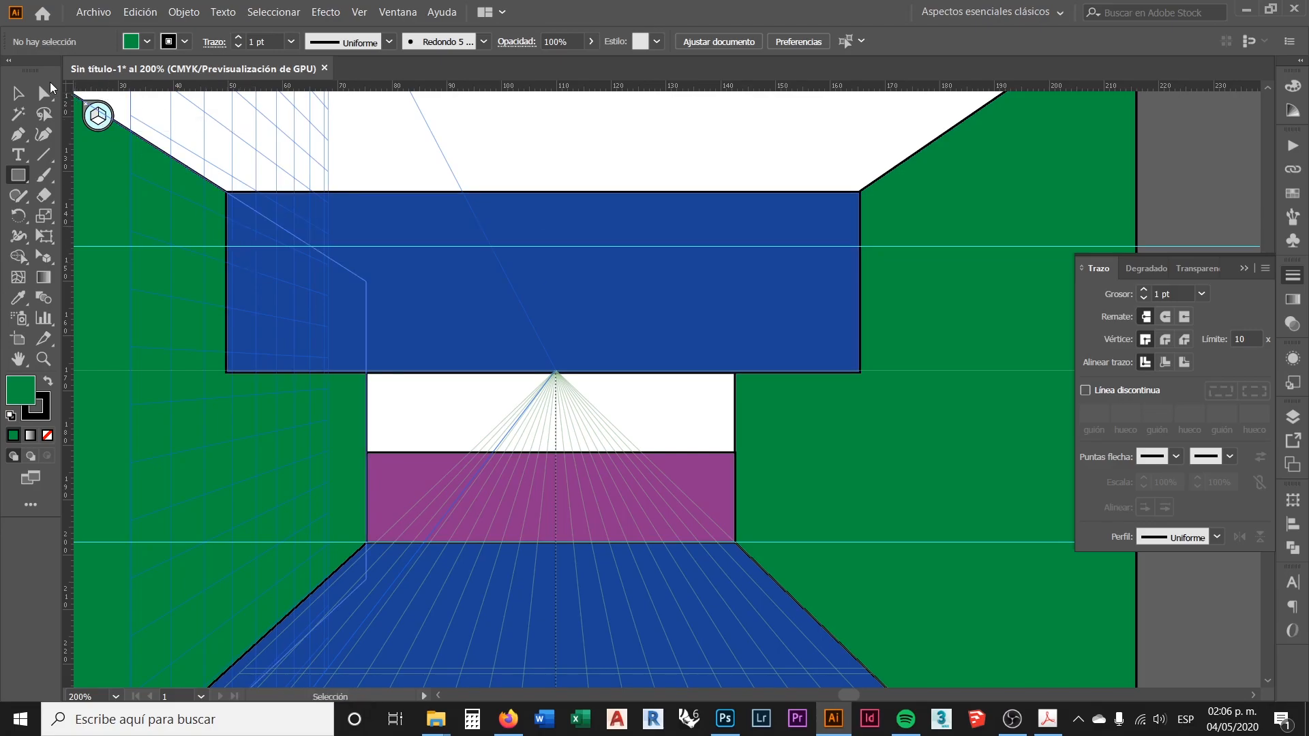
drag(227, 240, 860, 313)
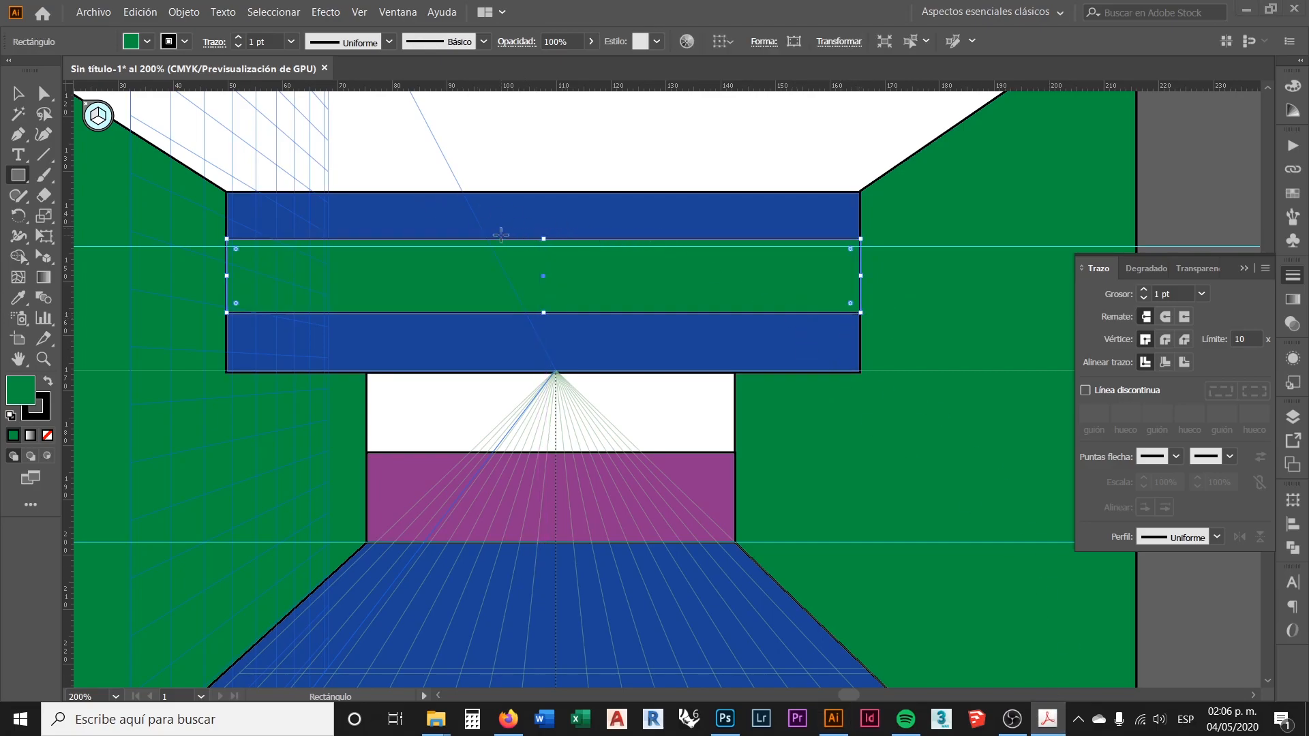
drag(544, 238, 547, 219)
key(v)
click(589, 155)
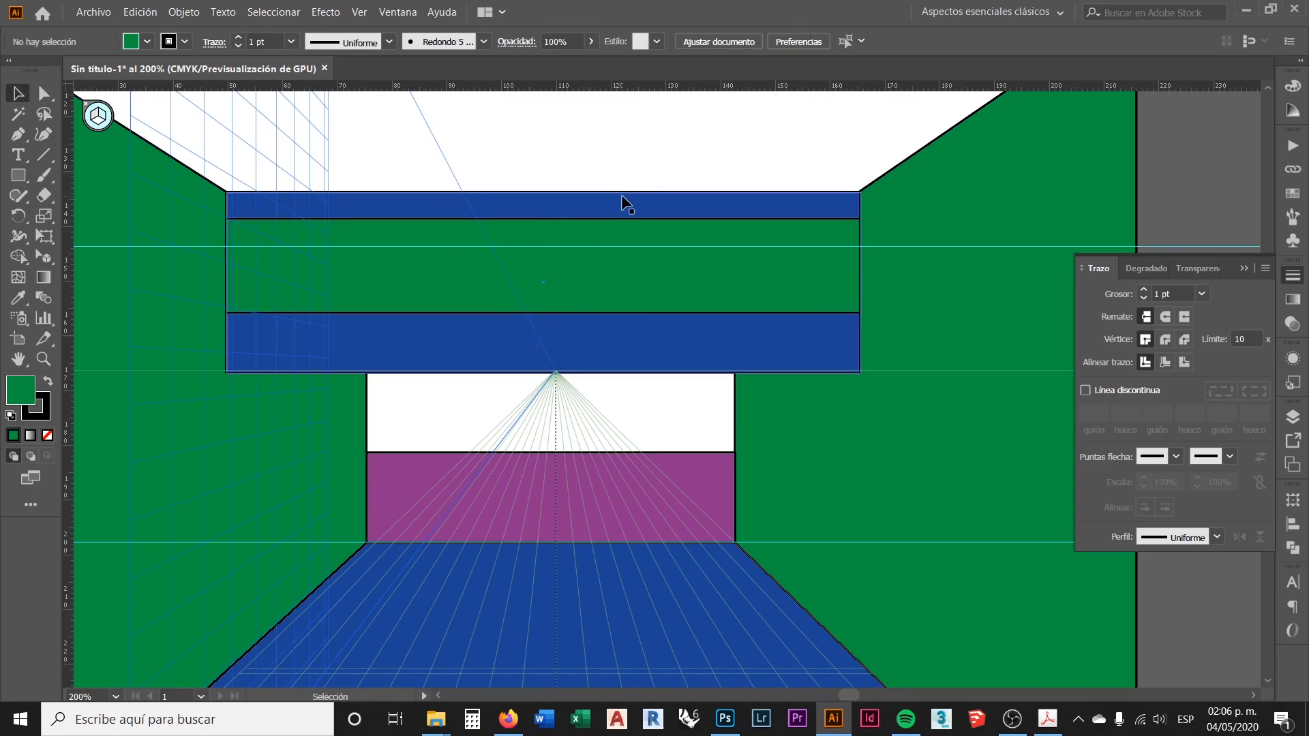
Subtract the green rectangle from the blue overhead rectangle with Minus Front, leaving two horizontal blue strips, and deselect
click(714, 234)
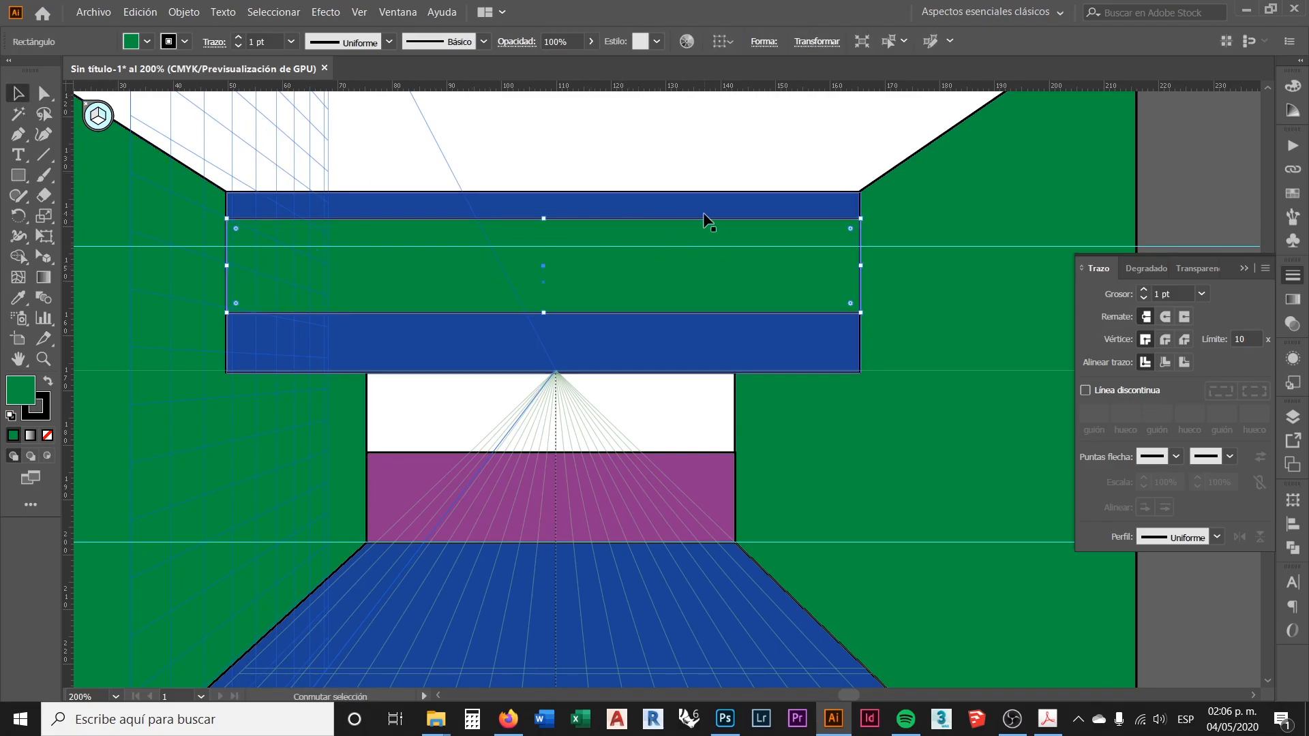
shift+click(705, 203)
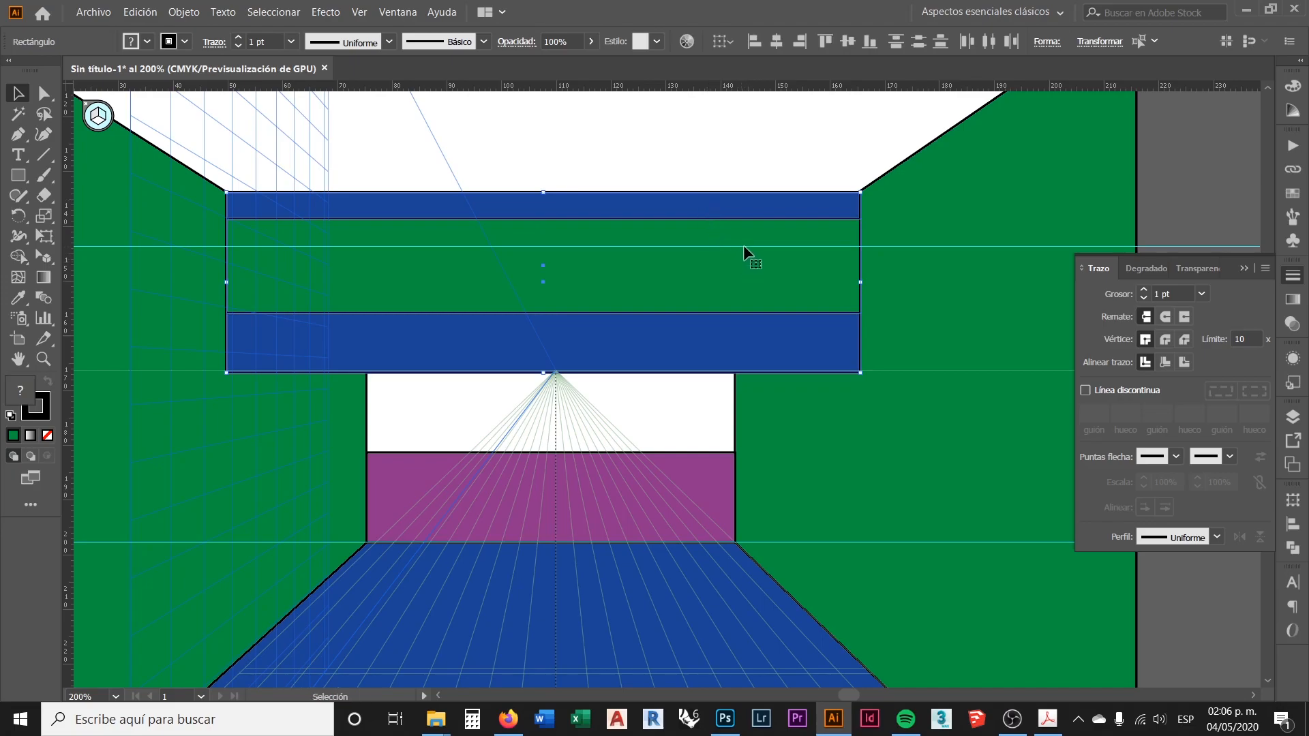
click(1287, 276)
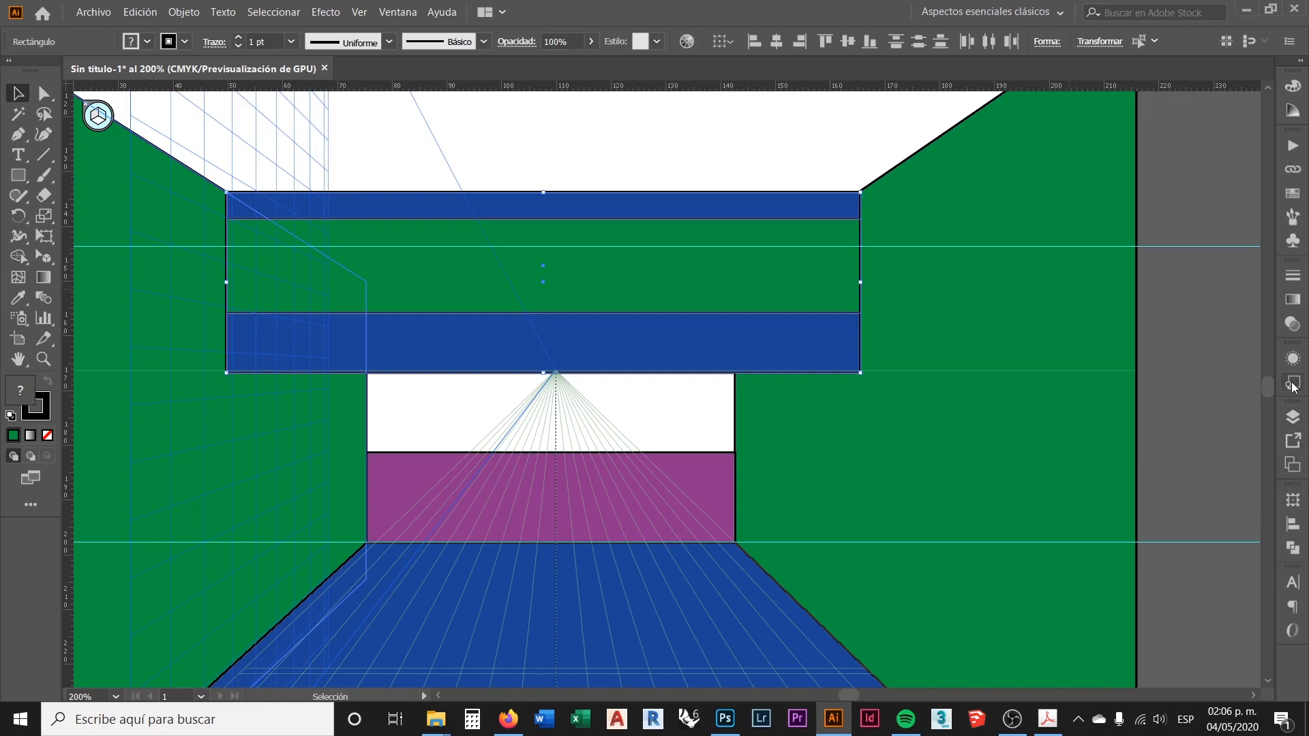
click(1293, 551)
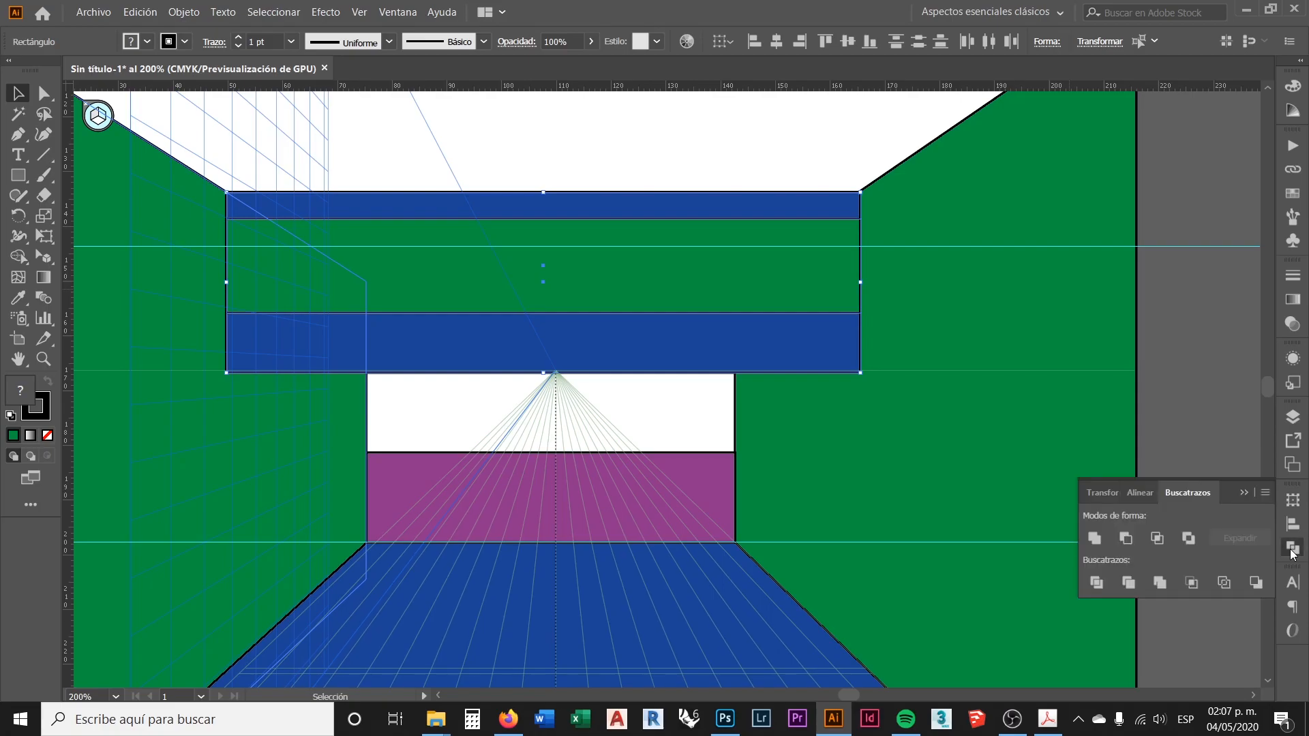
click(1125, 539)
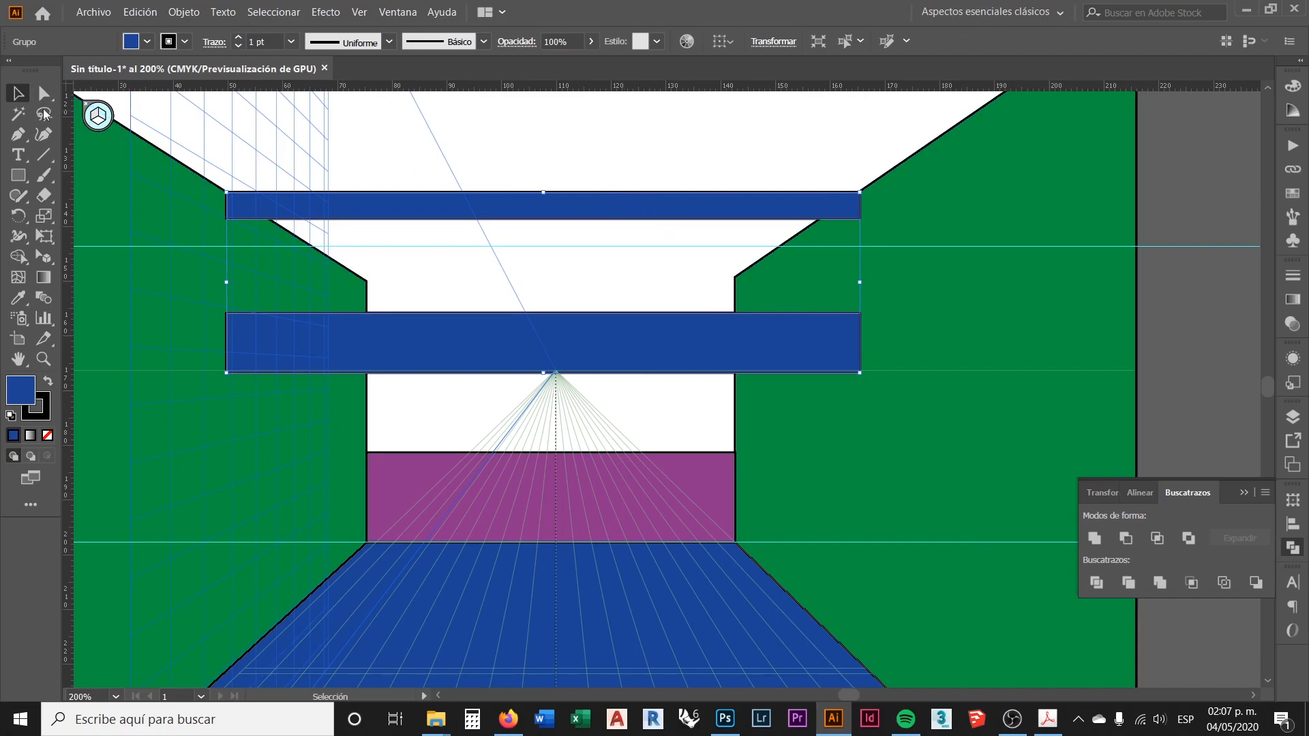
click(552, 146)
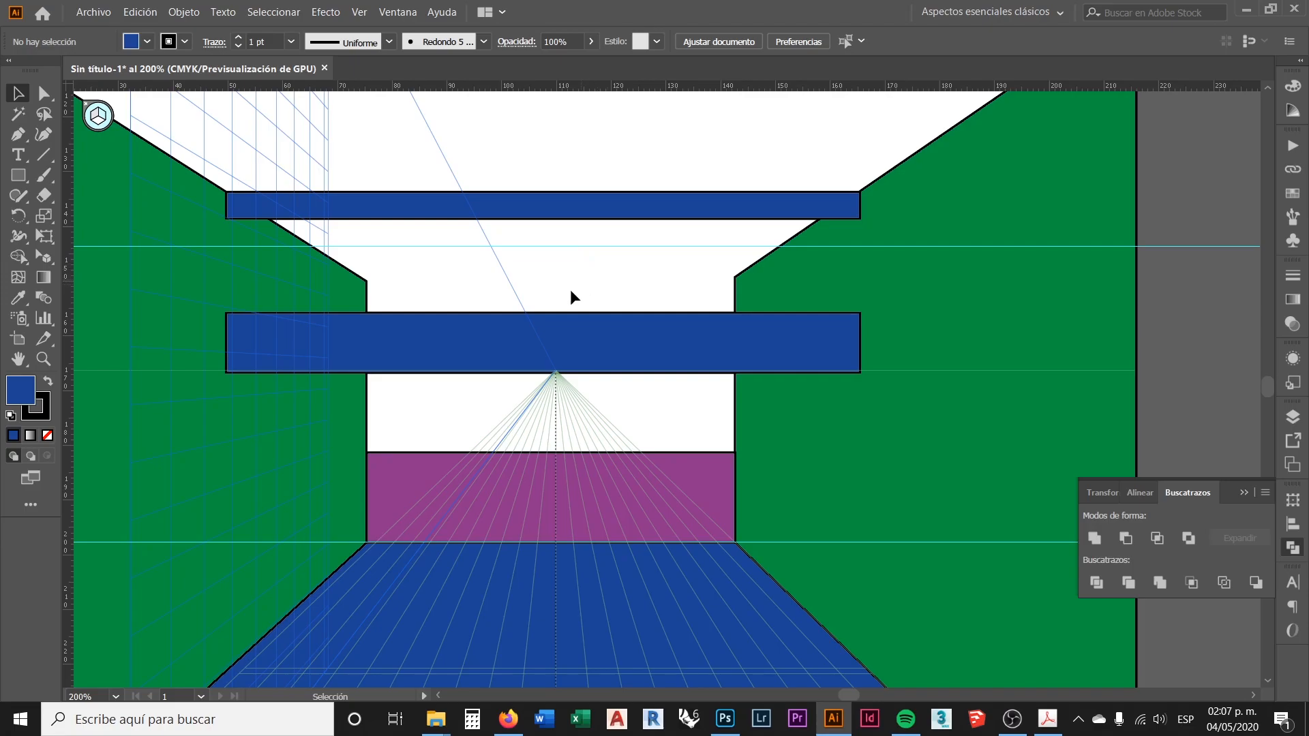
Draw a blue rectangle on the horizontal grid plane, receding from the upper strip's lower edge and spanning its width
scroll(536, 242, up, 1)
scroll(554, 253, down, 1)
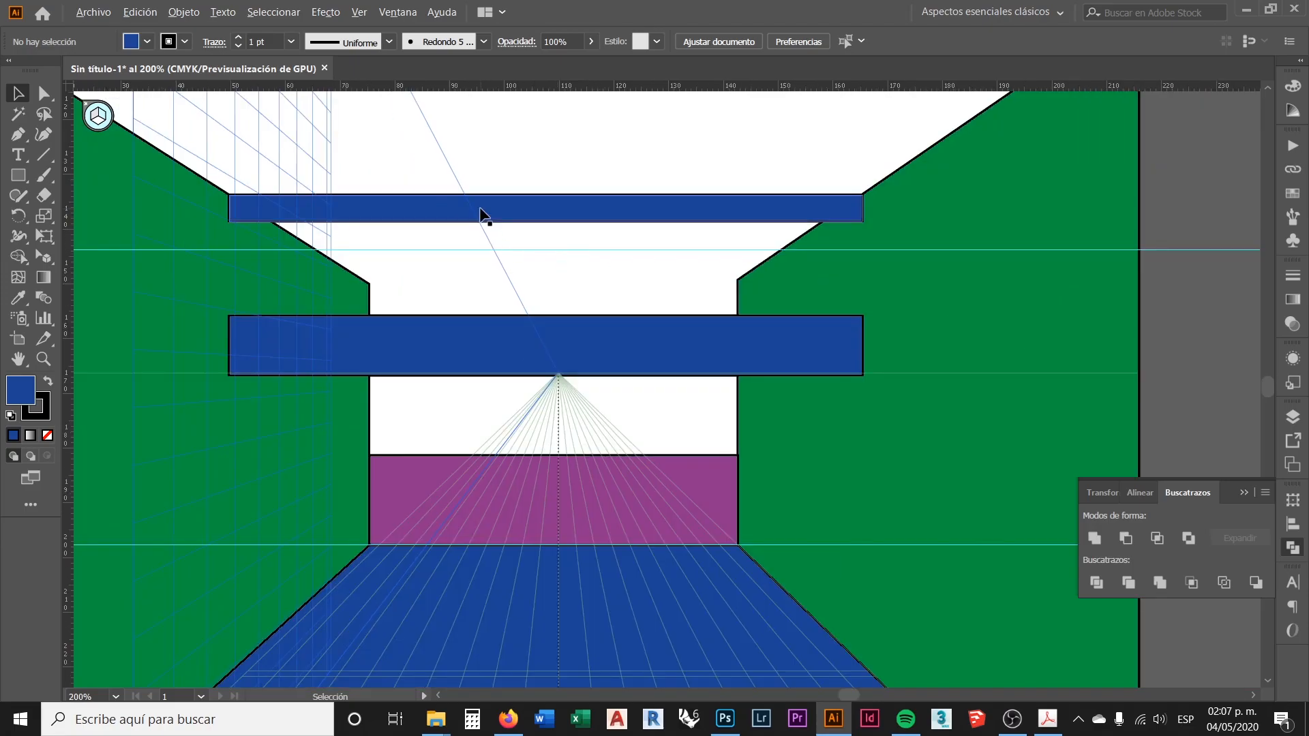
scroll(470, 215, up, 1)
scroll(538, 228, down, 1)
scroll(514, 231, up, 1)
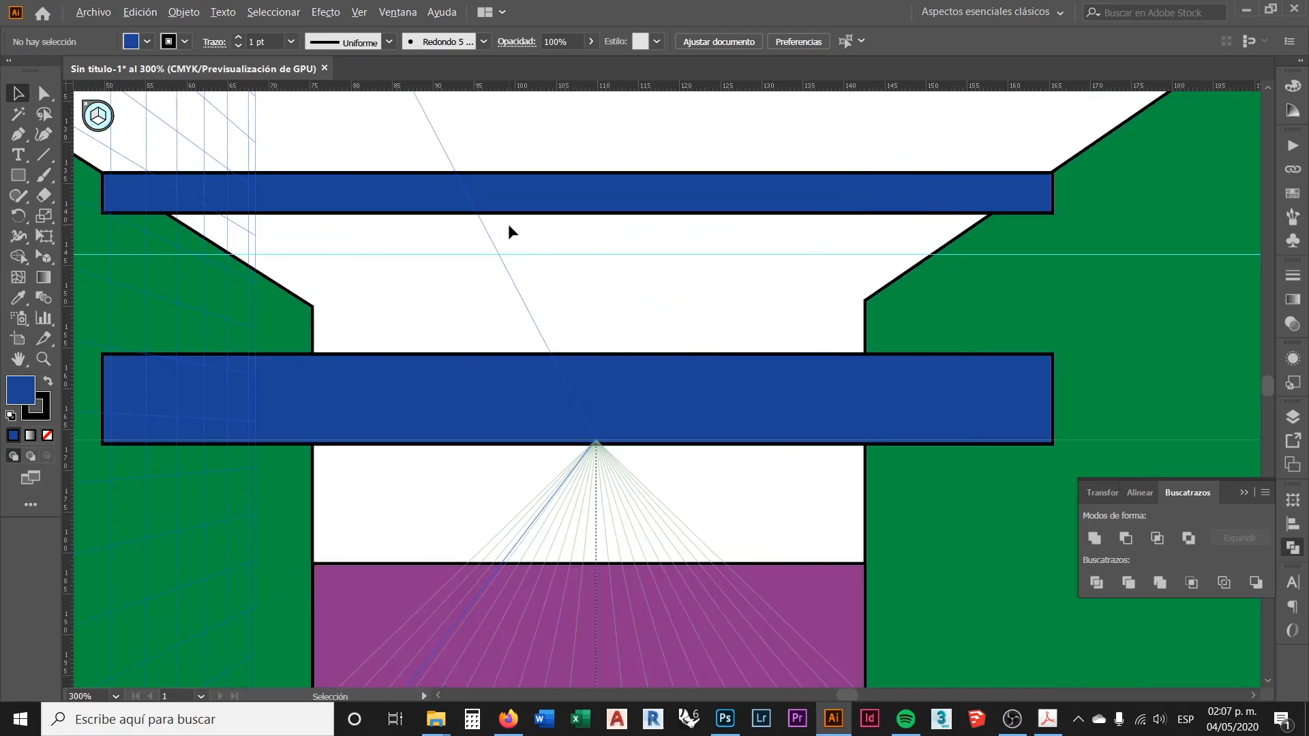
click(19, 177)
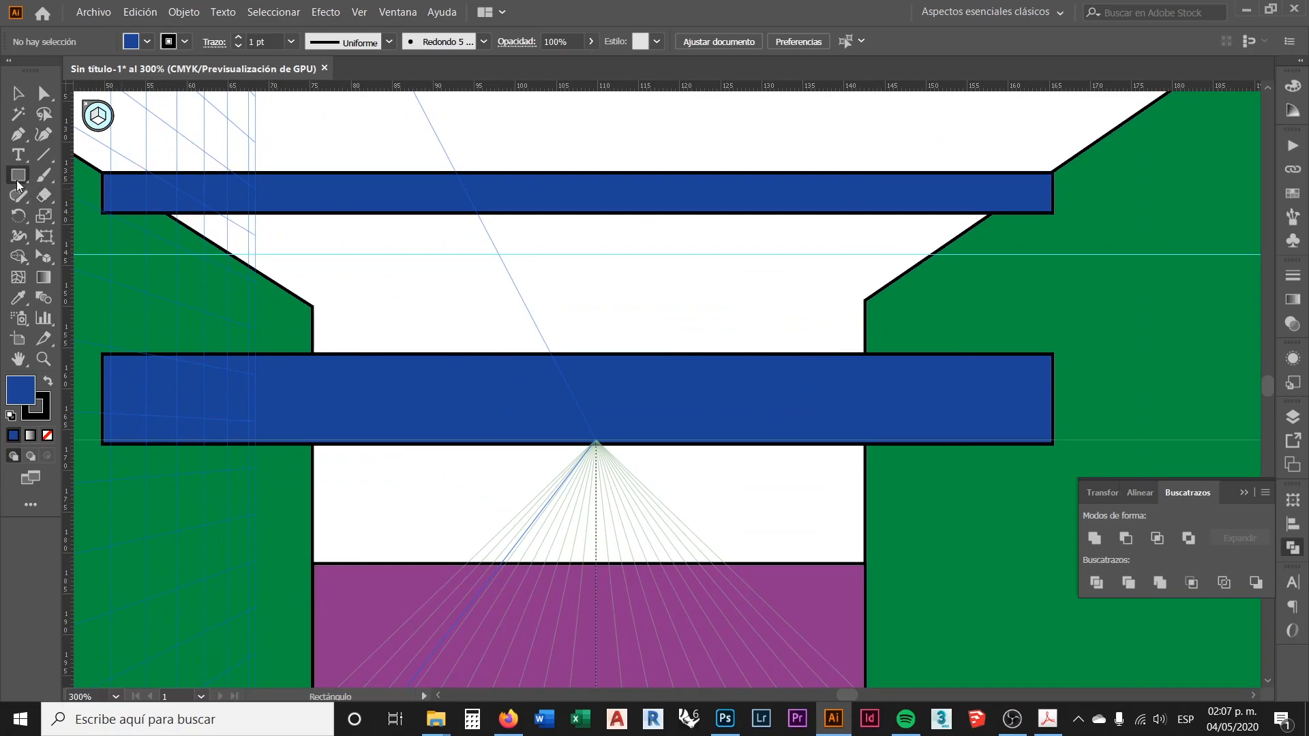
click(98, 124)
drag(106, 217, 962, 261)
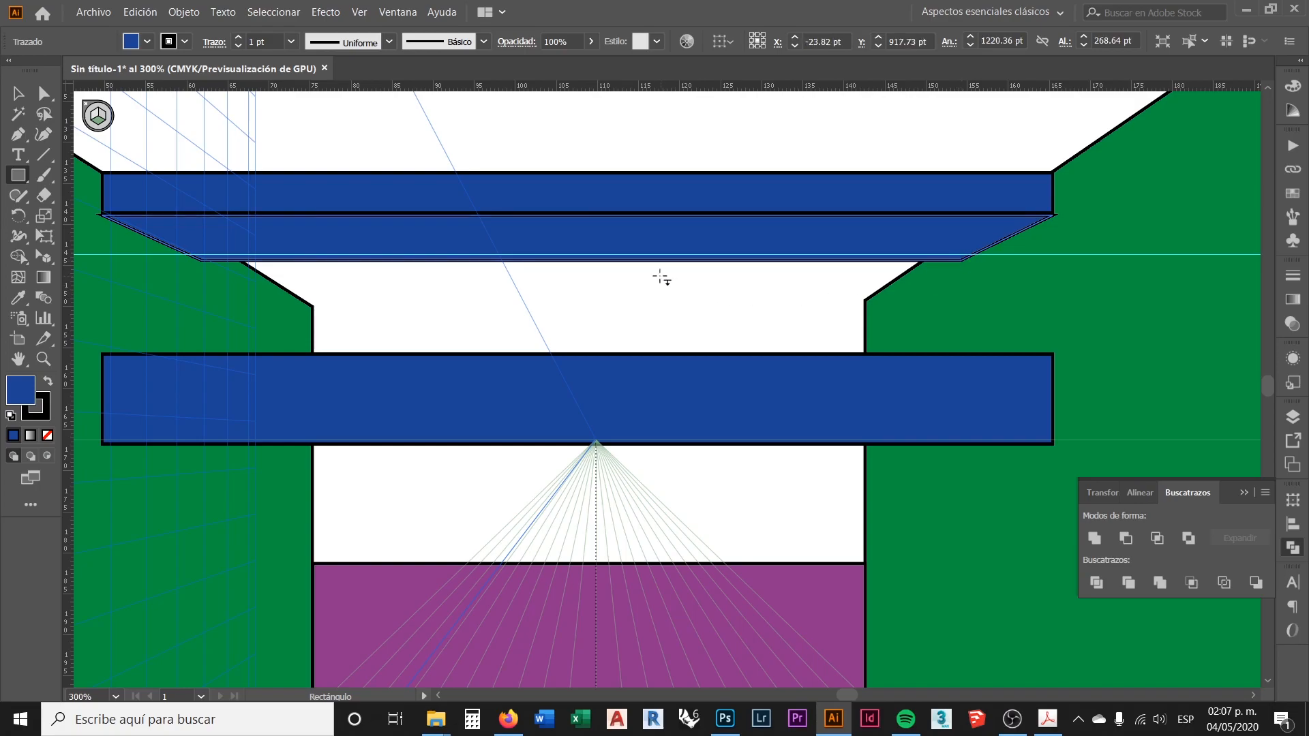
Examine how both front corners of the new perspective rectangle meet the lower corners of the upper blue strip
scroll(650, 256, down, 1)
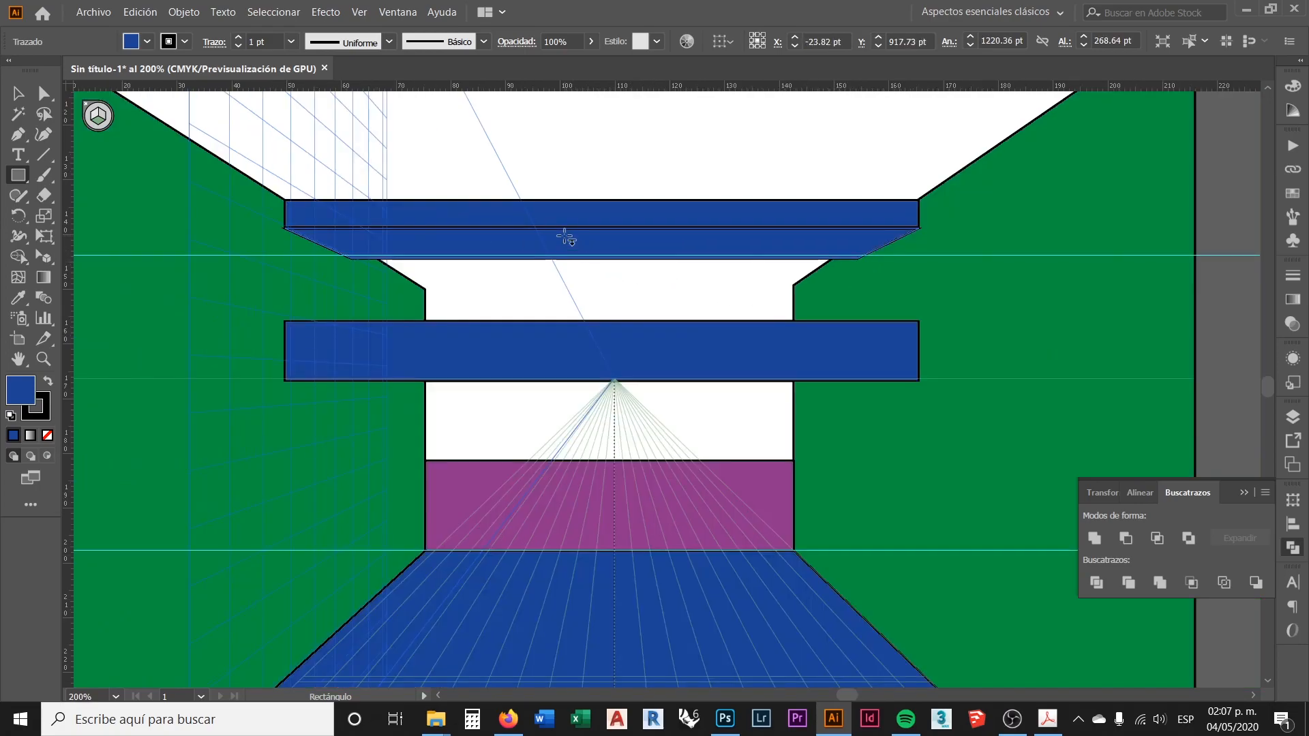
scroll(409, 235, up, 1)
scroll(180, 201, up, 3)
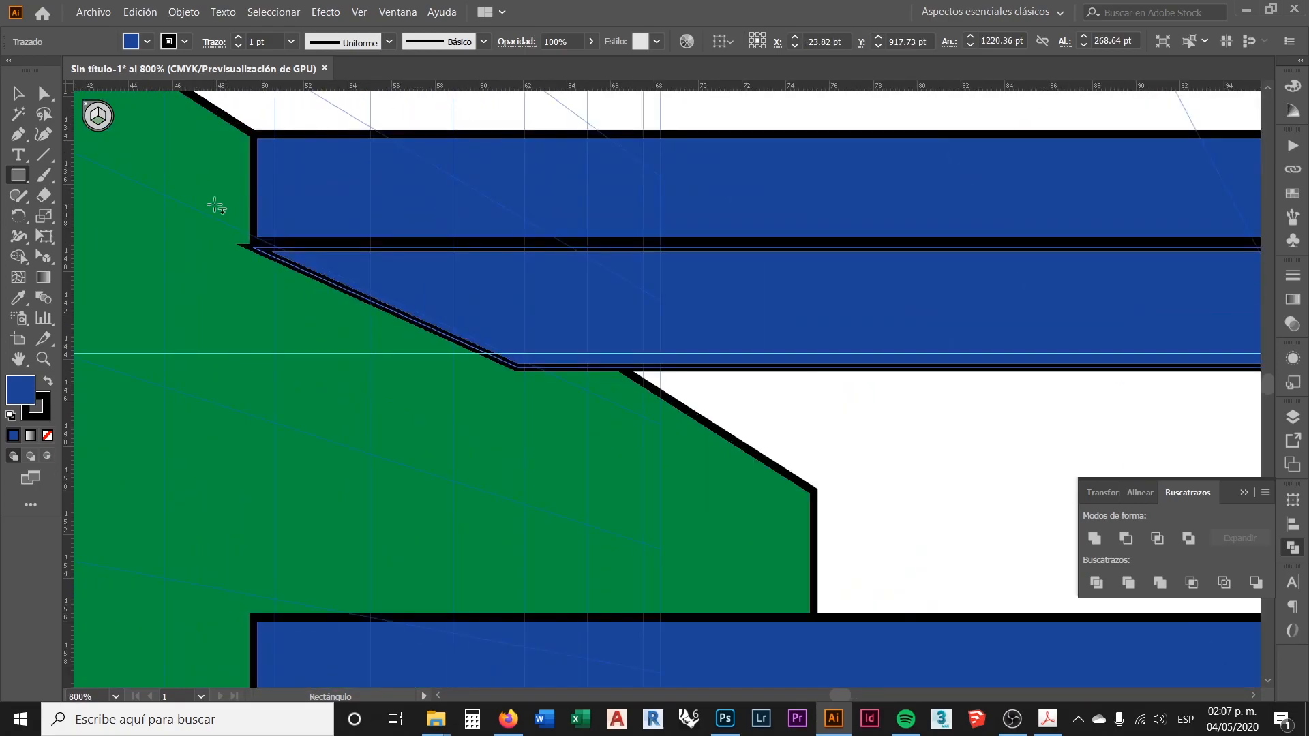
scroll(287, 235, up, 1)
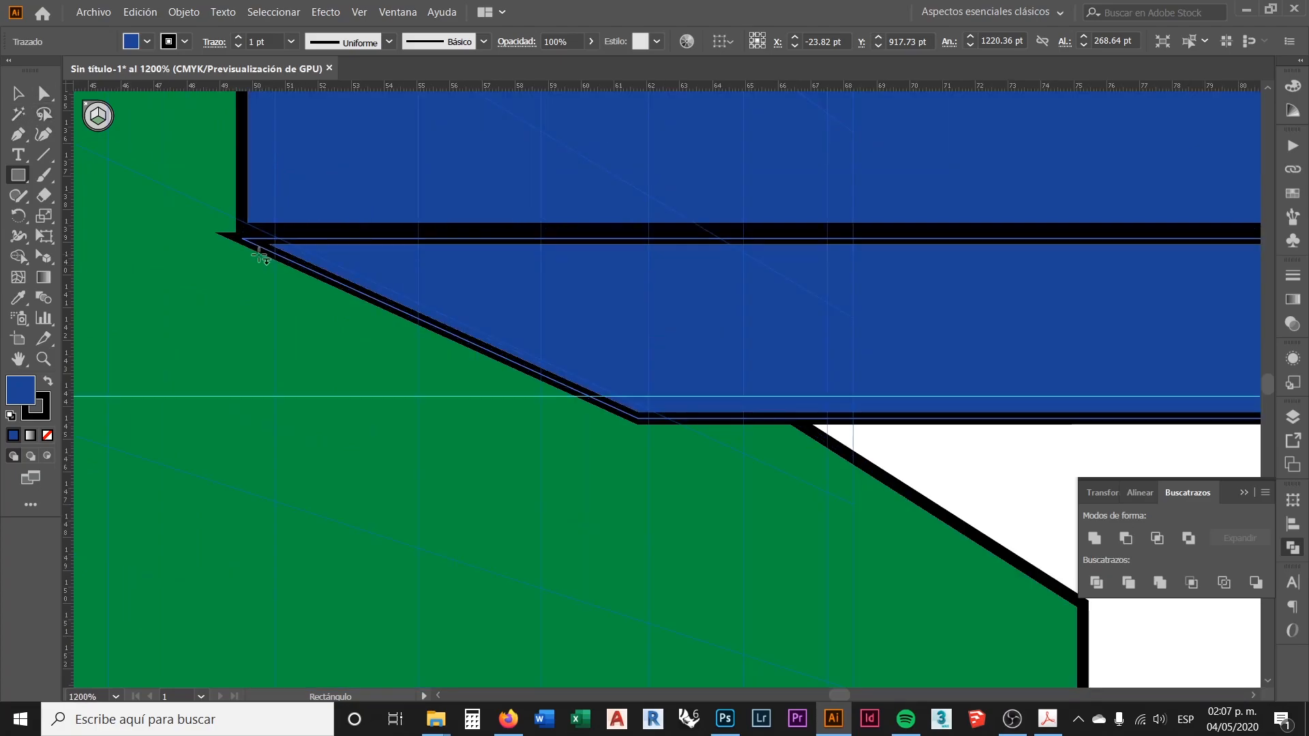
scroll(293, 236, down, 3)
scroll(313, 243, down, 2)
scroll(958, 233, up, 5)
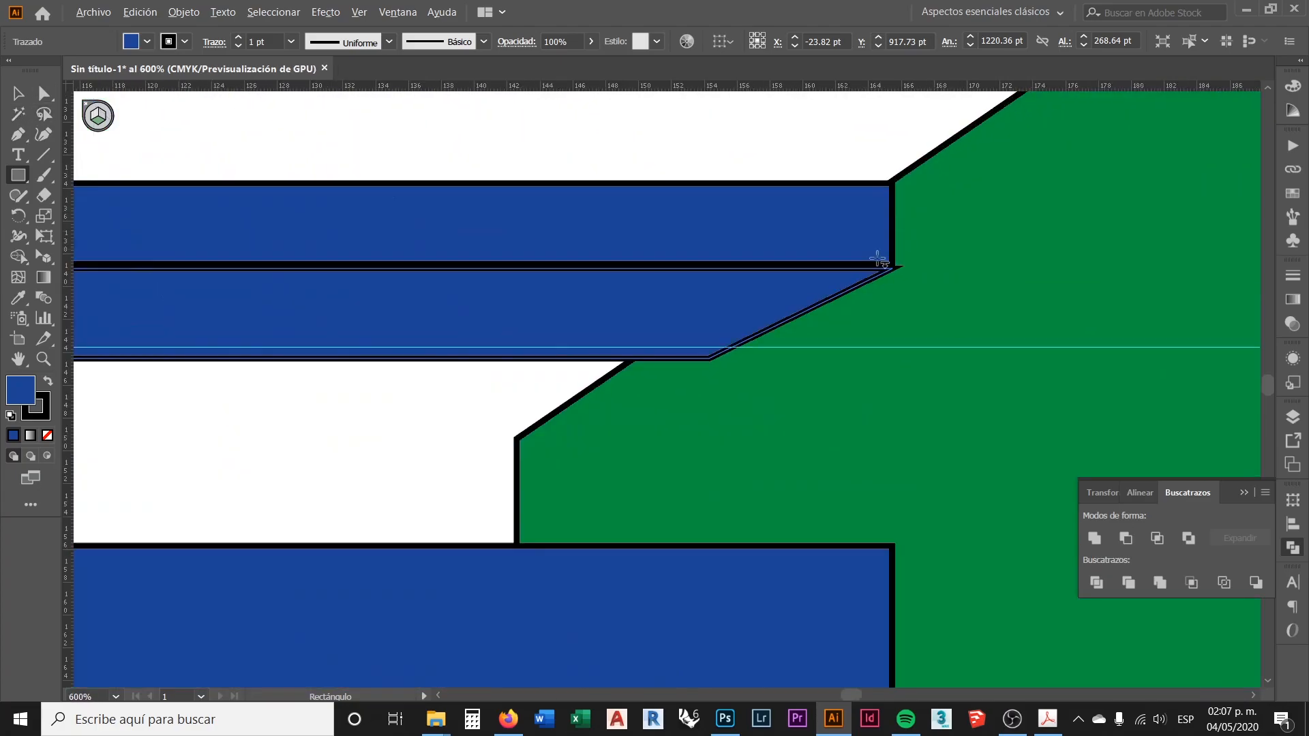
scroll(779, 295, down, 4)
scroll(779, 296, down, 2)
scroll(380, 291, up, 3)
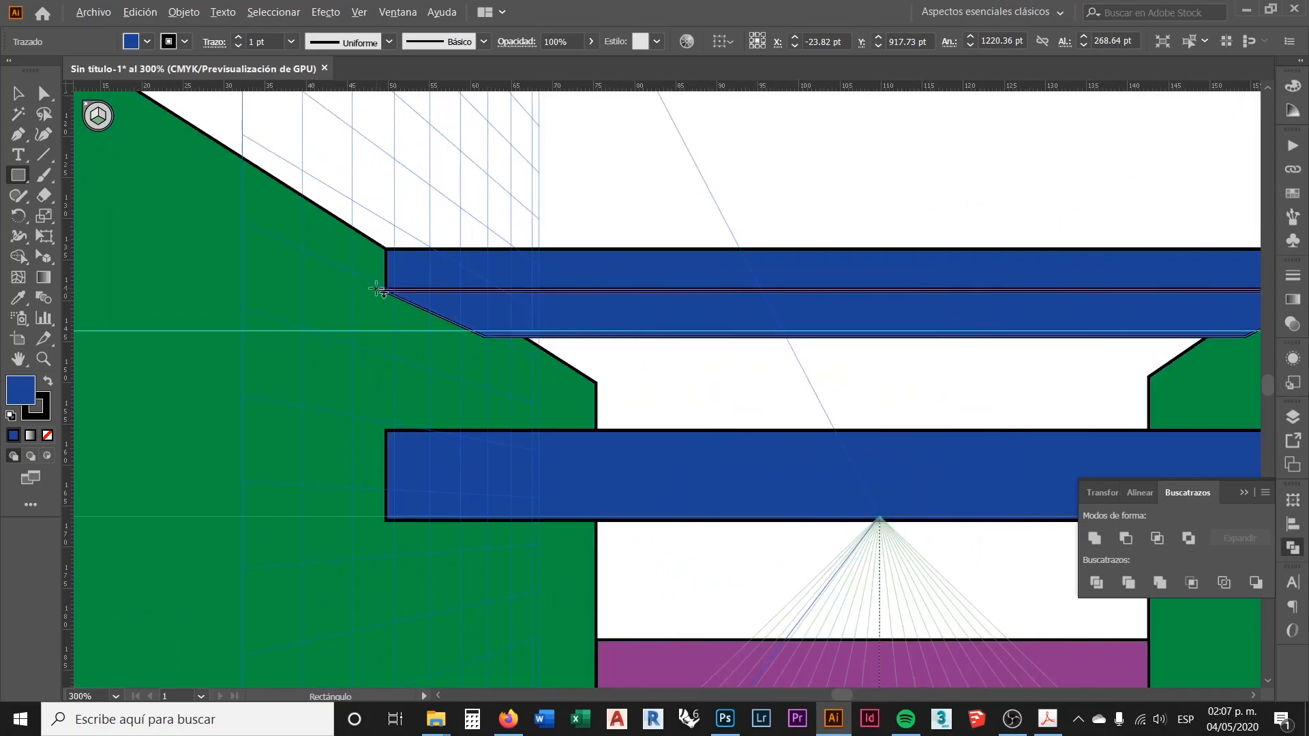
scroll(405, 306, up, 3)
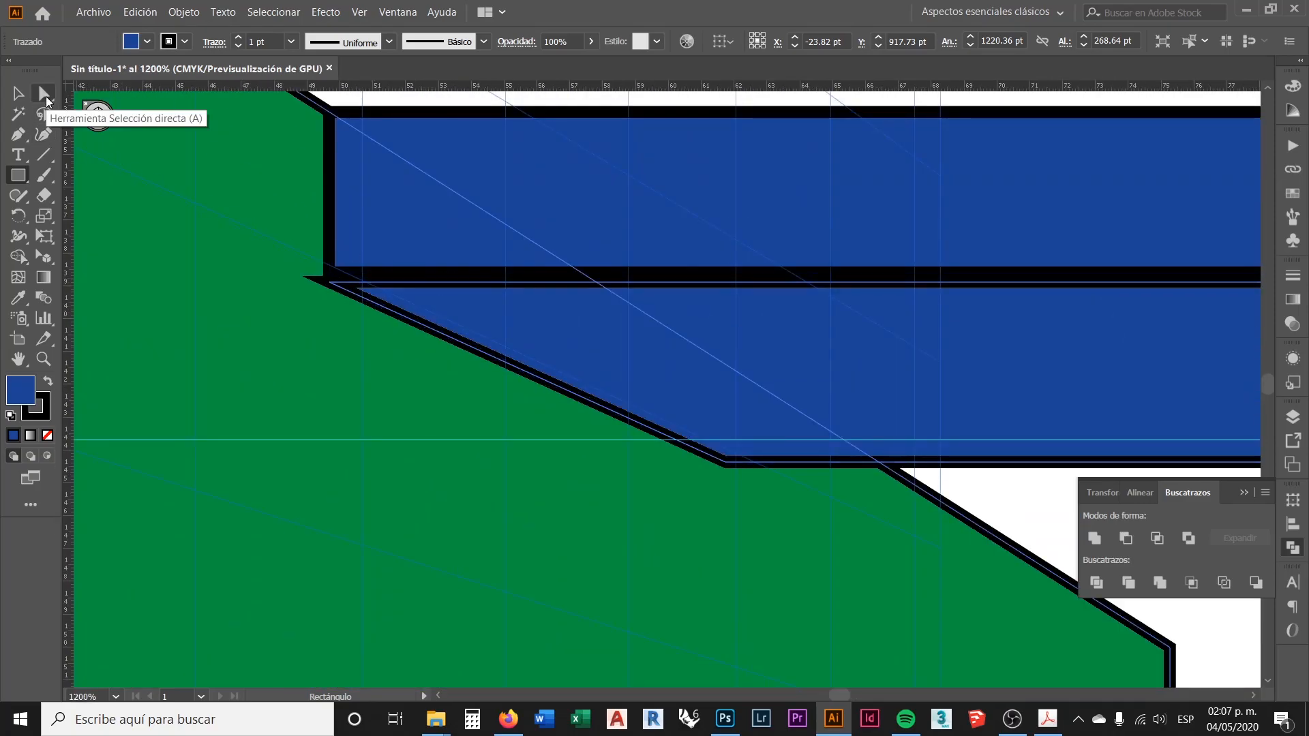
Select the blue perspective rectangle and set its stroke's corner join to round
click(18, 93)
scroll(400, 268, up, 1)
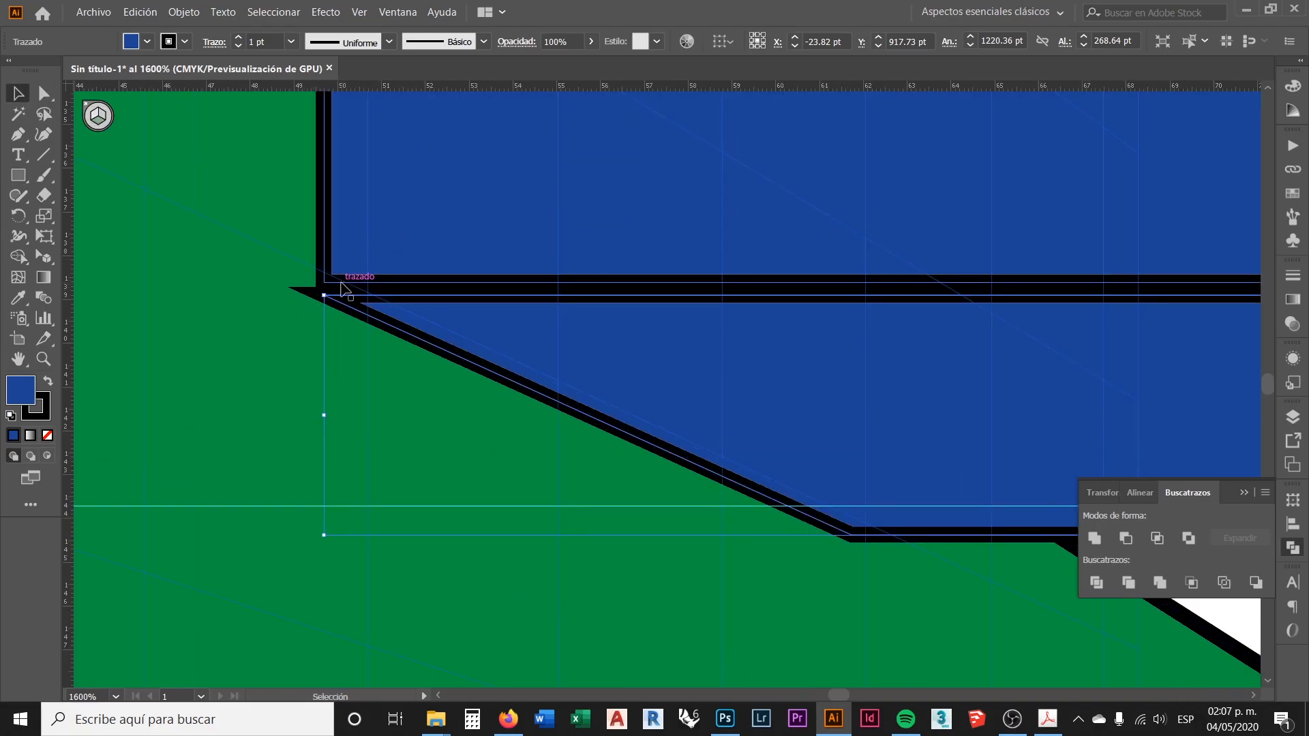
click(258, 187)
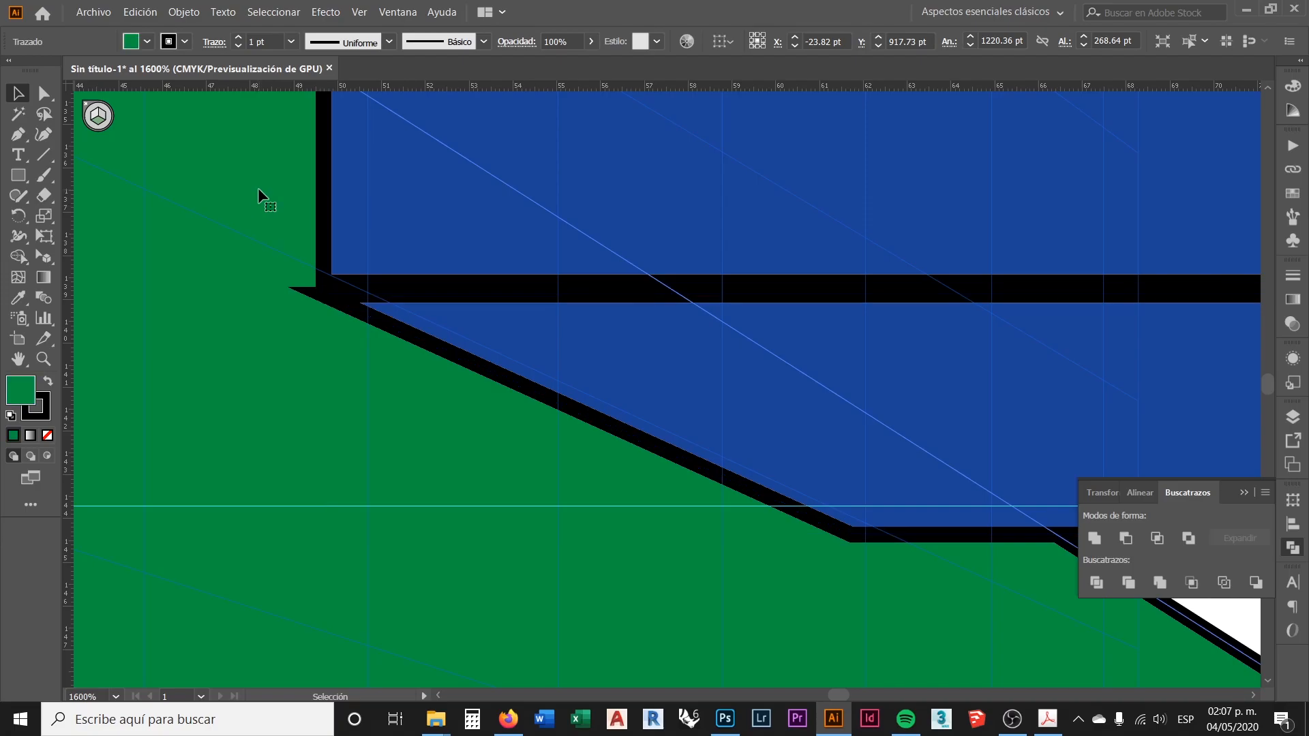
click(392, 312)
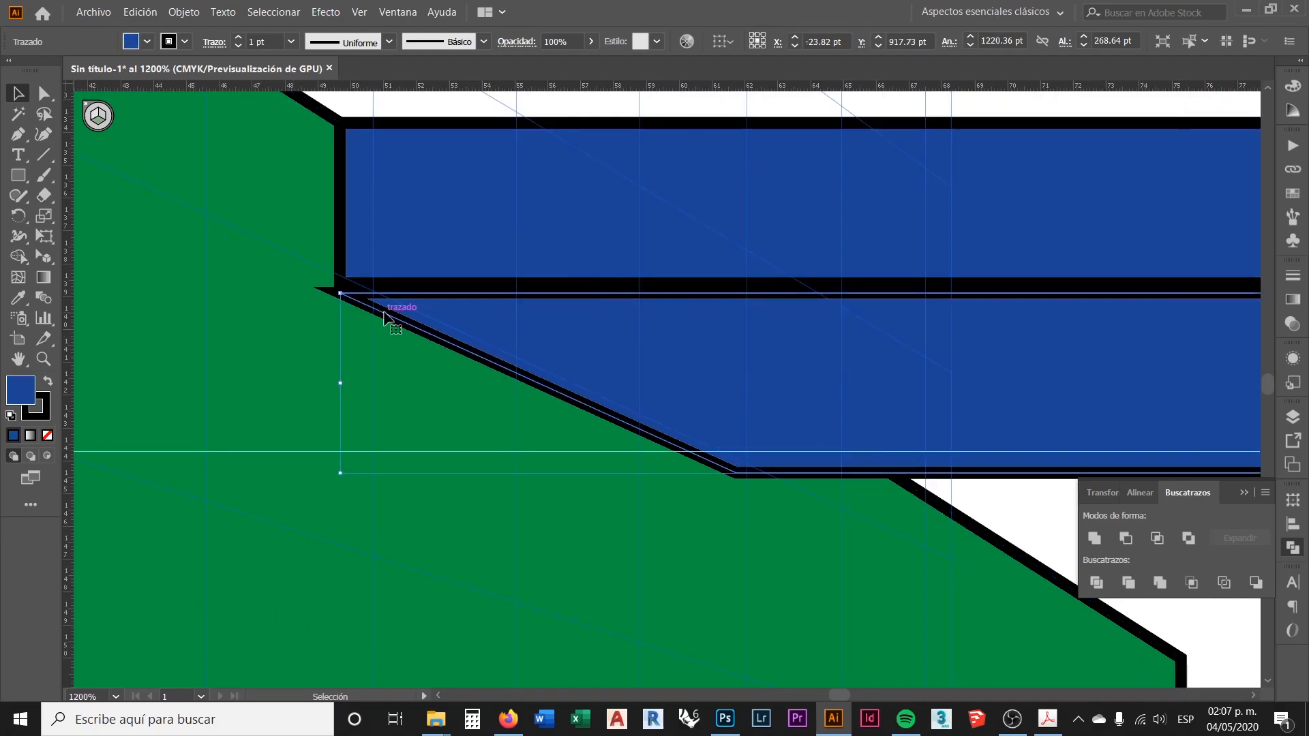
scroll(361, 306, up, 1)
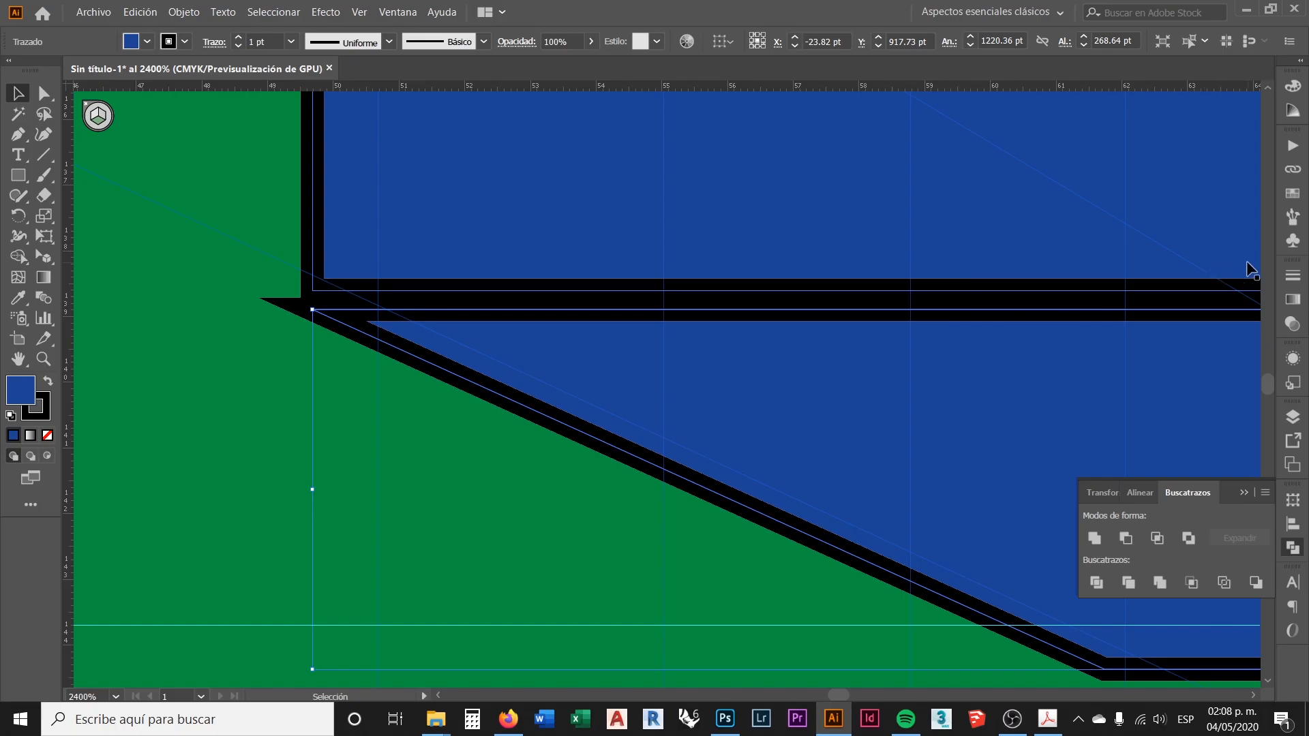
click(1290, 280)
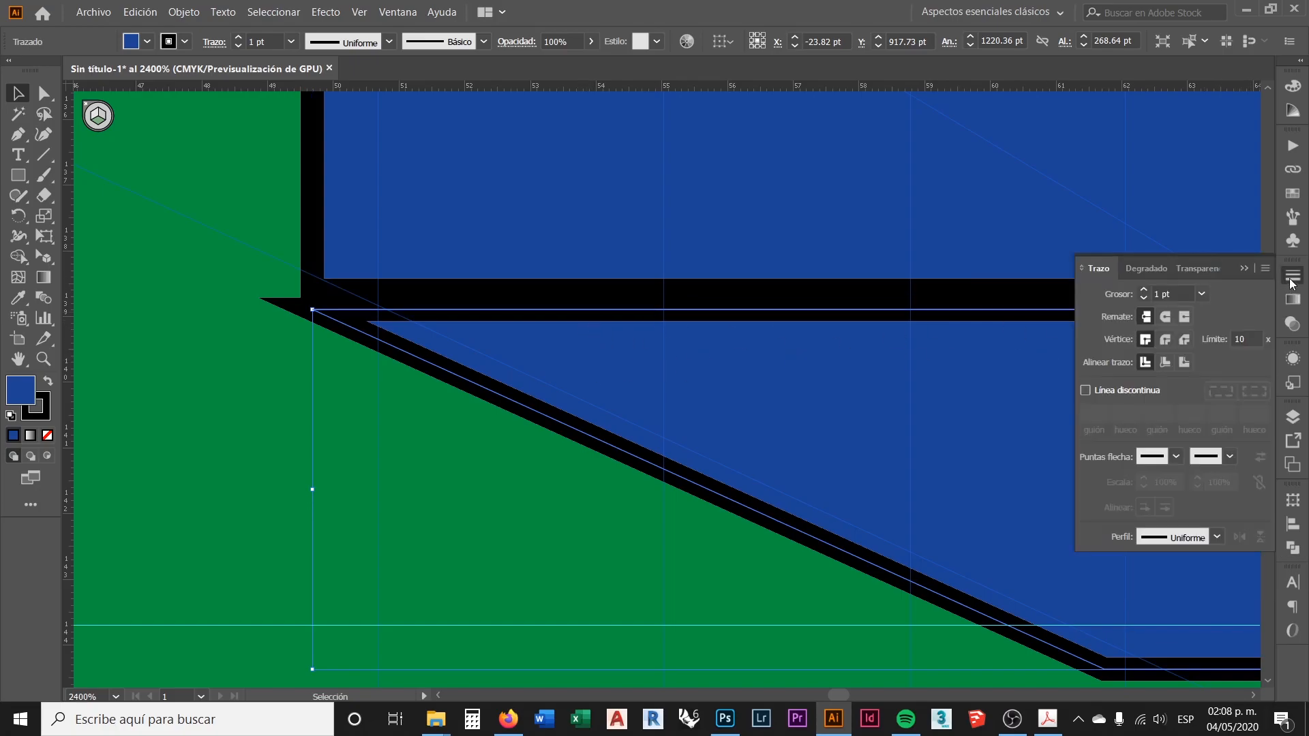
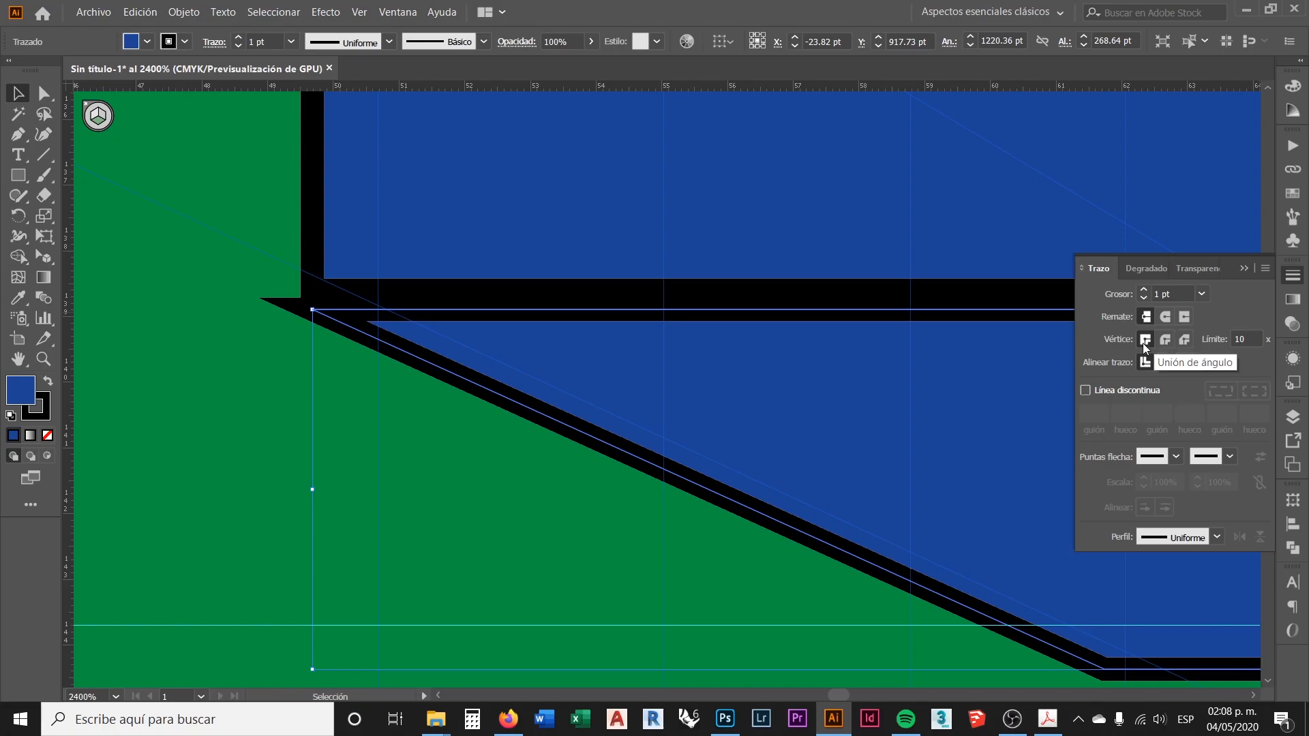
click(1166, 340)
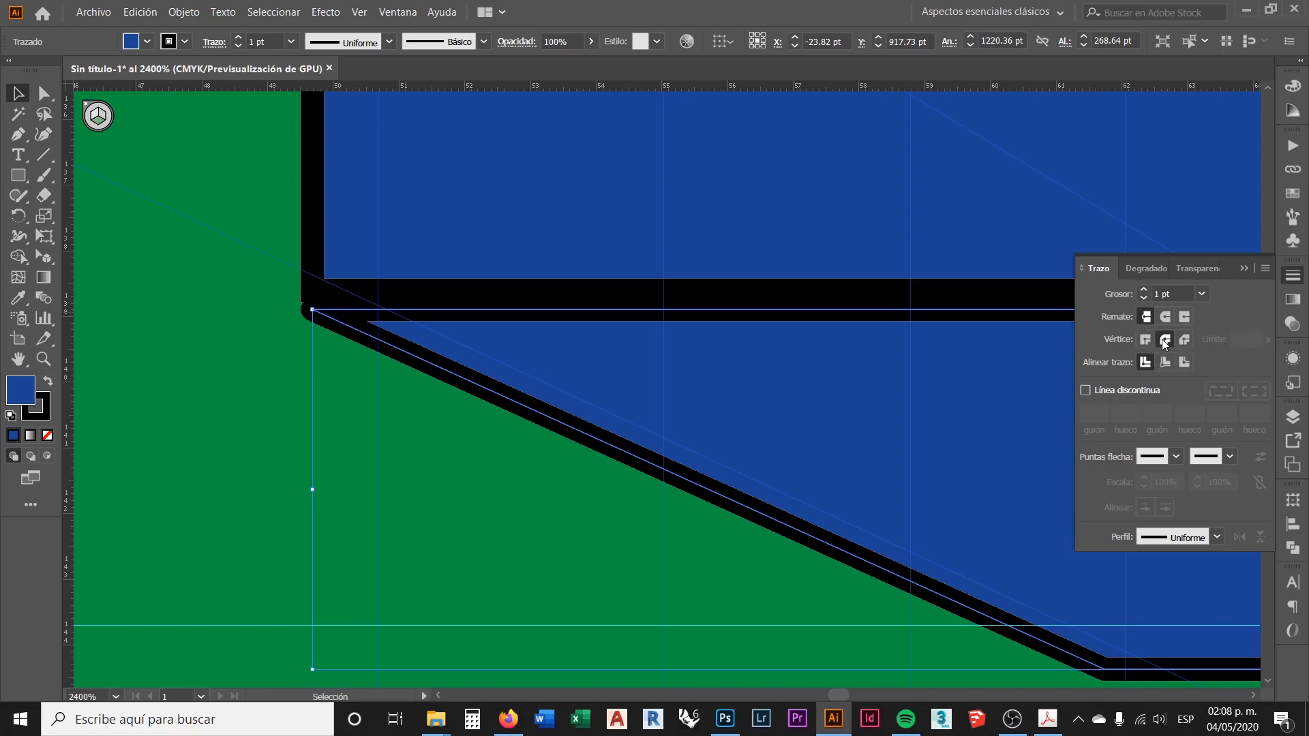
Compare bevel and miter joins and the projecting cap on the perspective rectangle's stroke, returning to round join and butt cap
scroll(328, 327, up, 3)
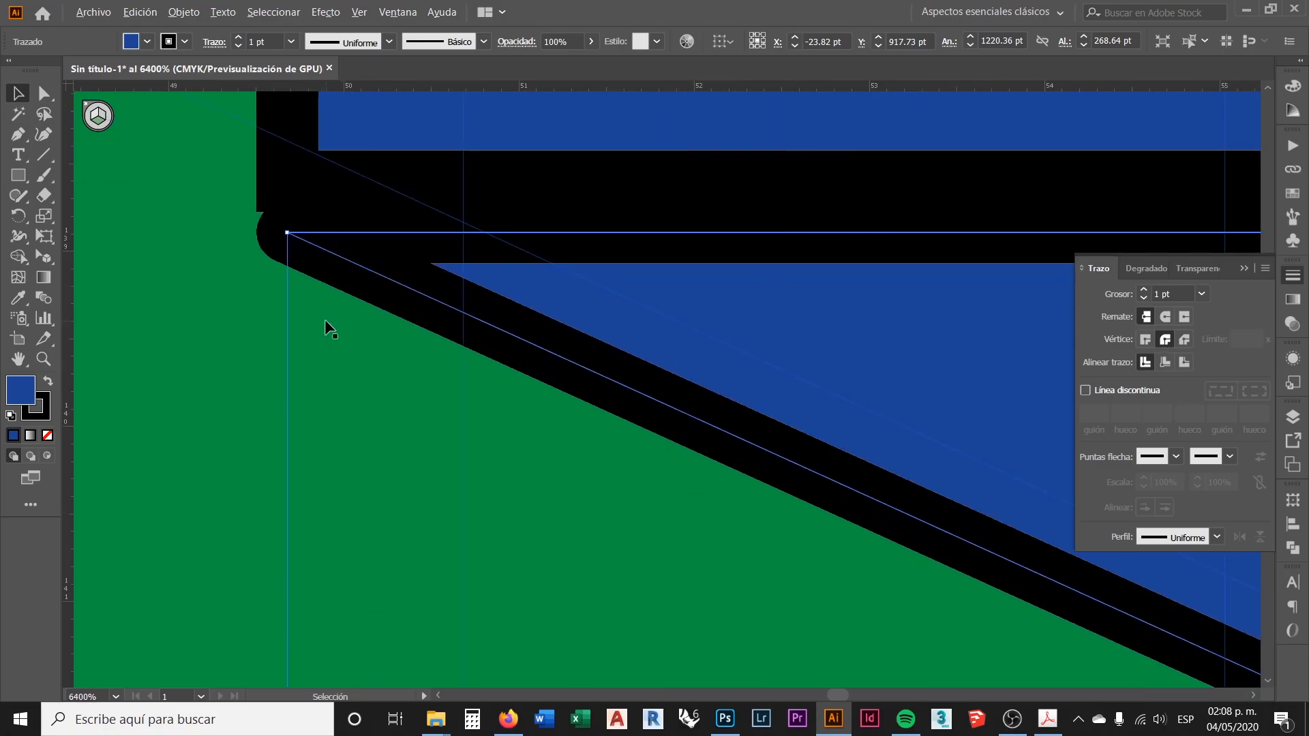
scroll(325, 319, down, 3)
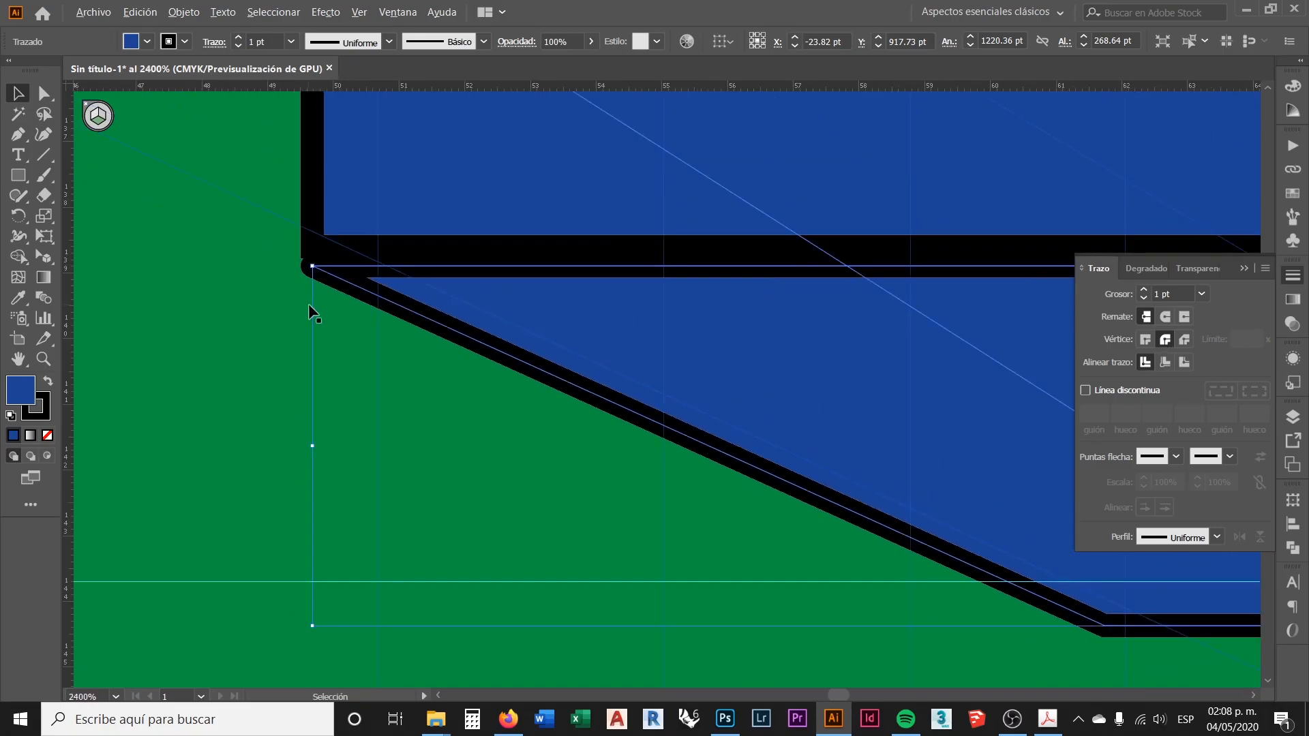
click(1183, 340)
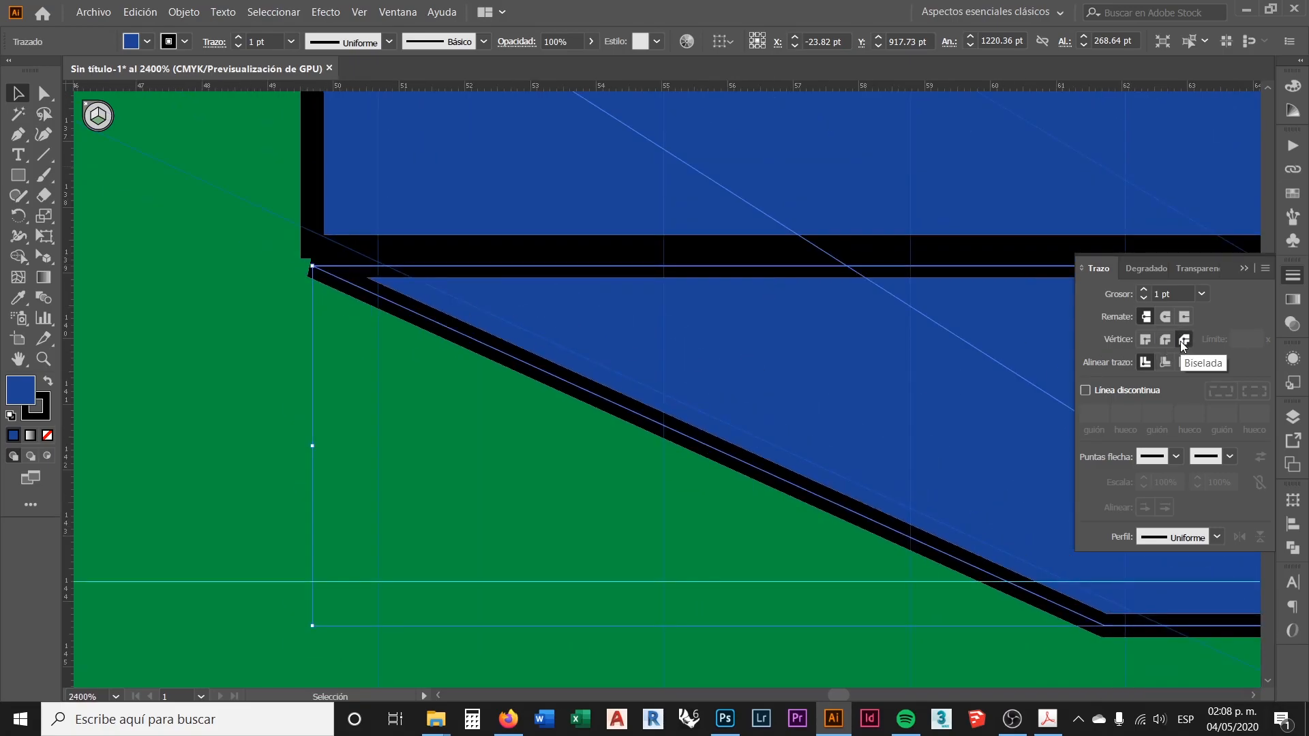
click(1145, 340)
click(1165, 340)
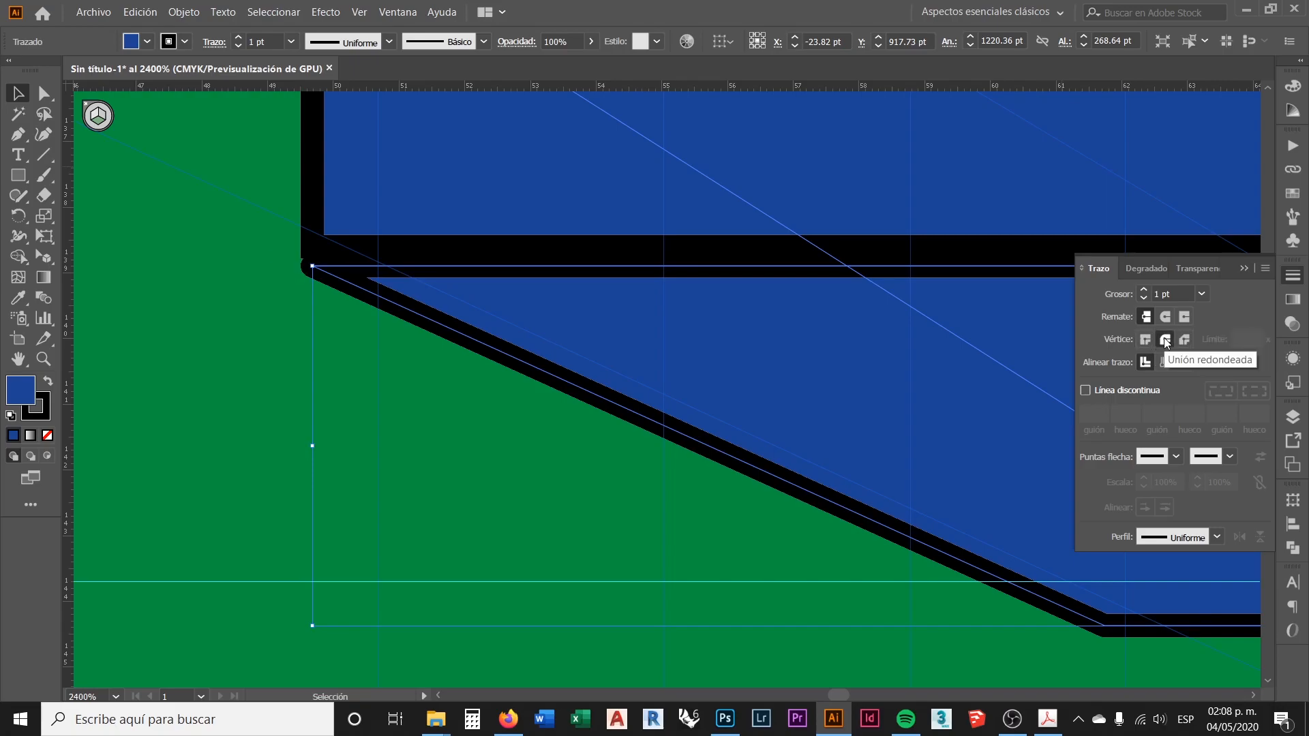
click(1184, 316)
click(1146, 318)
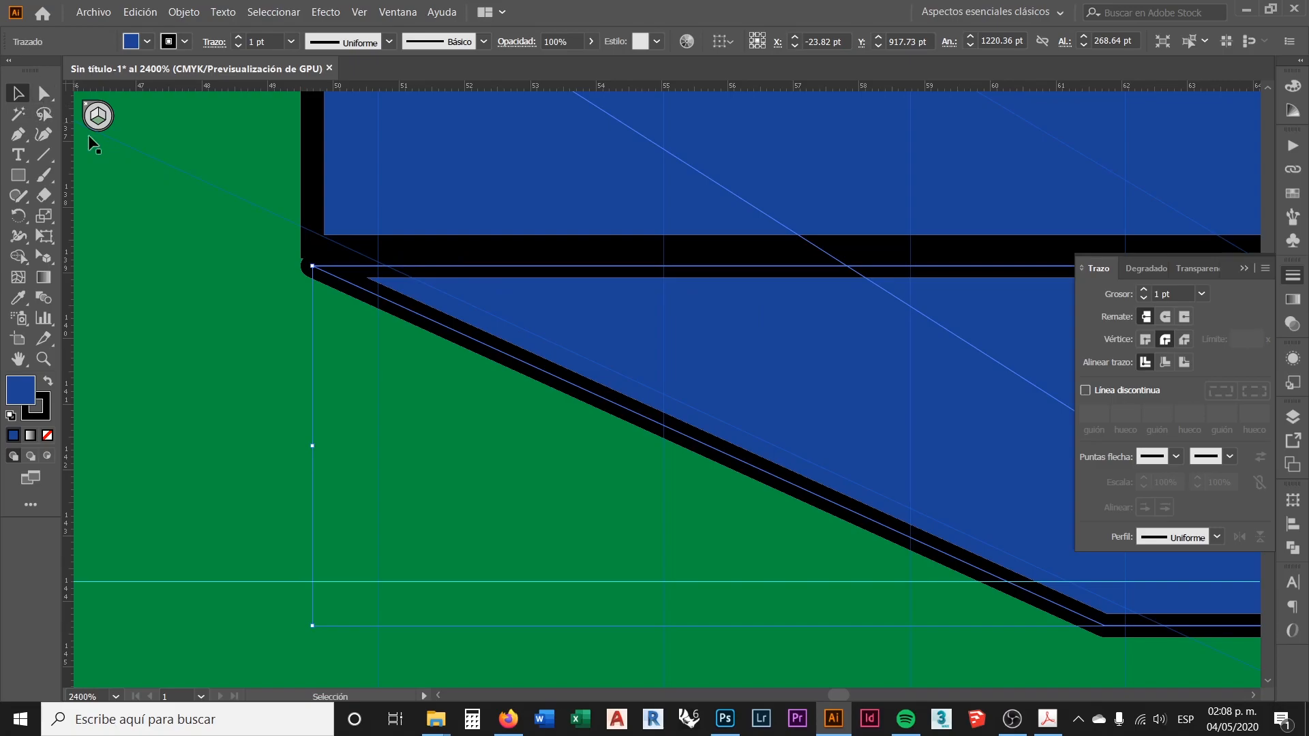
Move the blue perspective rectangle in perspective so its front left corner meets the upper strip's lower left corner, and check the opposite corner
click(39, 256)
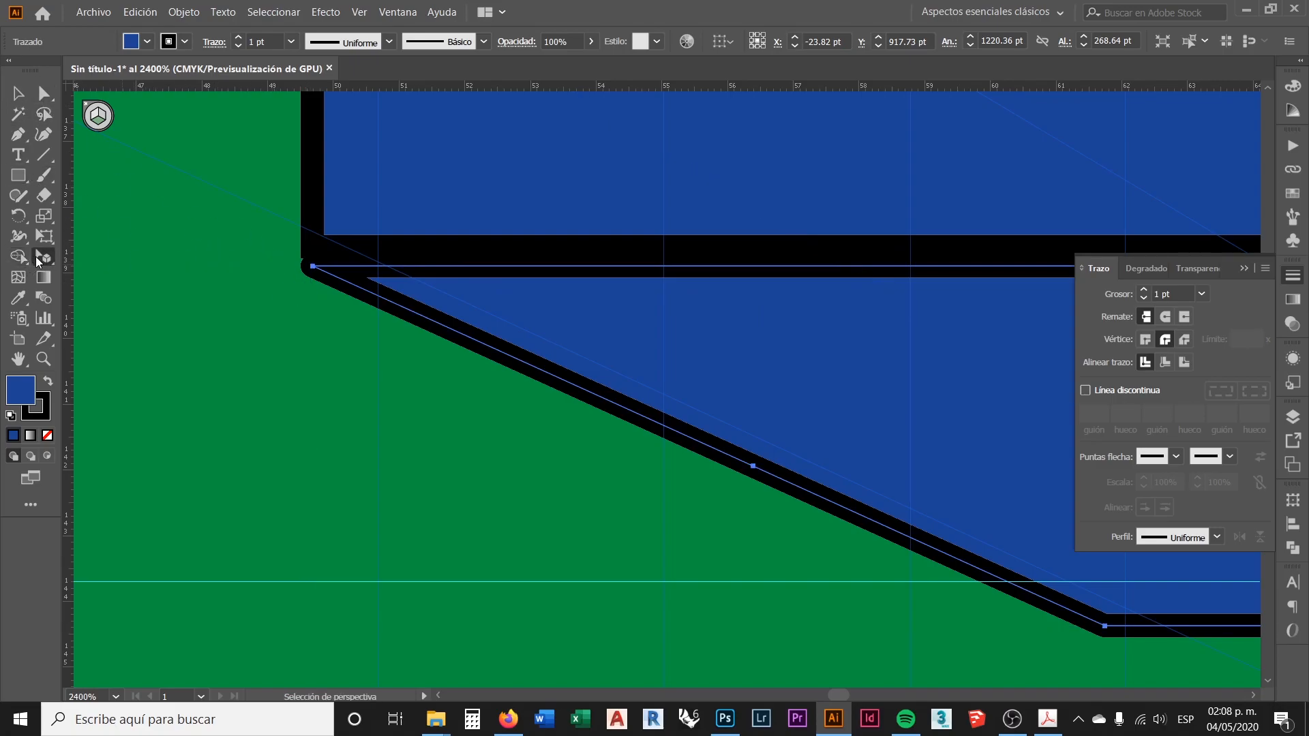
scroll(347, 317, up, 1)
drag(300, 251, 301, 225)
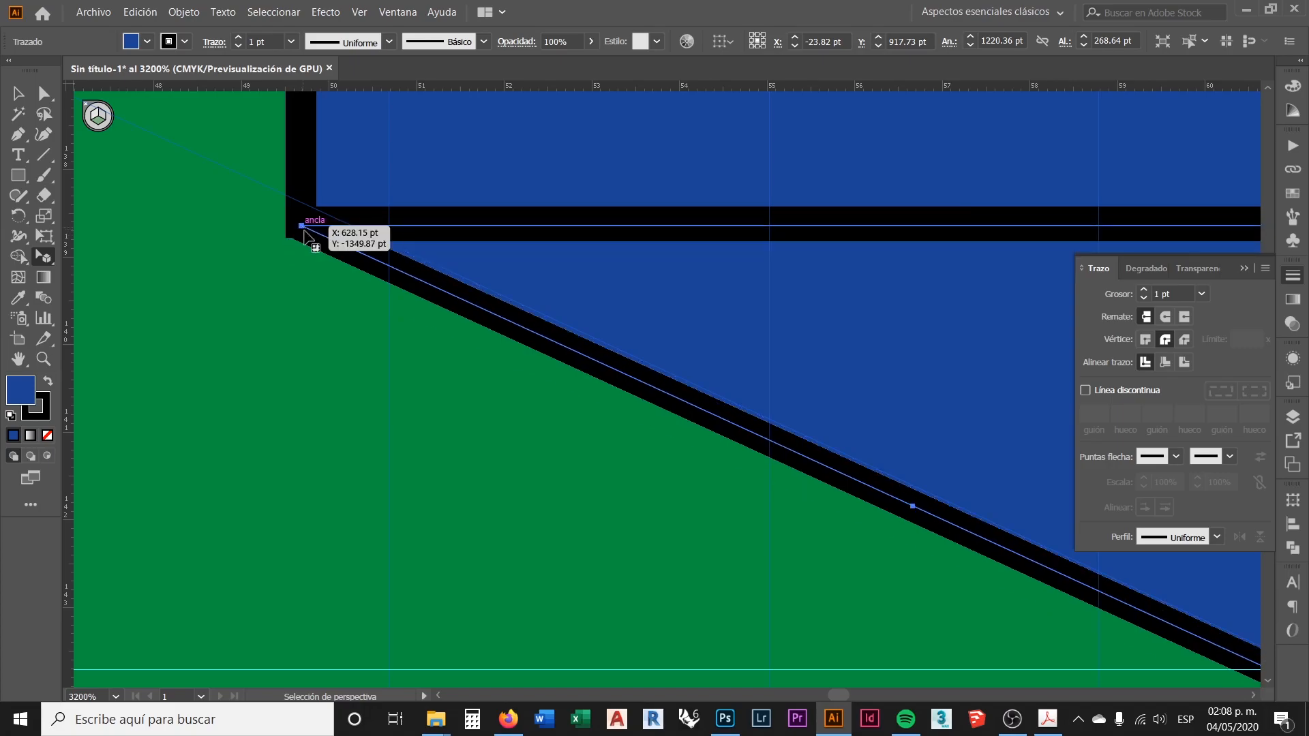
scroll(257, 262, down, 8)
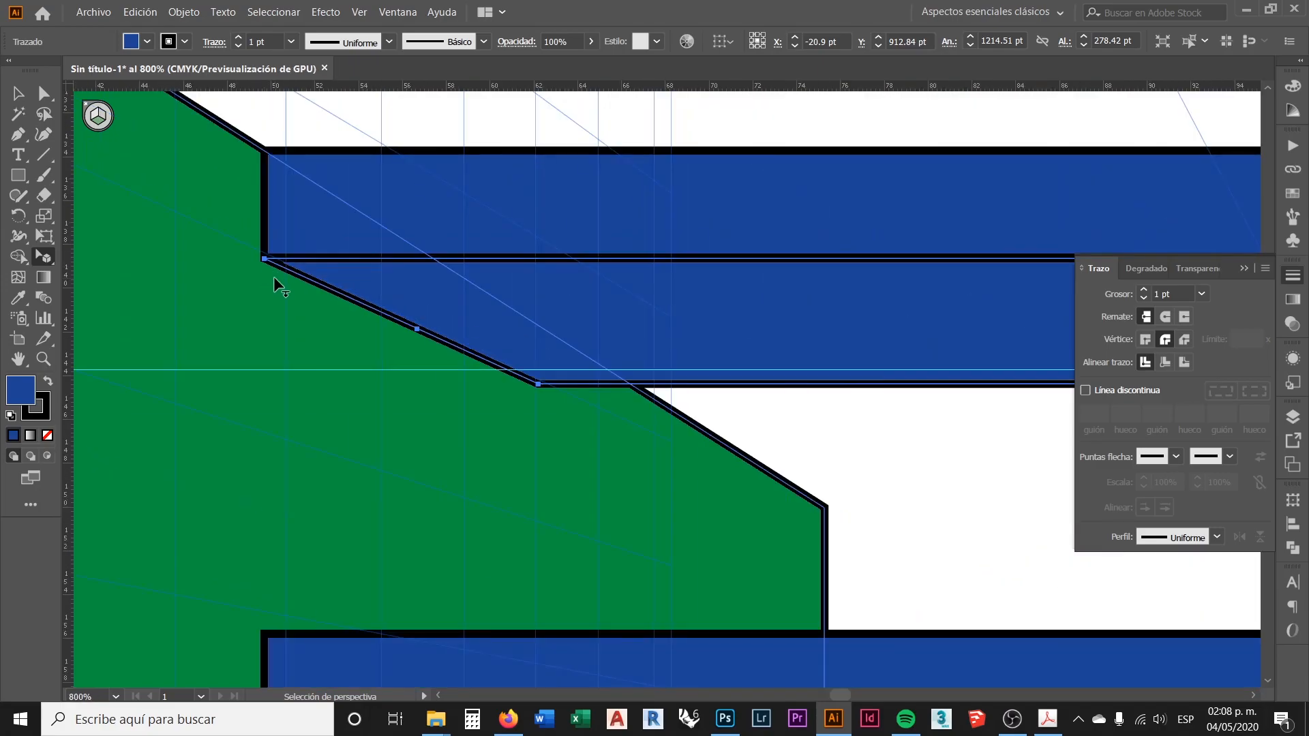
scroll(953, 258, up, 7)
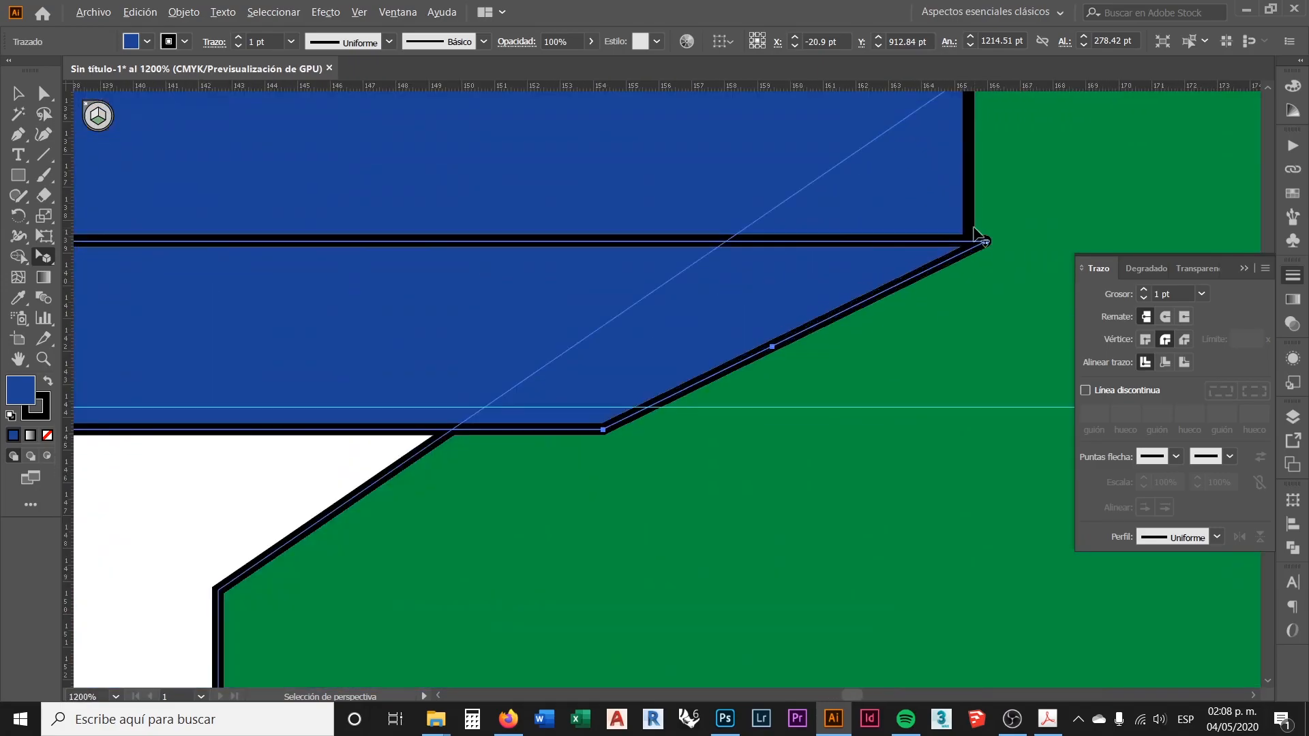
Extend the blue underside rectangle in perspective so its front right corner meets the upper strip's lower right corner, and deselect it
drag(992, 272, 959, 269)
scroll(991, 309, down, 7)
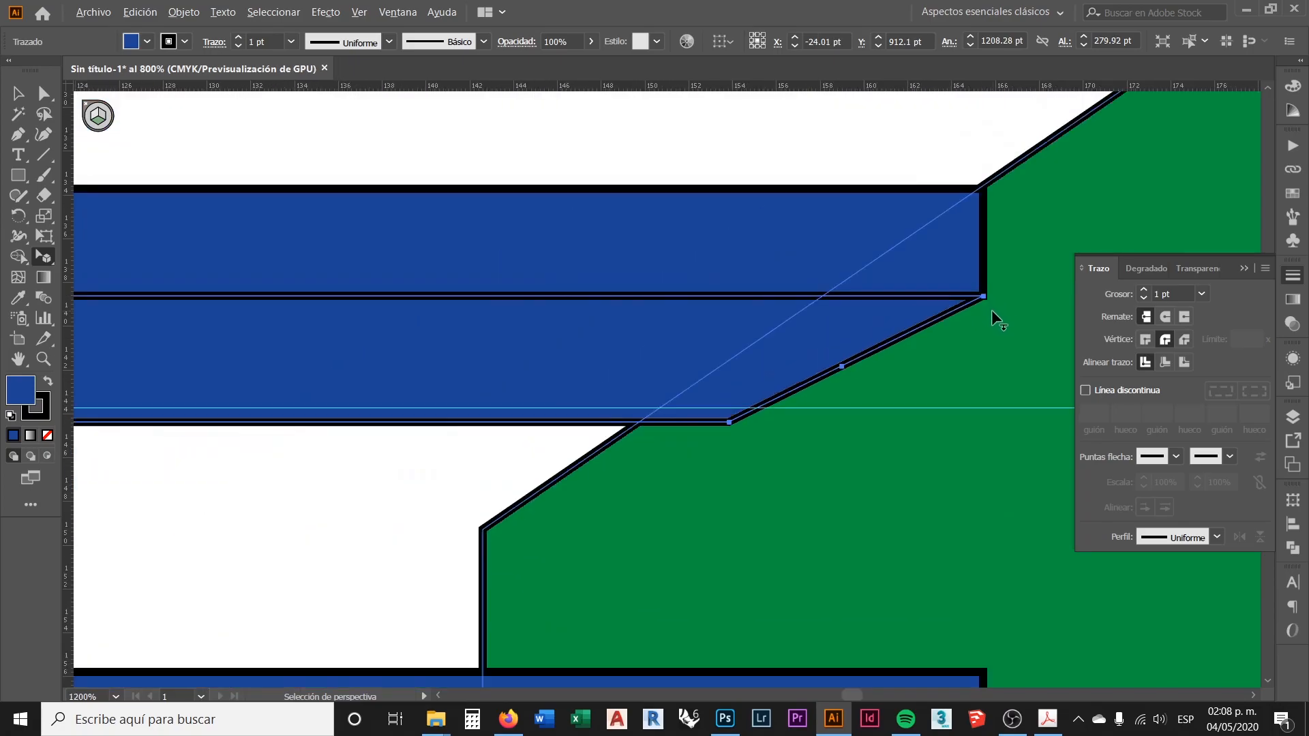
click(829, 203)
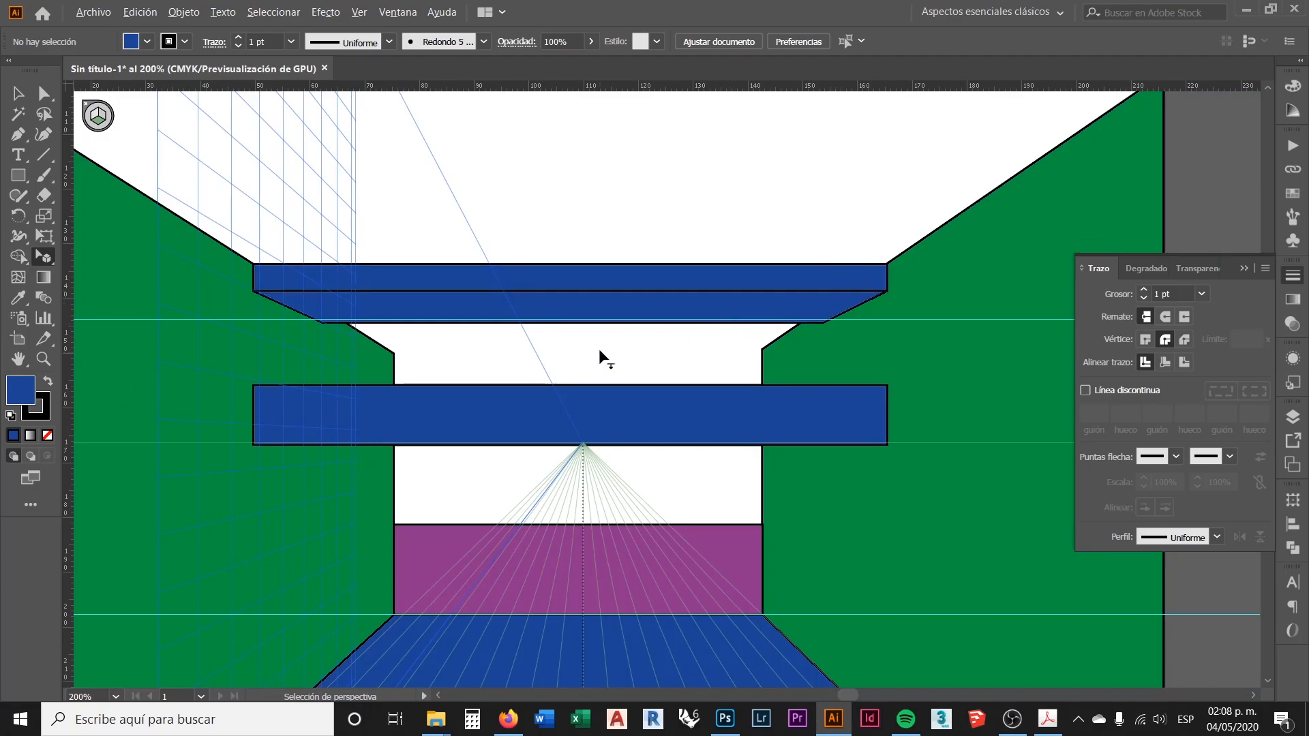
Draw a blue rectangle spanning the underside's rear edge and reaching down over the upper part of the lower blue strip
scroll(598, 350, up, 2)
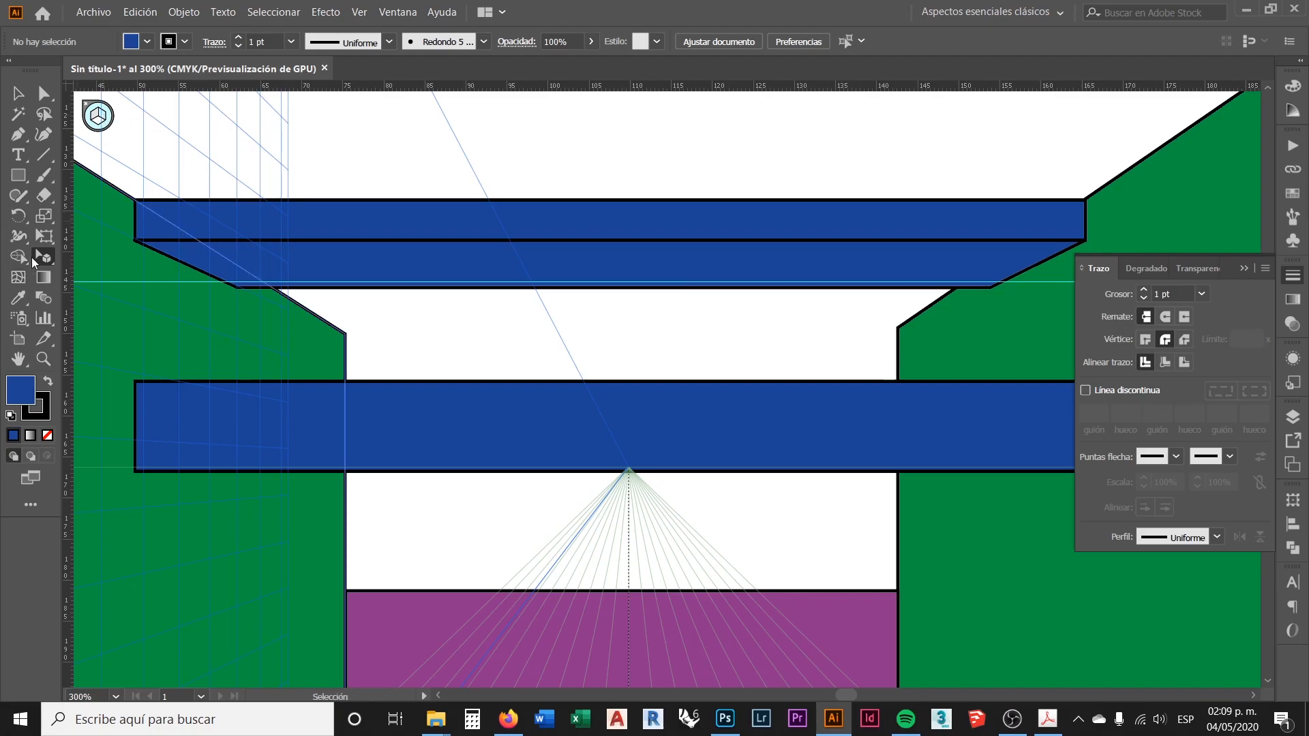
click(22, 177)
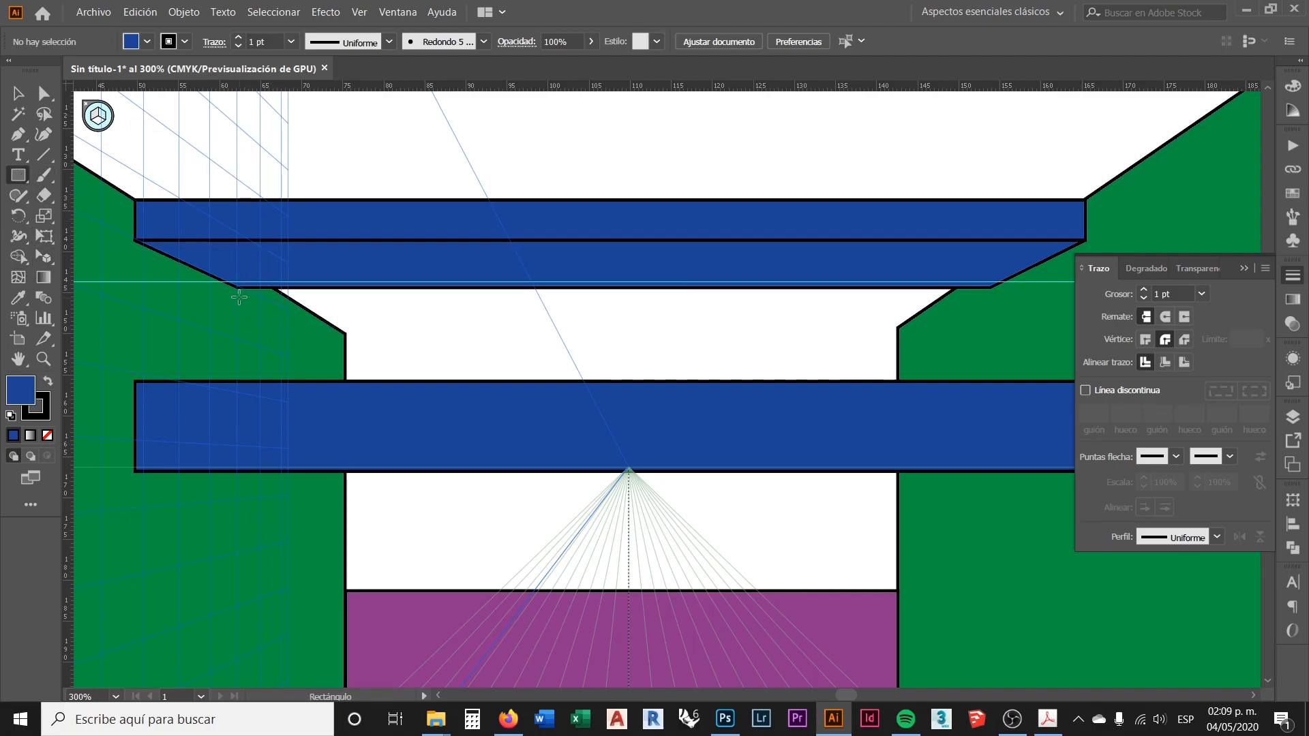
drag(236, 288, 990, 400)
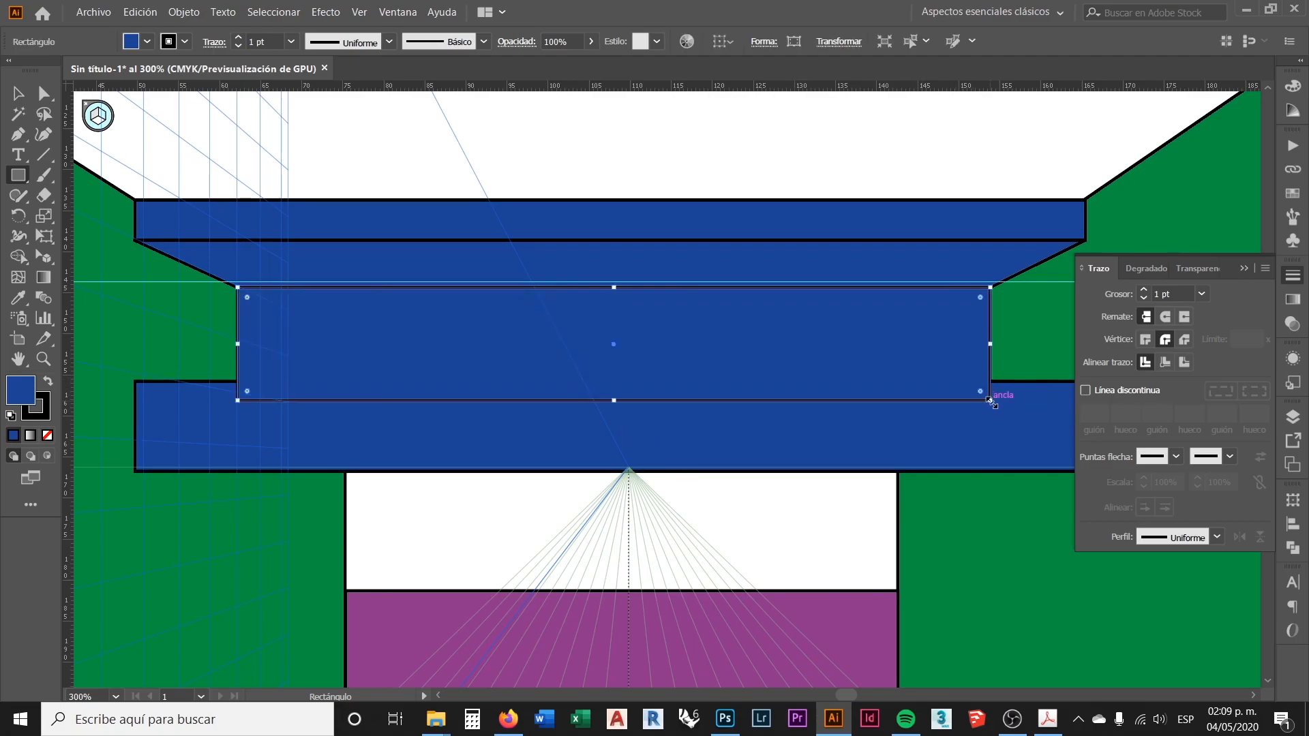
click(18, 93)
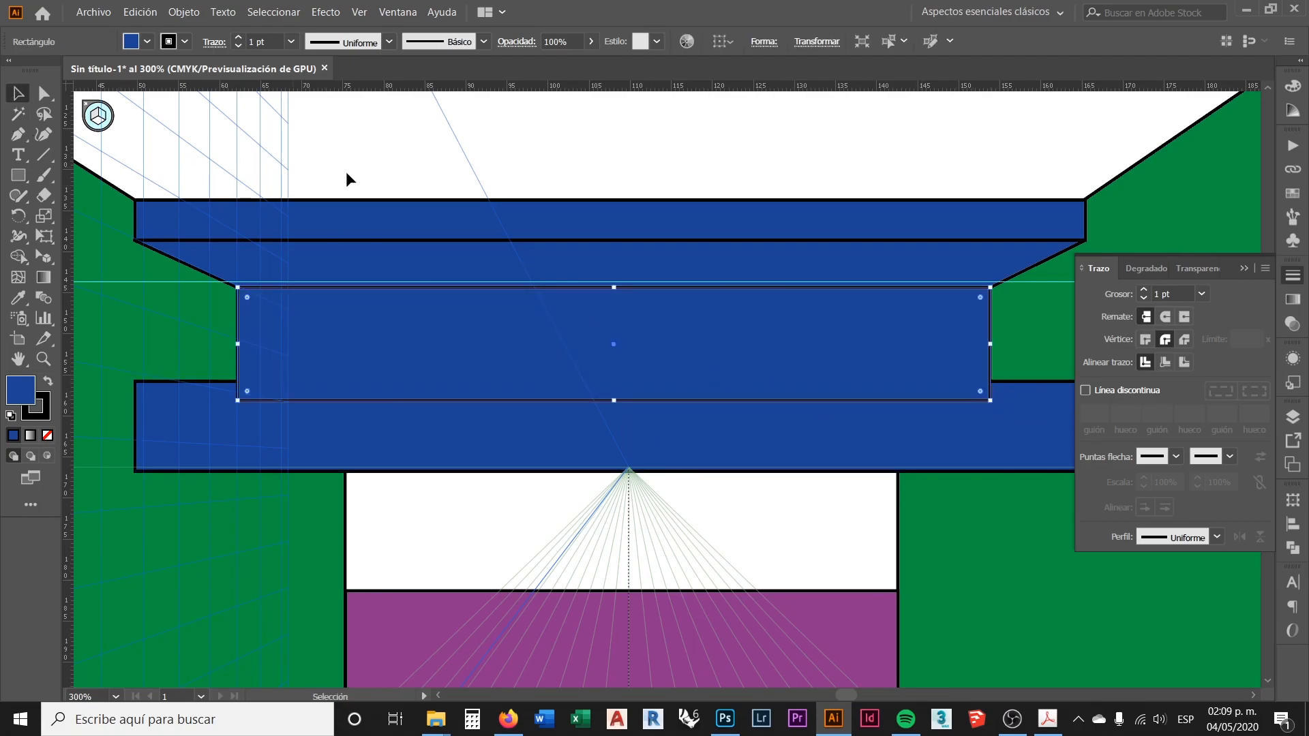
click(620, 172)
scroll(518, 320, down, 1)
scroll(505, 326, up, 1)
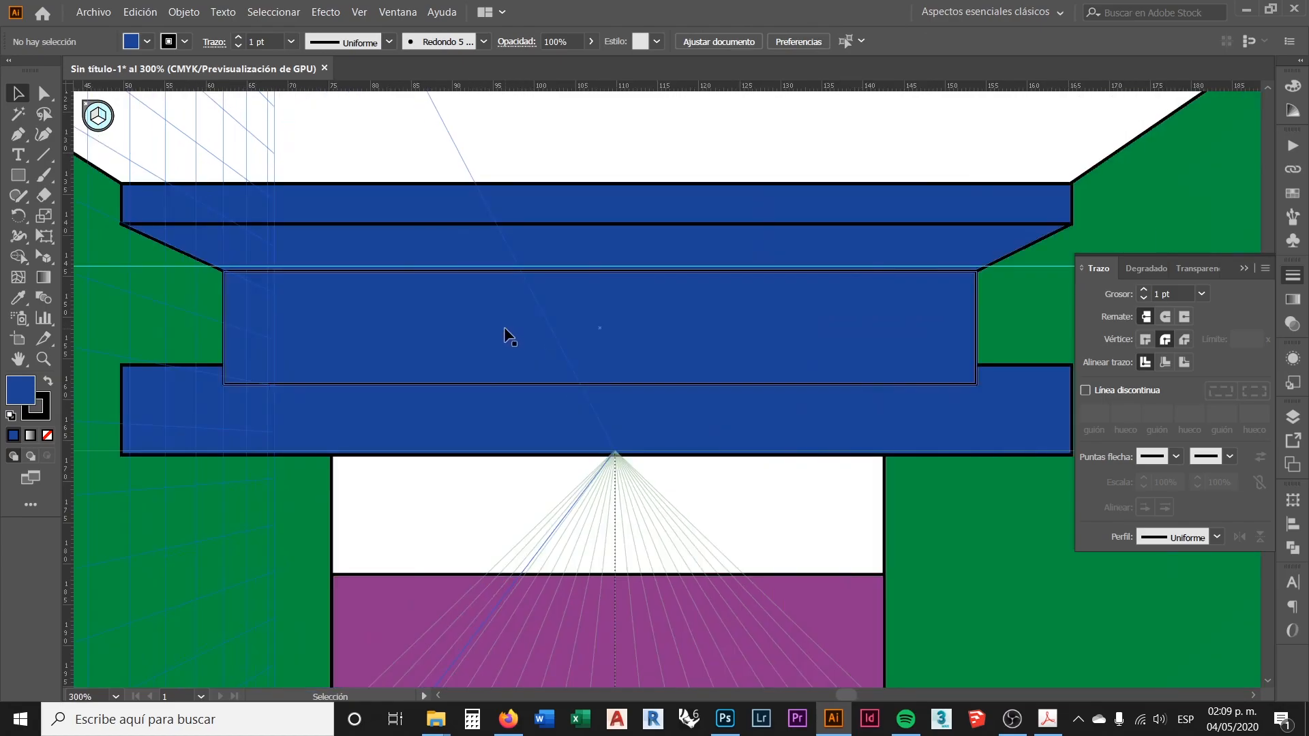
Send the new rectangle backward in the stacking order, behind the blue strips and green walls, and deselect it
click(444, 321)
right_click(446, 314)
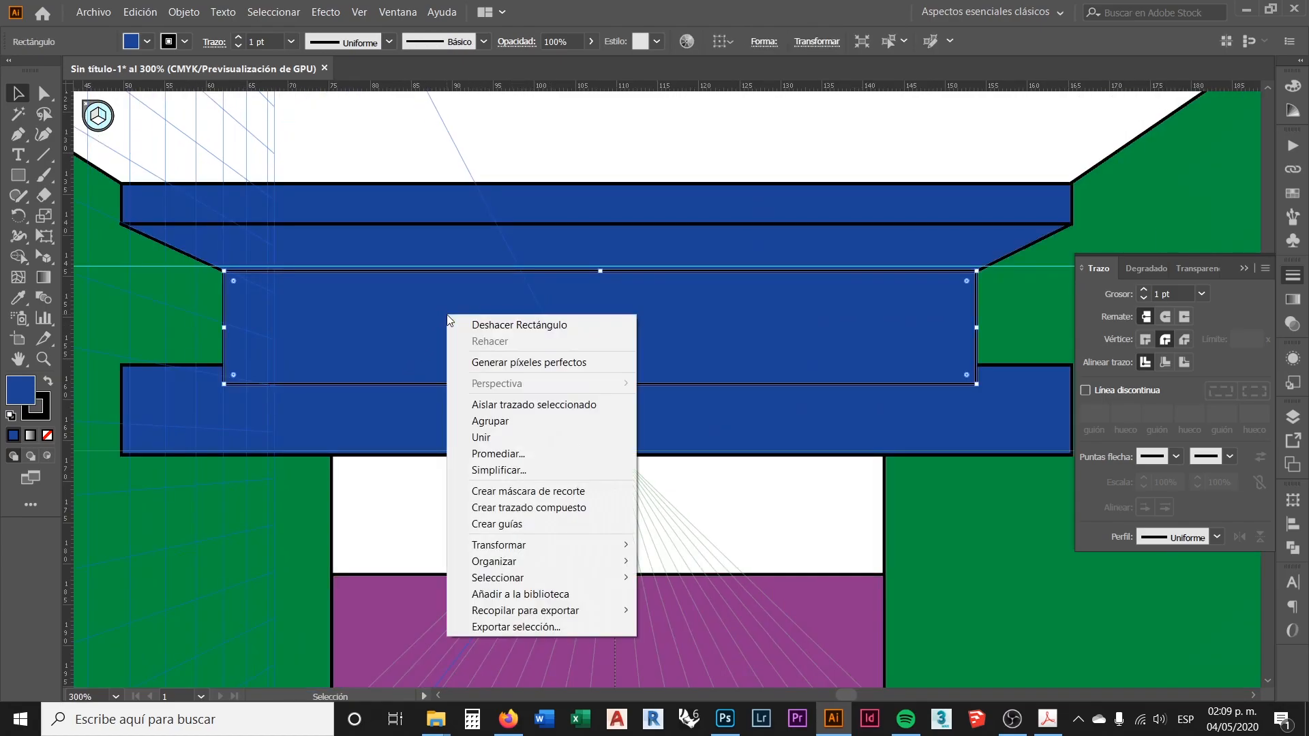
mouse_move(582, 560)
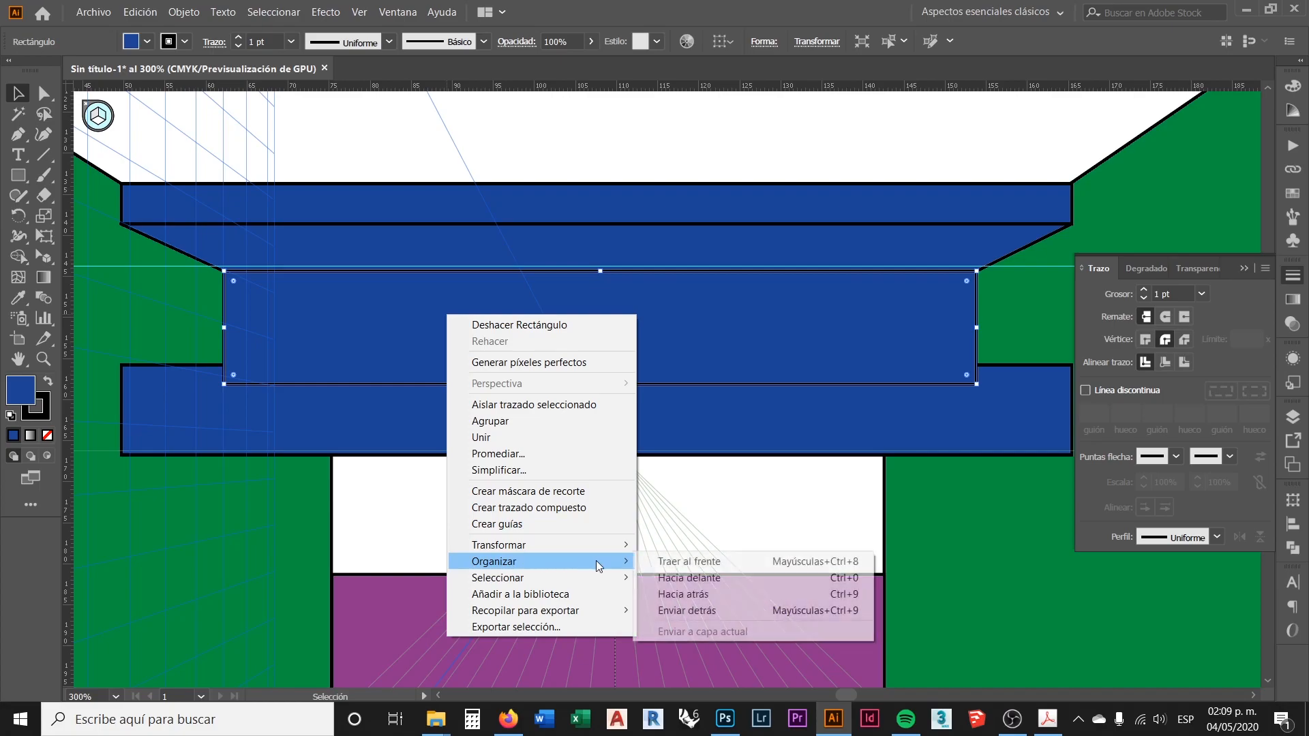
click(679, 595)
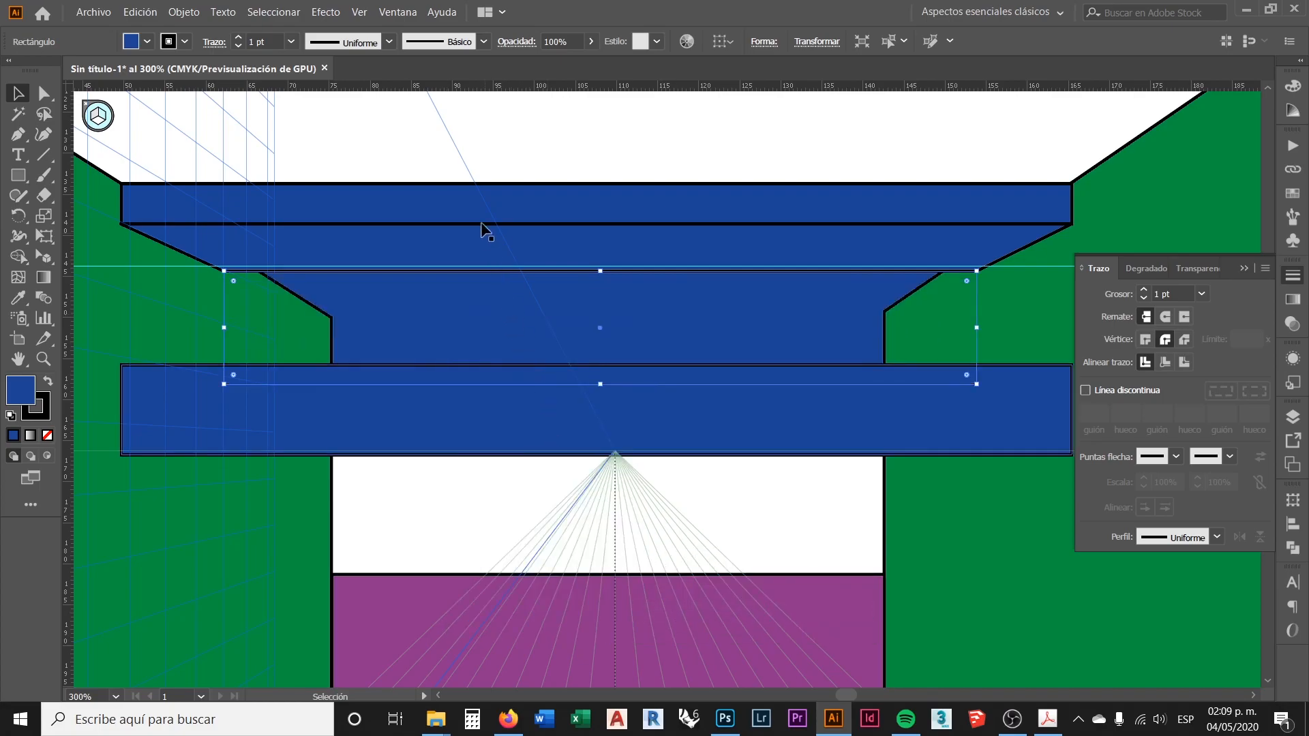
click(559, 149)
scroll(532, 337, down, 2)
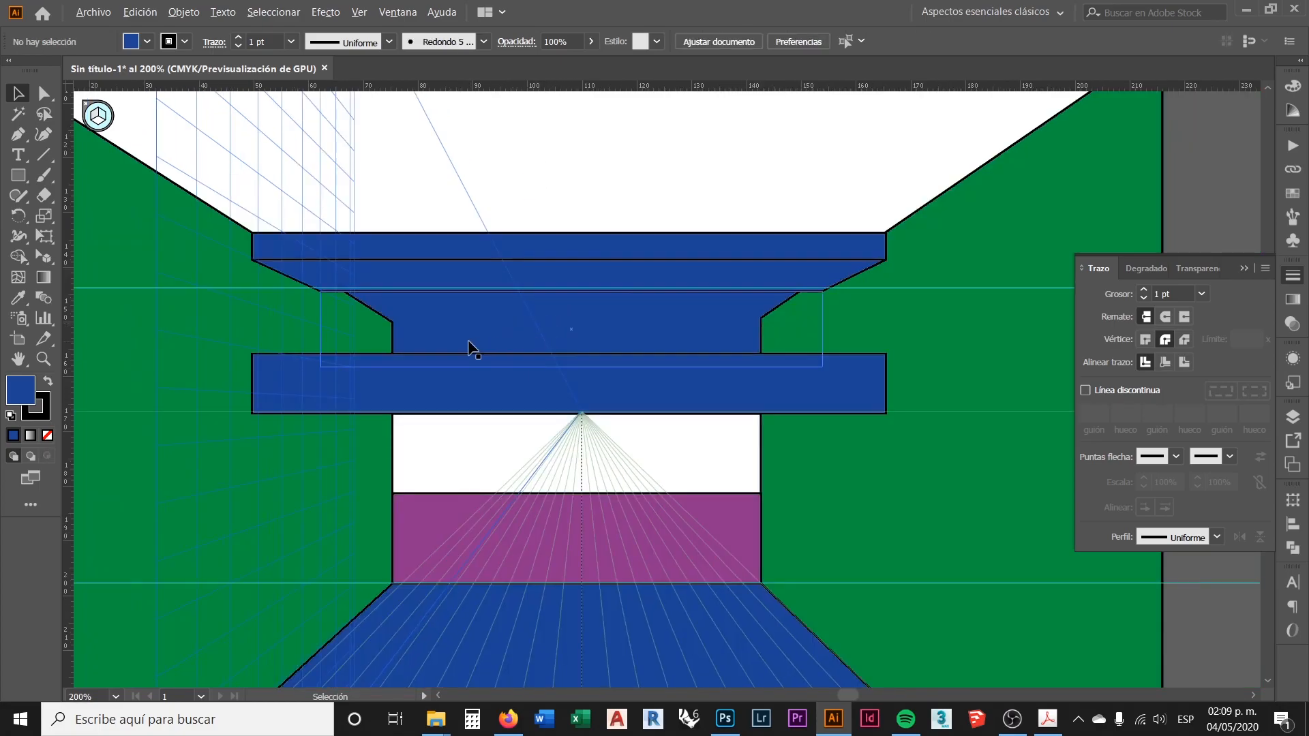
Fill the rectangle between the two blue strips with purple #892A93
scroll(470, 347, up, 2)
click(407, 331)
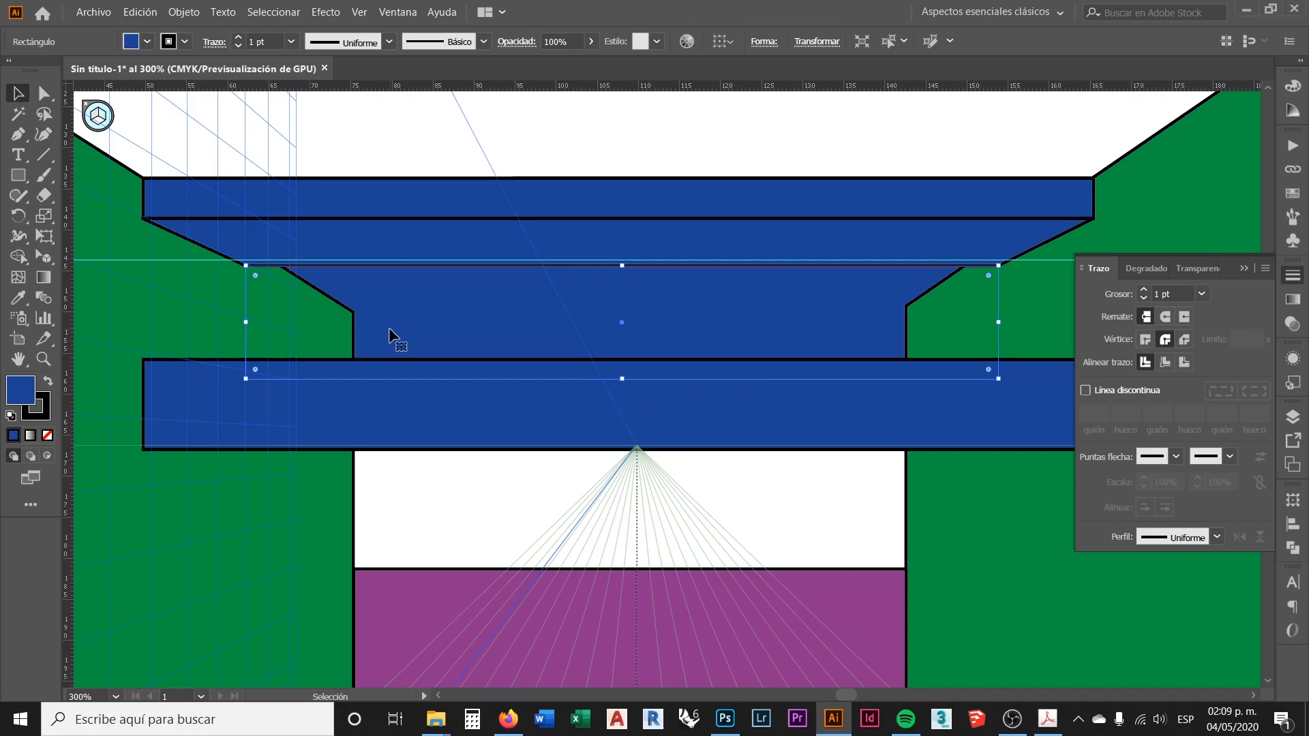
double_click(20, 390)
click(987, 198)
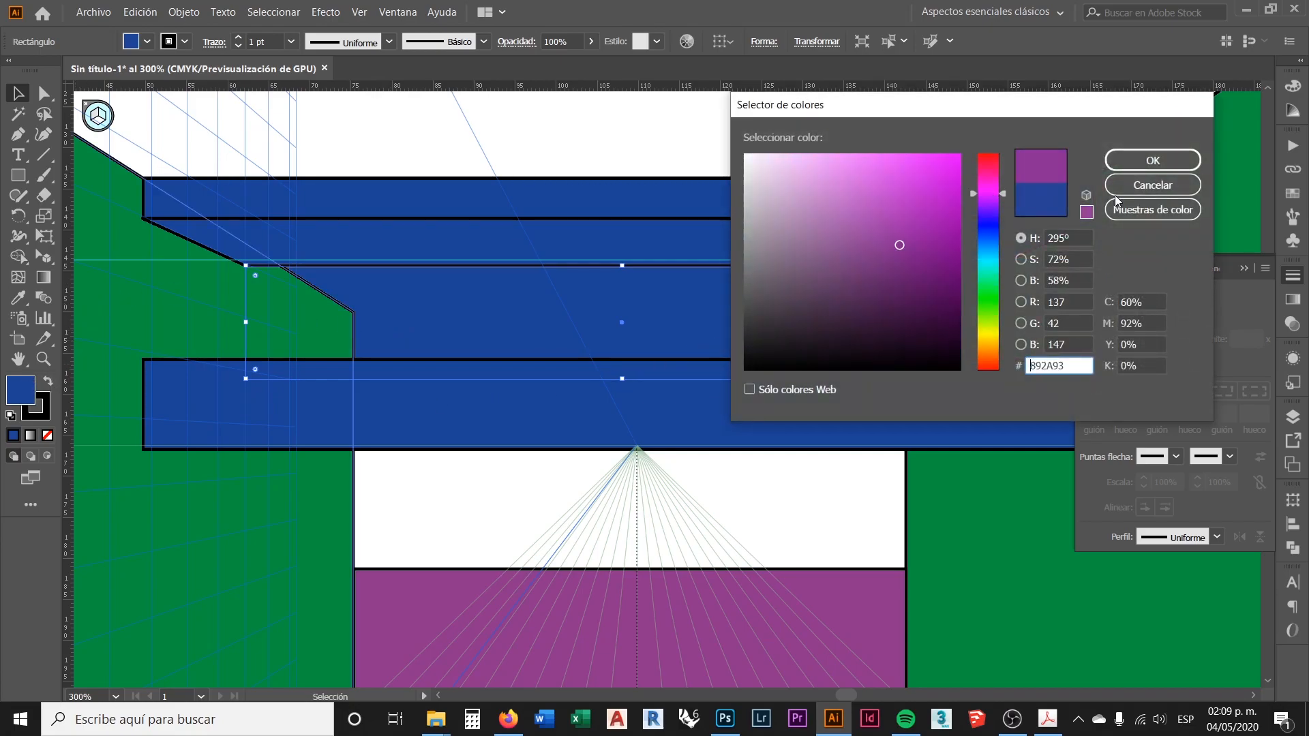
click(1152, 160)
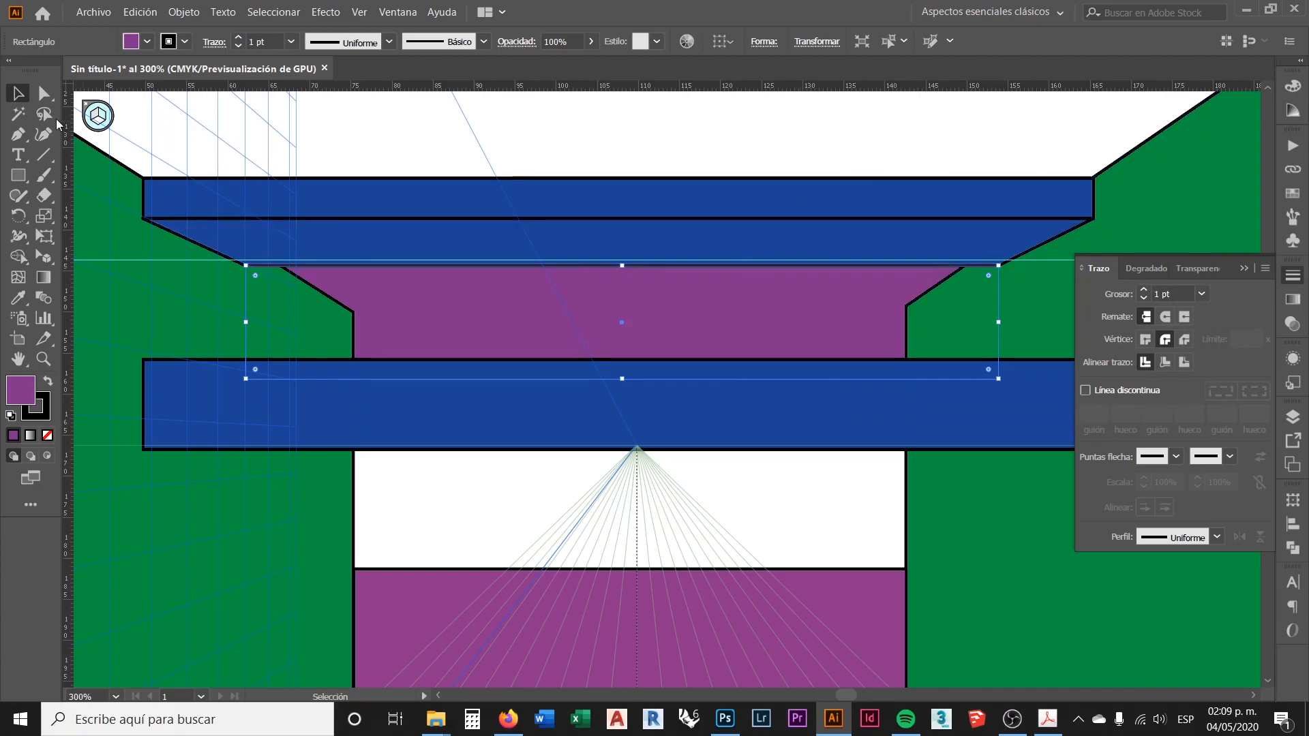
click(605, 158)
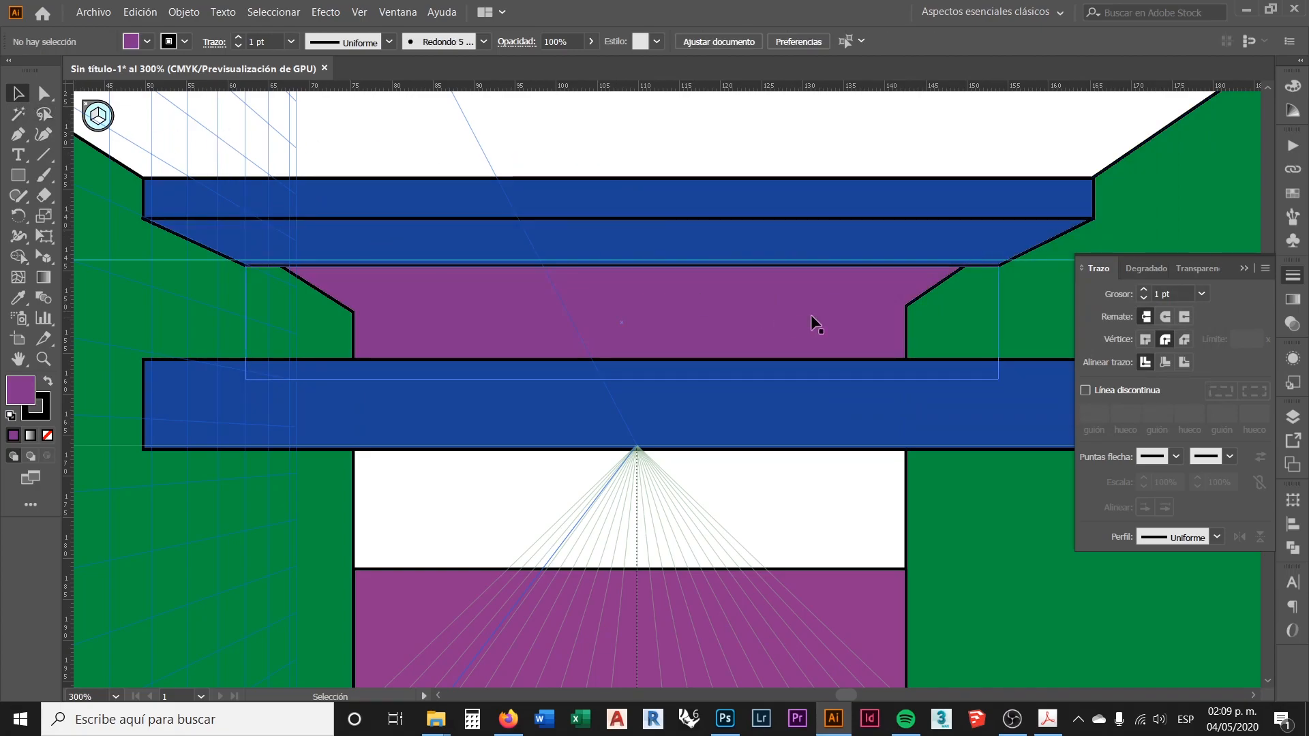
Examine how the purple rectangle and the two green walls overlap around the blue strips
click(842, 295)
scroll(637, 354, down, 1)
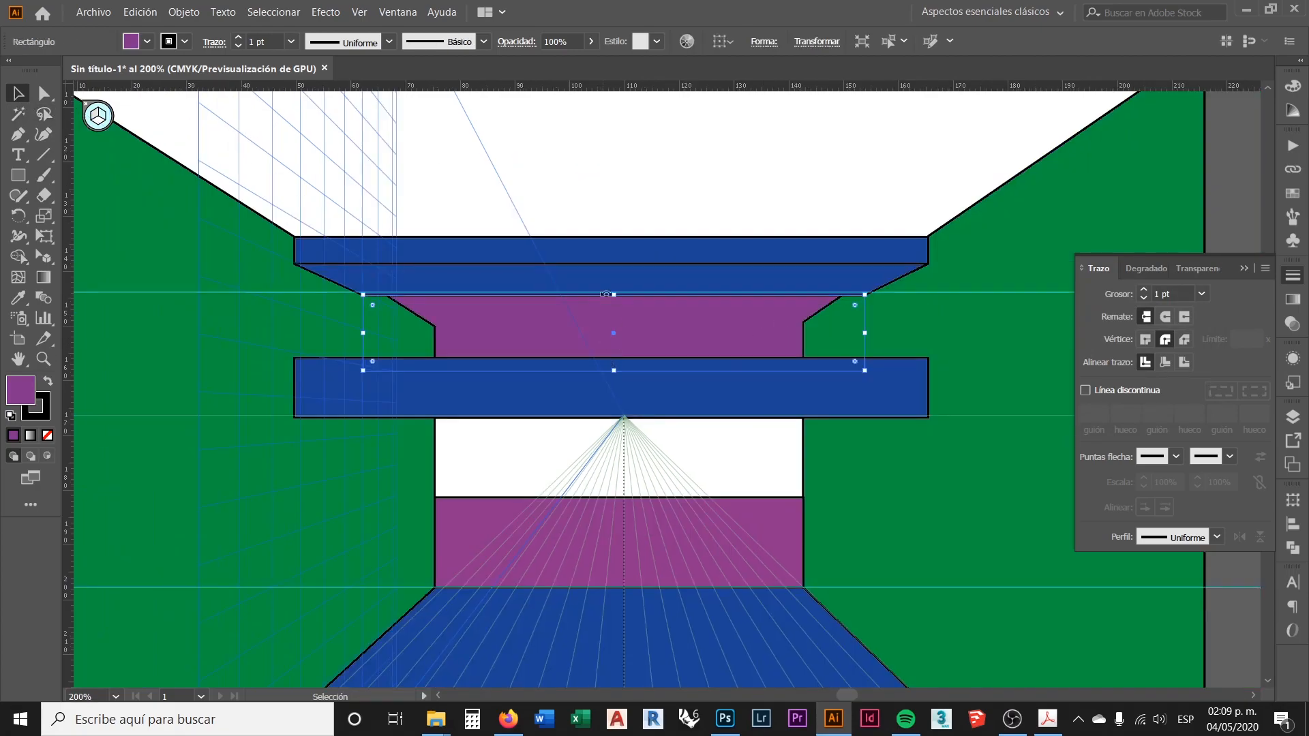
click(664, 167)
scroll(689, 298, down, 1)
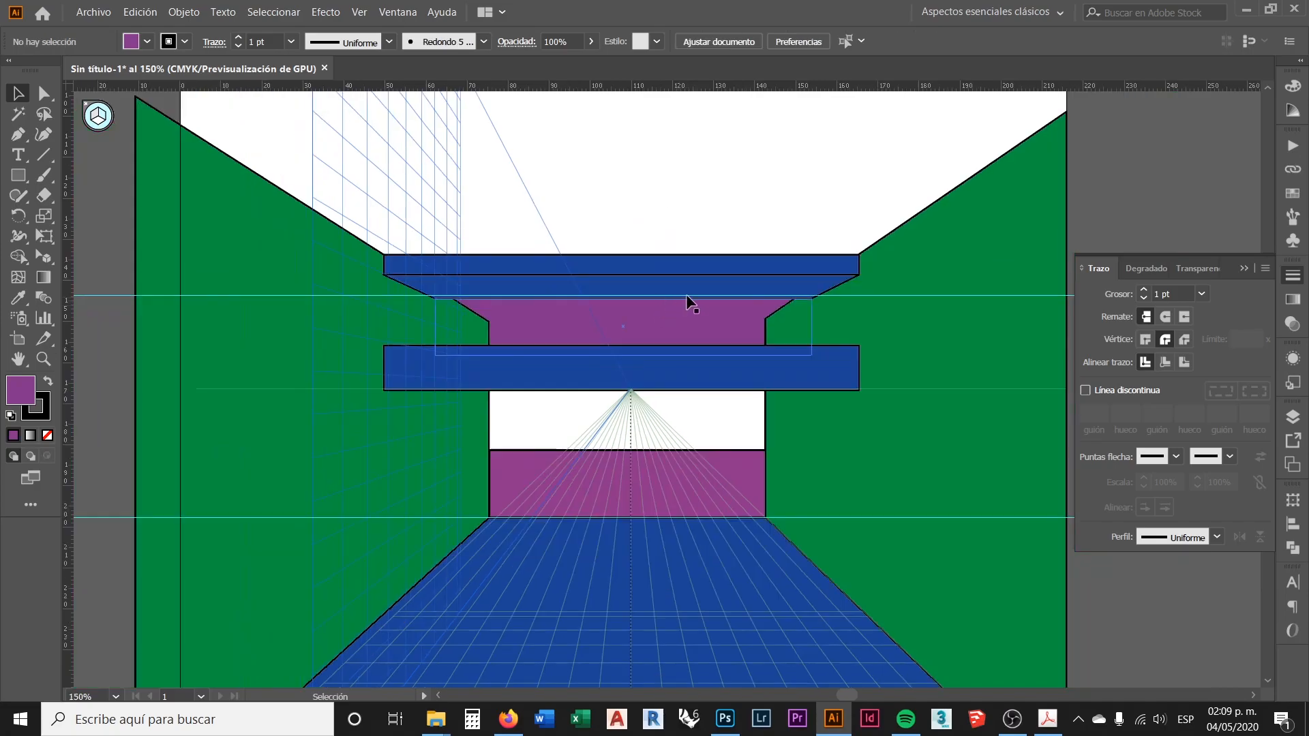
click(955, 248)
shift+click(265, 266)
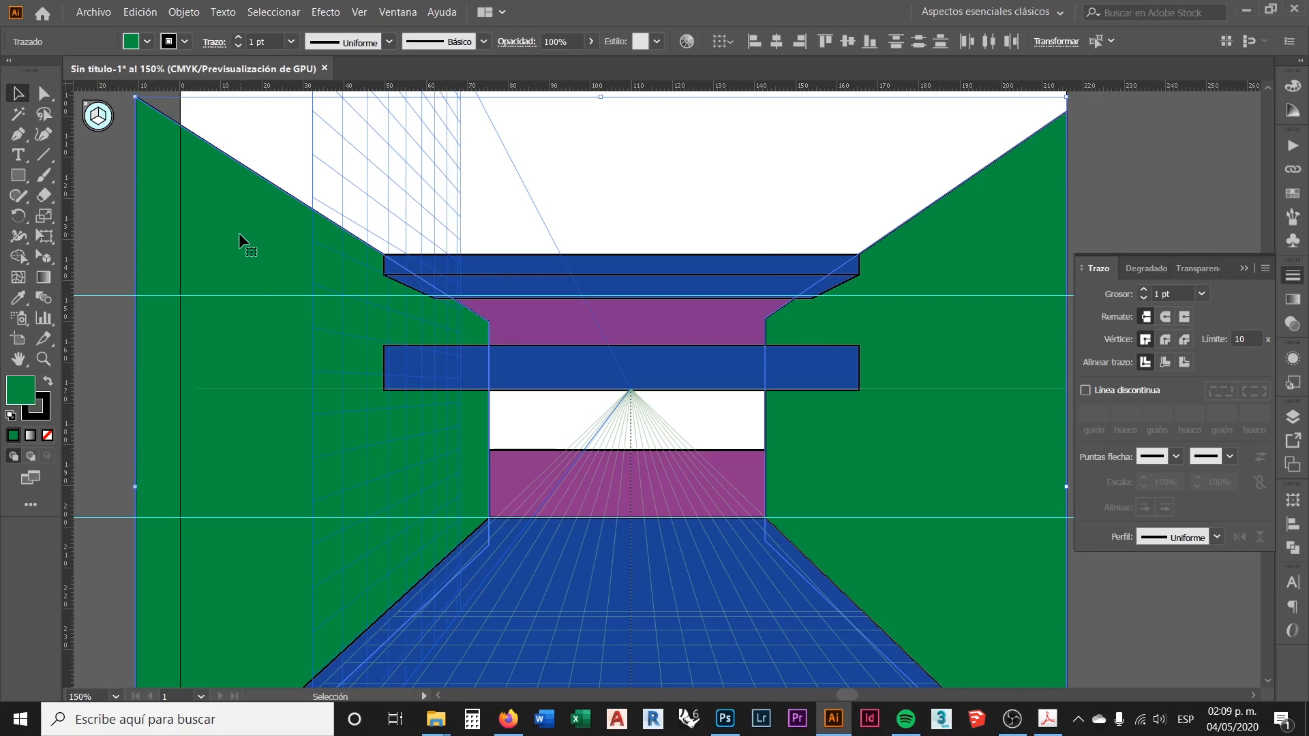
click(628, 203)
scroll(559, 339, down, 1)
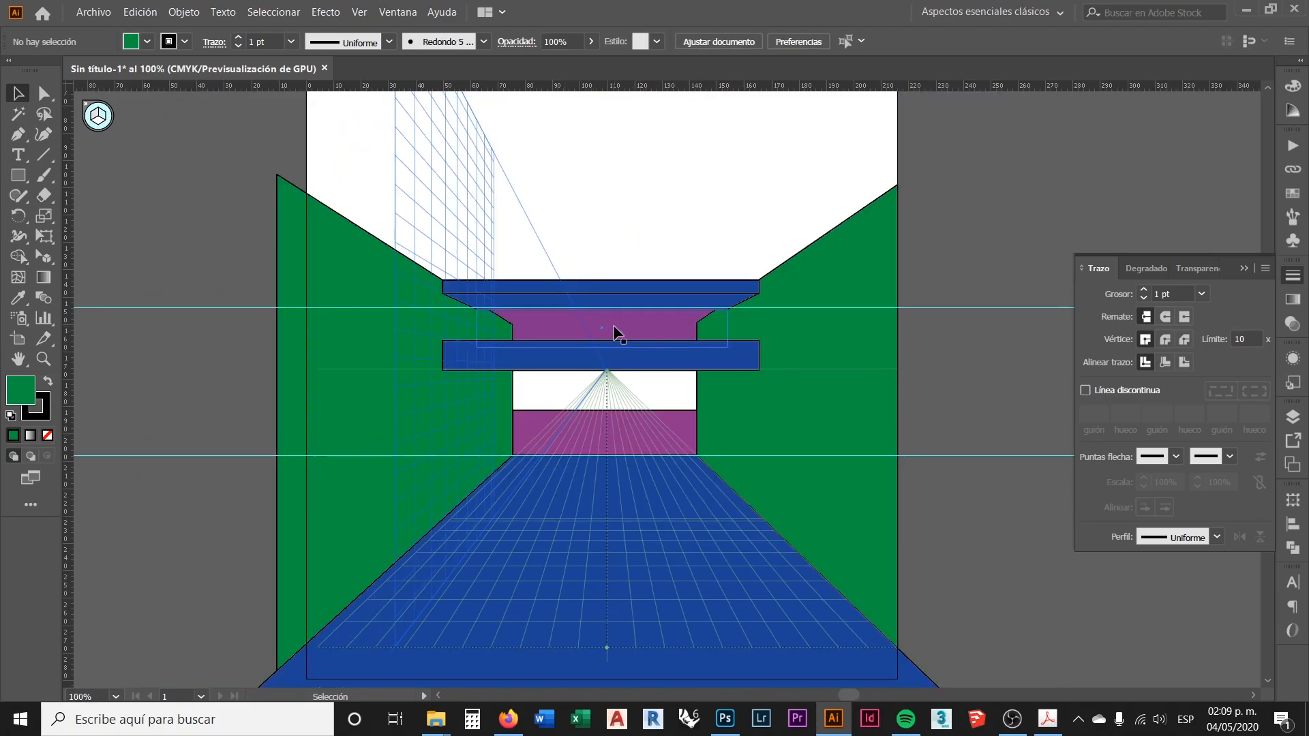
scroll(605, 361, up, 3)
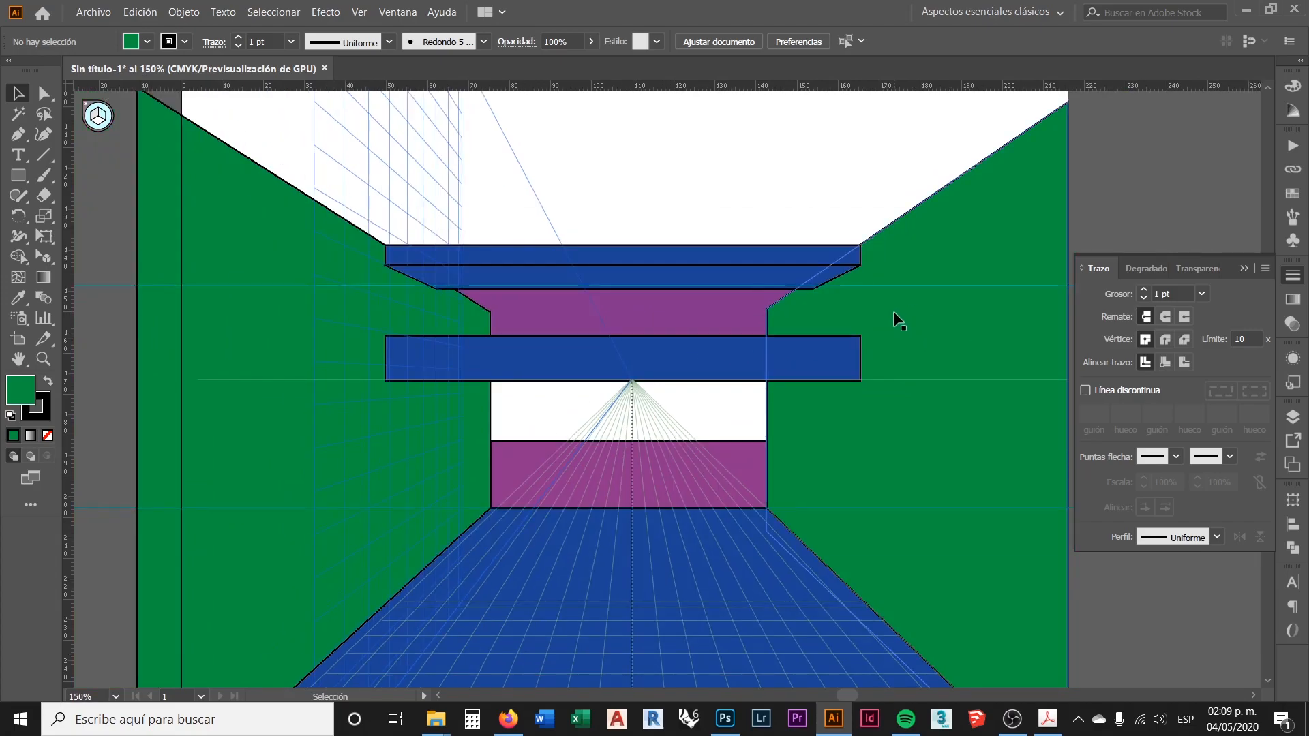
click(889, 311)
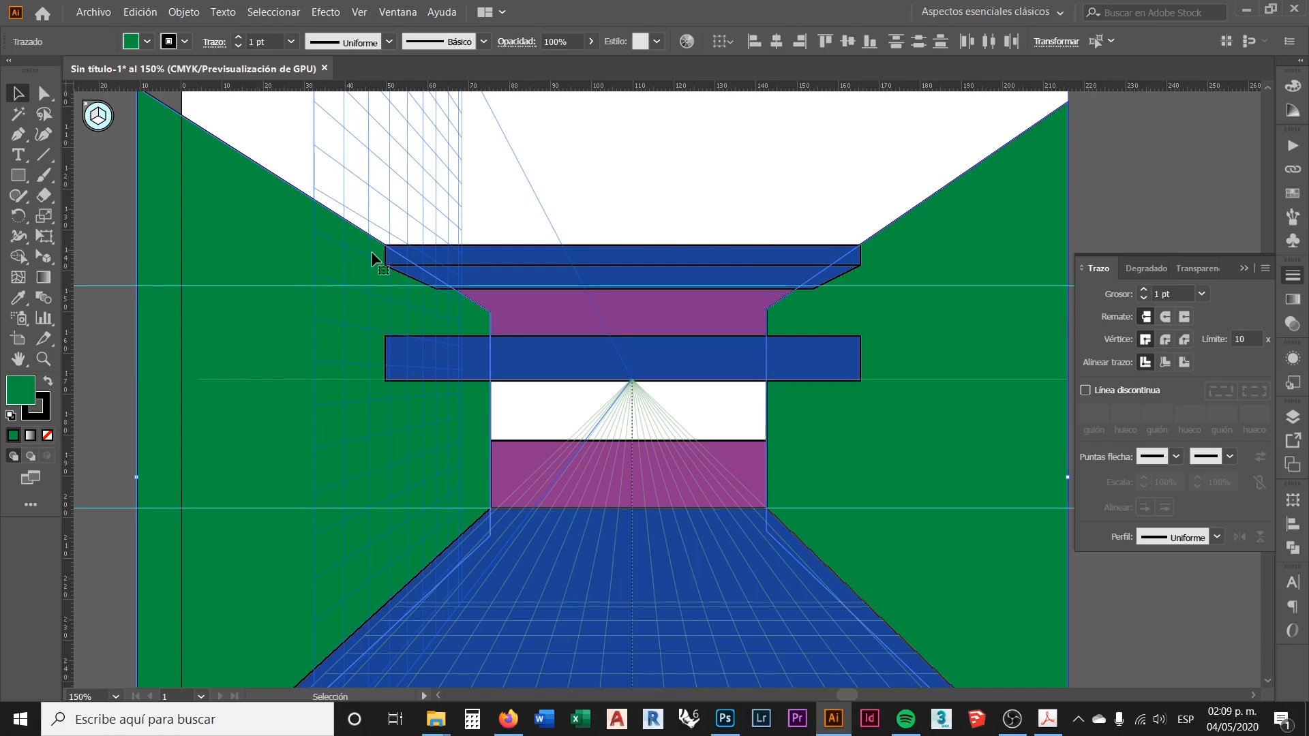
click(653, 176)
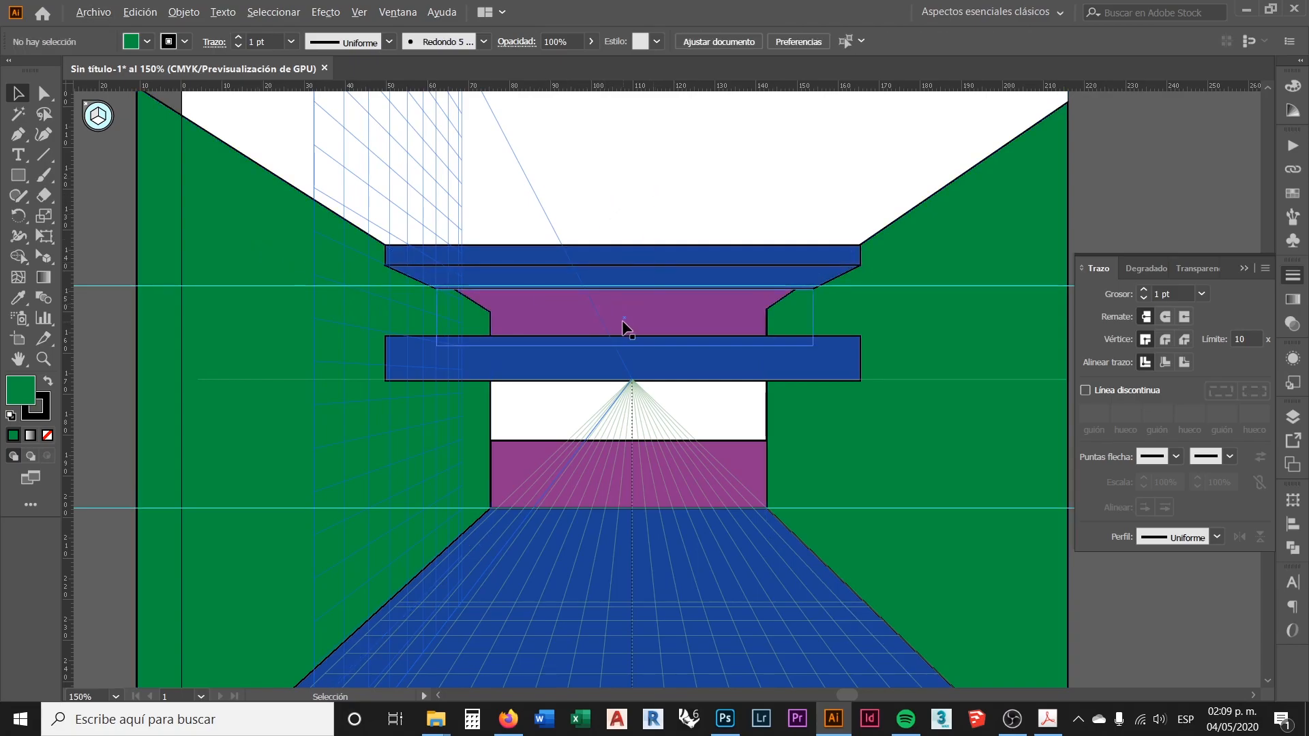
scroll(622, 324, up, 1)
scroll(965, 332, down, 1)
Select both green walls and send them to the back of the stacking order
click(984, 337)
shift+click(329, 256)
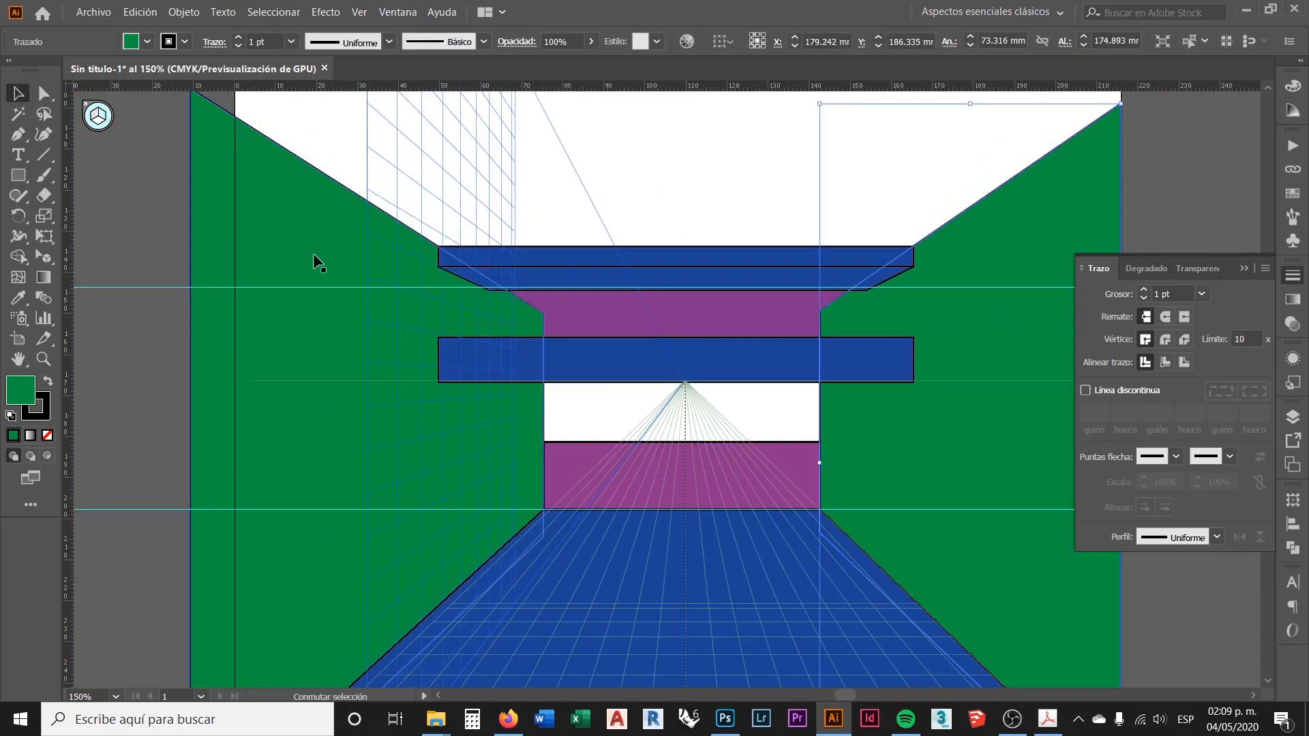
right_click(305, 243)
mouse_move(395, 456)
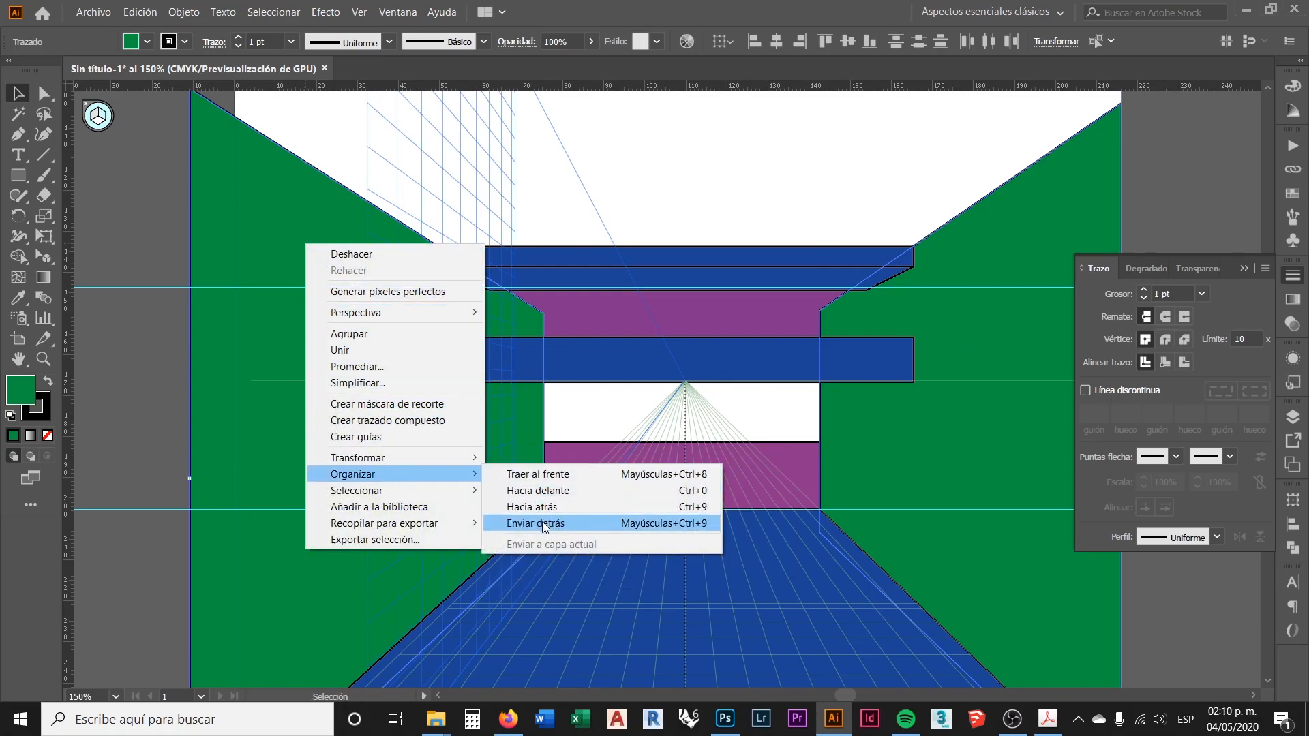
click(542, 522)
click(695, 178)
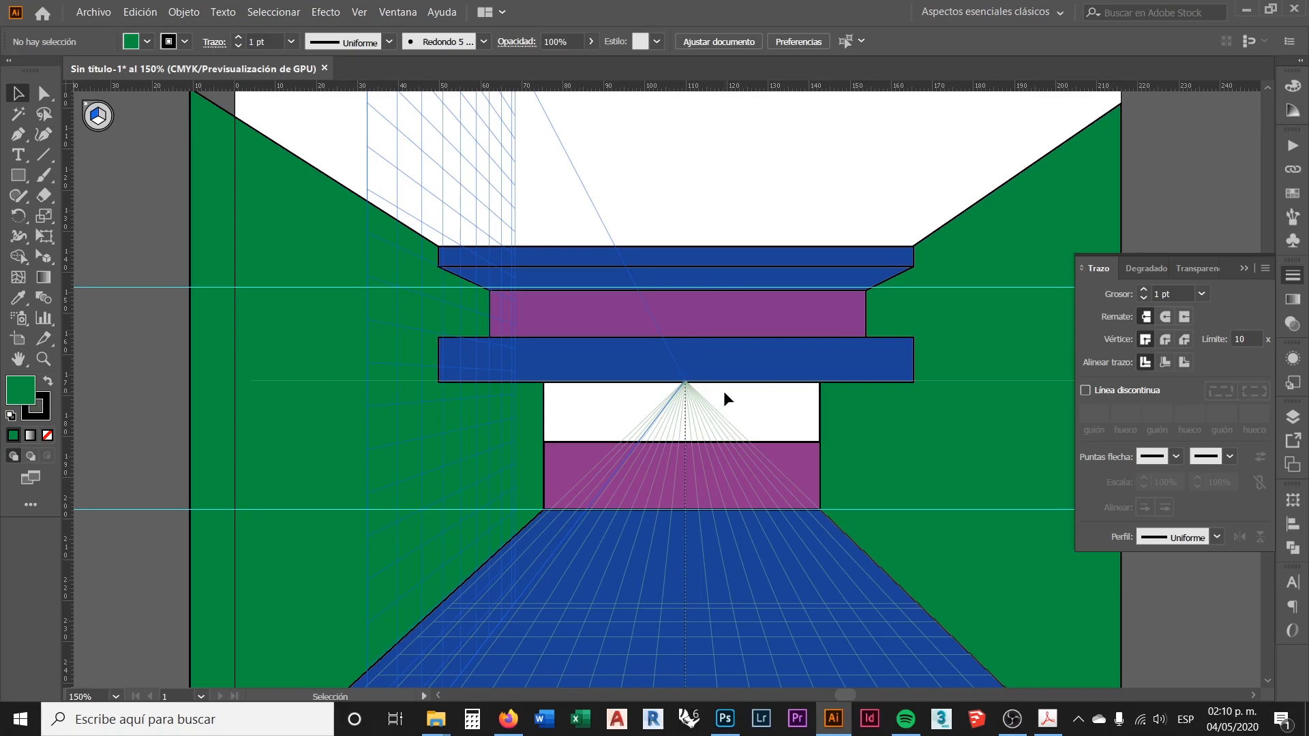
Examine the purple rectangle's fit between the blue strips and the overall arrangement of the scene
scroll(552, 429, down, 1)
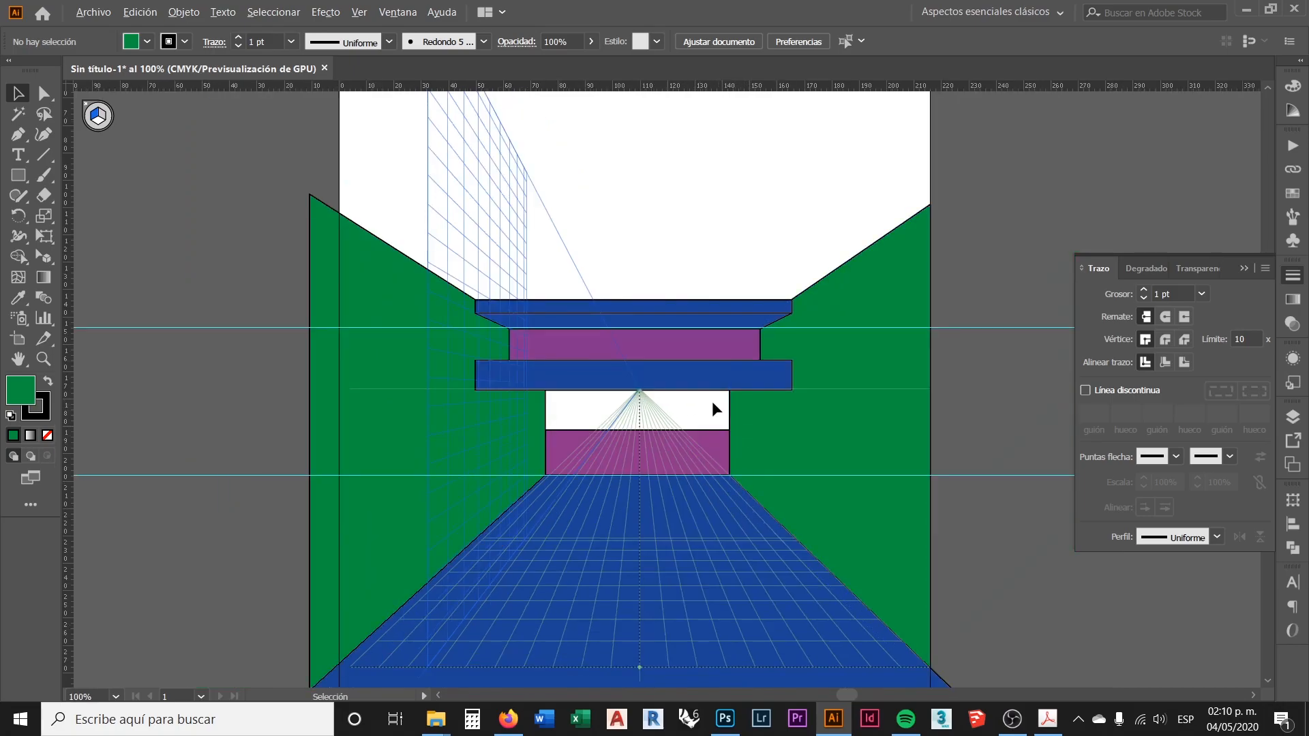
scroll(667, 348, up, 2)
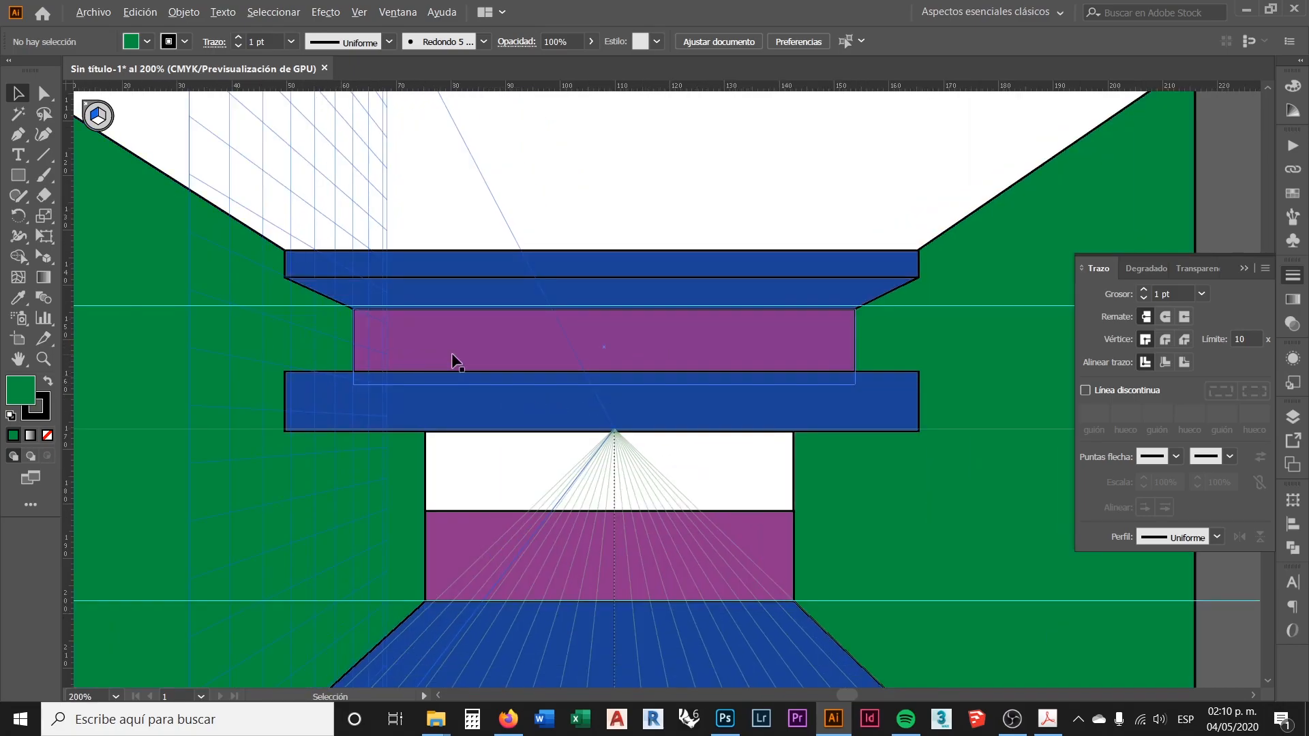
scroll(454, 351, up, 1)
click(491, 351)
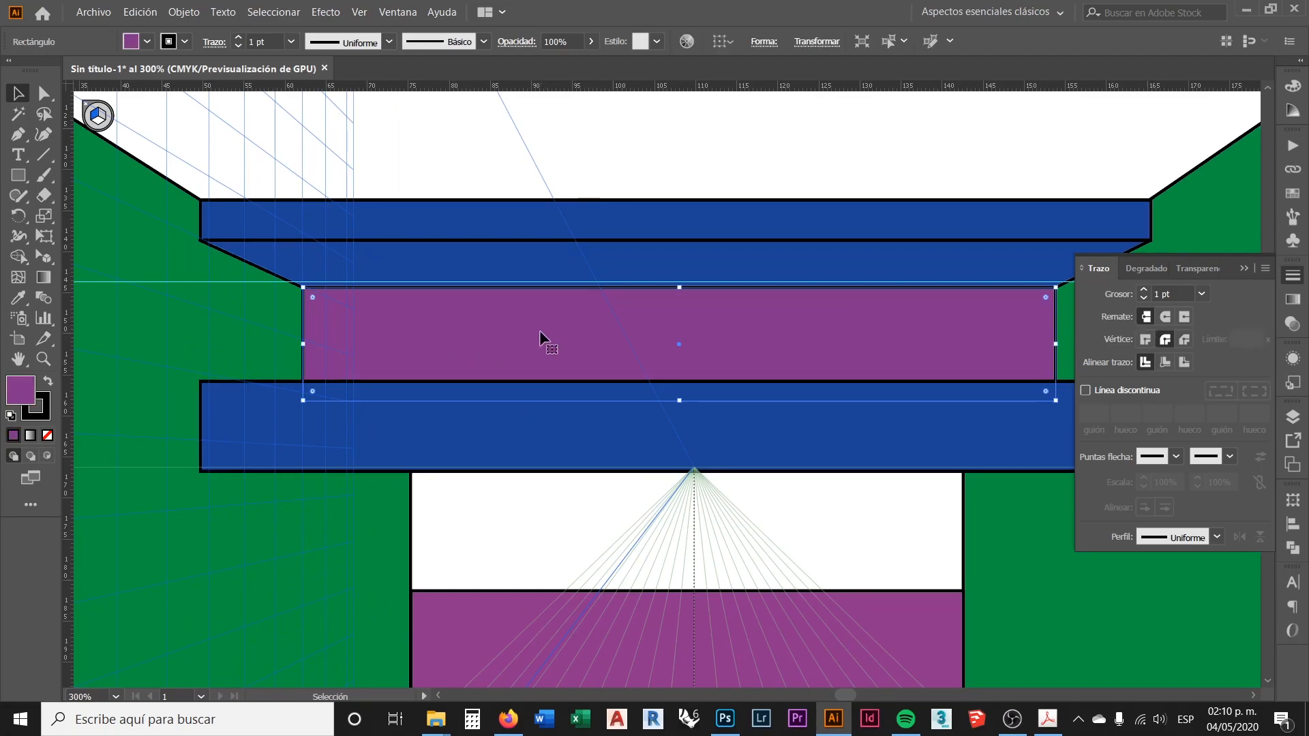
click(644, 152)
scroll(512, 386, down, 2)
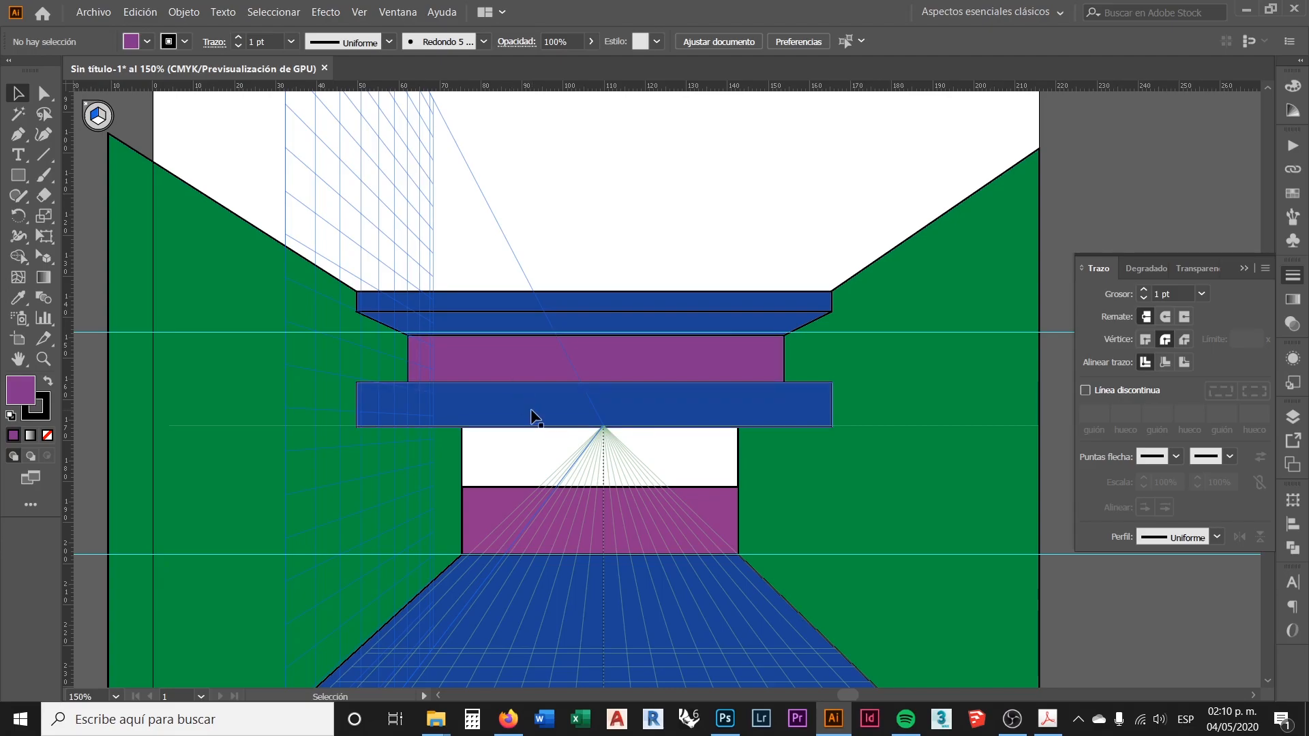
scroll(533, 341, down, 1)
scroll(754, 423, up, 1)
click(758, 446)
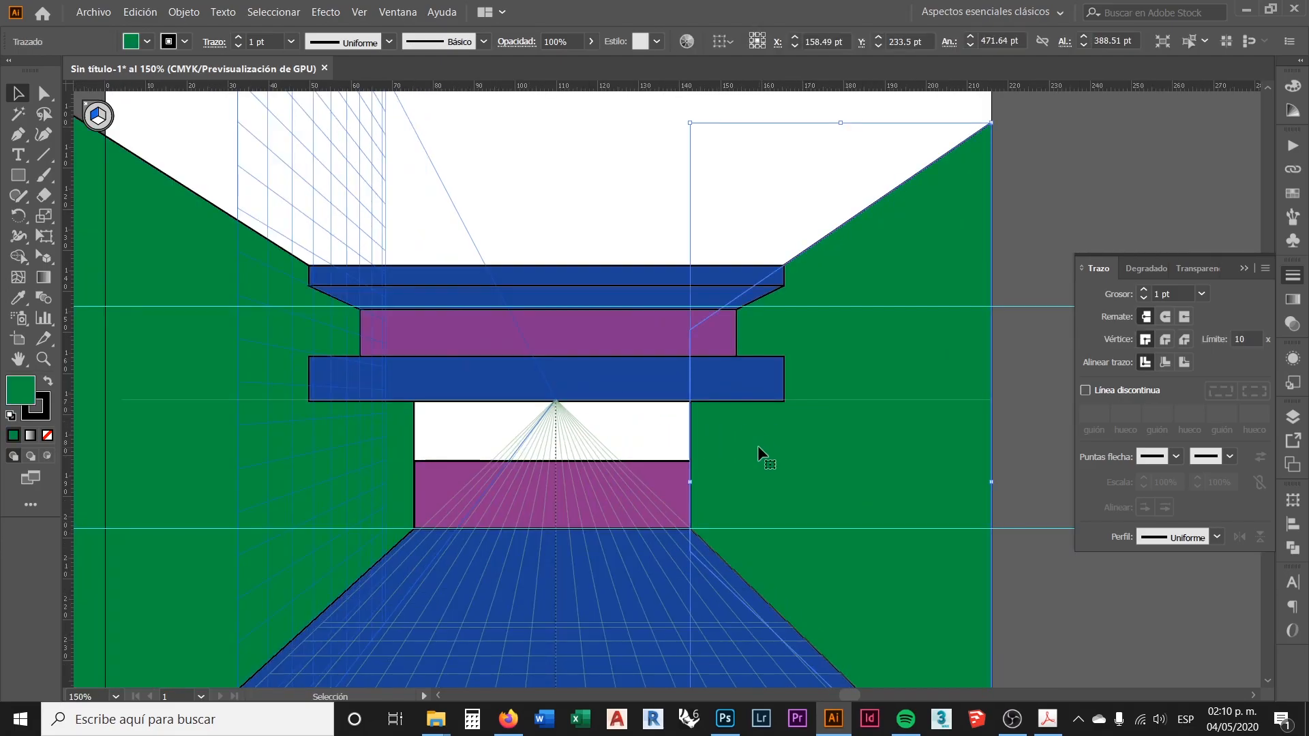
right_click(758, 447)
mouse_move(848, 374)
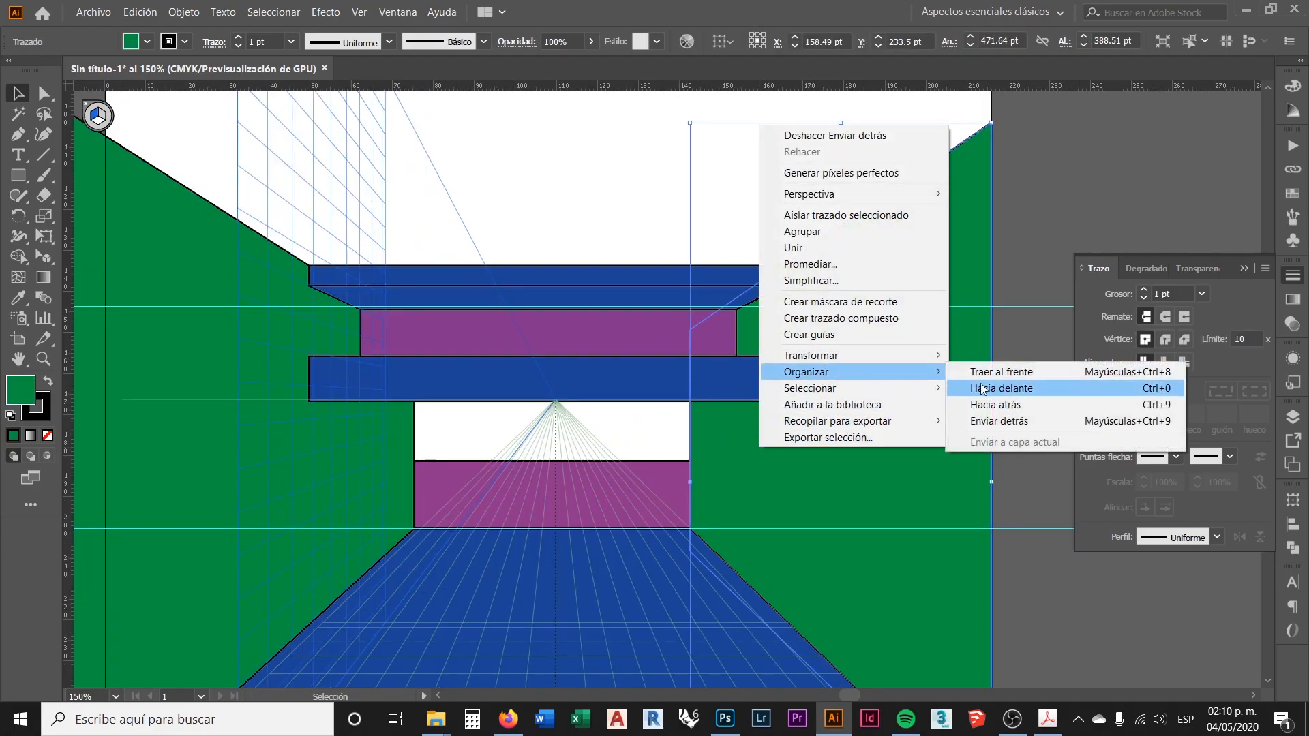
click(602, 191)
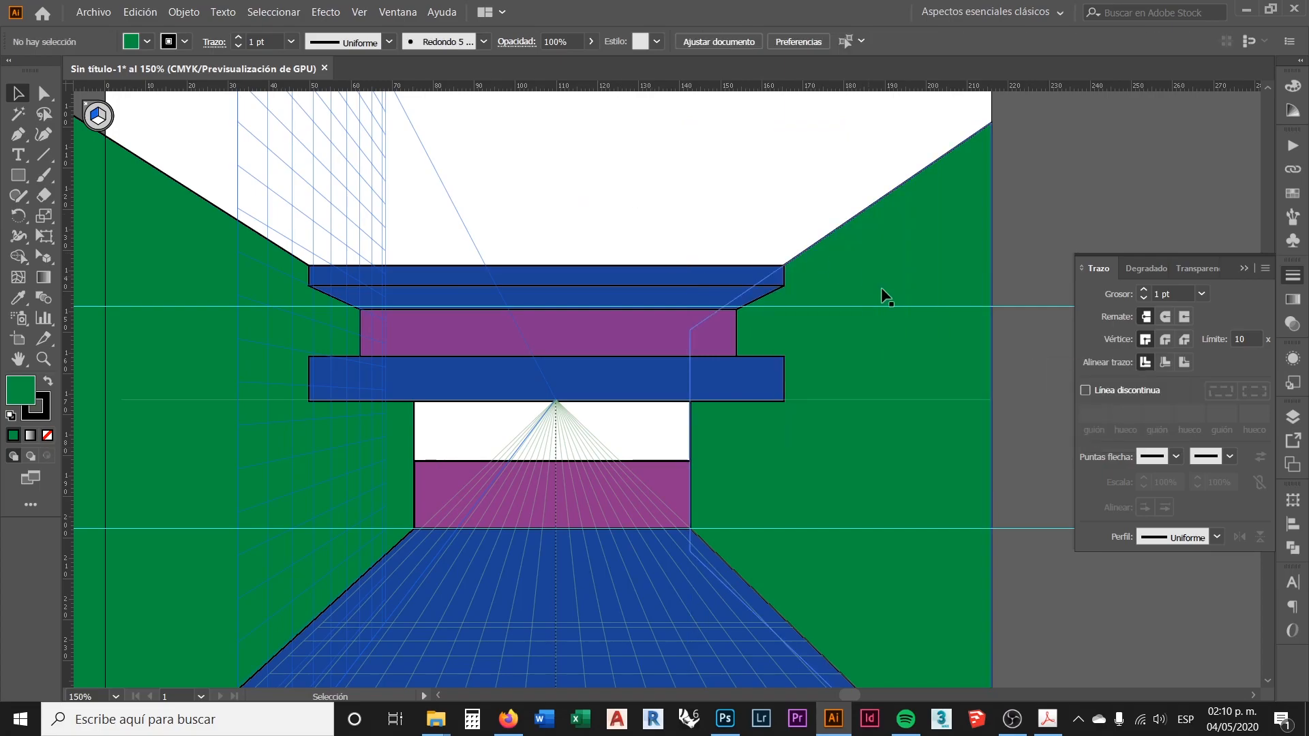
Create a new layer and name it Muros
click(1293, 418)
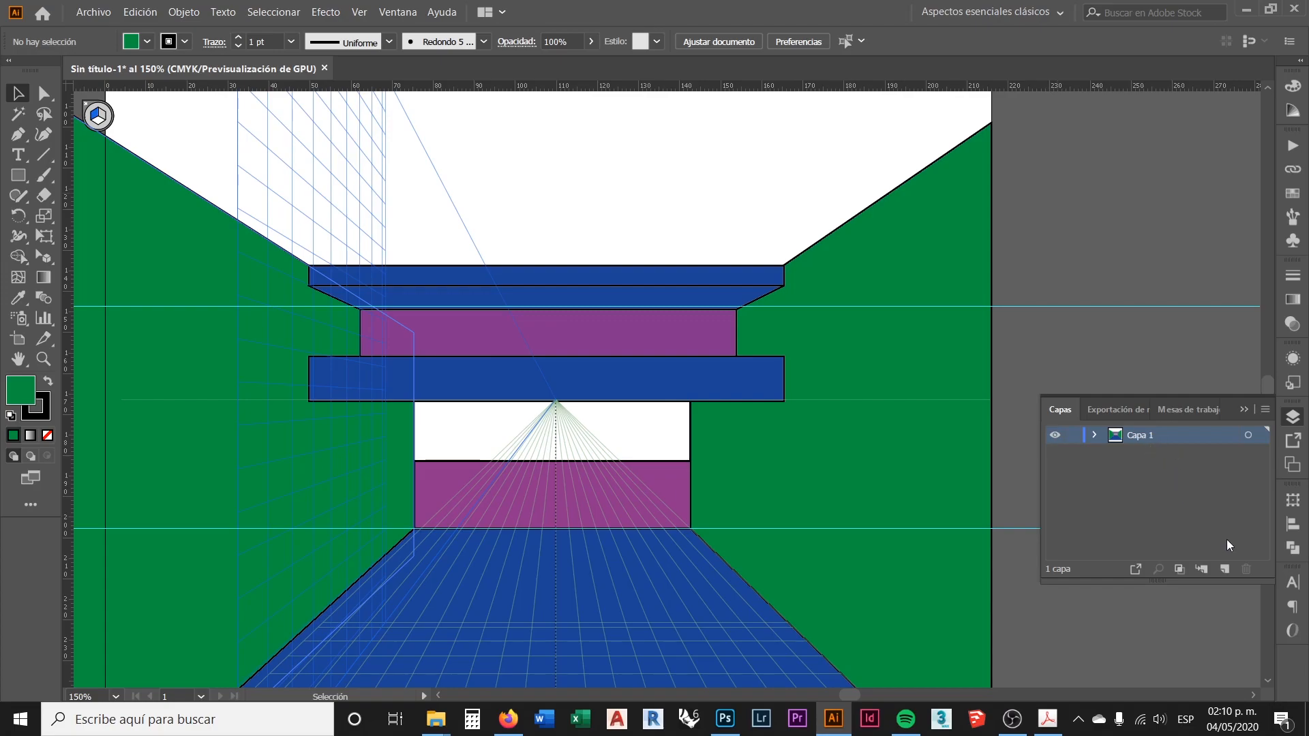
click(1227, 572)
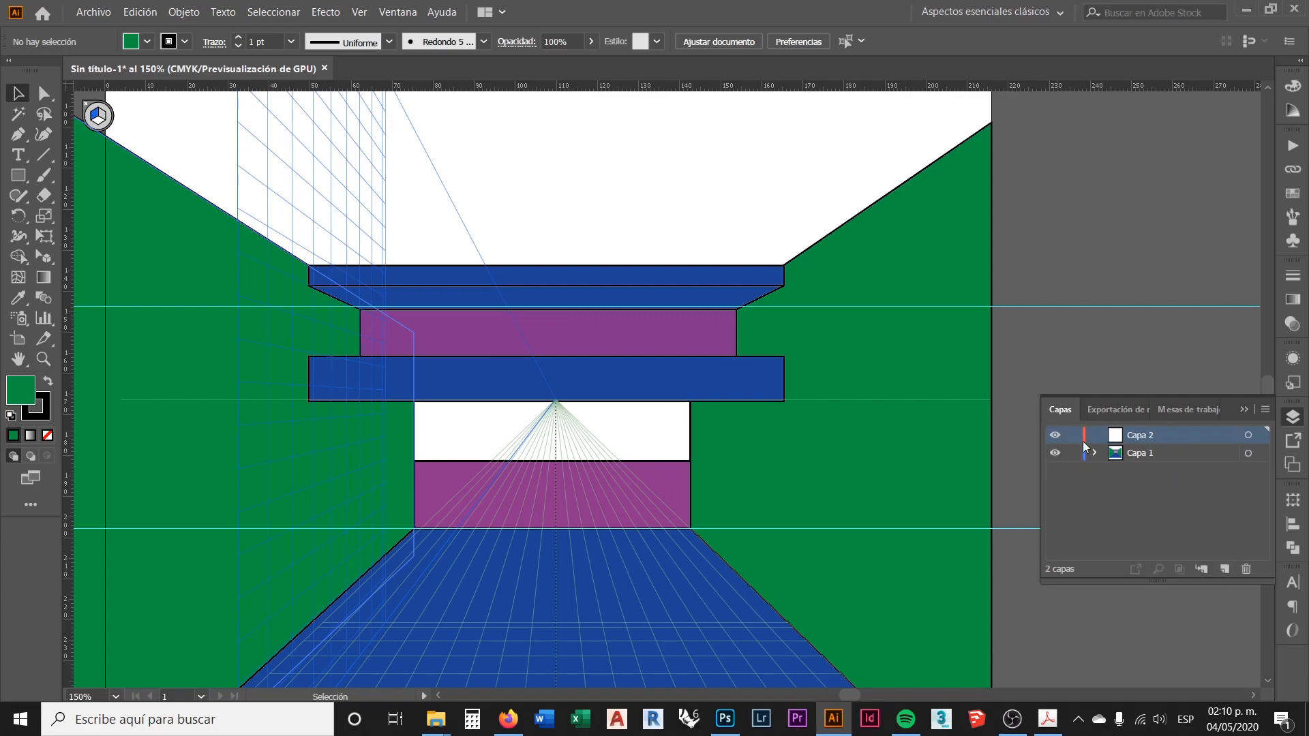
double_click(1149, 435)
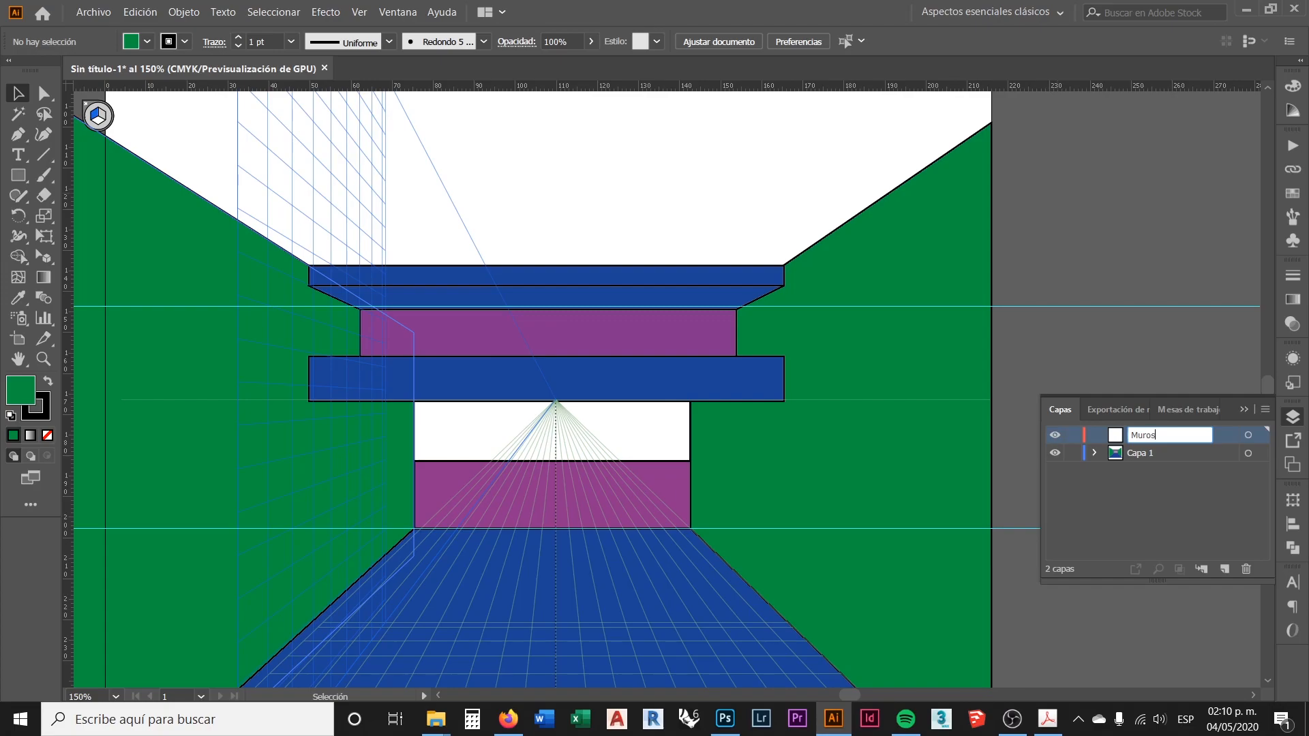
key(Return)
Select both green walls and move them from Capa 1 to the Muros layer
click(874, 305)
shift+click(193, 297)
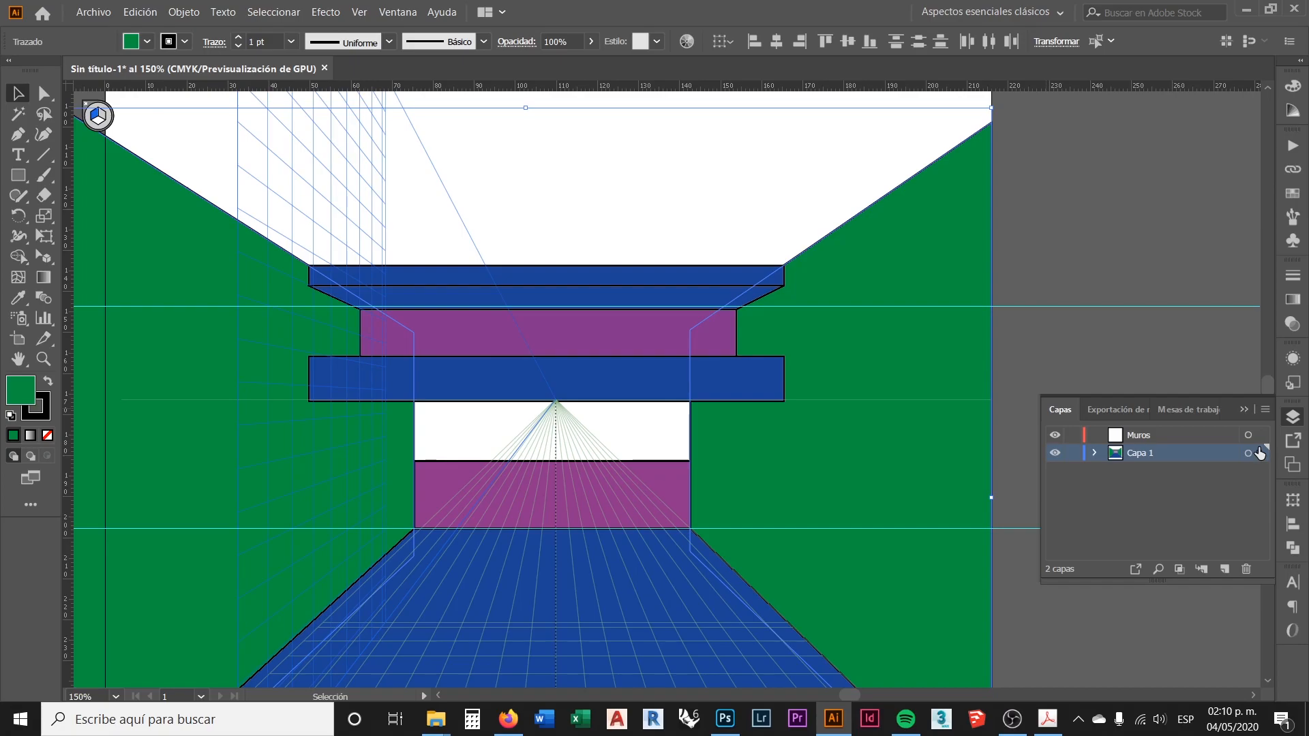
drag(1260, 441, 1260, 437)
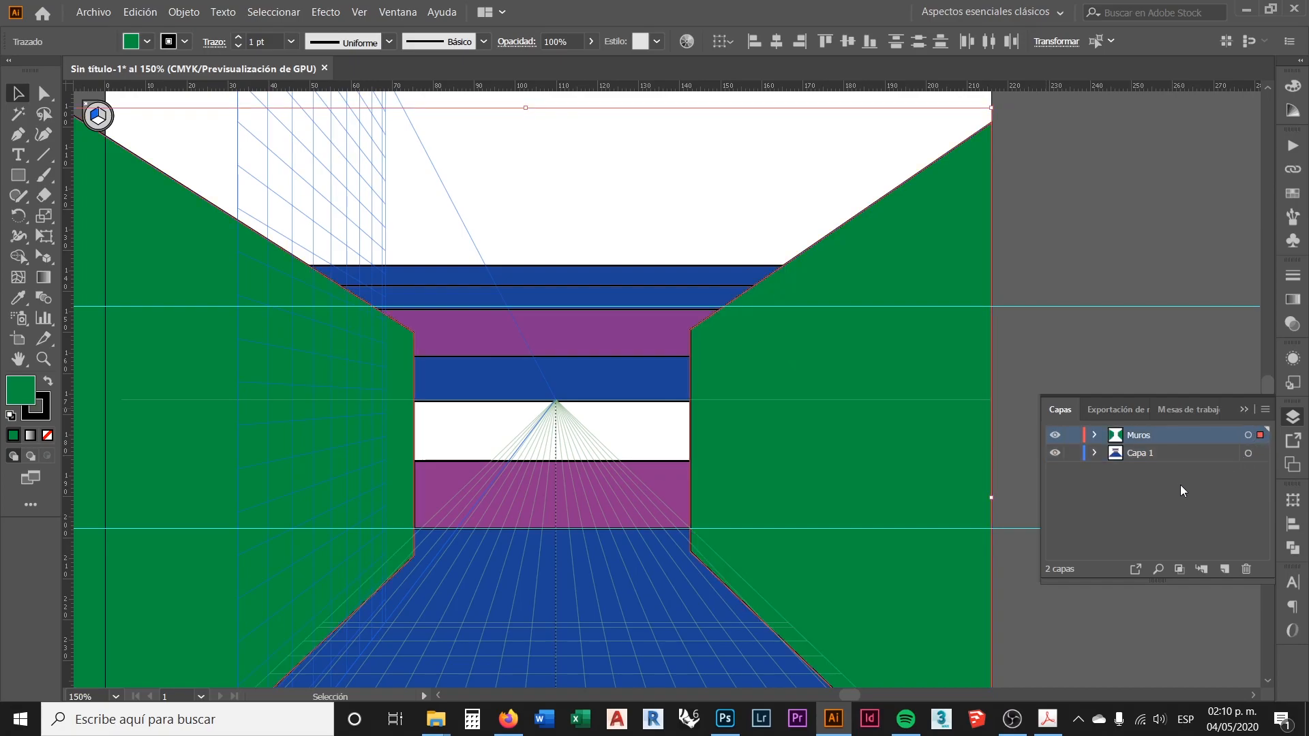
Hide the perspective grid and place the Muros layer below Capa 1, leaving nothing selected
double_click(1192, 439)
key(Return)
key(ctrl+shift+i)
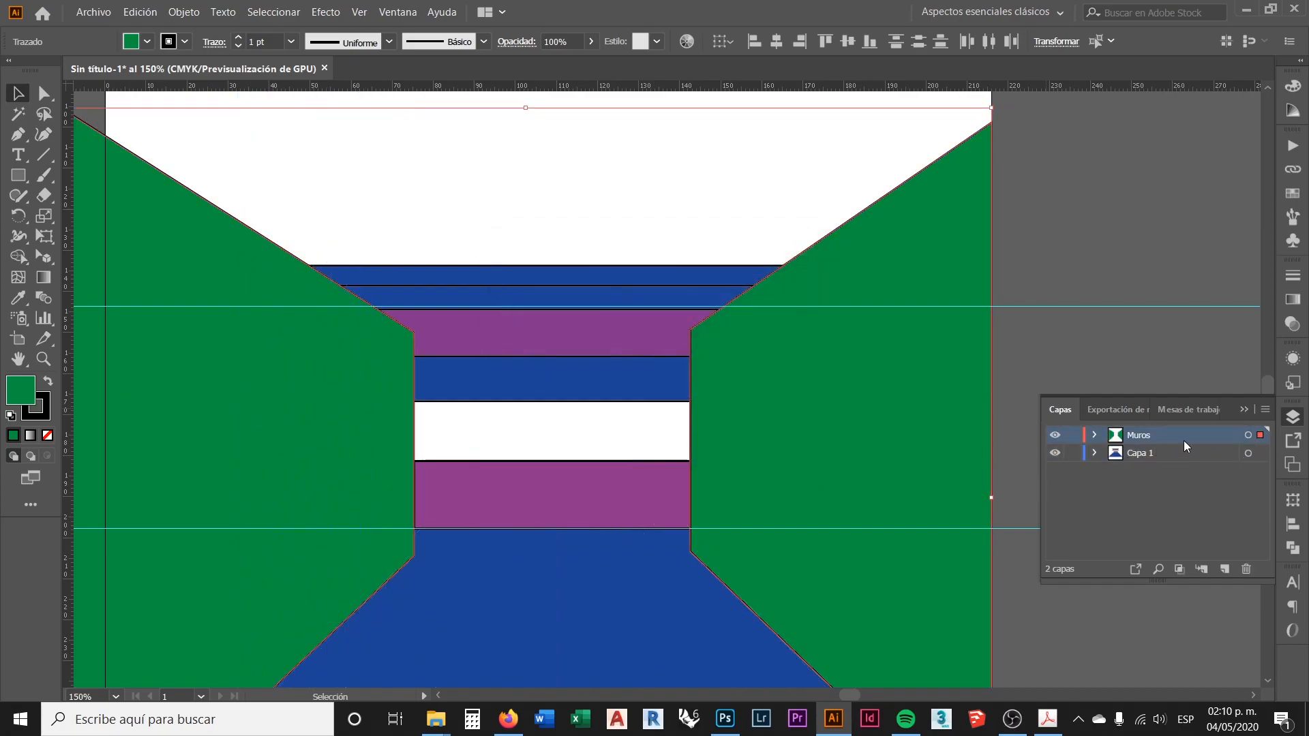
drag(1184, 444, 1188, 481)
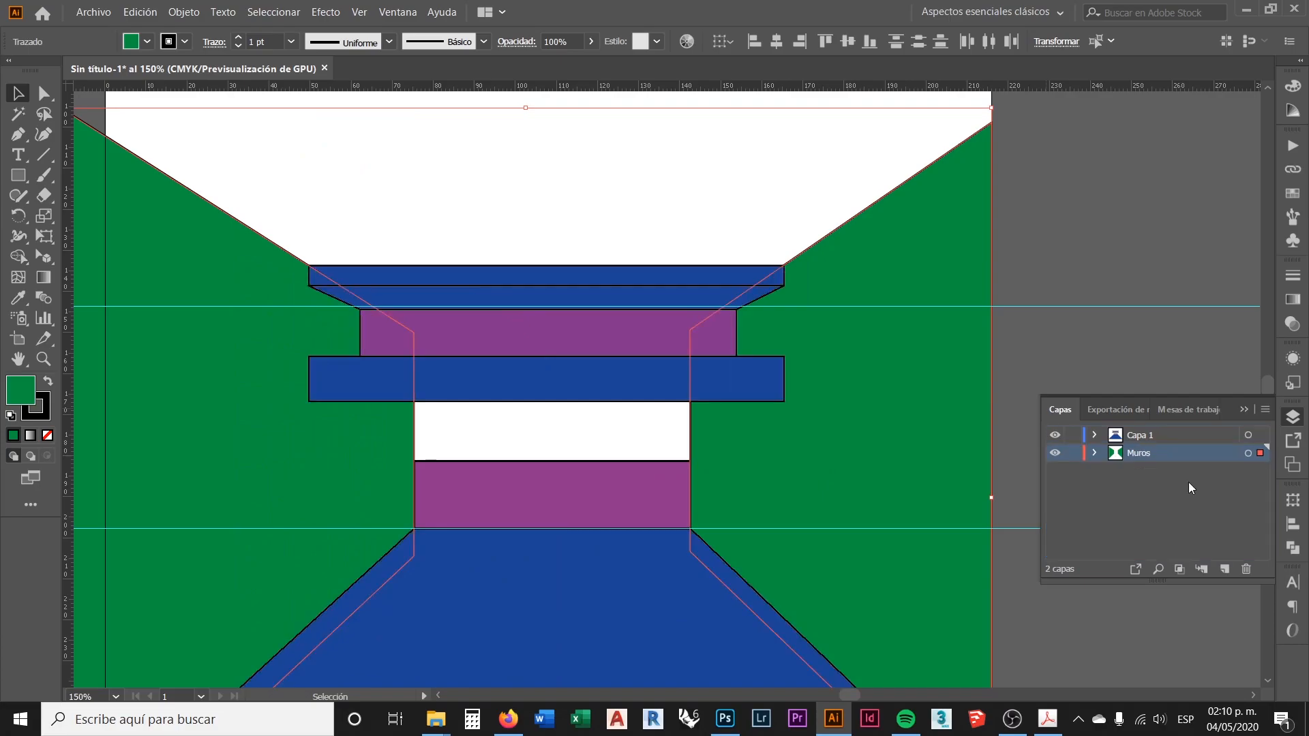
click(739, 227)
Examine how the walls, overhead strips and floor overlap across the whole artboard and around the corridor's far end
key(ctrl+minus)
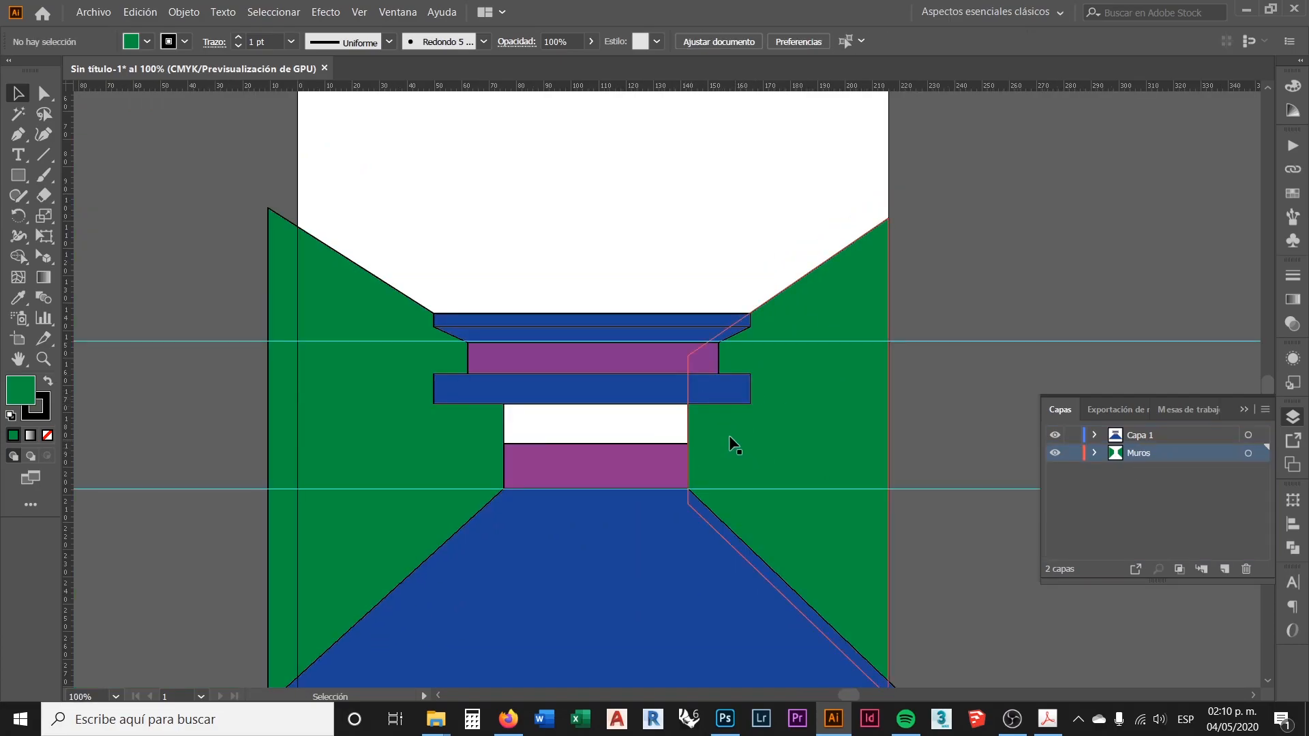
key(ctrl+minus)
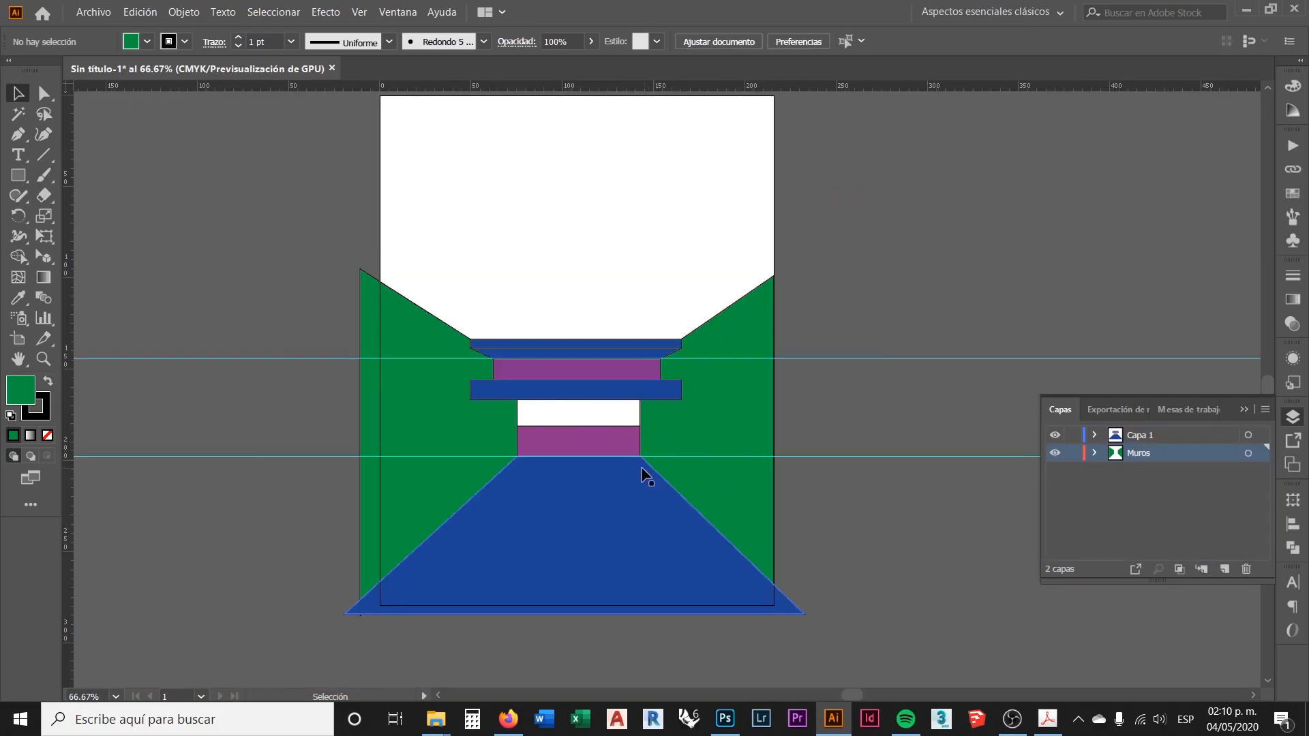
scroll(628, 477, down, 1)
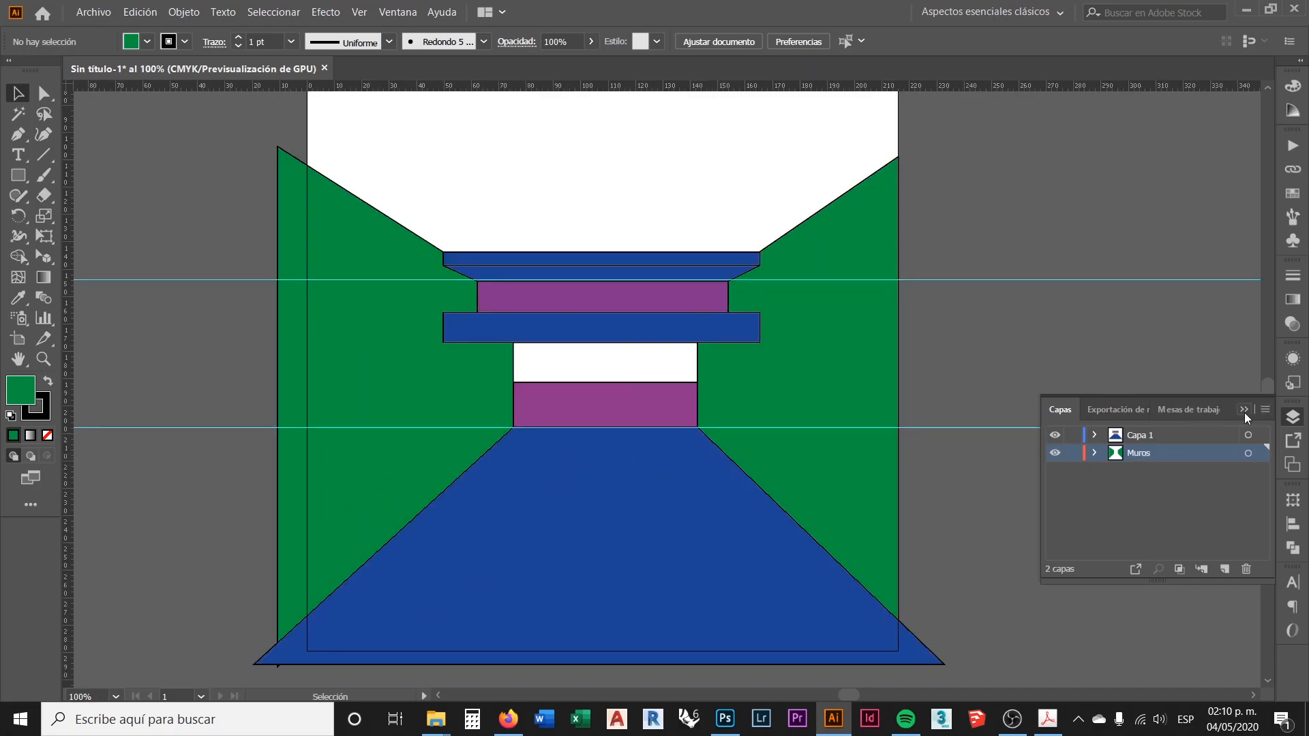
click(1243, 409)
key(ctrl+plus)
key(ctrl+plus)
scroll(573, 475, down, 1)
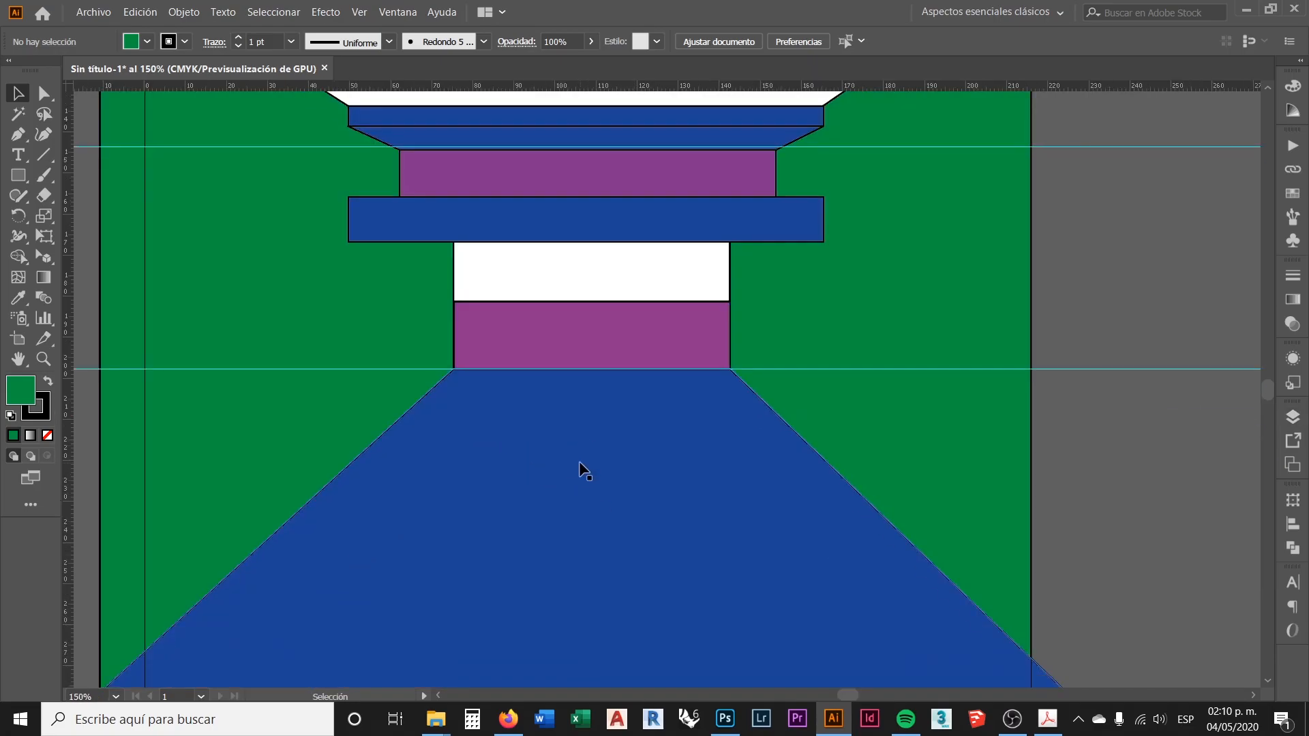
alt+scroll(482, 479, up, 1)
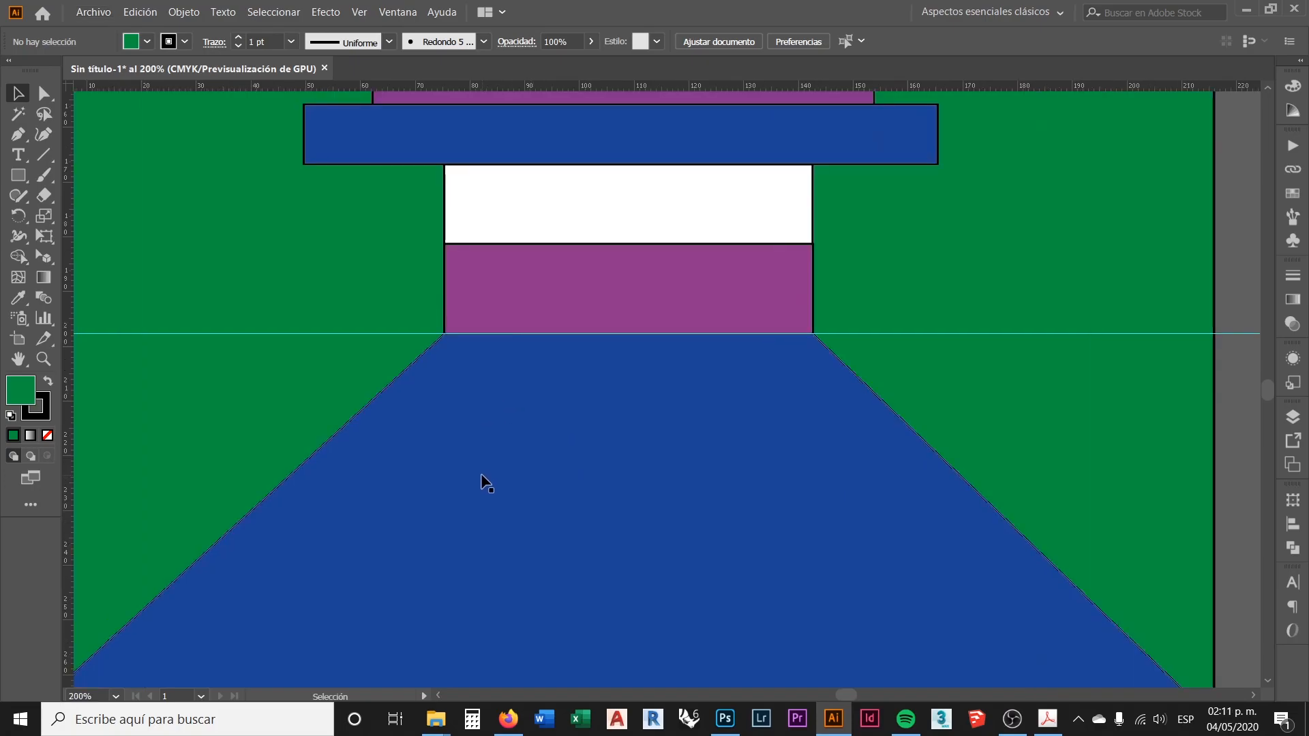
Show the perspective grid and draw a rectangle about 633 by 421 pt on the horizontal plane, covering the far part of the floor
click(17, 178)
key(ctrl)
drag(43, 254, 84, 258)
scroll(375, 351, down, 1)
click(18, 179)
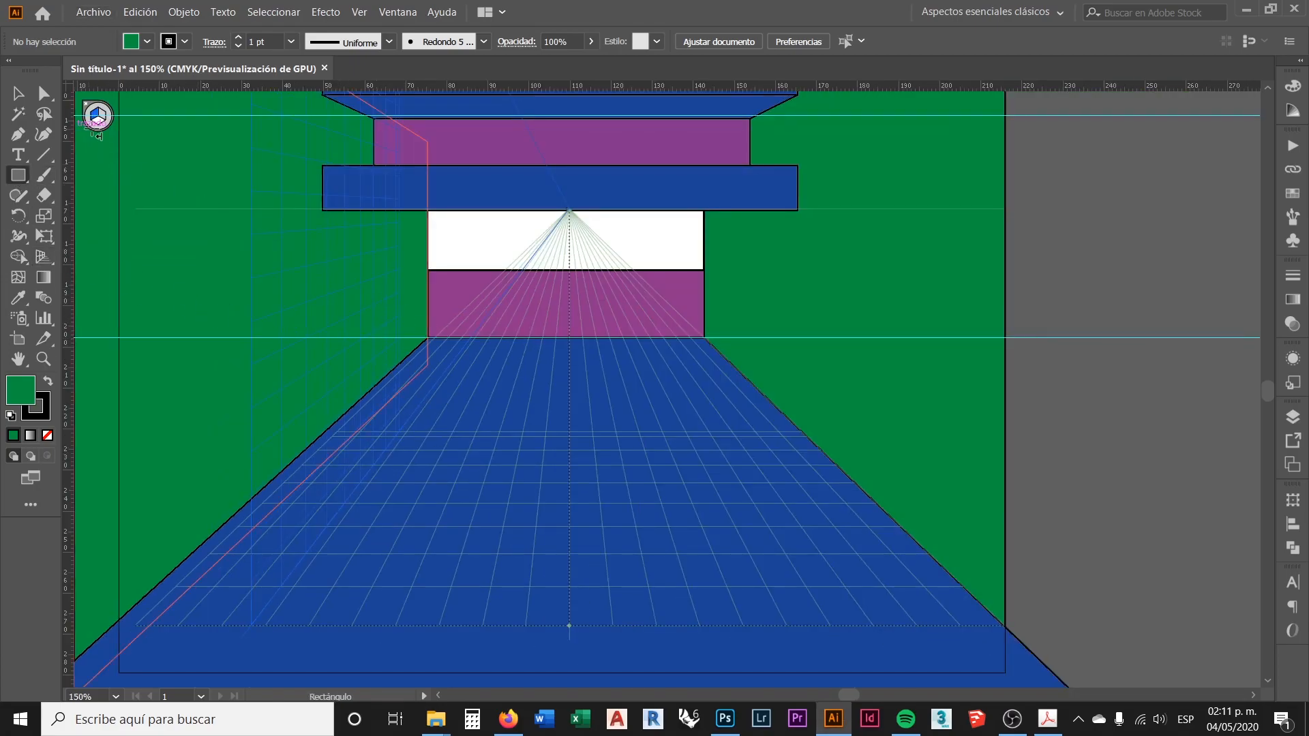
click(98, 123)
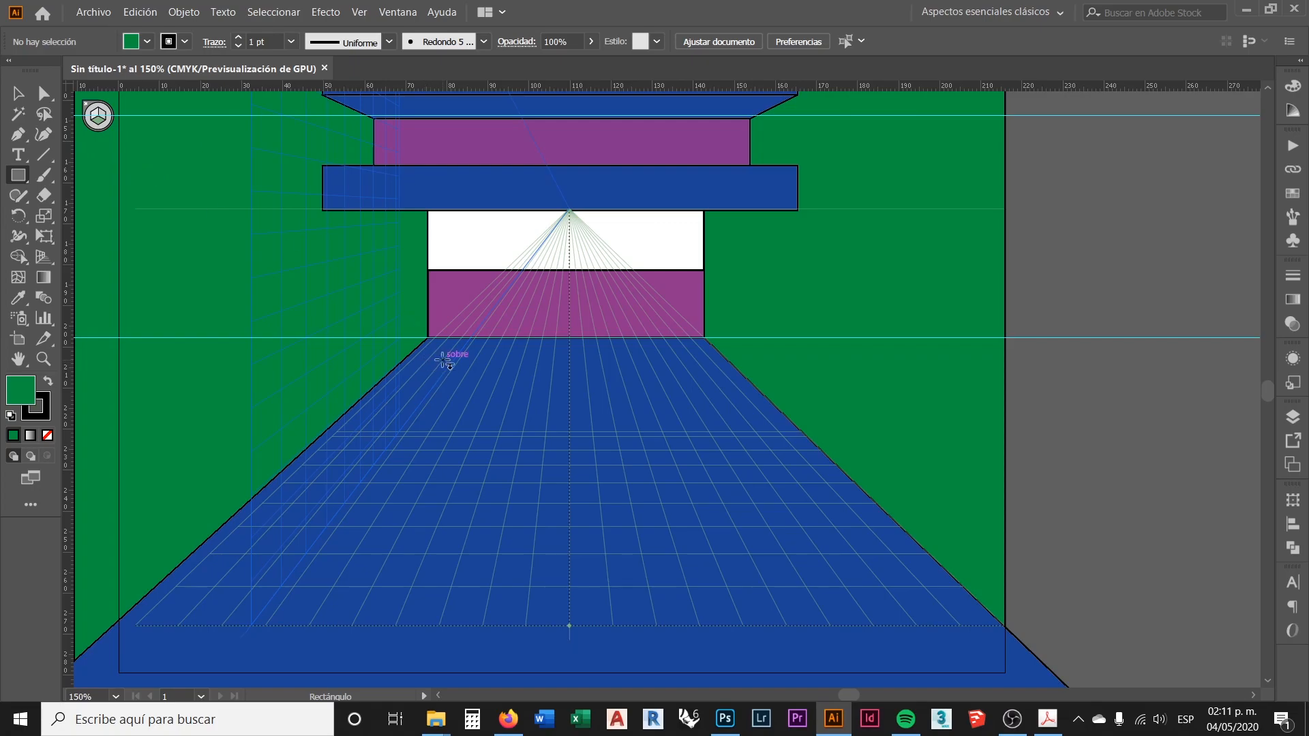
scroll(450, 418, down, 1)
scroll(453, 418, up, 1)
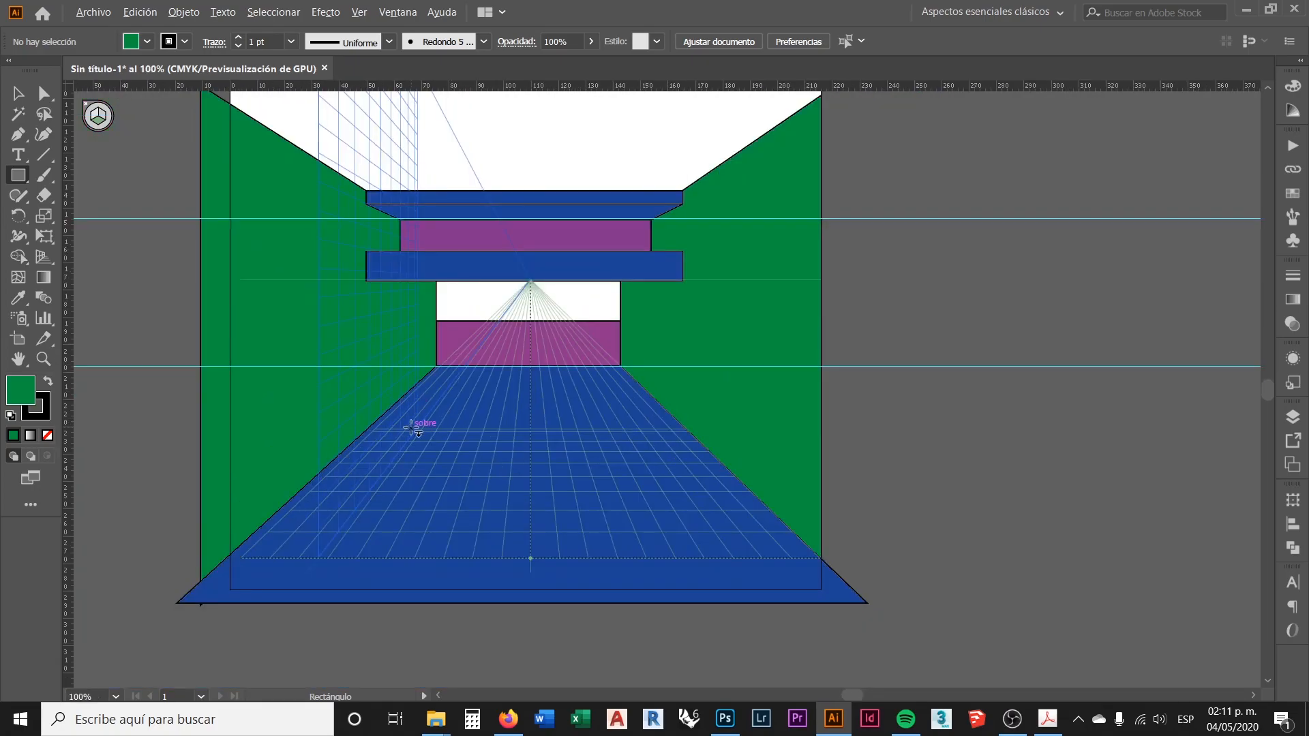
scroll(422, 430, up, 2)
drag(297, 447, 841, 309)
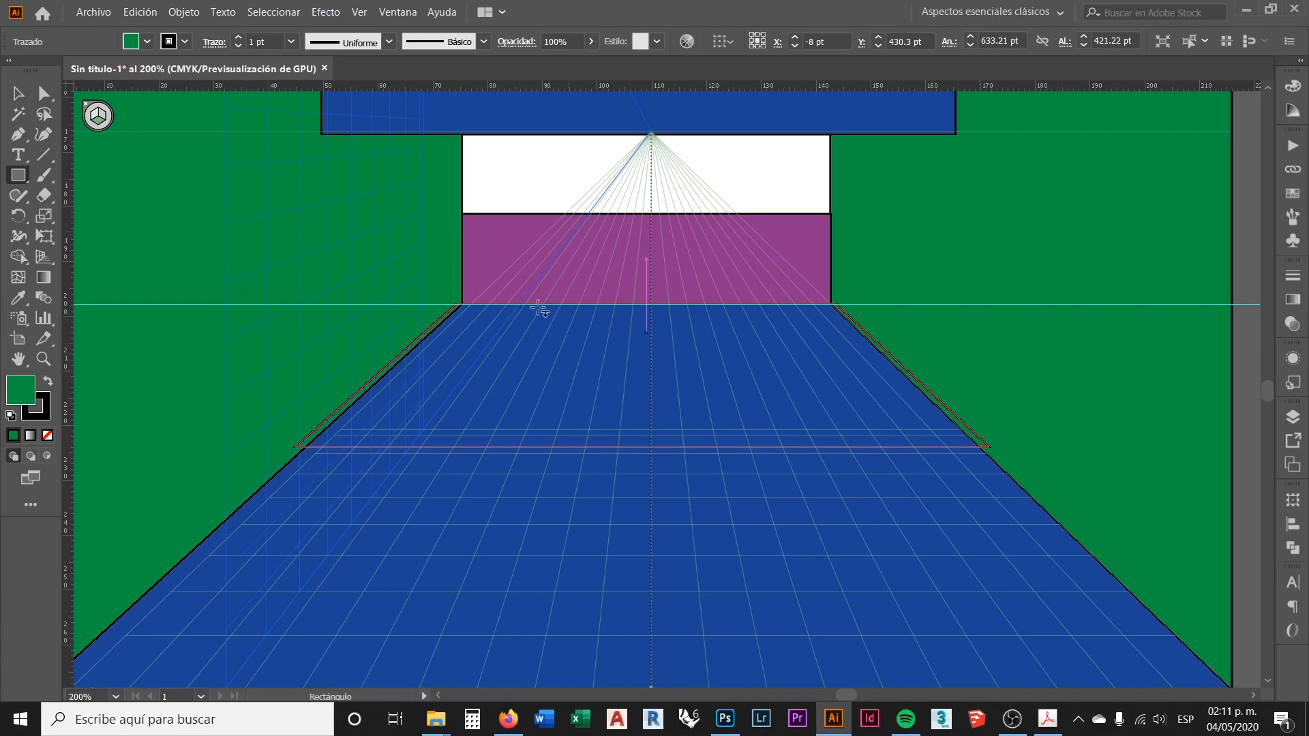
Move the new floor rectangle from the Muros layer to Capa 1
click(1291, 418)
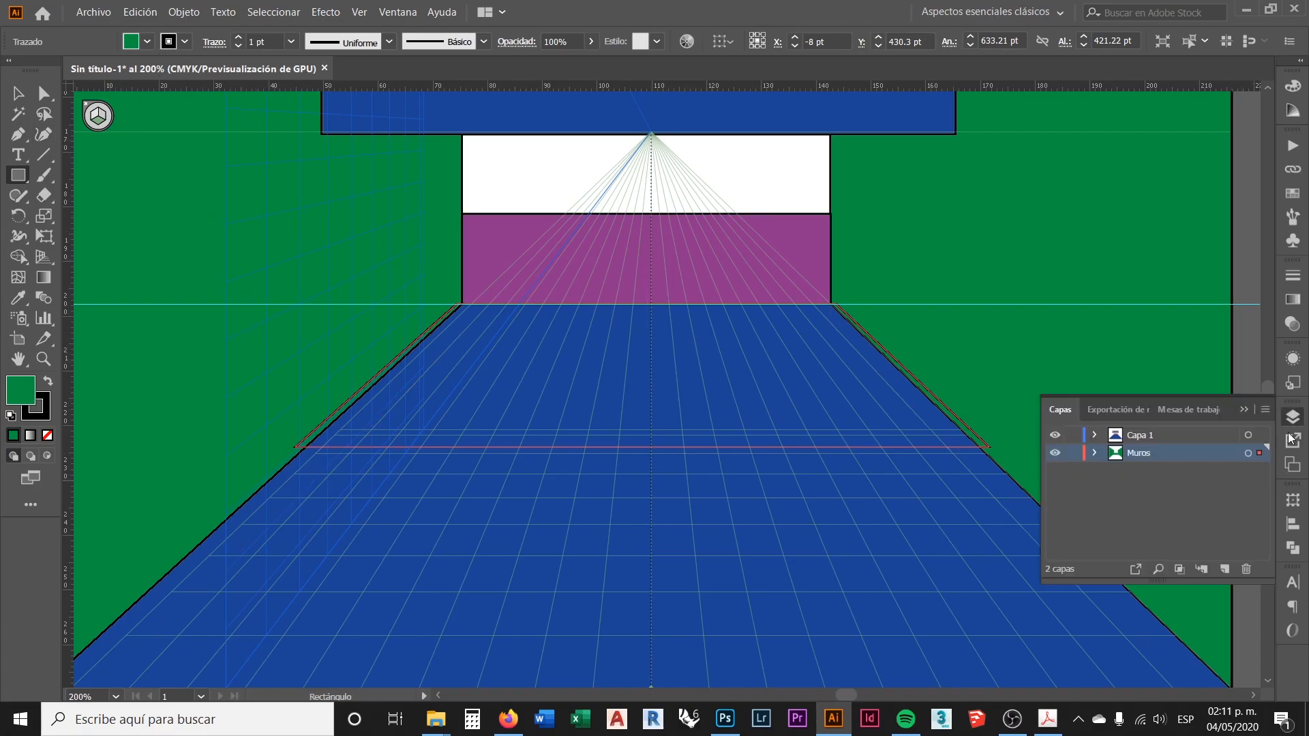
drag(1258, 454, 1259, 434)
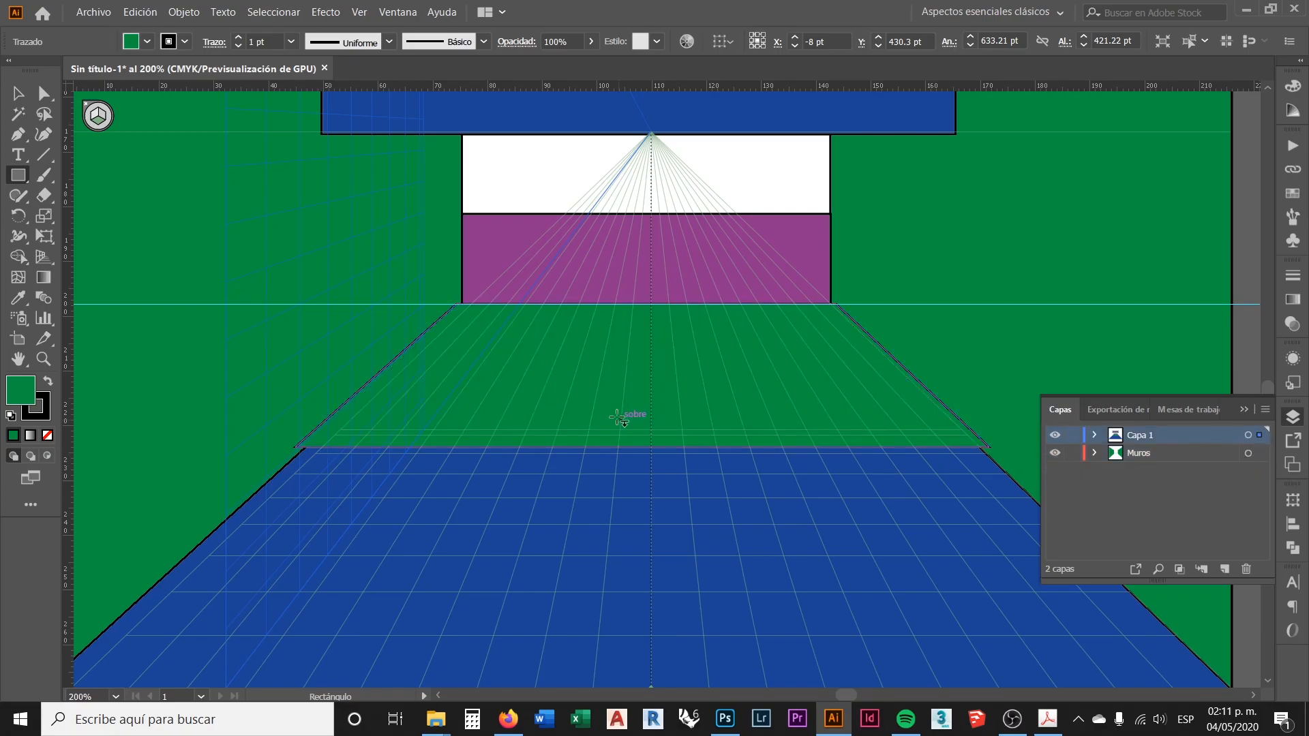
click(1242, 412)
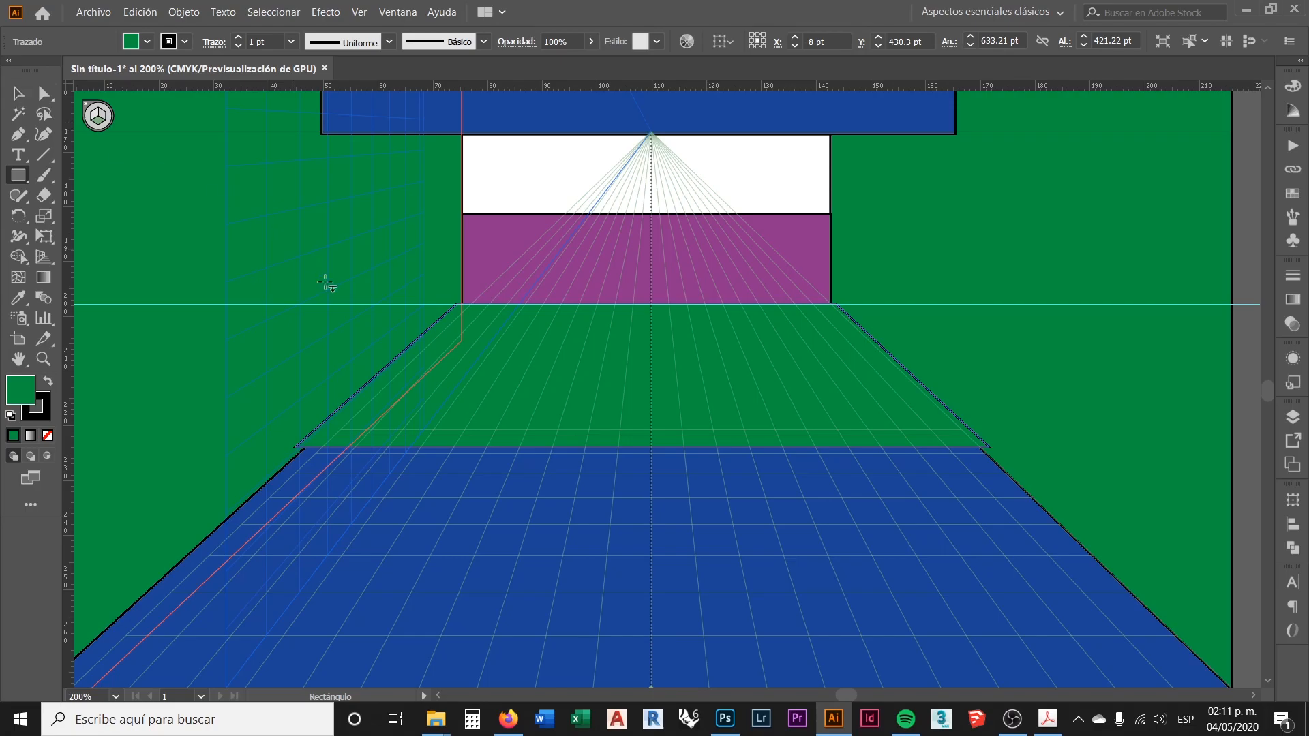
Fill the rectangle at the far end of the floor with a medium neutral grey
scroll(361, 402, down, 2)
scroll(436, 406, up, 2)
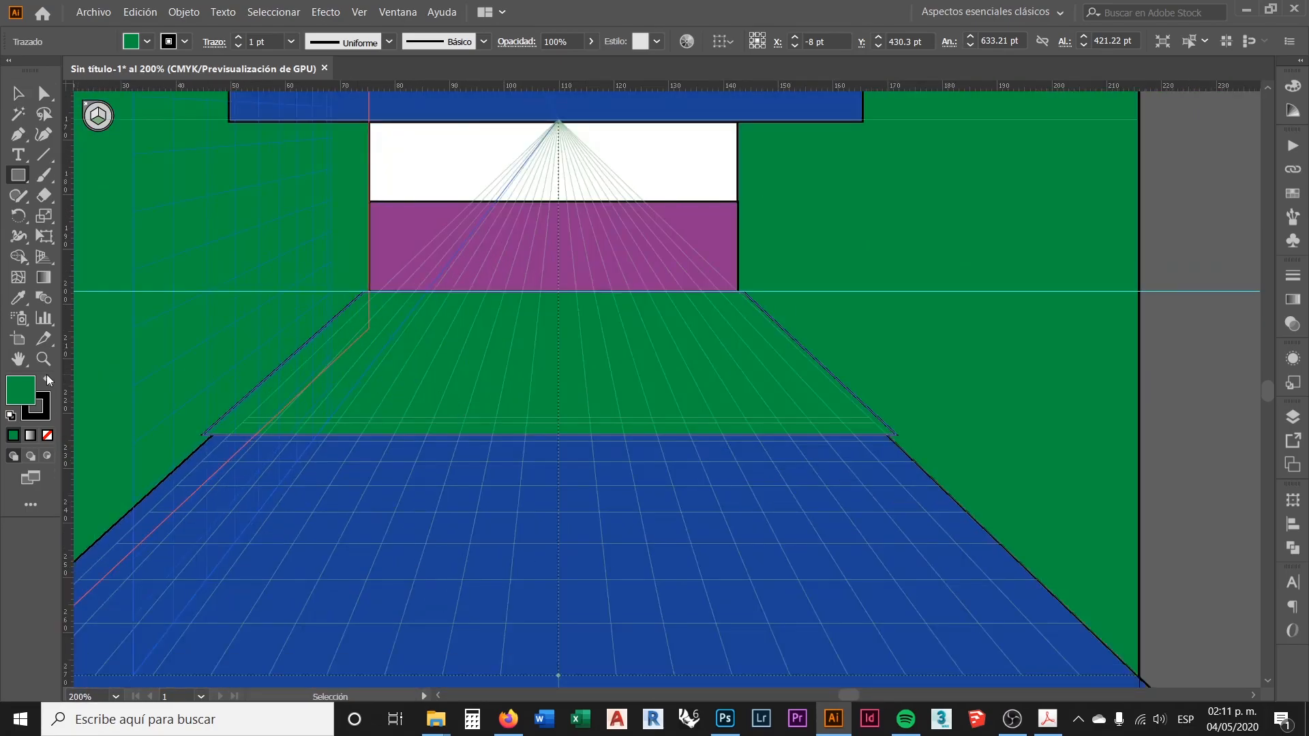
double_click(17, 392)
mouse_move(958, 238)
mouse_down()
mouse_move(799, 196)
mouse_move(709, 252)
mouse_move(959, 246)
mouse_up()
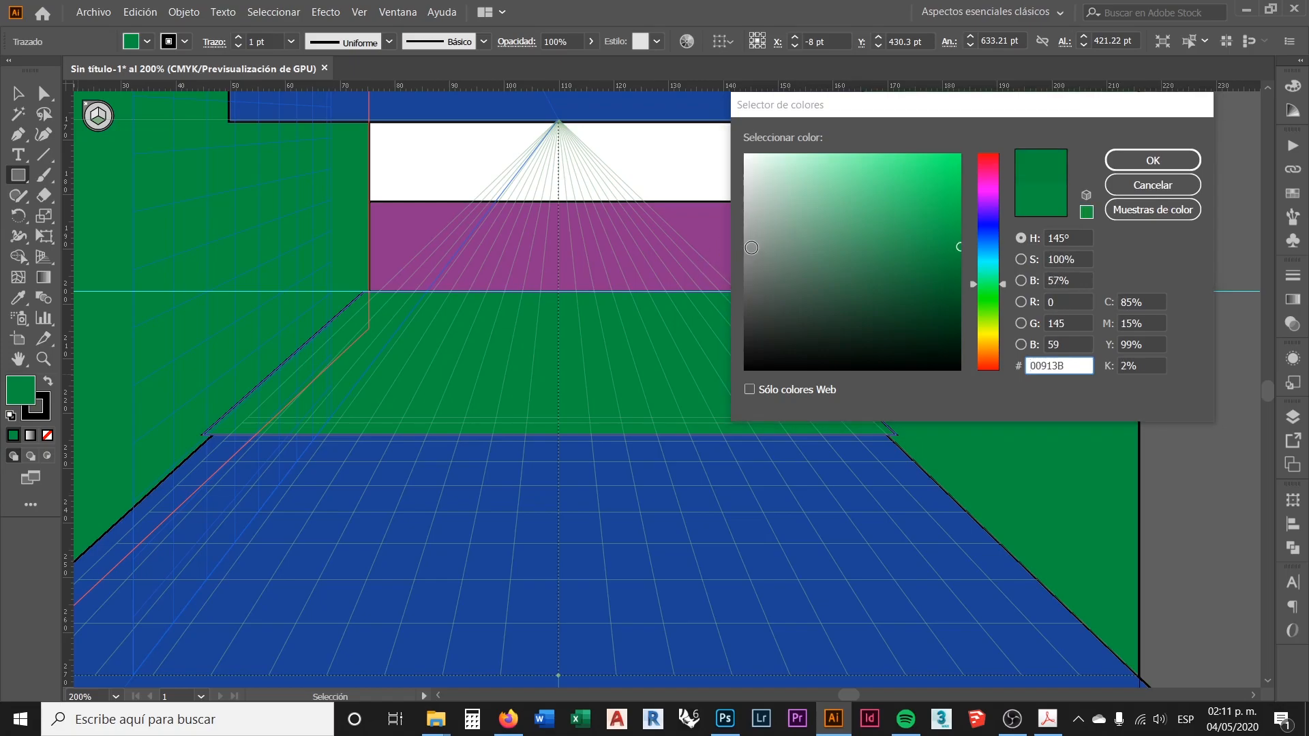
drag(751, 247, 734, 250)
click(1153, 160)
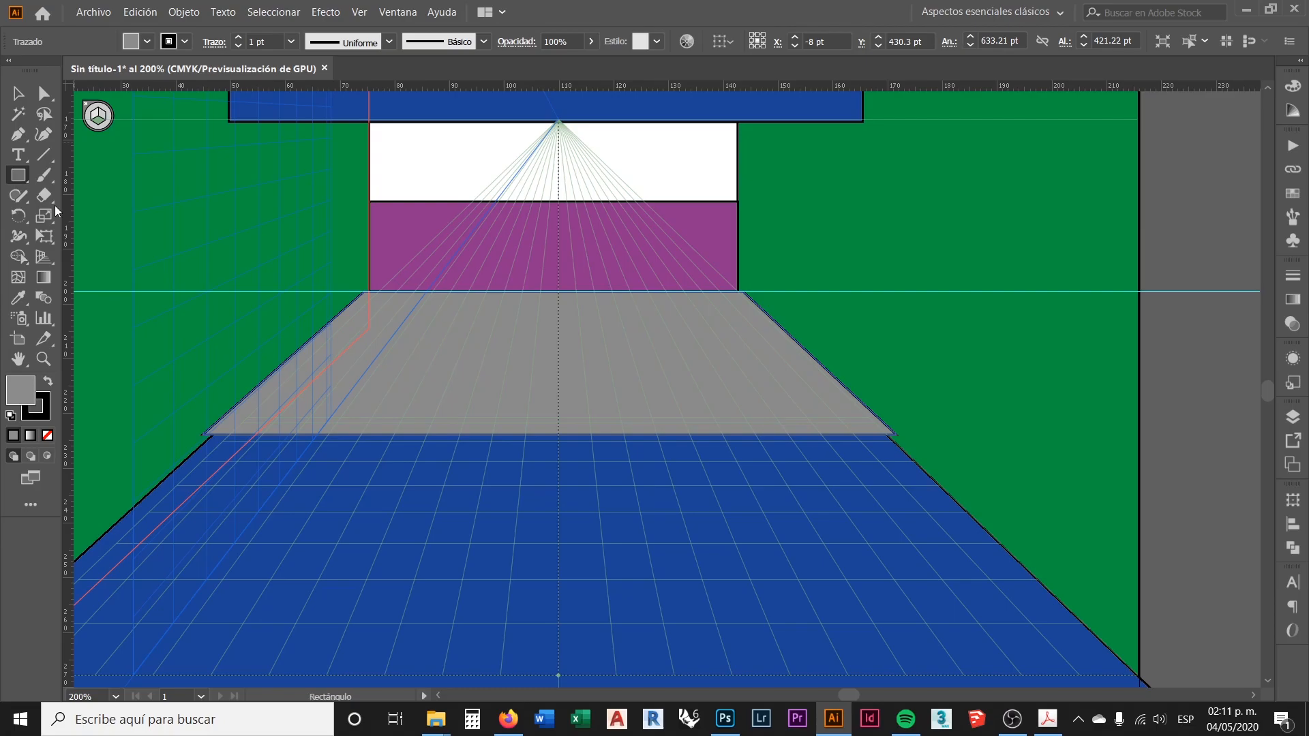
With no perspective plane active, draw a thin flat rectangle along the front edge of the grey surface to give it thickness
scroll(420, 316, down, 1)
scroll(402, 359, up, 1)
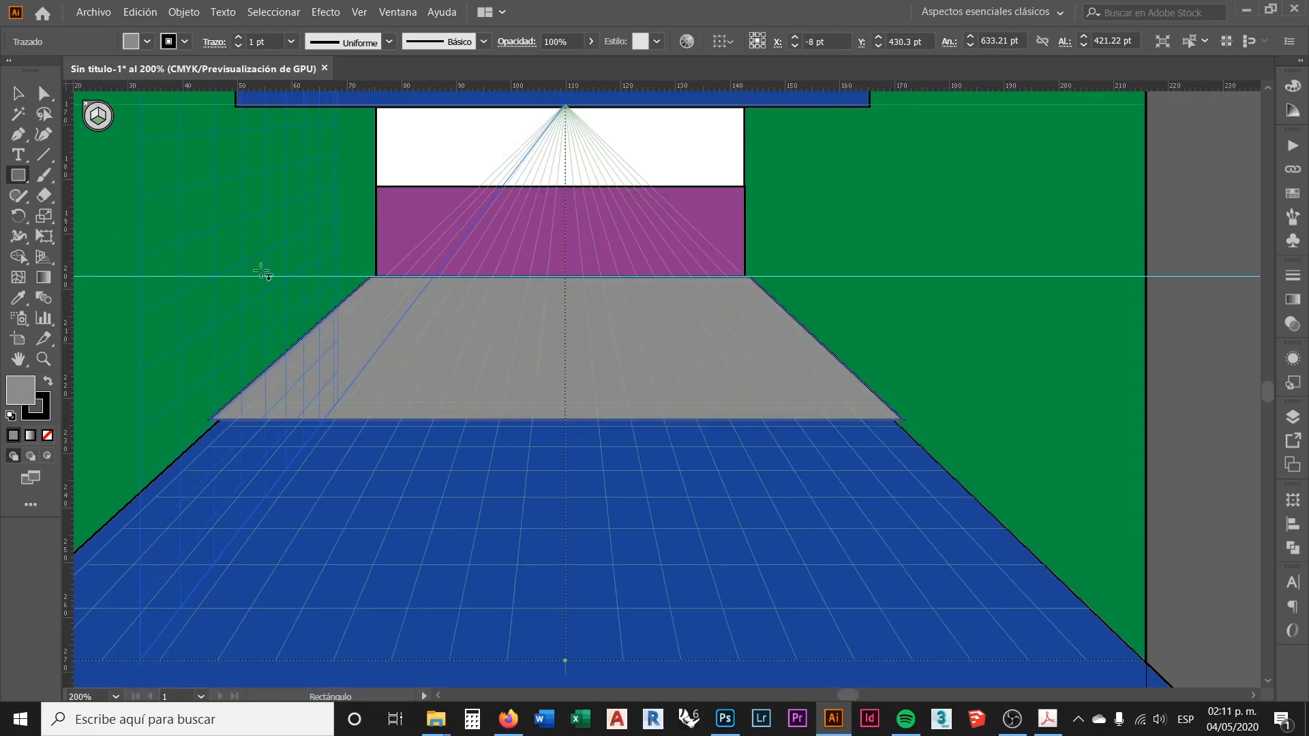
click(98, 115)
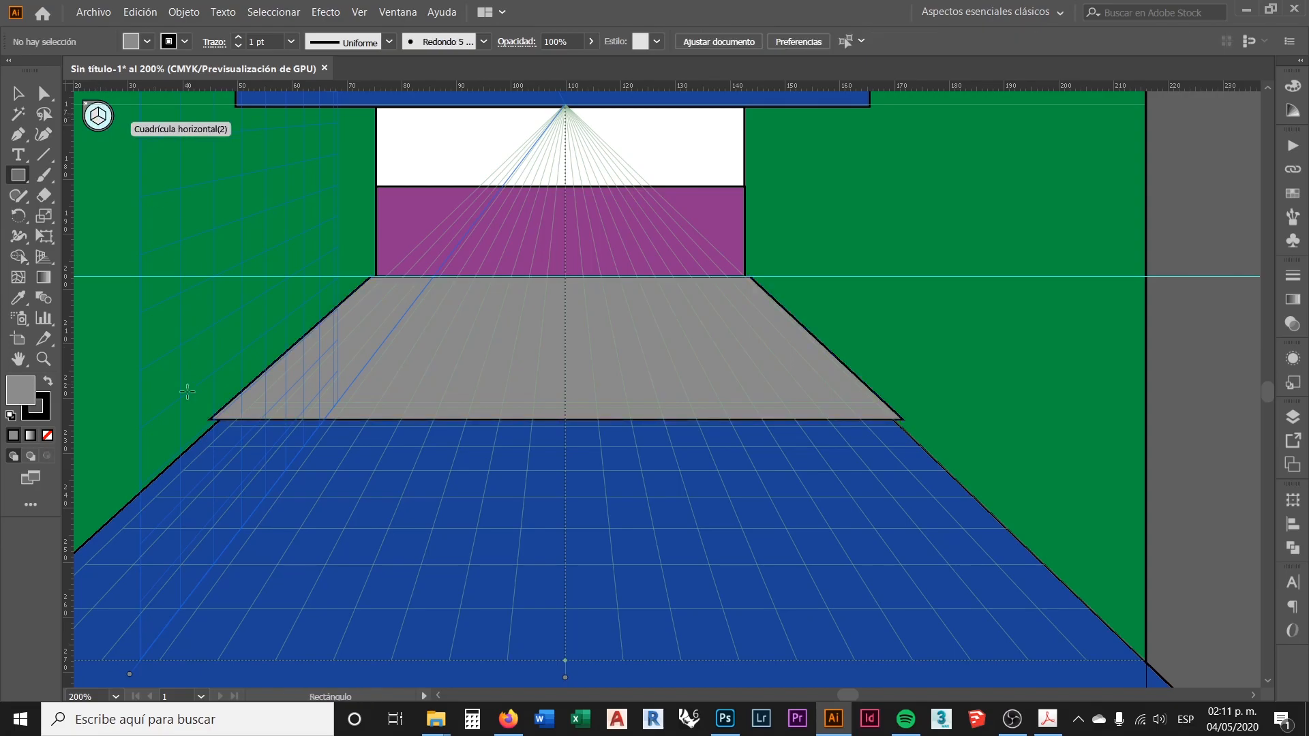
scroll(248, 426, up, 1)
drag(185, 416, 1229, 425)
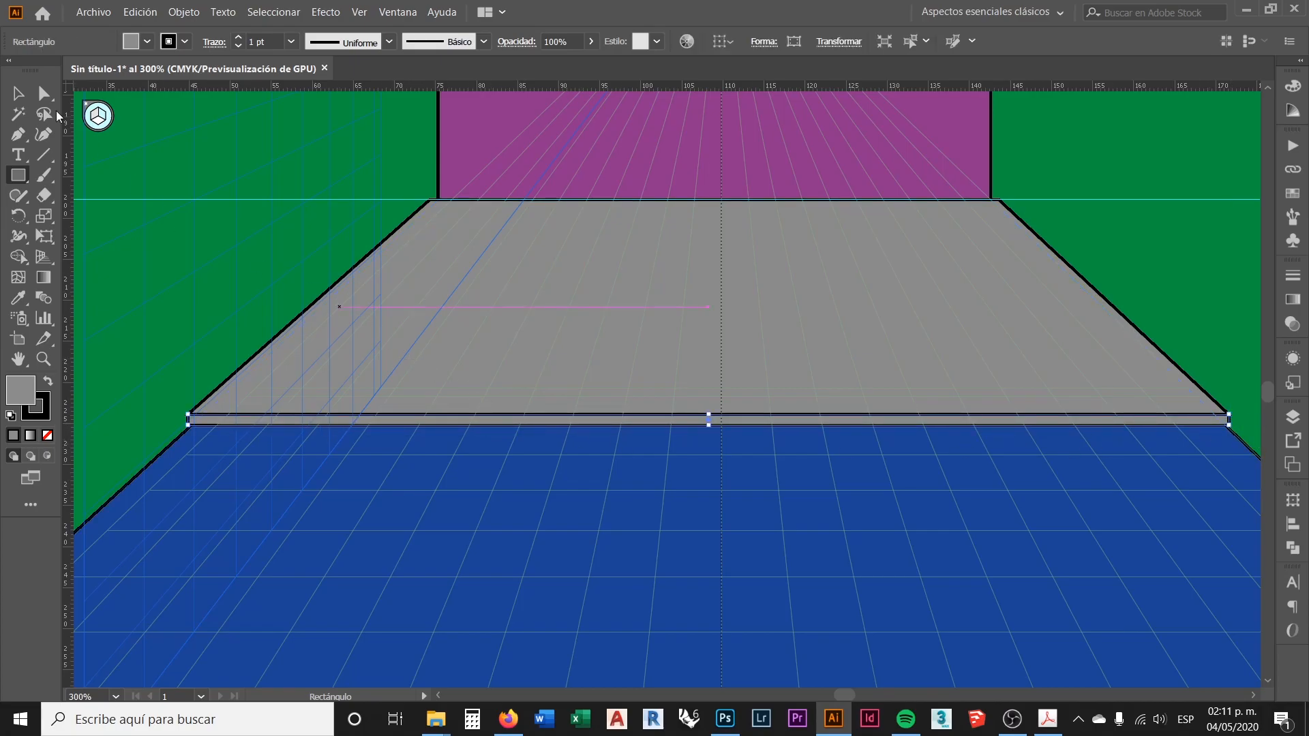
Using the blue floor's fill, draw a rectangle about 165 by 227 pt on the horizontal plane, over the floor's front left part
click(17, 93)
scroll(311, 322, down, 1)
click(441, 458)
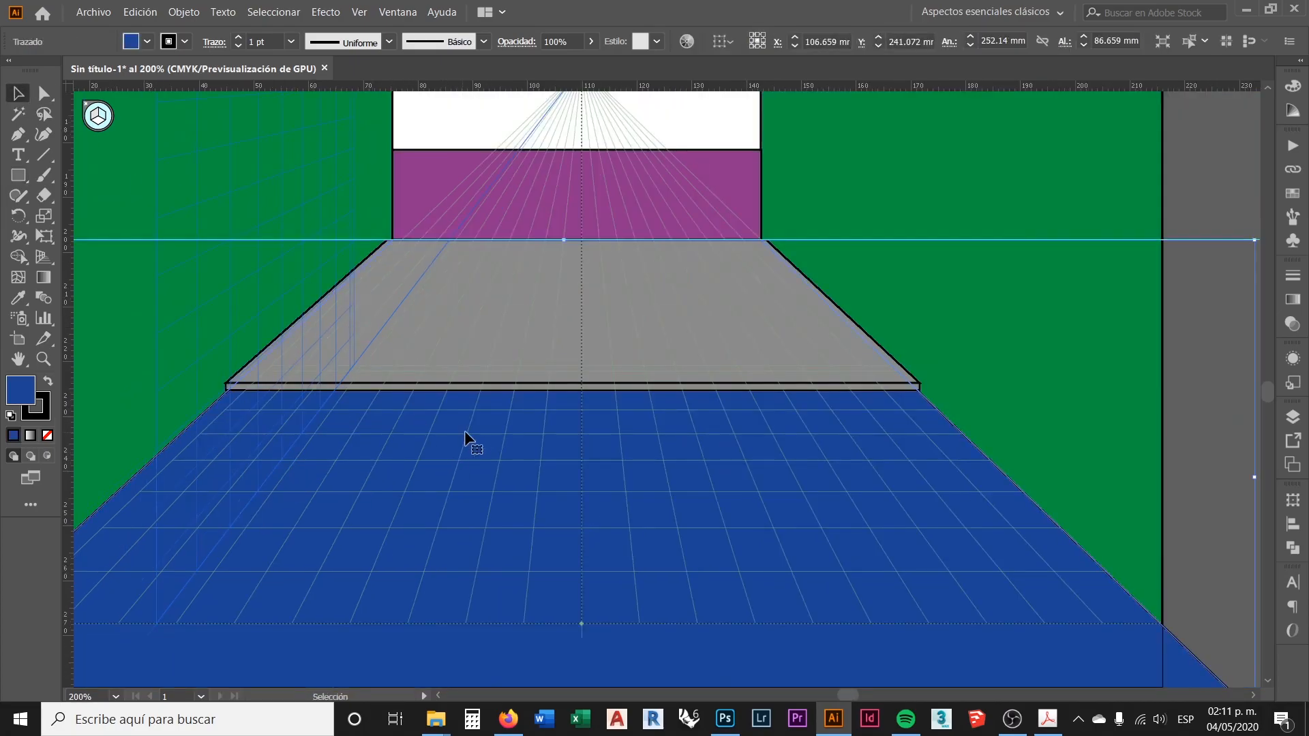
scroll(477, 419, down, 1)
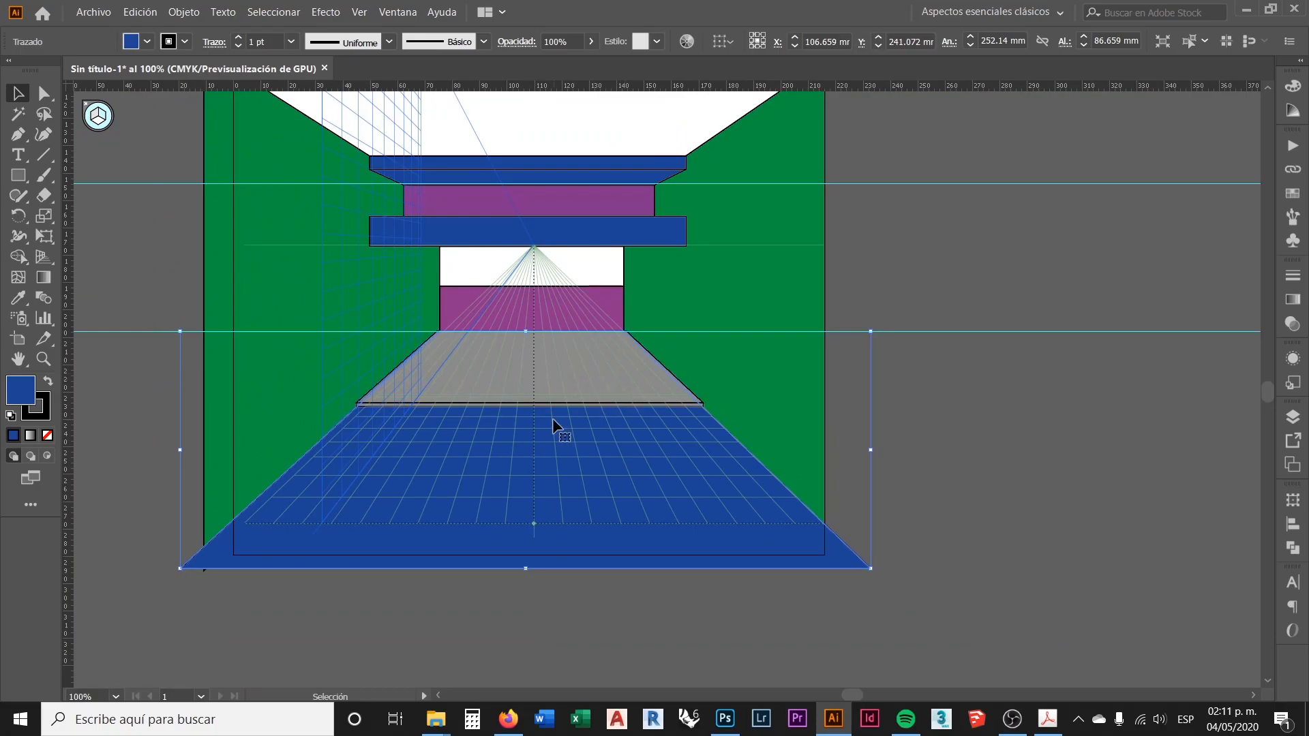
scroll(573, 416, down, 1)
scroll(348, 496, up, 1)
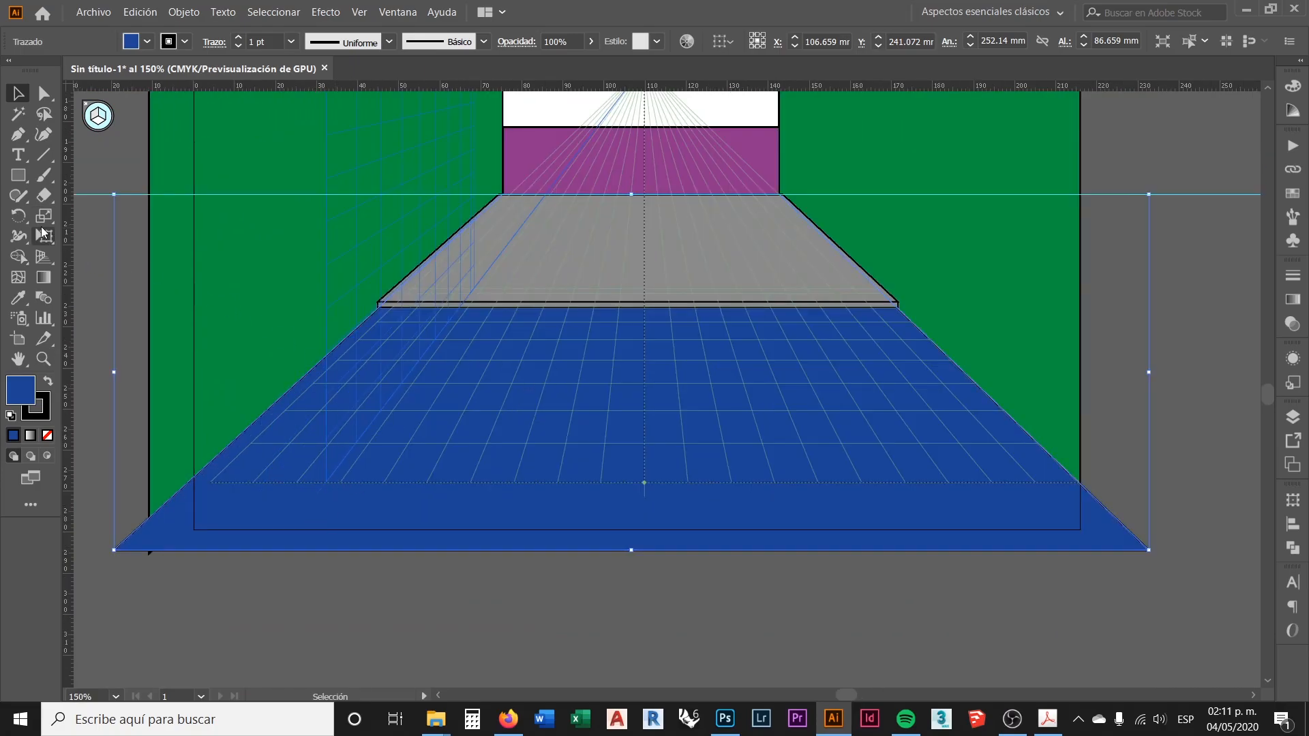
click(18, 174)
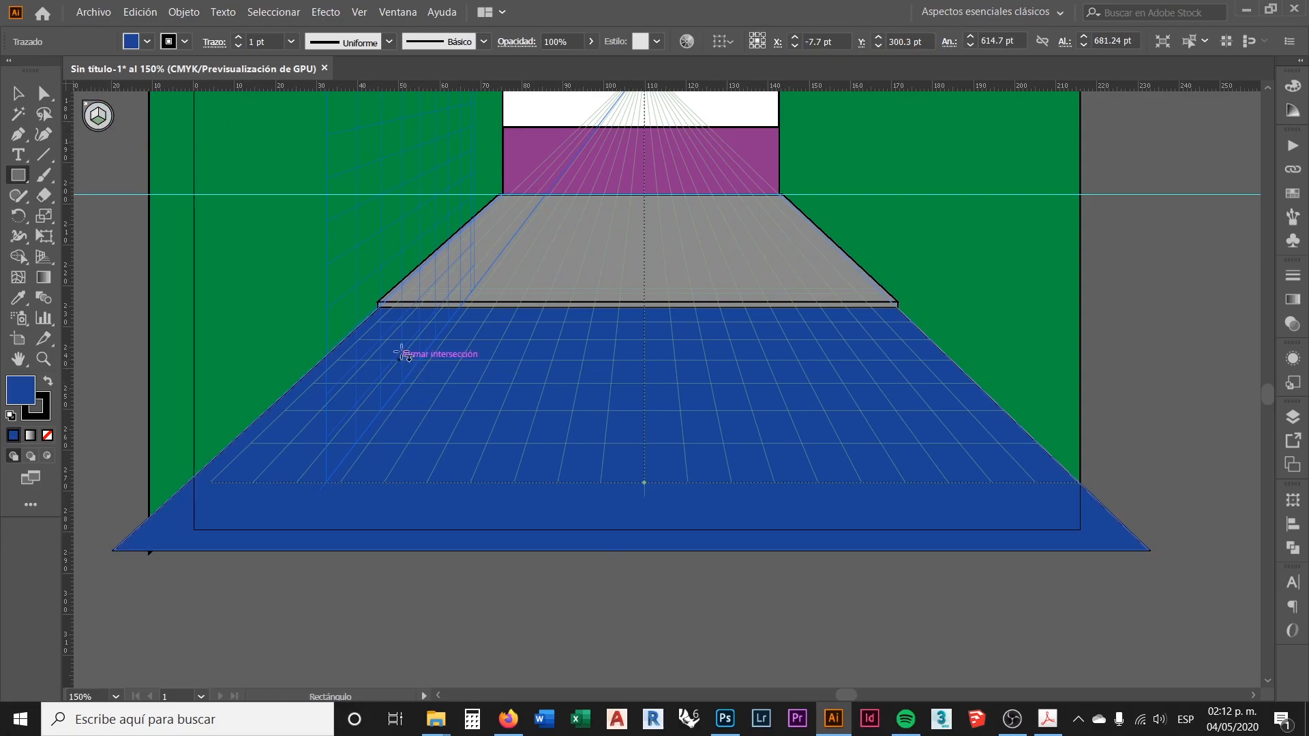
drag(385, 322, 430, 563)
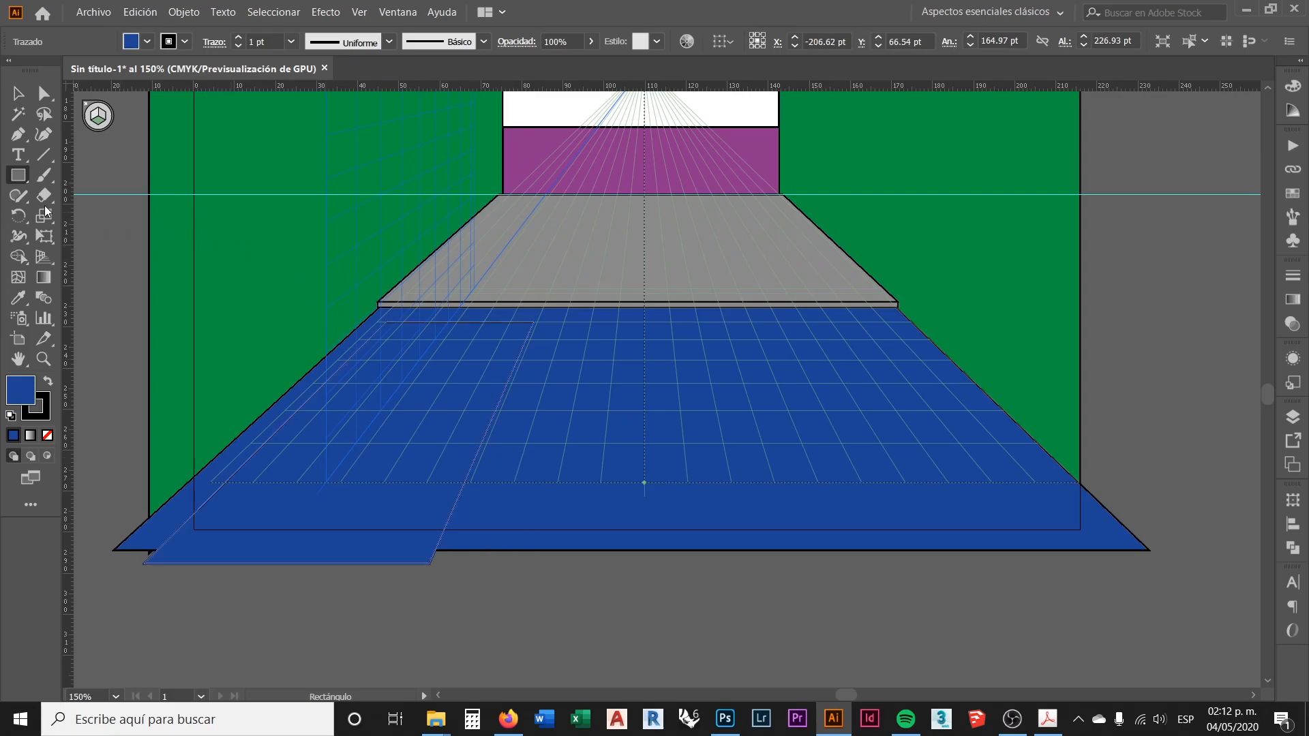
Fill the new rectangle on the floor's left side with teal #2A8493 and deselect it
click(1292, 416)
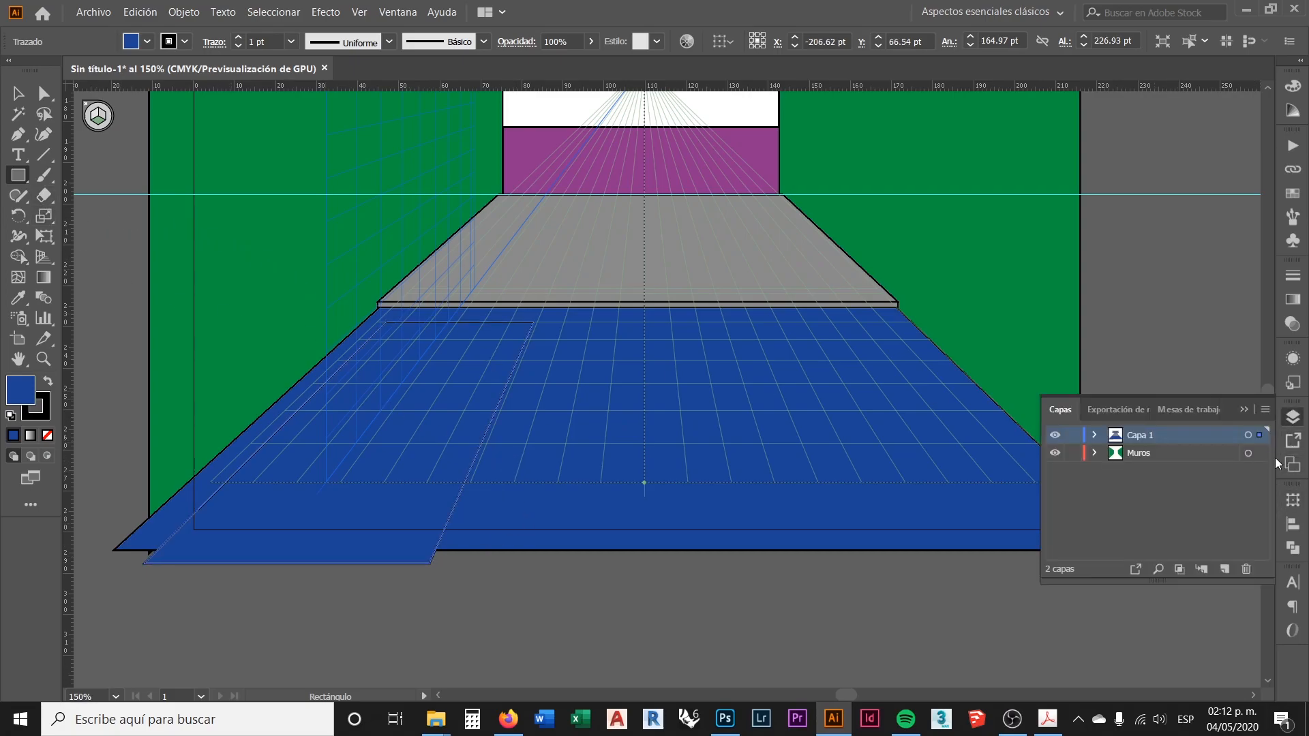
double_click(20, 391)
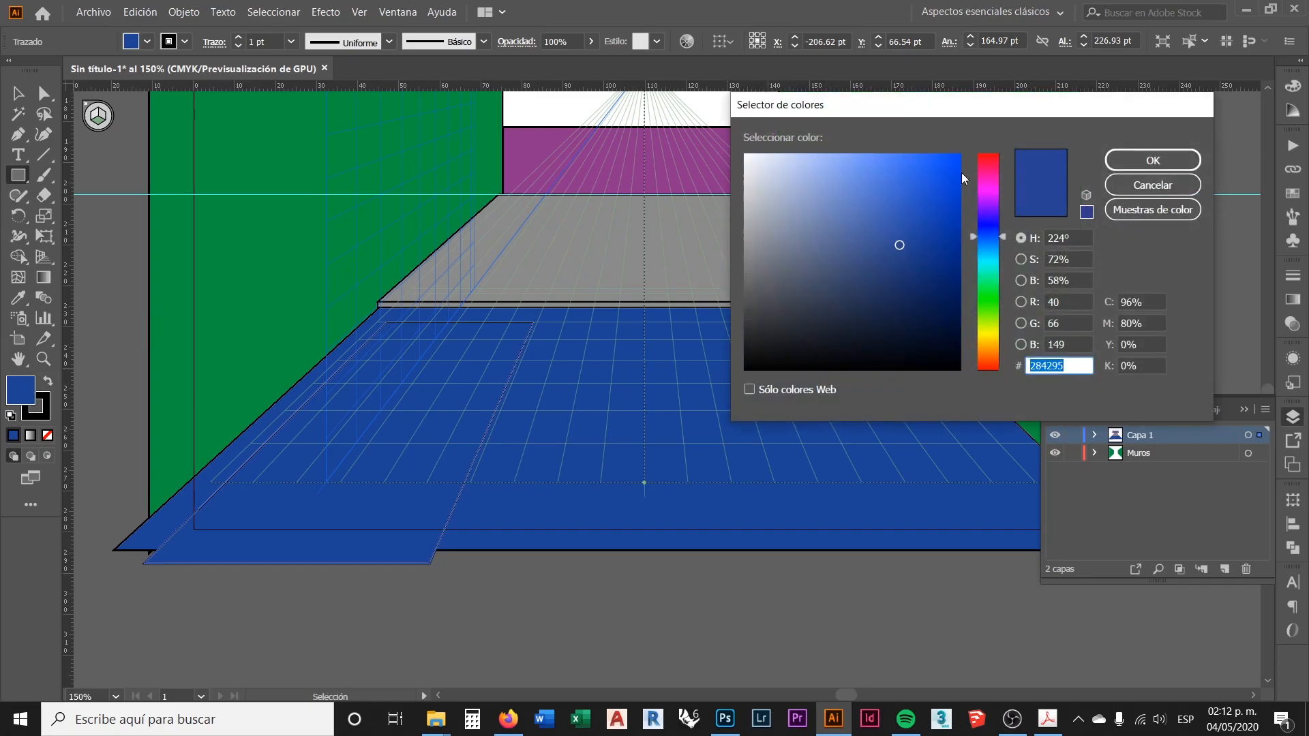
drag(992, 239, 991, 255)
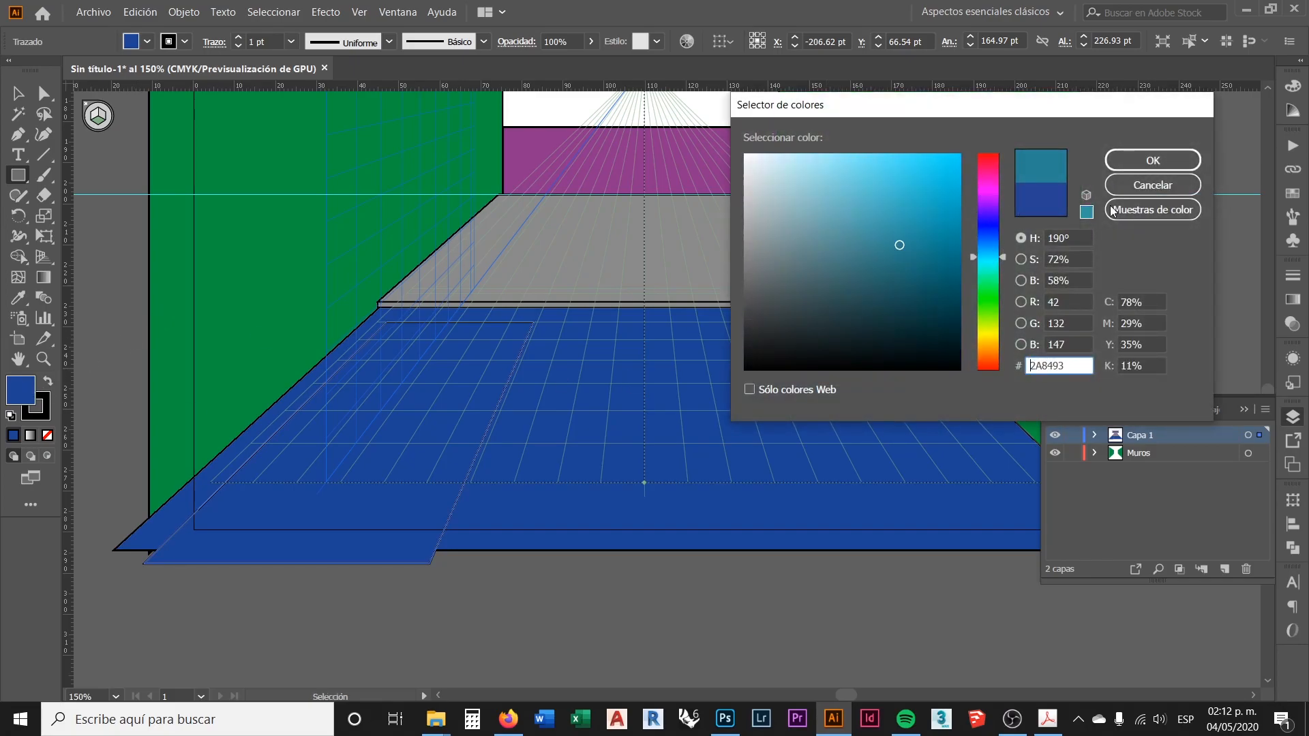
click(1140, 163)
click(17, 94)
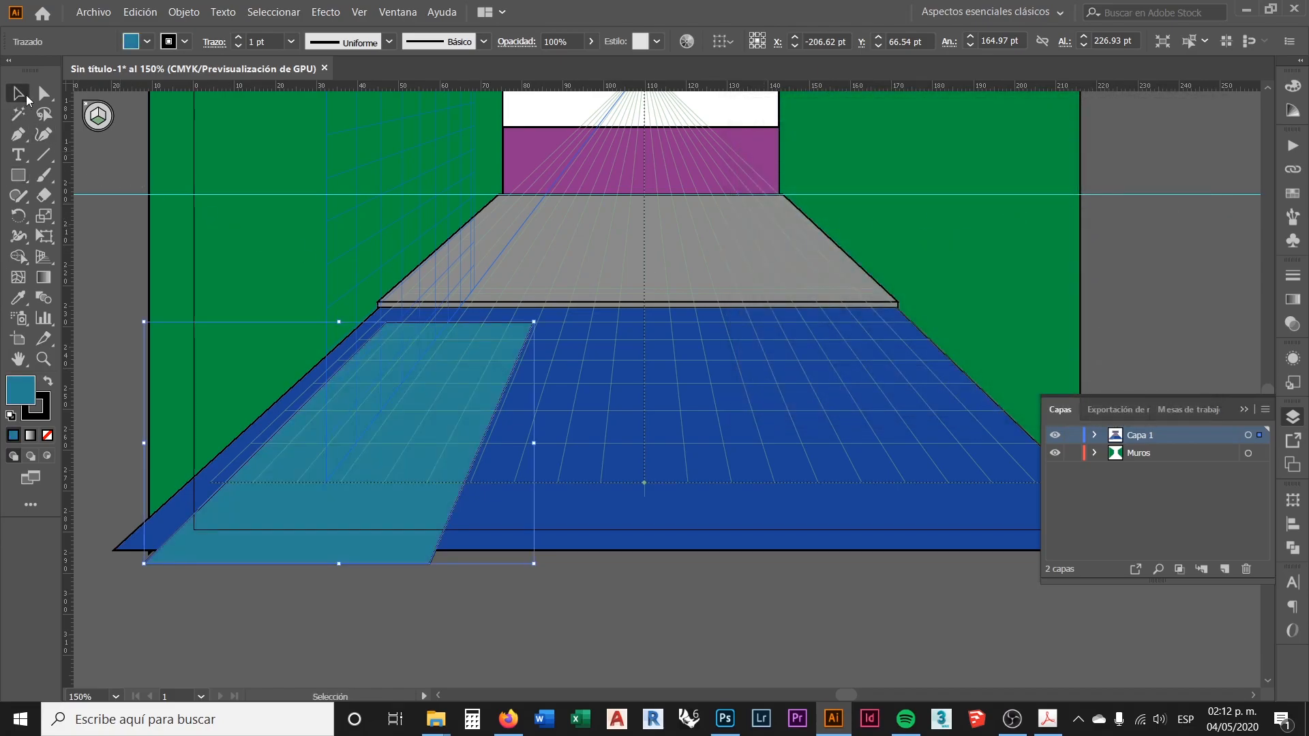
click(661, 617)
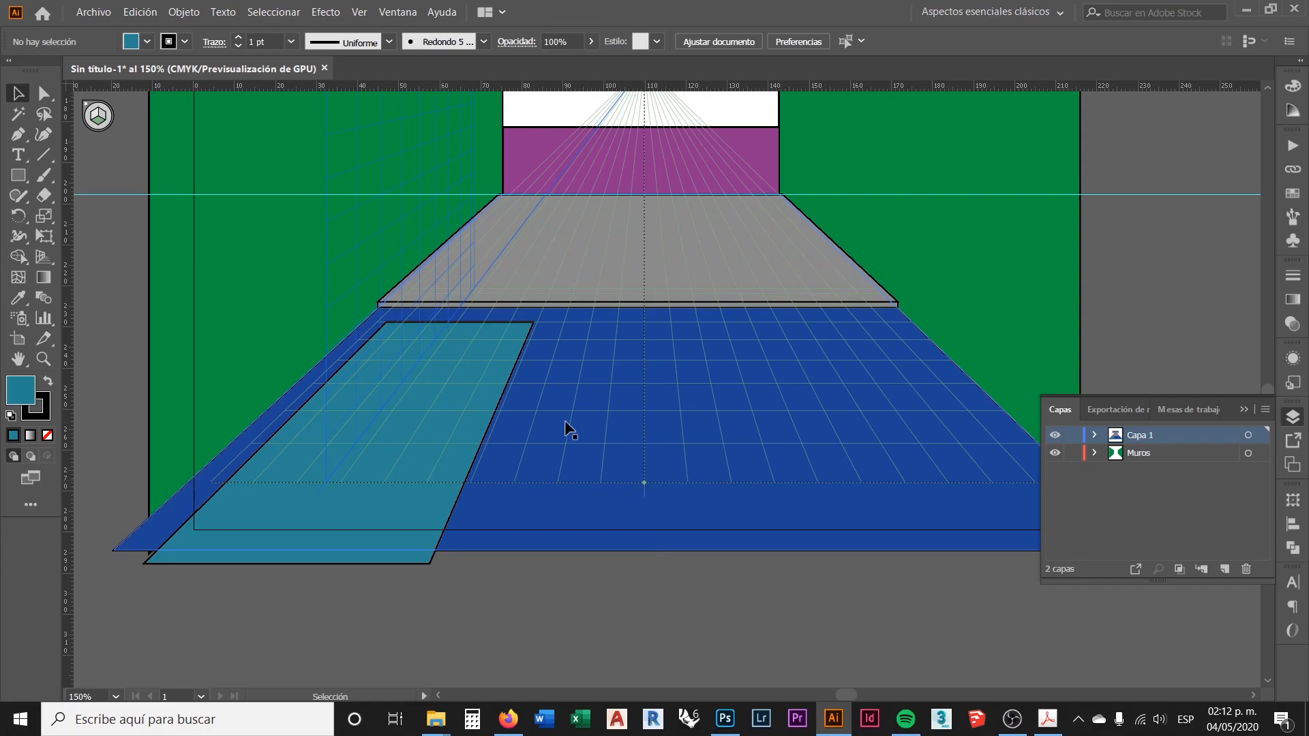
Select the teal rectangle together with the blue floor and subtract it from the floor with Minus Front
scroll(569, 424, down, 1)
scroll(484, 447, up, 1)
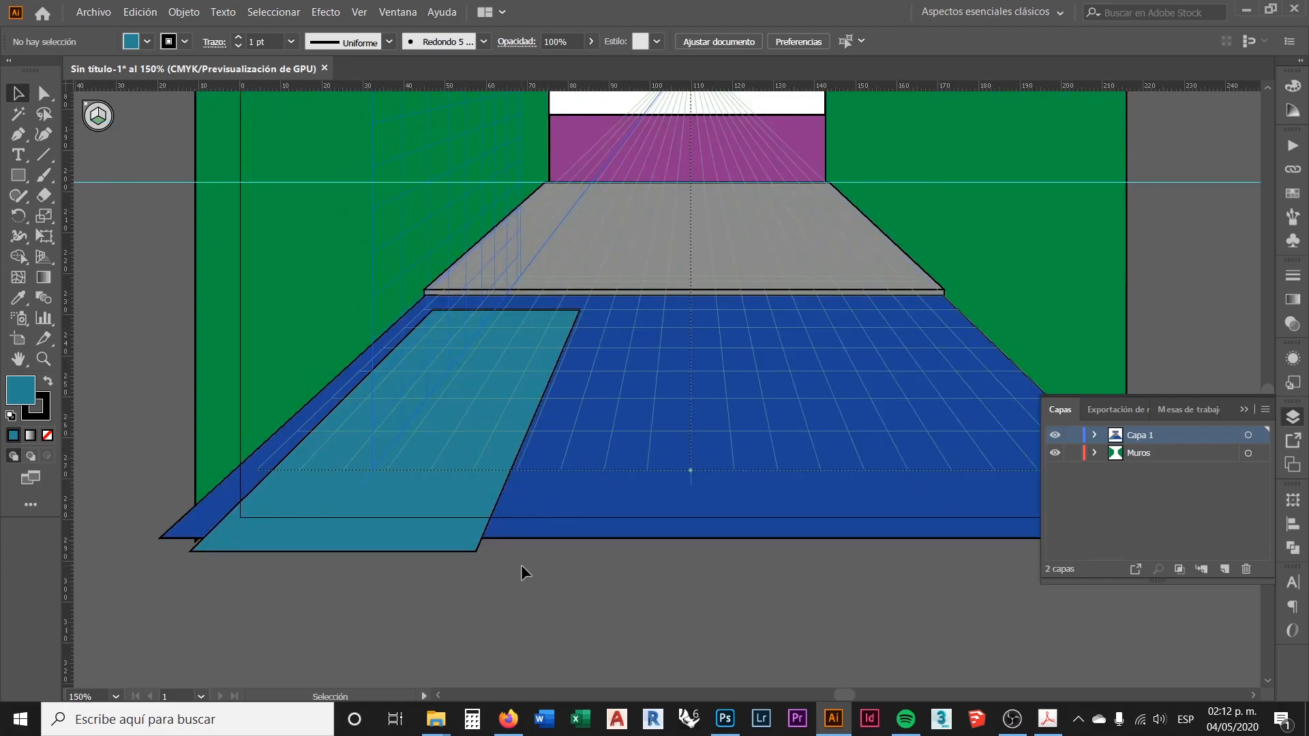
drag(521, 570, 441, 480)
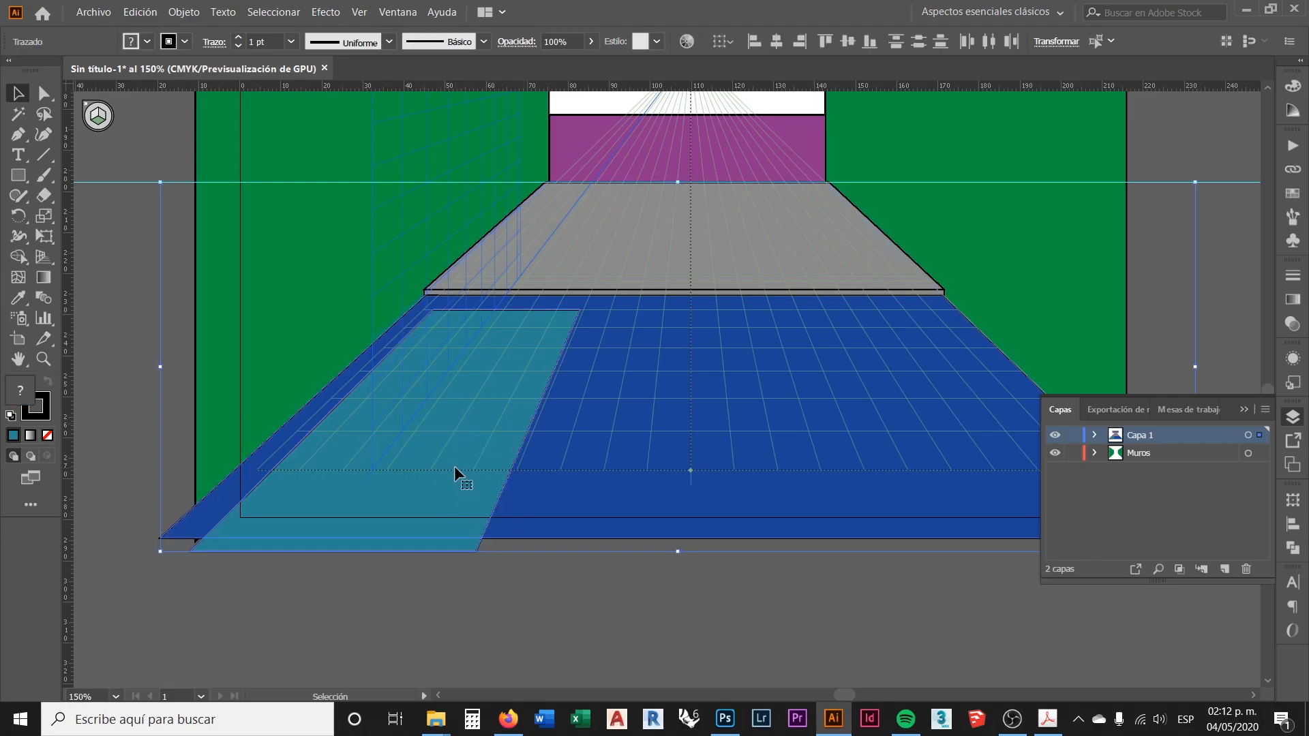
click(567, 619)
click(447, 444)
click(1293, 547)
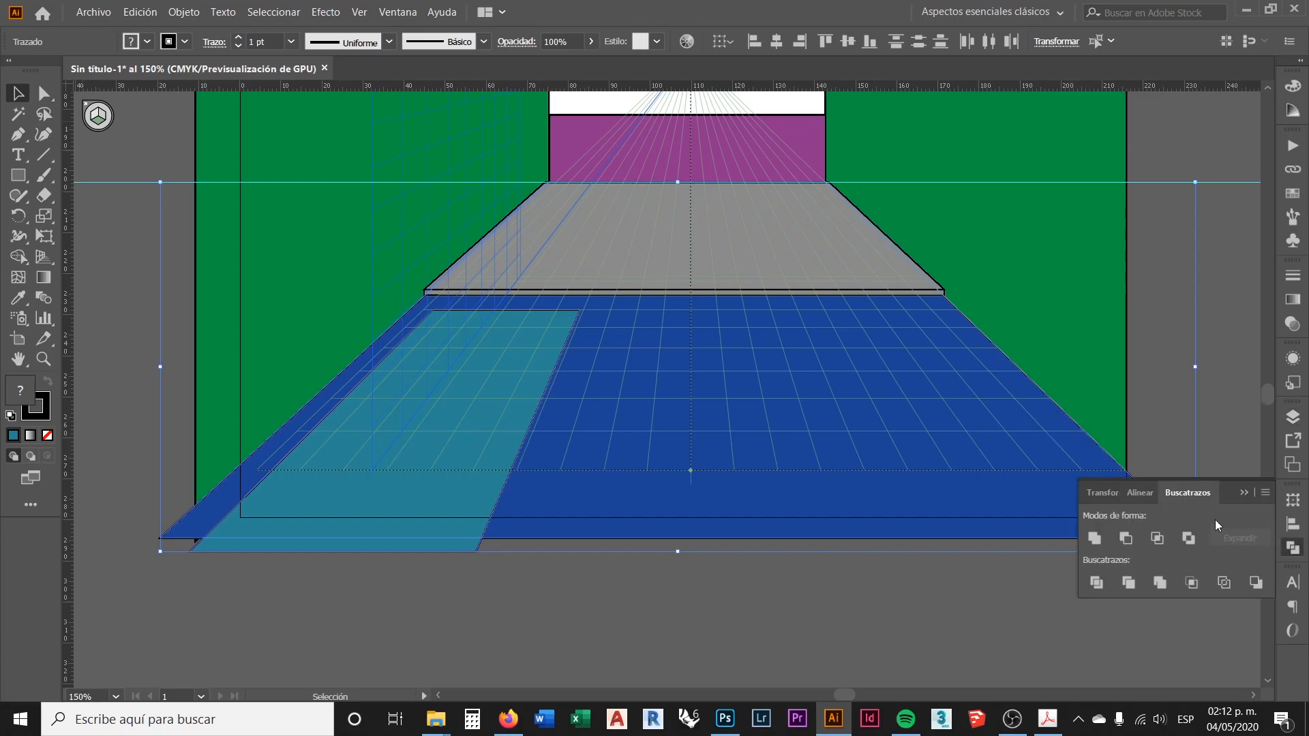
click(1125, 539)
click(636, 603)
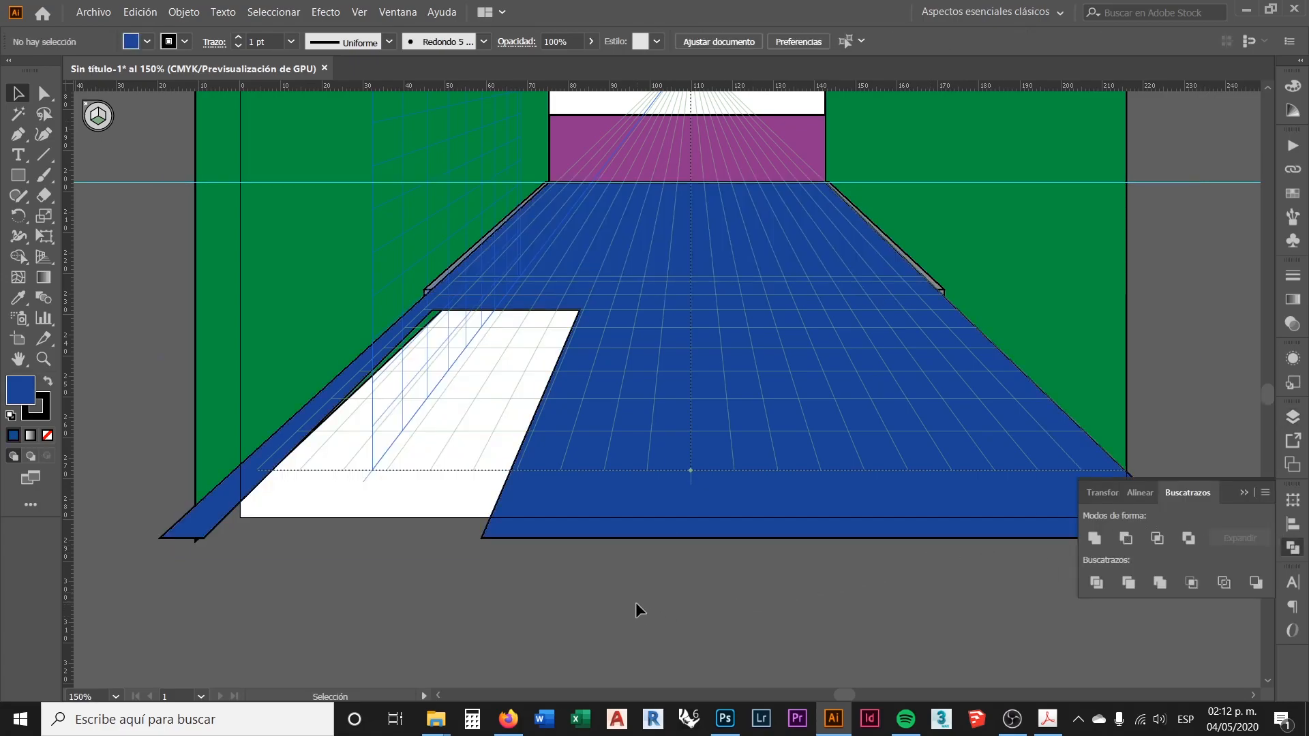
Send the blue floor shape with the pool cutout to the back, behind the gray step
click(631, 368)
right_click(634, 357)
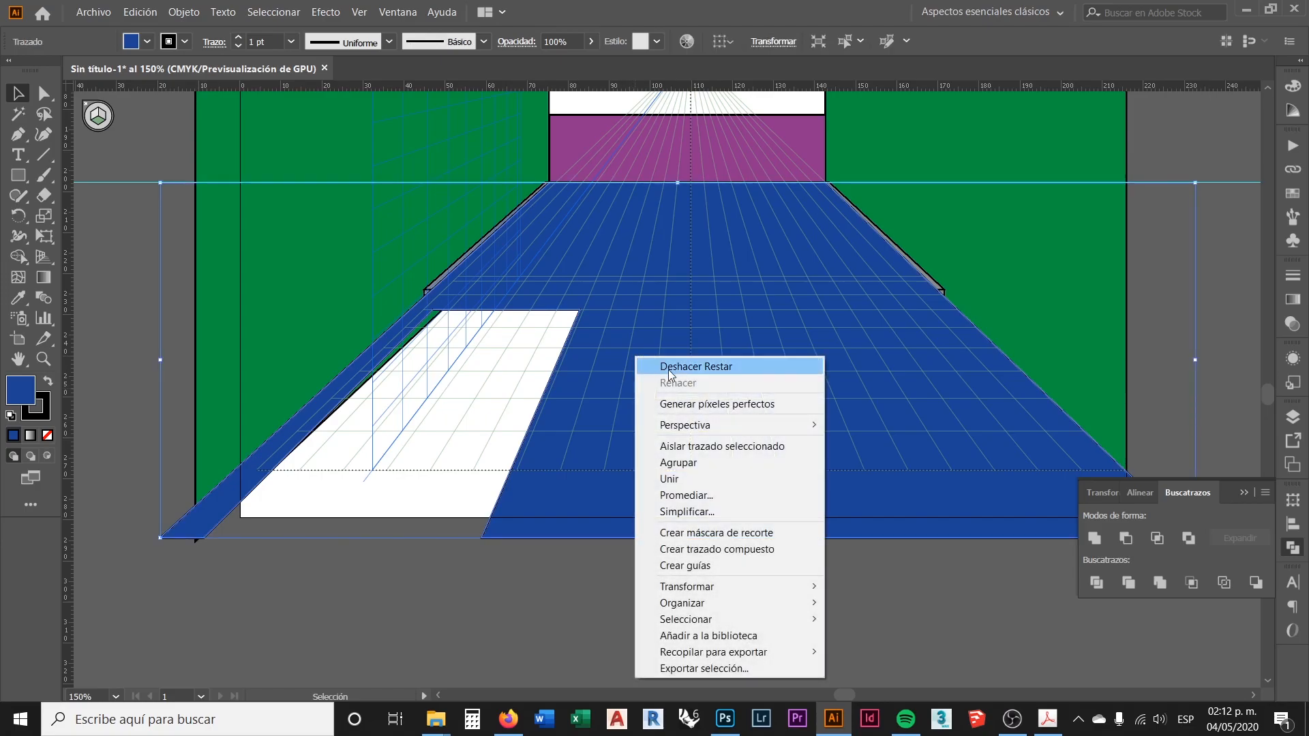
mouse_move(725, 603)
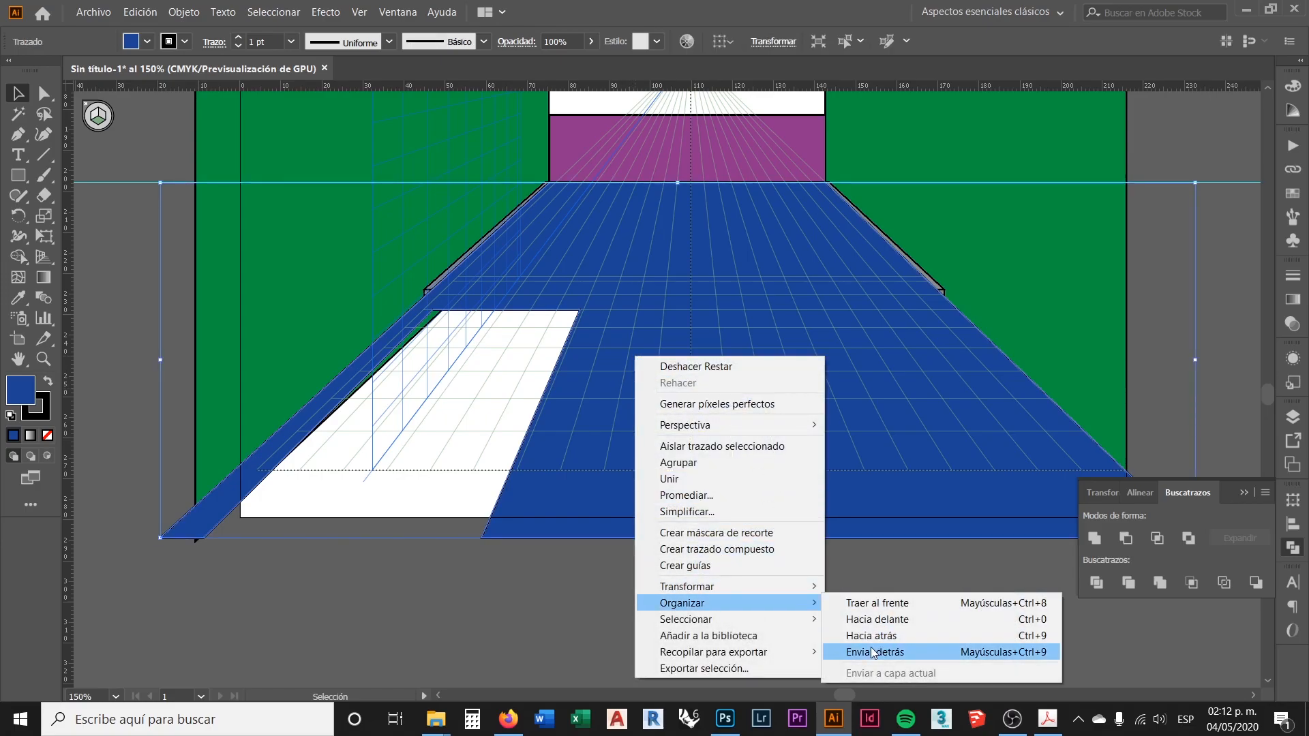
click(873, 651)
click(731, 608)
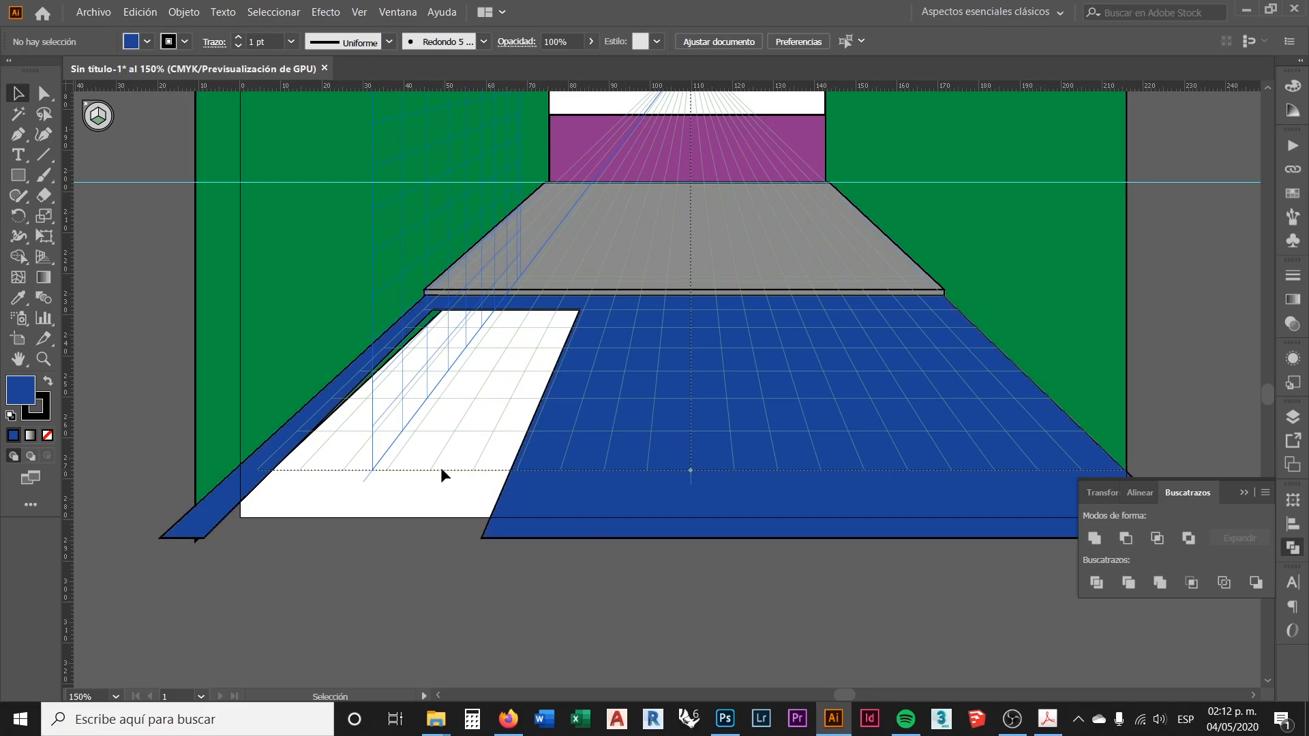
With no perspective grid active, draw a rectangle about 36 by 8 mm from the far edge of the pool cutout for its back wall
scroll(383, 360, up, 2)
scroll(432, 318, down, 2)
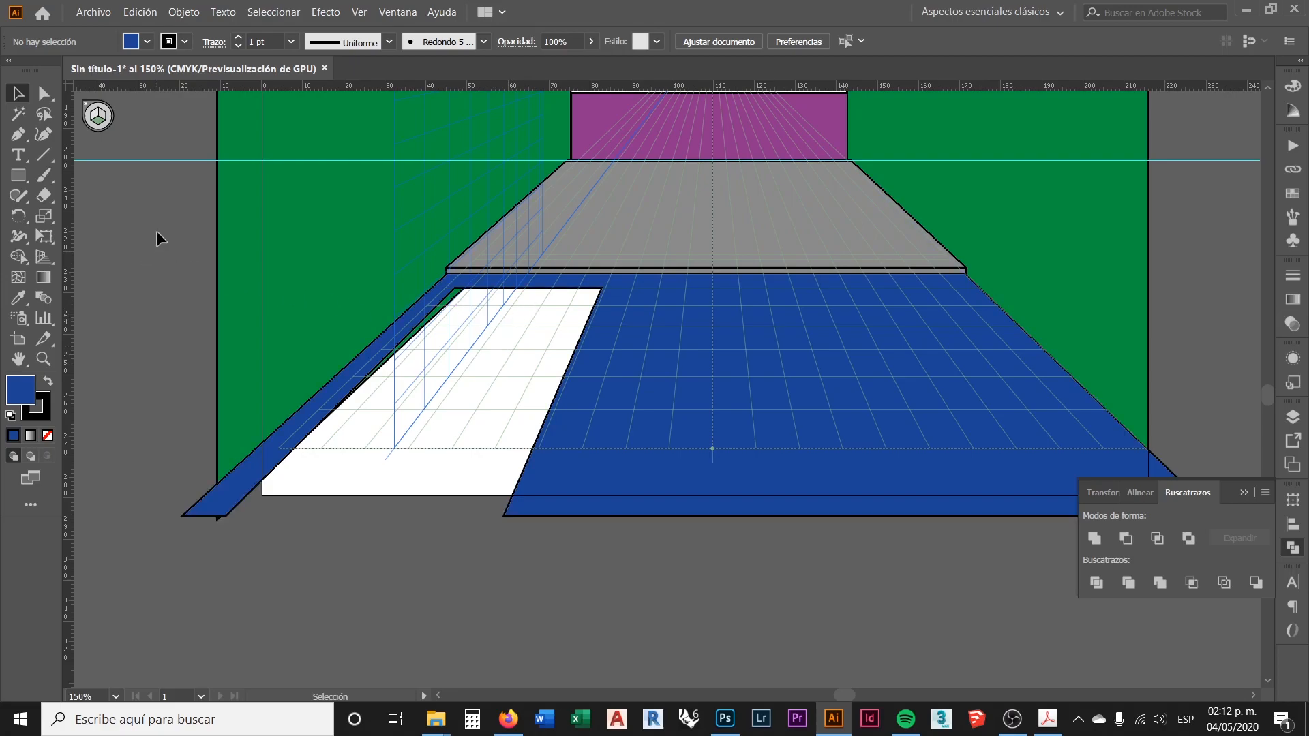
scroll(481, 352, up, 1)
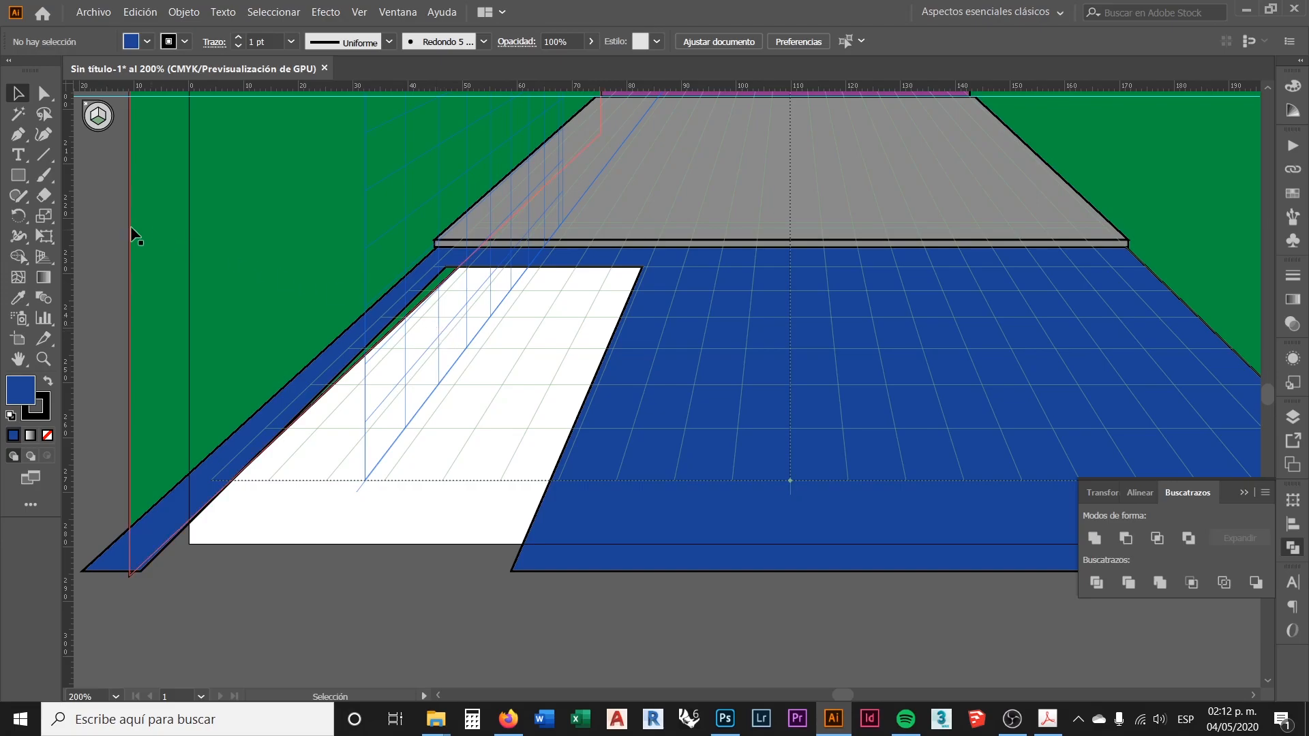
click(17, 176)
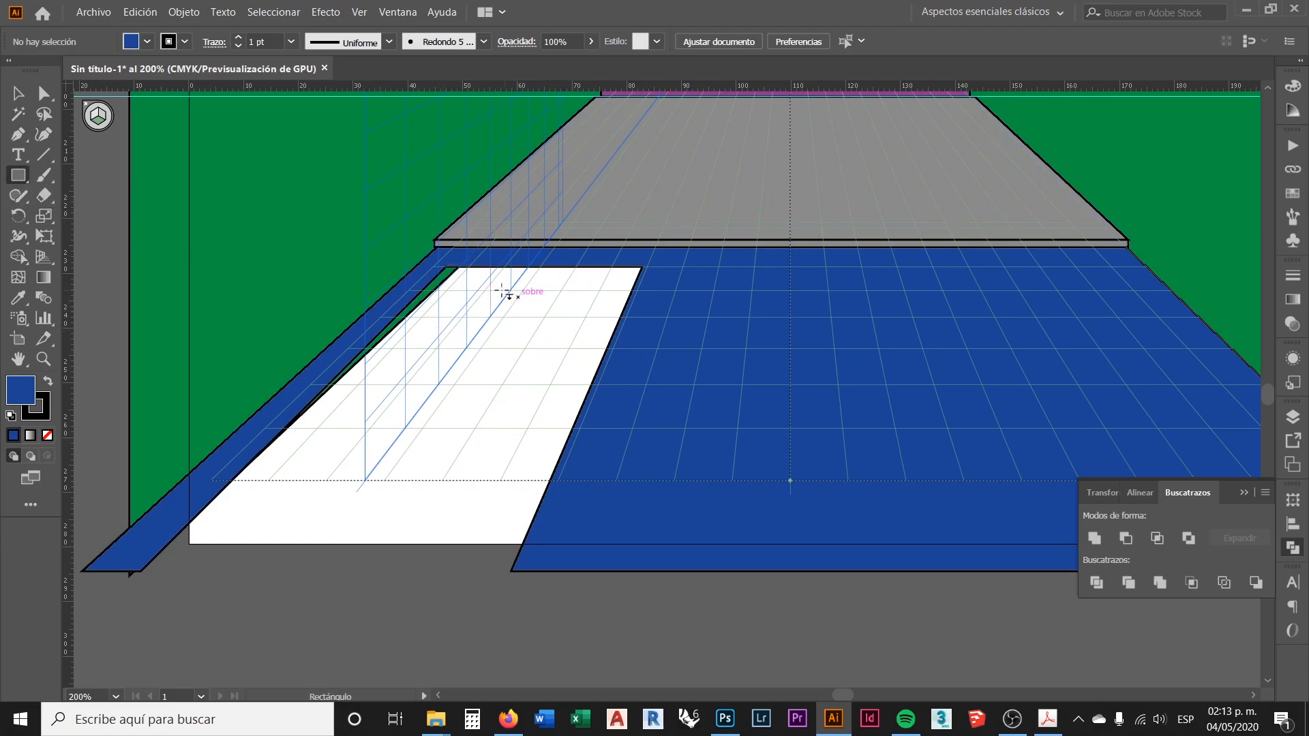
scroll(469, 259, up, 2)
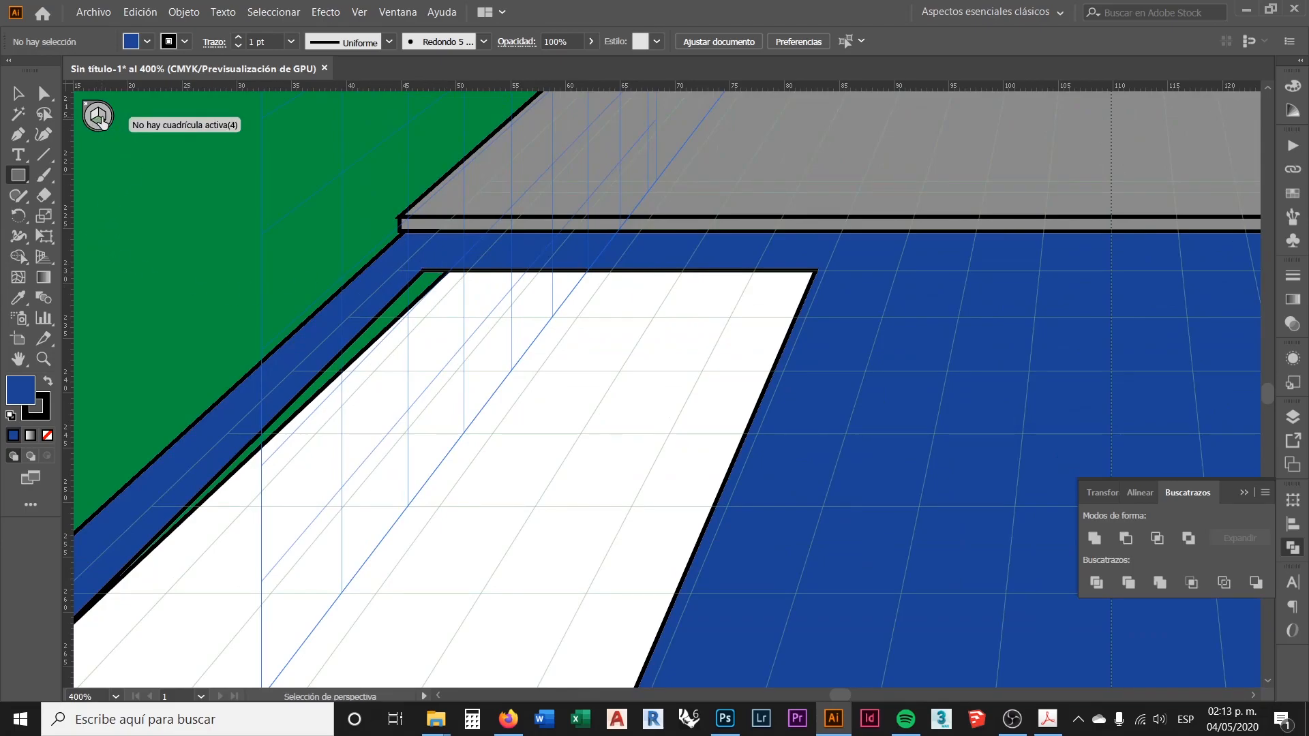
click(91, 112)
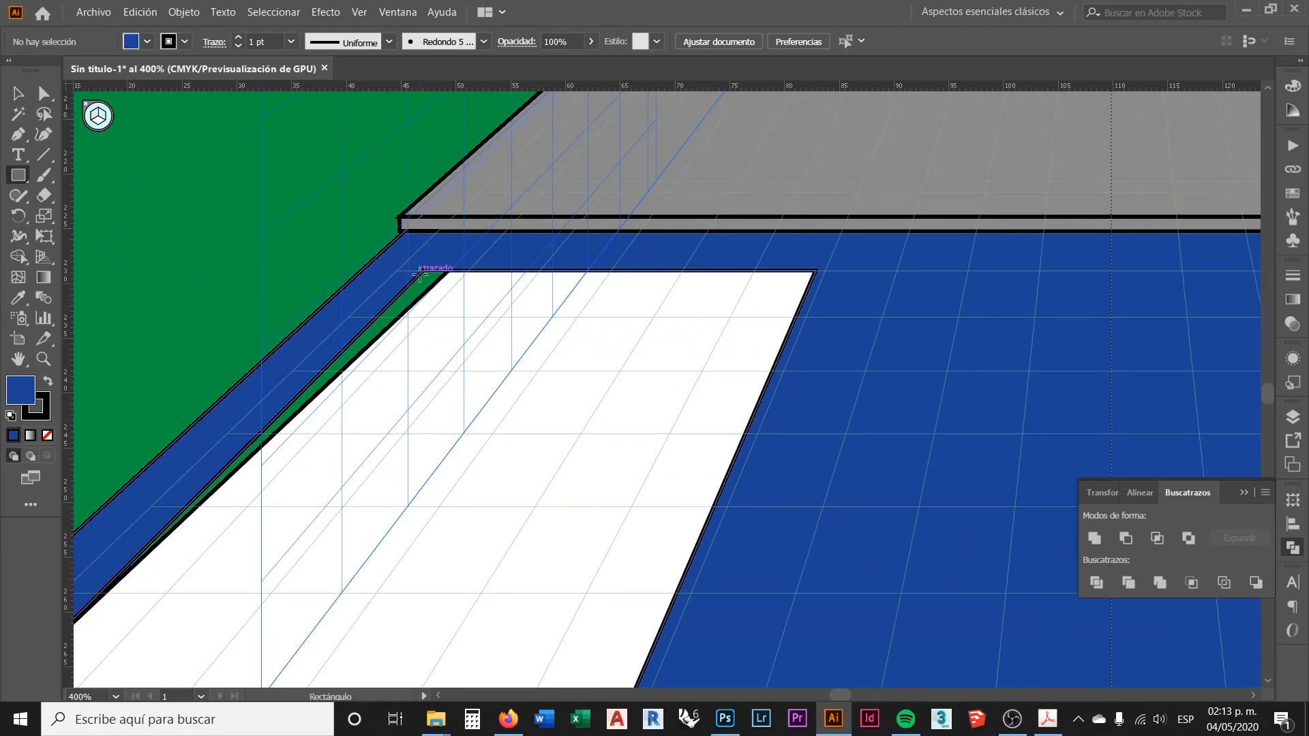
drag(423, 272, 815, 355)
Send the new pool back wall rectangle to the back, behind the blue floor
key(v)
right_click(569, 320)
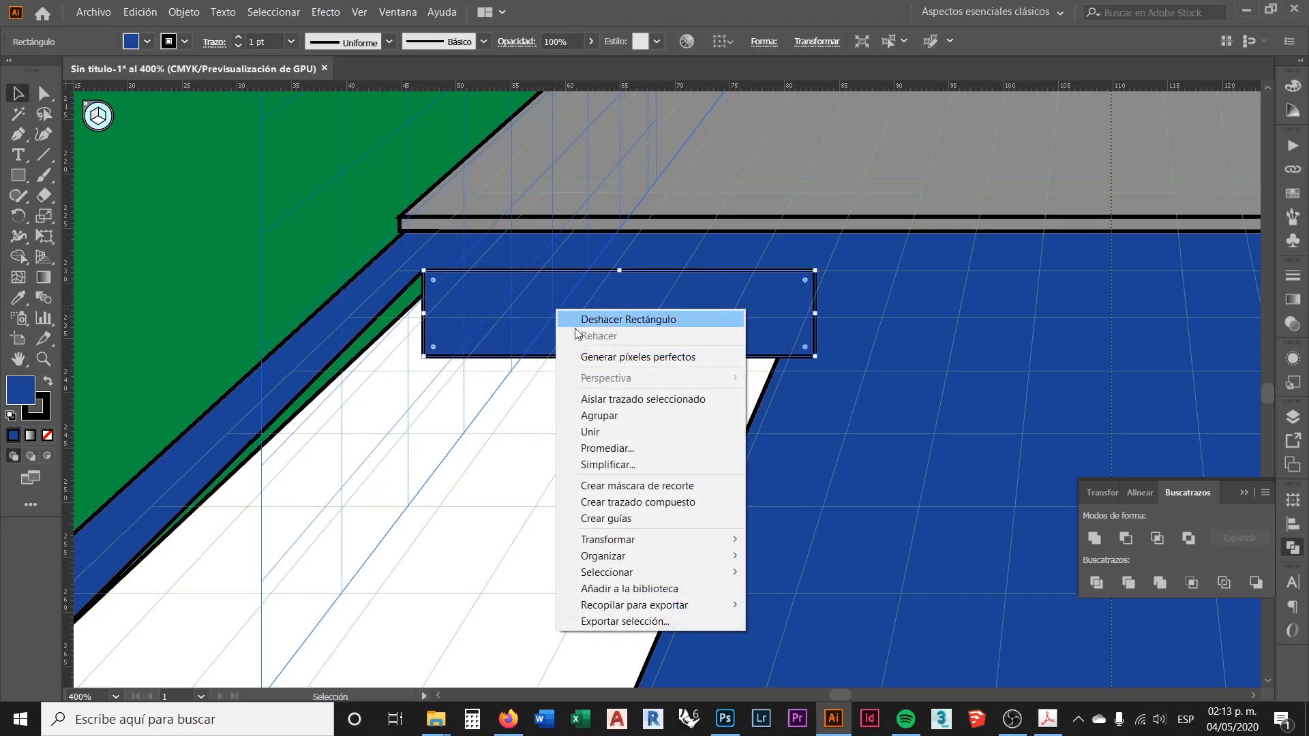
mouse_move(682, 555)
click(808, 603)
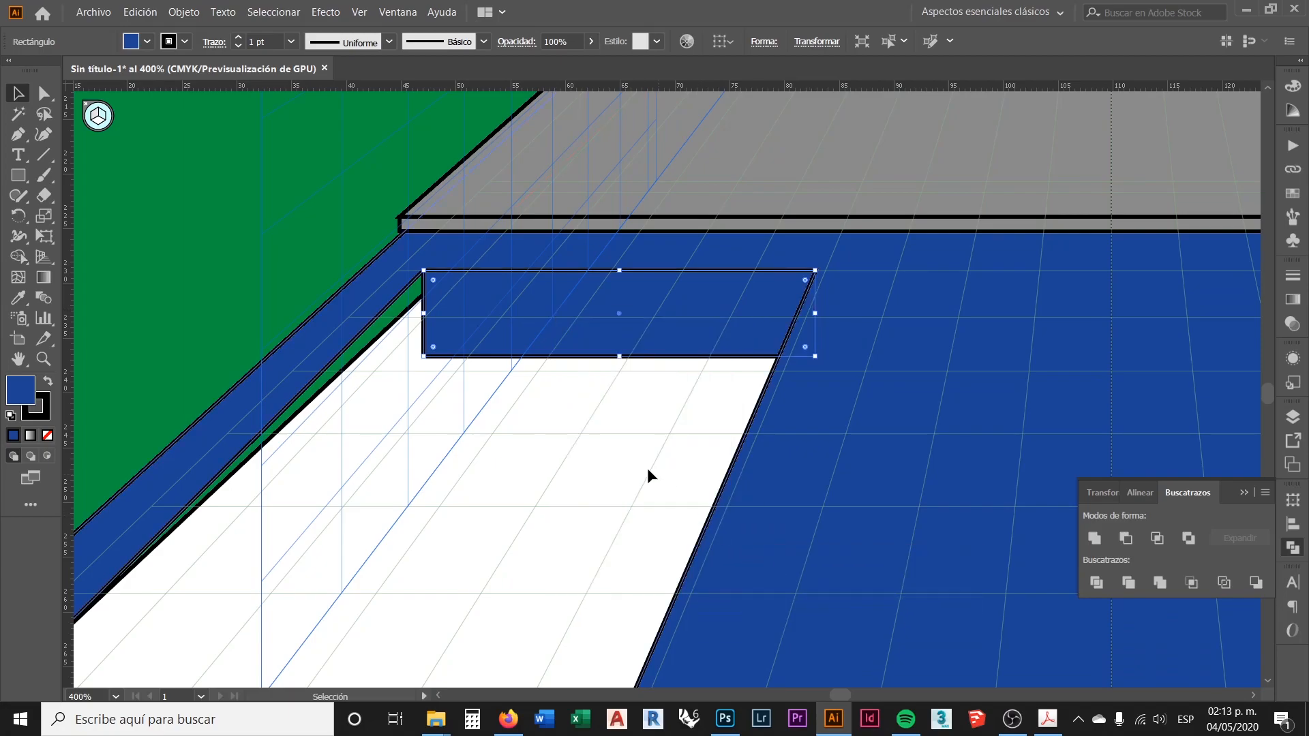
click(550, 418)
Fill the pool's back wall rectangle with light turquoise 75D2DB
click(549, 335)
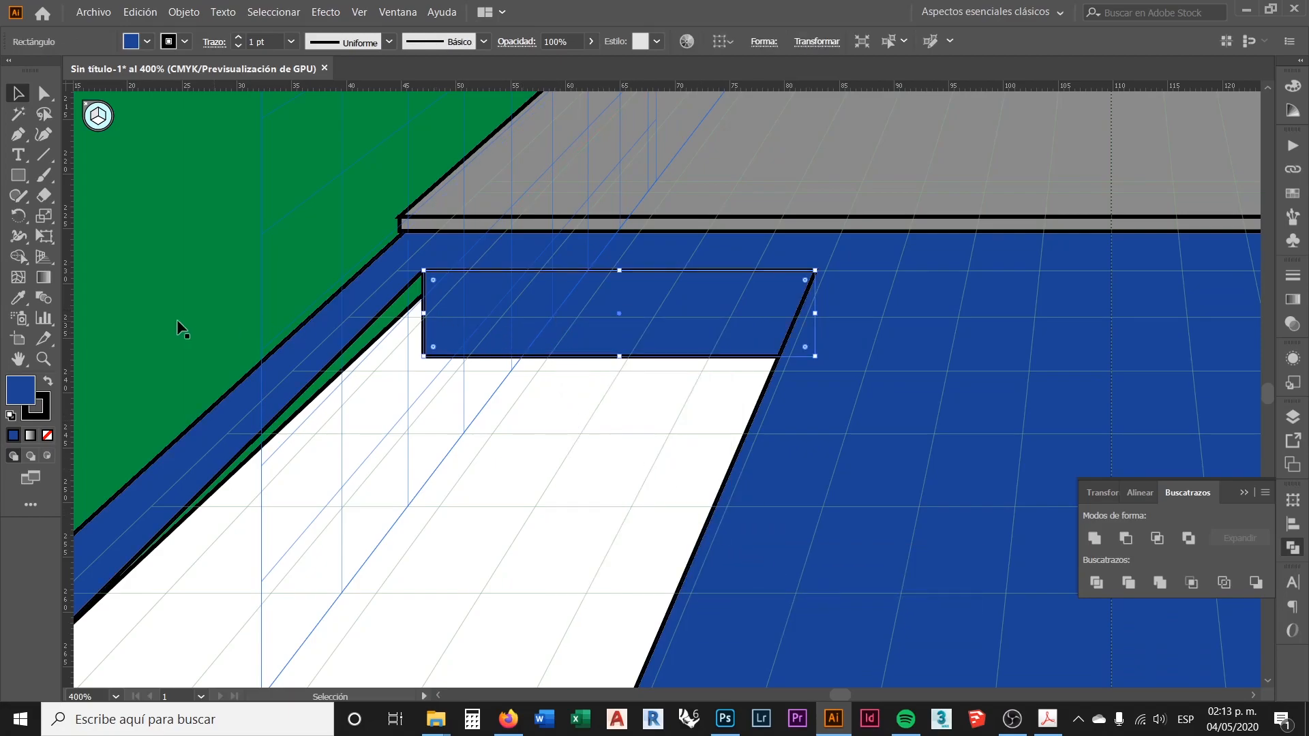
double_click(19, 390)
click(840, 194)
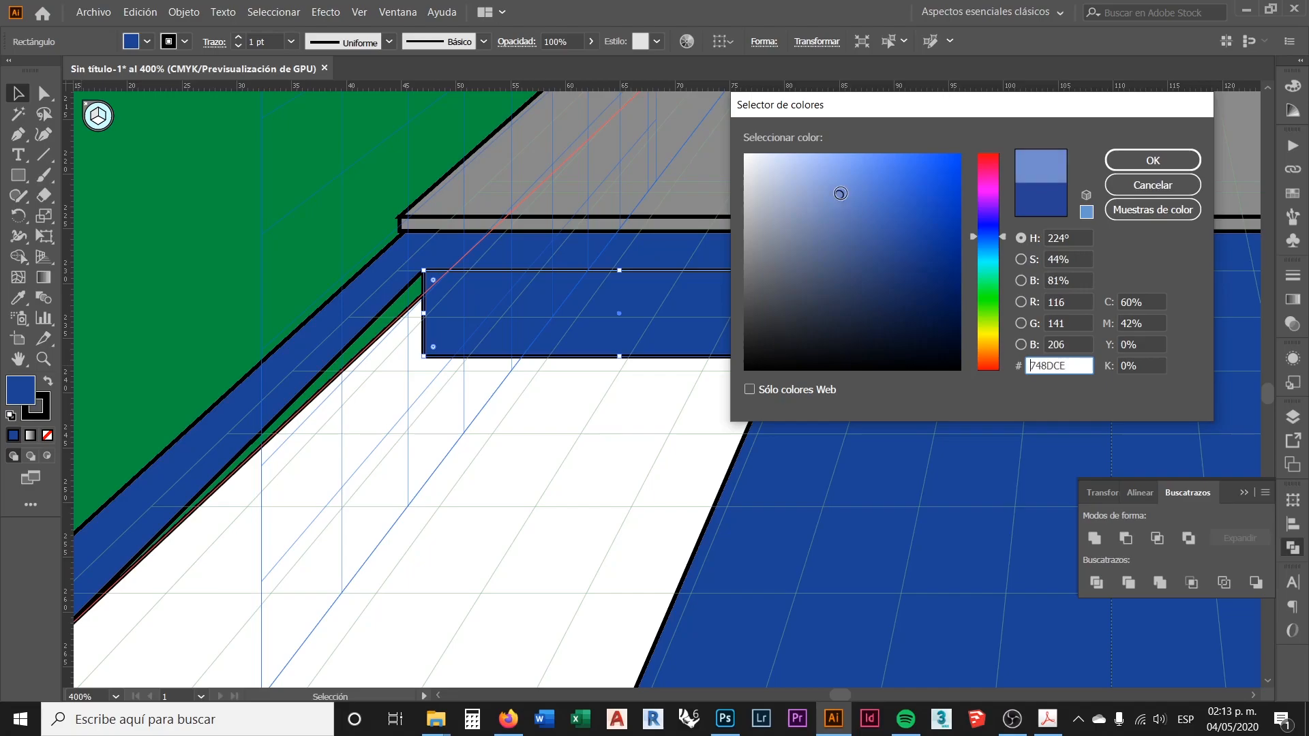
click(994, 260)
click(847, 183)
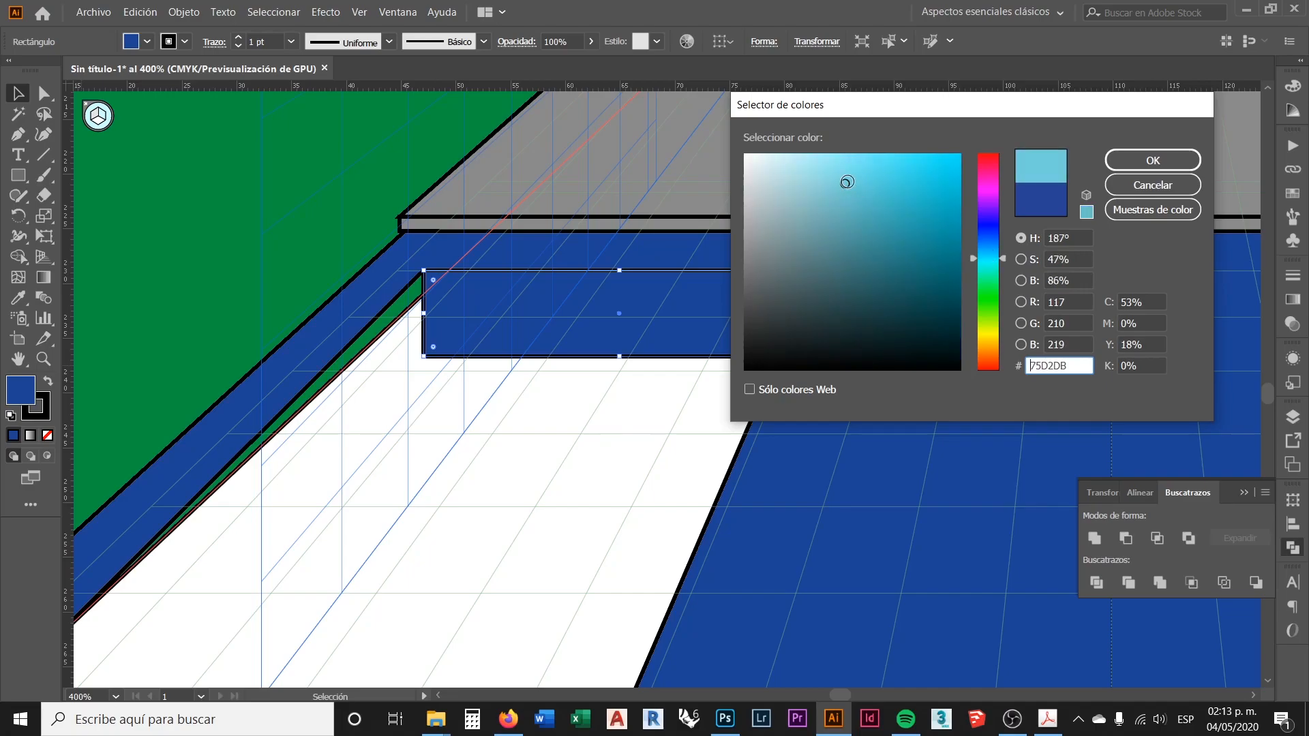
click(1152, 160)
scroll(537, 410, down, 1)
click(539, 417)
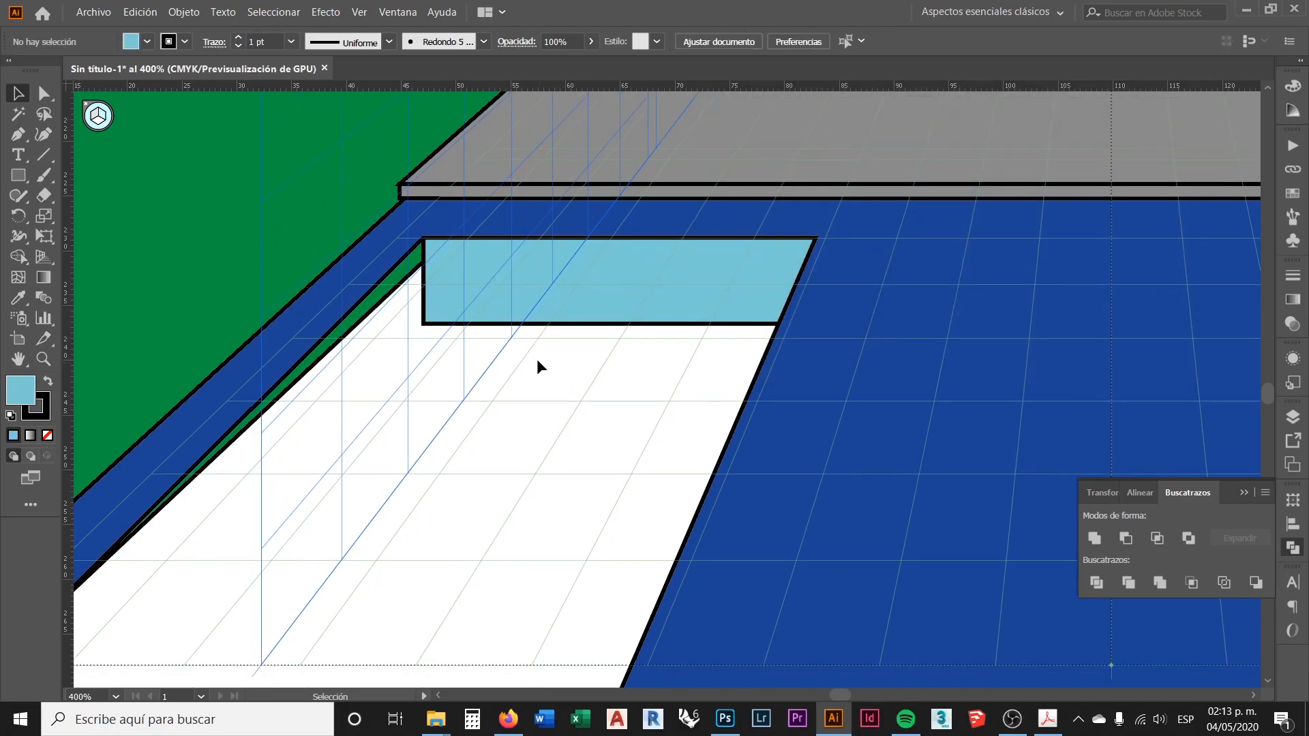
Draw the pool's side wall on the left perspective grid, from the back wall's upper corner, about 142 pt long and 28 pt high
scroll(537, 368, down, 3)
scroll(383, 488, up, 2)
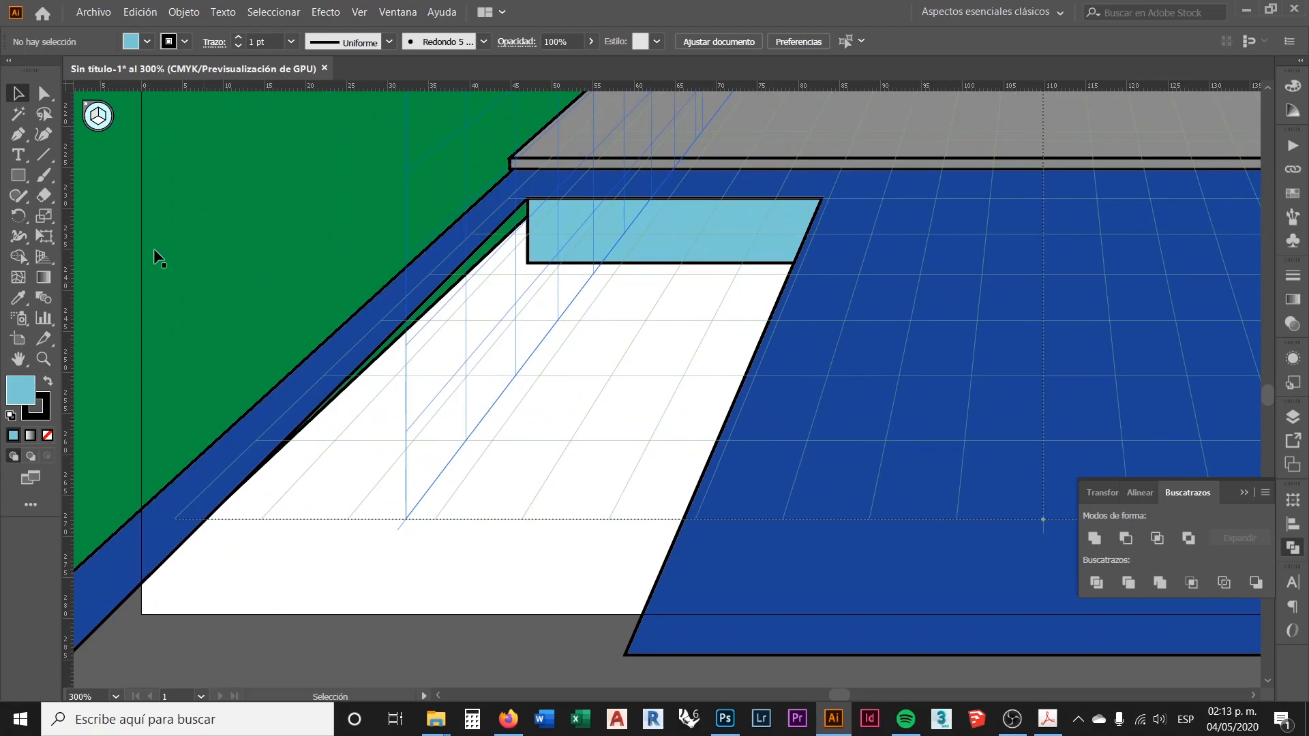
click(97, 117)
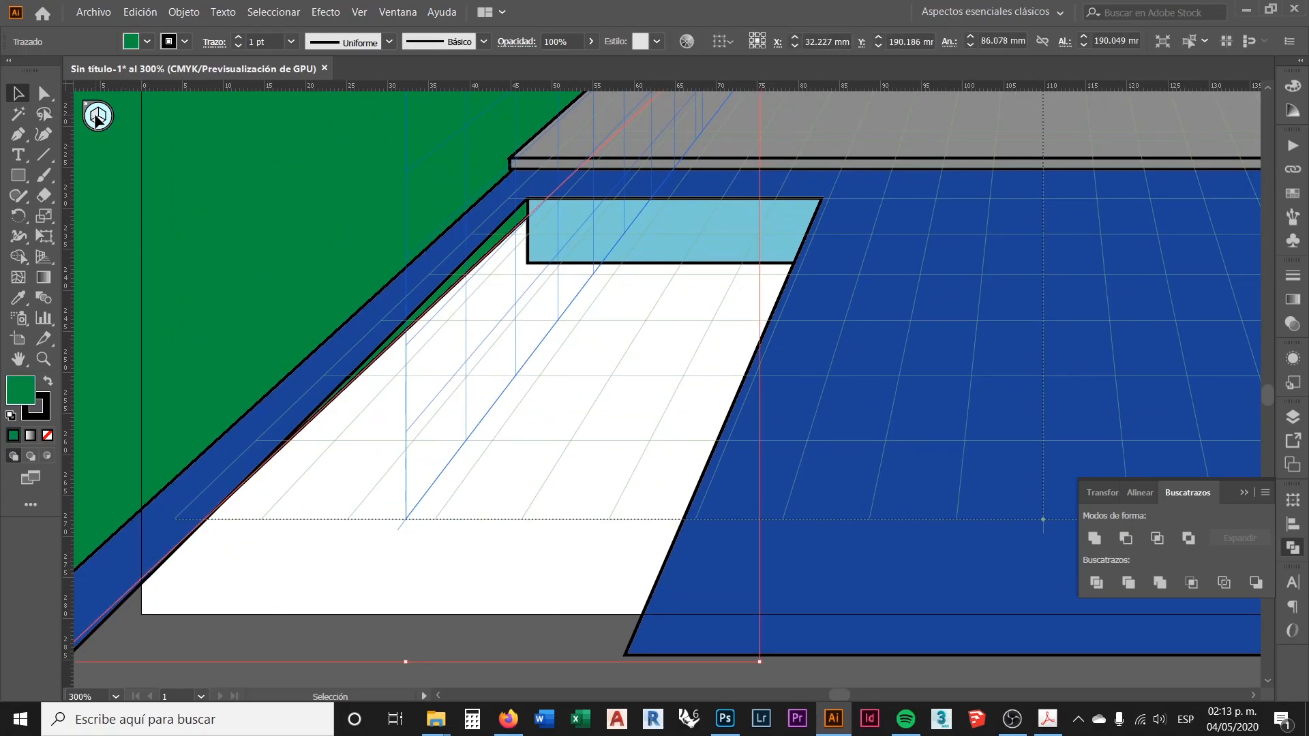
click(20, 175)
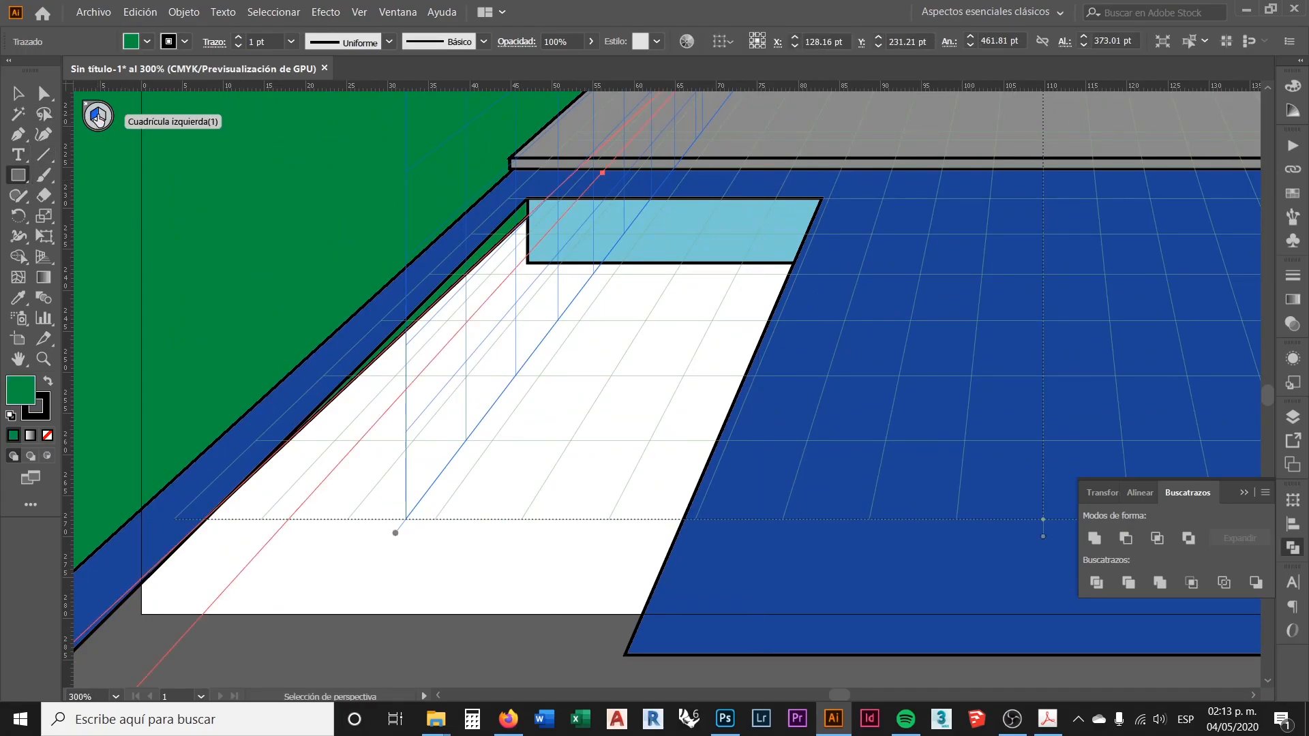
scroll(695, 294, down, 1)
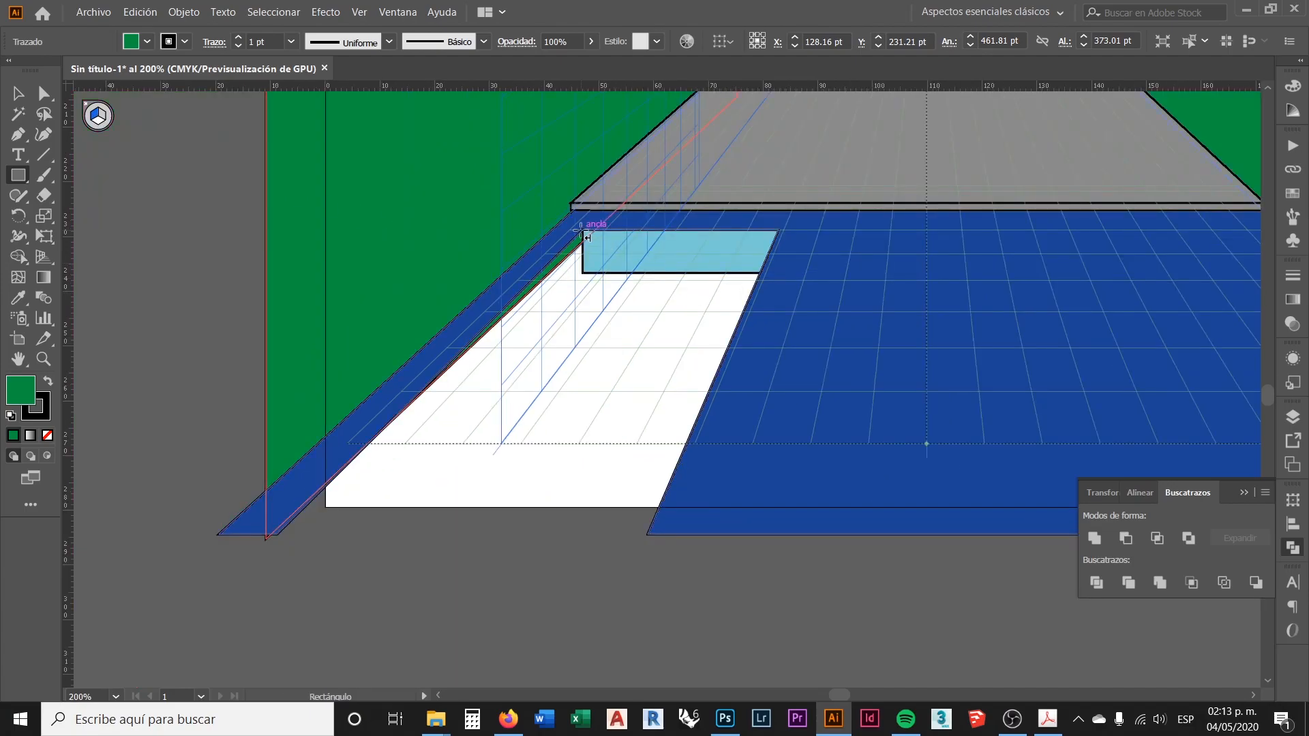
scroll(584, 236, up, 1)
drag(608, 212, 261, 662)
Sample the back wall's turquoise with the Eyedropper to recolor the pool's side wall
scroll(567, 347, down, 2)
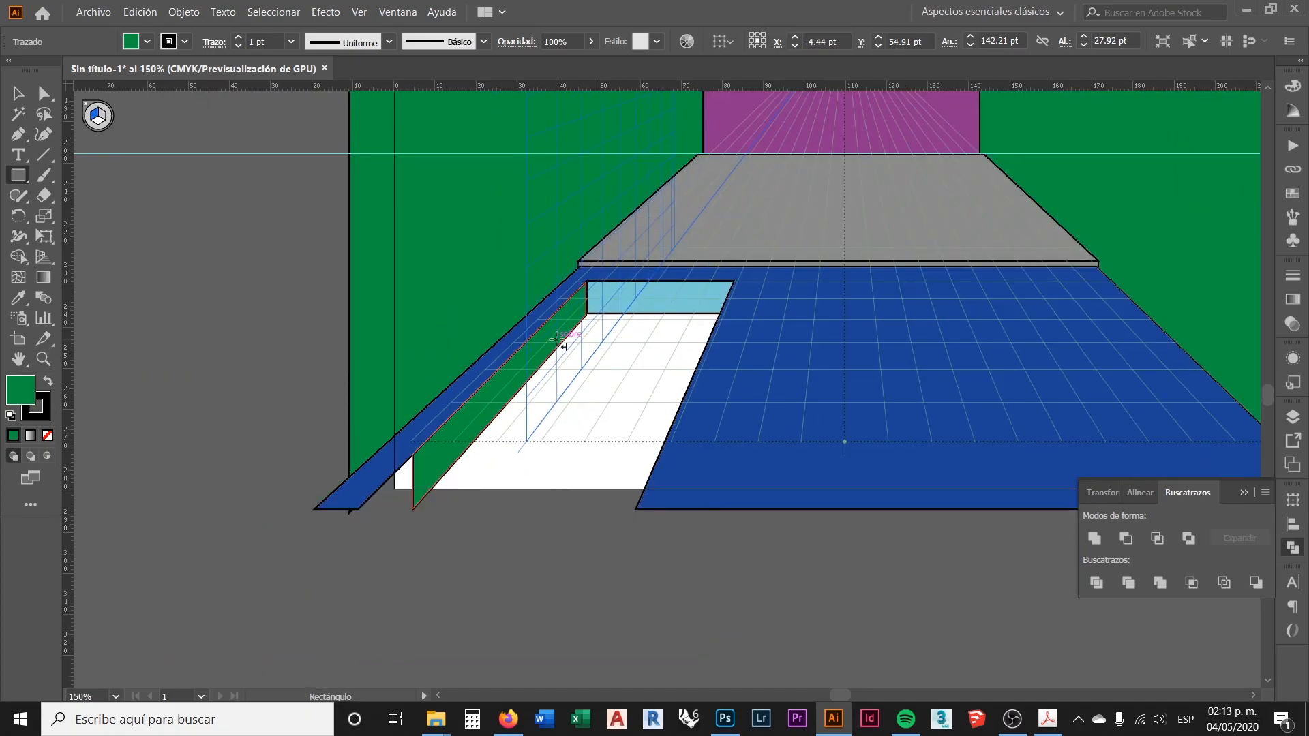
scroll(534, 420, up, 1)
click(18, 298)
scroll(634, 279, up, 1)
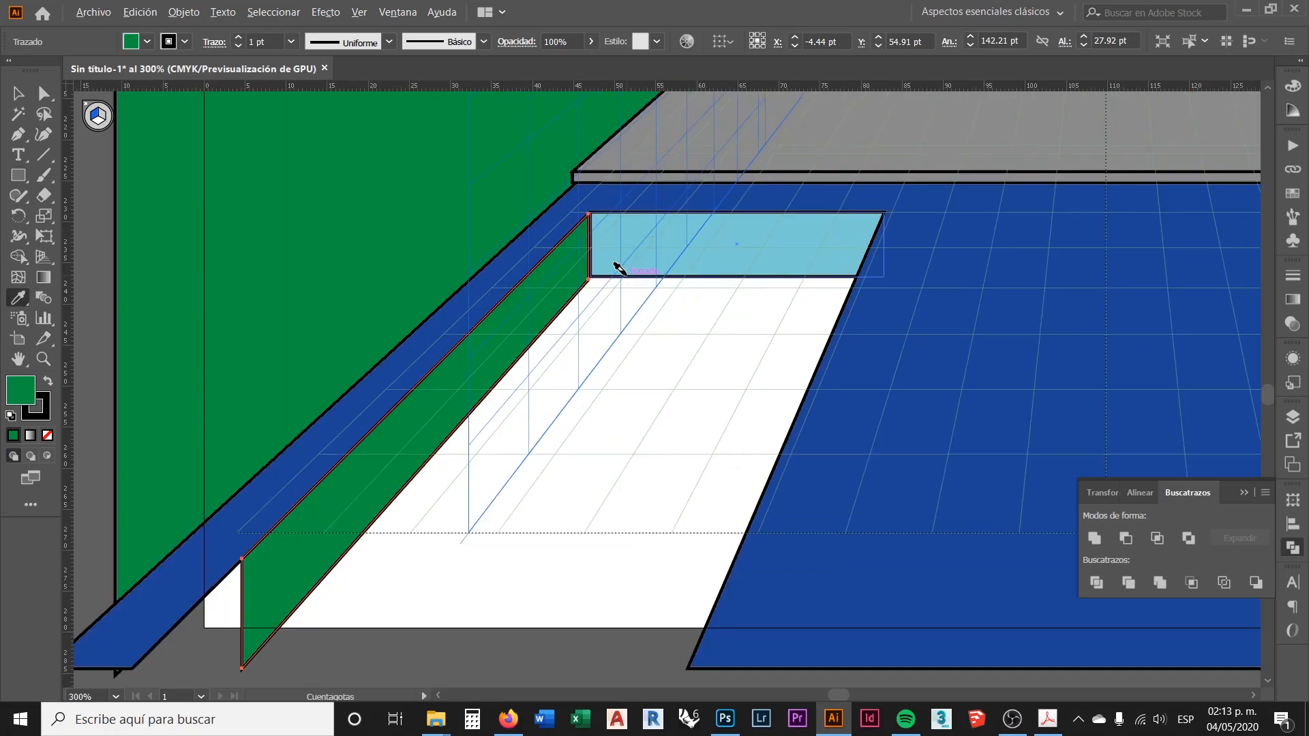
click(731, 256)
scroll(559, 286, down, 2)
Draw the pool's bottom on the horizontal perspective grid, from the inner lower corner of the walls to past the artboard's lower edge
click(19, 176)
key(shift+v)
scroll(593, 361, up, 1)
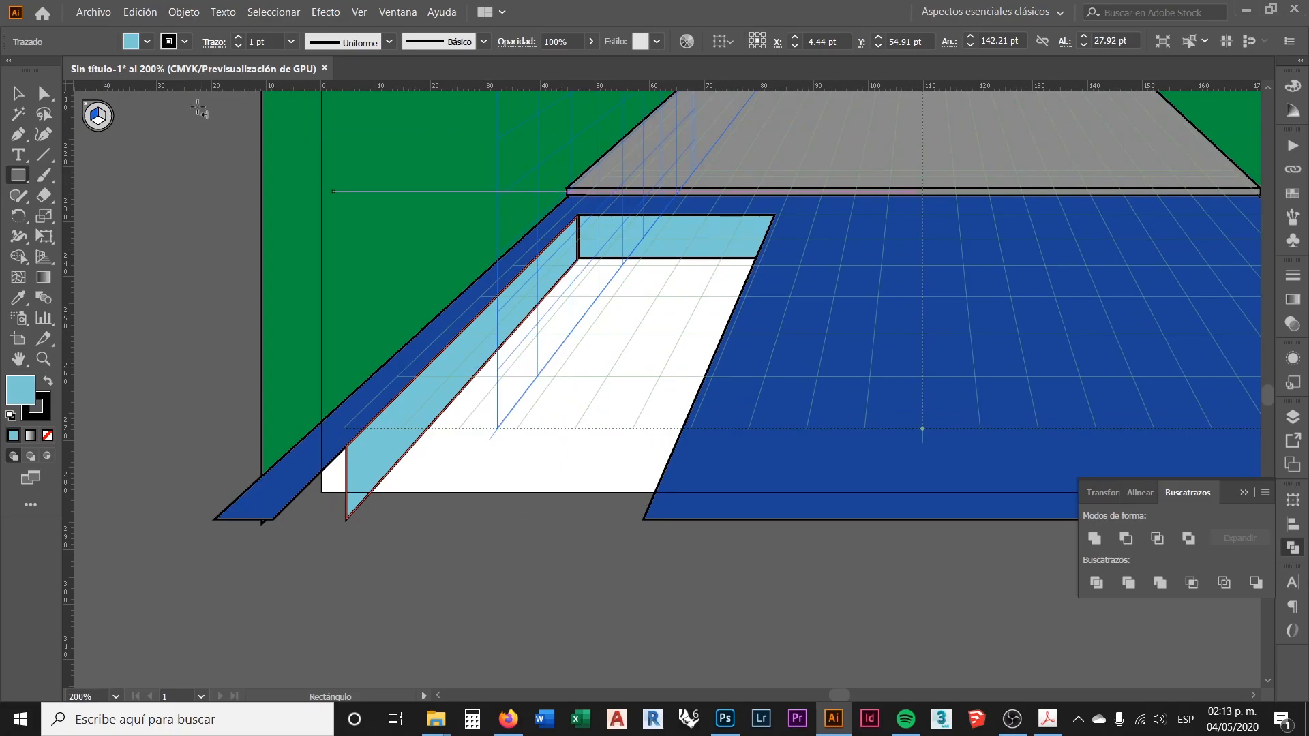
click(94, 124)
key(m)
mouse_move(578, 260)
mouse_down()
mouse_move(625, 363)
mouse_move(634, 575)
mouse_up()
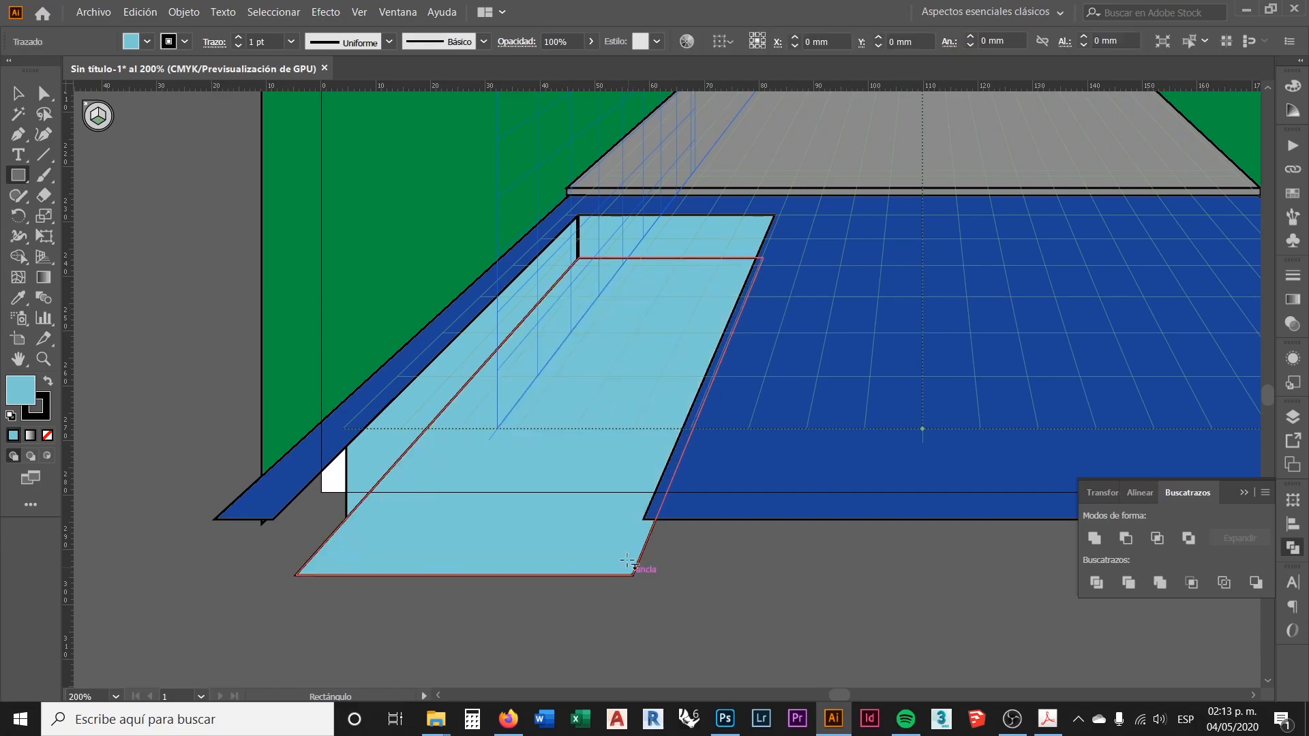
key(v)
click(182, 277)
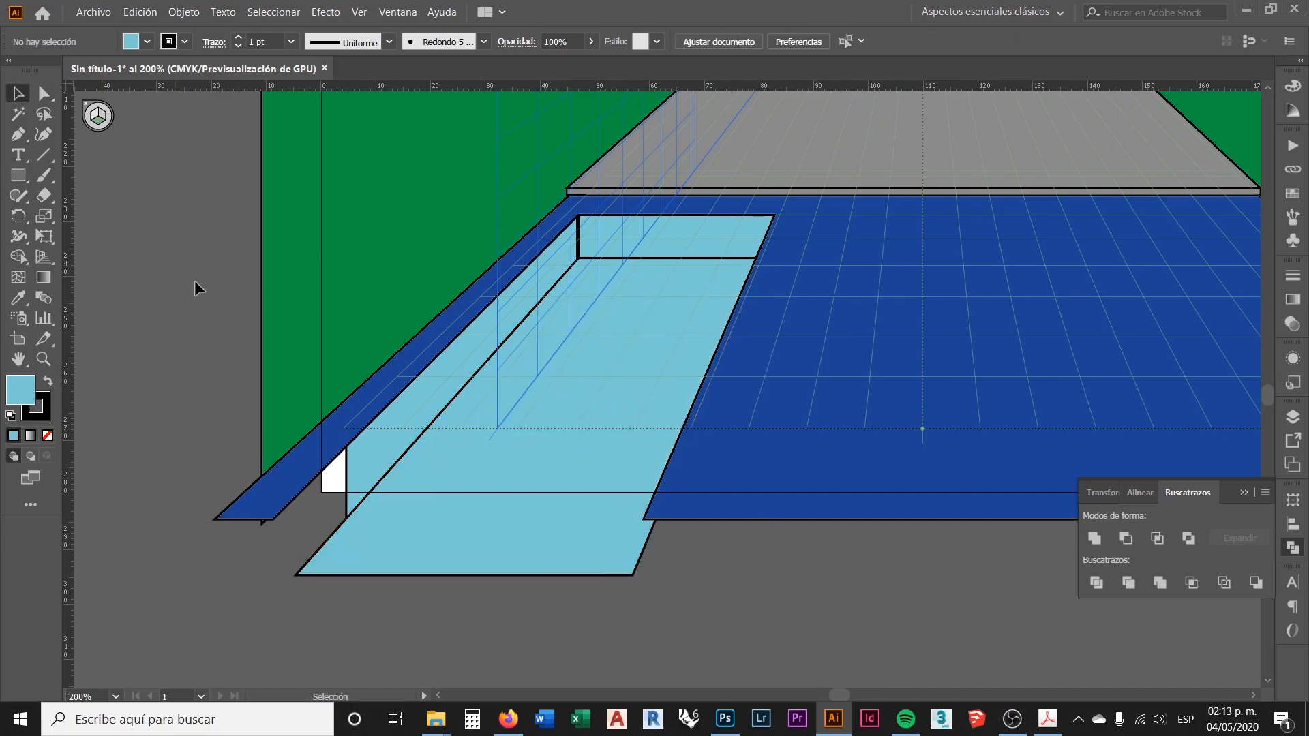
Stretch the pool's side wall in perspective toward the viewer, to about 155 pt long and 27 pt high, along the pool bottom's edge
scroll(491, 376, down, 1)
scroll(651, 470, up, 1)
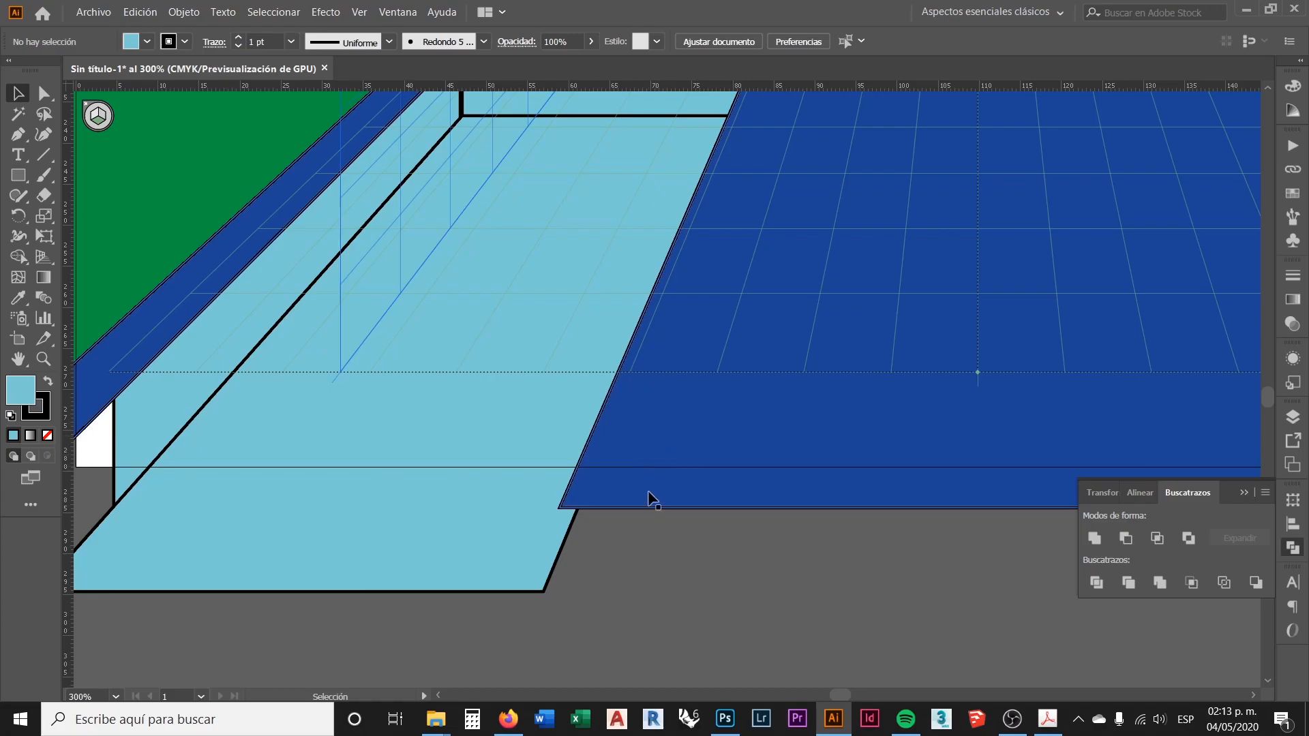
scroll(550, 431, down, 1)
scroll(353, 501, up, 2)
click(335, 387)
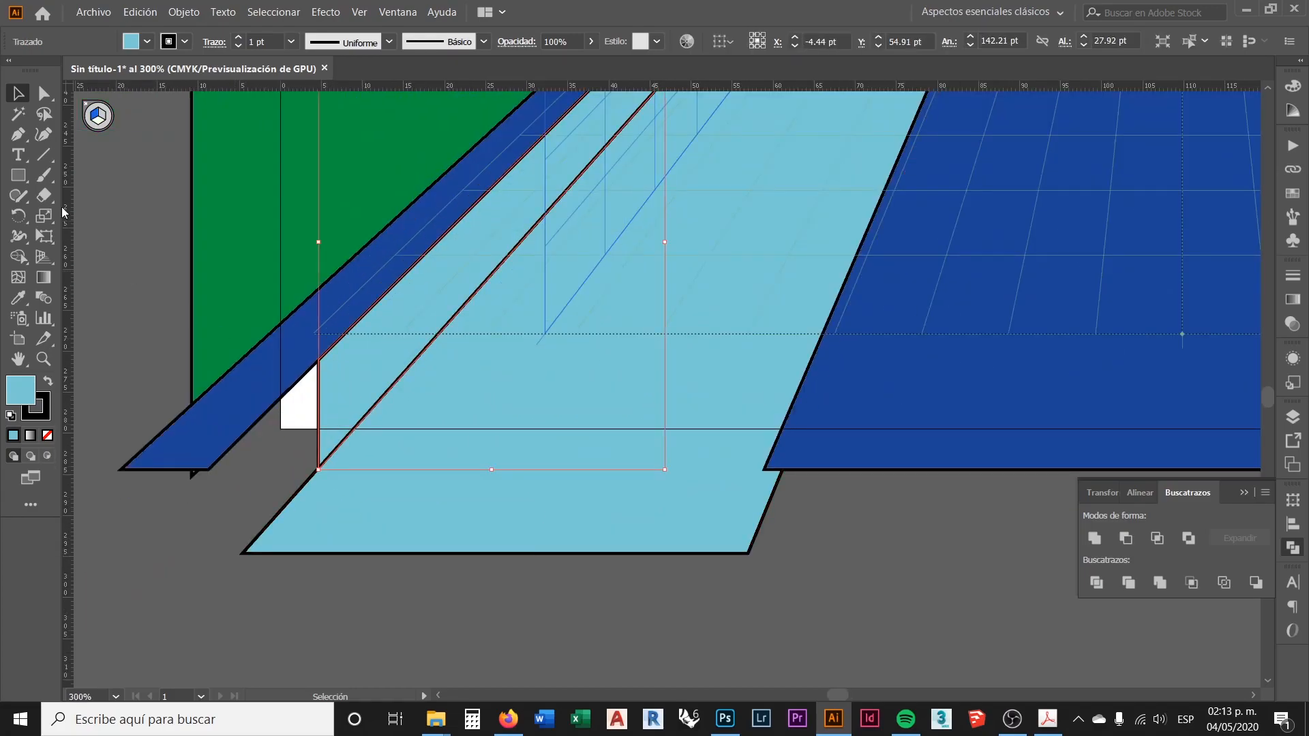
click(42, 259)
drag(42, 259, 129, 276)
click(316, 475)
drag(316, 473, 267, 524)
scroll(267, 523, down, 2)
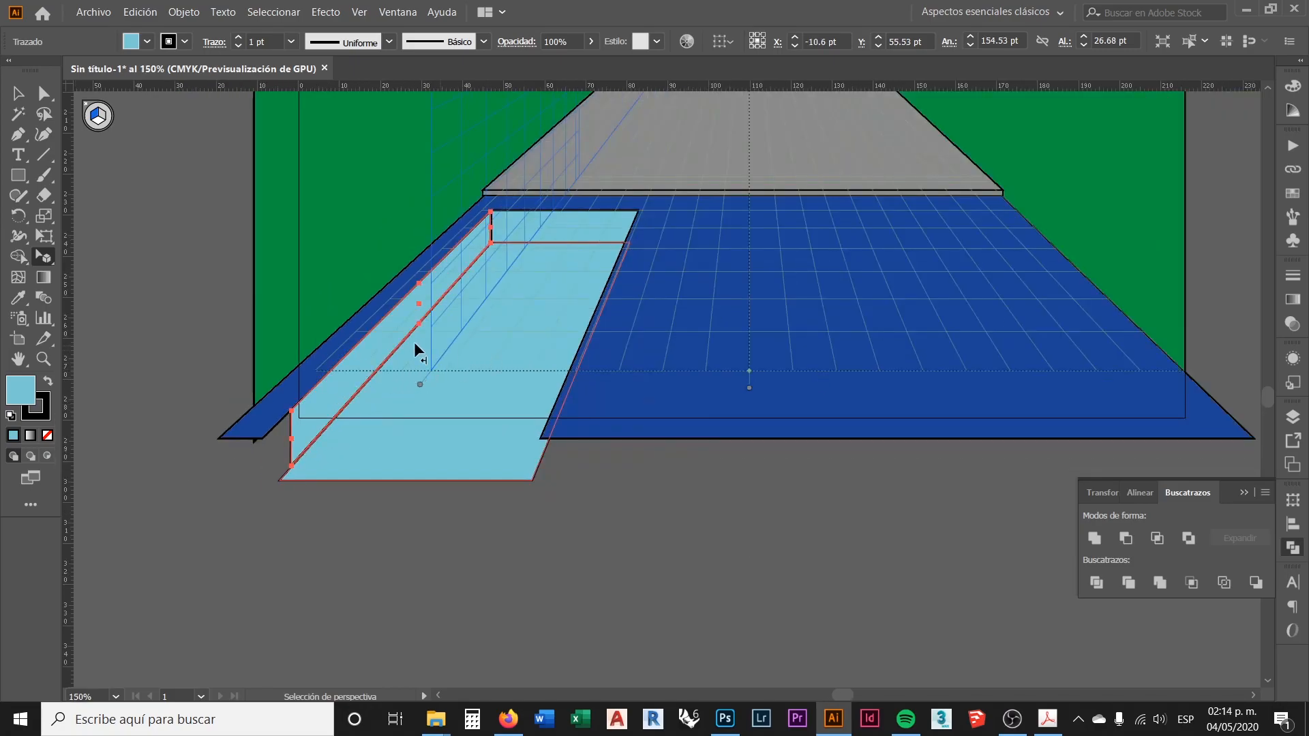
click(17, 94)
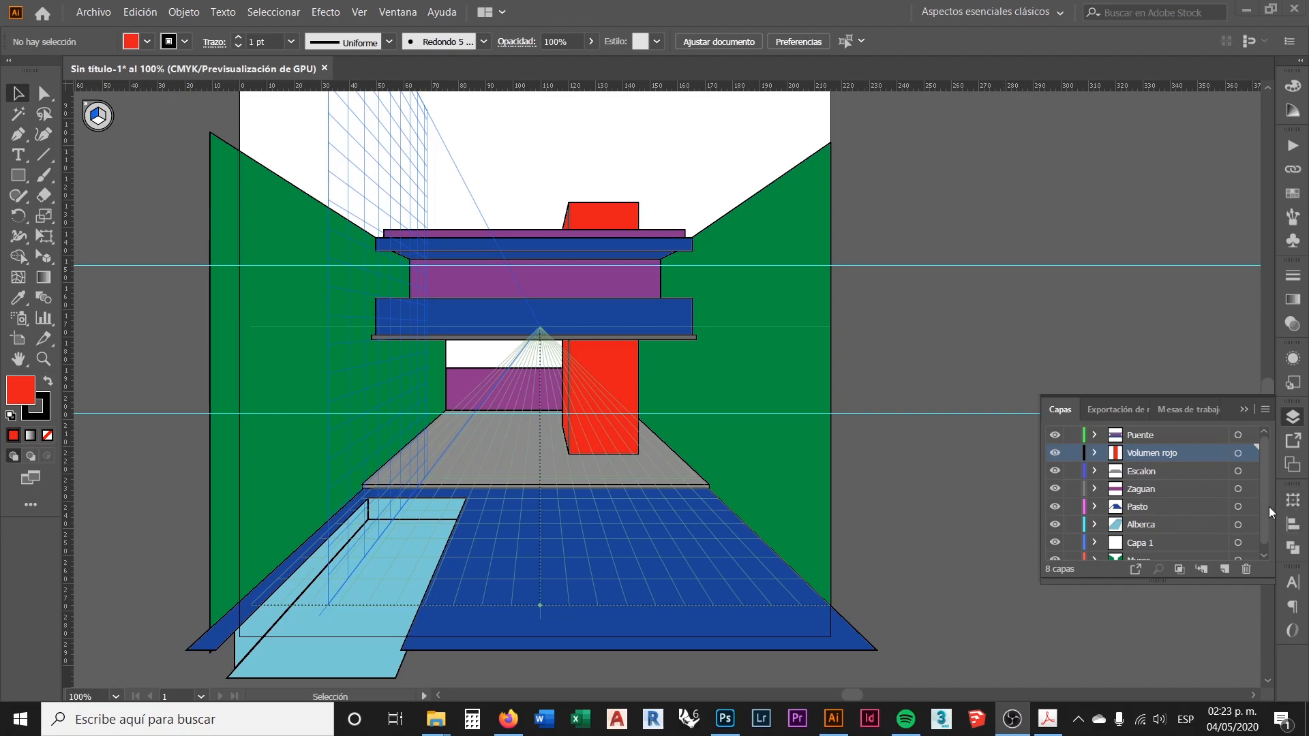
Review the Muros, Alberca, Pasto, Zaguan, Escalon, Volumen rojo and Puente layers against the courtyard parts they hold
scroll(1267, 518, down, 1)
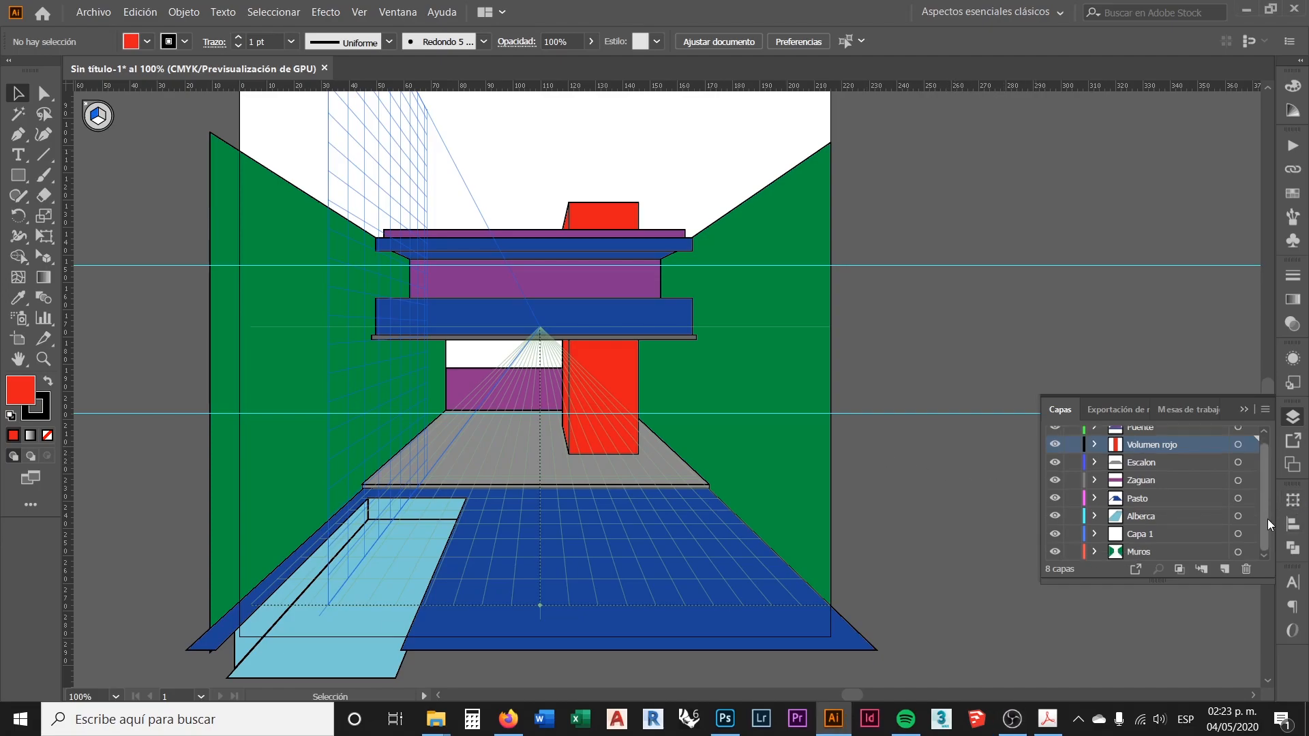
click(1166, 551)
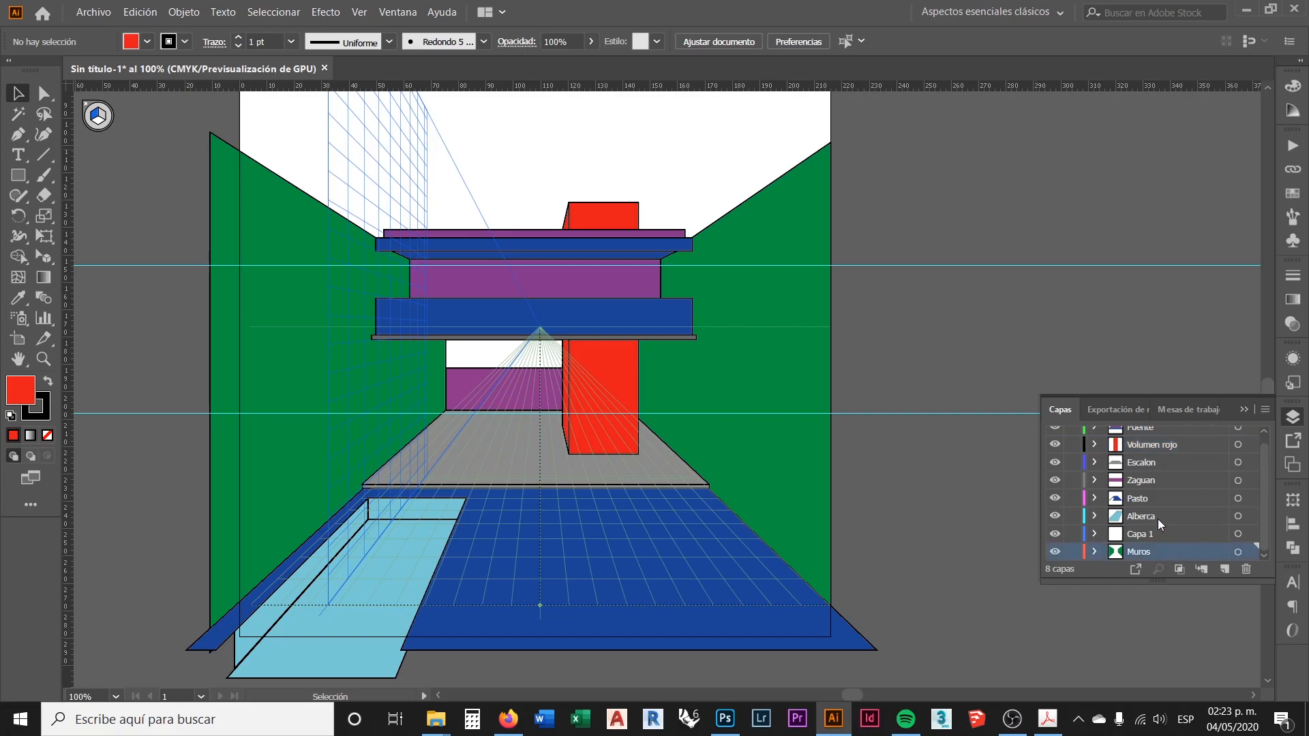
click(1158, 518)
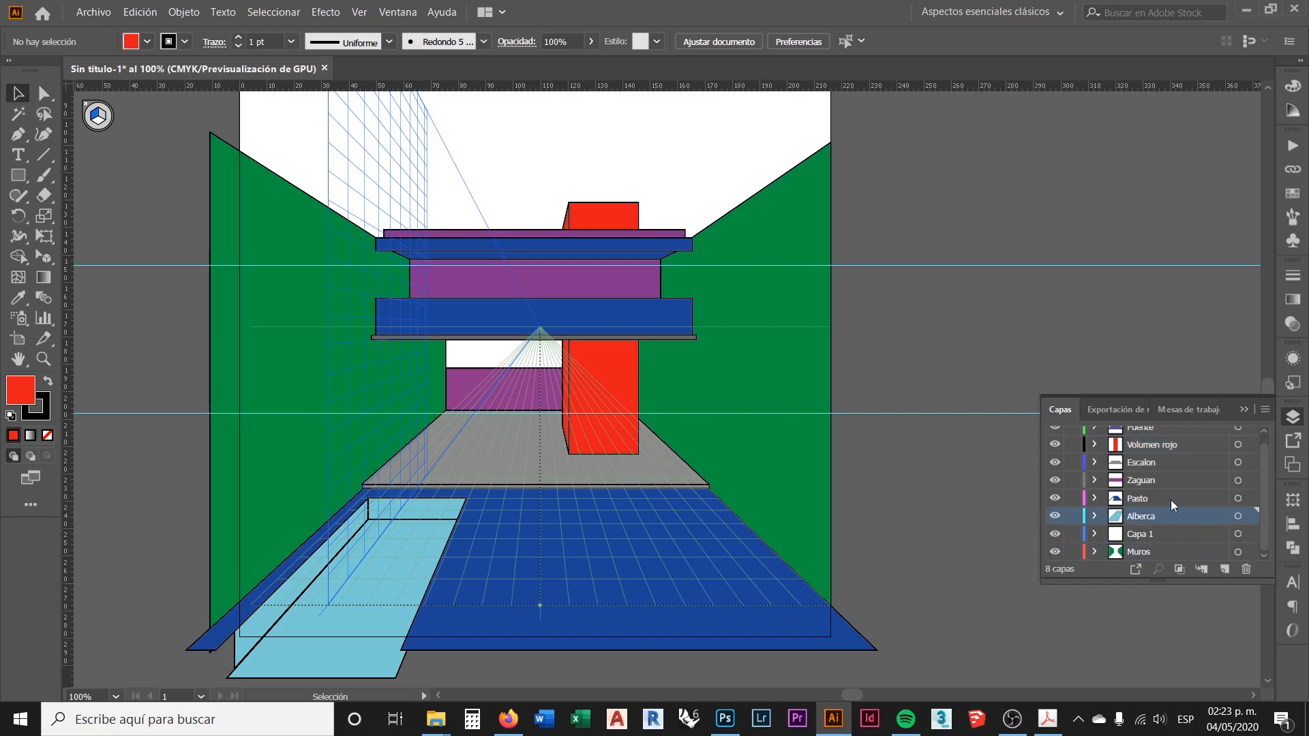
click(1168, 497)
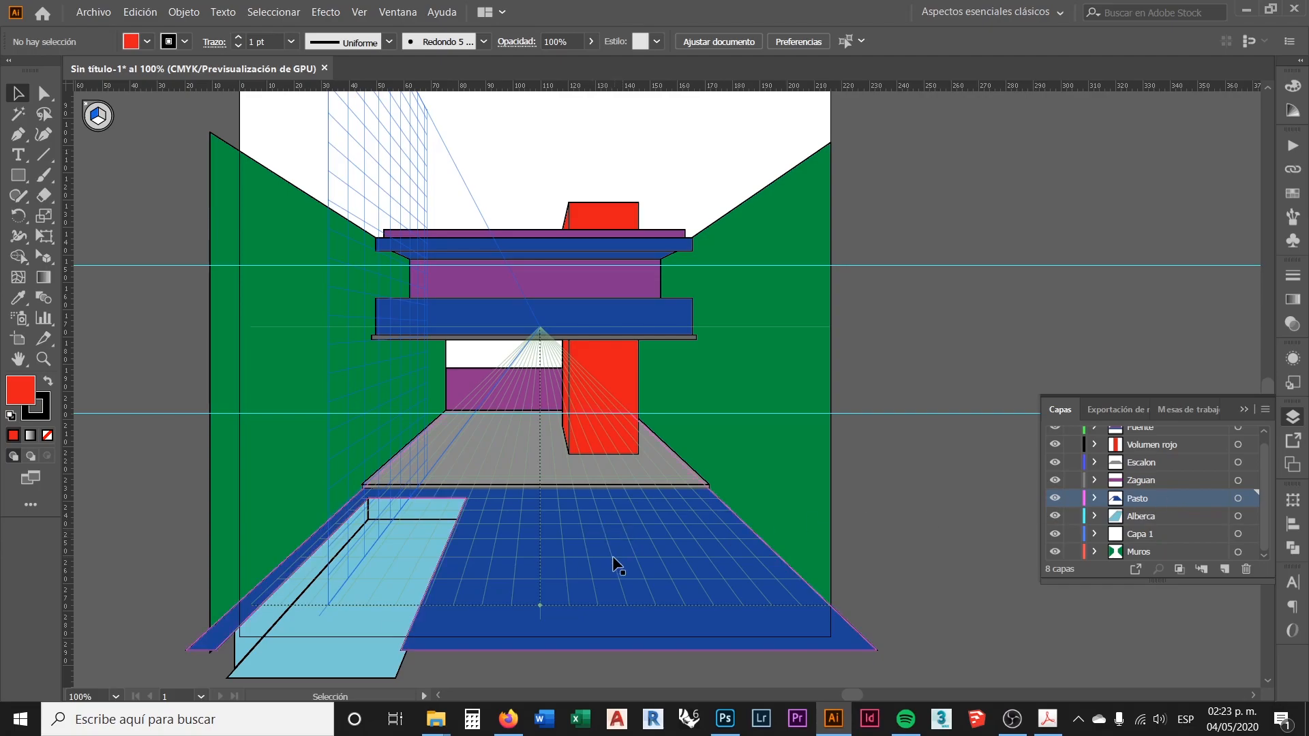
scroll(591, 609, up, 1)
scroll(655, 546, down, 1)
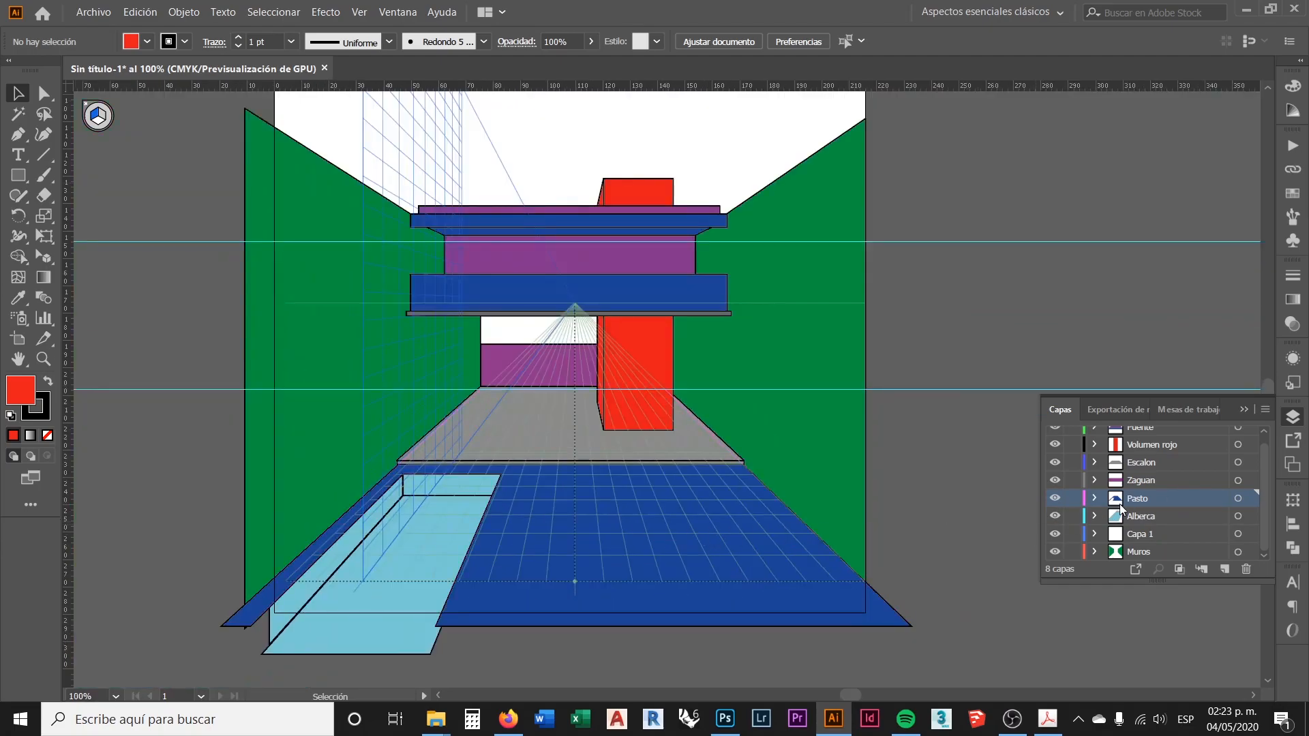
click(1163, 480)
scroll(600, 390, up, 1)
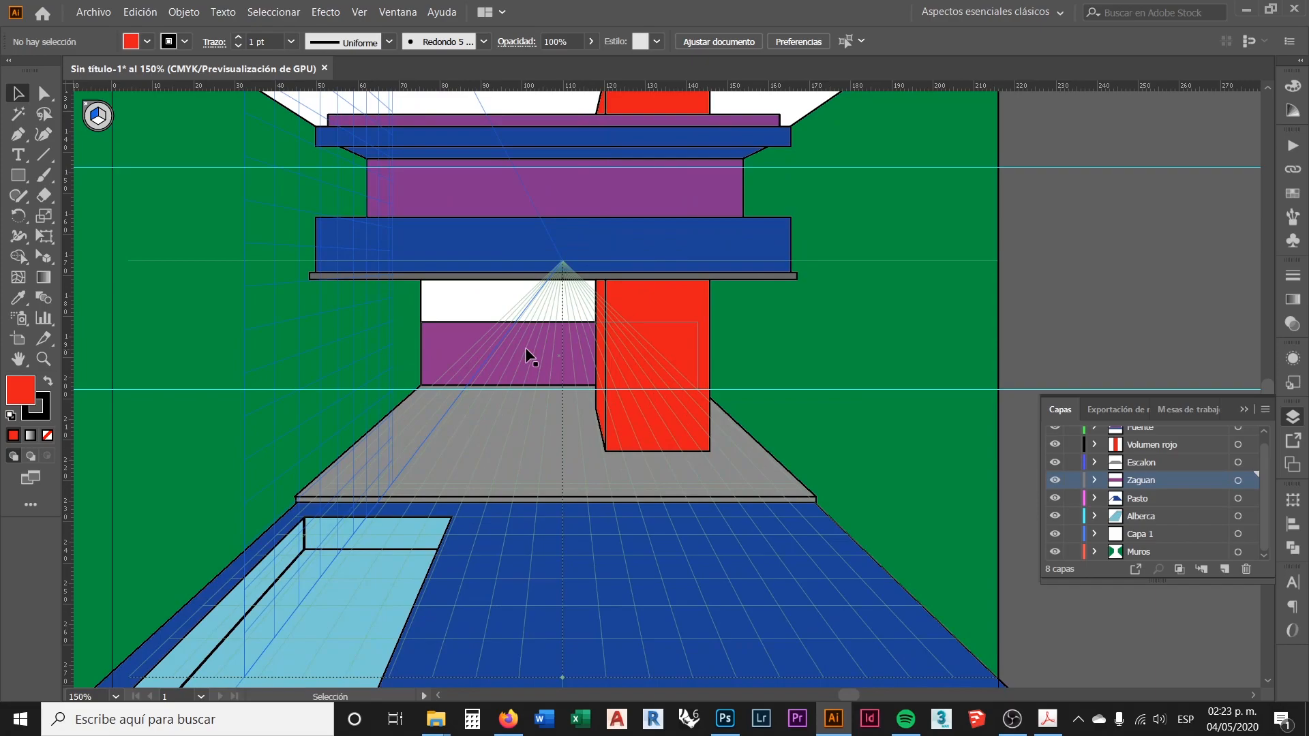
click(1151, 462)
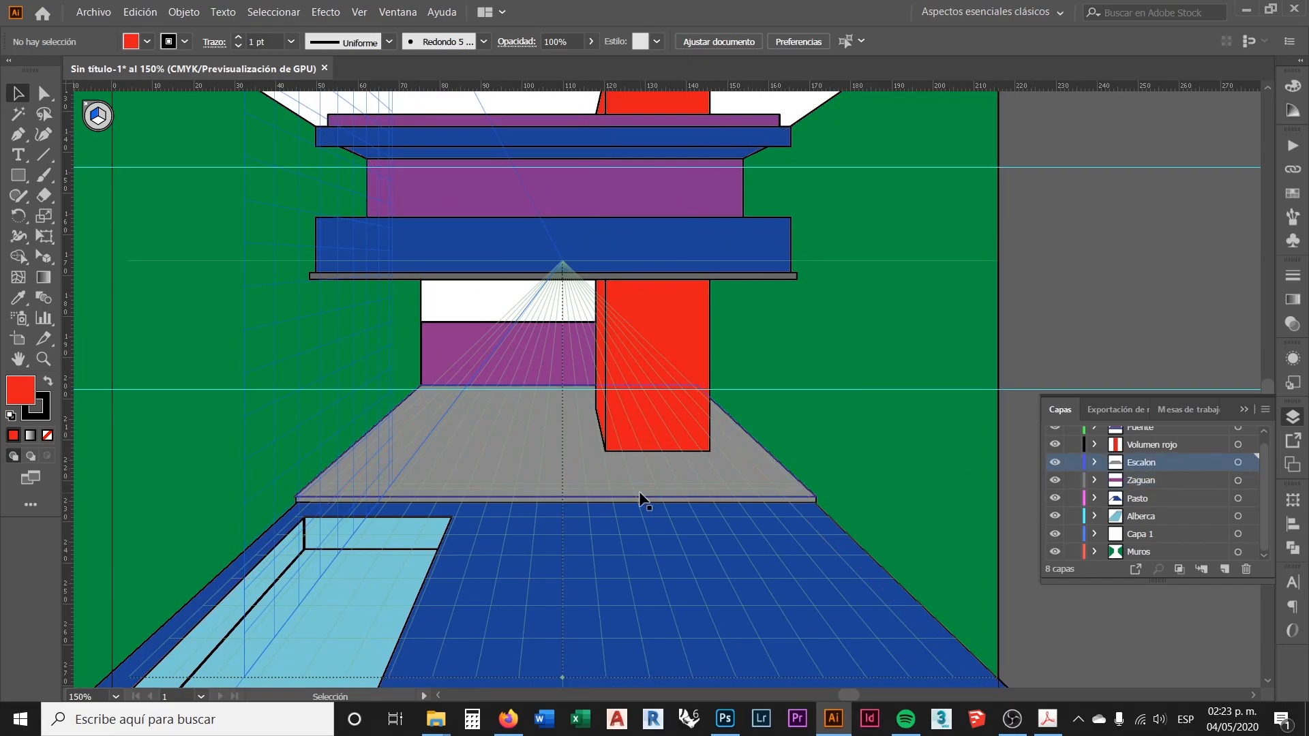
scroll(615, 473, up, 1)
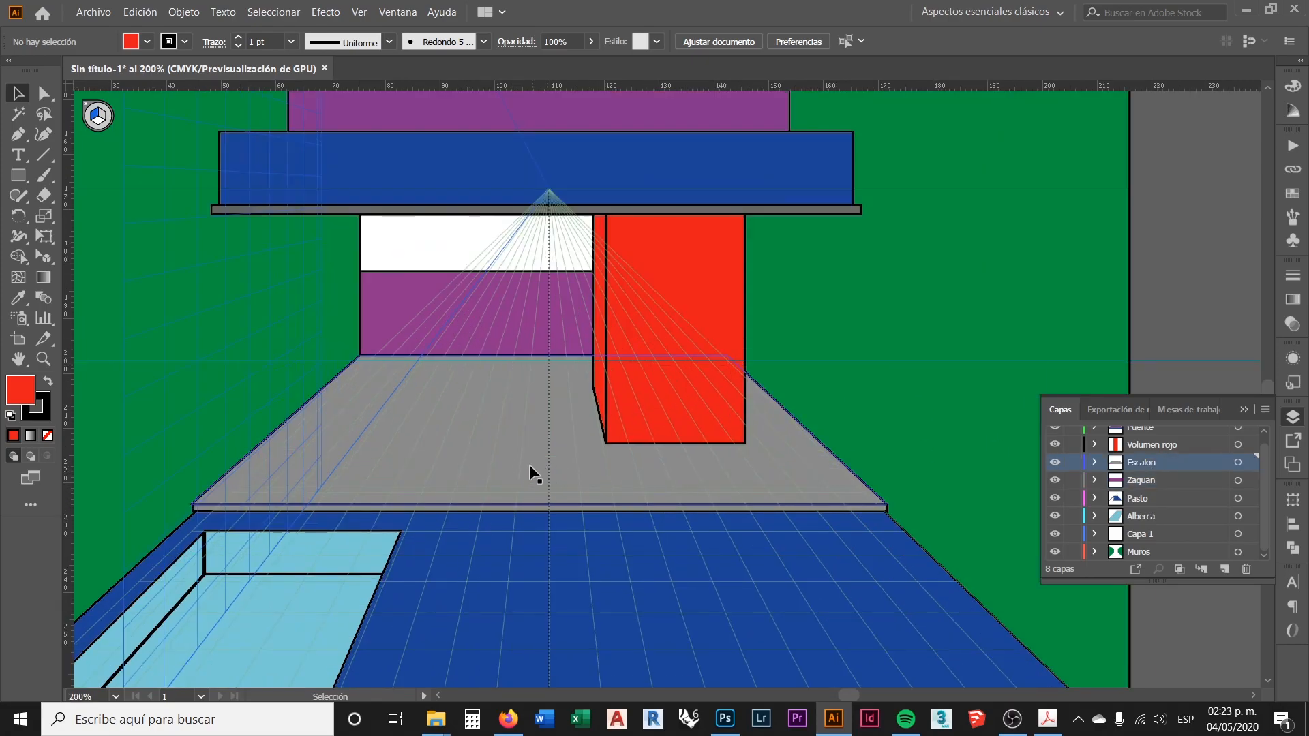
click(1180, 444)
scroll(504, 465, down, 1)
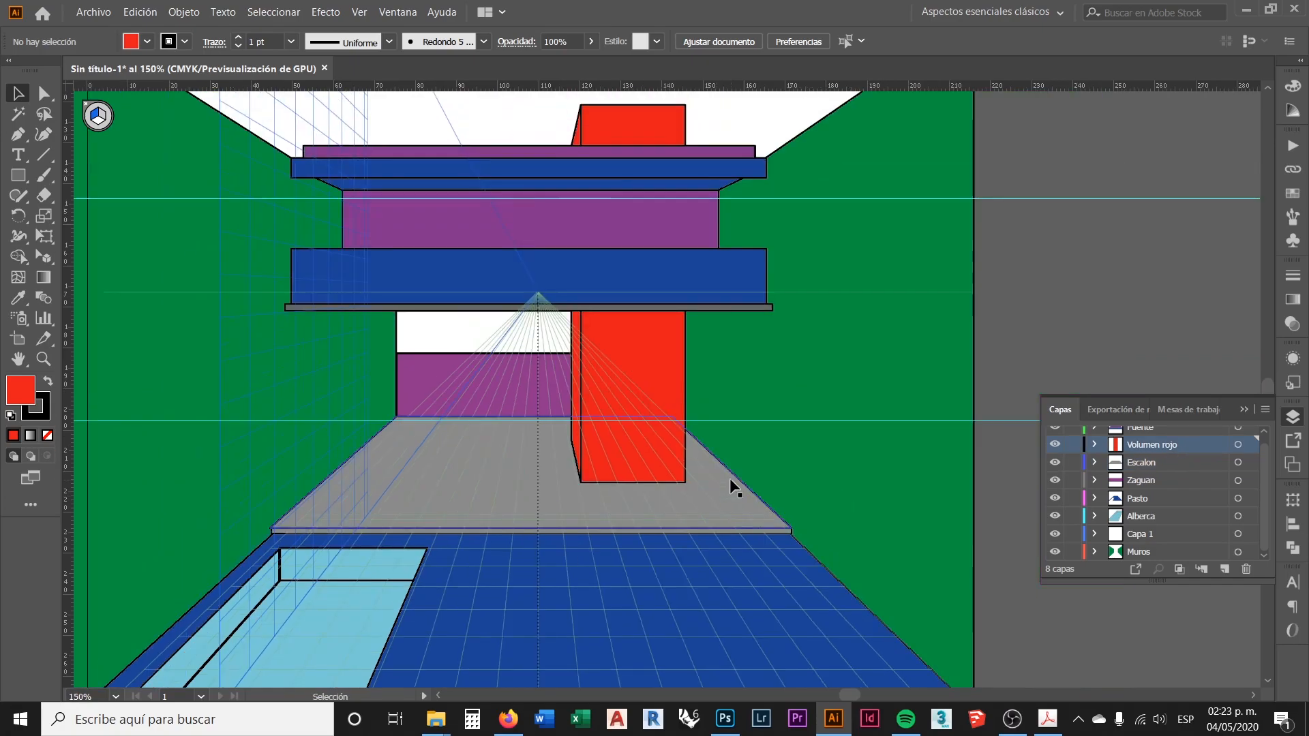
scroll(729, 477, up, 2)
scroll(1164, 514, up, 1)
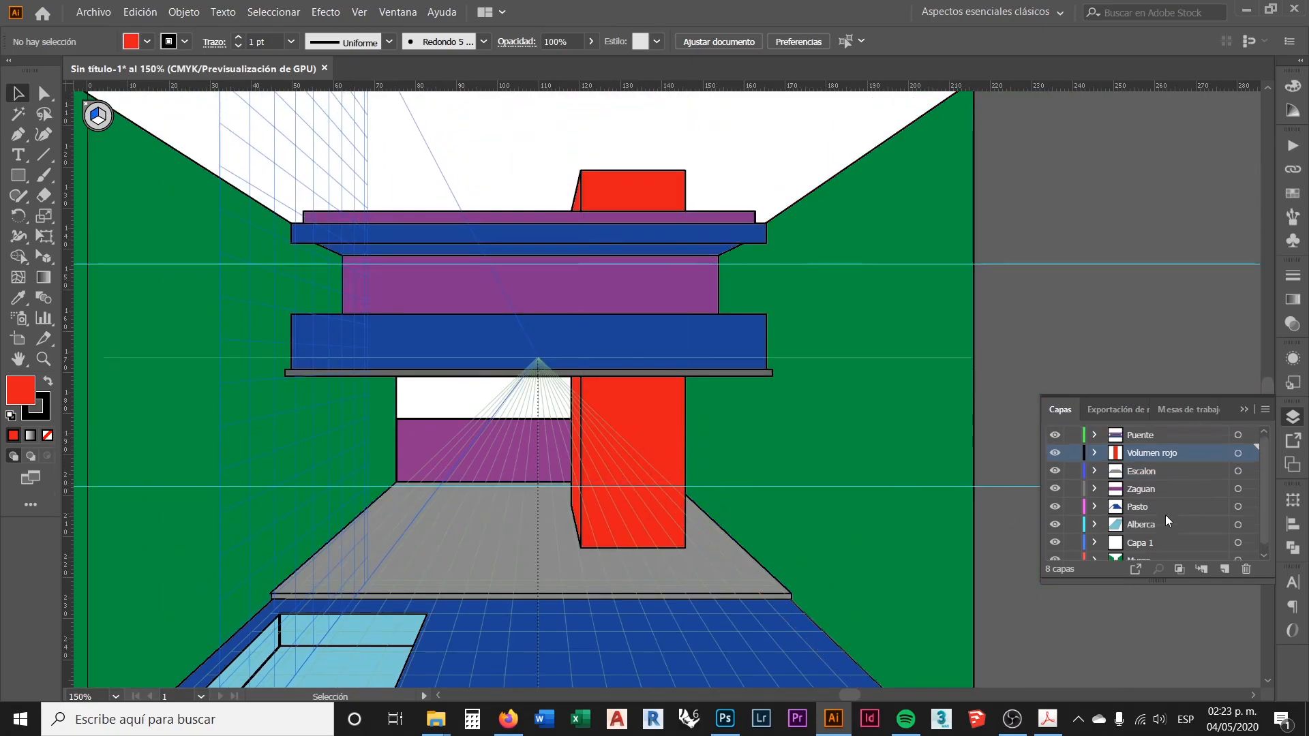
click(1143, 435)
scroll(590, 233, up, 1)
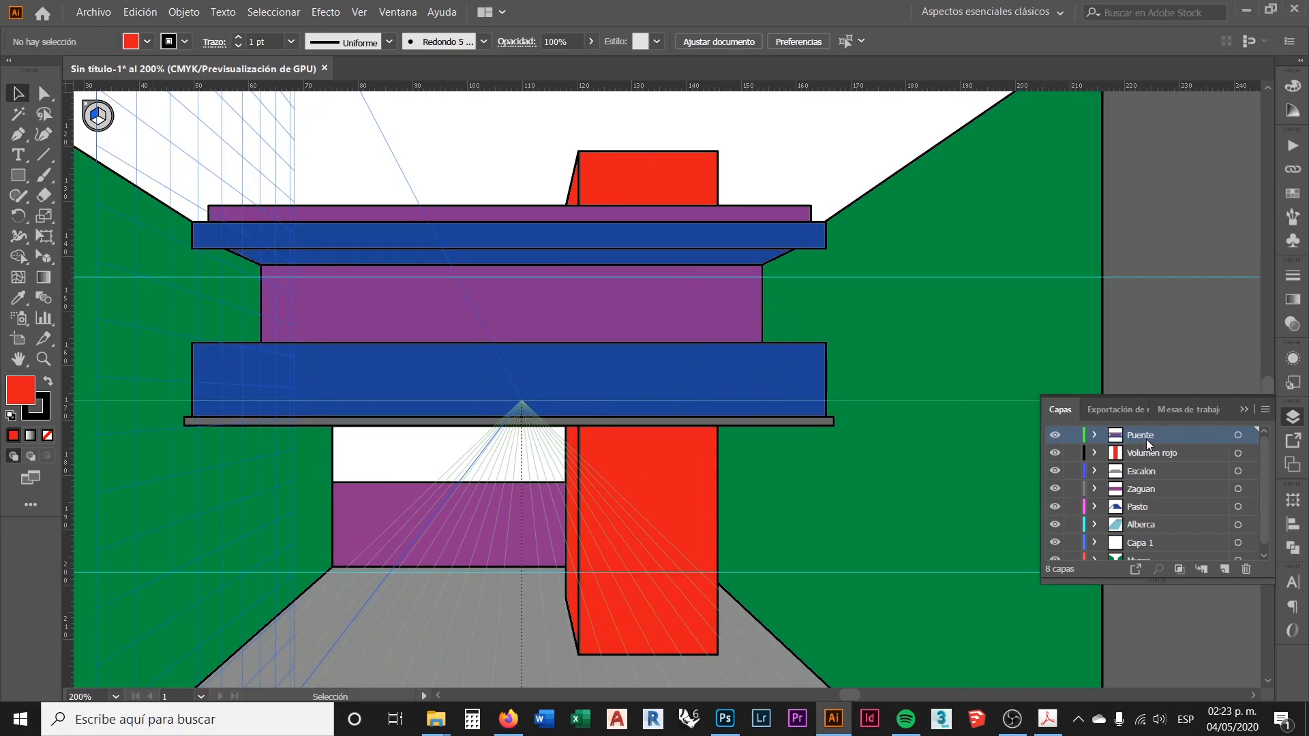
scroll(749, 430, down, 1)
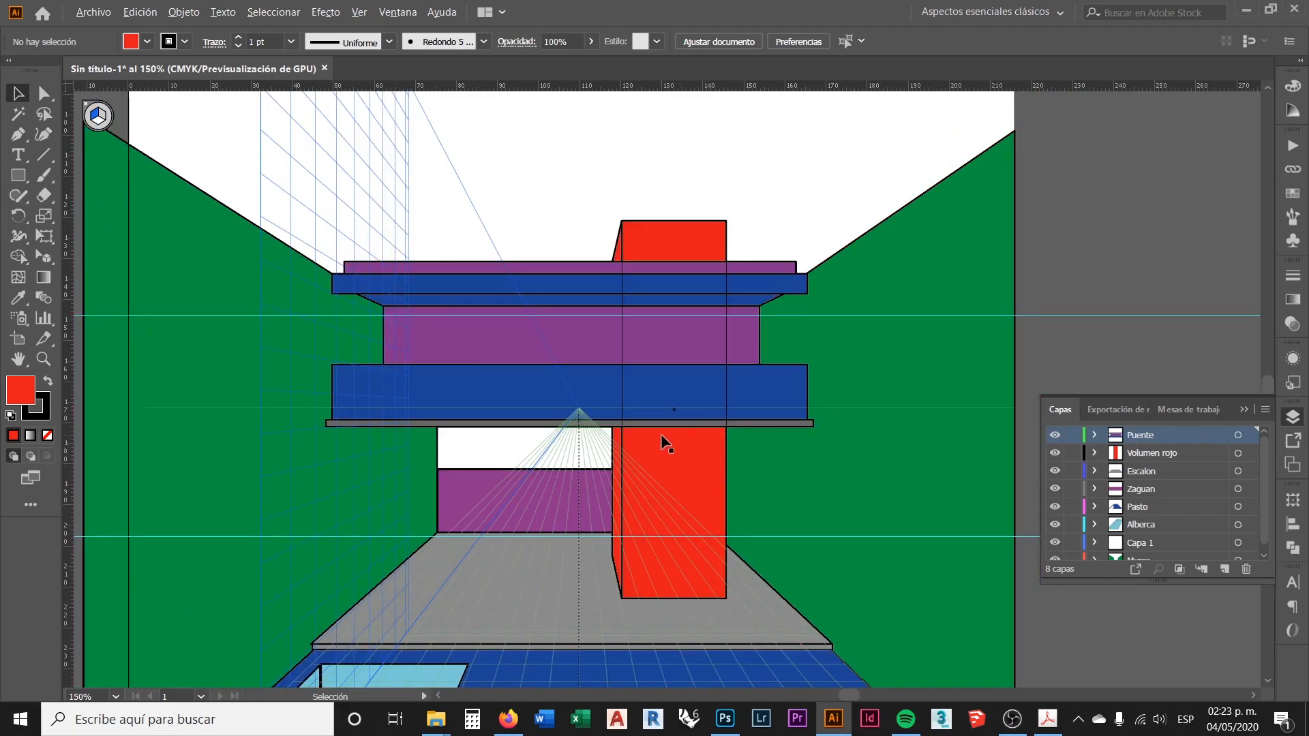
scroll(675, 439, up, 1)
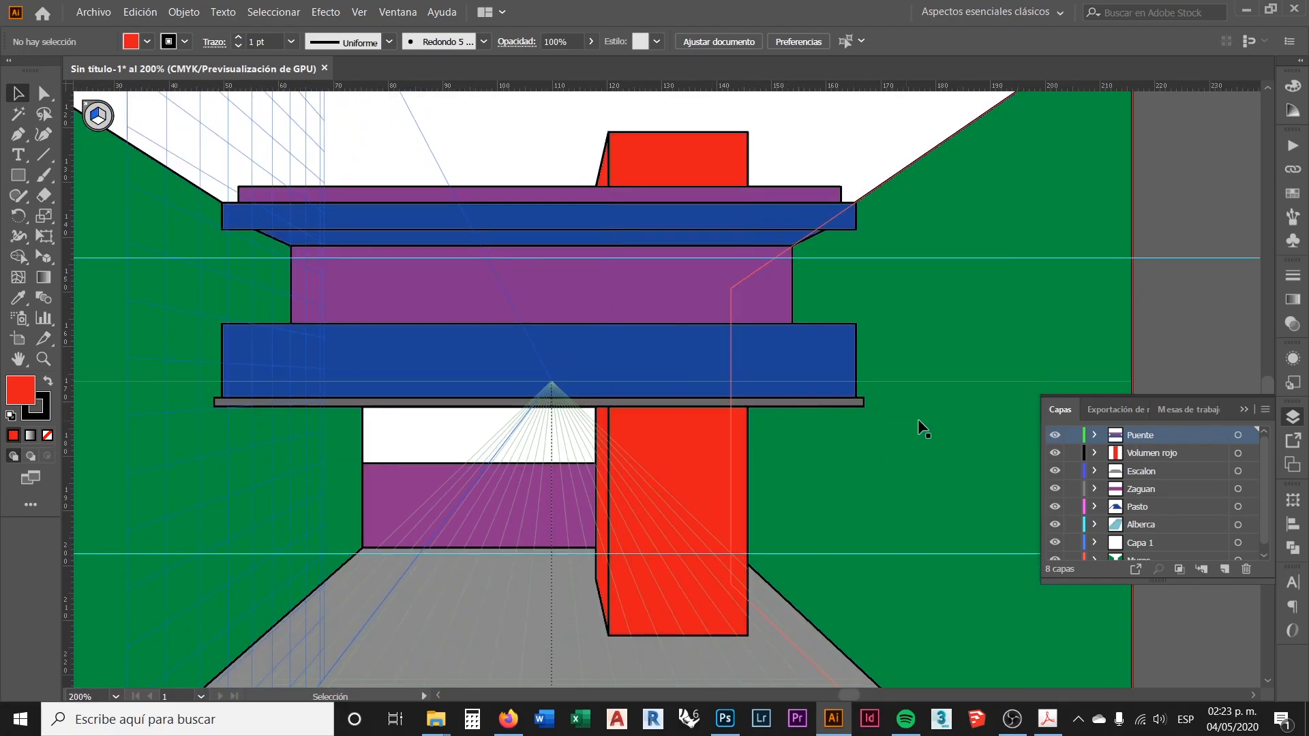
Examine how the Volumen rojo and Puente layers overlap where the red volume crosses the bridge
click(1155, 453)
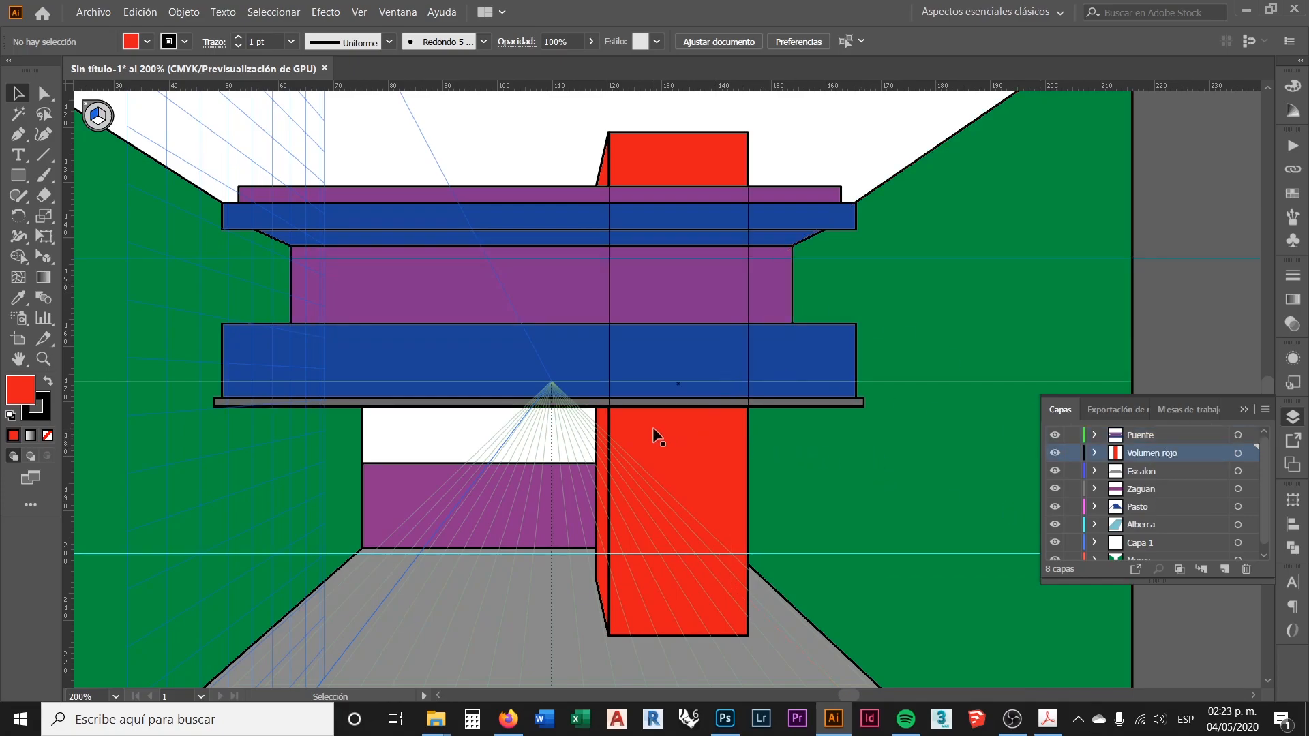
click(664, 147)
click(597, 159)
click(1158, 436)
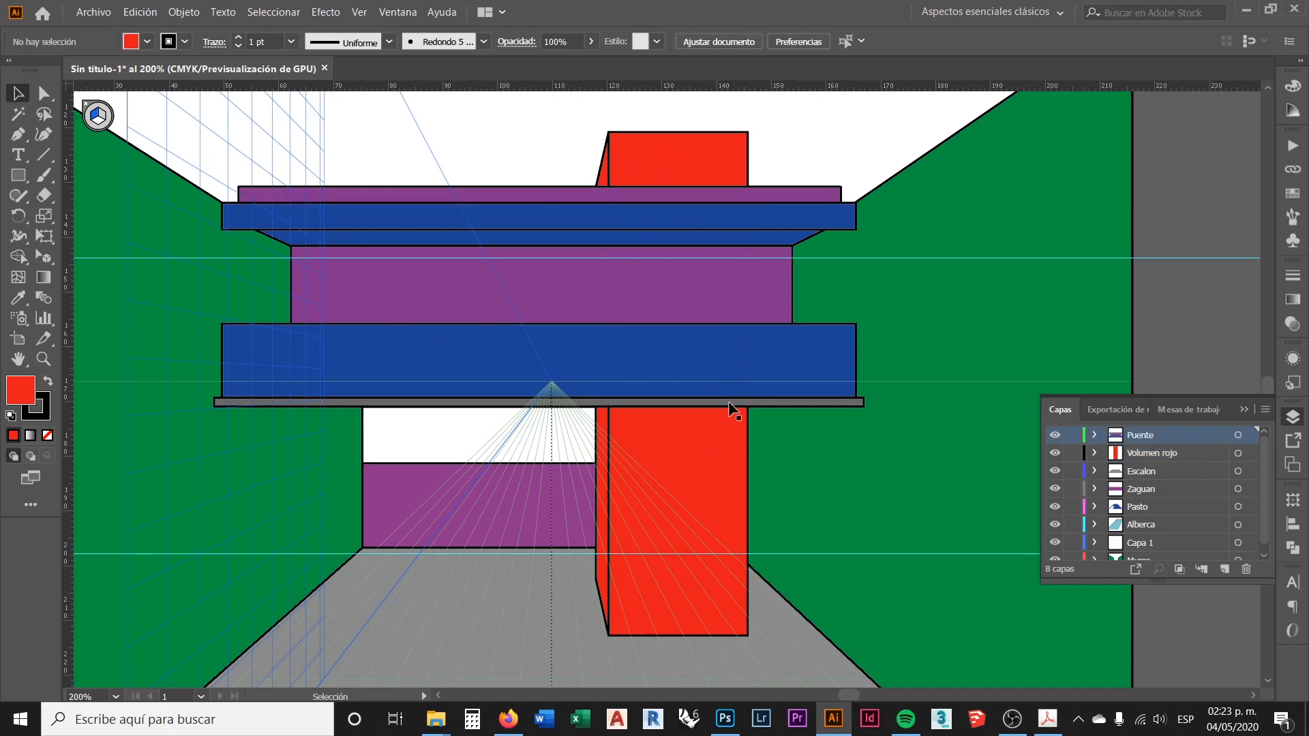
scroll(675, 280, up, 1)
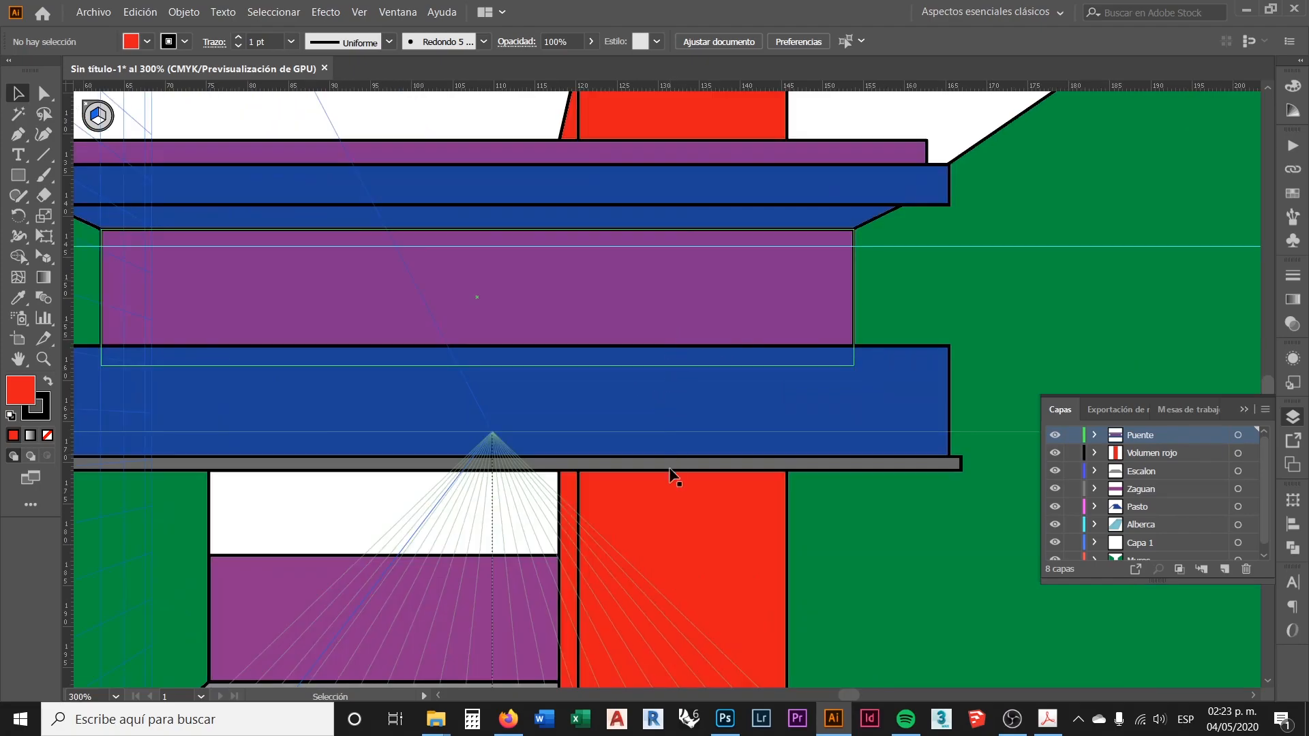
click(669, 514)
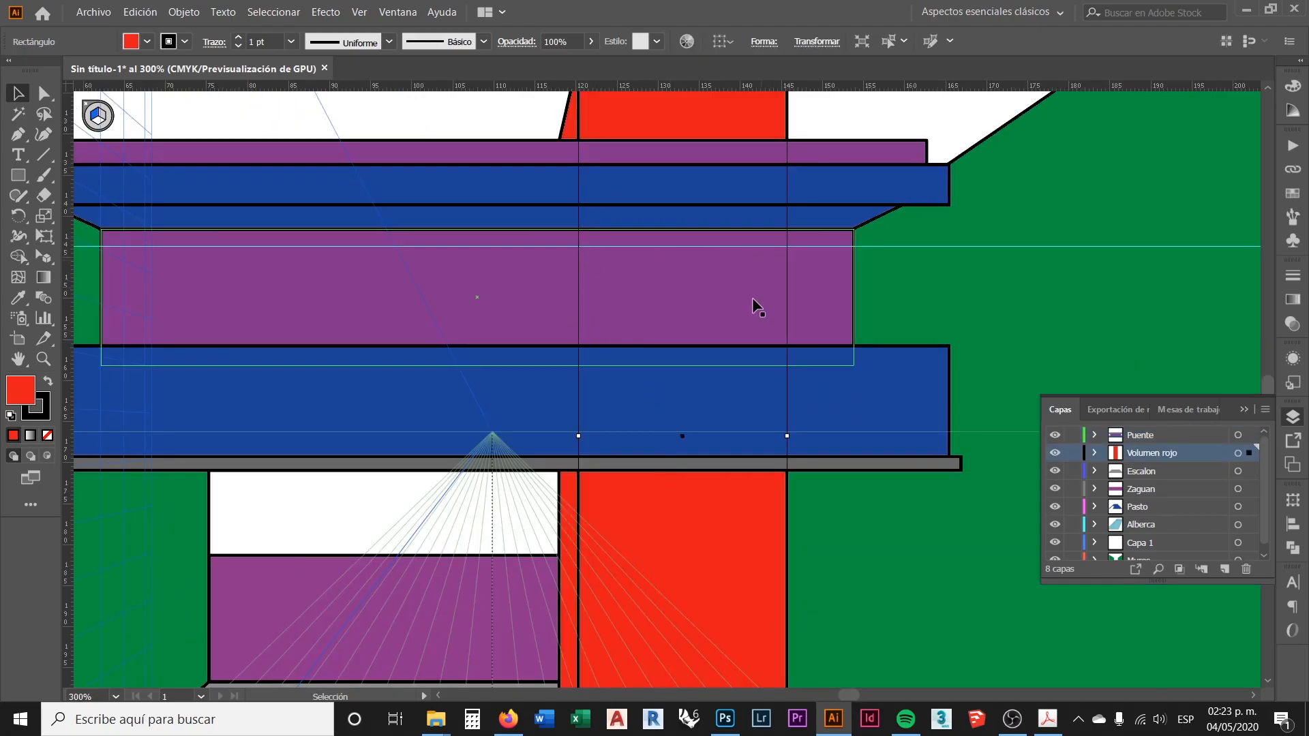
scroll(710, 363, down, 2)
click(578, 165)
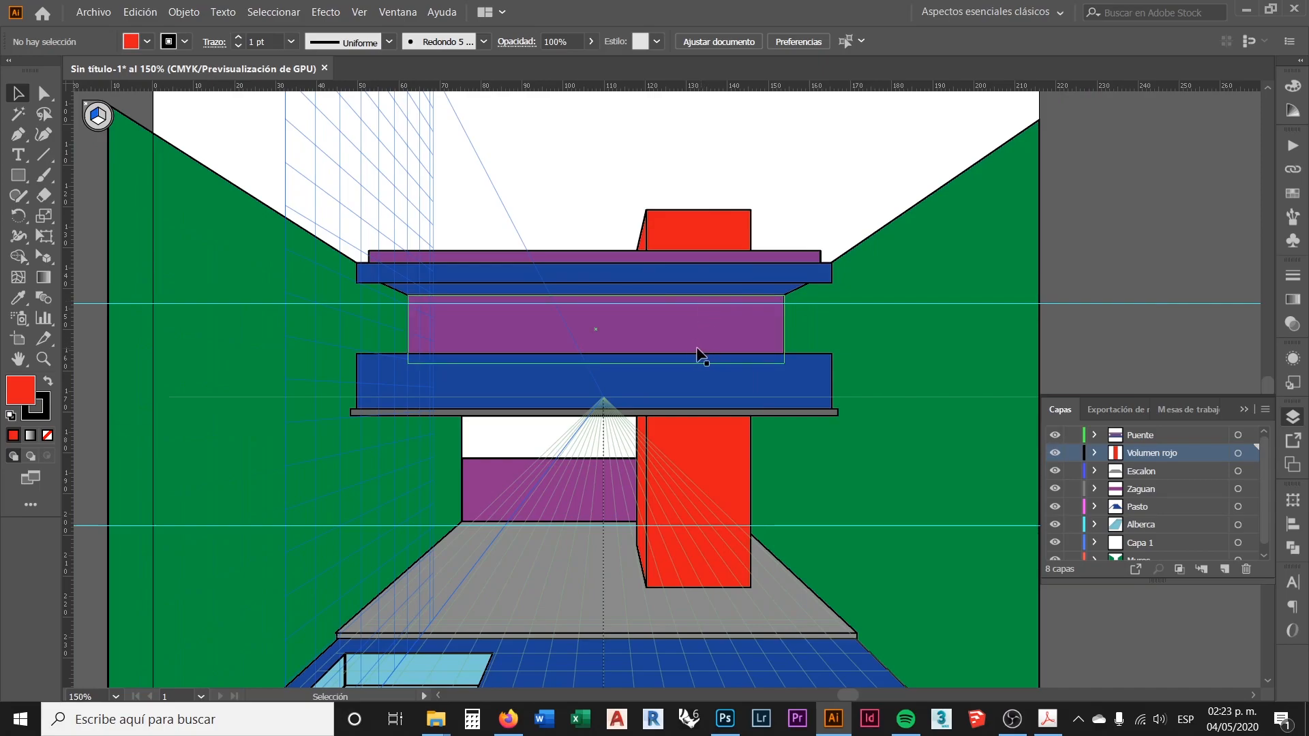
scroll(676, 339, up, 1)
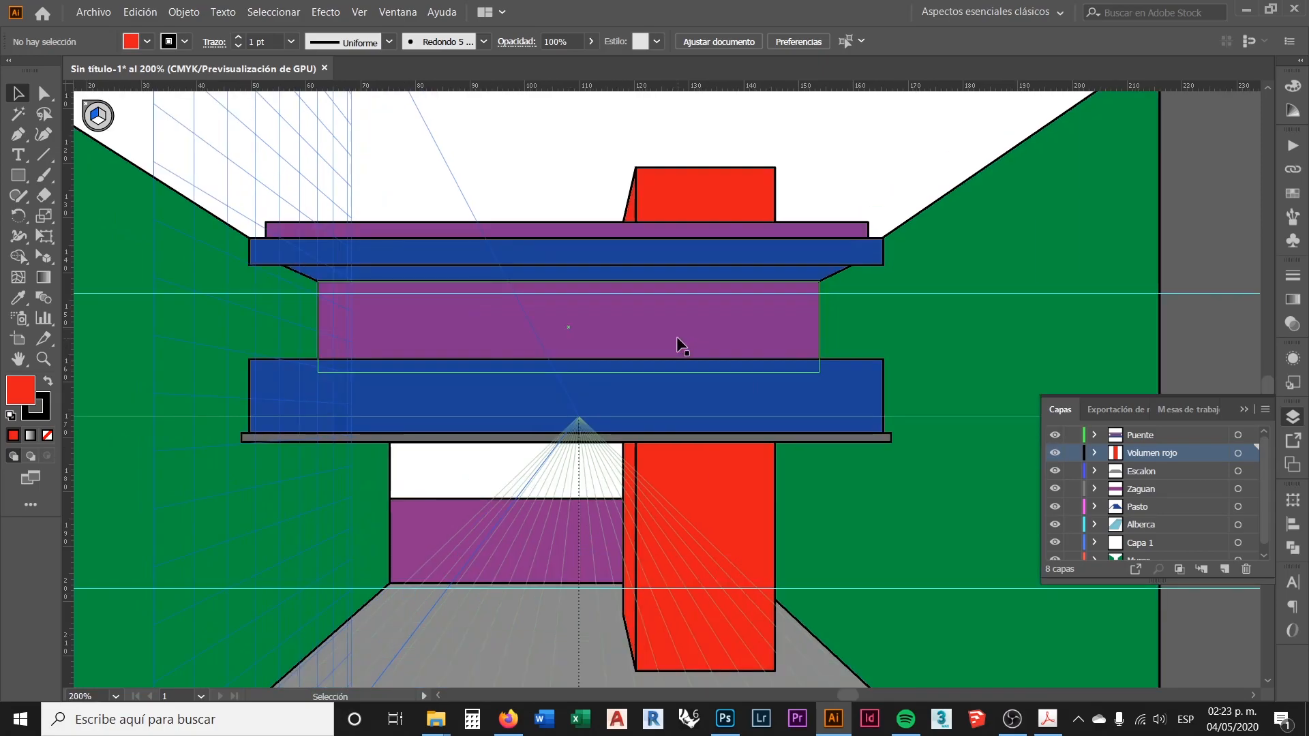
Add a new layer above Puente and name it Puente 2
click(1171, 433)
click(1224, 568)
double_click(1138, 435)
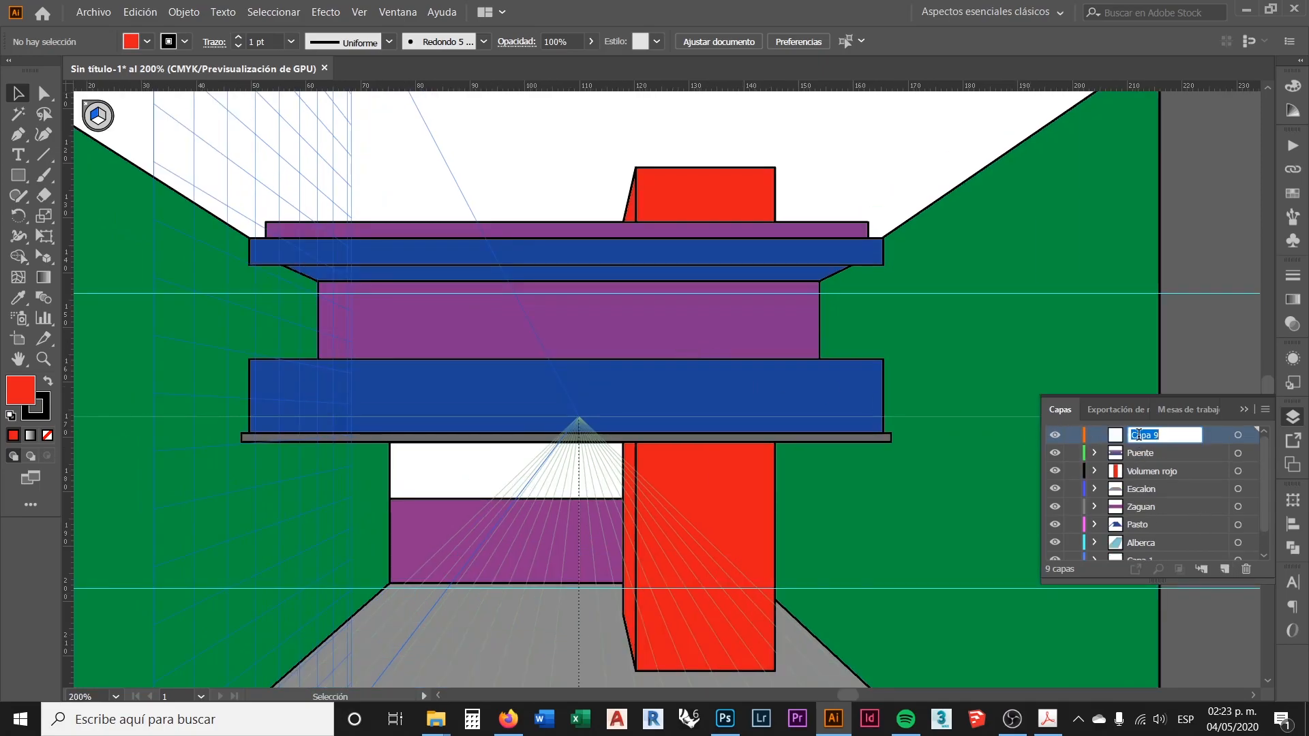
text(Puente 2)
key(Return)
Move the bridge's recessed purple middle rectangle from the Puente layer to the Puente 2 layer
scroll(739, 287, down, 1)
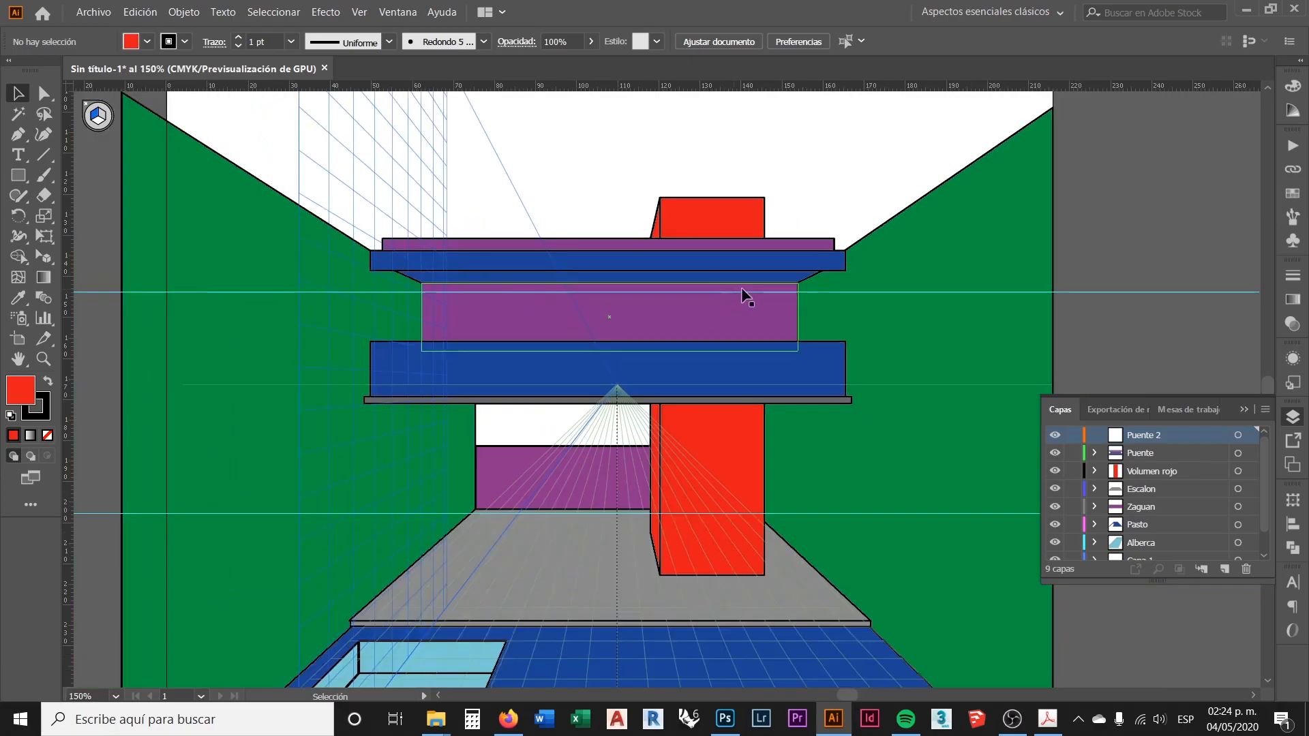
scroll(721, 327, up, 1)
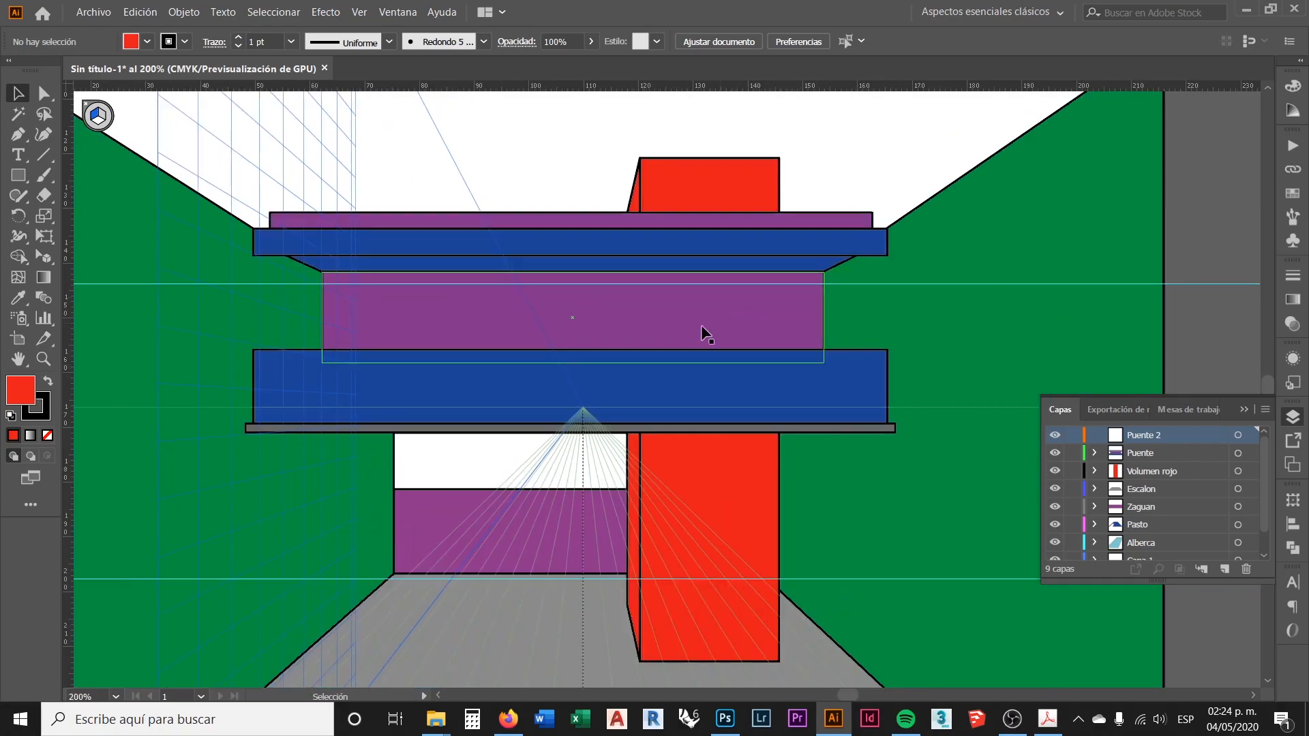
click(488, 307)
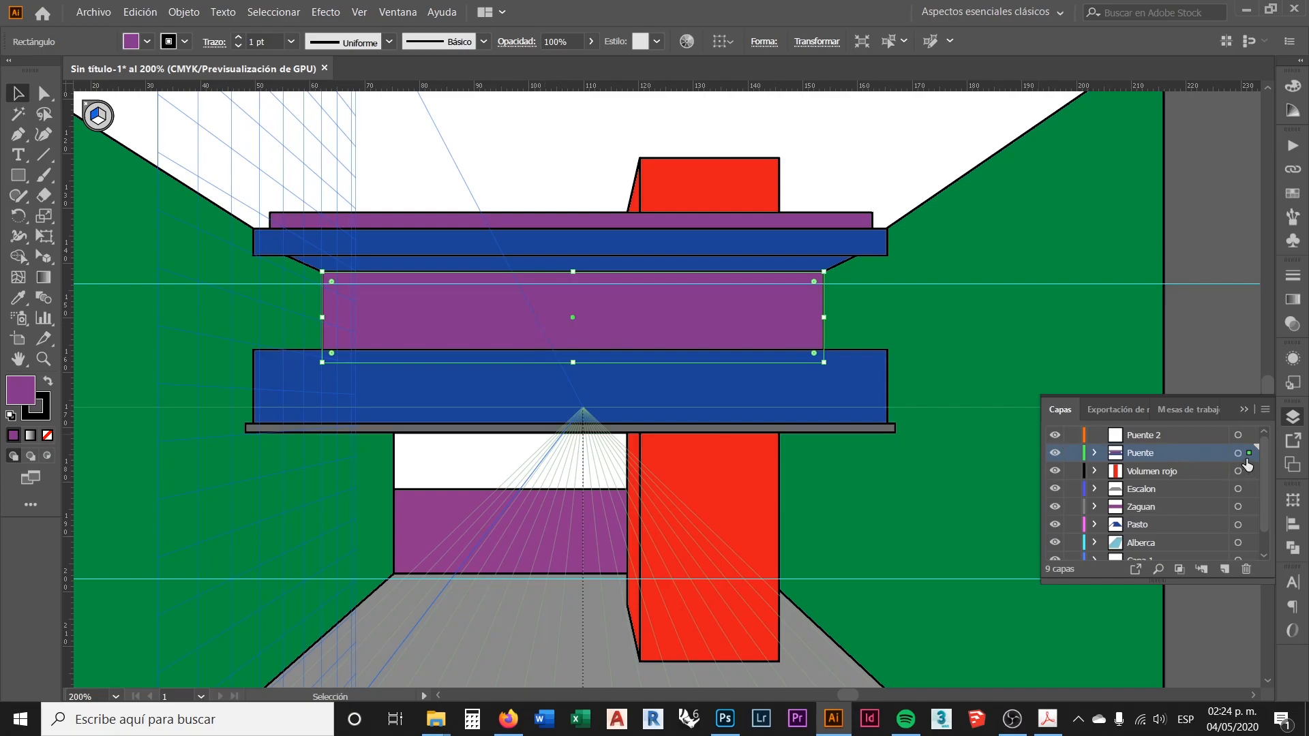
drag(1250, 459, 1250, 436)
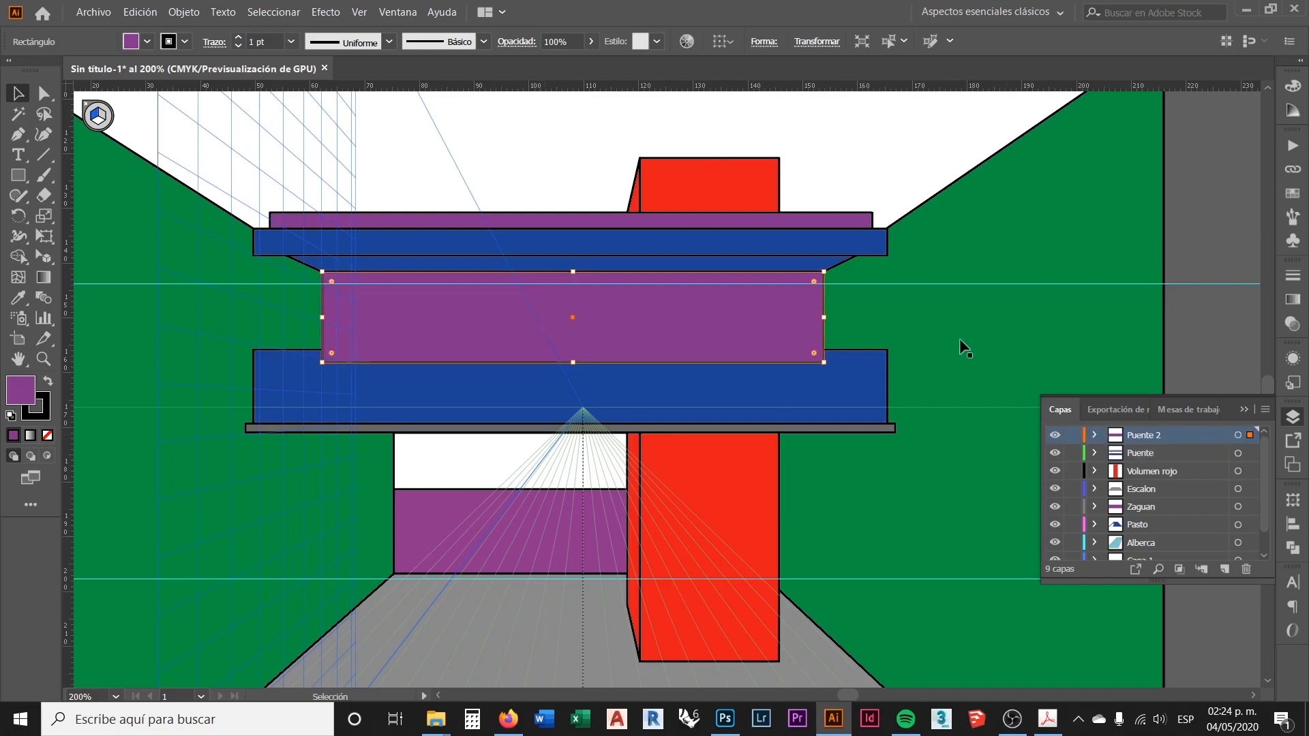
click(563, 145)
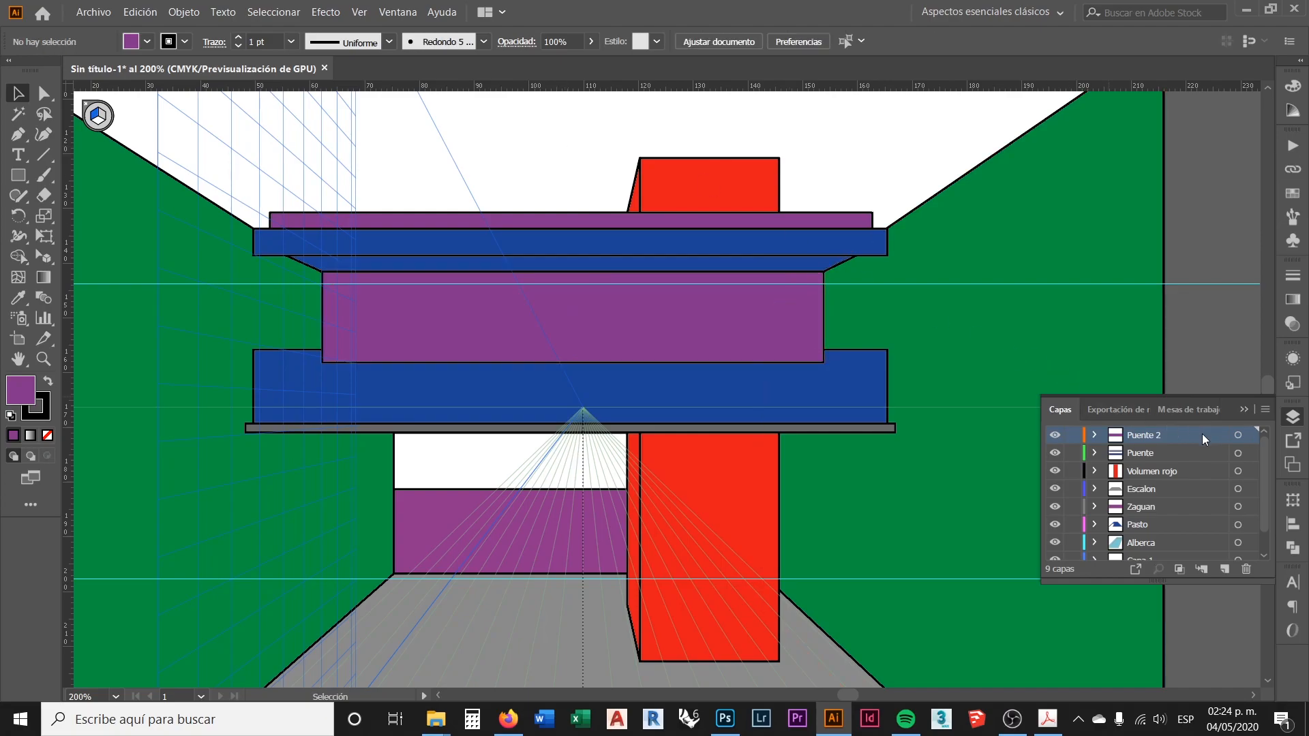
Reorder the Puente 2 layer to sit directly below Volumen rojo, putting the red volume in front of the bridge's purple wall
drag(1198, 434, 1198, 477)
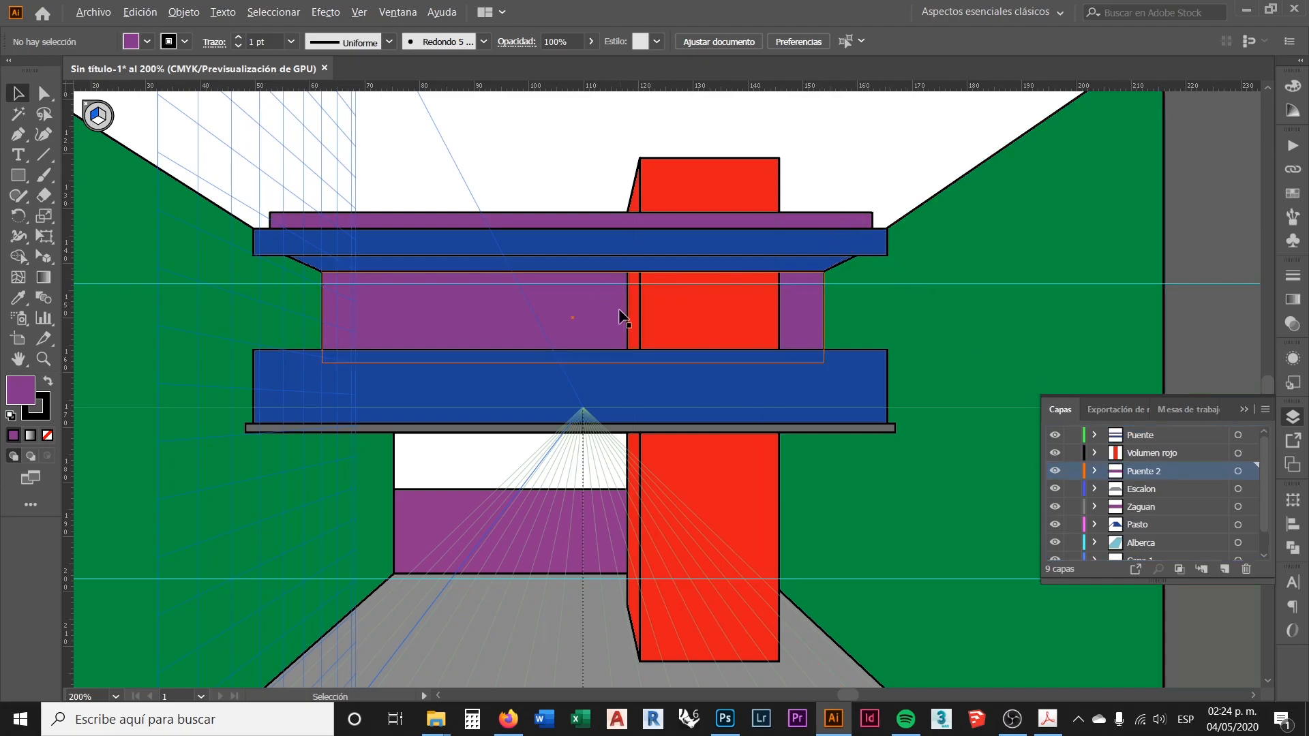
scroll(623, 315, up, 1)
click(705, 290)
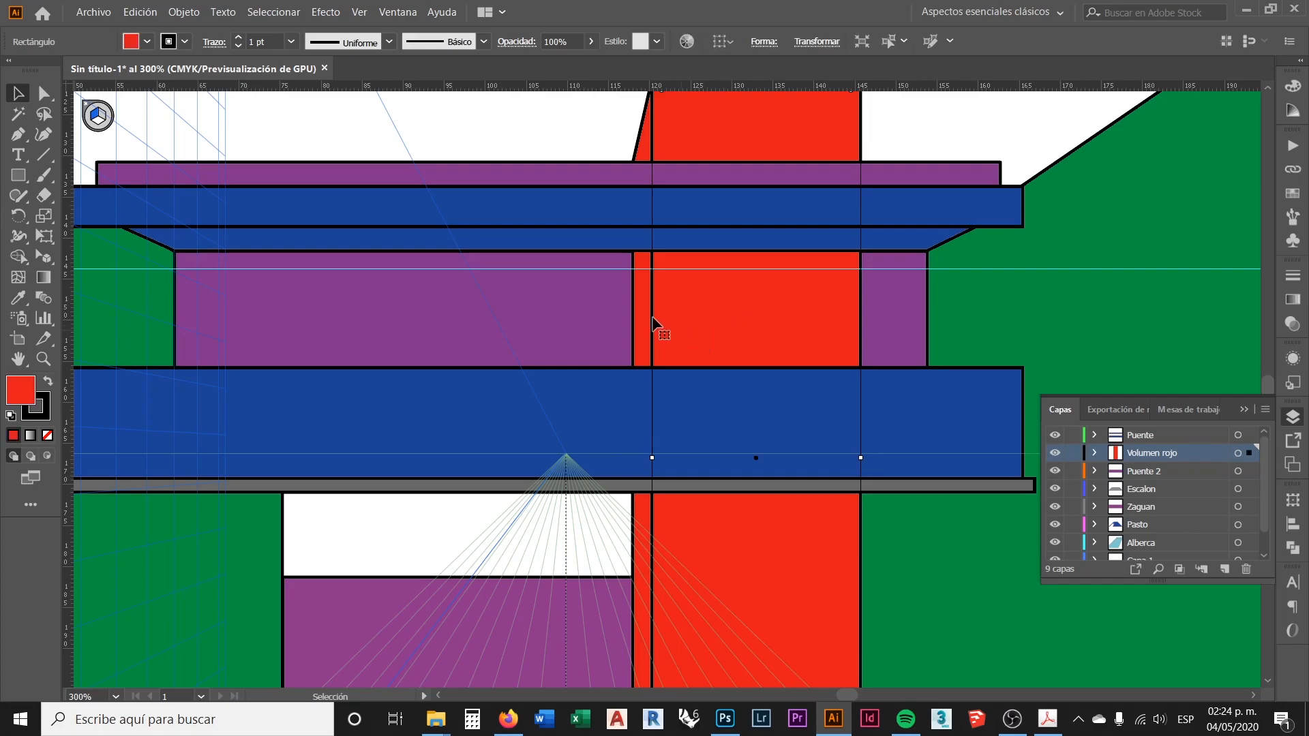
click(540, 126)
scroll(606, 326, down, 1)
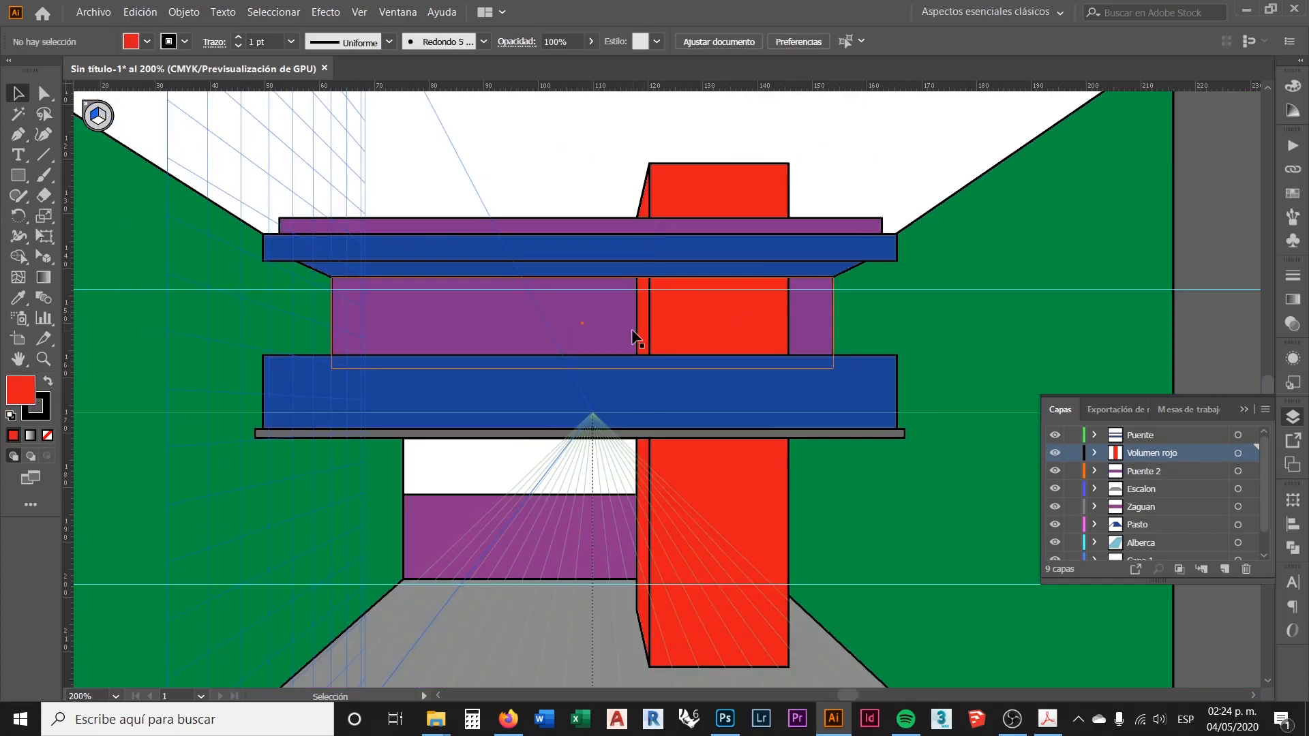
scroll(625, 309, up, 1)
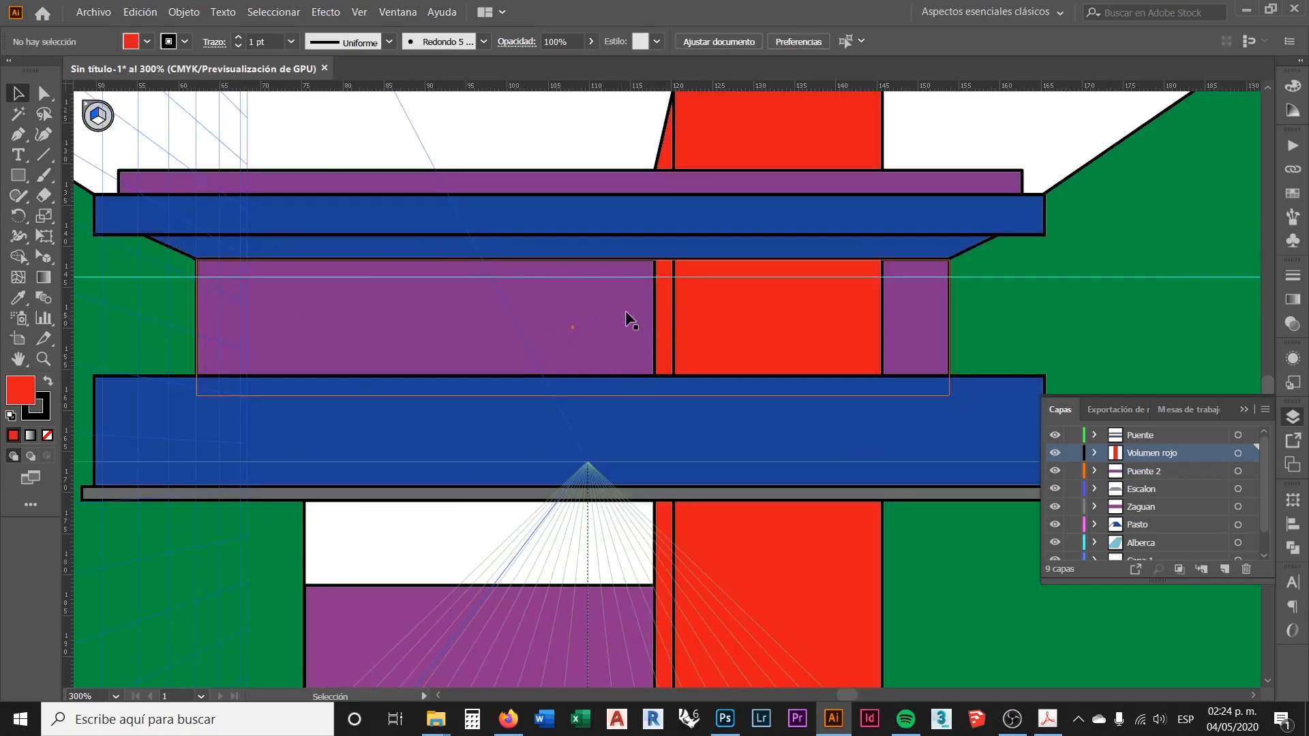
Move the blue trapezoid above the bridge's purple wall from the Puente layer to the Puente 2 layer
click(602, 254)
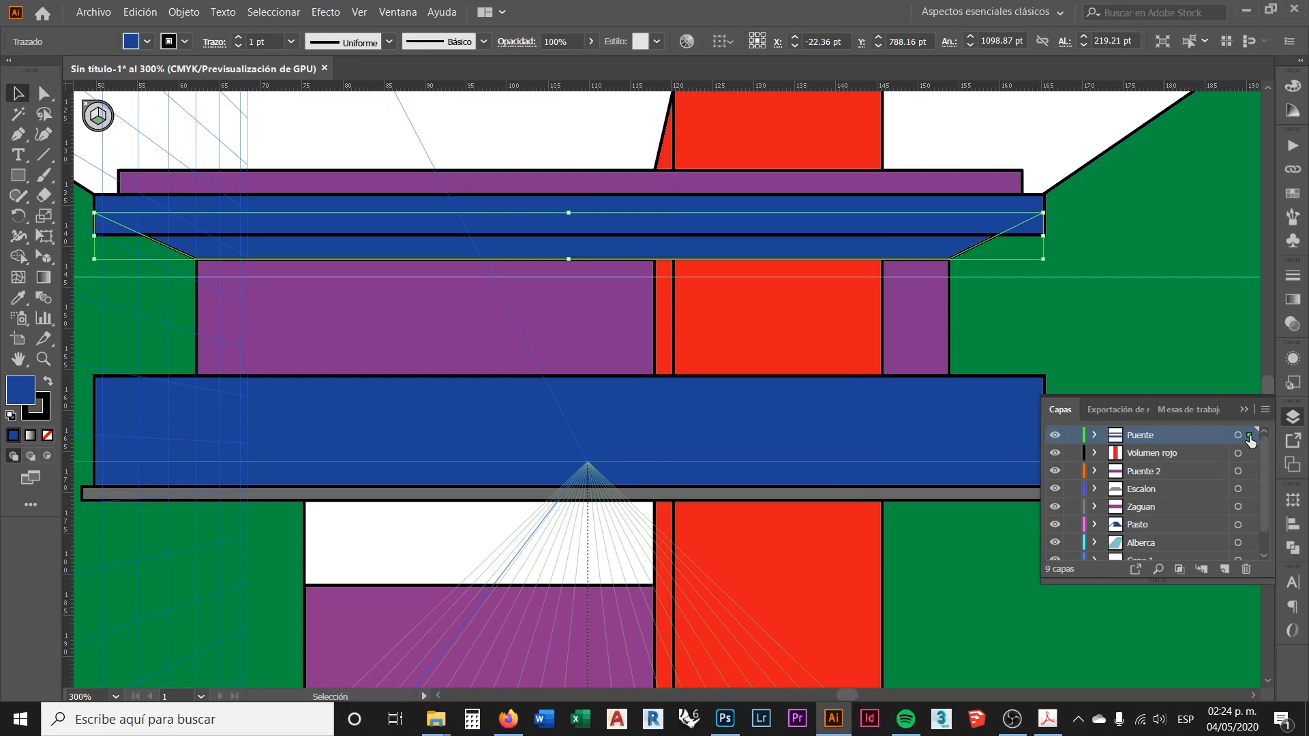
drag(1250, 475, 1251, 475)
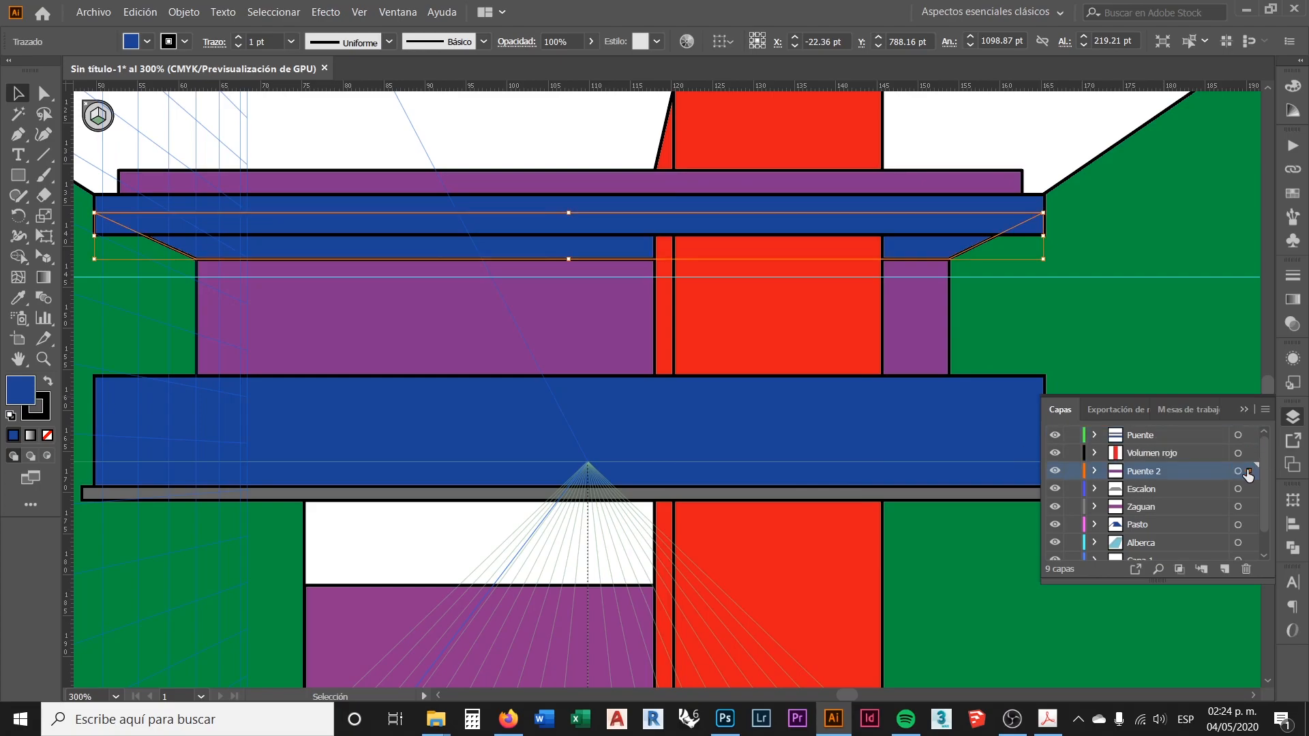
click(525, 133)
scroll(756, 328, down, 2)
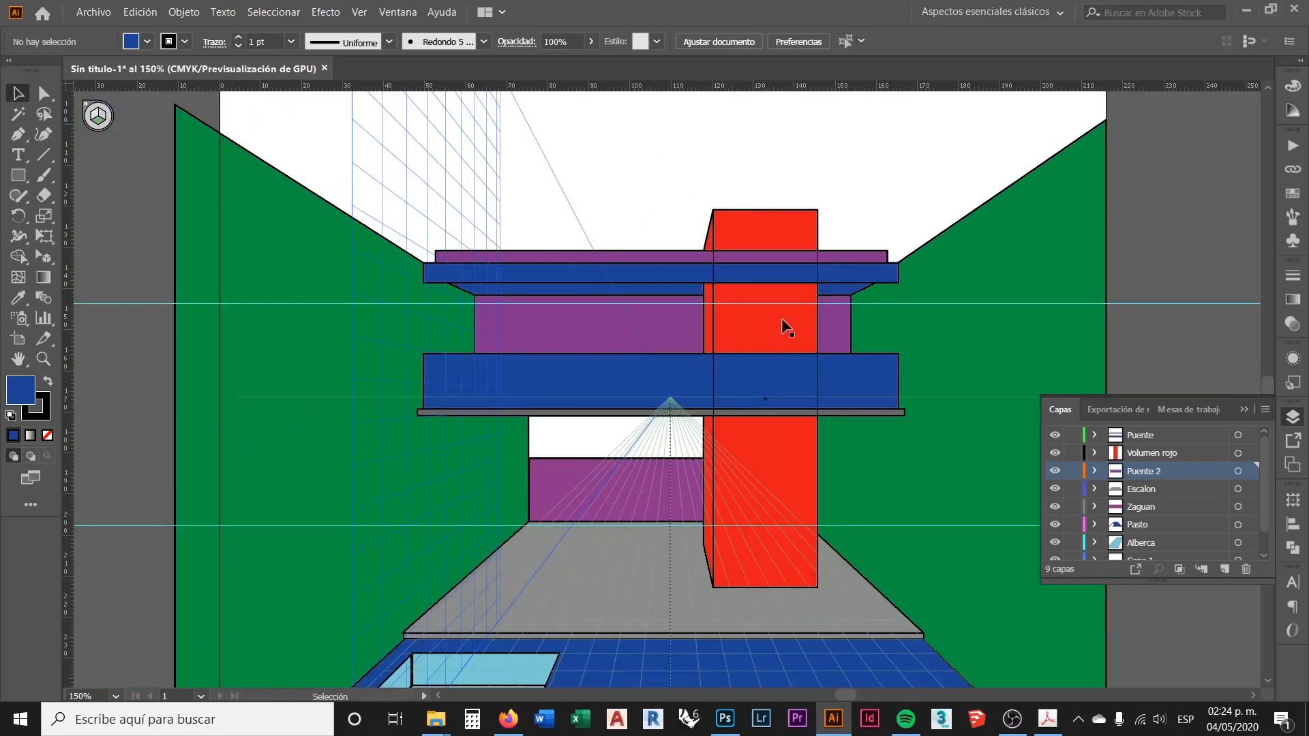
scroll(779, 321, up, 1)
scroll(779, 321, up, 1)
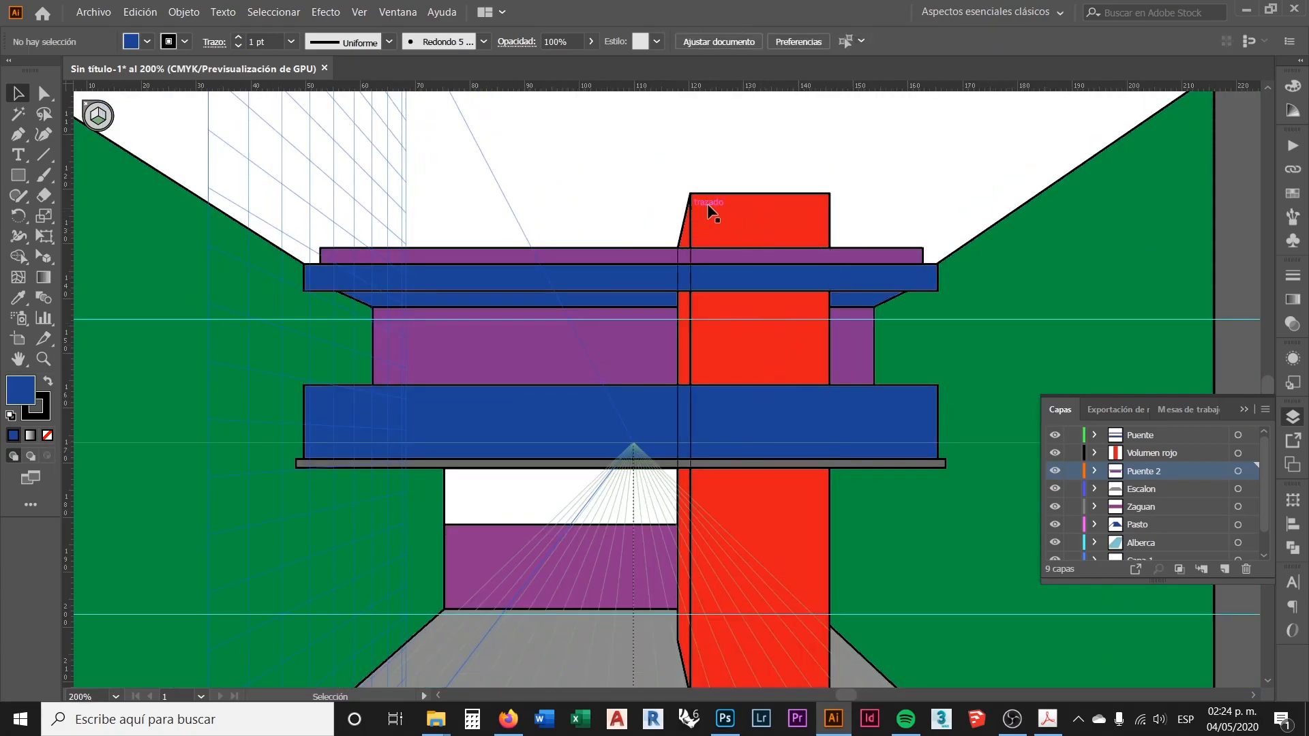
scroll(777, 304, down, 2)
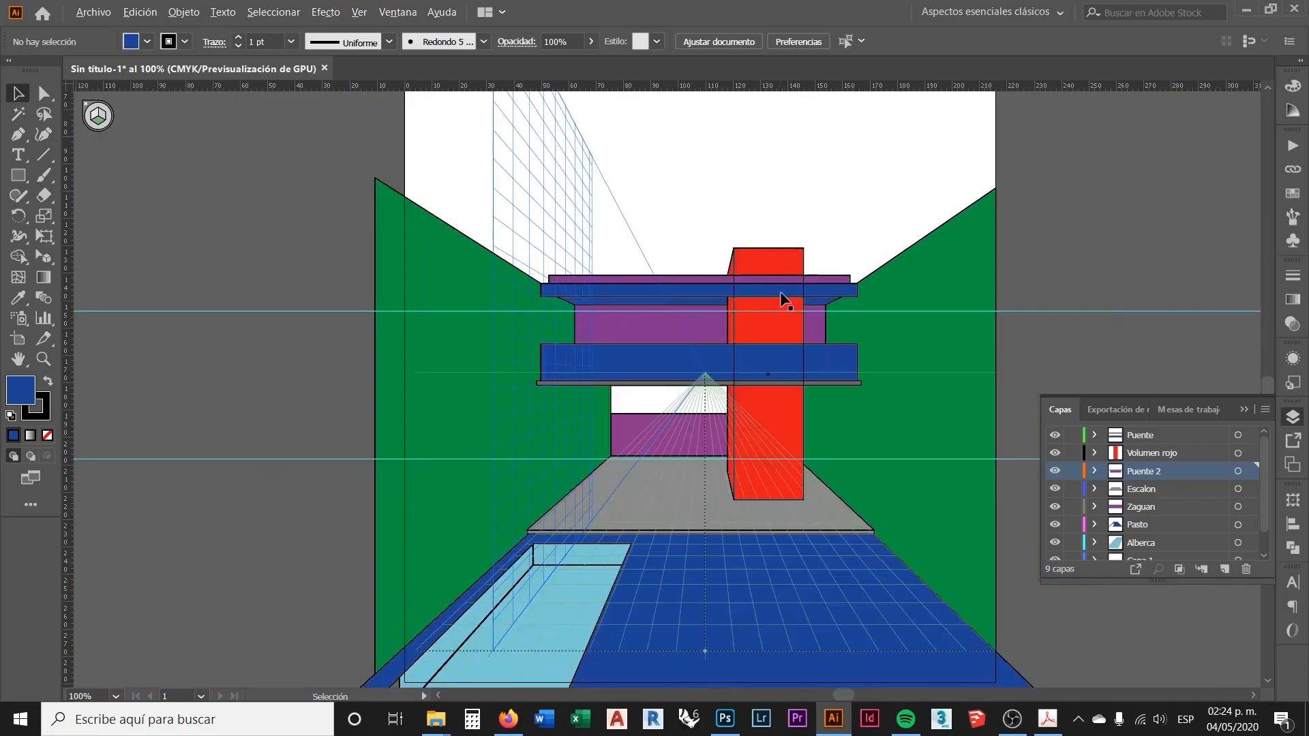
scroll(610, 286, down, 1)
scroll(620, 280, down, 1)
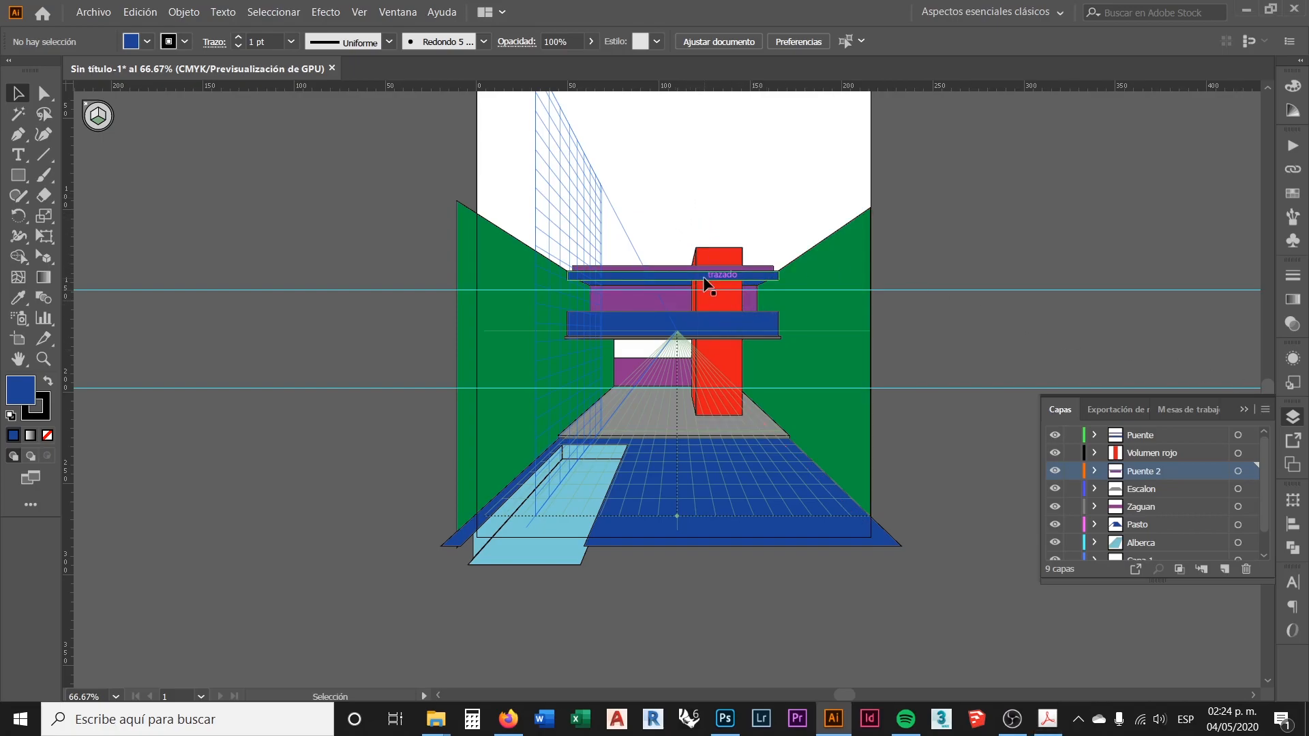
Examine how the bridge pieces, red volume and courtyard floor overlap in the reordered layers
scroll(699, 288, up, 2)
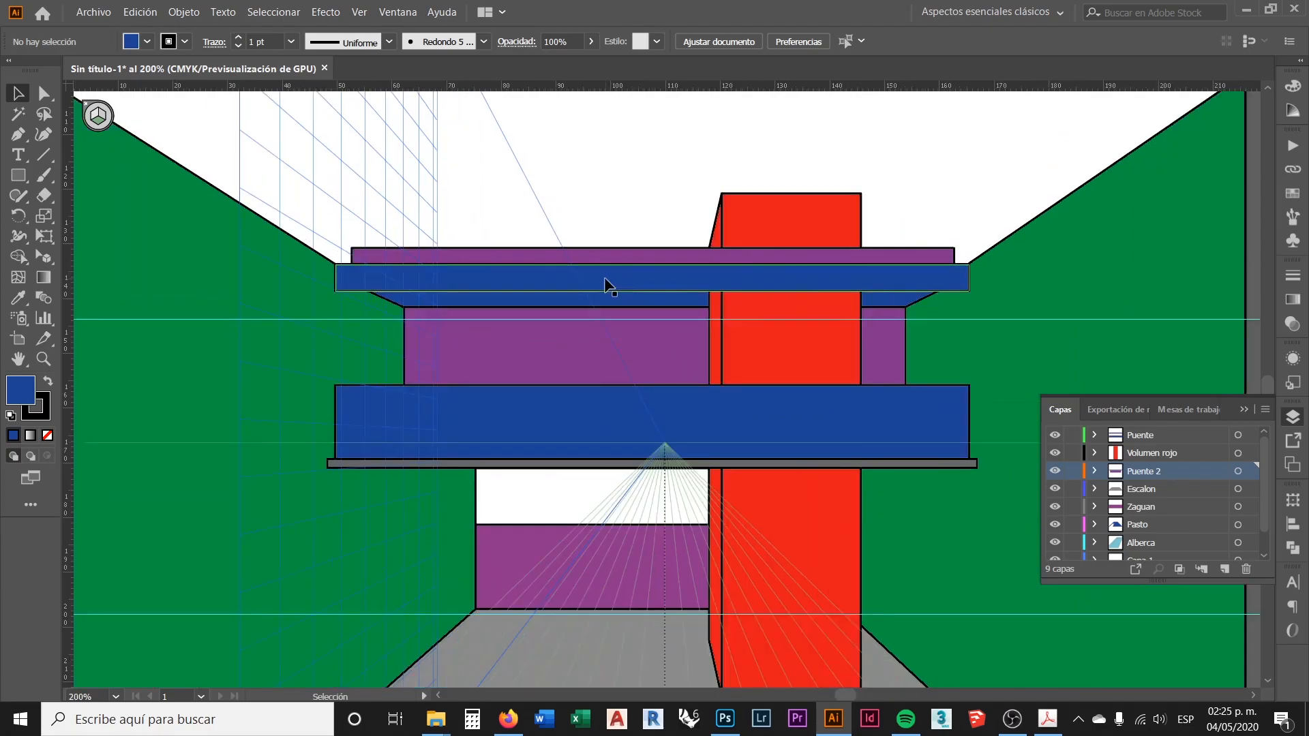
scroll(632, 467, up, 2)
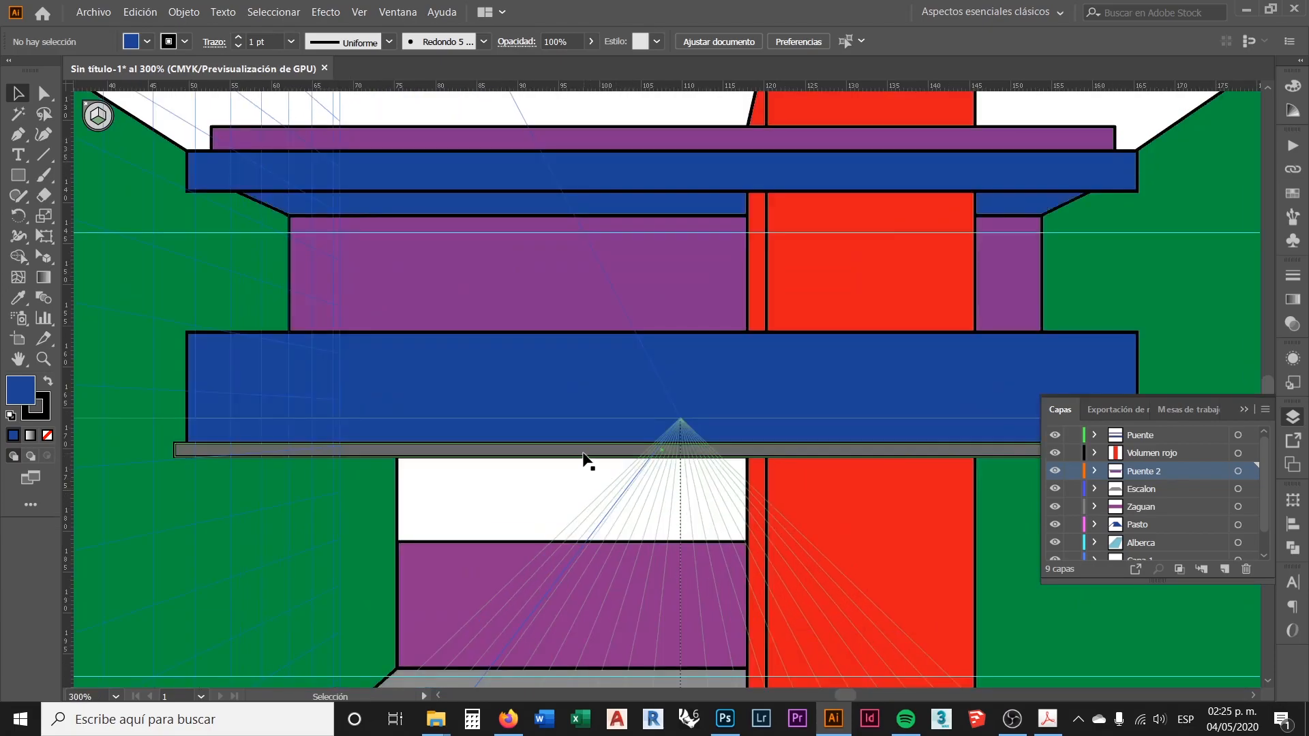
scroll(594, 259, up, 1)
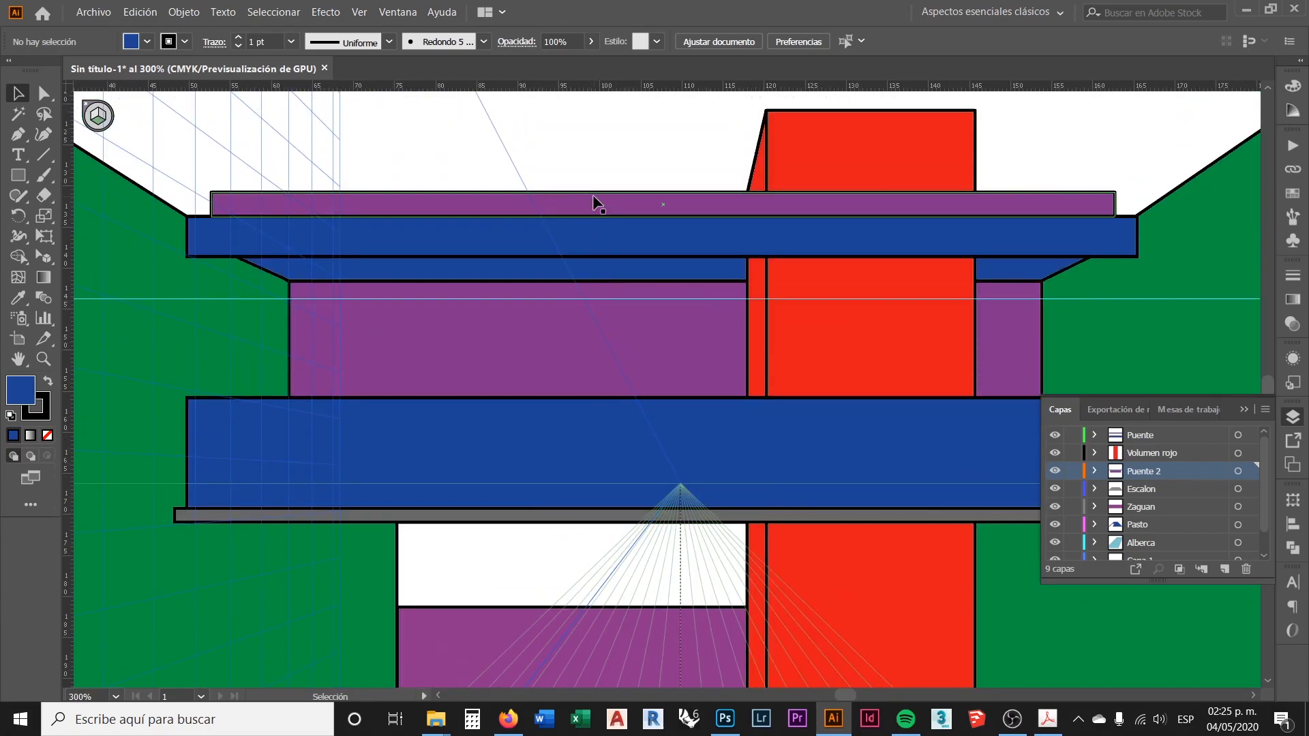
click(591, 198)
click(555, 125)
scroll(584, 346, down, 2)
scroll(600, 344, down, 1)
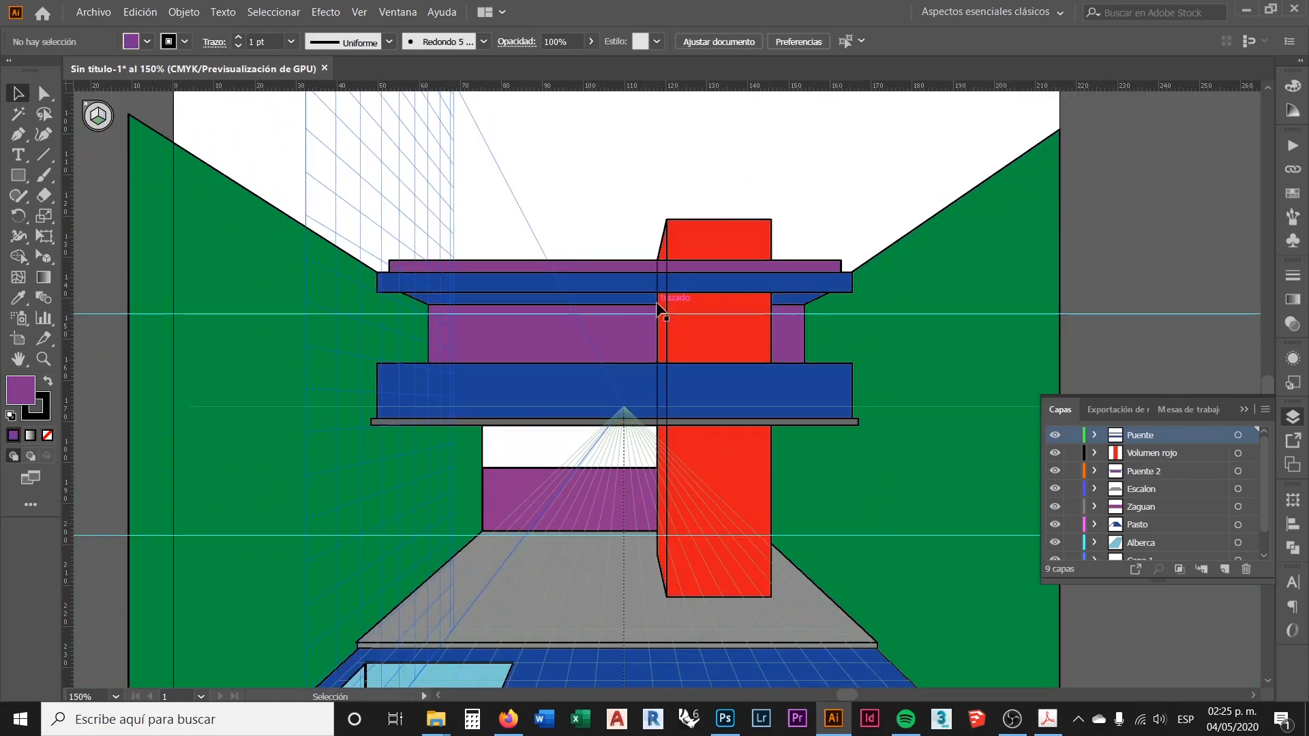
scroll(520, 427, down, 5)
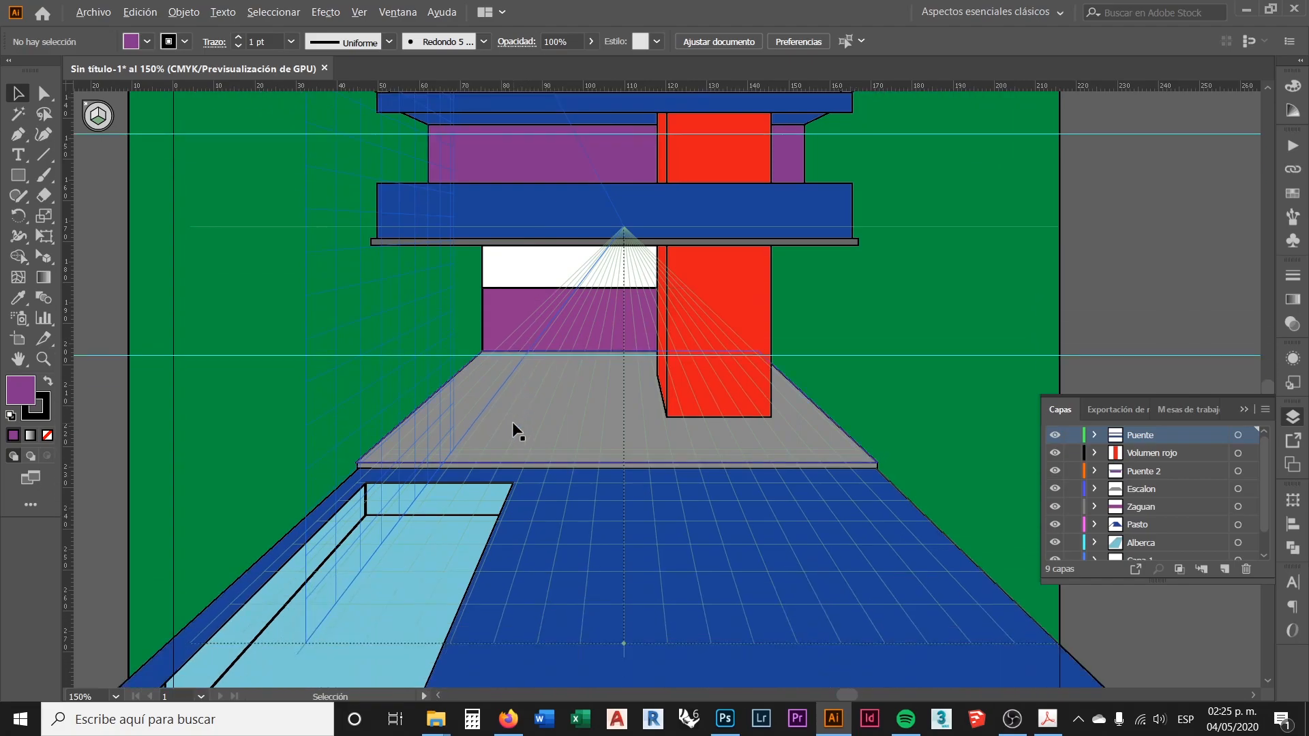
scroll(512, 423, down, 1)
scroll(555, 488, up, 4)
scroll(572, 287, up, 2)
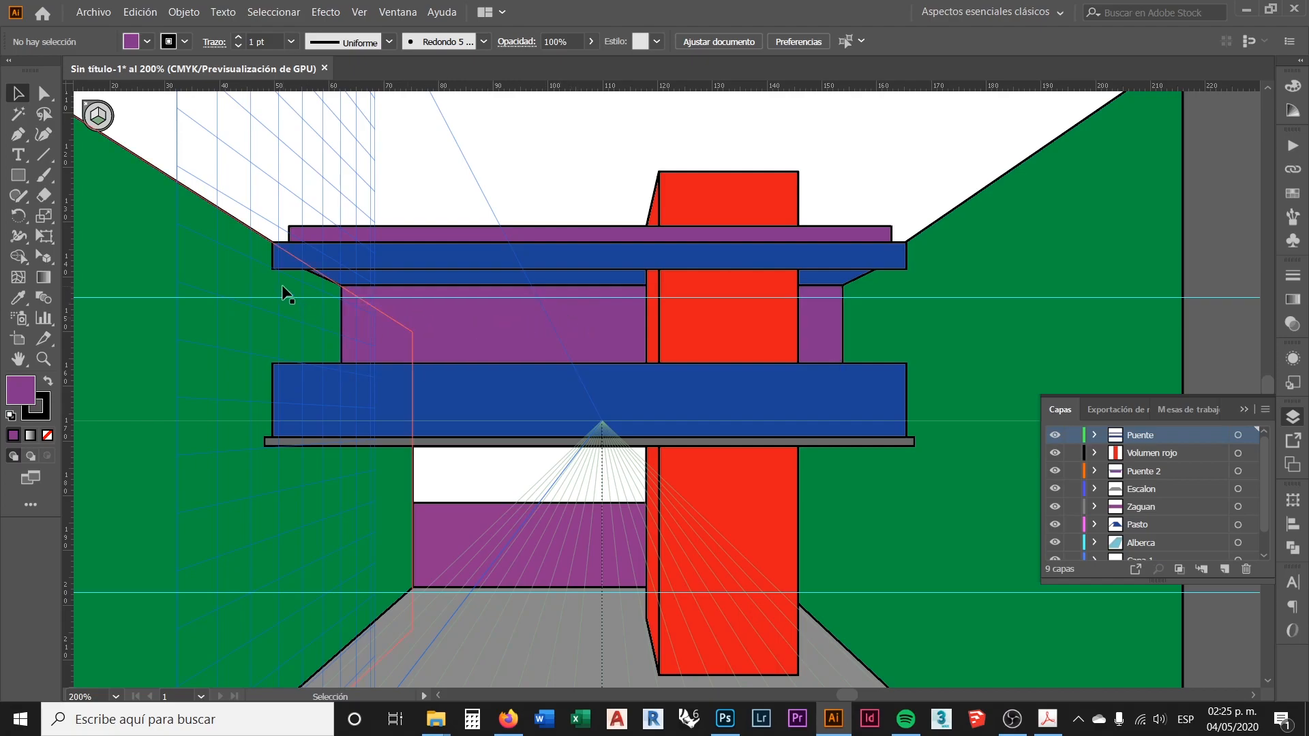
scroll(354, 292, up, 1)
click(23, 173)
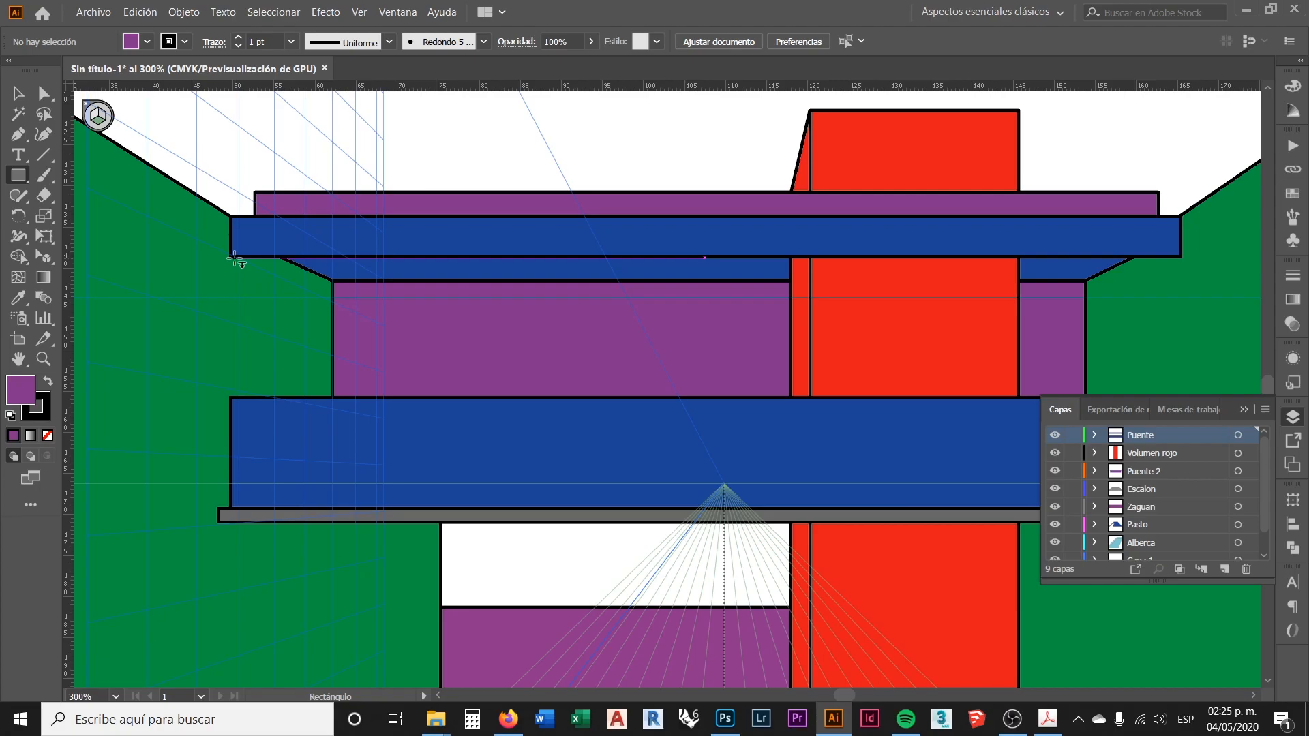
scroll(331, 310, down, 2)
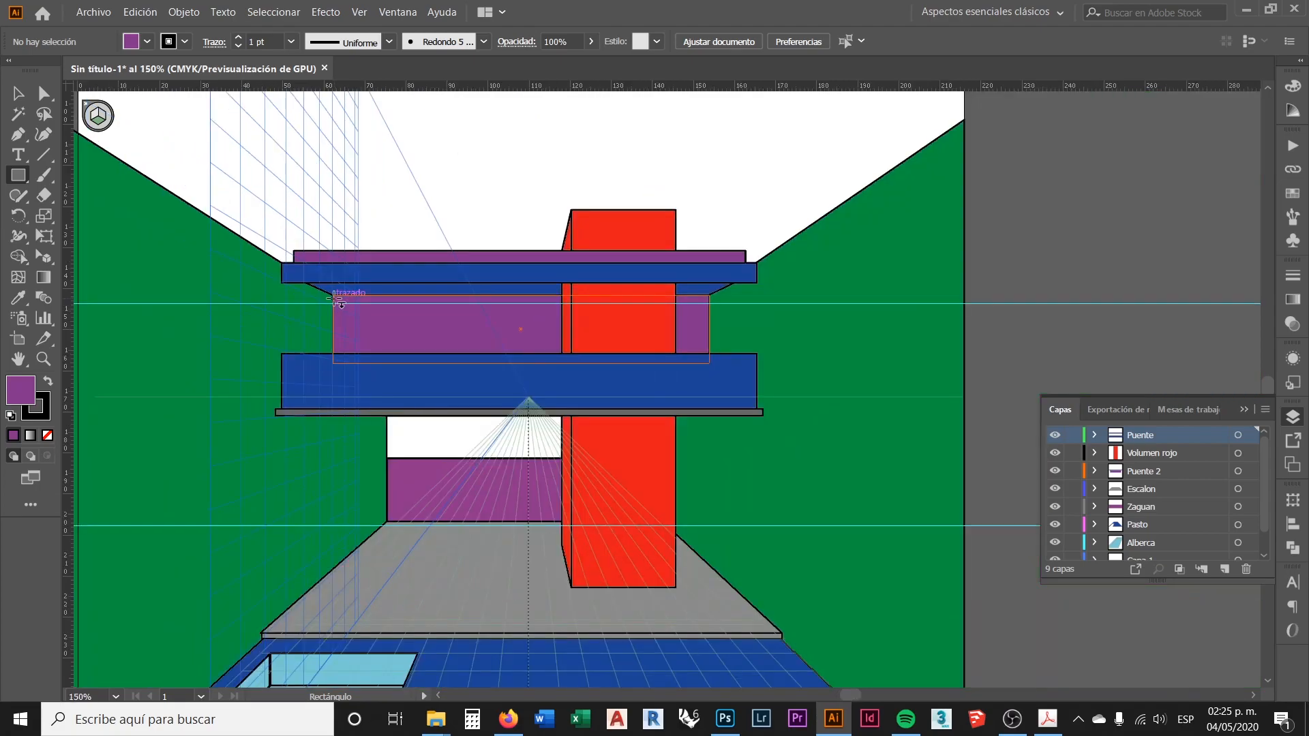
scroll(549, 348, down, 2)
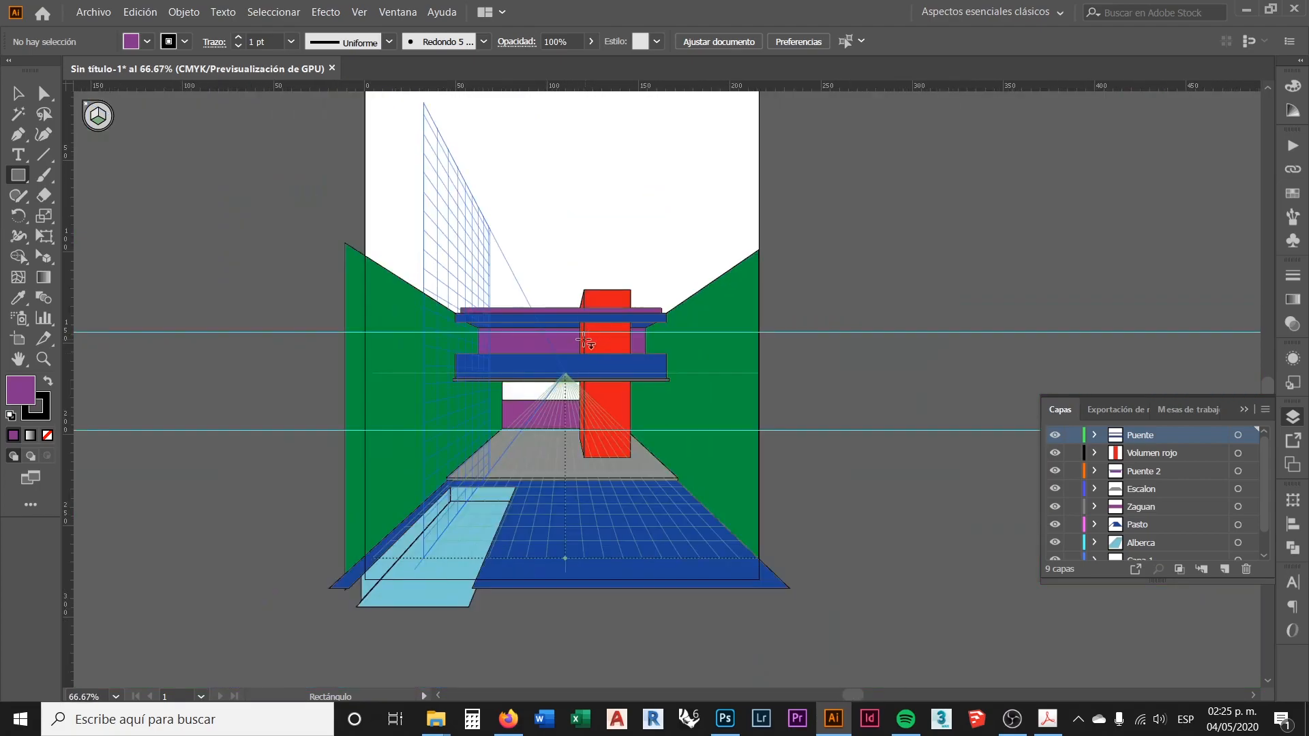
scroll(555, 419, up, 1)
scroll(555, 419, up, 1)
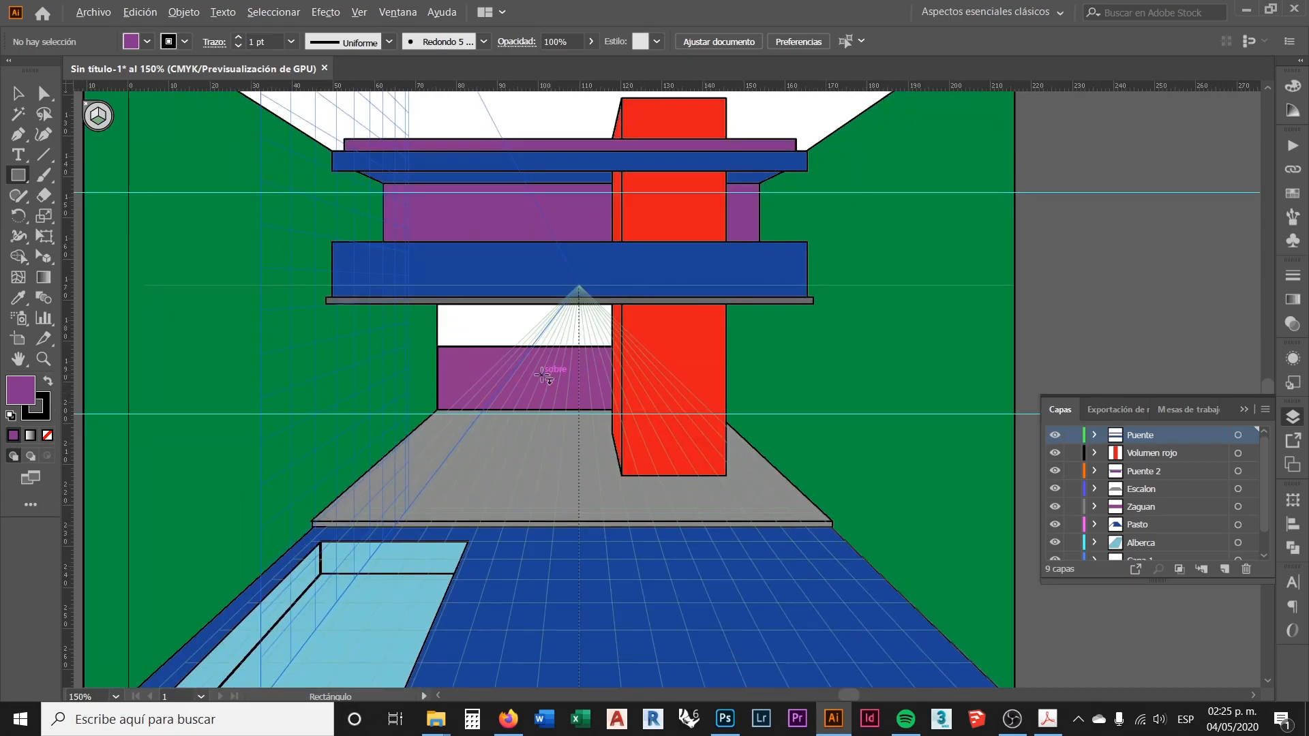
scroll(542, 374, down, 1)
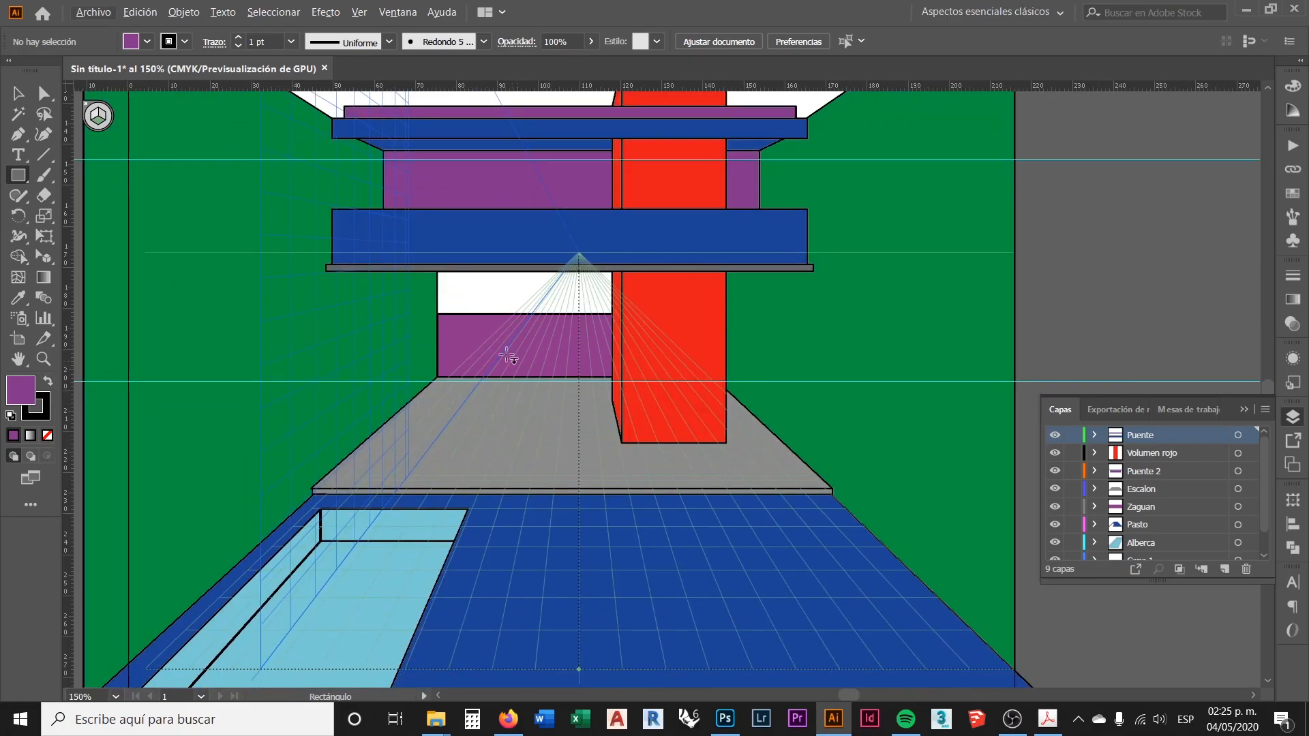
click(19, 93)
Change the fill of the blue ground shape on the Pasto layer to the pale grey-green #95BCB2
scroll(578, 381, down, 2)
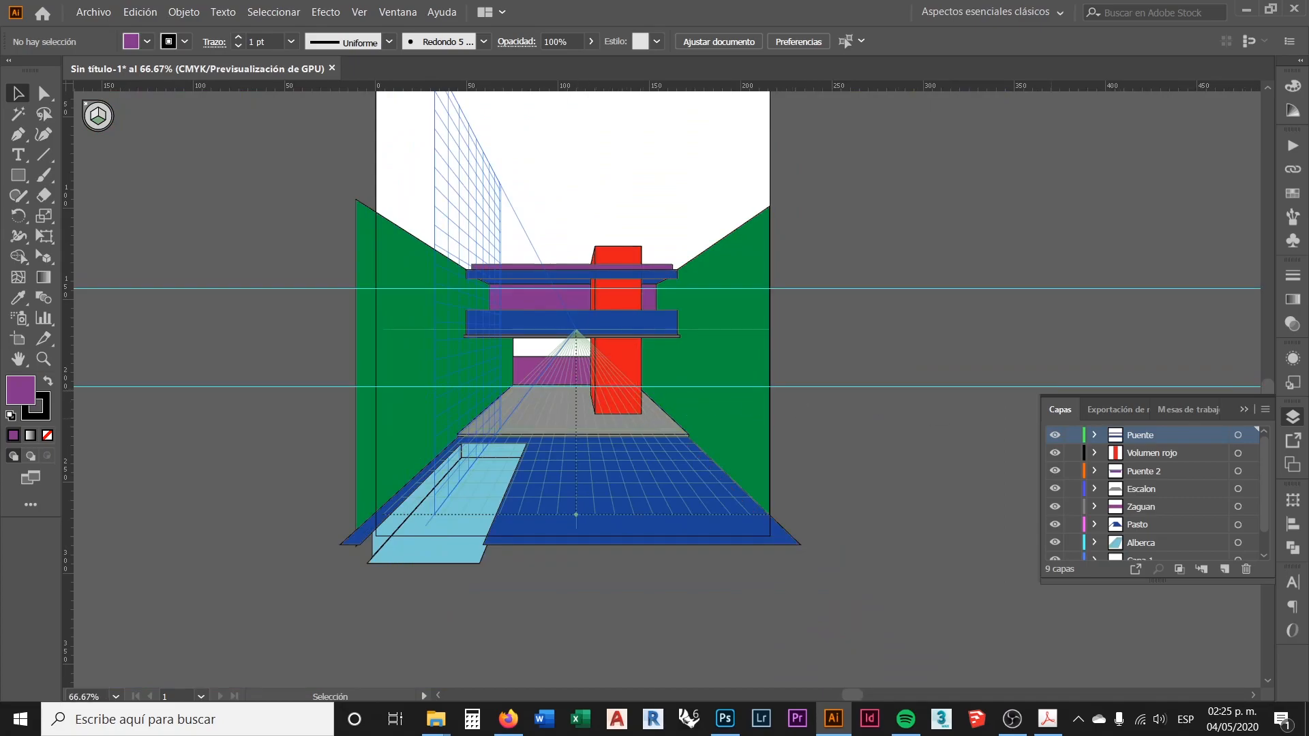
scroll(608, 518, up, 2)
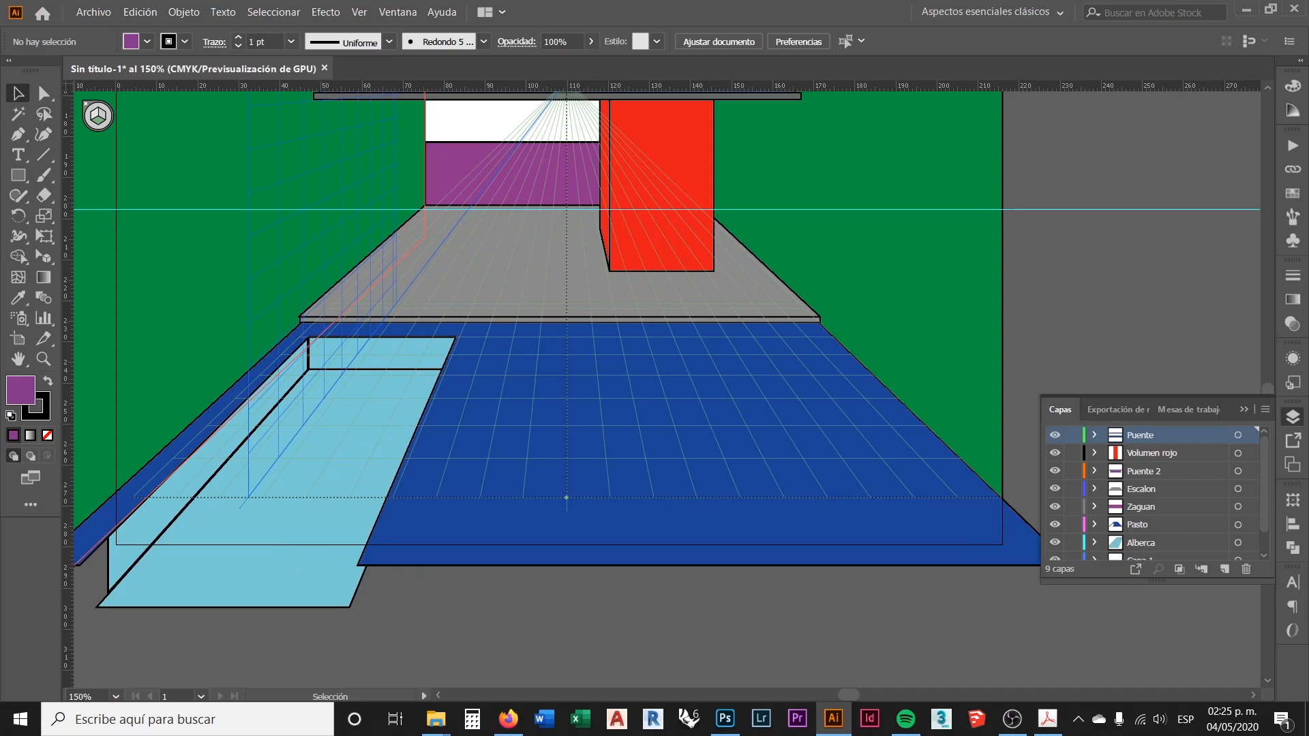
click(633, 537)
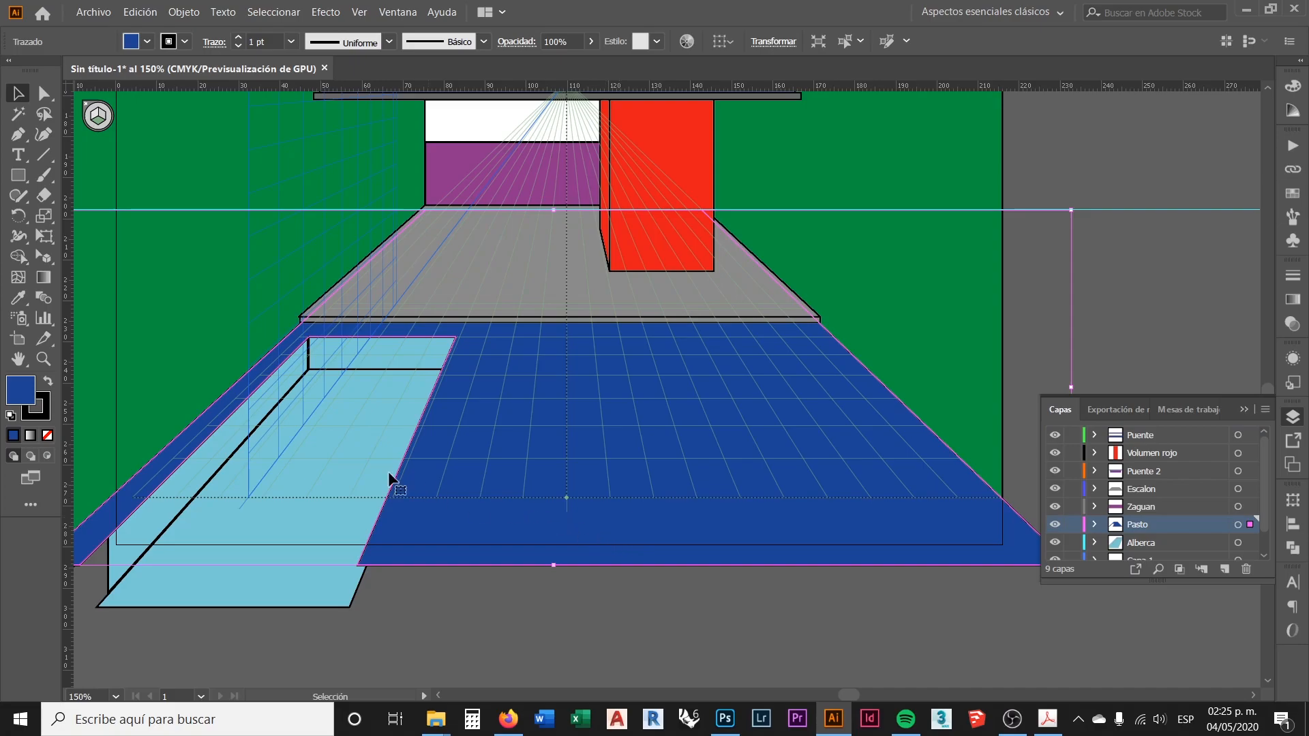
double_click(20, 386)
drag(849, 238, 810, 212)
click(992, 274)
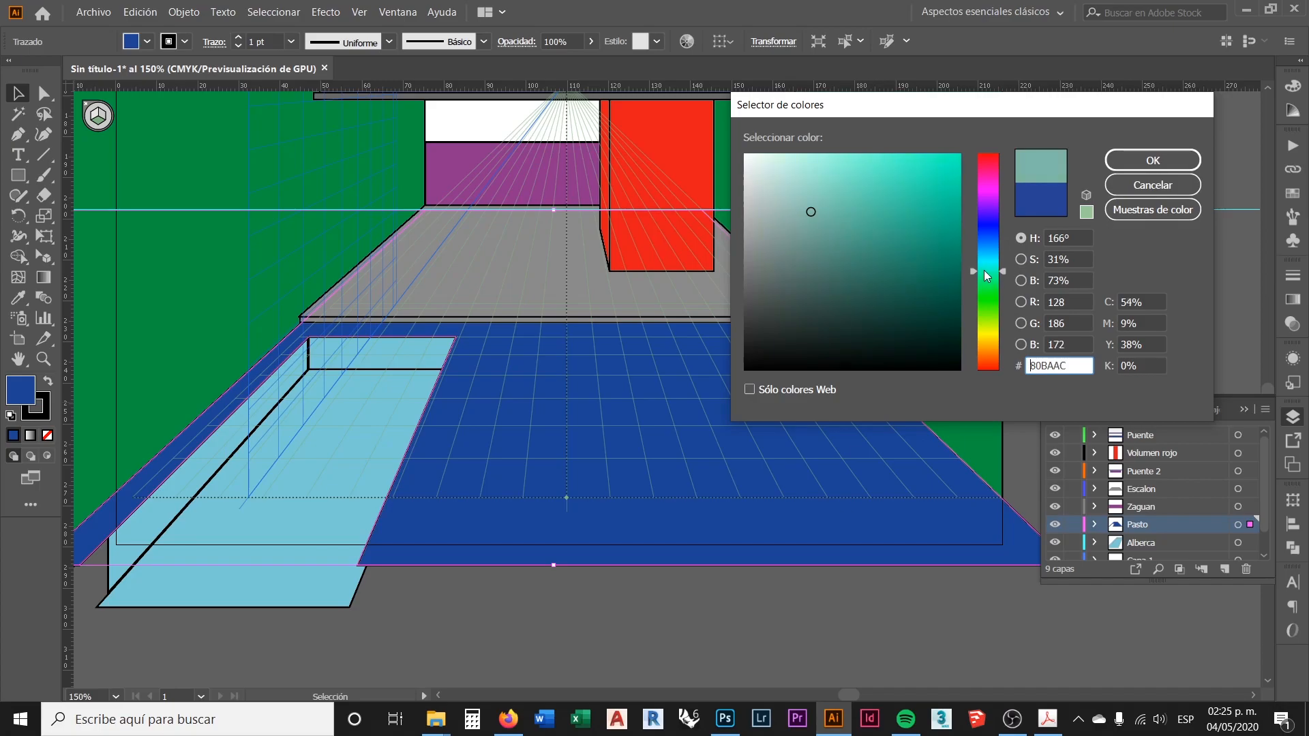
mouse_move(810, 212)
mouse_down()
mouse_move(815, 198)
mouse_move(790, 208)
mouse_up()
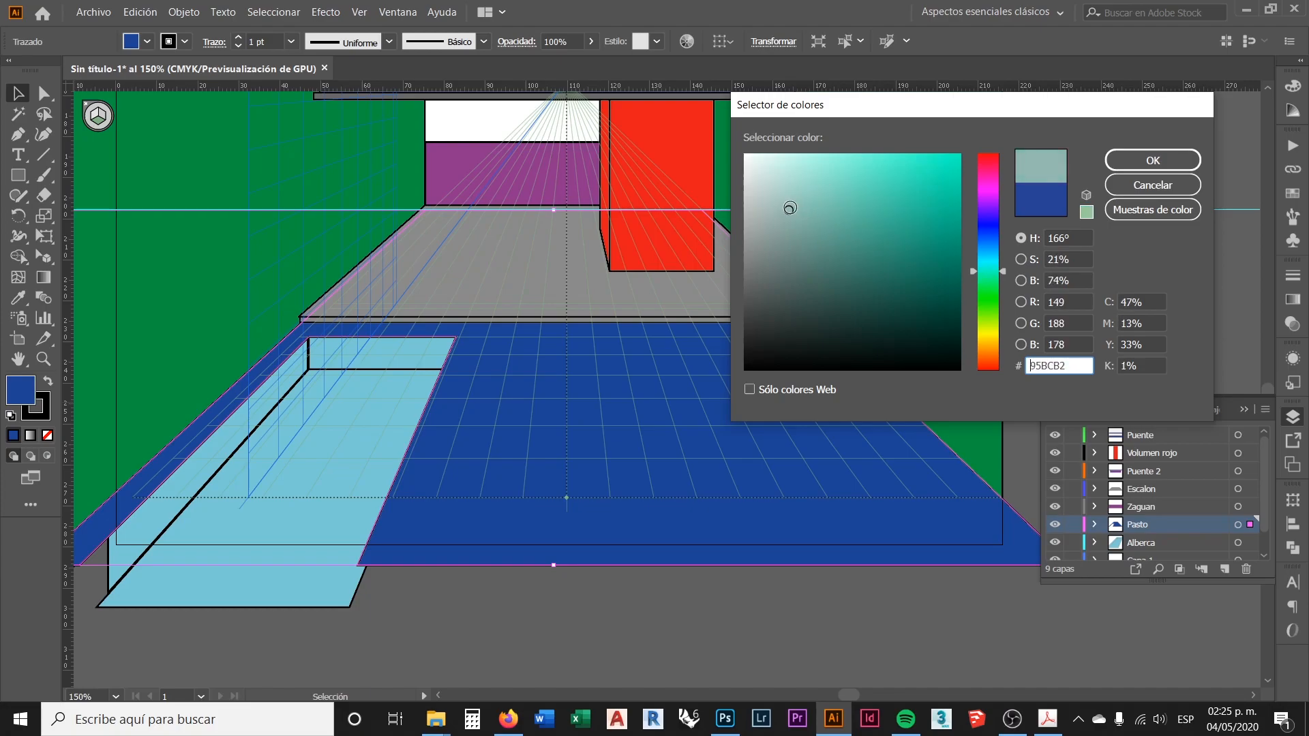
click(1122, 163)
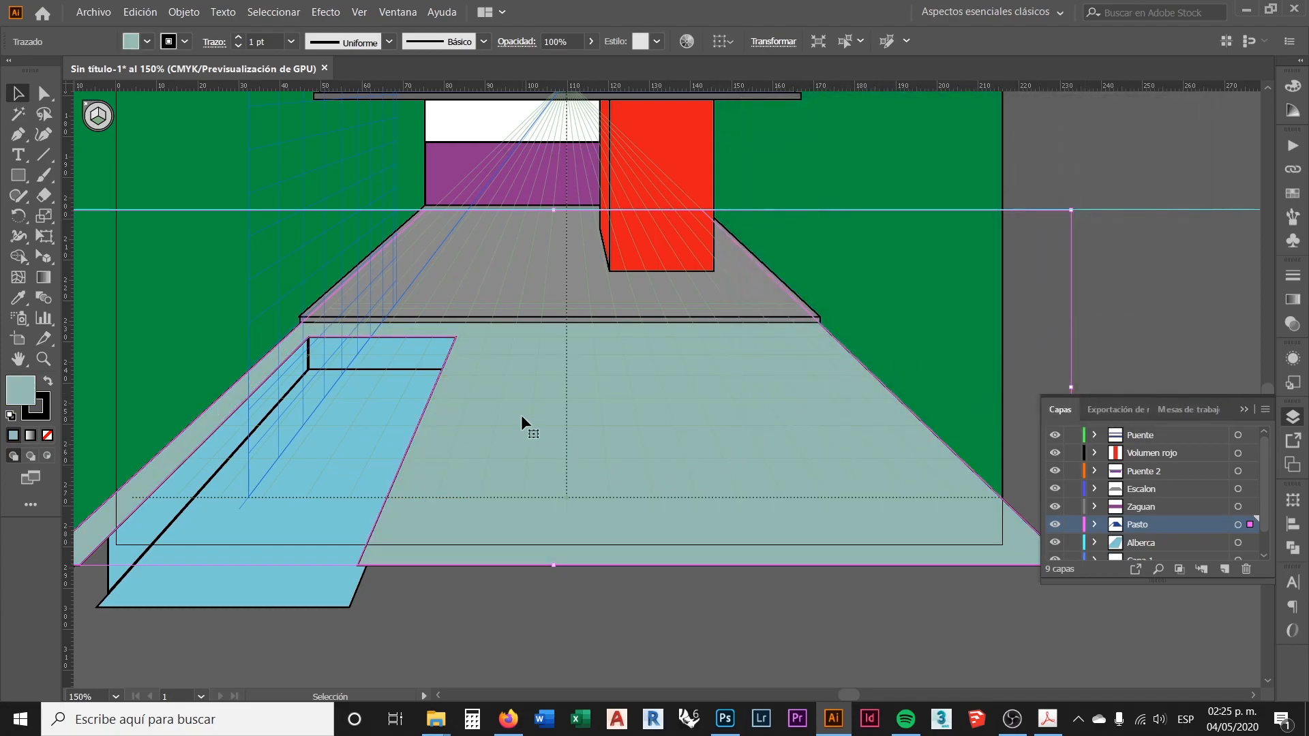
click(460, 613)
scroll(752, 538, down, 1)
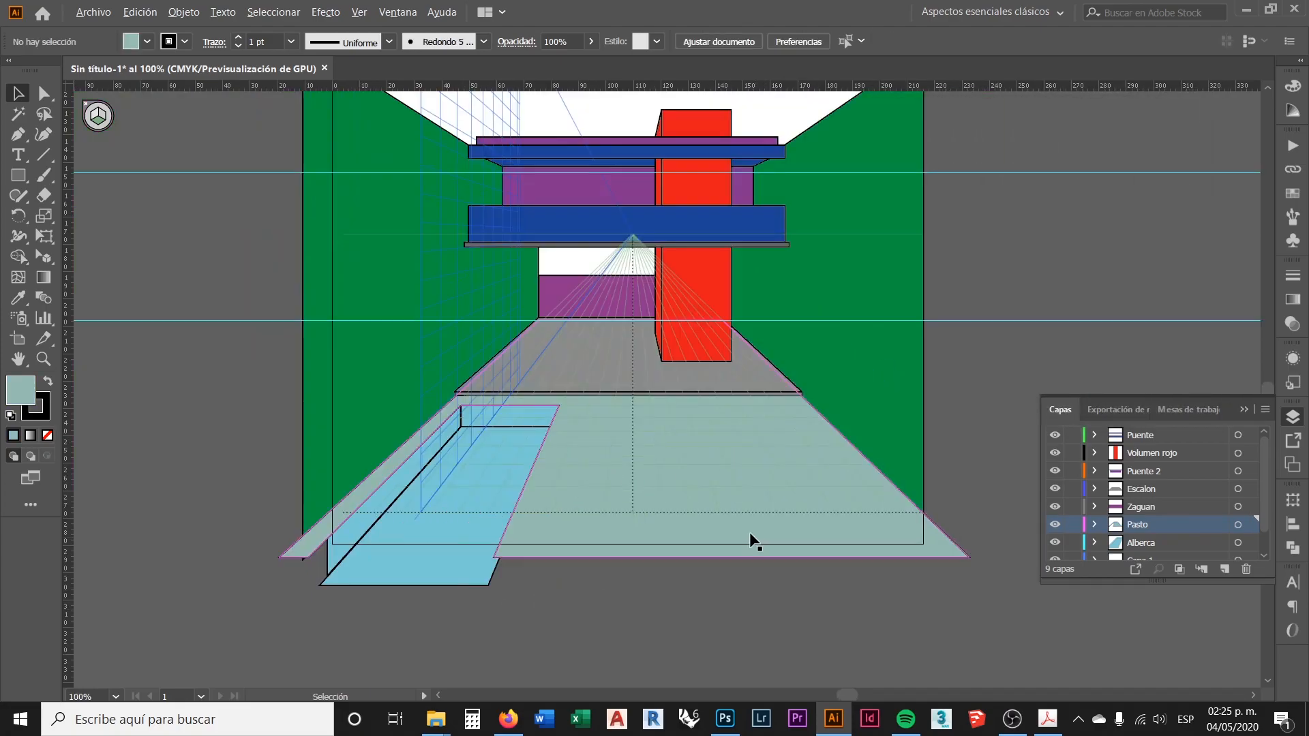
Raise the pool floor in perspective to make the pool shallower, placing it at about X -201 pt, Y 56 pt
scroll(386, 520, up, 2)
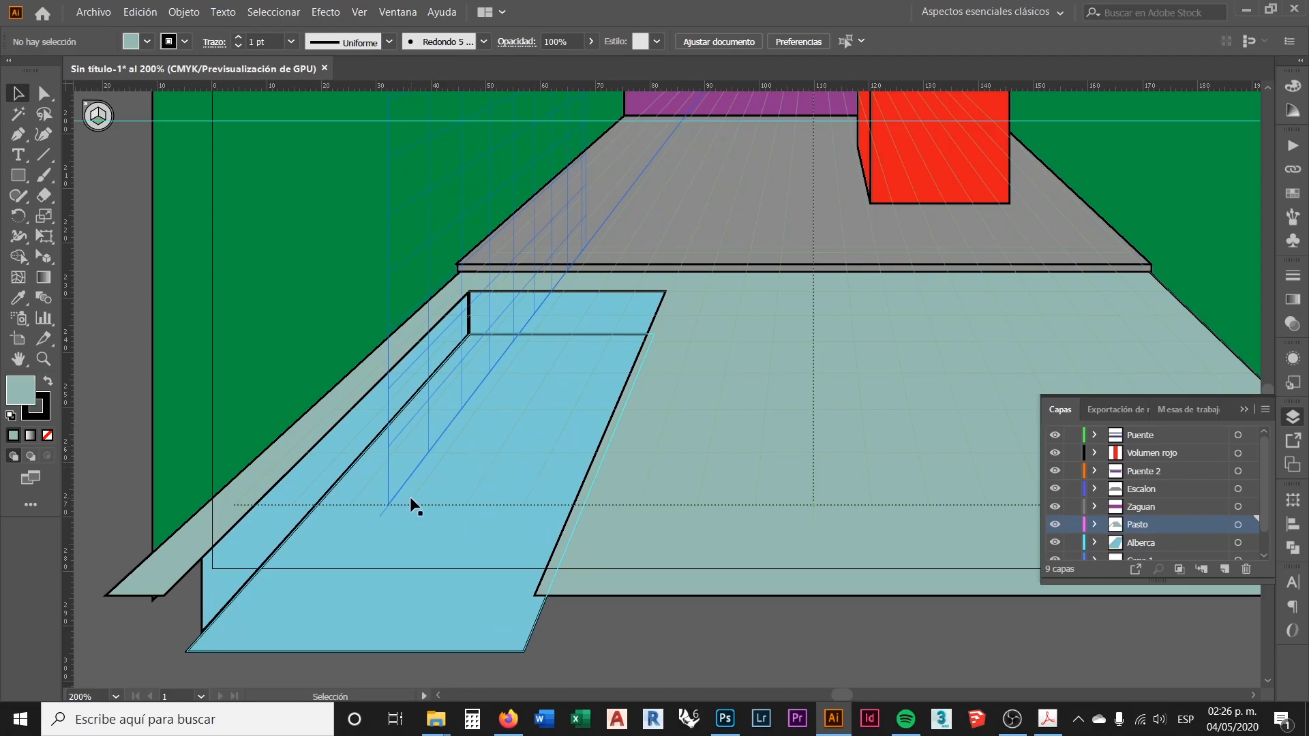
scroll(411, 505, up, 1)
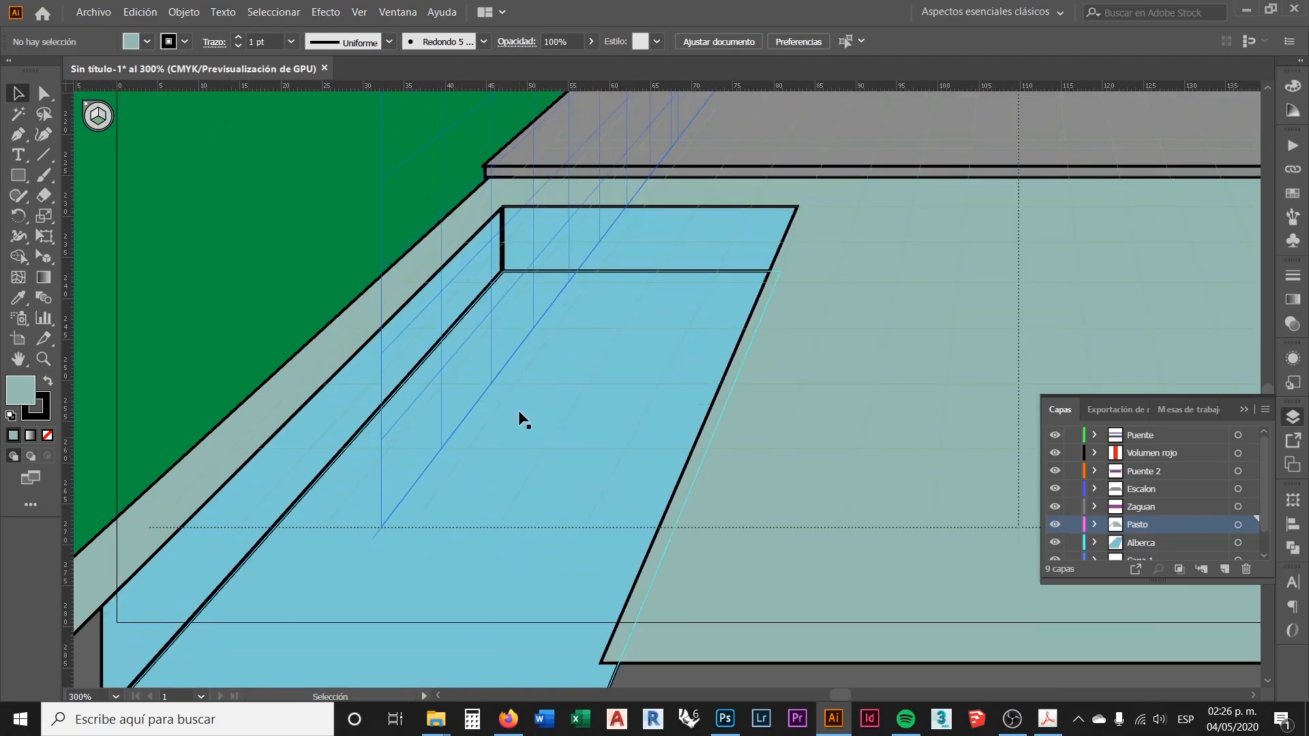
click(585, 330)
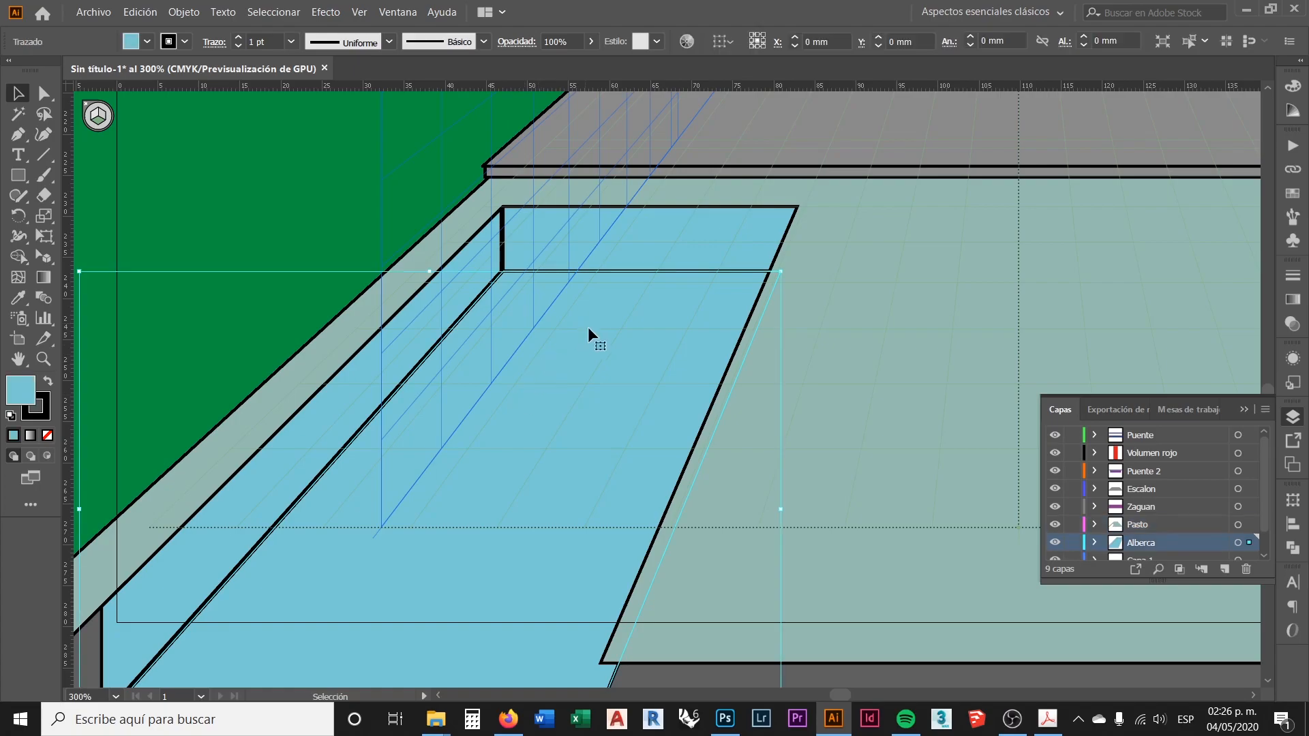
scroll(598, 211, up, 1)
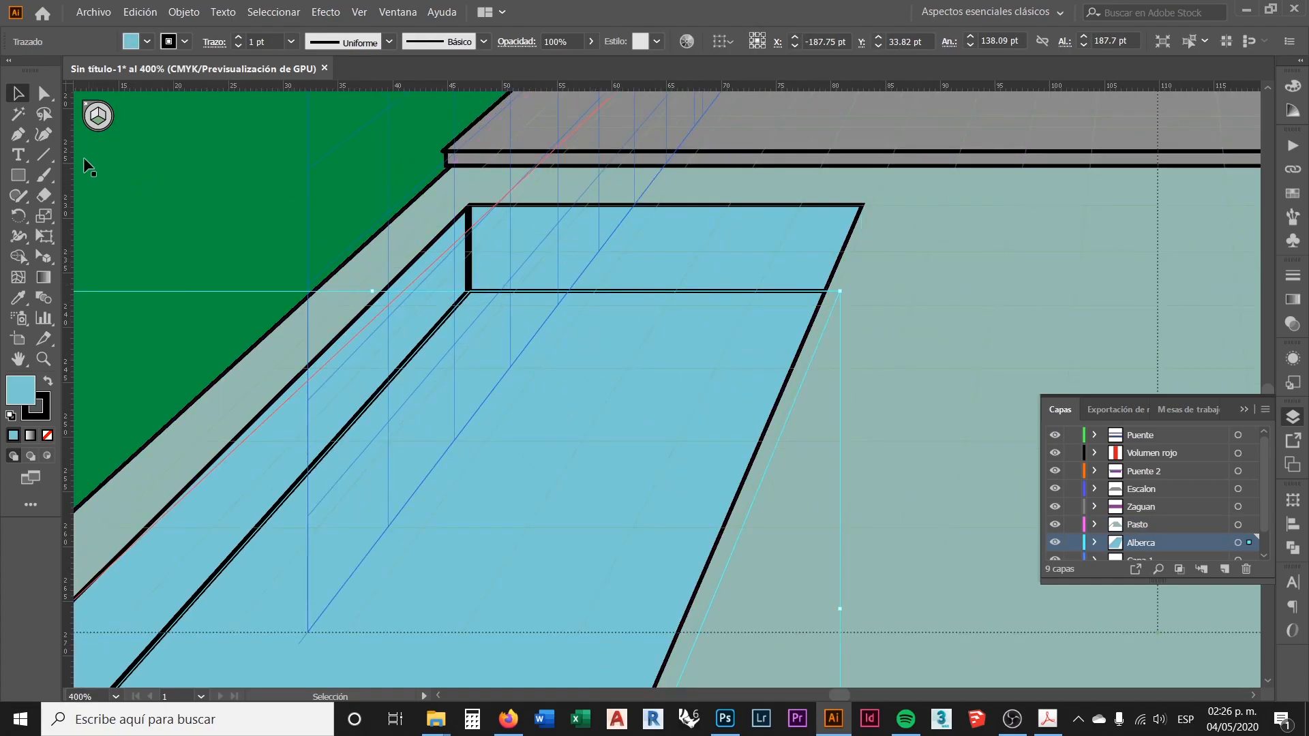
click(41, 255)
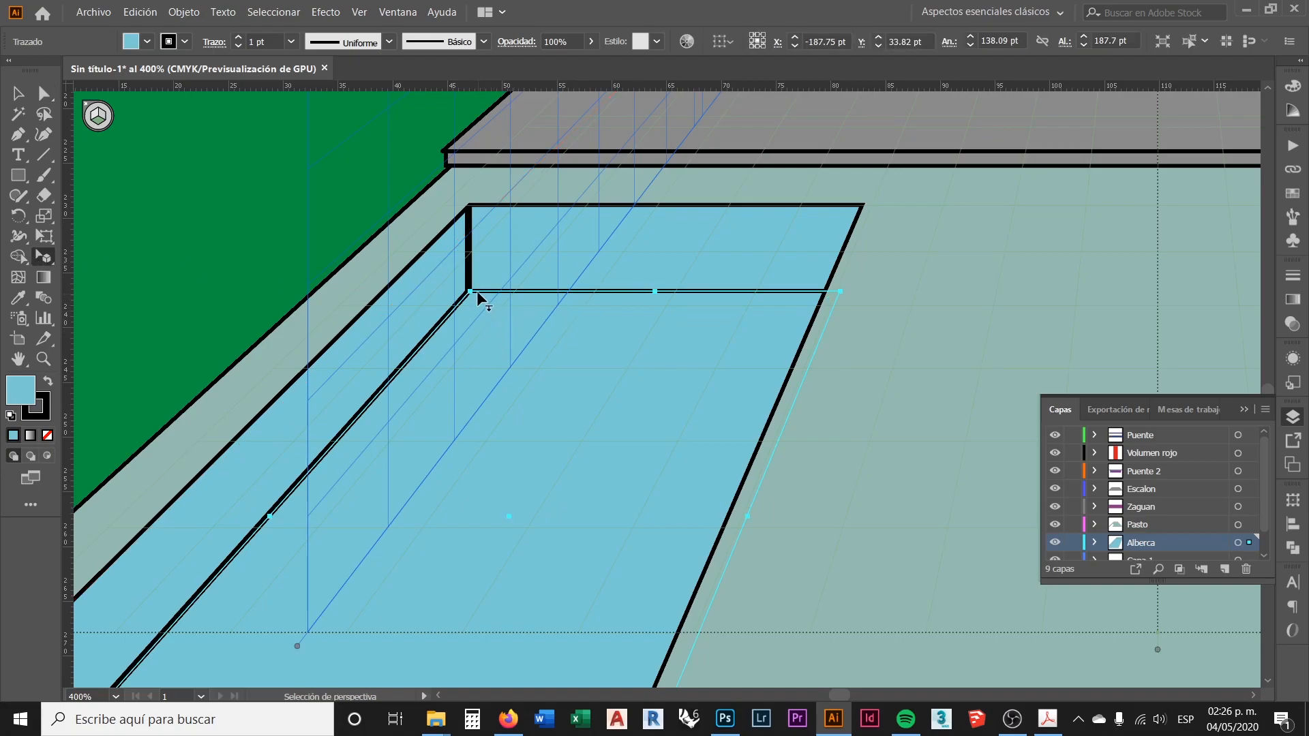
mouse_move(497, 288)
mouse_down()
mouse_move(499, 315)
mouse_move(492, 263)
mouse_up()
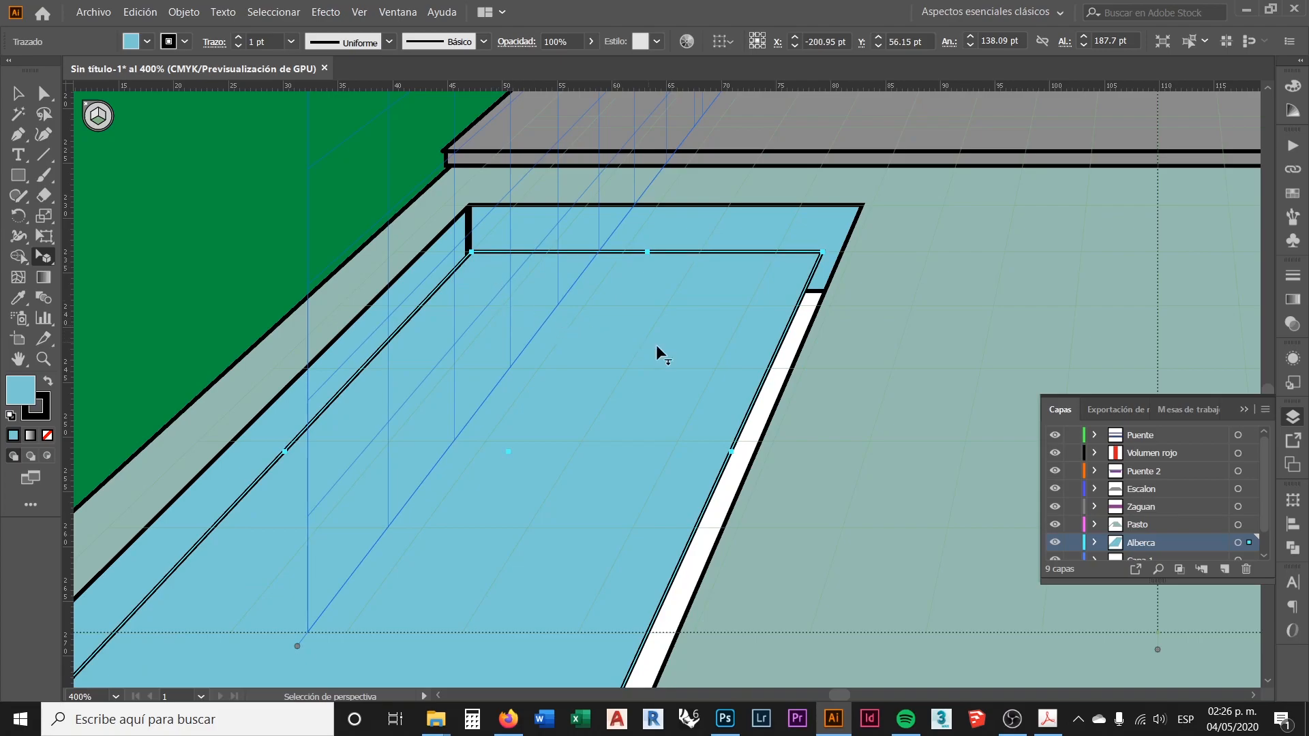
Widen the pool floor in perspective to 150 pt, extending it under the lawn's edge to close the white gap
scroll(648, 341, down, 1)
drag(702, 424, 738, 428)
scroll(737, 428, down, 2)
click(588, 579)
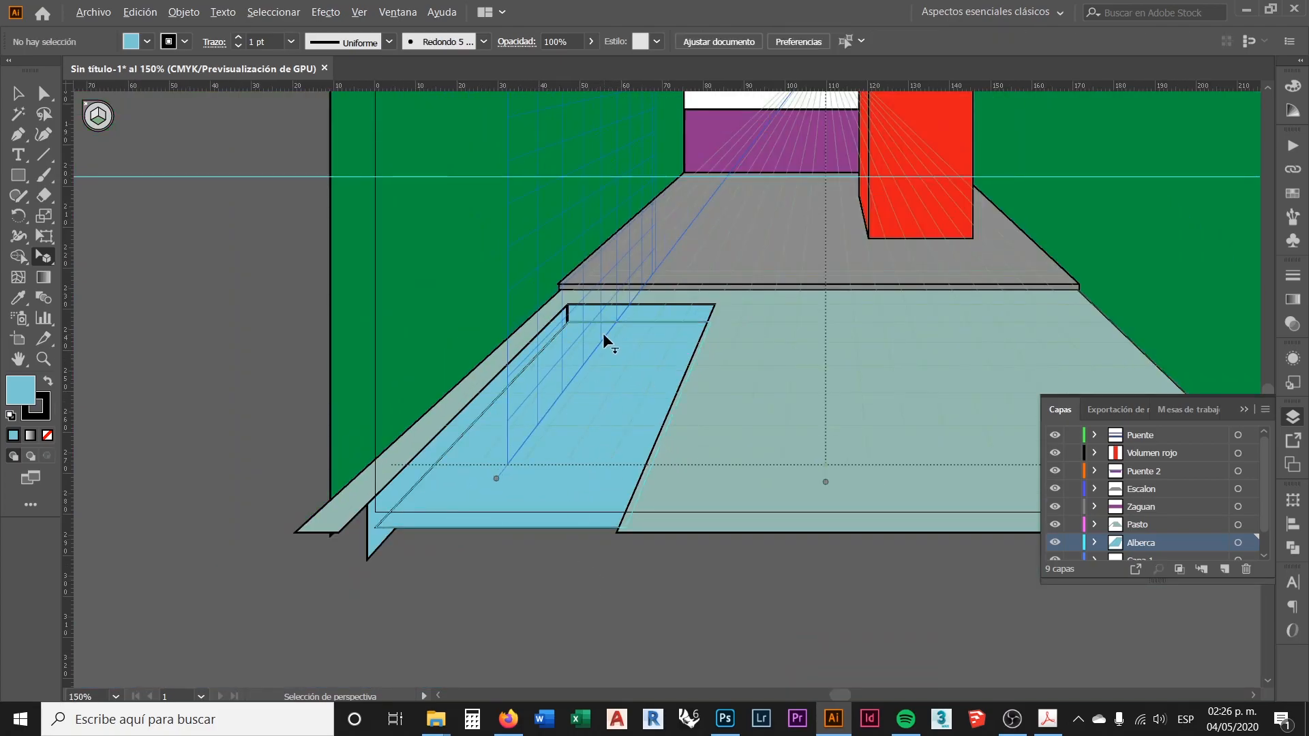
scroll(587, 318, up, 4)
scroll(538, 301, down, 4)
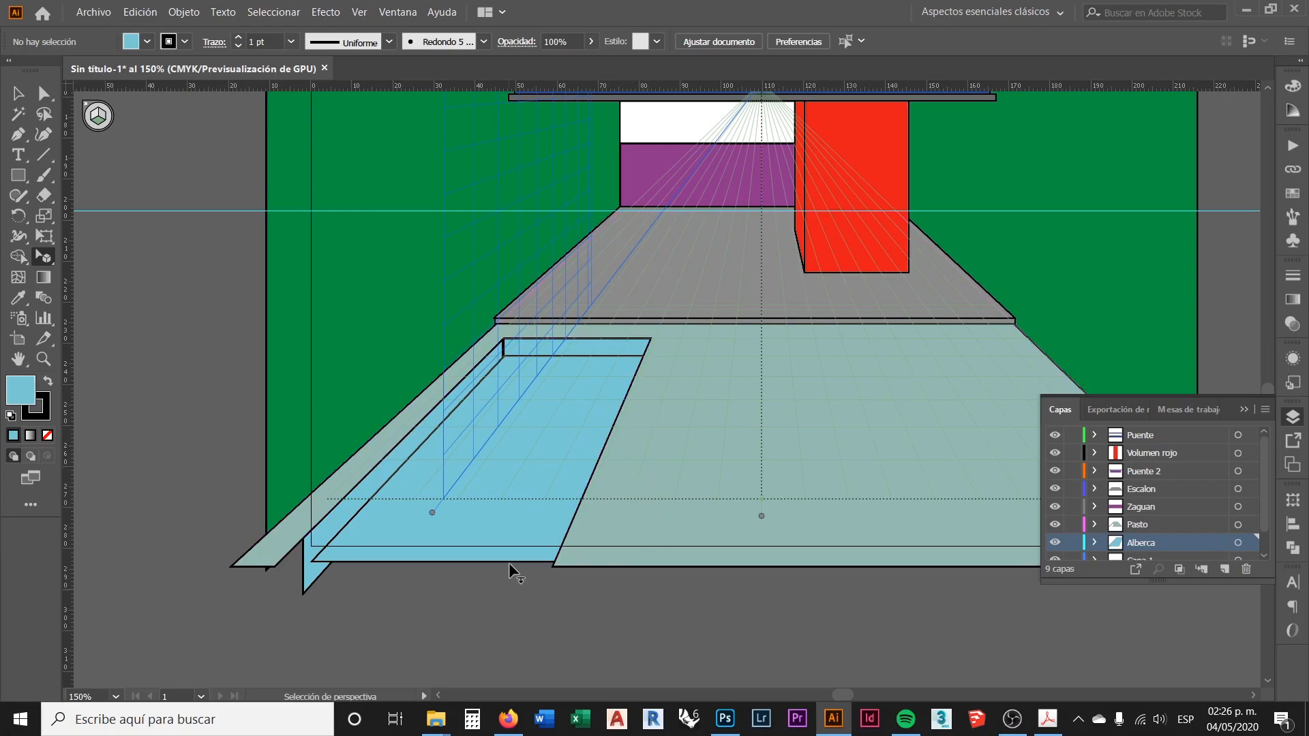
Fine-tune the pool floor's back corner against the inner wall edges, making the floor about 186.6 pt long in perspective
scroll(534, 341, up, 5)
scroll(487, 344, up, 1)
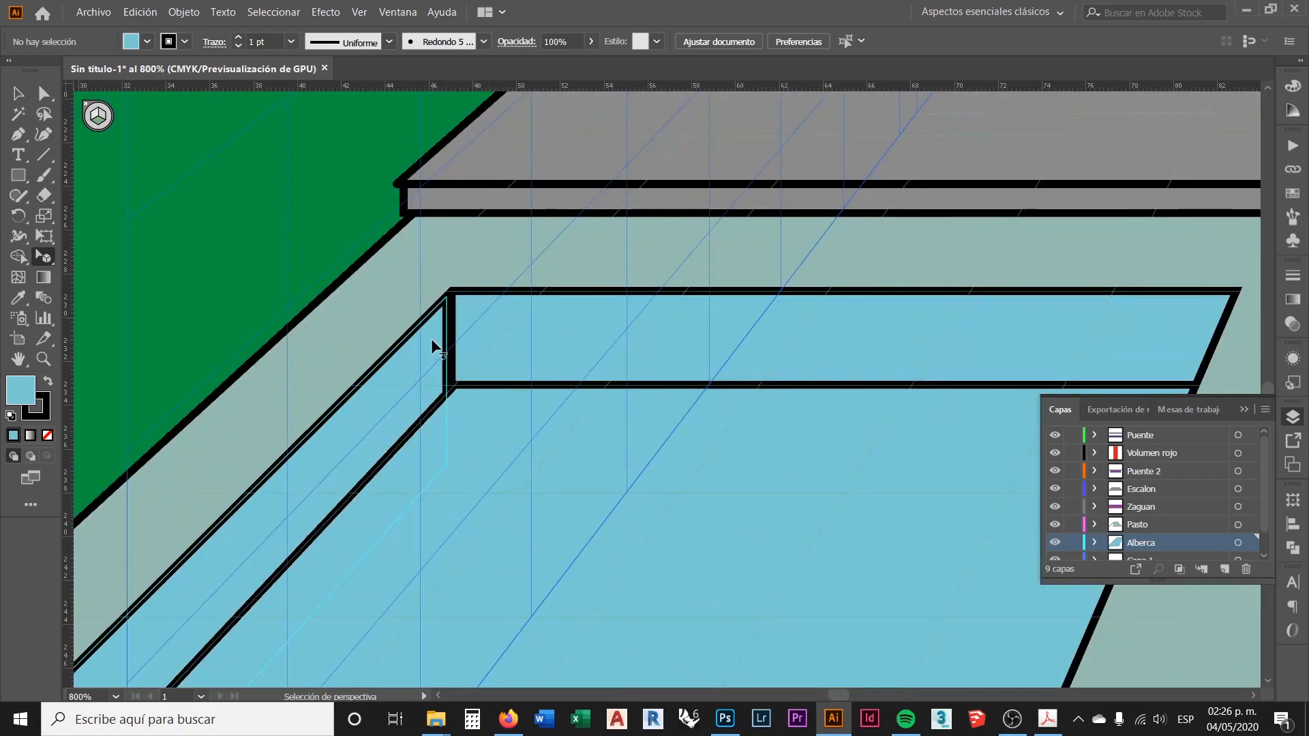
scroll(539, 355, up, 1)
click(505, 386)
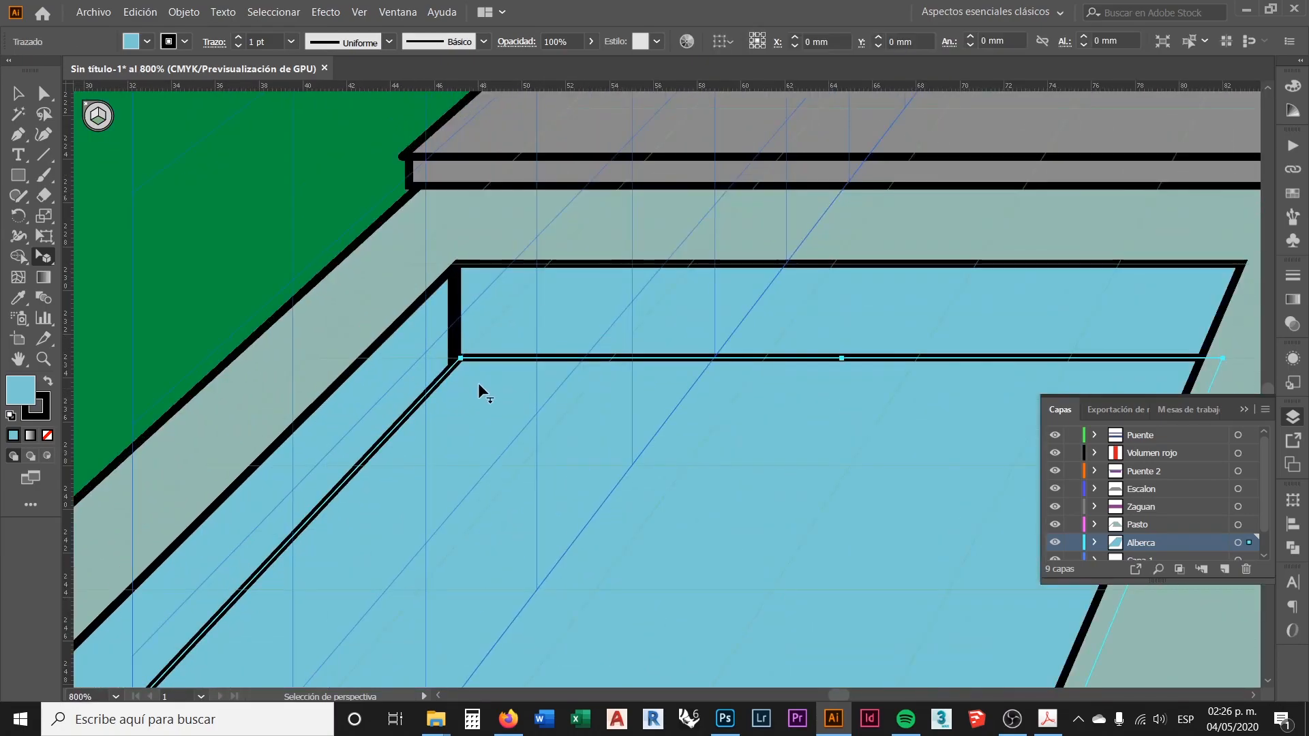
key(a)
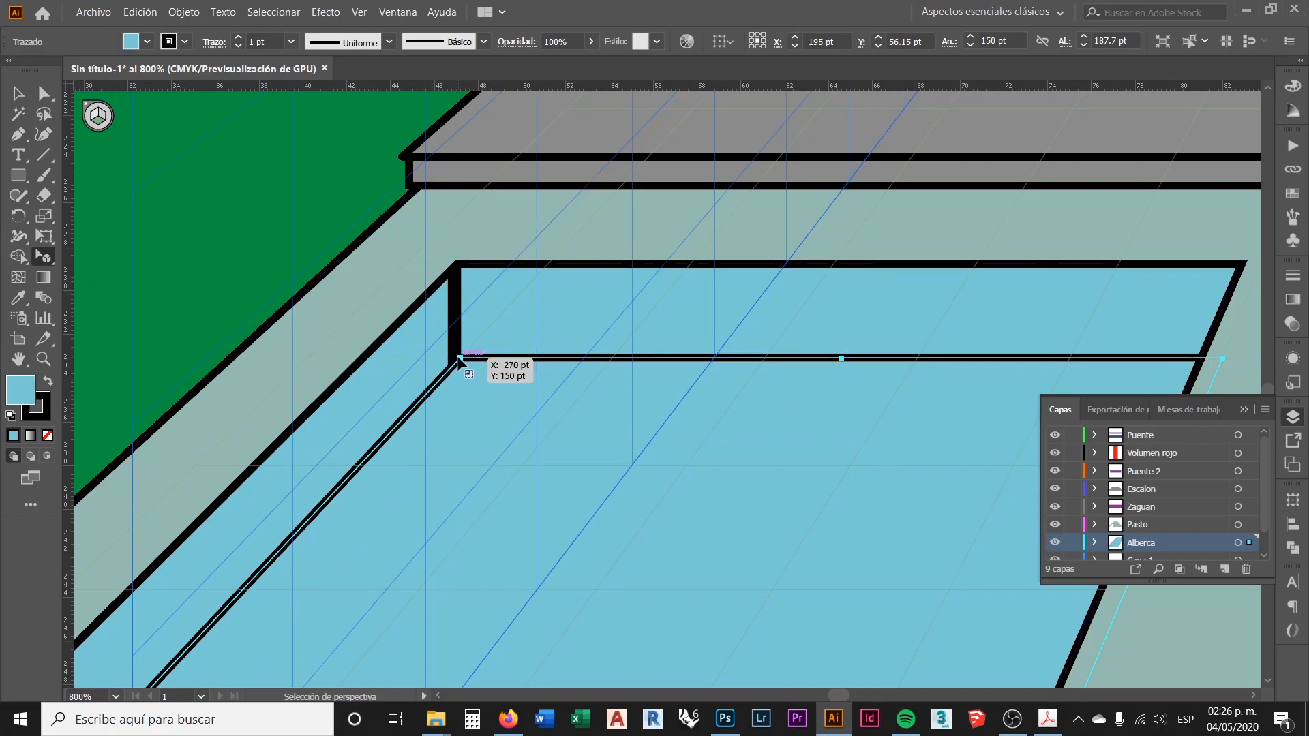
drag(460, 358, 840, 361)
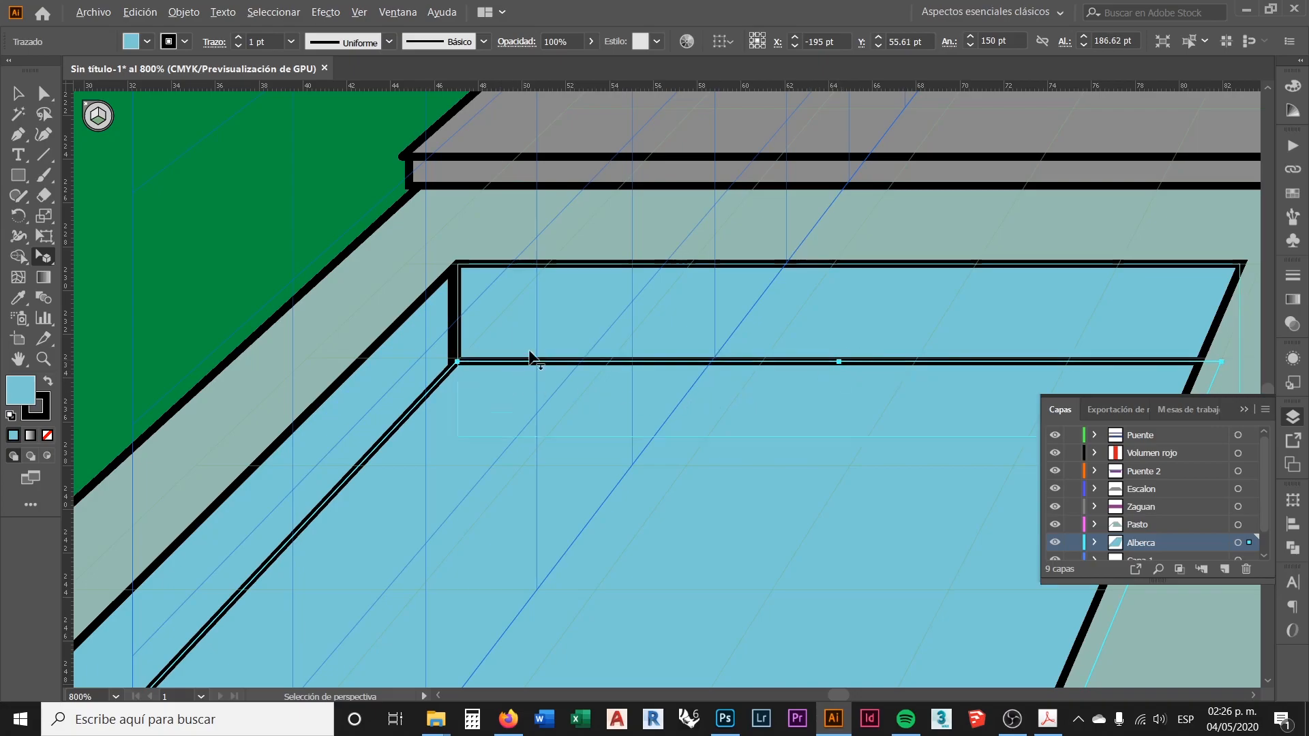
Darken the fill of the pool's back wall to the muted teal #649FA3
scroll(524, 350, down, 1)
click(579, 314)
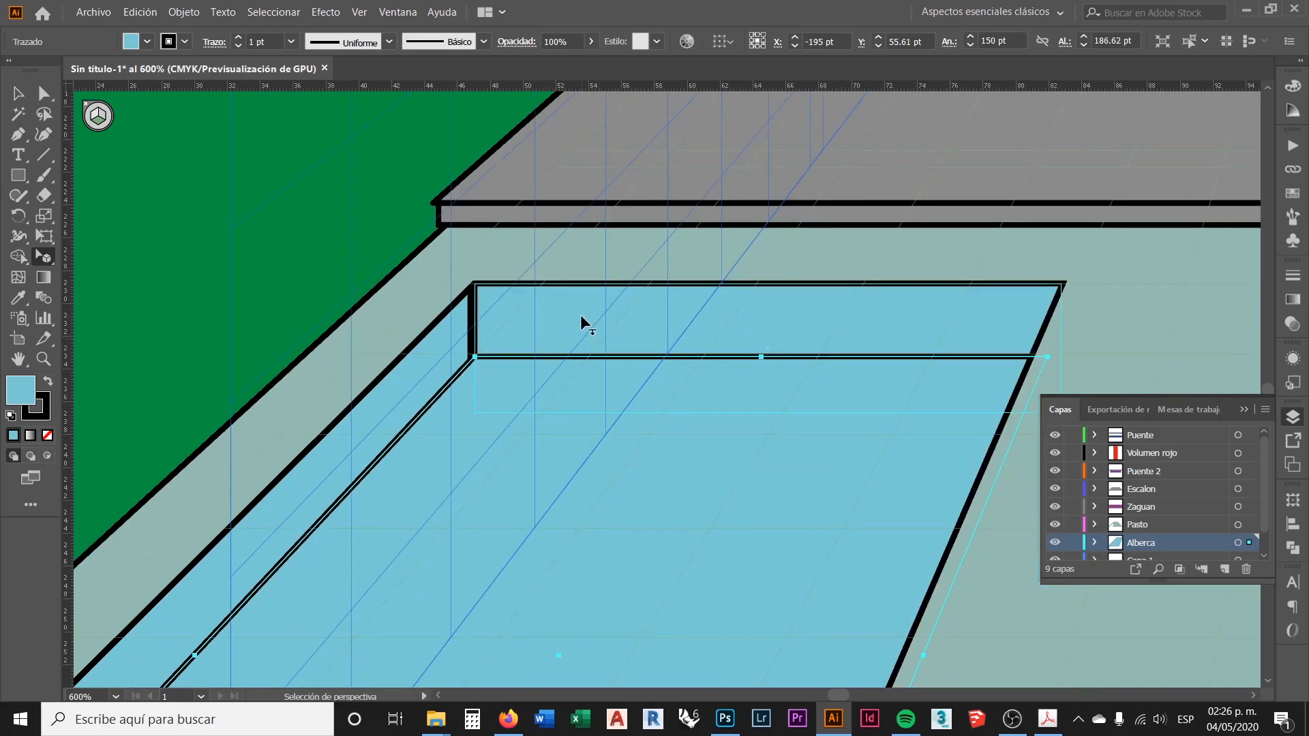
scroll(579, 313, down, 2)
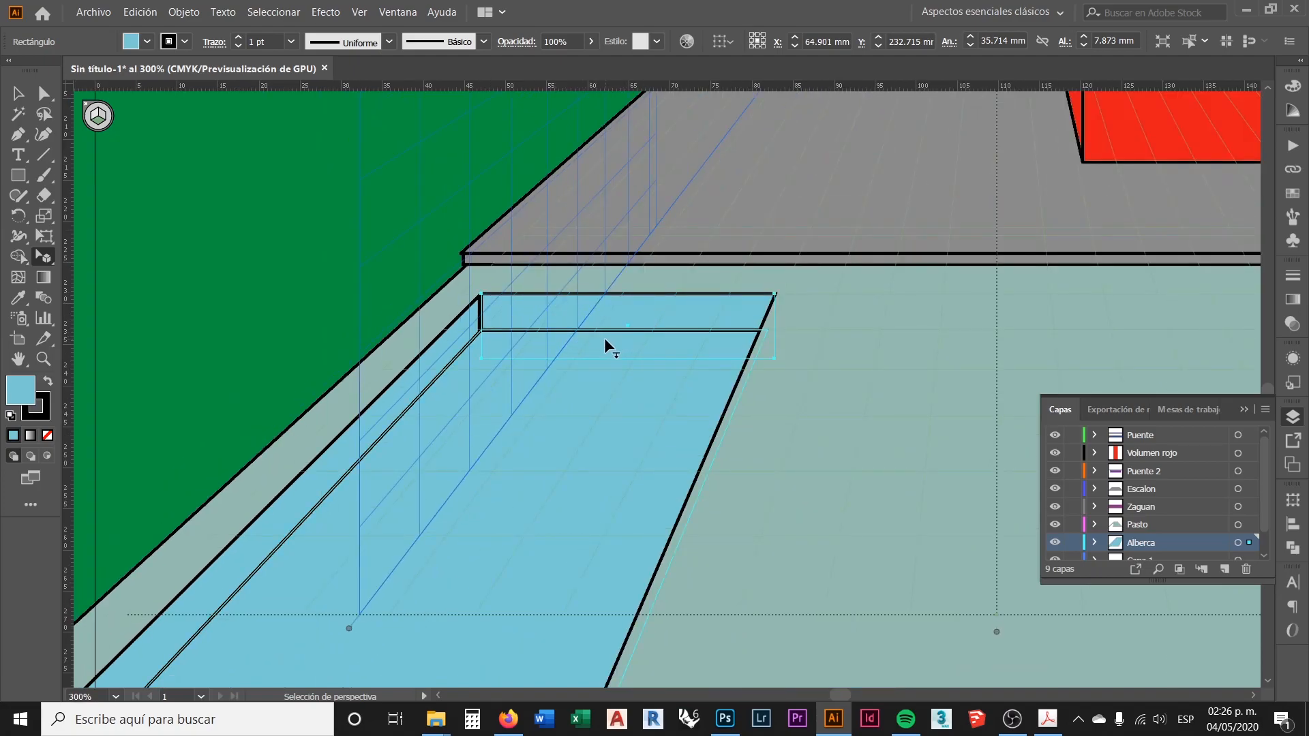
scroll(604, 338, down, 1)
scroll(535, 332, up, 1)
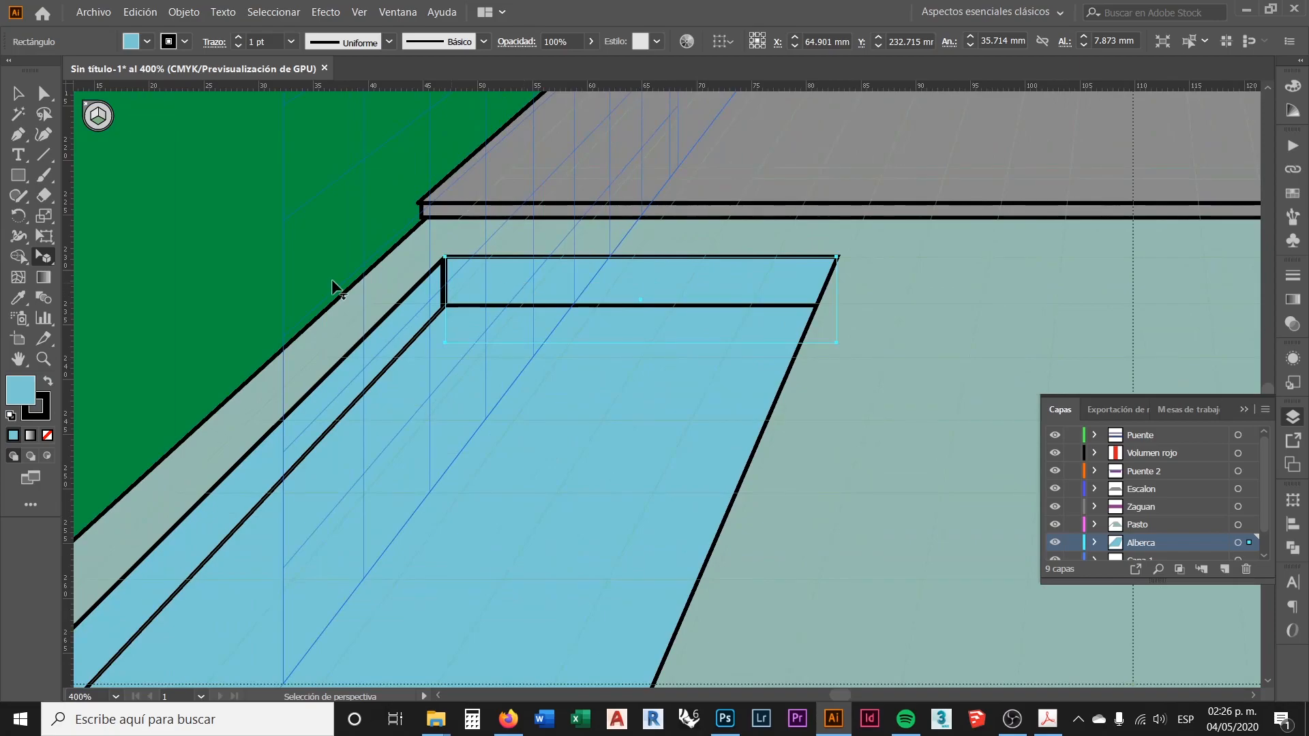
double_click(20, 390)
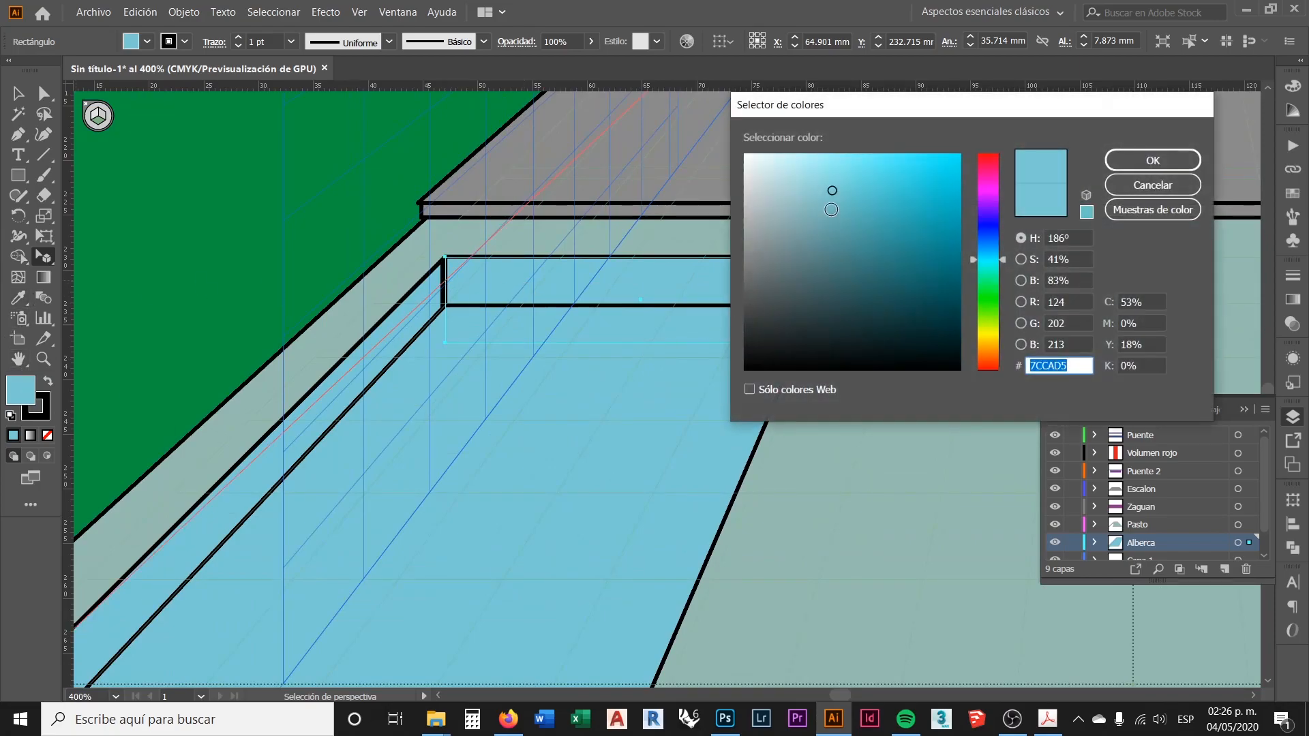
drag(832, 213, 830, 223)
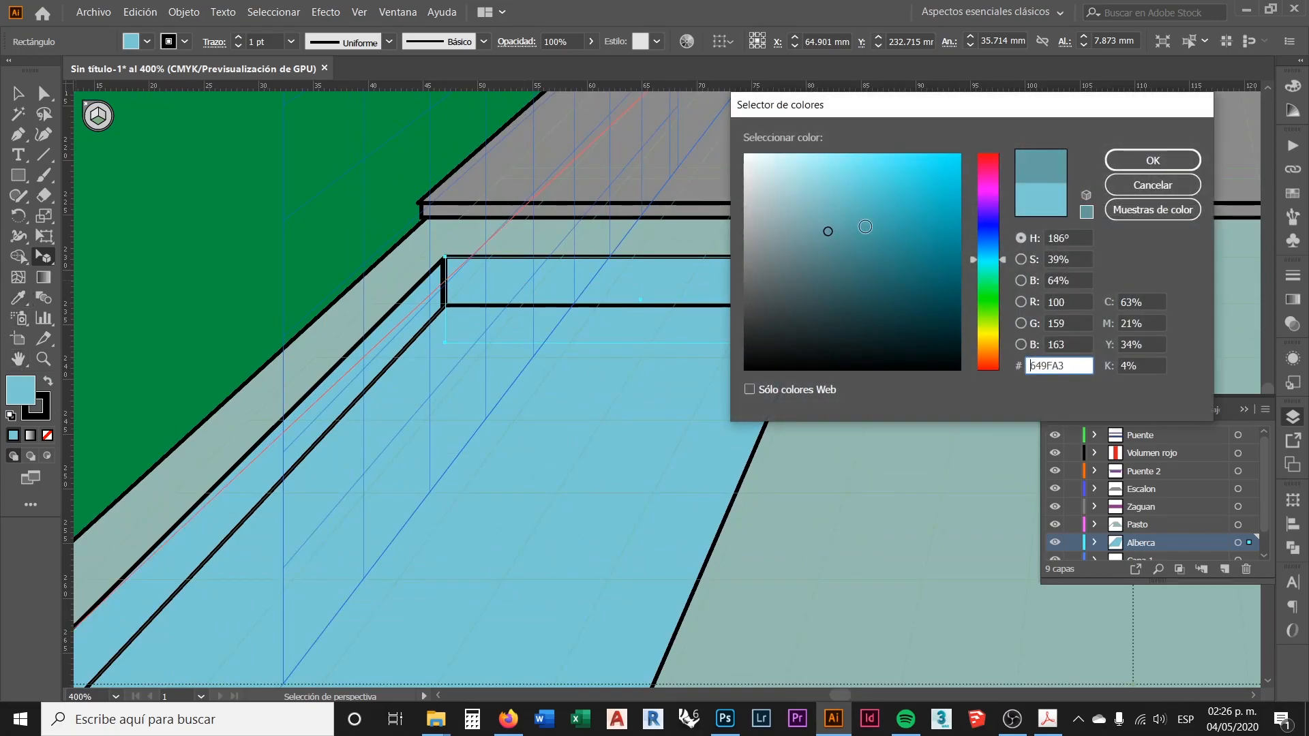
click(1152, 160)
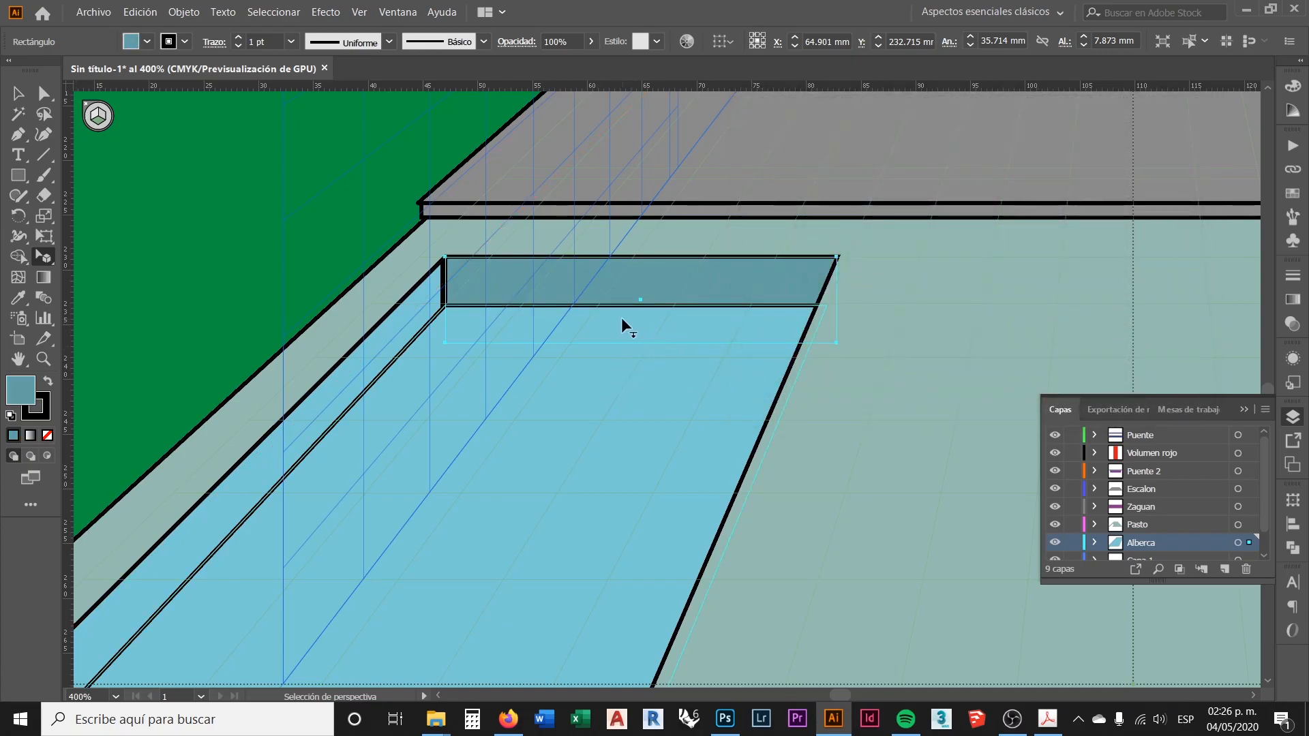
Change the pool floor's fill to the slightly darker blue #74BFC4 and deselect it
click(592, 368)
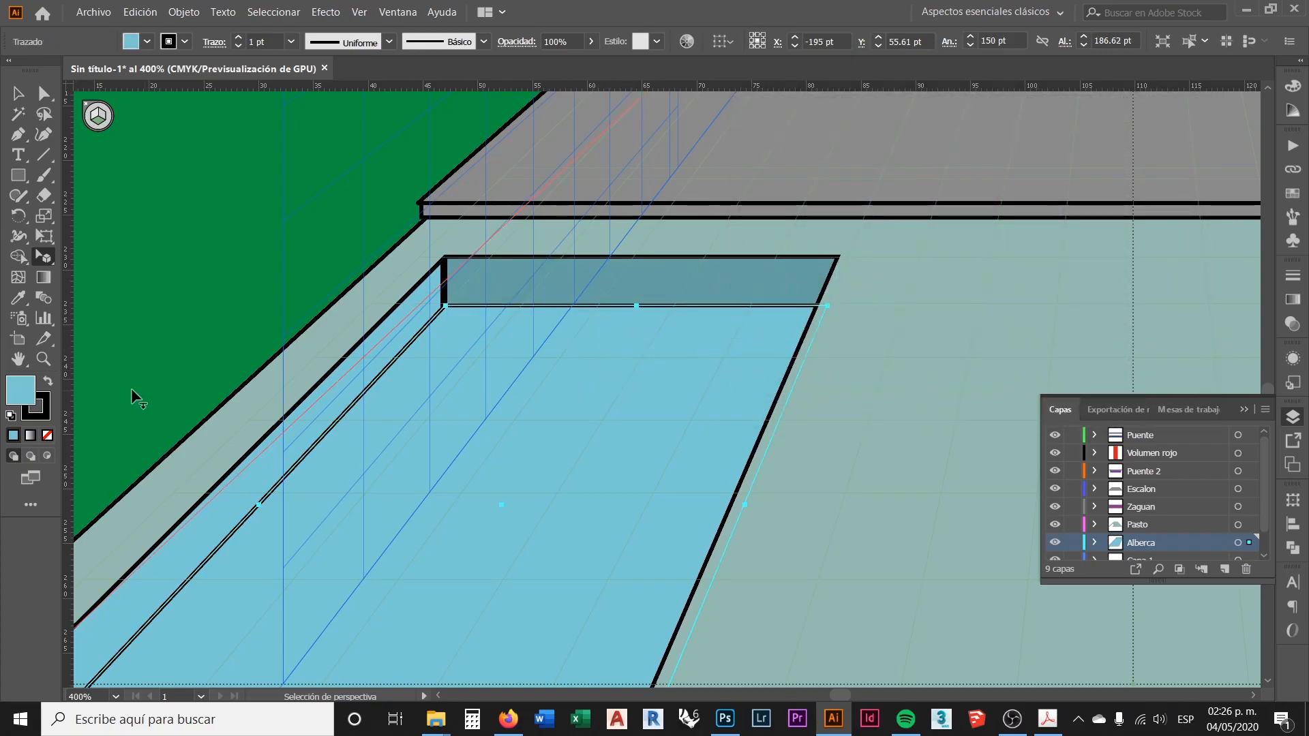
double_click(30, 397)
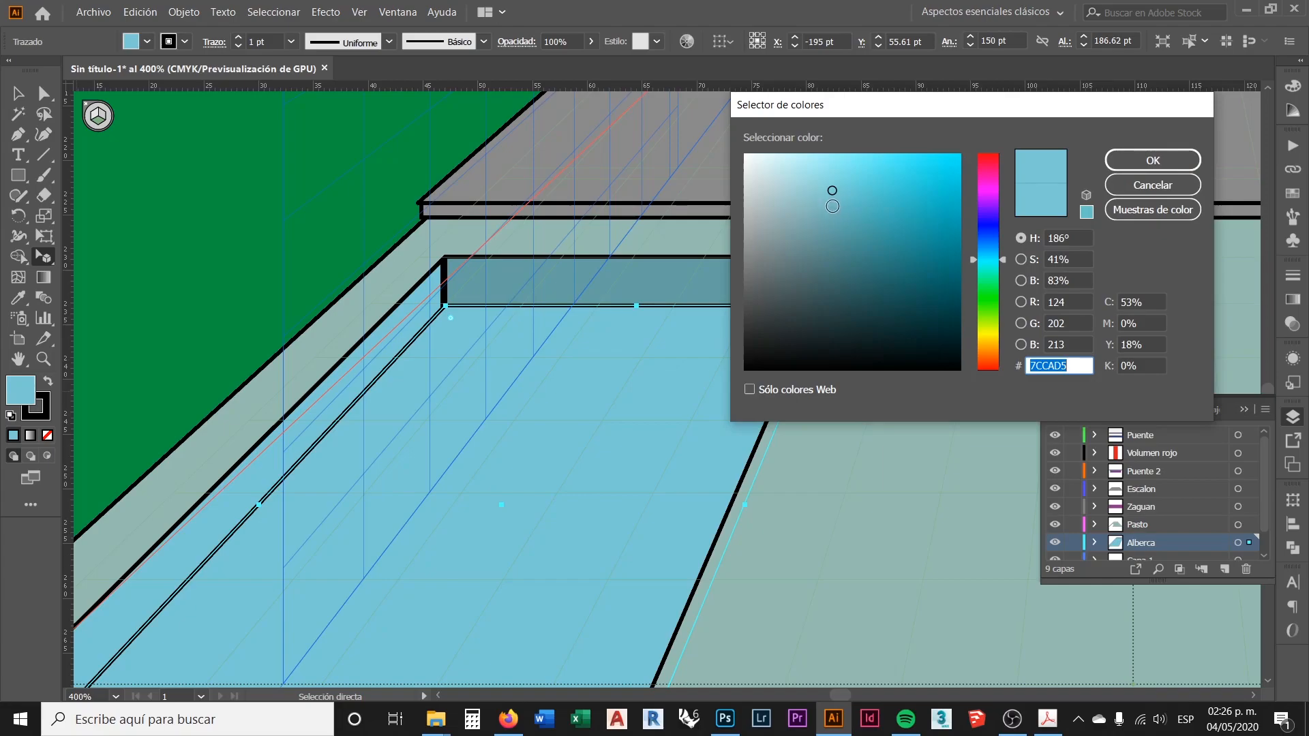
click(832, 201)
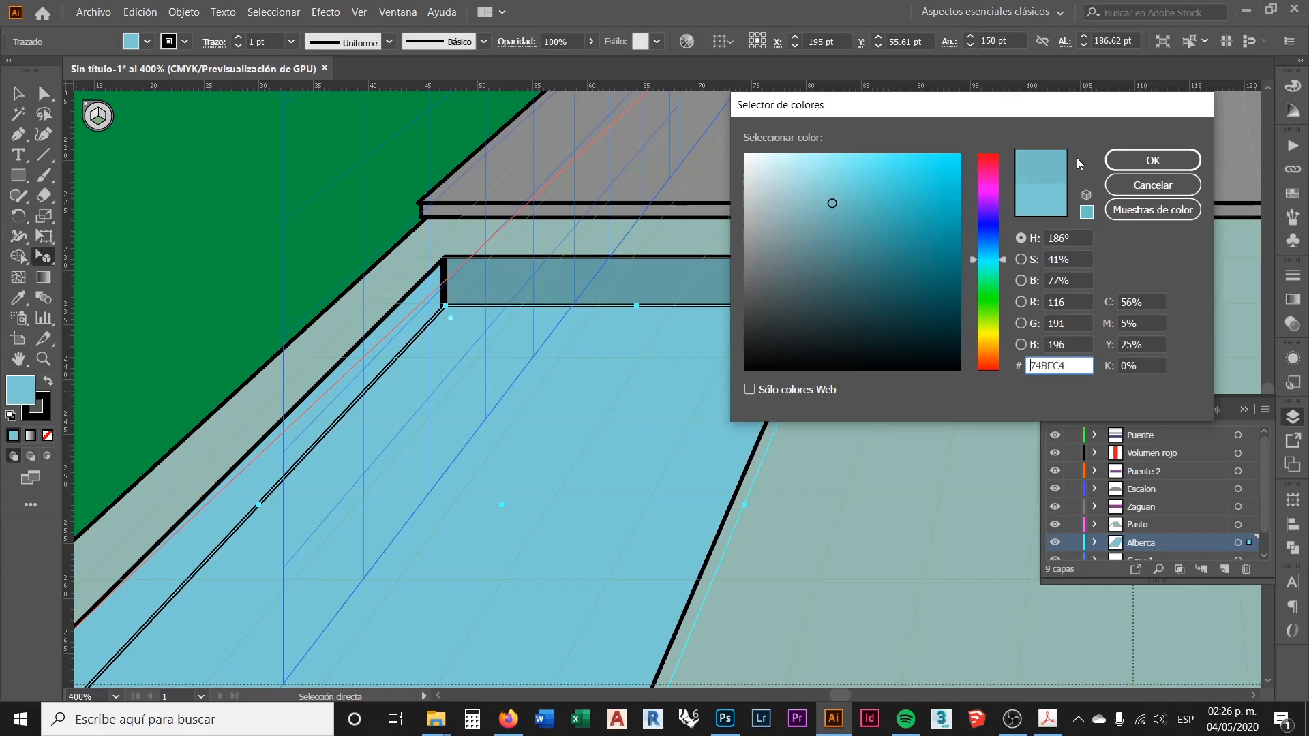
click(1152, 160)
key(ctrl+minus)
key(ctrl+minus)
key(v)
click(534, 603)
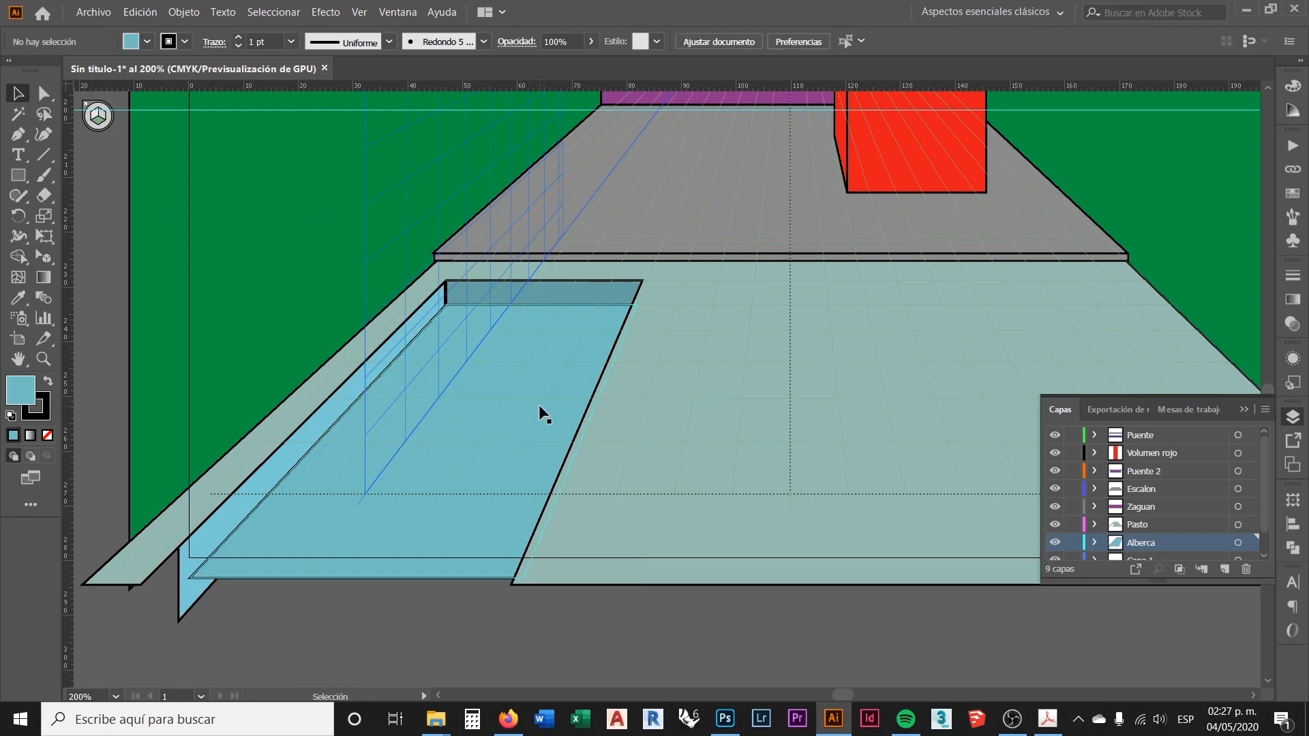
Adjust the fill of the pool's back wall to #6AA4A5 and deselect it
scroll(462, 280, up, 3)
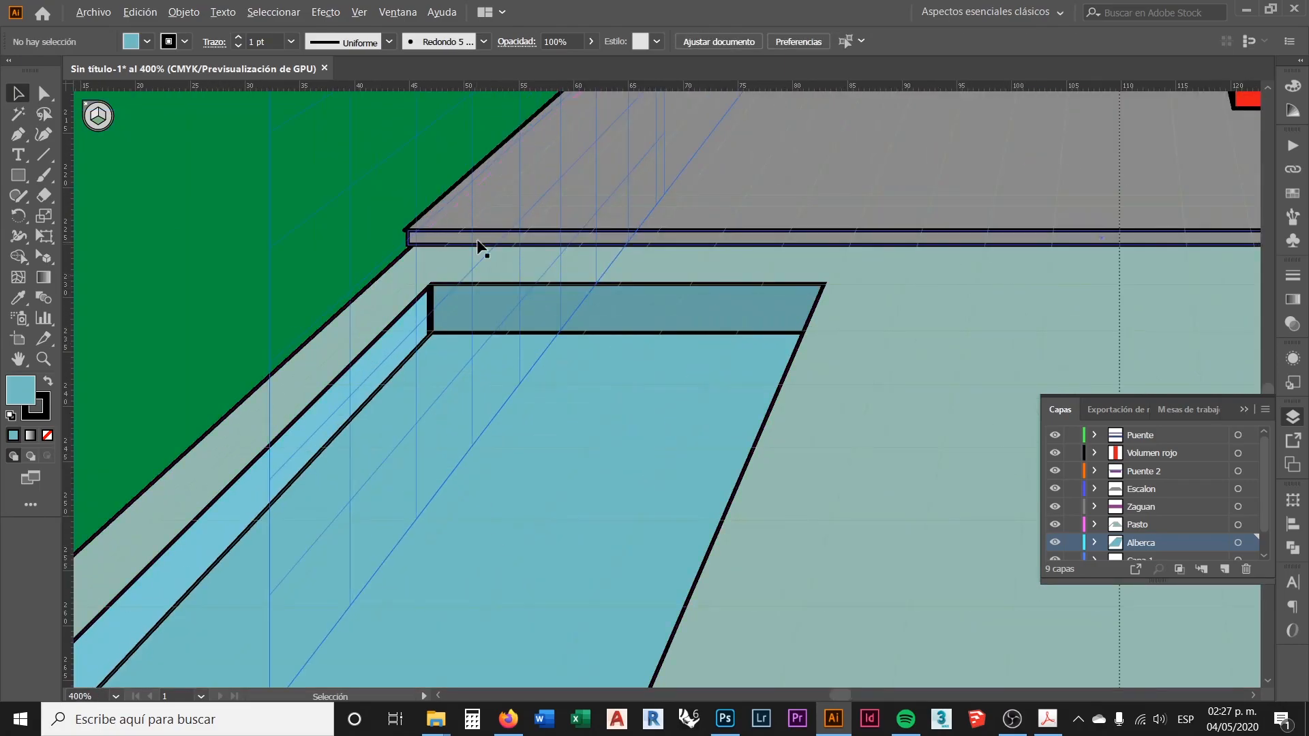
click(498, 341)
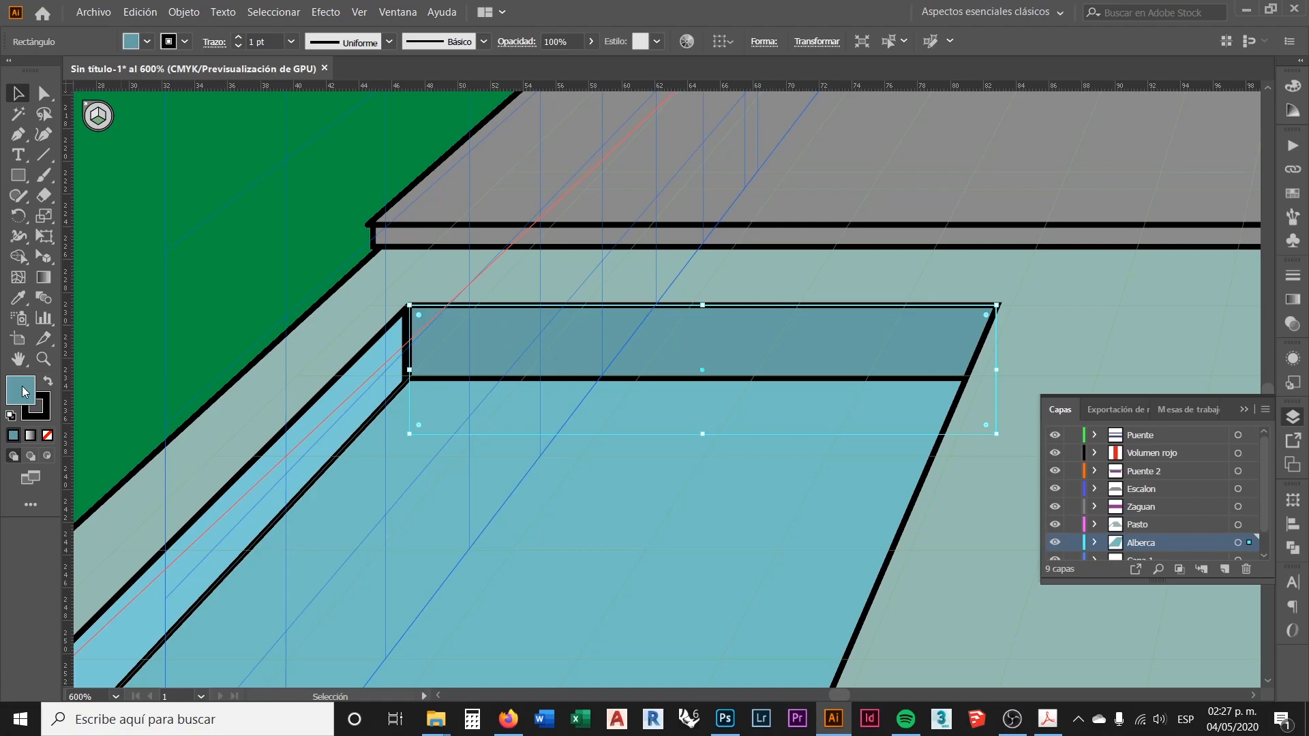
double_click(20, 390)
click(824, 228)
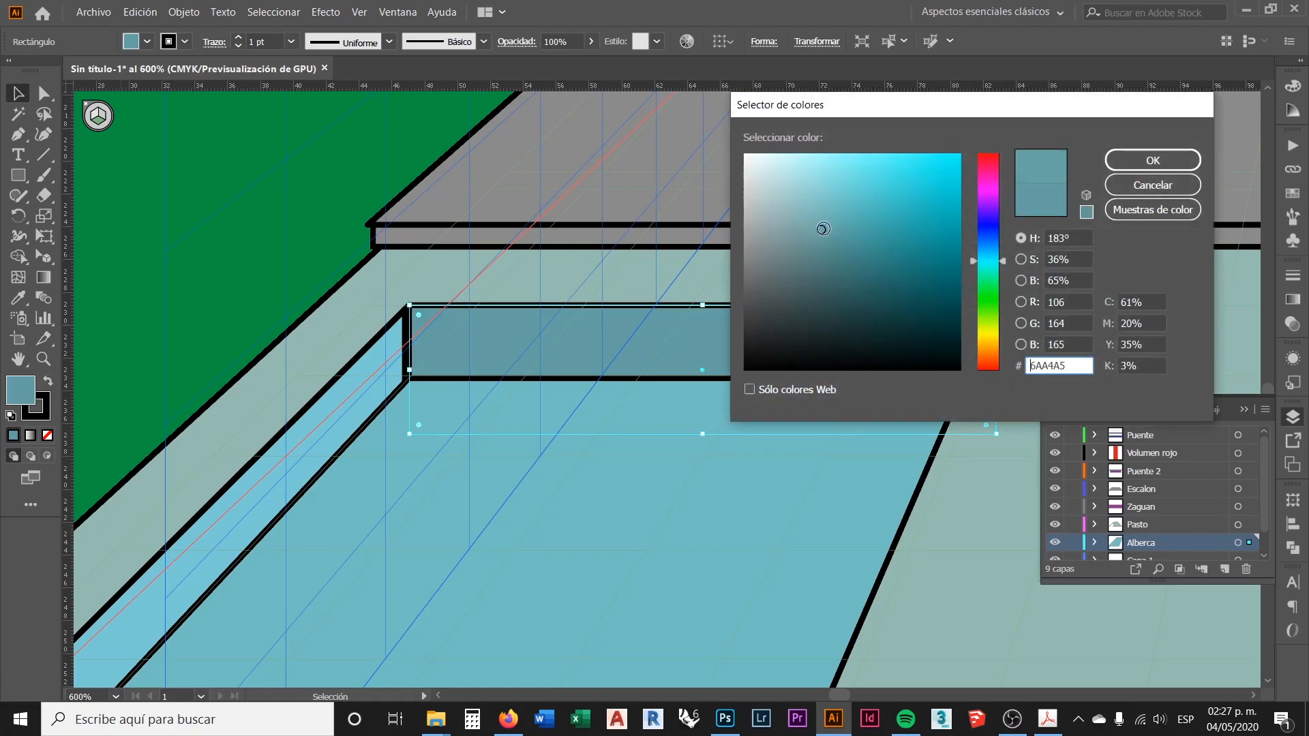
click(1125, 164)
scroll(488, 353, down, 3)
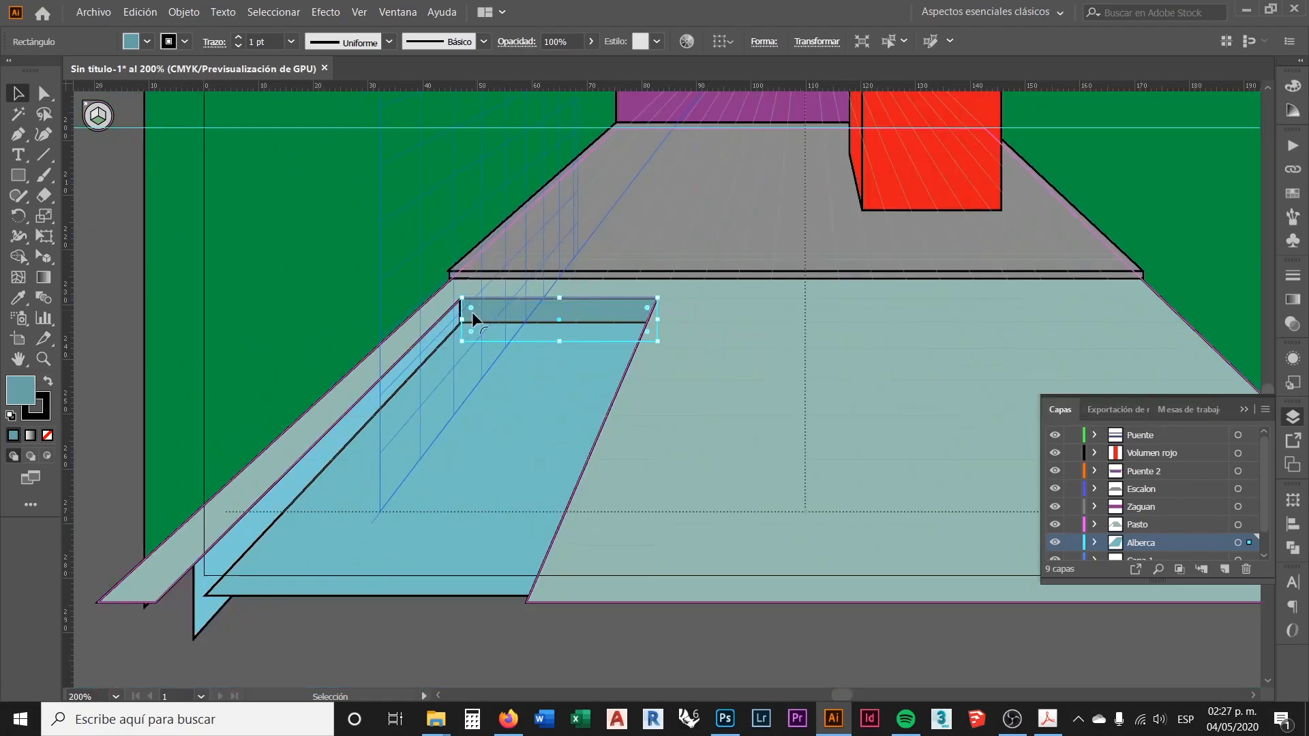
click(599, 587)
Change the stroke colour of all the artwork to white, then clear the selection
scroll(507, 514, down, 3)
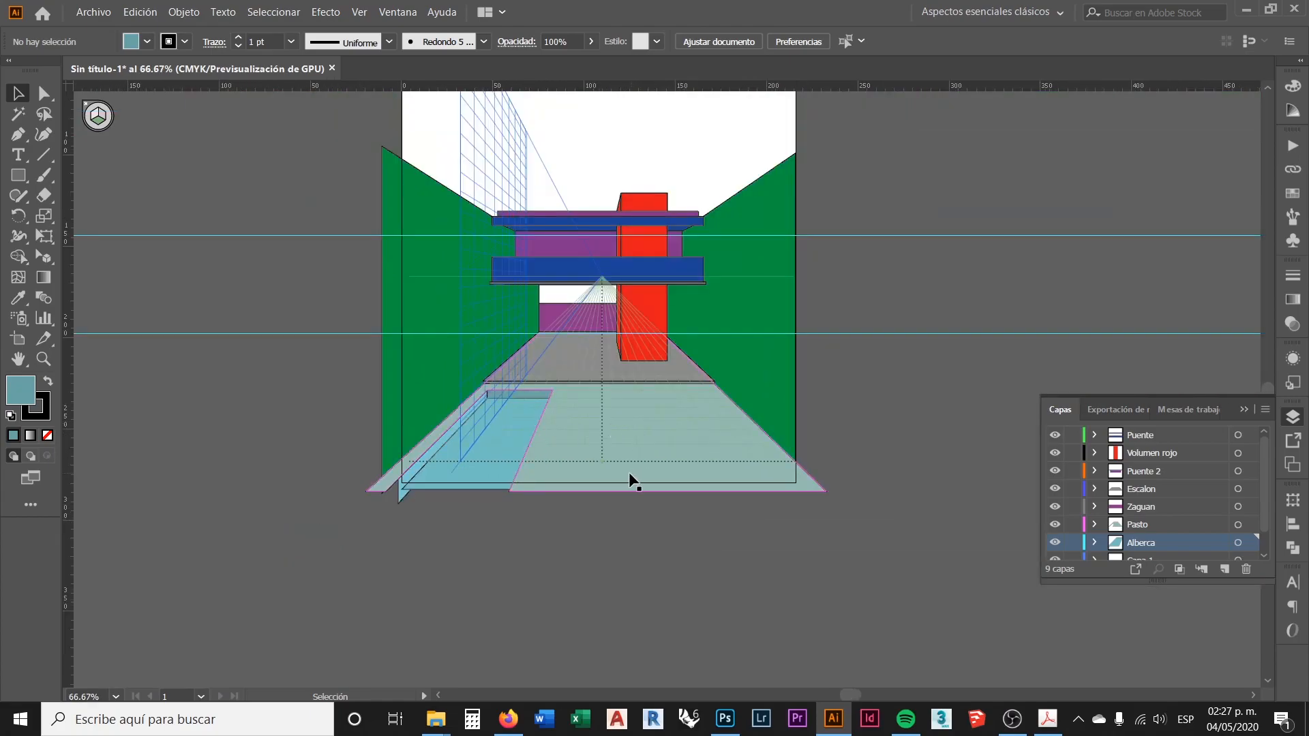
scroll(552, 419, up, 2)
scroll(443, 447, down, 3)
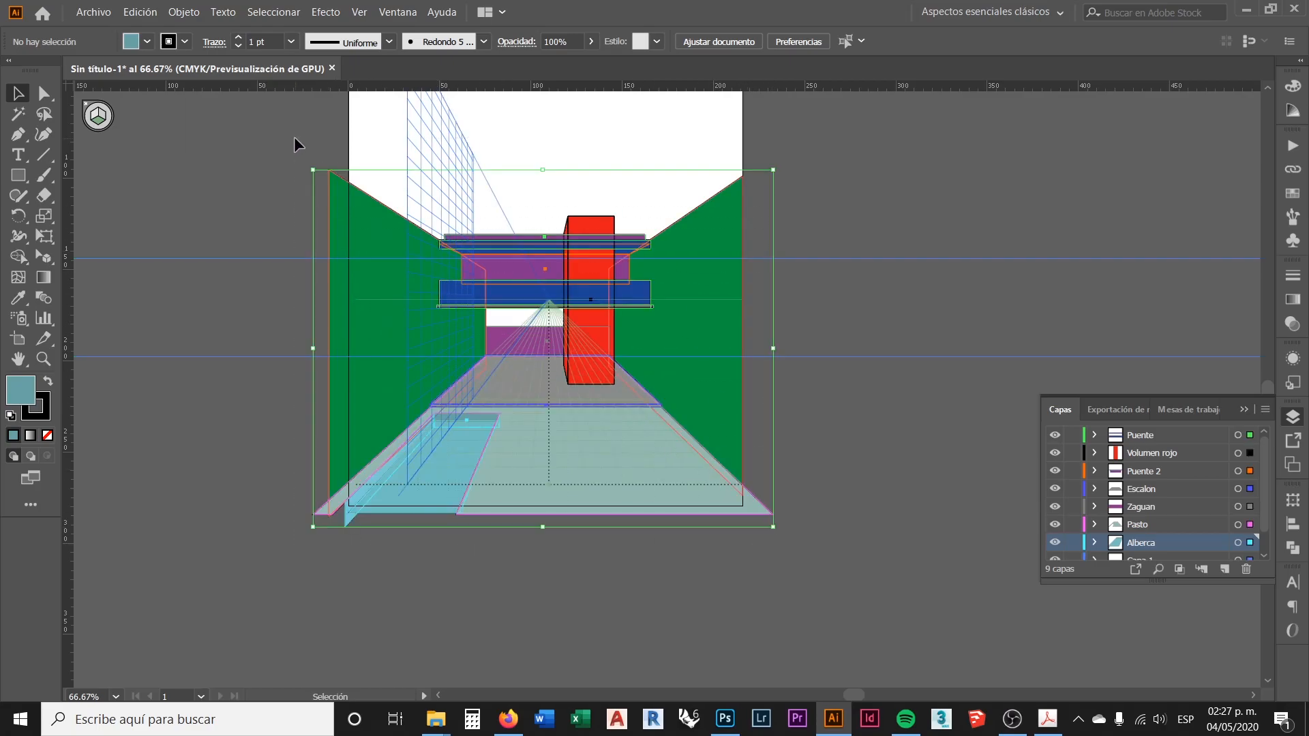
key(ctrl+a)
click(188, 43)
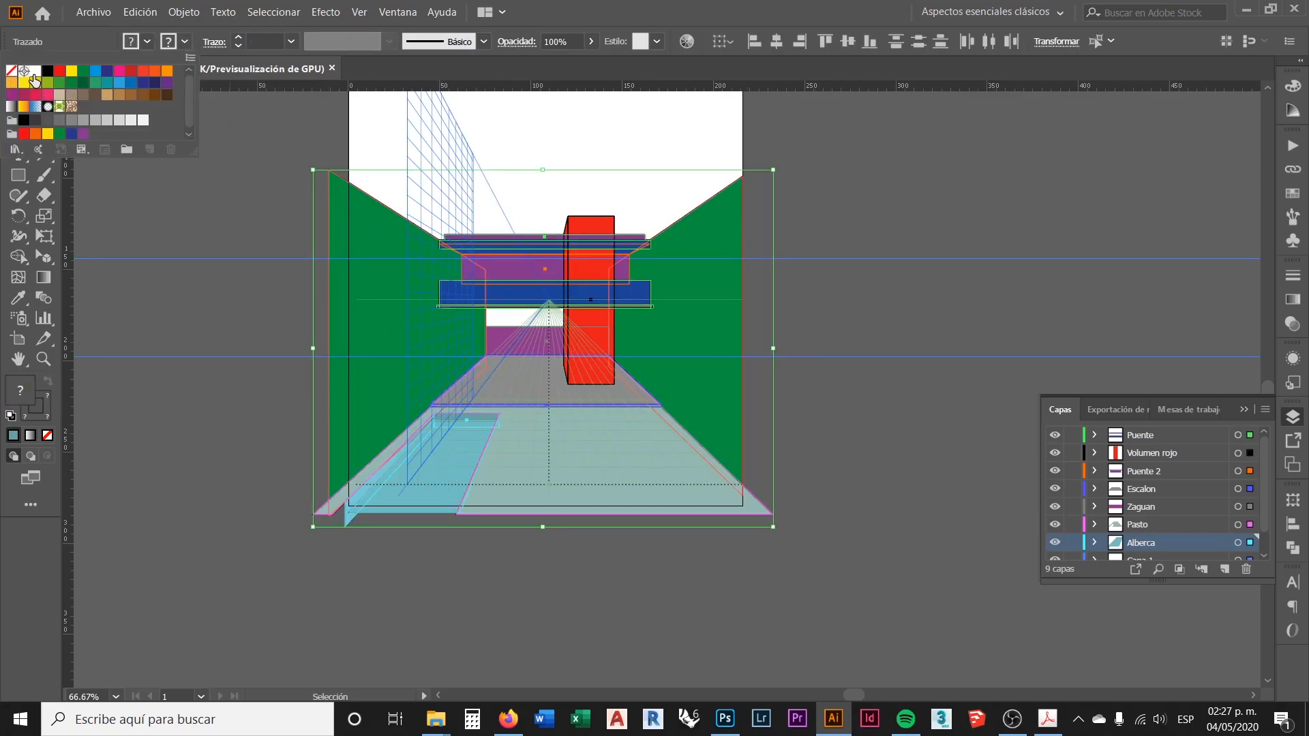
click(34, 72)
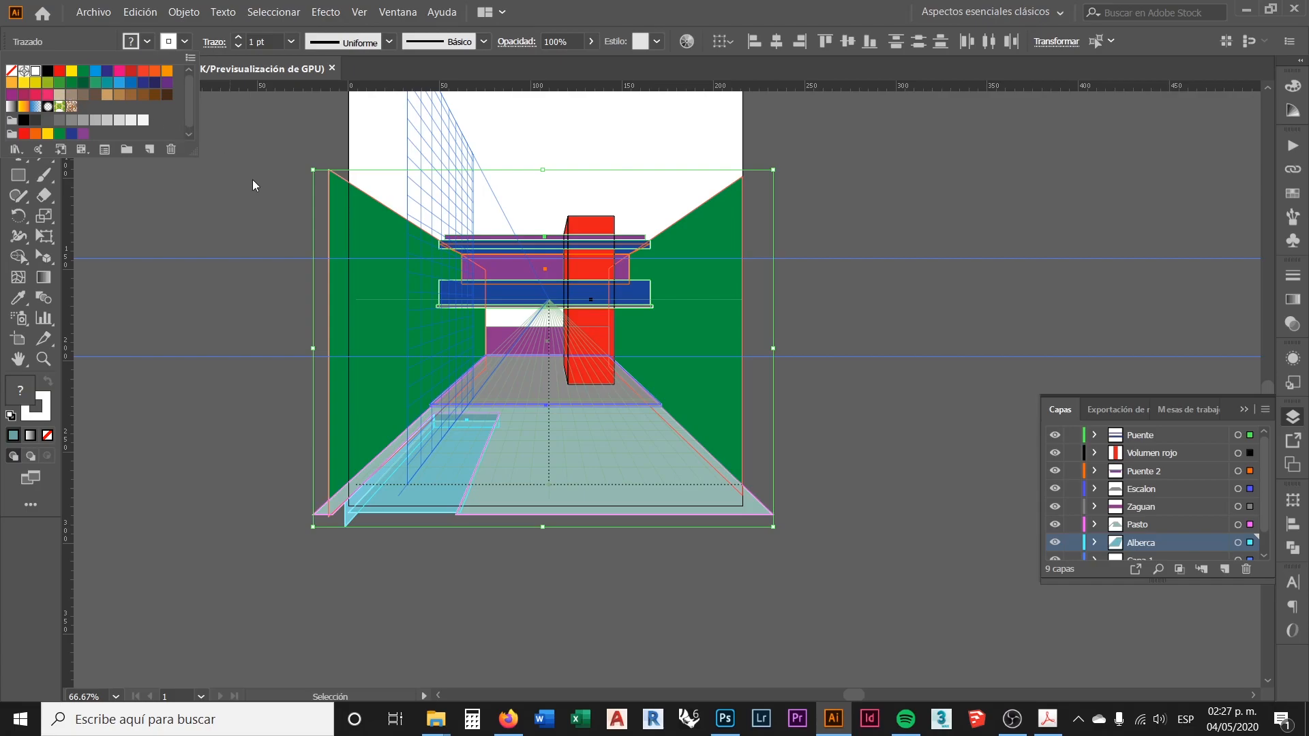
click(258, 206)
scroll(518, 395, up, 3)
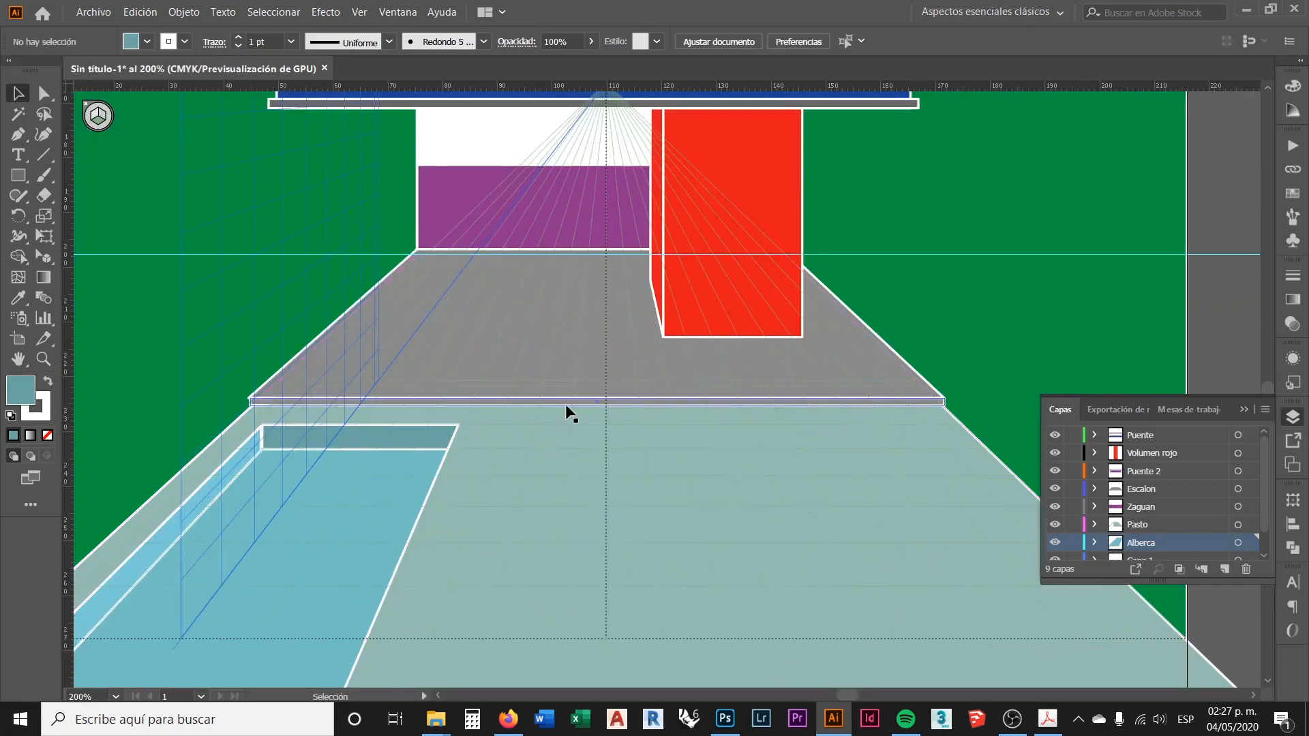
scroll(545, 440, down, 1)
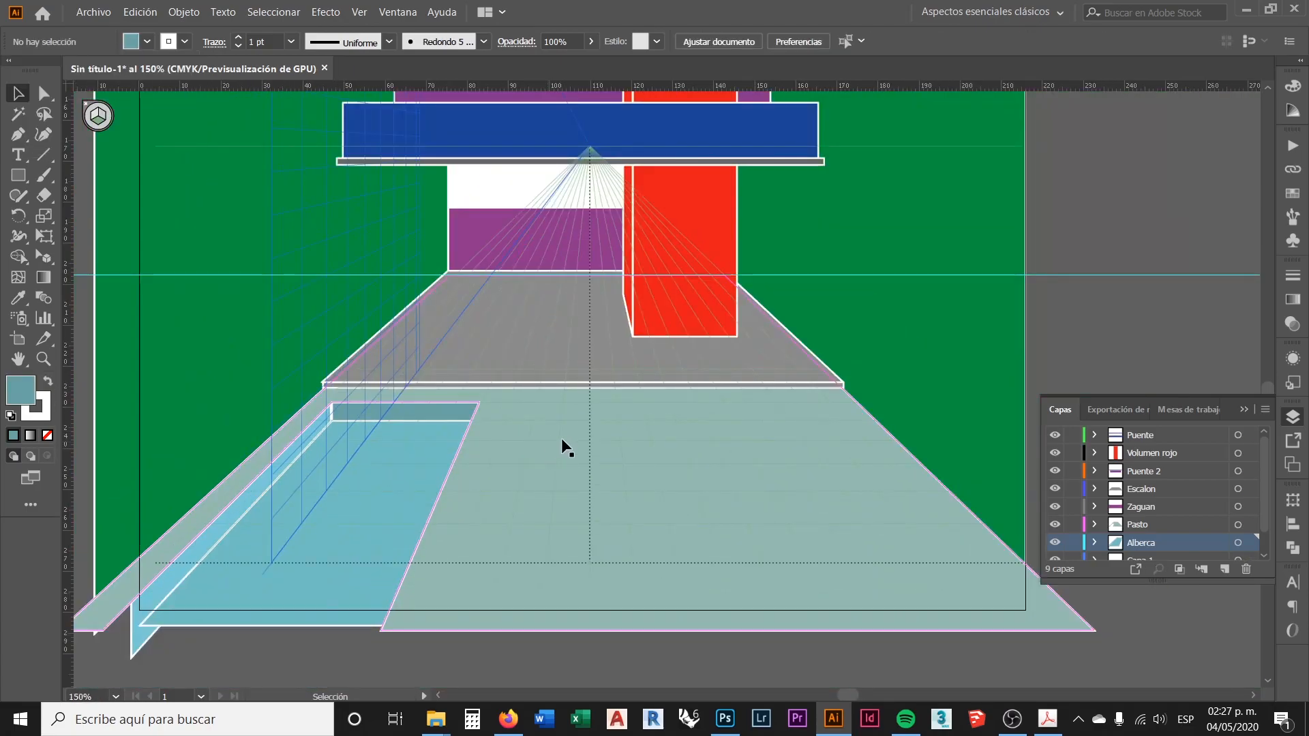
Pull in the left end of the step's riser on the Escalon layer and align the grey paving's front-left corner with it
scroll(400, 370, up, 4)
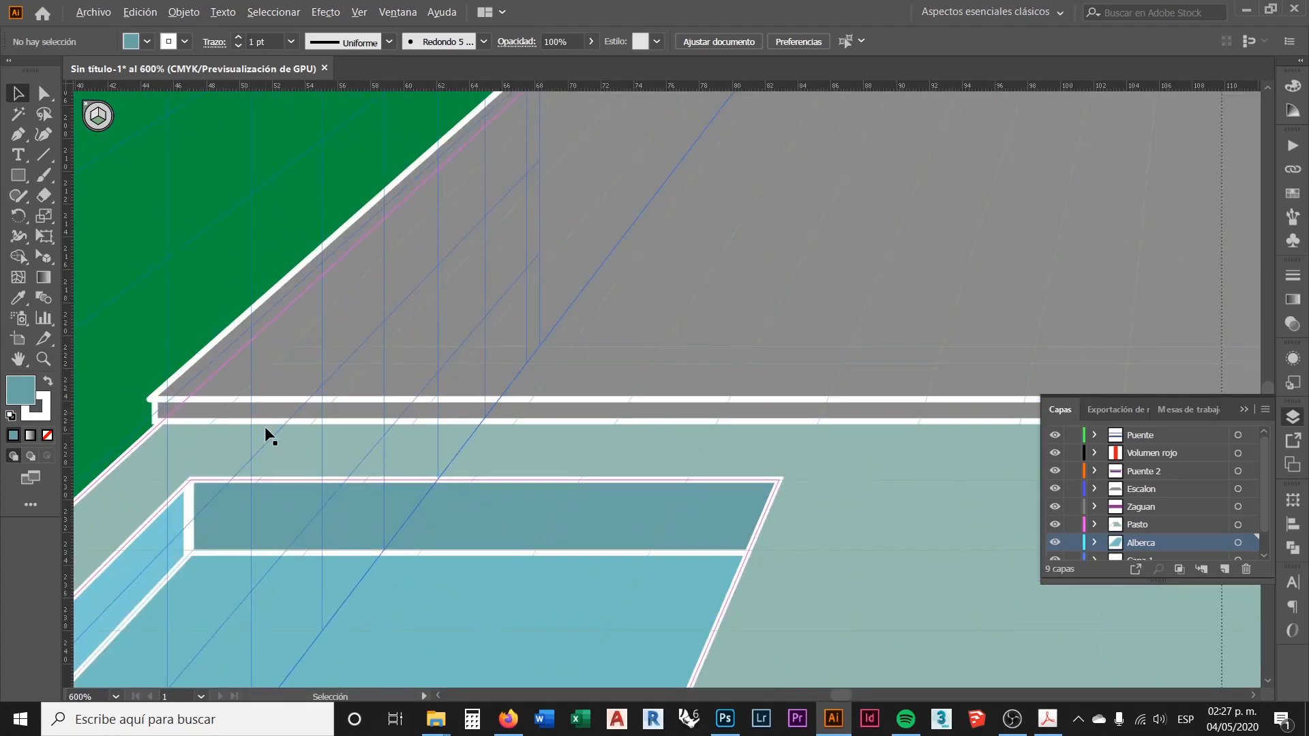
scroll(263, 430, up, 1)
click(213, 417)
scroll(116, 447, up, 1)
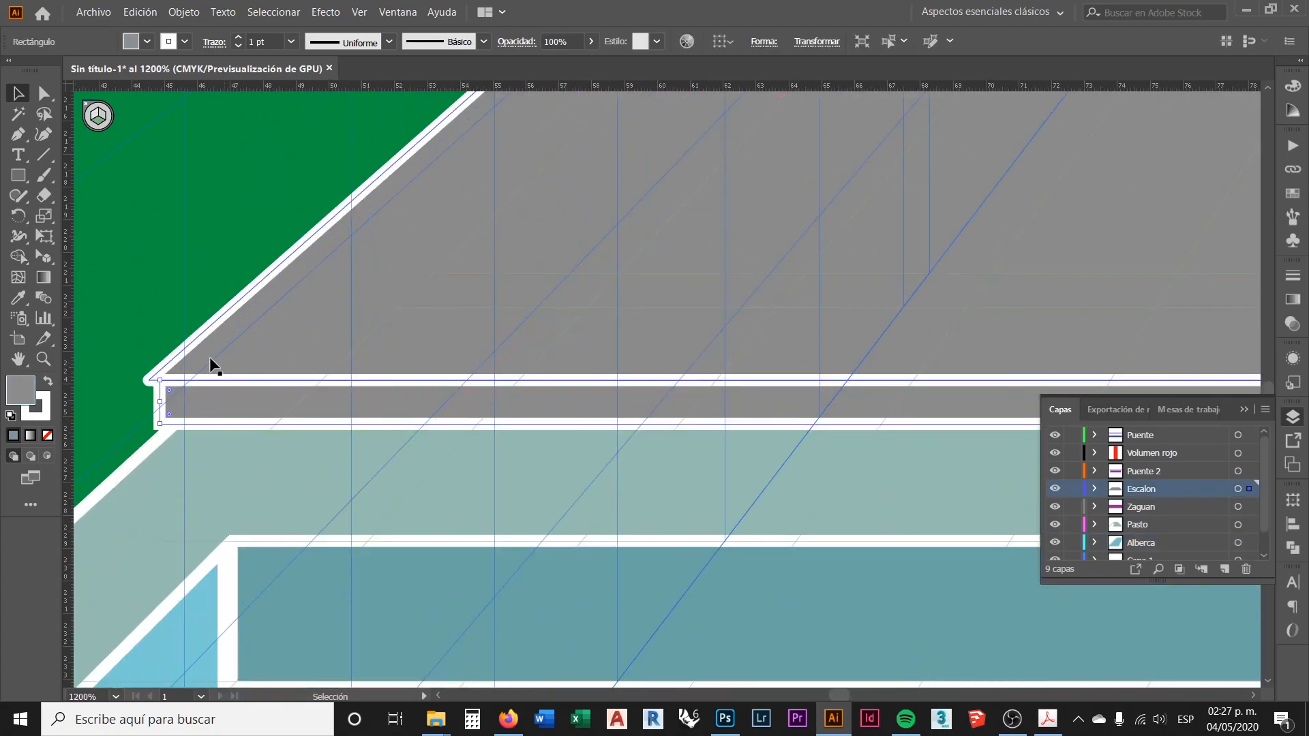
click(43, 236)
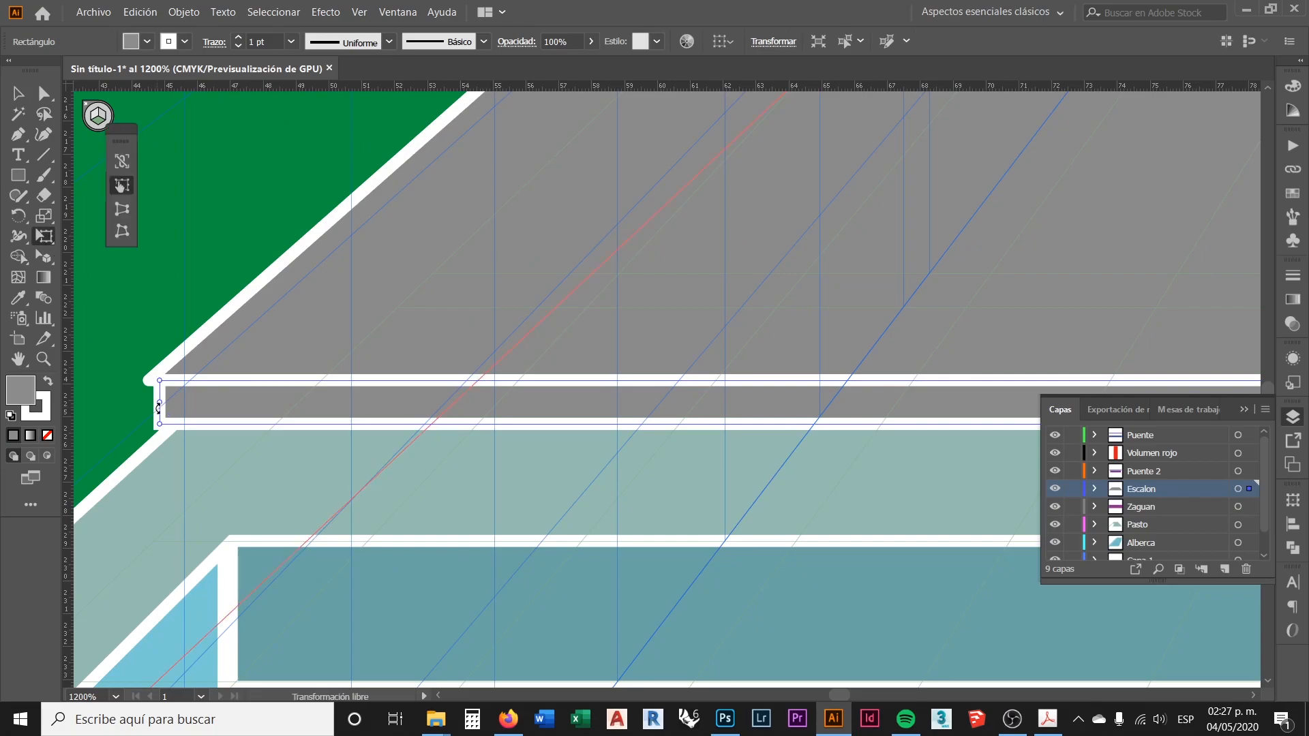
drag(160, 401, 171, 400)
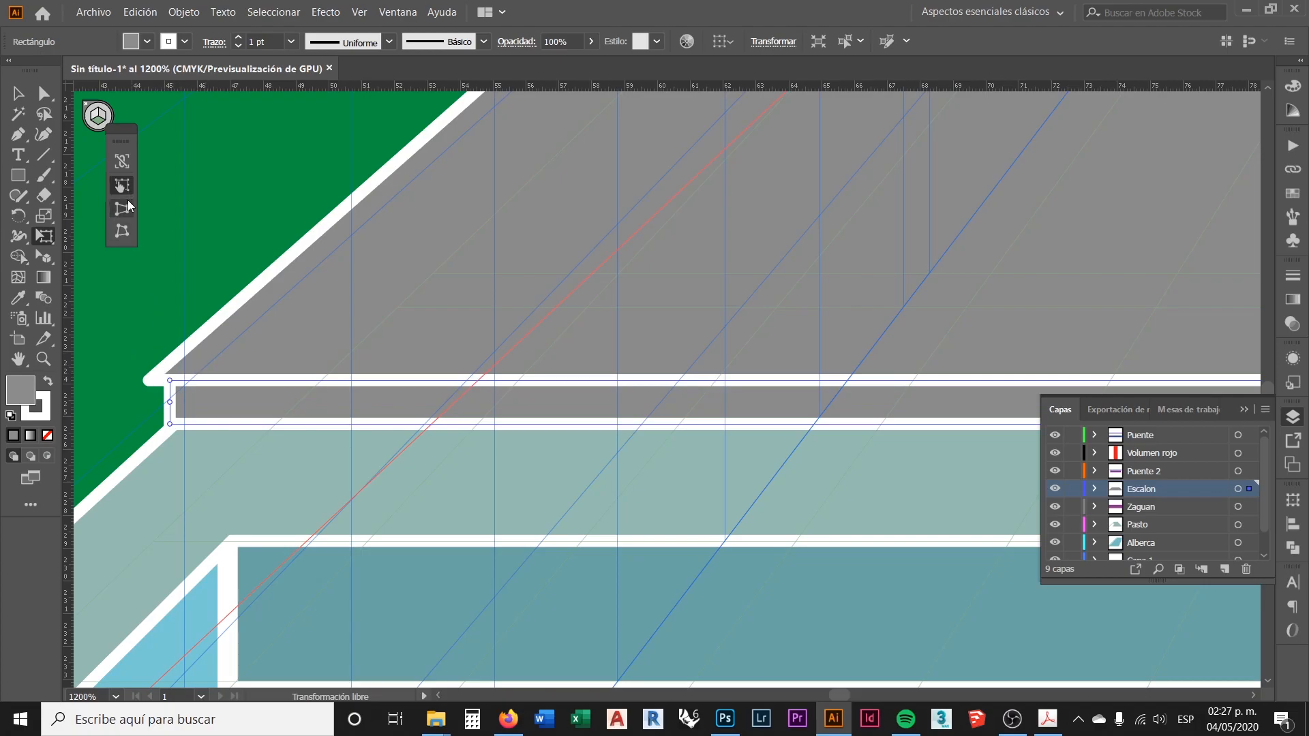
key(v)
click(42, 256)
drag(150, 382, 169, 379)
Fill the step's front riser on the Escalon layer with the darker grey #666666 and deselect it
click(215, 407)
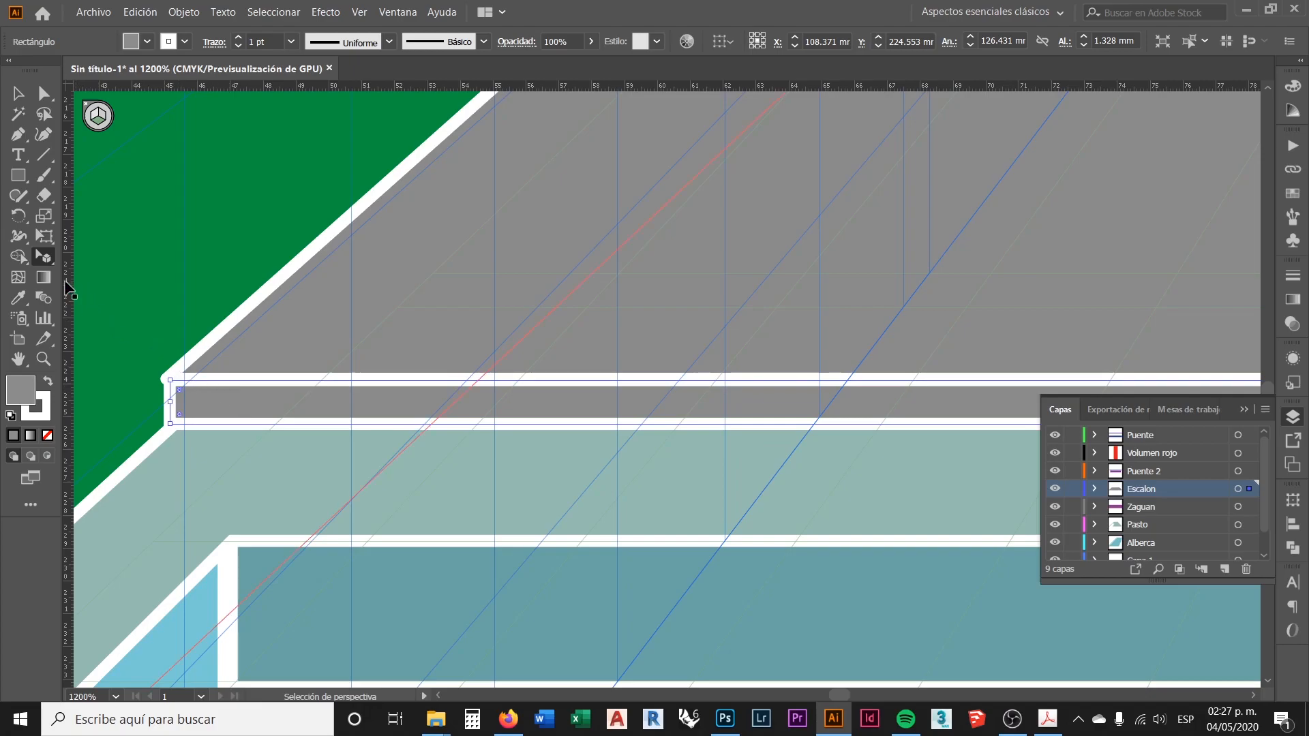
double_click(20, 390)
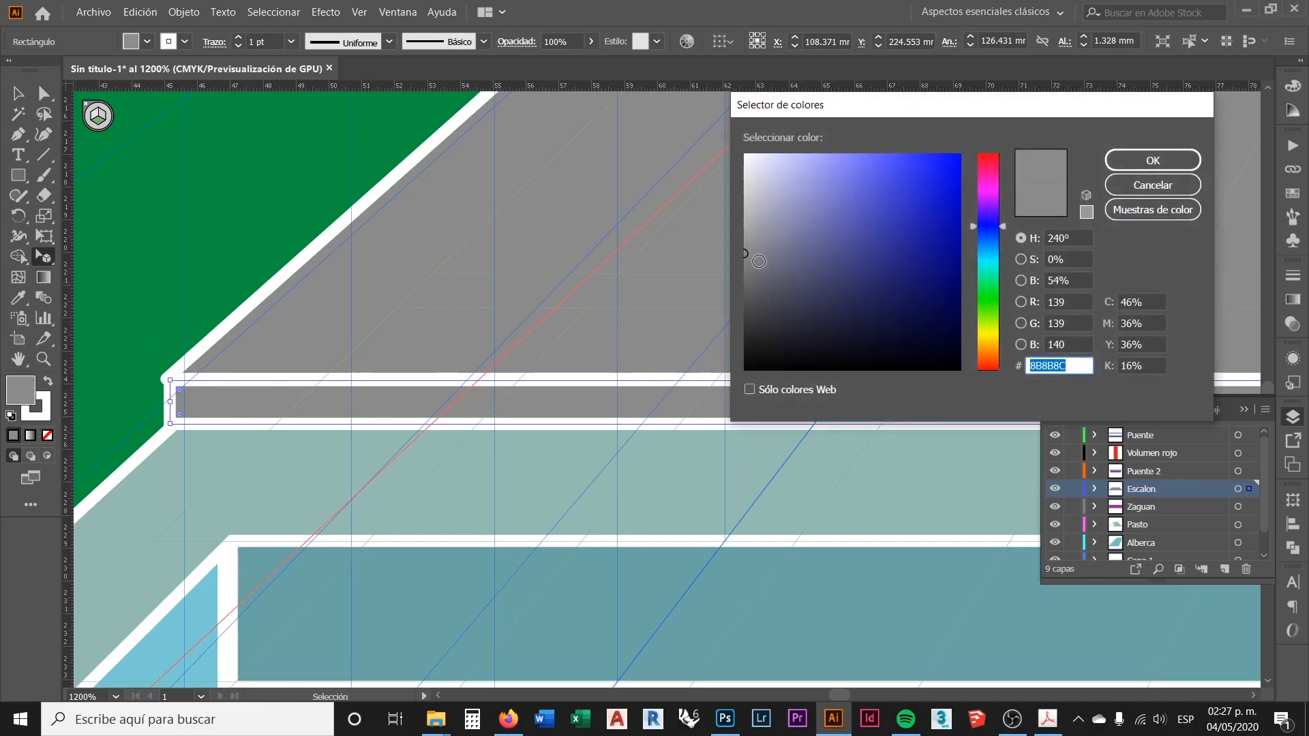
click(744, 284)
click(1152, 160)
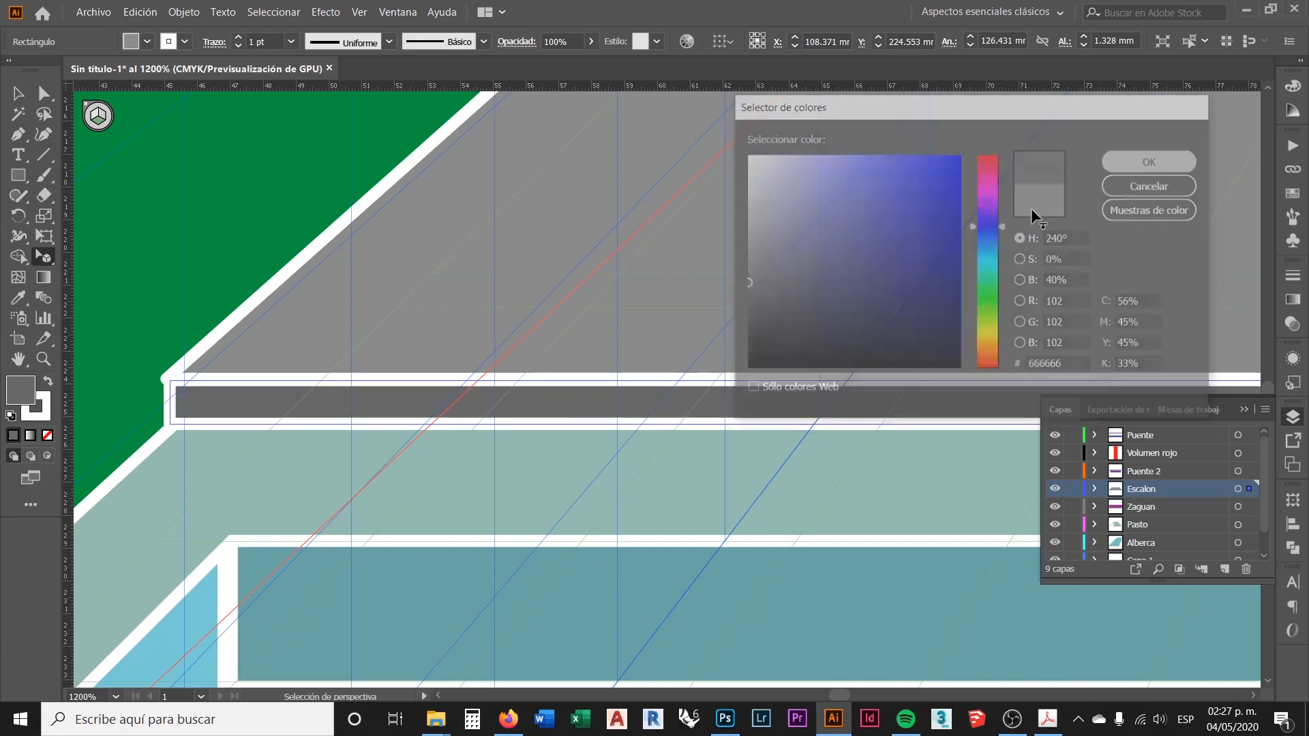
key(ctrl+minus)
key(ctrl+minus)
key(ctrl+minus)
key(ctrl+minus)
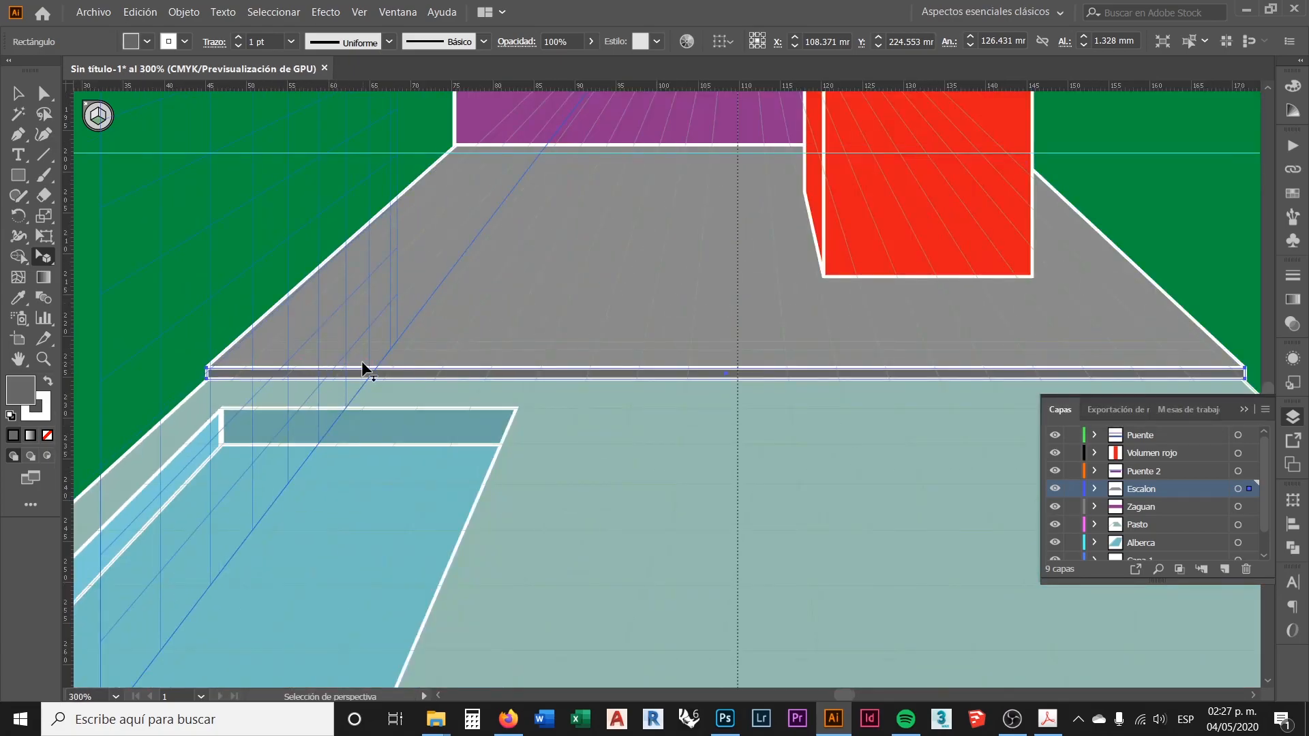
key(ctrl+minus)
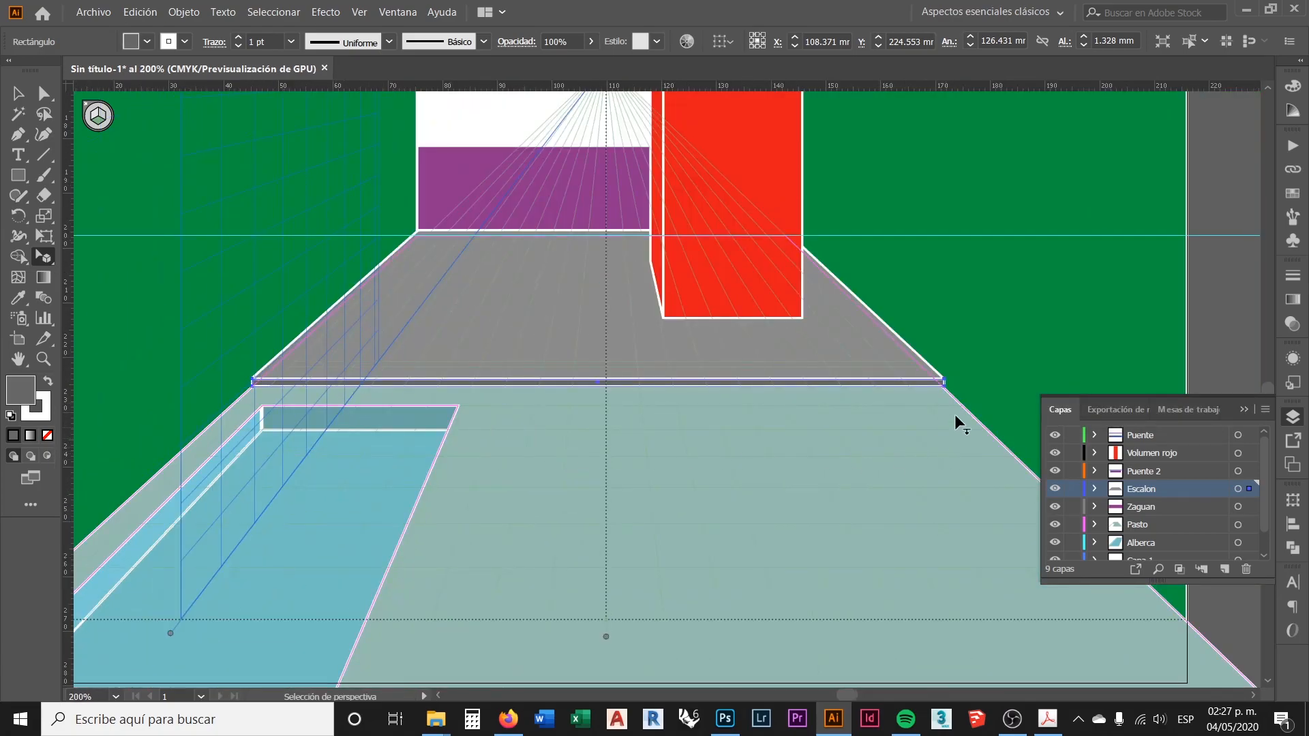
click(18, 93)
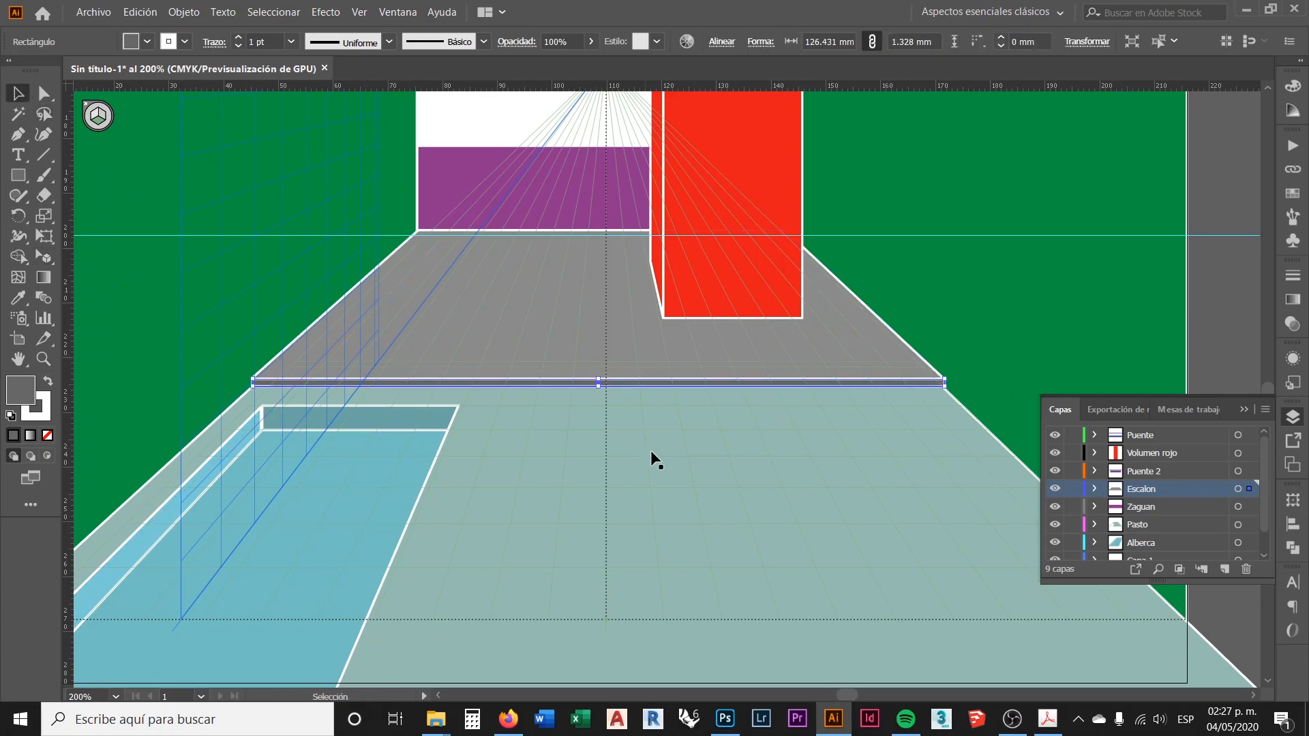
click(637, 455)
scroll(622, 469, down, 2)
click(1032, 374)
Change the fill of the low purple back wall on the Zaguan layer to dark grey #606060 and deselect it
scroll(587, 414, up, 1)
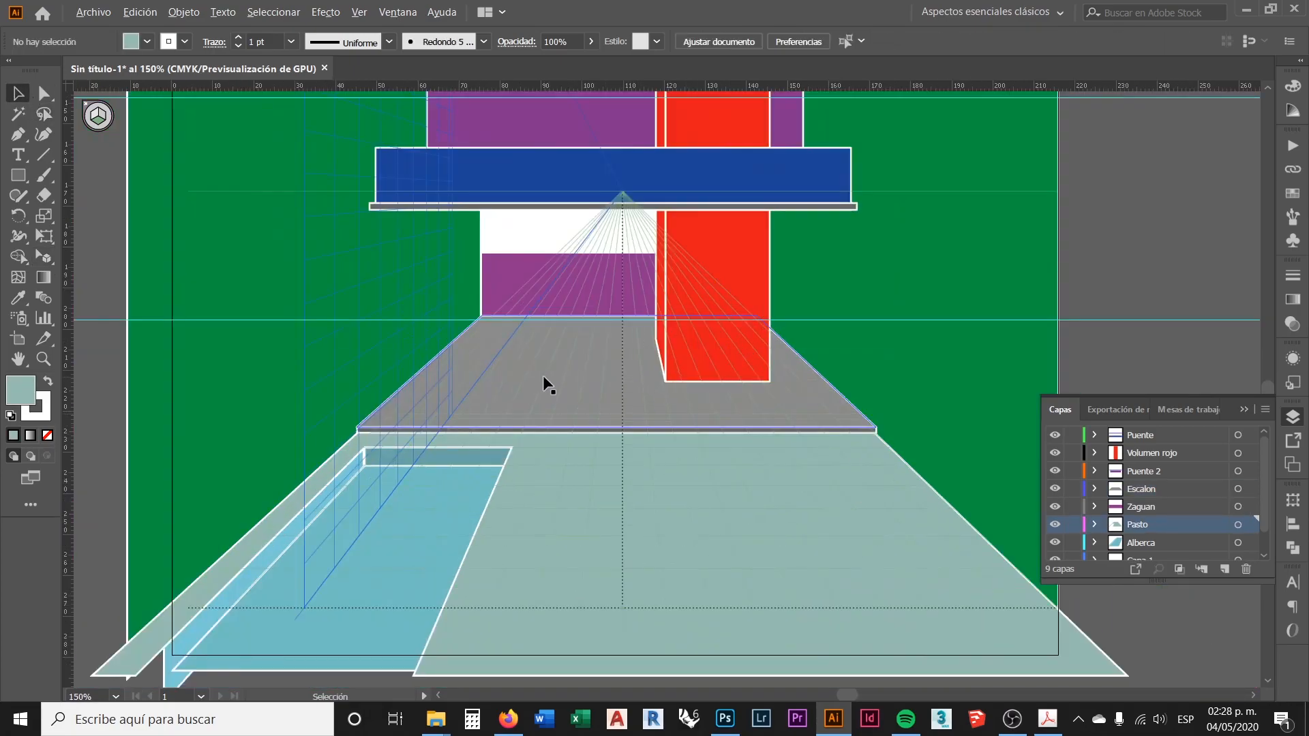
scroll(543, 375, up, 3)
click(608, 214)
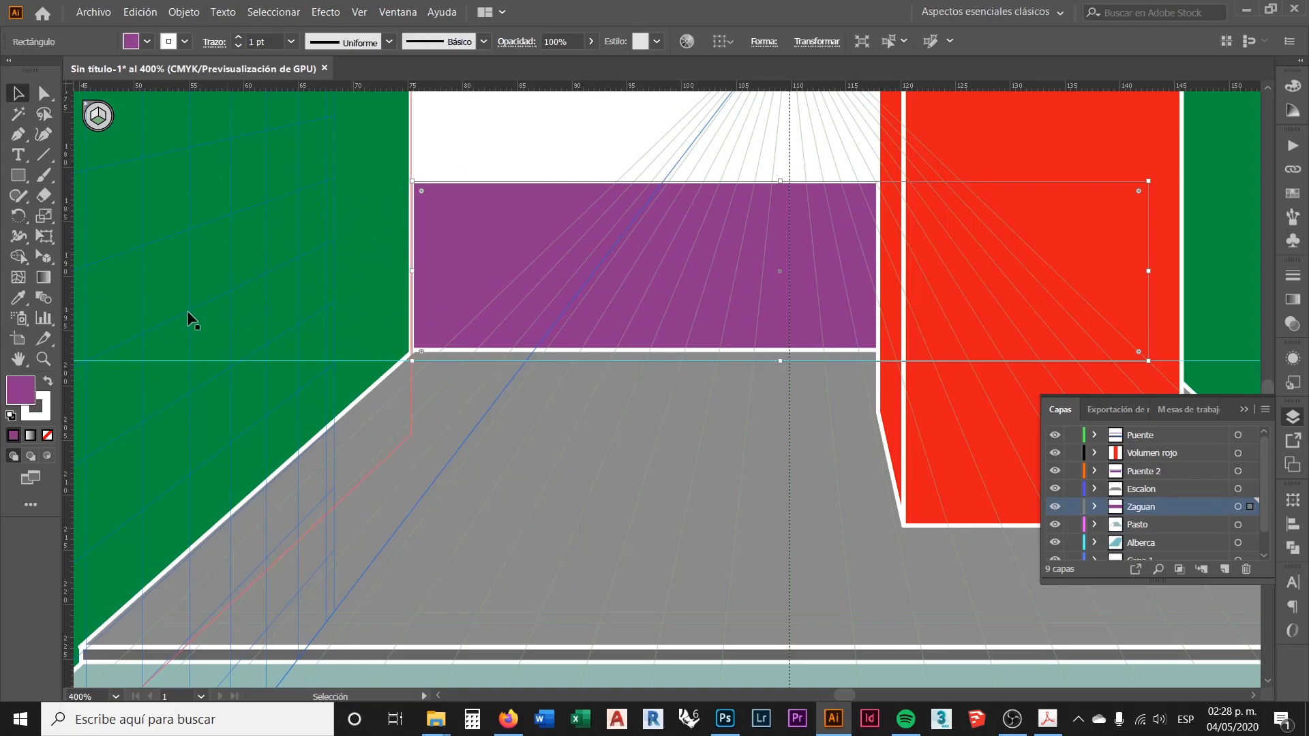
double_click(24, 397)
drag(783, 249, 738, 288)
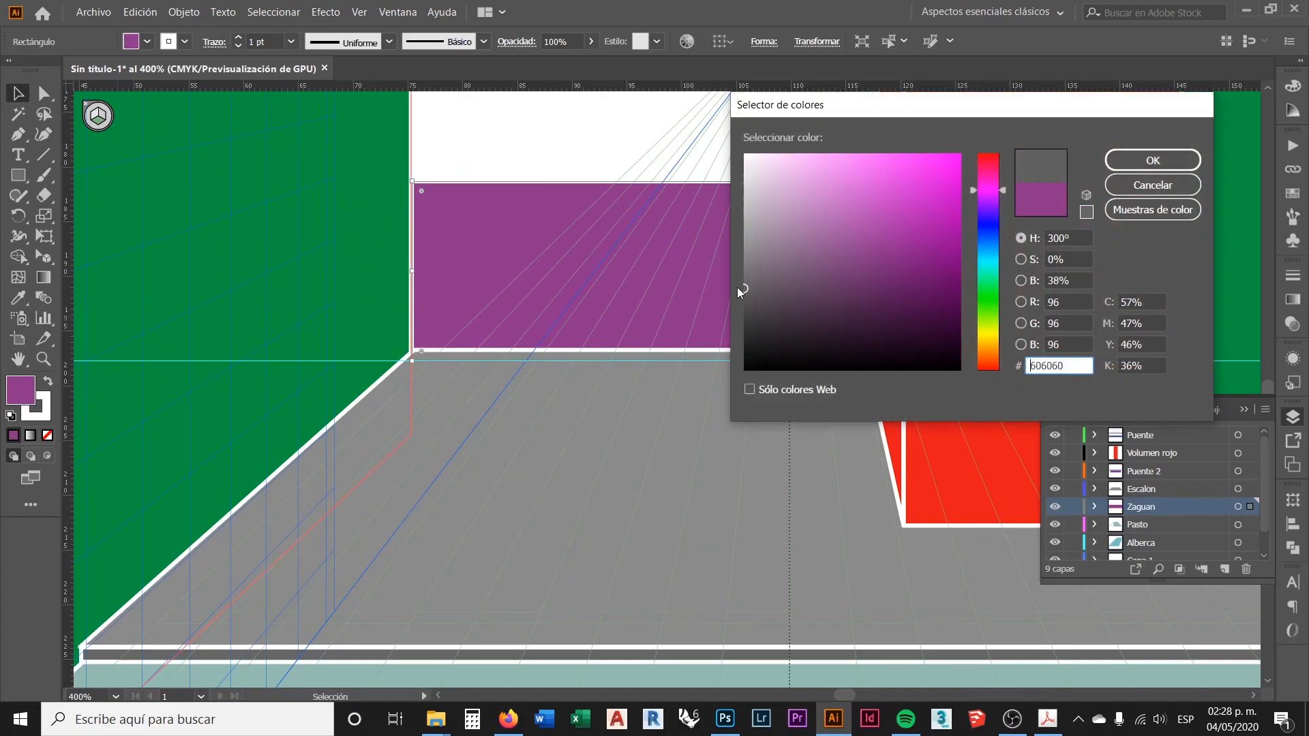
click(1149, 162)
click(504, 116)
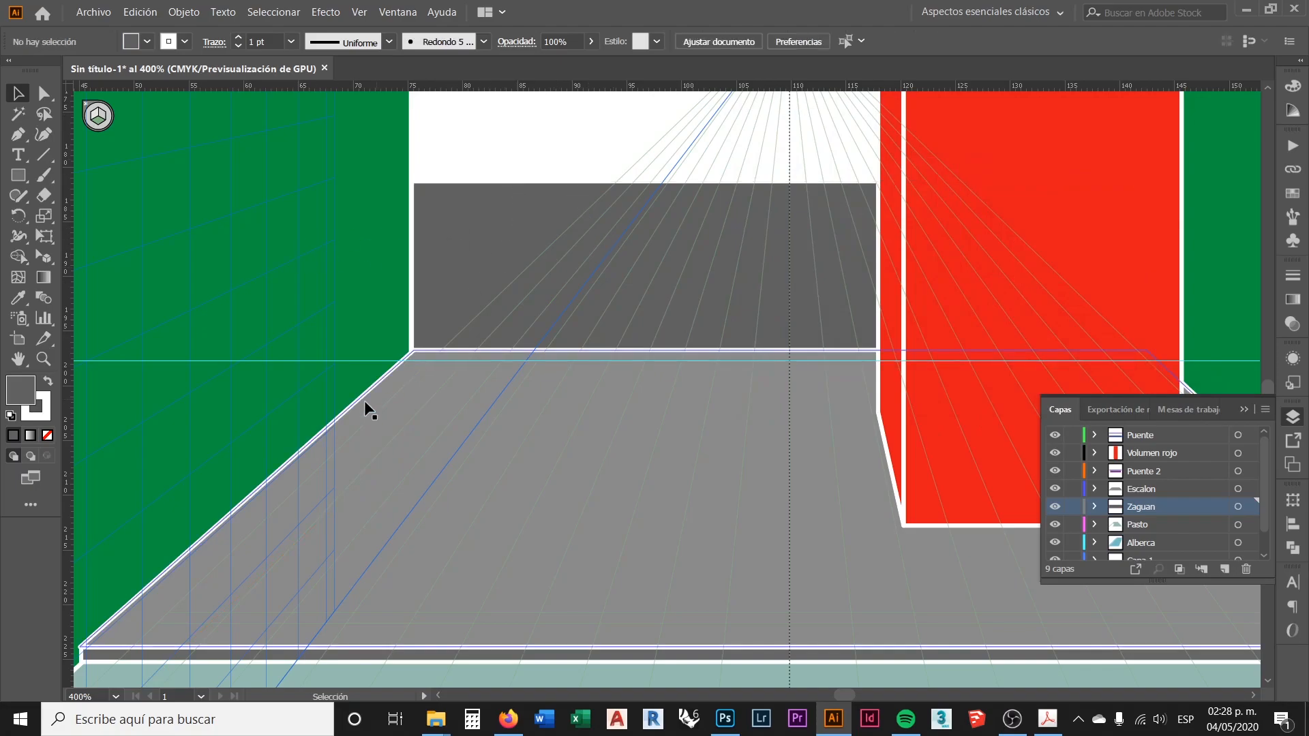
scroll(443, 399, down, 2)
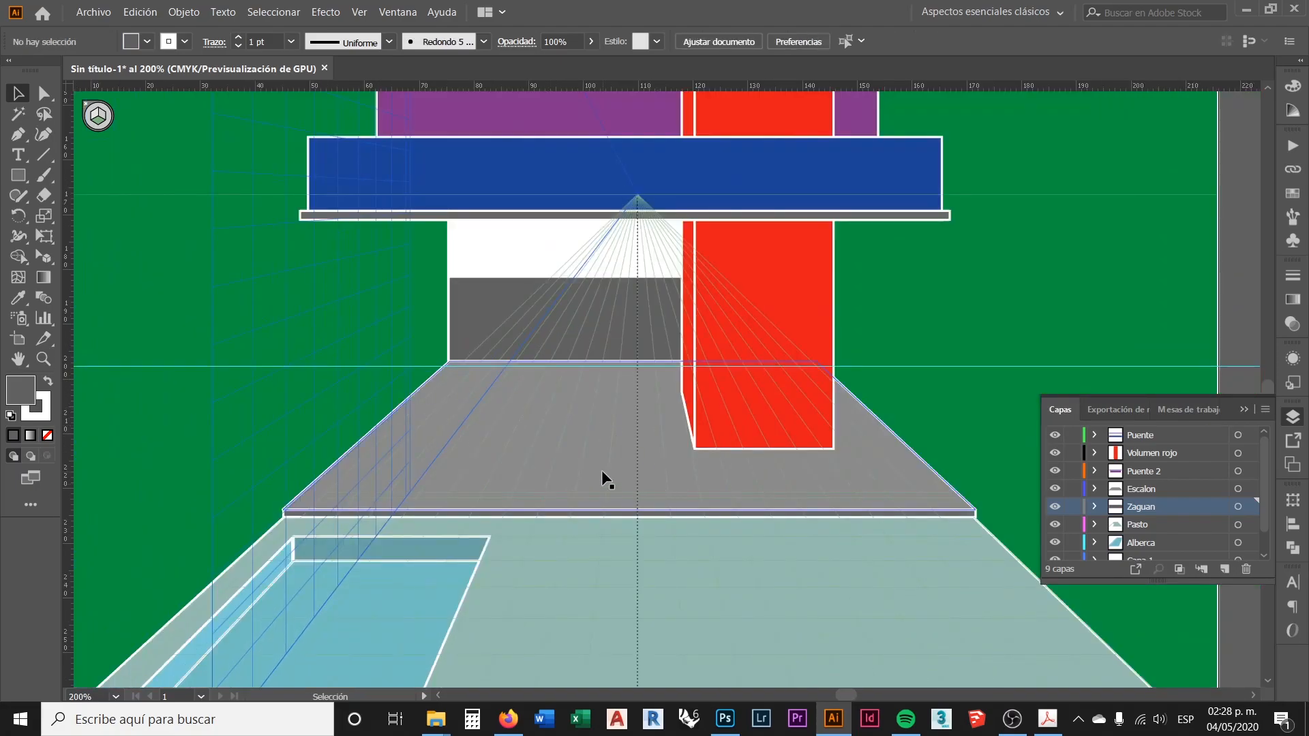
Draw a white horizontal line across the full width of the dark grey back wall, just below its upper edge
scroll(572, 421, down, 1)
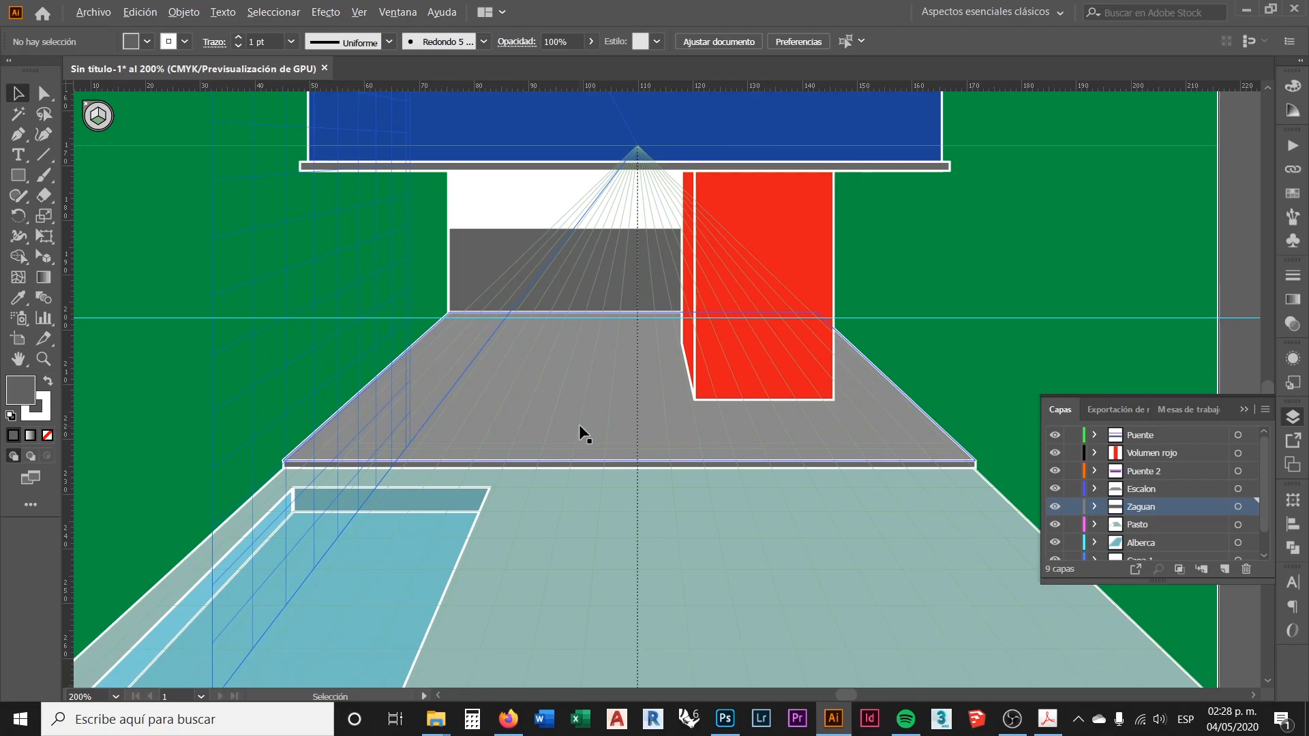
scroll(579, 424, down, 1)
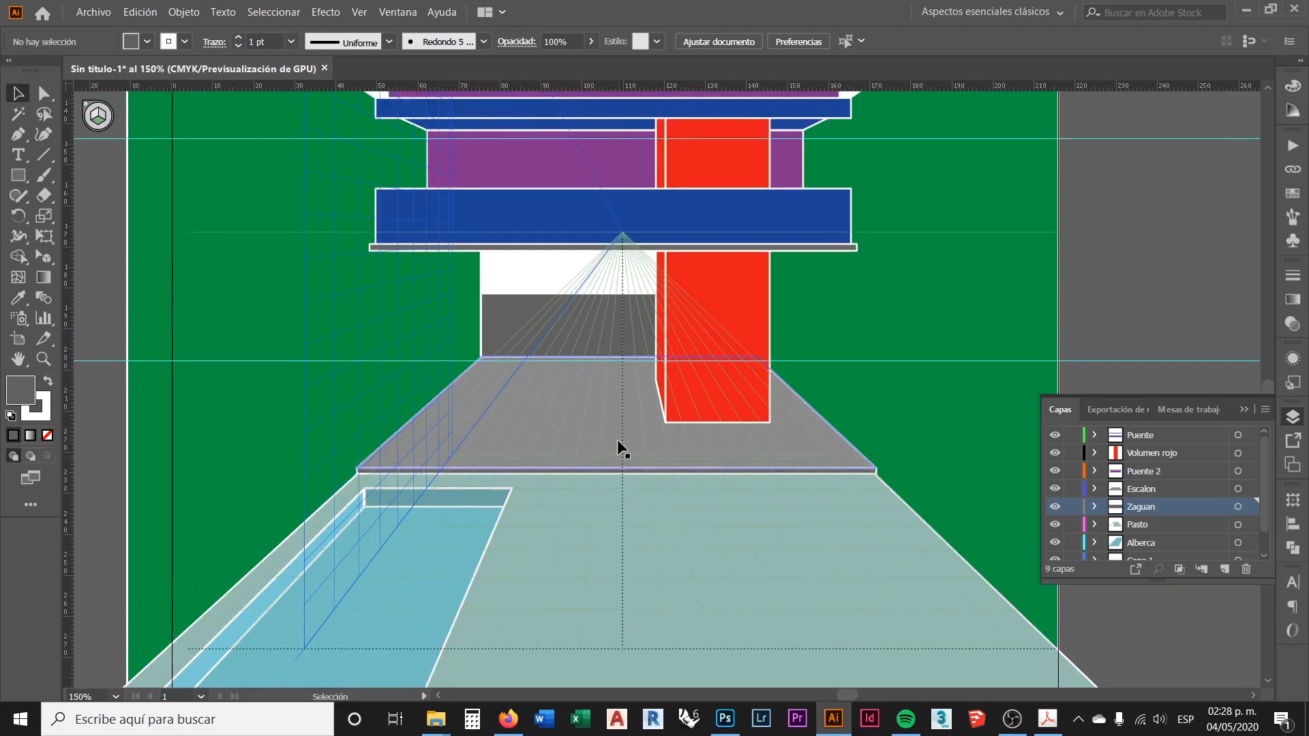
scroll(606, 311, up, 5)
scroll(594, 400, down, 2)
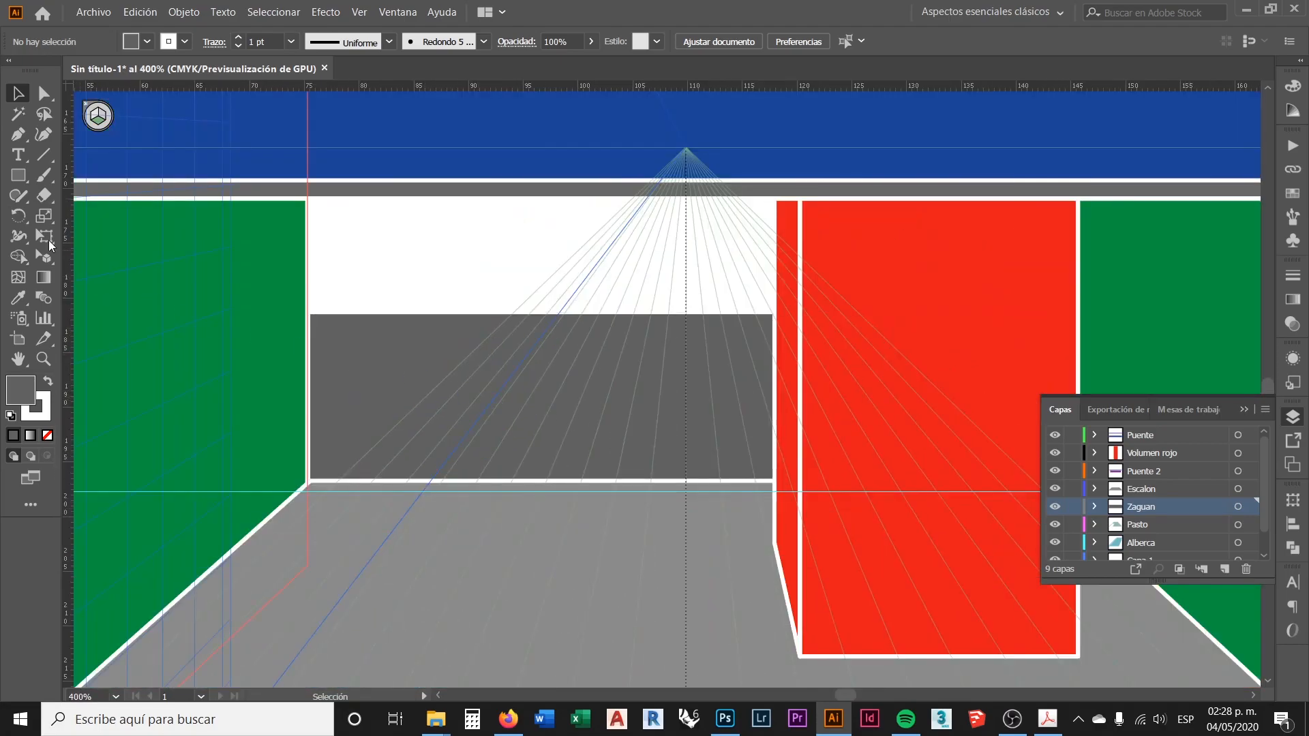
click(43, 155)
scroll(466, 387, up, 1)
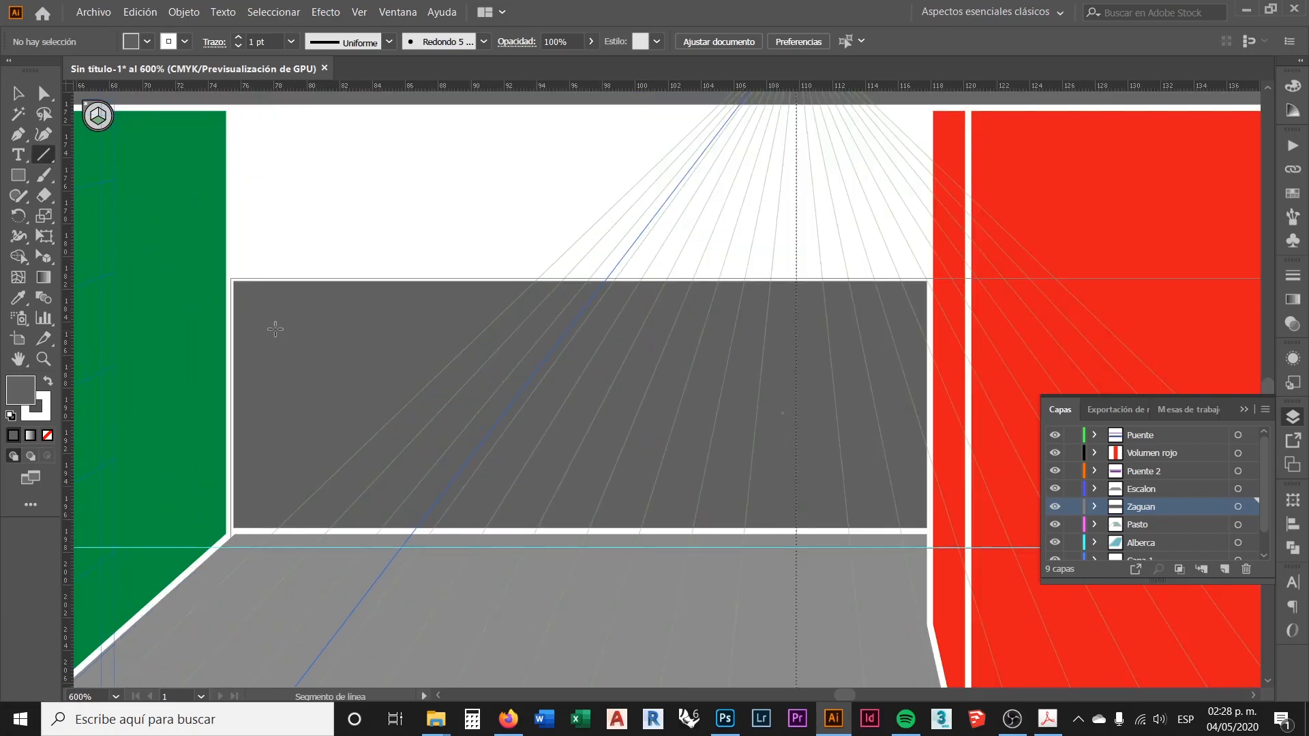
drag(232, 314, 929, 316)
key(v)
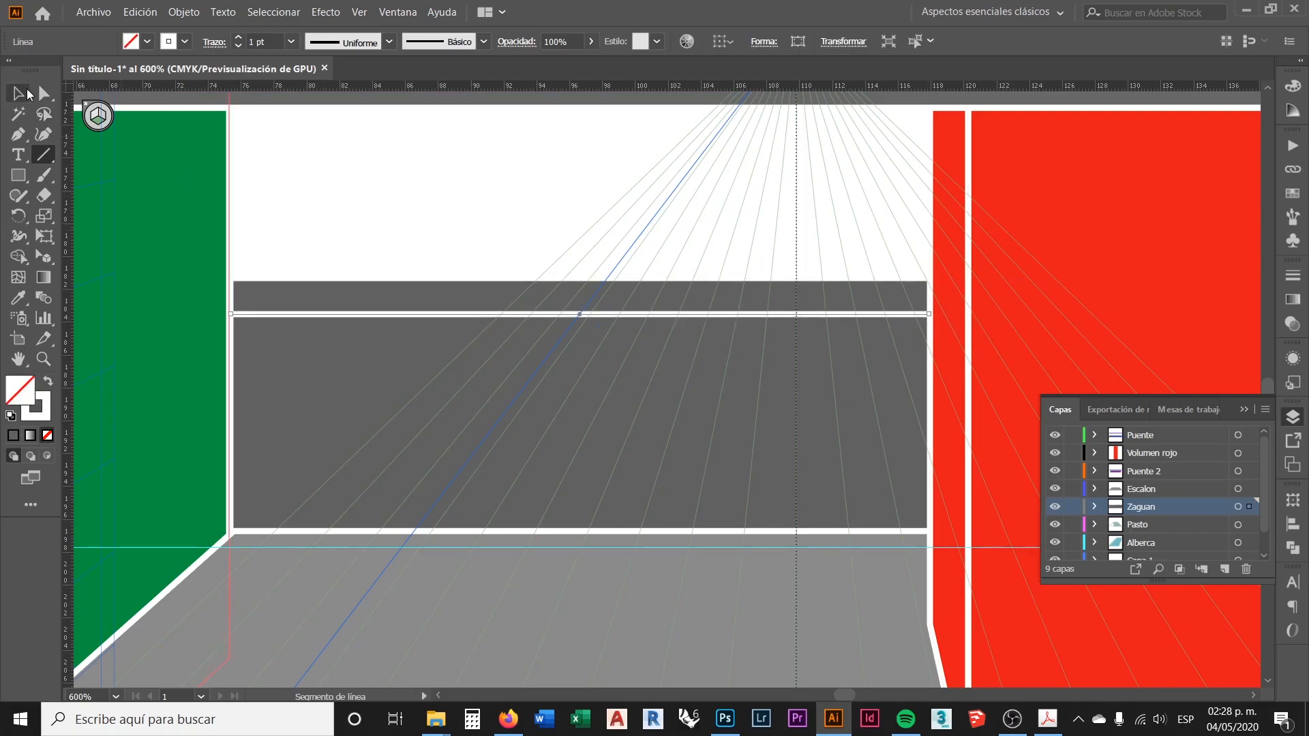
Place a copy of the white line a short distance straight below it on the back wall
scroll(431, 341, down, 1)
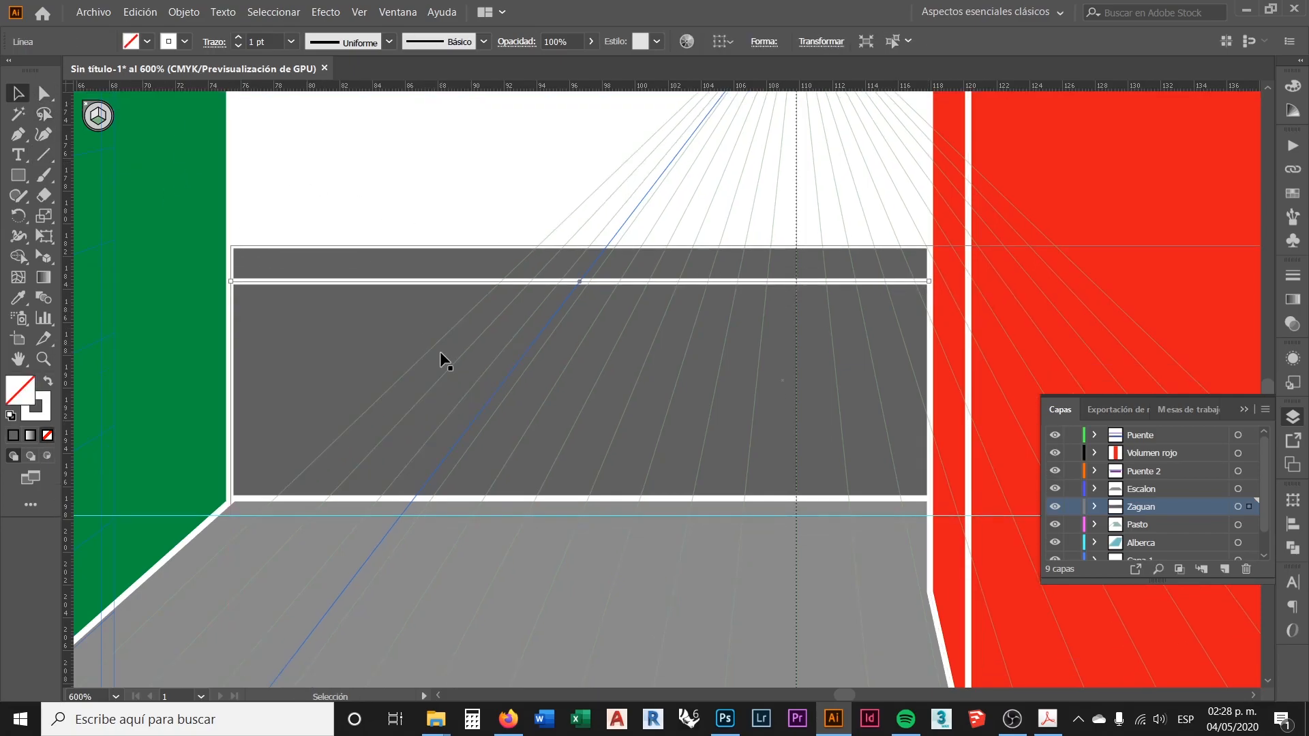
scroll(403, 334, up, 1)
drag(334, 264, 324, 302)
key(ctrl+z)
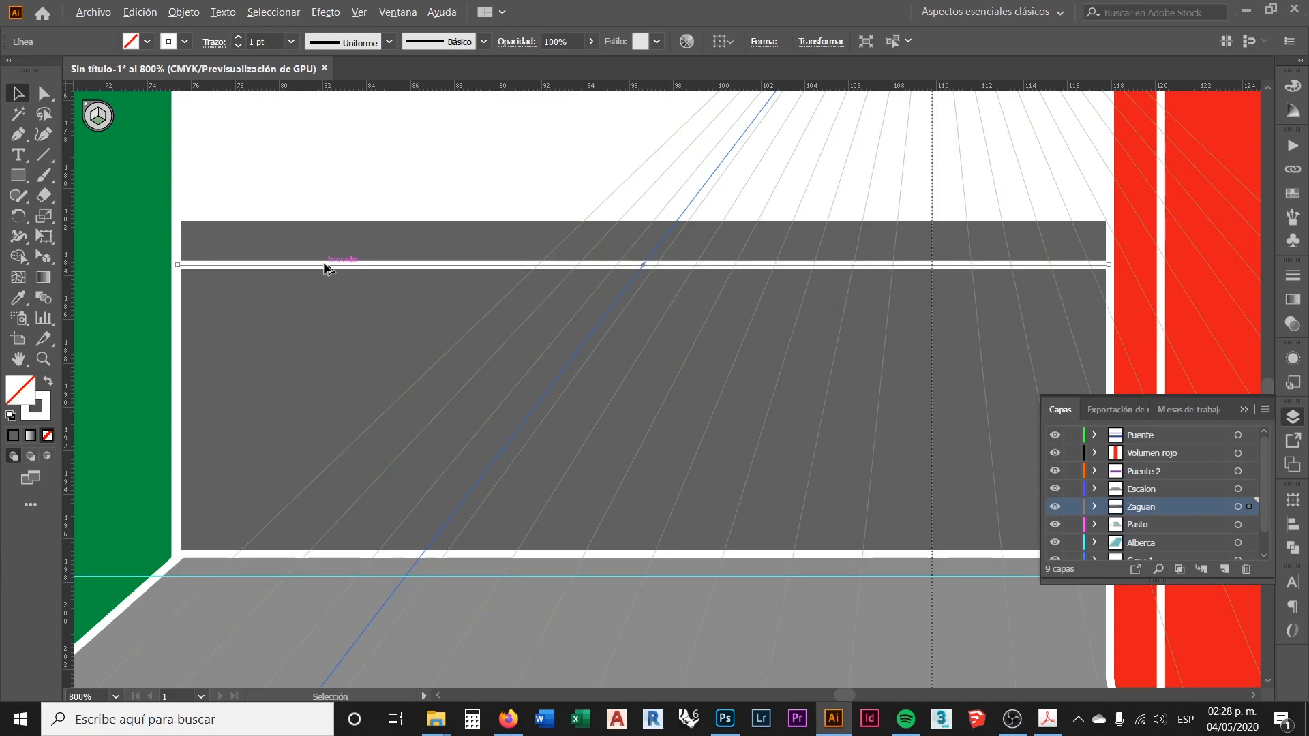
drag(320, 266, 317, 318)
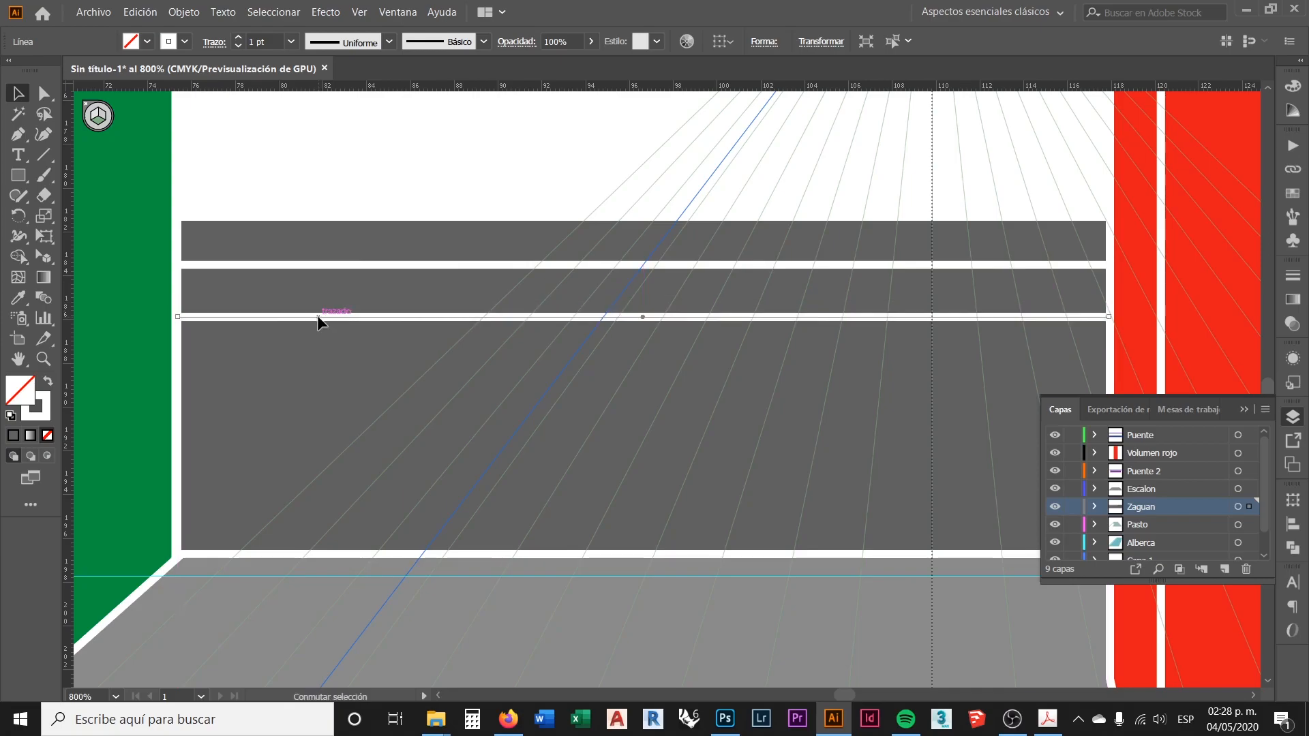
Repeat the line duplication four more times so evenly spaced lines run down to the base of the back wall
right_click(379, 318)
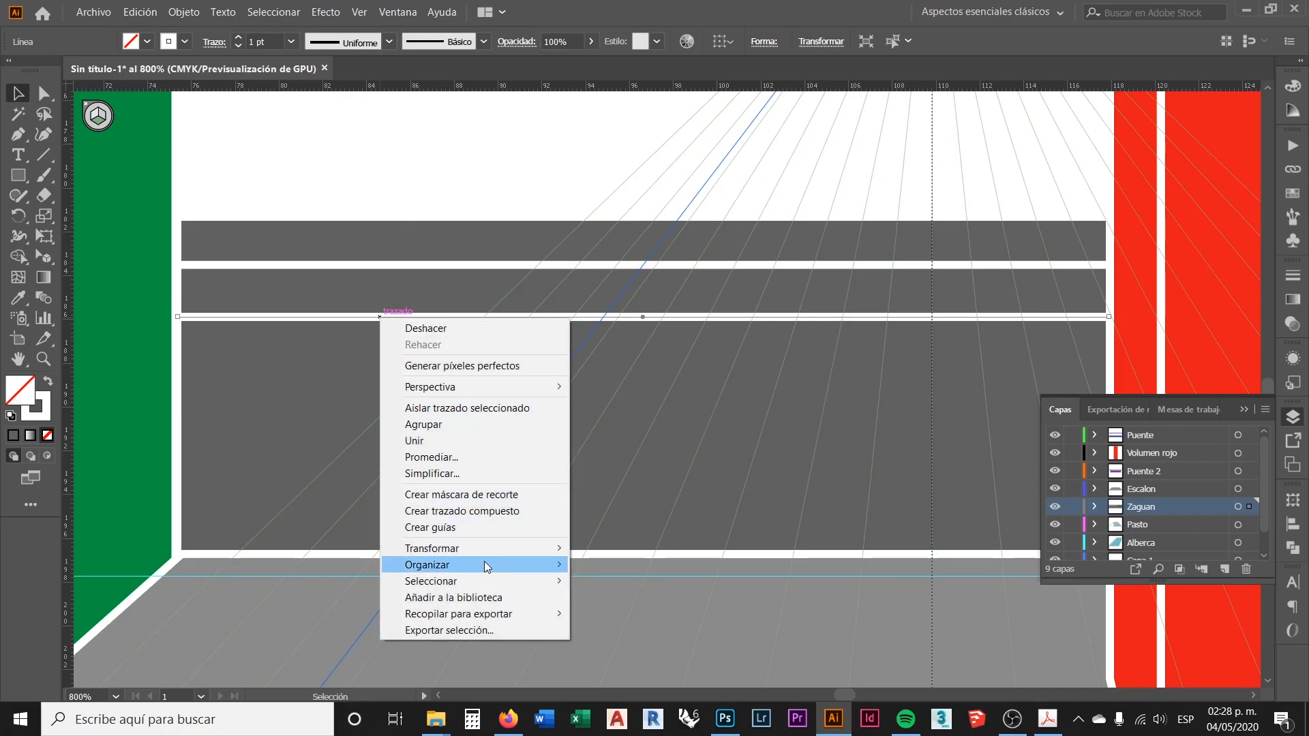
mouse_move(497, 554)
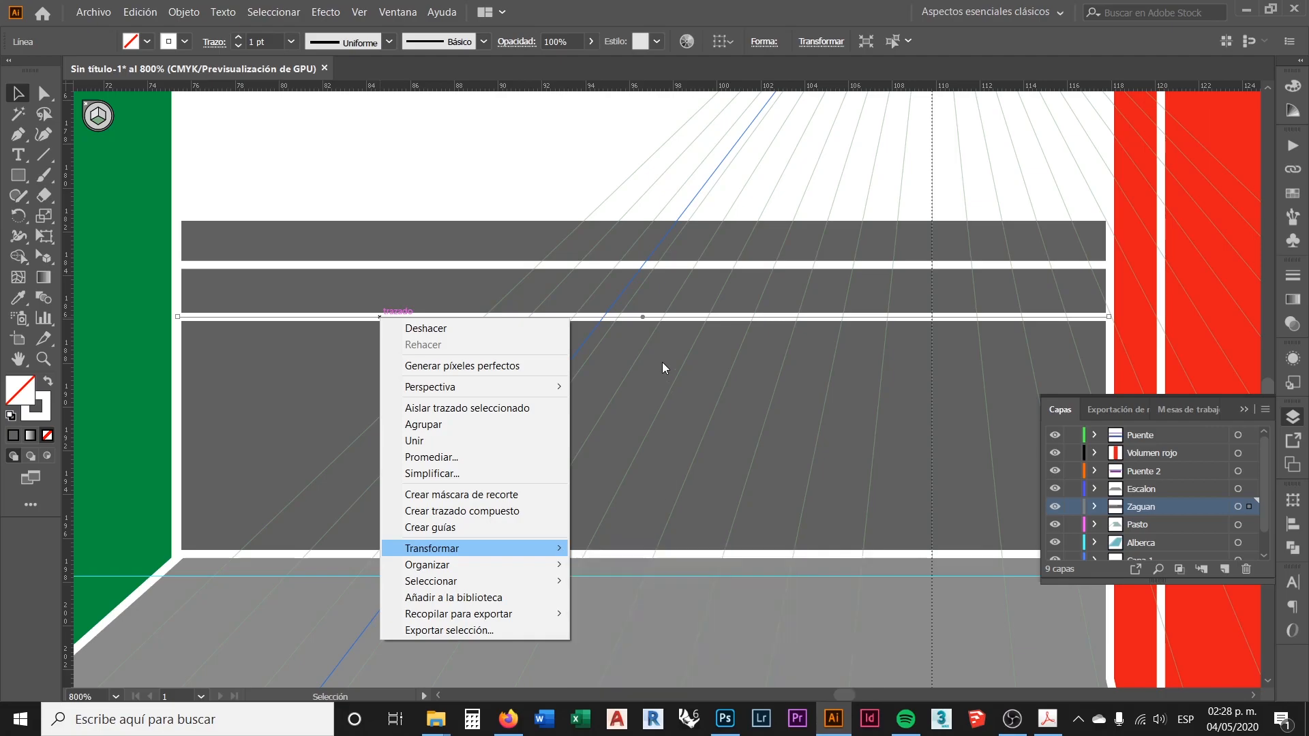
click(614, 372)
key(ctrl+d)
key(ctrl+d)
key(ctrl+d)
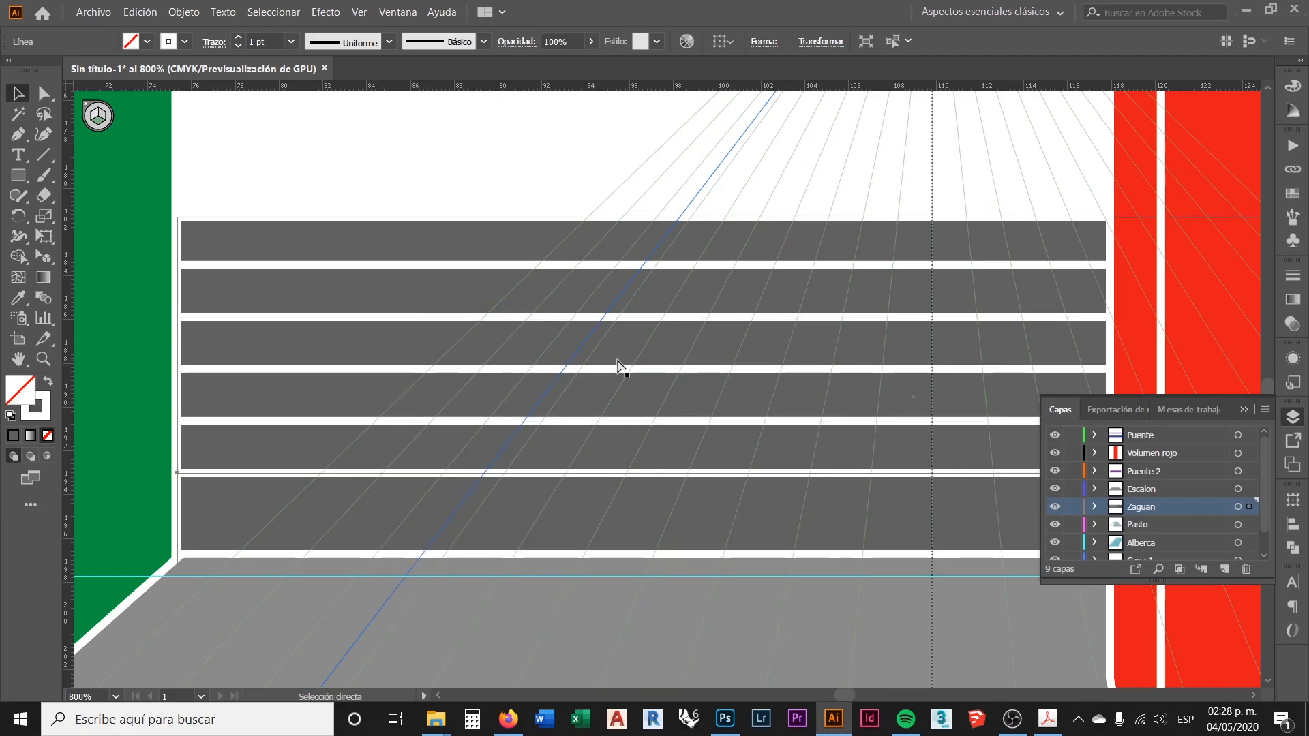
key(ctrl+d)
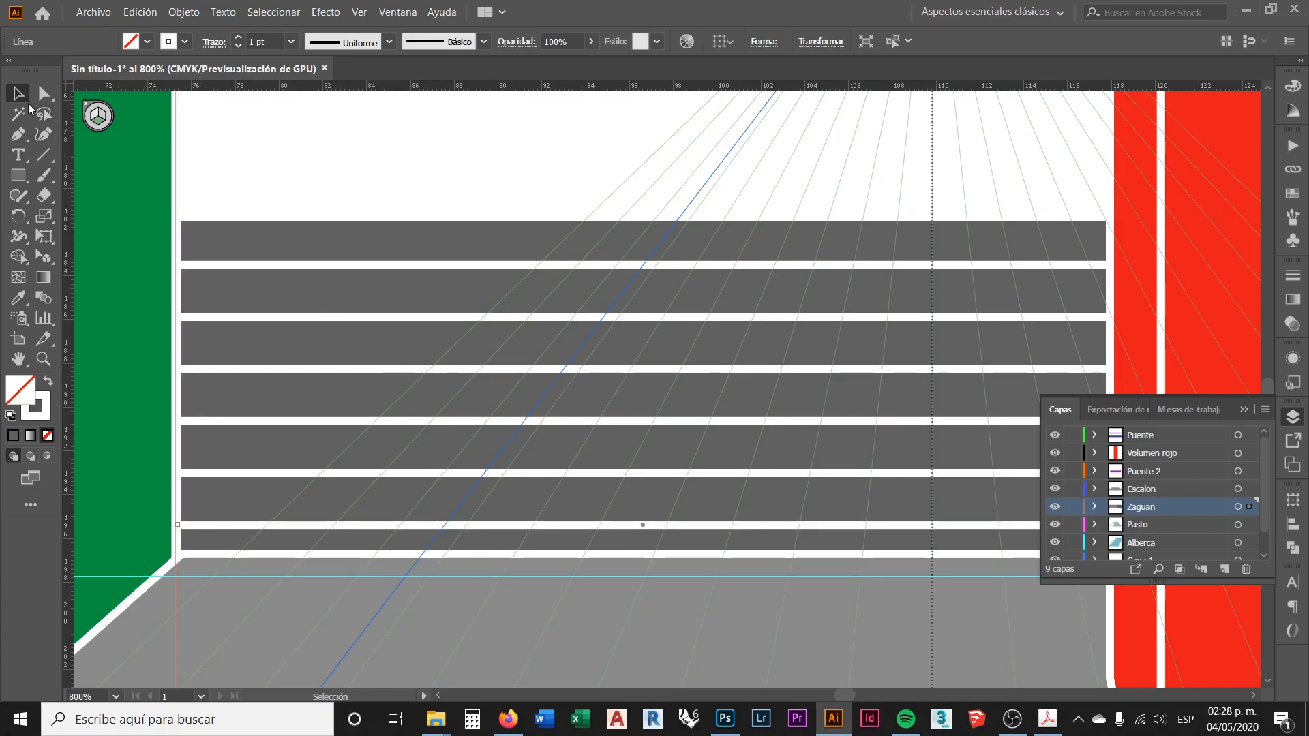
Select all six horizontal lines and move them up slightly to centre them within the back wall
shift+click(276, 473)
shift+click(285, 421)
shift+click(286, 369)
shift+click(288, 317)
shift+click(306, 264)
drag(306, 264, 306, 250)
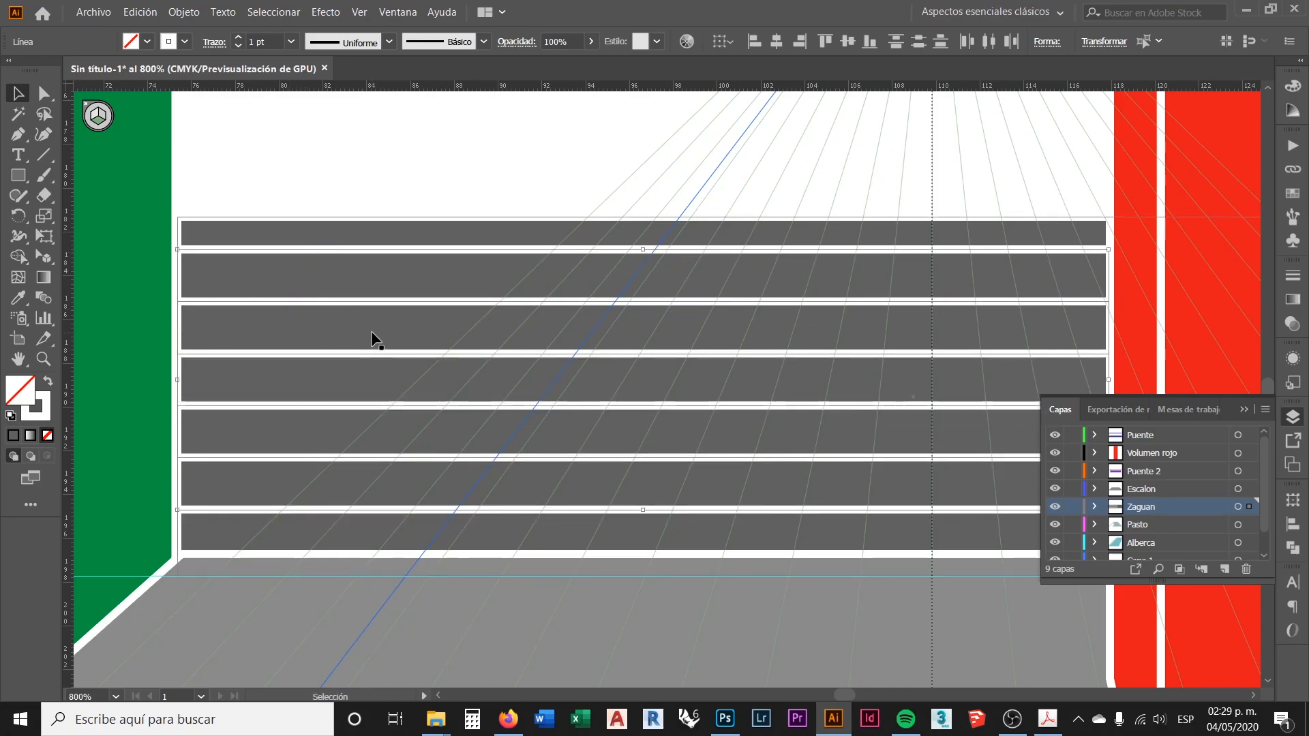
Reduce the stroke weight of the six back wall lines to 0.5 pt and deselect them
scroll(371, 330, down, 4)
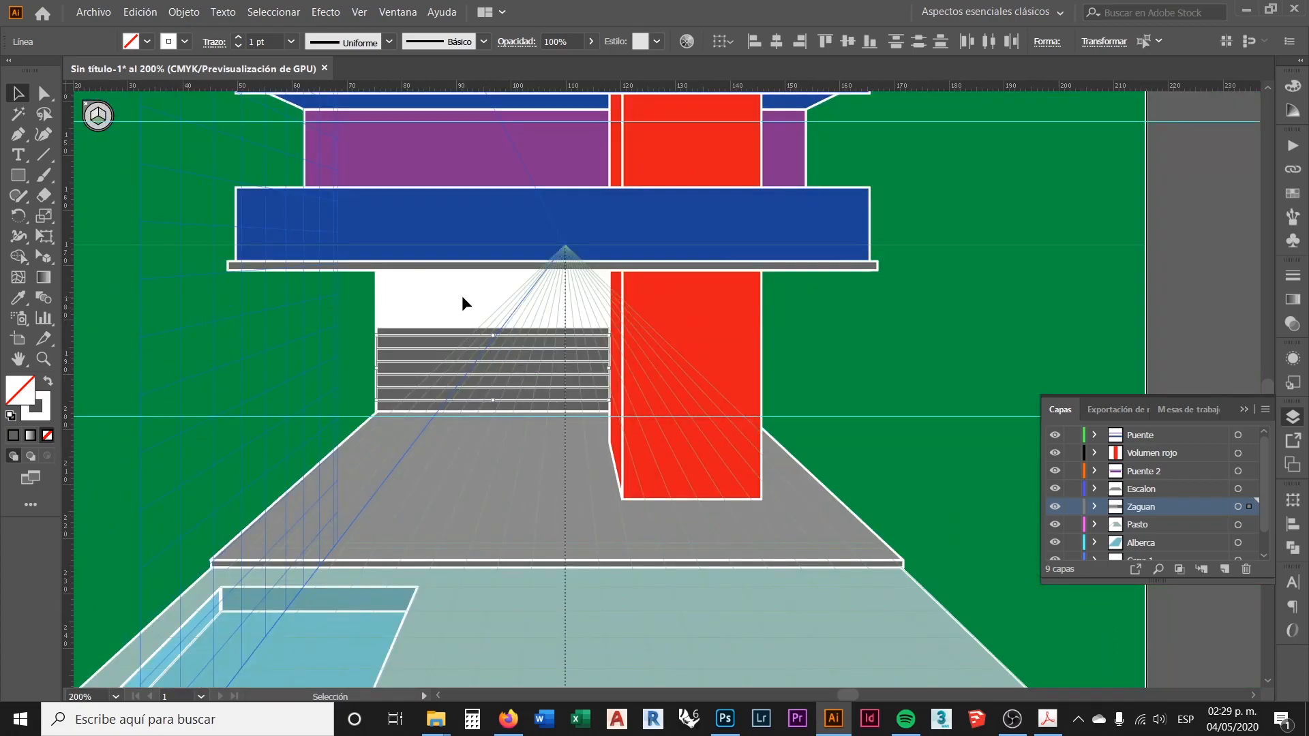
scroll(453, 347, up, 3)
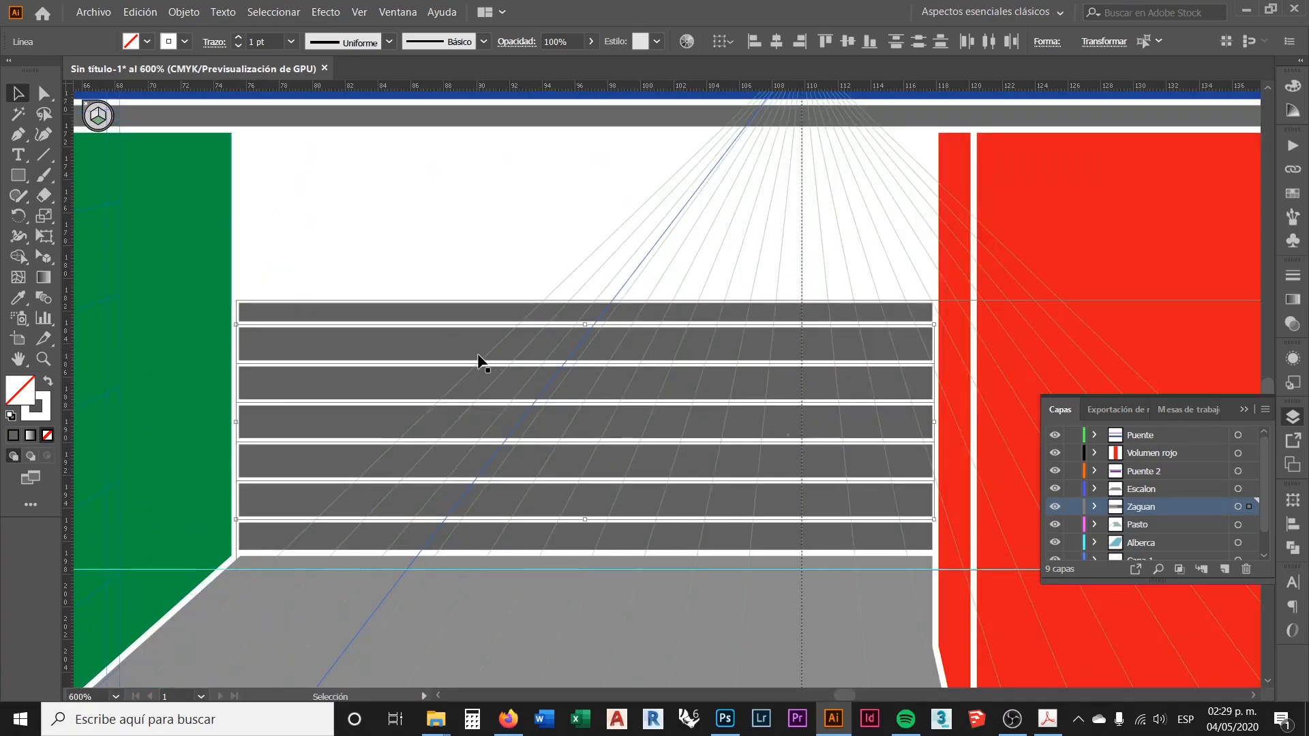
click(1294, 278)
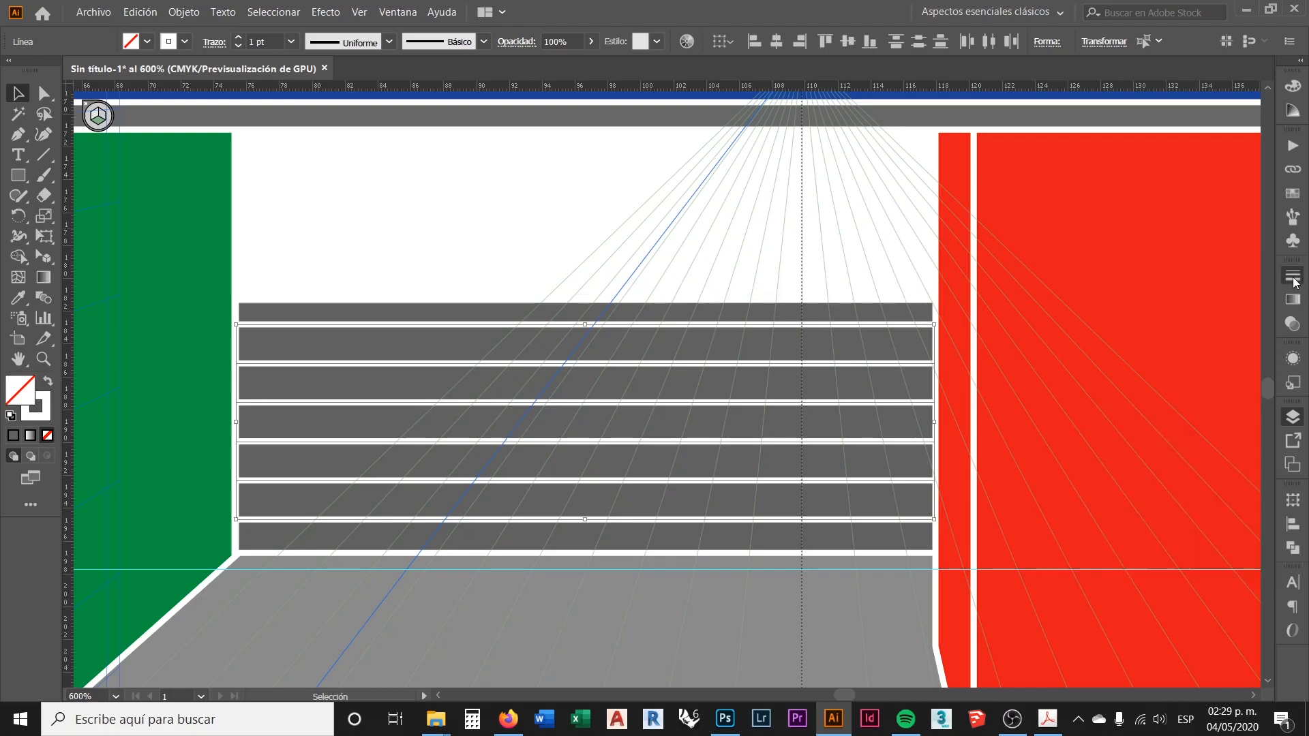
click(1177, 290)
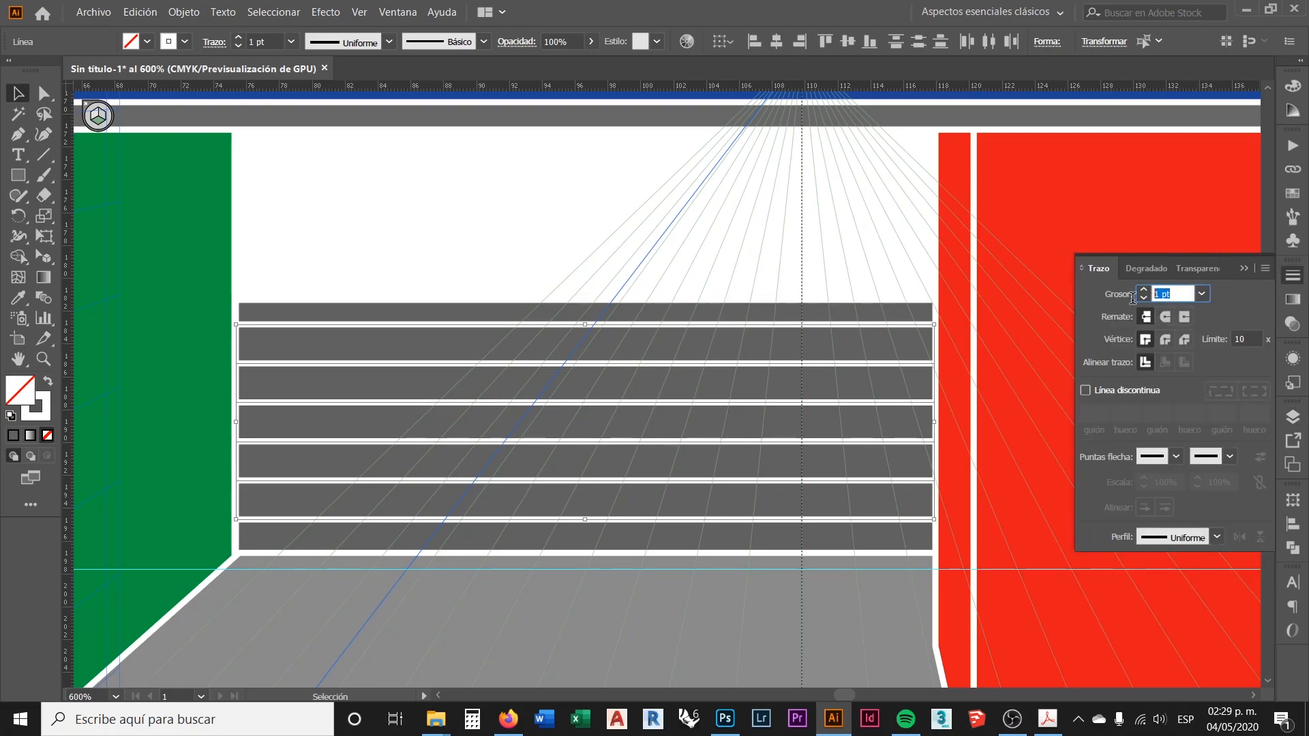
text(0.5)
key(Return)
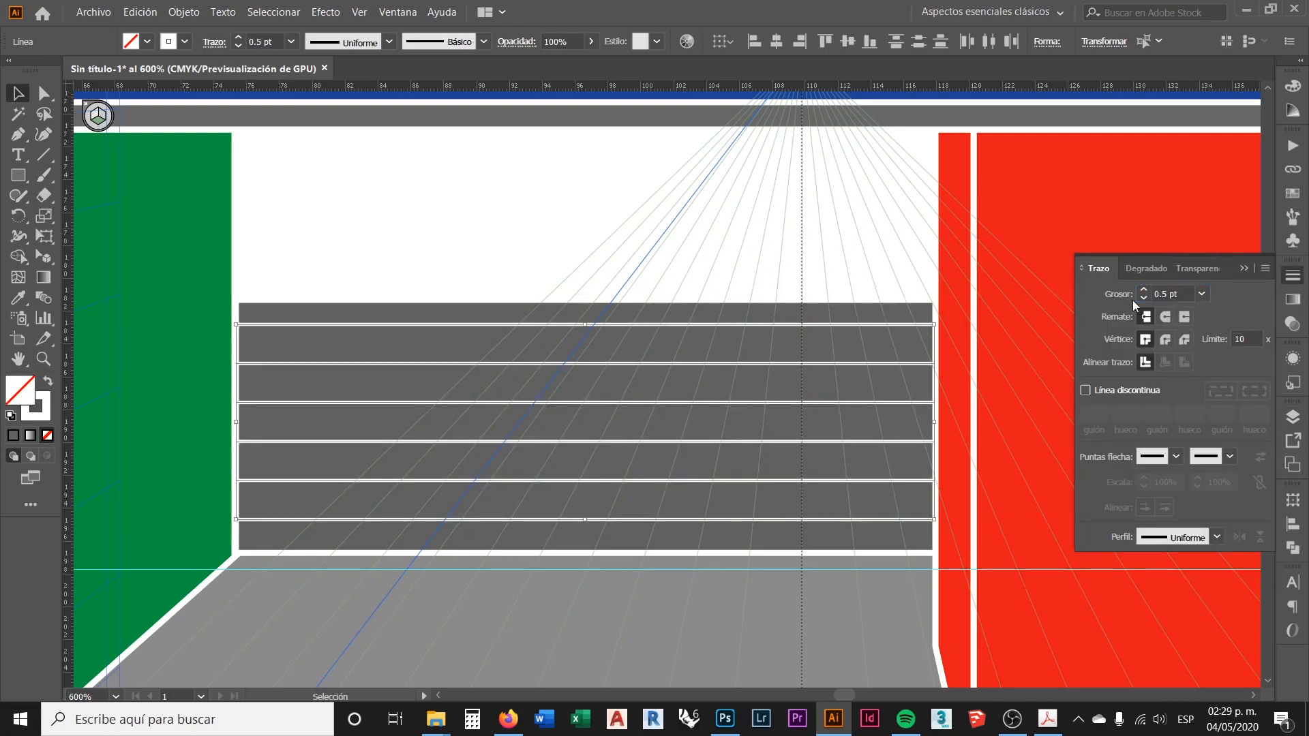
click(460, 250)
key(ctrl+0)
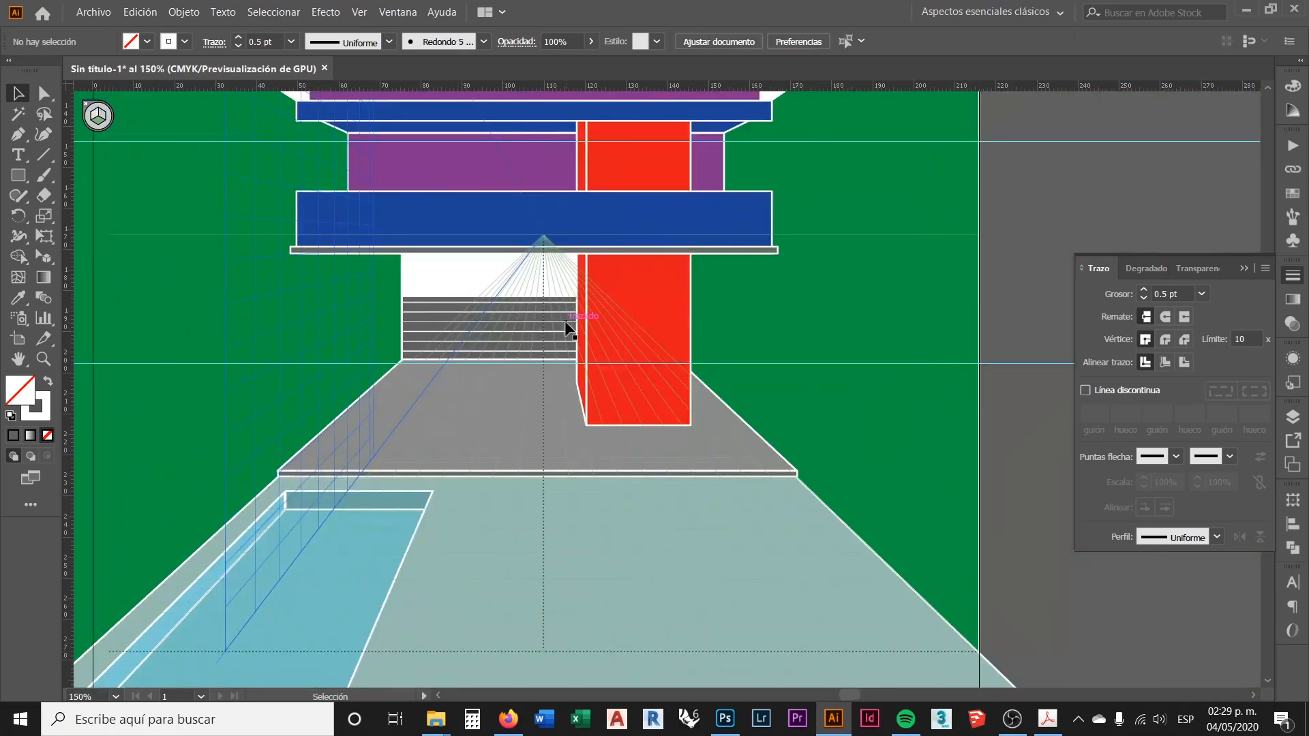
scroll(626, 395, down, 1)
scroll(621, 370, up, 2)
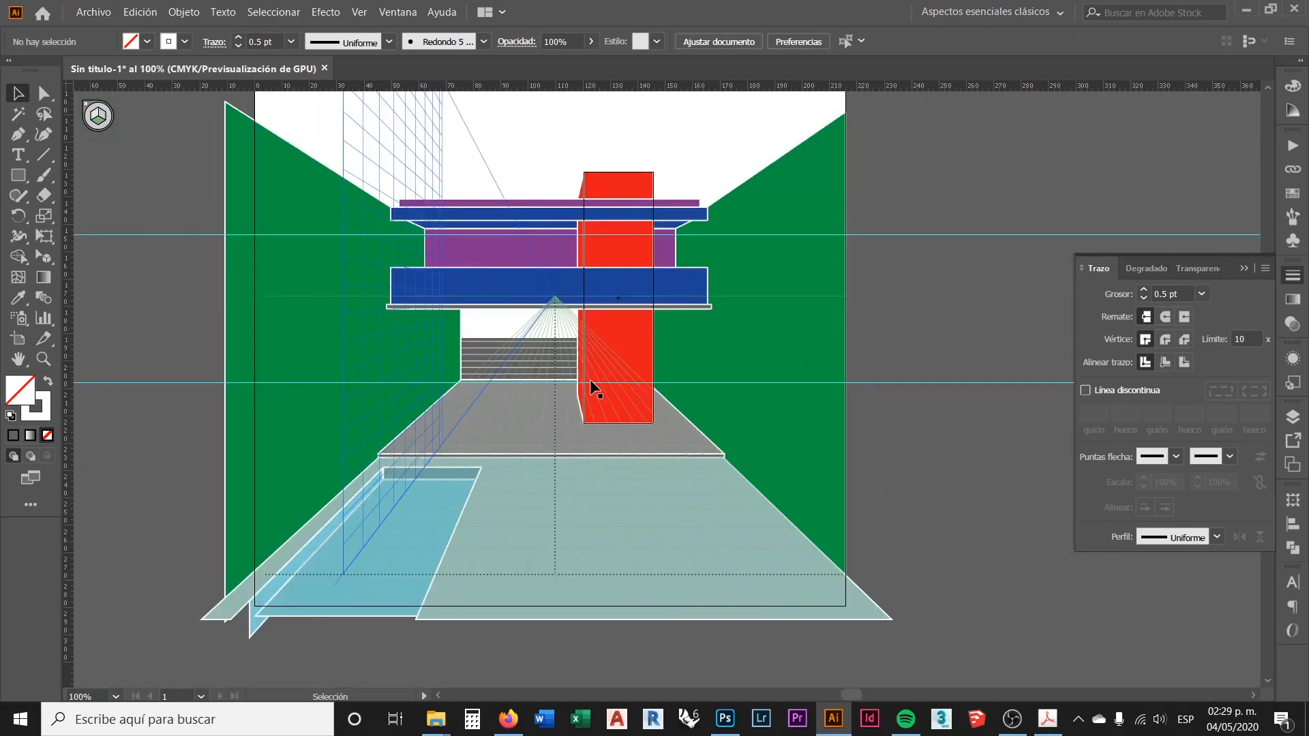
scroll(554, 334, up, 1)
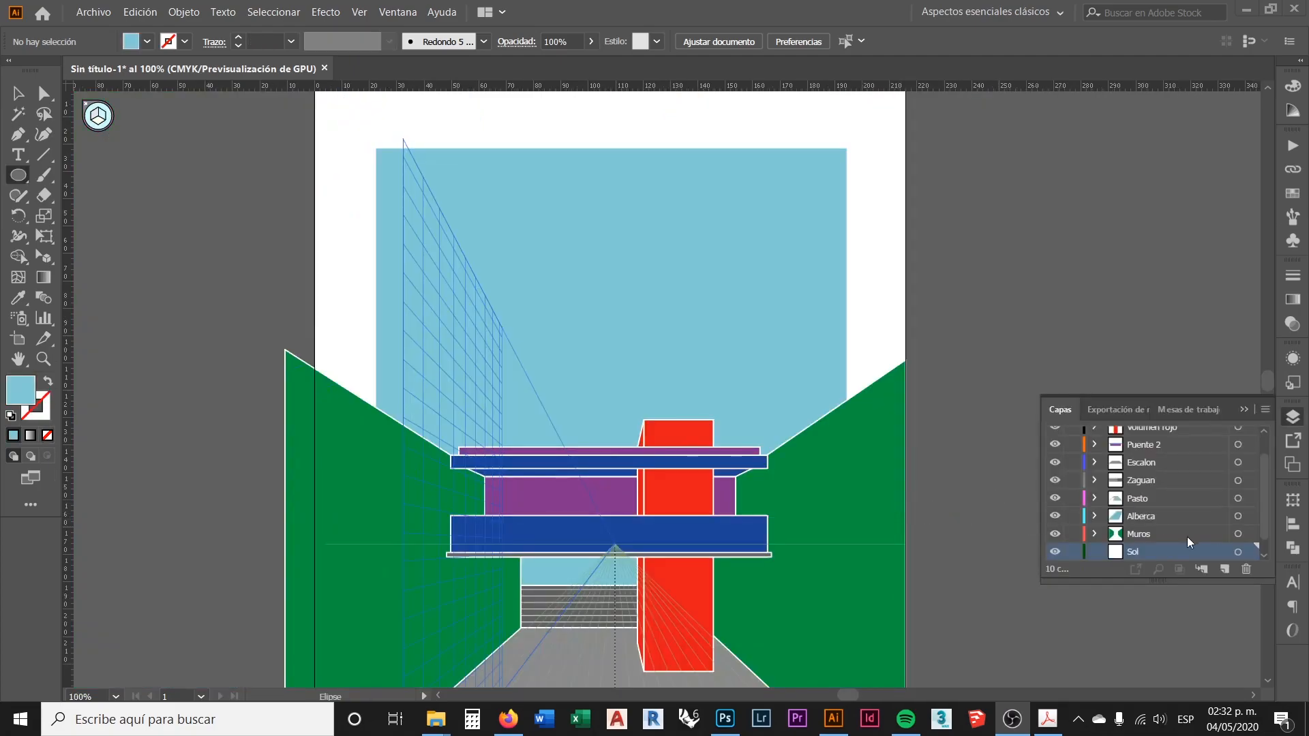
drag(1267, 513, 1266, 526)
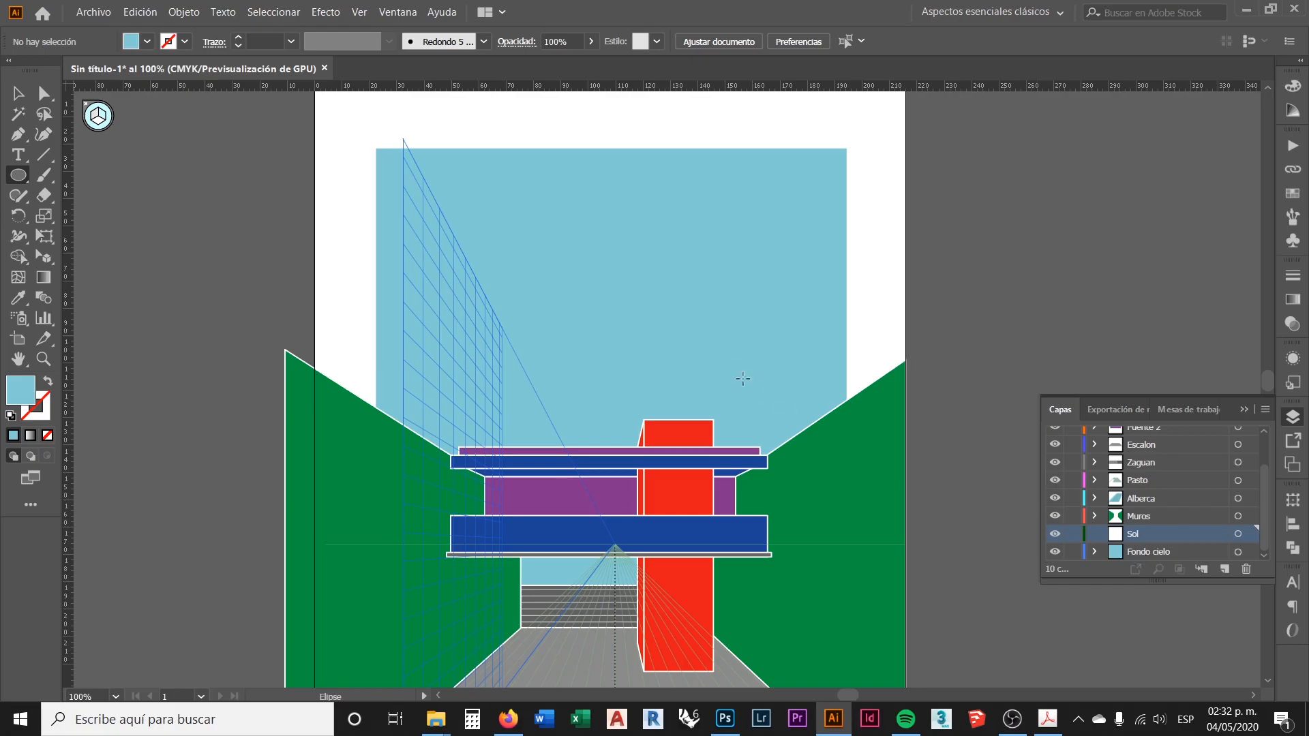
key(ctrl+shift+i)
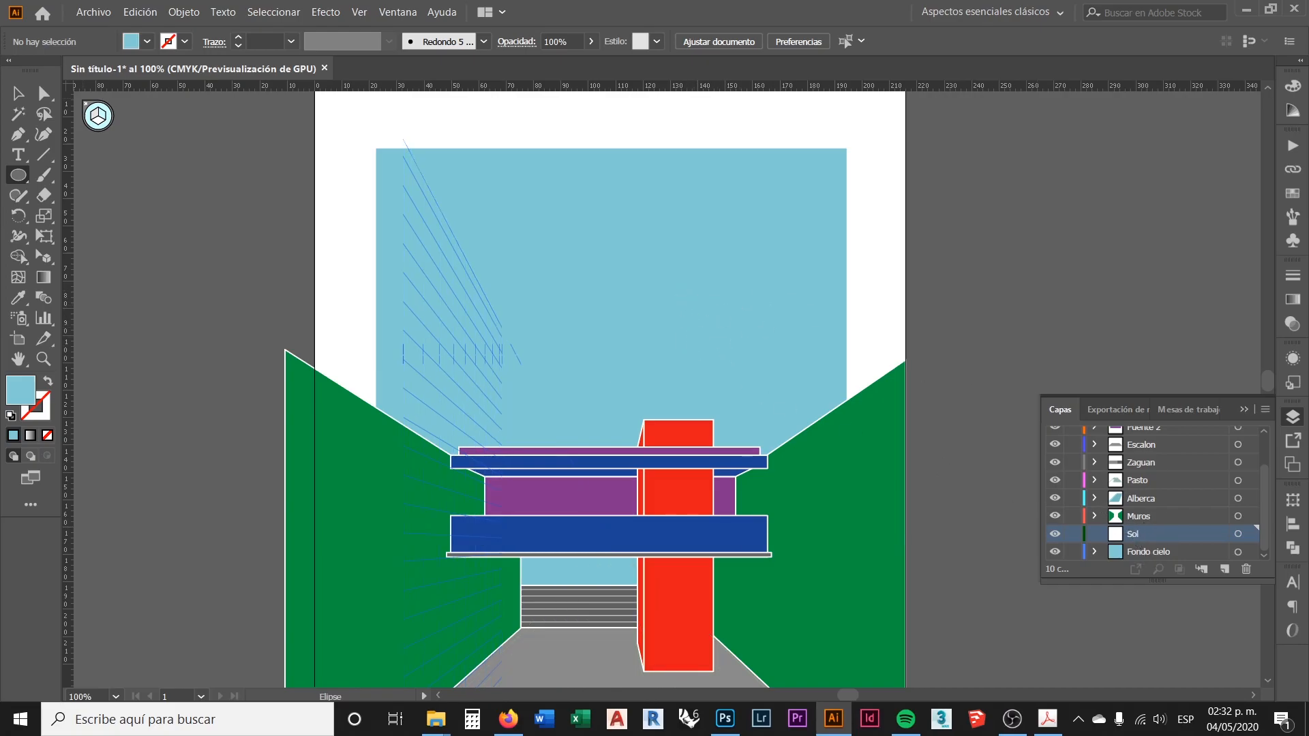
key(ctrl+shift+i)
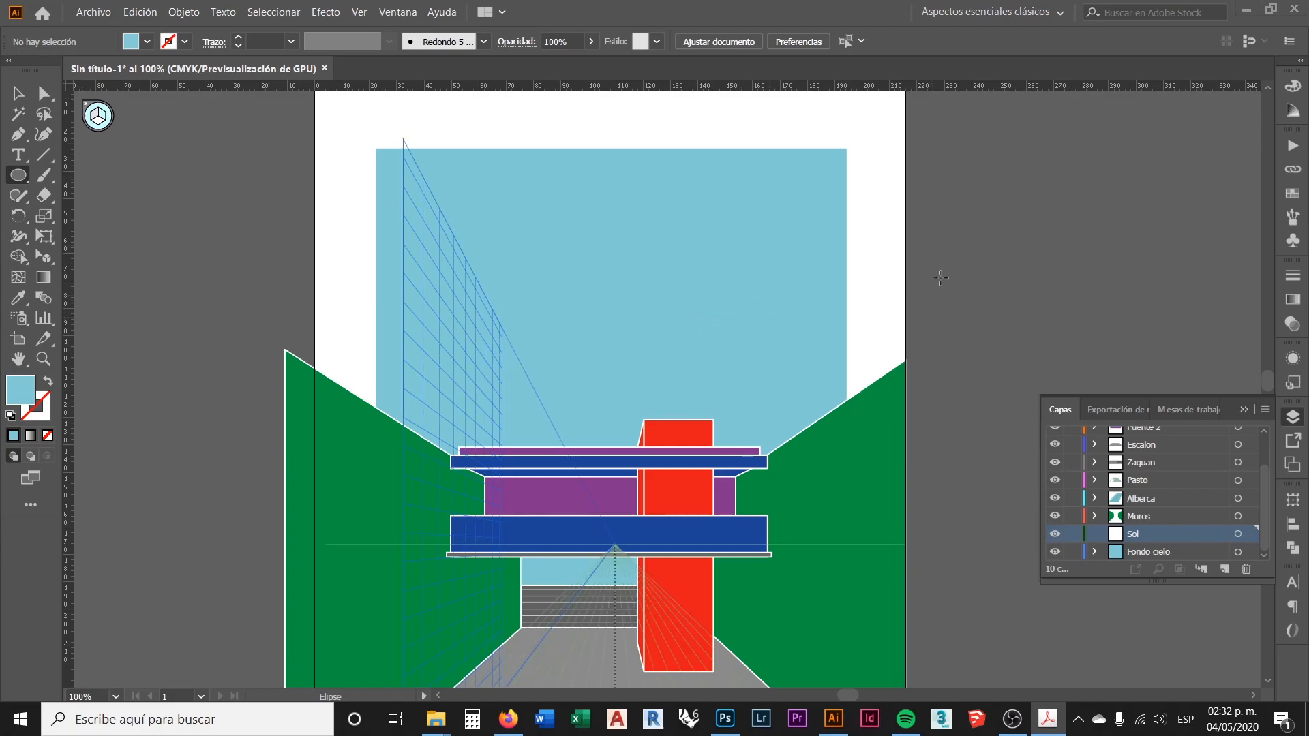
scroll(921, 309, up, 1)
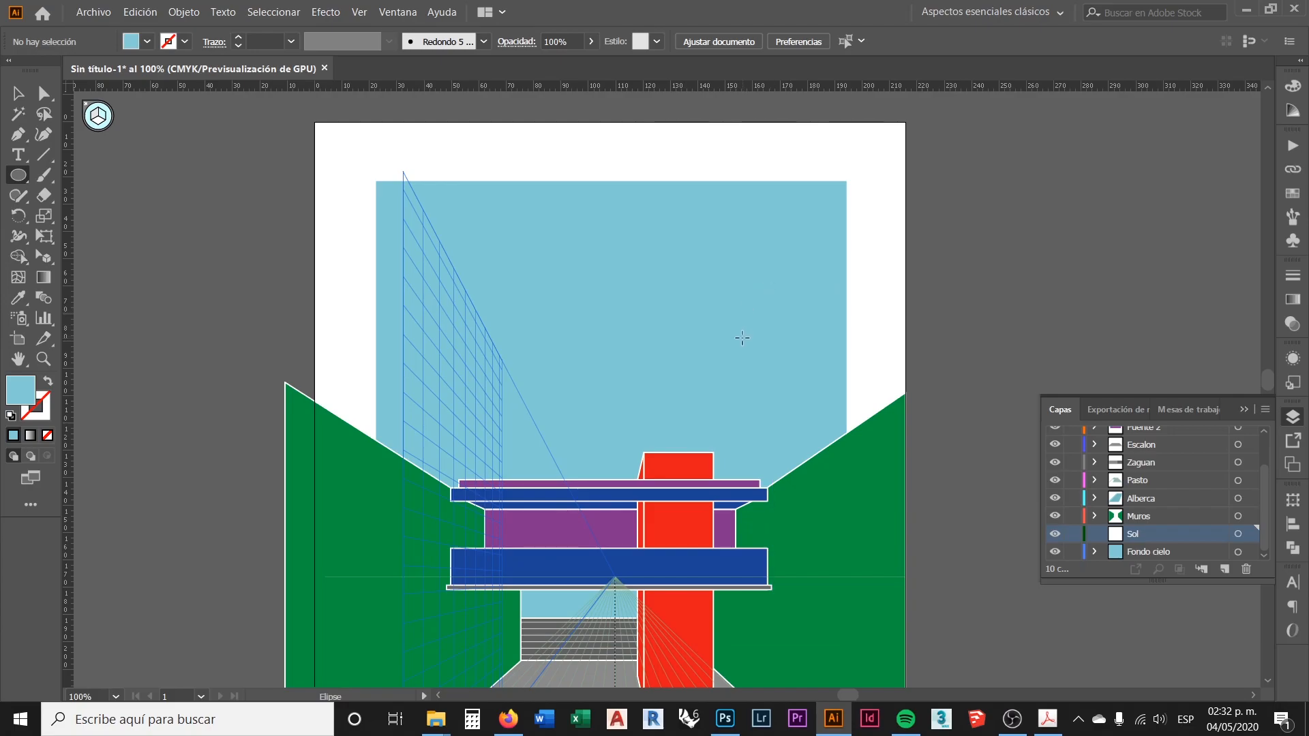
scroll(741, 337, up, 1)
scroll(744, 389, down, 2)
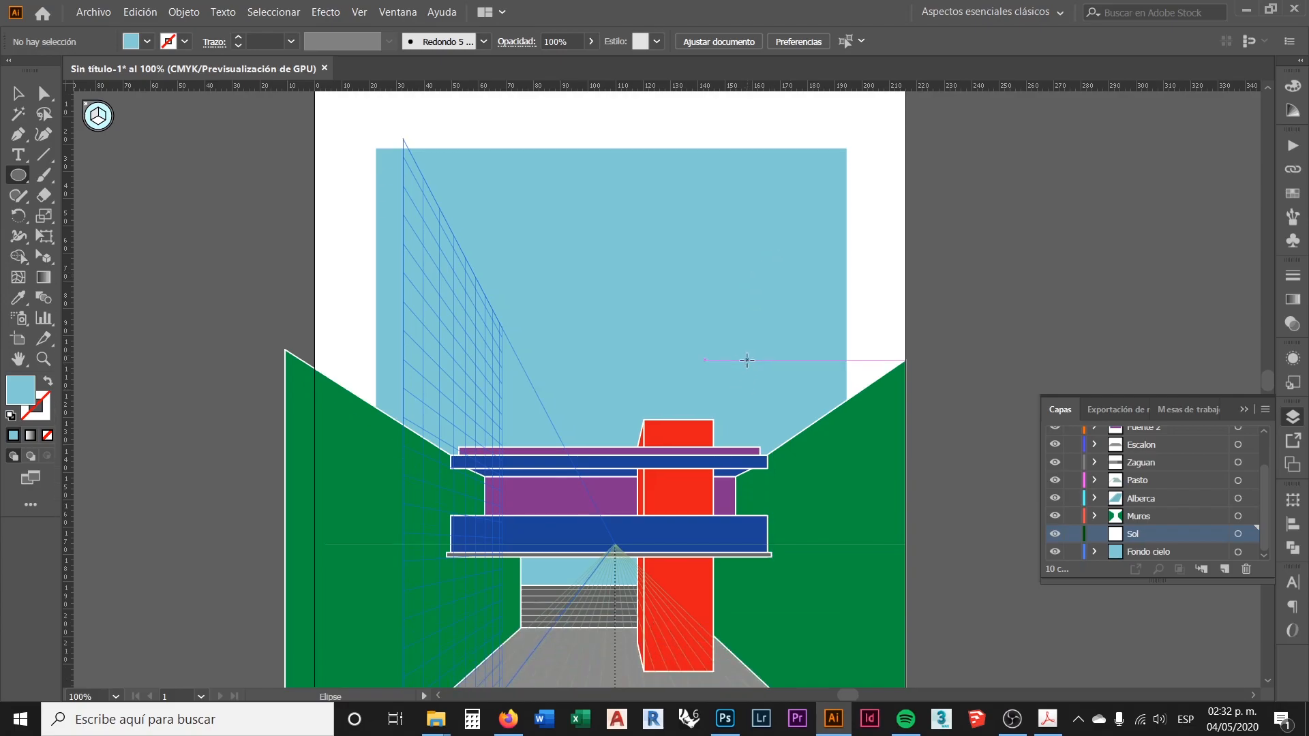
Draw a circle about 25 mm in diameter for the sun on the Sol layer, in the sky above the red volume
scroll(747, 359, up, 1)
scroll(722, 289, up, 1)
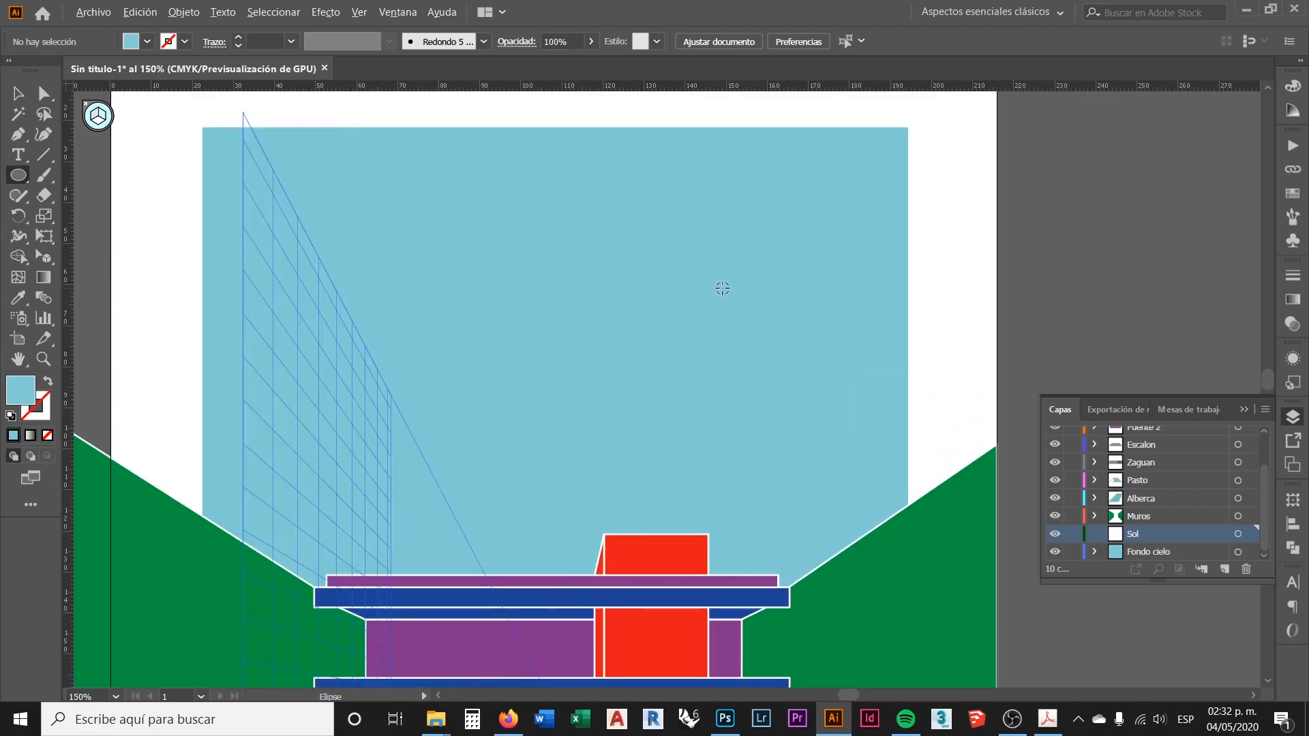
mouse_move(673, 225)
mouse_down()
mouse_move(818, 362)
mouse_move(787, 318)
mouse_move(779, 330)
mouse_up()
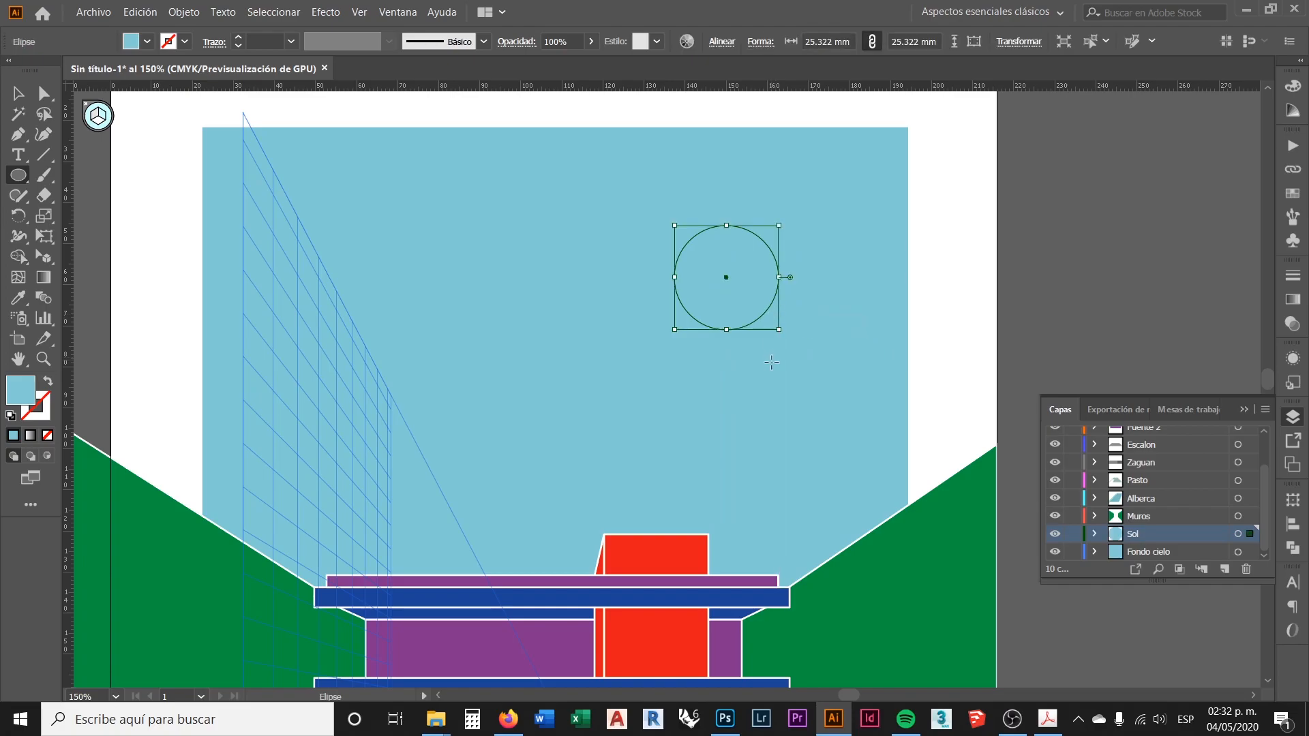
Change the fill of the sun circle to a golden yellow
double_click(21, 393)
drag(996, 252, 987, 330)
mouse_move(842, 186)
mouse_down()
mouse_move(816, 178)
mouse_move(839, 209)
mouse_up()
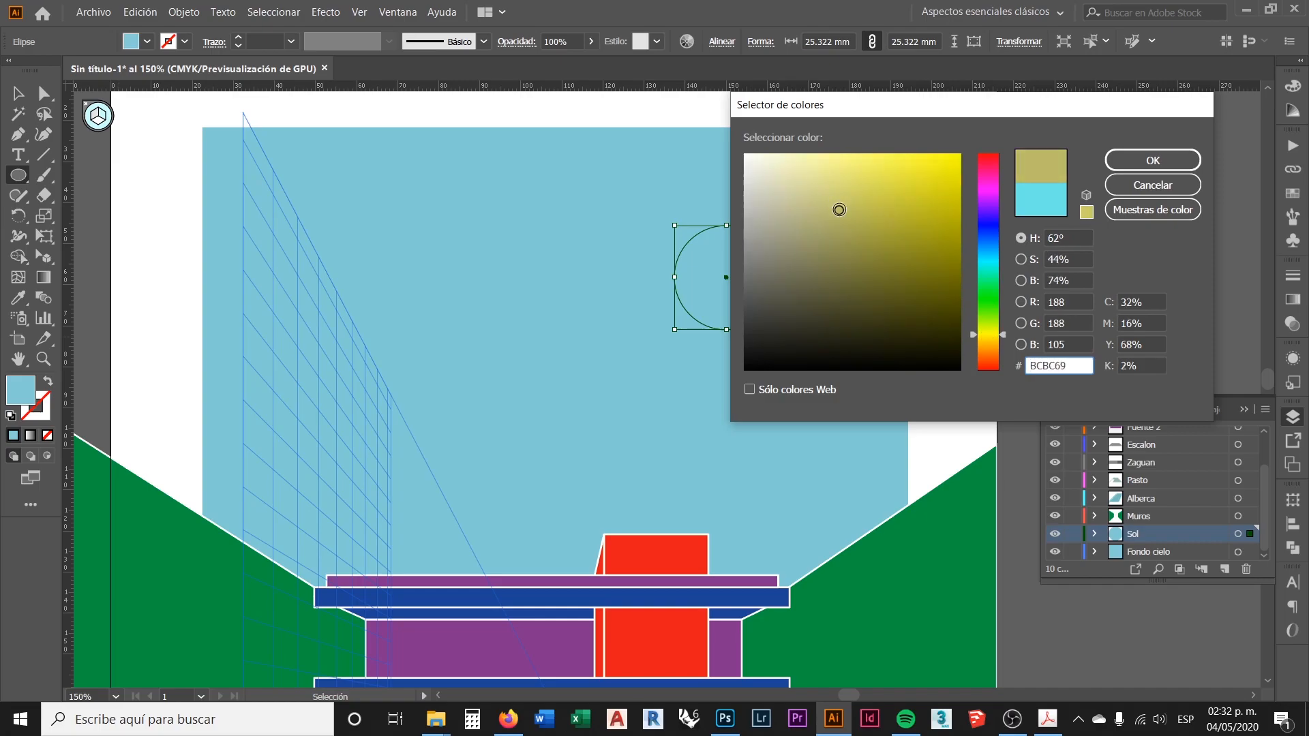
mouse_move(995, 335)
mouse_down()
mouse_move(986, 348)
mouse_move(978, 329)
mouse_move(989, 343)
mouse_up()
mouse_move(848, 193)
mouse_down()
mouse_move(859, 186)
mouse_move(859, 222)
mouse_move(886, 181)
mouse_move(896, 191)
mouse_up()
key(Return)
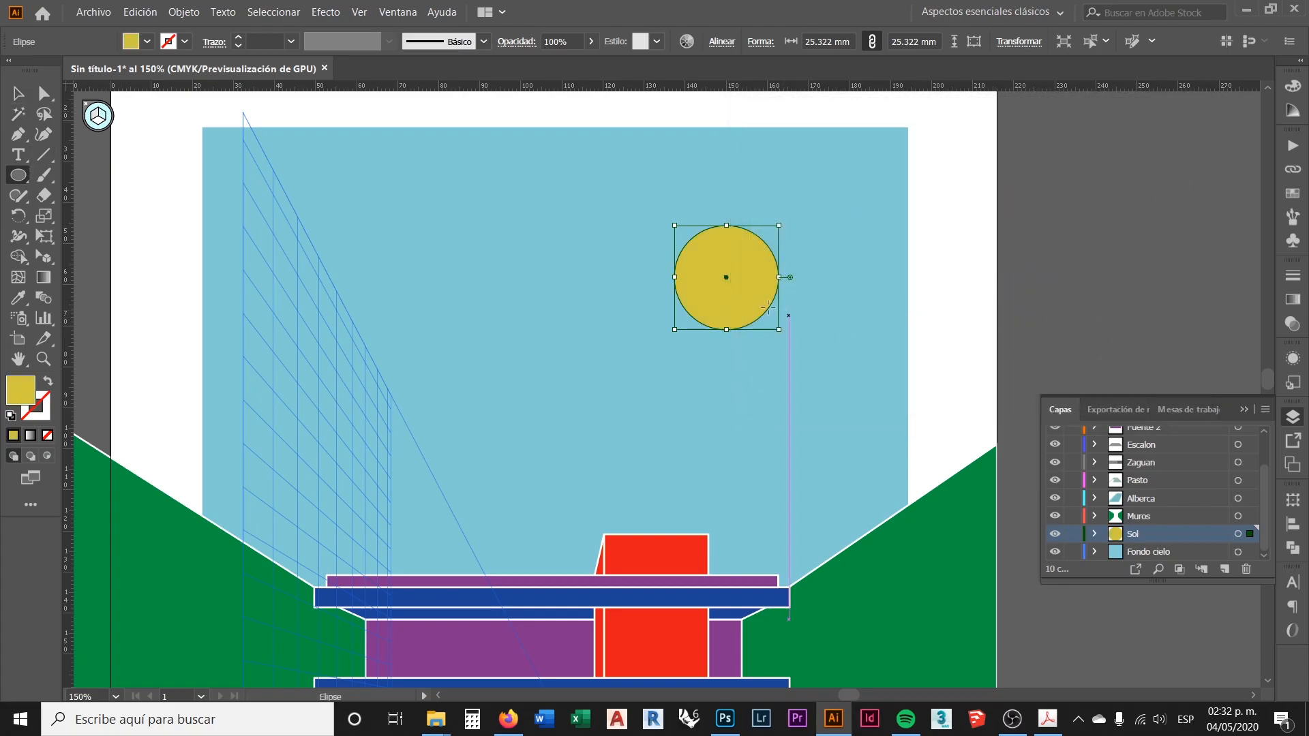
Draw a second circle about 27 mm in diameter on the Sol layer, overlapping the sun and offset to its lower left
scroll(762, 353, up, 1)
scroll(756, 357, up, 1)
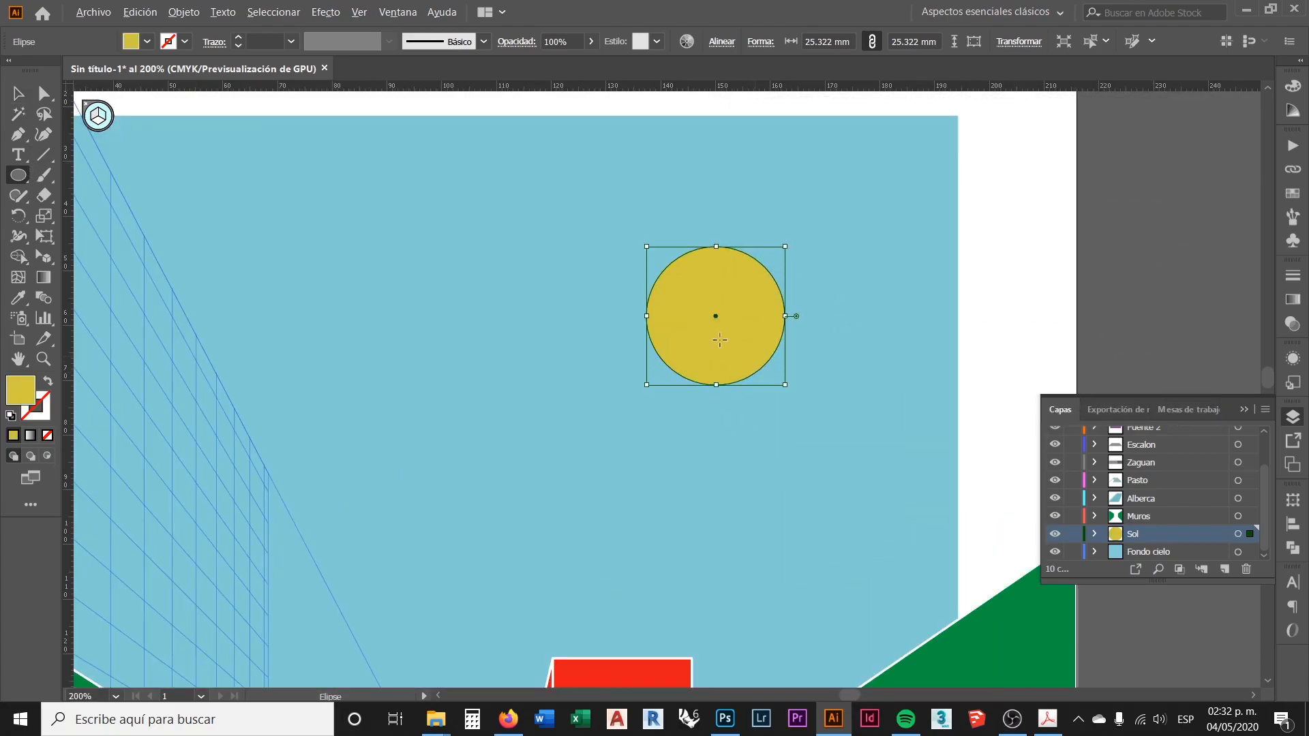
drag(617, 274, 758, 422)
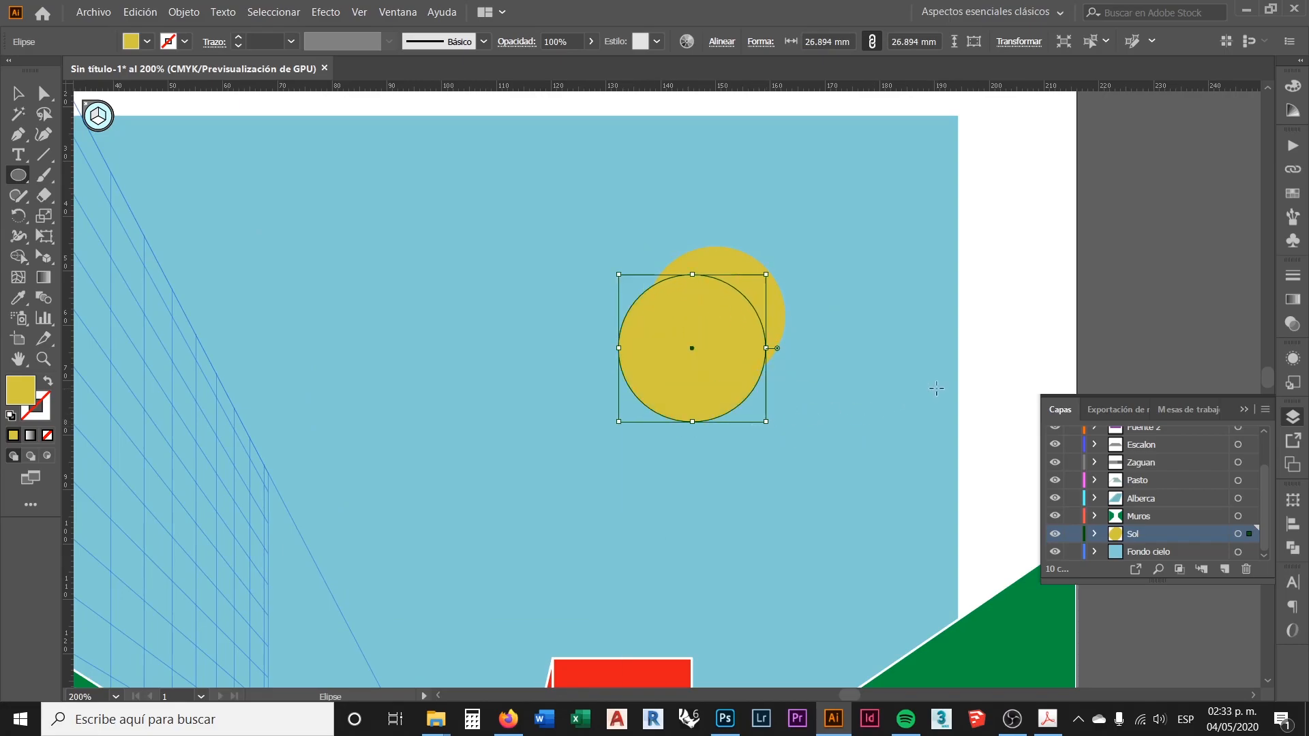
Swap the second circle's fill and stroke so it has no fill, and make its outline white
click(47, 384)
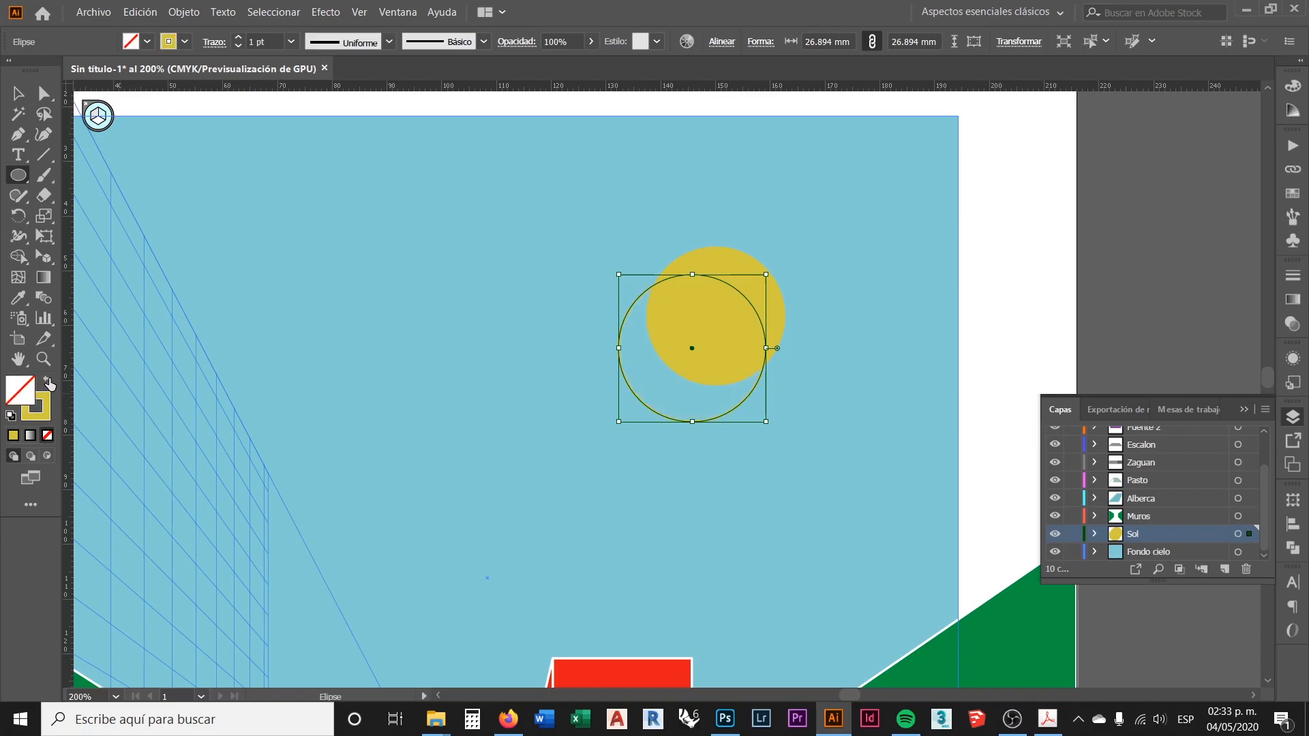
click(185, 41)
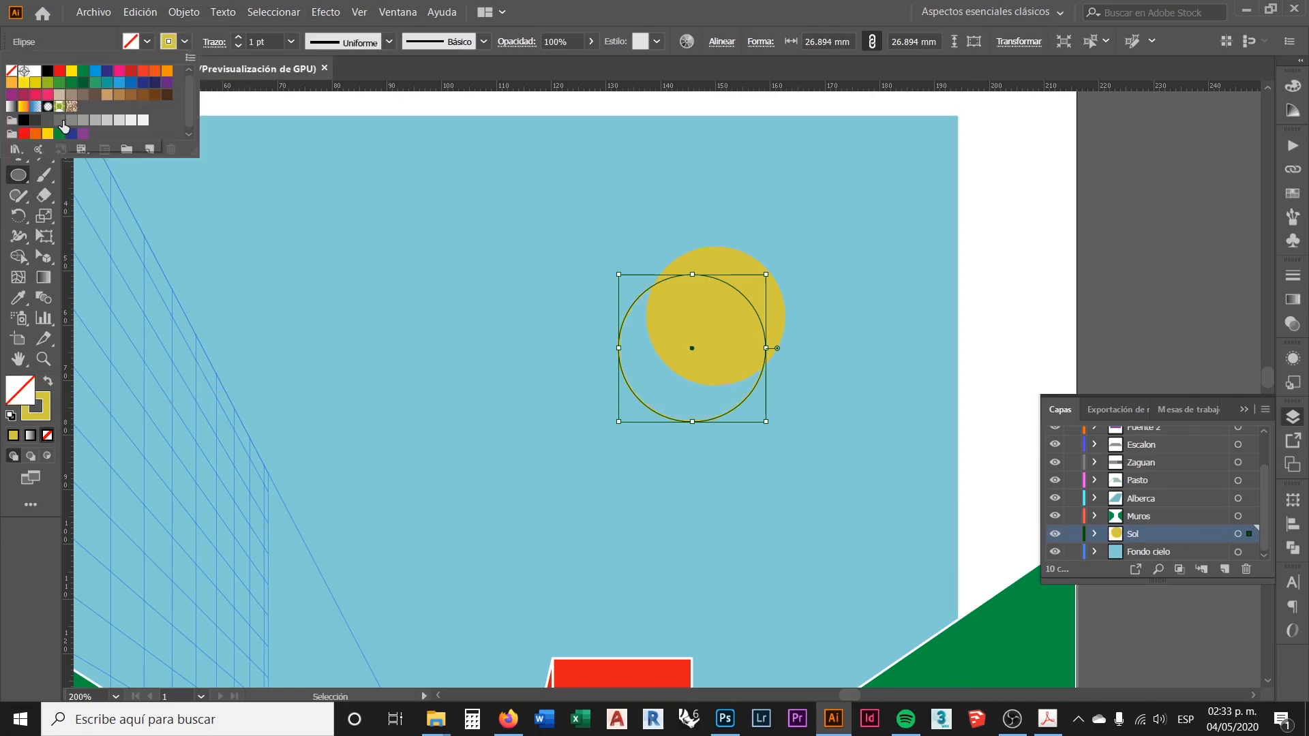
click(36, 70)
click(184, 43)
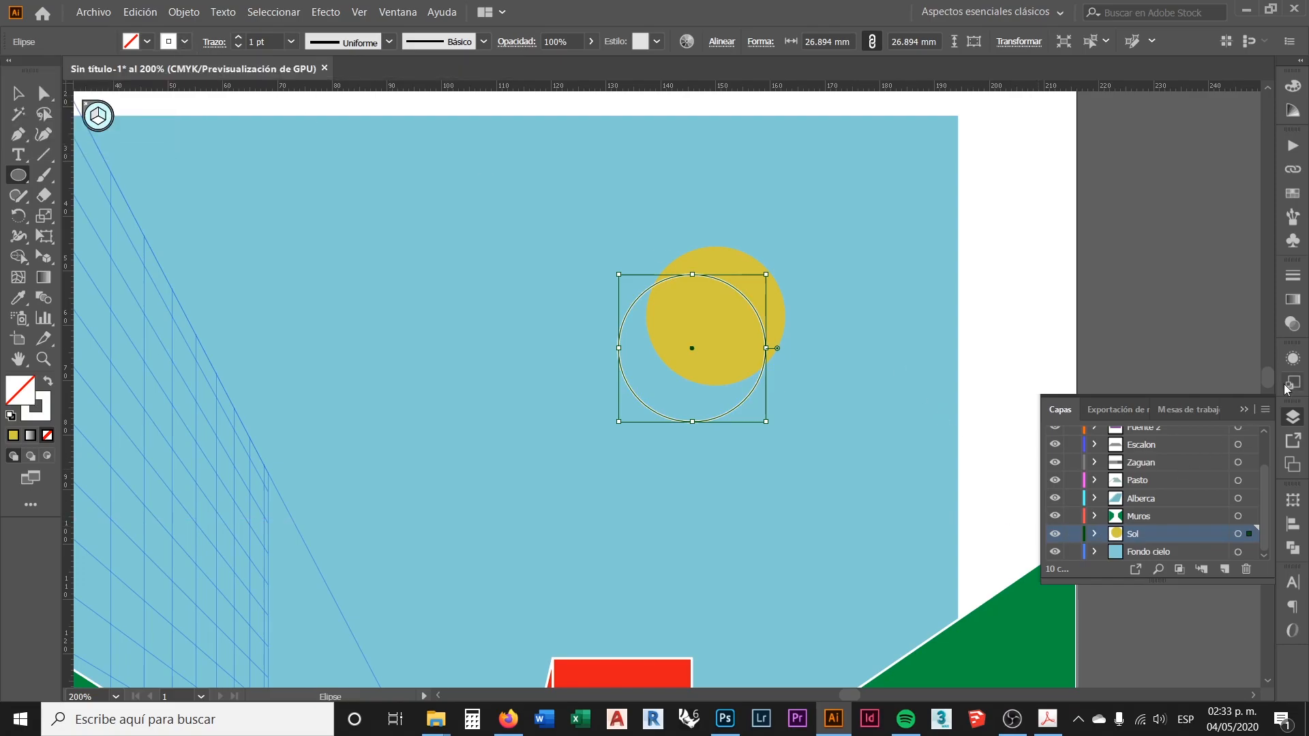
Turn the outline of the white circle over the sun into a dashed line with 5 pt dashes
click(1292, 276)
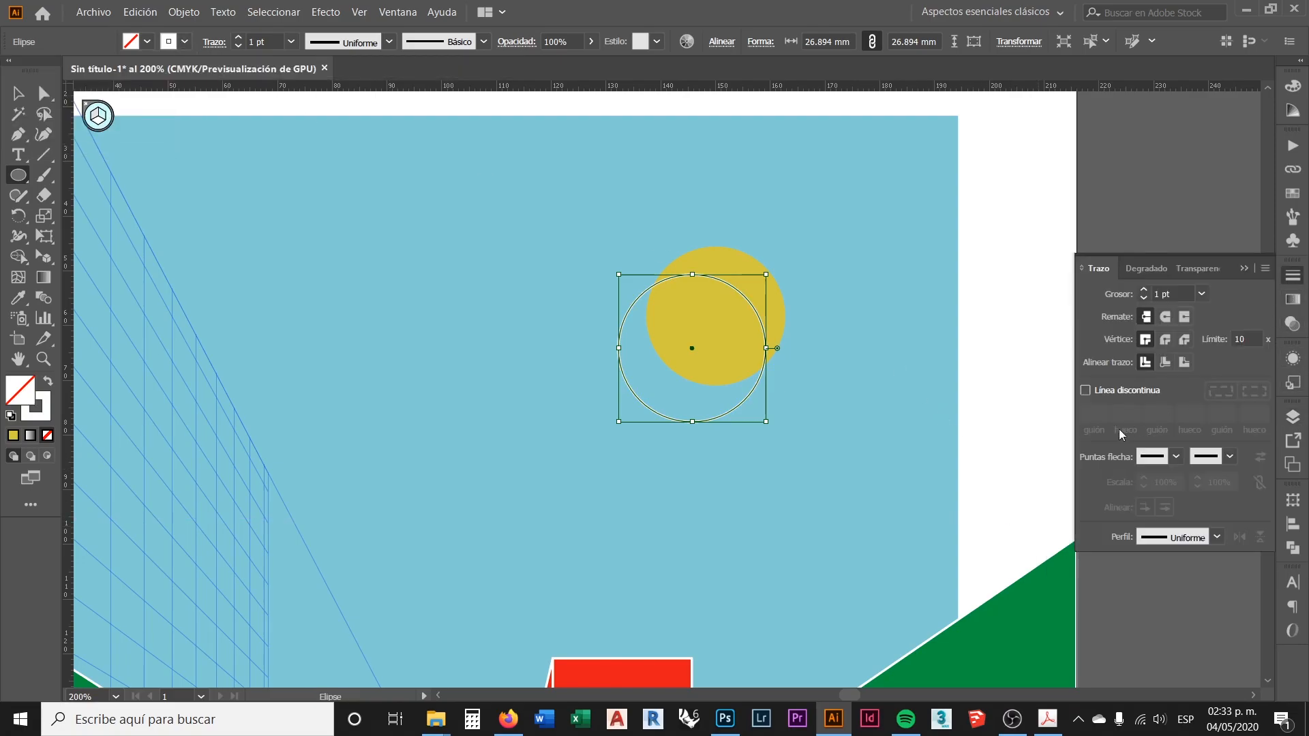
click(1085, 391)
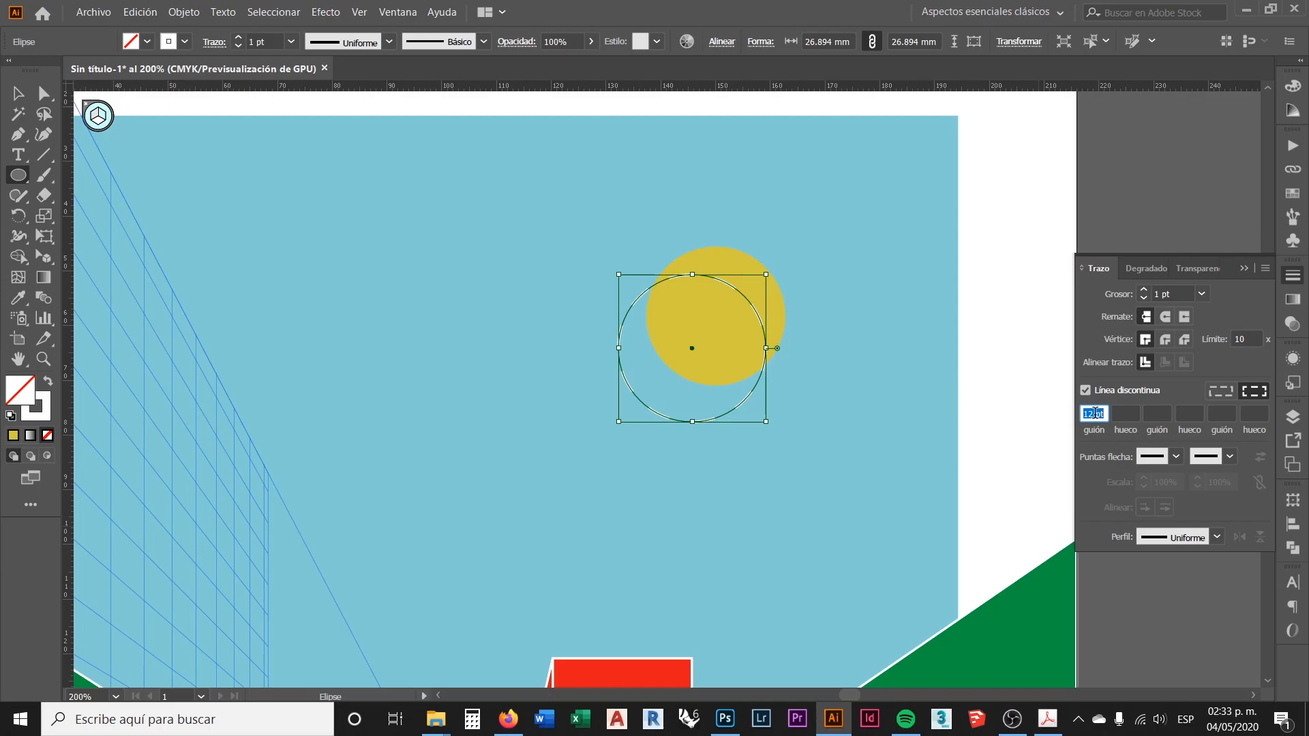
text(5)
key(Return)
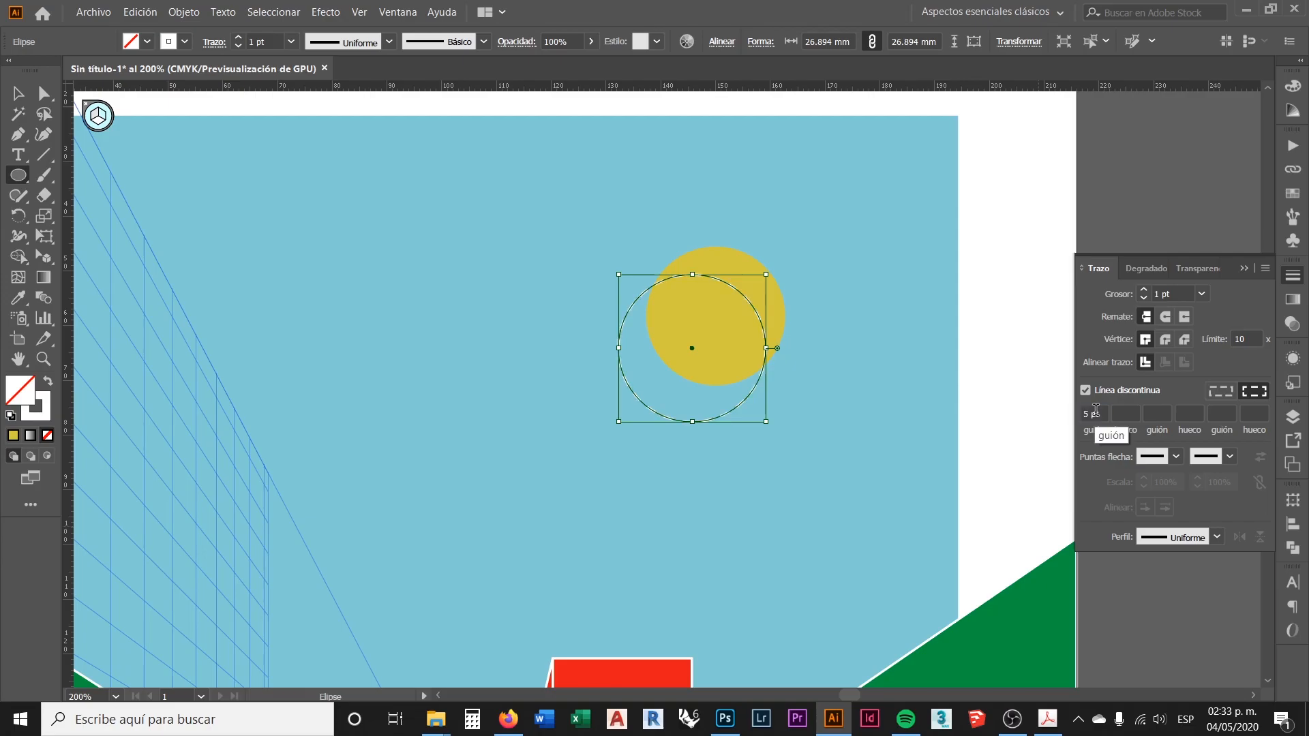
click(20, 99)
click(1186, 317)
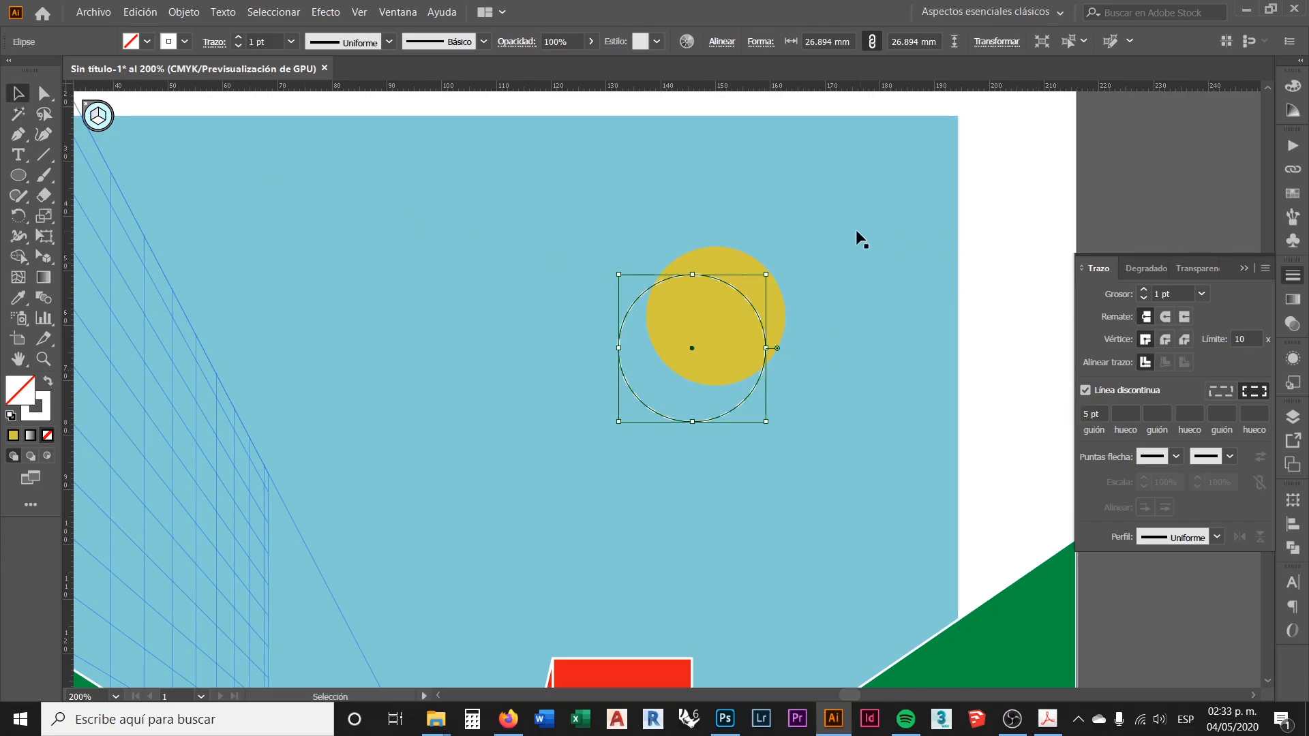
click(1028, 388)
scroll(774, 345, down, 2)
scroll(889, 375, down, 2)
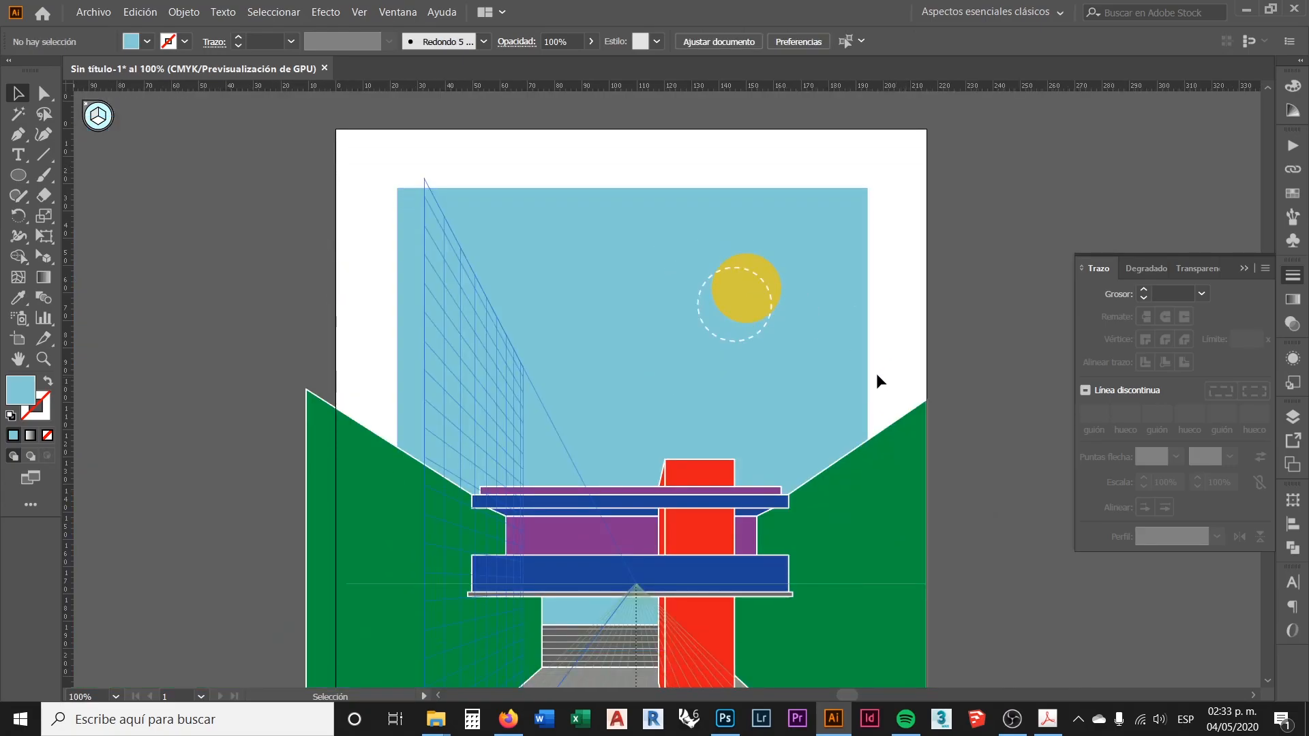
scroll(722, 272, up, 2)
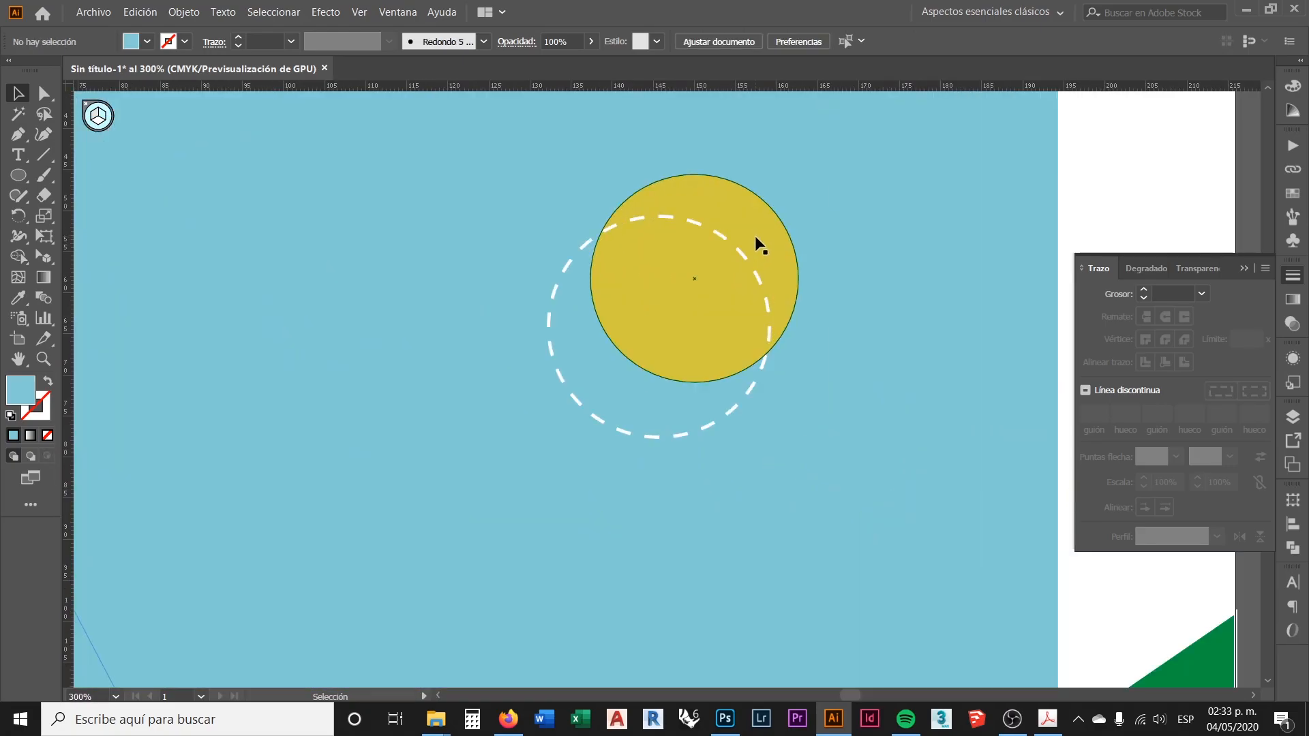
click(754, 236)
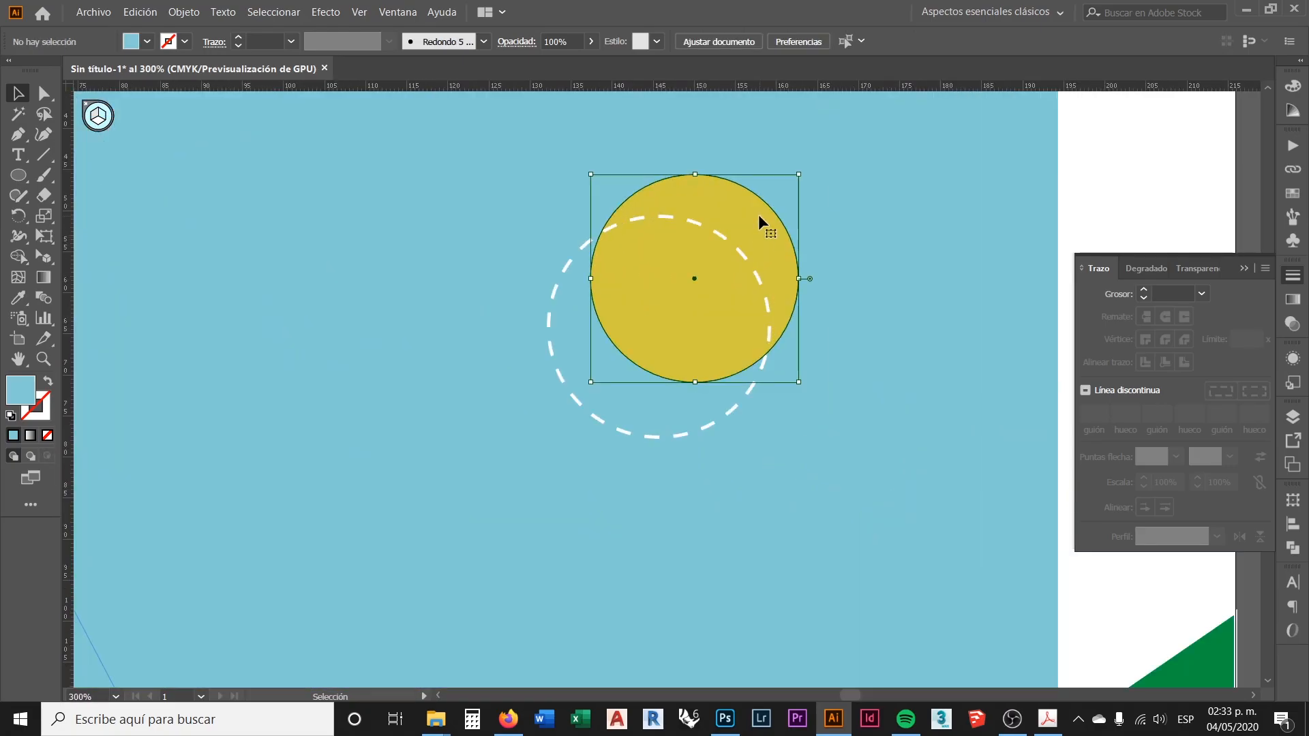
click(148, 43)
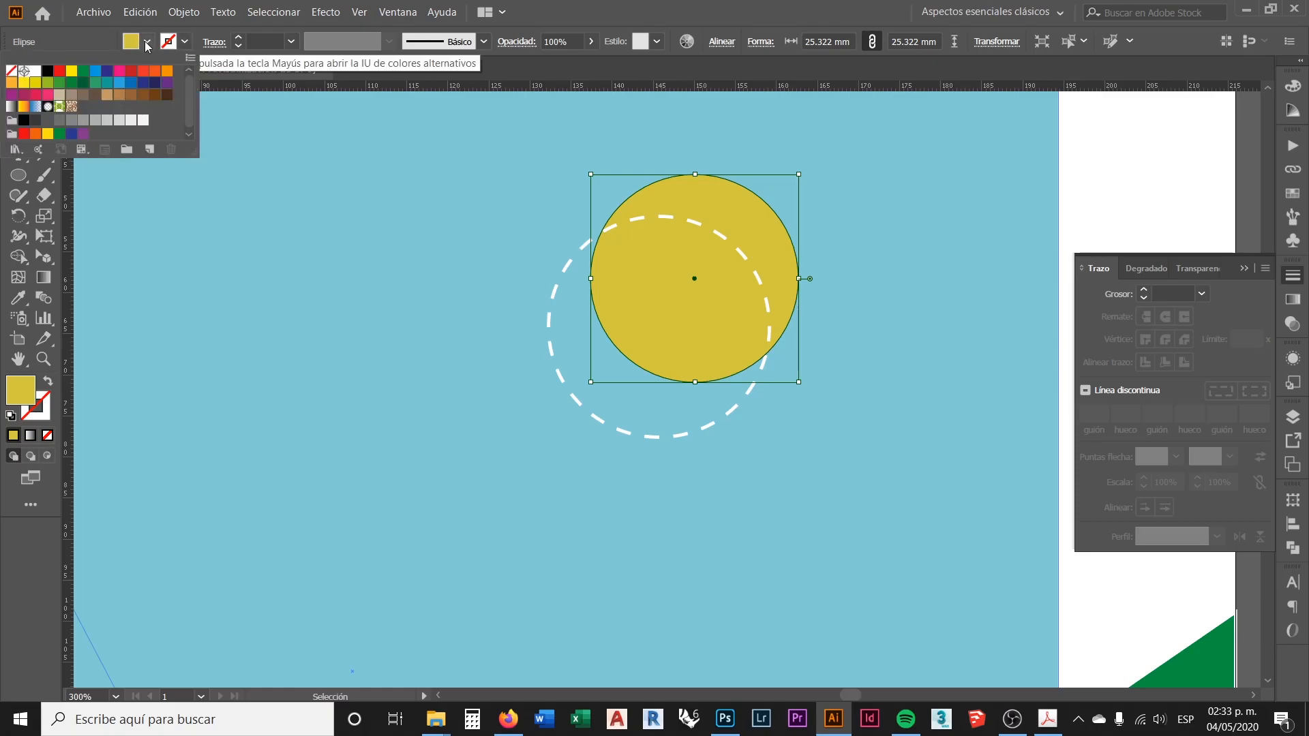
click(148, 45)
click(1123, 186)
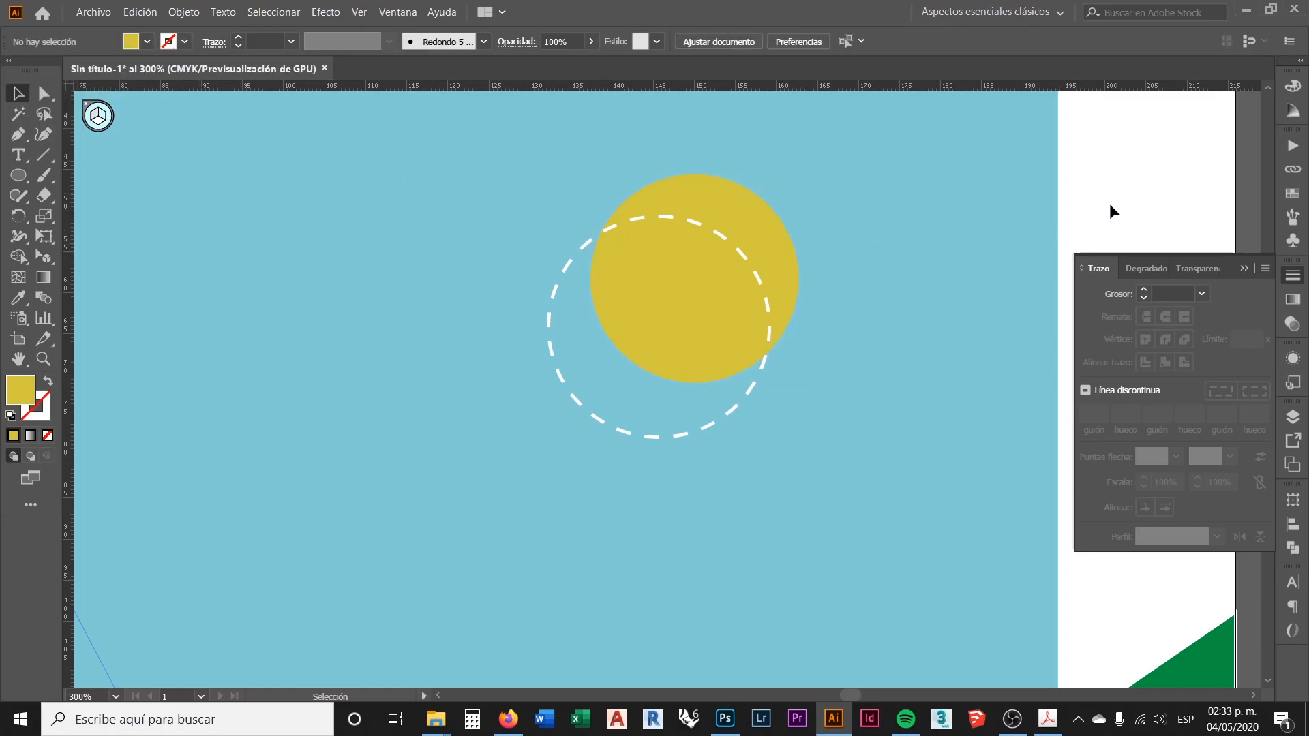
Change the sun circle's fill to the warmer yellow E2C159
scroll(852, 245, down, 4)
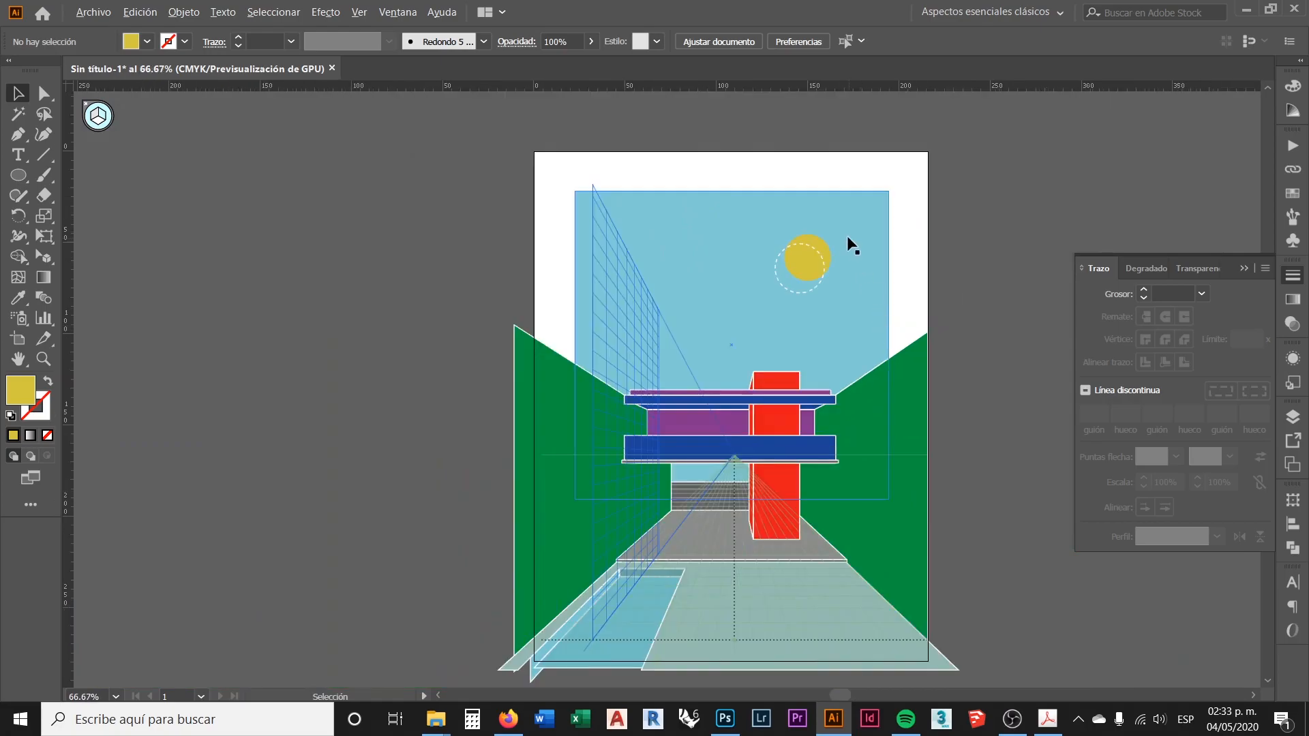
scroll(846, 236, up, 2)
click(784, 256)
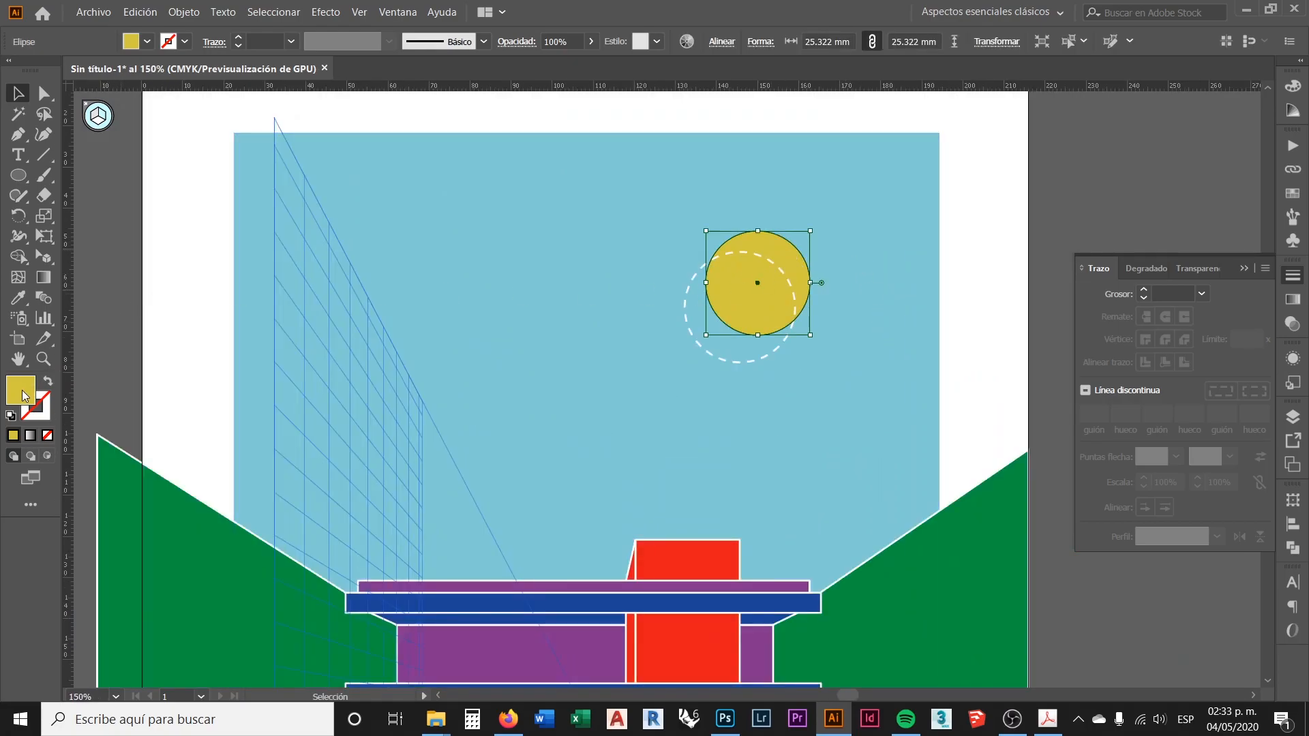
double_click(20, 390)
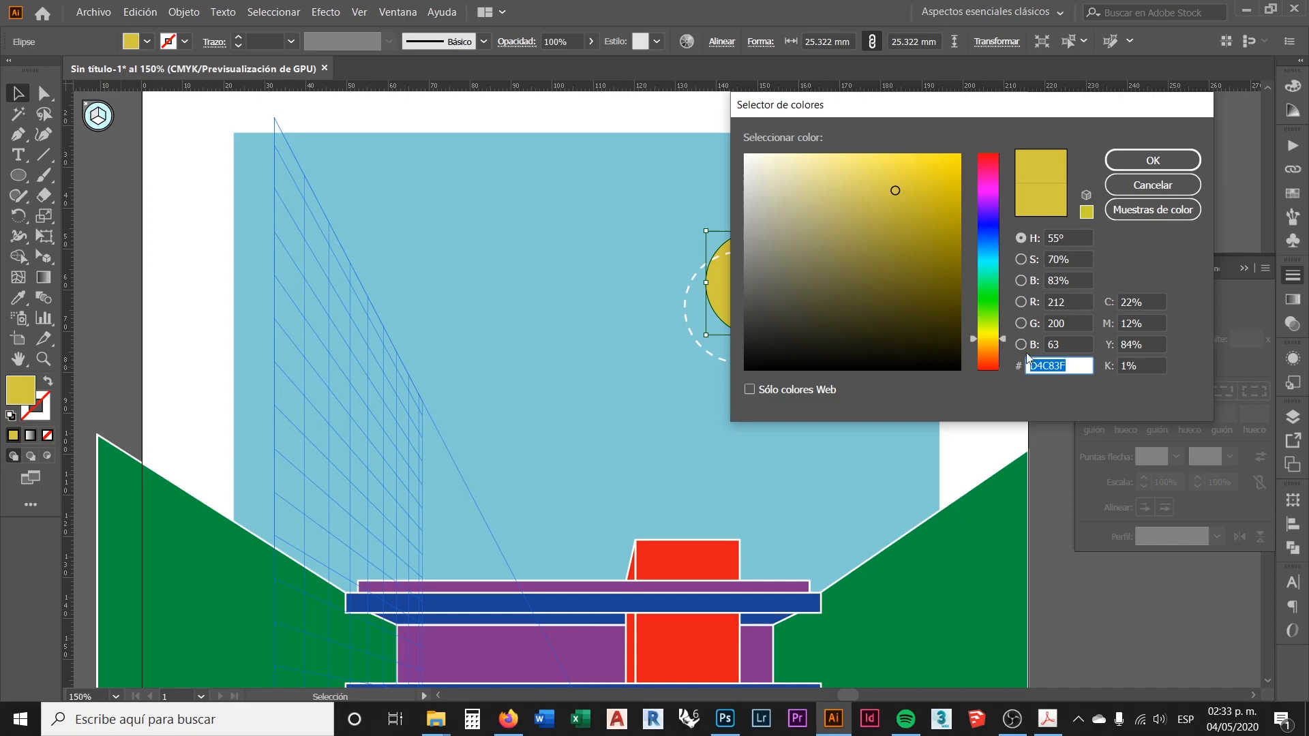
click(994, 344)
drag(887, 183, 875, 177)
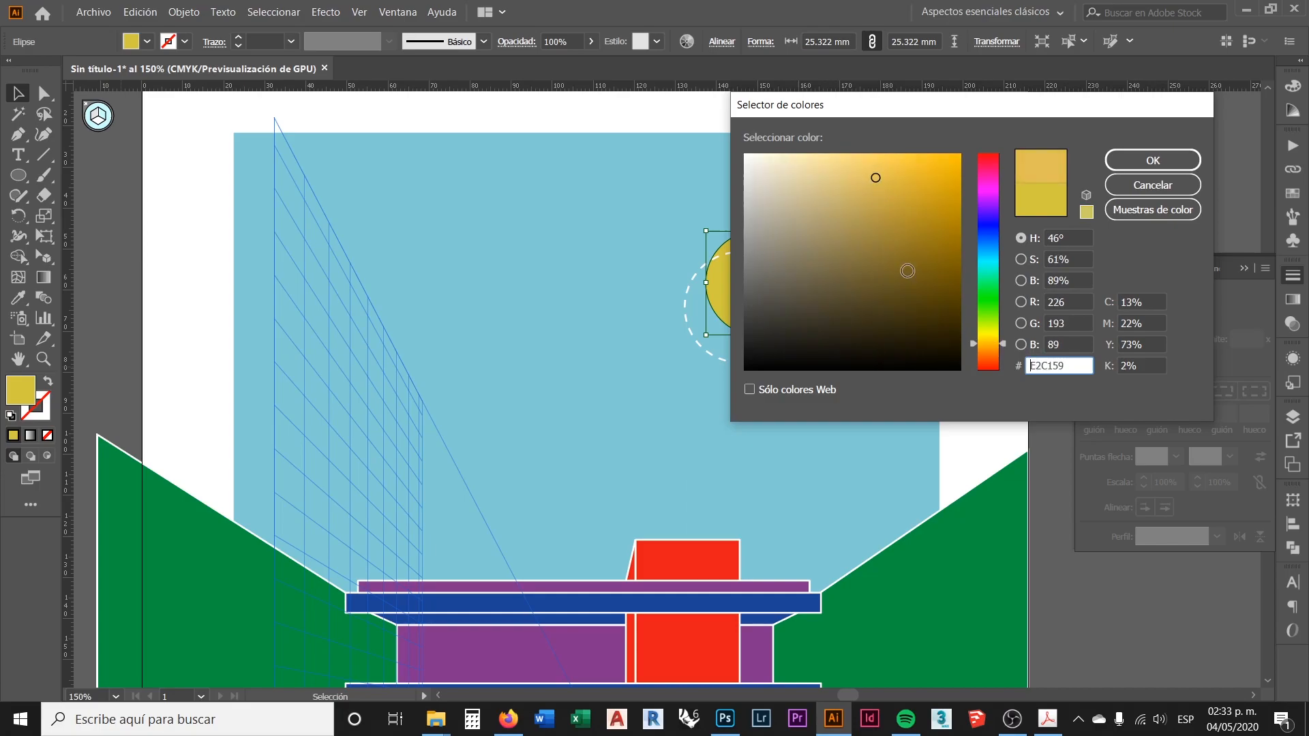
click(1152, 160)
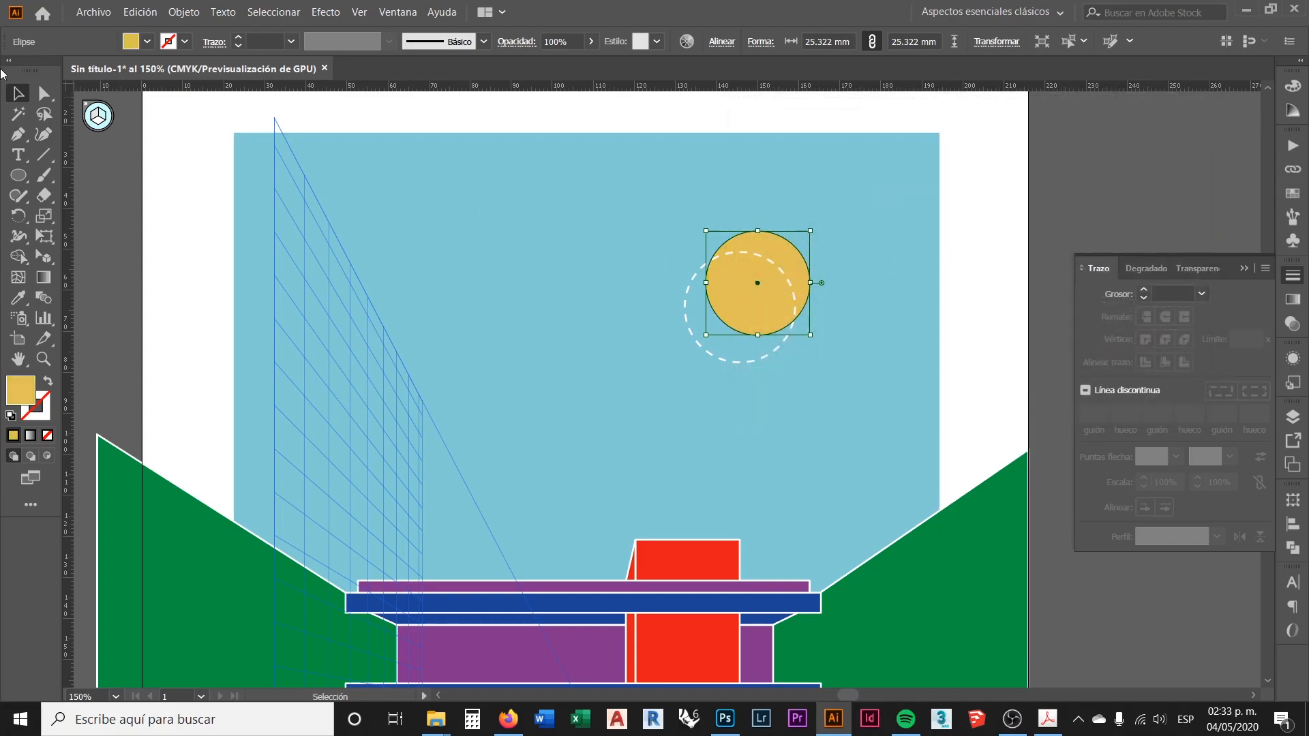
click(610, 284)
scroll(678, 276, down, 4)
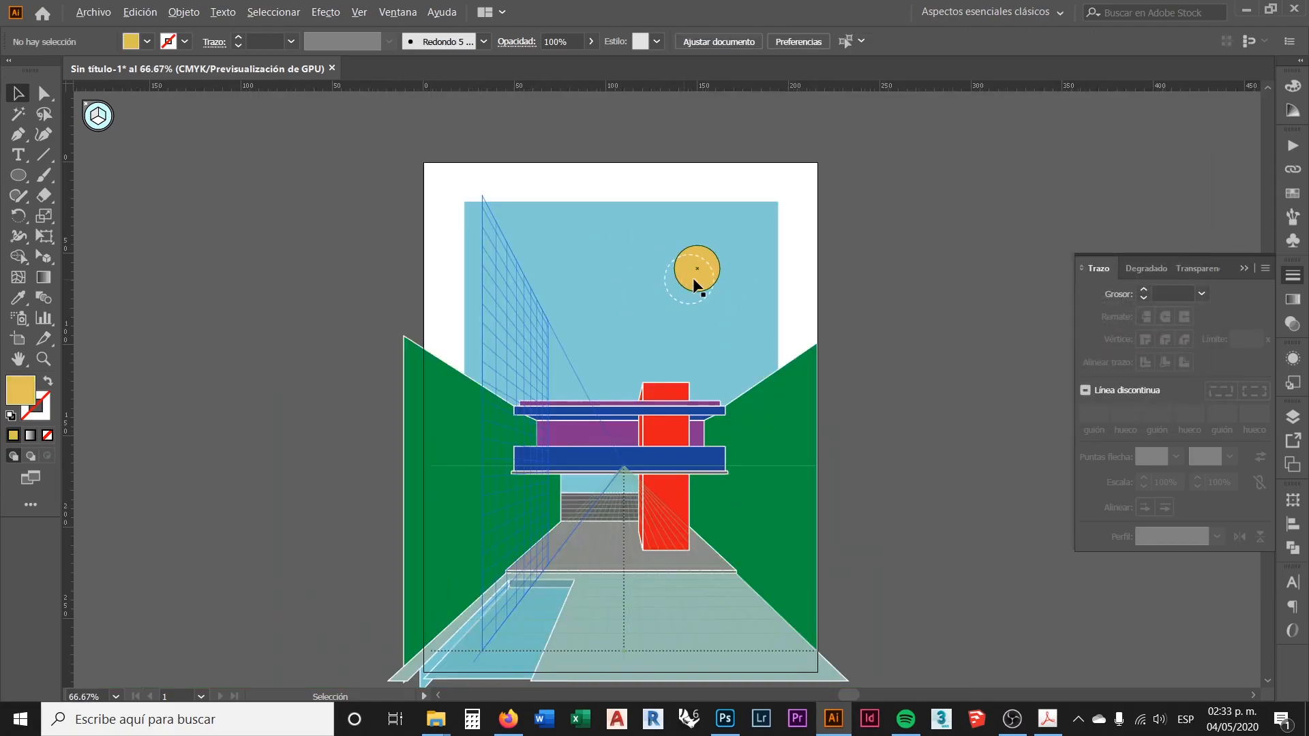
scroll(730, 407, up, 1)
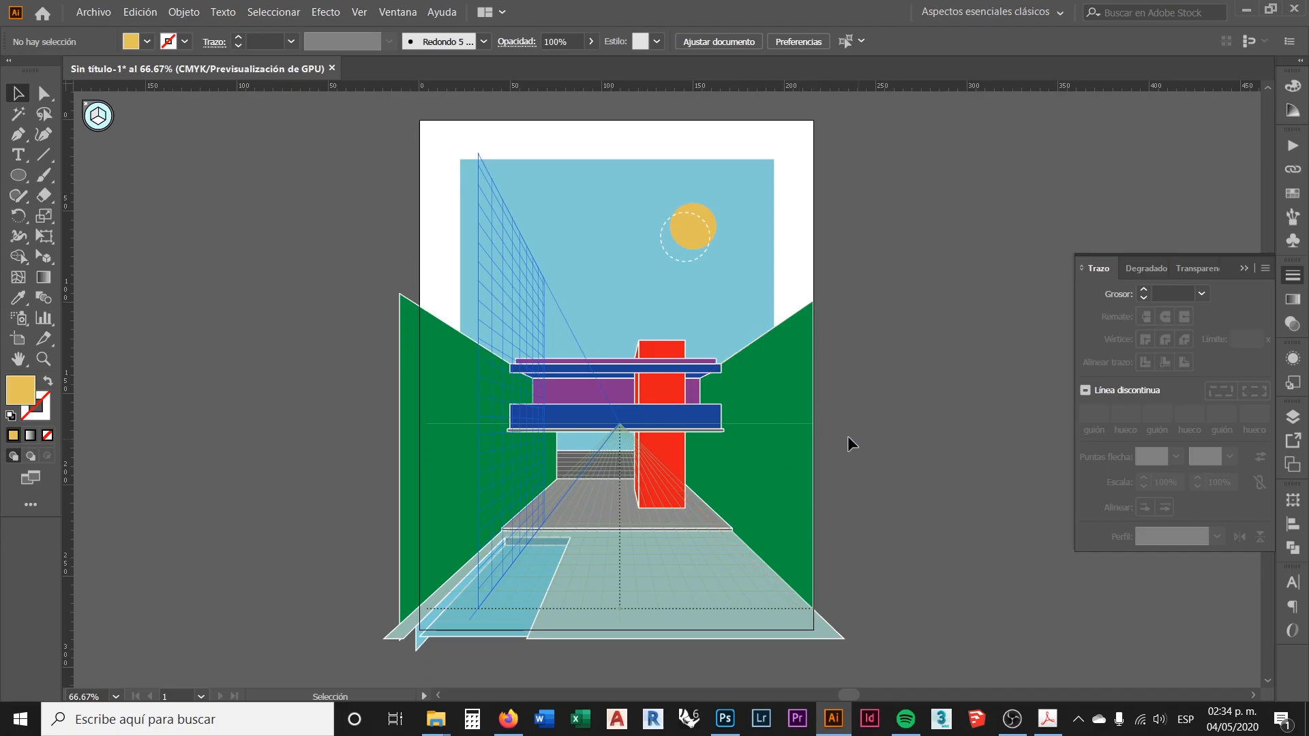
scroll(747, 412, up, 1)
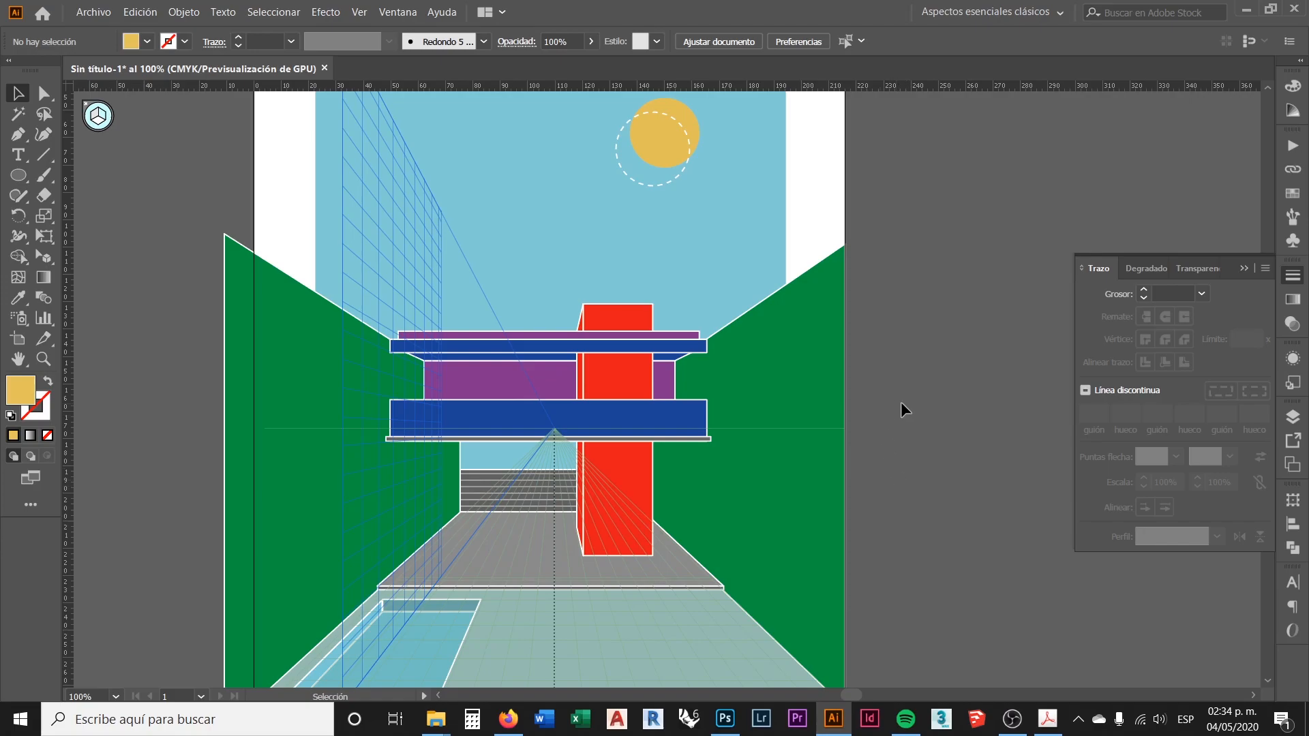
scroll(895, 402, down, 3)
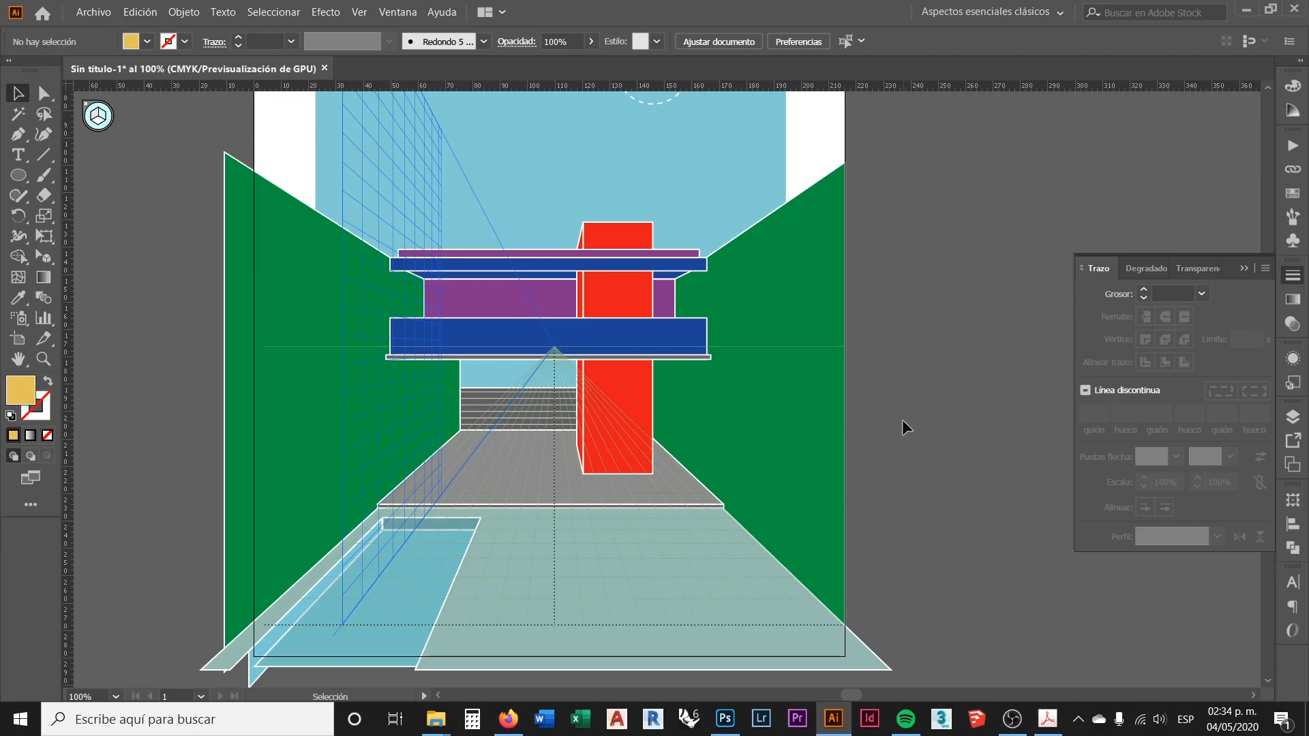
scroll(888, 412, up, 5)
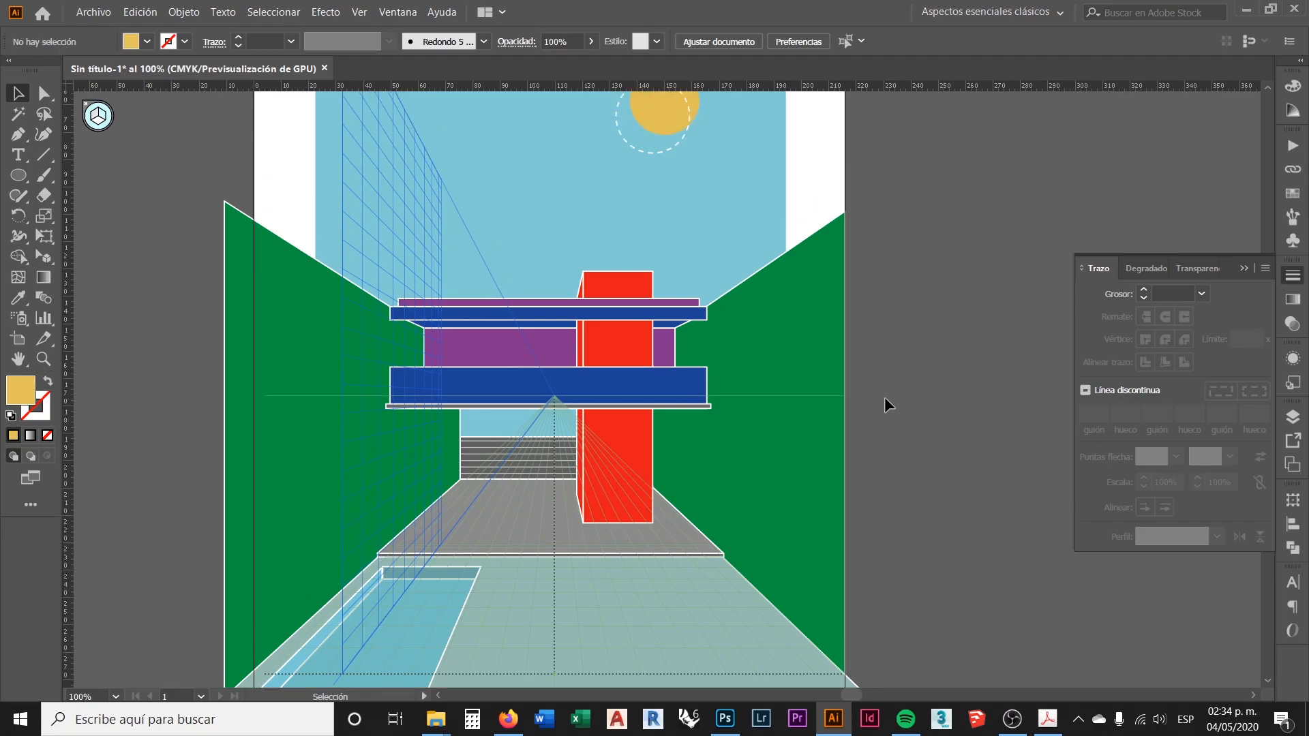
scroll(884, 398, up, 2)
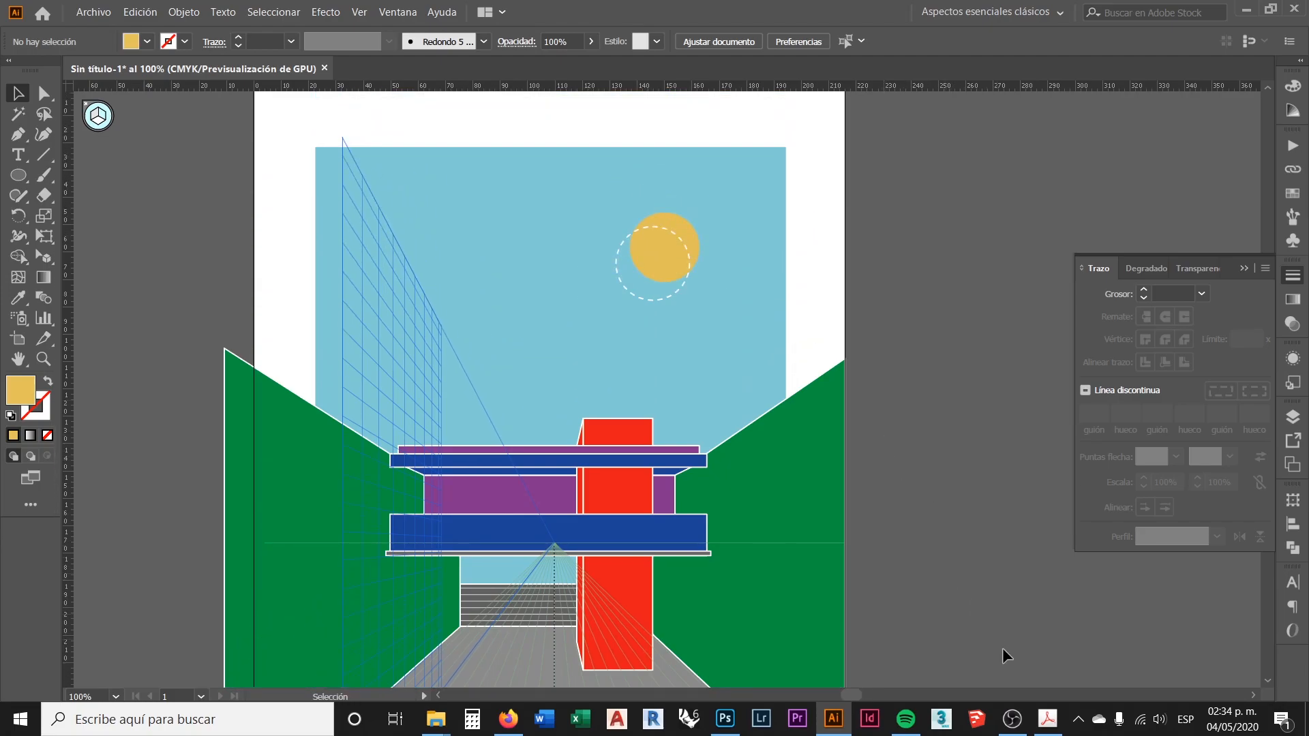
scroll(850, 437, down, 4)
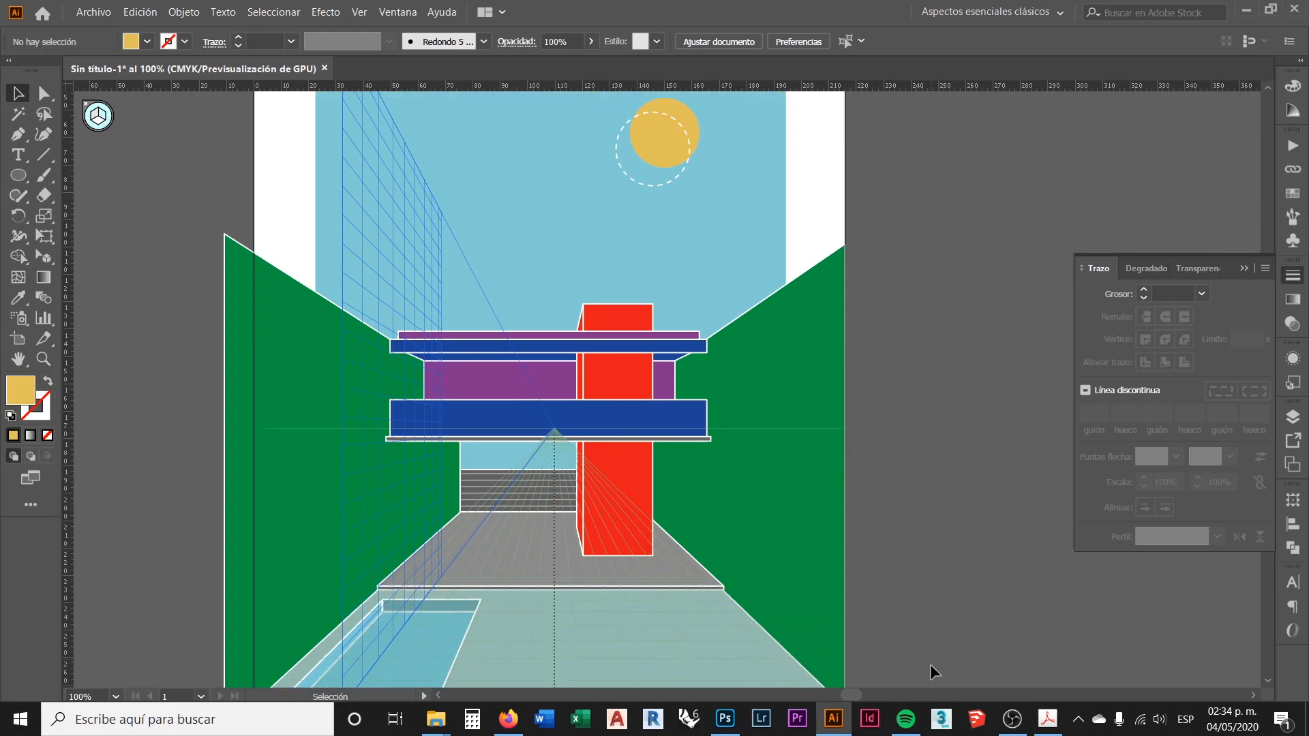
click(1013, 719)
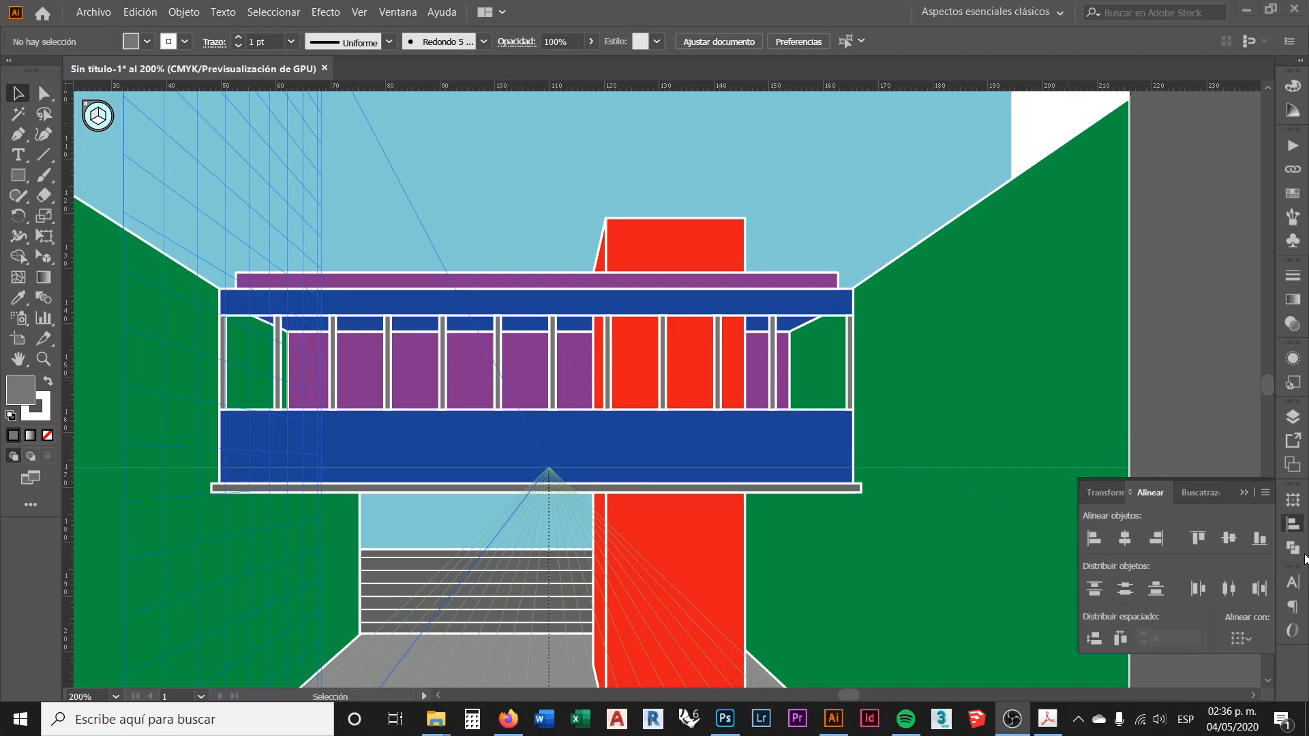
Check the layer list with the Cristaleria layer and examine the row of grey window posts on the bridge
click(1293, 416)
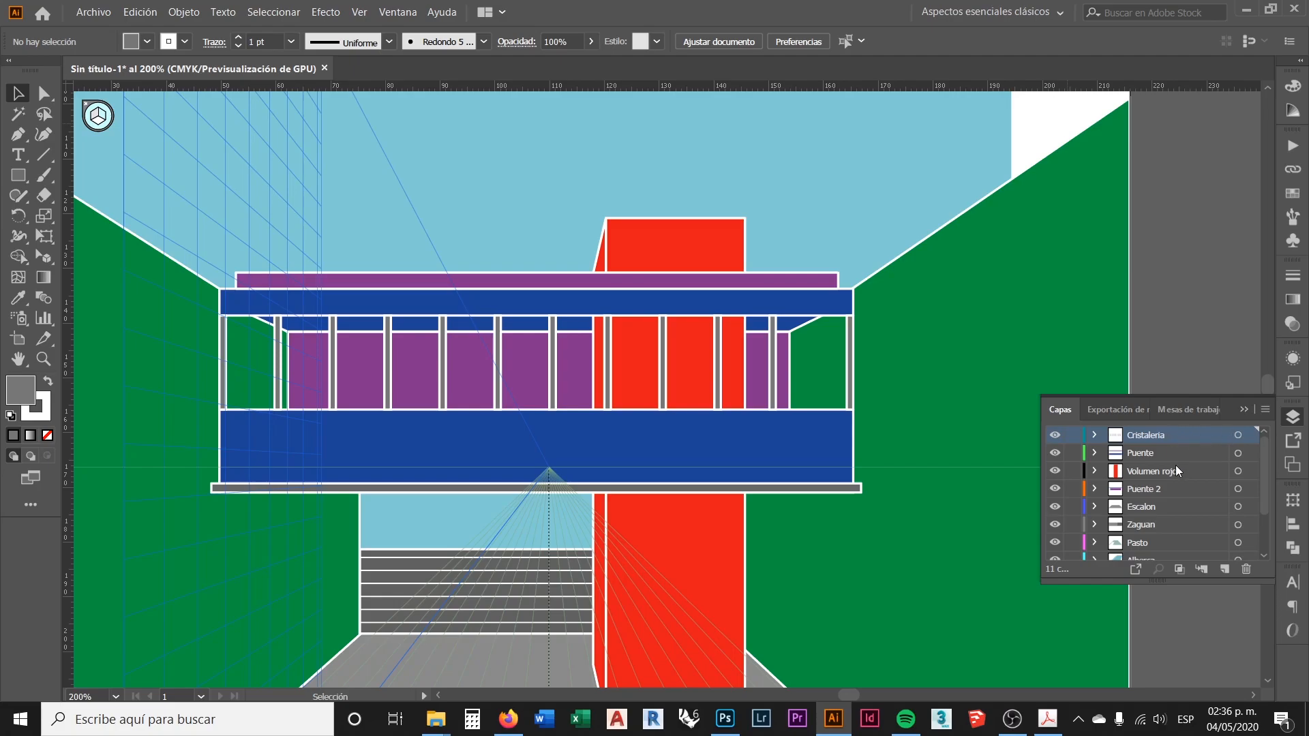
click(1293, 418)
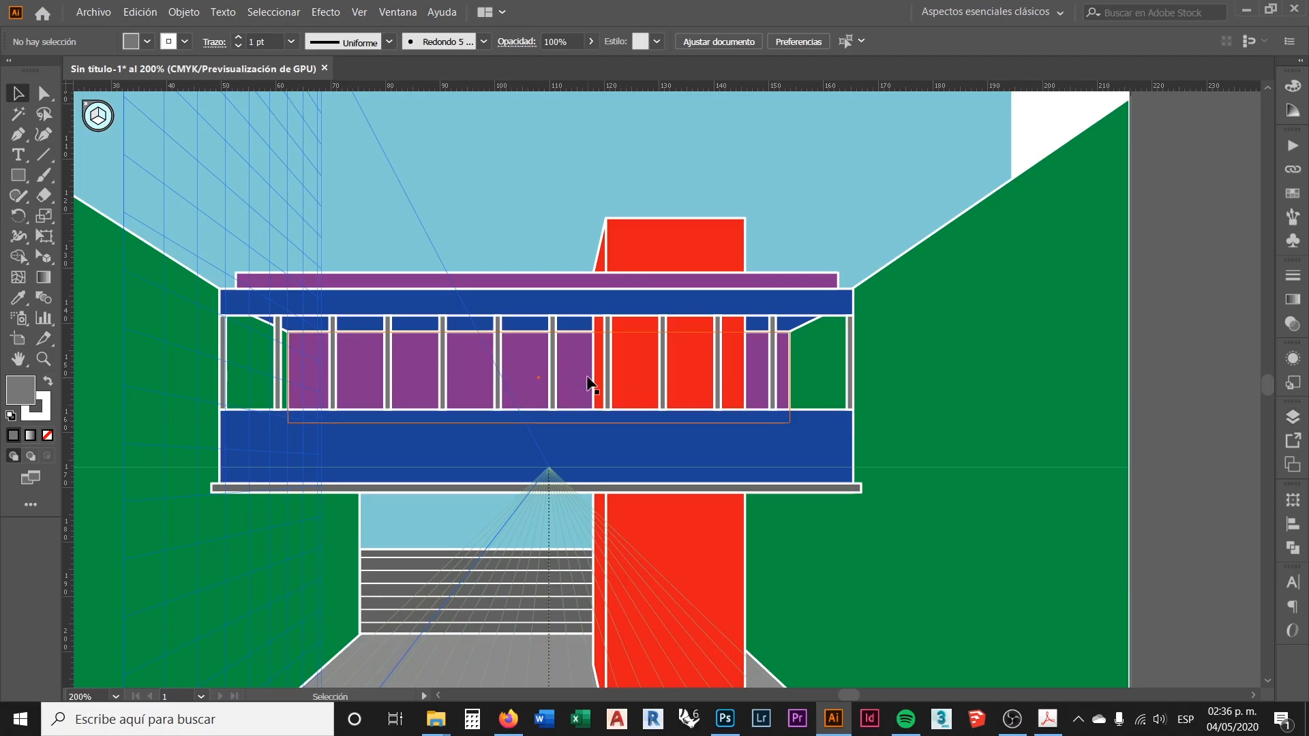
scroll(334, 368, up, 2)
scroll(333, 359, down, 2)
scroll(329, 357, up, 2)
scroll(232, 352, down, 1)
scroll(225, 361, up, 1)
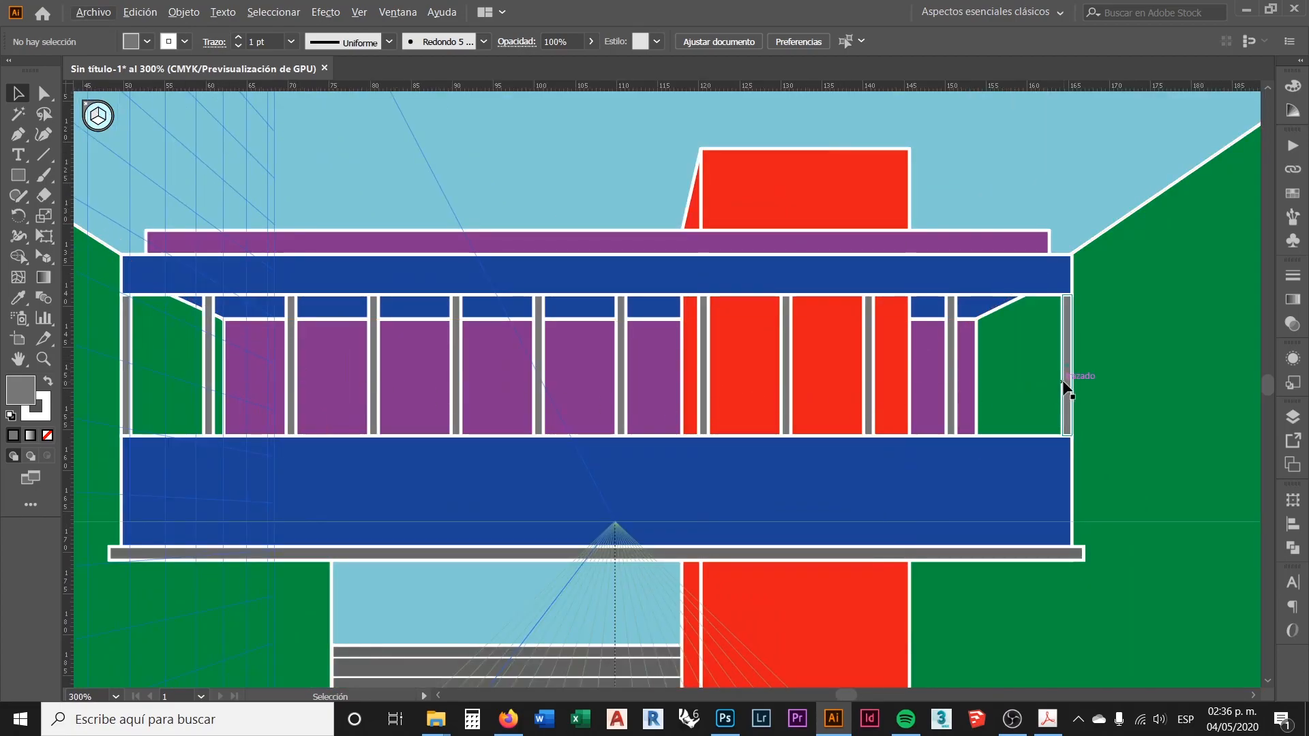
Move the rightmost grey post of the bridge inward so it follows the spacing of the other posts
drag(1067, 385, 1034, 385)
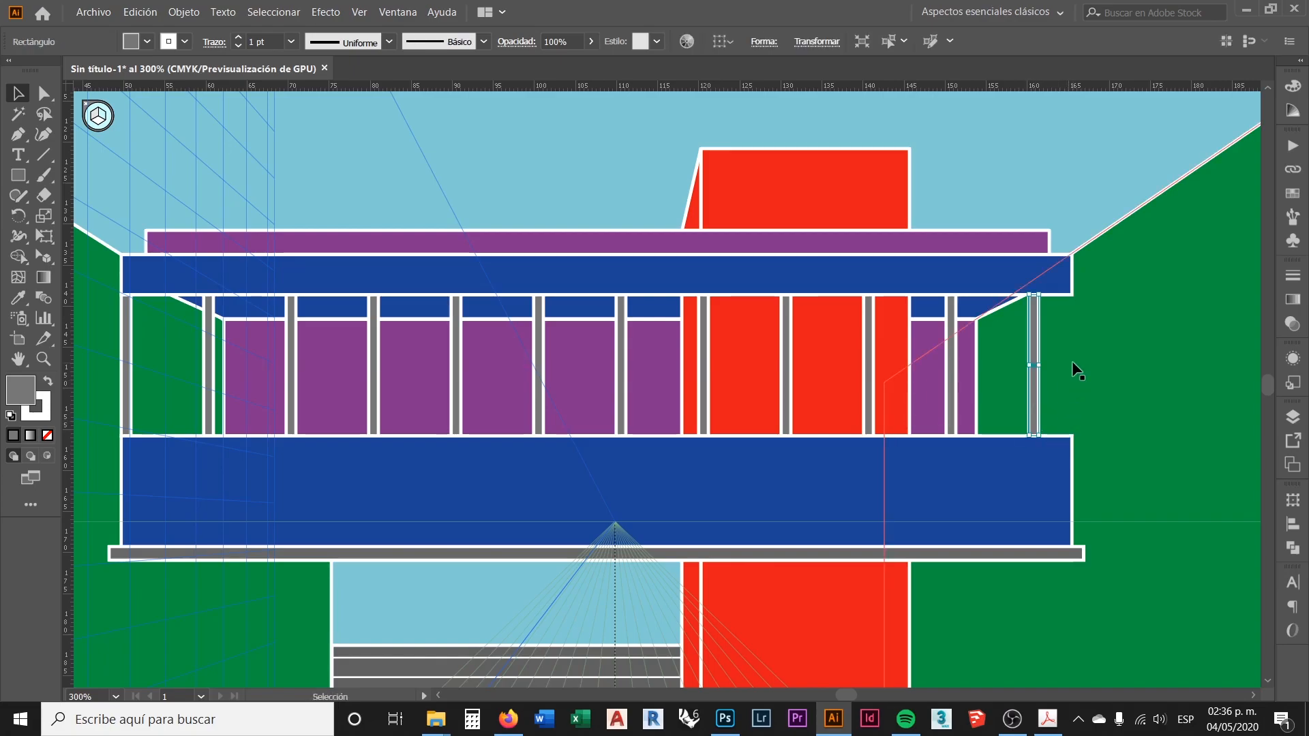
click(1057, 163)
key(ctrl+minus)
key(ctrl+minus)
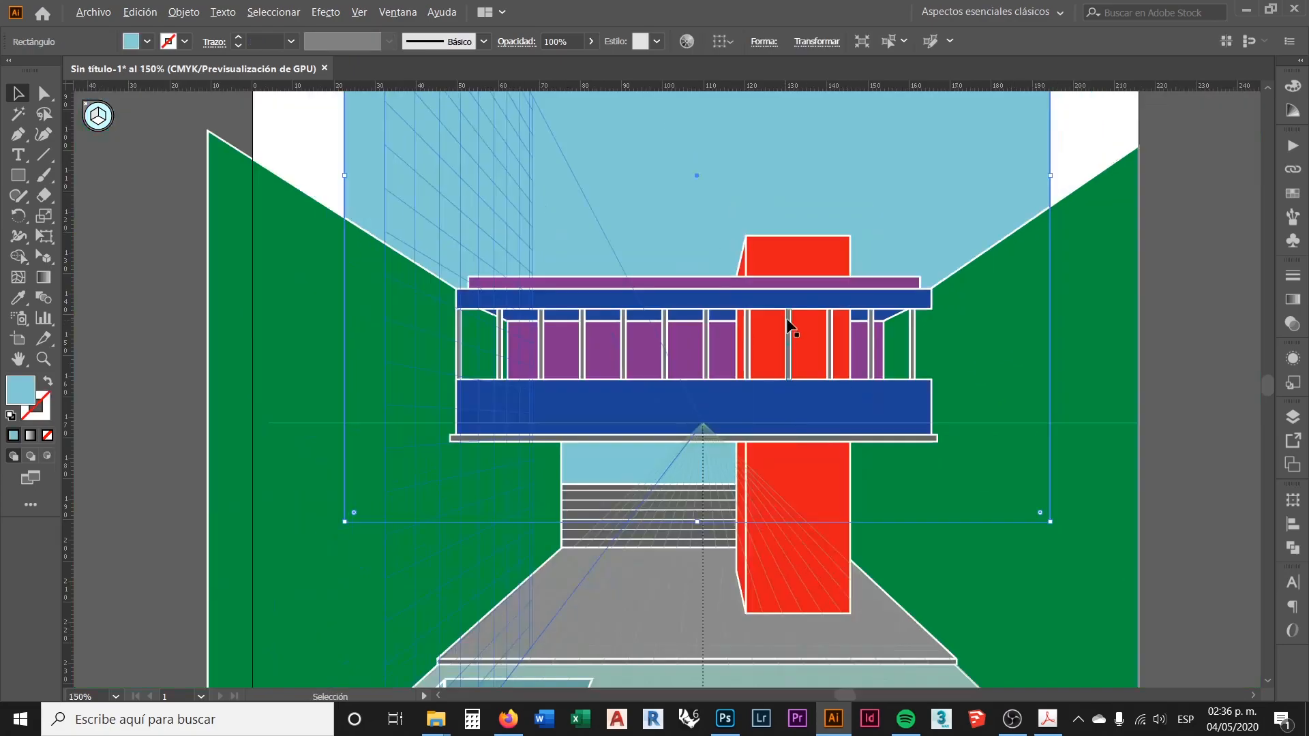
click(1215, 358)
scroll(913, 348, up, 5)
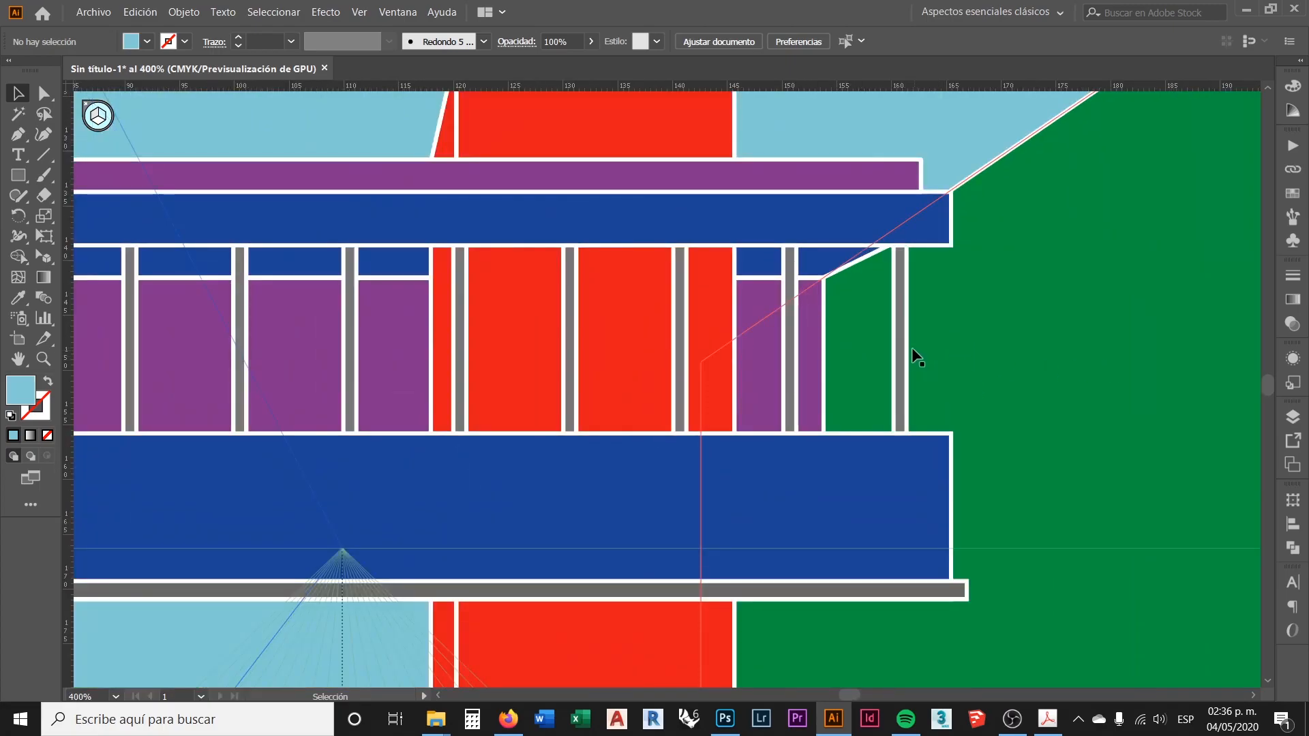
scroll(910, 344, down, 2)
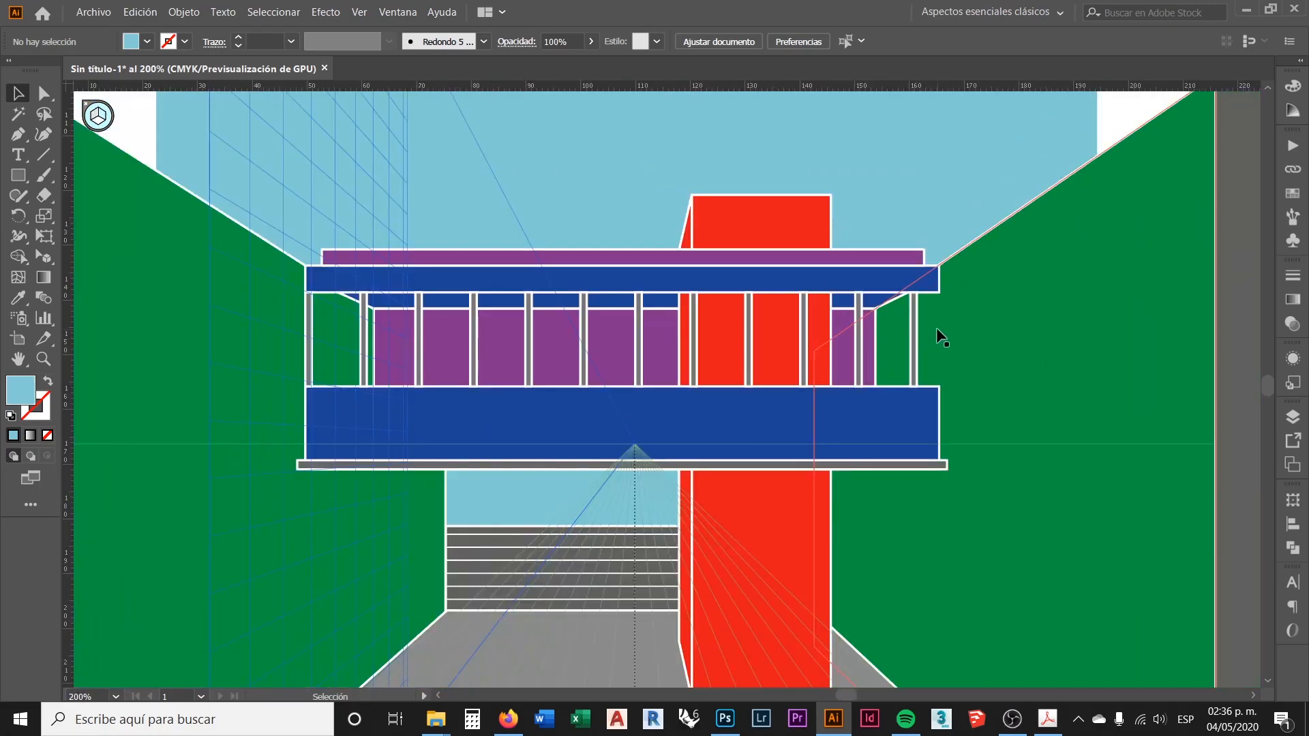
scroll(922, 322, up, 2)
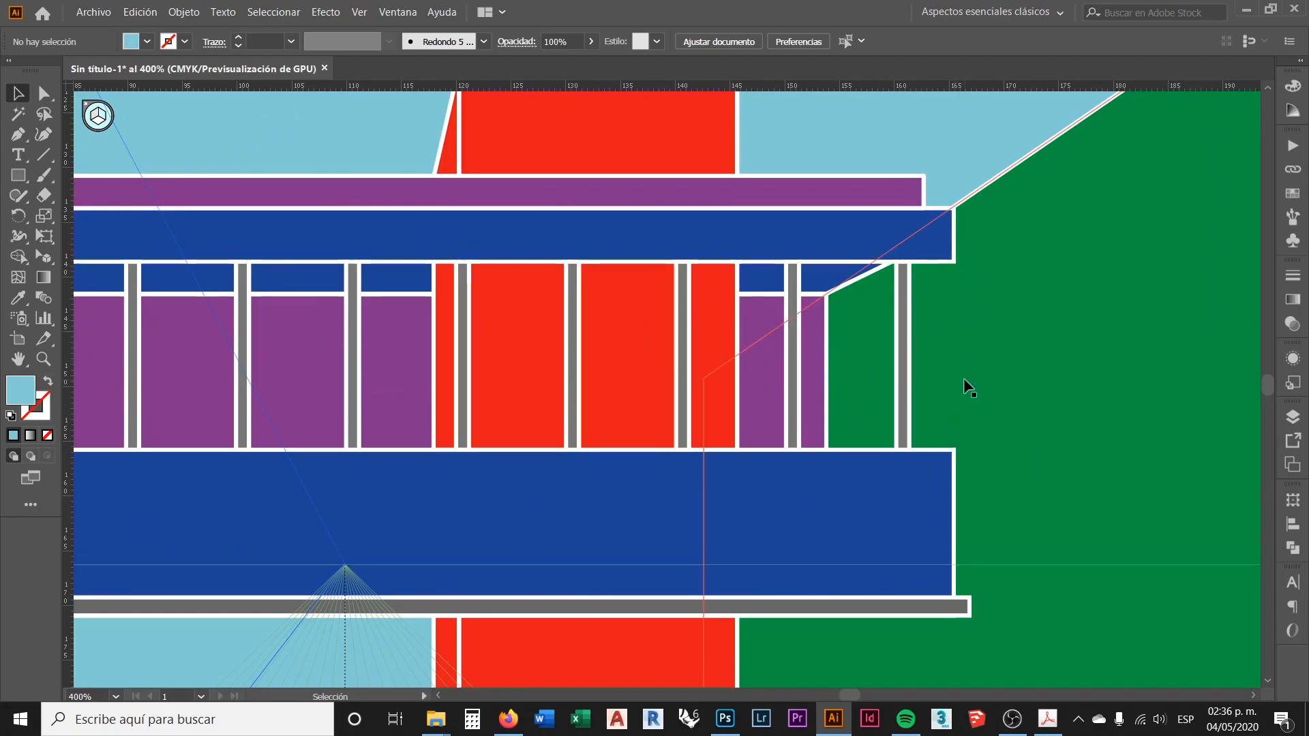
Move the rightmost grey post outward until it sits flush with the right end of the blue bridge
scroll(964, 378, down, 1)
scroll(950, 363, up, 2)
drag(875, 325, 938, 317)
scroll(939, 365, down, 3)
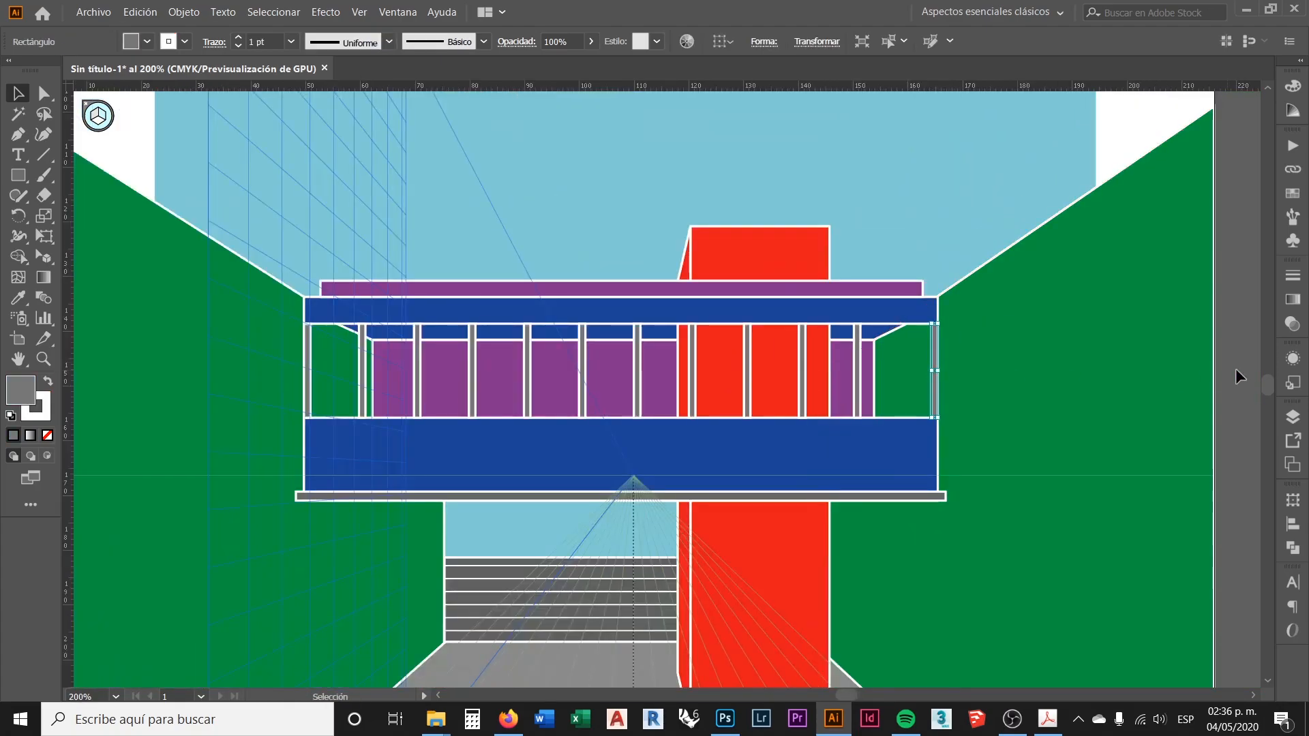
click(1236, 343)
Select all twelve grey posts along the bridge's window opening and distribute the horizontal spacing between them evenly
scroll(881, 391, up, 1)
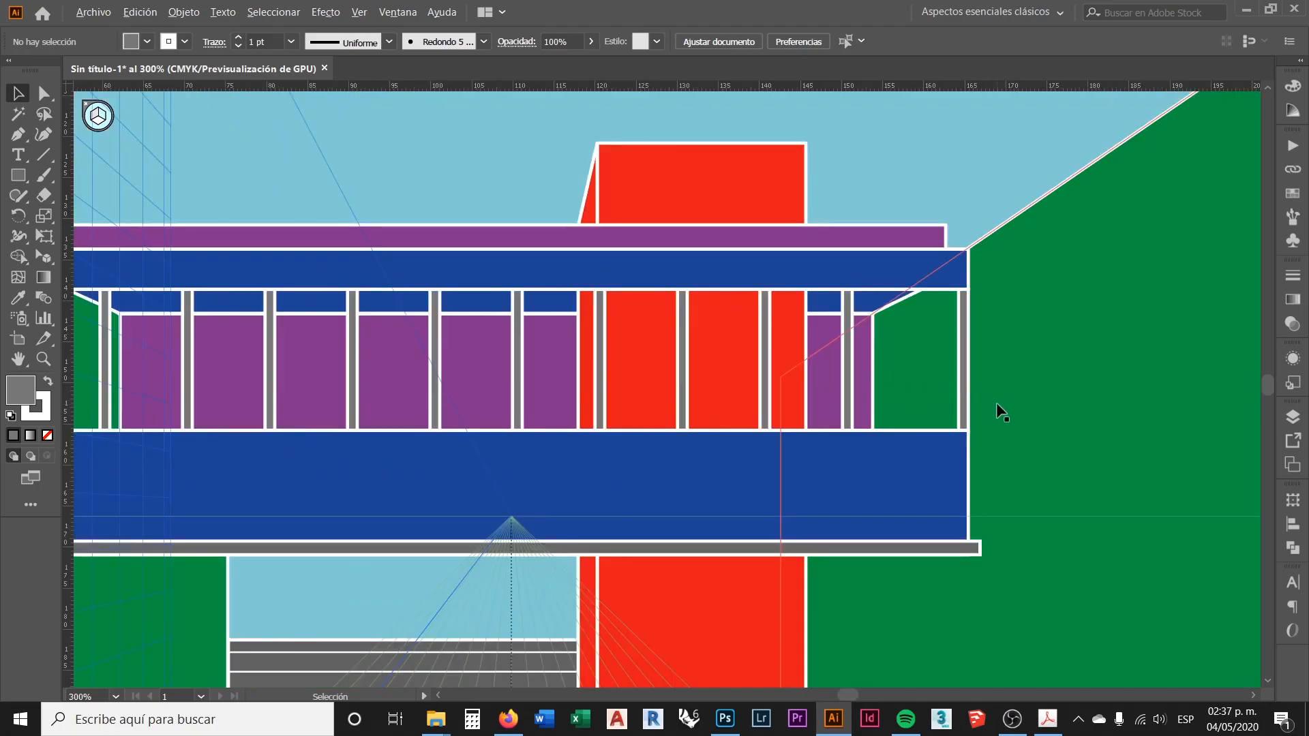
scroll(995, 404, down, 1)
click(975, 399)
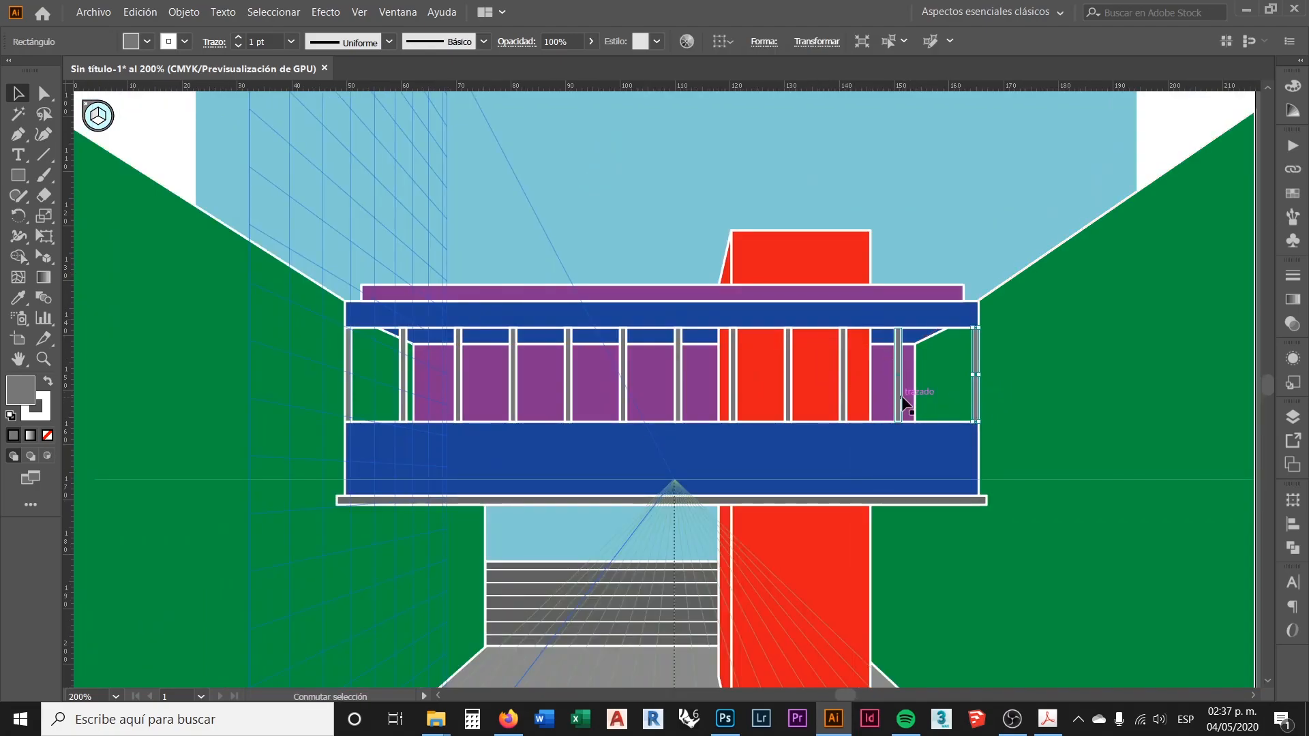
shift+click(899, 401)
shift+click(844, 402)
shift+click(788, 408)
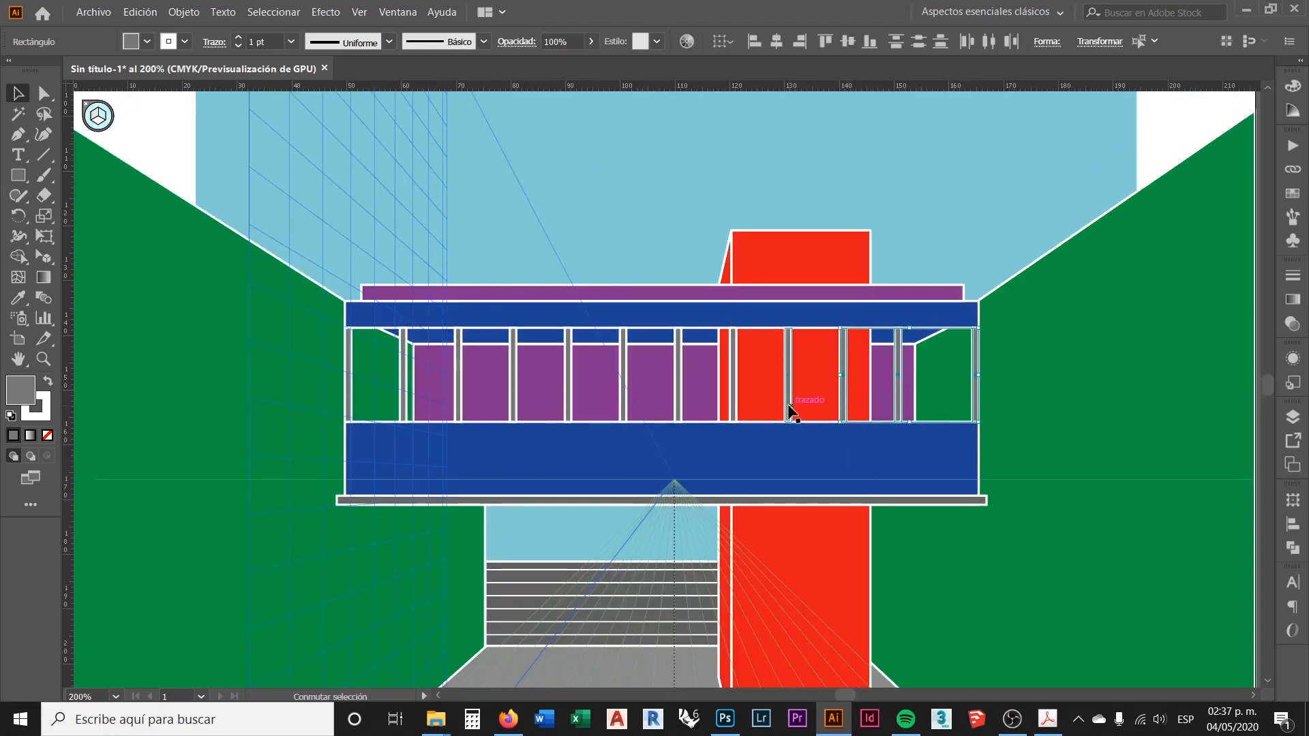
shift+click(733, 406)
shift+click(678, 392)
shift+click(623, 396)
shift+click(566, 406)
shift+click(514, 392)
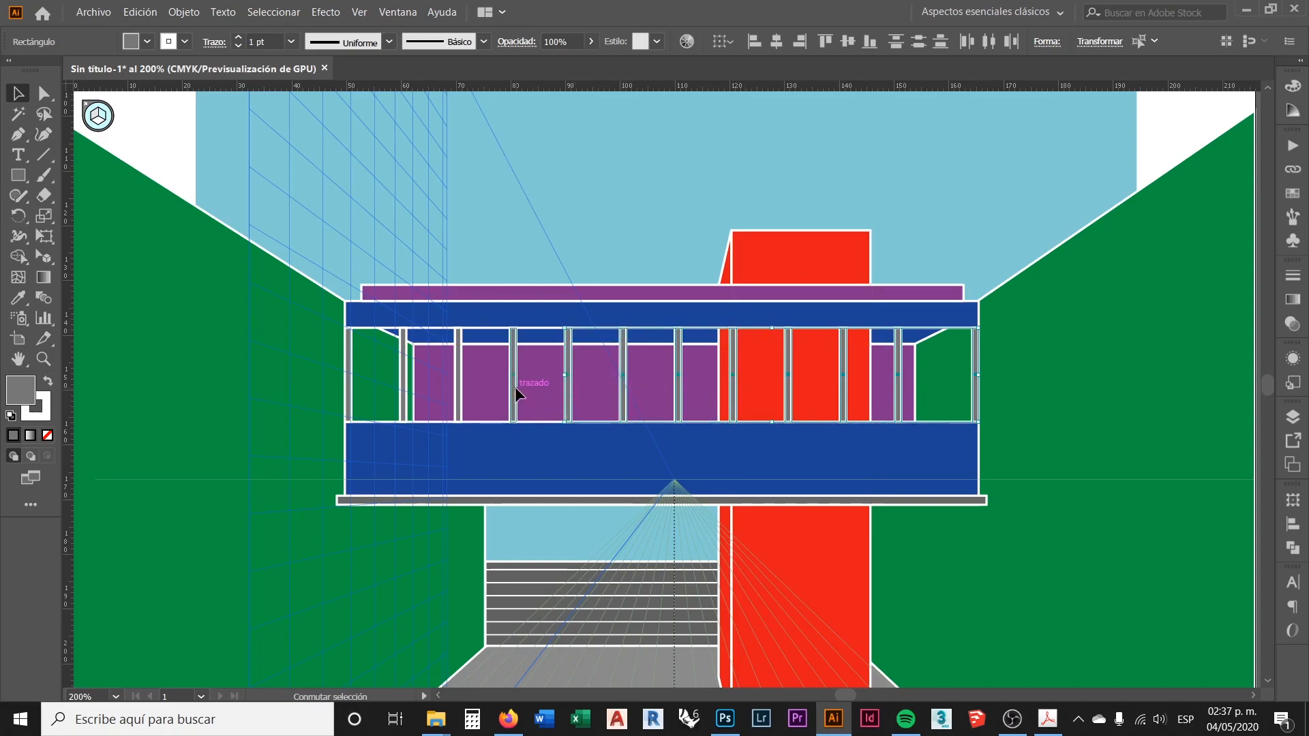
shift+click(456, 387)
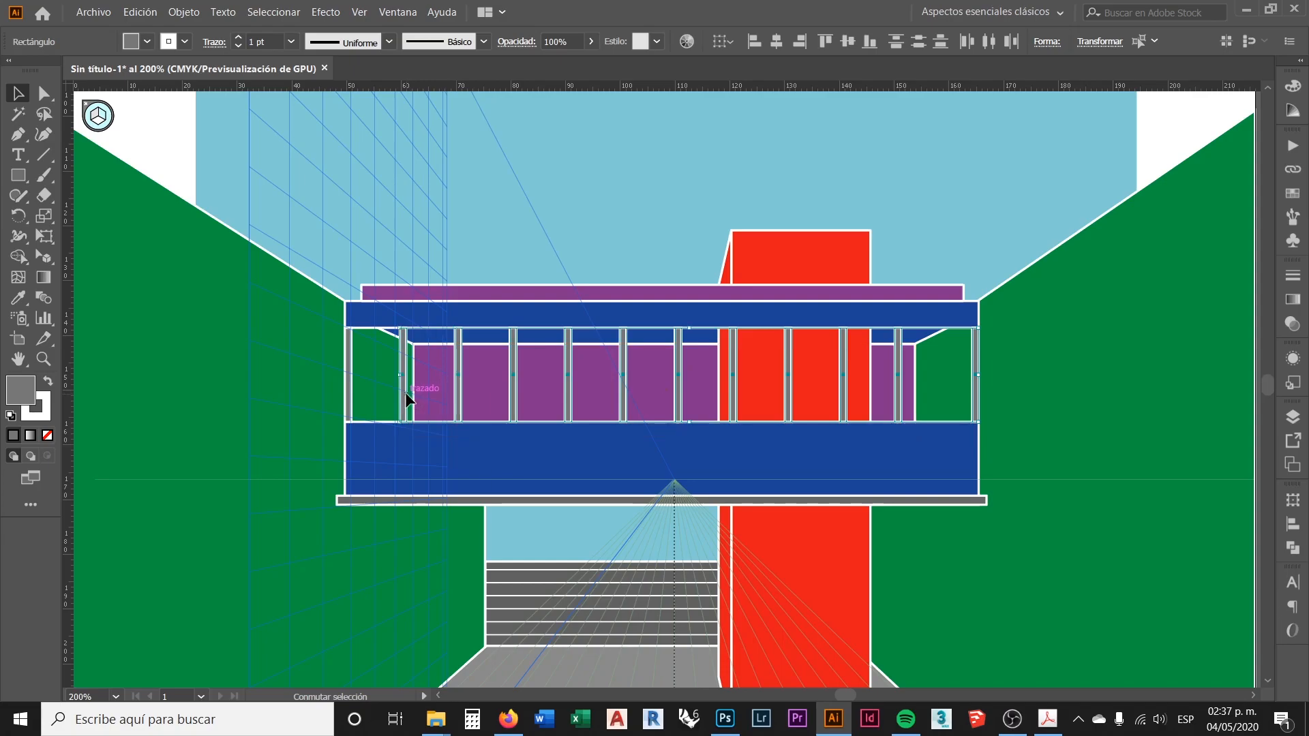
shift+click(406, 399)
key(ctrl+plus)
shift+click(349, 398)
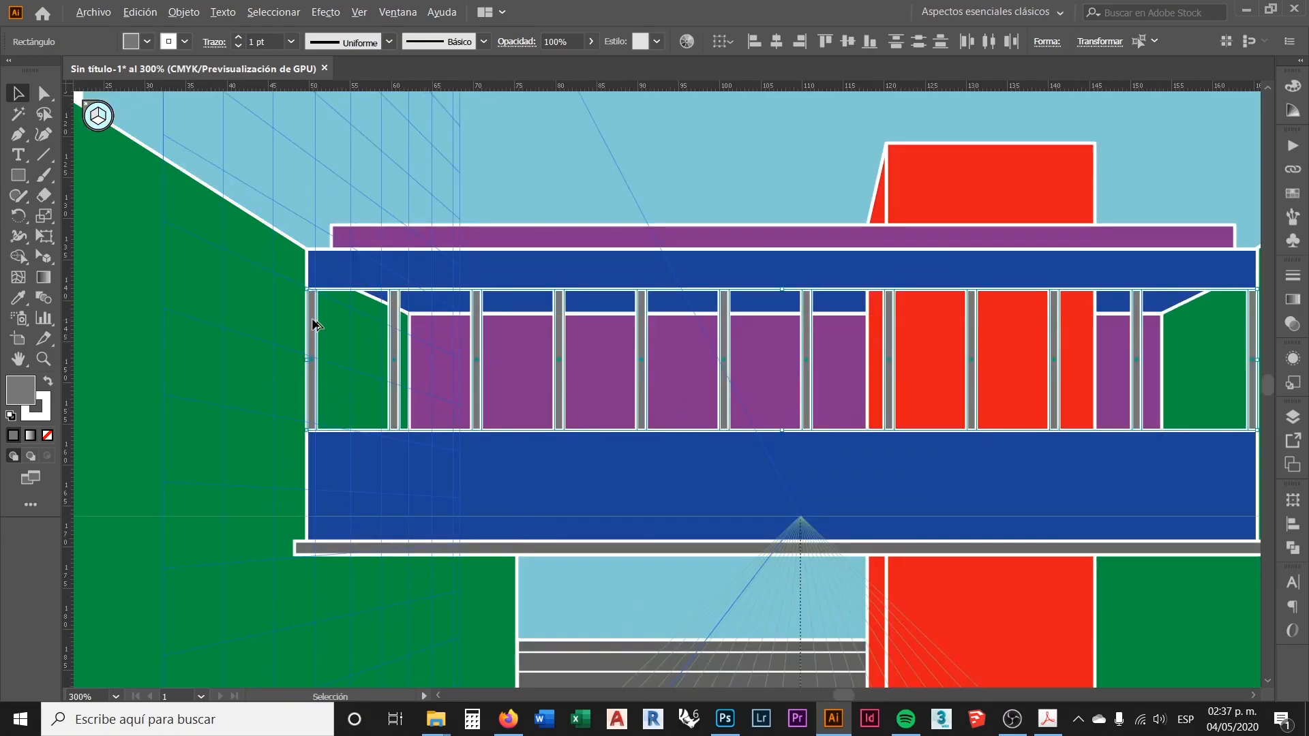
scroll(313, 323, down, 1)
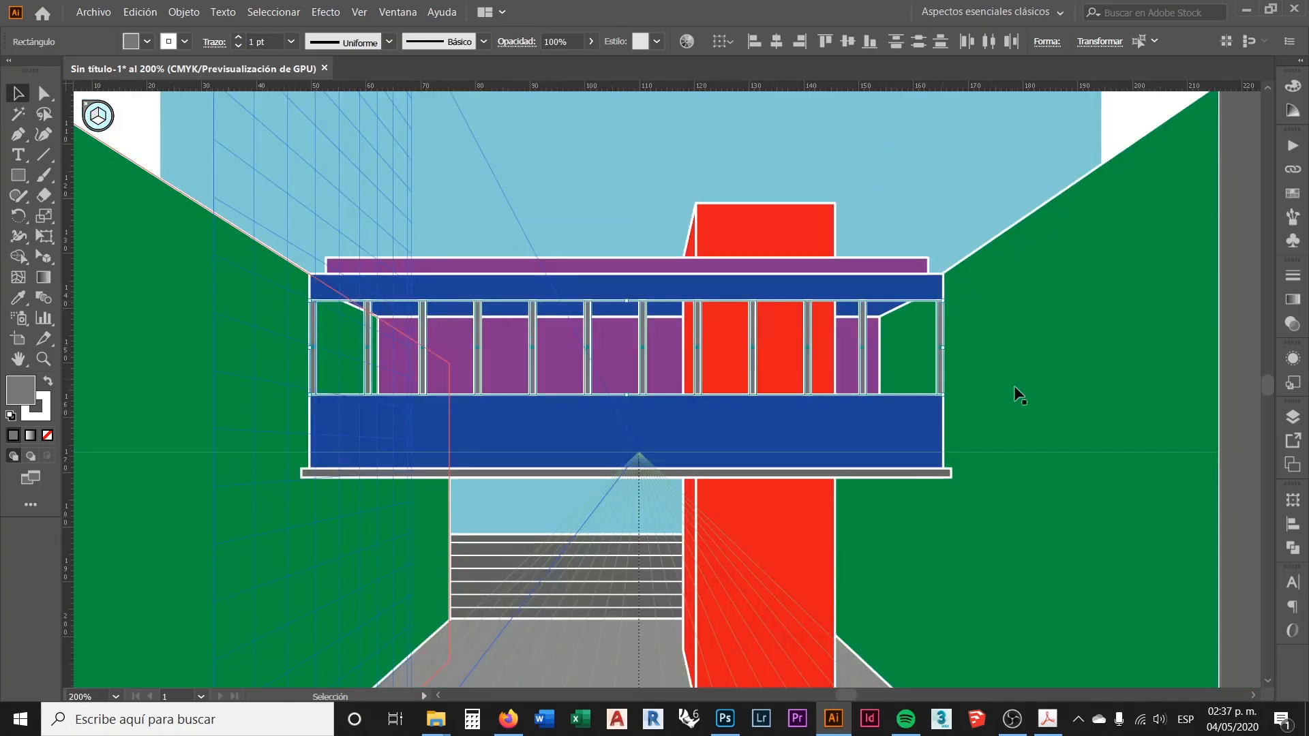
click(1291, 527)
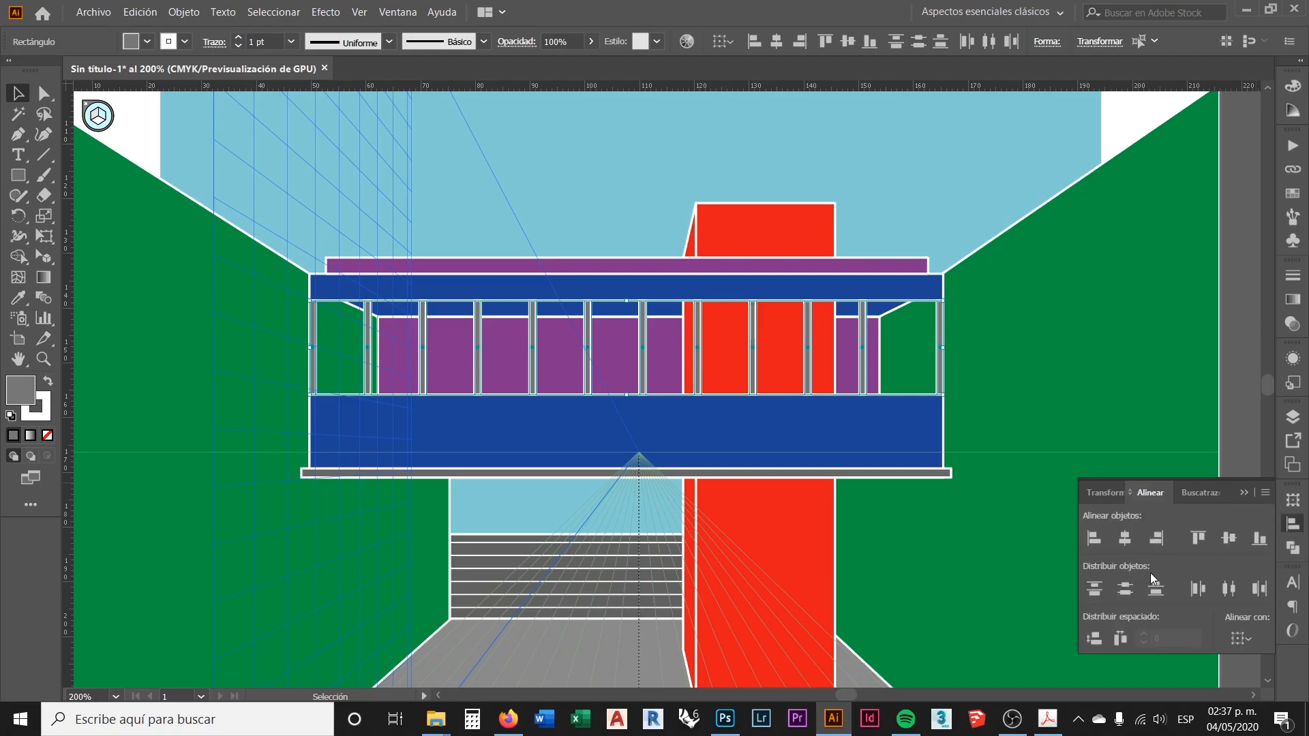
click(1201, 592)
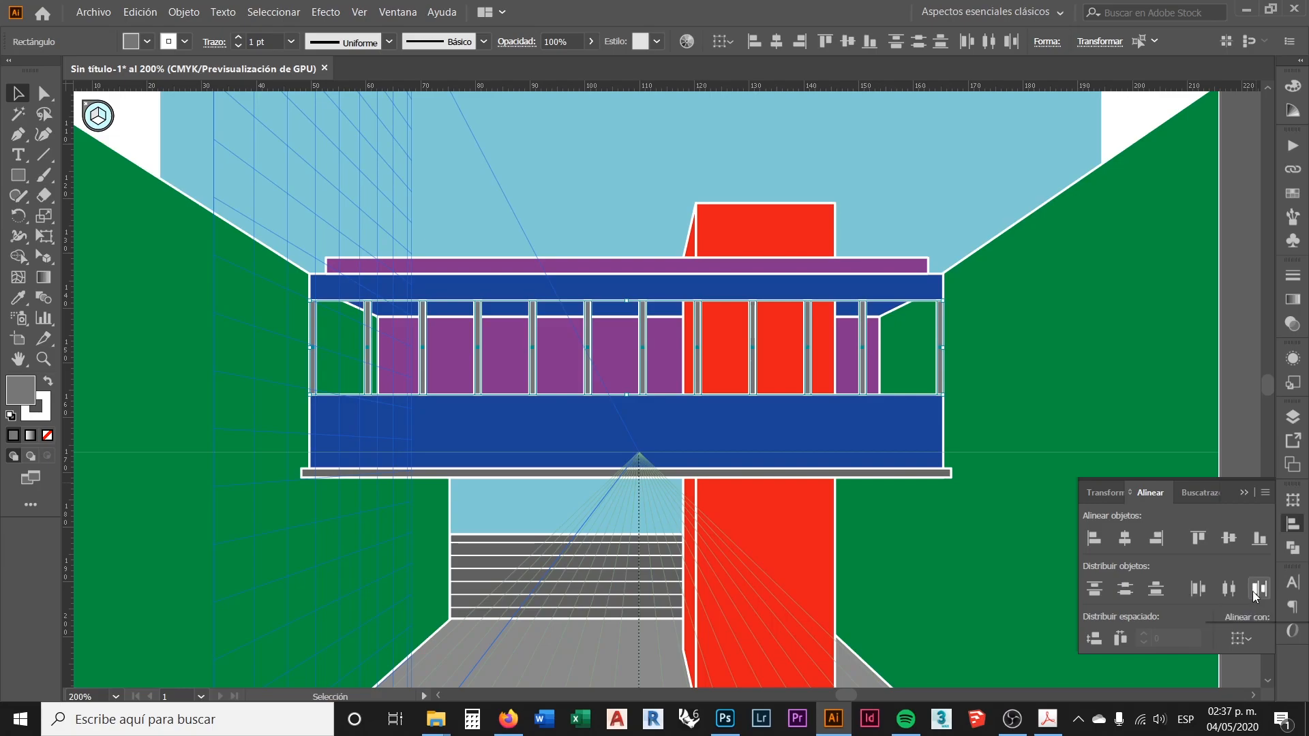
click(1120, 638)
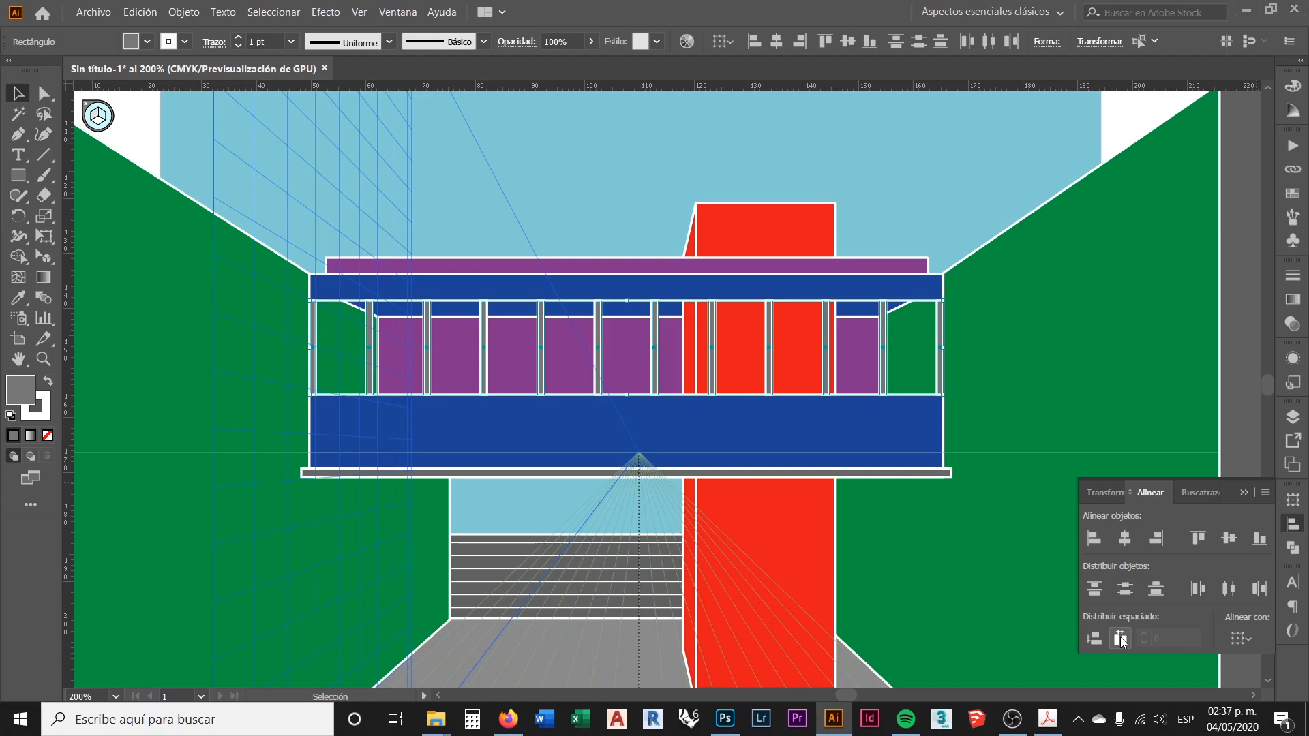
scroll(621, 396, down, 3)
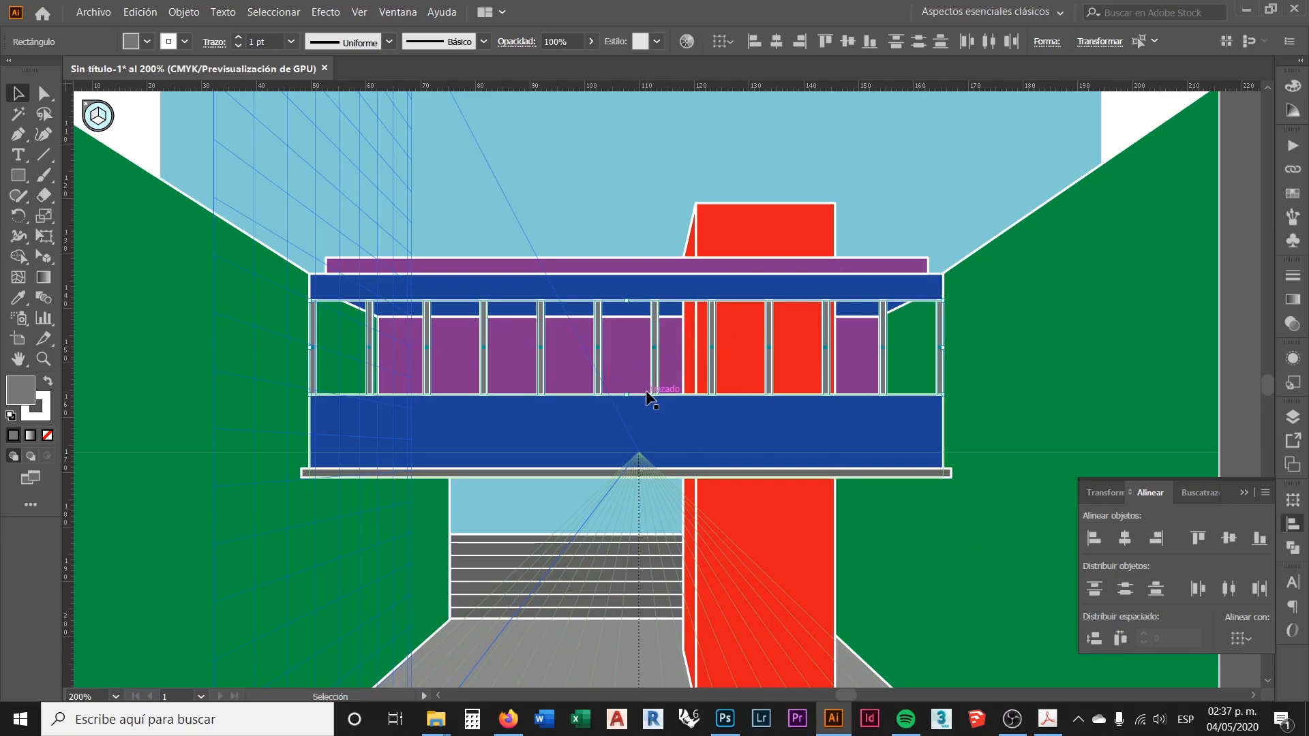
Draw a light blue rectangle without a stroke that covers the bridge's window opening between the two blue bands
click(18, 175)
scroll(669, 438, up, 3)
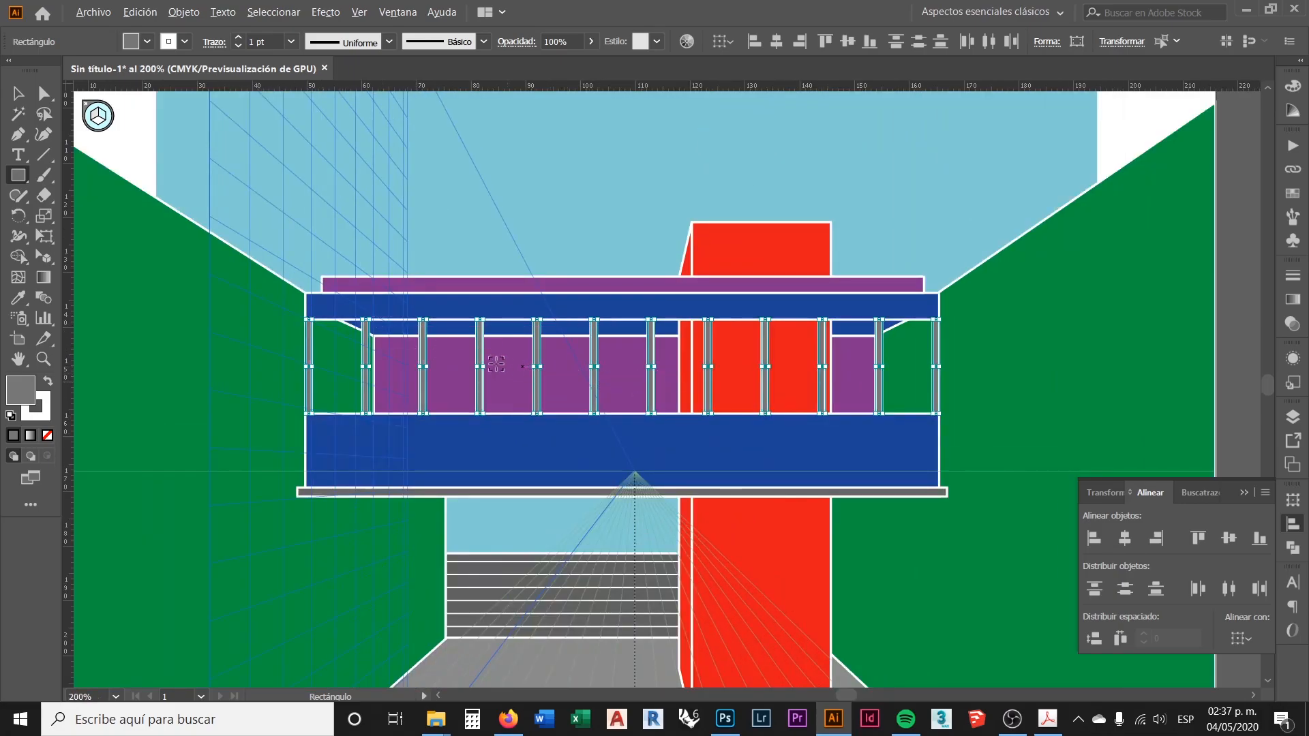
scroll(494, 354, up, 1)
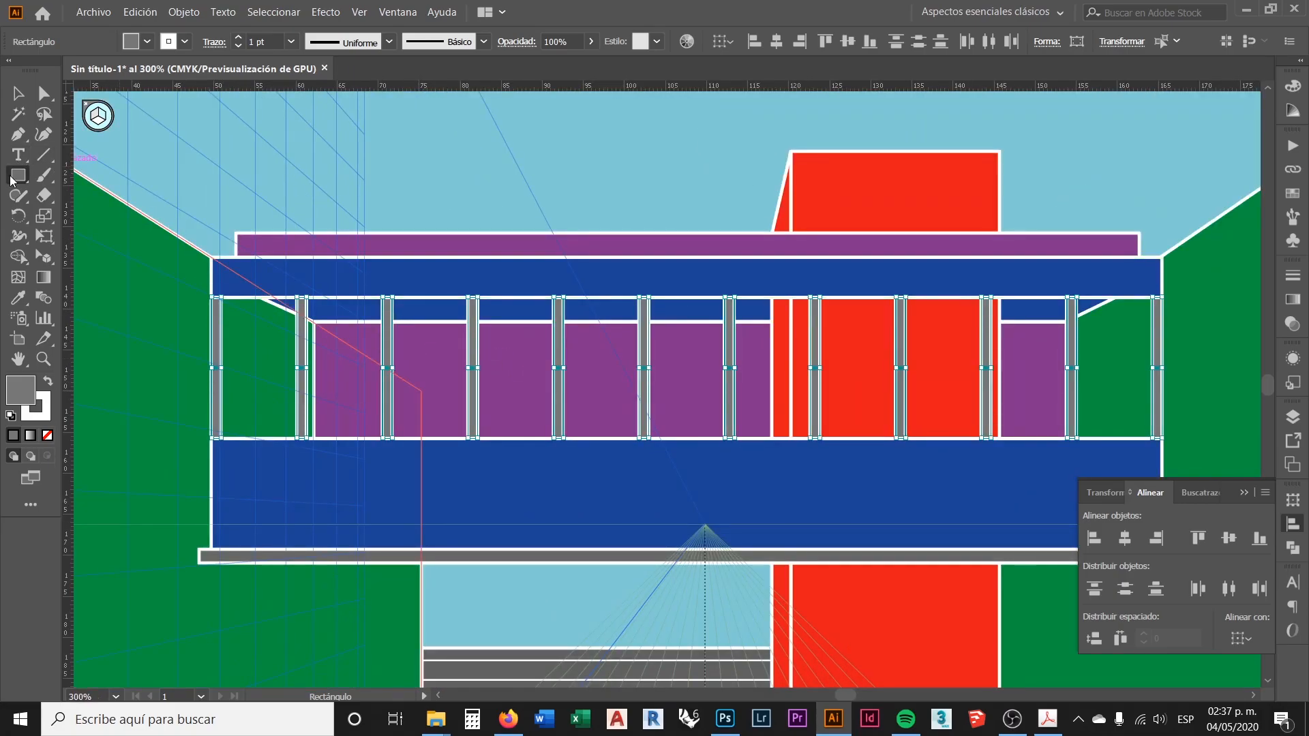
key(ctrl+shift+a)
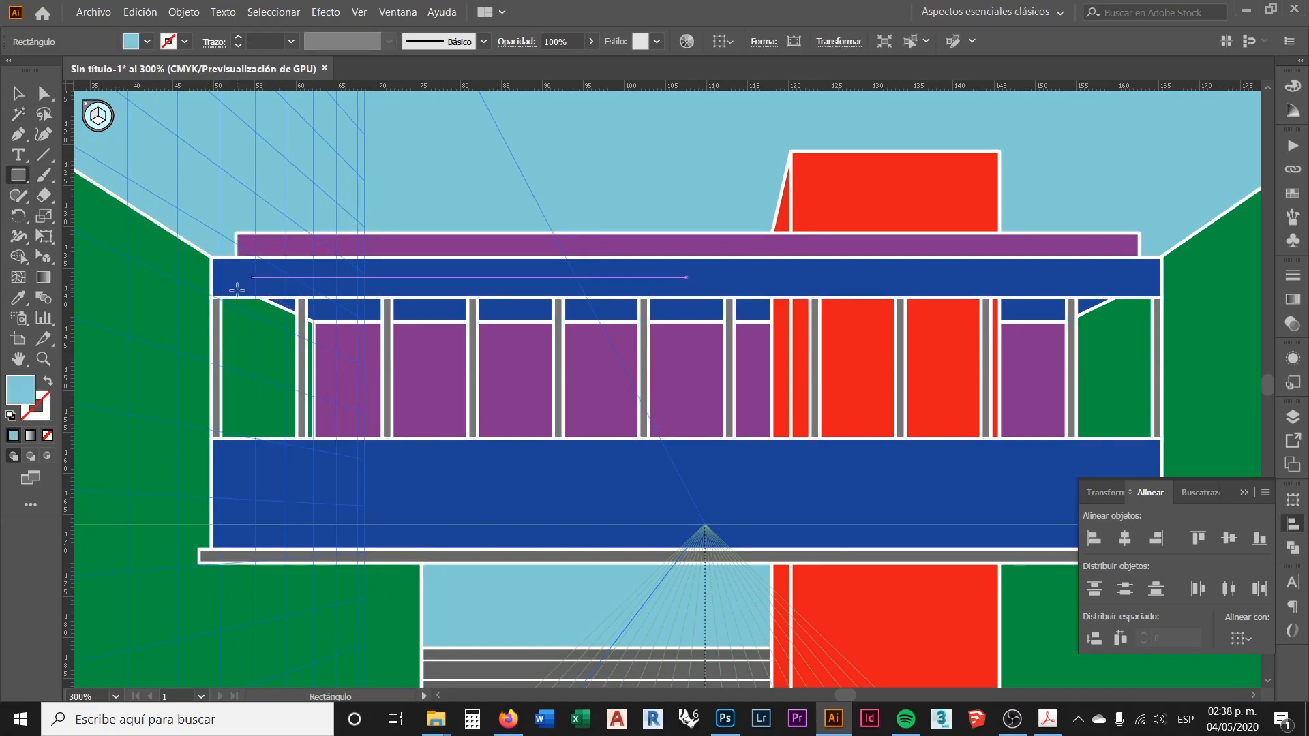
drag(213, 298, 1158, 436)
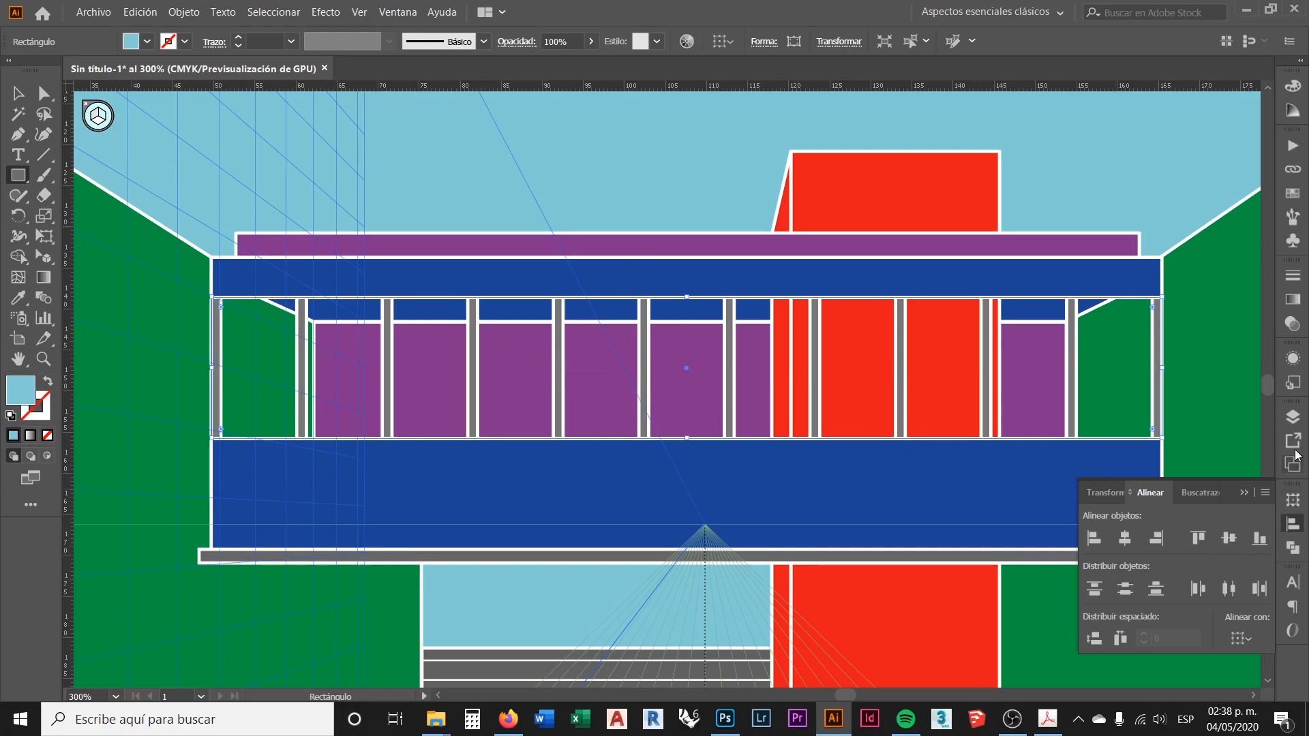
Move the light blue glass rectangle to the Cristaleria layer and send it behind the grey posts
click(1292, 416)
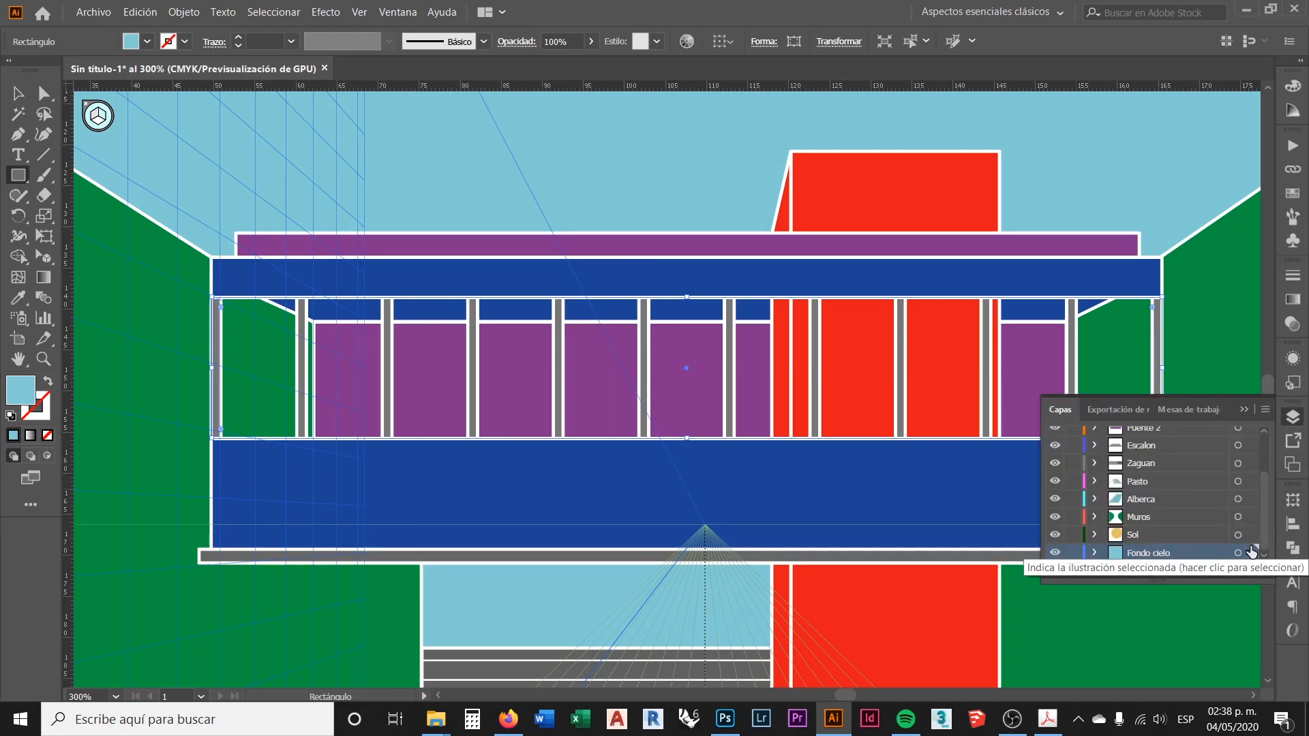
drag(1248, 433, 1253, 435)
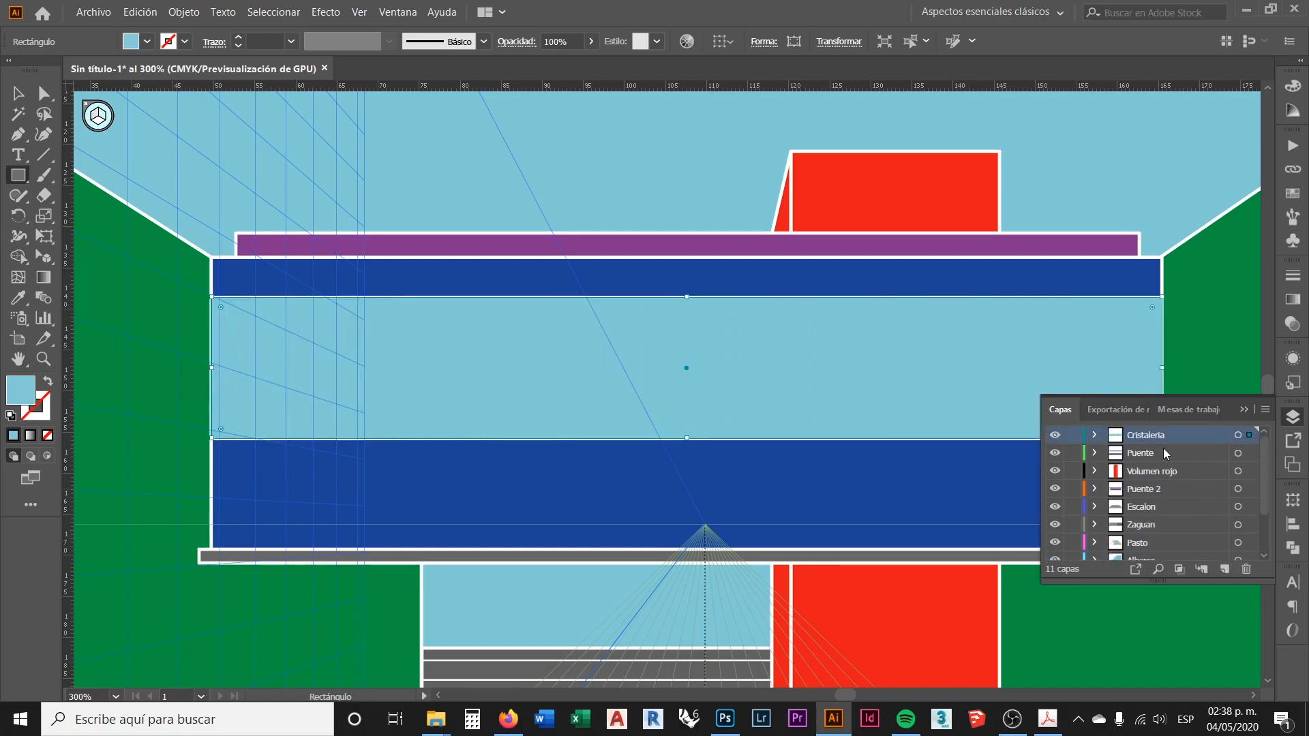
key(v)
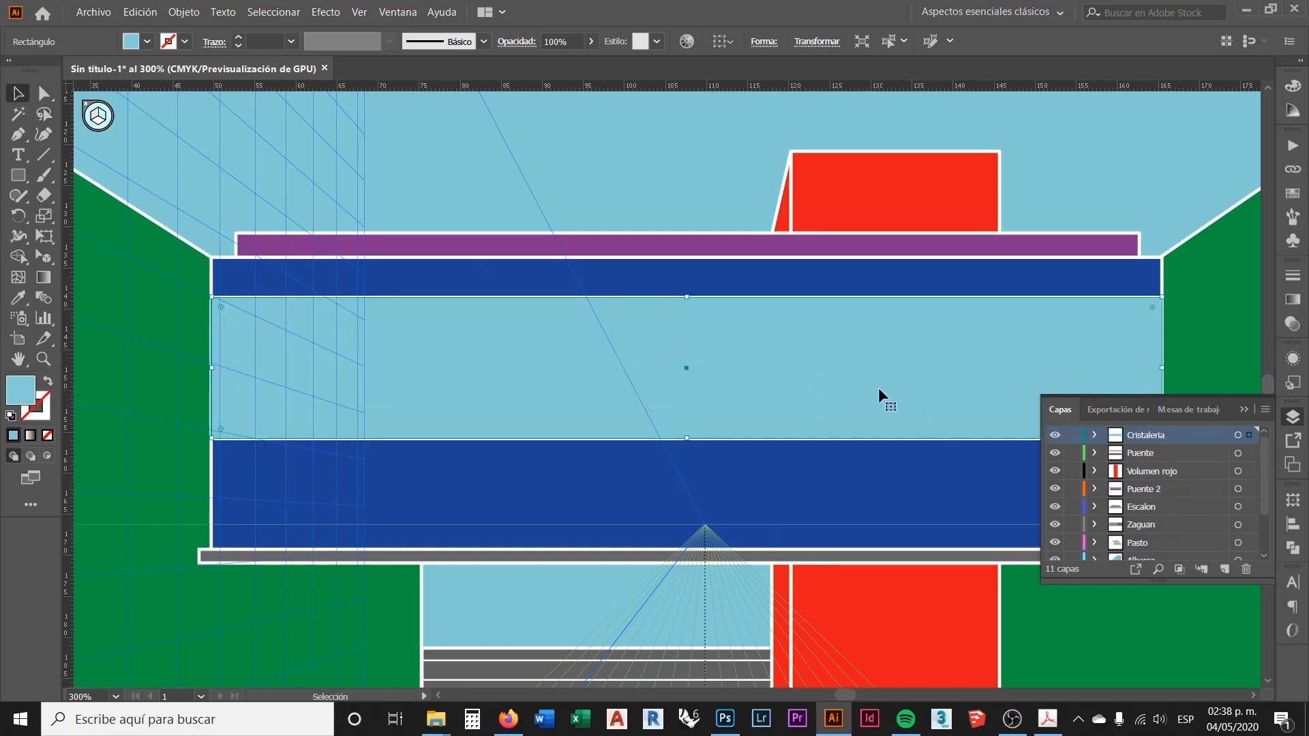
scroll(613, 358, down, 1)
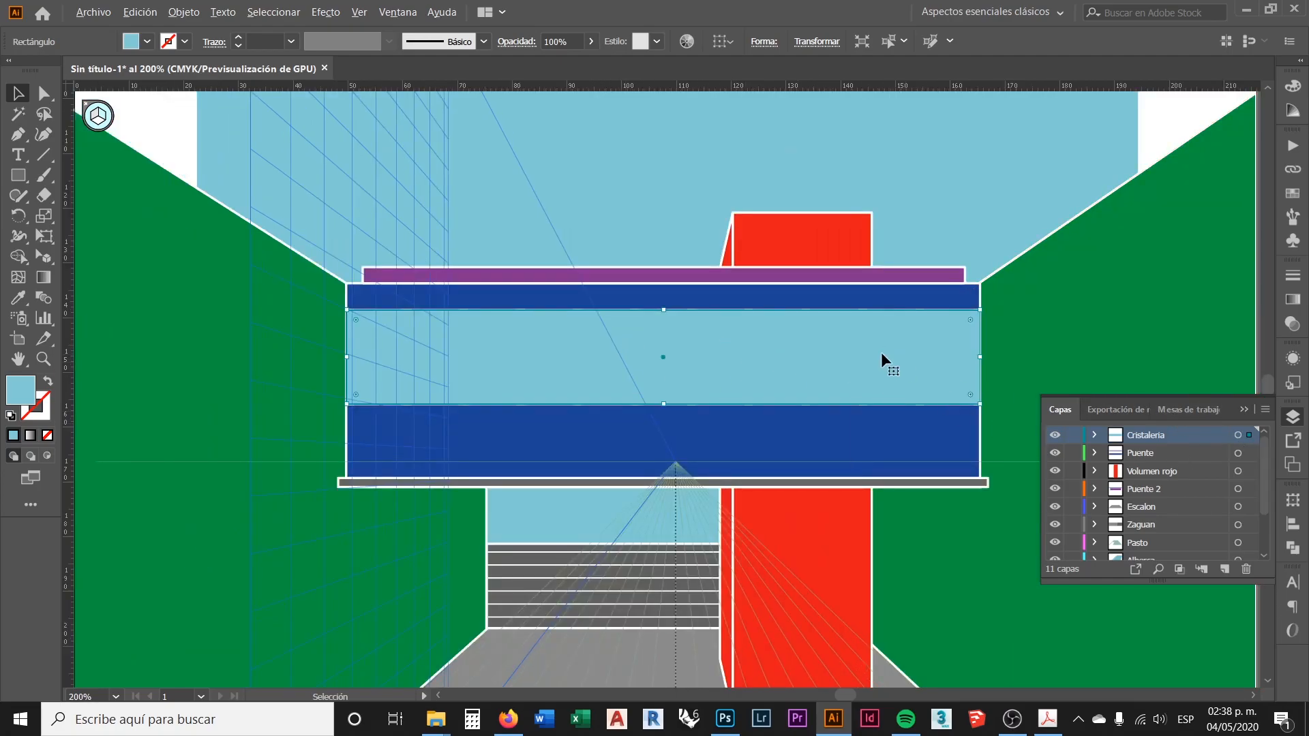
scroll(897, 360, up, 1)
right_click(787, 348)
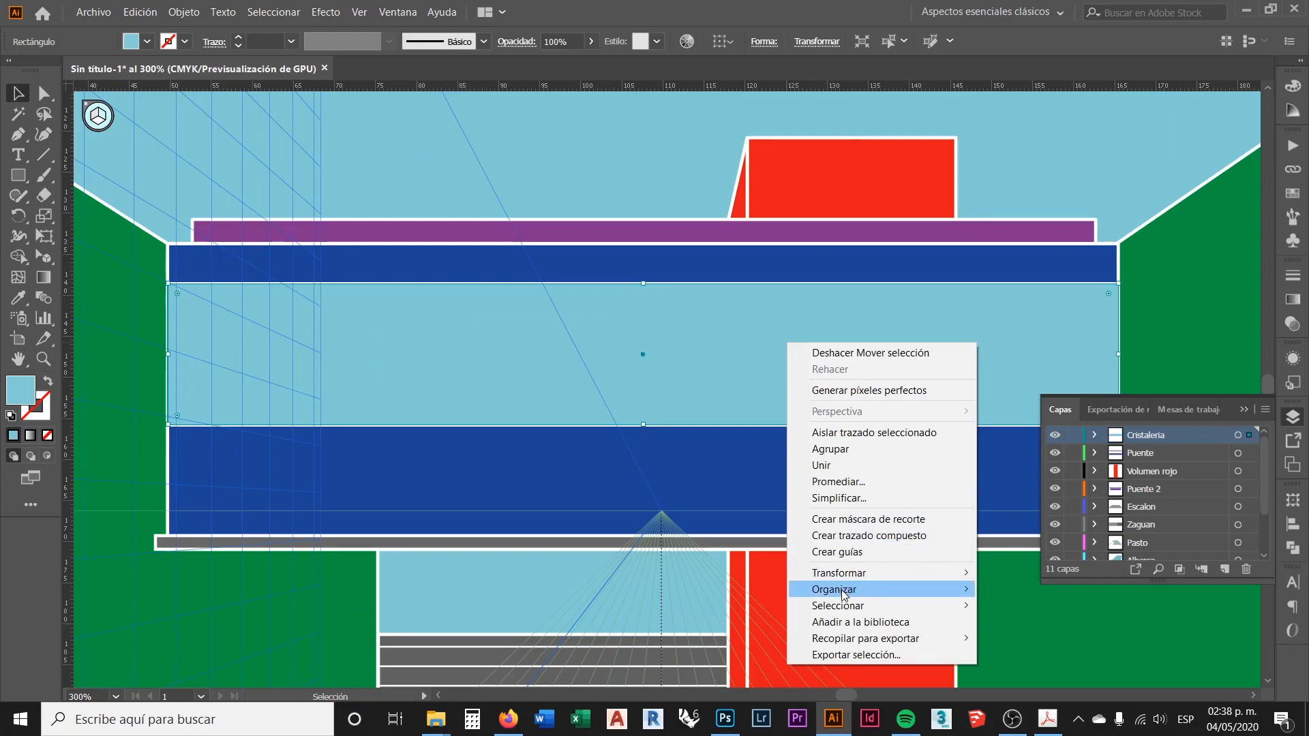
mouse_move(842, 590)
click(1017, 638)
scroll(728, 387, down, 2)
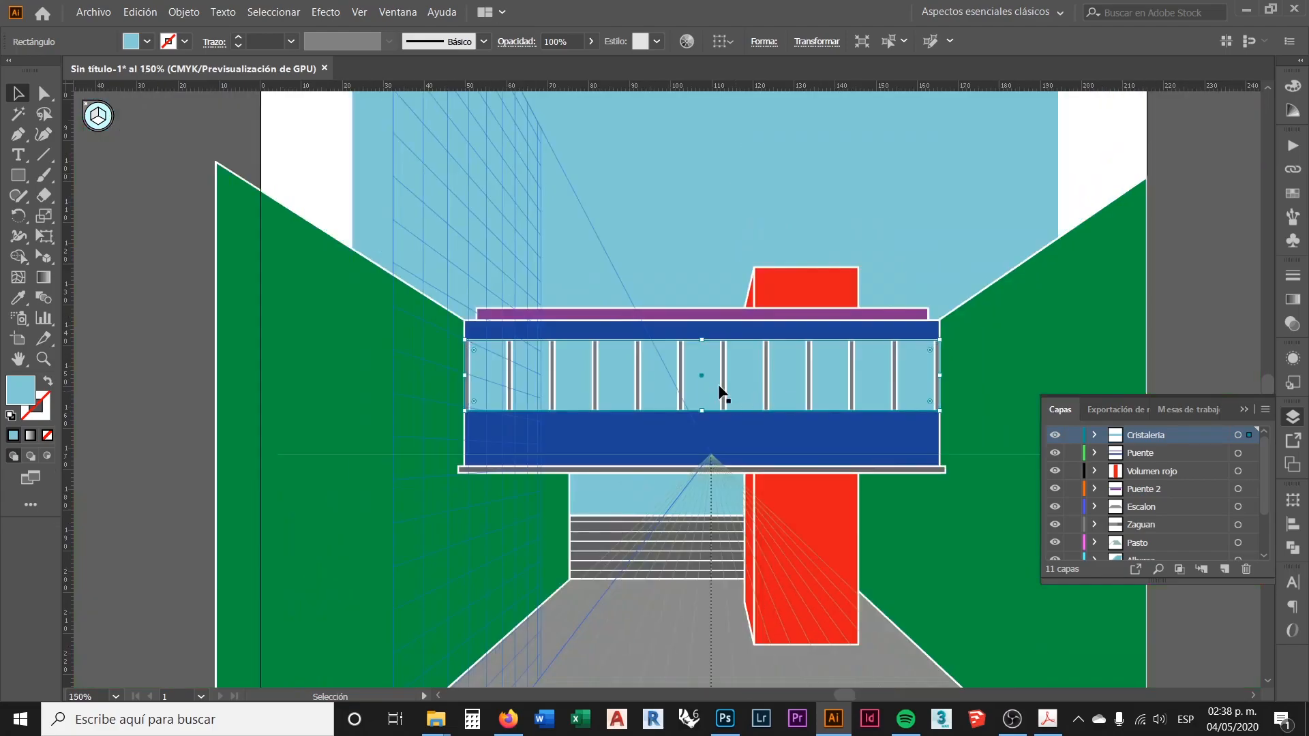
Set the glass rectangle's opacity to 50% and check the bridge windows at different zoom levels
click(1292, 324)
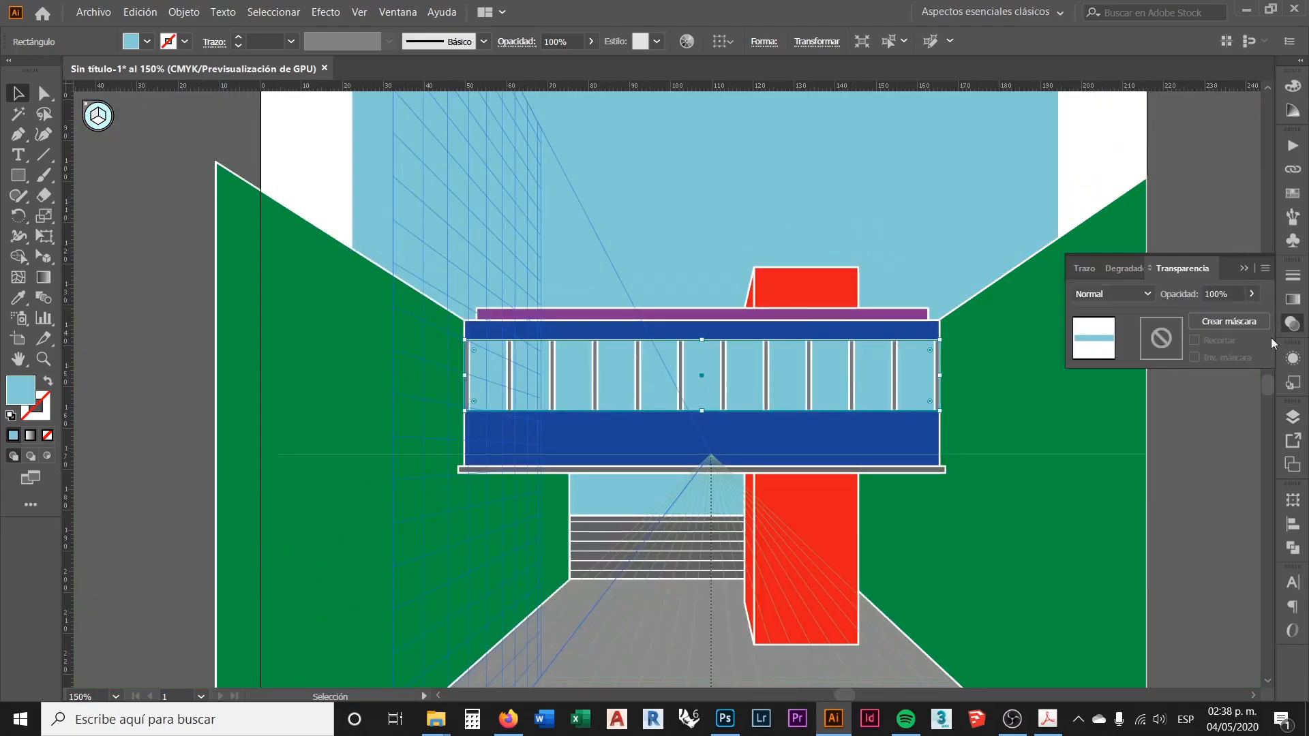
click(1234, 293)
double_click(1234, 293)
text(50)
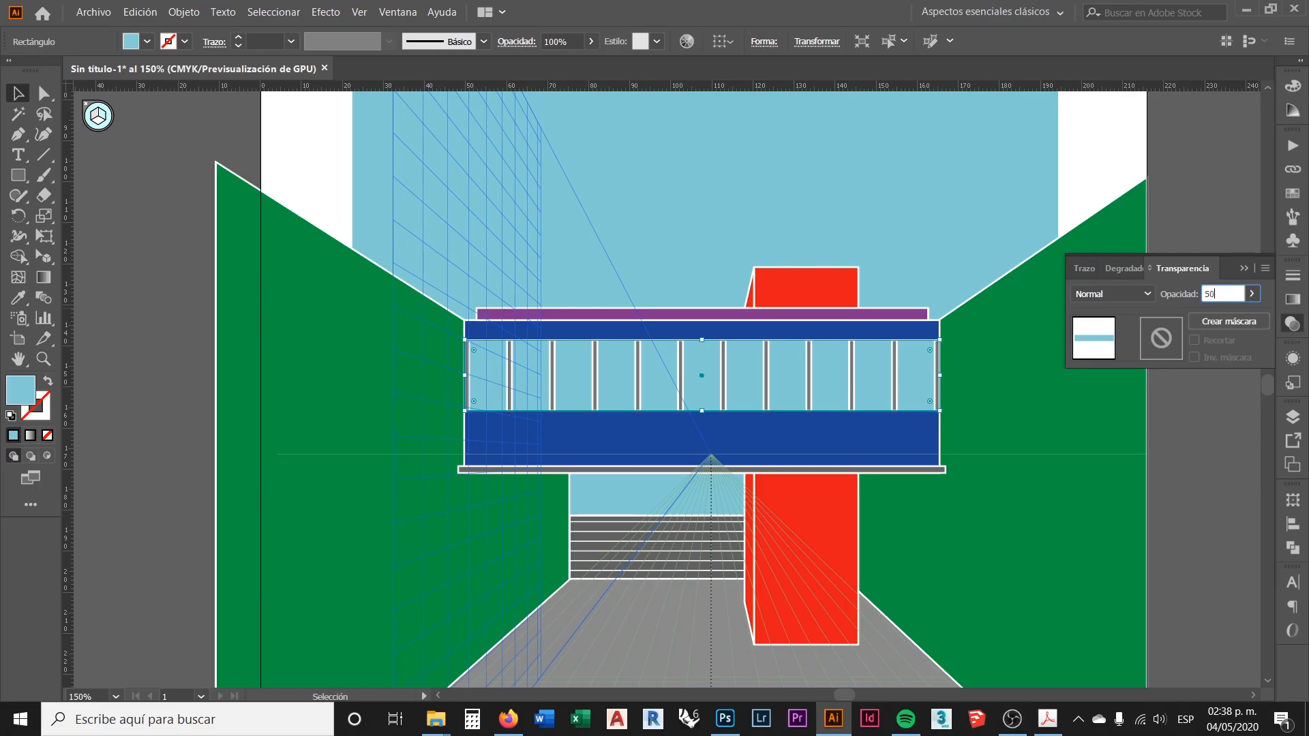
key(Return)
click(166, 284)
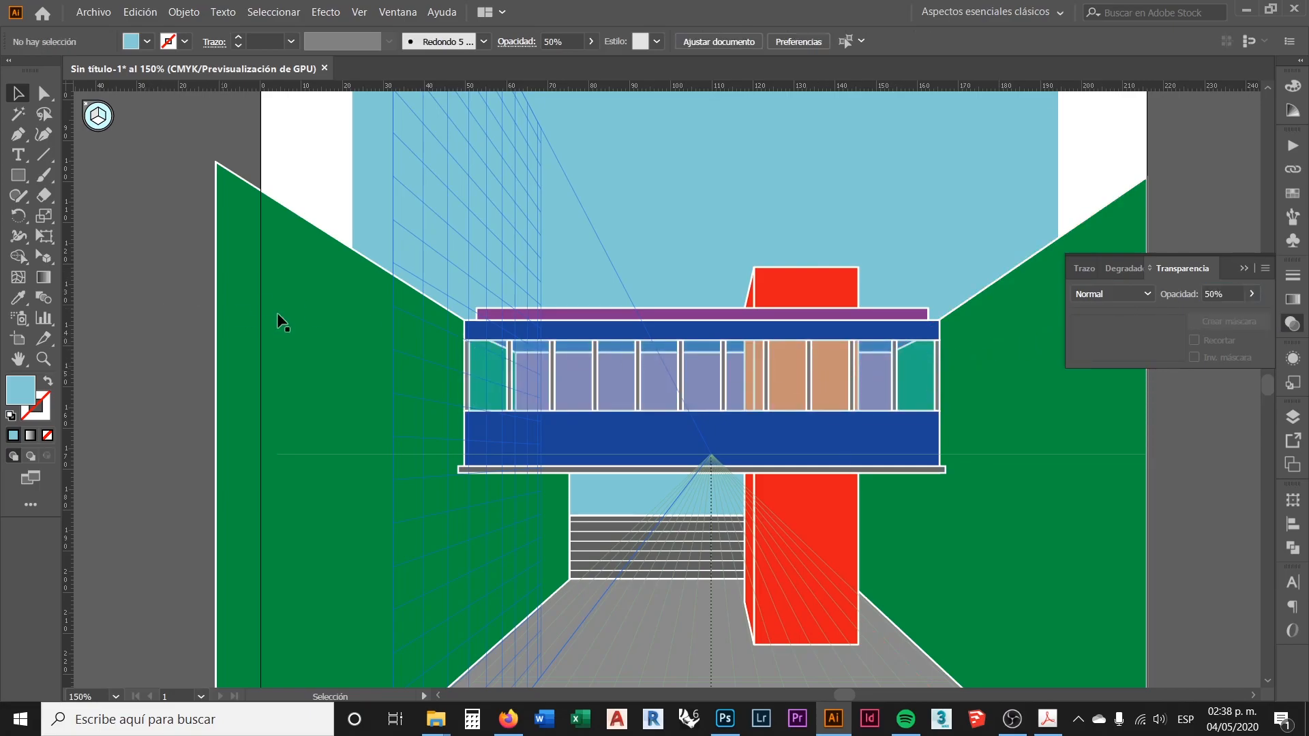
scroll(875, 428, up, 2)
scroll(913, 442, down, 3)
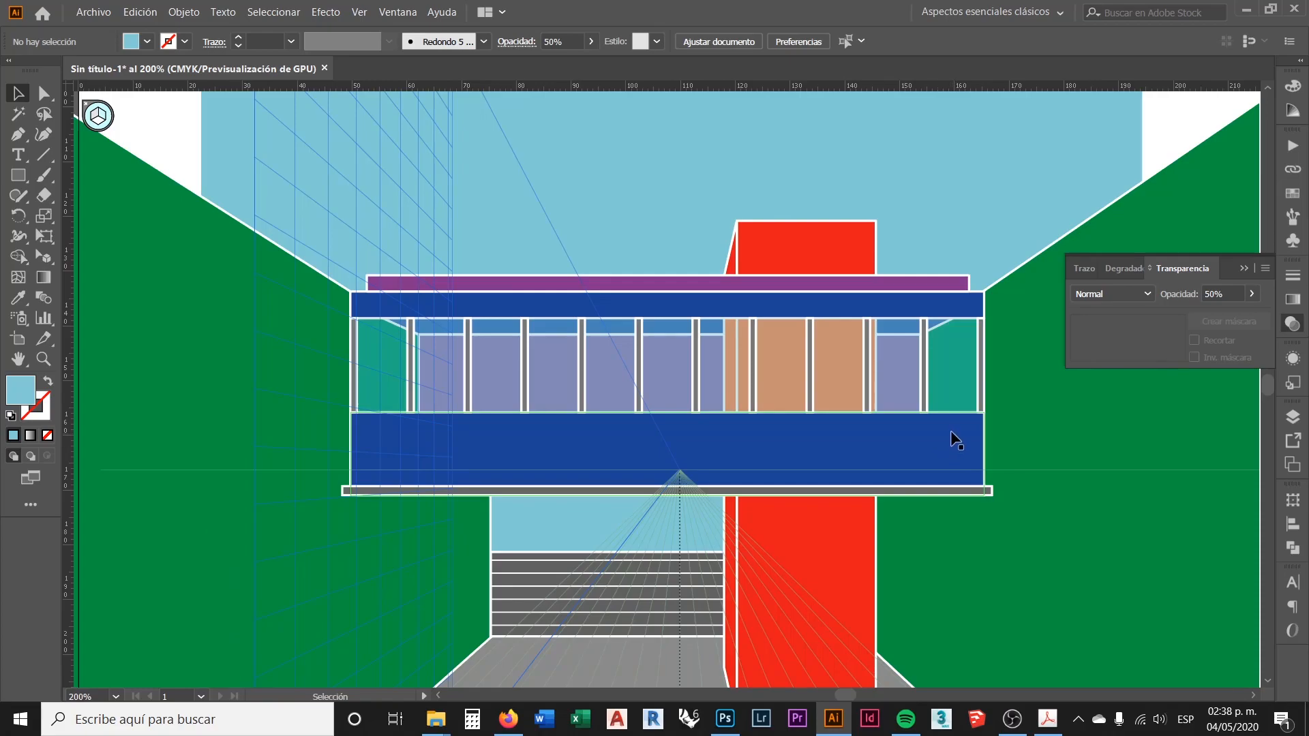
scroll(949, 414, up, 3)
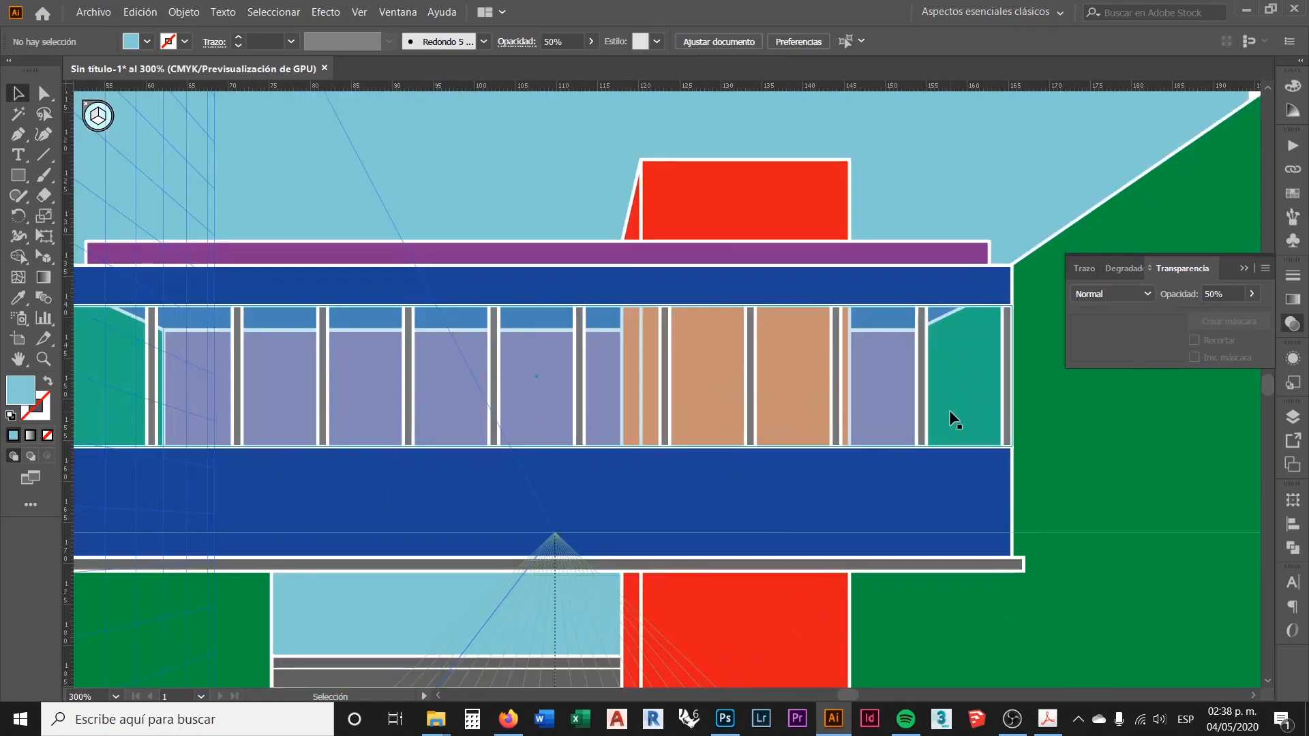
scroll(729, 403, down, 4)
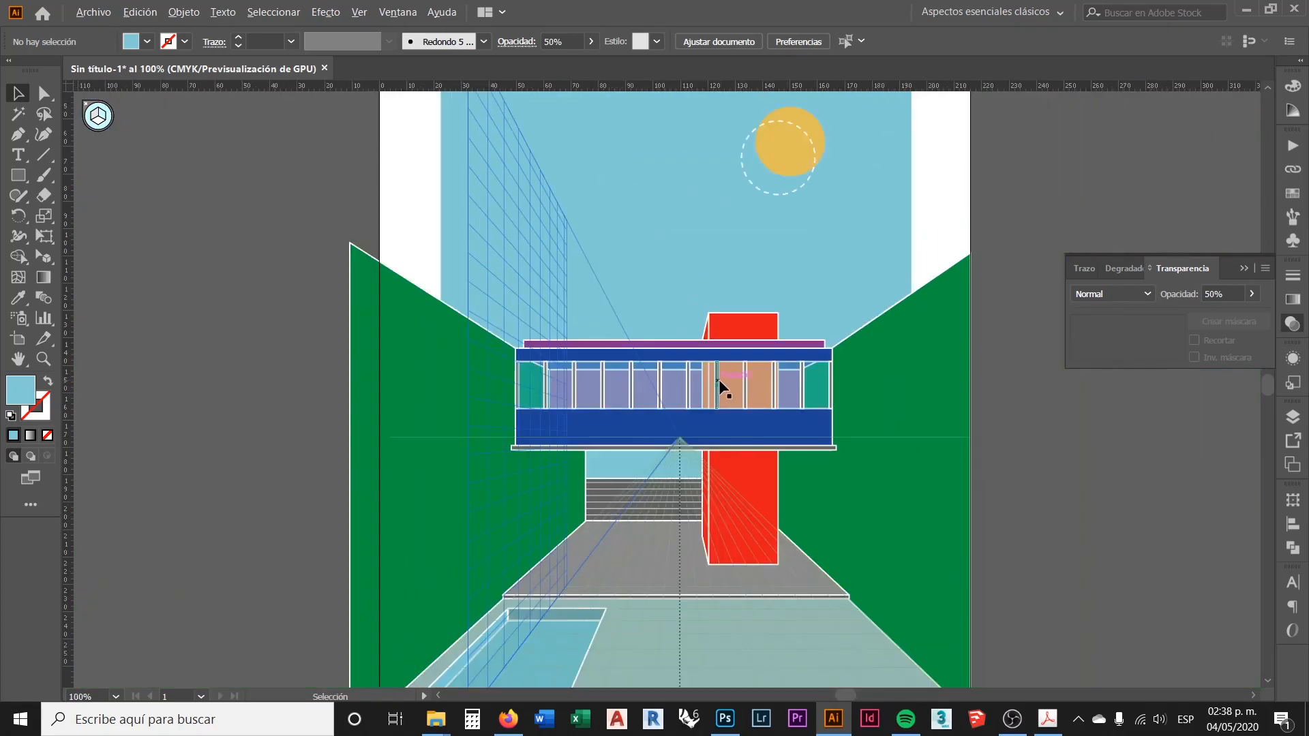
scroll(804, 411, up, 3)
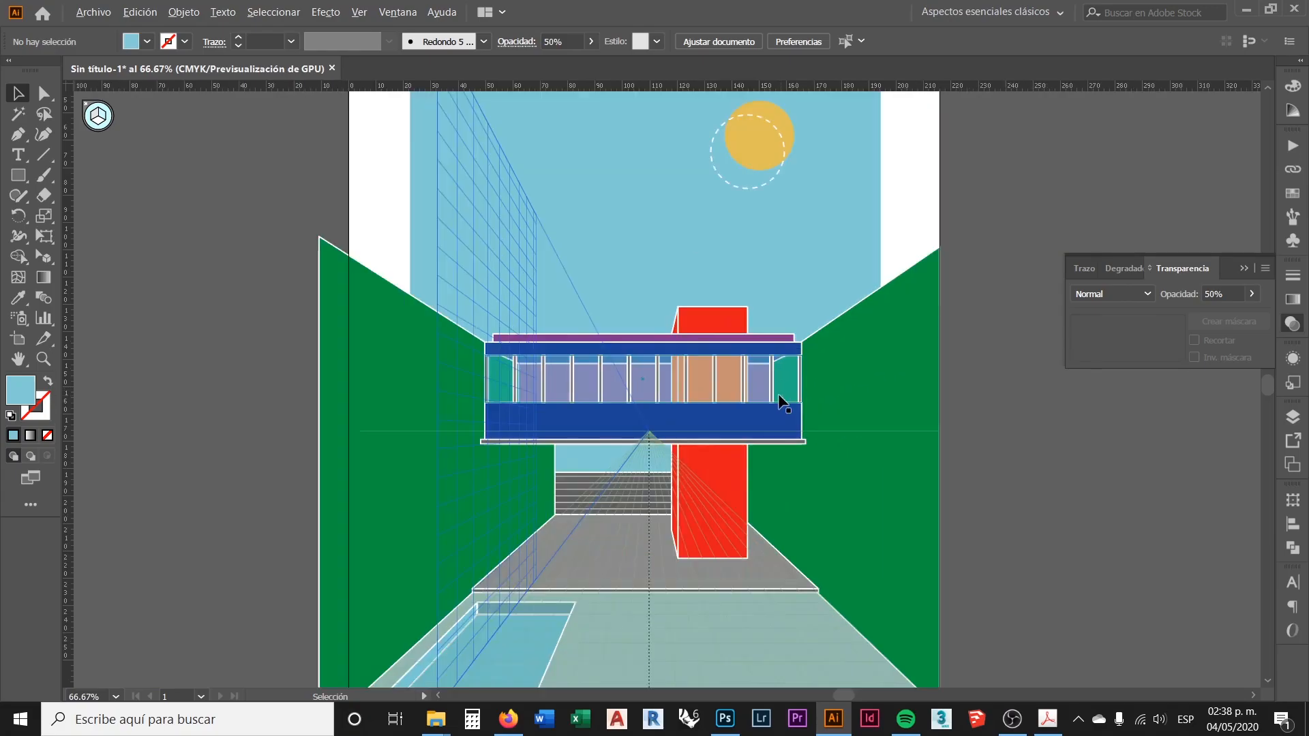
Set the opacity of the bridge's glass rectangle to 30%
click(795, 355)
double_click(1230, 295)
text(30)
key(Return)
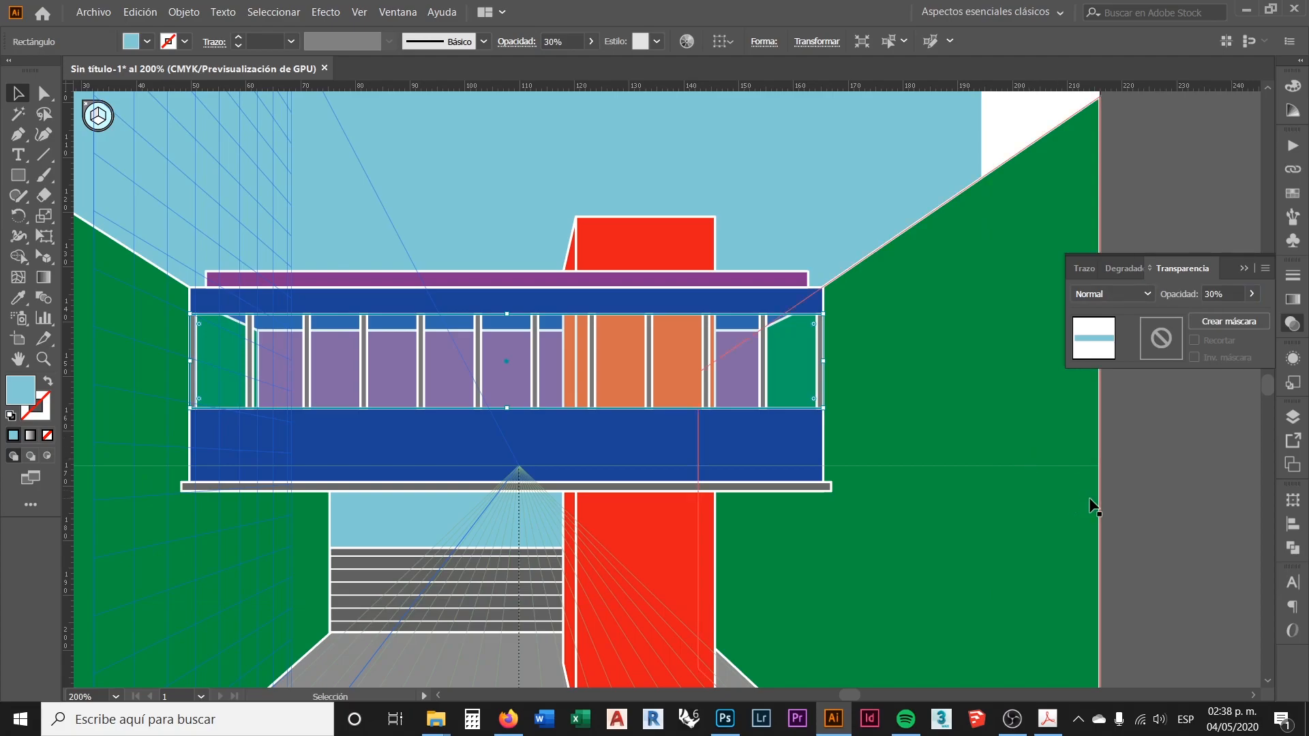
click(695, 438)
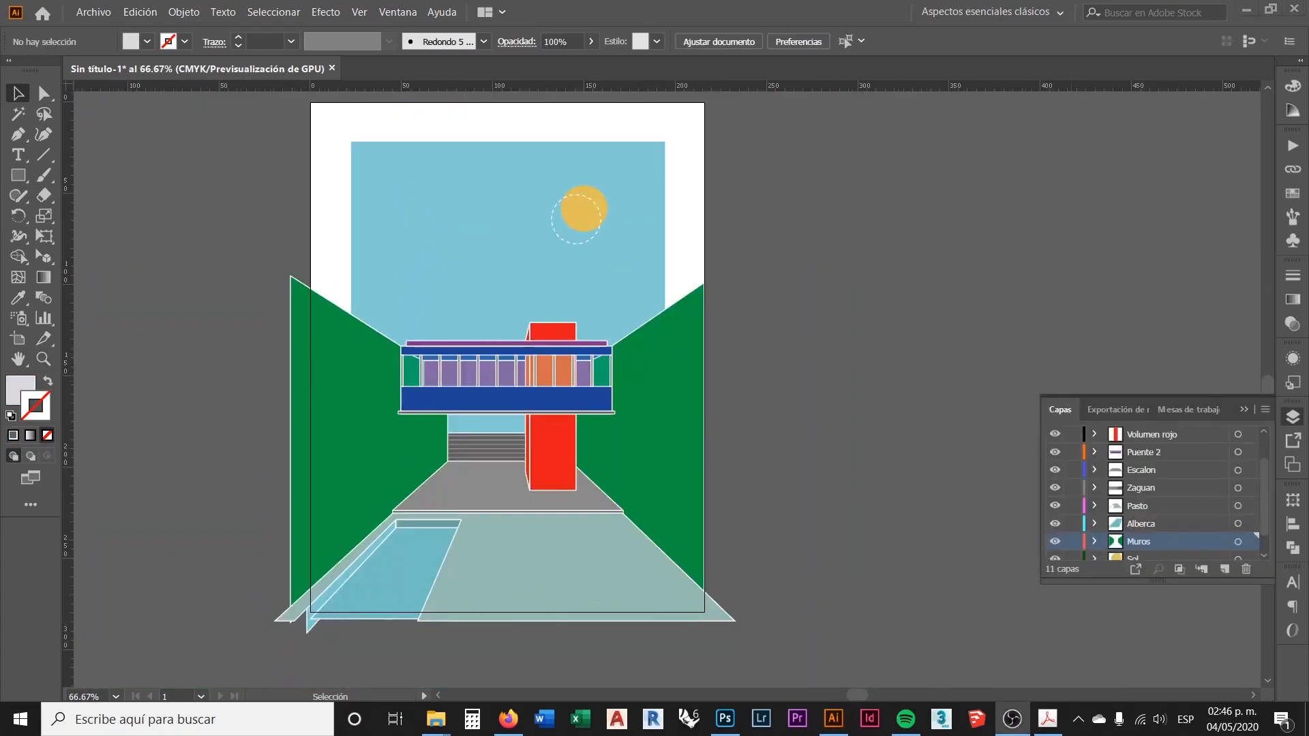
click(761, 424)
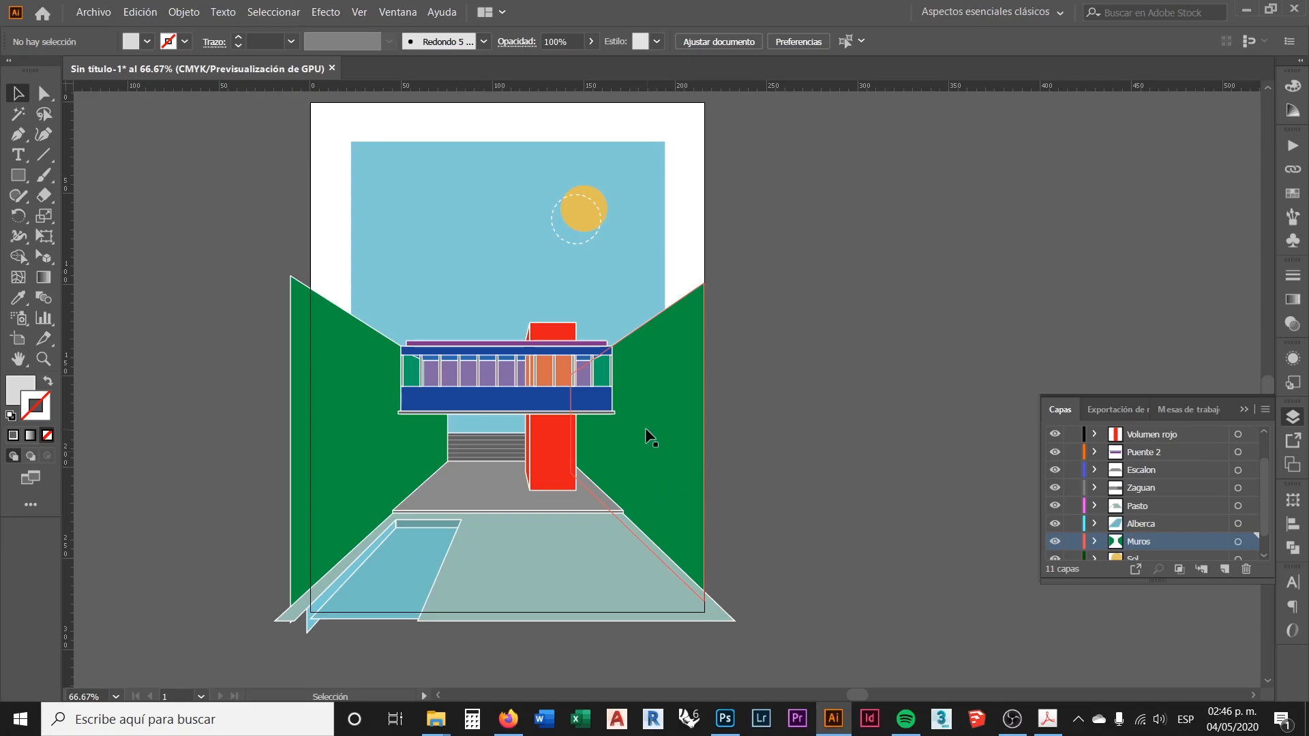
alt+scroll(571, 415, up, 2)
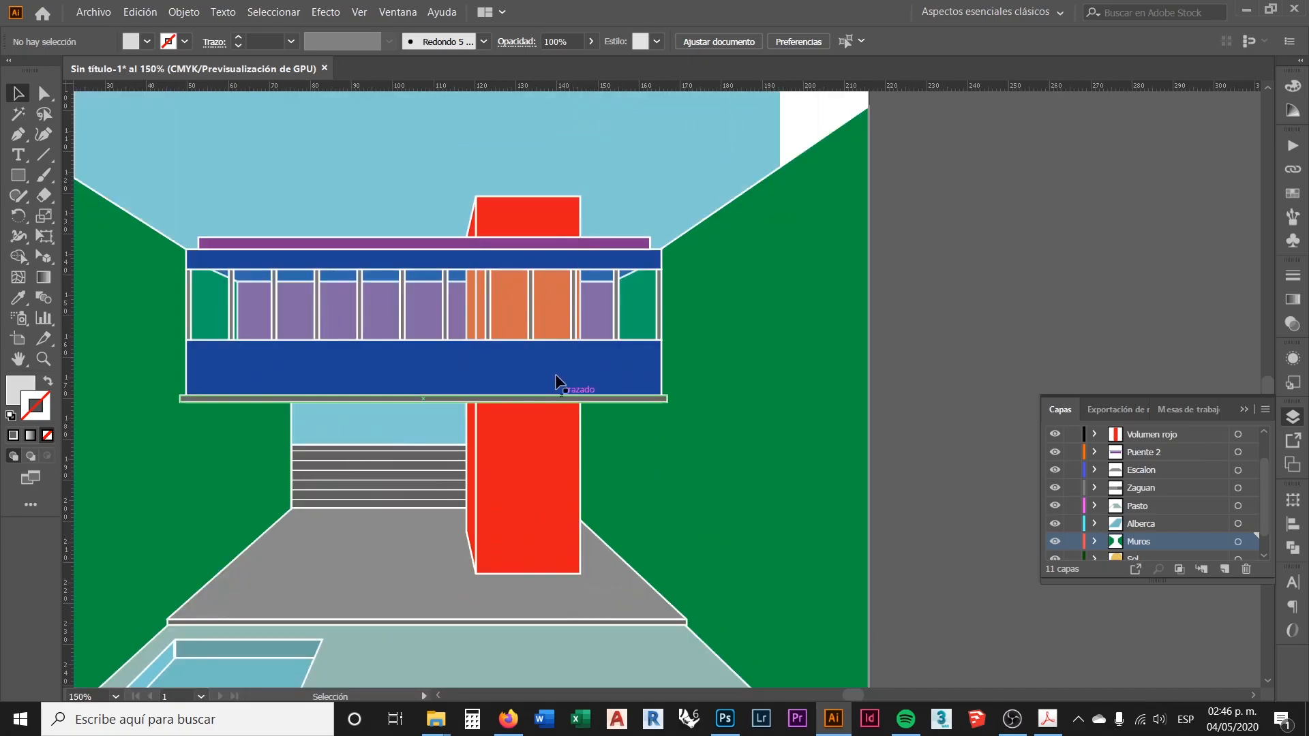
alt+scroll(487, 486, down, 2)
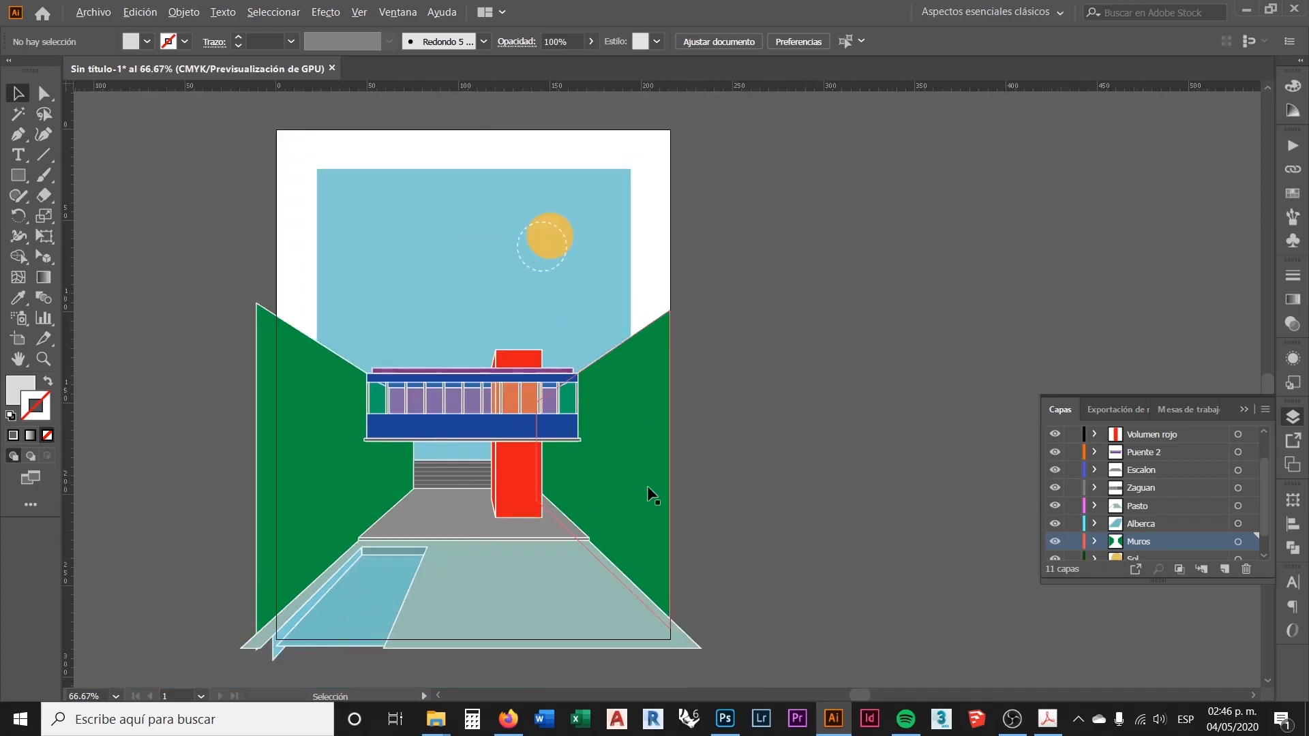
alt+scroll(392, 342, down, 1)
alt+scroll(638, 508, up, 1)
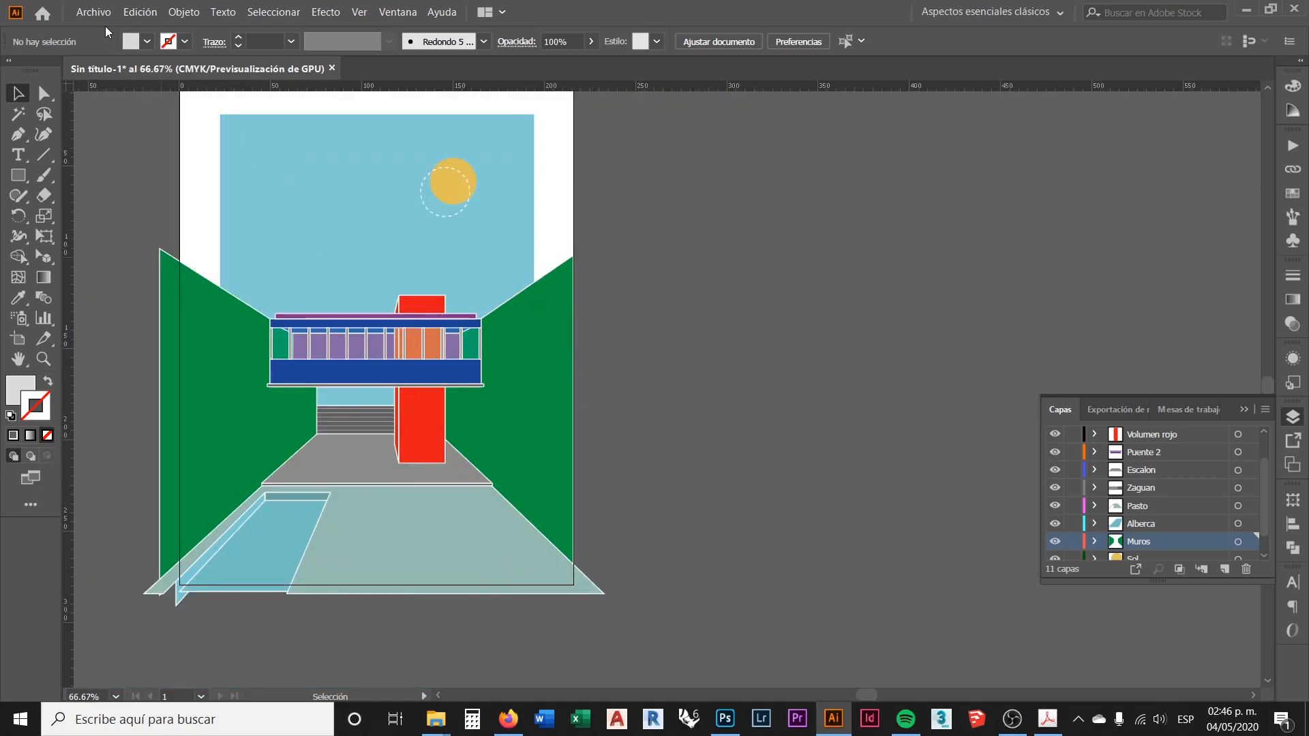
alt+scroll(624, 296, down, 1)
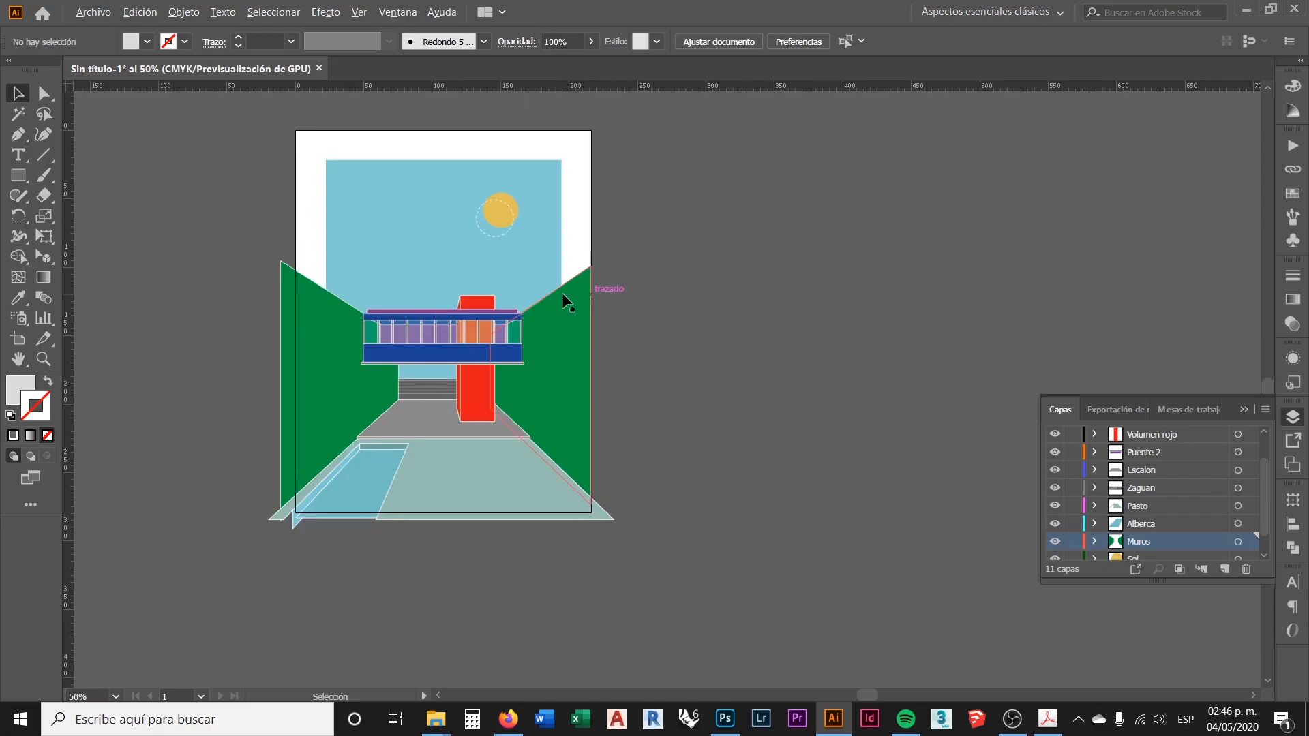
Place the linked image TexturesCom_PlasterDirty0025_1_S.jpg on the empty canvas to the right of the artboard
alt+scroll(578, 294, up, 1)
click(93, 12)
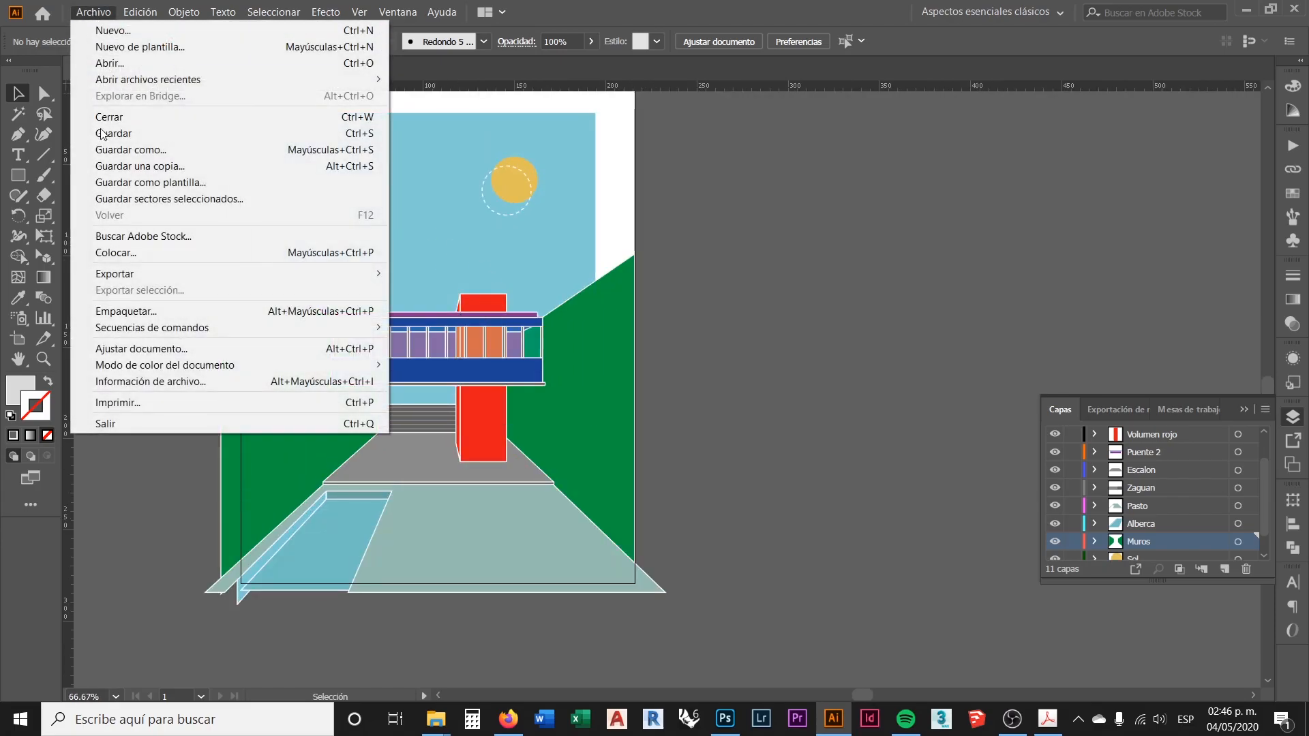
click(150, 254)
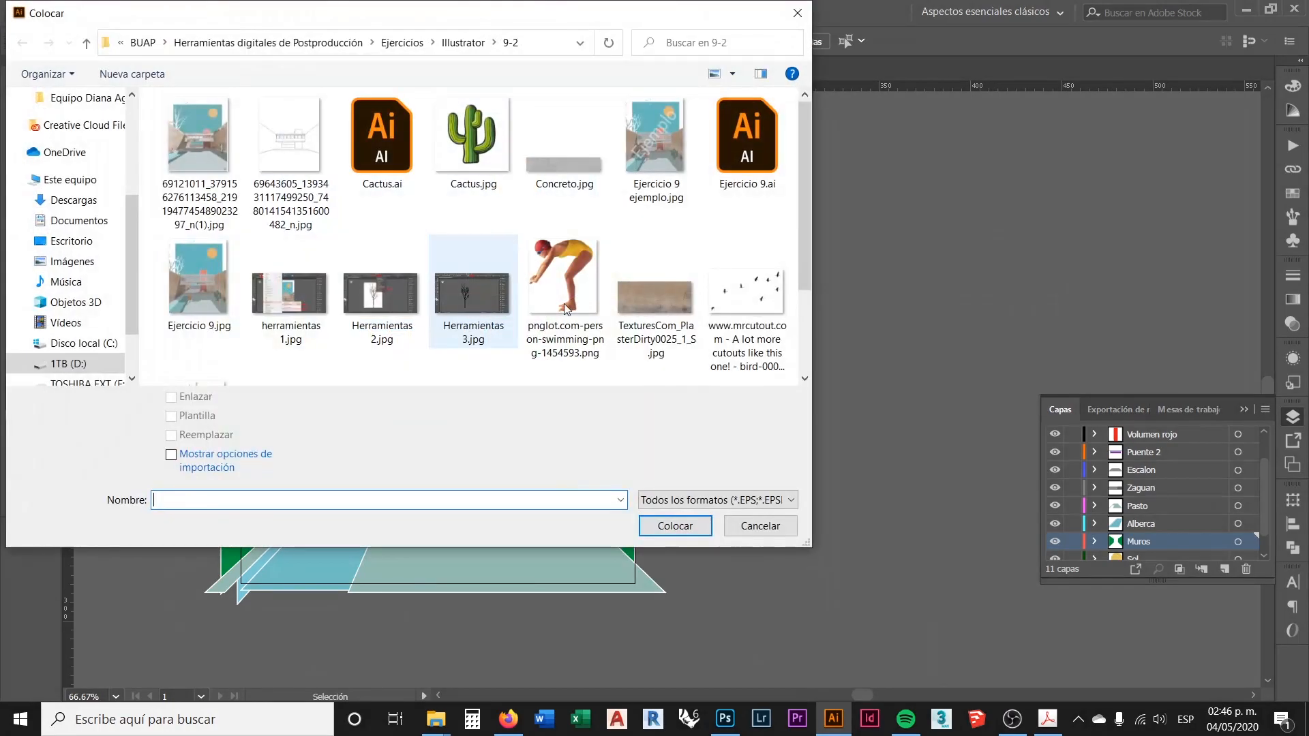
click(651, 297)
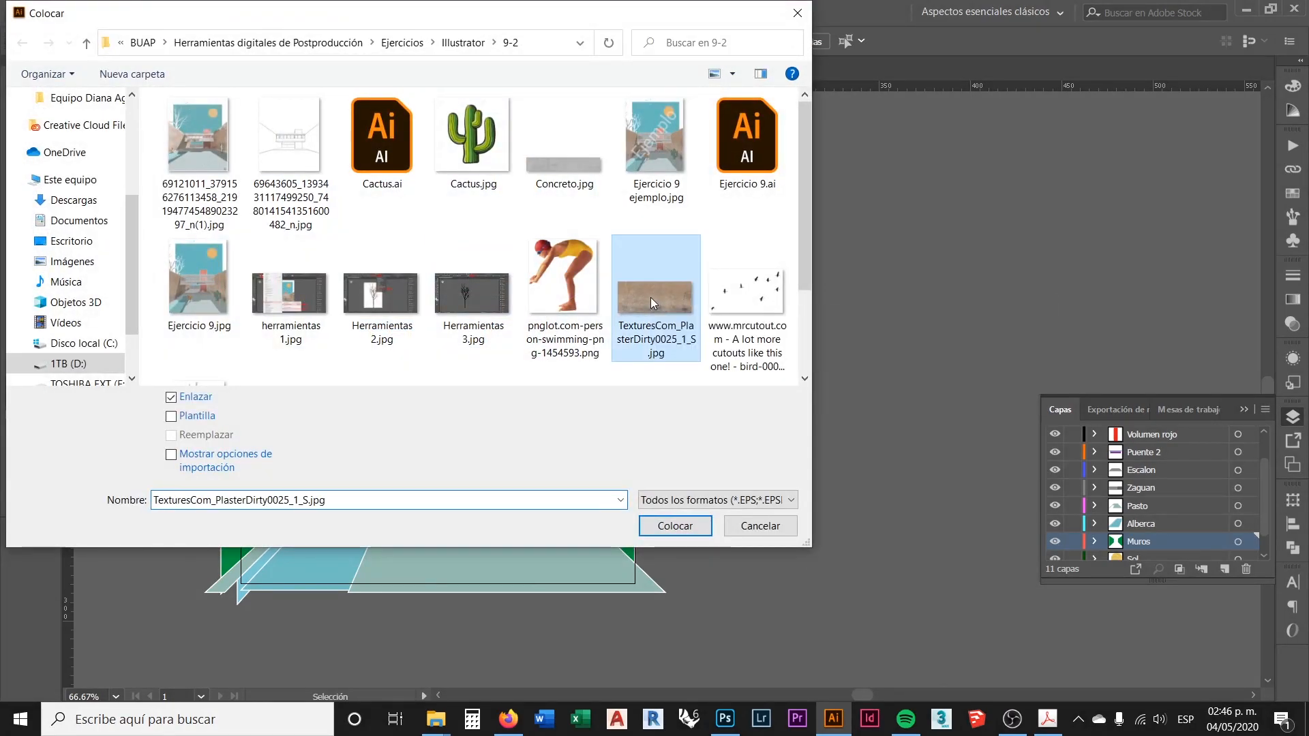
click(675, 527)
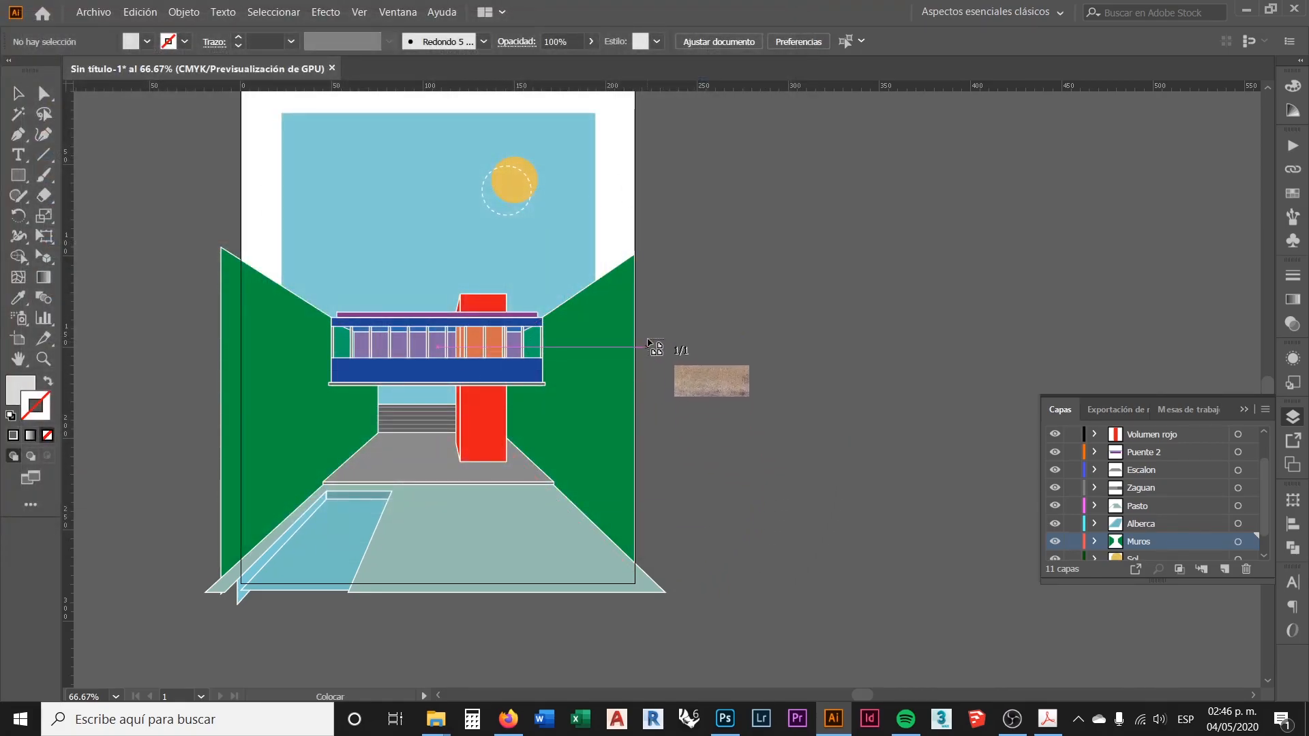
drag(656, 286, 1046, 648)
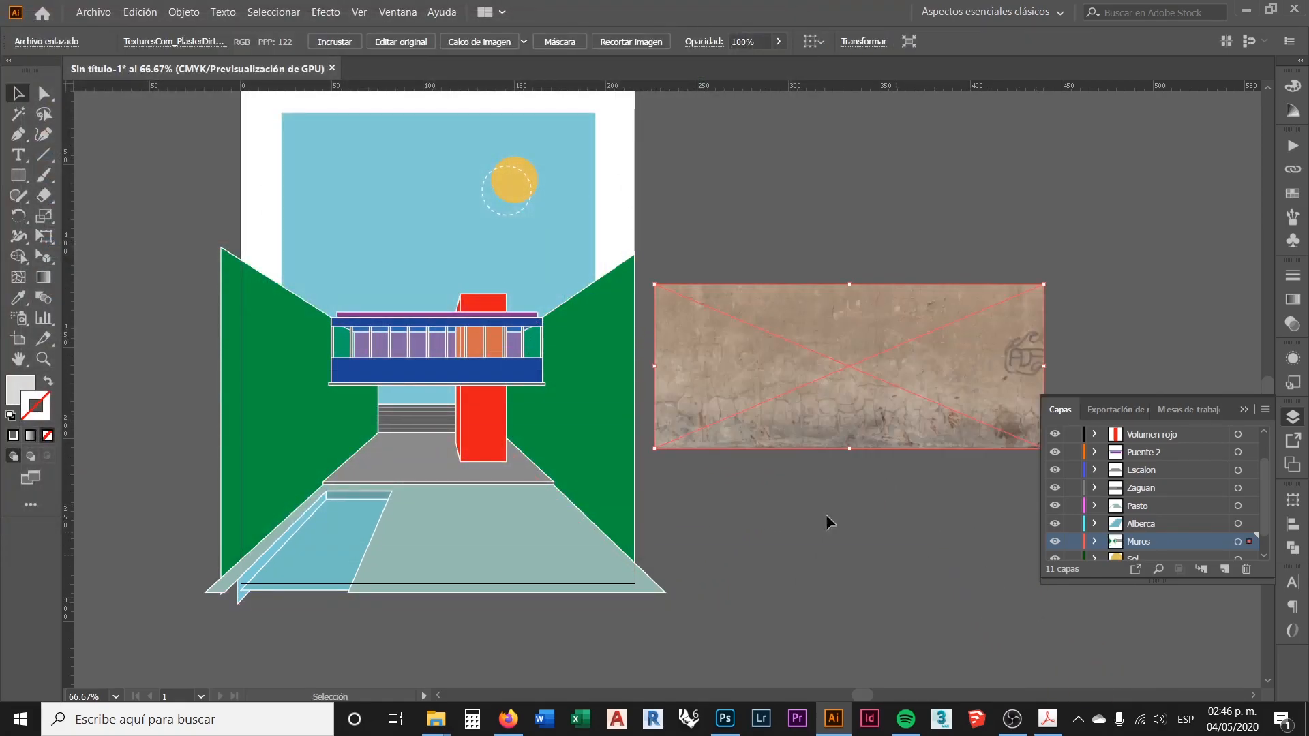
Move the plaster texture slightly away from the artboard and enlarge it a little
scroll(386, 372, down, 1)
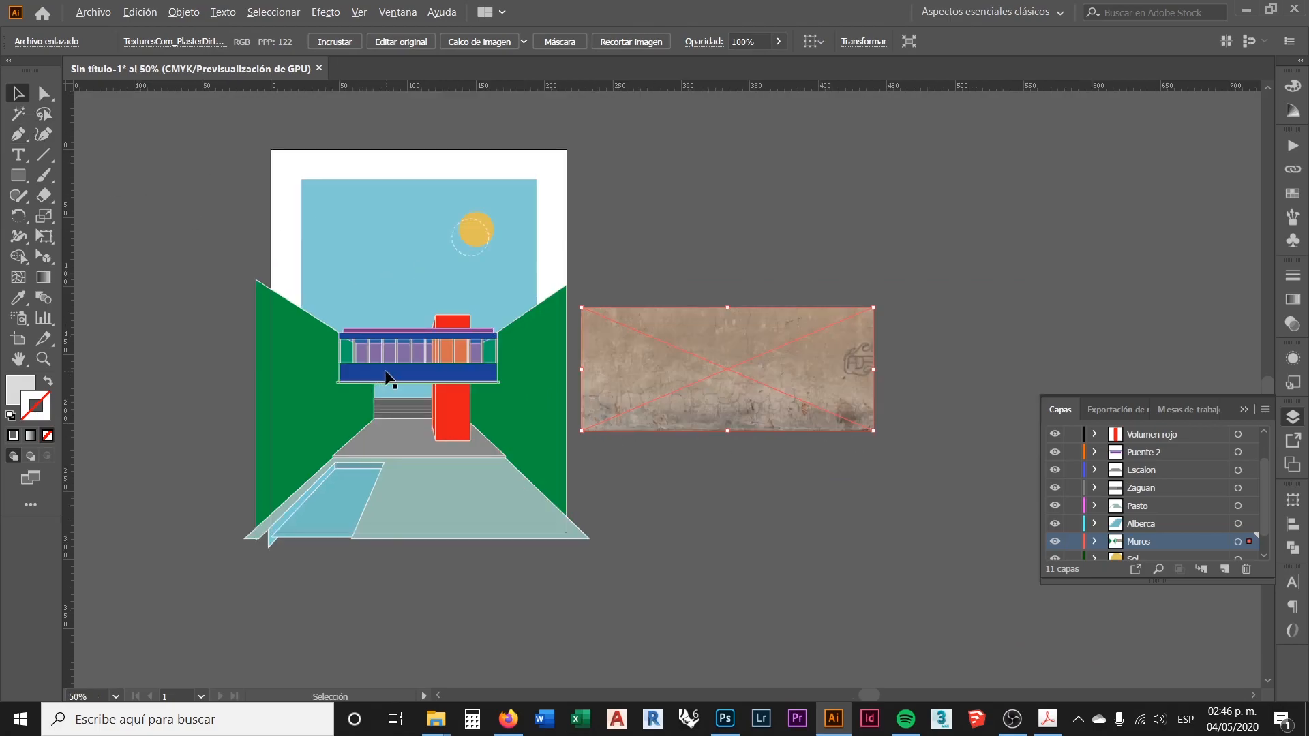
scroll(762, 444, up, 1)
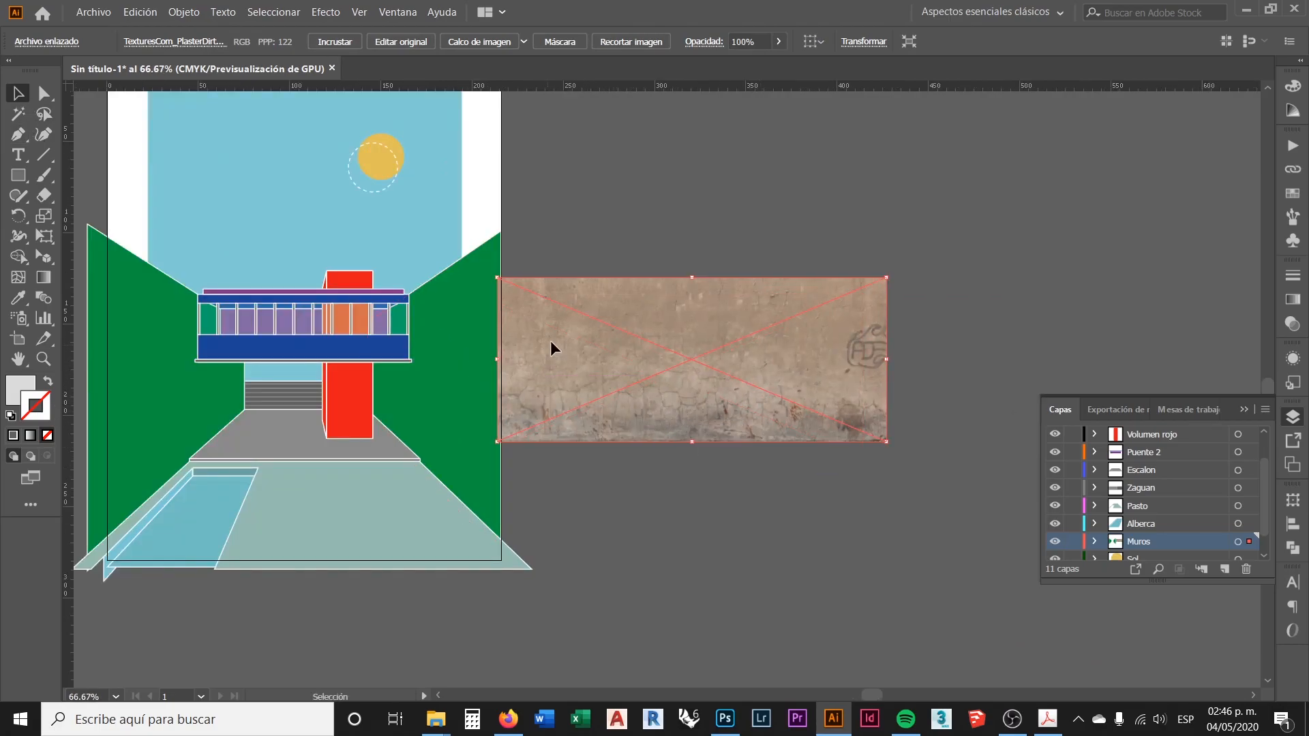
drag(547, 346, 566, 331)
drag(906, 428, 933, 440)
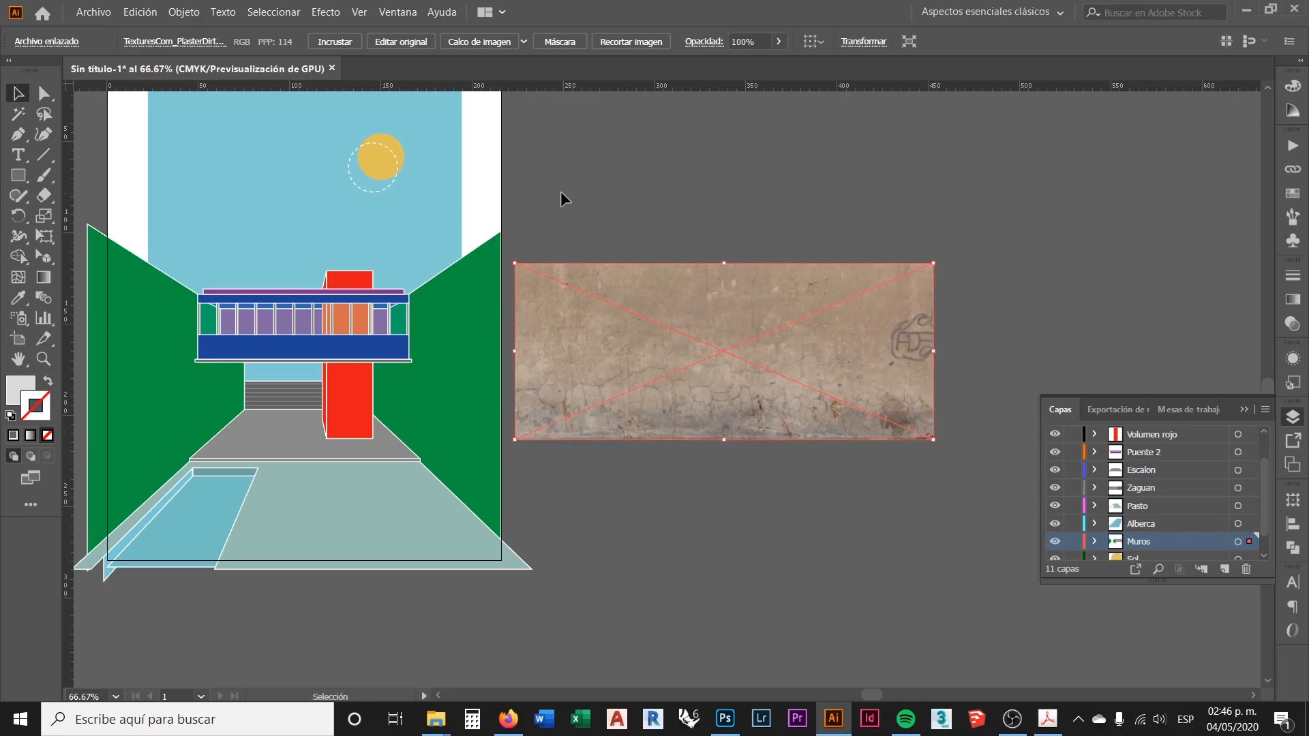
Embed the plaster texture image in the document and deselect it
click(561, 193)
scroll(620, 360, up, 1)
click(706, 471)
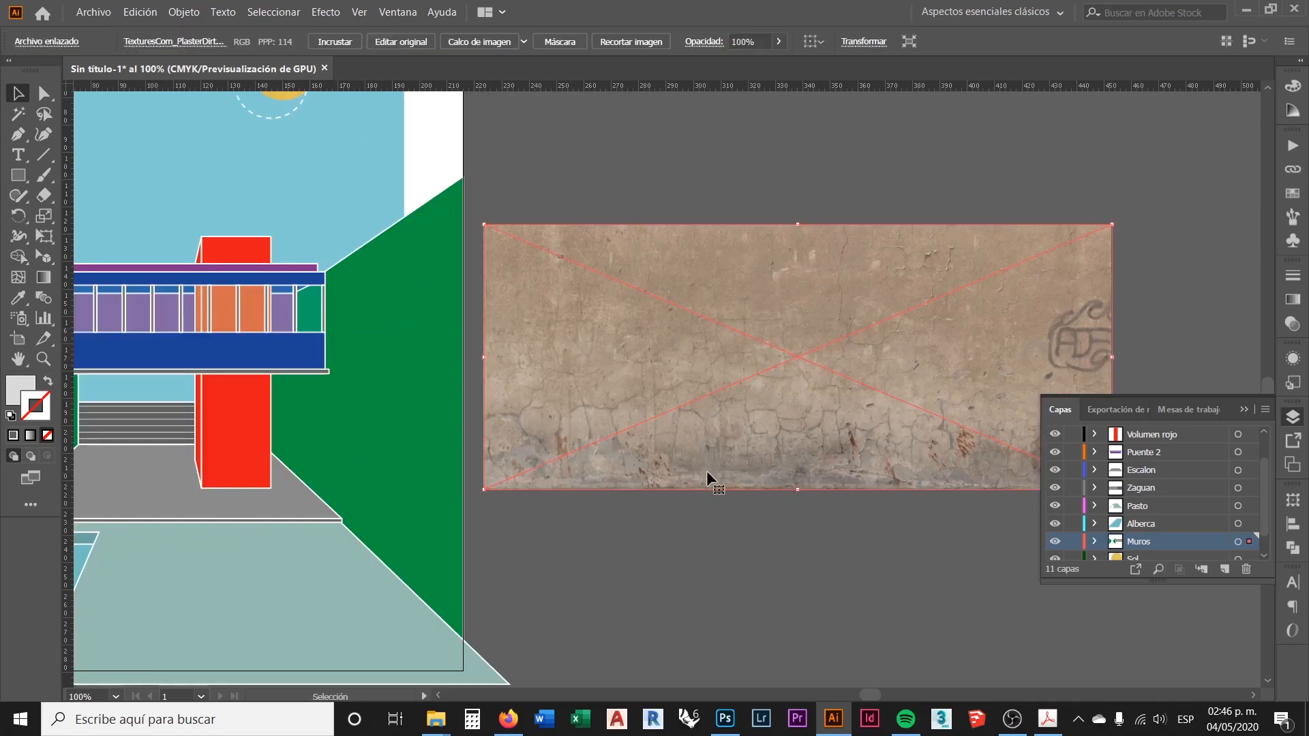
click(724, 192)
click(731, 326)
click(796, 165)
click(728, 320)
click(342, 43)
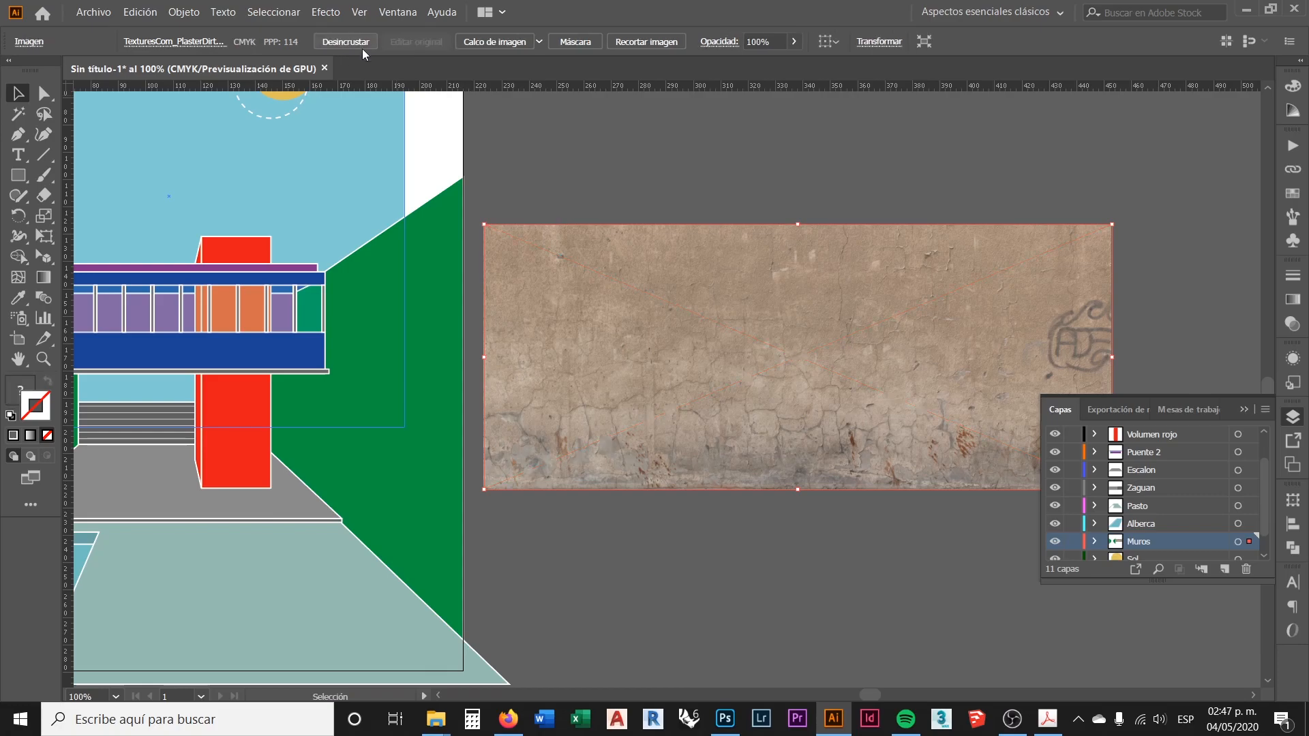
click(698, 154)
Move the embedded plaster texture so its edge overlaps the outer edge of the right green wall
scroll(828, 340, down, 1)
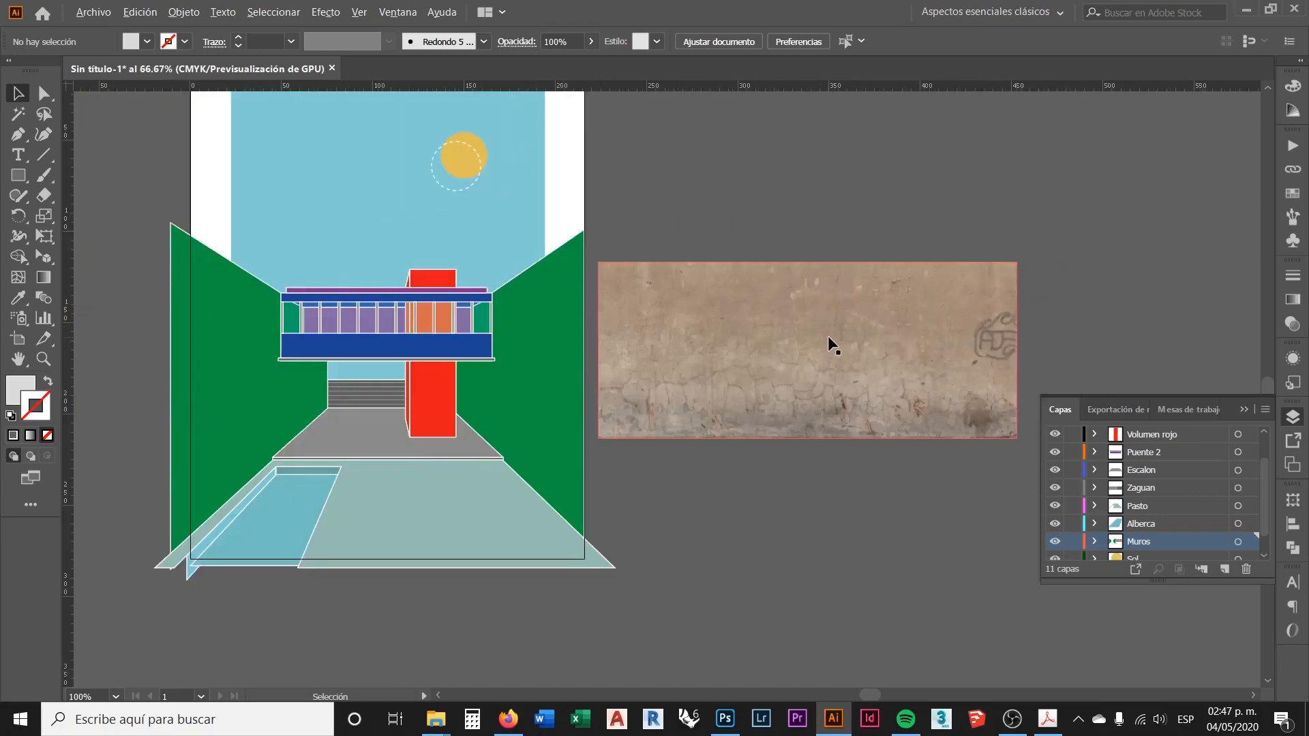
scroll(607, 342, up, 1)
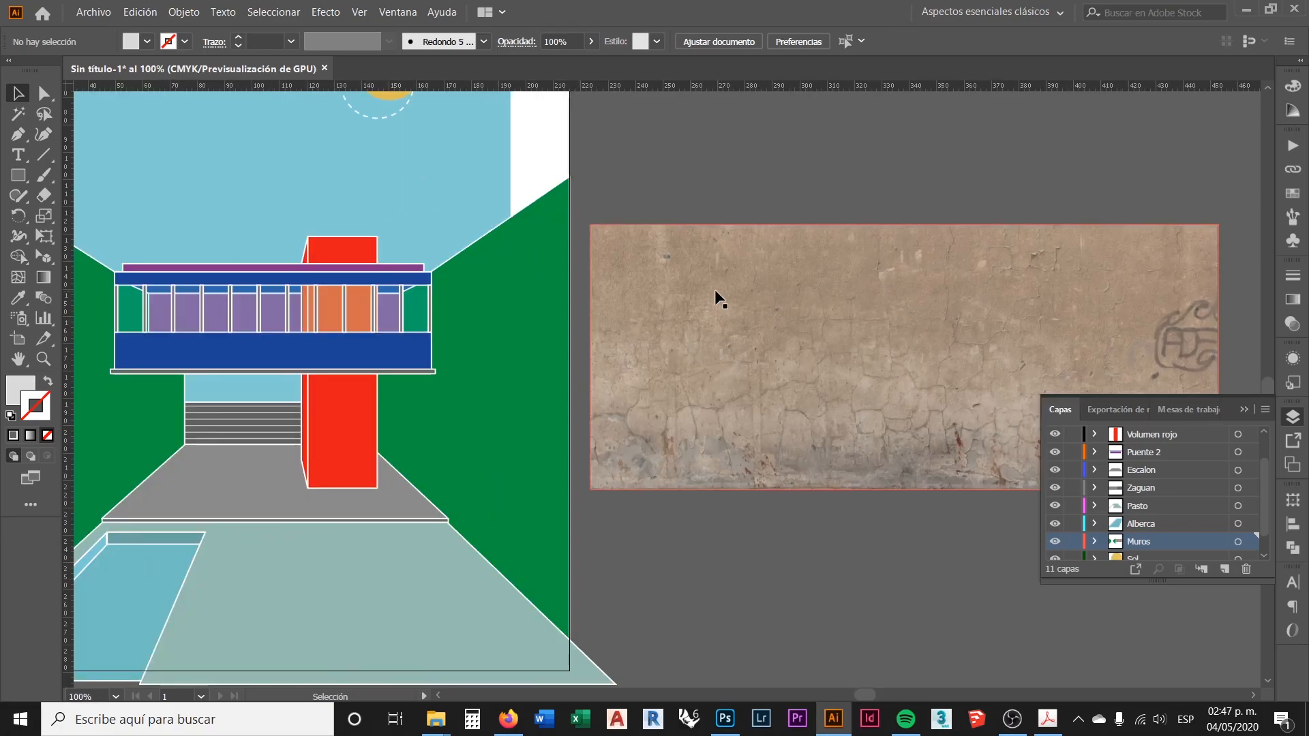
drag(697, 304, 644, 318)
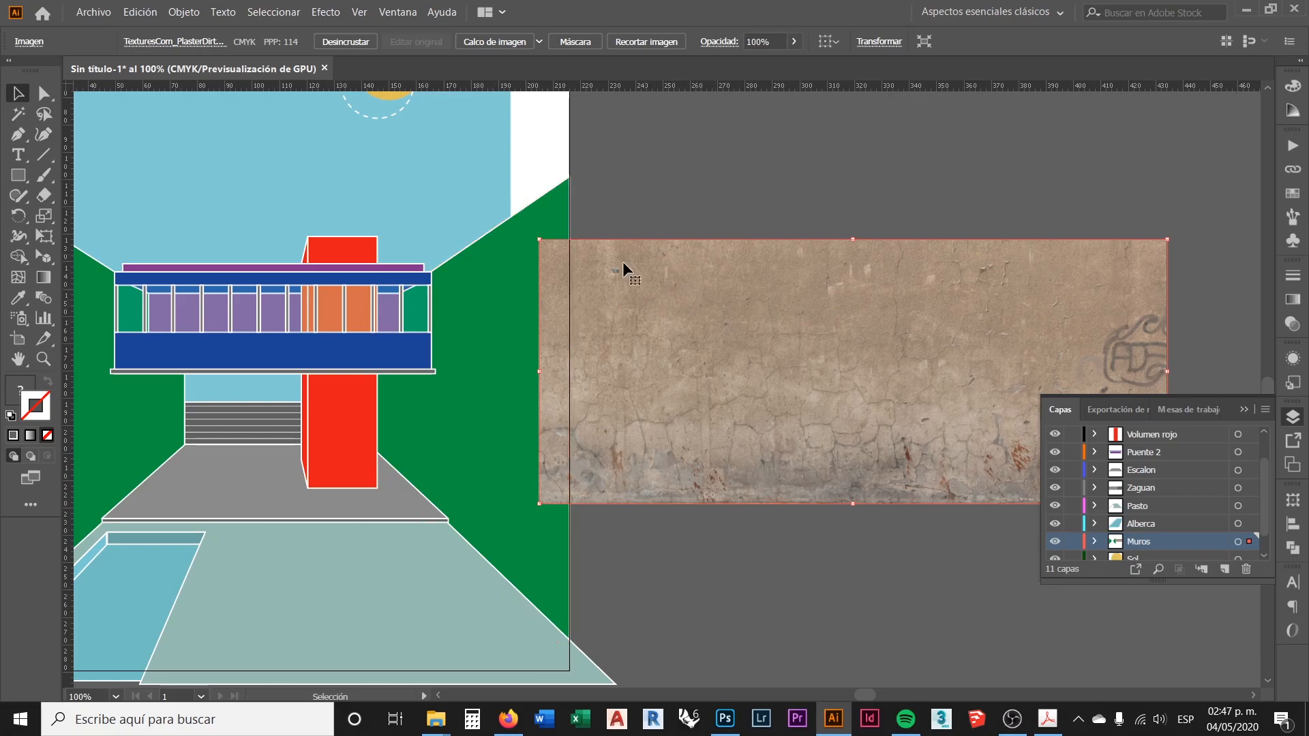
drag(656, 276, 705, 286)
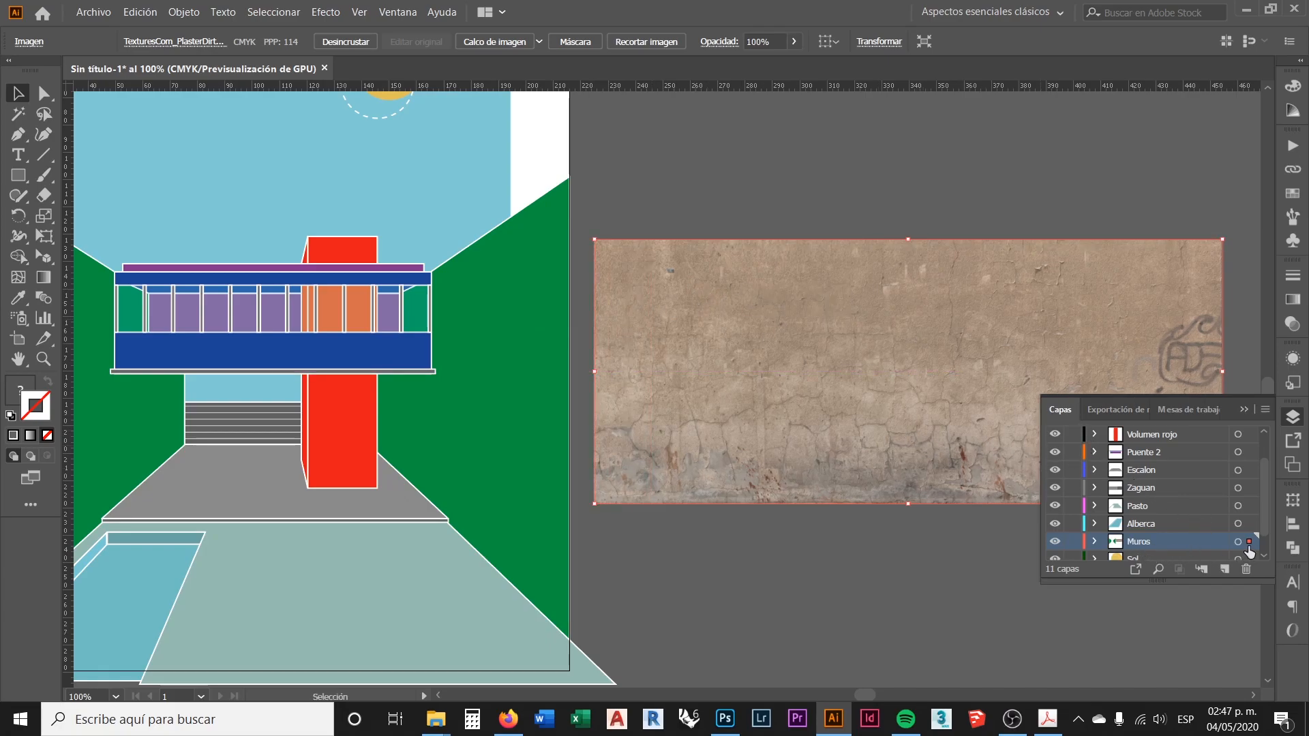
drag(687, 296, 632, 308)
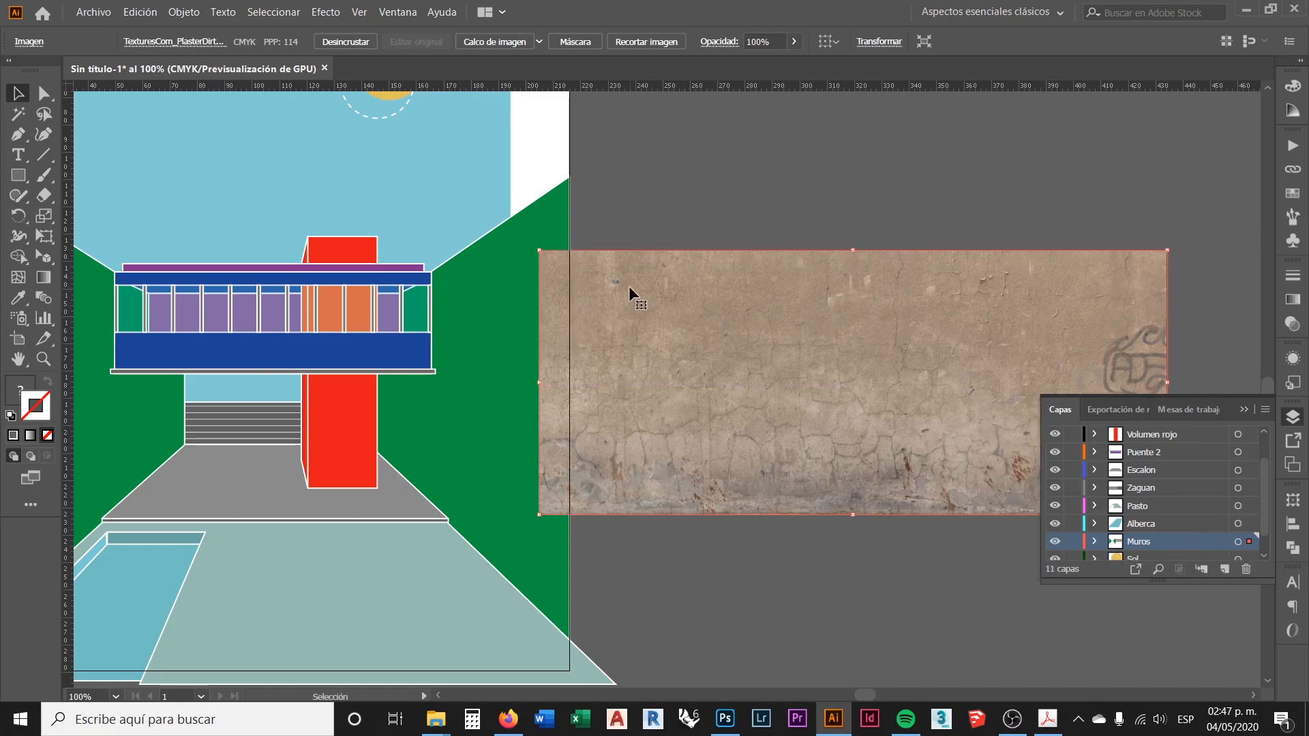
scroll(590, 284, up, 2)
scroll(527, 285, up, 2)
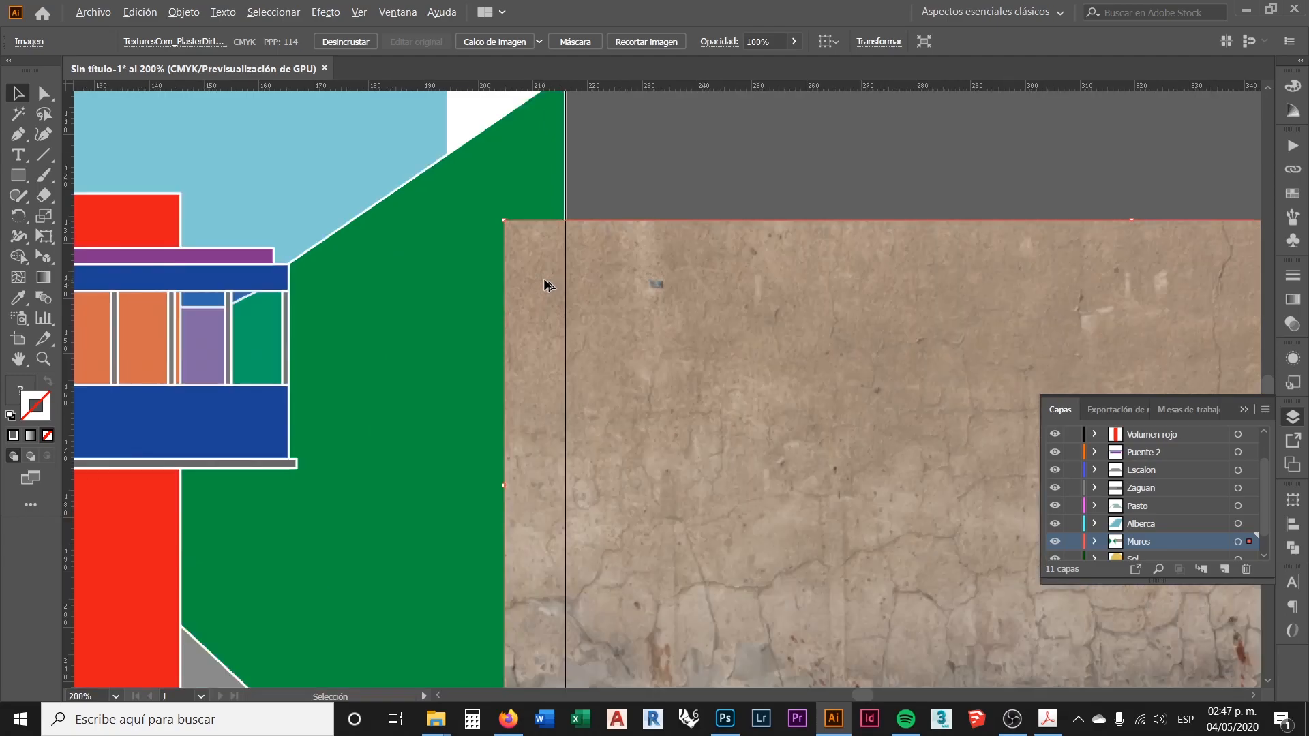
mouse_move(660, 350)
mouse_down()
mouse_move(635, 365)
mouse_move(651, 354)
mouse_up()
scroll(671, 258, down, 2)
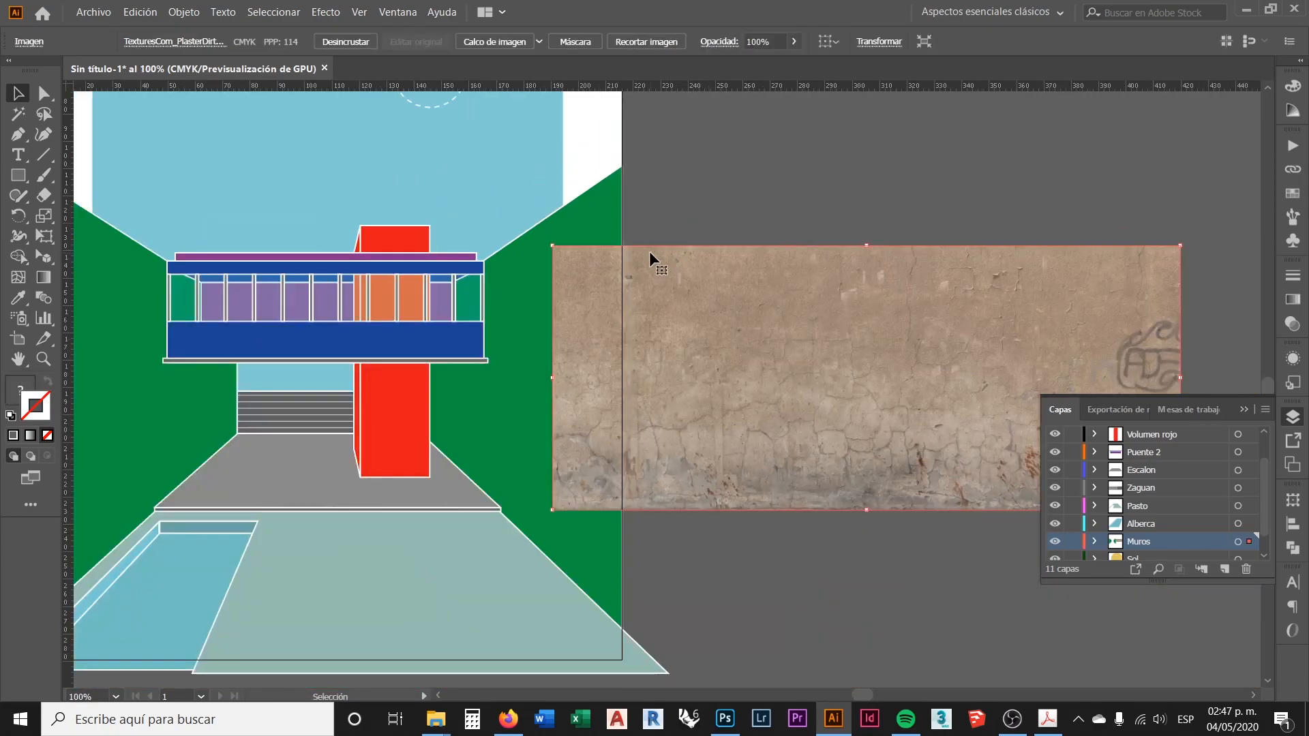
scroll(701, 293, up, 2)
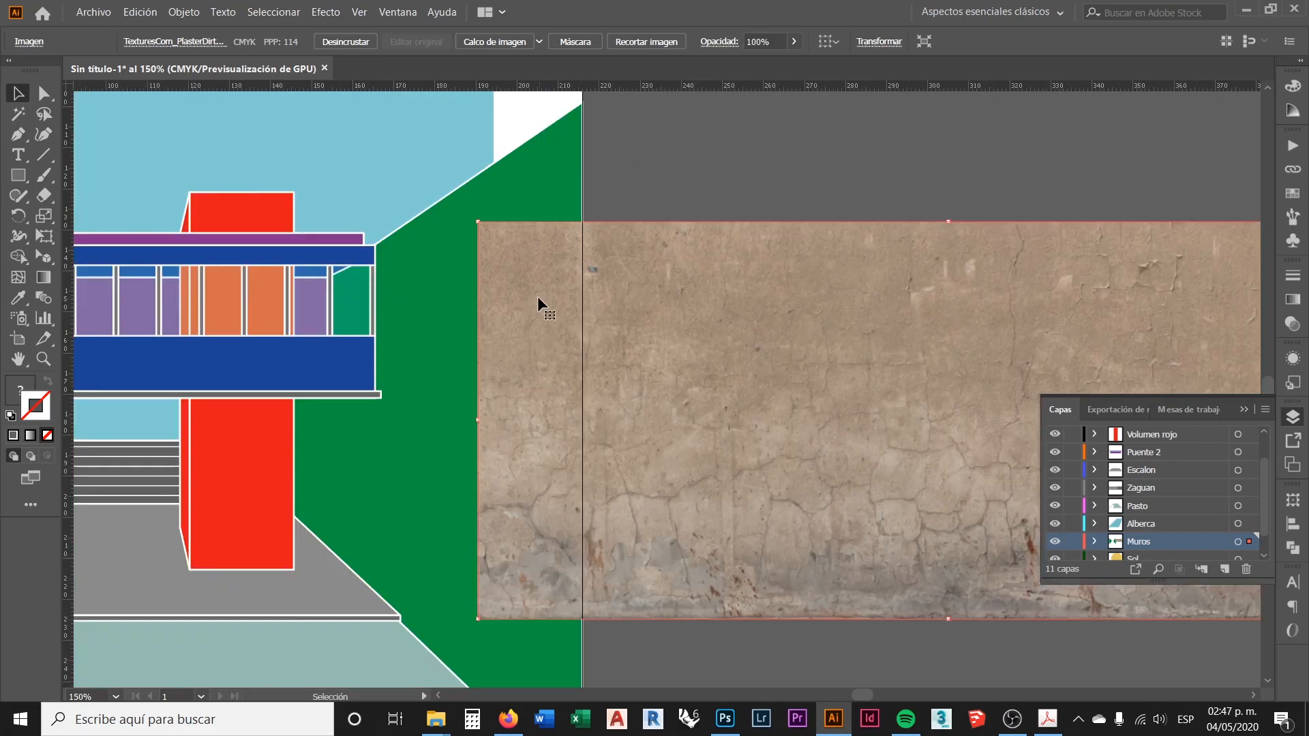
scroll(497, 283, down, 1)
scroll(599, 293, up, 1)
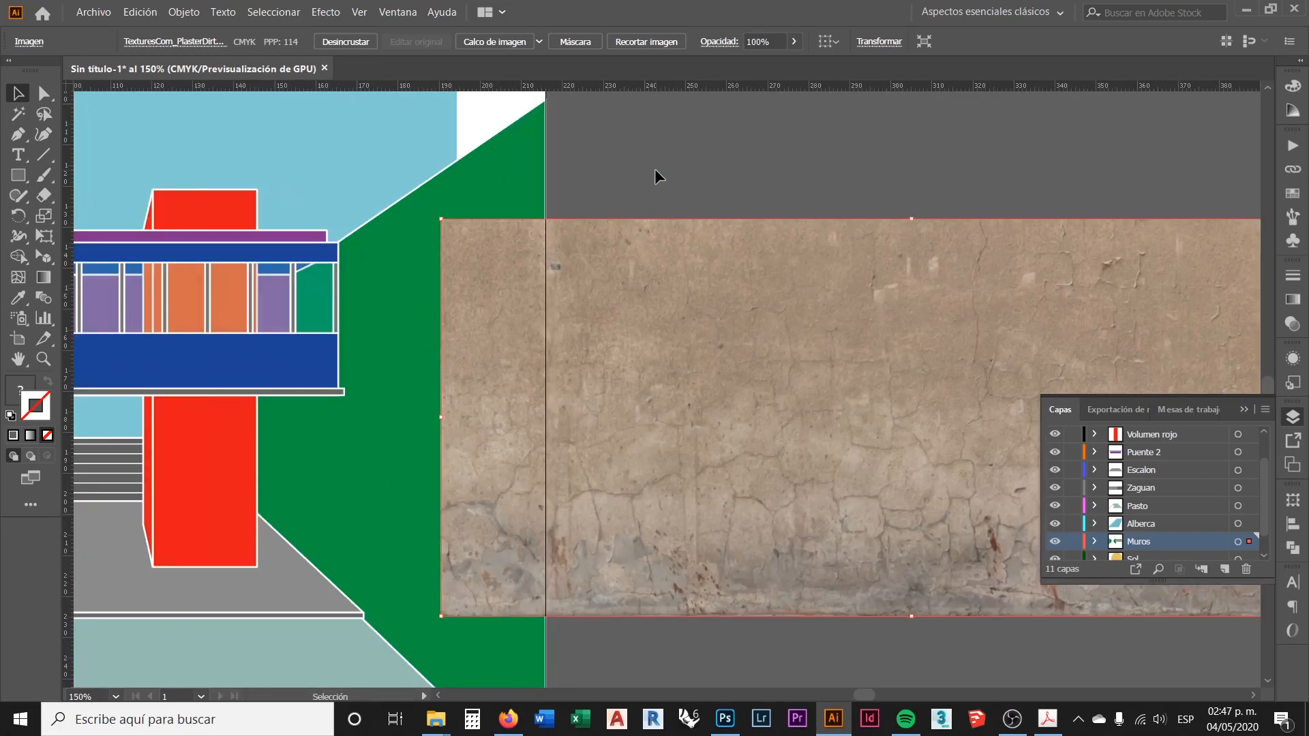
mouse_move(624, 280)
mouse_down()
mouse_move(639, 288)
mouse_move(643, 276)
mouse_up()
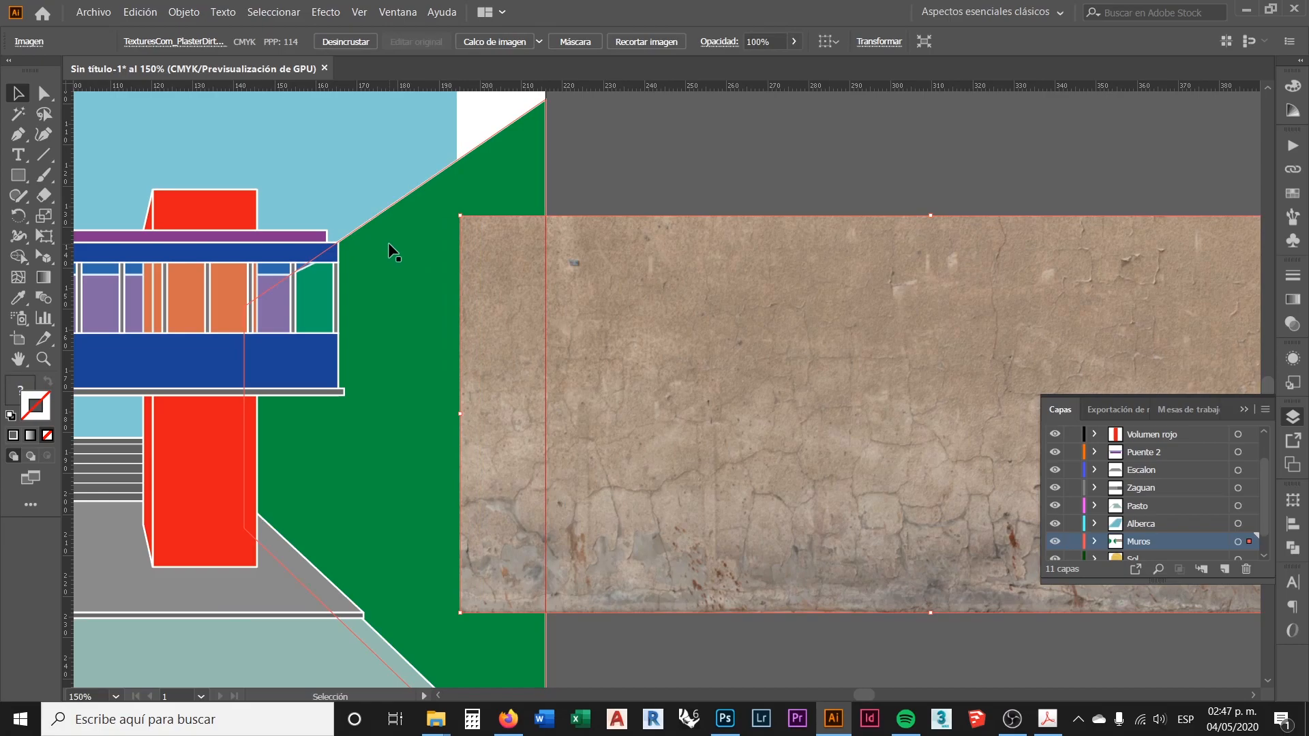
Send the plaster texture to the back of the Muros layer, behind the right green wall
right_click(628, 298)
mouse_move(712, 426)
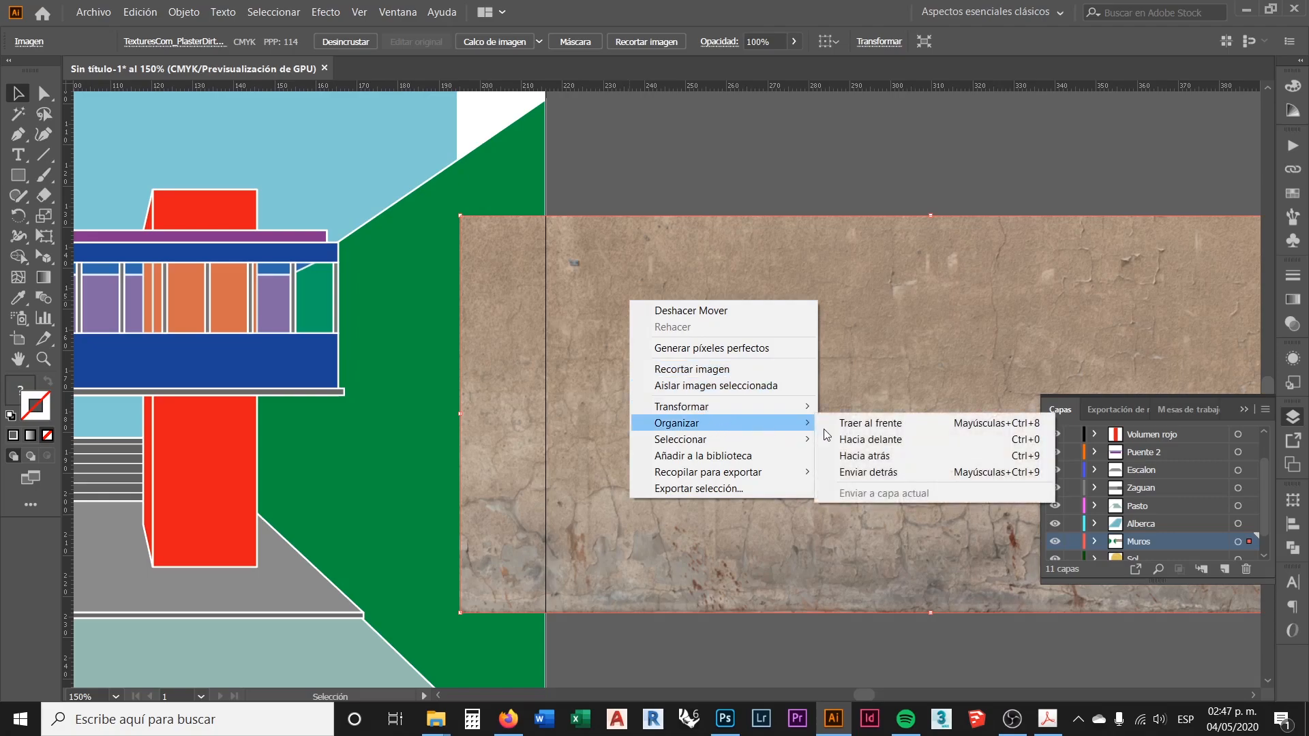
click(868, 472)
click(703, 165)
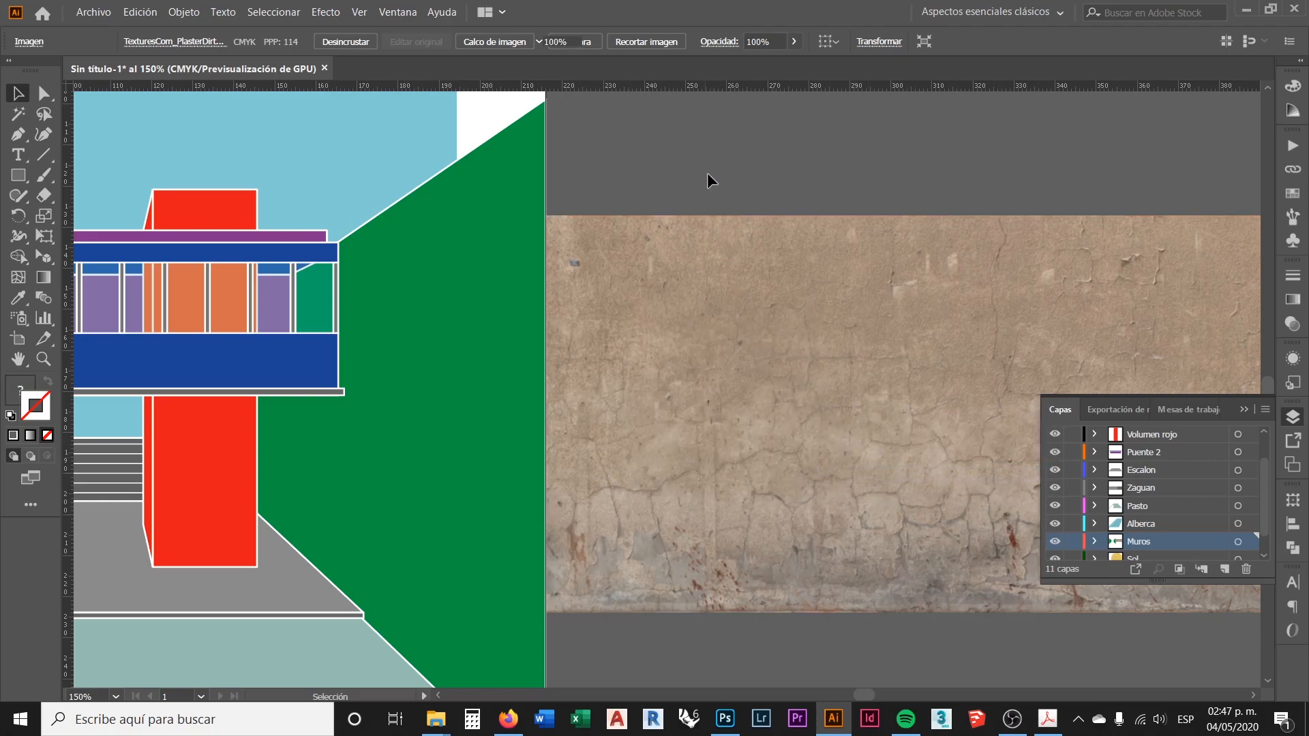
Shift the plaster texture slightly further behind the right green wall and a little lower
drag(698, 318, 670, 318)
click(501, 177)
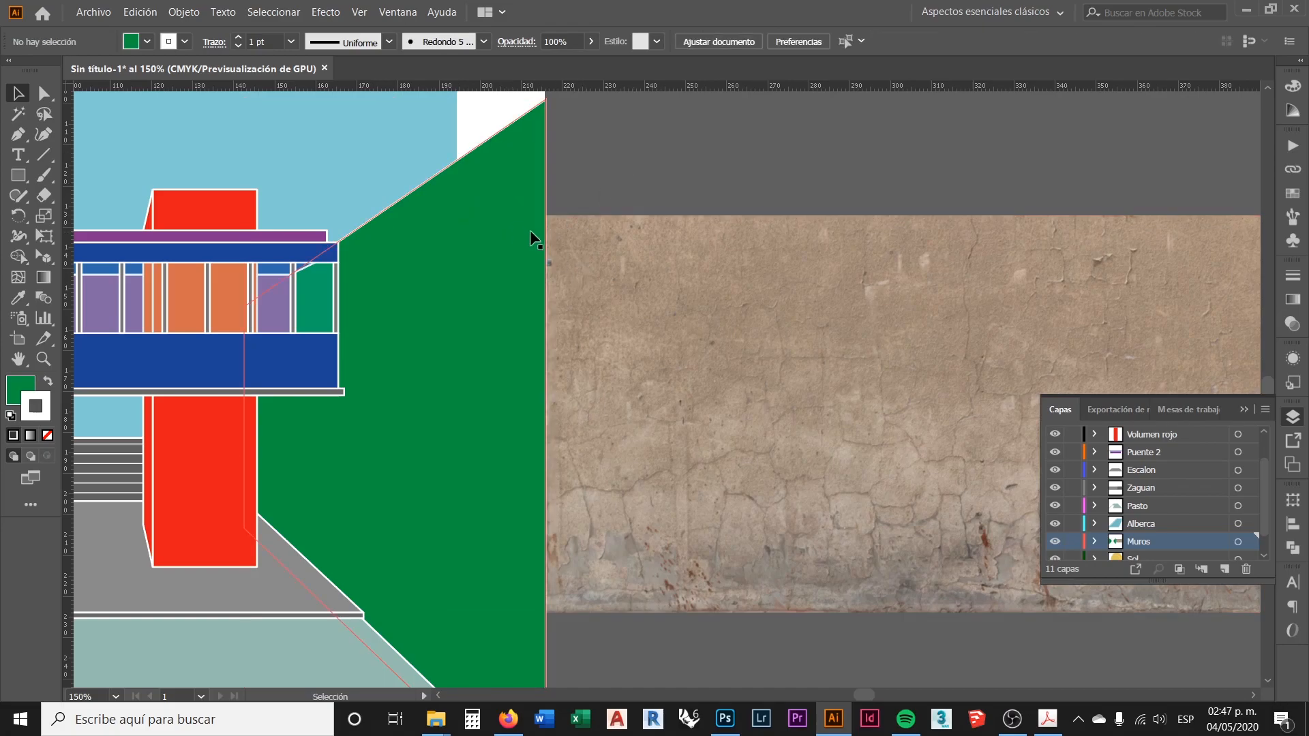
scroll(588, 289, down, 1)
scroll(588, 266, up, 1)
drag(587, 266, 615, 319)
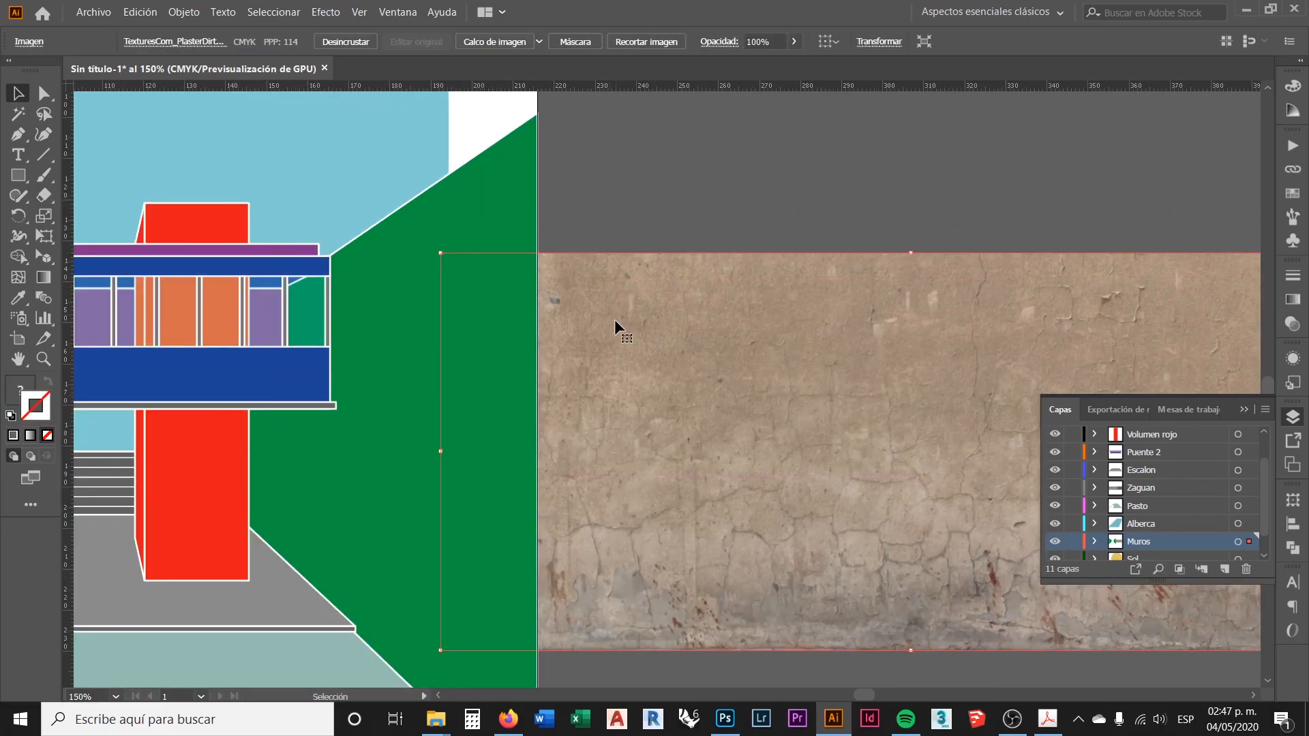
Distort the plaster texture to the right green wall's shape with an envelope made from the top object
shift+click(488, 195)
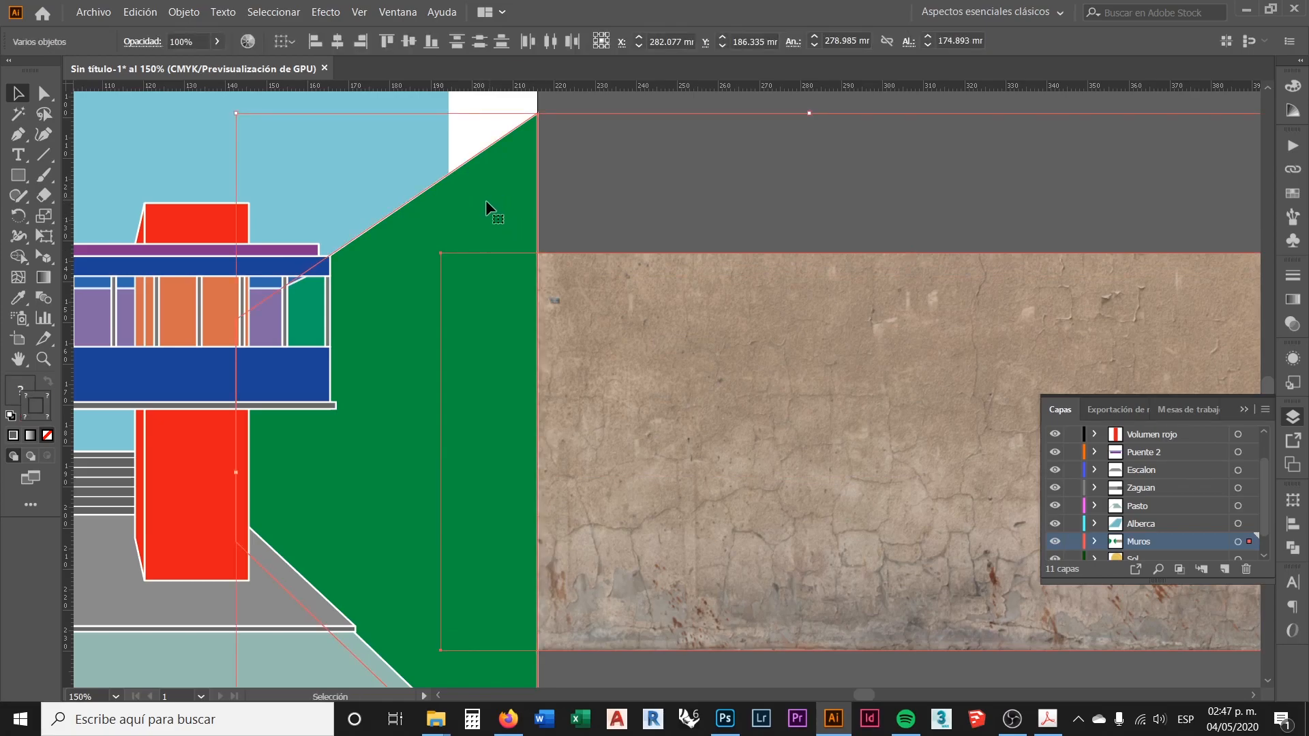
scroll(486, 196, down, 1)
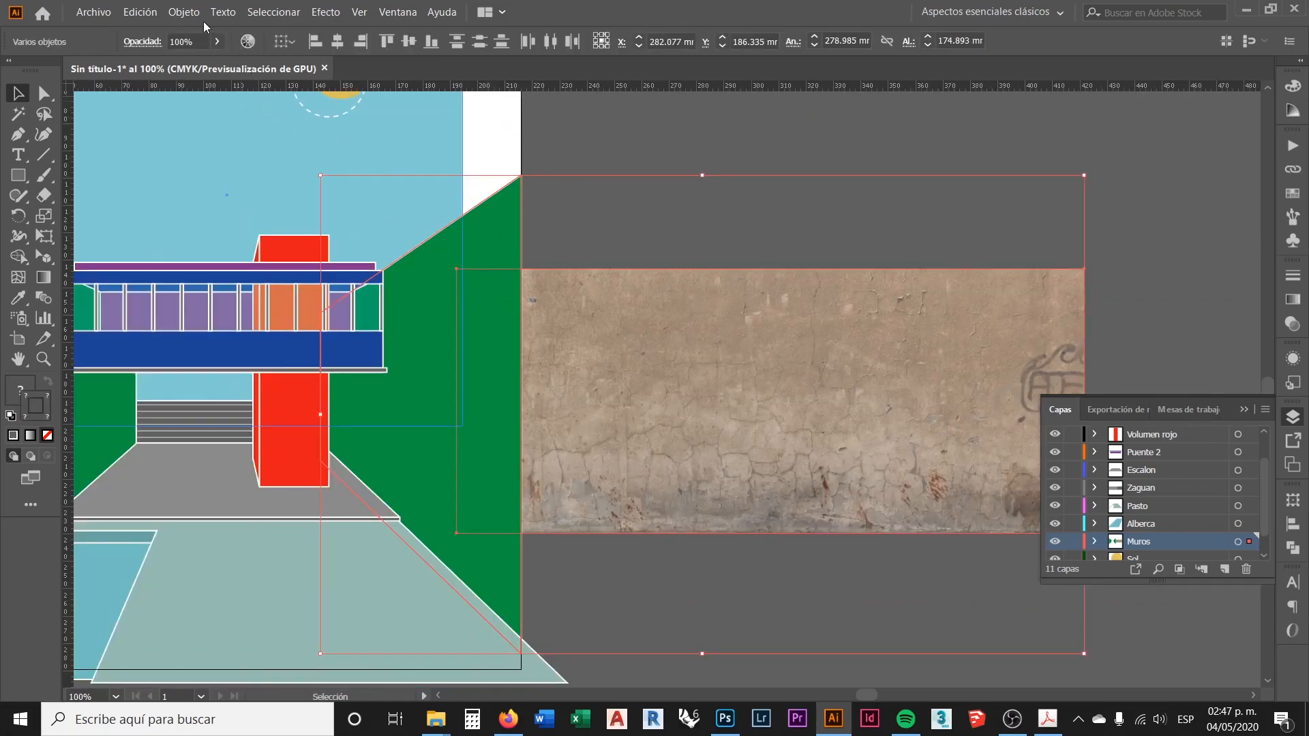
click(184, 12)
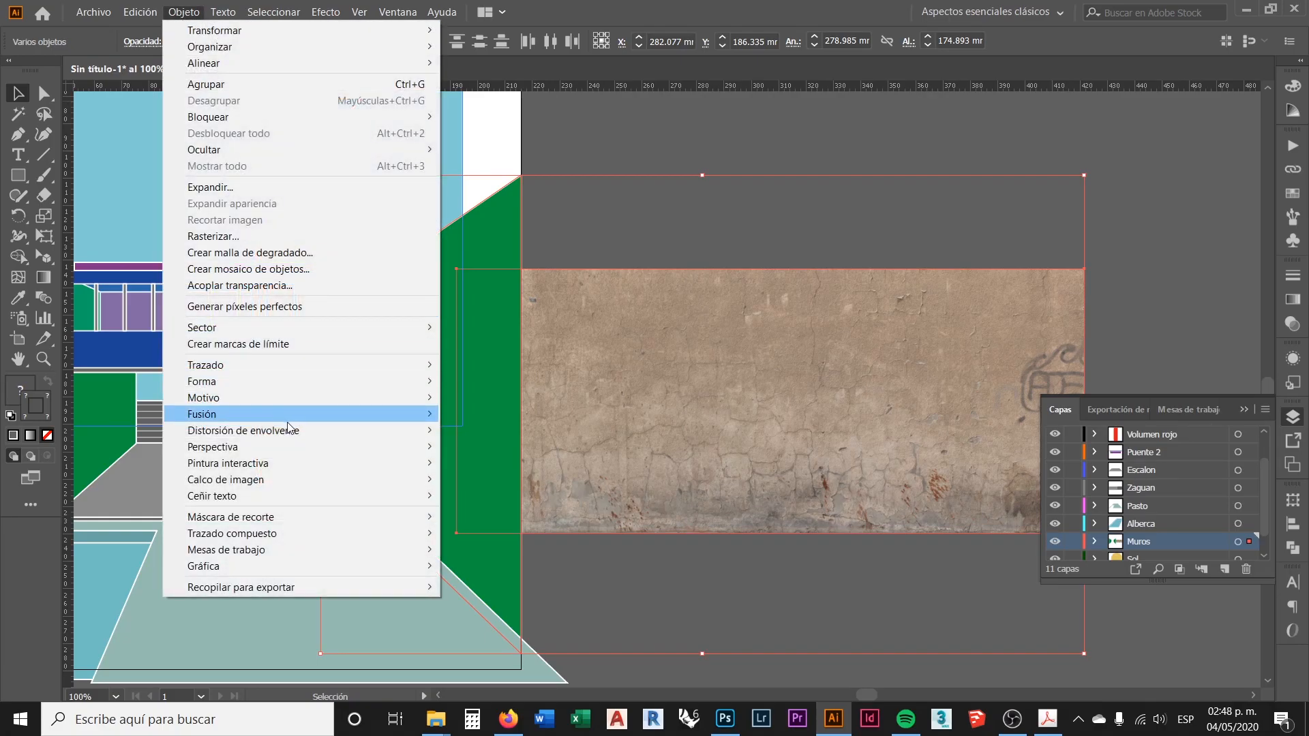
mouse_move(290, 430)
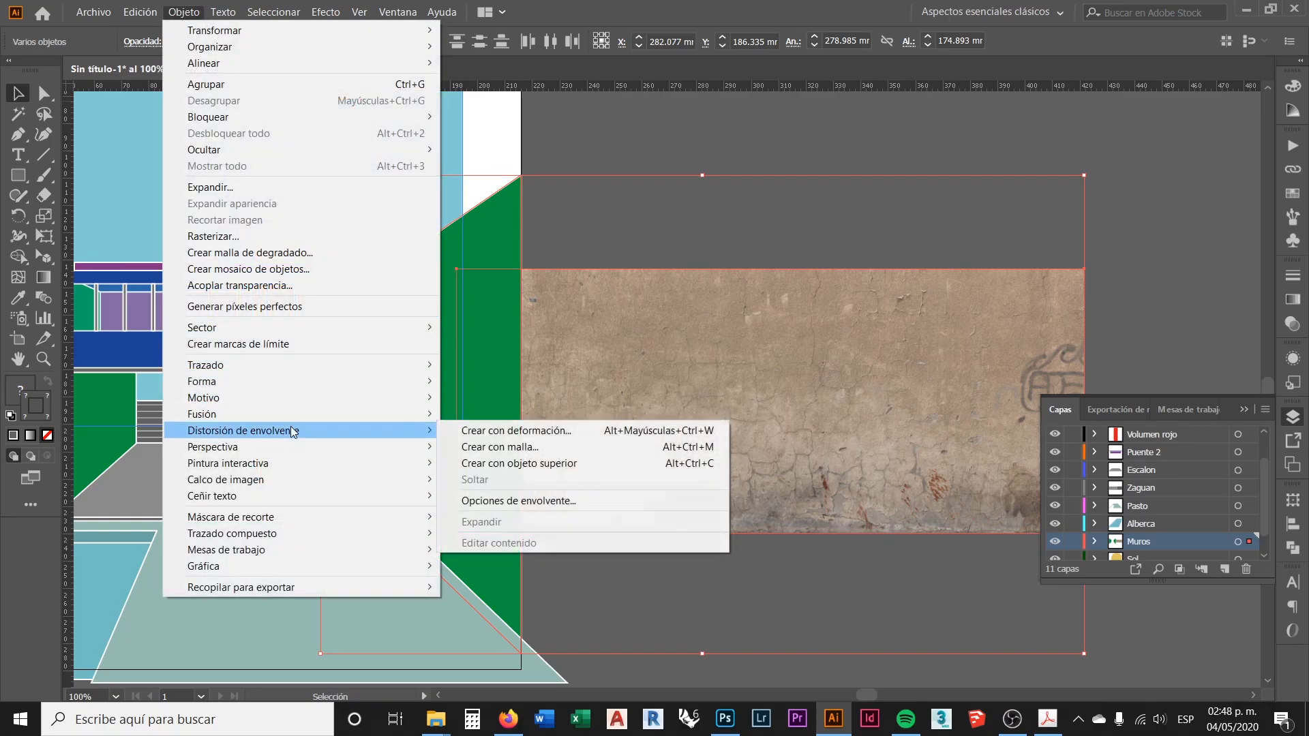
click(541, 464)
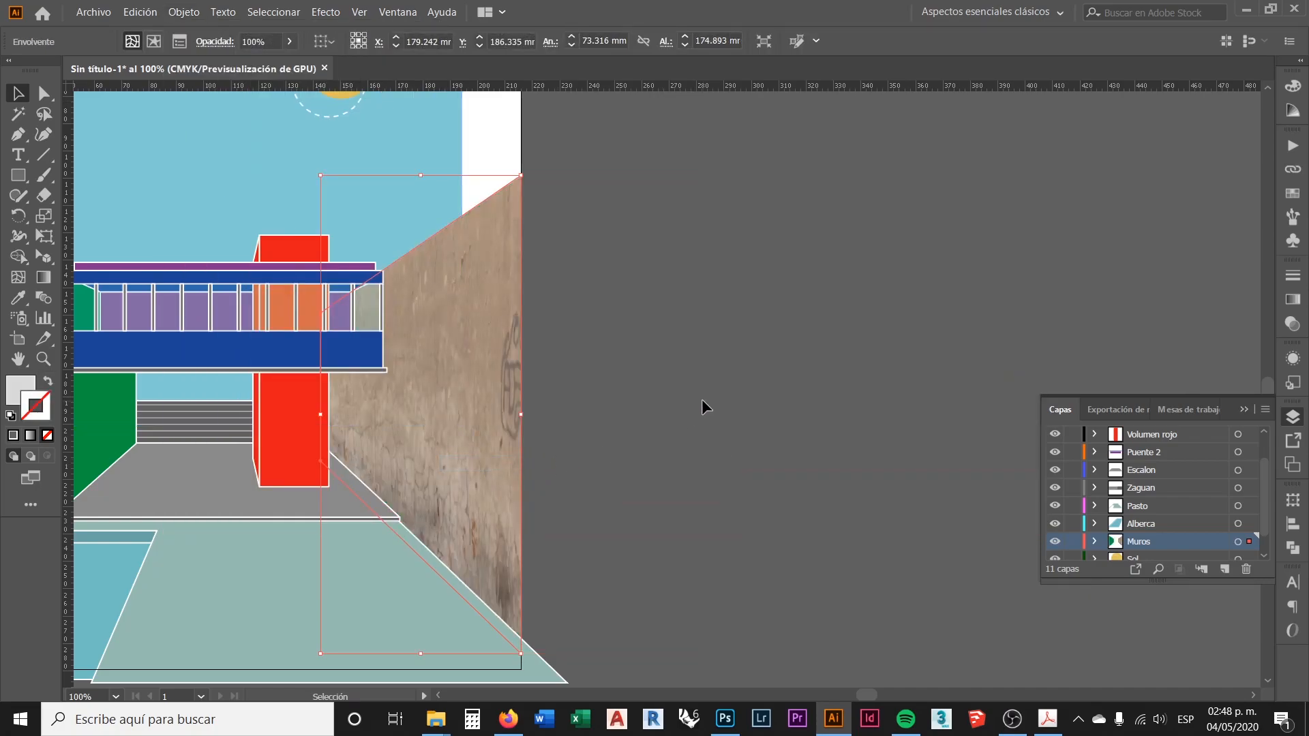
Examine the plaster-textured right wall at different zoom levels and review the commands available for its envelope
scroll(697, 399, down, 1)
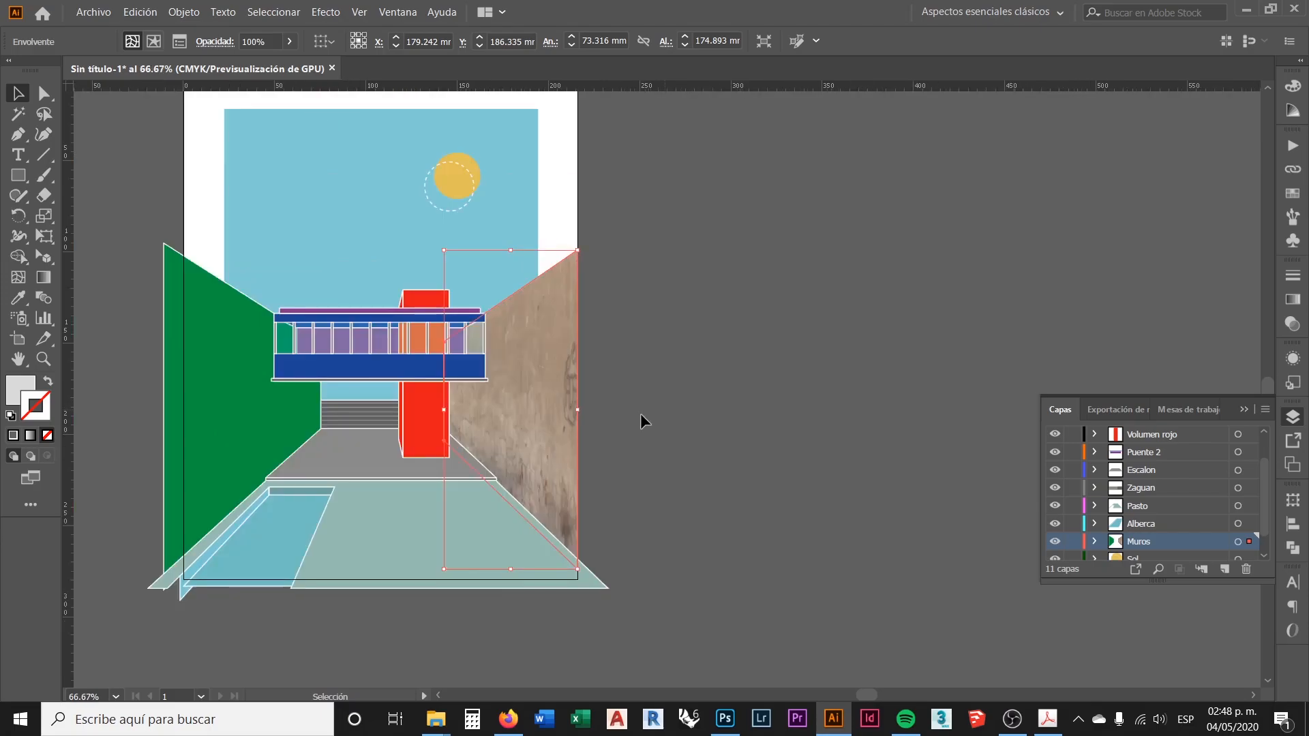
scroll(538, 382, up, 1)
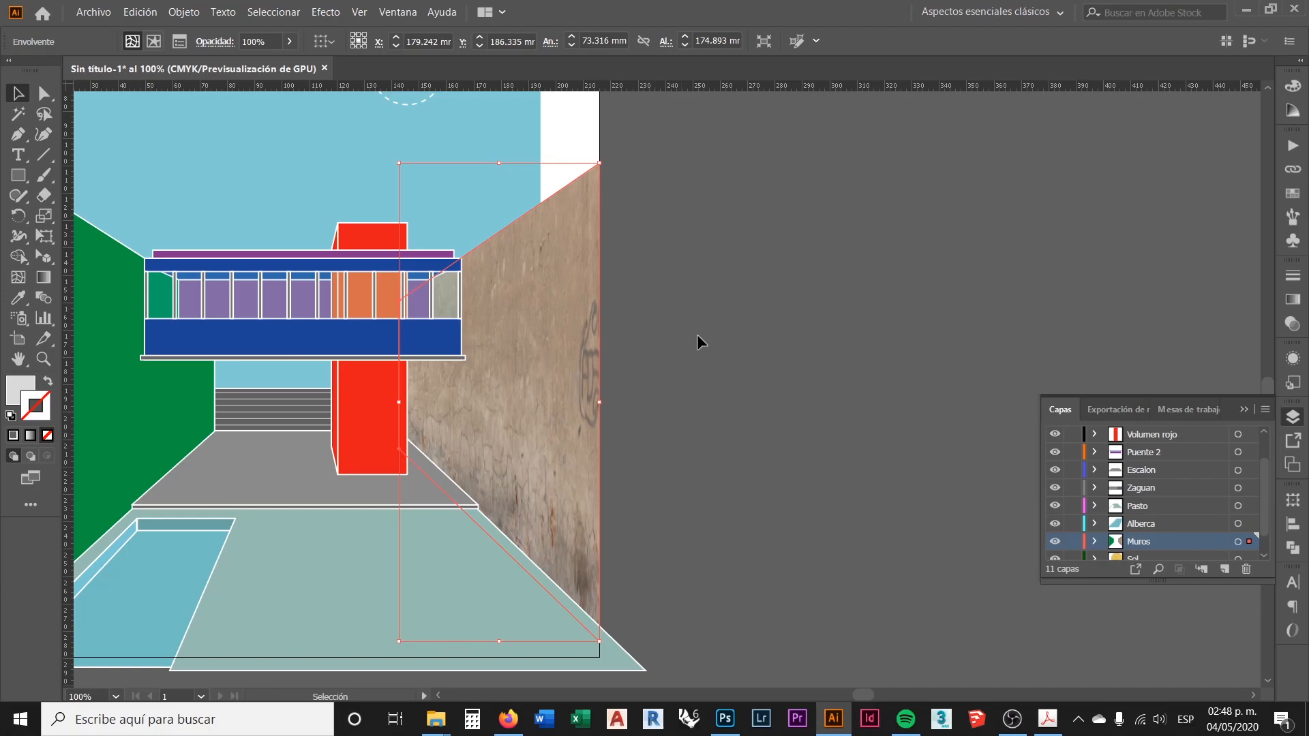
scroll(584, 313, down, 1)
scroll(644, 341, up, 1)
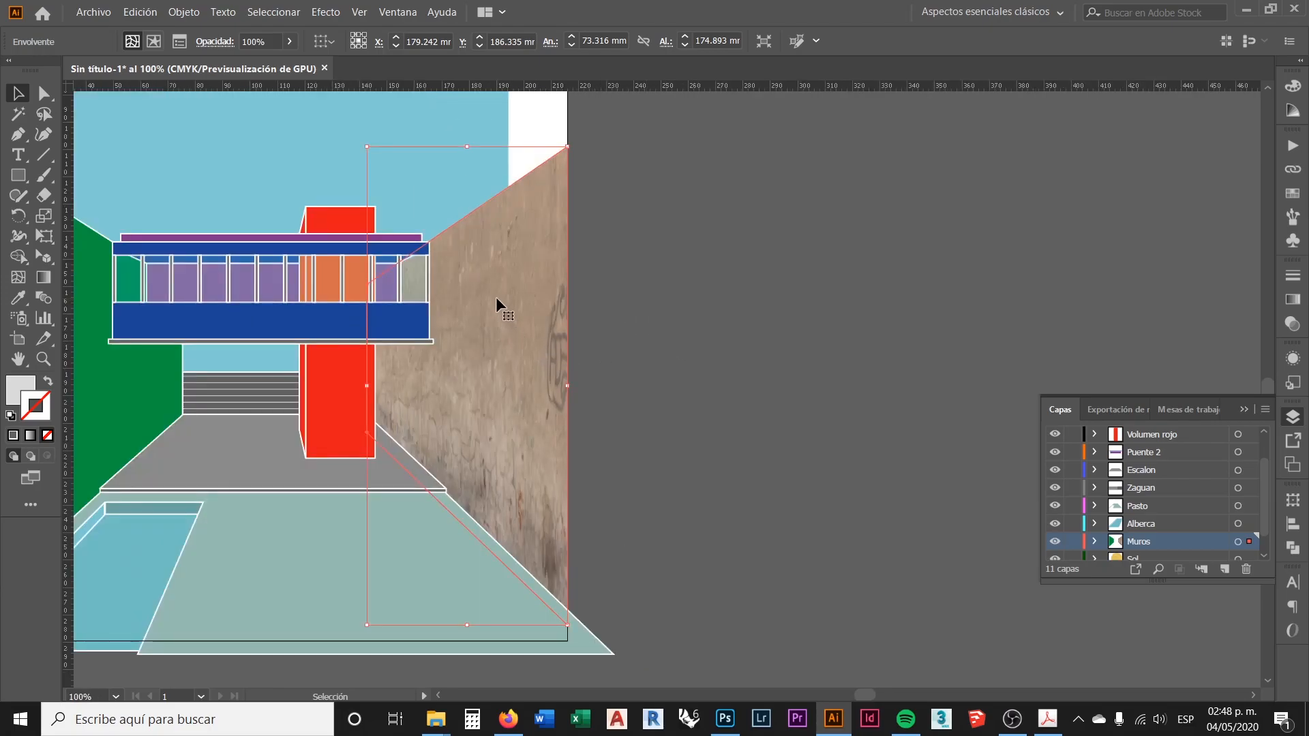
right_click(494, 280)
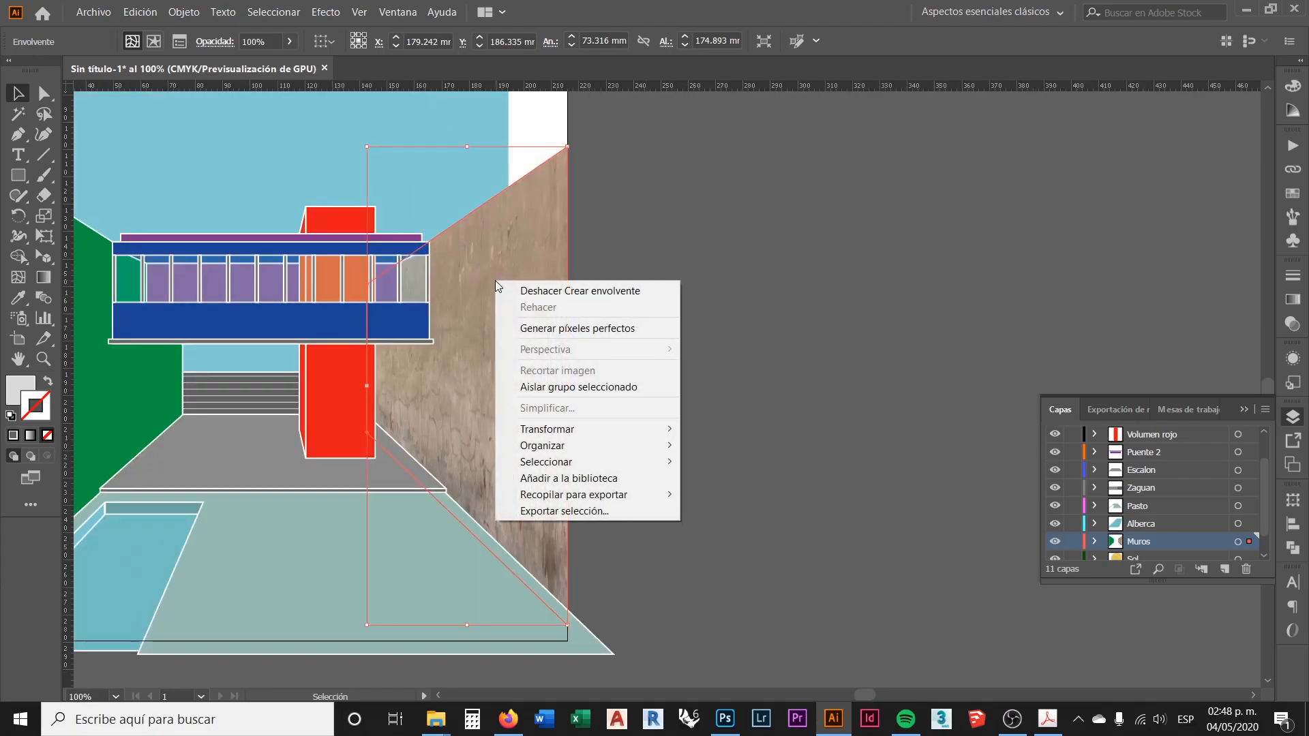
right_click(513, 249)
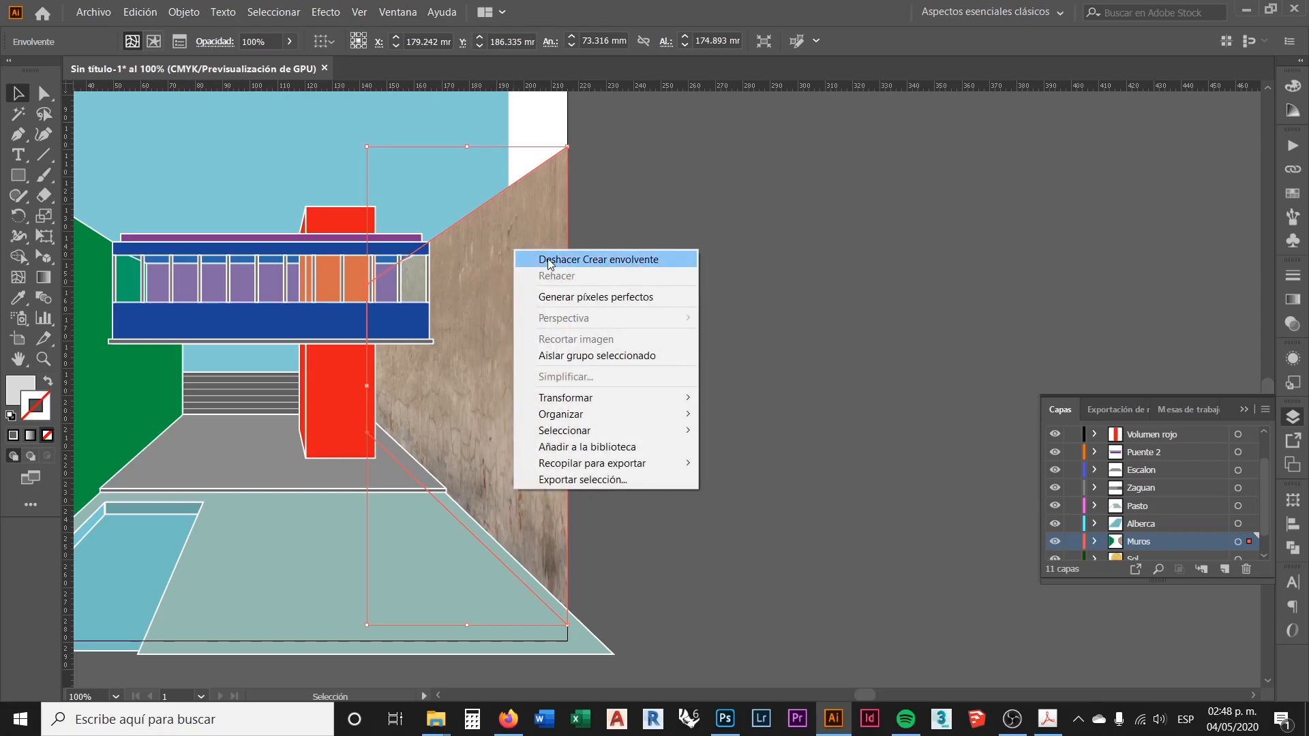
click(705, 207)
click(514, 307)
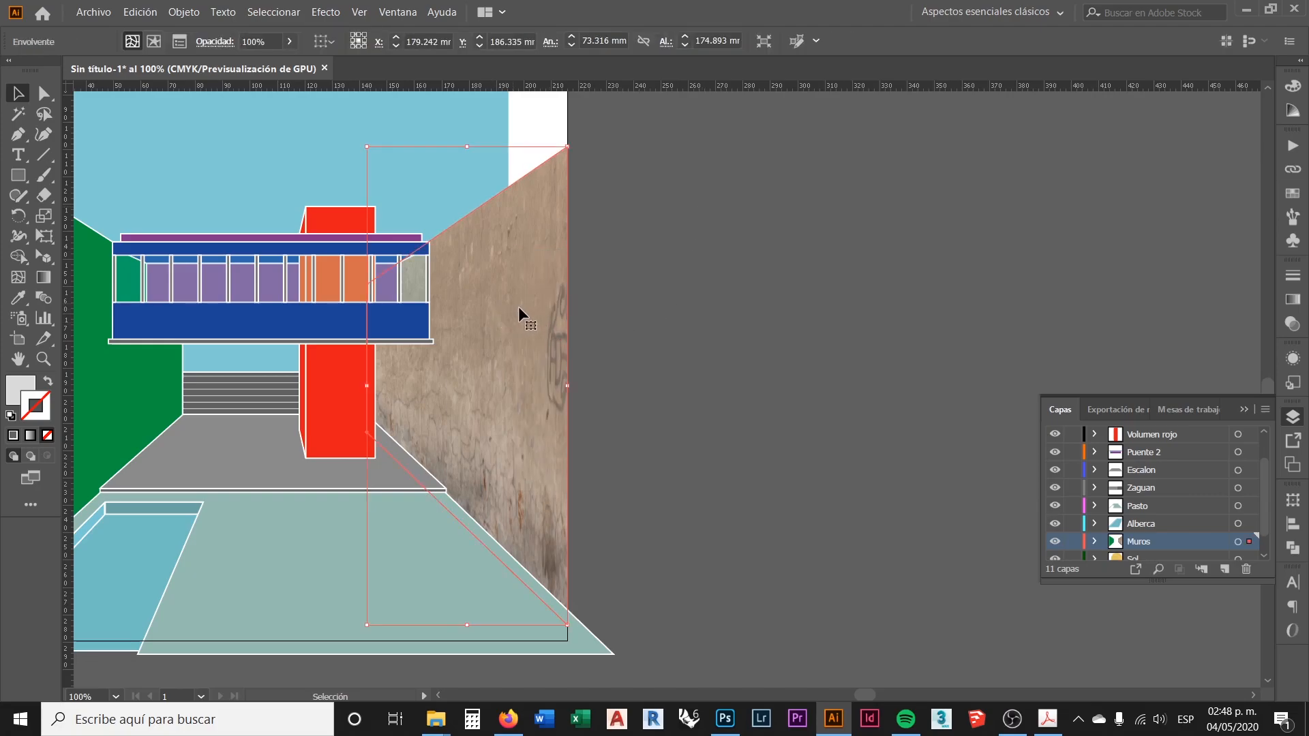
Examine the plaster-textured right wall against the whole composition, from the full artboard to a close view
click(660, 320)
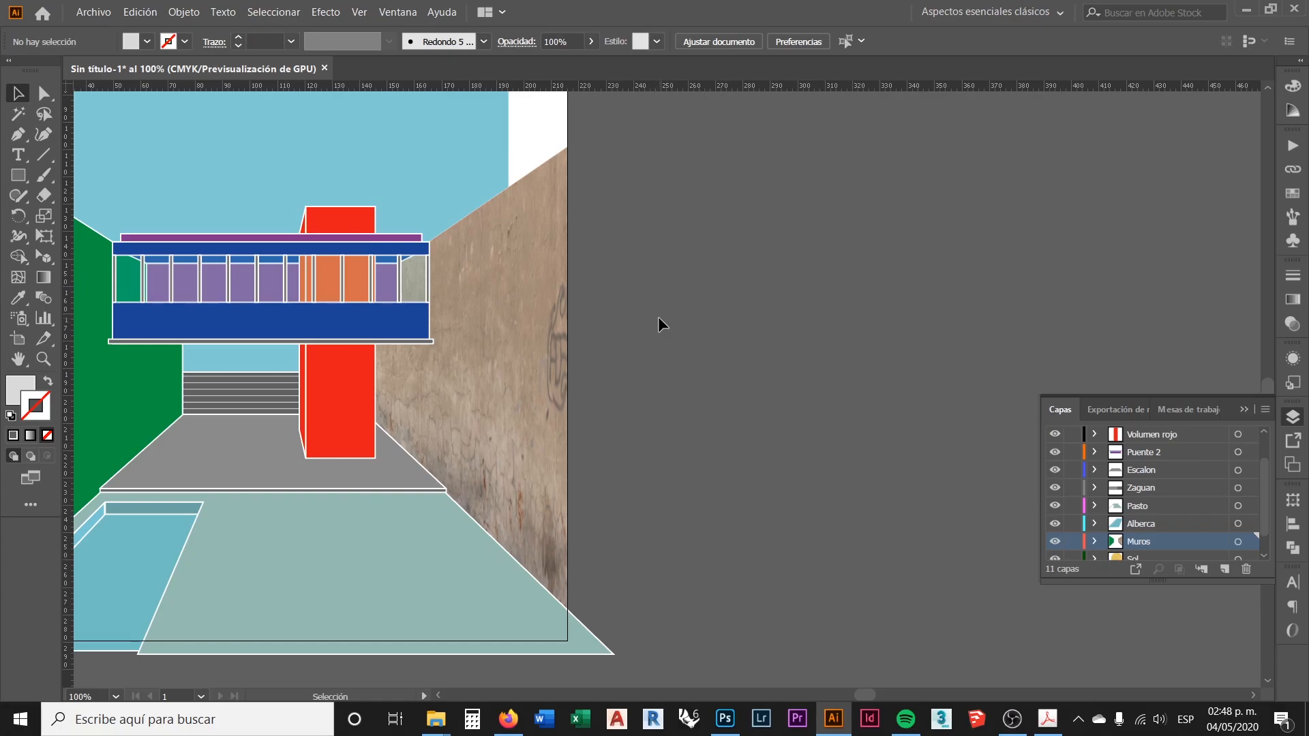
scroll(637, 349, down, 1)
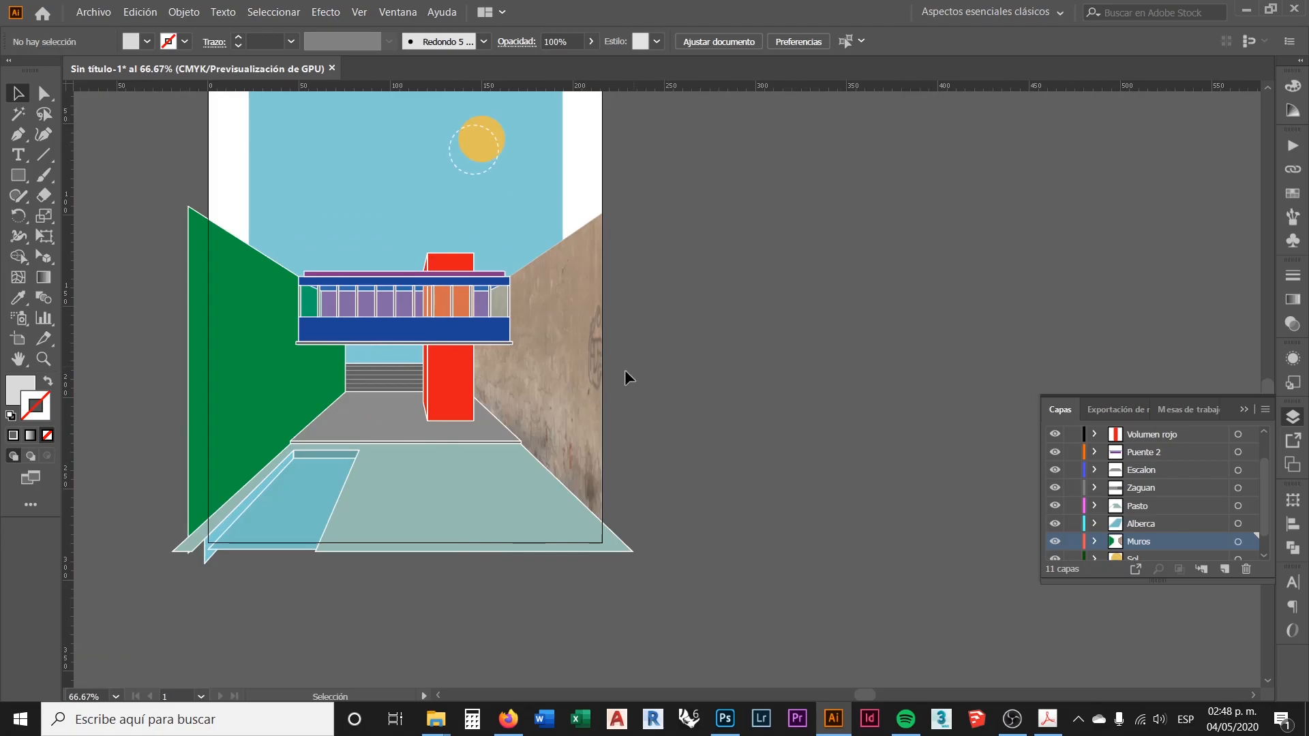
scroll(566, 368, up, 1)
scroll(548, 381, up, 1)
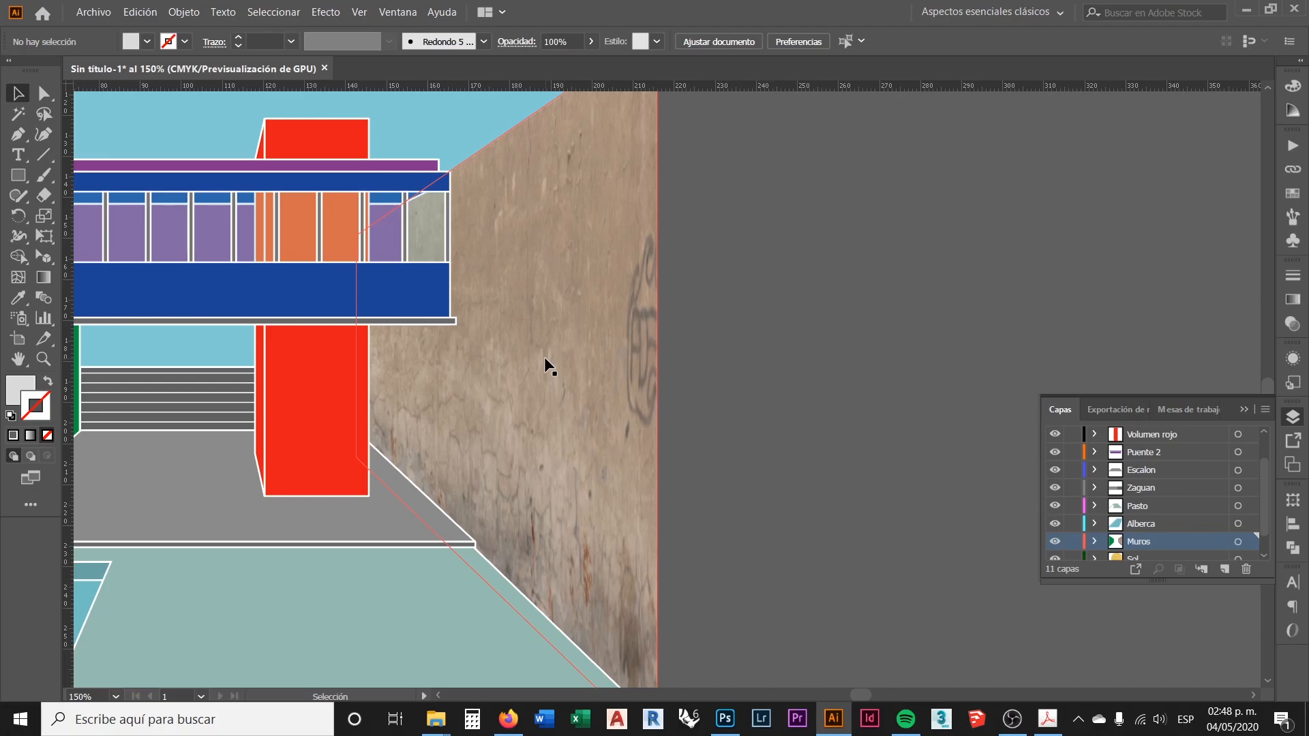
scroll(653, 407, down, 2)
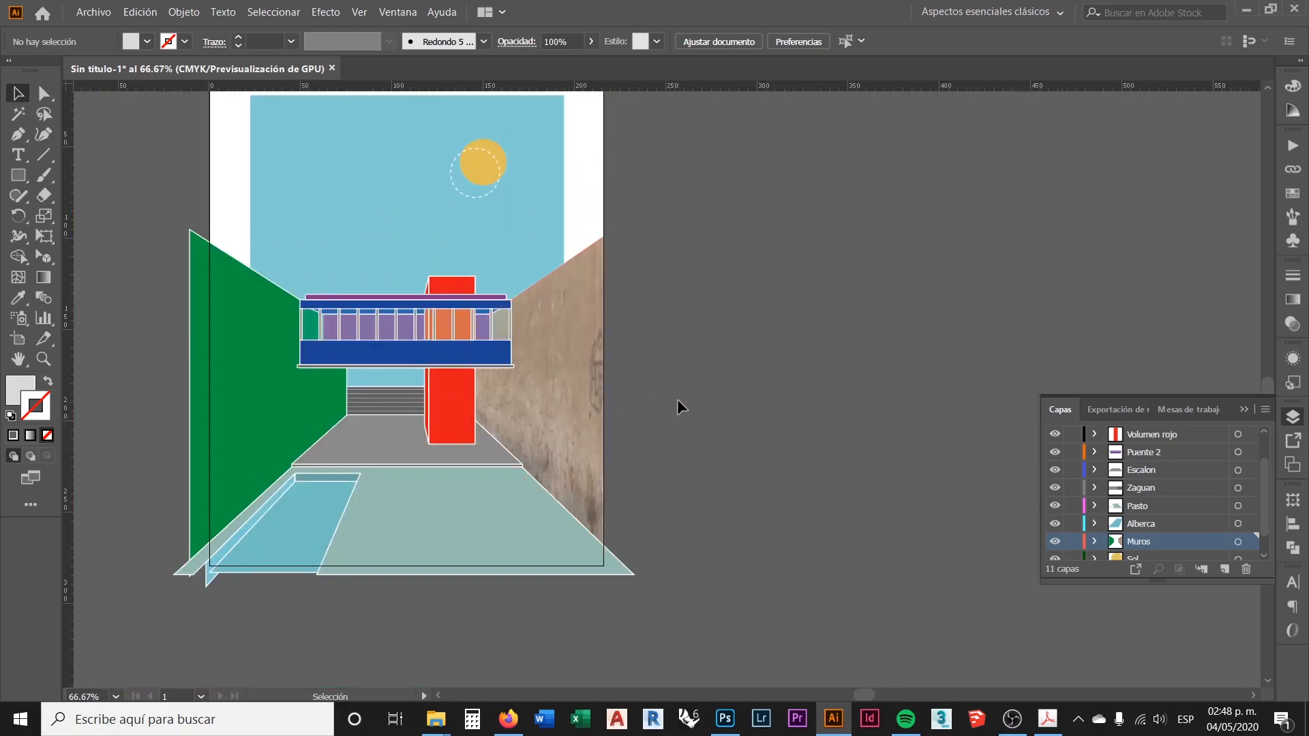
scroll(656, 409, up, 2)
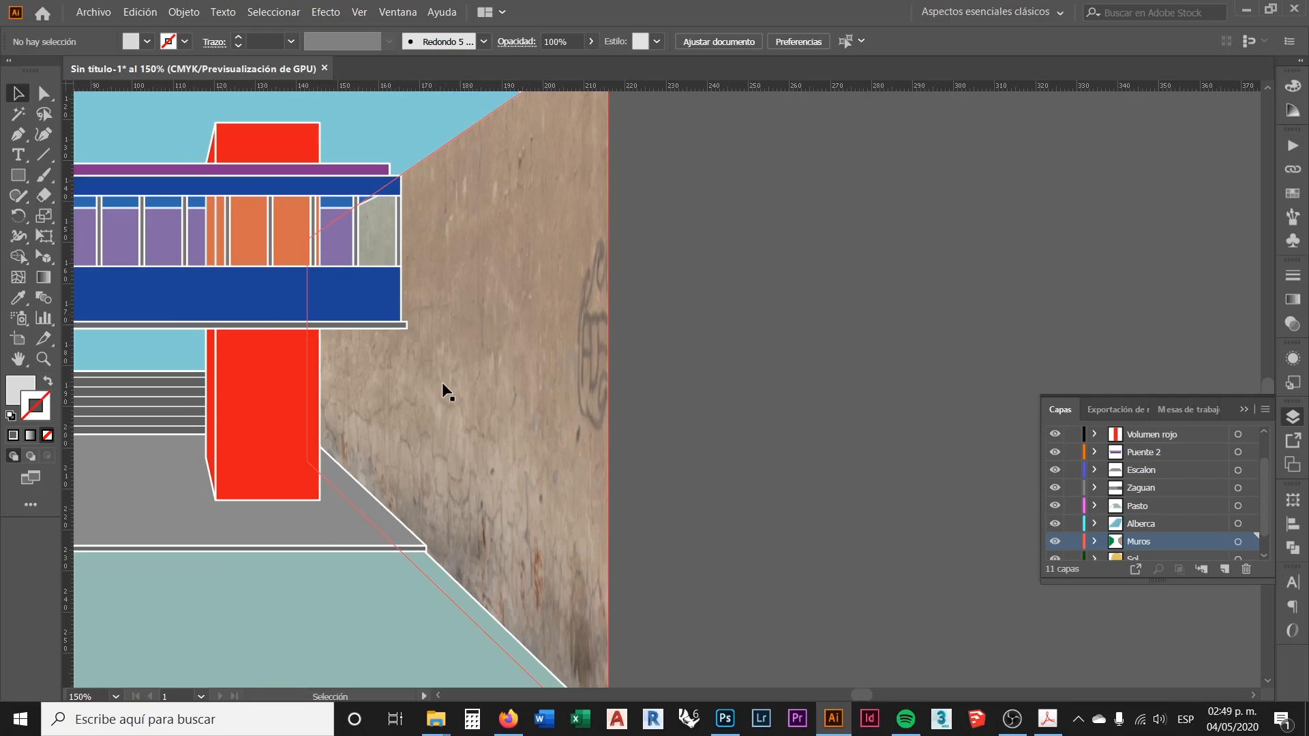
scroll(650, 458, down, 1)
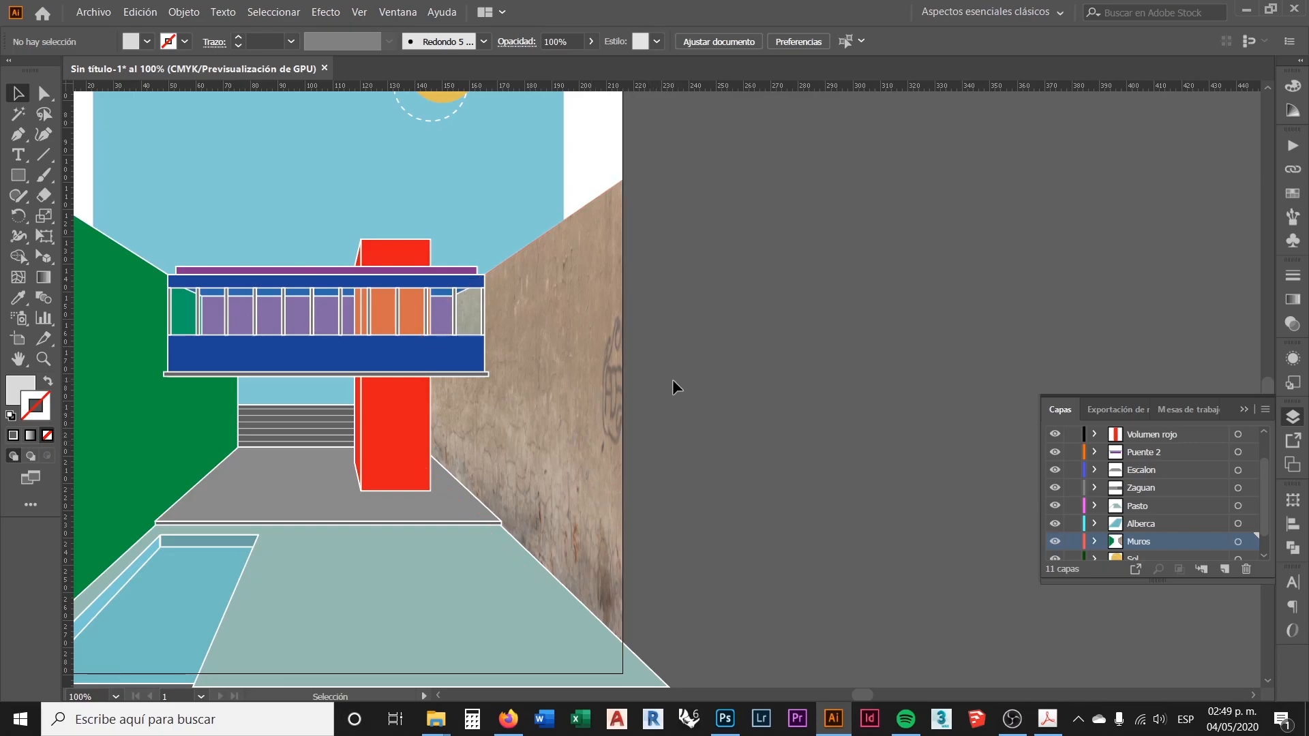
scroll(672, 379, down, 1)
scroll(573, 389, up, 1)
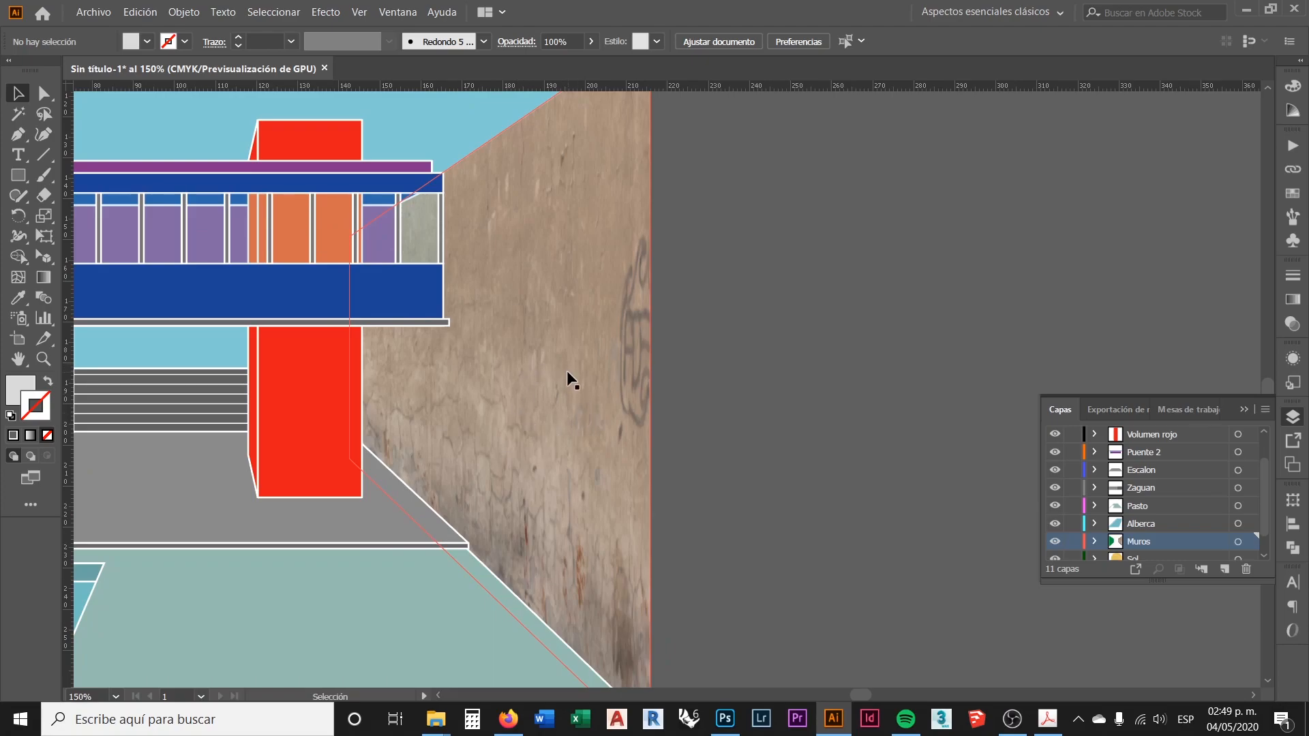
click(596, 373)
click(693, 370)
scroll(560, 403, down, 1)
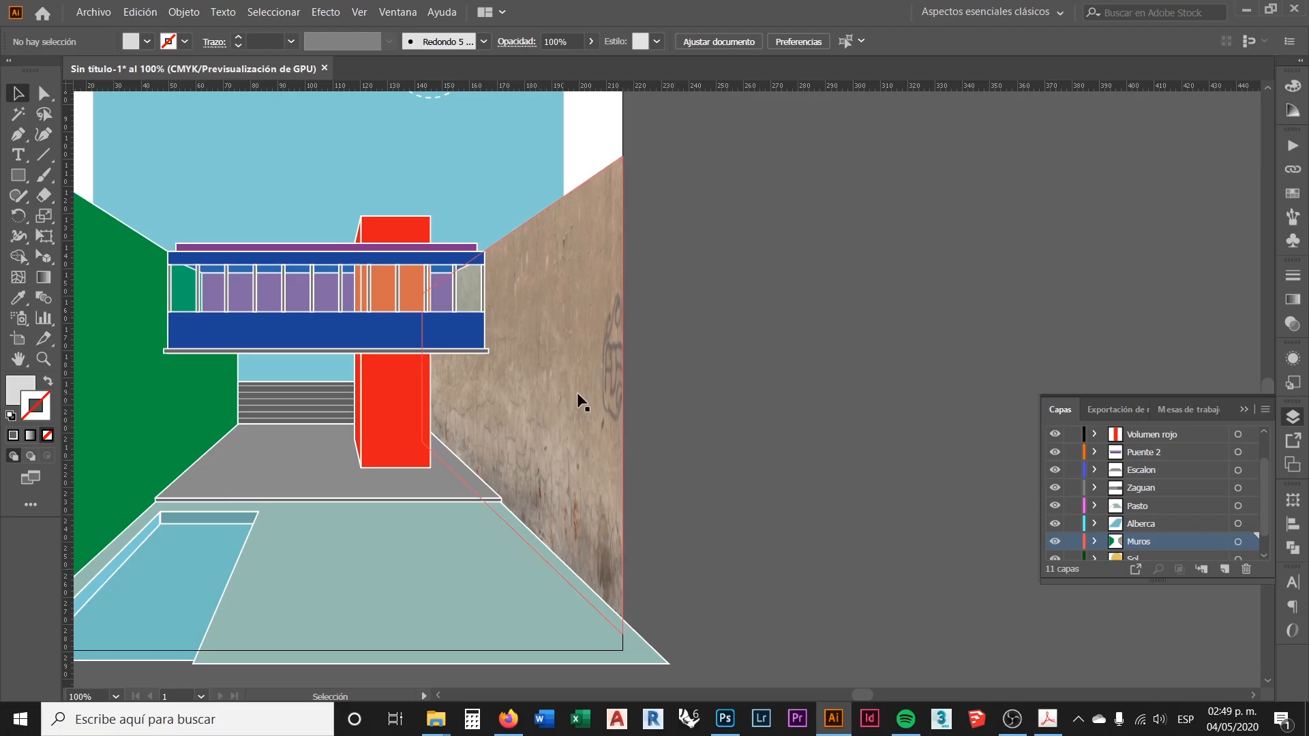
scroll(569, 393, down, 1)
scroll(657, 398, up, 1)
scroll(598, 366, up, 1)
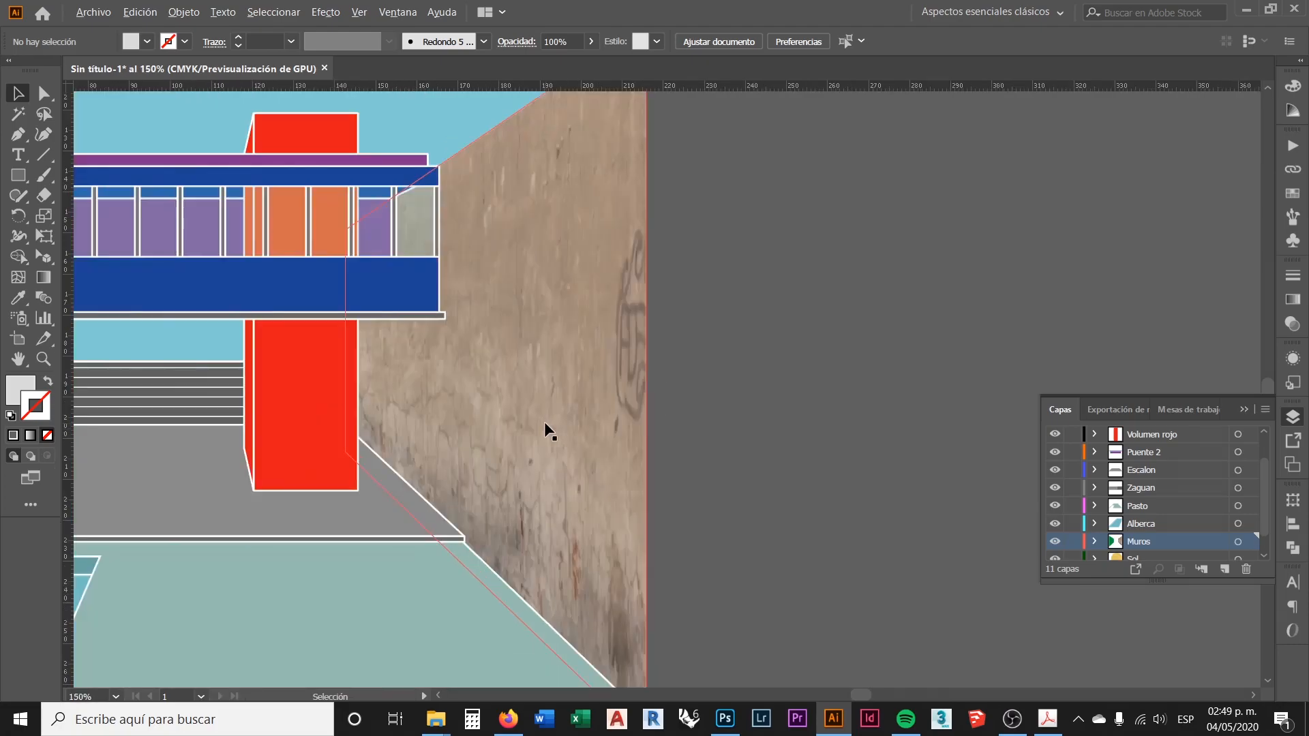
scroll(532, 379, up, 1)
scroll(566, 368, up, 1)
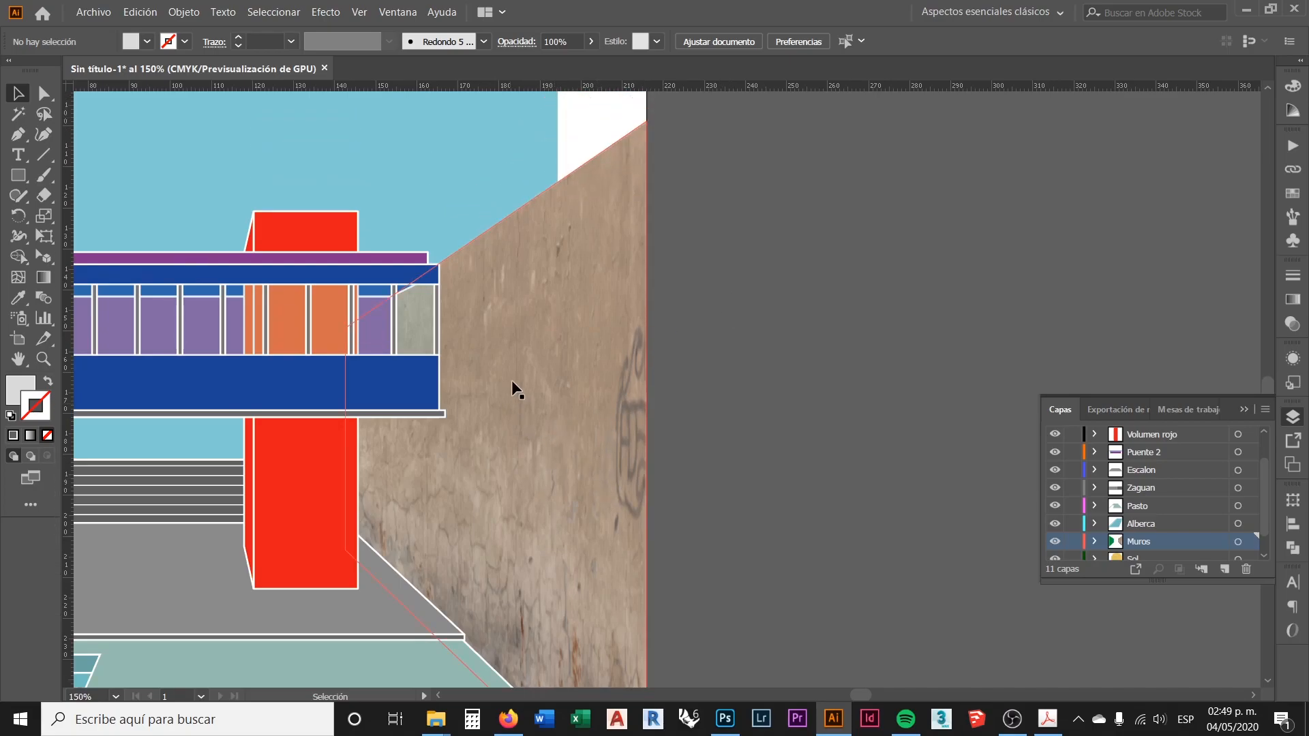
Inspect the textured right wall's upper diagonal edge close up, comparing its selected and deselected appearance
click(559, 416)
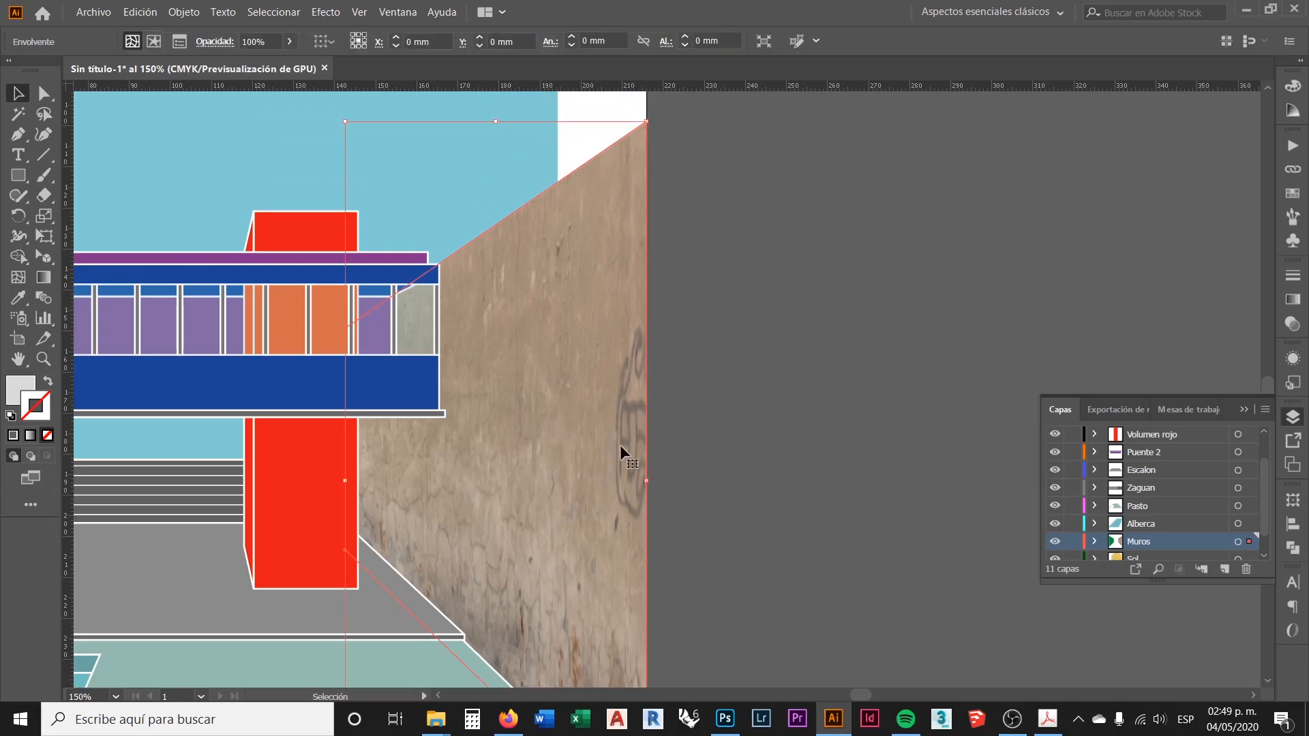
click(726, 276)
scroll(478, 230, up, 4)
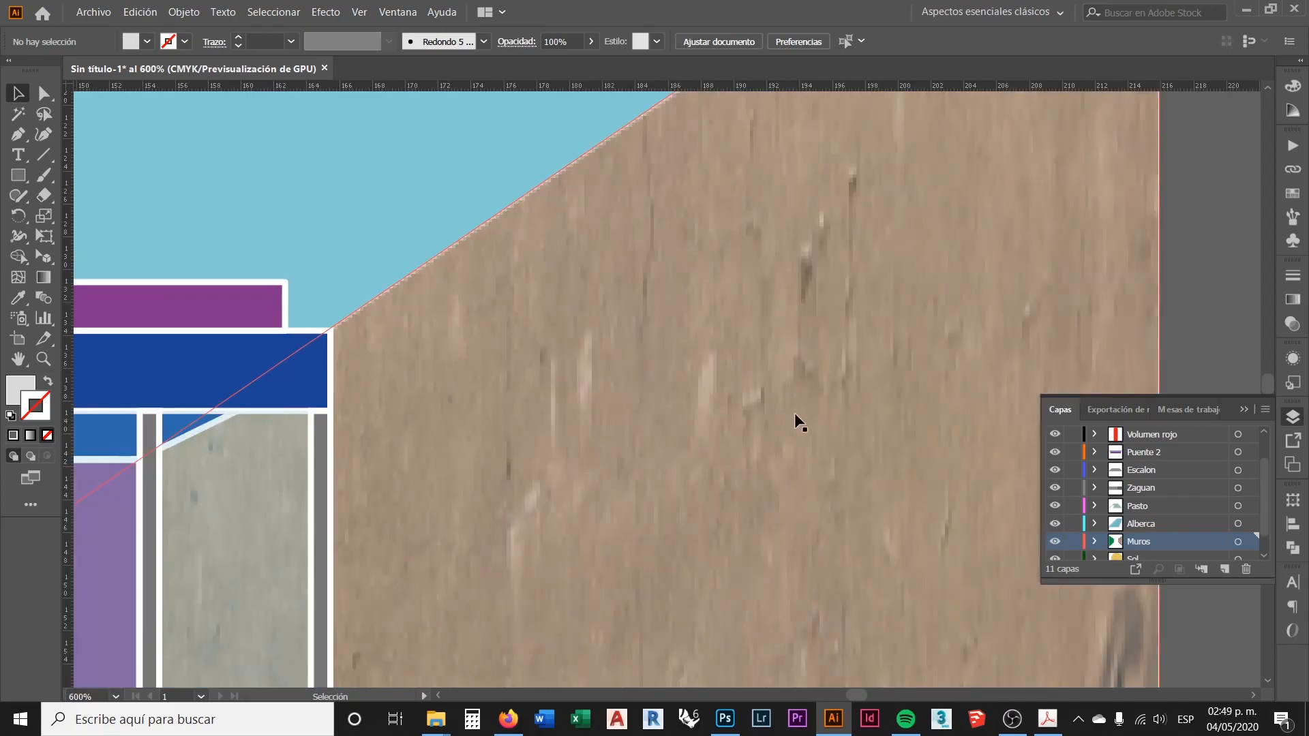
scroll(784, 426, down, 3)
scroll(590, 345, down, 1)
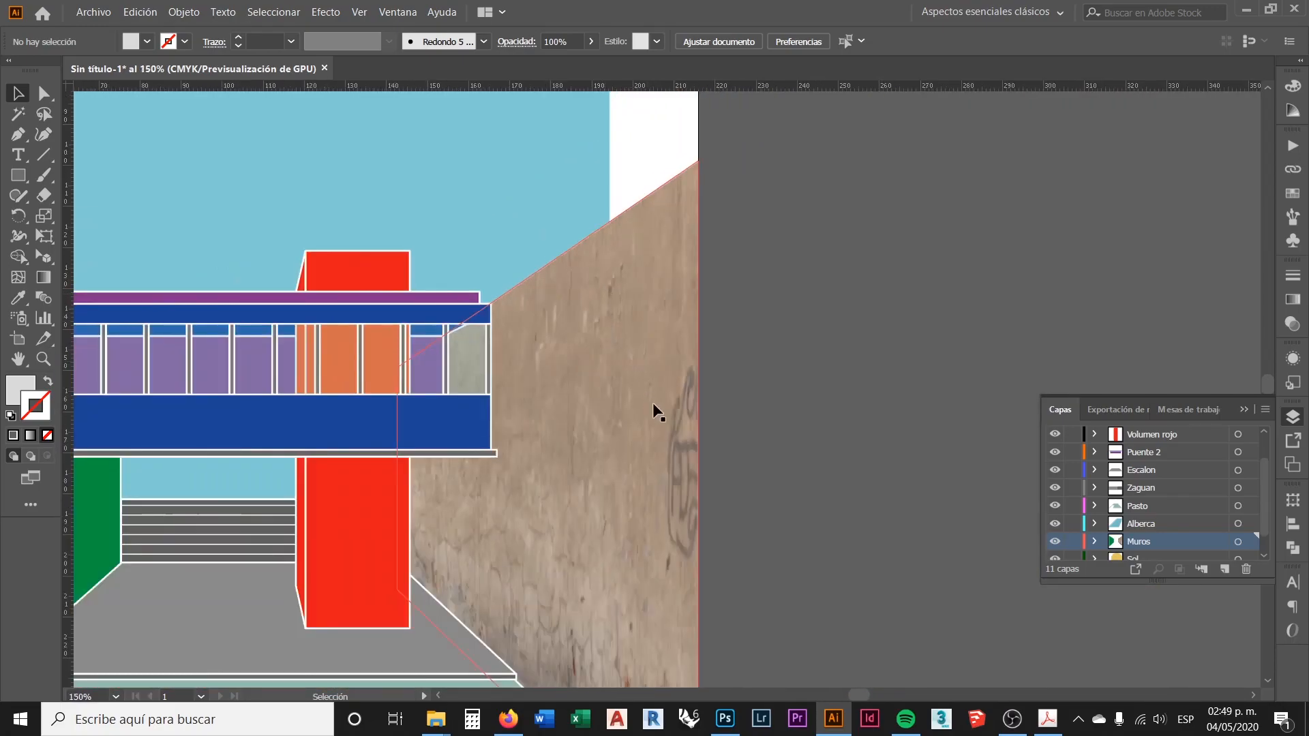
scroll(547, 321, up, 2)
click(547, 321)
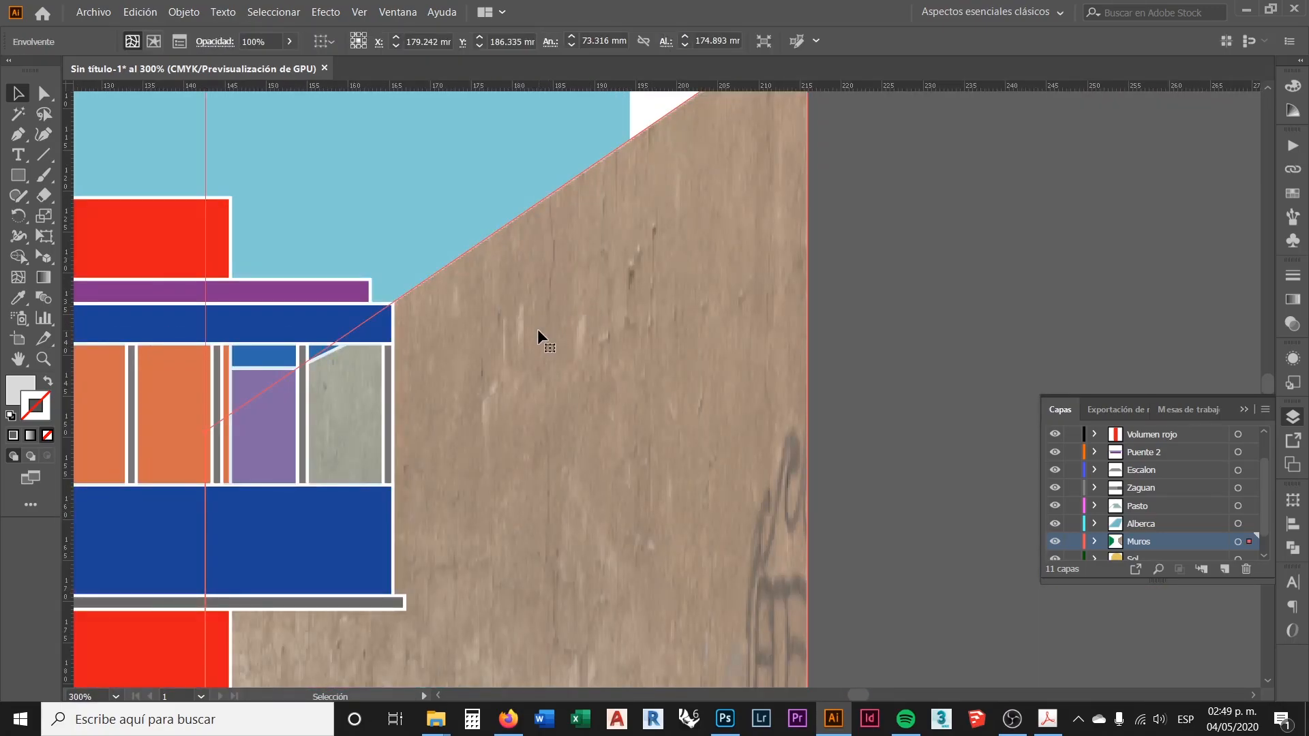
click(831, 309)
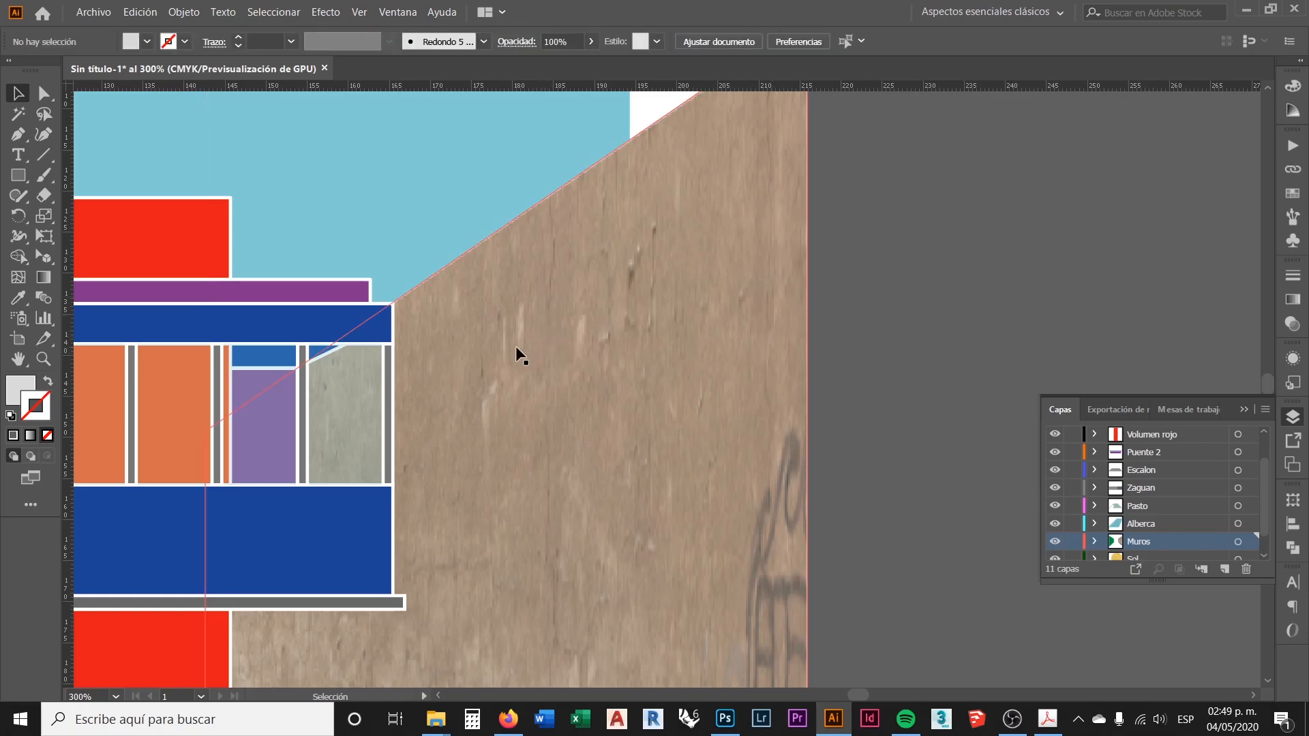
scroll(493, 280, down, 2)
scroll(494, 274, up, 4)
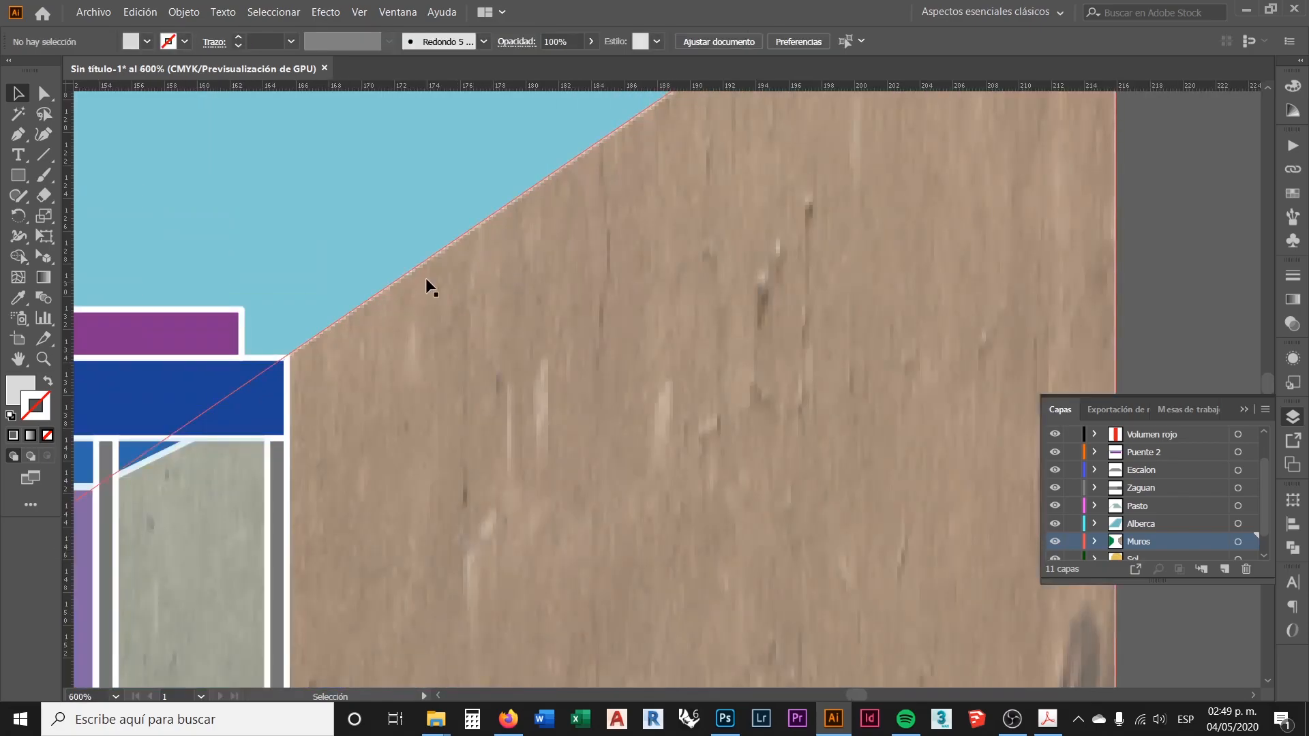
scroll(471, 312, down, 4)
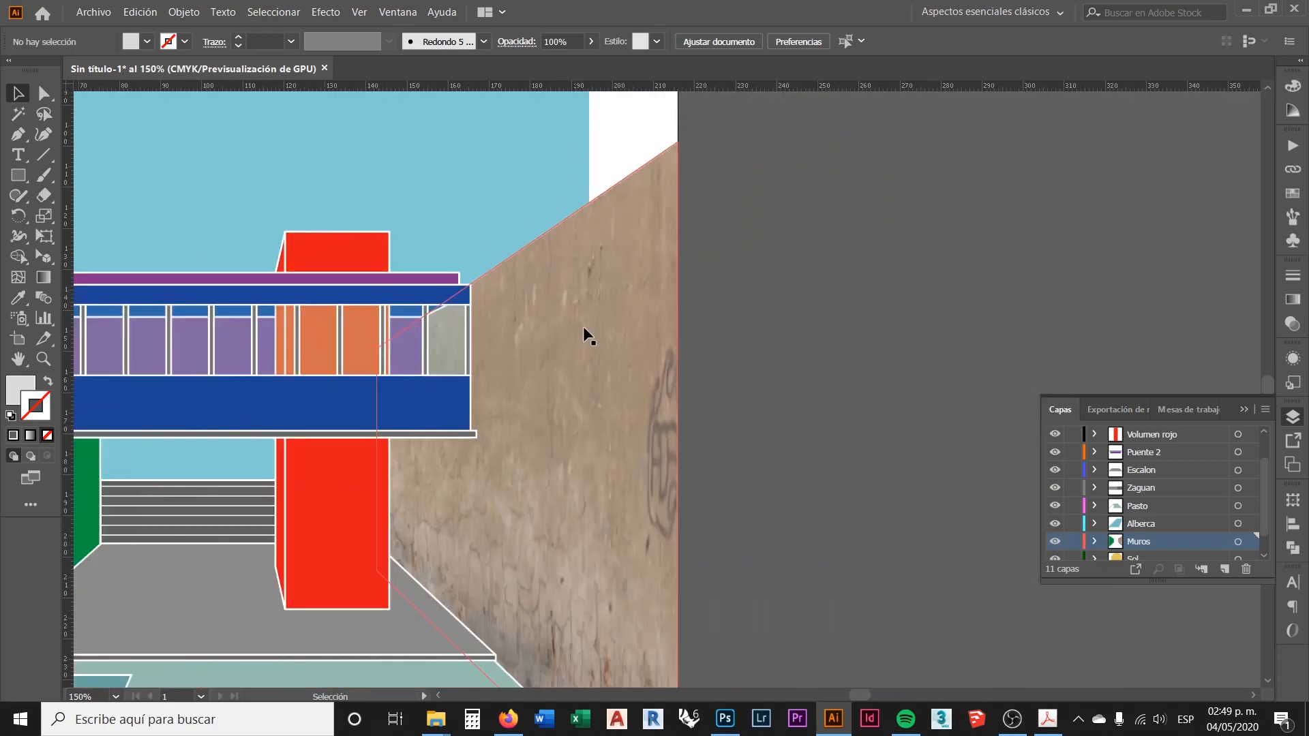
Try swapping the fill and stroke colours on the right wall's texture envelope, and check its edges
click(584, 327)
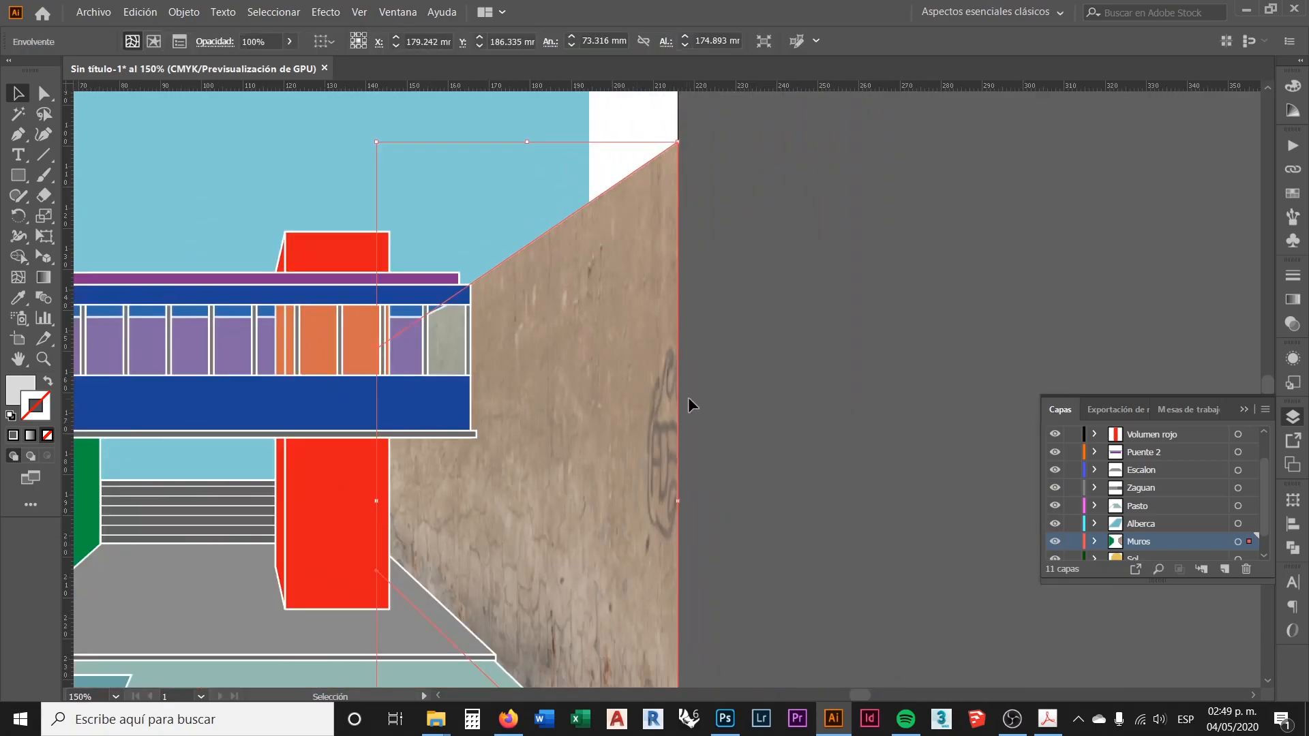
click(49, 384)
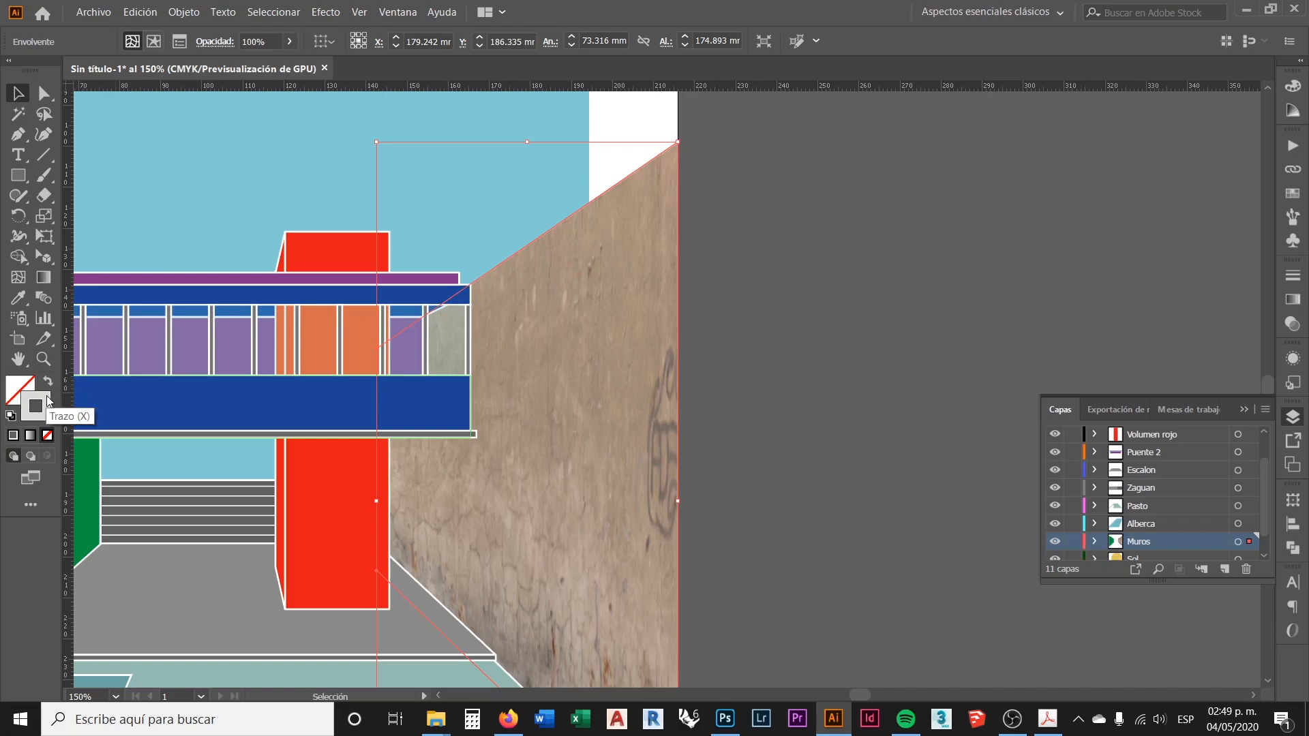
click(717, 314)
scroll(599, 249, up, 2)
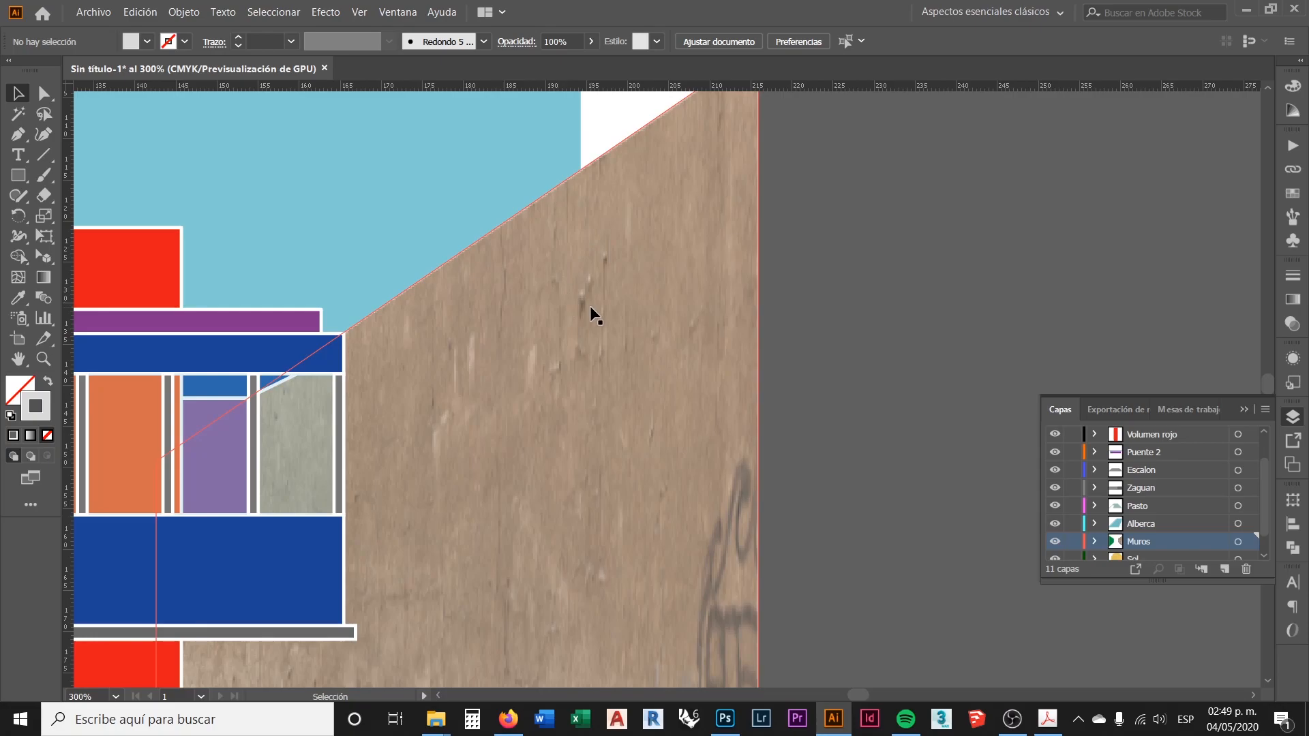
scroll(514, 293, down, 3)
scroll(530, 257, down, 1)
Expand the right wall's texture envelope with both Objeto and Relleno included
click(556, 272)
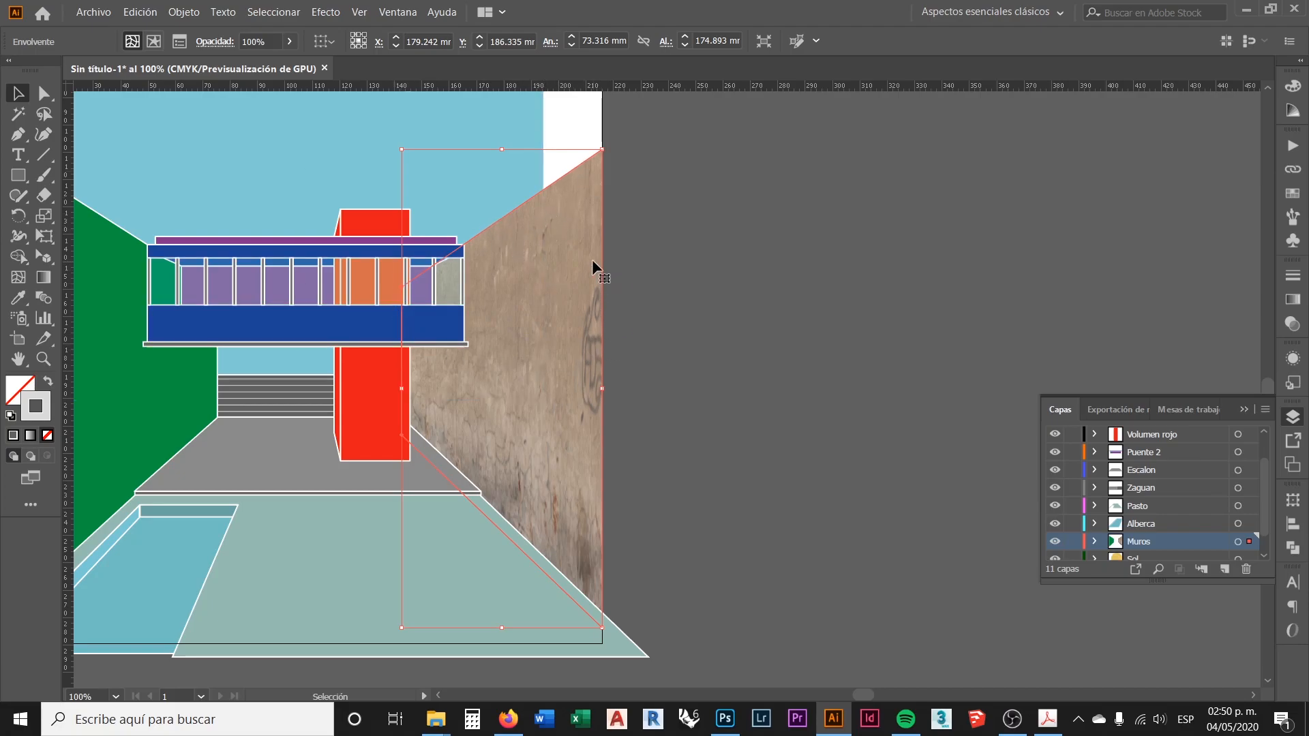
click(178, 13)
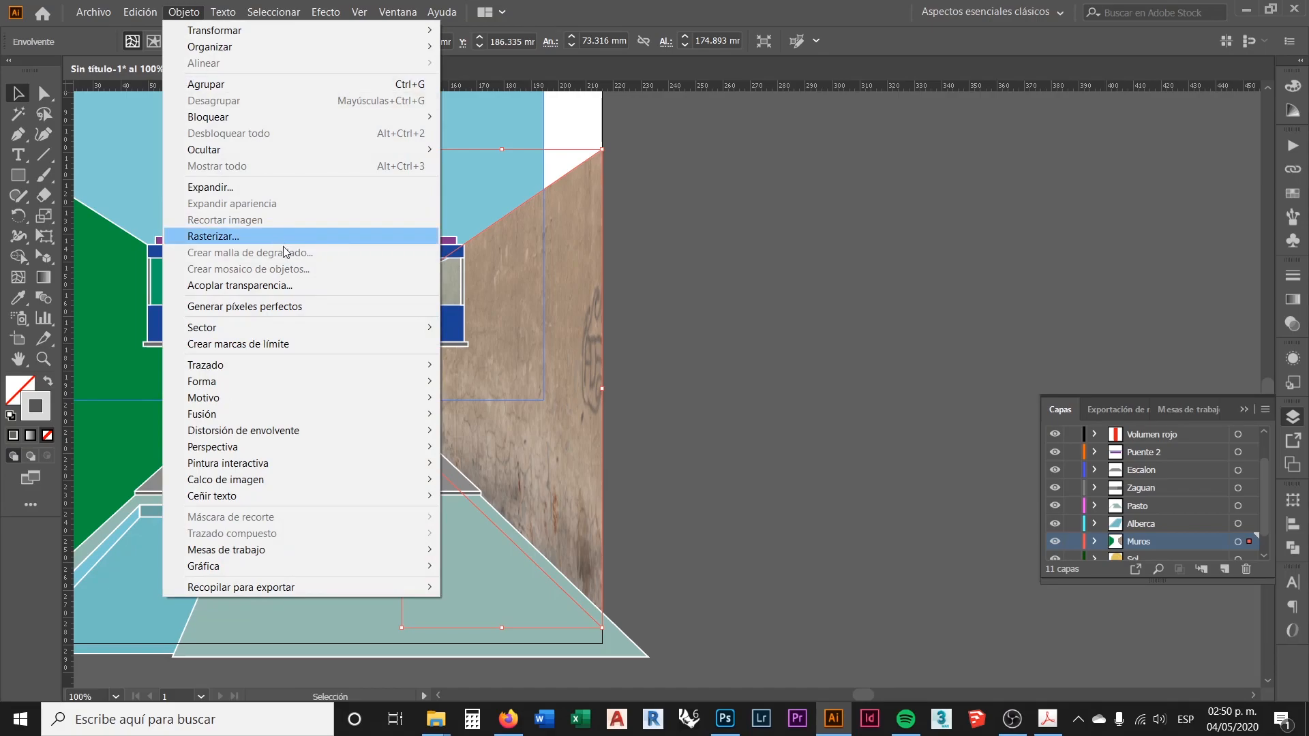
click(240, 190)
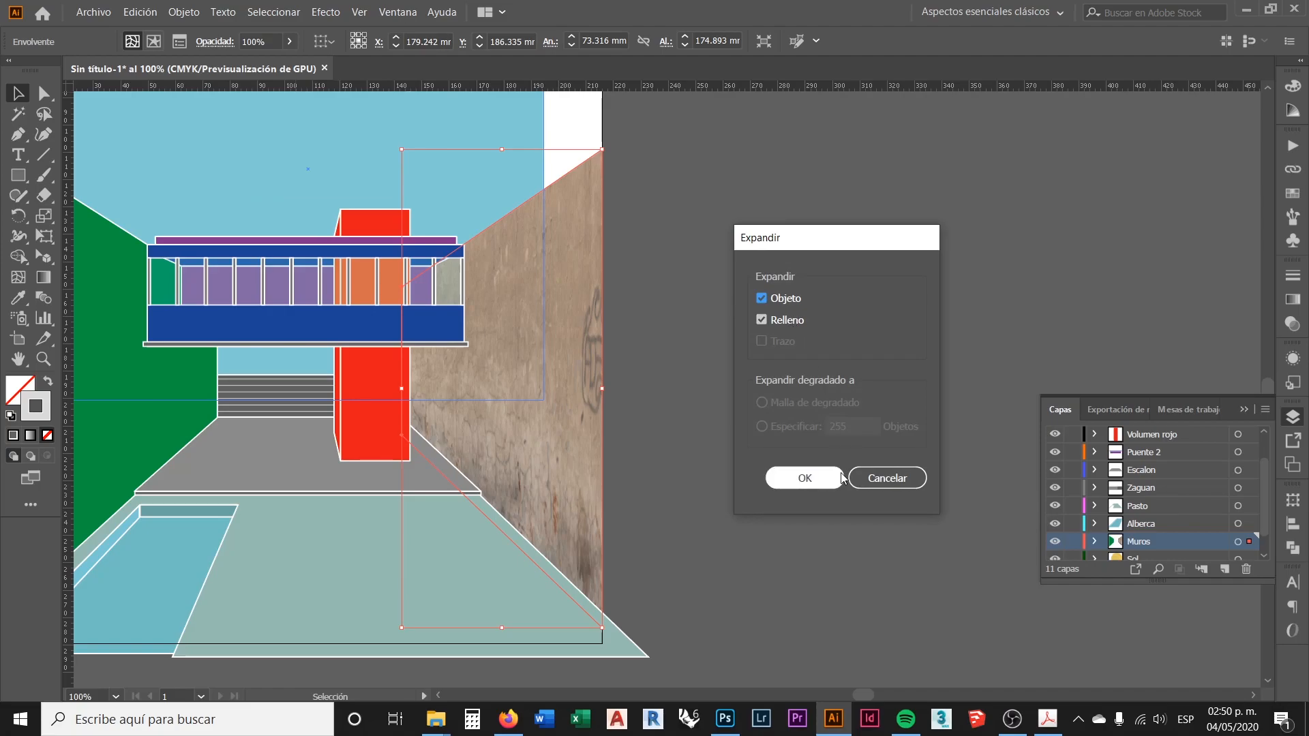
click(822, 483)
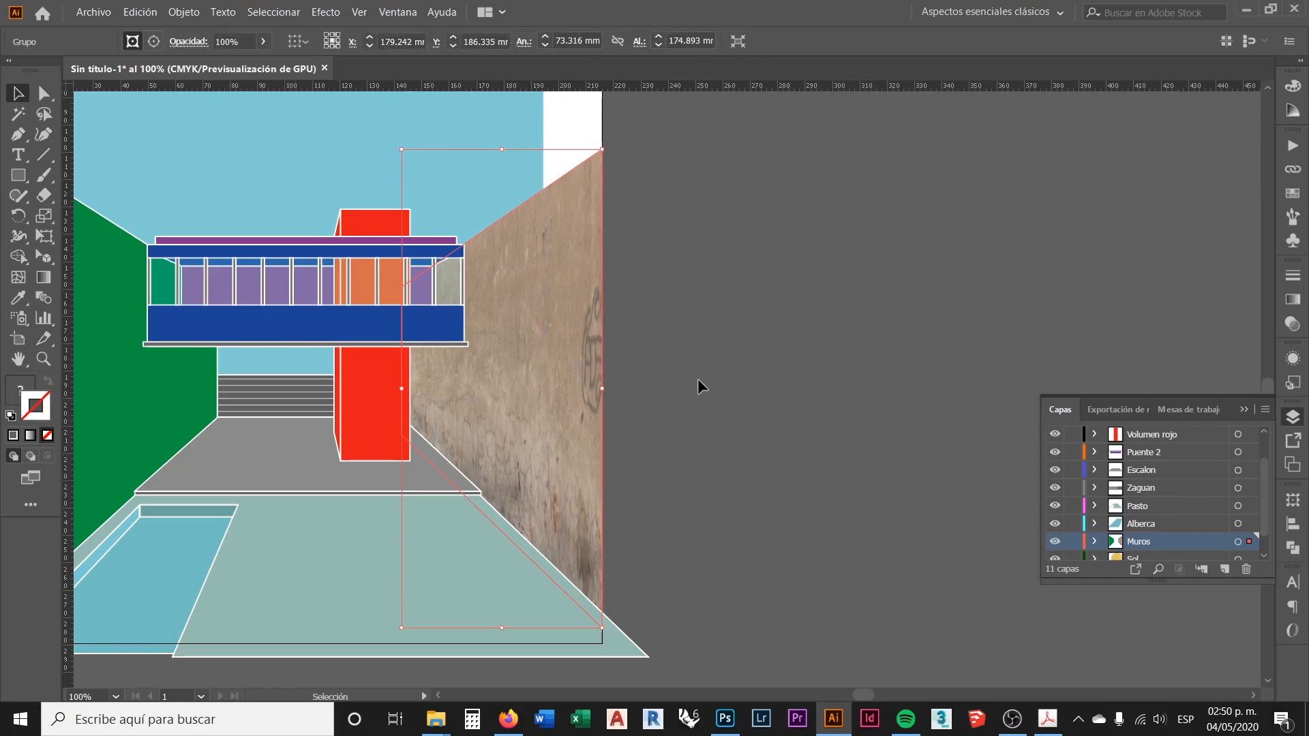
click(698, 346)
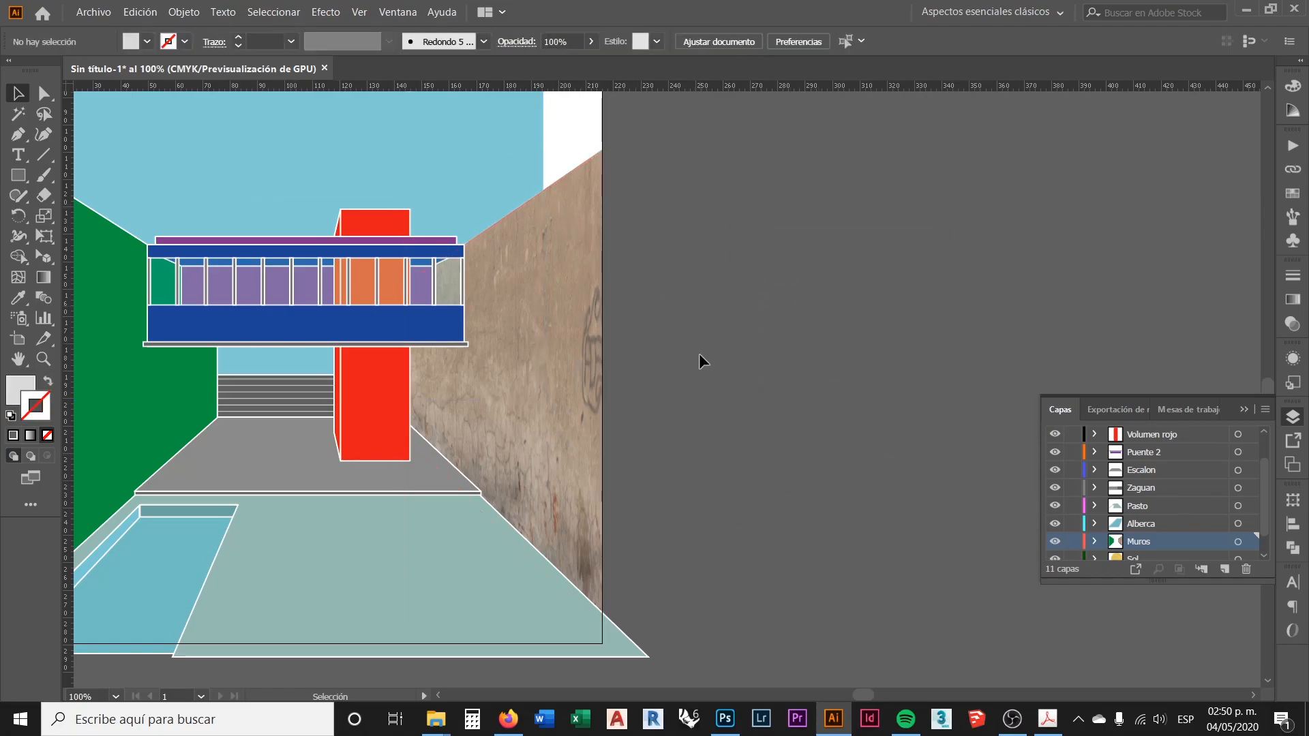
Try moving the upper outer corner anchor of the expanded right wall inward and down, then undo the move
scroll(550, 153, up, 3)
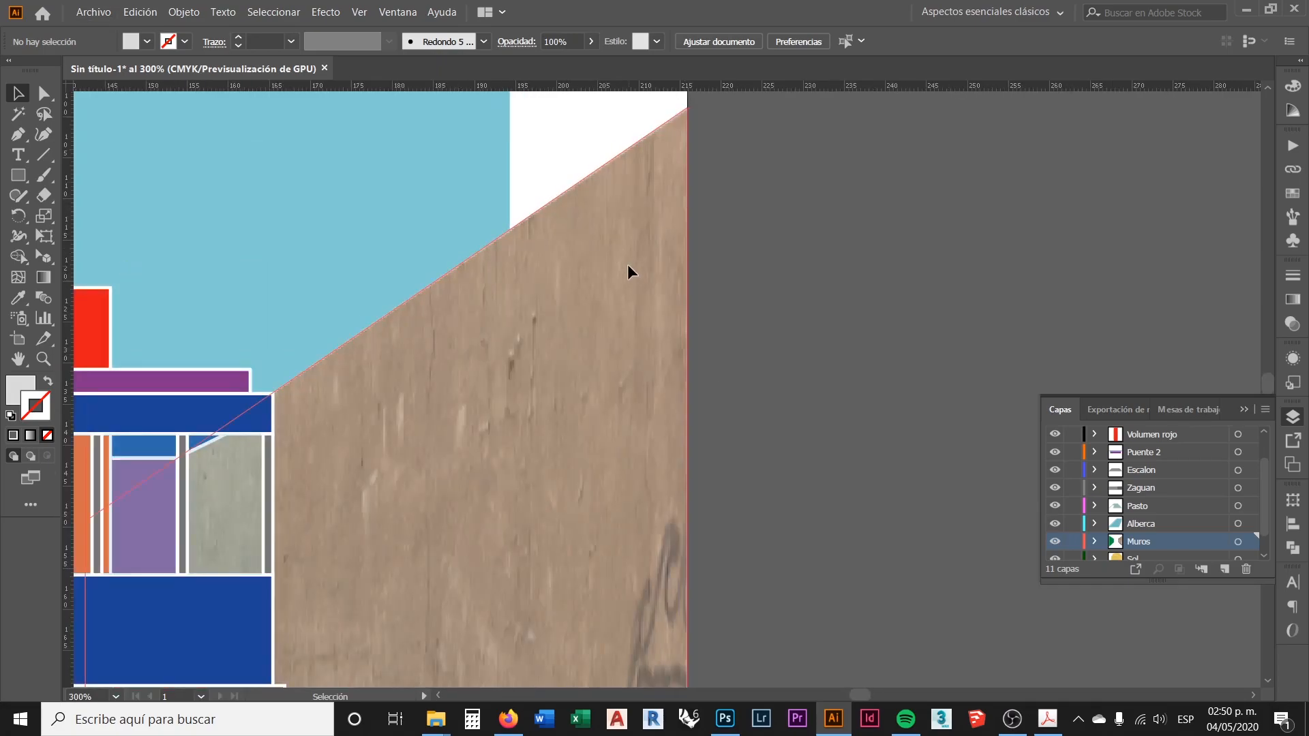
click(627, 264)
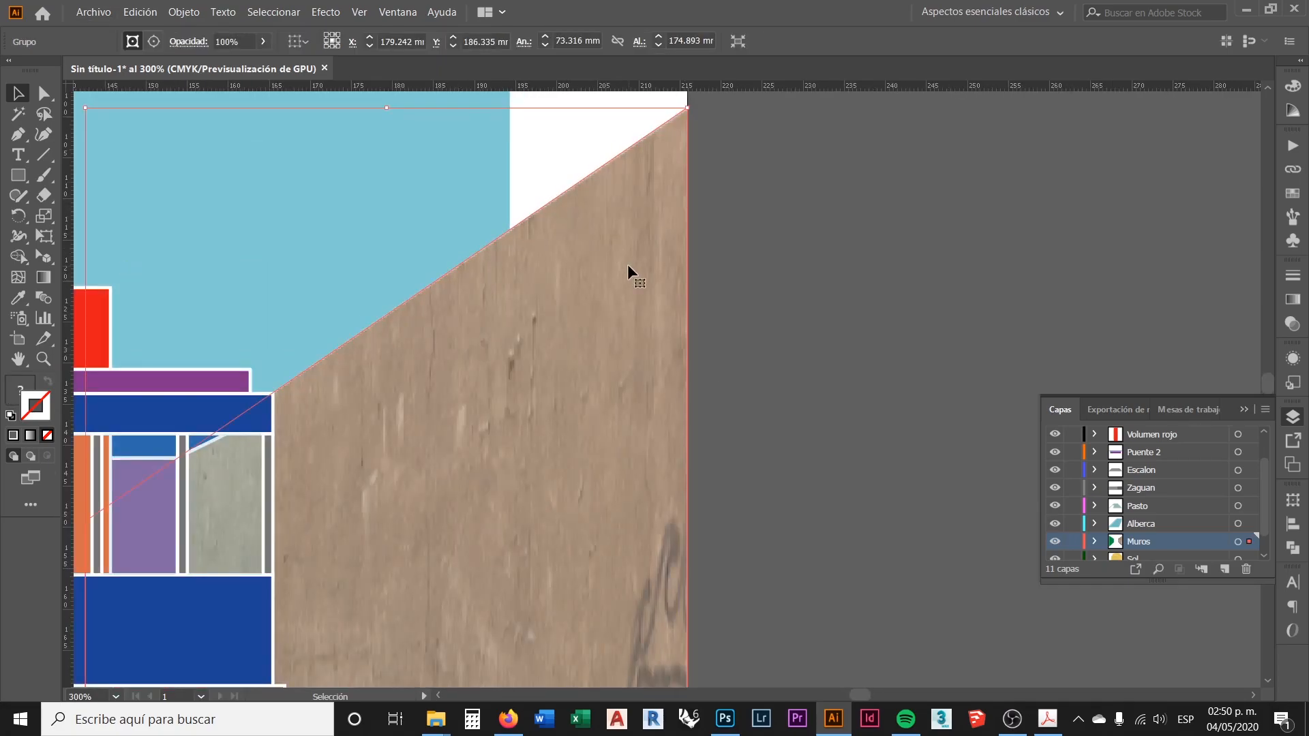
click(44, 94)
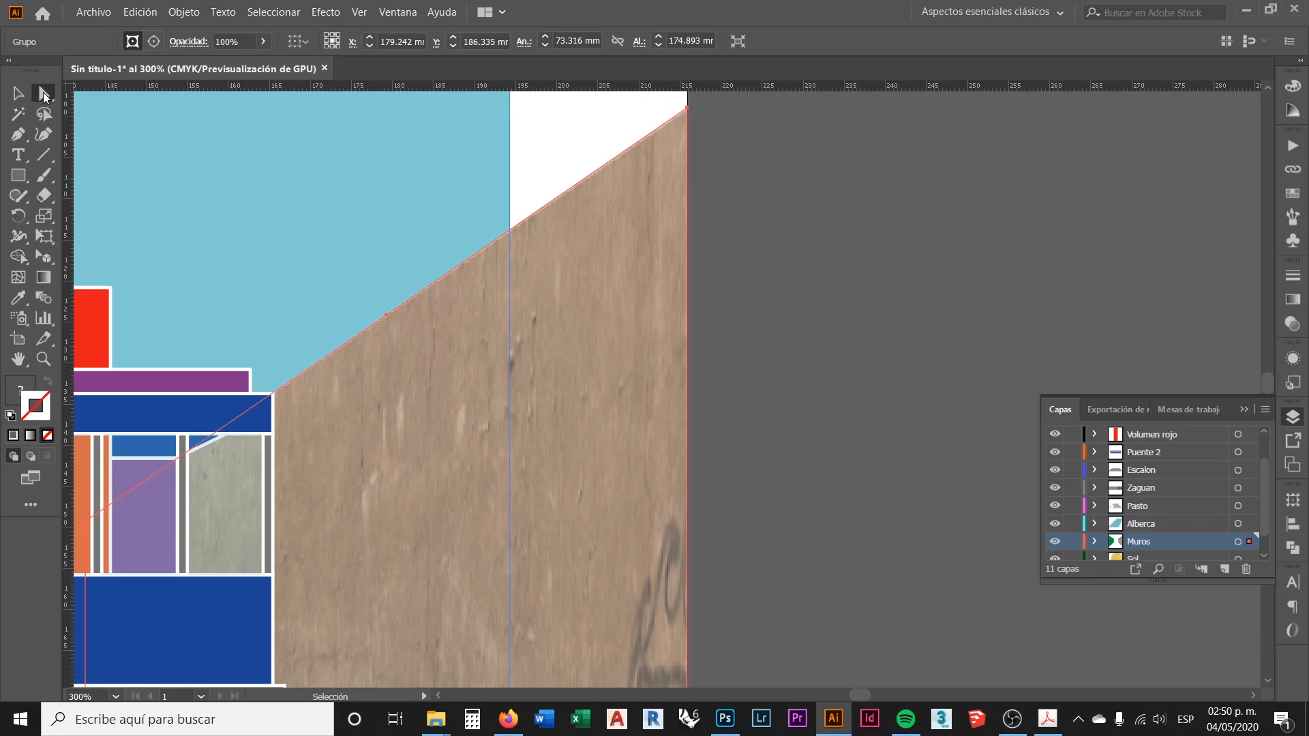
click(687, 109)
drag(687, 110, 611, 313)
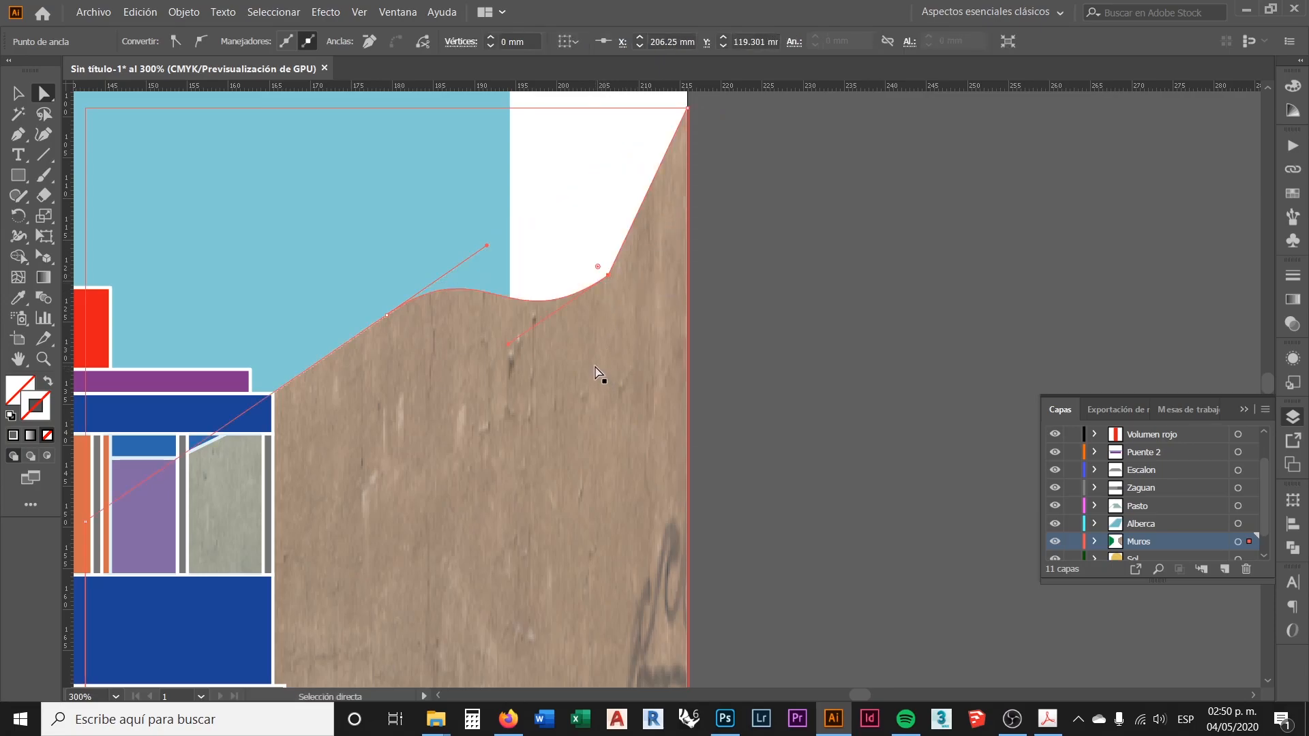
key(ctrl+z)
click(22, 95)
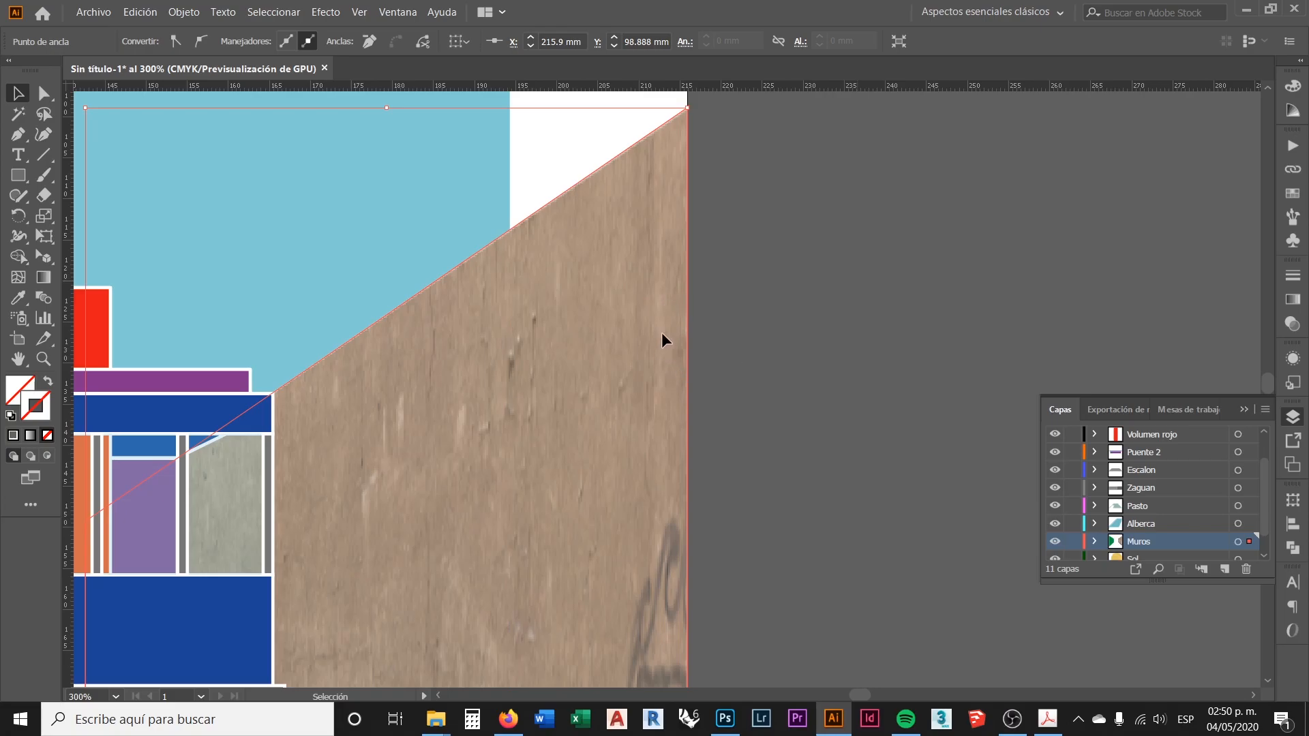
key(ctrl+0)
click(771, 261)
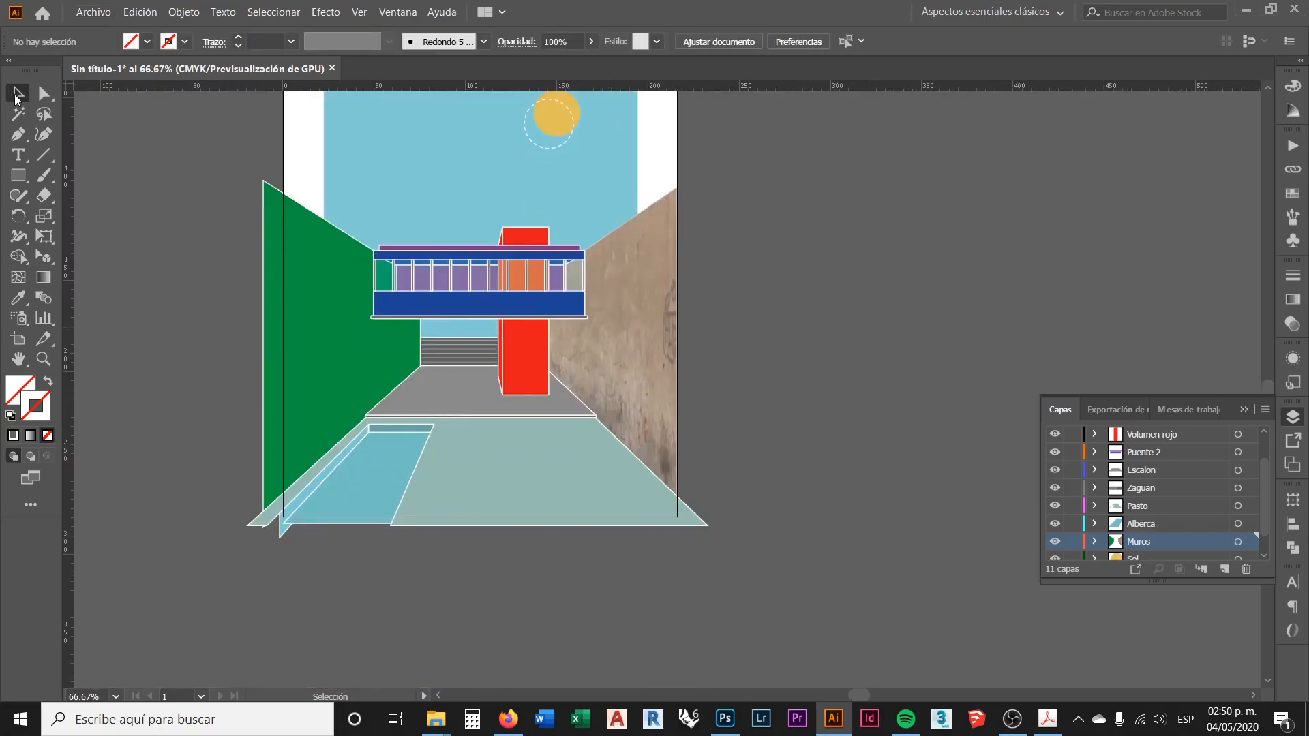
Apply a white stroke colour to the expanded plaster texture on the right wall
scroll(626, 311, up, 2)
scroll(689, 346, up, 3)
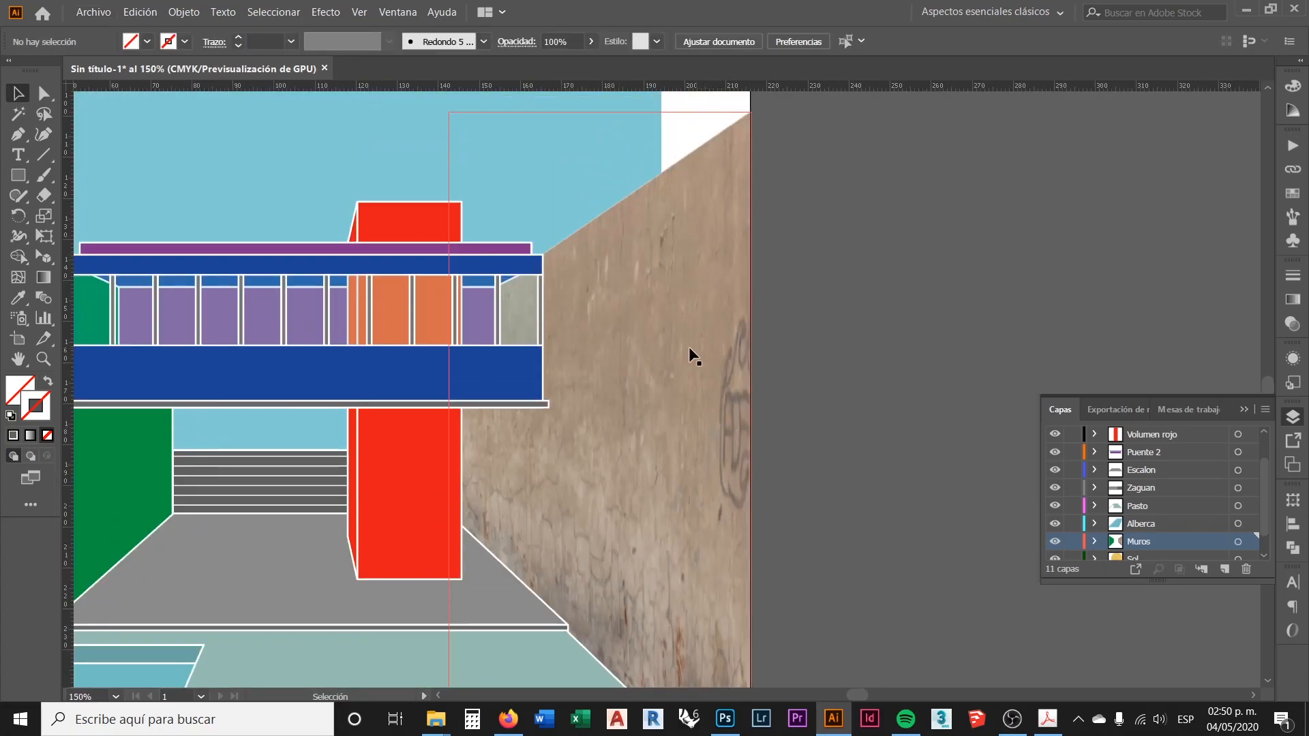
click(671, 239)
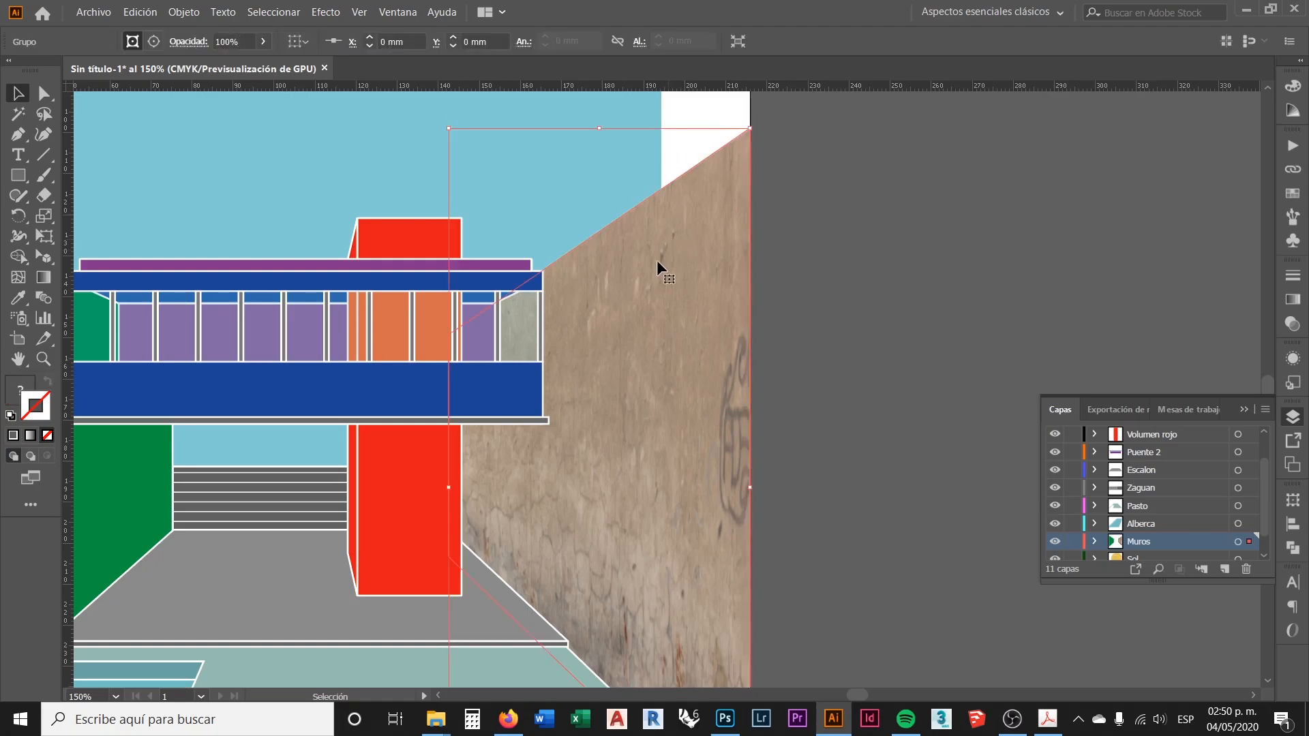
double_click(48, 409)
click(789, 195)
drag(789, 195, 726, 146)
click(1151, 160)
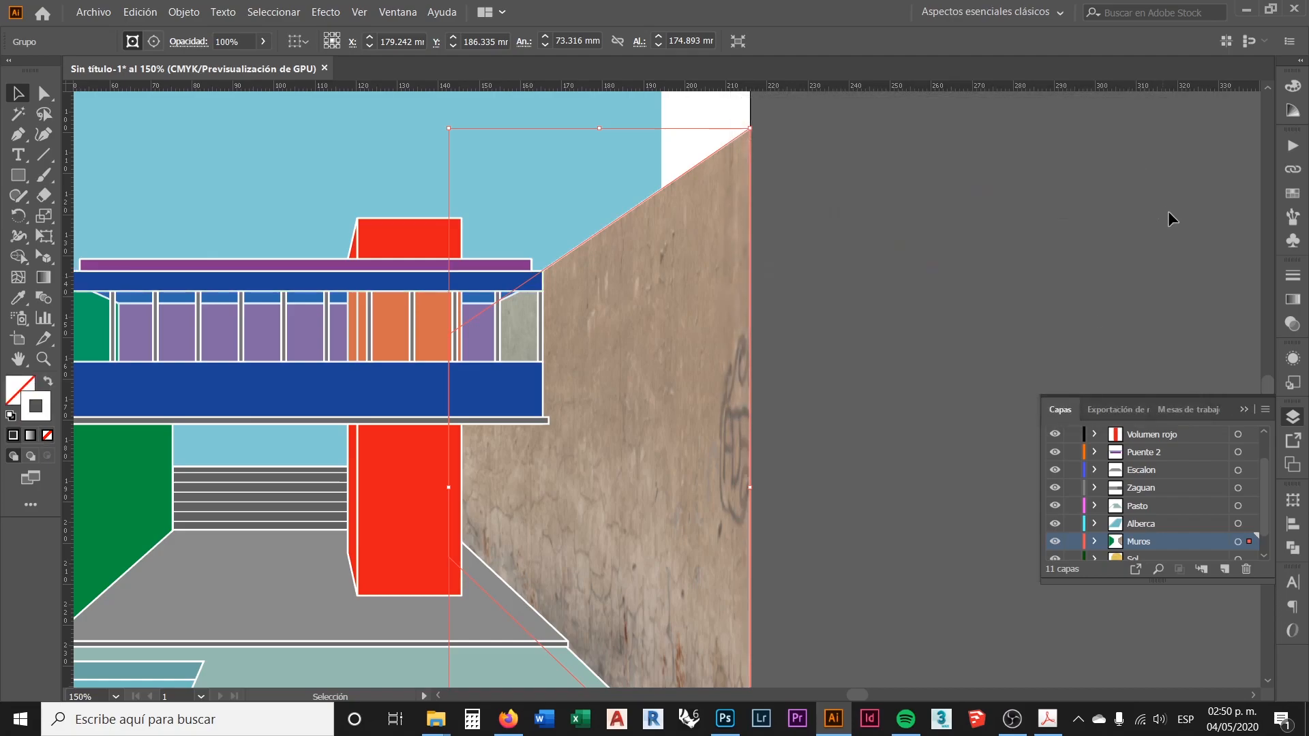
Check the stroke weight of the right wall's texture and inspect the white outline along its upper edge
click(1292, 276)
click(1174, 293)
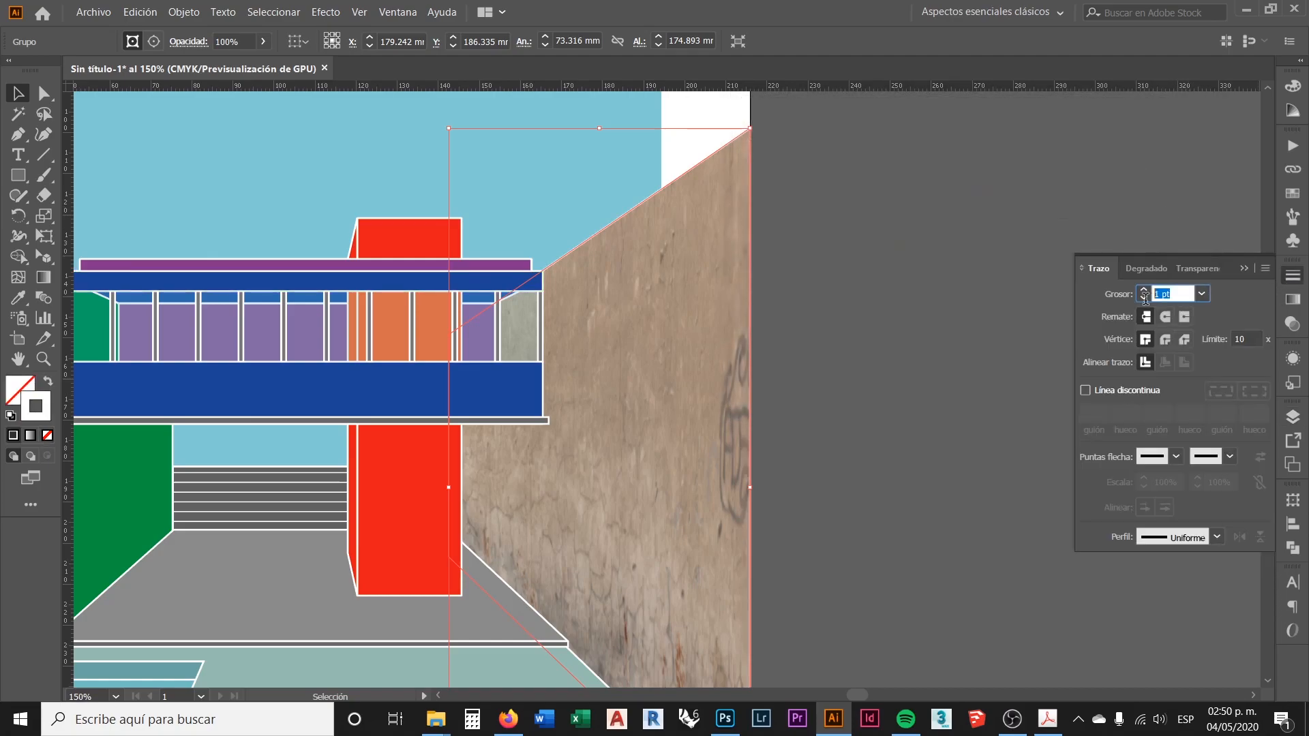
click(875, 281)
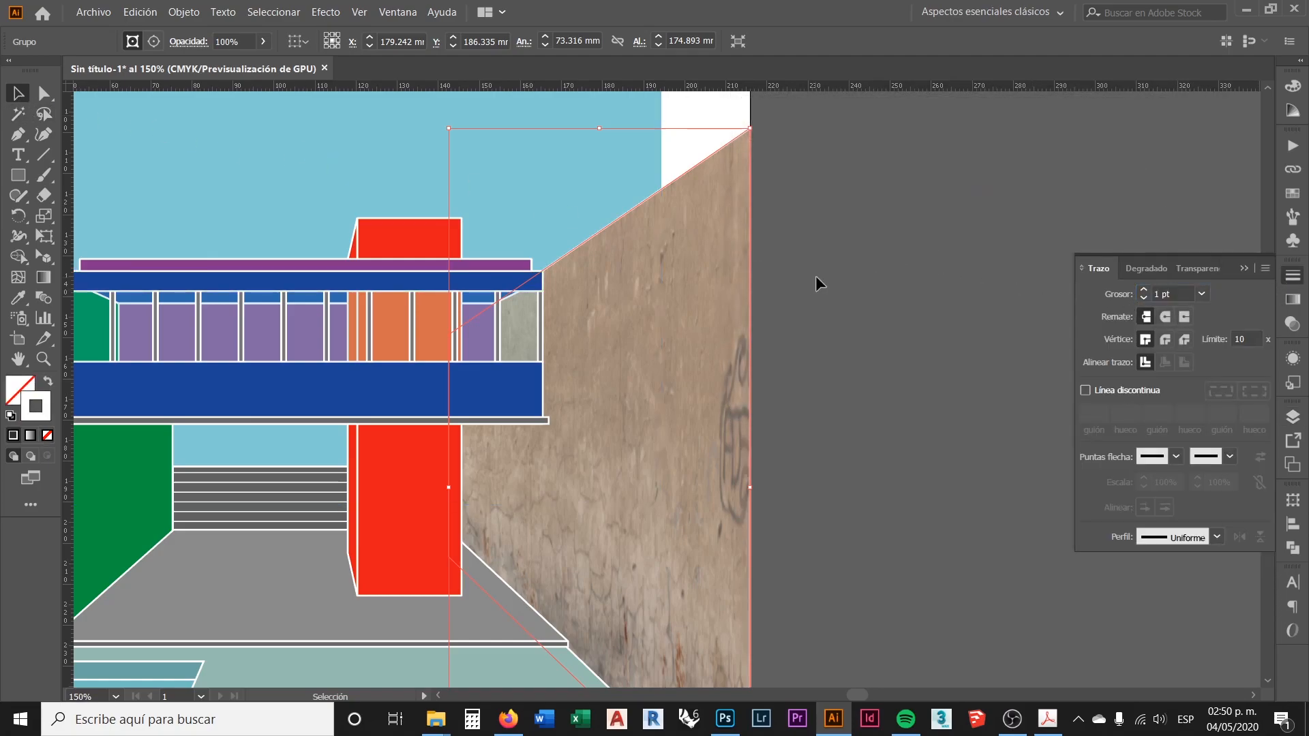
click(785, 292)
scroll(543, 266, up, 5)
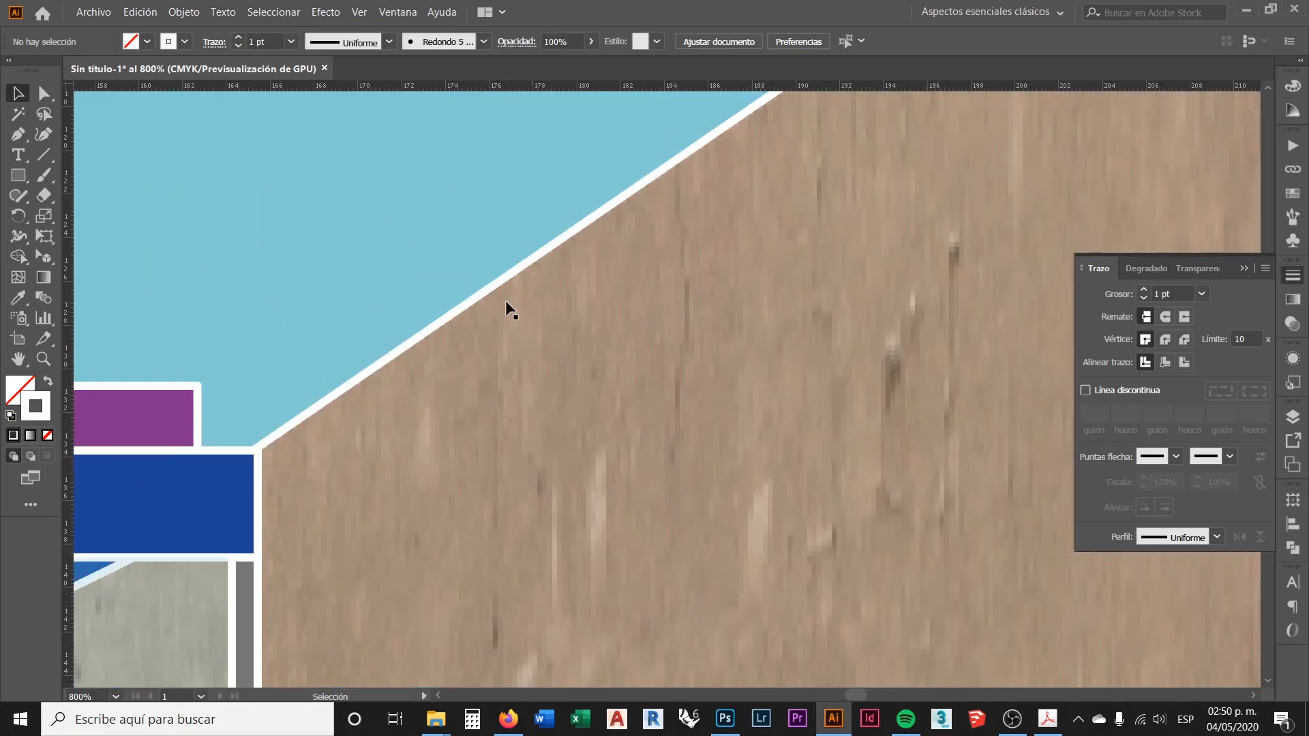
scroll(527, 270, down, 5)
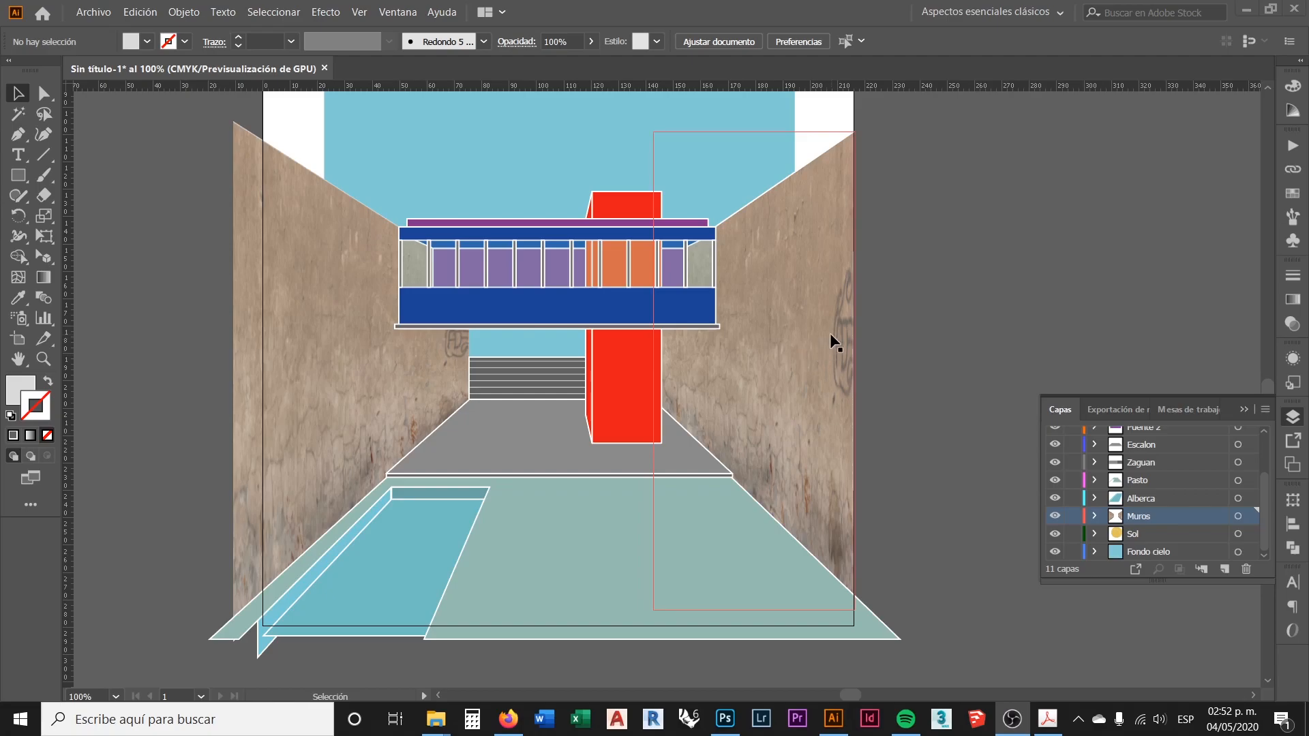
Examine the pool edges, the platform step and both textured walls against the whole composition
key(alt+Tab)
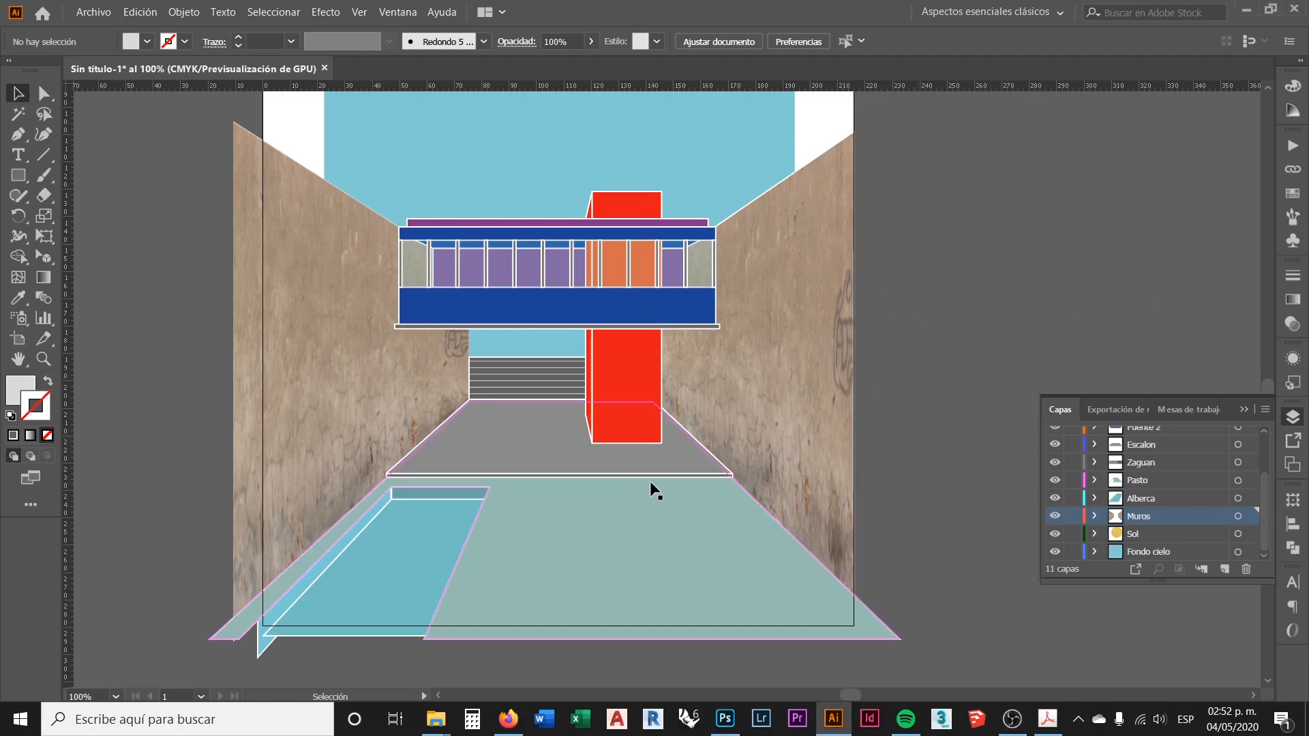
scroll(477, 504, up, 4)
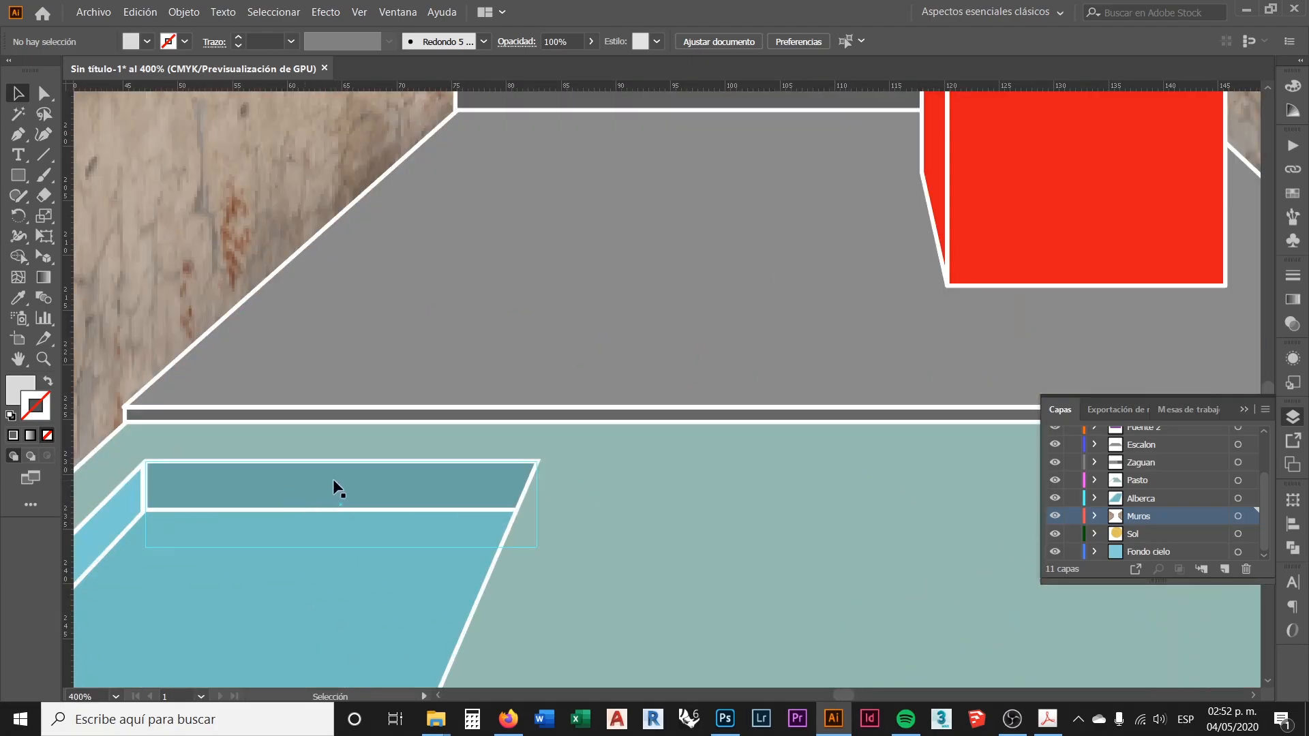
scroll(401, 458, down, 3)
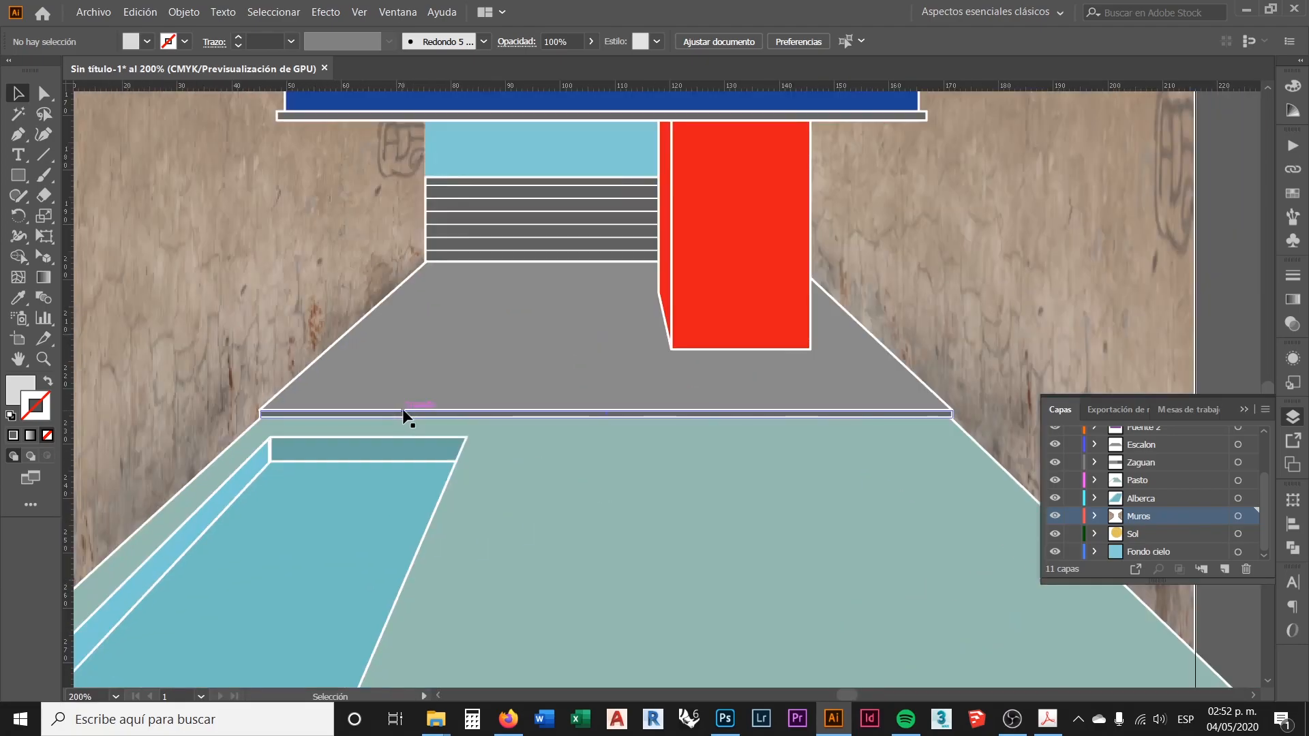
scroll(373, 473, up, 2)
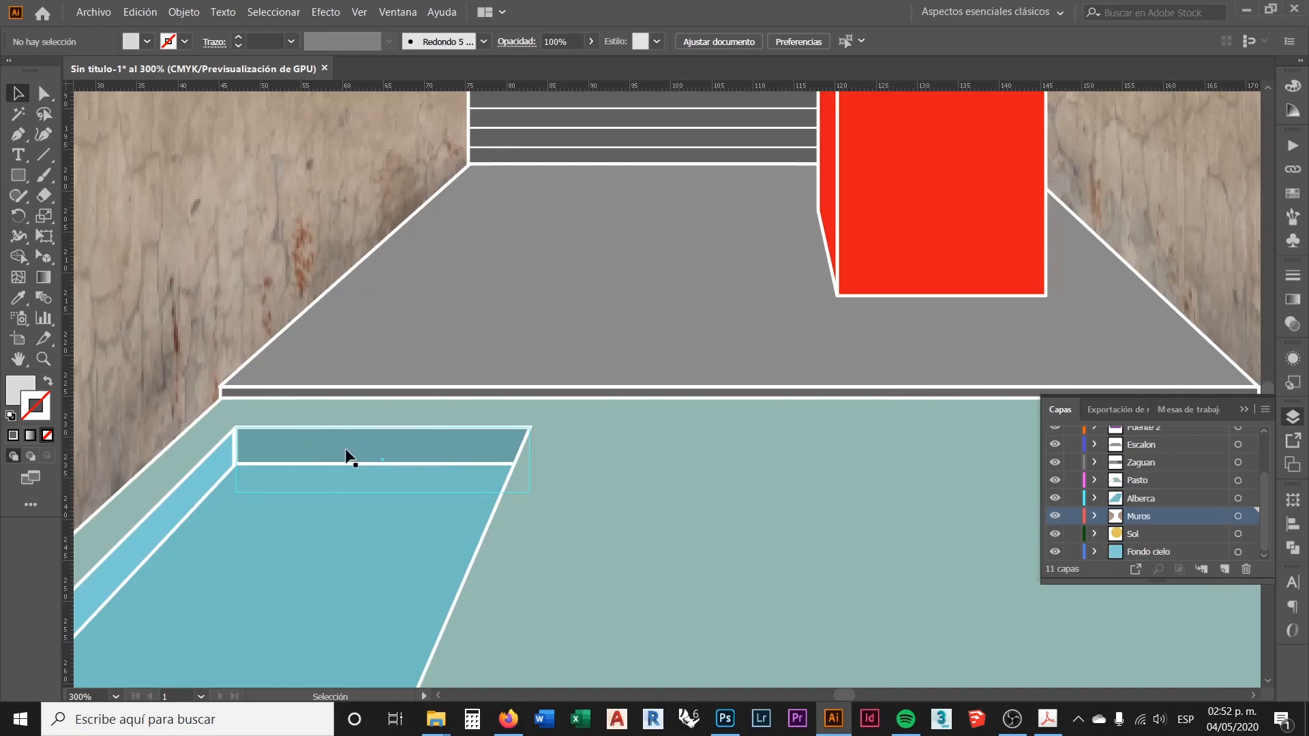
scroll(441, 389, down, 3)
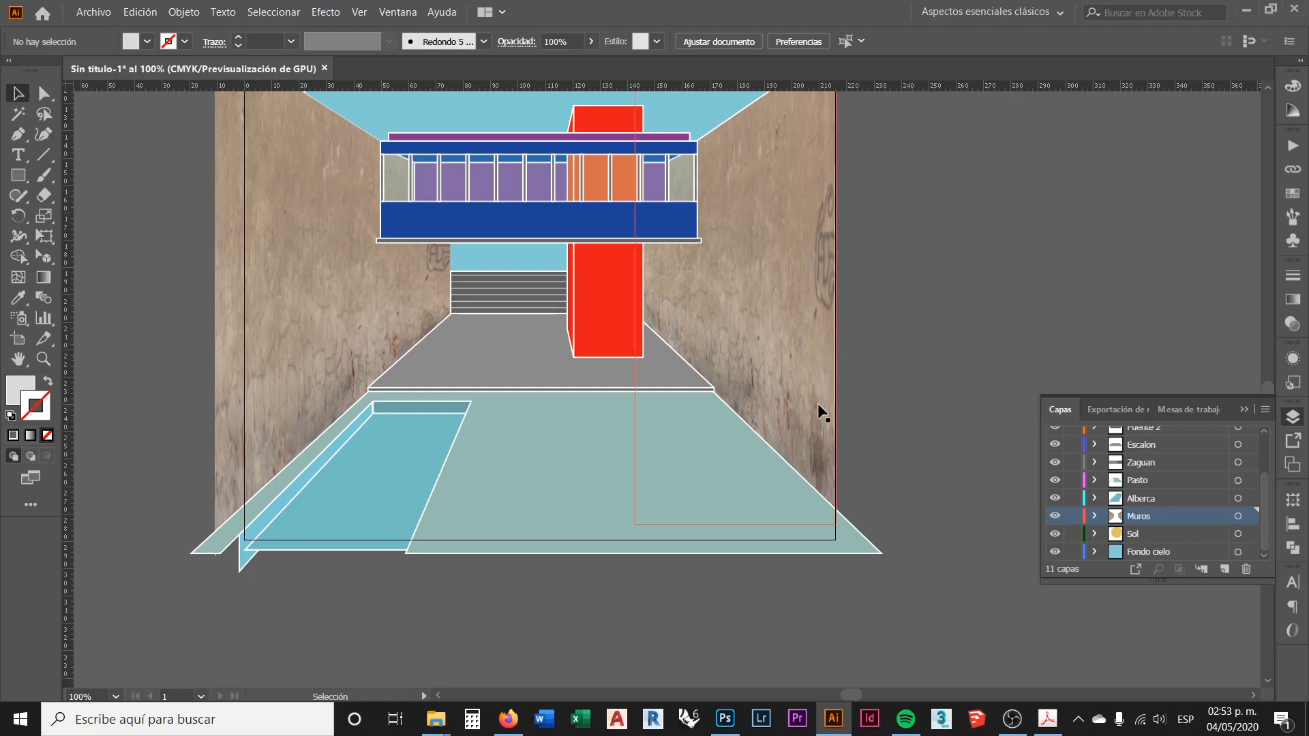
scroll(778, 405, up, 2)
click(745, 413)
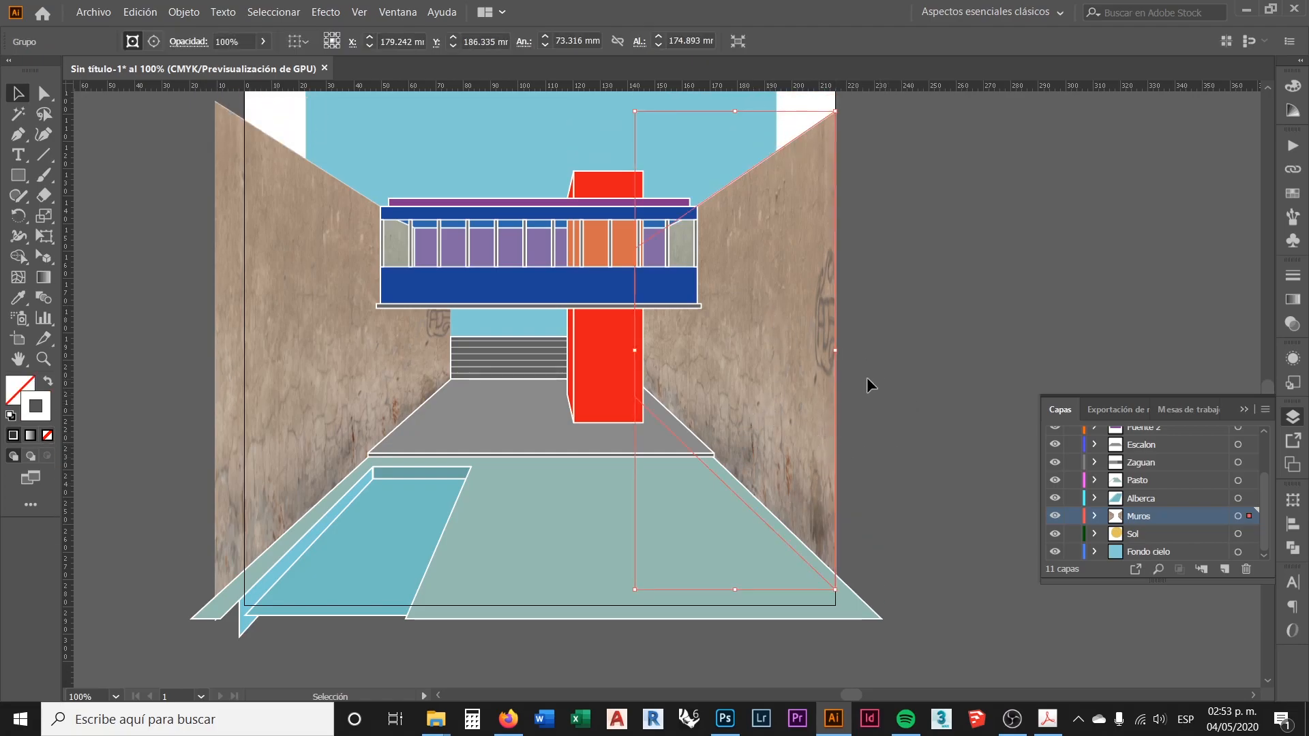
click(886, 296)
scroll(793, 405, down, 2)
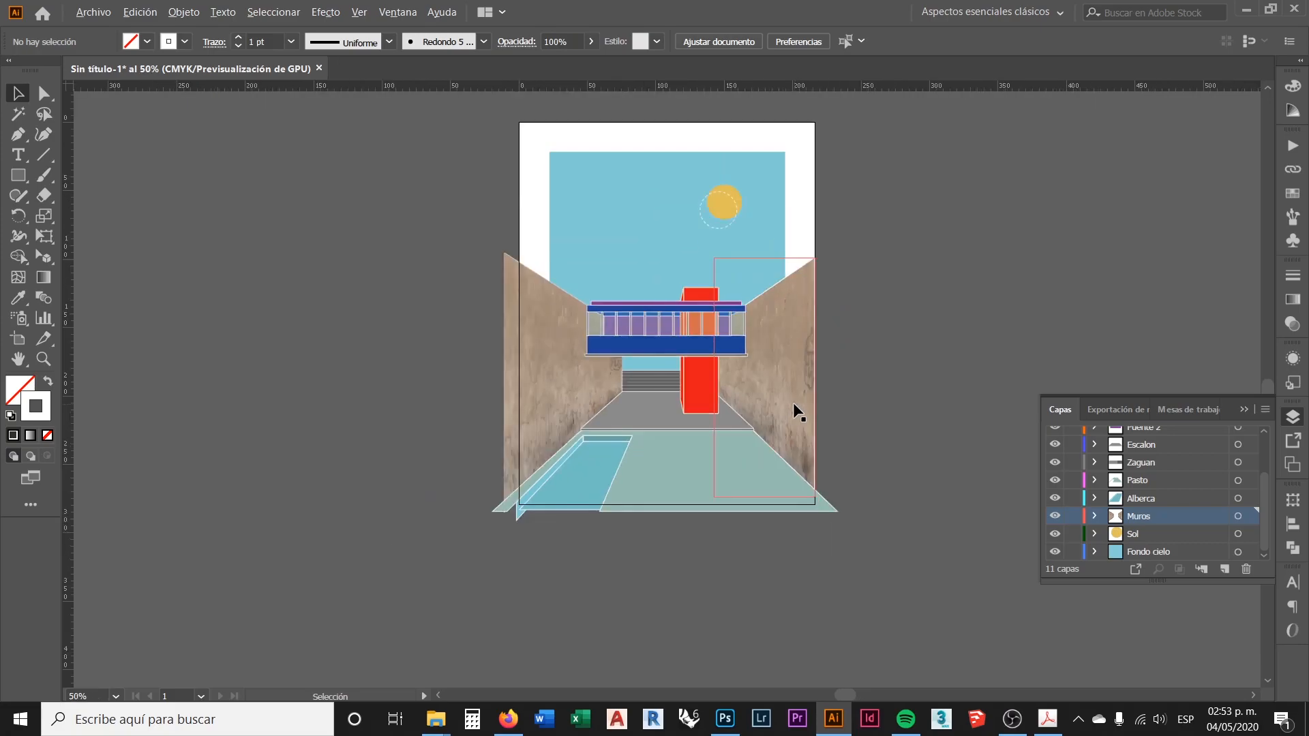
scroll(794, 409, up, 1)
scroll(783, 423, up, 2)
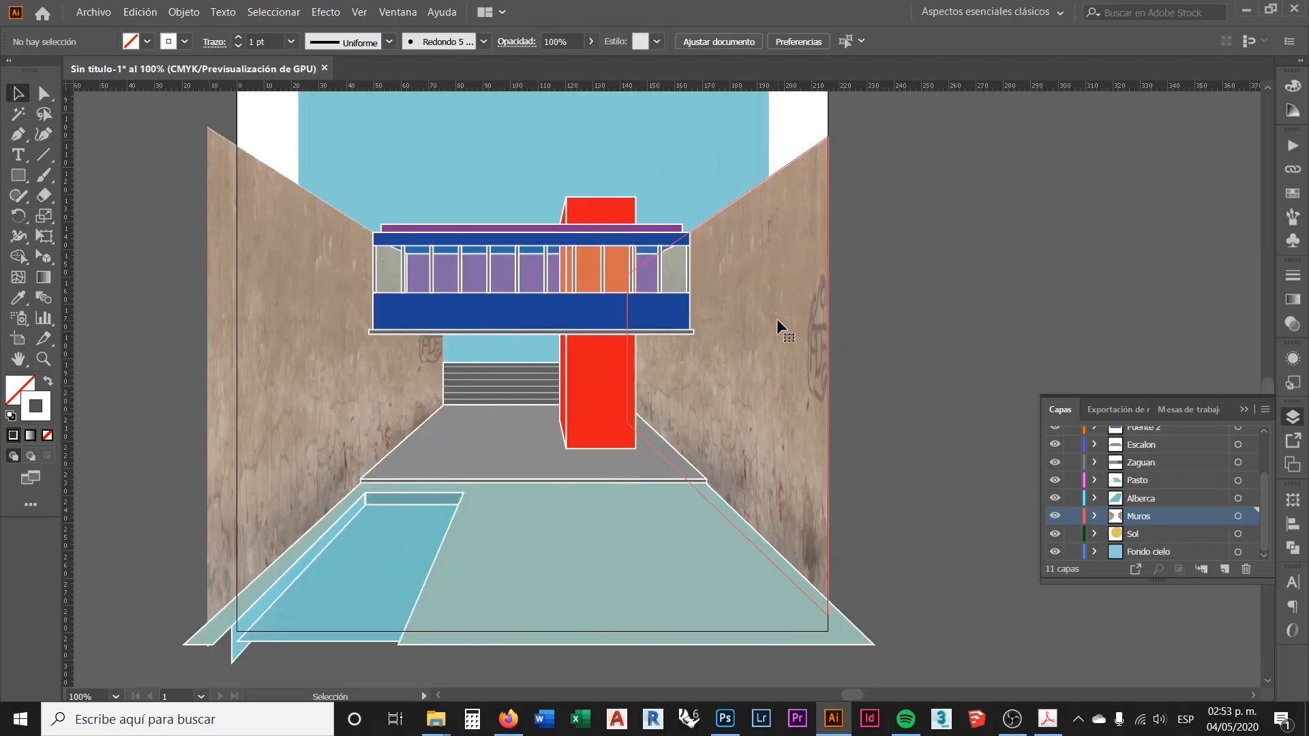
click(818, 392)
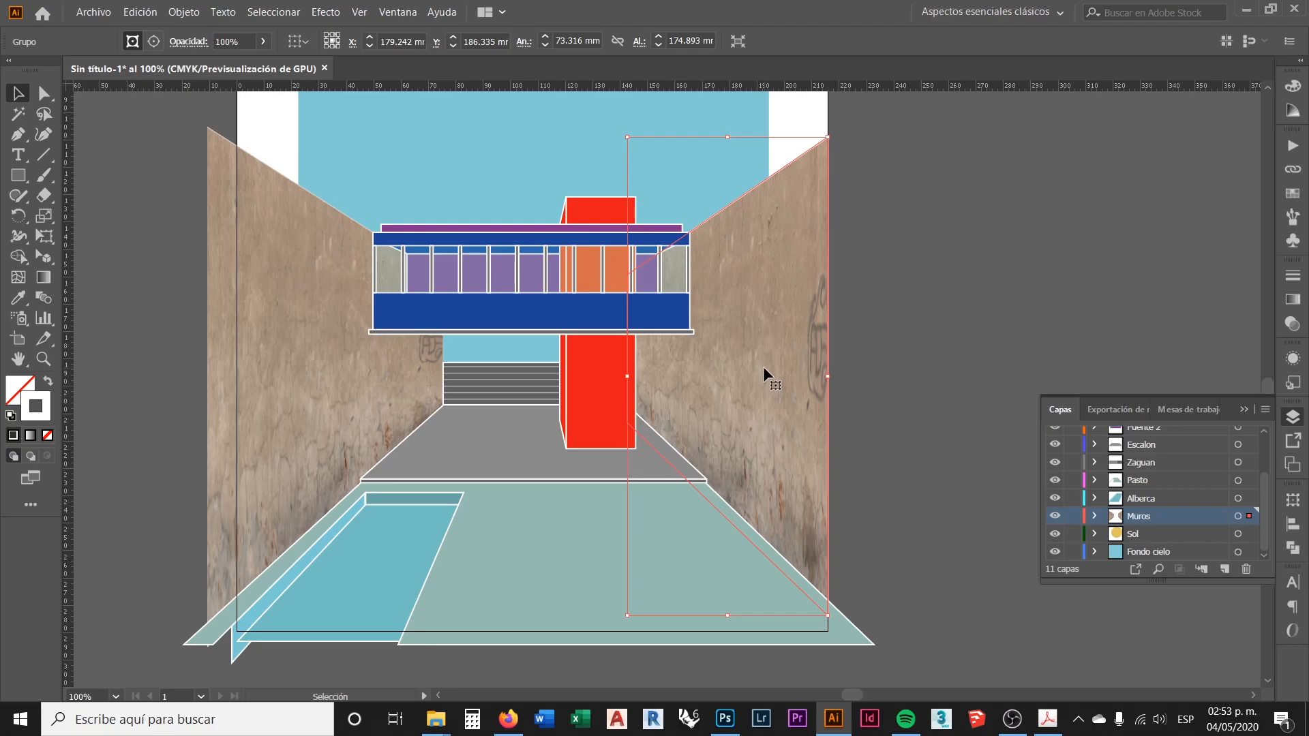
click(947, 320)
click(752, 299)
click(183, 12)
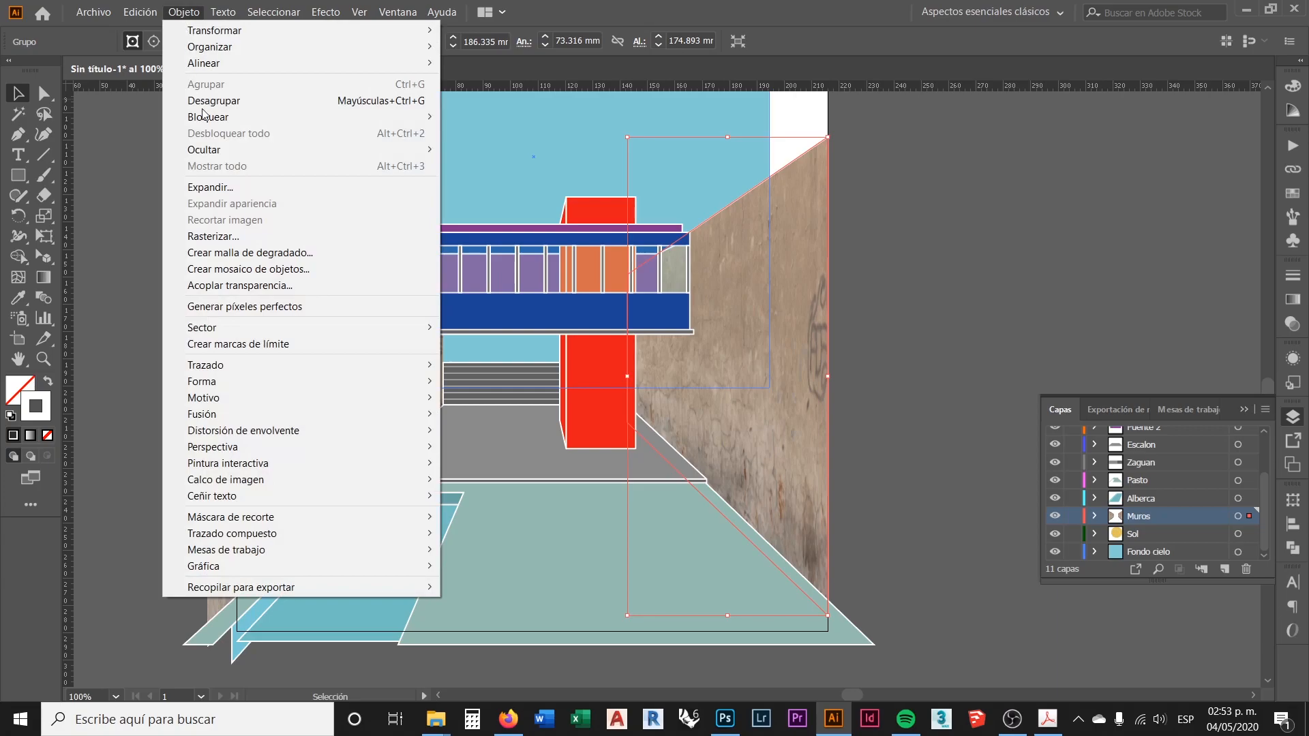
click(886, 307)
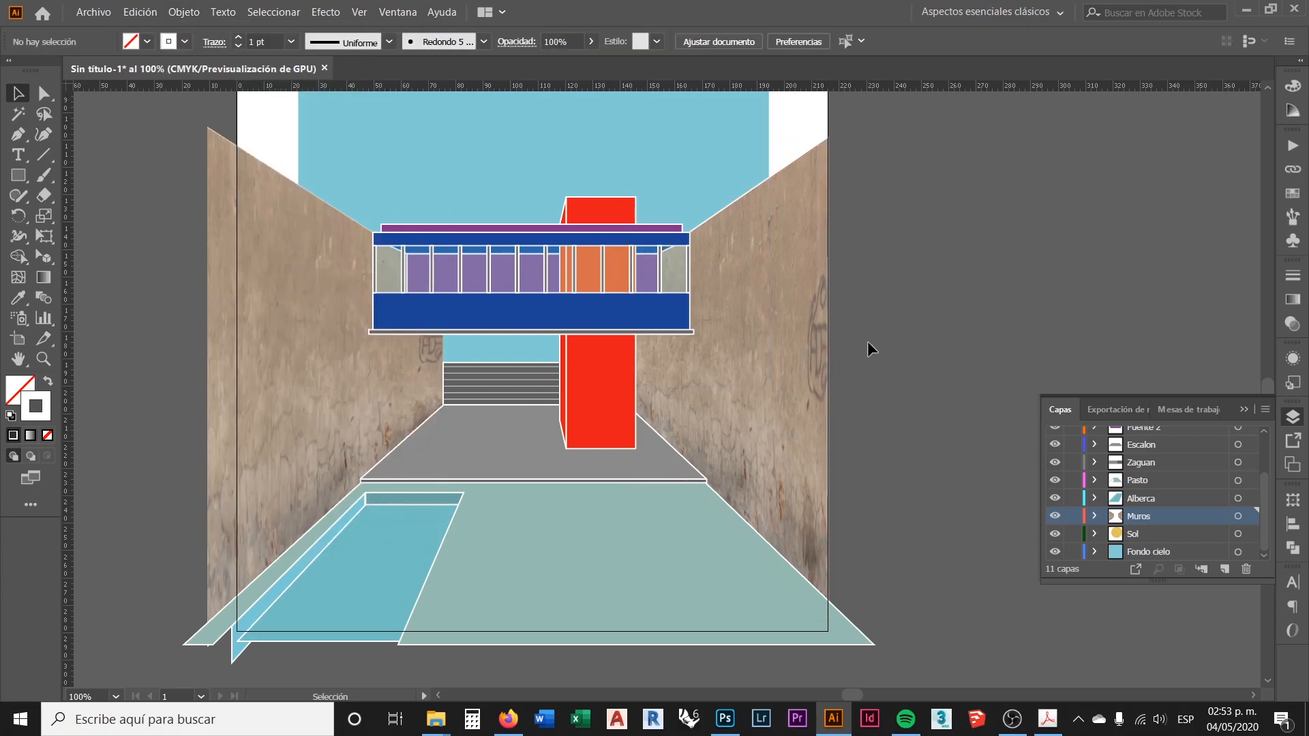
Open the colour balance adjustment for the right wall's plaster texture, enable its preview and keep the colour mode at CMYK
click(771, 246)
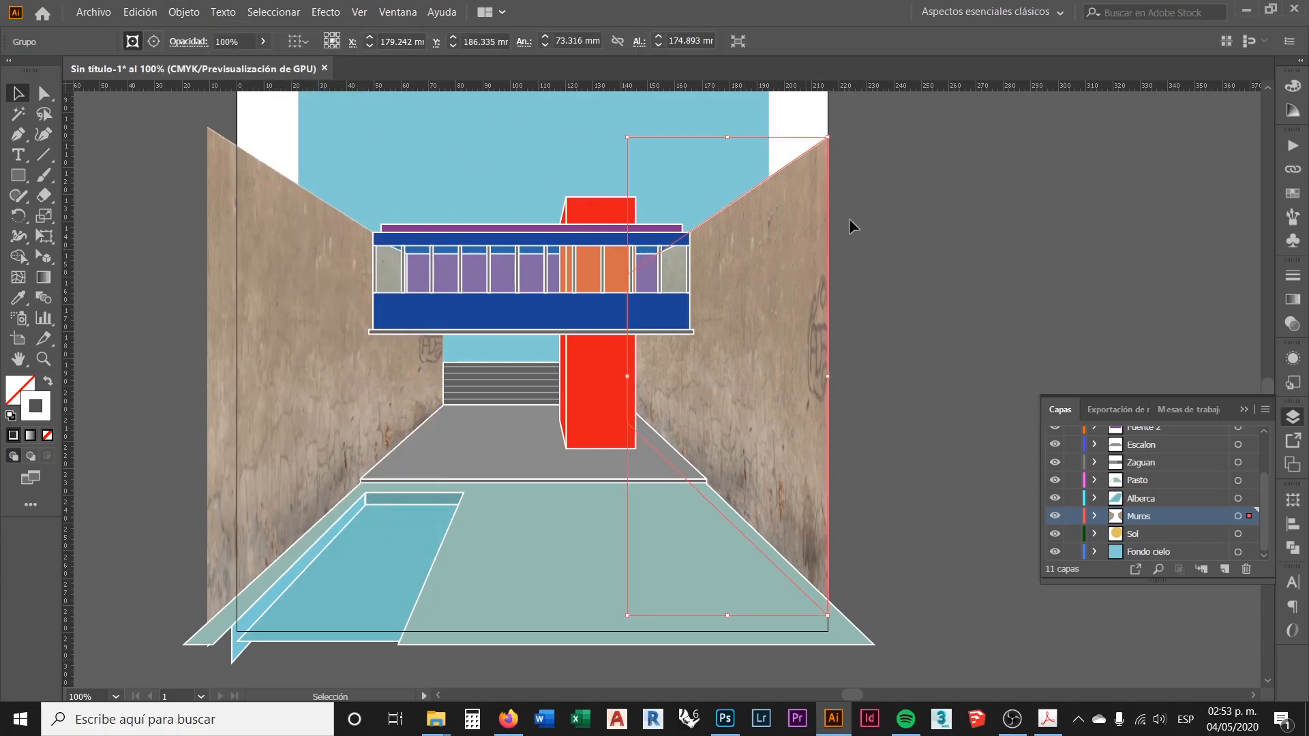
click(154, 15)
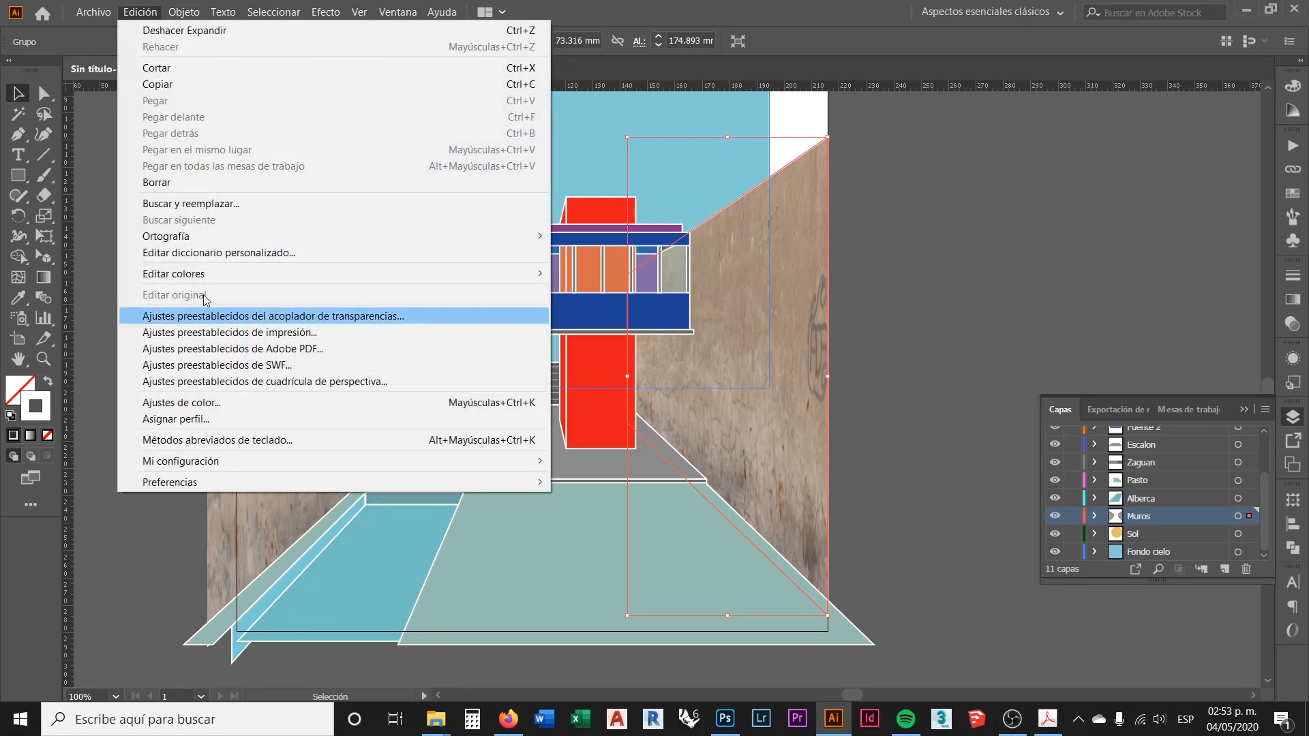
mouse_move(195, 272)
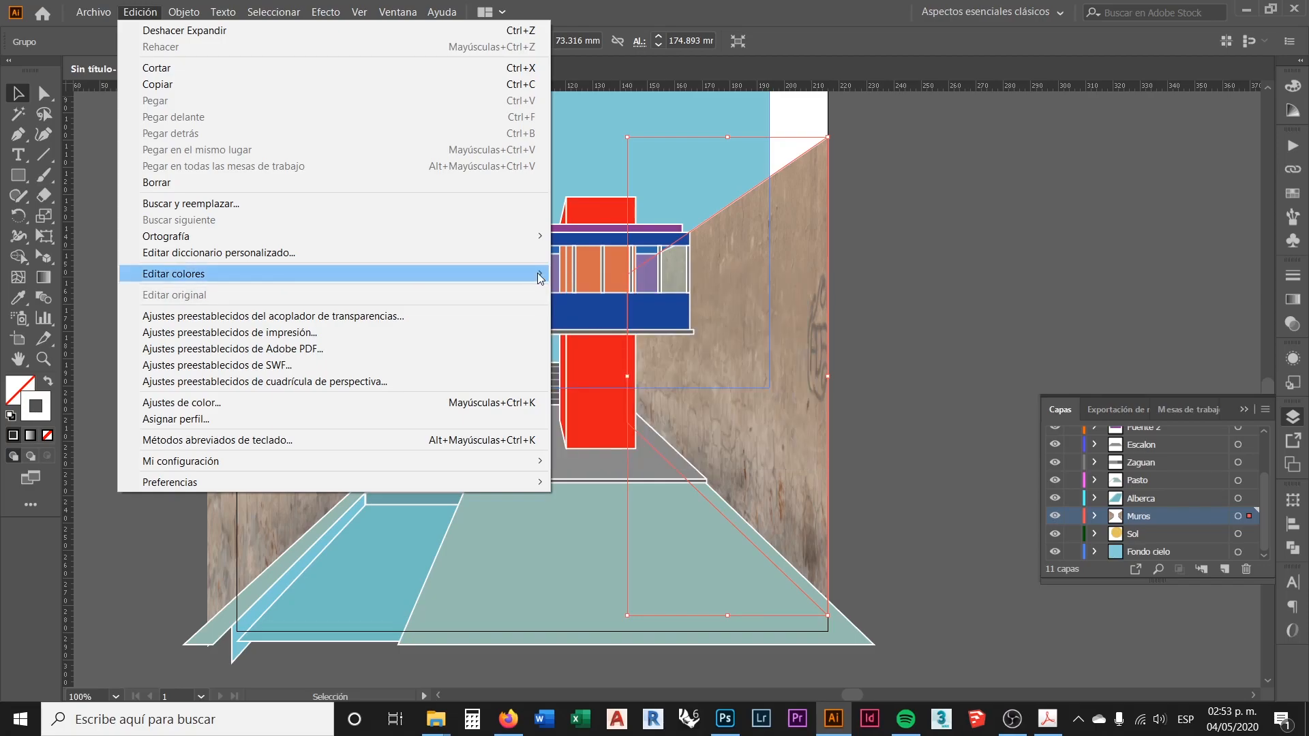
mouse_move(540, 278)
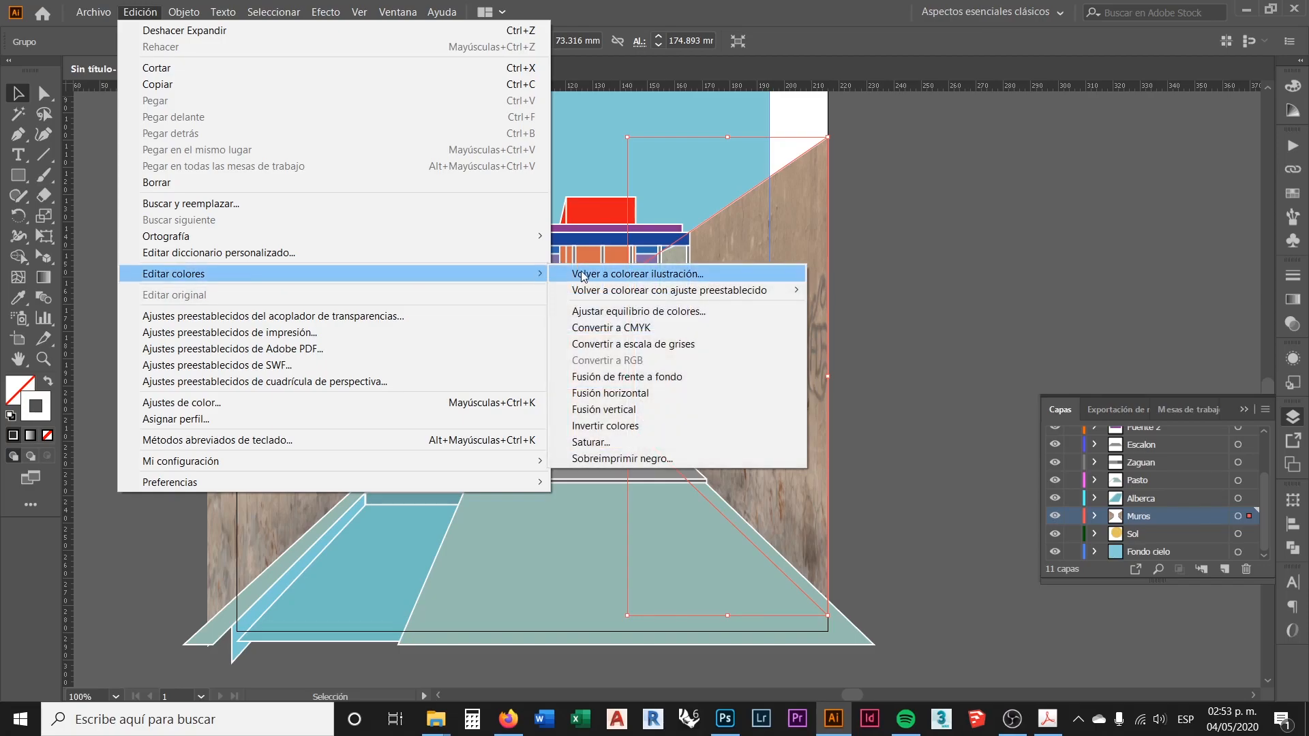
click(658, 312)
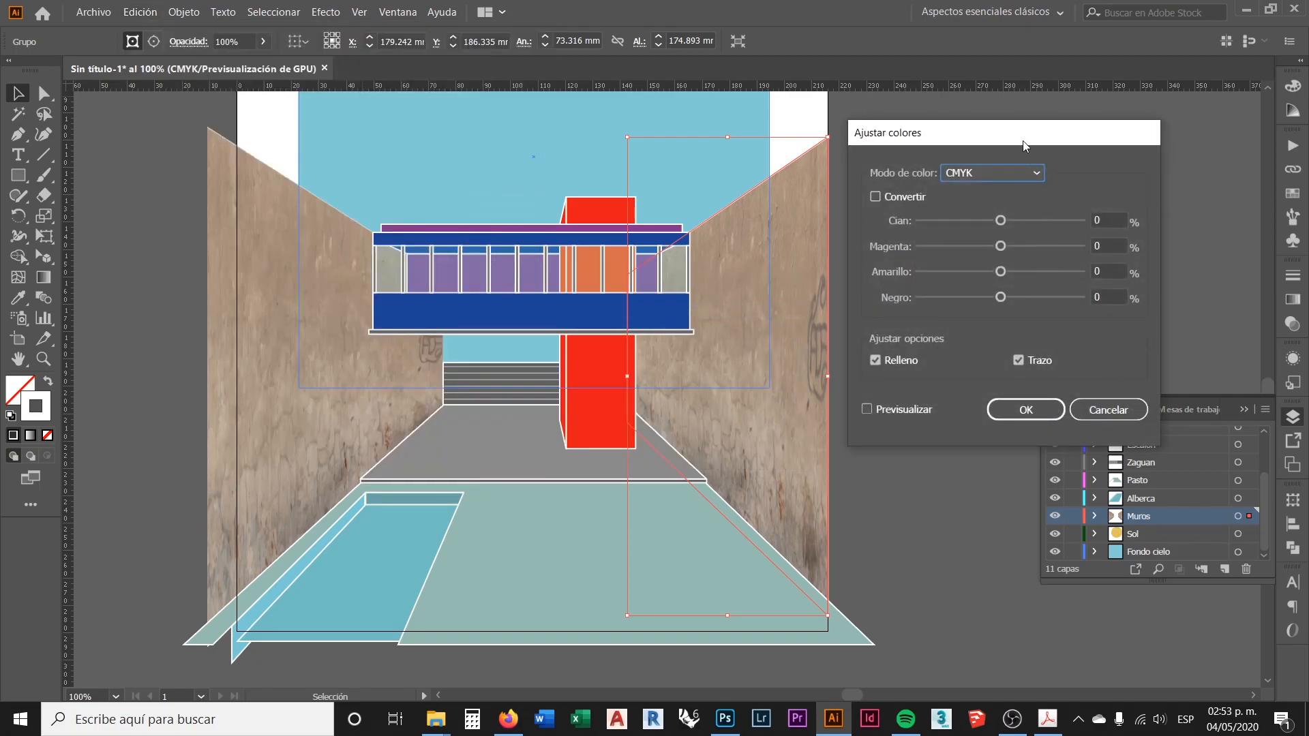
drag(1023, 141, 972, 146)
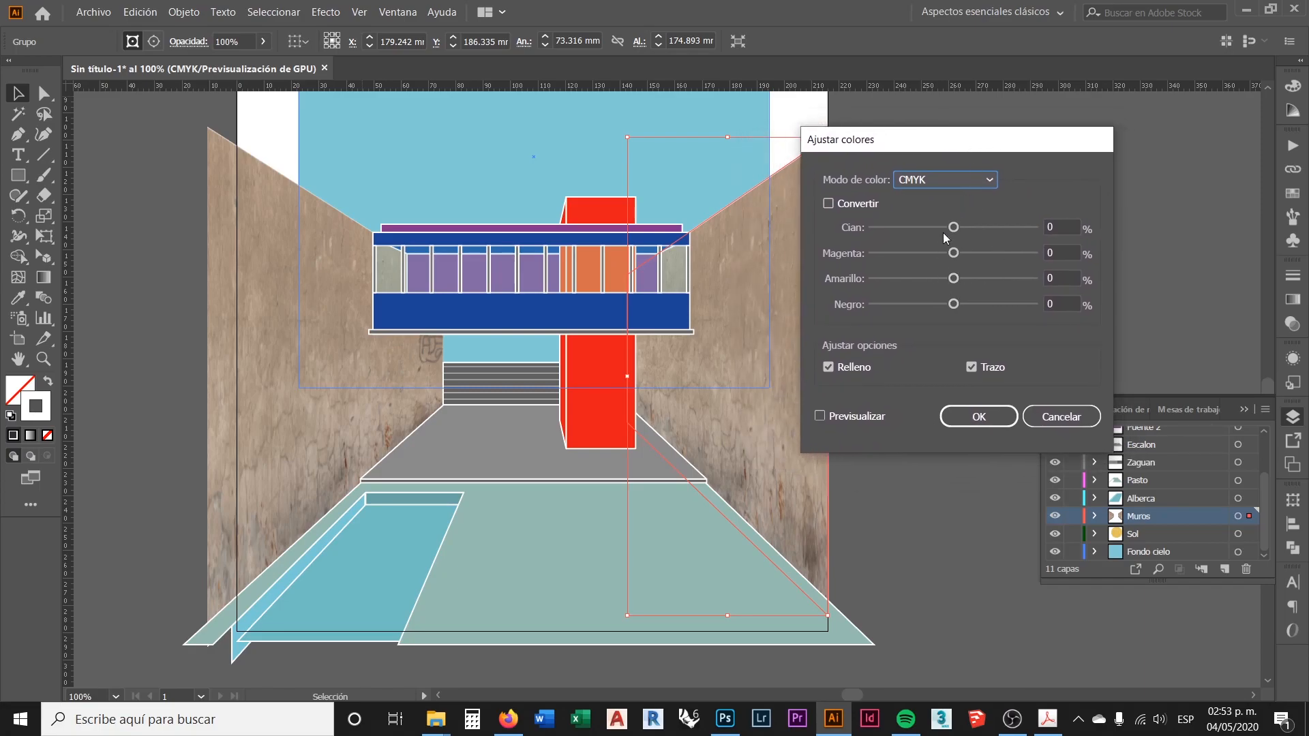
click(820, 417)
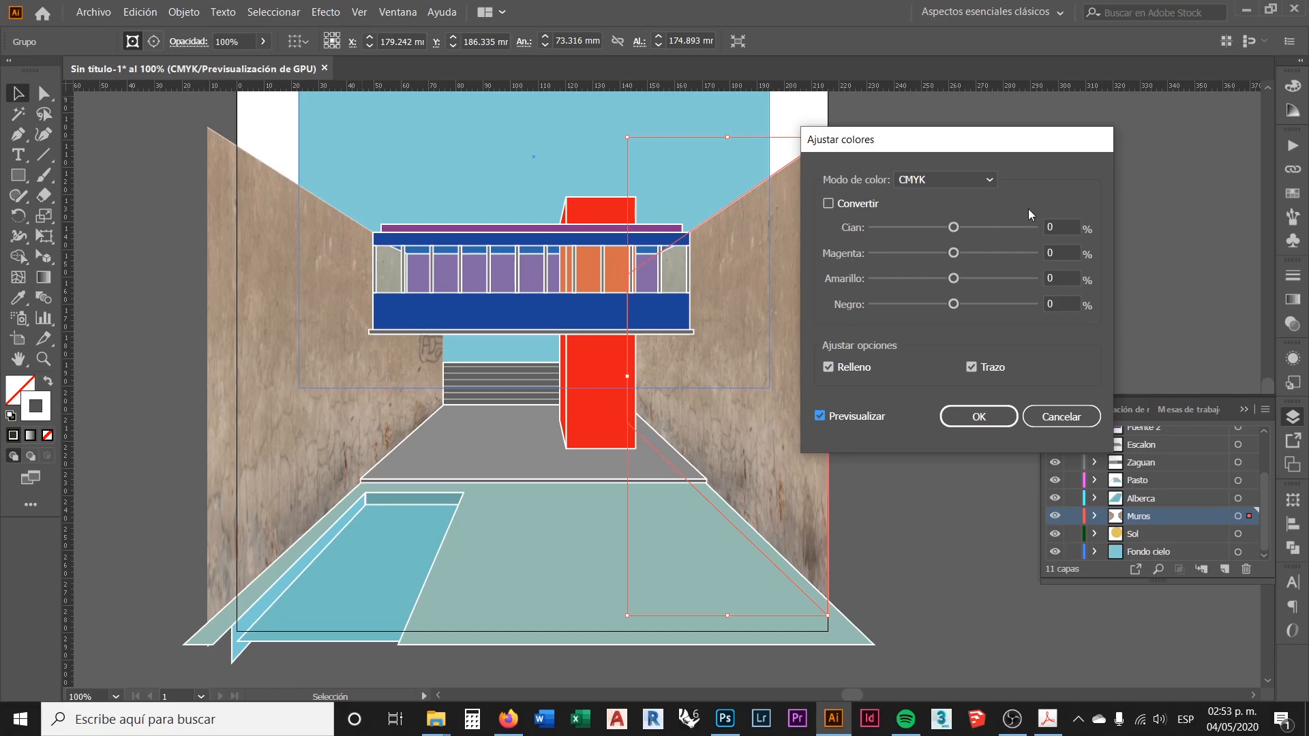
click(979, 178)
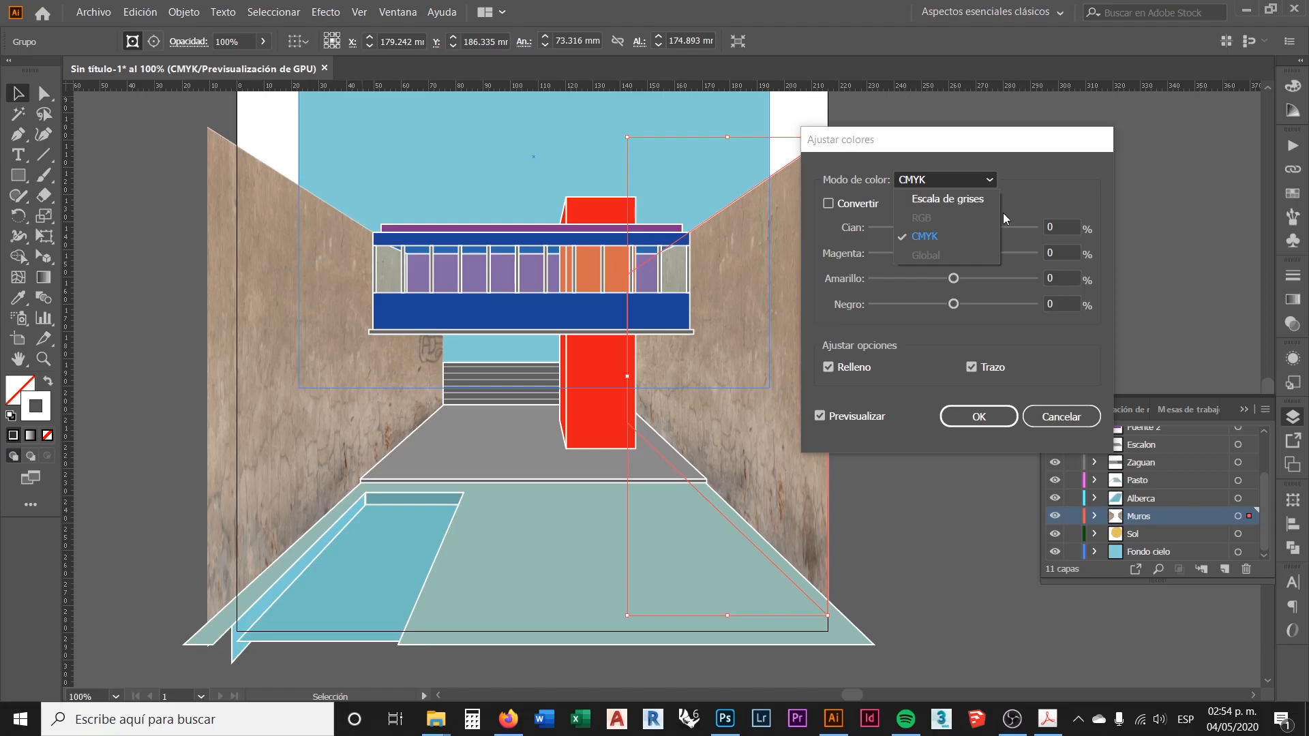
click(1029, 178)
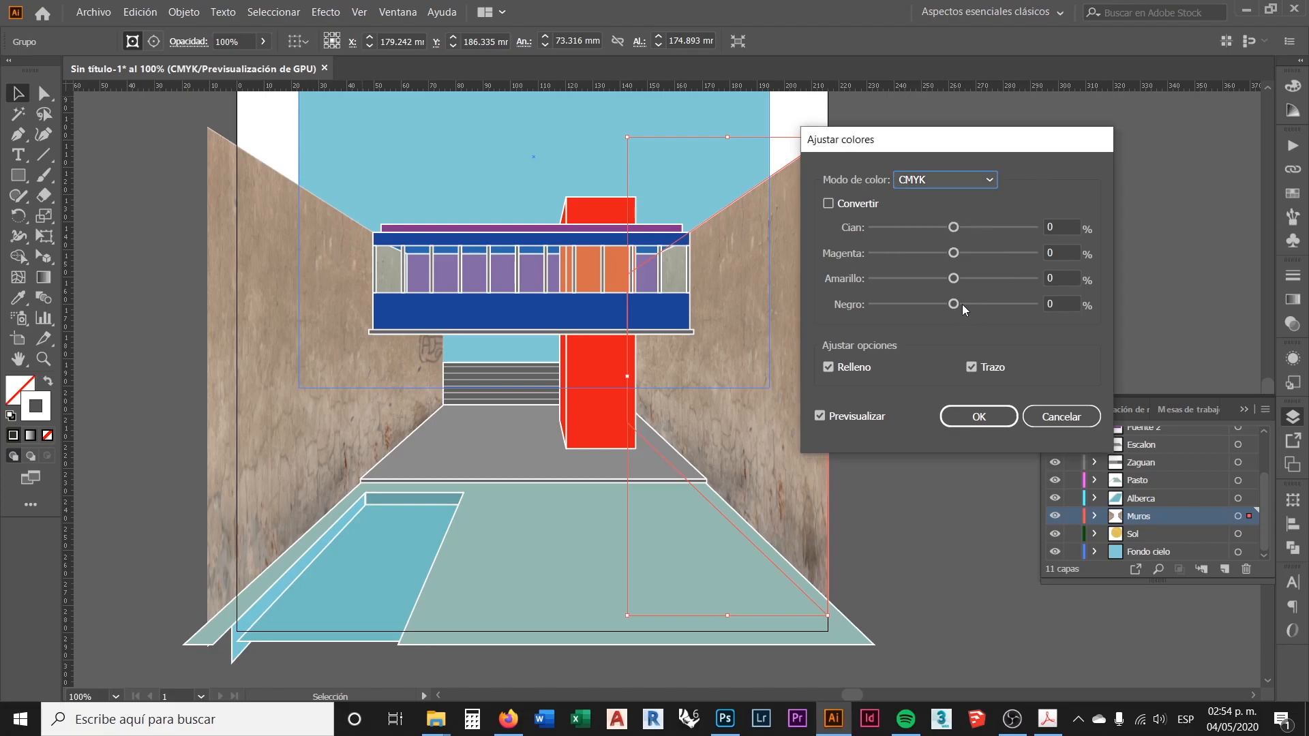
Darken the right wall's plaster by setting Negro to 32%, exclude Trazo from the adjustment and apply it
drag(953, 305, 982, 313)
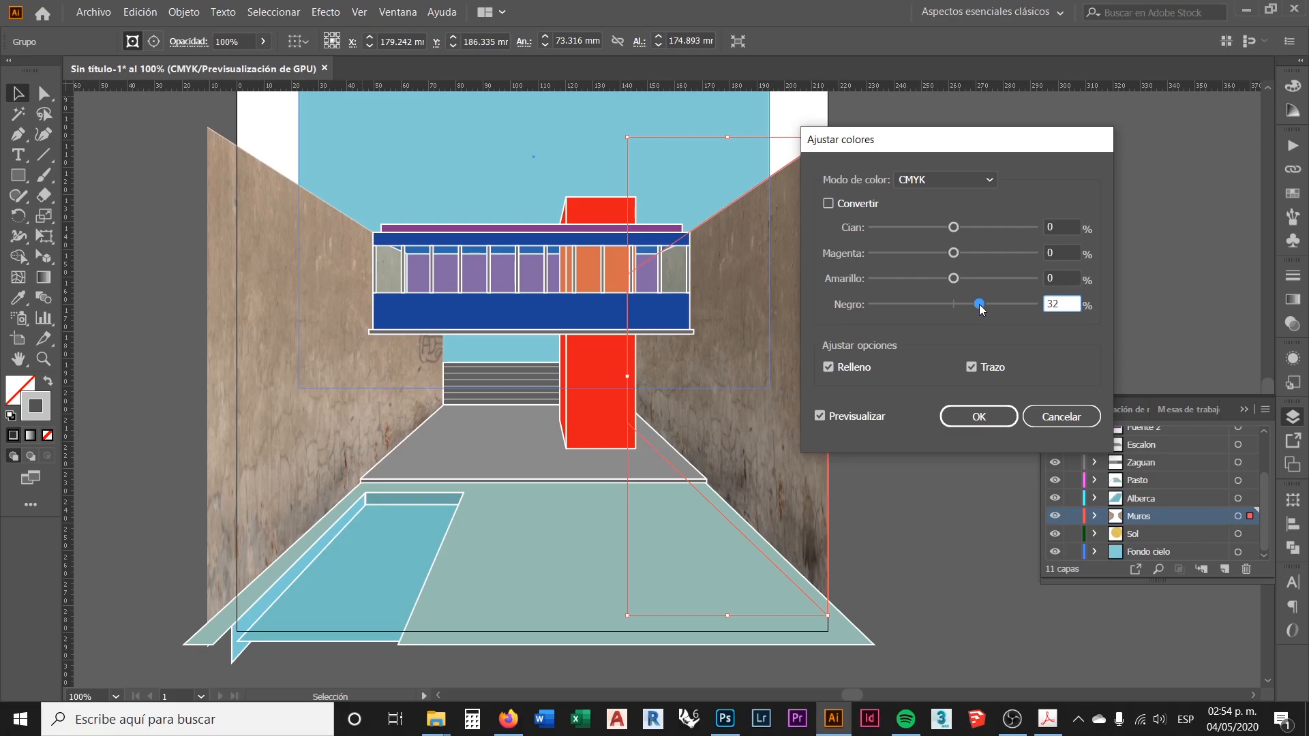
click(972, 367)
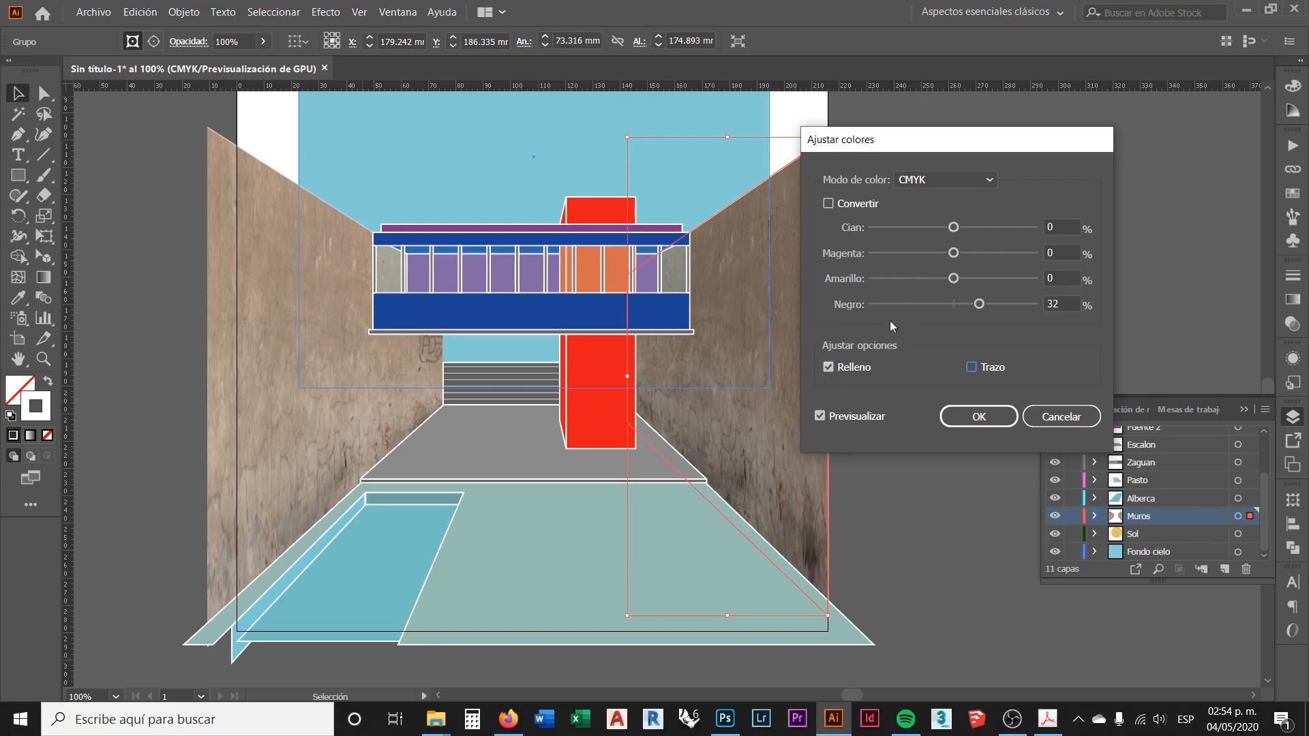
click(987, 179)
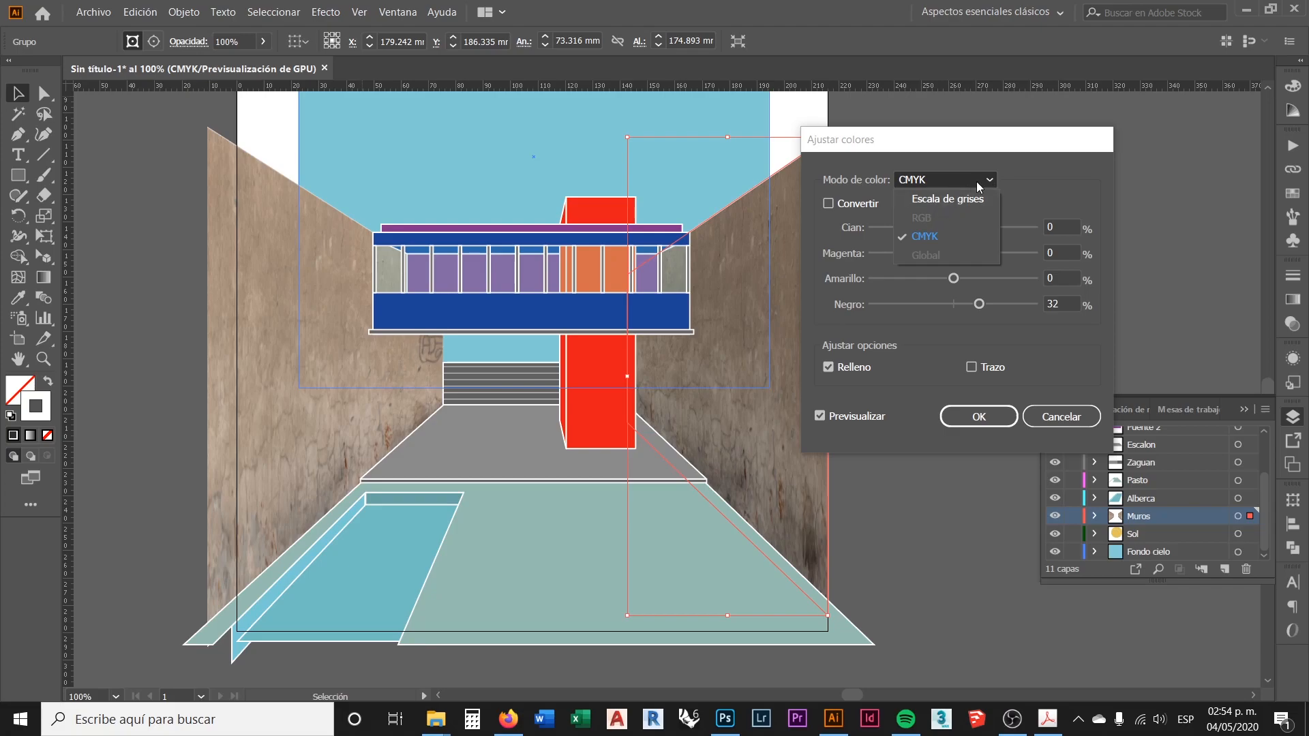
click(980, 182)
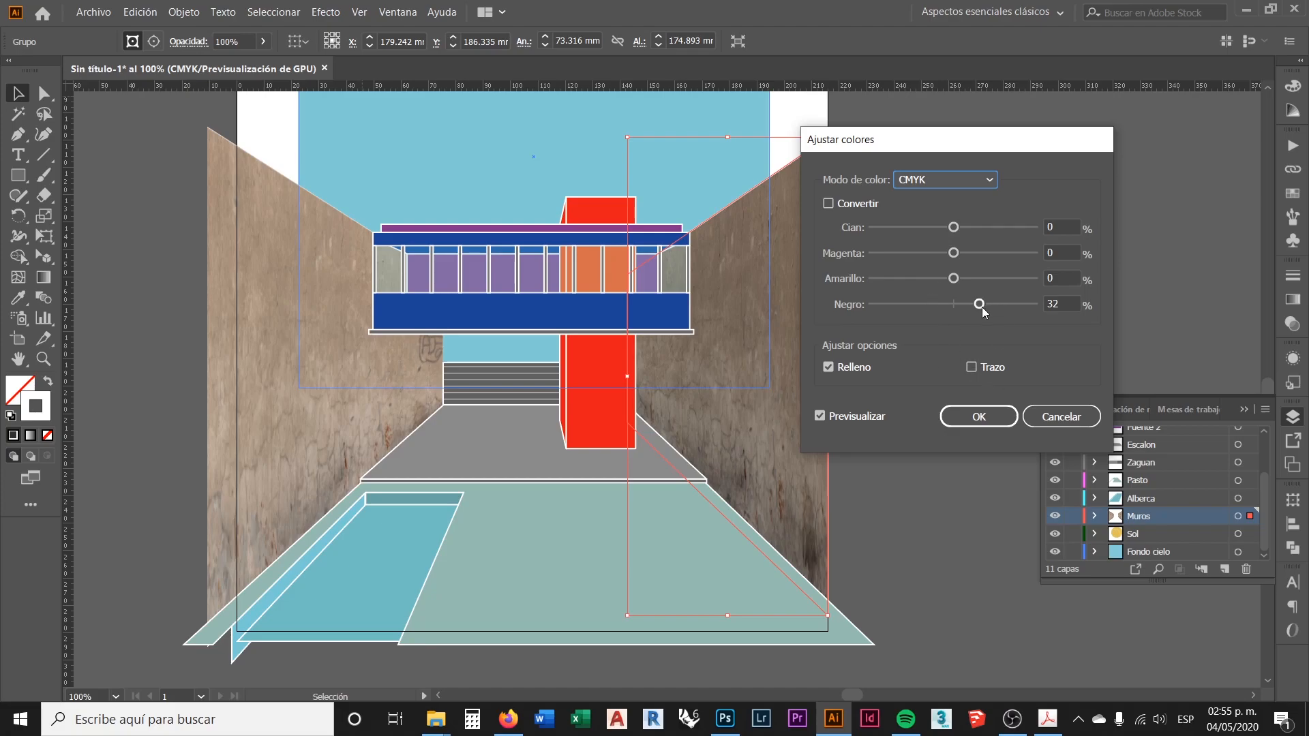
click(978, 417)
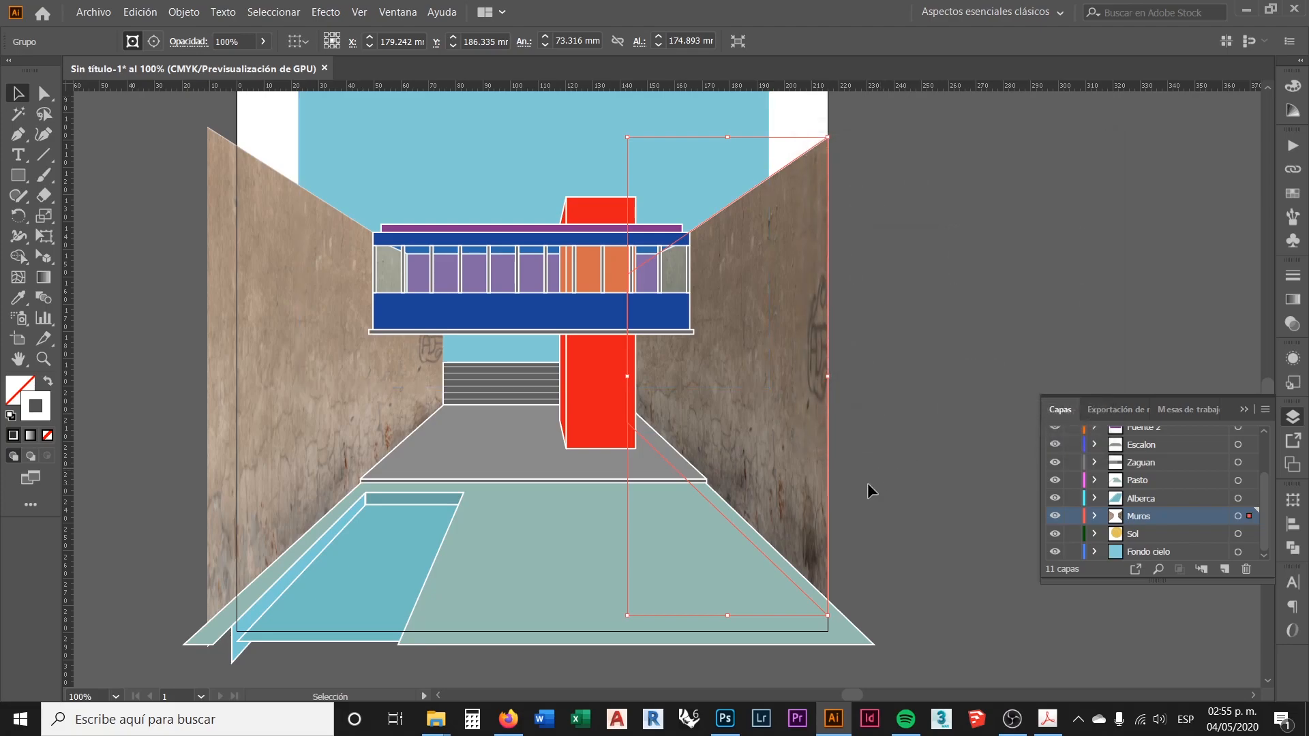
click(908, 343)
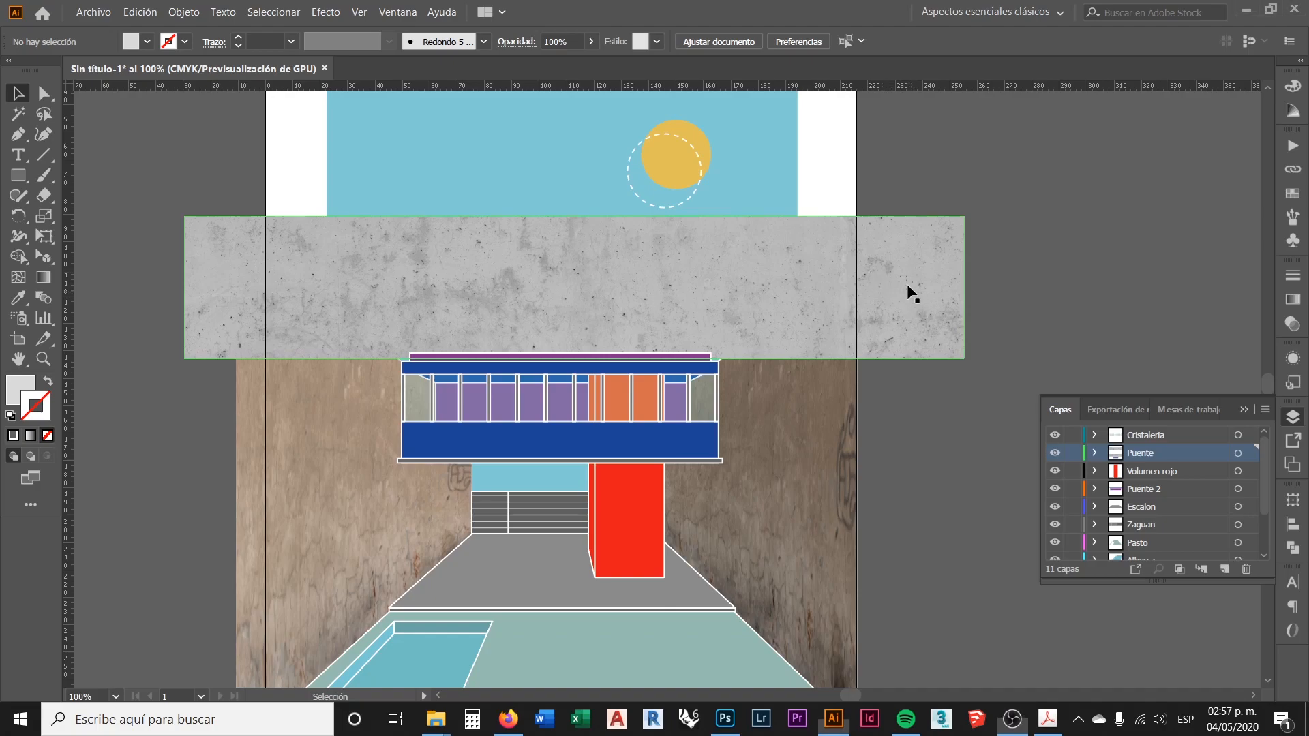
Move the concrete texture image down so that it overlaps the upper part of the bridge
click(911, 291)
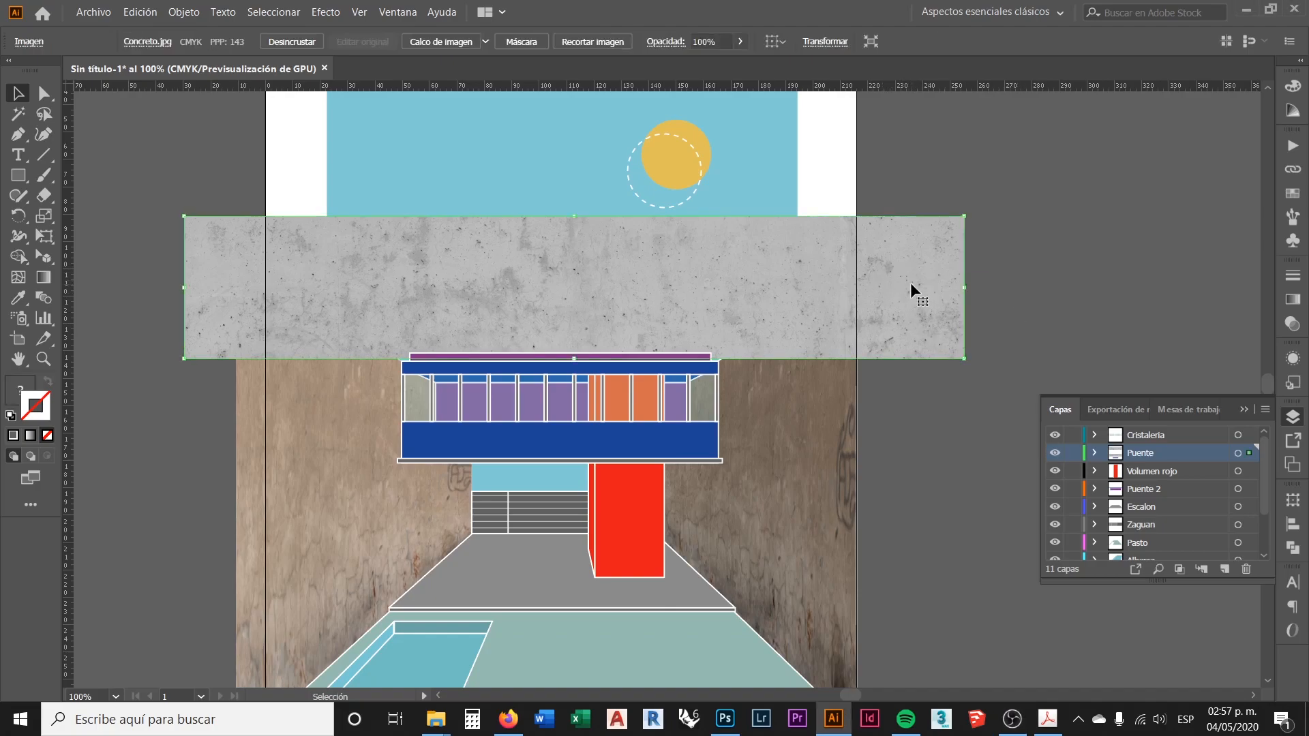
click(1026, 277)
mouse_move(887, 305)
mouse_down()
mouse_move(918, 296)
mouse_move(894, 304)
mouse_up()
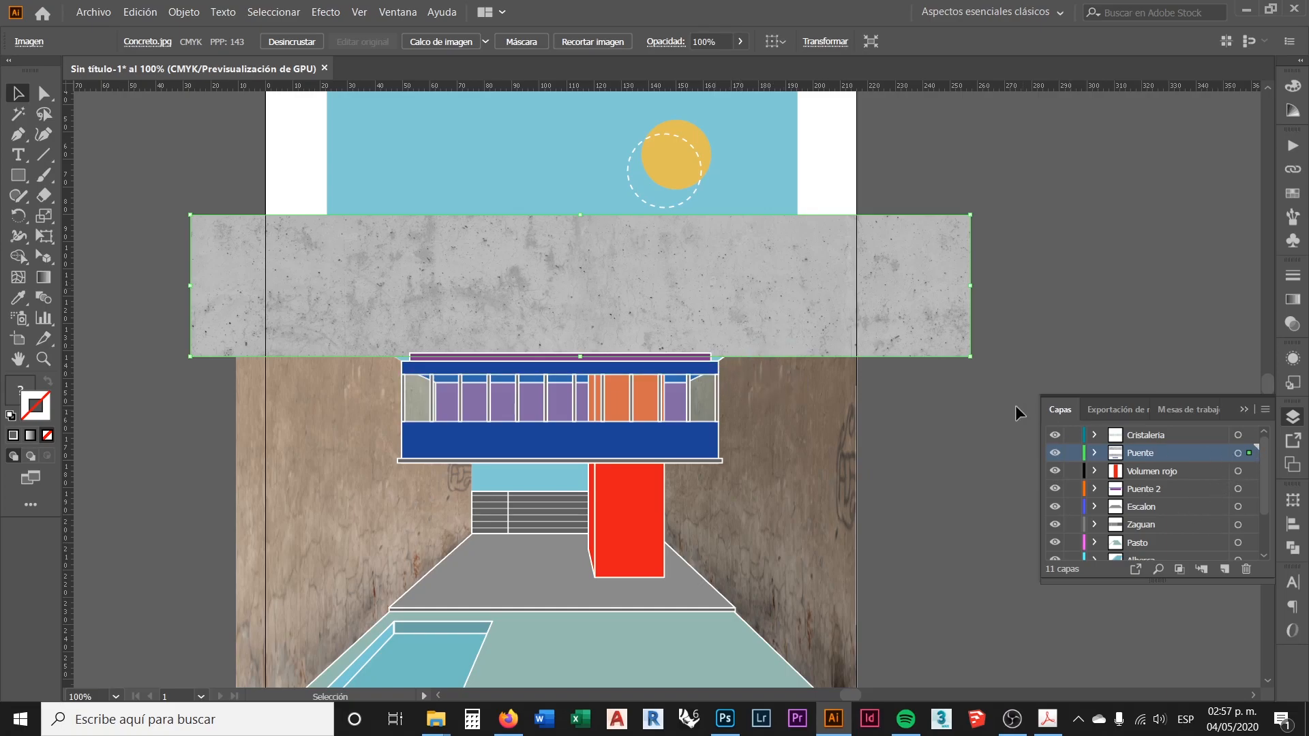
click(1040, 304)
scroll(656, 408, up, 1)
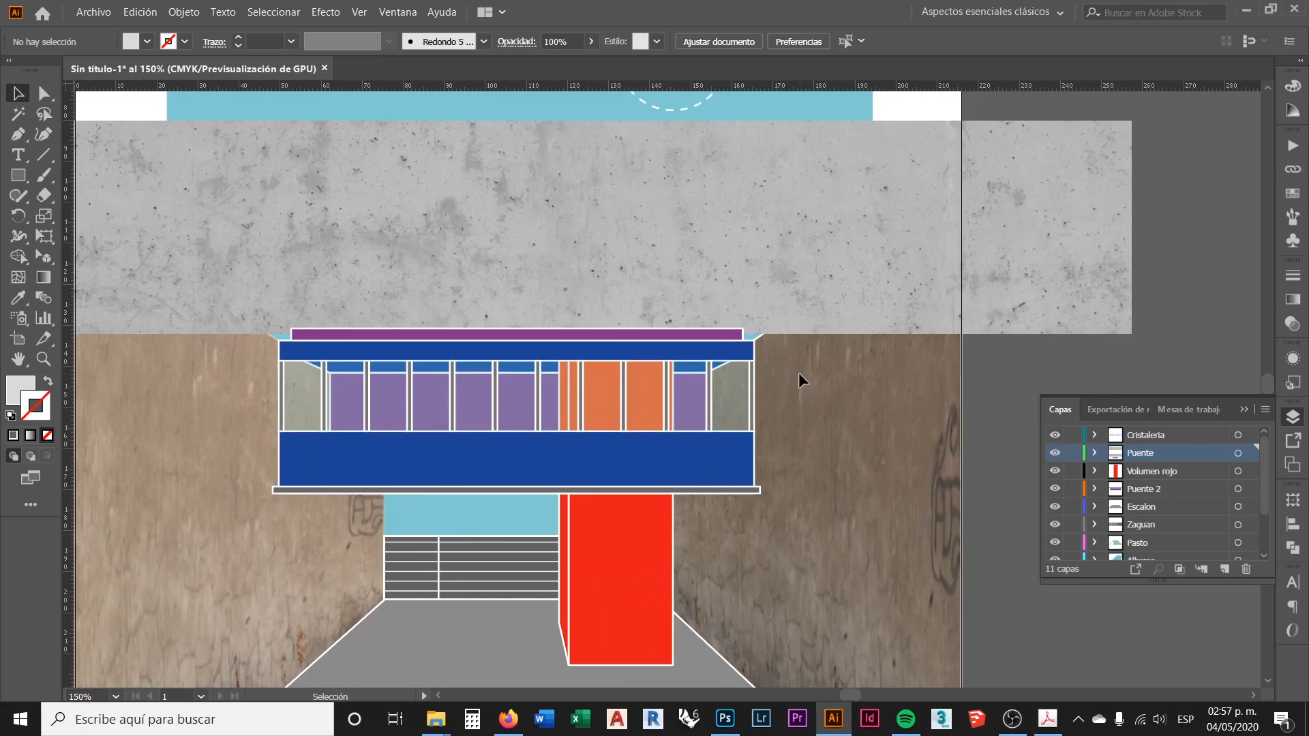
drag(816, 278, 807, 312)
Move the concrete texture image up so that it sits clear above the bridge's roof
right_click(765, 269)
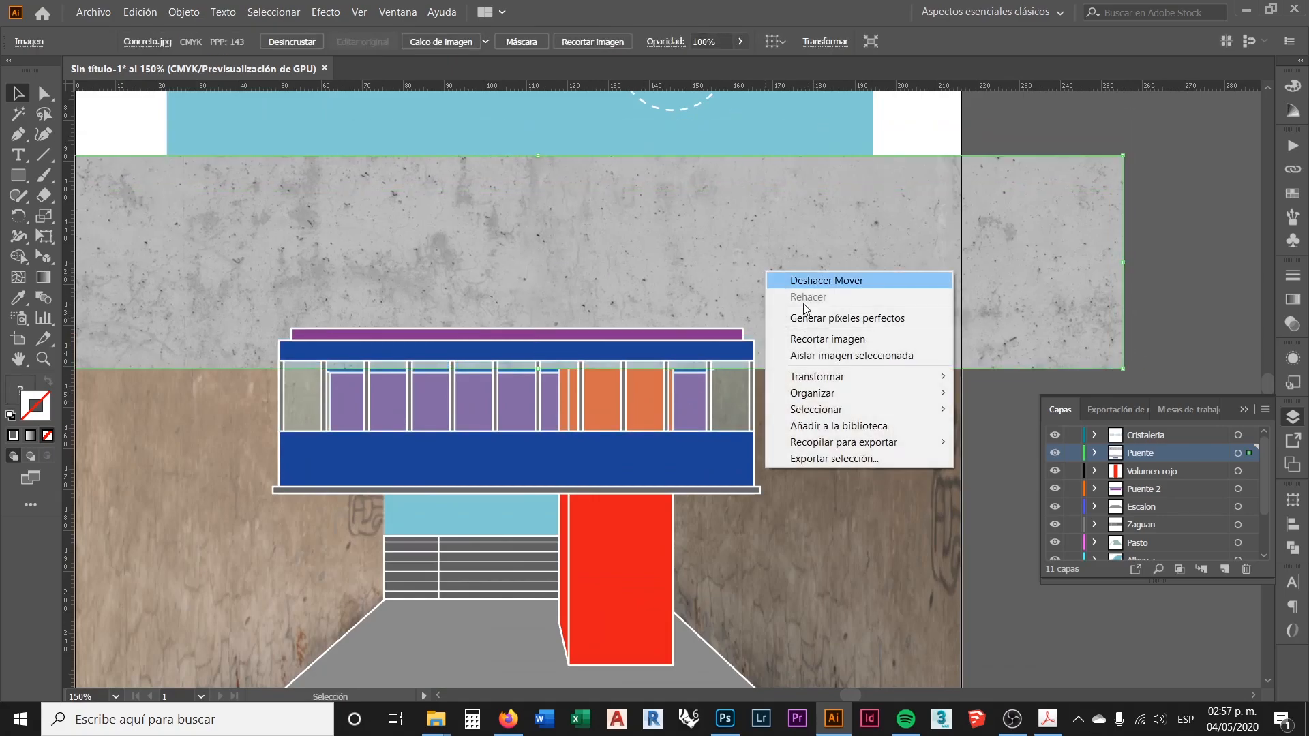
mouse_move(865, 395)
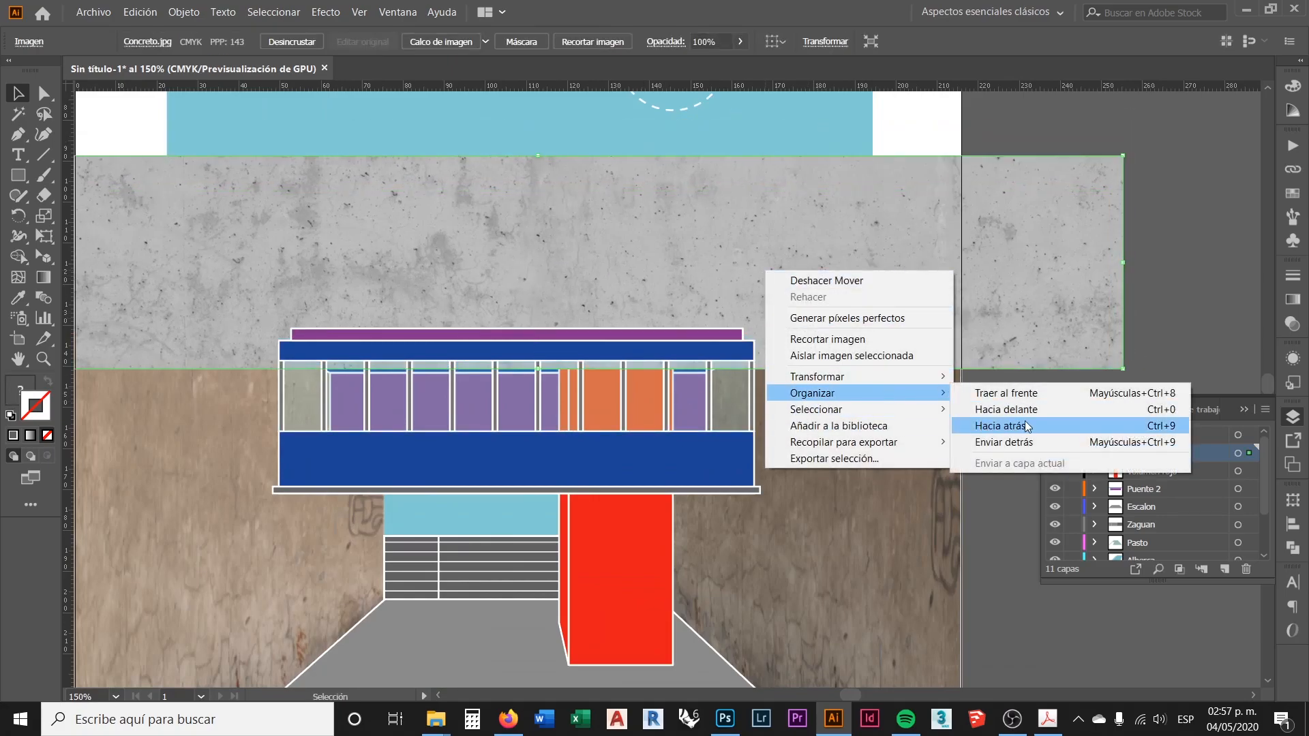
click(1162, 288)
mouse_move(1025, 297)
mouse_down()
mouse_move(1043, 270)
mouse_move(1044, 280)
mouse_up()
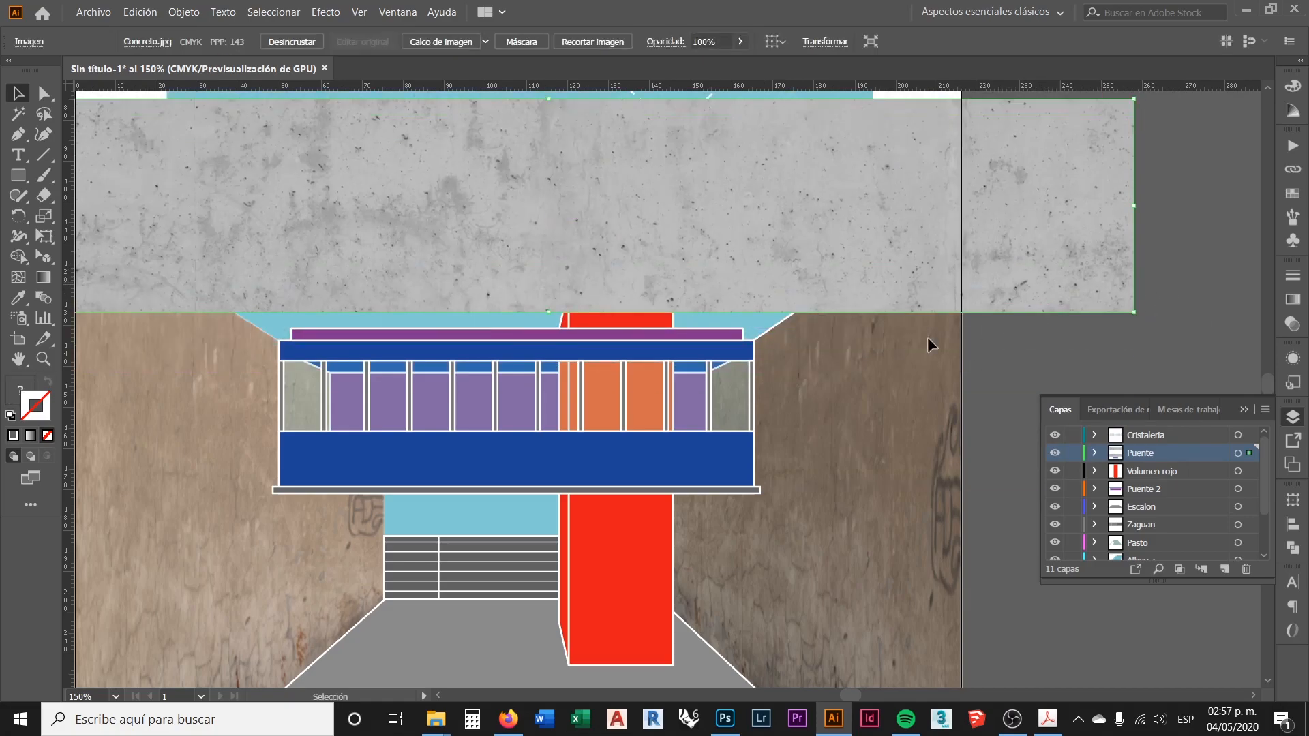
Ungroup the bridge's two blue bands and check that the lower band can be selected separately
click(727, 445)
scroll(727, 446, up, 1)
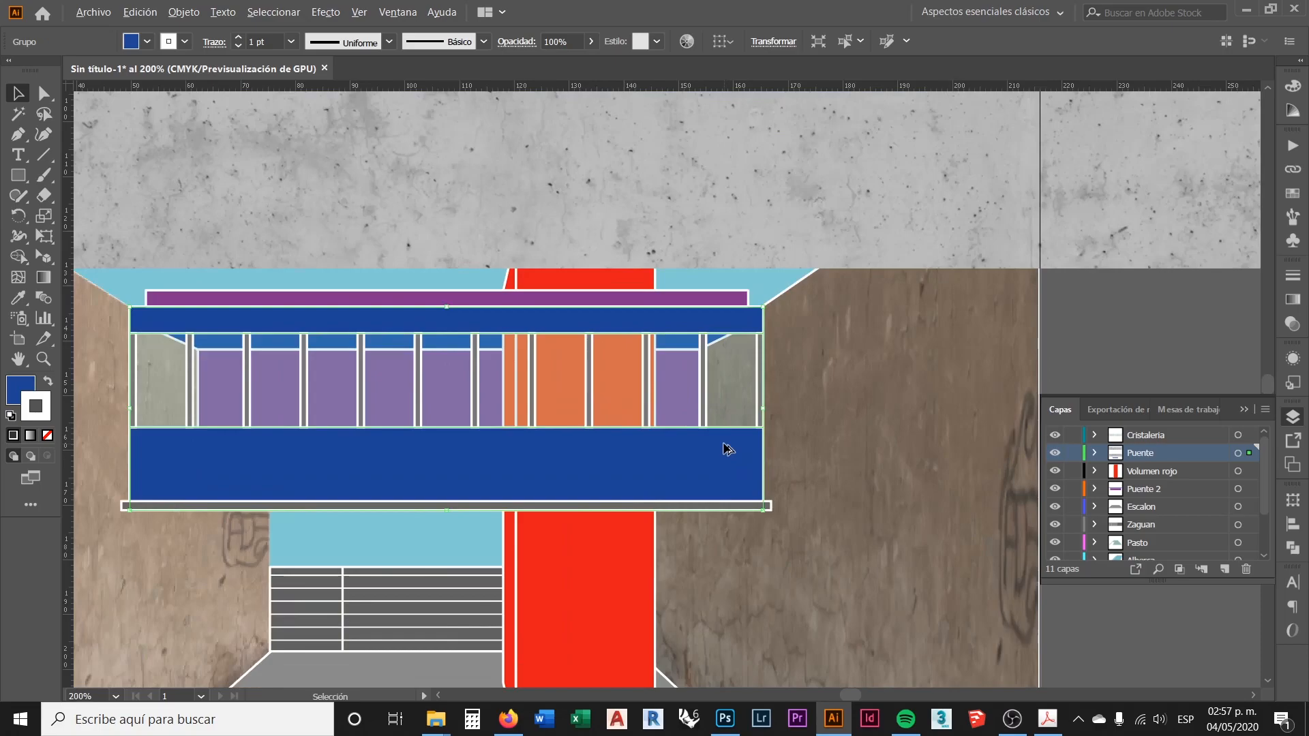
click(820, 411)
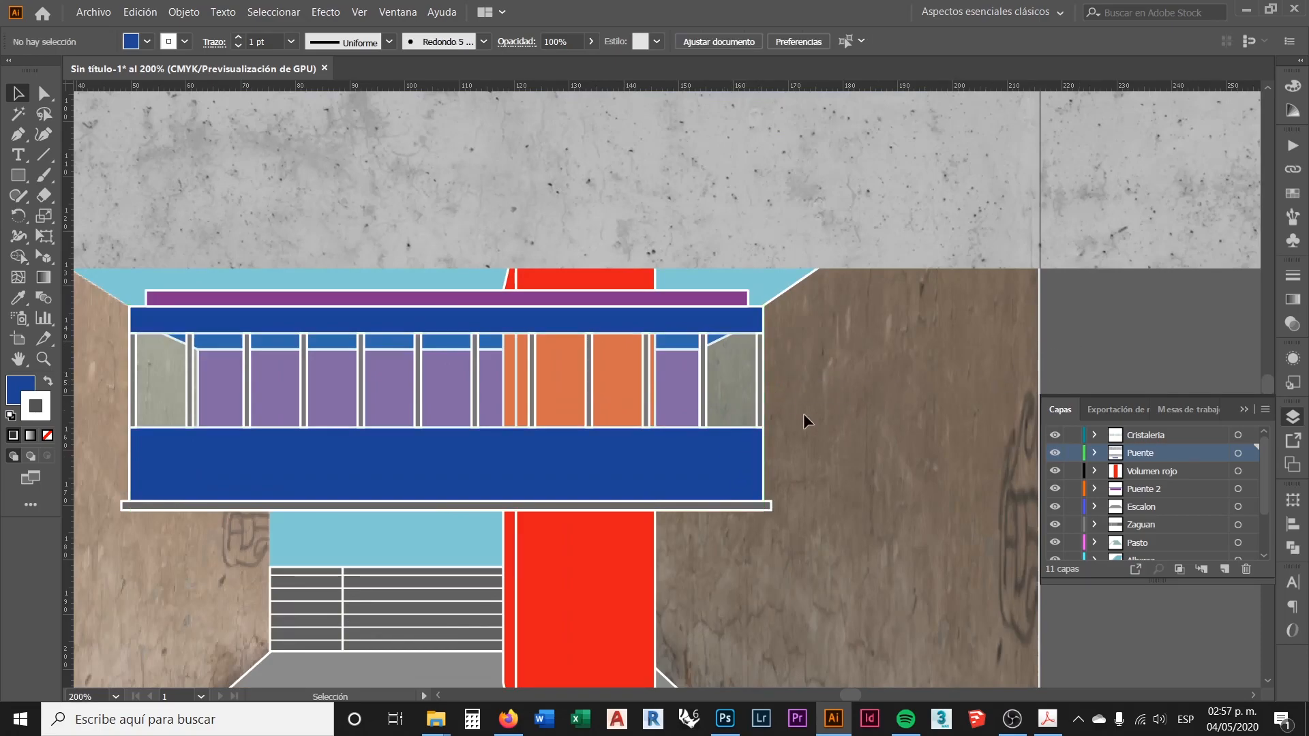
click(722, 449)
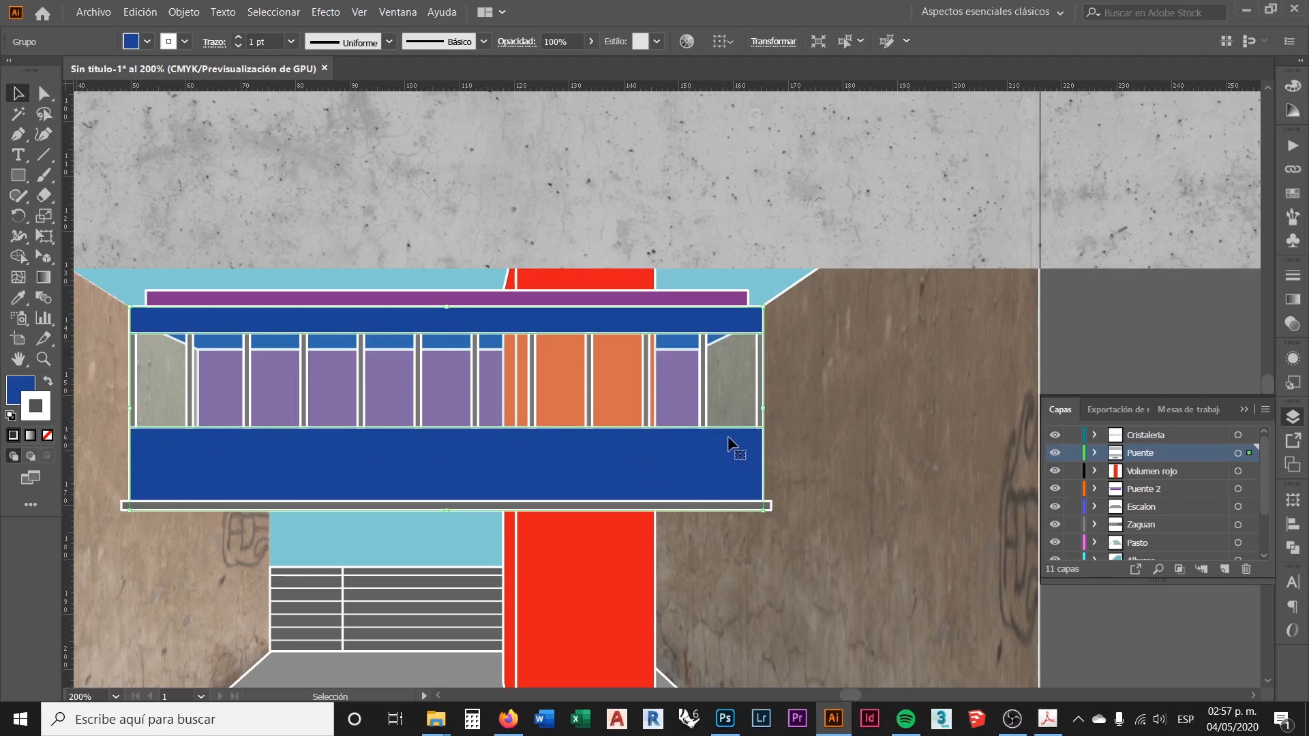
click(994, 425)
click(742, 470)
click(714, 444)
click(1111, 347)
click(721, 461)
right_click(716, 458)
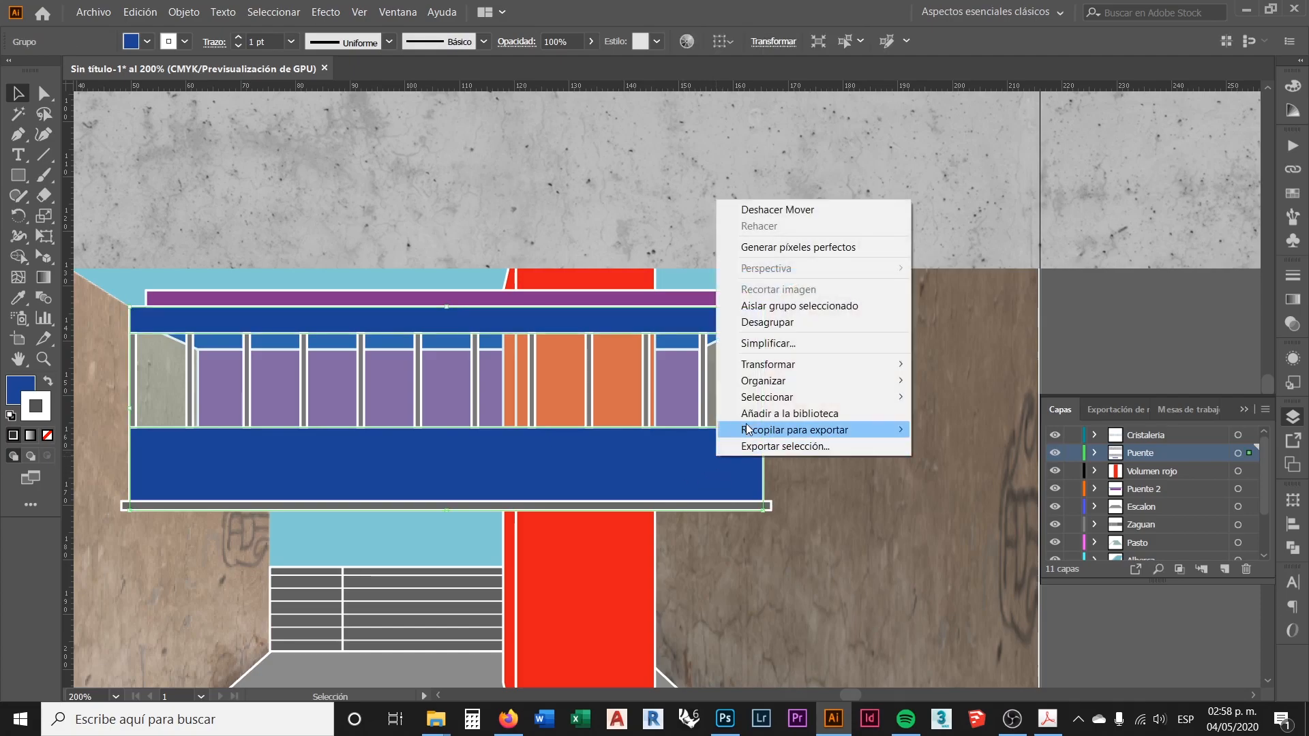
click(779, 323)
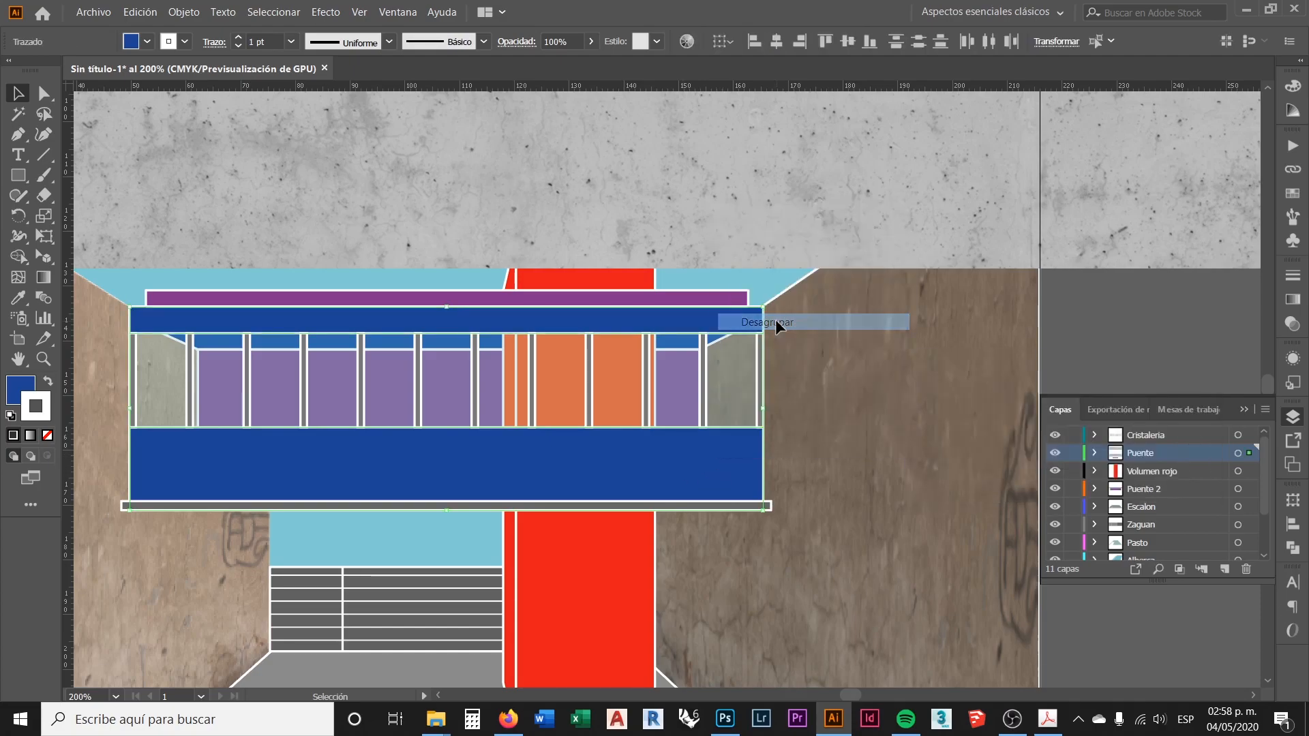
click(1085, 357)
click(690, 445)
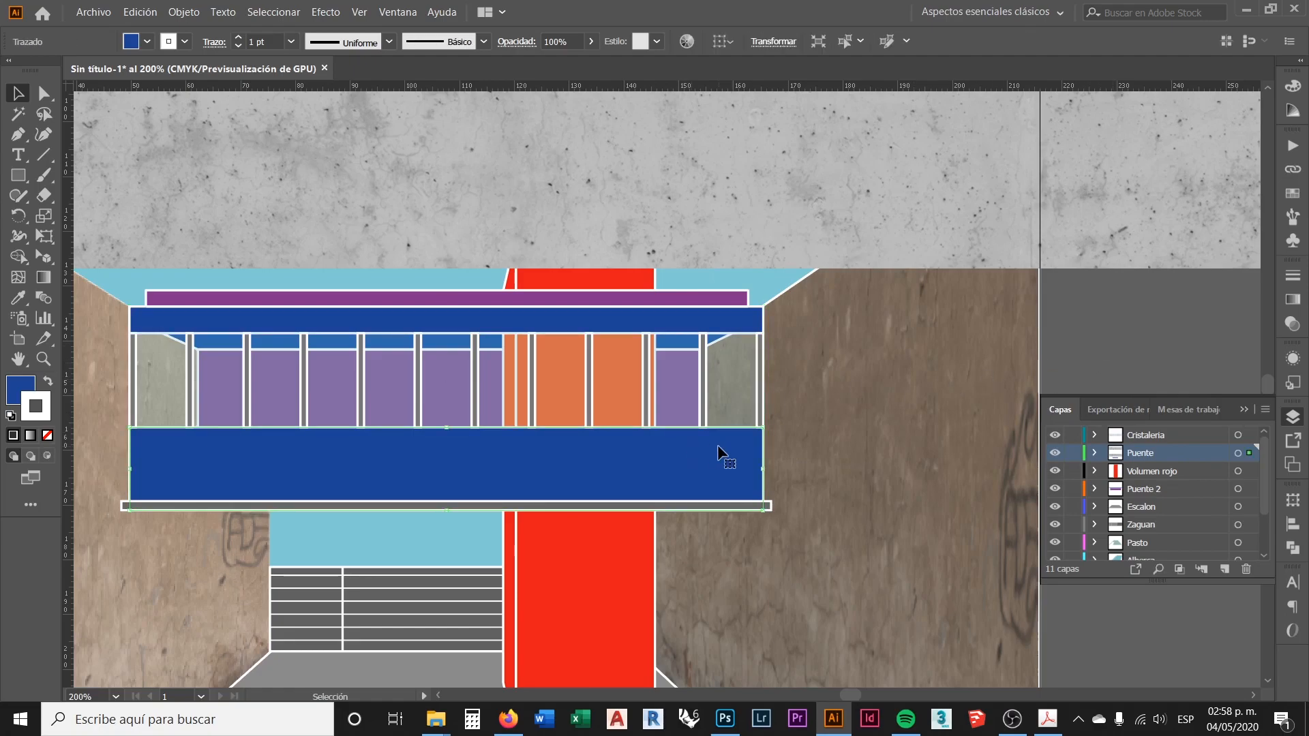
scroll(651, 430, down, 1)
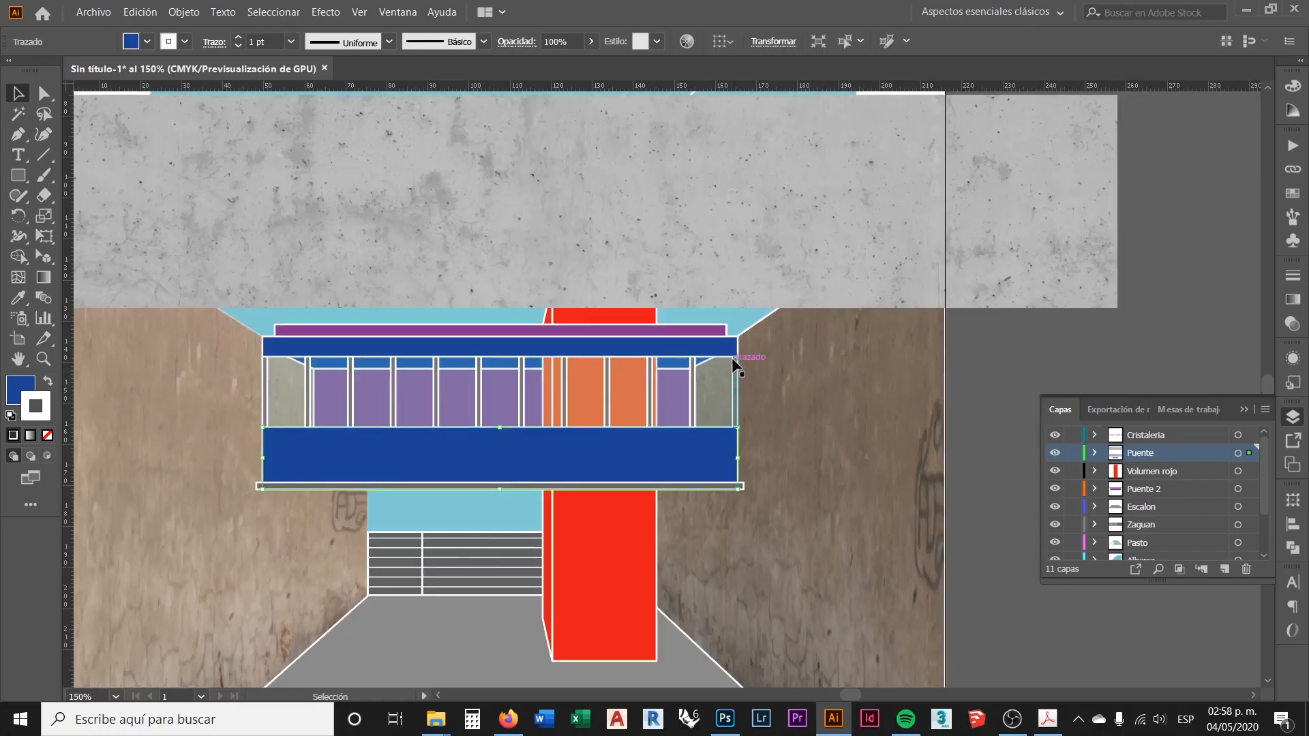
click(1040, 369)
Fit the concrete texture into the bridge's upper blue band with an envelope distortion made from the top object
scroll(947, 460, down, 1)
scroll(783, 368, up, 2)
click(793, 408)
shift+click(804, 281)
scroll(413, 336, down, 1)
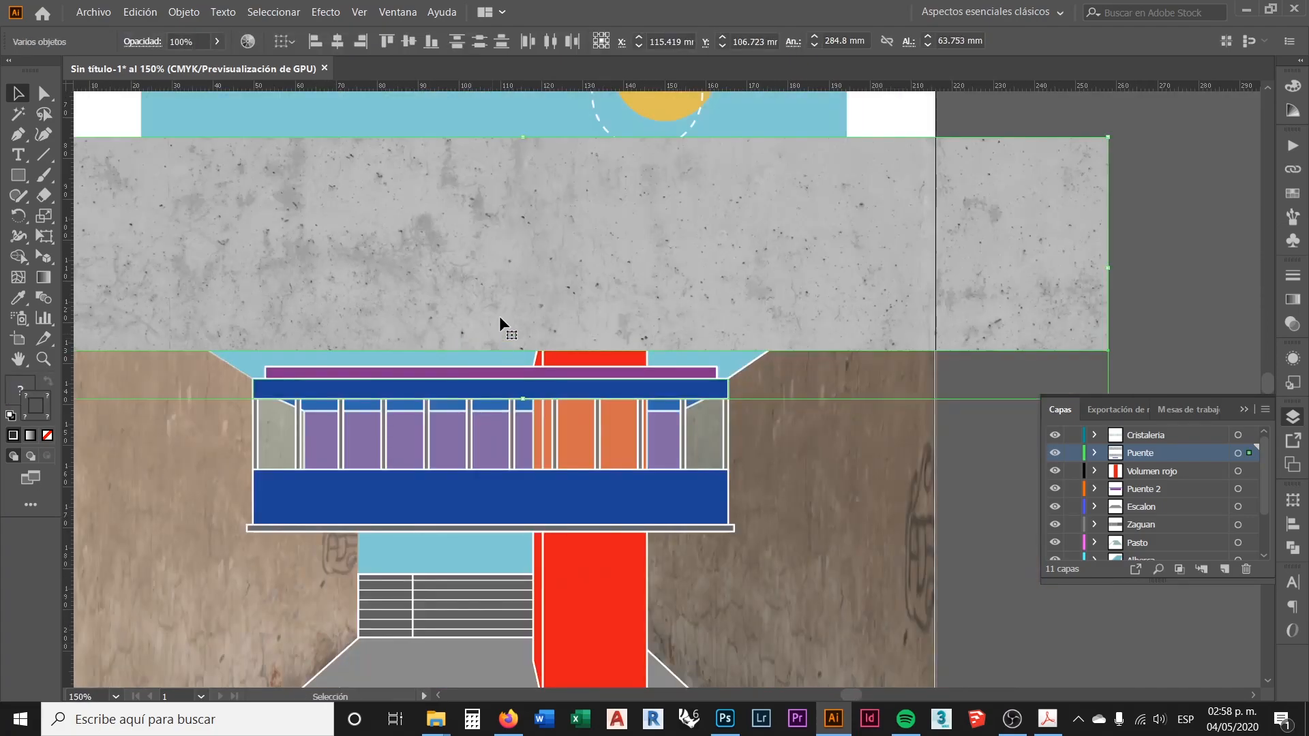
click(183, 13)
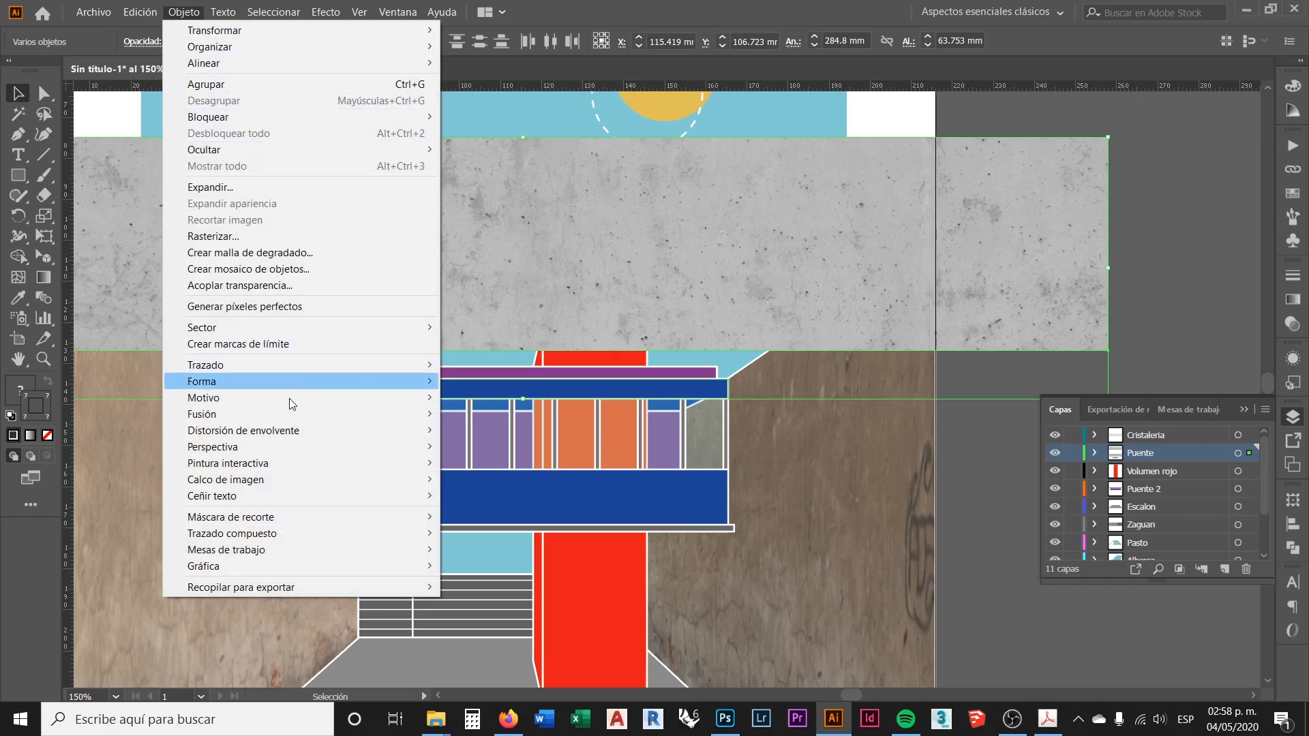
mouse_move(297, 431)
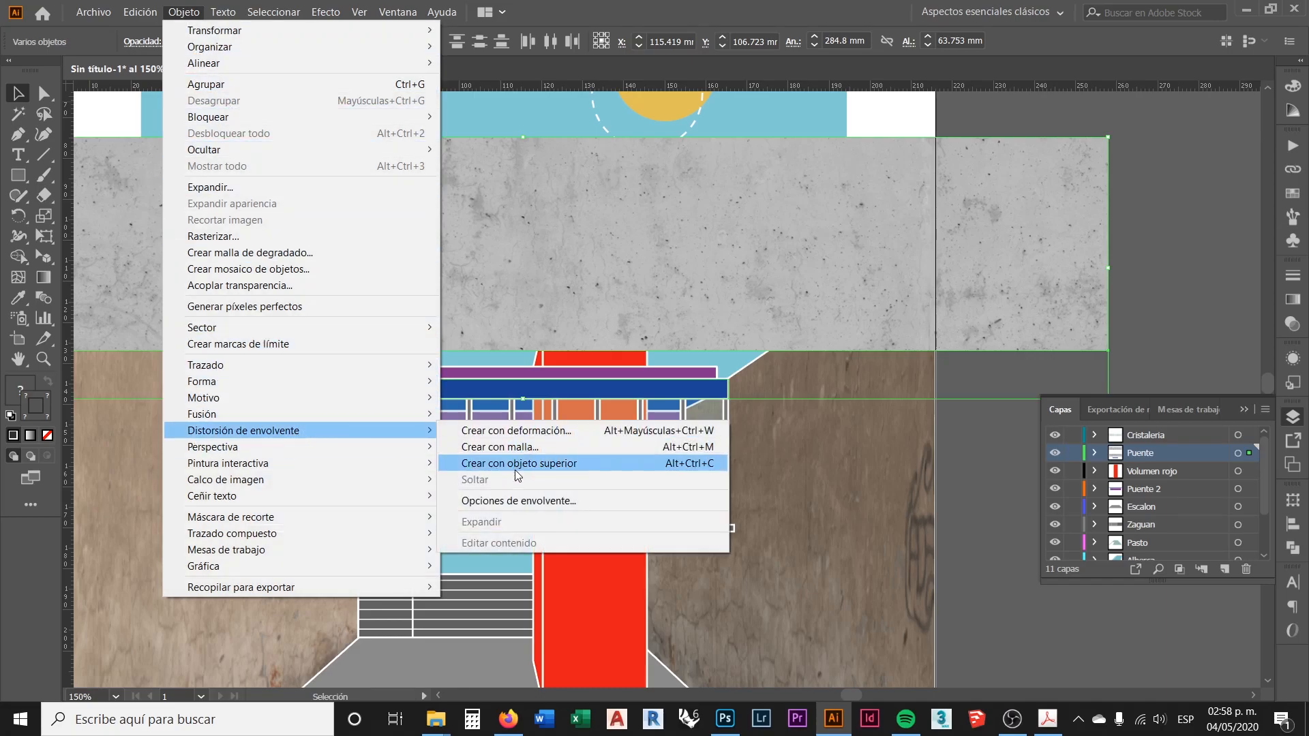
click(526, 464)
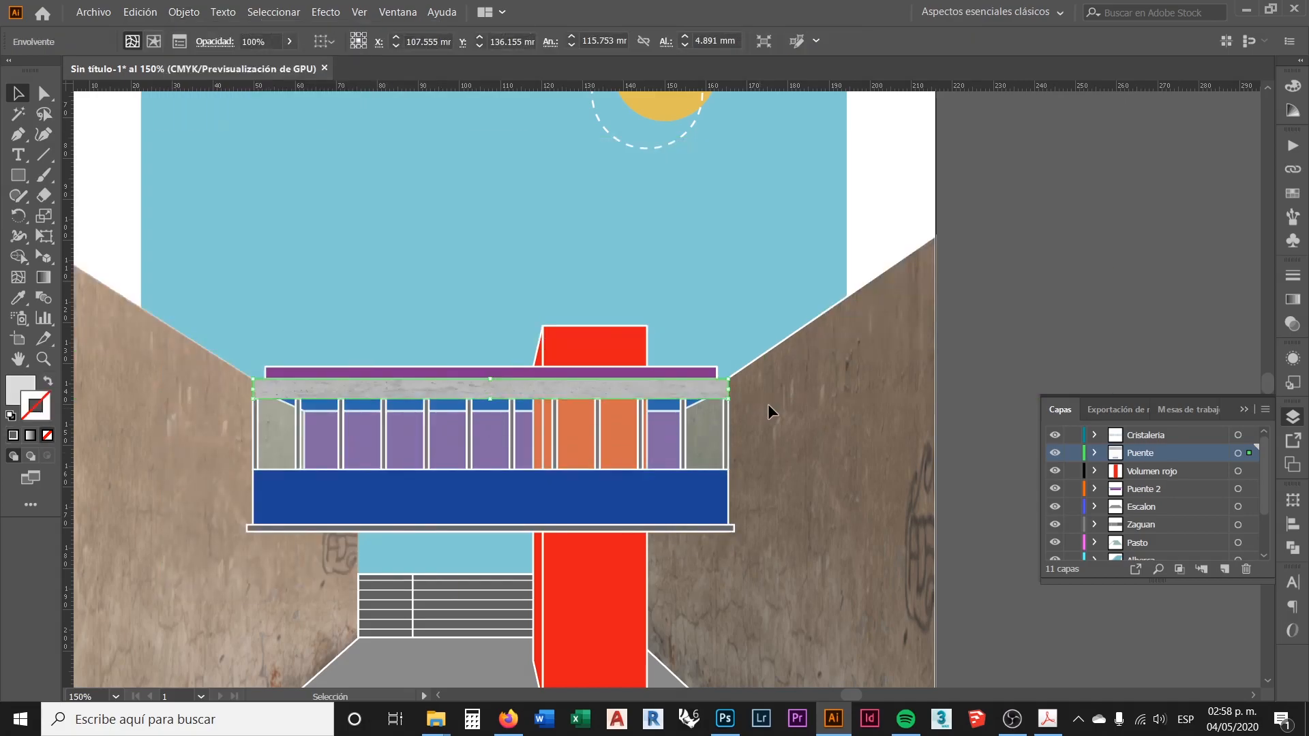
Move the linked Concreto.jpg texture from above the artboard down over the bridge and embed it in the document
click(1006, 340)
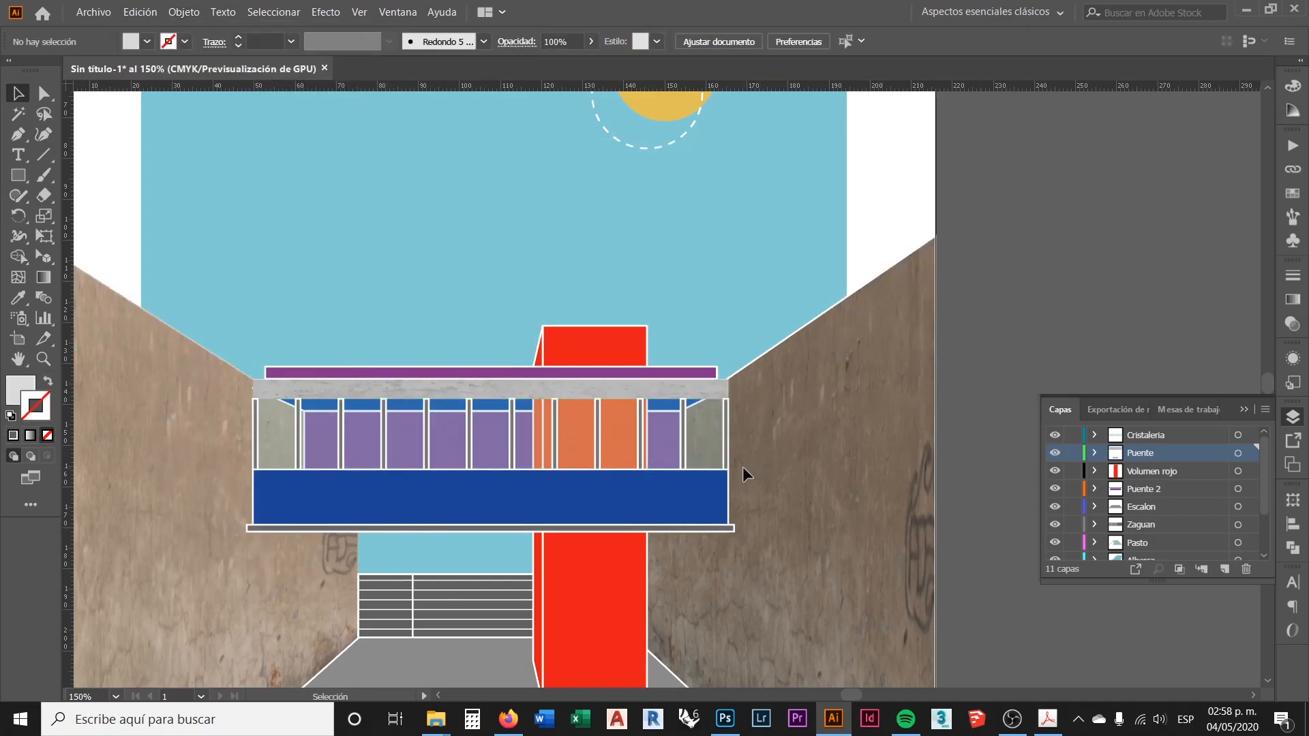
scroll(666, 484, down, 2)
scroll(722, 481, up, 2)
click(750, 219)
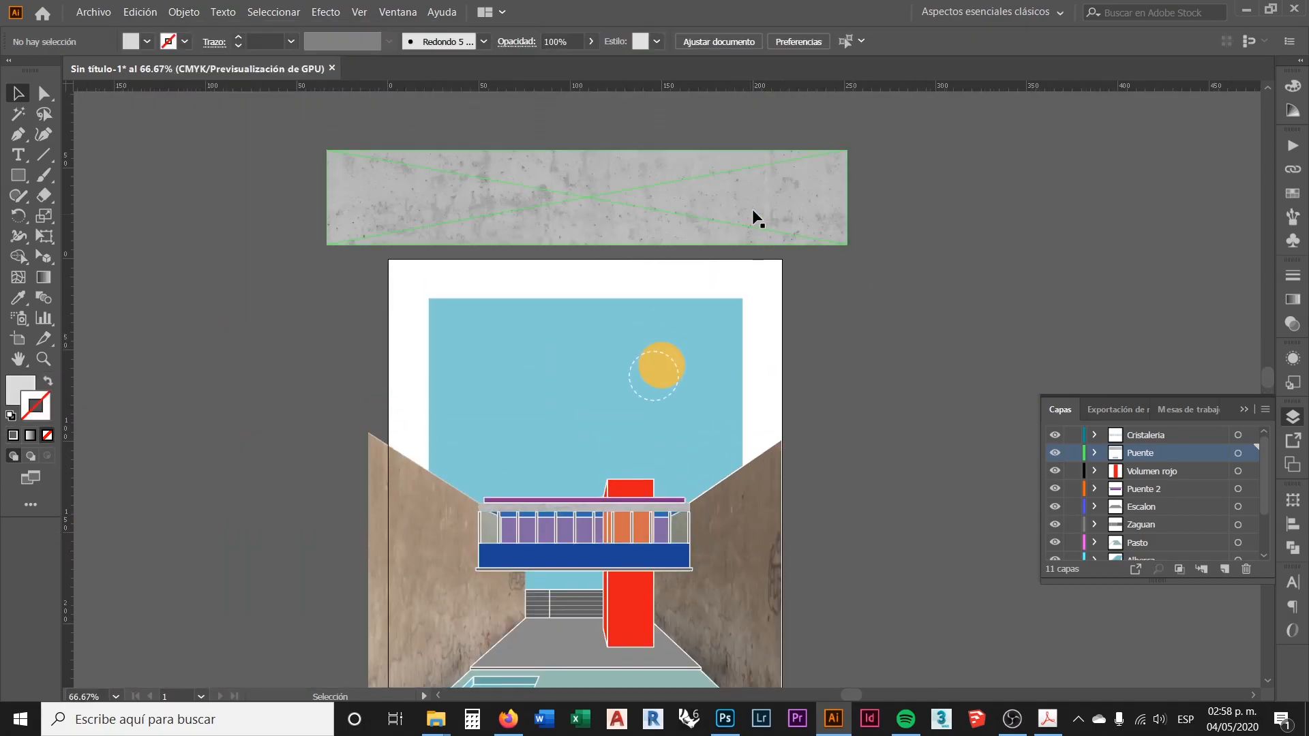
drag(783, 200, 755, 447)
scroll(651, 512, up, 1)
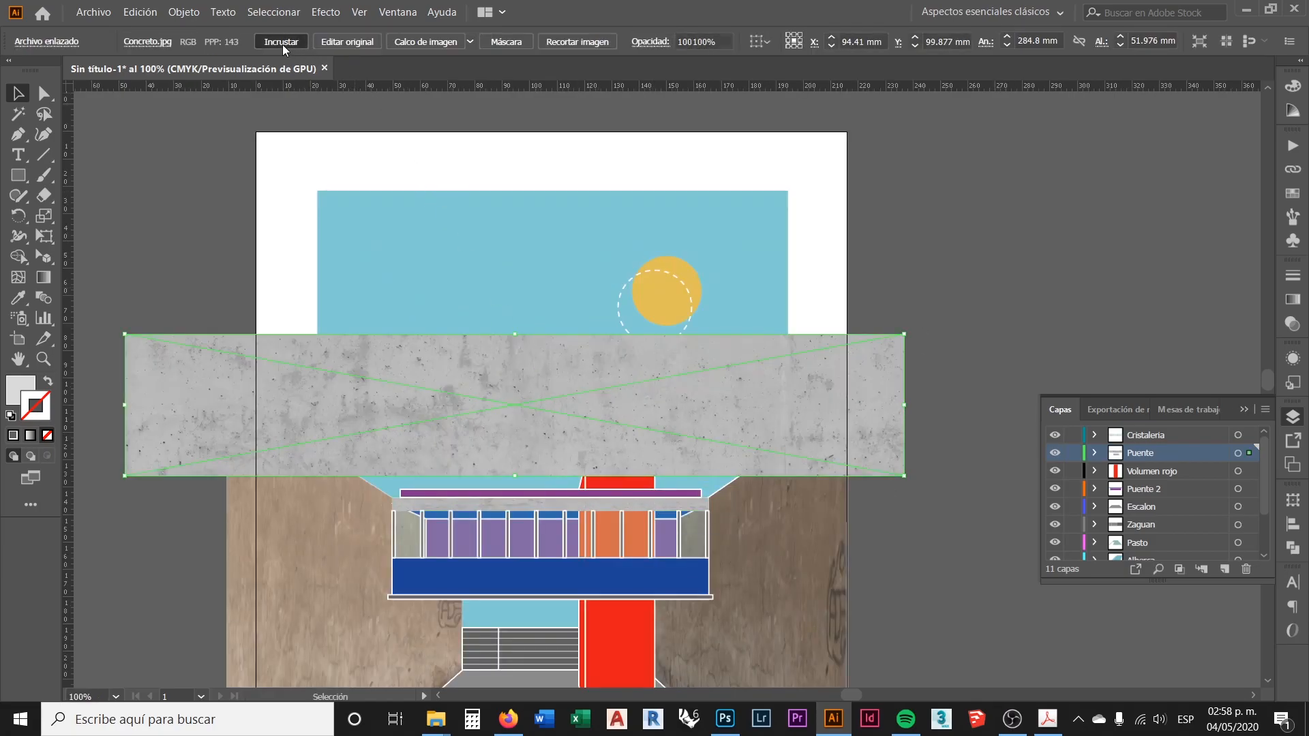
click(863, 478)
Duplicate the embedded concrete texture, placing the copy over the upper edge of the artboard
scroll(832, 488, down, 1)
drag(816, 403, 772, 107)
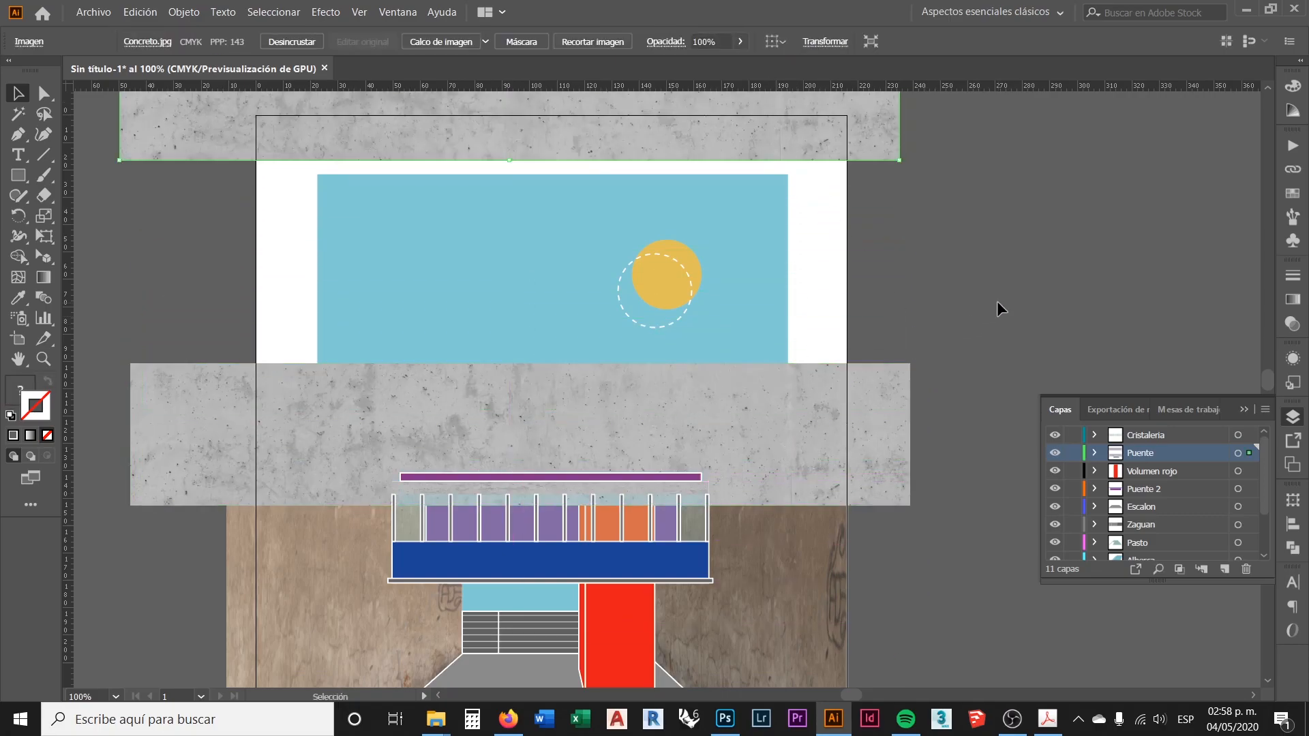
click(975, 303)
Position the concrete texture over the bridge and fit it into the blue lower panel with an envelope distortion from the top object
scroll(768, 444, down, 2)
scroll(584, 470, up, 1)
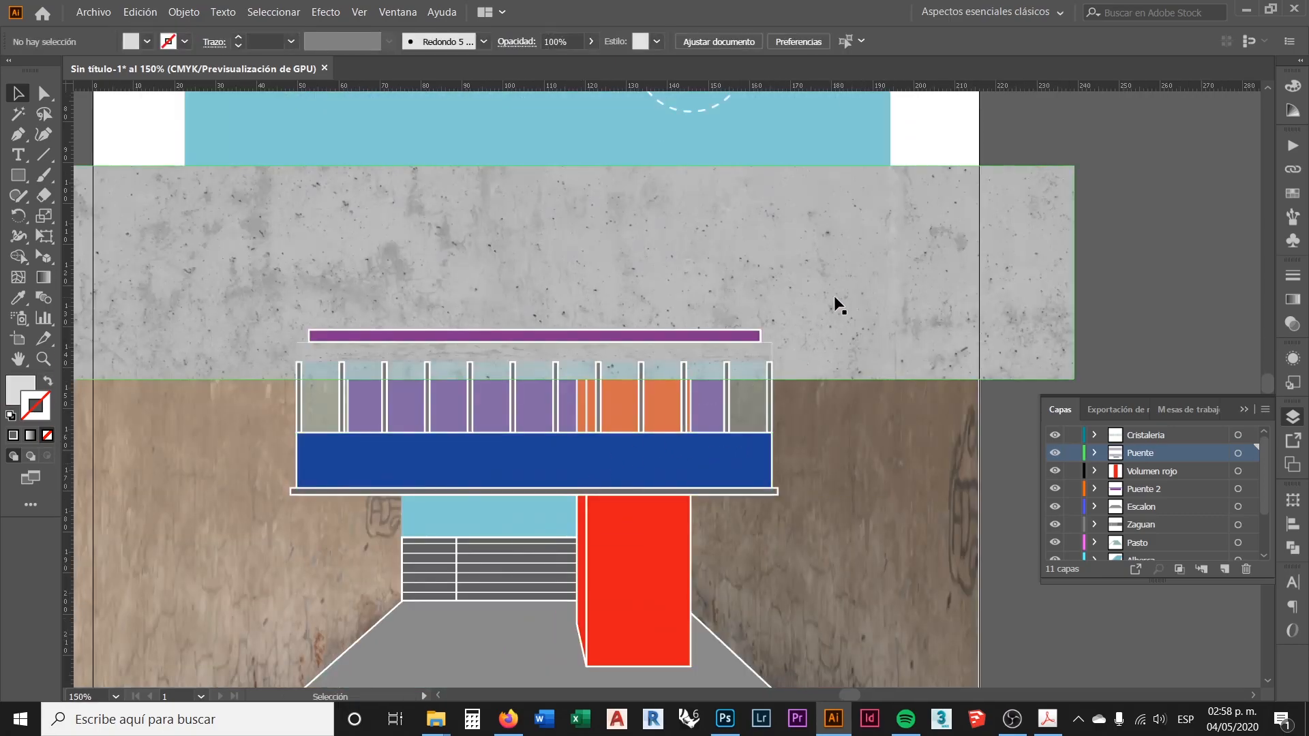
drag(836, 300, 821, 362)
shift+click(732, 460)
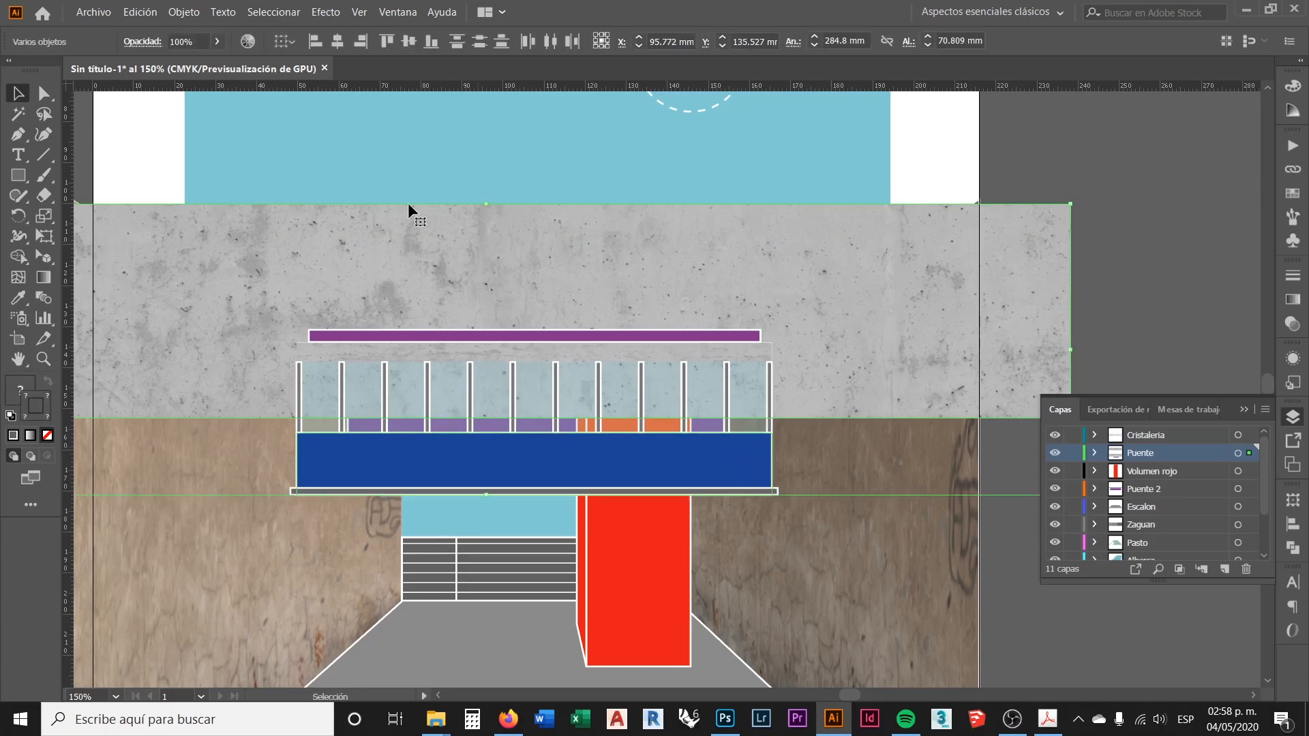
click(184, 11)
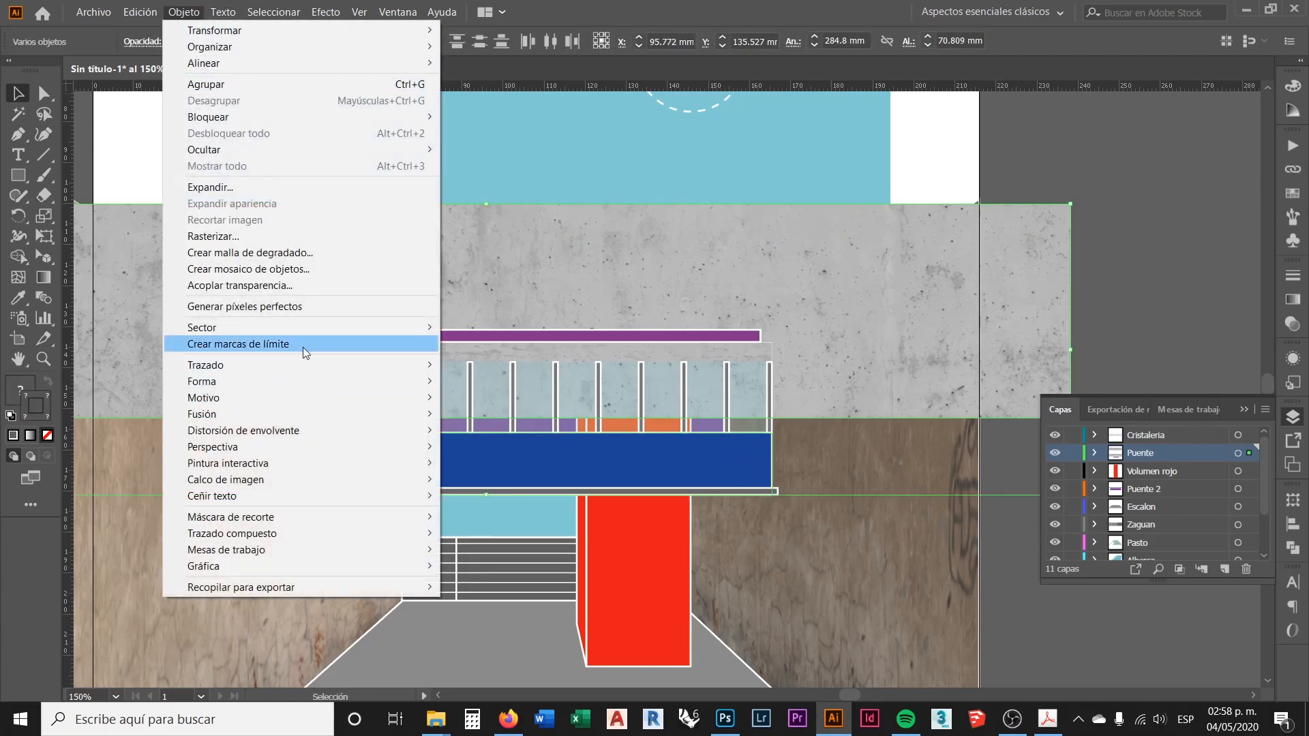
mouse_move(314, 432)
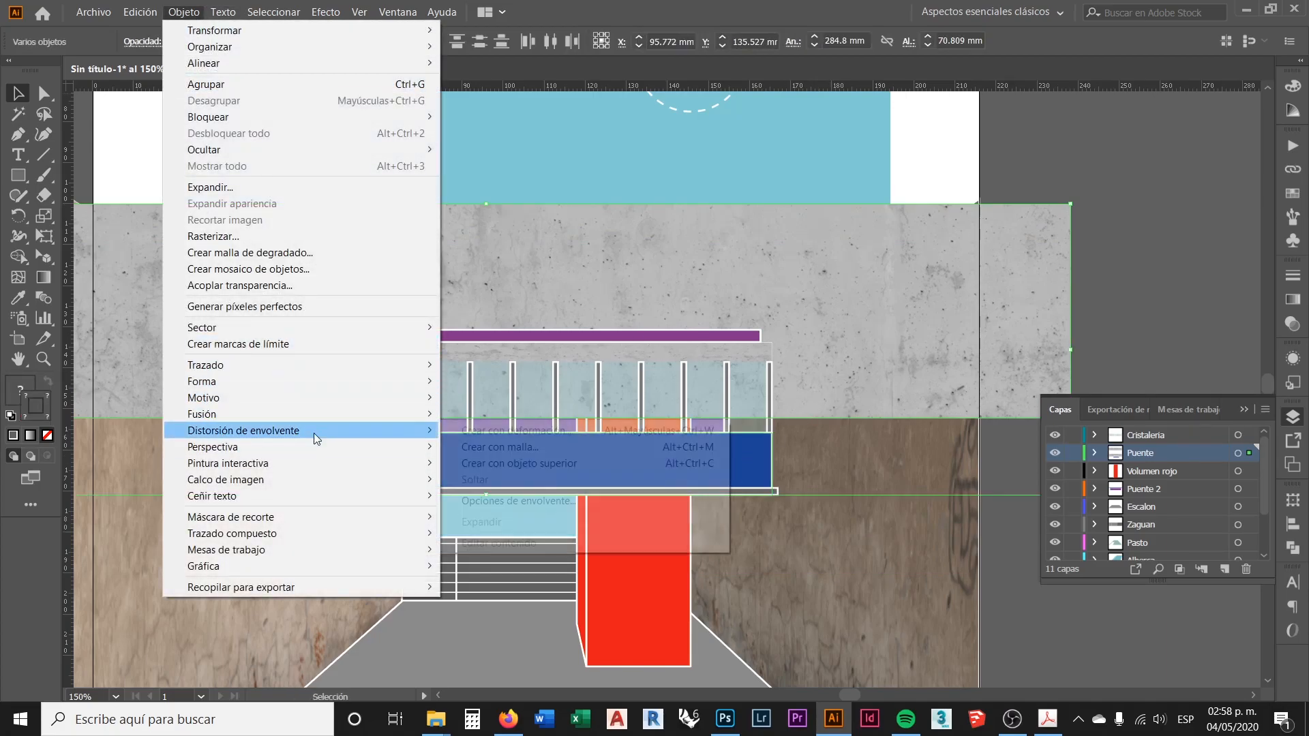
click(514, 464)
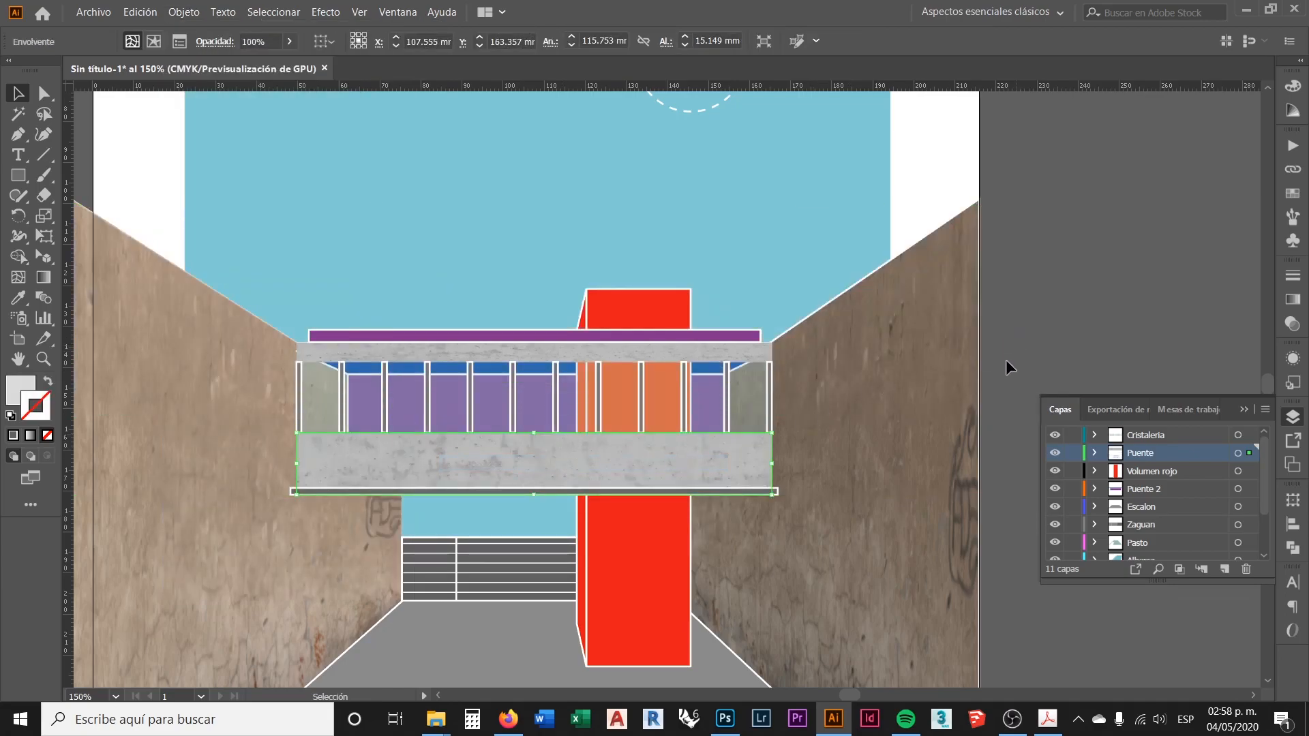
Expand the envelope of the bridge's lower concrete panel into regular artwork
scroll(502, 459, up, 3)
scroll(543, 455, down, 1)
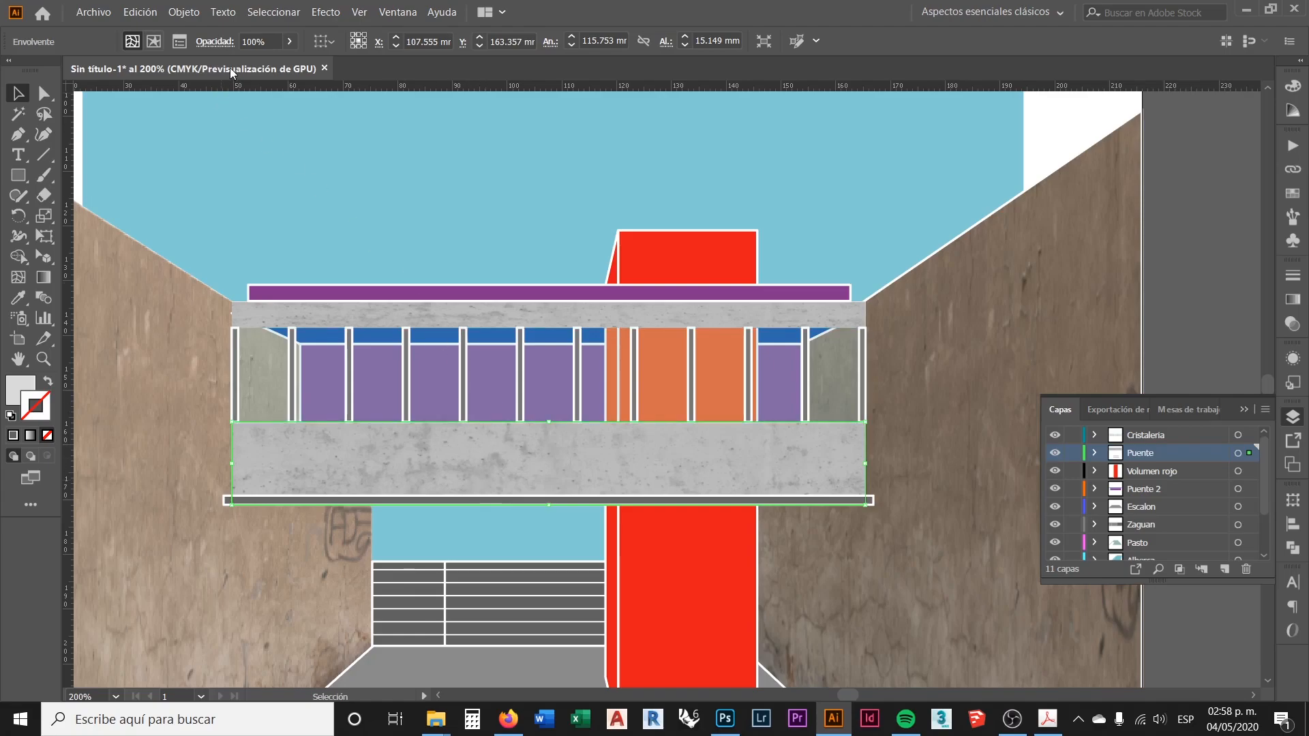
scroll(941, 274, down, 2)
click(951, 270)
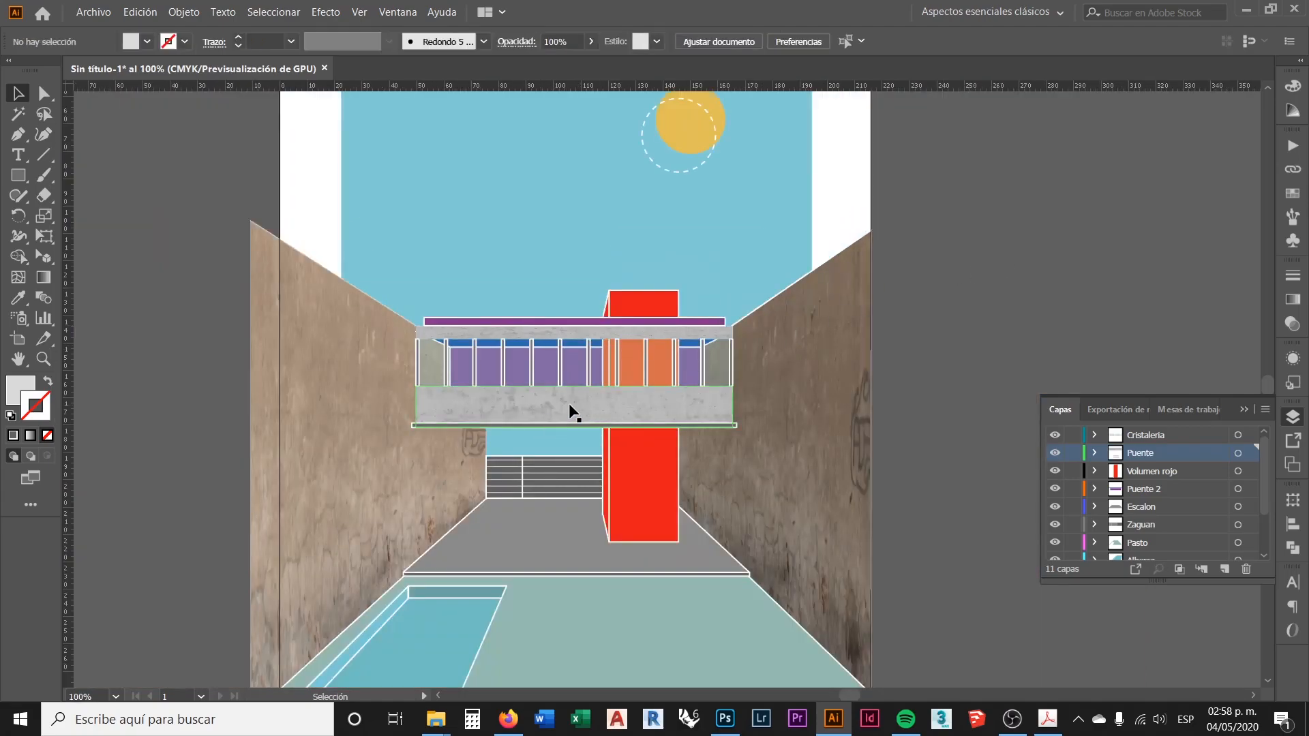
scroll(575, 403, up, 2)
click(611, 393)
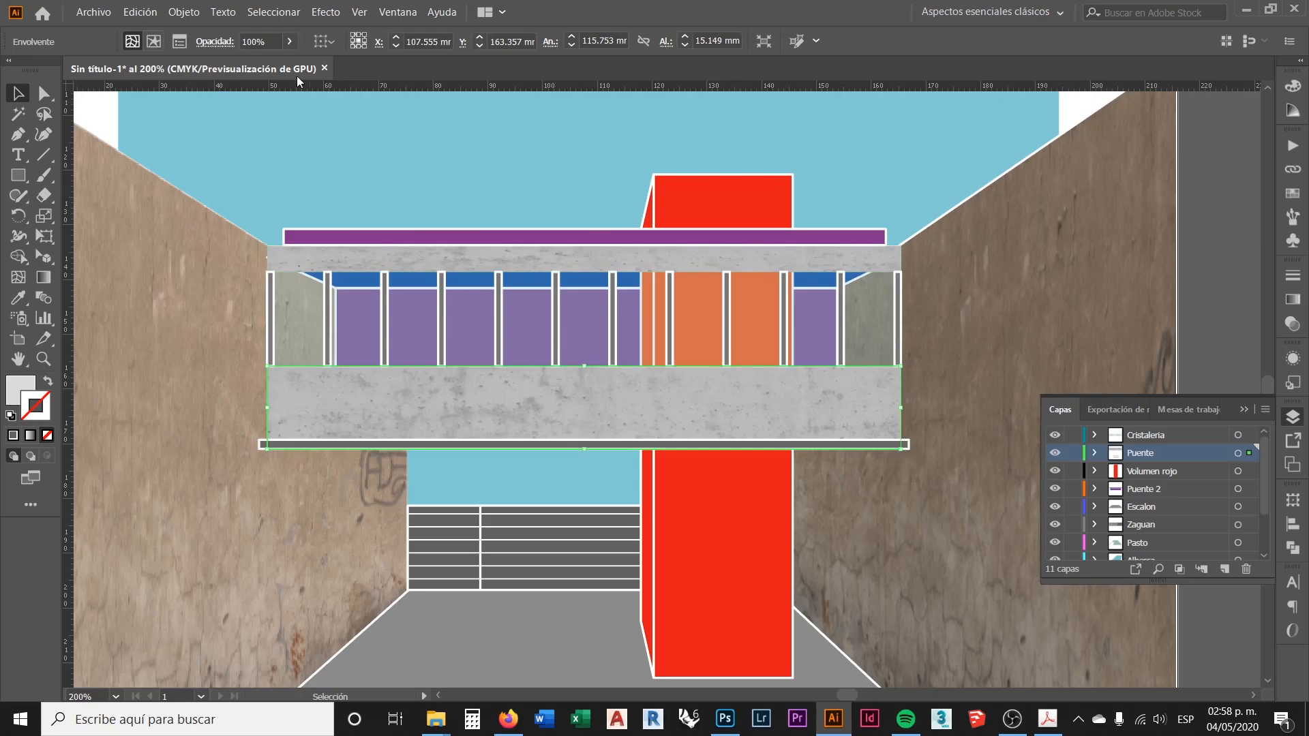
click(197, 11)
click(248, 188)
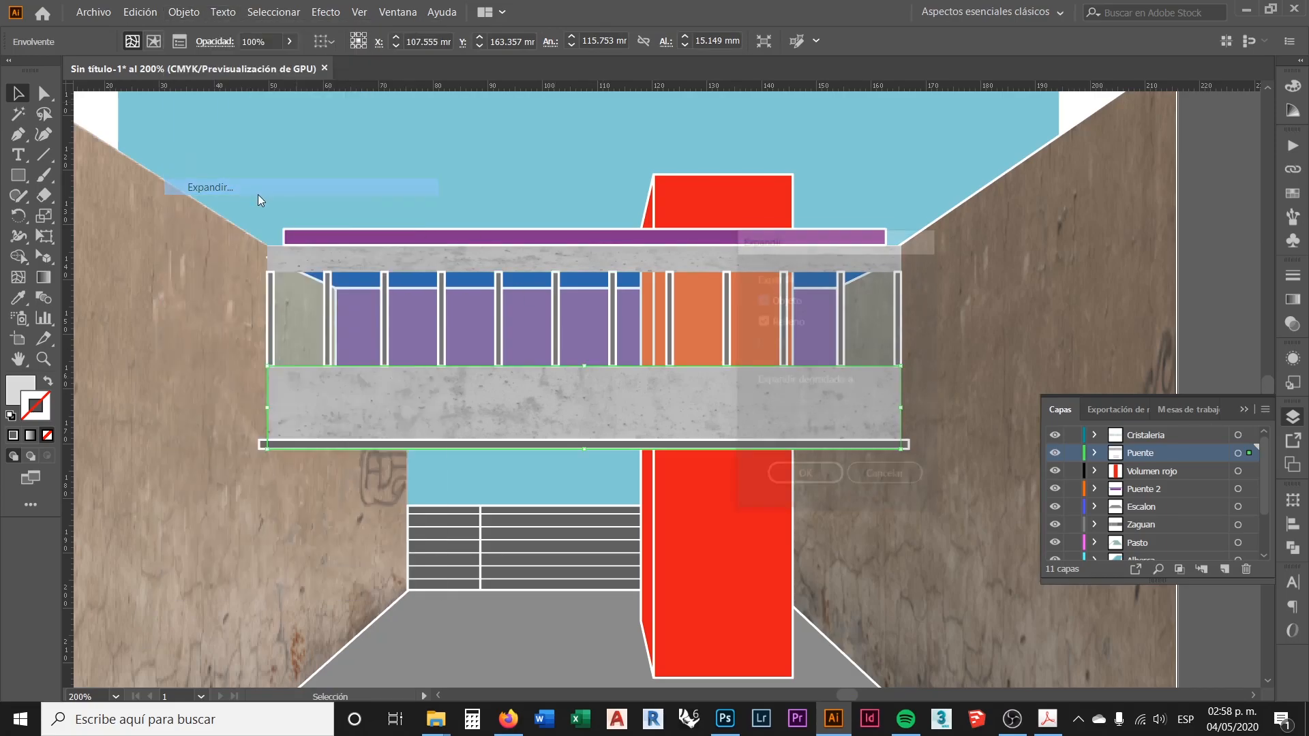
click(804, 477)
click(1213, 295)
scroll(654, 404, up, 1)
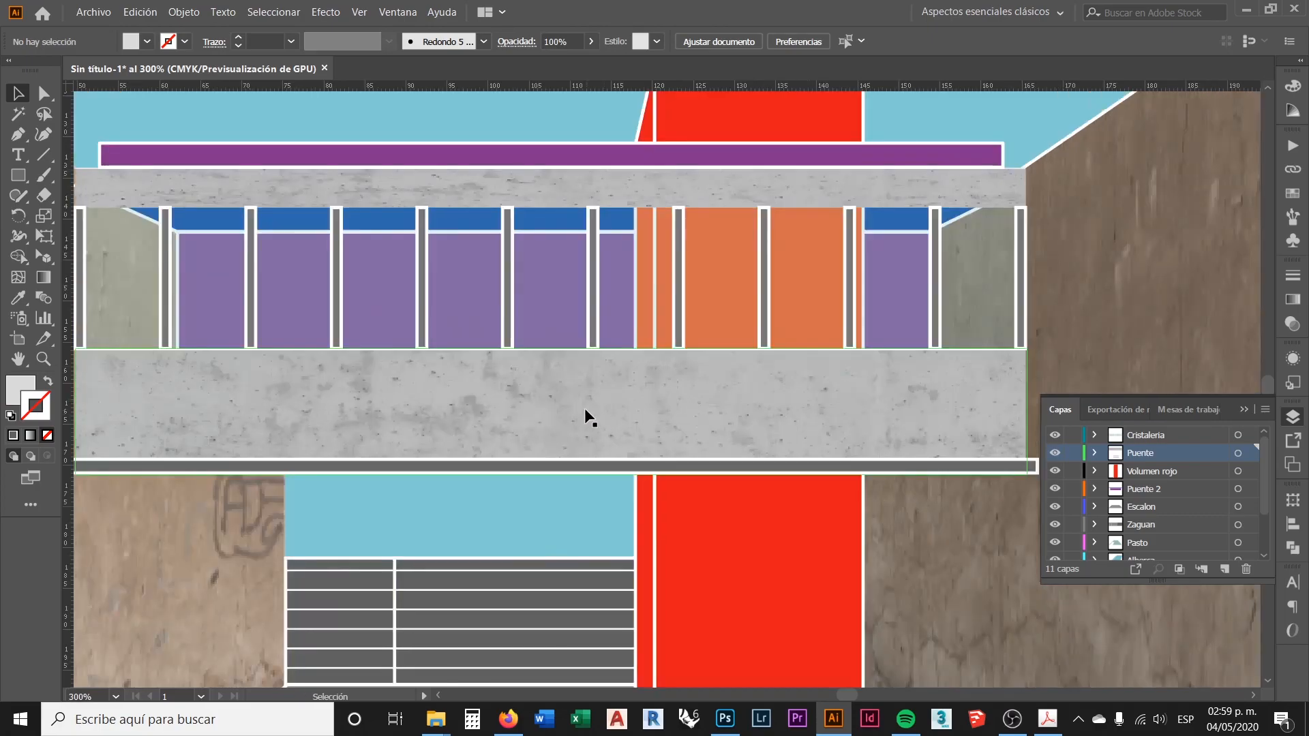
Give the expanded lower concrete panel a white stroke and display its stroke settings
click(585, 407)
scroll(631, 413, down, 1)
scroll(564, 407, down, 1)
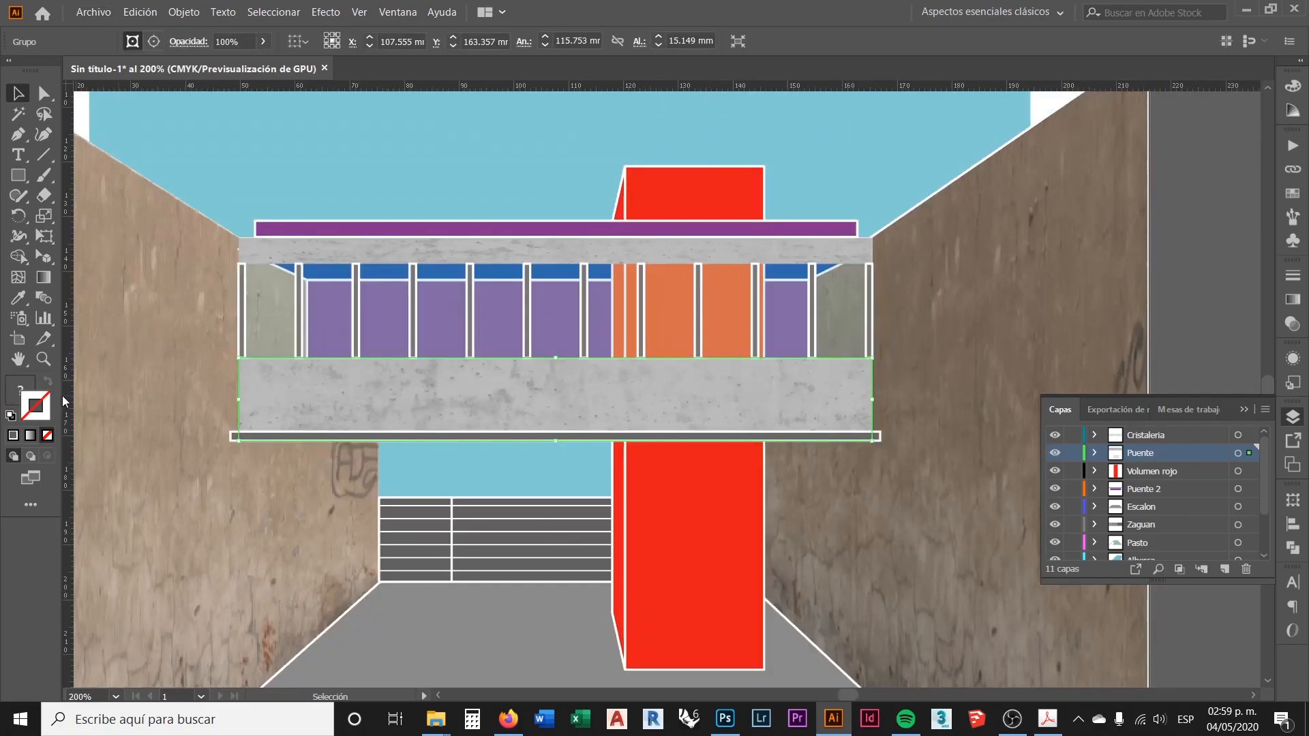
double_click(47, 408)
drag(808, 214, 735, 143)
click(1152, 161)
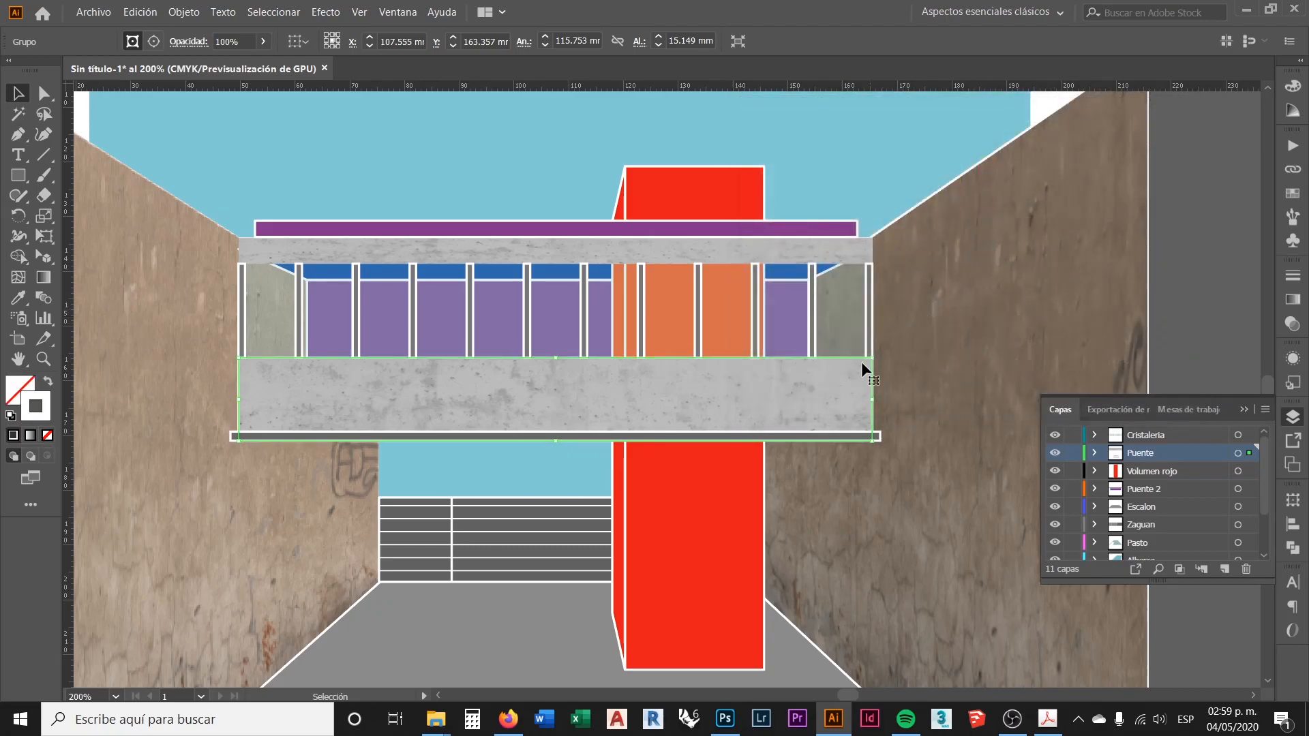
click(1292, 276)
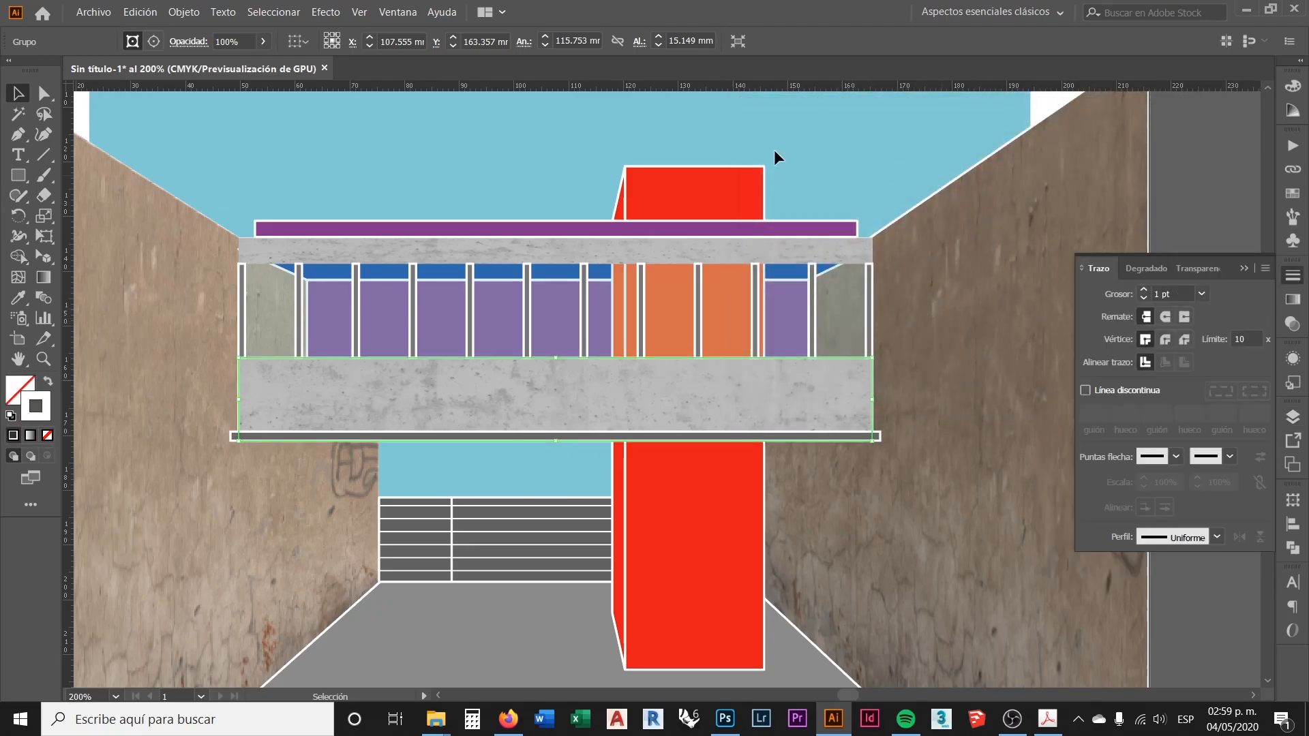
click(1201, 203)
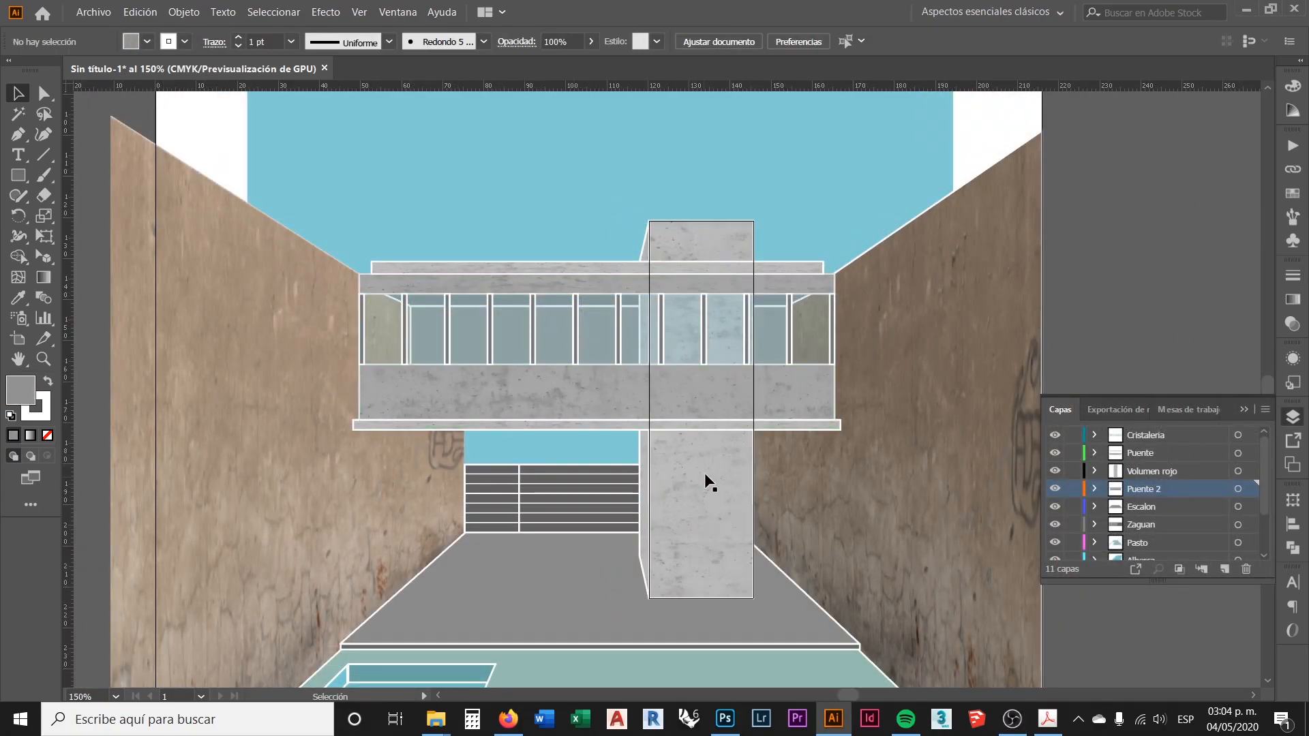
Examine the concrete-textured bridge up close, picking out its lower panel, upper beams and base slab
scroll(715, 402, up, 1)
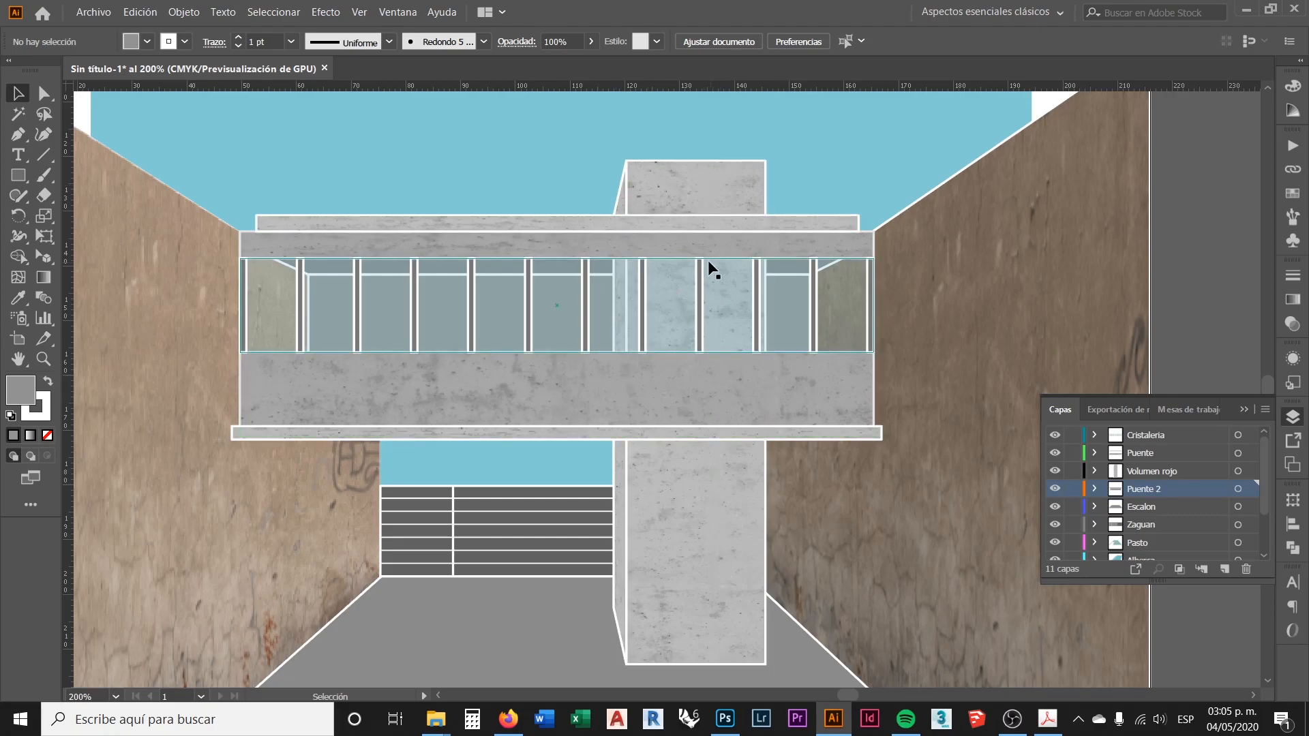
scroll(638, 434, down, 2)
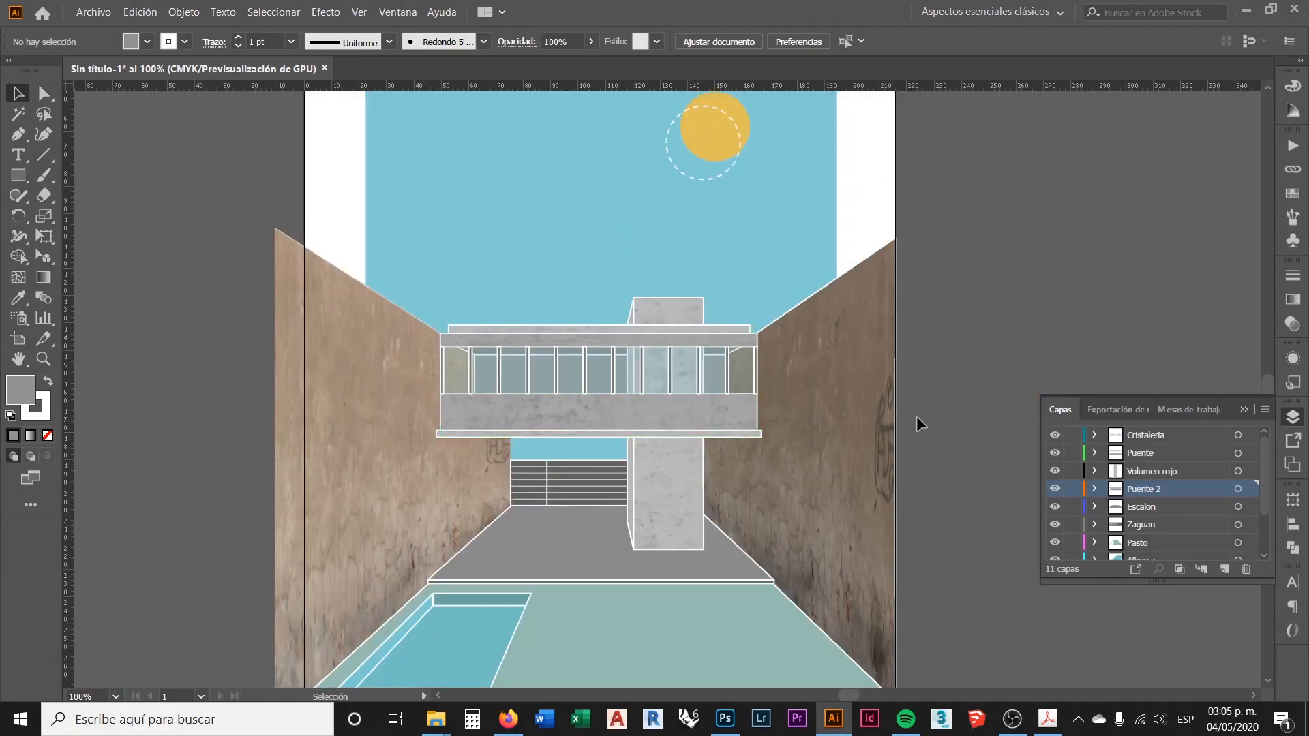
scroll(668, 447, up, 2)
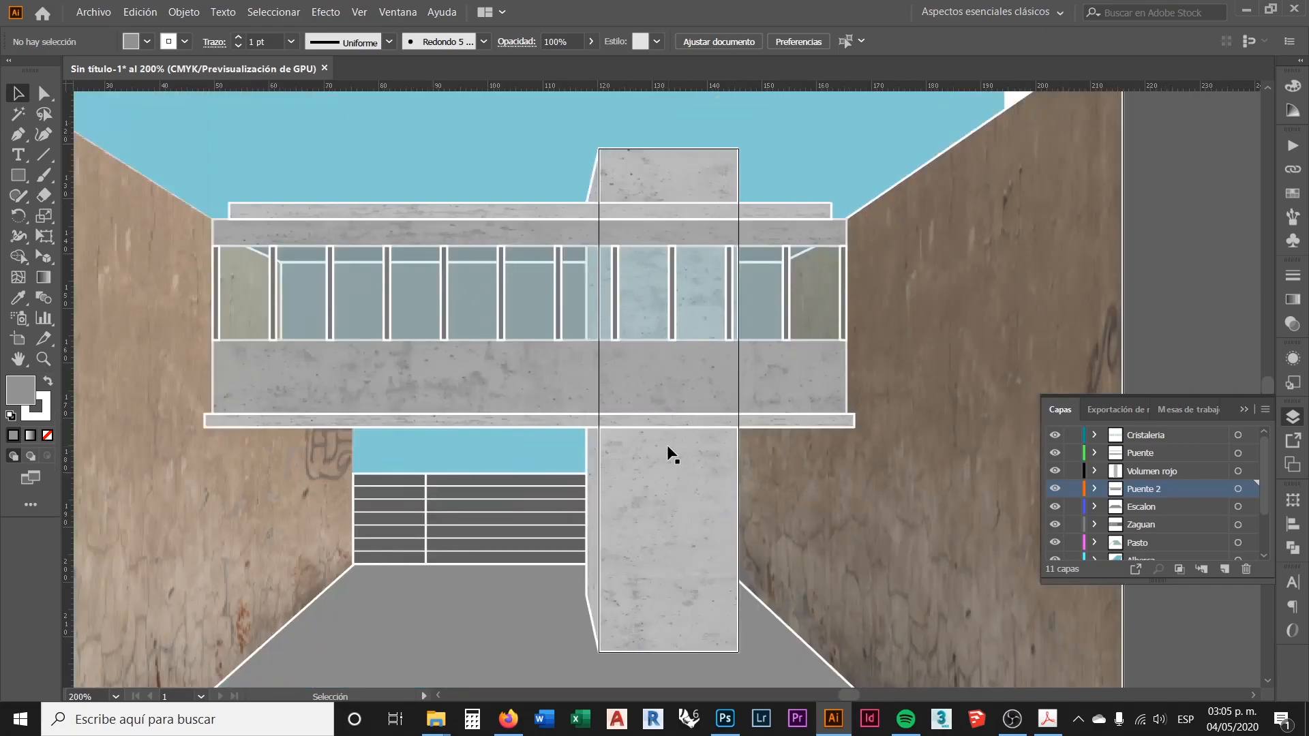
scroll(380, 340, up, 1)
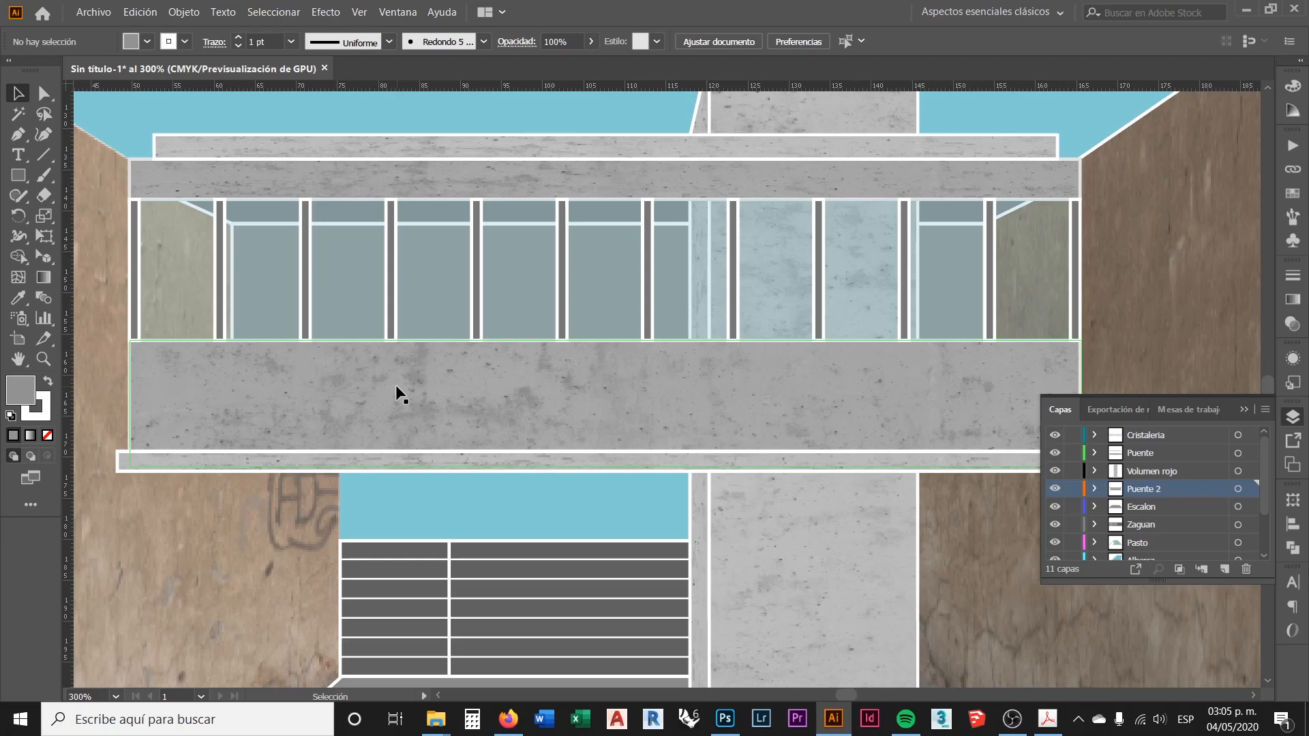
click(397, 388)
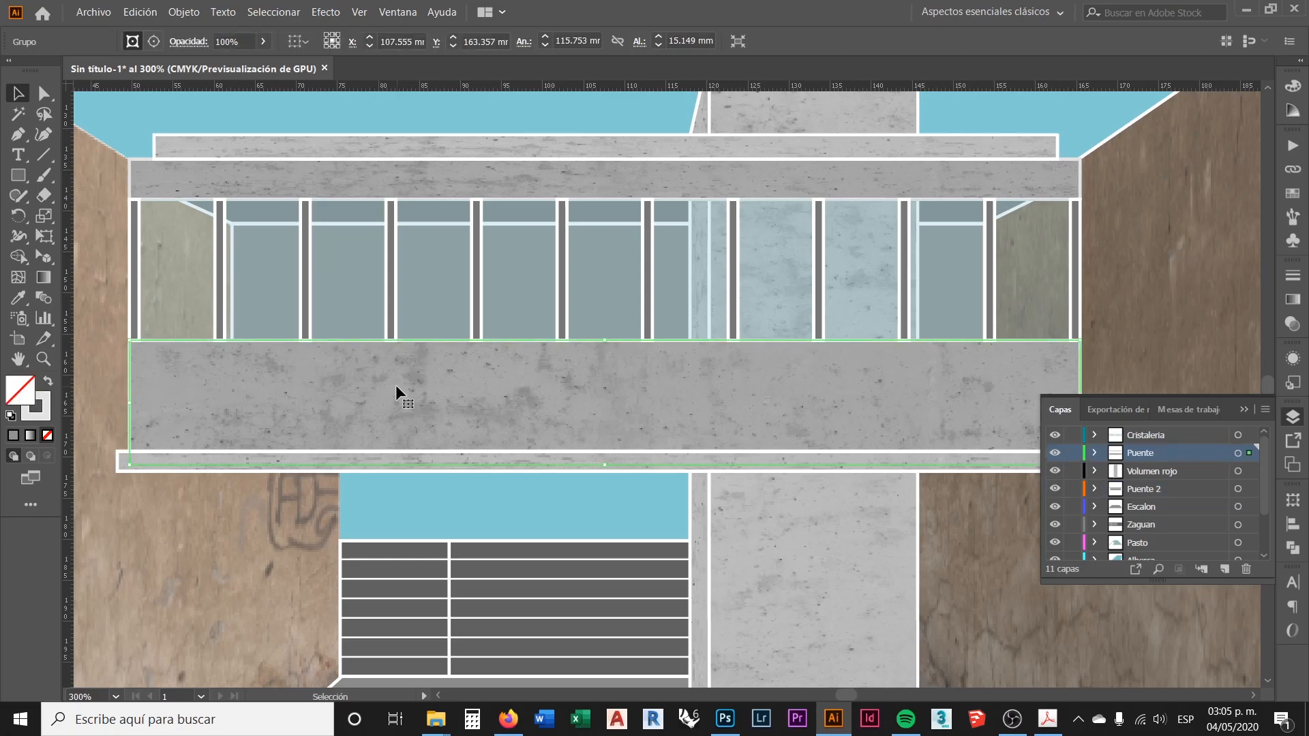
shift+click(412, 176)
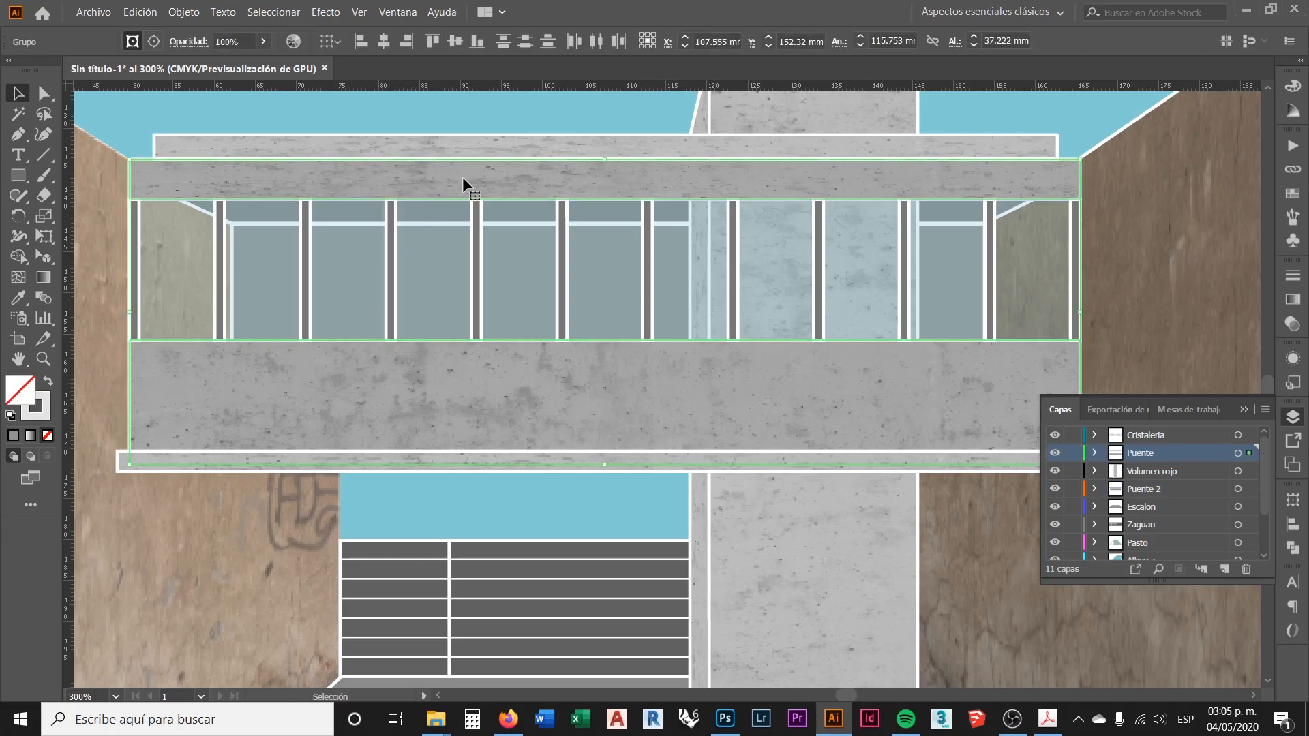
click(468, 145)
click(445, 458)
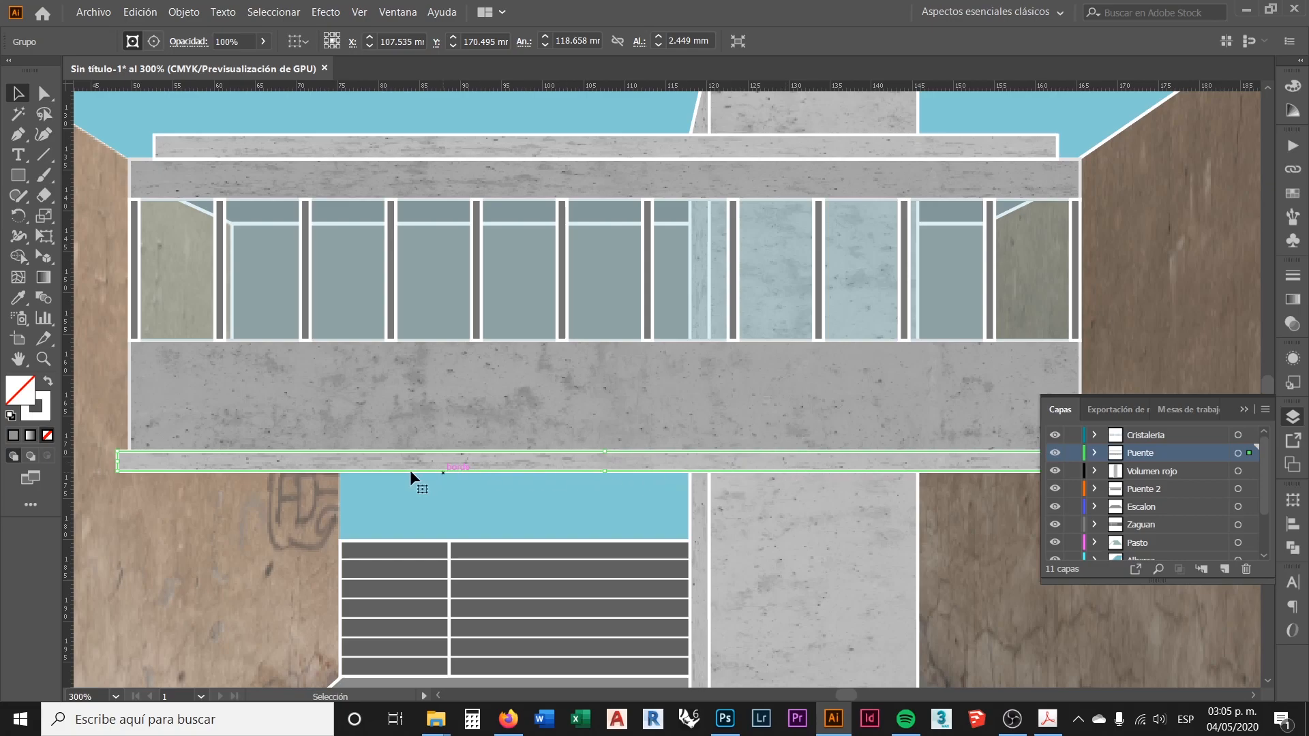
scroll(232, 477, down, 2)
click(939, 344)
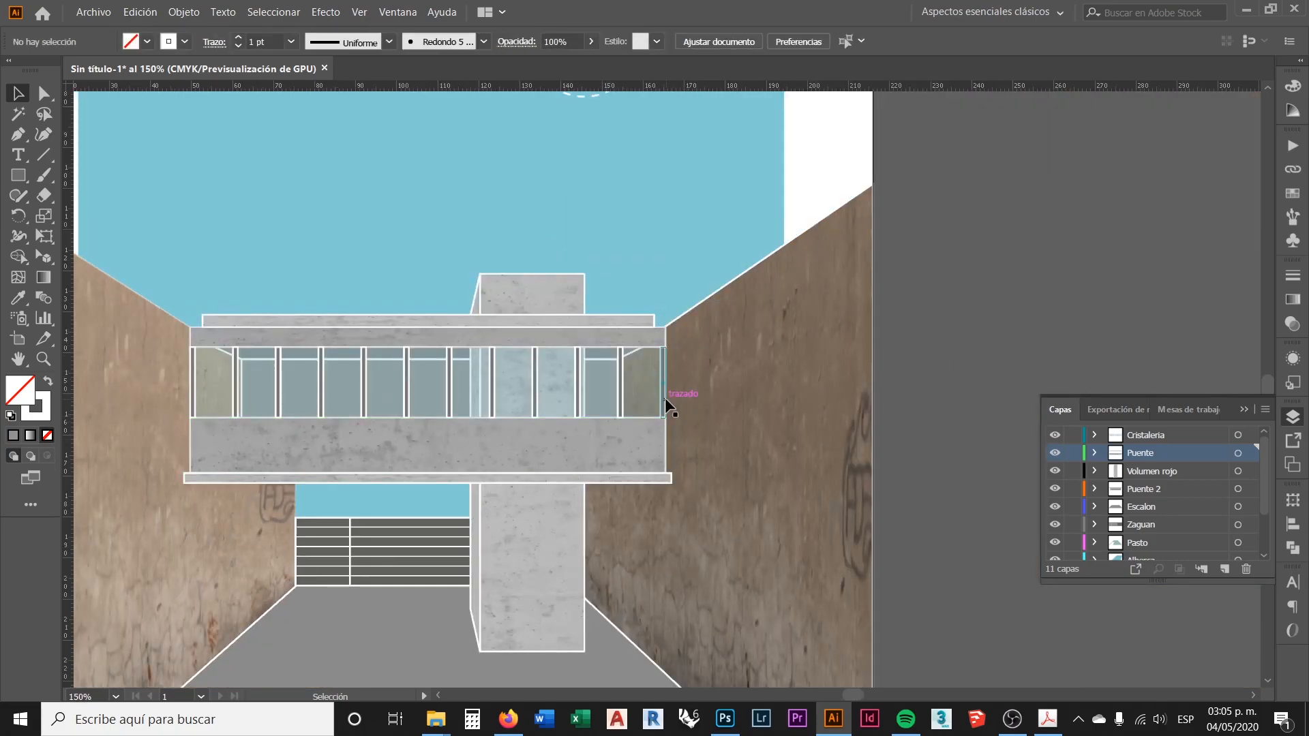
Select the front and side faces of the concrete tower and open the colour balance adjustment for them
scroll(498, 450, down, 2)
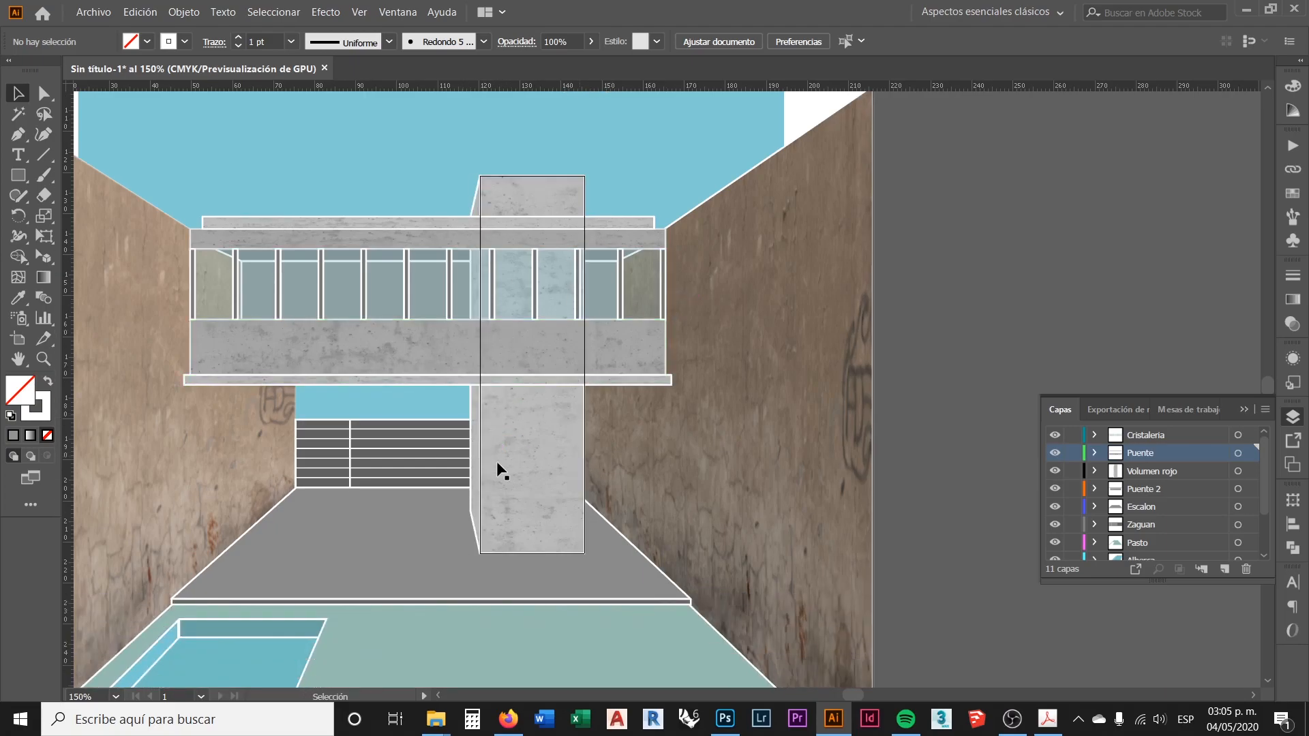
scroll(528, 469, down, 2)
scroll(518, 451, up, 2)
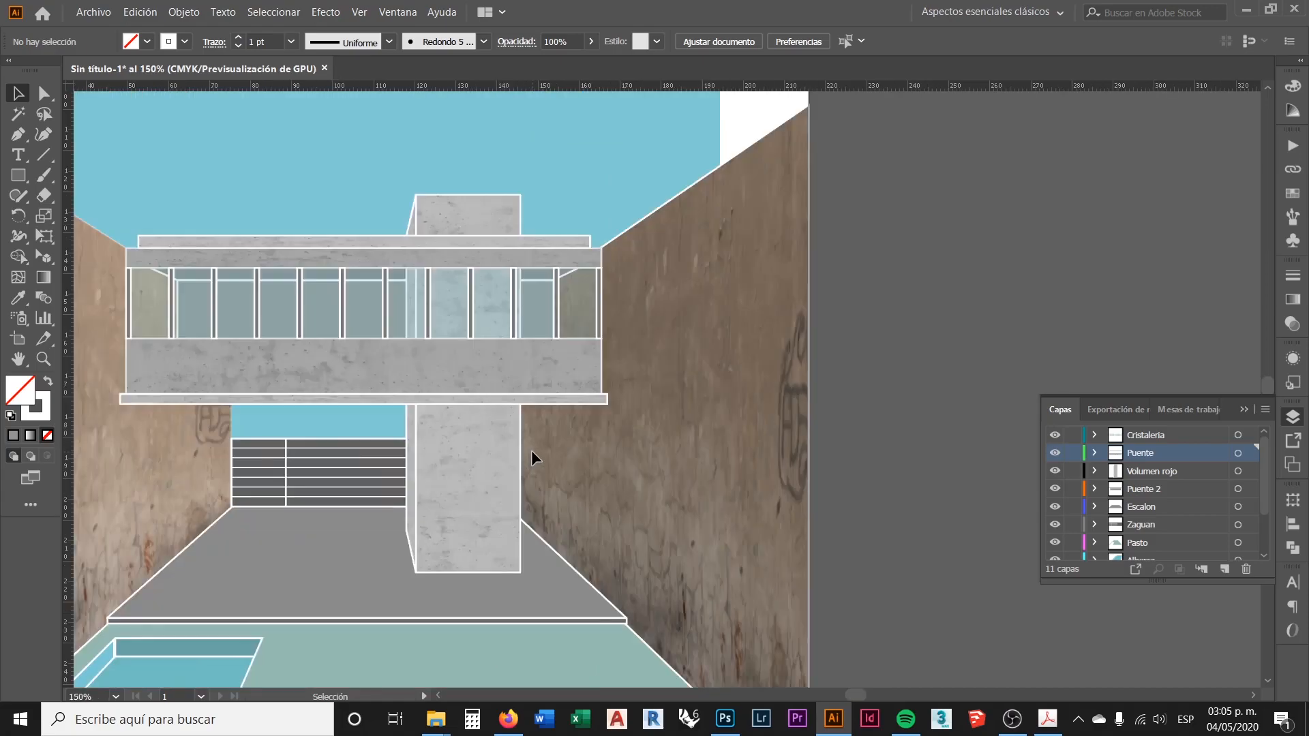
scroll(484, 444, up, 1)
scroll(469, 474, up, 2)
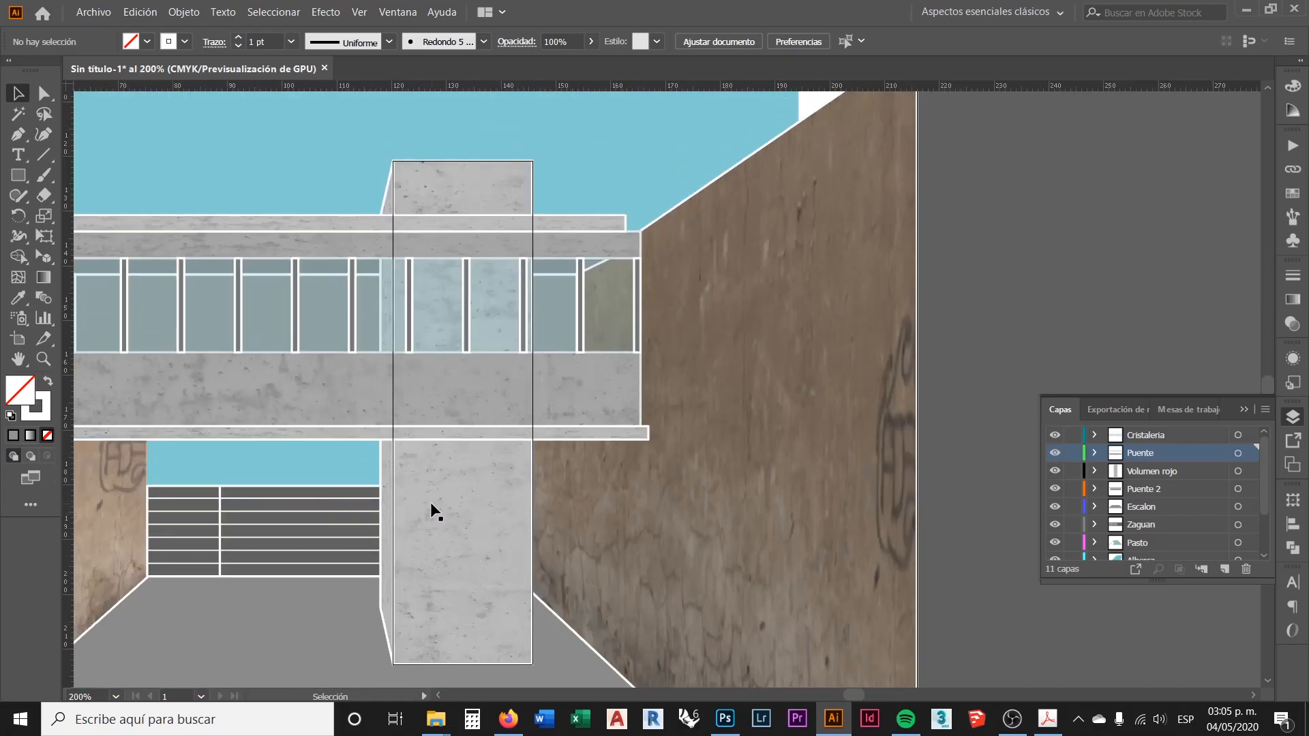
click(430, 502)
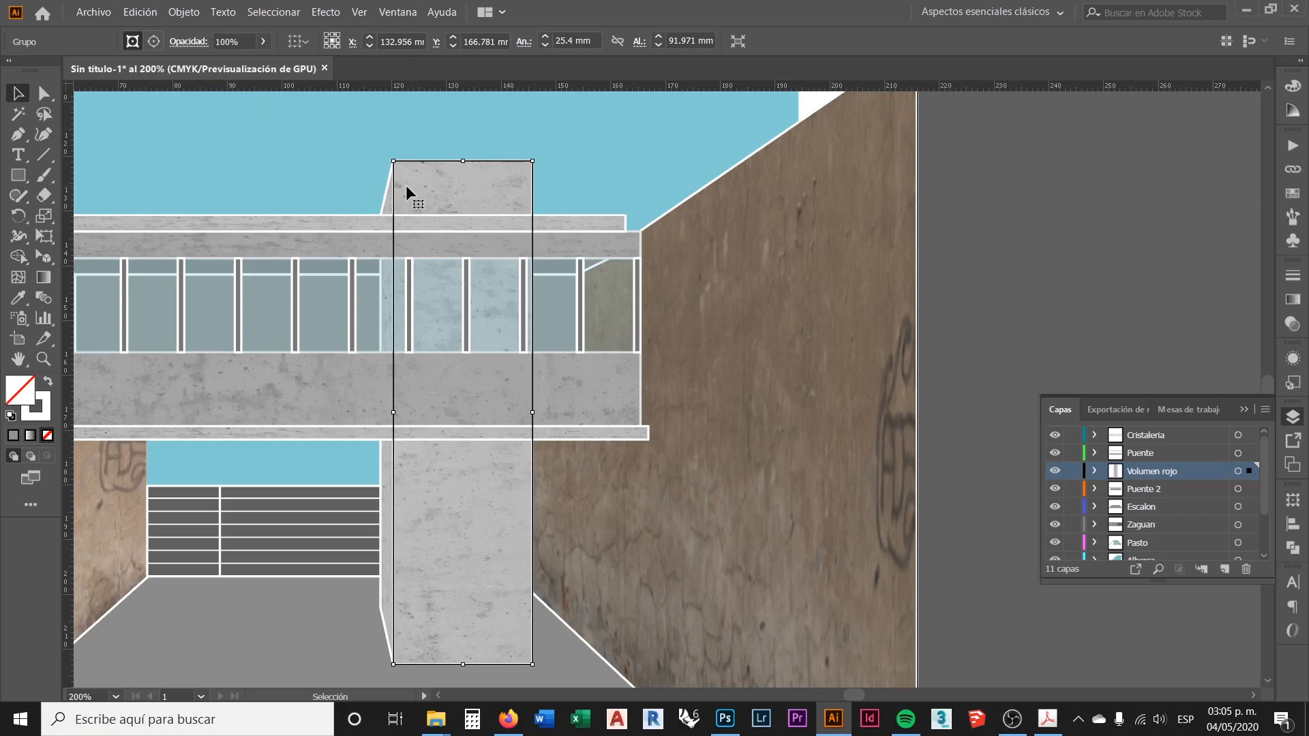
shift+click(386, 505)
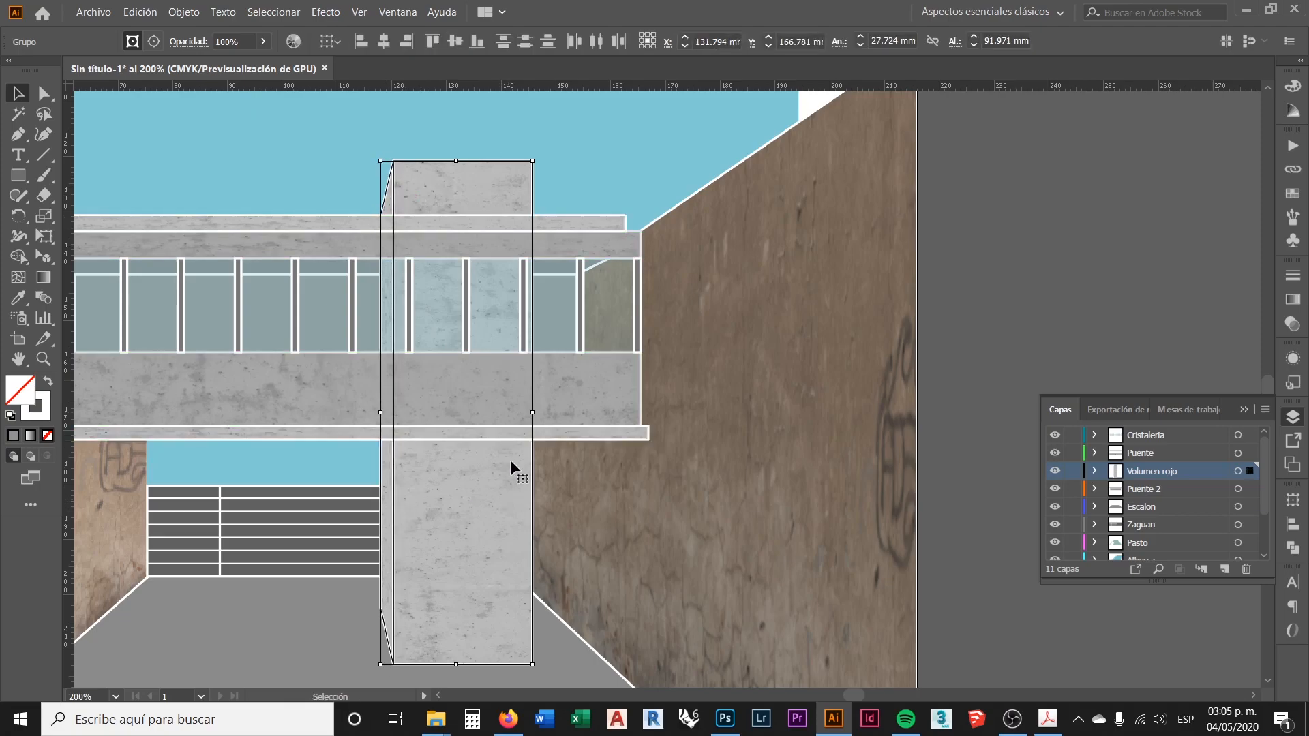
click(175, 18)
click(191, 15)
click(140, 12)
mouse_move(264, 272)
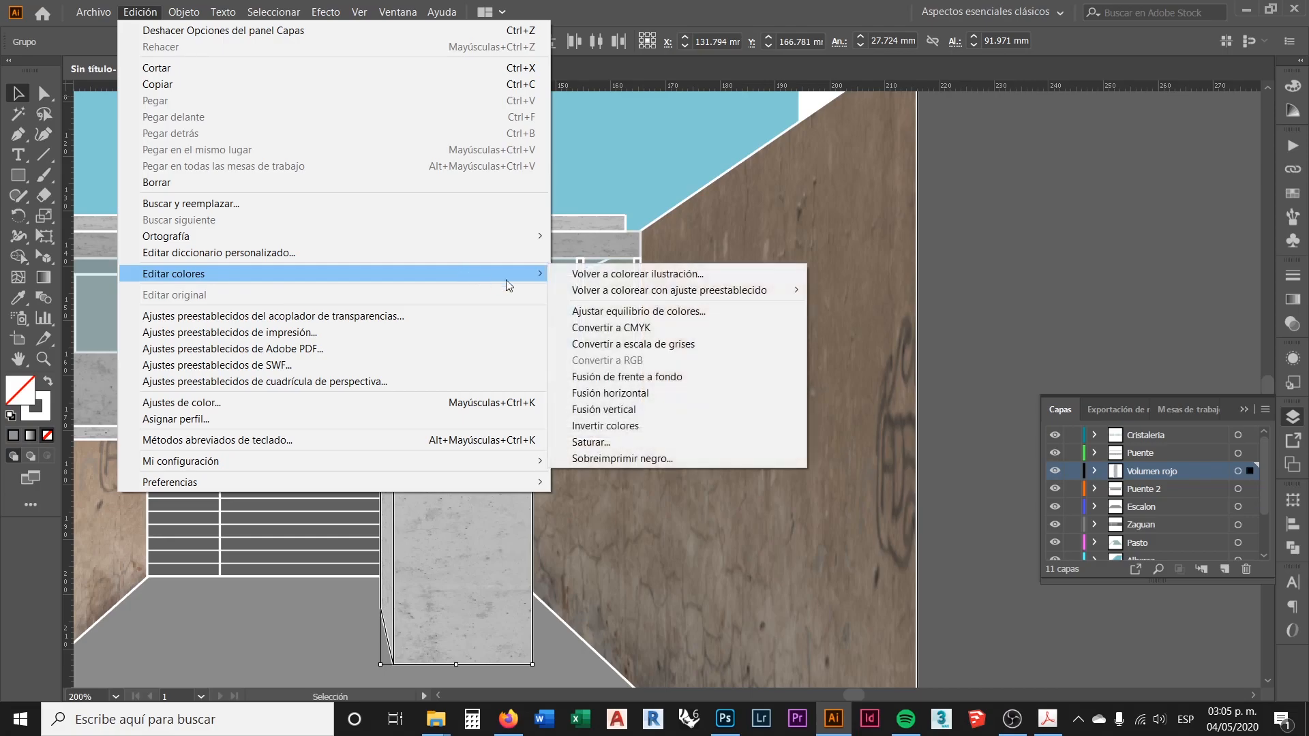
click(636, 312)
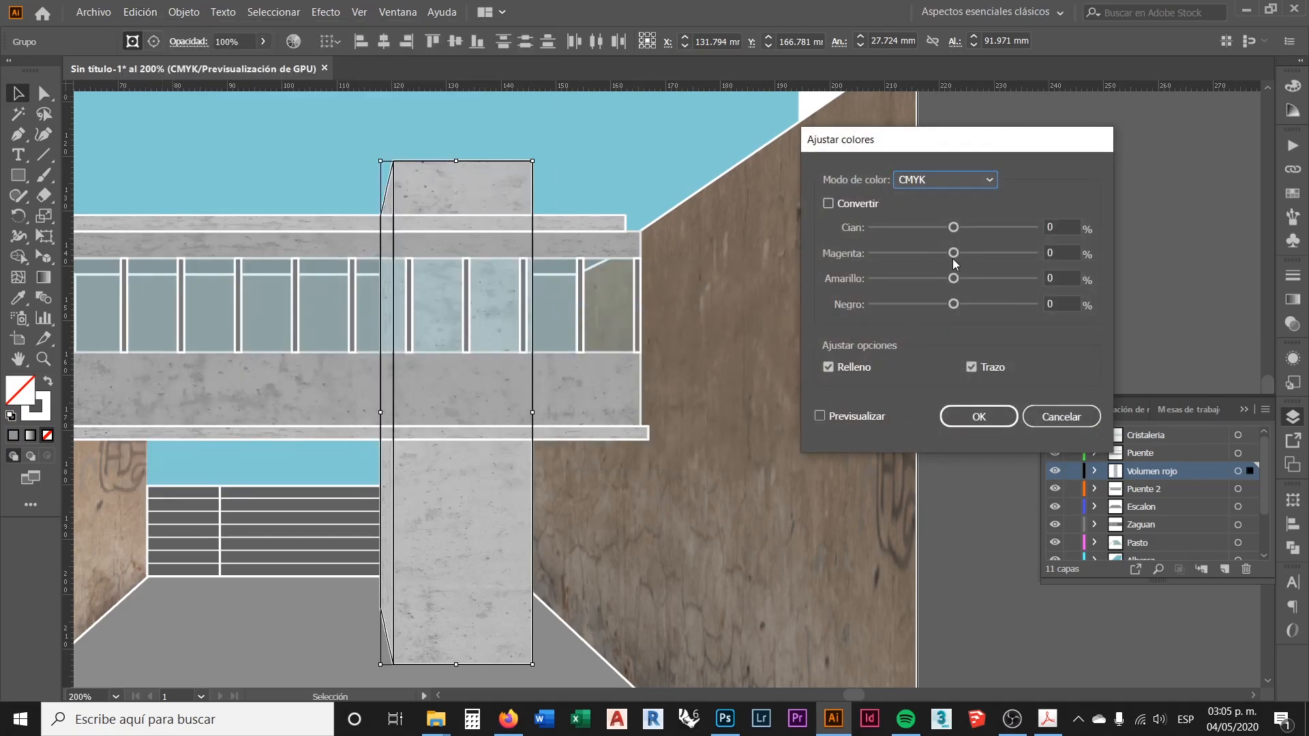
Preview the colour adjustment and tint the concrete tower reddish with cyan 31%, magenta 51% and yellow 49%
click(820, 417)
drag(954, 253, 923, 281)
drag(953, 228, 994, 252)
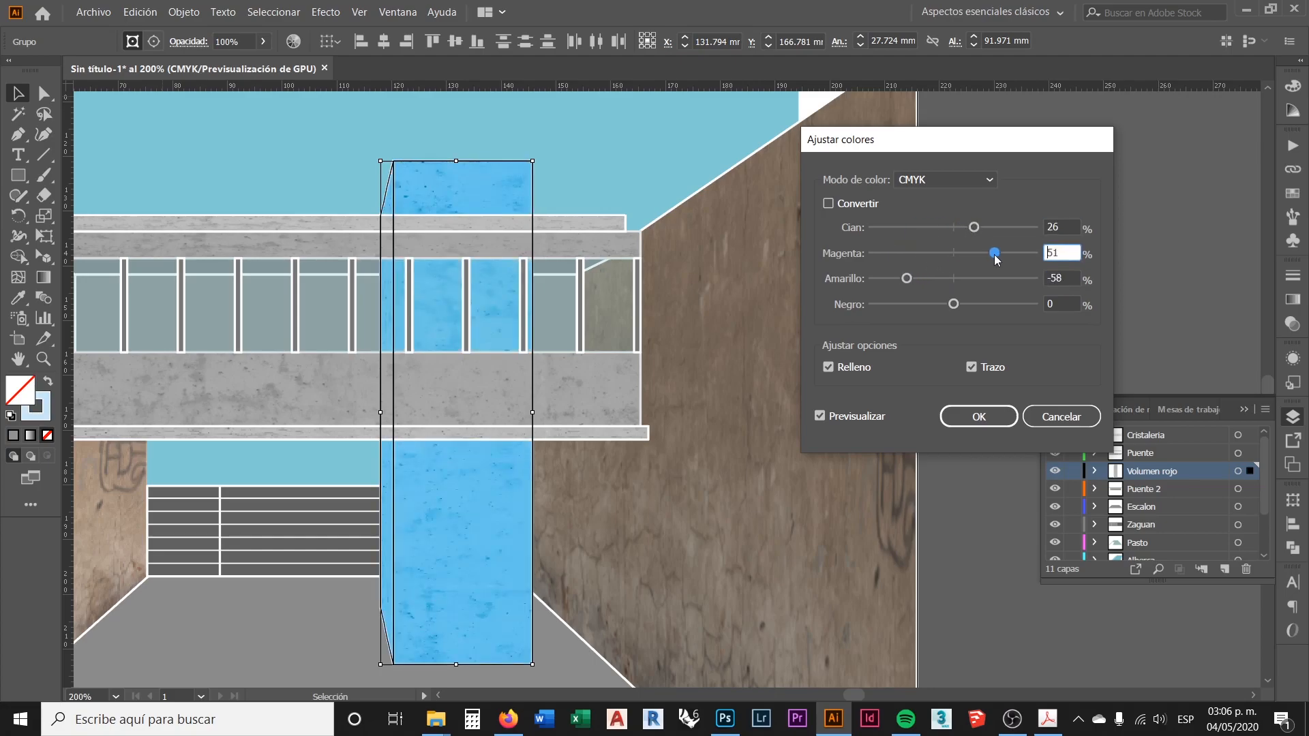
drag(906, 278, 978, 283)
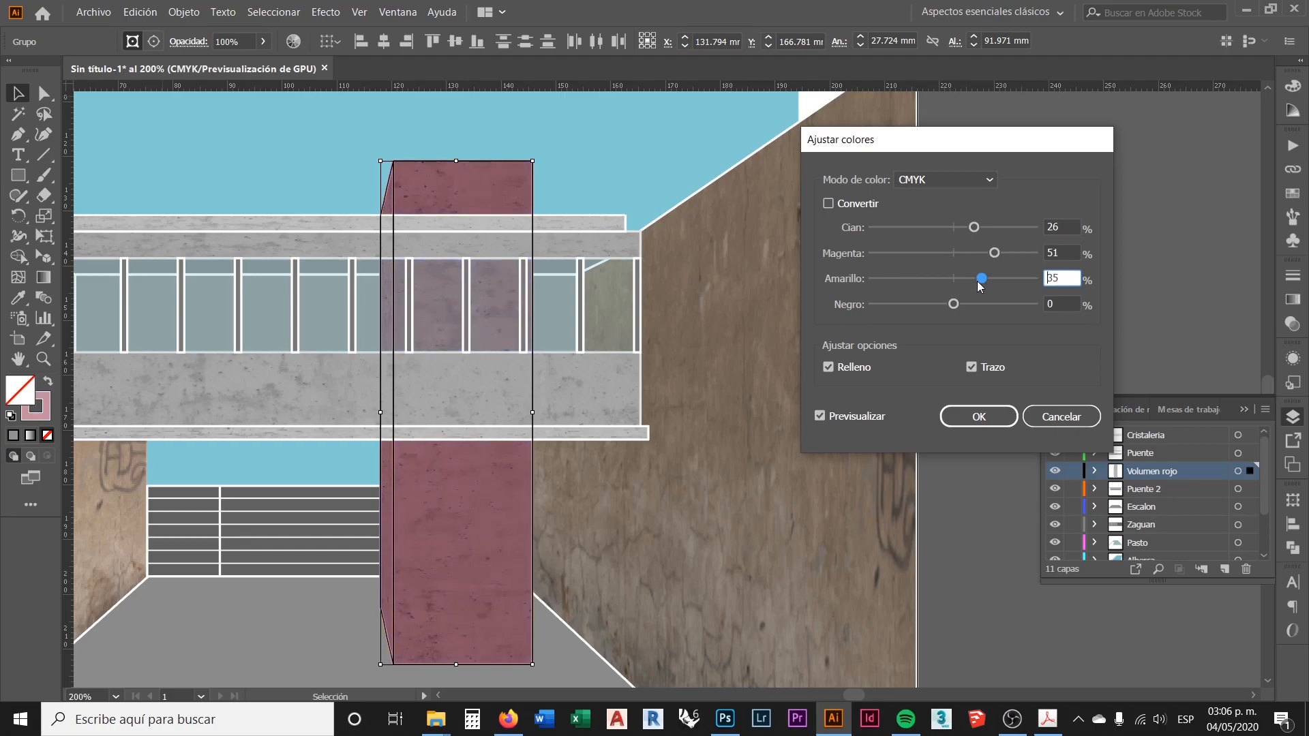
click(995, 254)
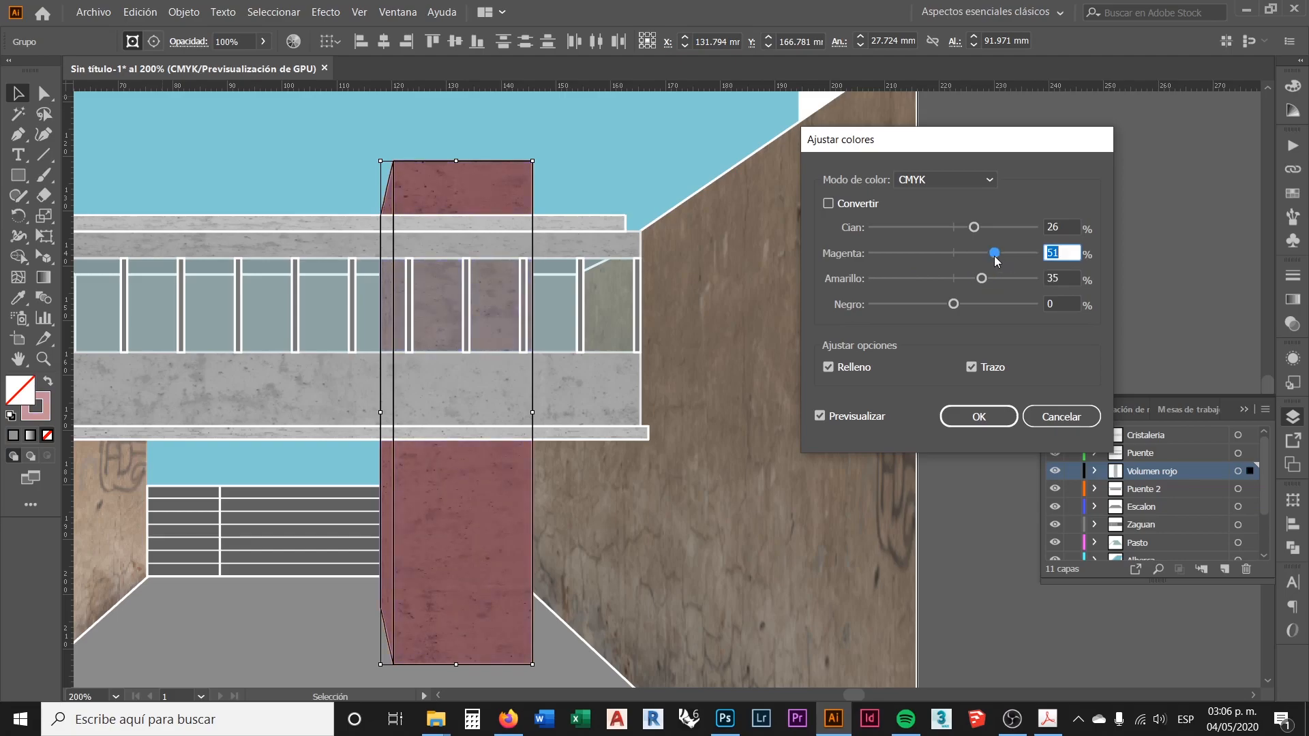
drag(984, 284, 992, 279)
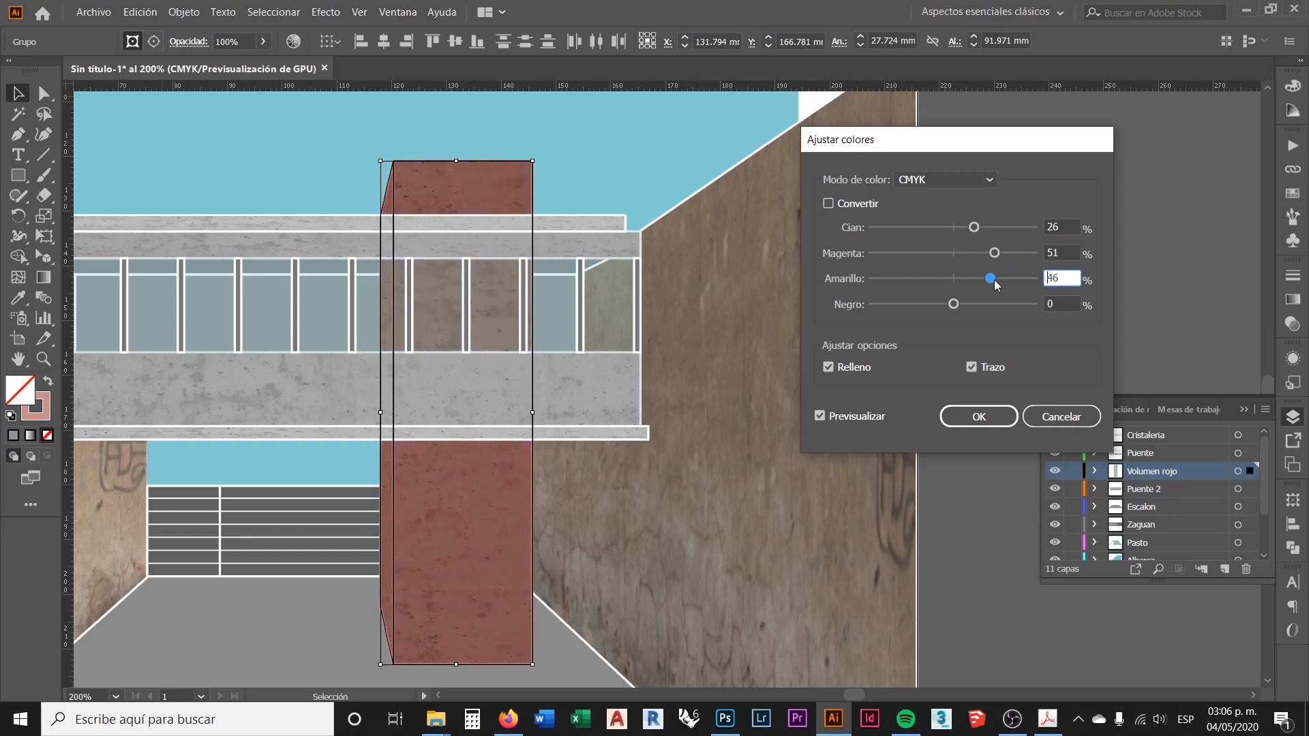
drag(973, 227, 981, 228)
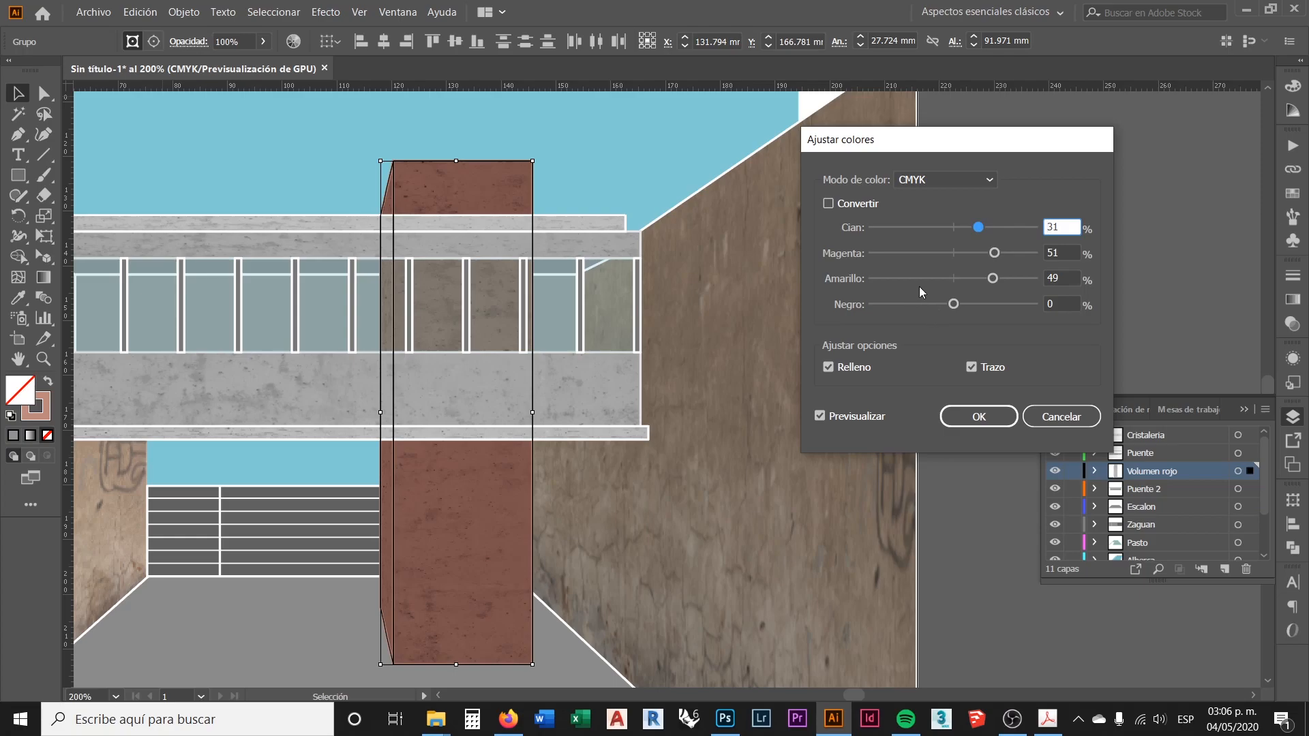
Leave strokes out of the tower's colour adjustment, apply it to the fill only and deselect the tower
click(971, 366)
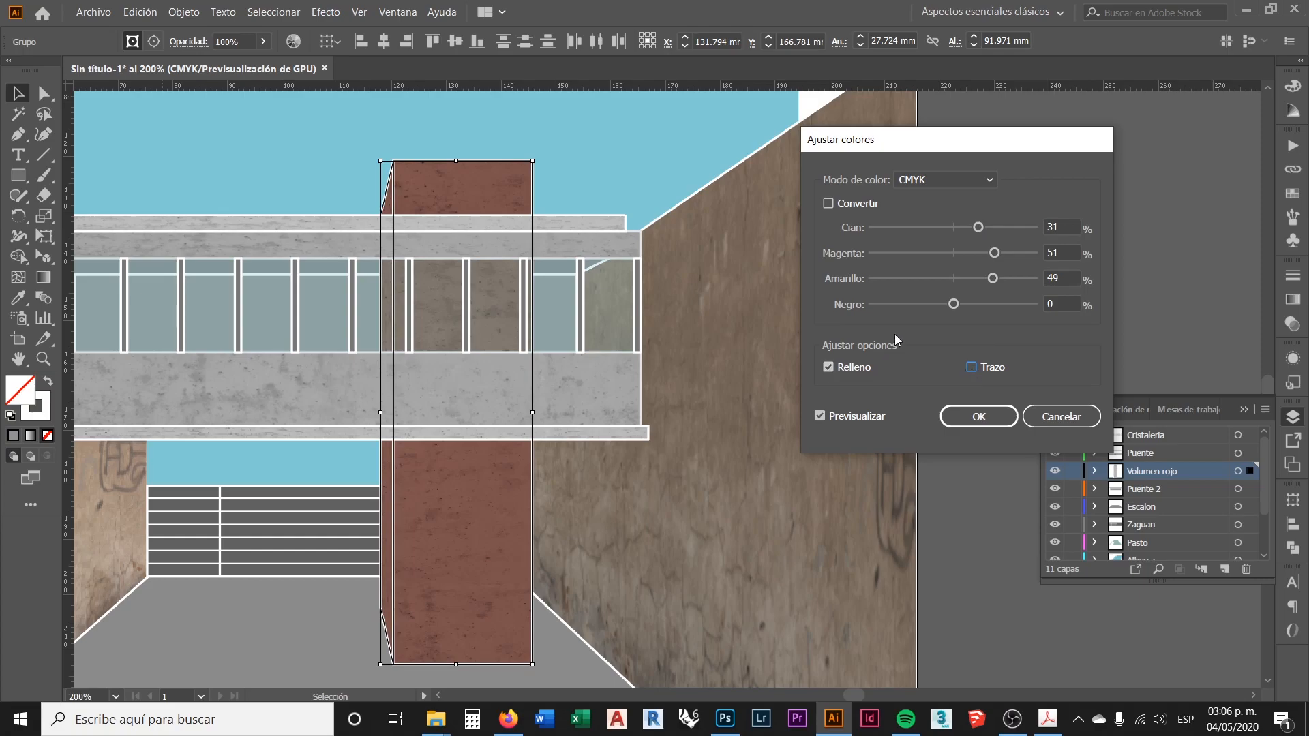
click(979, 417)
click(967, 383)
key(ctrl+1)
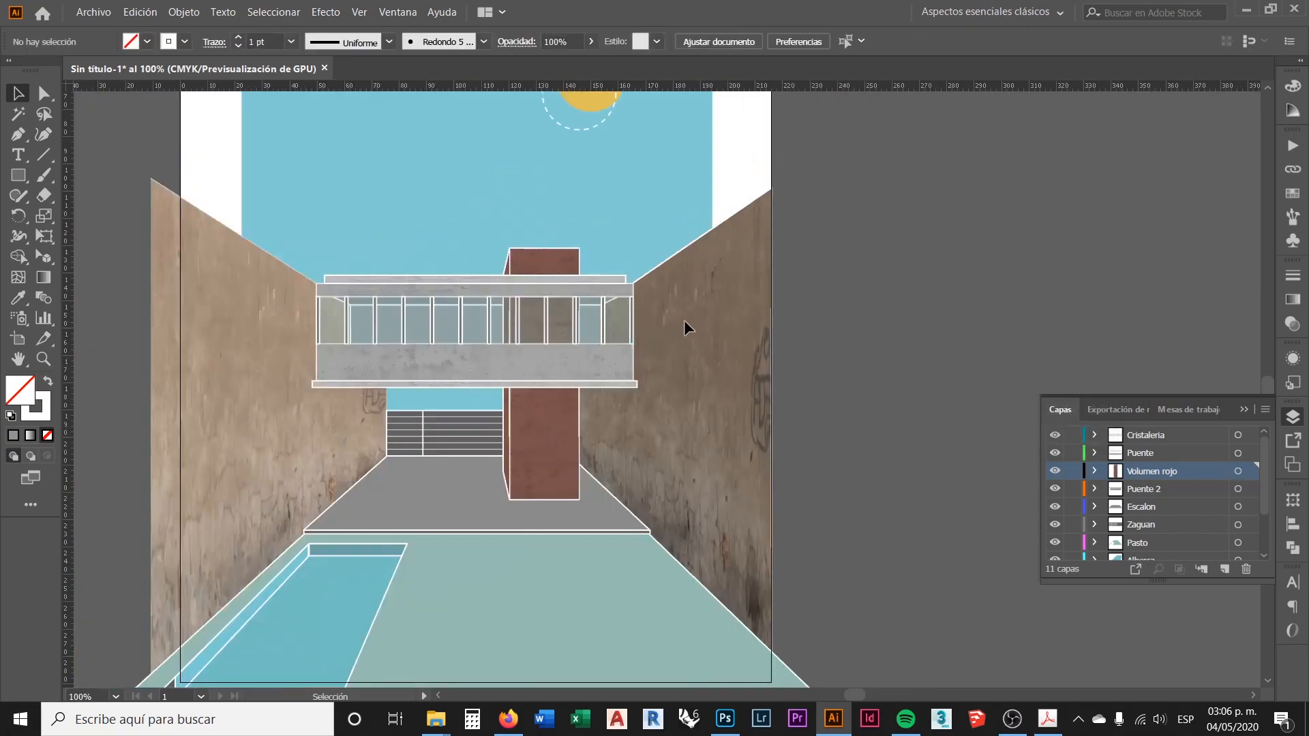
key(ctrl+minus)
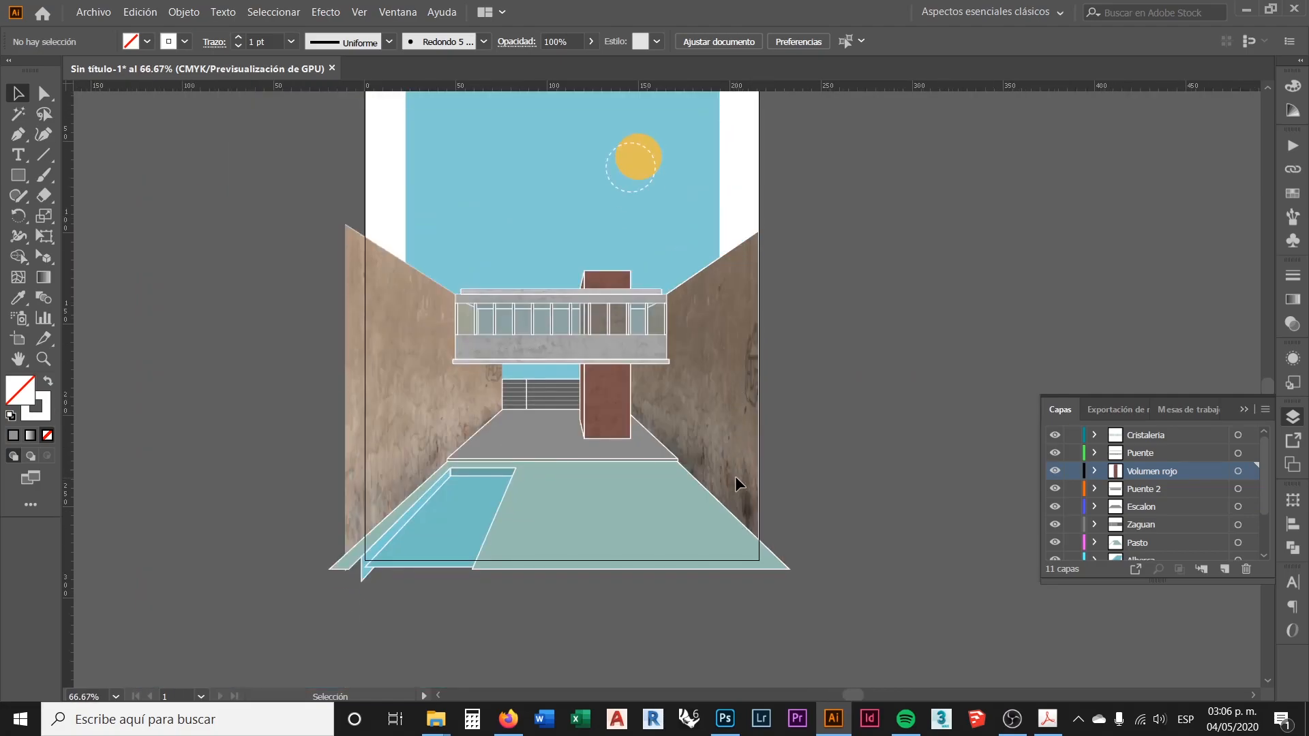
key(ctrl+plus)
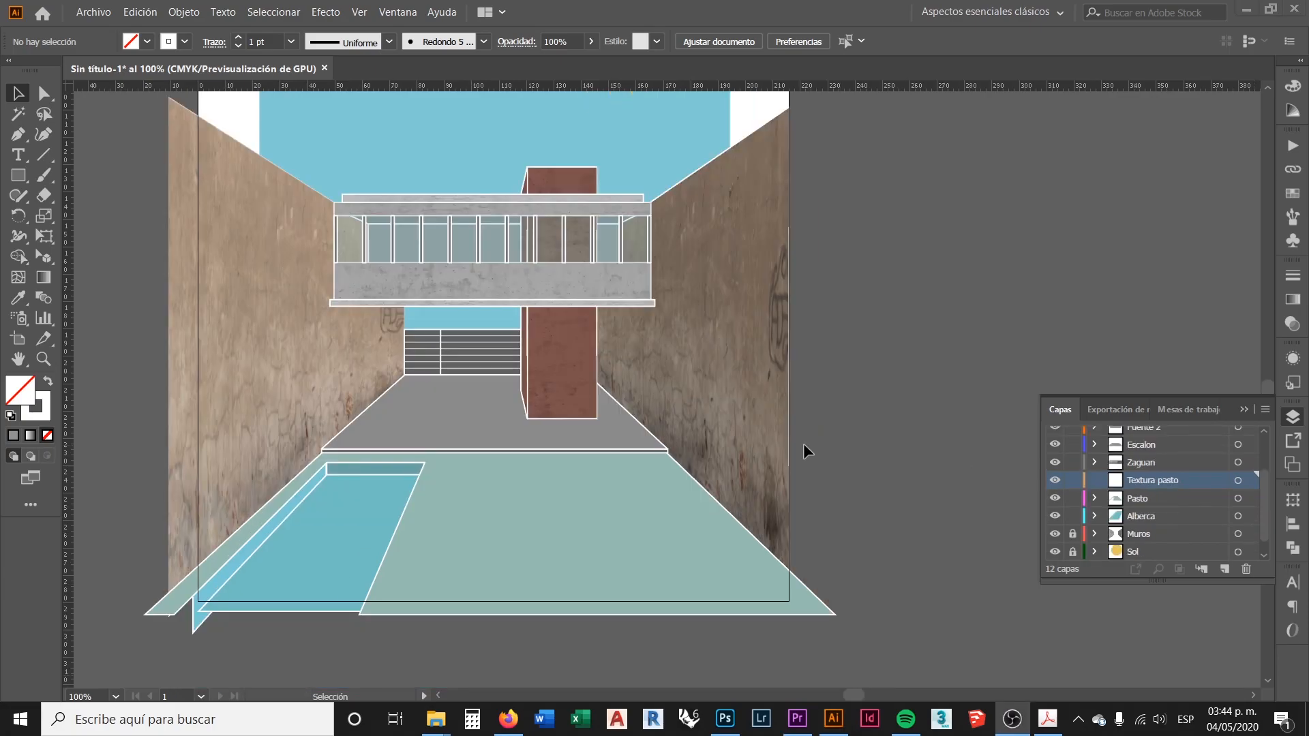
Draw a grass tuft of three white lines meeting at the base, about 4 mm high, on the lawn beside the pool
click(447, 569)
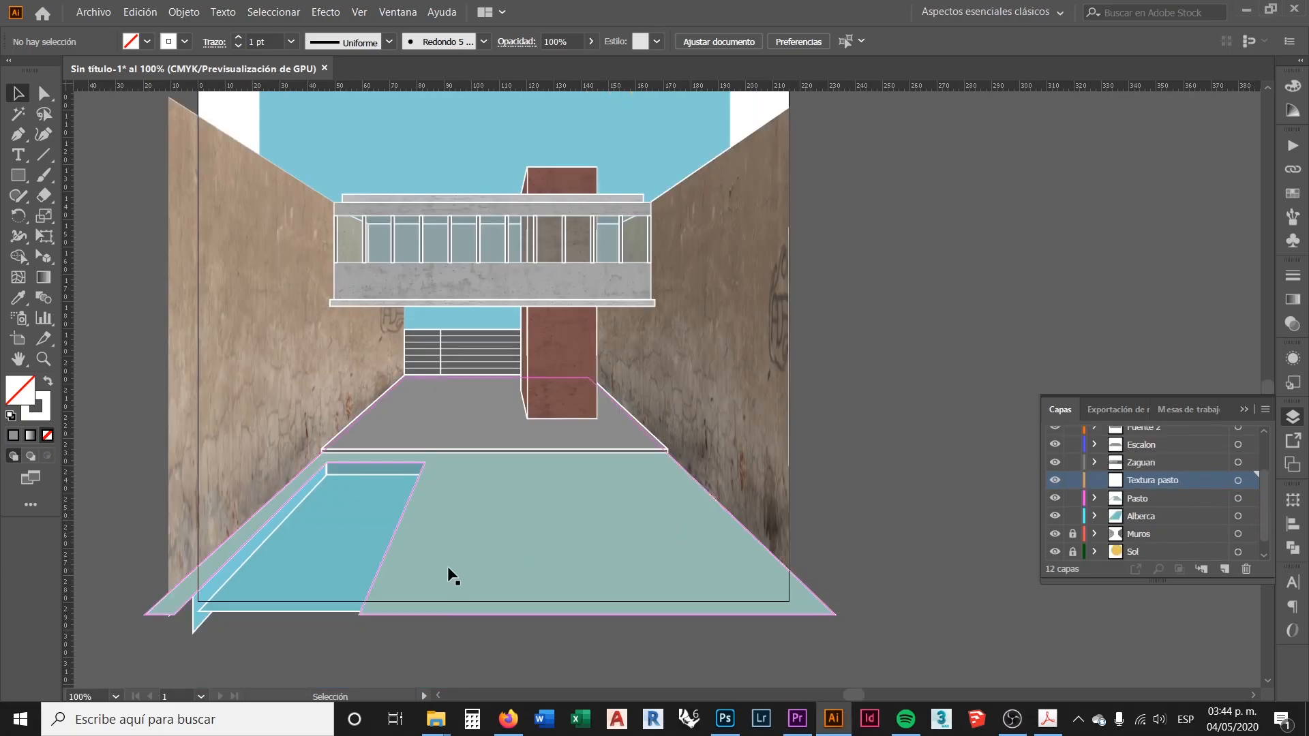
scroll(448, 600, up, 1)
scroll(464, 596, up, 2)
scroll(371, 536, down, 1)
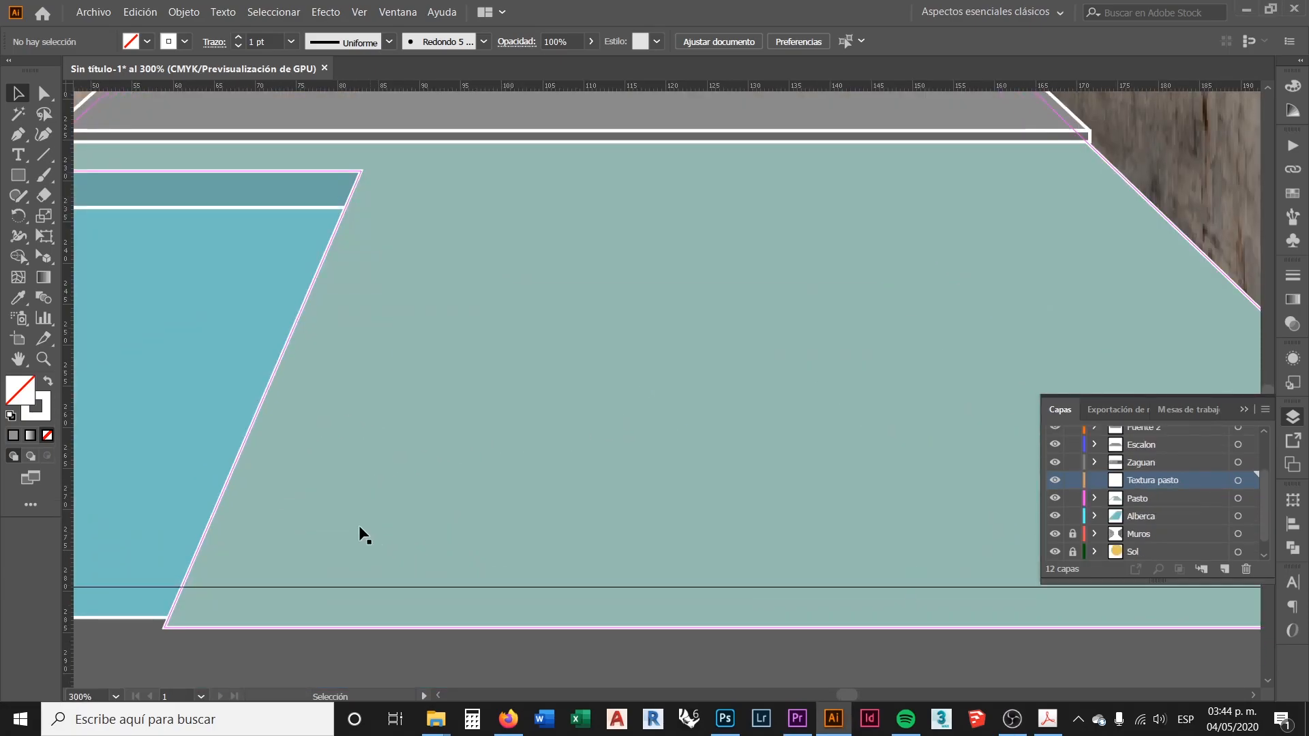
click(43, 157)
scroll(383, 503, up, 1)
mouse_move(386, 515)
mouse_down()
mouse_move(409, 489)
mouse_move(384, 515)
mouse_move(389, 379)
mouse_up()
scroll(384, 512, up, 1)
scroll(381, 508, up, 2)
scroll(388, 382, down, 3)
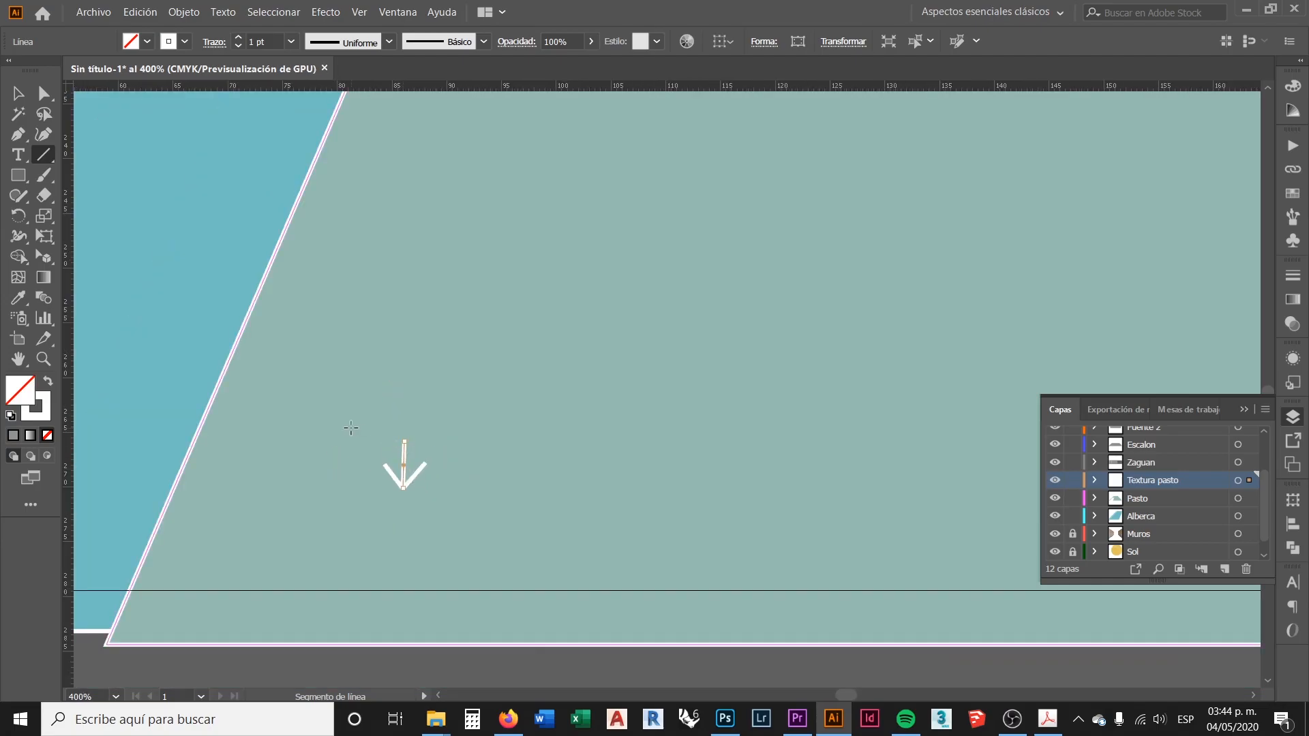
Select the three lines of the grass tuft and group them
key(v)
scroll(385, 451, up, 1)
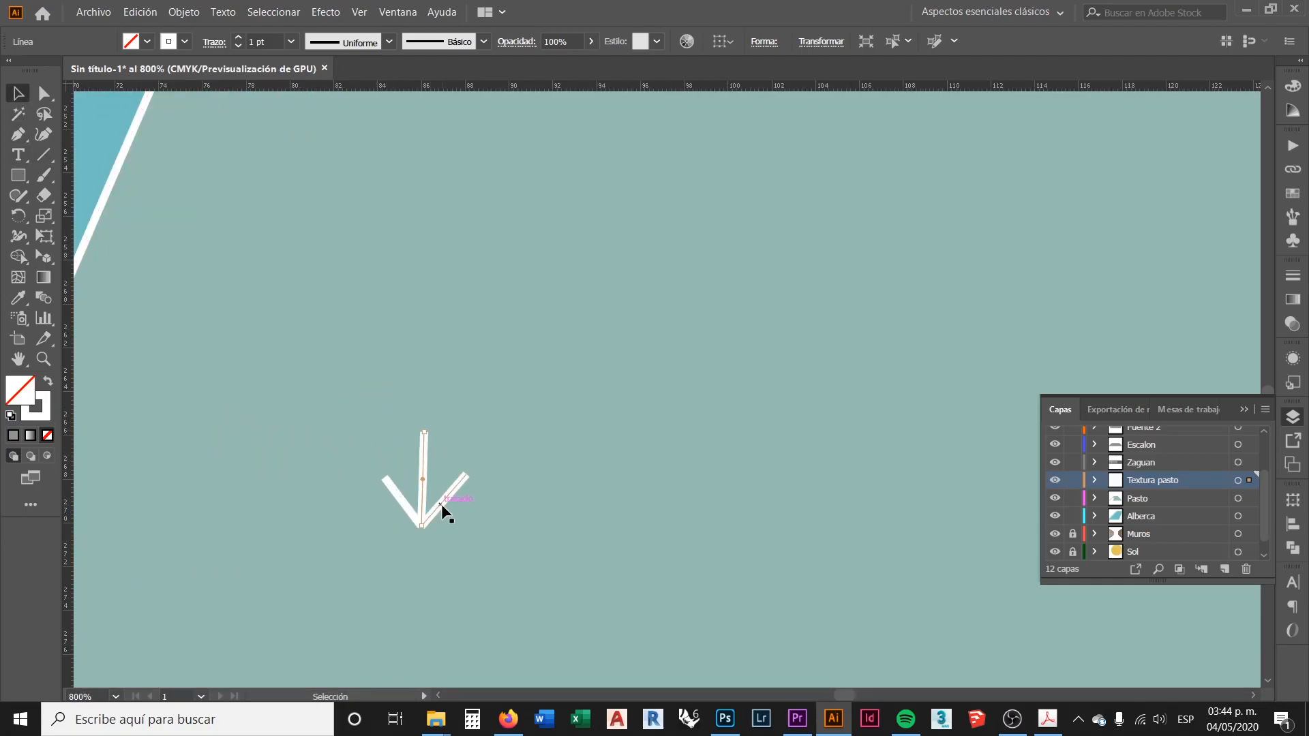
shift+click(439, 503)
shift+click(403, 501)
right_click(403, 502)
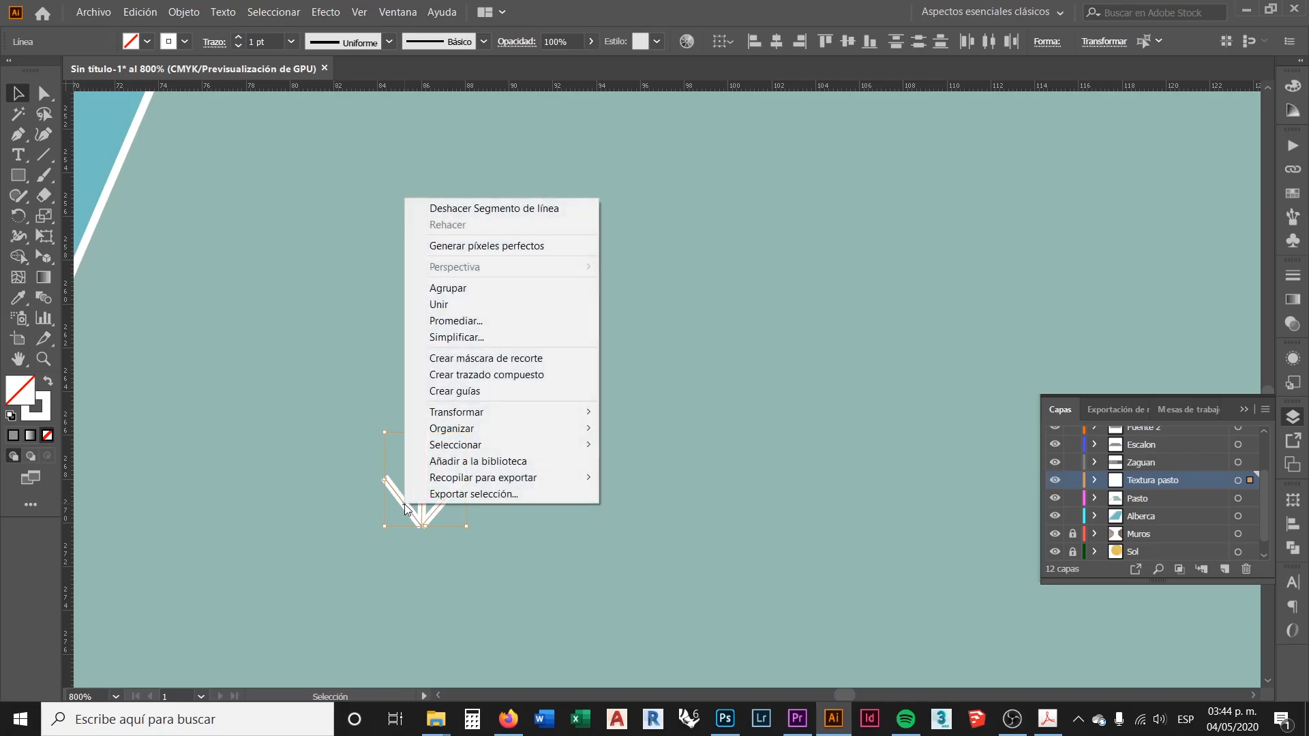
click(457, 288)
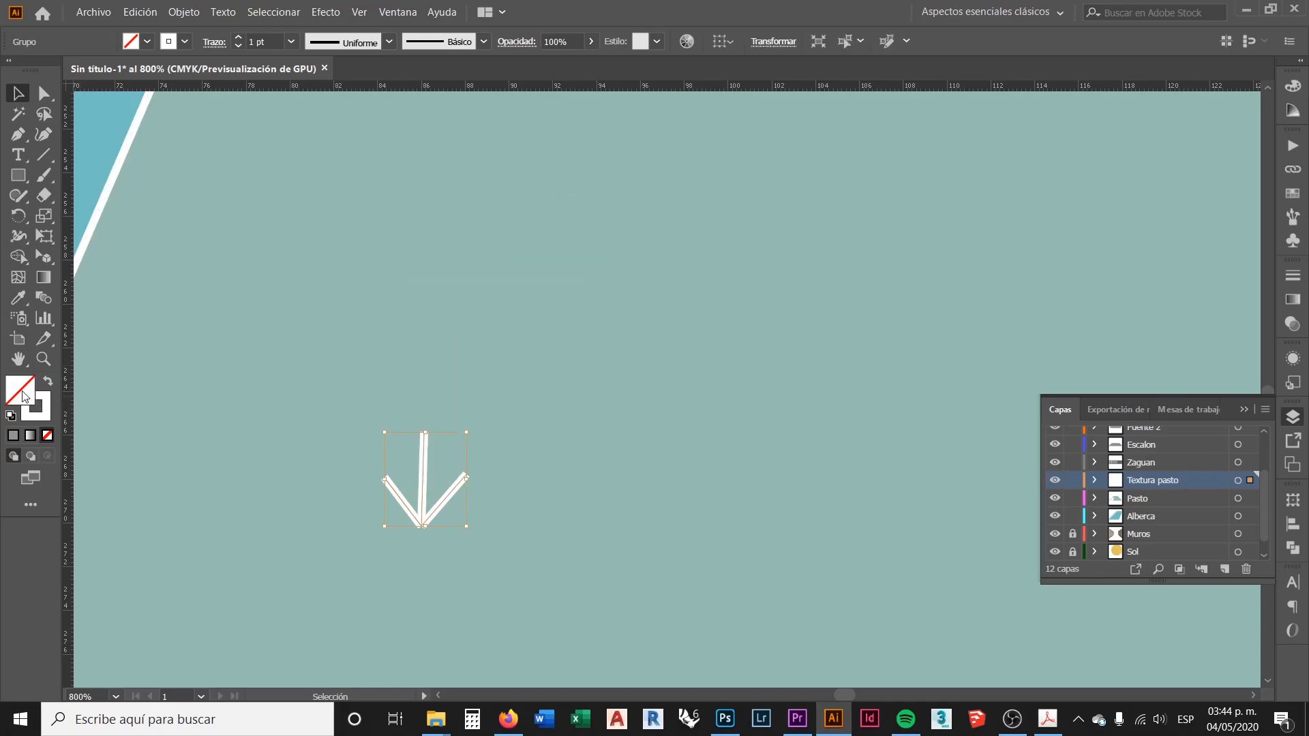
Set the grass tuft's stroke colour to dark green 4D6646
double_click(49, 408)
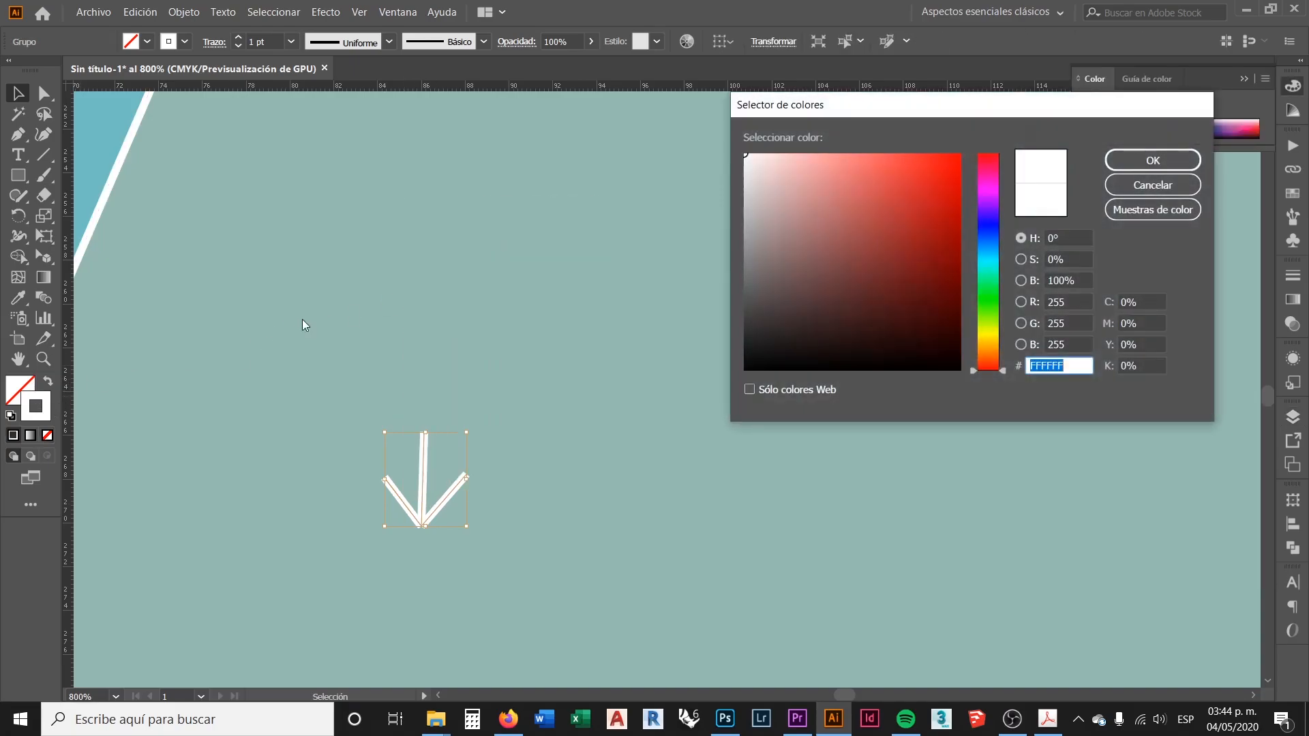
drag(990, 294, 994, 310)
mouse_move(881, 231)
mouse_down()
mouse_move(841, 284)
mouse_move(808, 301)
mouse_move(809, 282)
mouse_up()
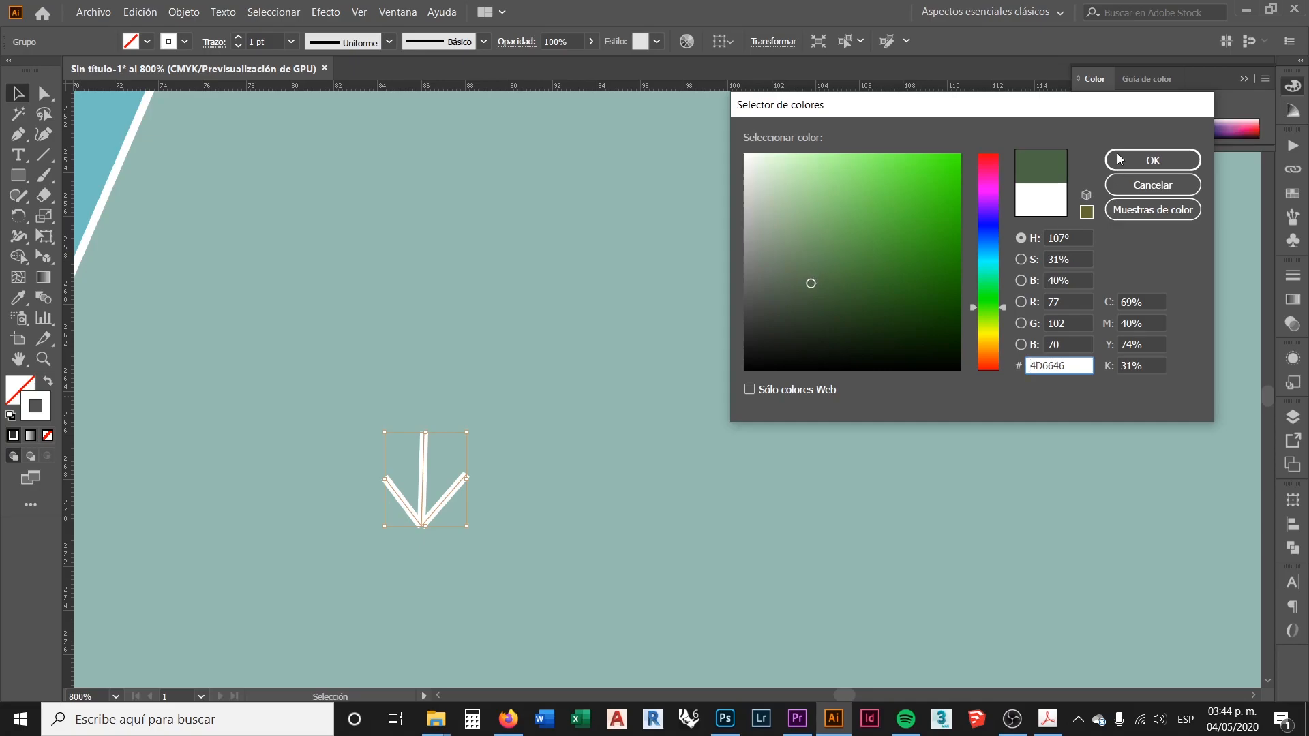
click(1153, 160)
click(418, 402)
scroll(418, 402, down, 3)
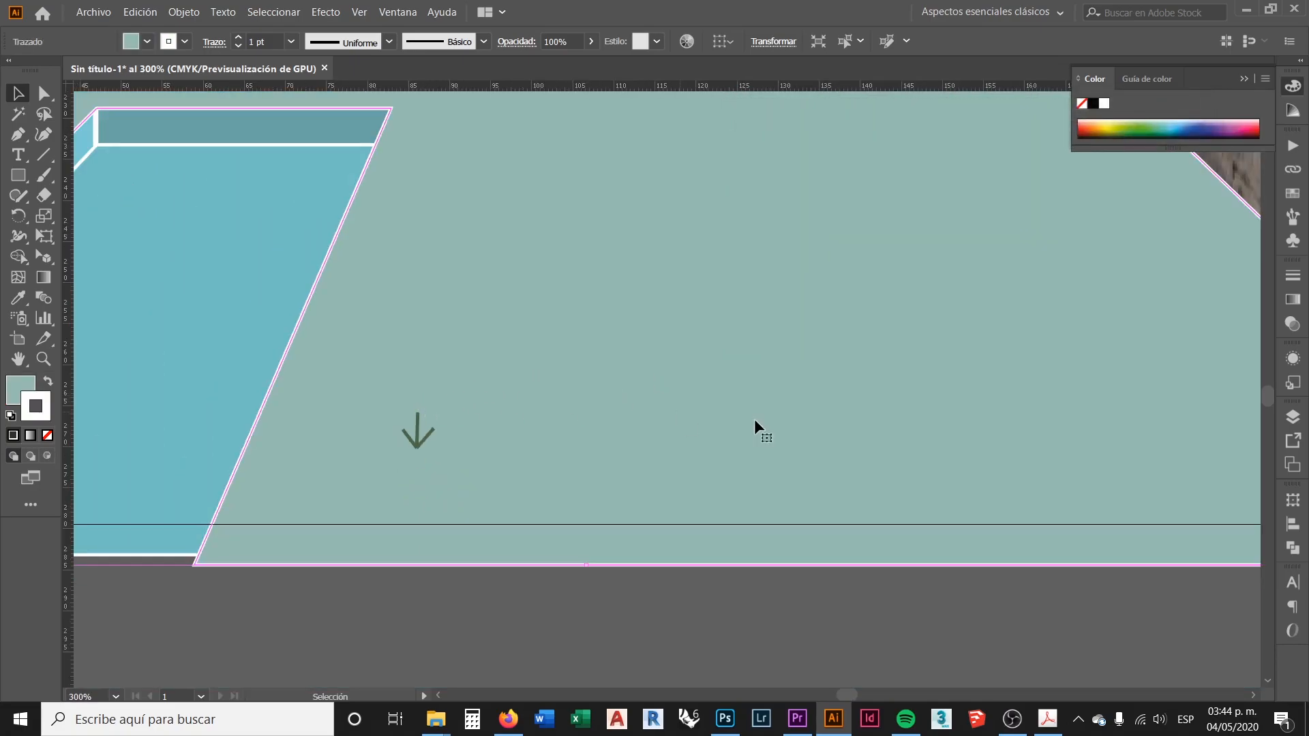
Shorten the grass tuft's middle line by lowering its upper end below the tips of the side lines
key(alt+Tab)
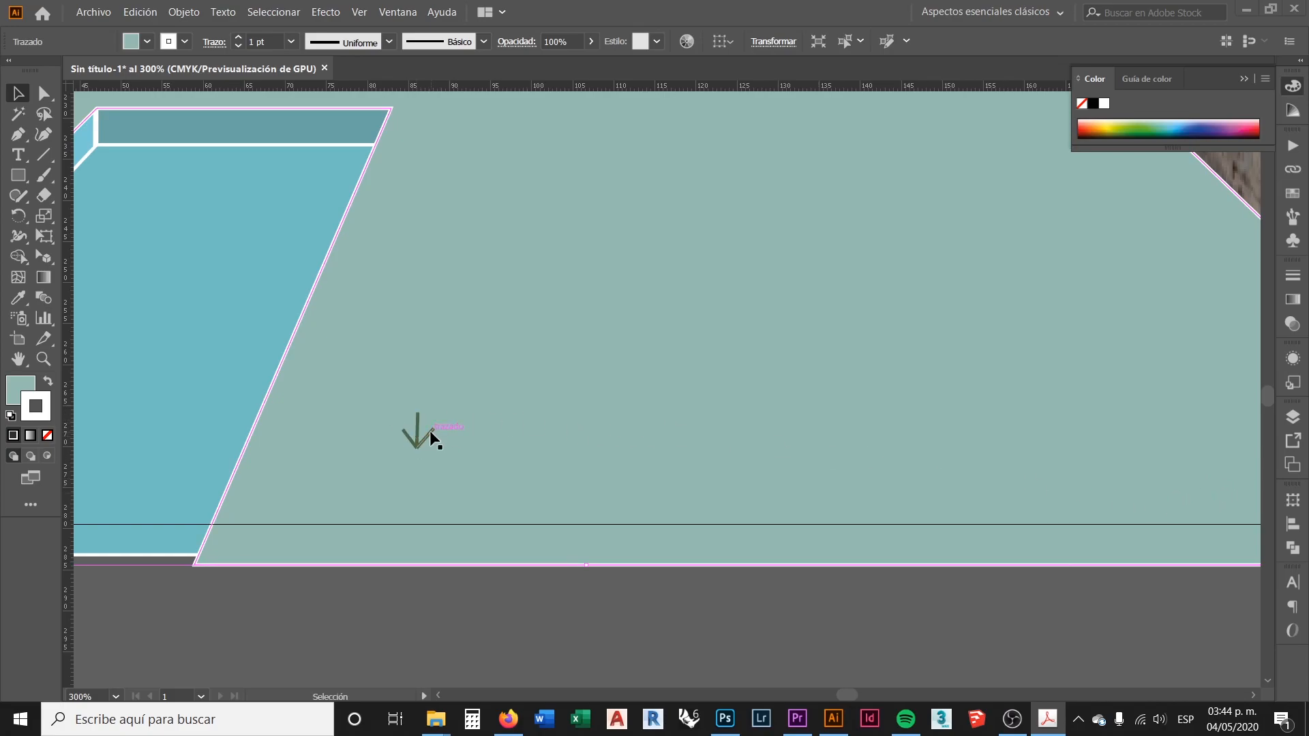
key(alt+Tab)
scroll(433, 446, up, 2)
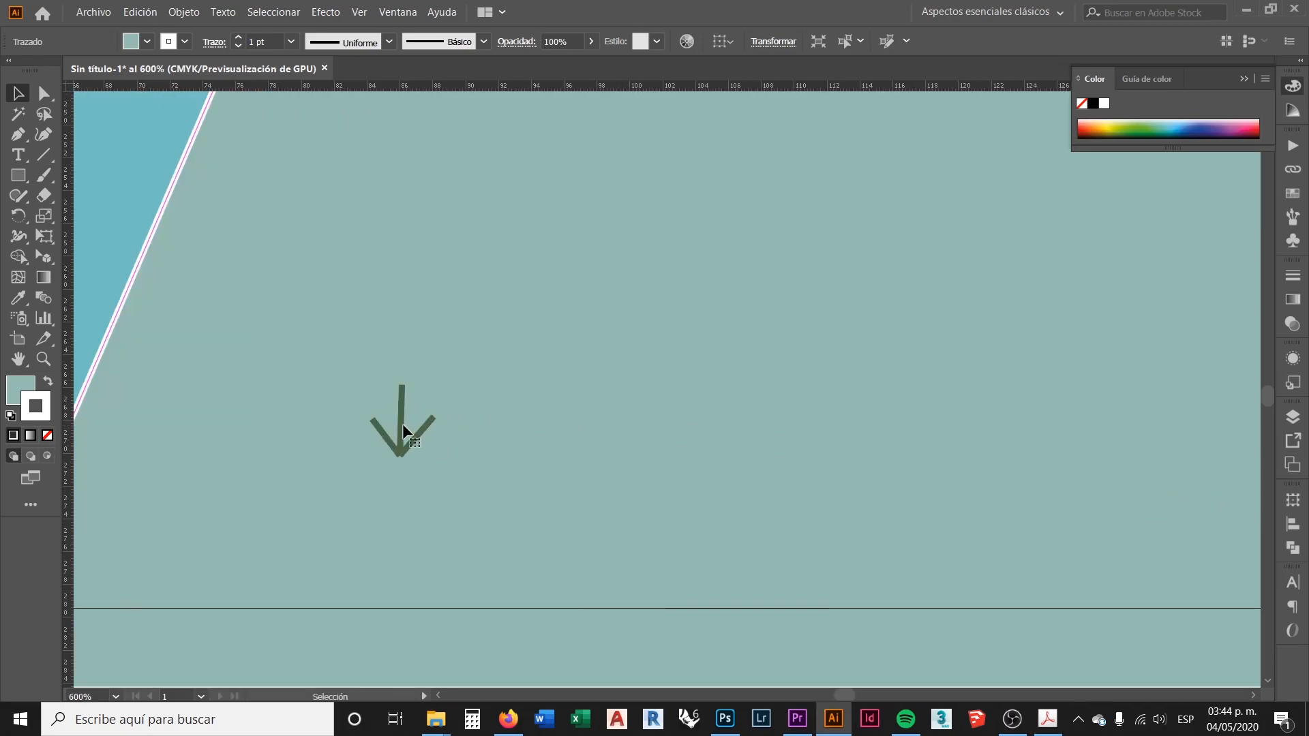
key(a)
click(402, 436)
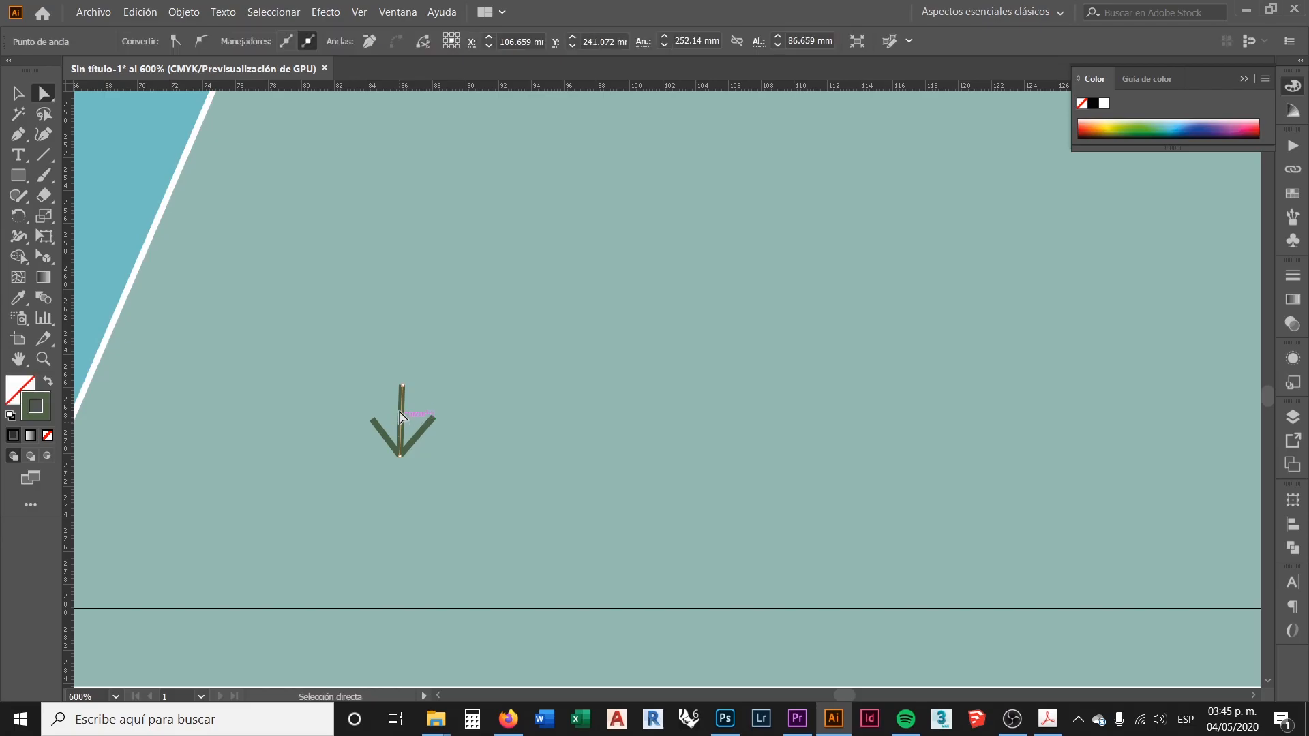
drag(400, 388, 400, 453)
scroll(345, 427, down, 3)
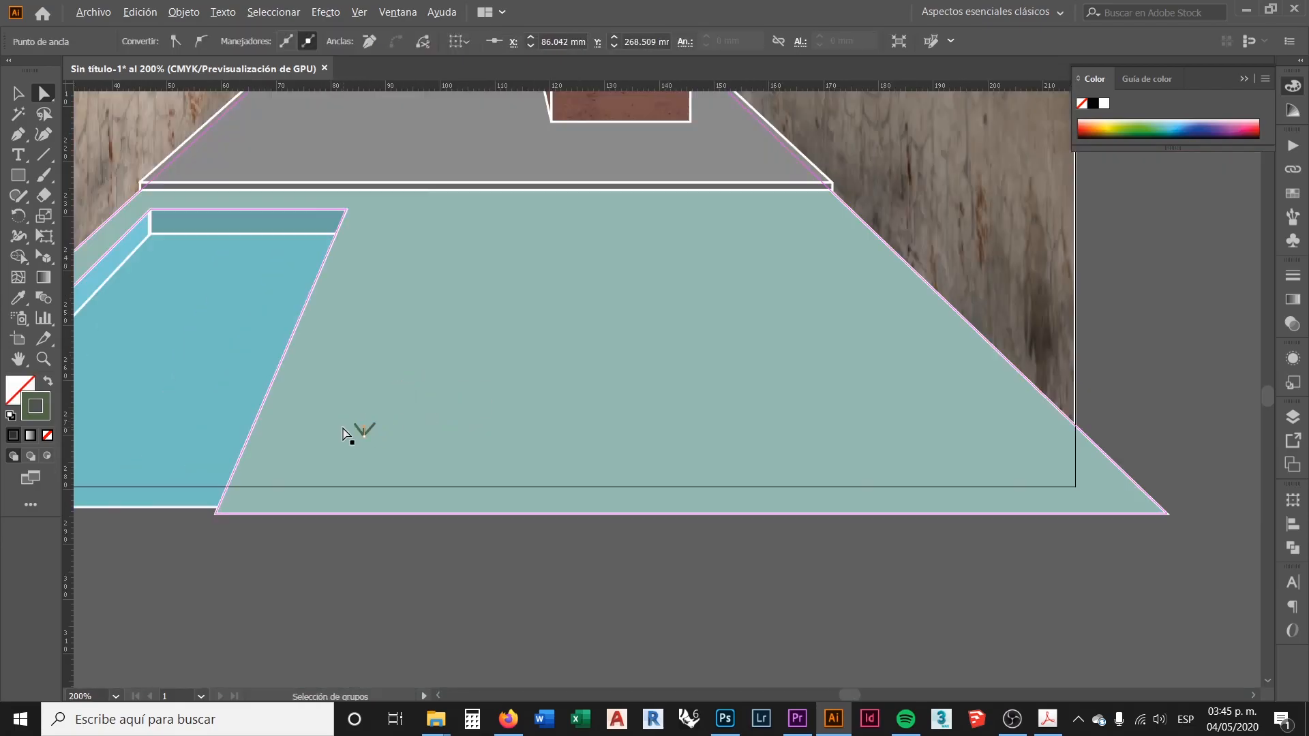
click(18, 93)
click(404, 592)
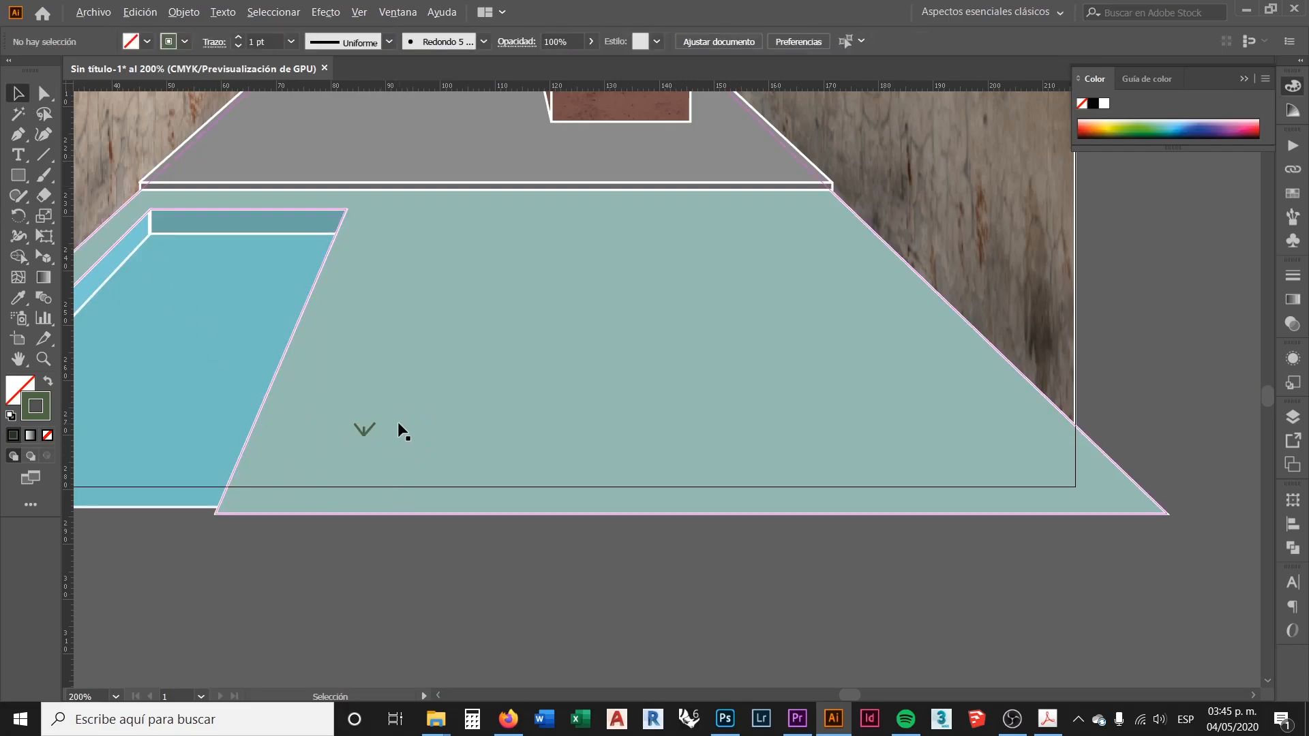
Create a dynamic symbol named pasto from the grouped grass tuft
scroll(398, 426, up, 2)
click(337, 439)
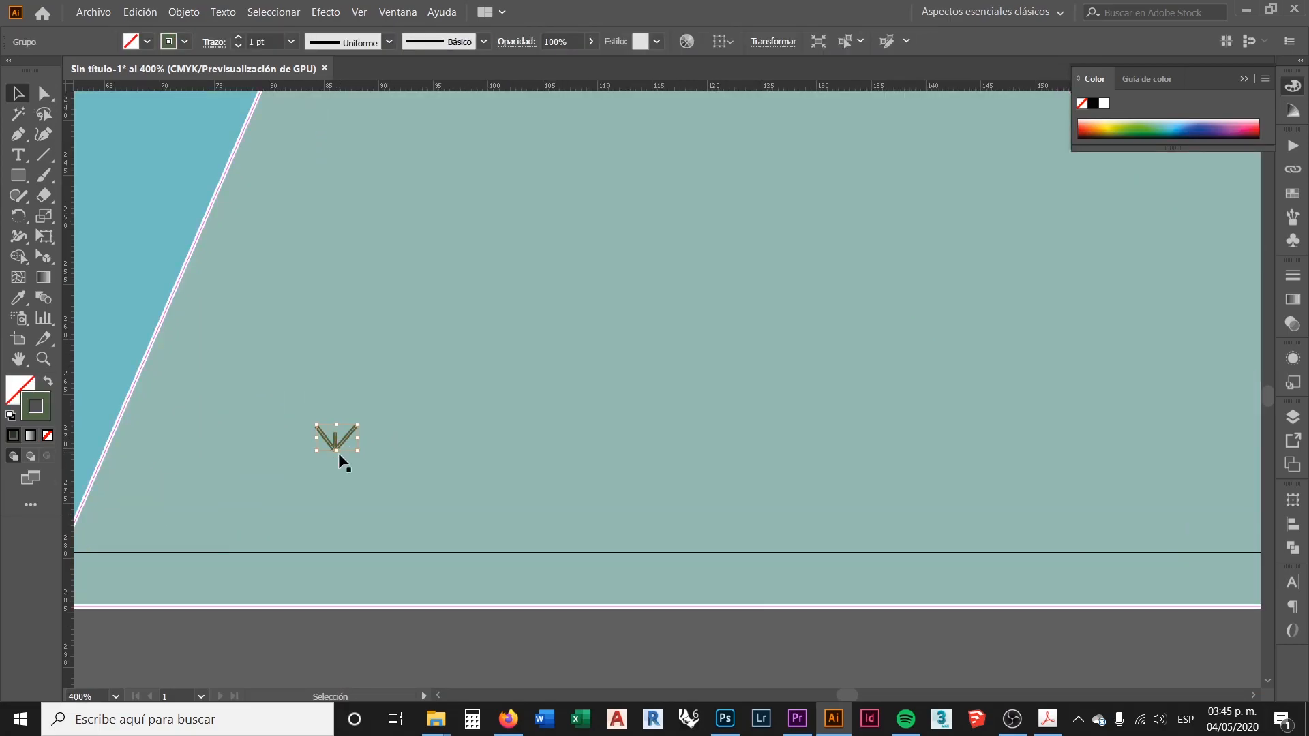
scroll(338, 439, down, 2)
click(1293, 240)
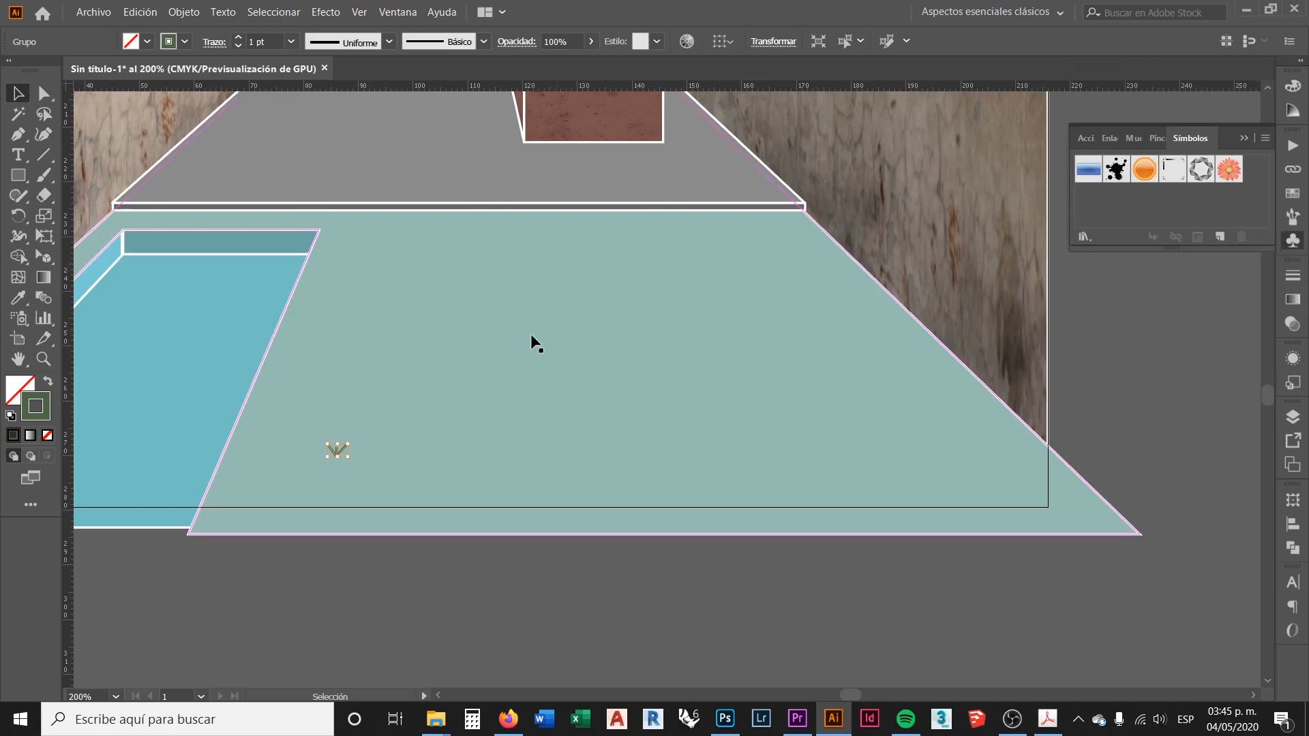
scroll(385, 439, up, 1)
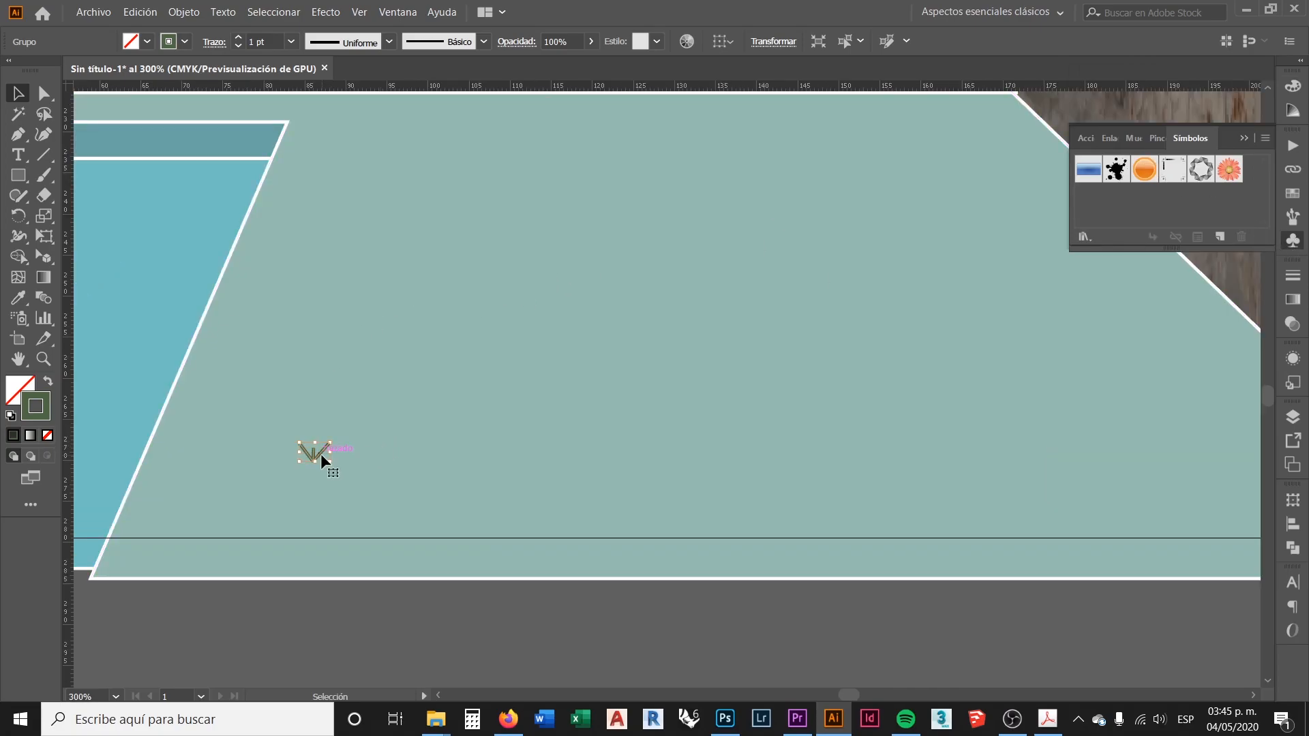
drag(319, 452, 1111, 207)
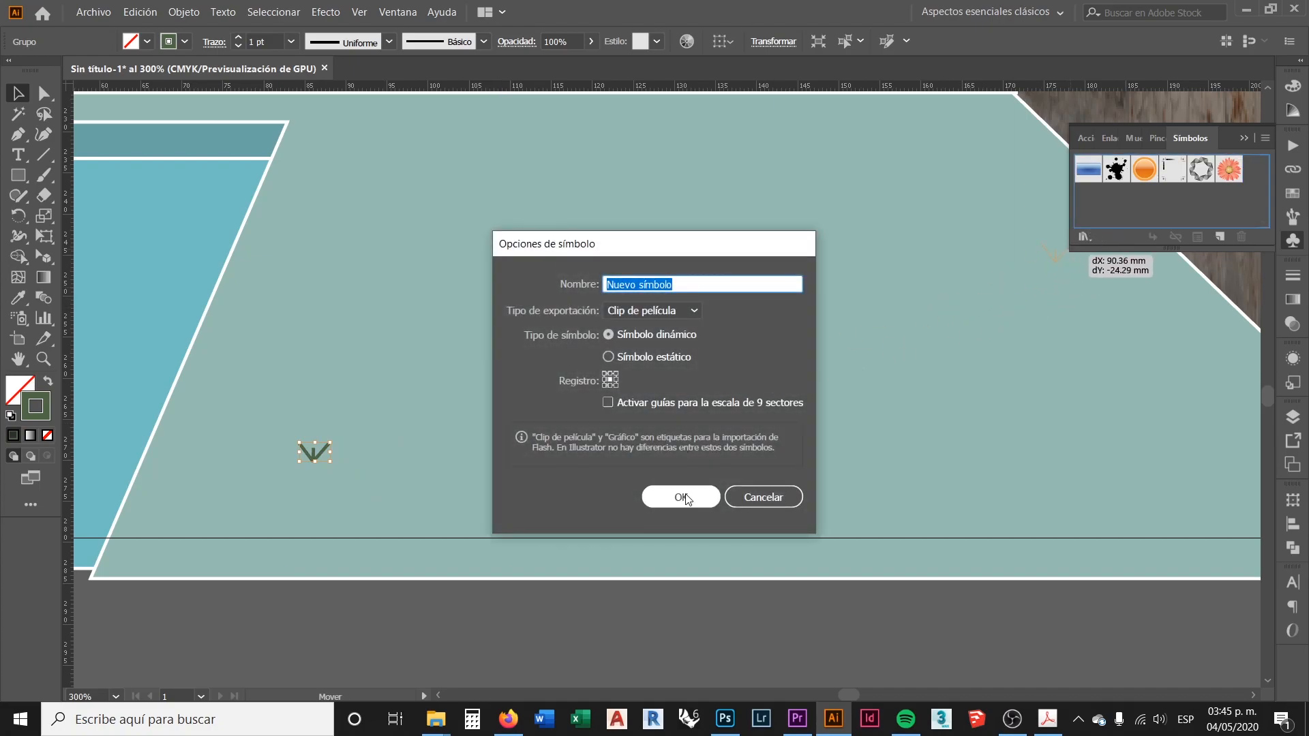
text(pat)
text(to)
click(692, 497)
Copy the grass symbol twice along a horizontal row near the front edge of the lawn
click(368, 609)
scroll(171, 414, down, 1)
scroll(267, 435, up, 1)
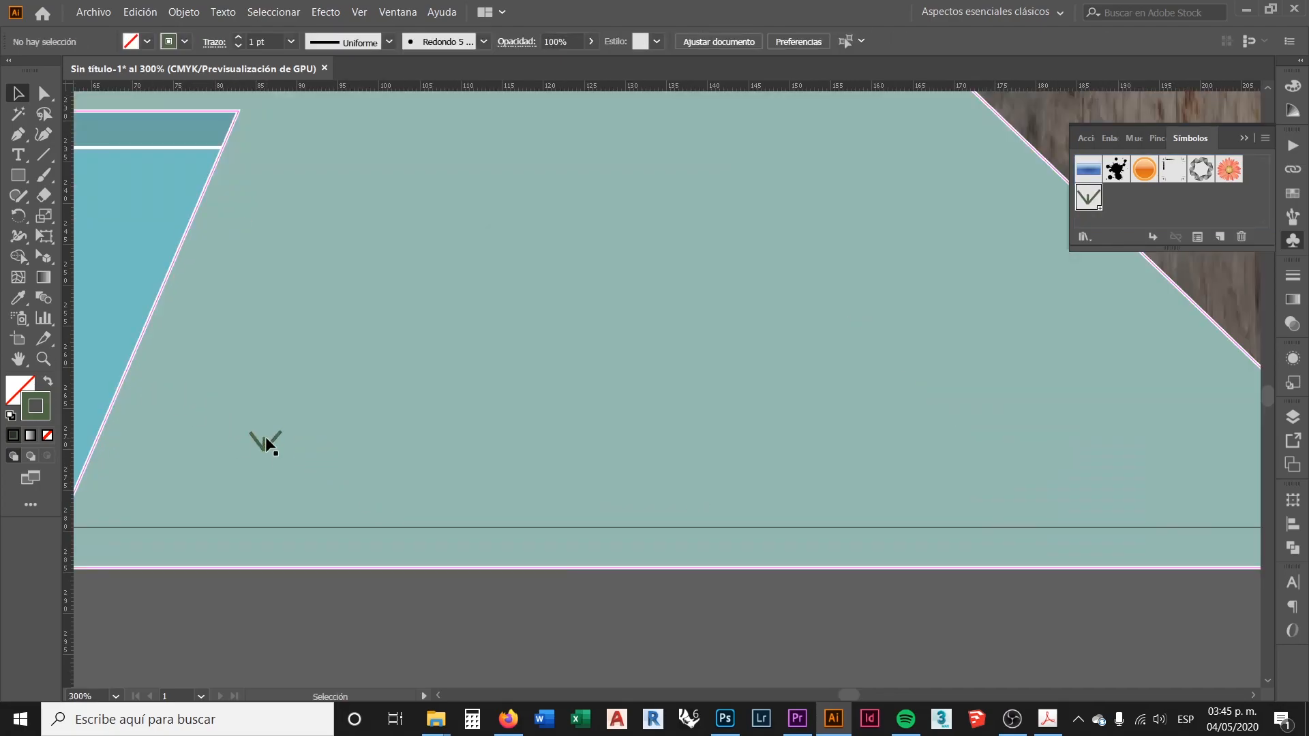
drag(270, 444, 567, 443)
scroll(567, 514, up, 1)
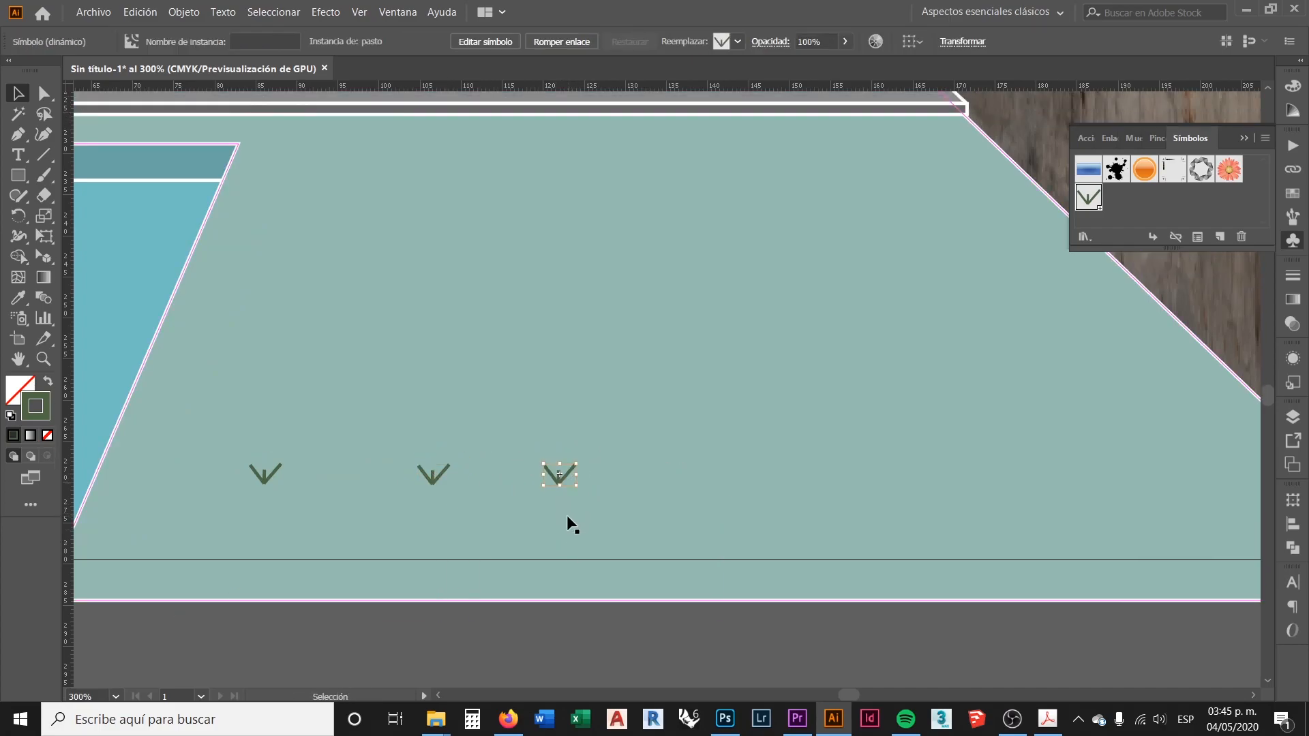
scroll(567, 514, down, 1)
scroll(570, 490, up, 1)
Place a smaller copy of the grass symbol farther back on the lawn, behind the front row
drag(570, 493, 517, 388)
key(ctrl+z)
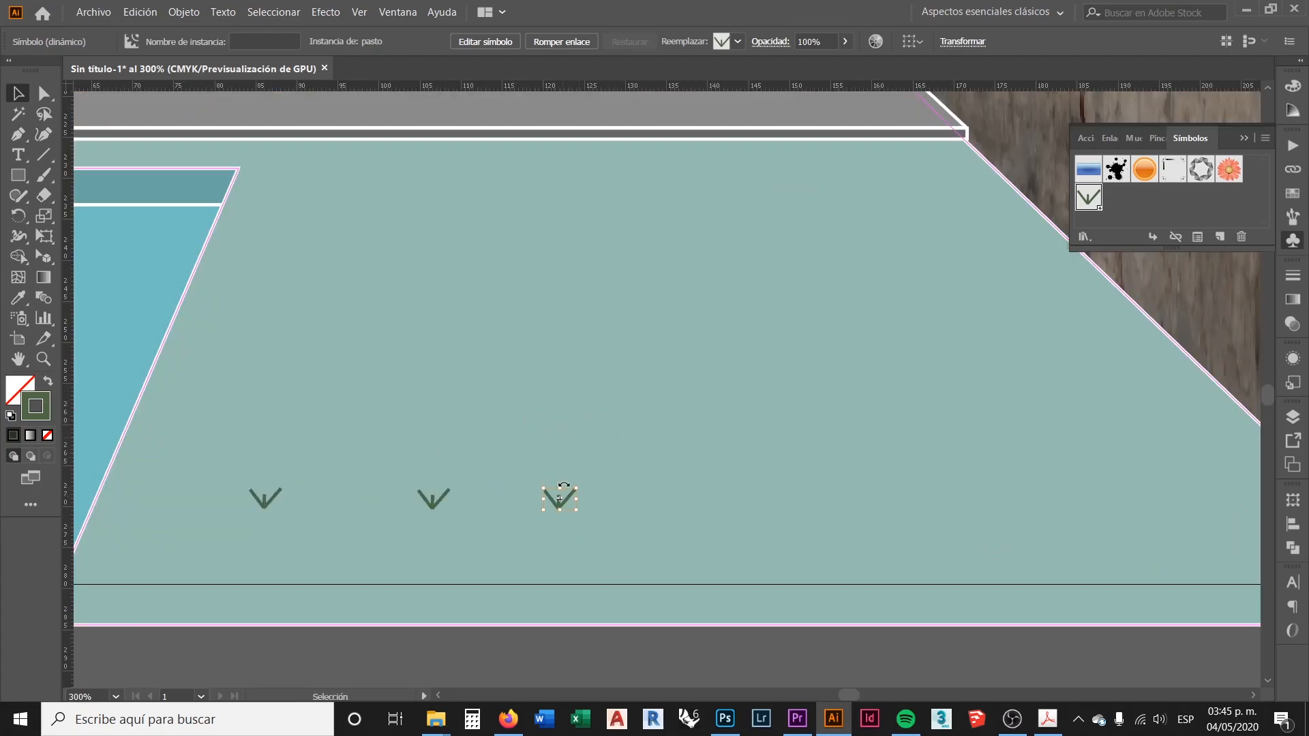
drag(569, 496, 510, 394)
scroll(514, 443, up, 3)
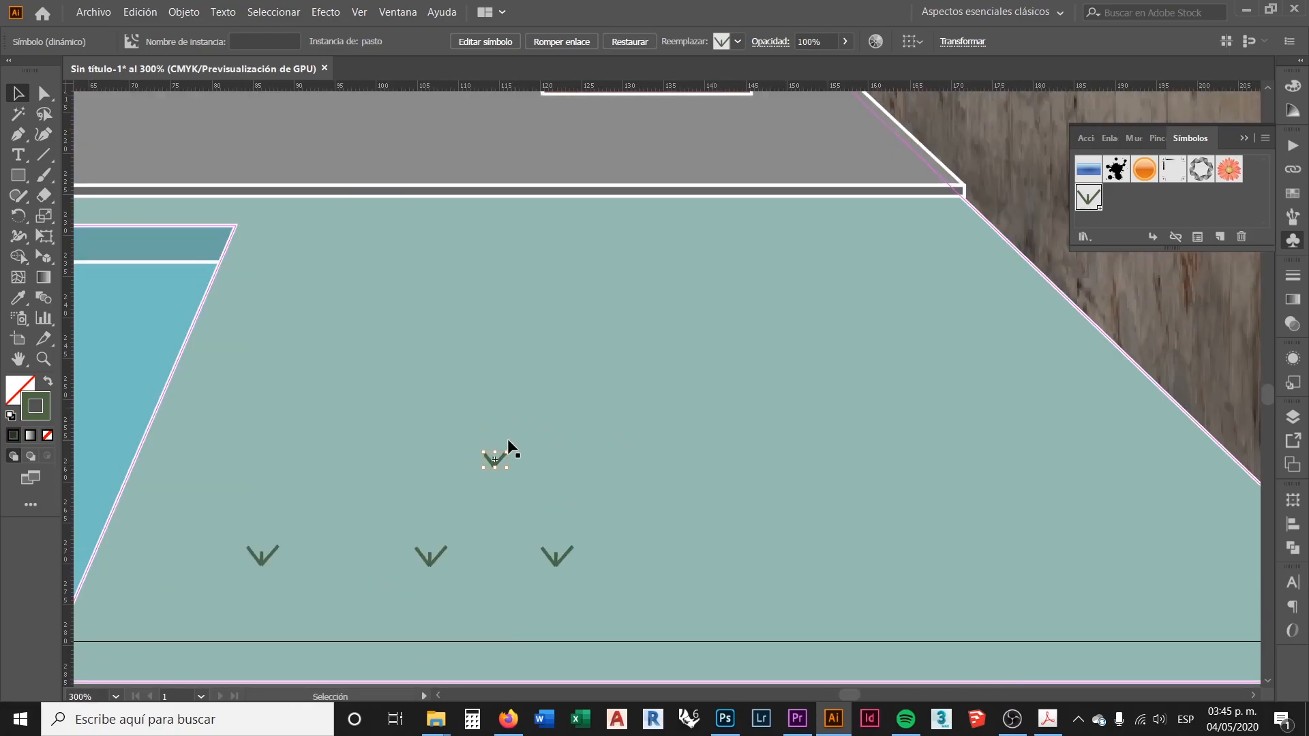
scroll(497, 459, up, 2)
scroll(503, 534, down, 1)
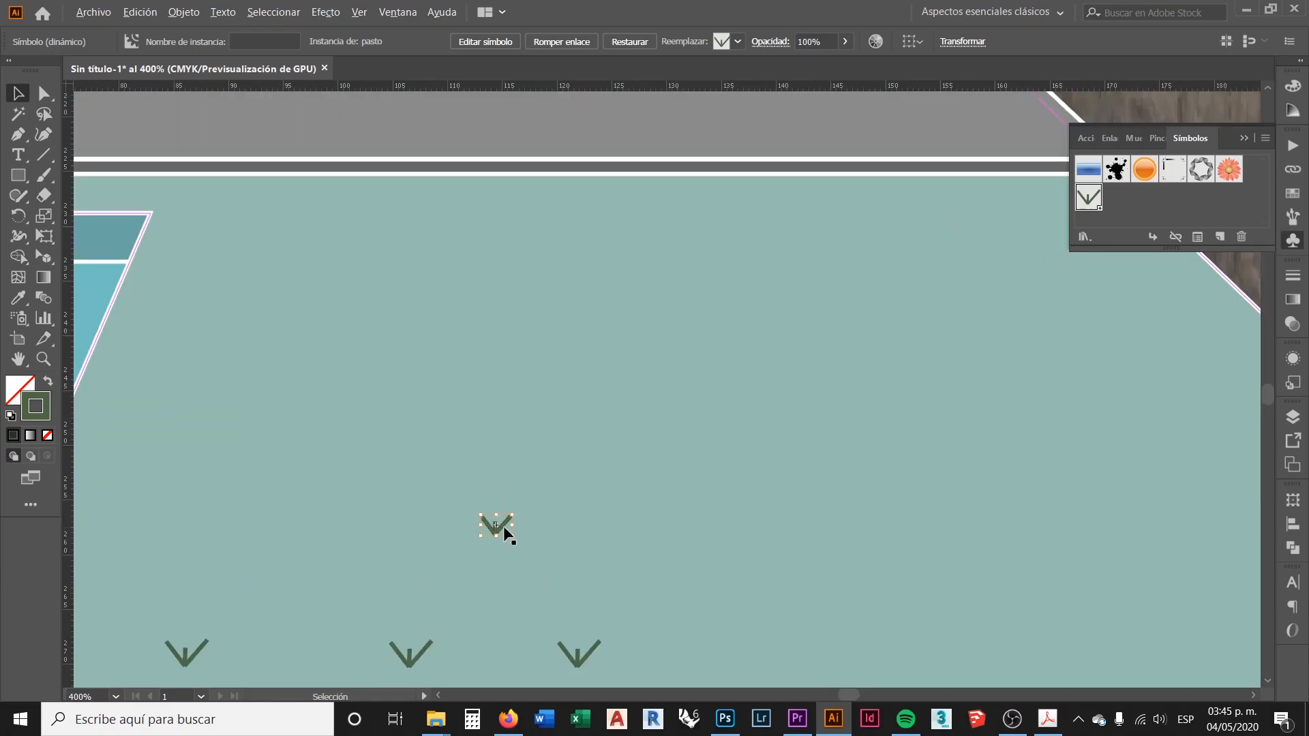
Undo the accidental shift of the lawn and copy the small grass symbol farther back towards the step
drag(509, 524, 571, 390)
key(ctrl+z)
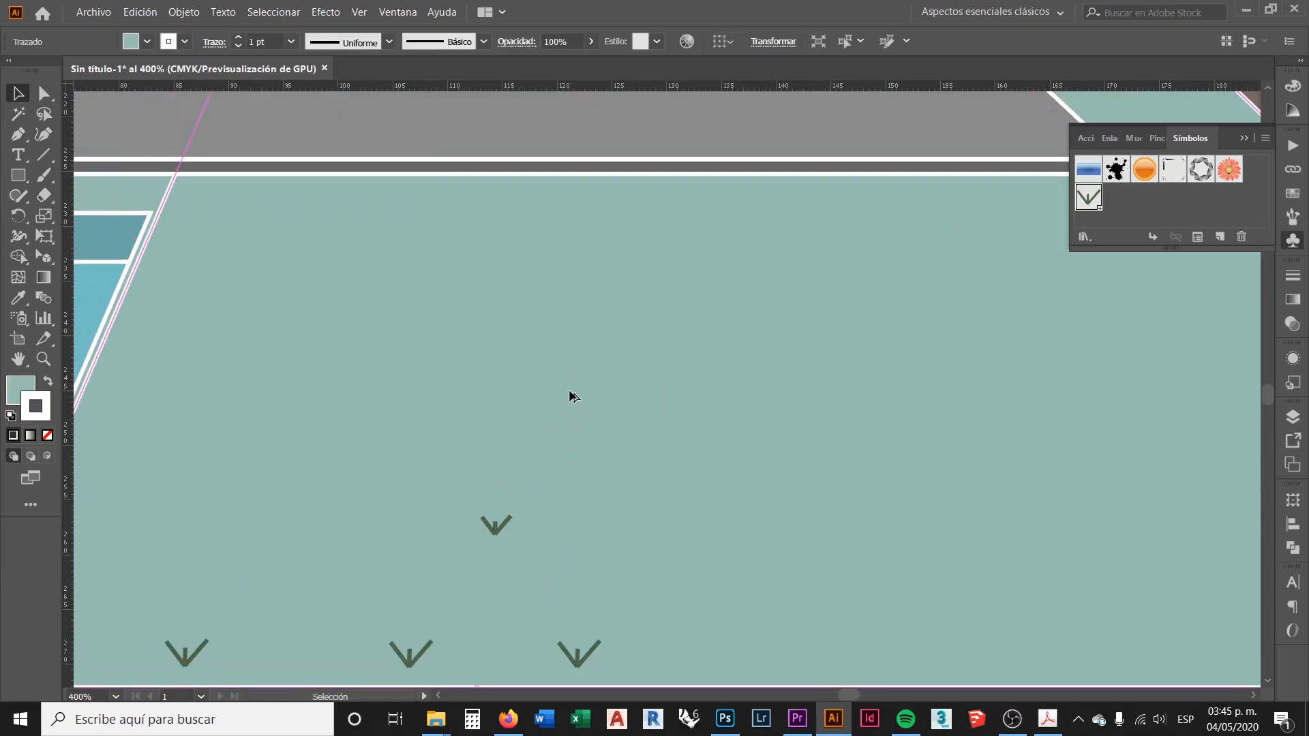
drag(502, 525, 587, 374)
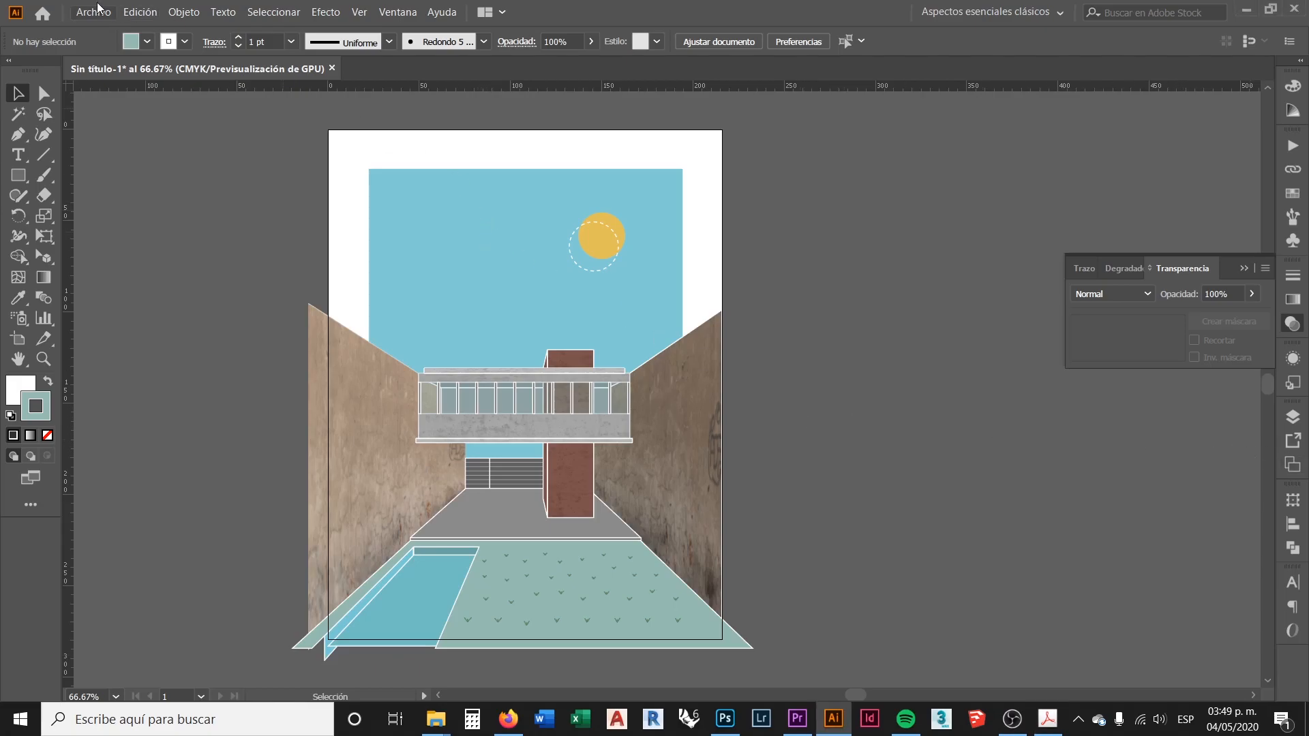
Start placing the linked swimmer PNG, Cactus.jpg, mrcutout birds PNG and Small-Faux-Branch tree image from the 9-2 folder
click(92, 15)
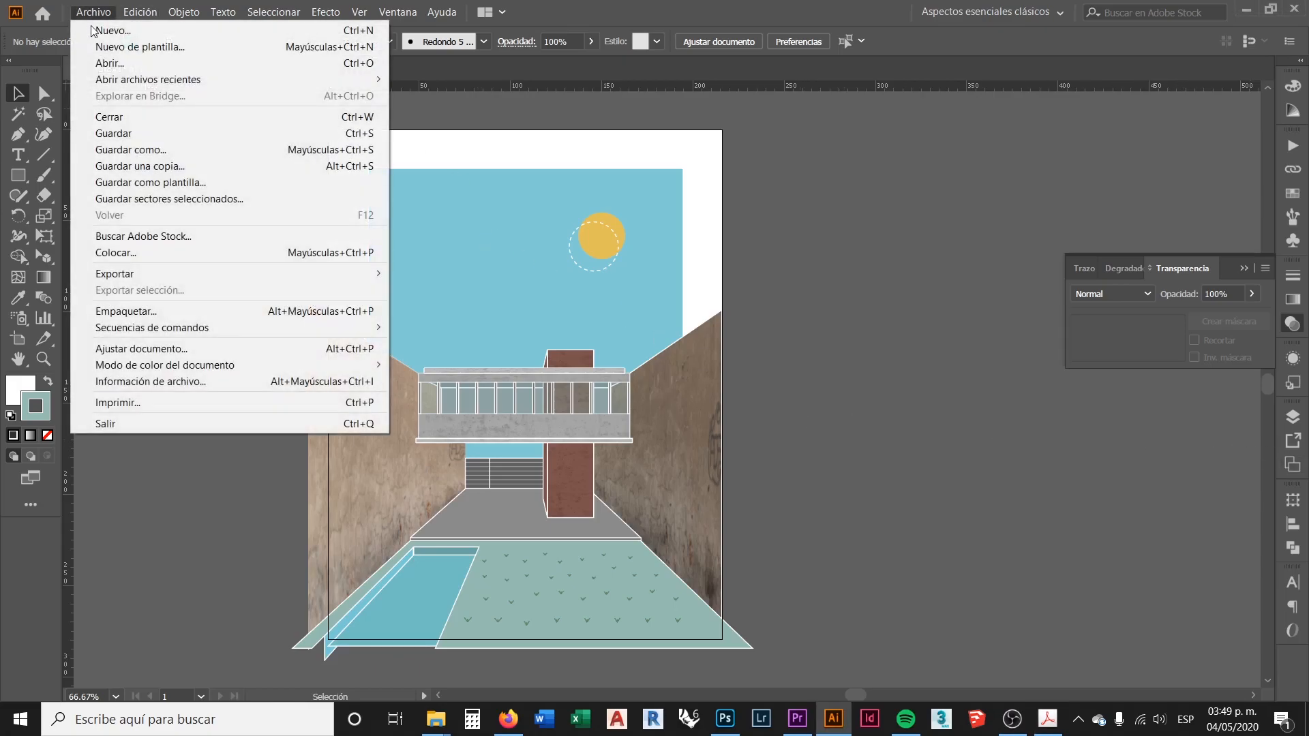
click(138, 252)
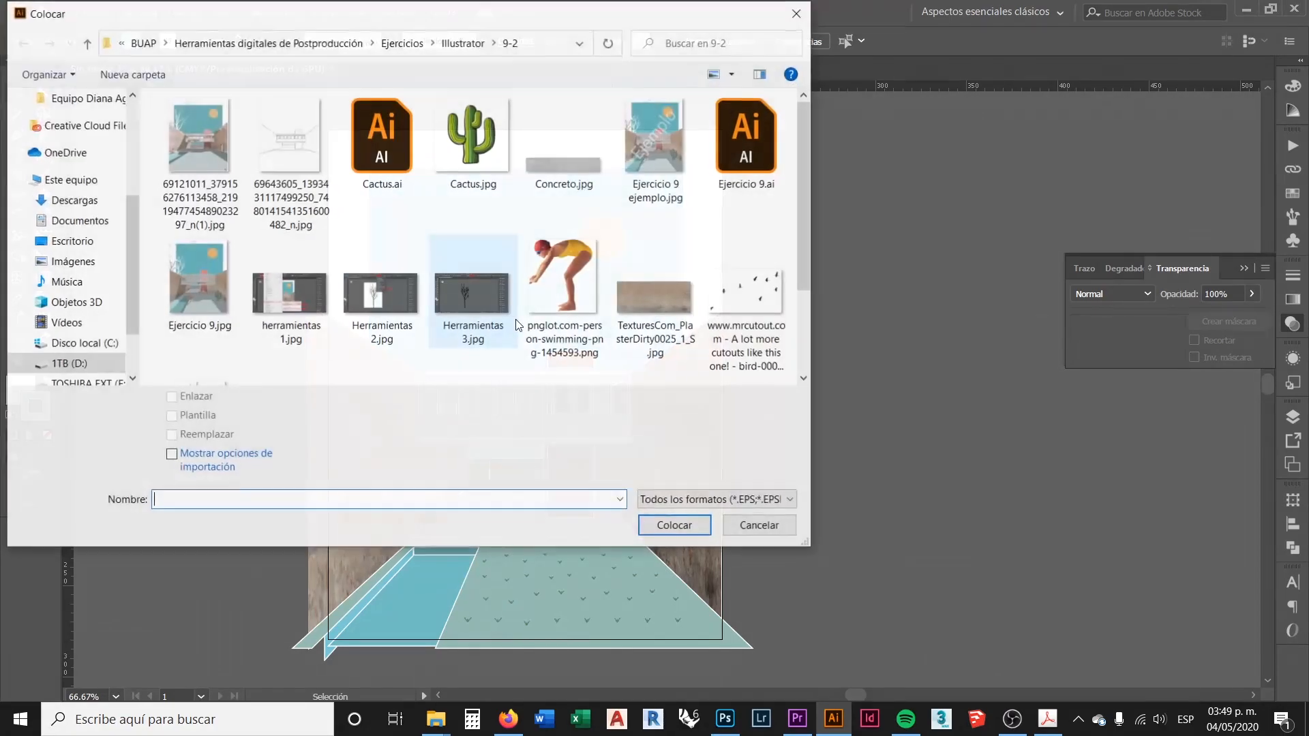
click(558, 275)
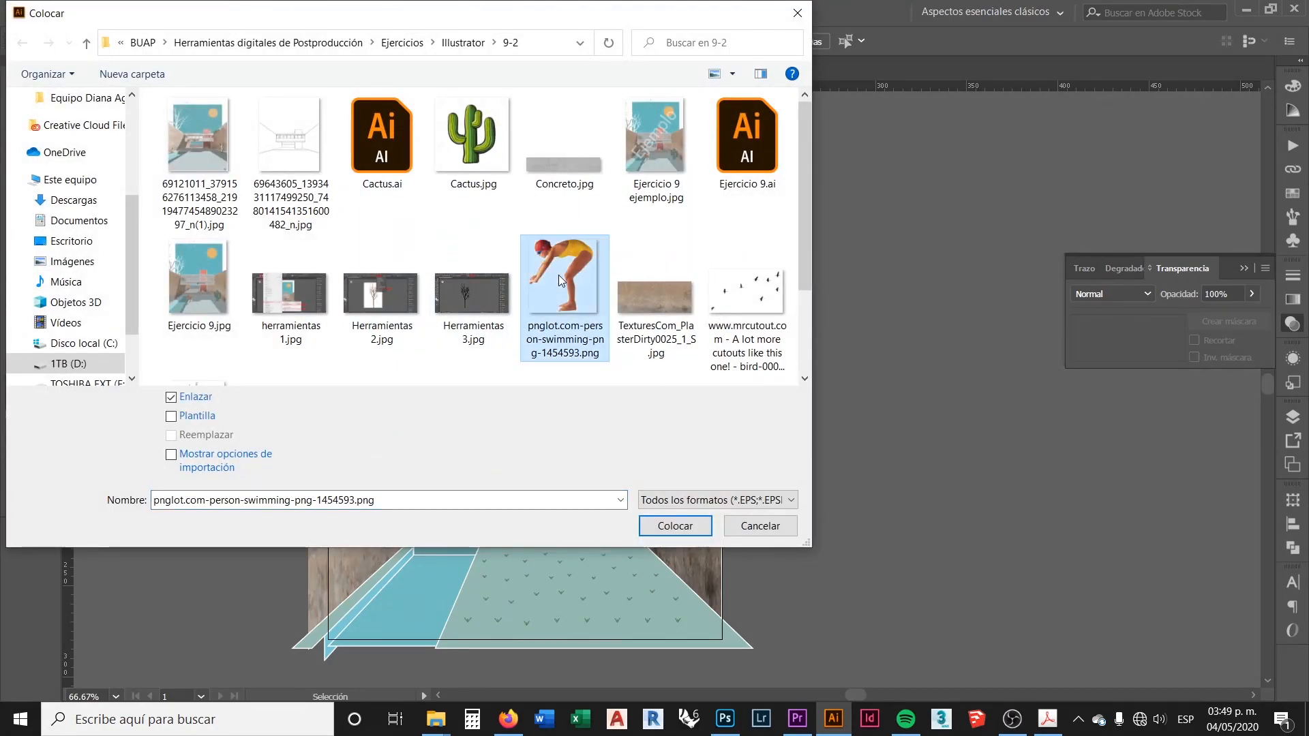
ctrl+click(480, 149)
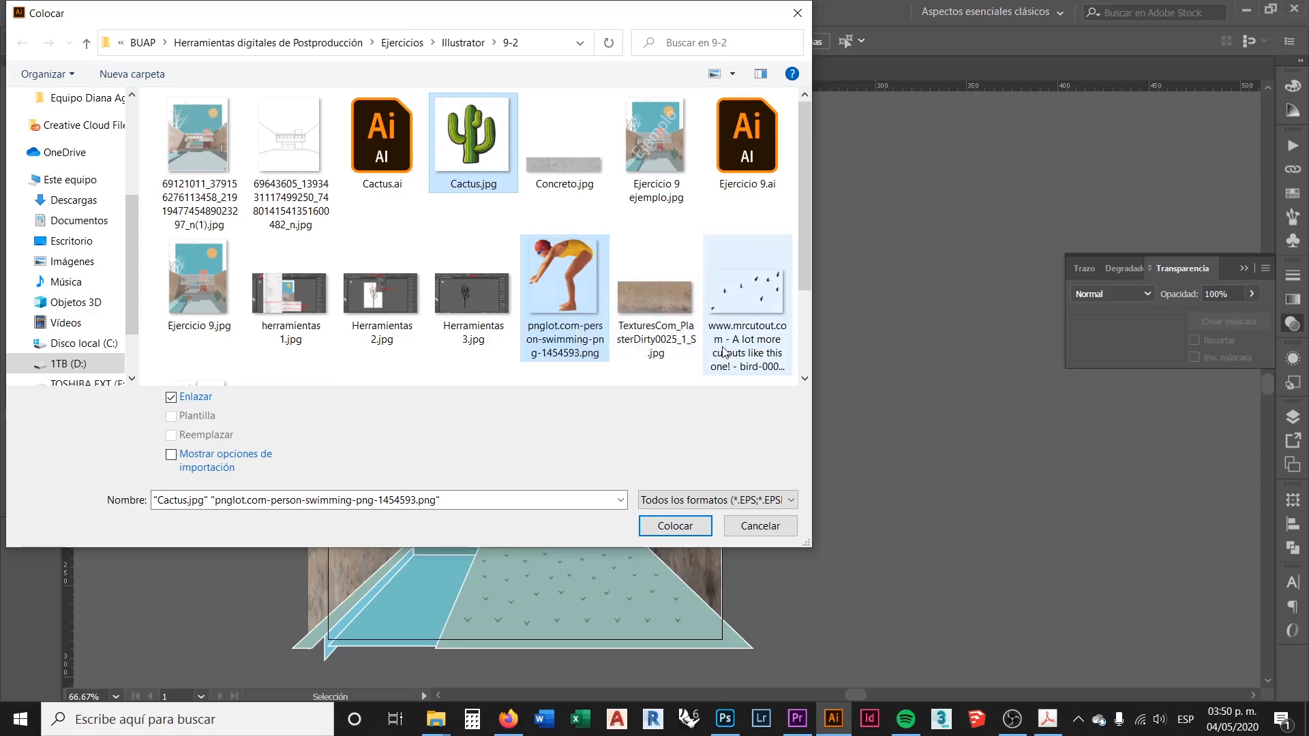
ctrl+click(735, 297)
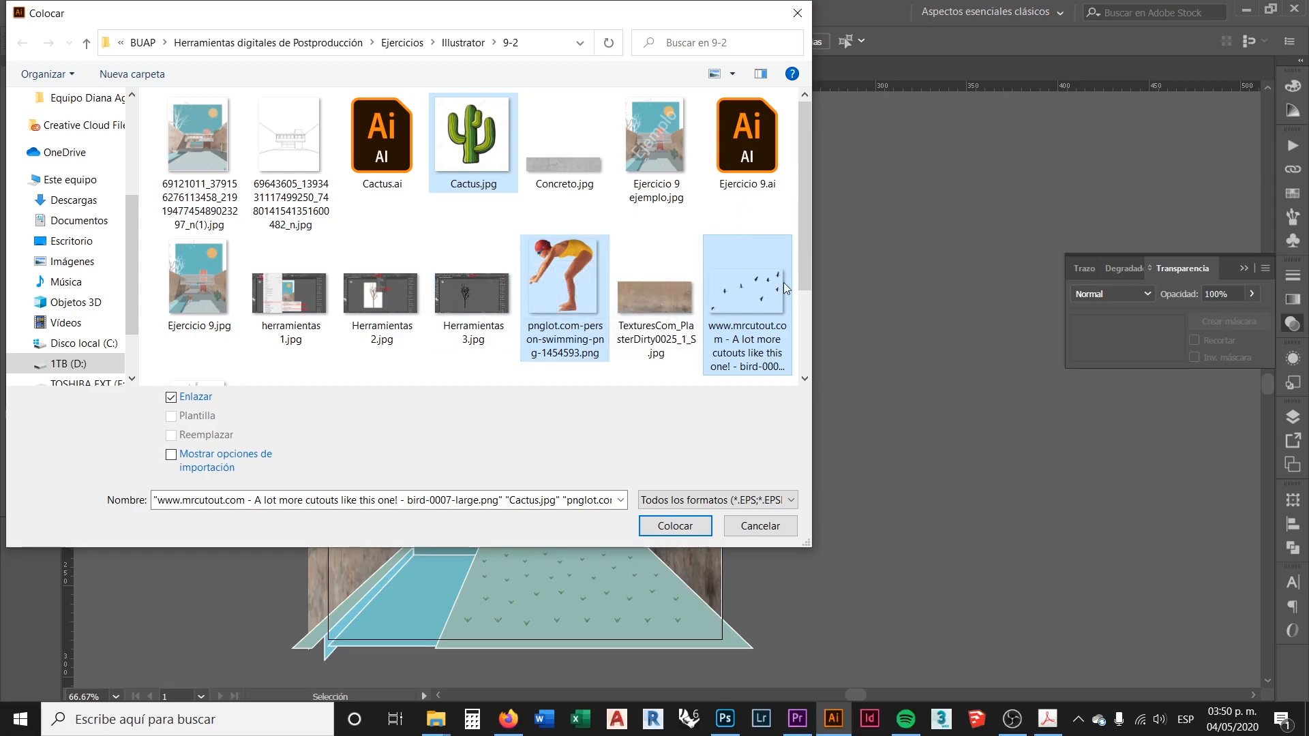
drag(803, 264, 803, 344)
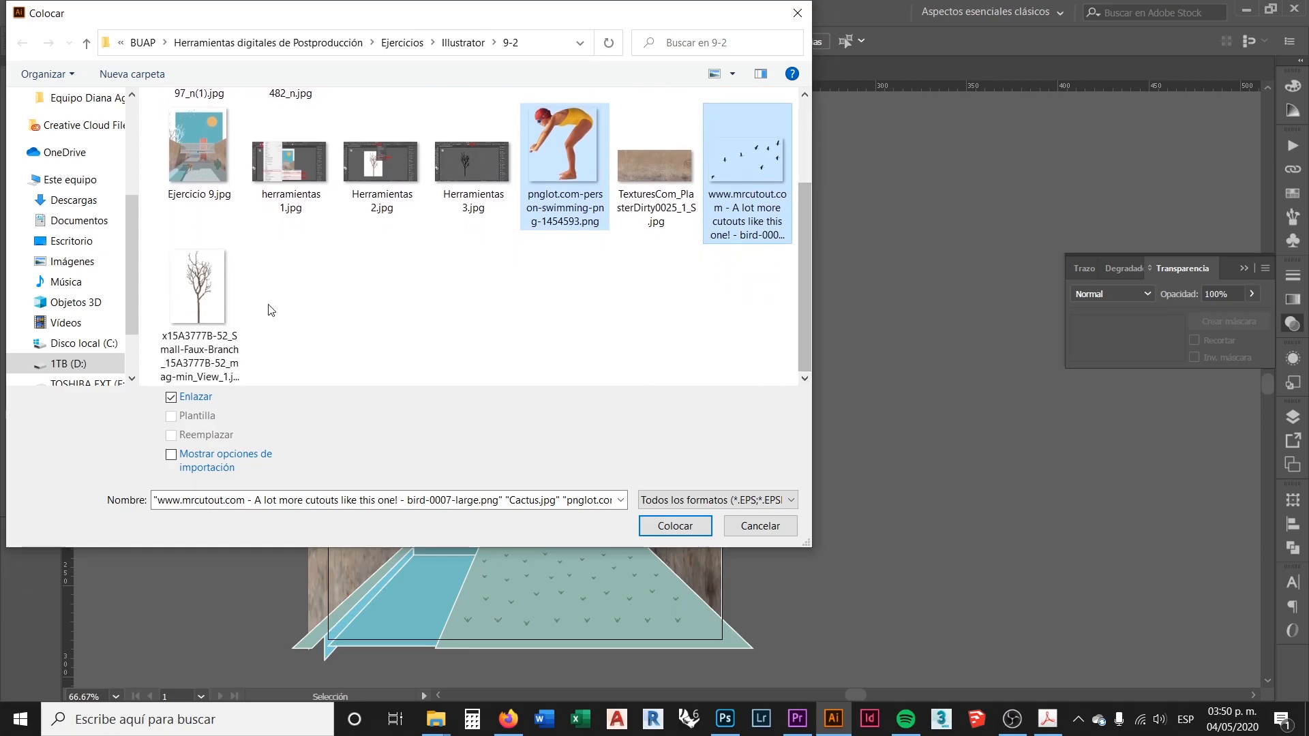
click(208, 303)
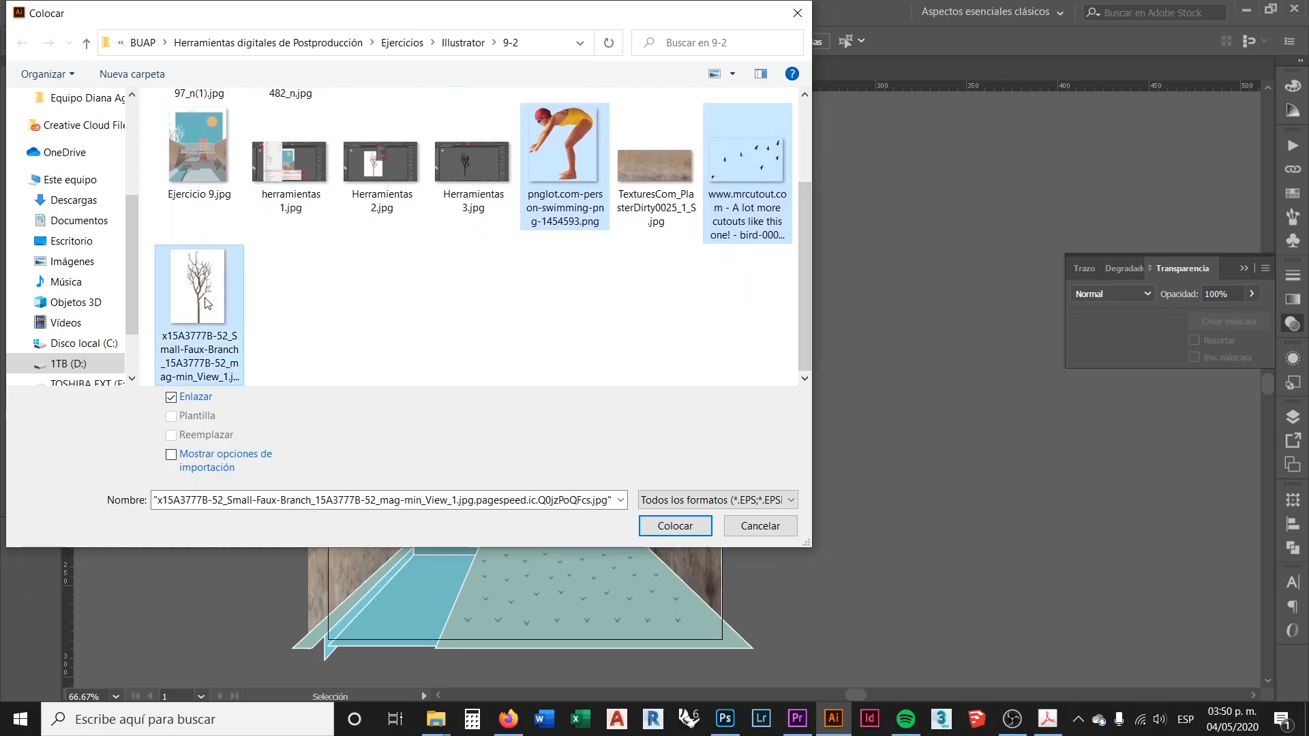
click(670, 527)
Drop the cactus, swimmer, birds and bare tree images at full size onto the canvas around the artboard
scroll(315, 395, down, 1)
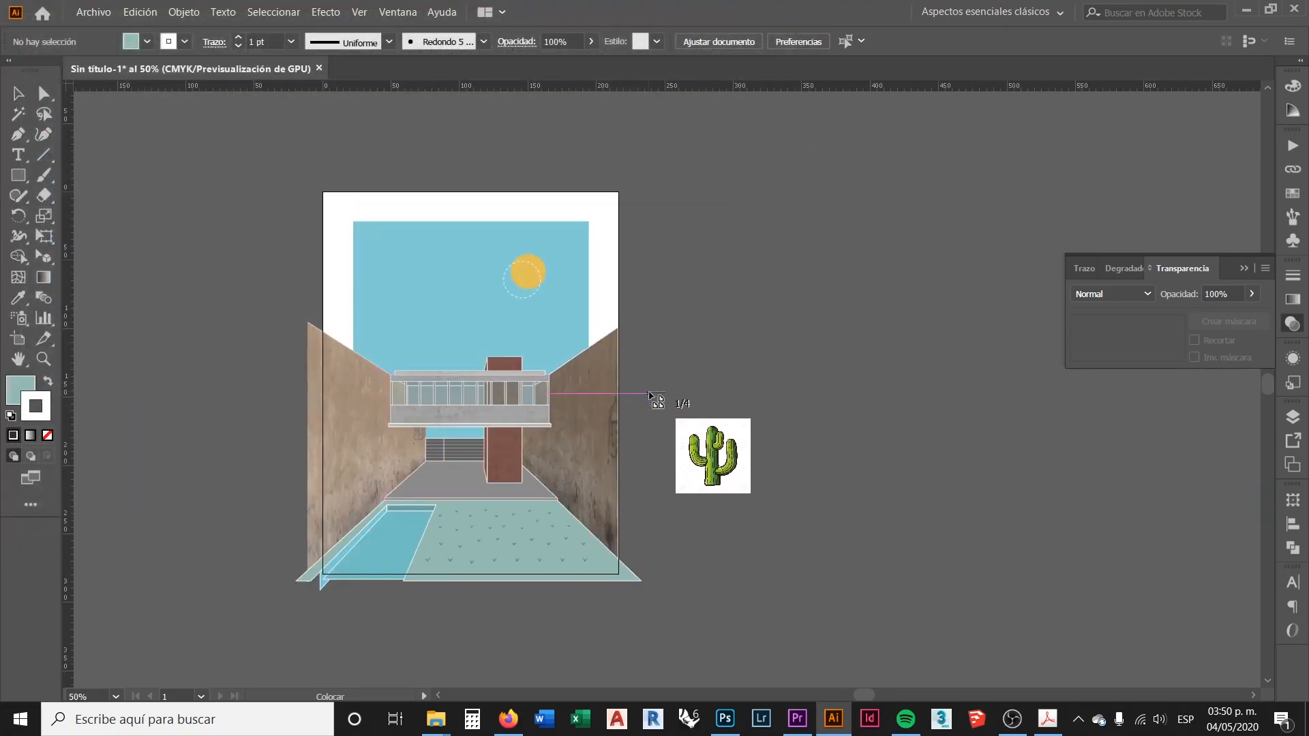
click(649, 393)
click(679, 184)
scroll(655, 368, down, 1)
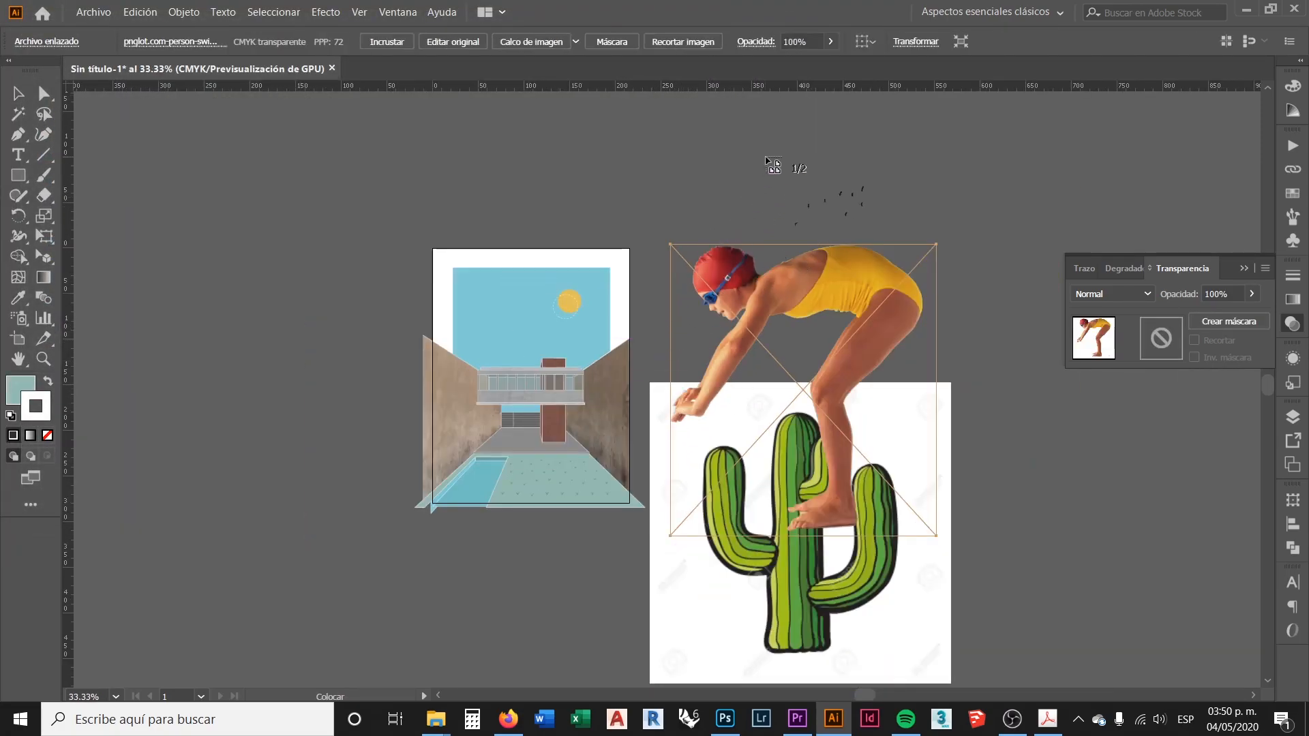
click(770, 164)
click(590, 141)
scroll(481, 360, down, 1)
Spread the overlapping images out, with the tree left of the artboard, the birds above, and the swimmer and cactus on its right
drag(661, 242, 234, 222)
click(725, 301)
drag(725, 300, 346, 129)
drag(773, 285, 891, 191)
click(901, 505)
drag(817, 505, 827, 533)
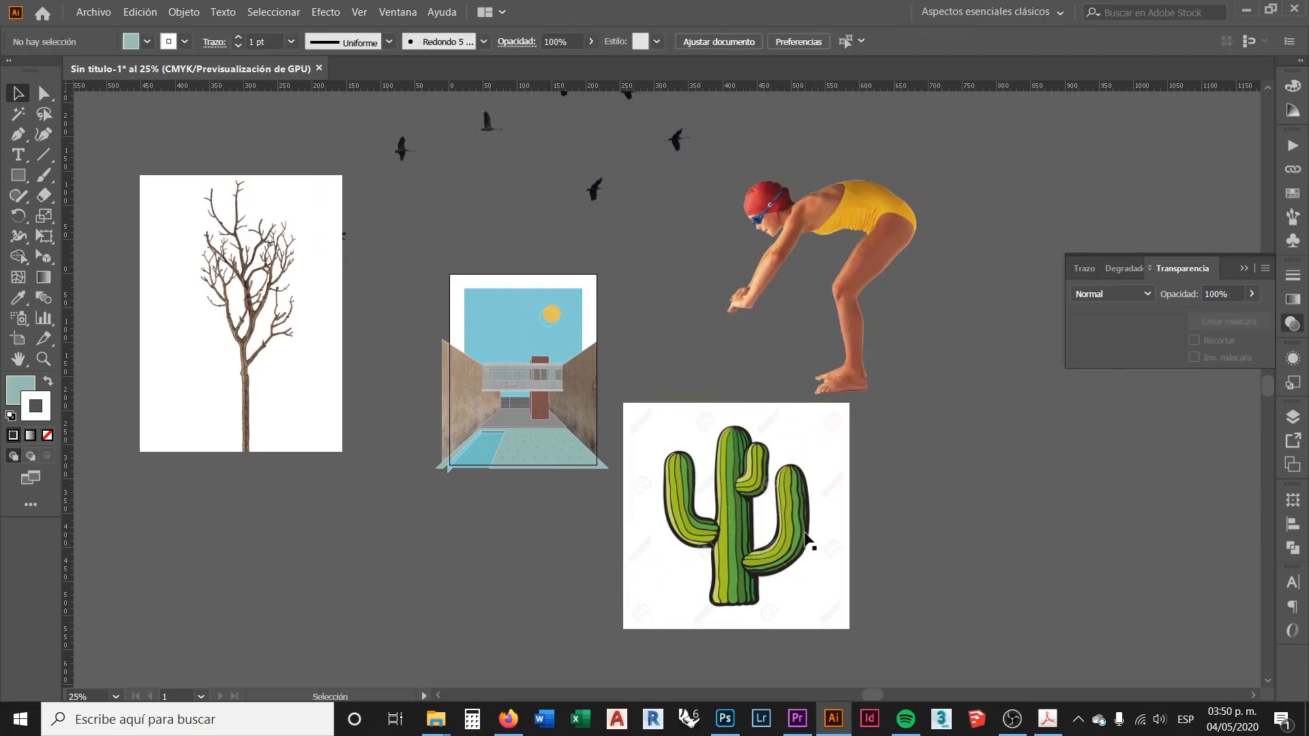
click(828, 540)
Move the swimmer farther away from the artboard and shift the cactus image up beside it
scroll(828, 541, up, 1)
scroll(709, 485, down, 1)
scroll(750, 575, up, 1)
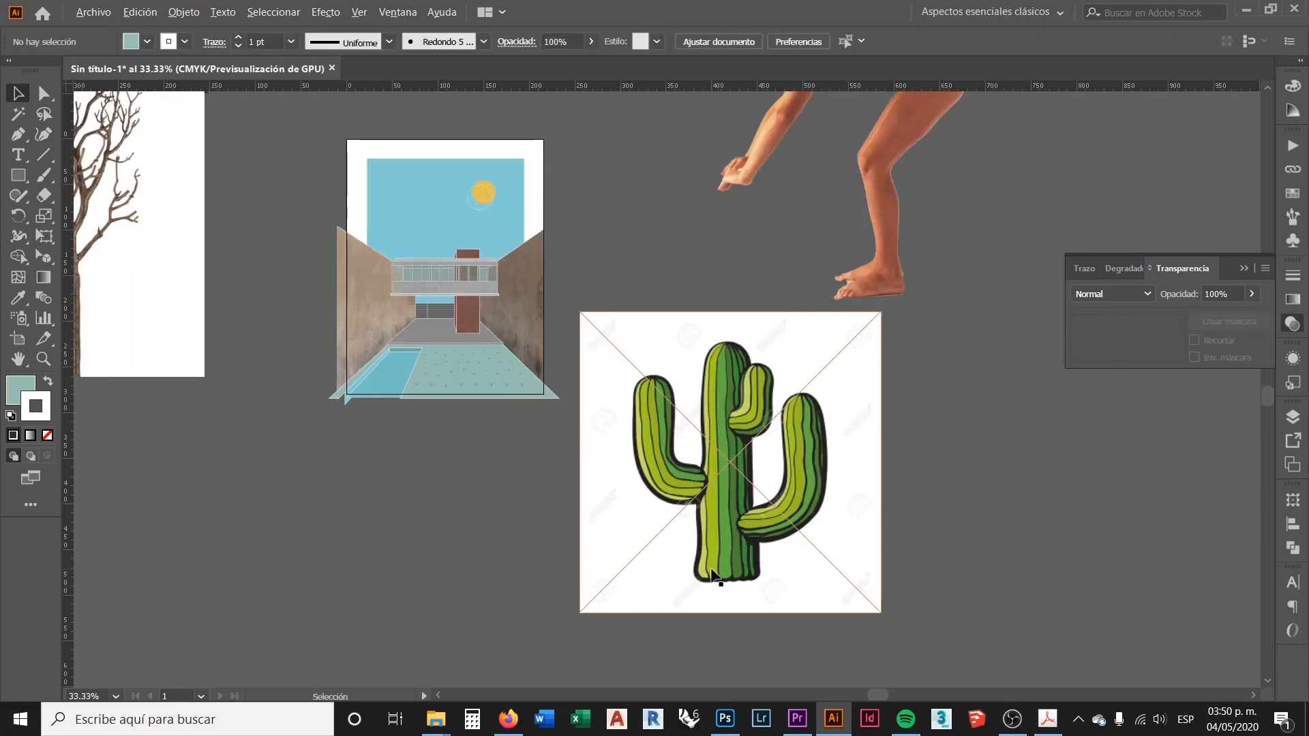
scroll(711, 575, down, 1)
drag(850, 273, 924, 223)
drag(824, 425, 830, 367)
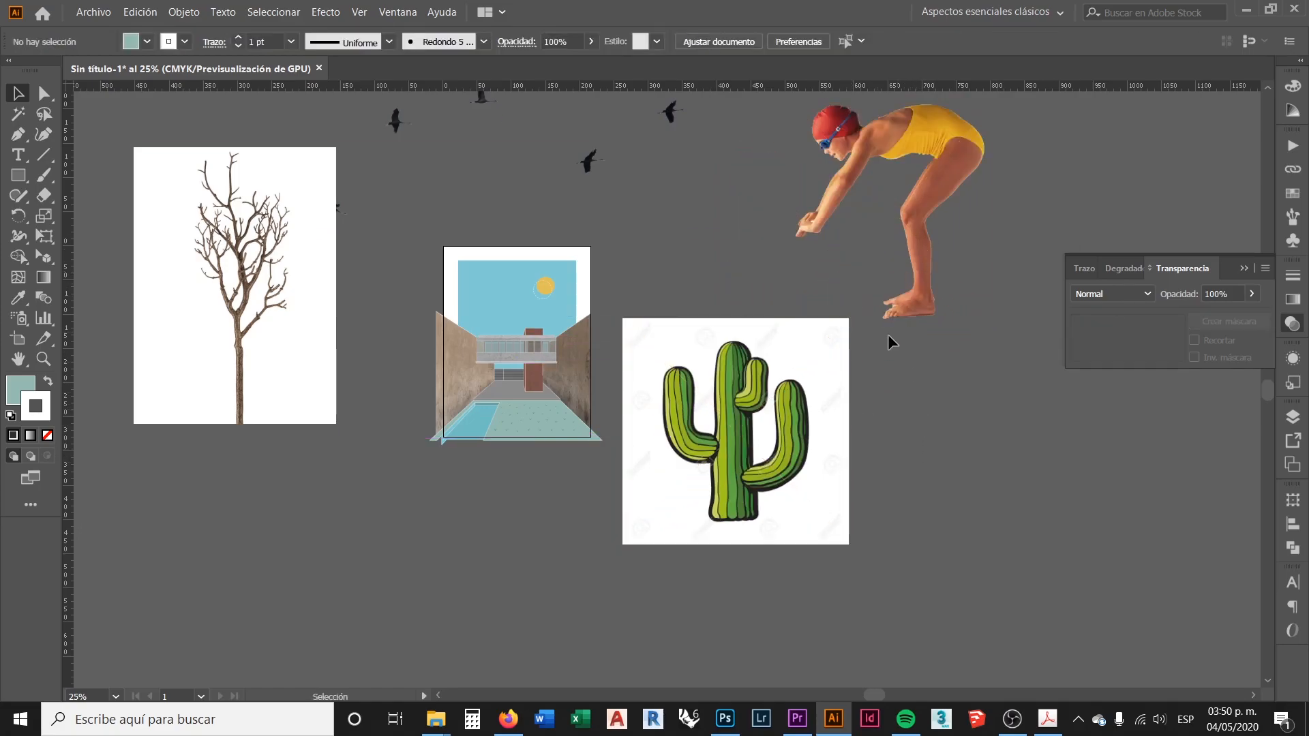
Try the swimmer over the bridge house illustration and return it to the empty canvas above the cactus
scroll(852, 325, up, 1)
click(939, 170)
click(876, 365)
drag(927, 267, 563, 406)
scroll(558, 432, up, 1)
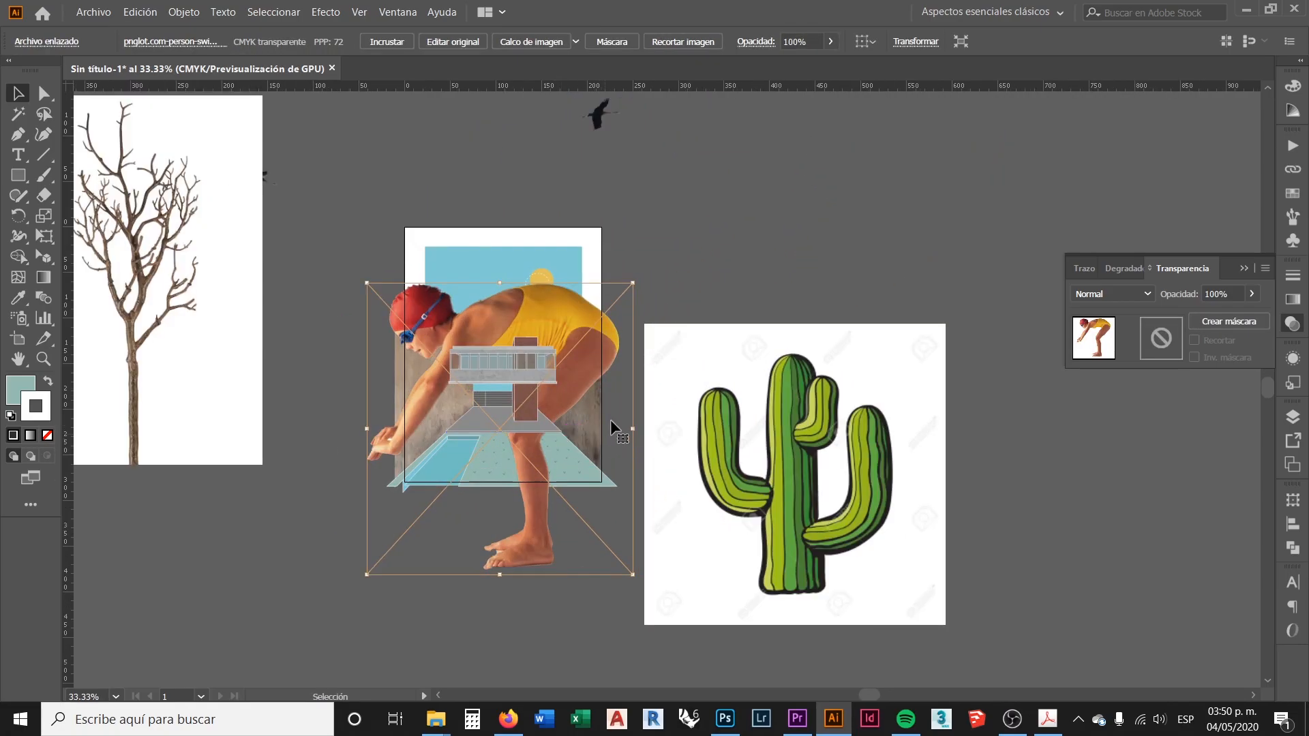
drag(608, 338, 957, 88)
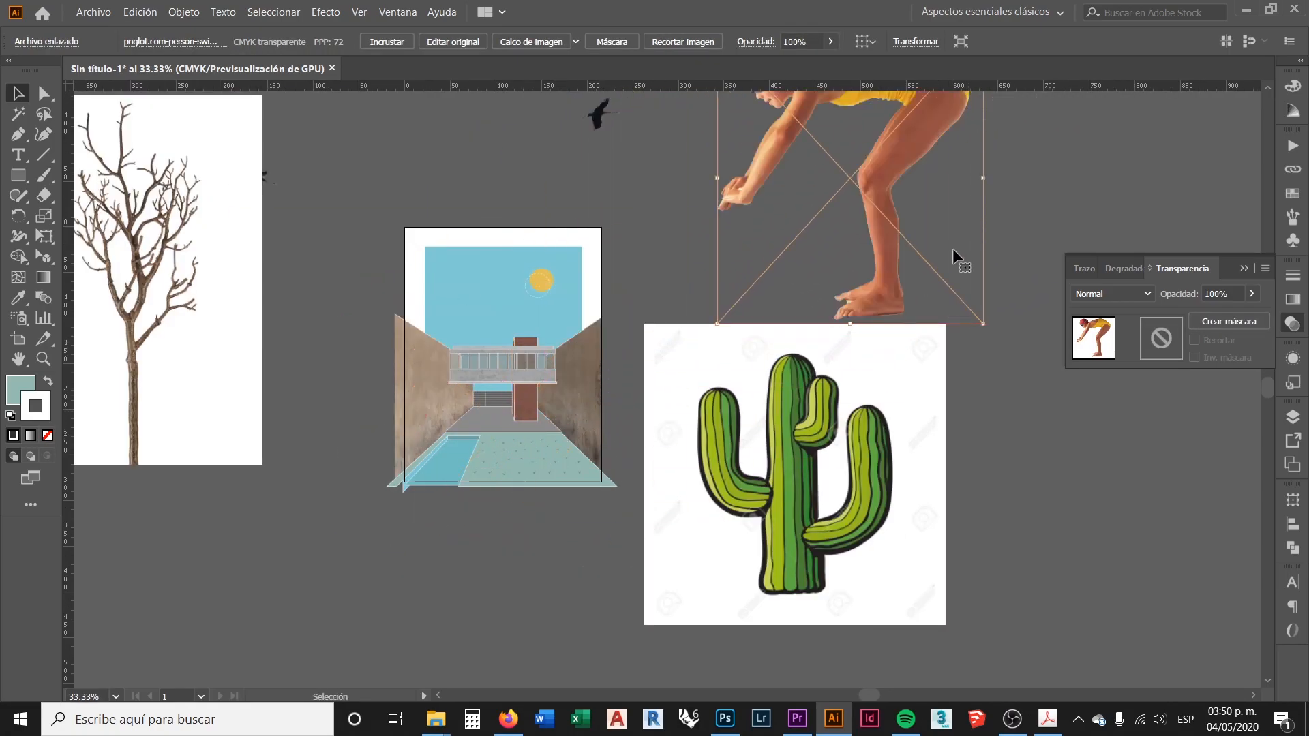
scroll(860, 354, down, 1)
scroll(845, 359, up, 1)
drag(886, 243, 949, 201)
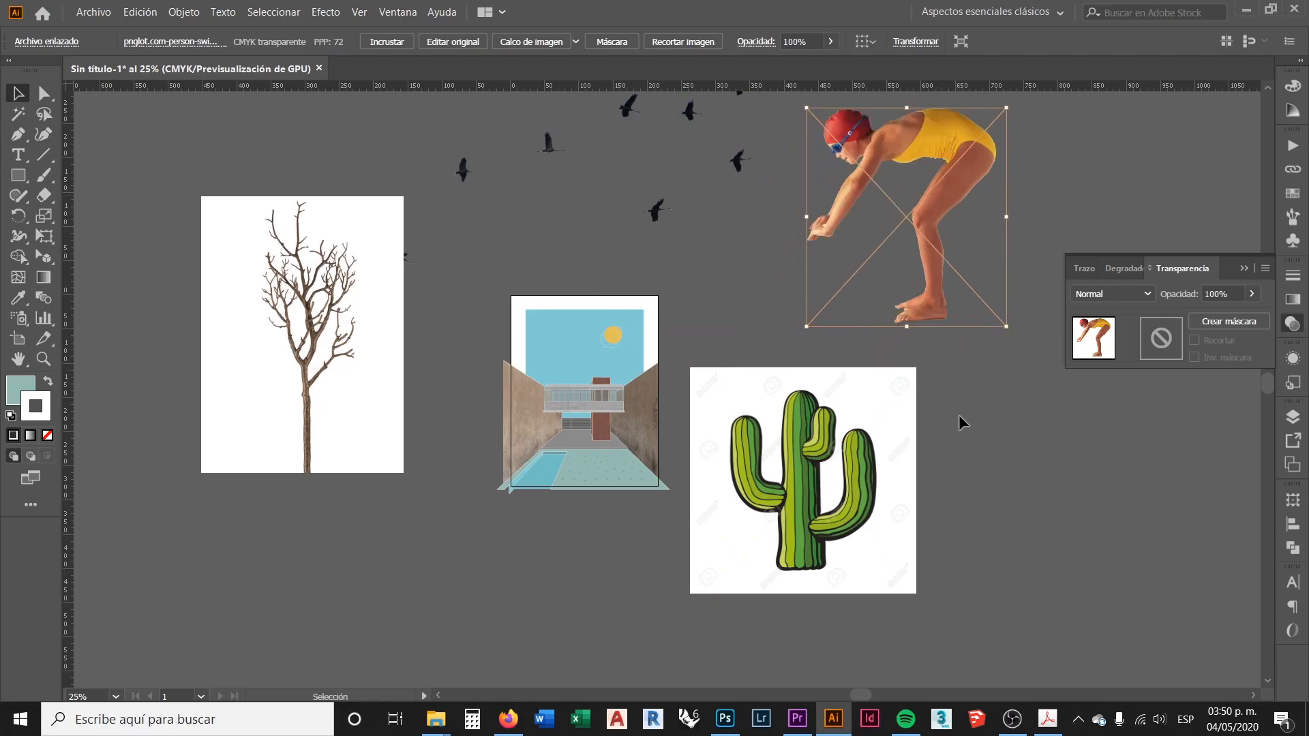
click(958, 405)
Move the cactus image slightly up beside the artboard and leave it selected
scroll(873, 466, up, 1)
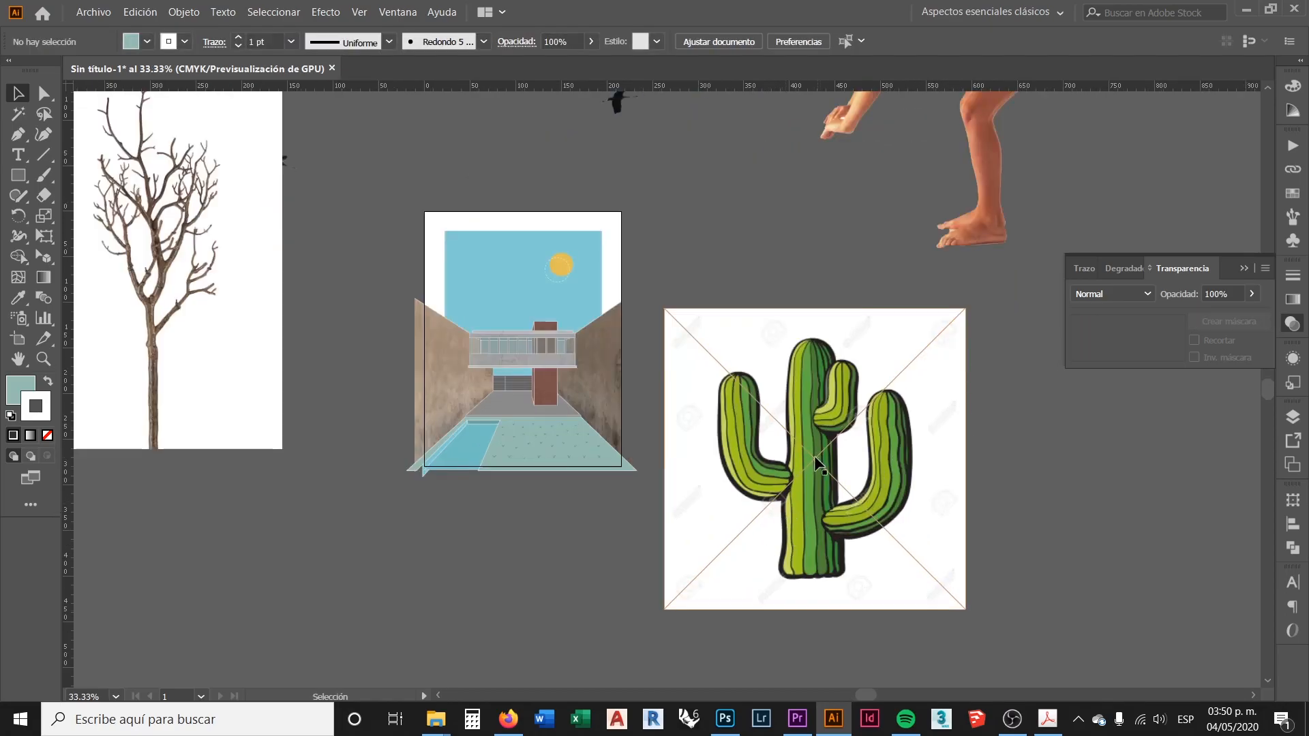
click(801, 419)
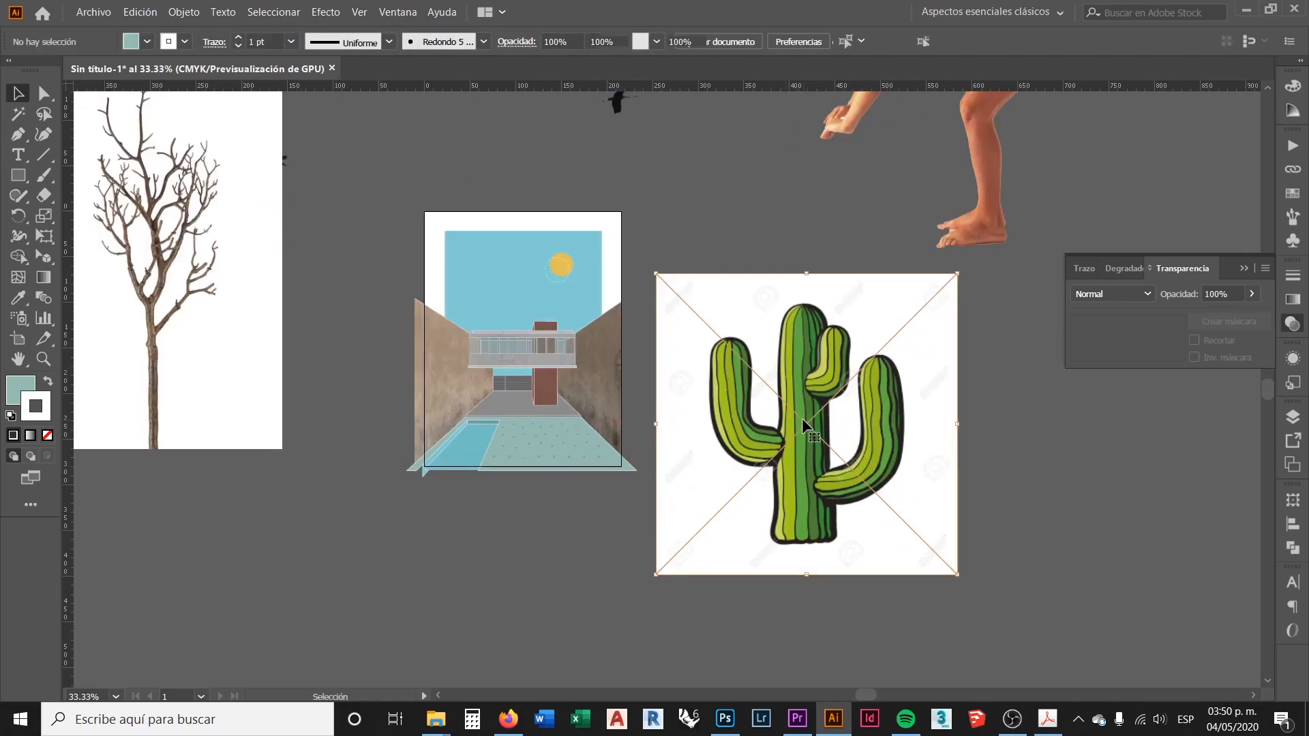
click(994, 435)
scroll(862, 413, up, 1)
click(863, 413)
scroll(505, 319, down, 1)
scroll(647, 349, up, 1)
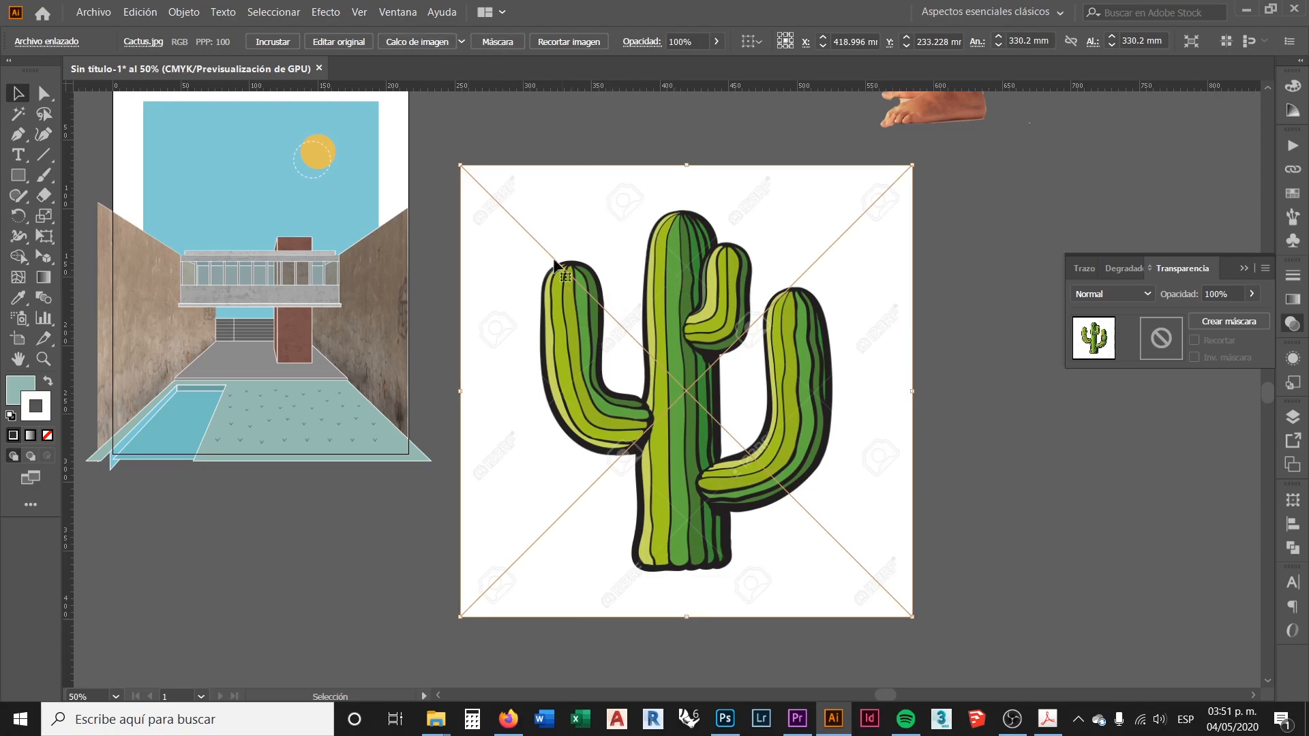
Trace the cactus image with the 3 colores preset and expand the tracing into editable paths
click(439, 42)
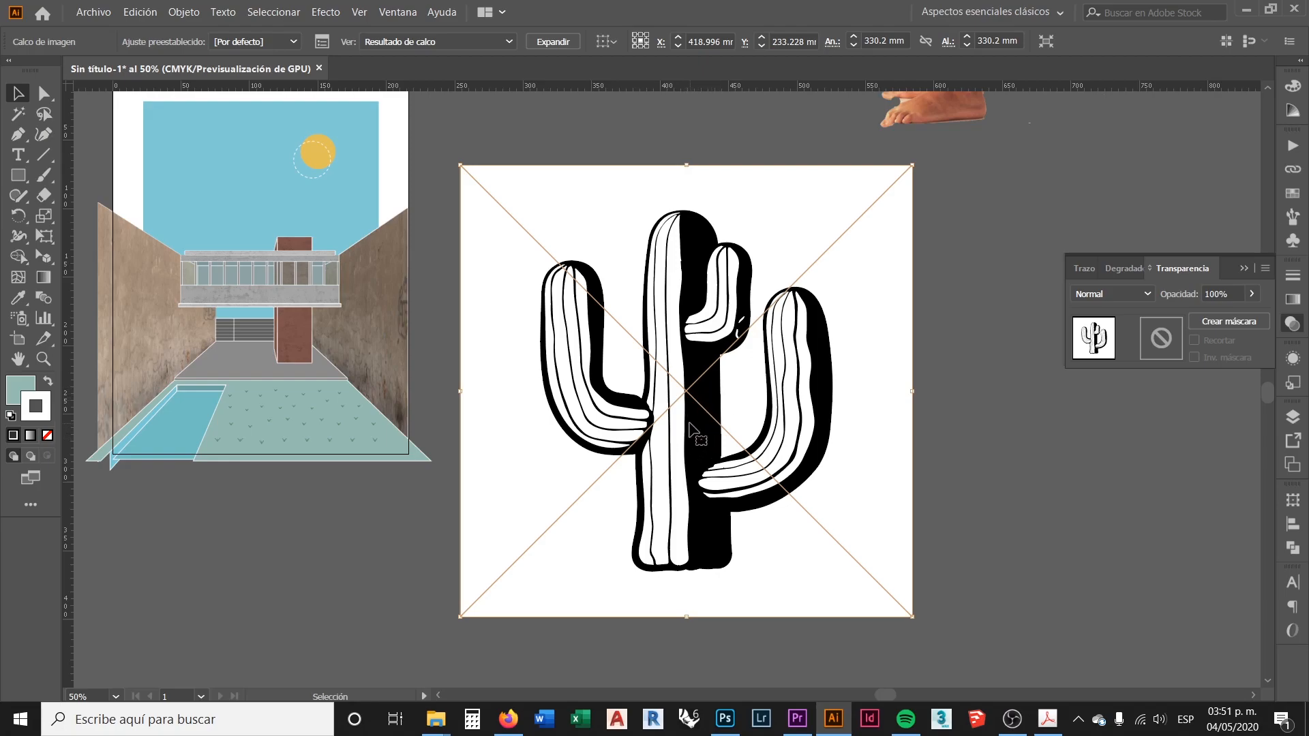
key(ctrl+z)
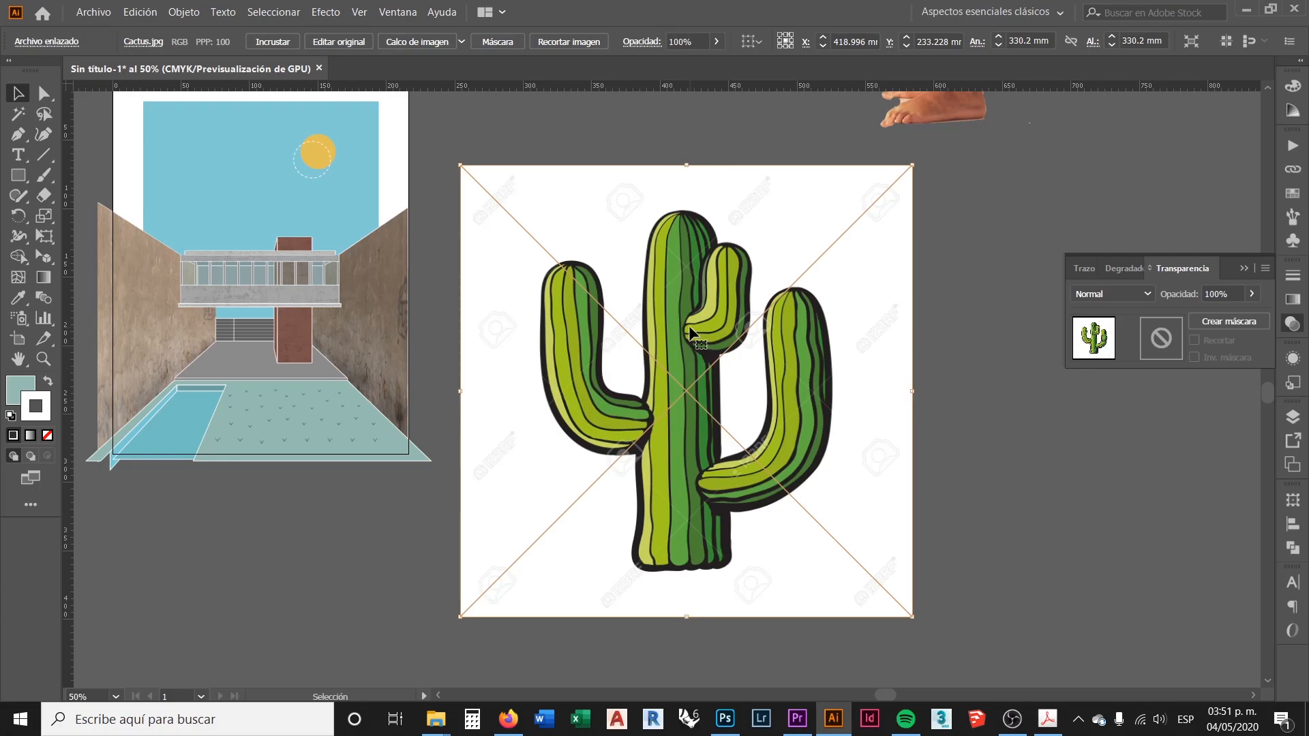
click(464, 39)
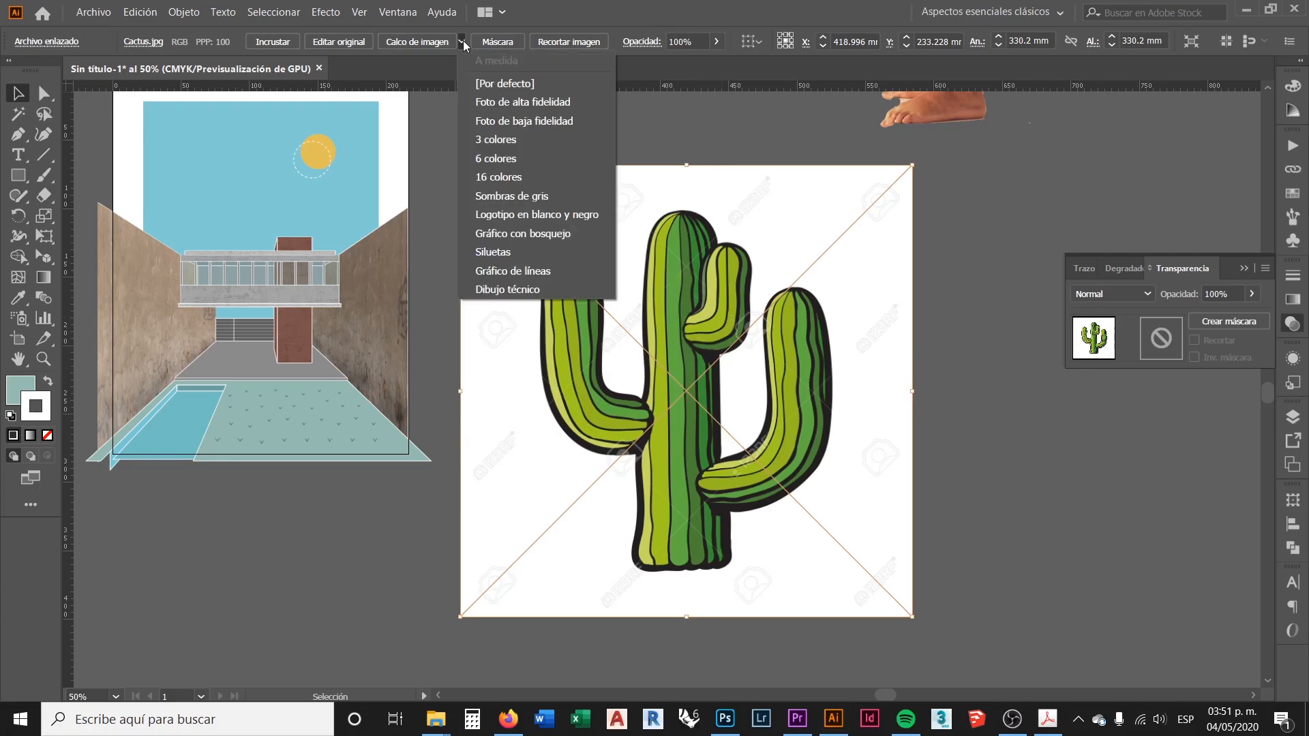
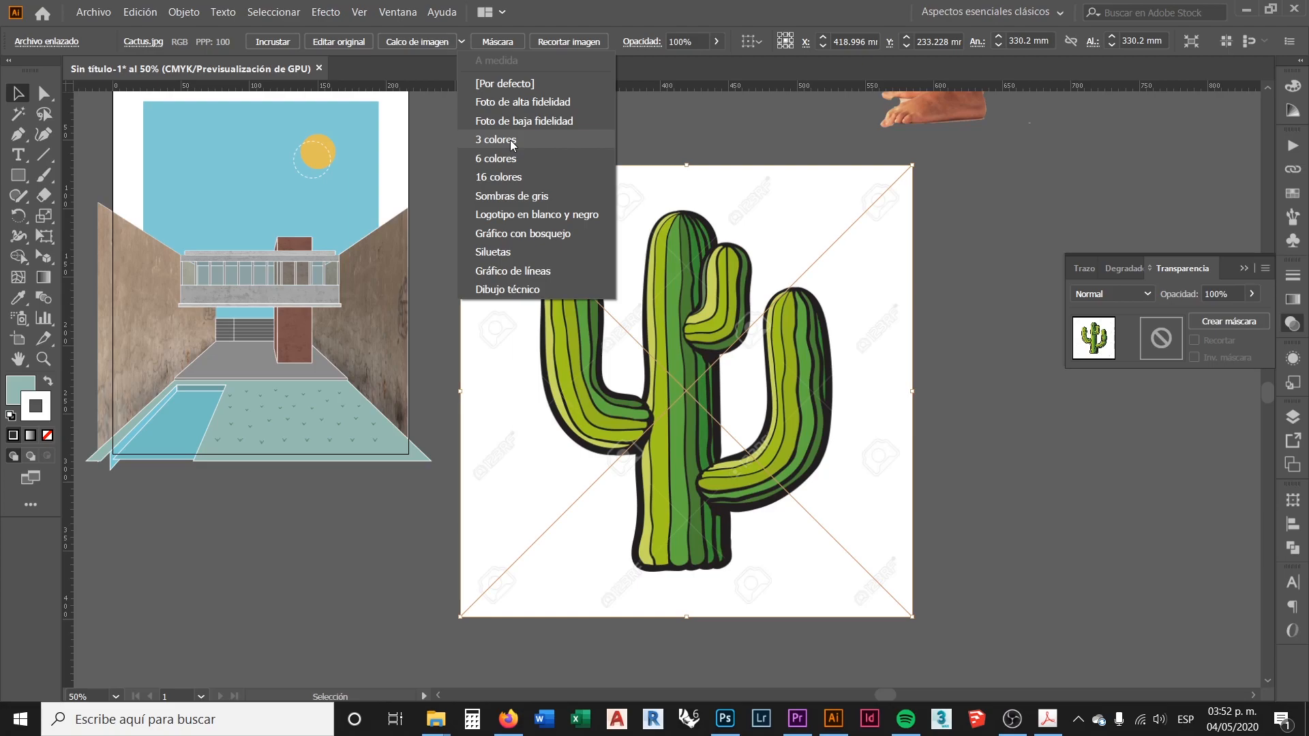
click(513, 140)
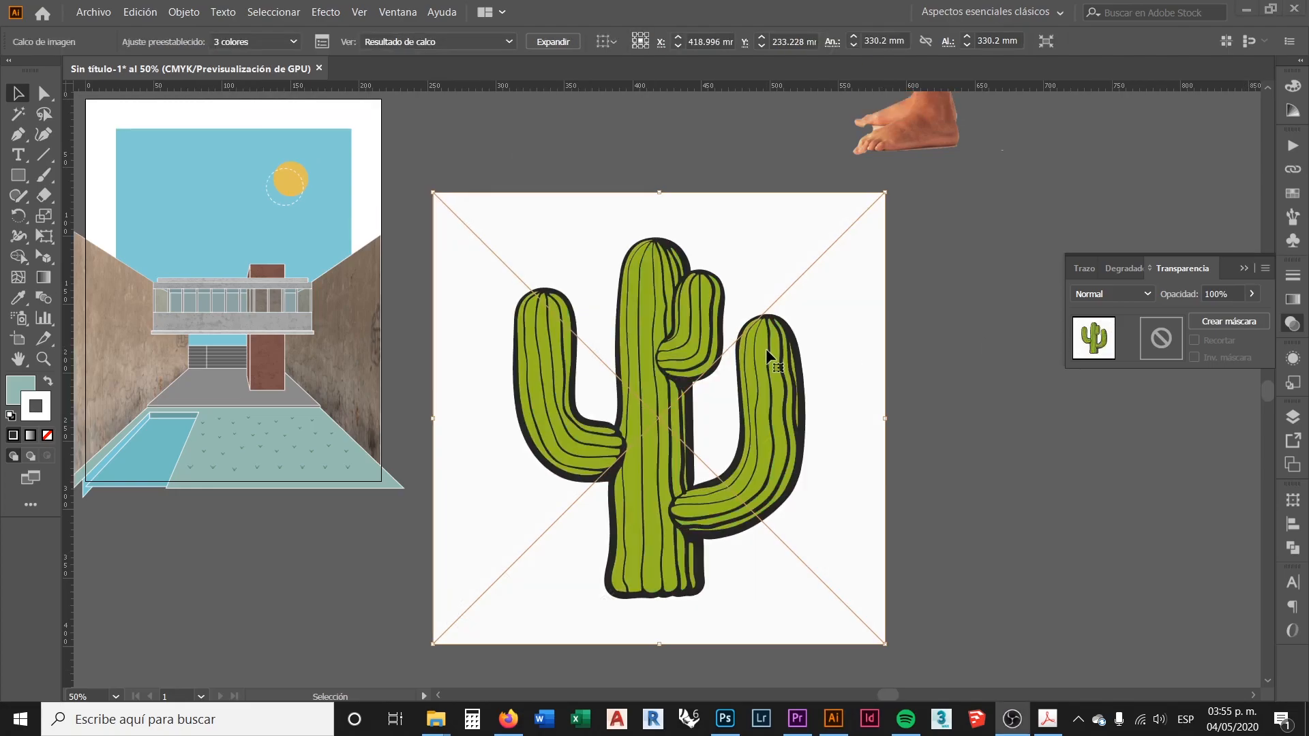
click(857, 297)
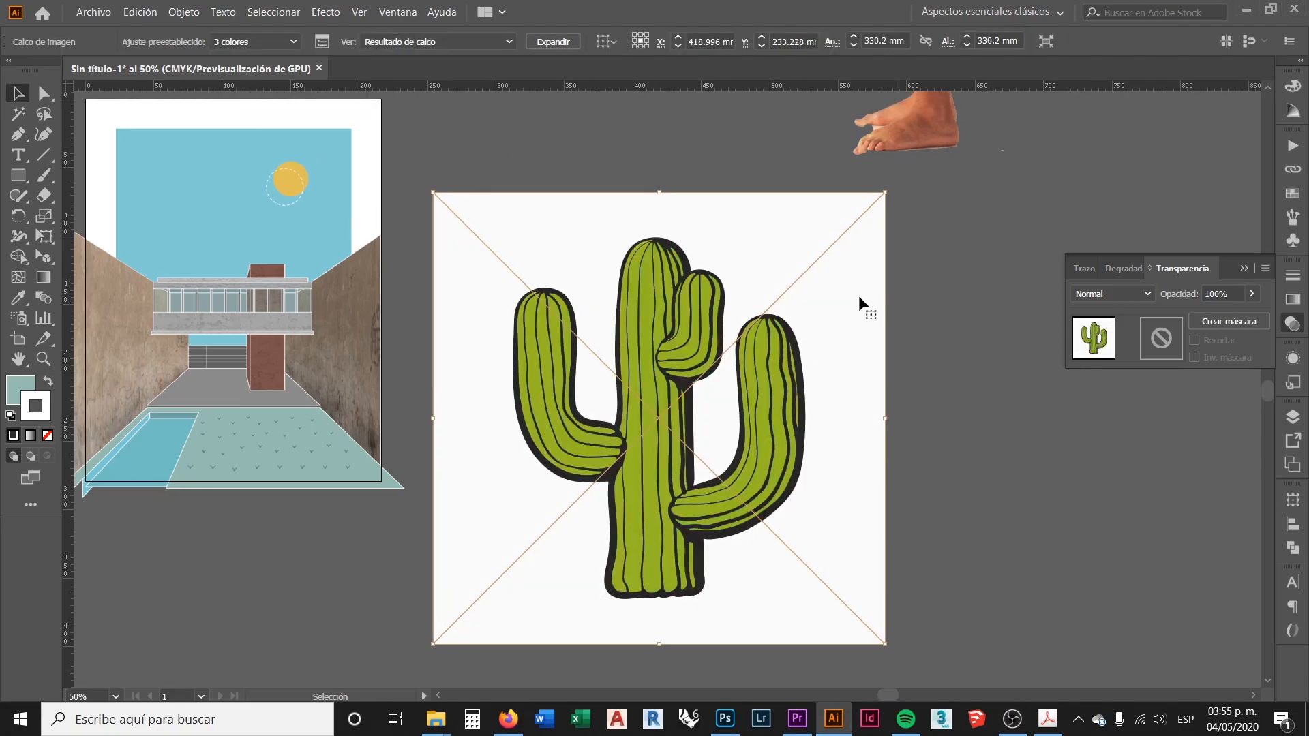
click(555, 41)
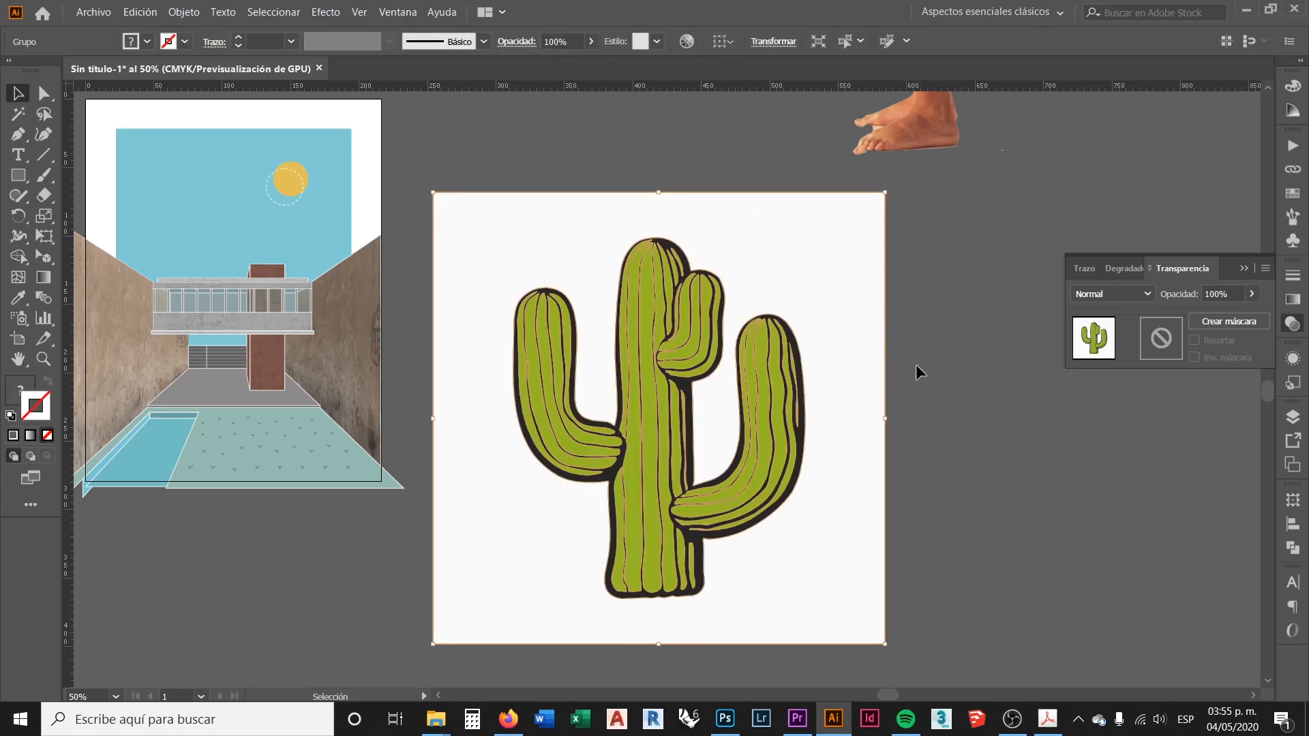
click(961, 320)
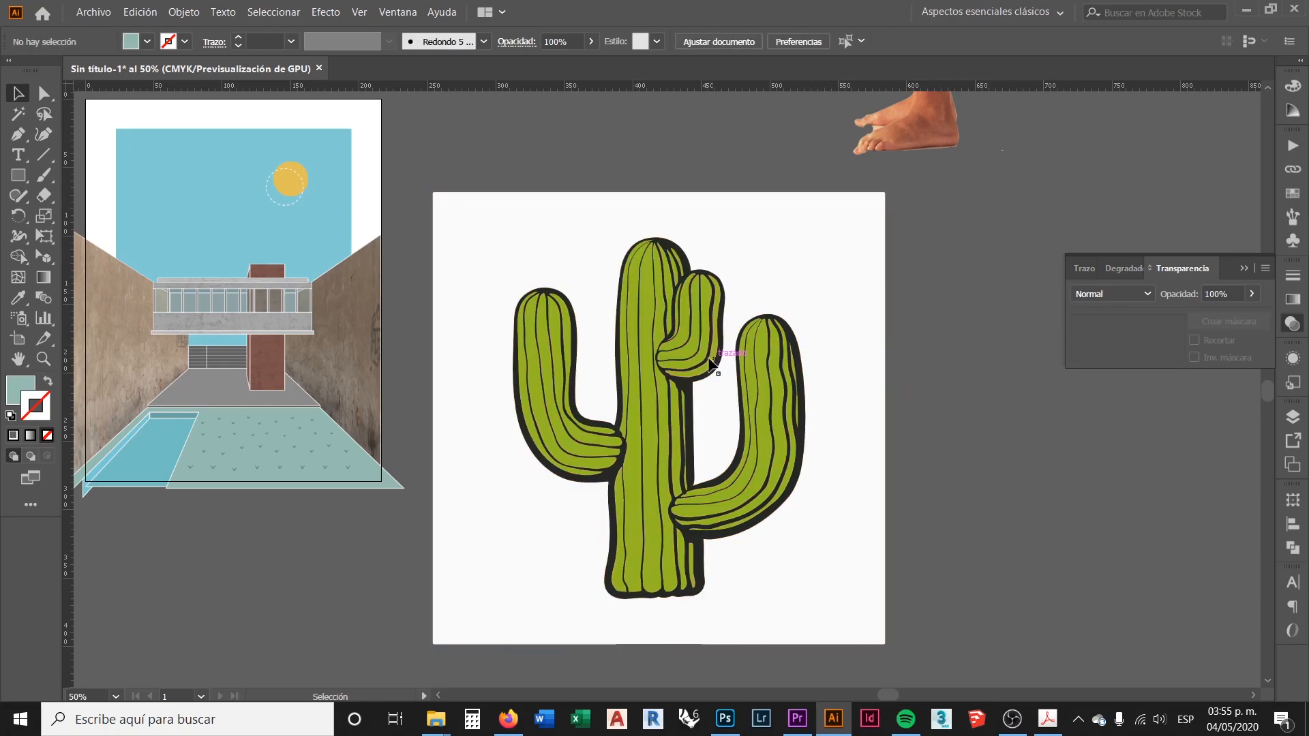
Isolate the traced cactus group, delete its white background shape and exit isolation mode
scroll(750, 372, down, 2)
scroll(801, 320, up, 2)
click(807, 329)
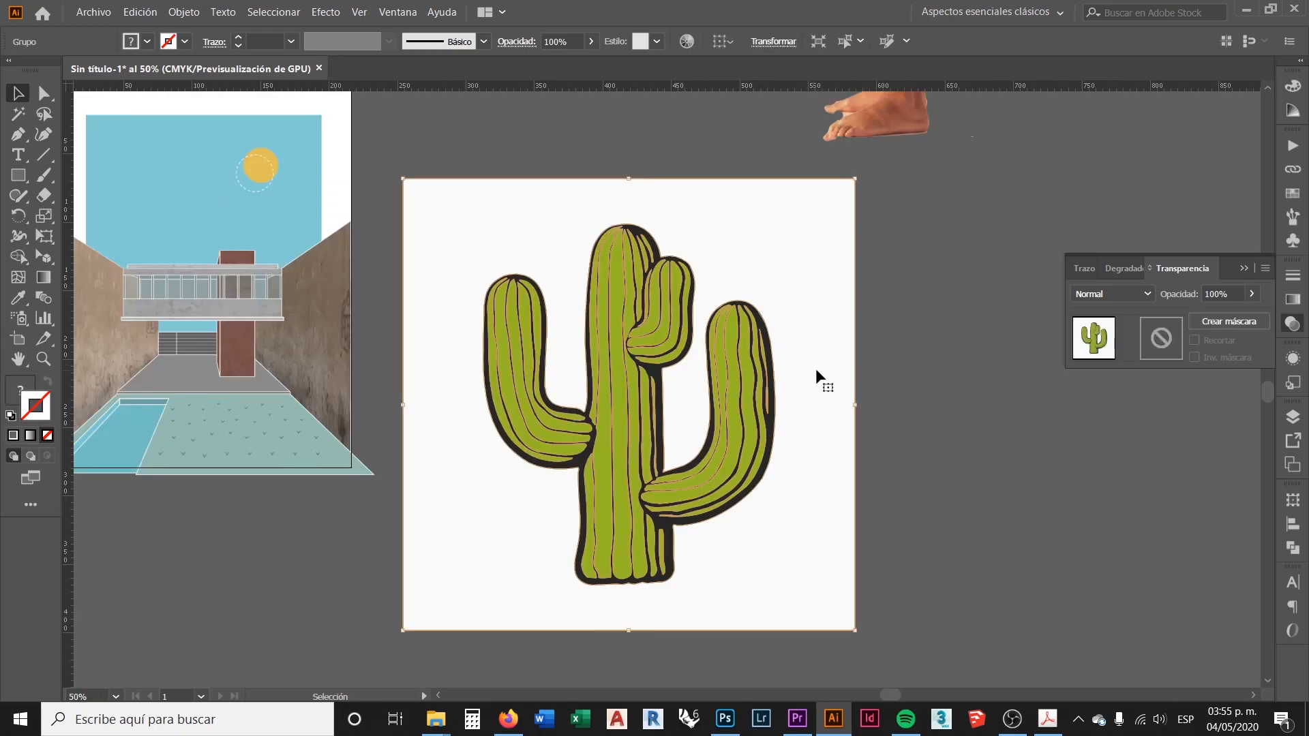
double_click(801, 256)
key(Delete)
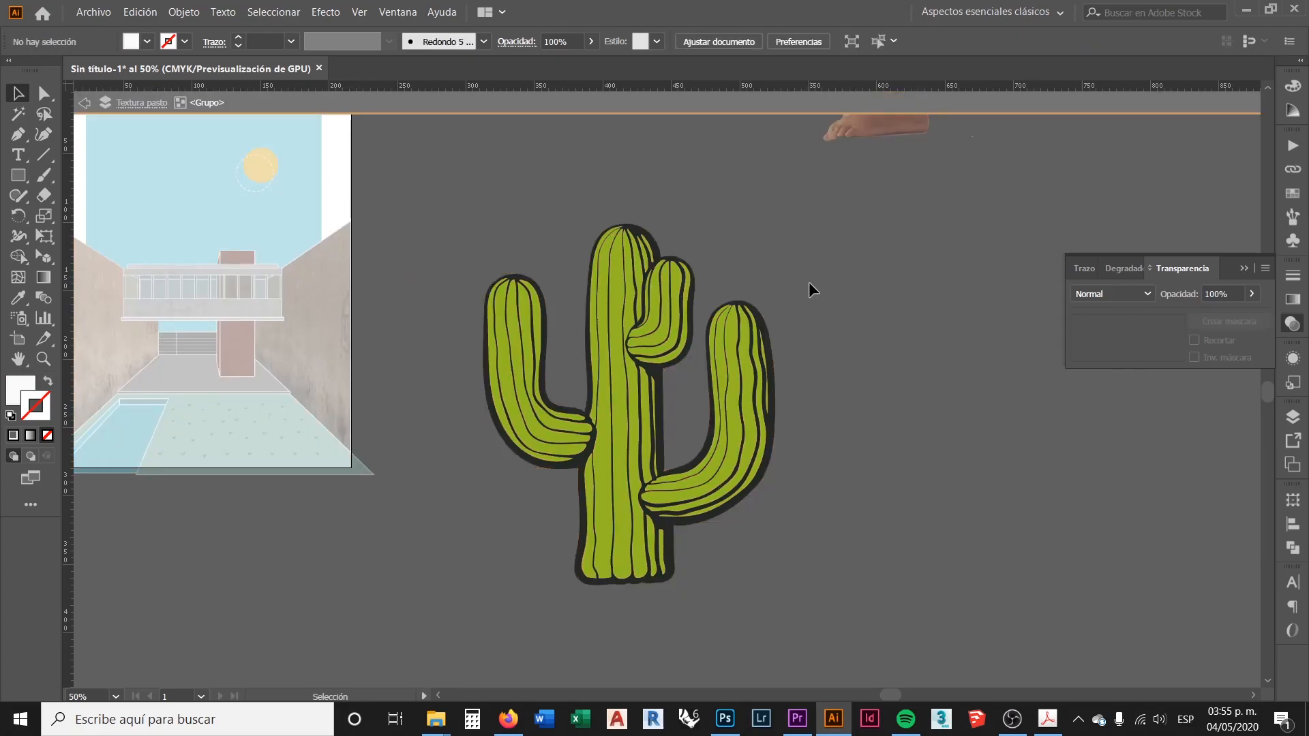
double_click(927, 314)
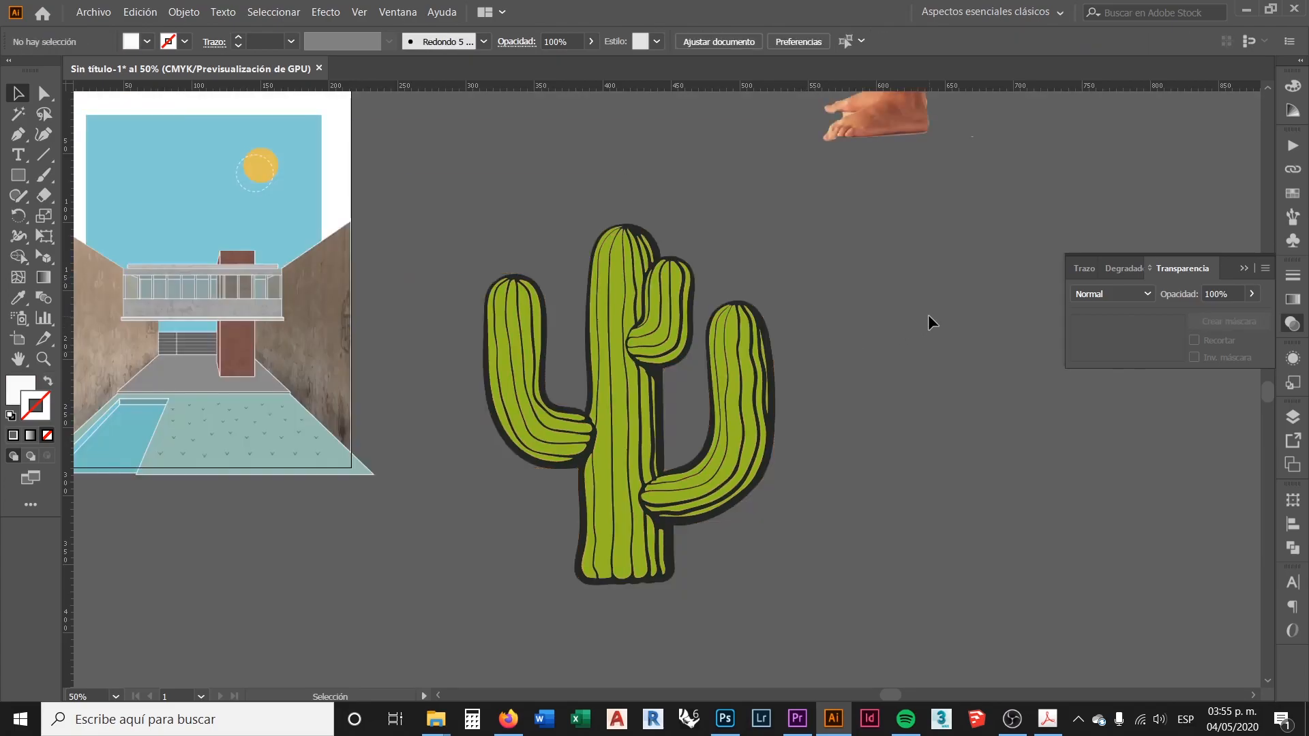
Inside the cactus group, recolour the central stripes of its right arm to dark olive green 55660E and exit isolation
scroll(795, 357, down, 1)
scroll(795, 357, down, 1)
scroll(789, 390, up, 2)
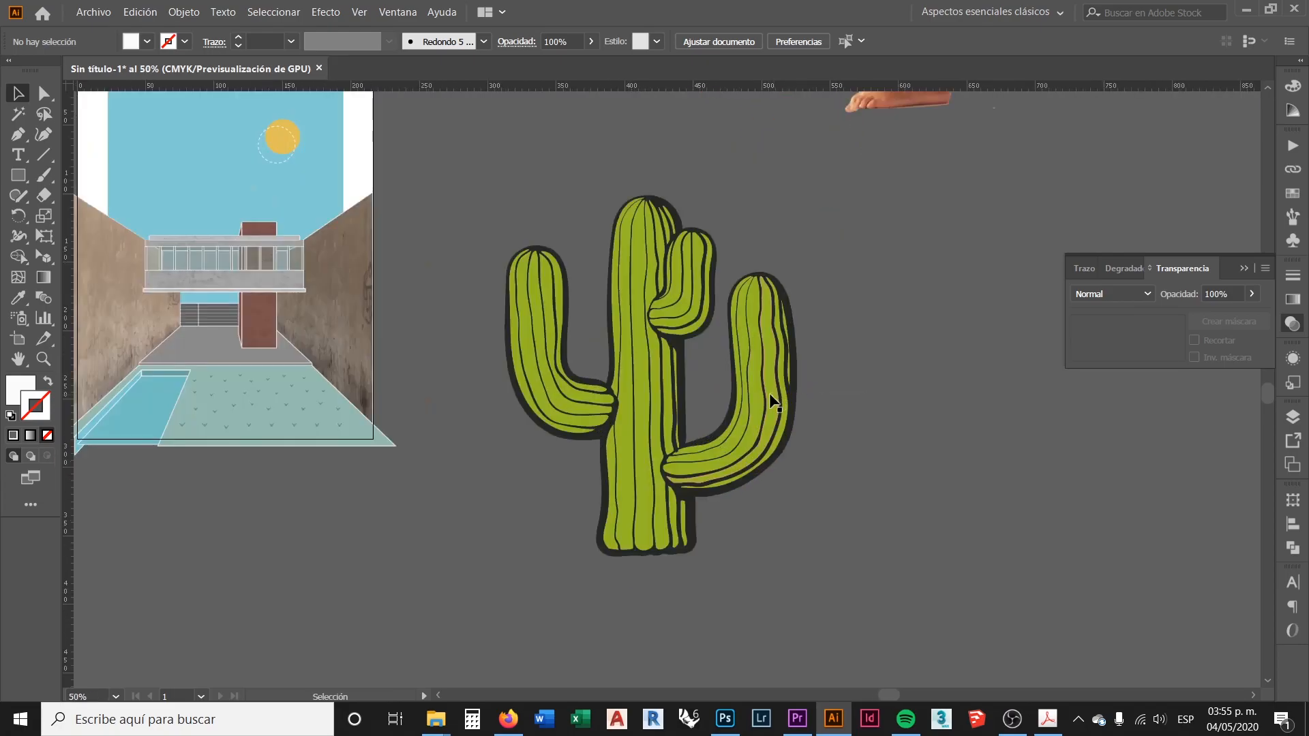
scroll(772, 400, up, 1)
click(770, 378)
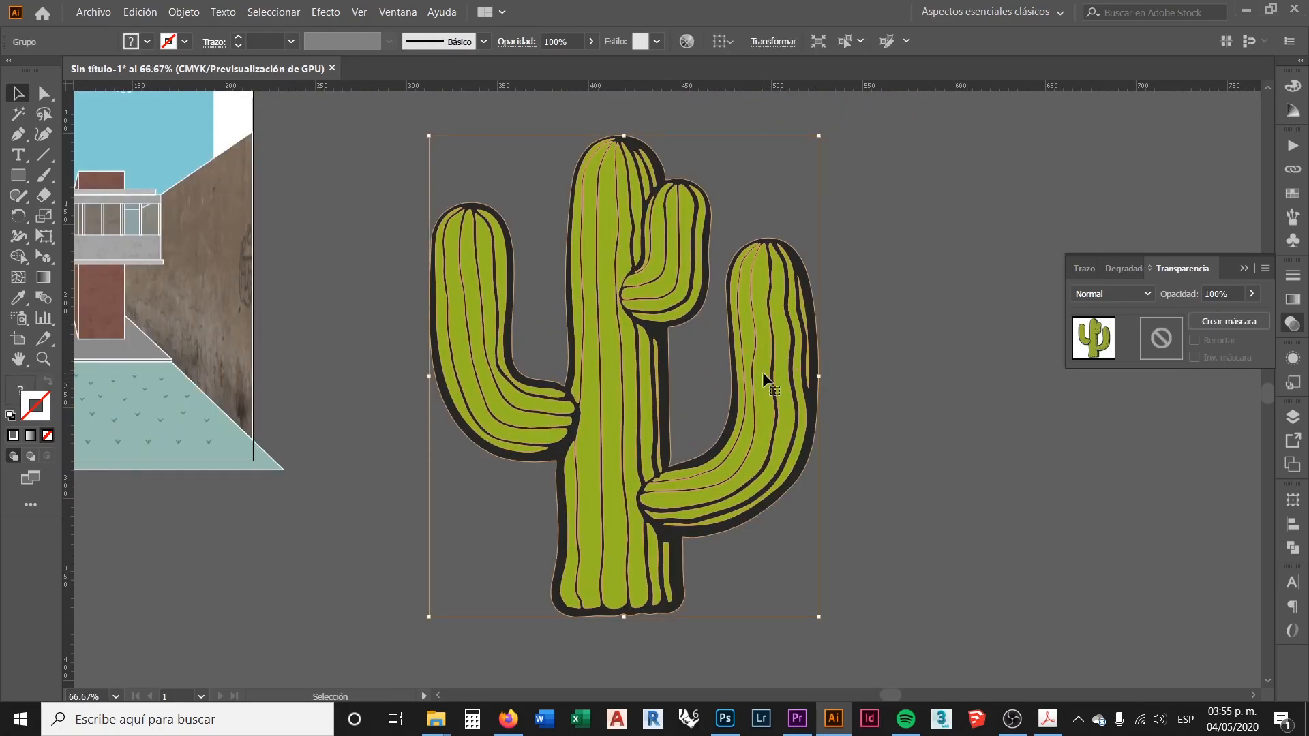
double_click(762, 371)
click(762, 374)
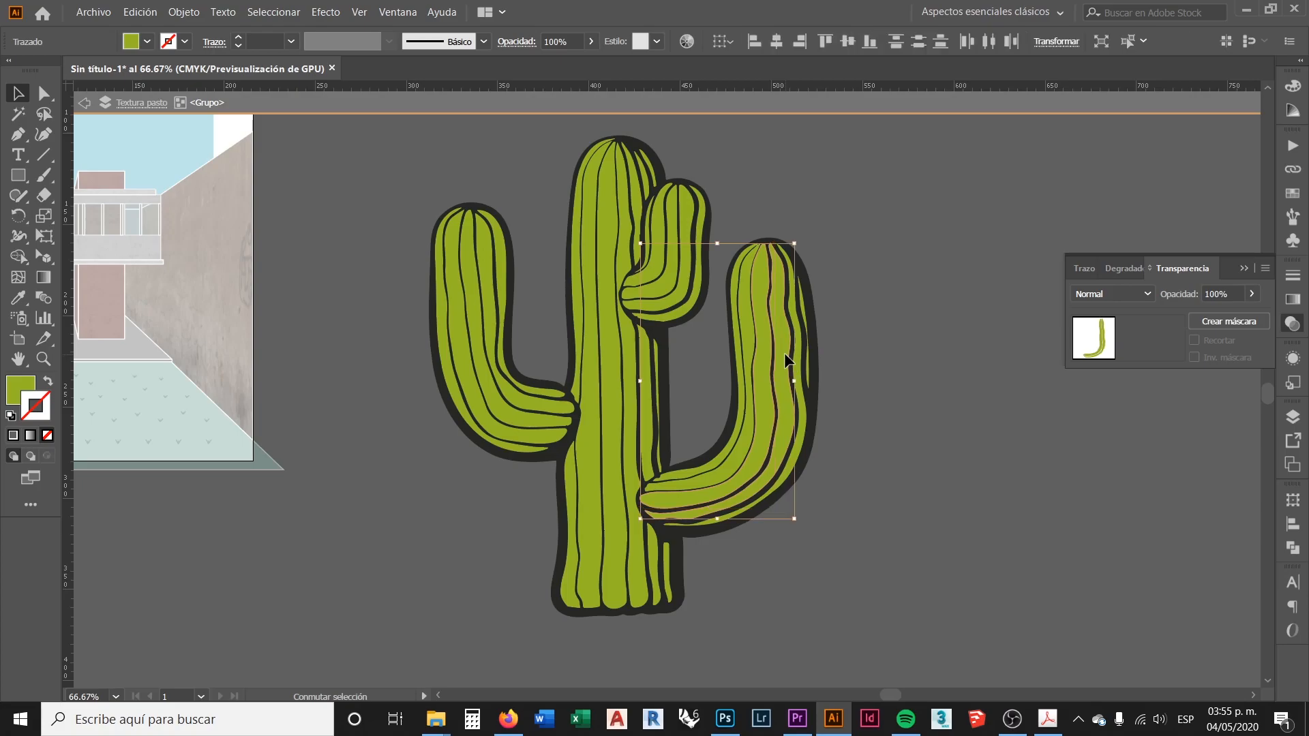
scroll(755, 399, up, 1)
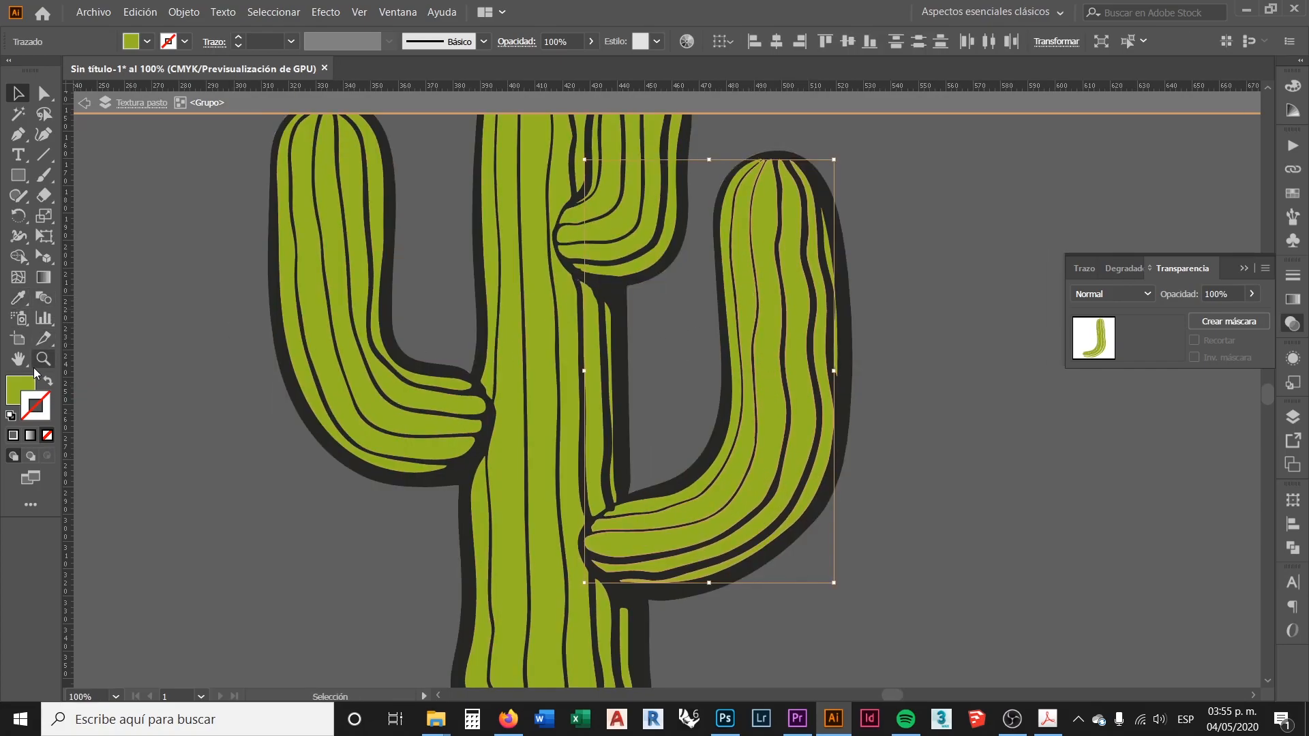
double_click(20, 389)
click(917, 276)
click(931, 283)
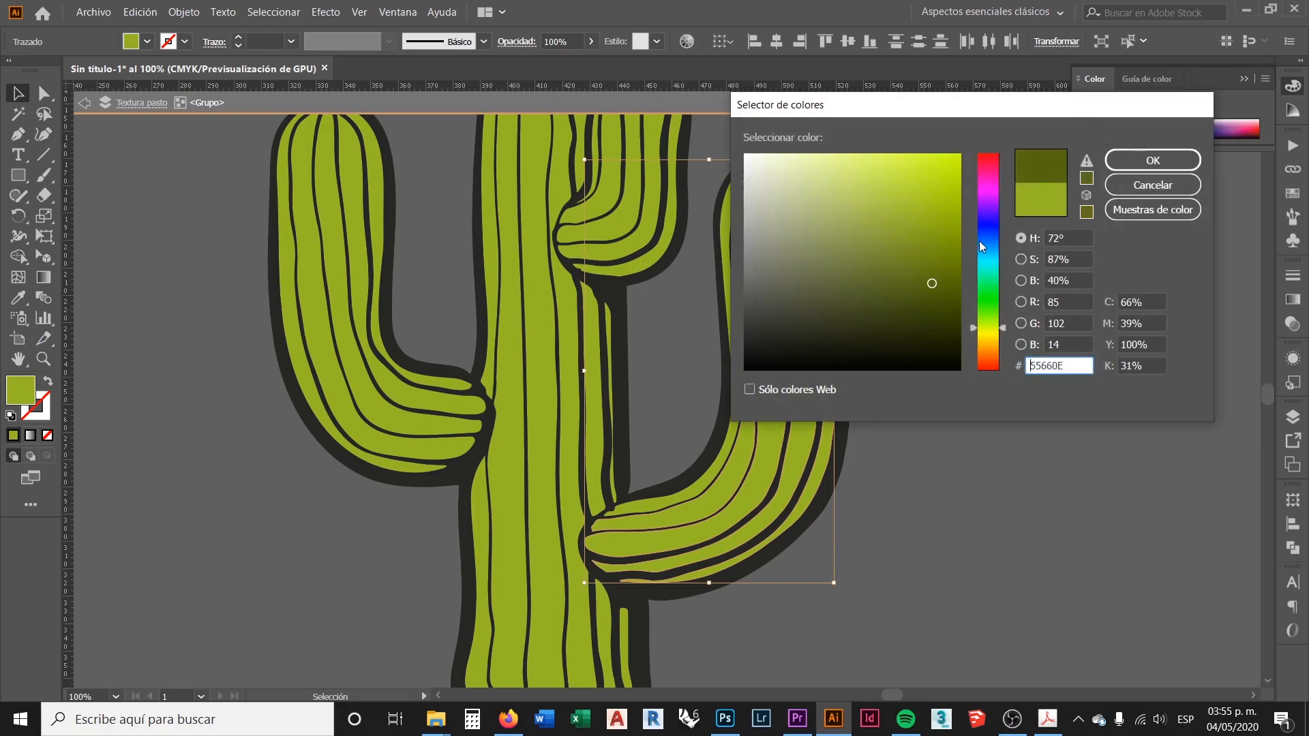
click(1153, 161)
click(971, 350)
scroll(693, 426, down, 1)
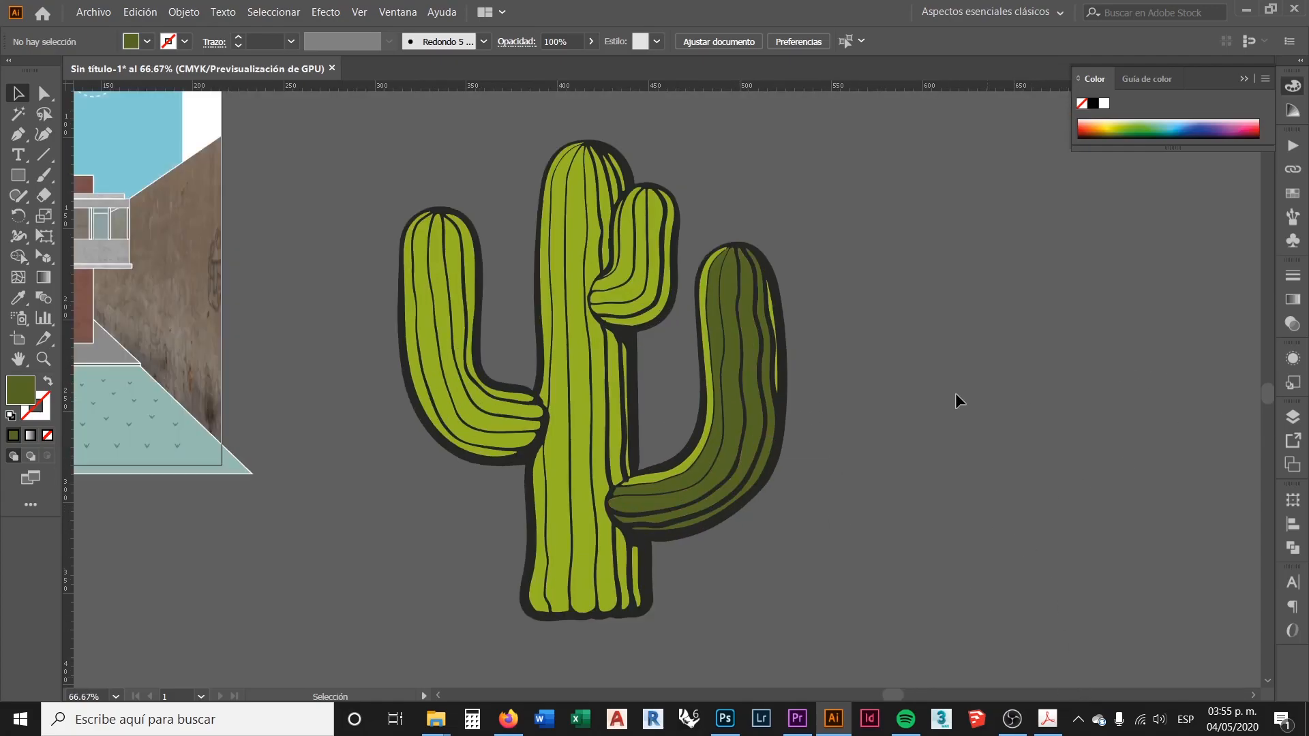
Trace the swimmer image with the 6 colores preset and expand the tracing into editable paths
scroll(873, 360, down, 3)
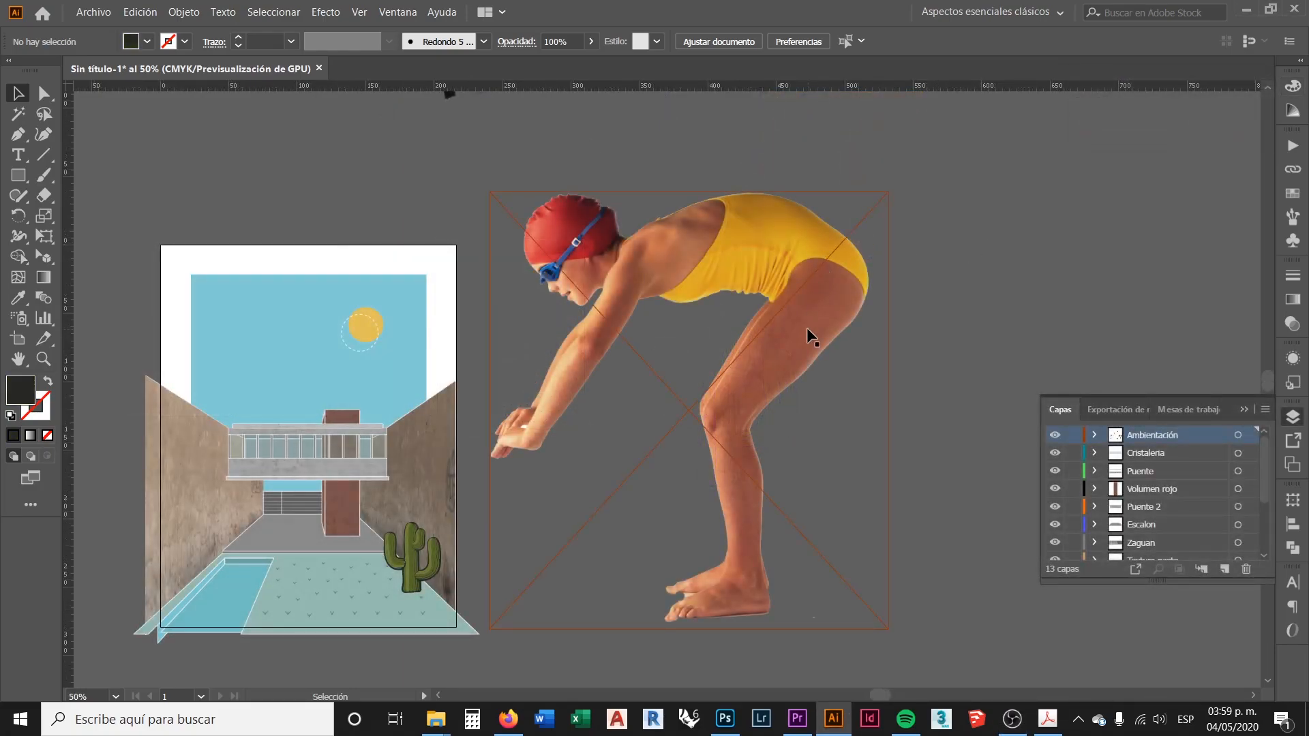
click(799, 259)
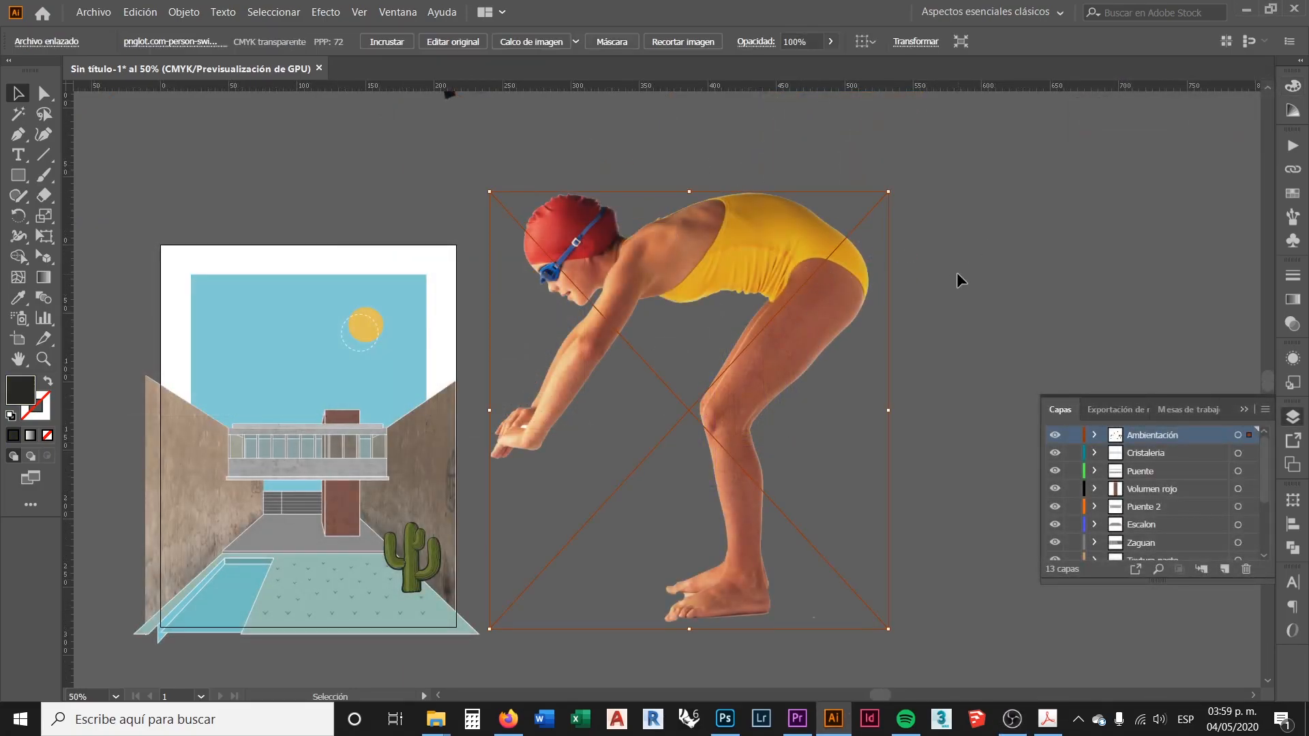
click(893, 312)
click(800, 270)
click(576, 41)
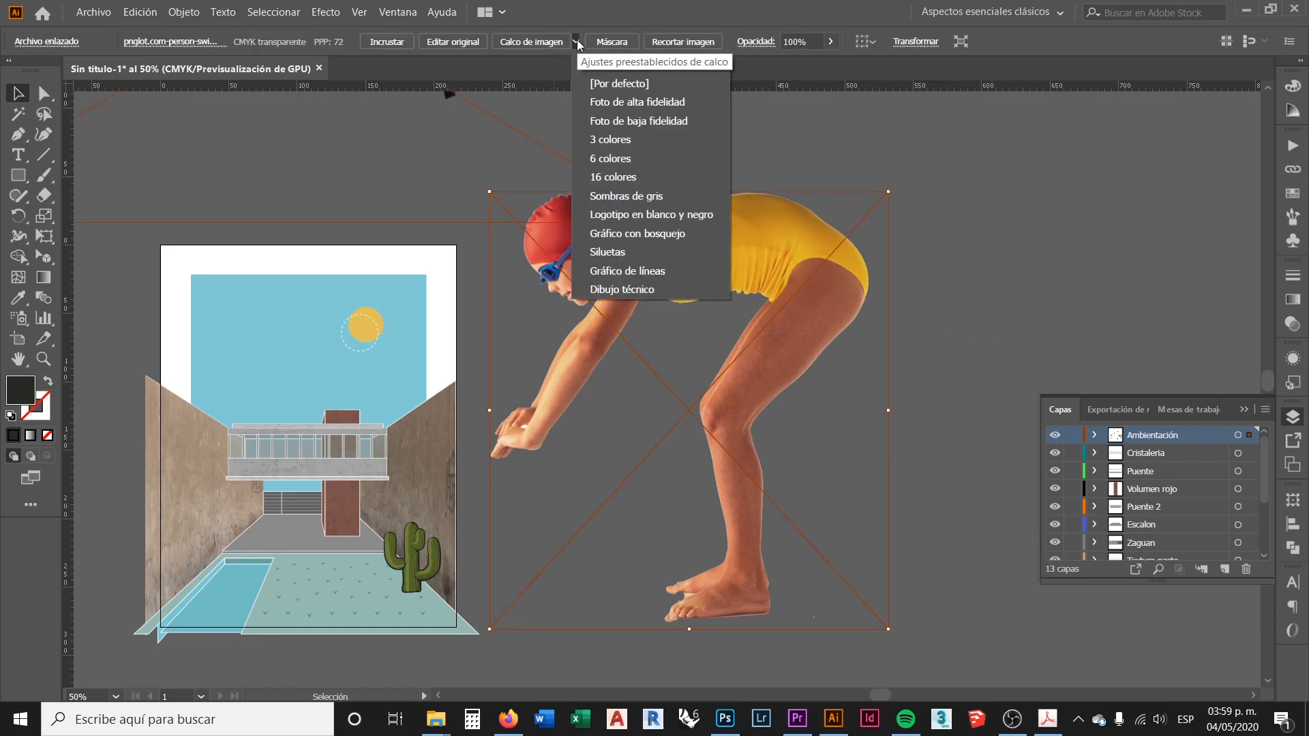
click(619, 158)
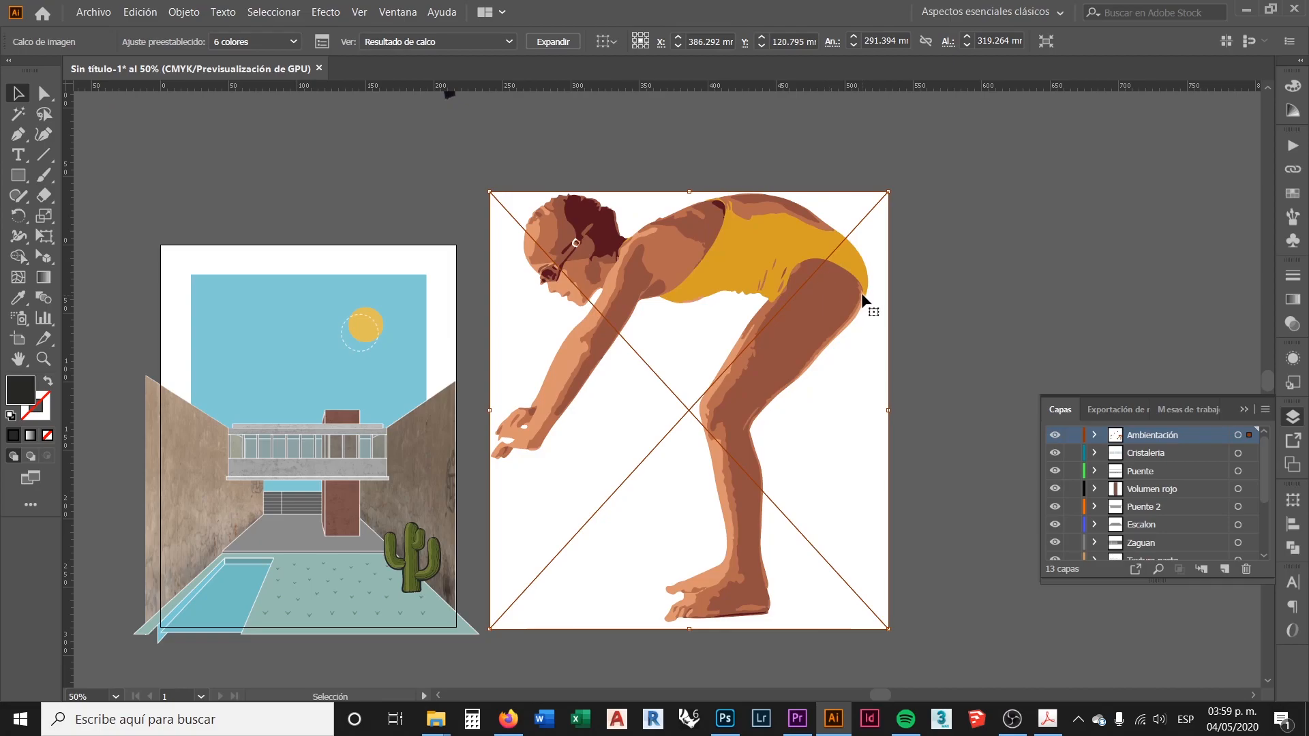
click(551, 41)
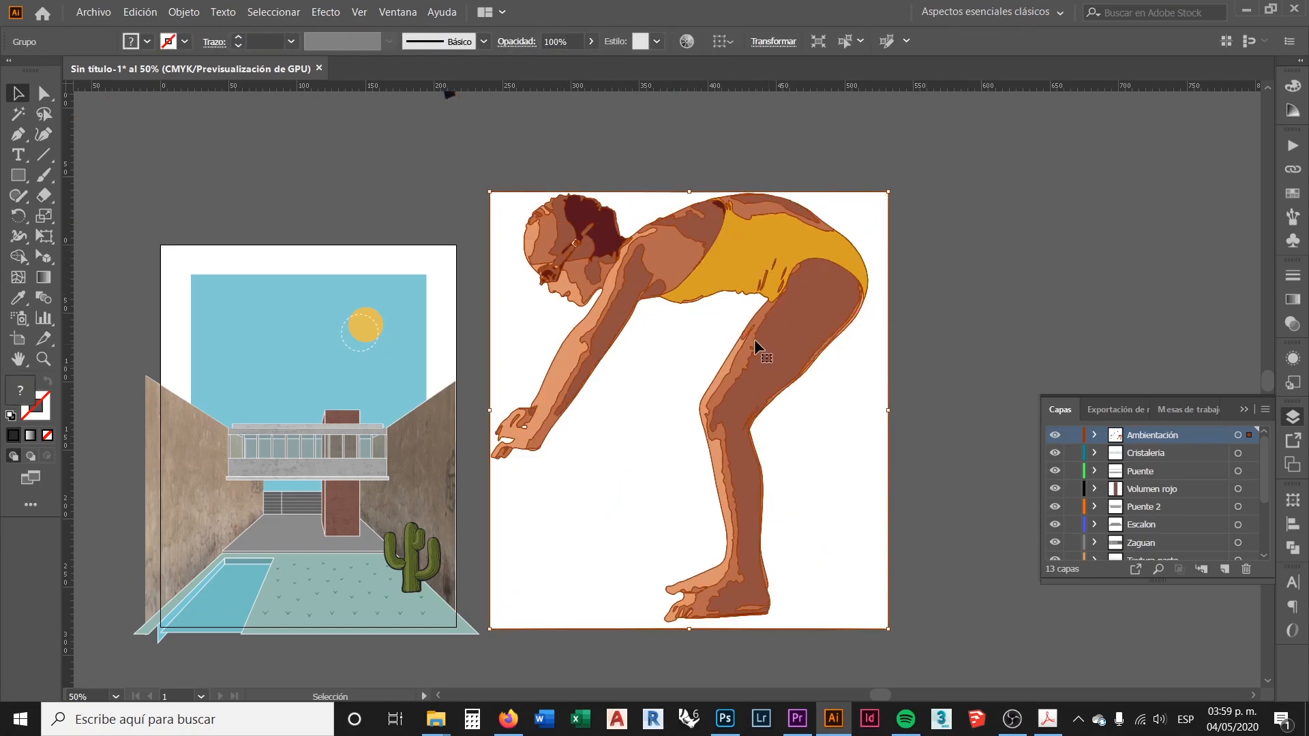
Isolate the traced swimmer group, delete its white background shape and exit isolation mode
scroll(702, 327, down, 1)
scroll(725, 307, down, 1)
scroll(865, 349, up, 1)
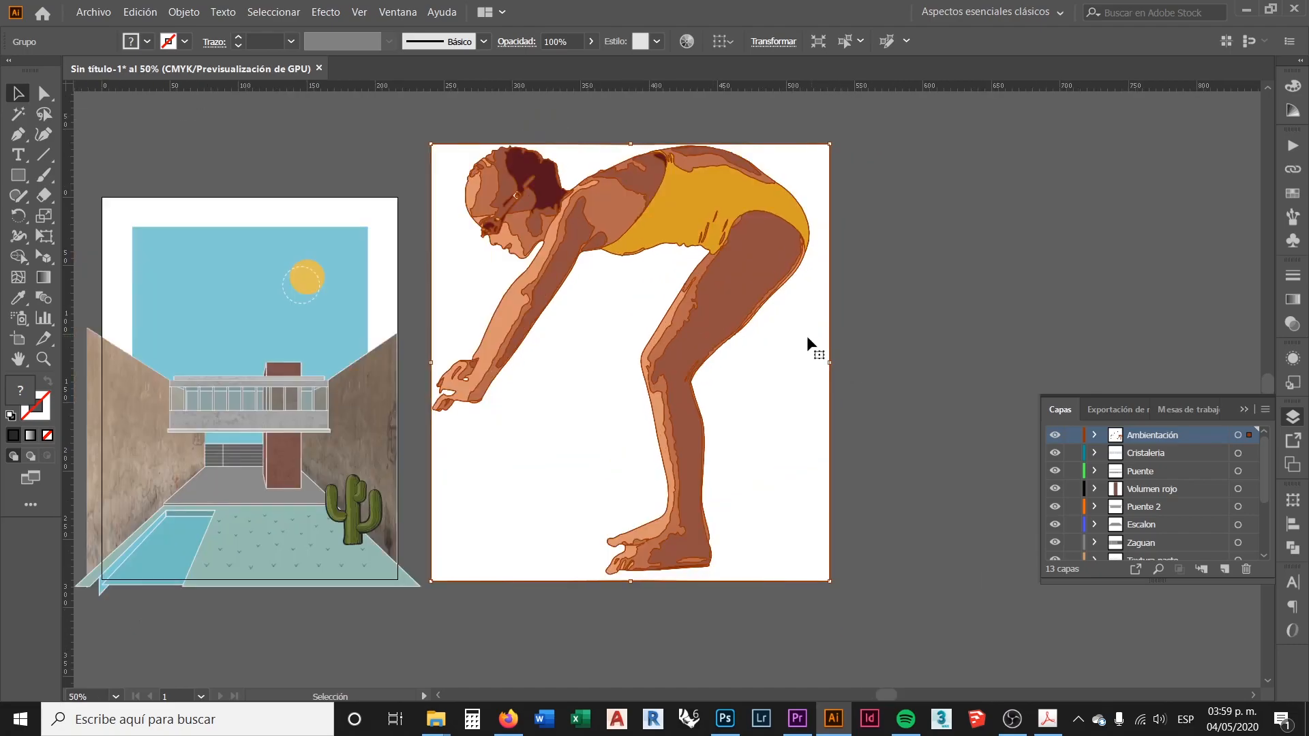
click(886, 293)
click(788, 337)
click(896, 307)
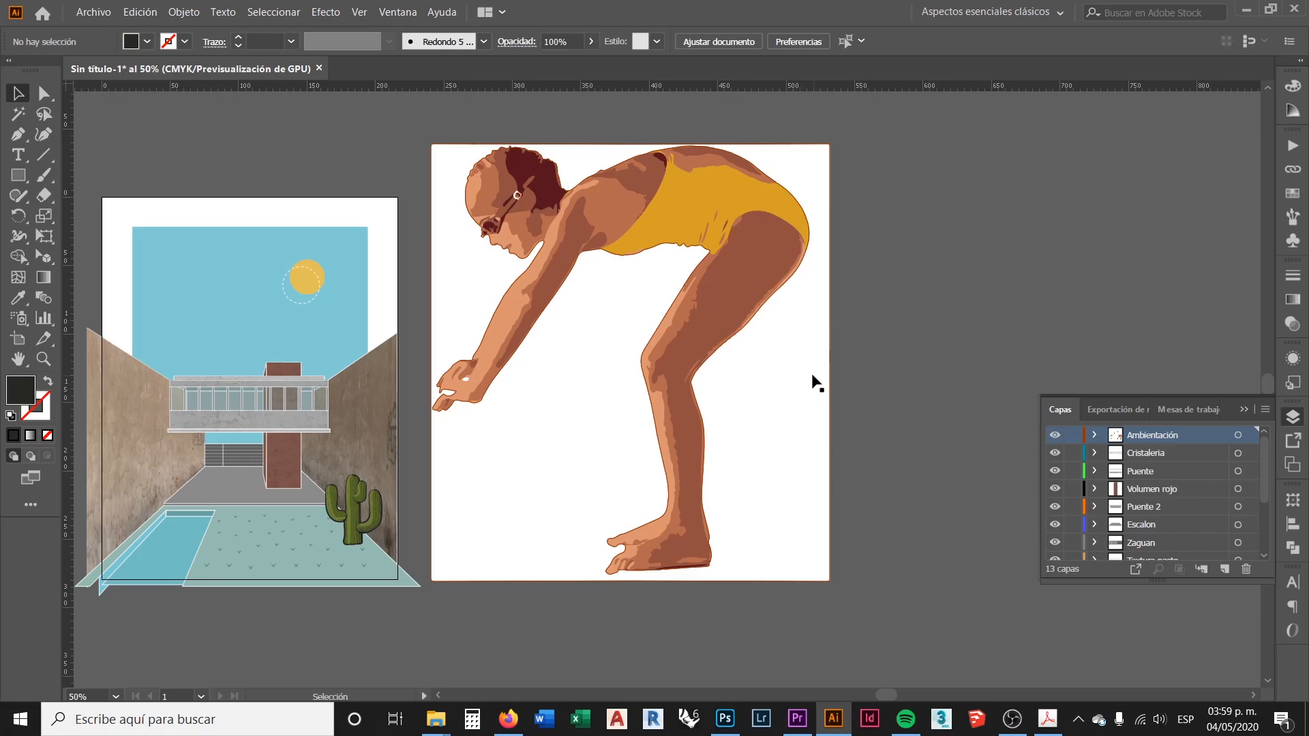
click(779, 372)
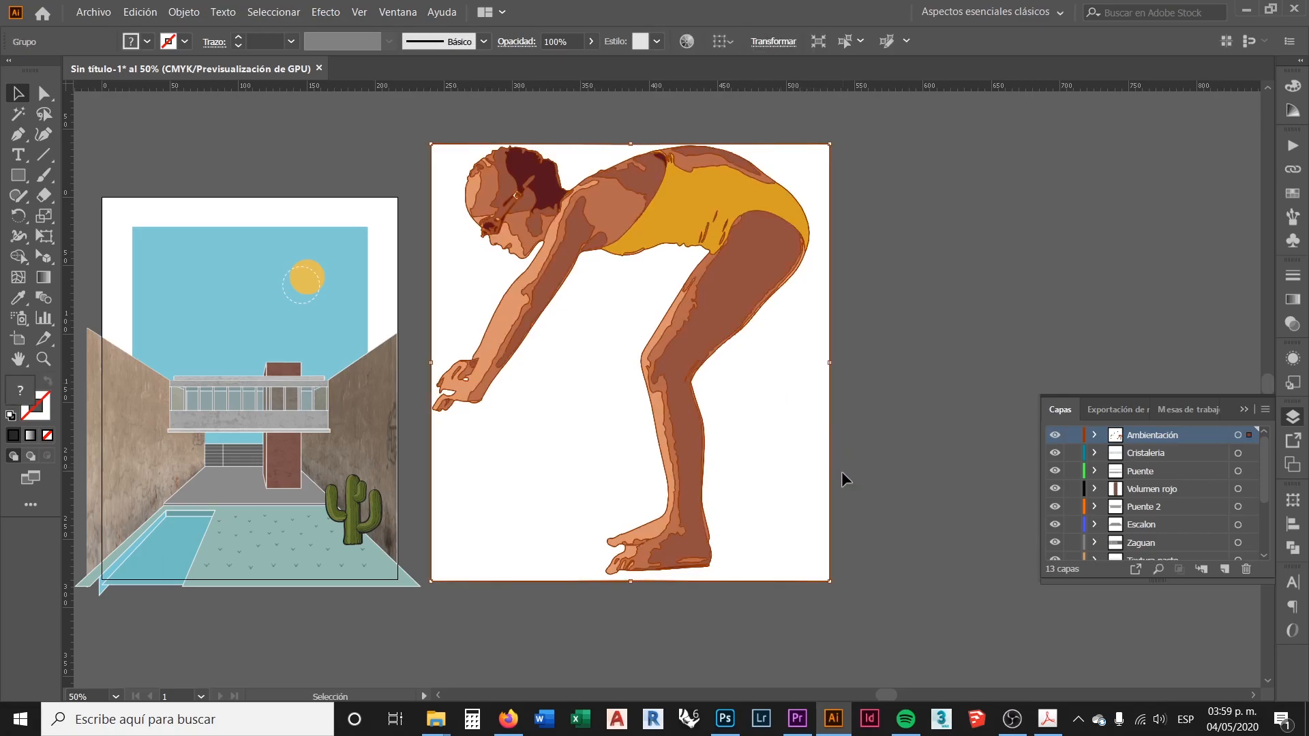
double_click(795, 350)
click(796, 363)
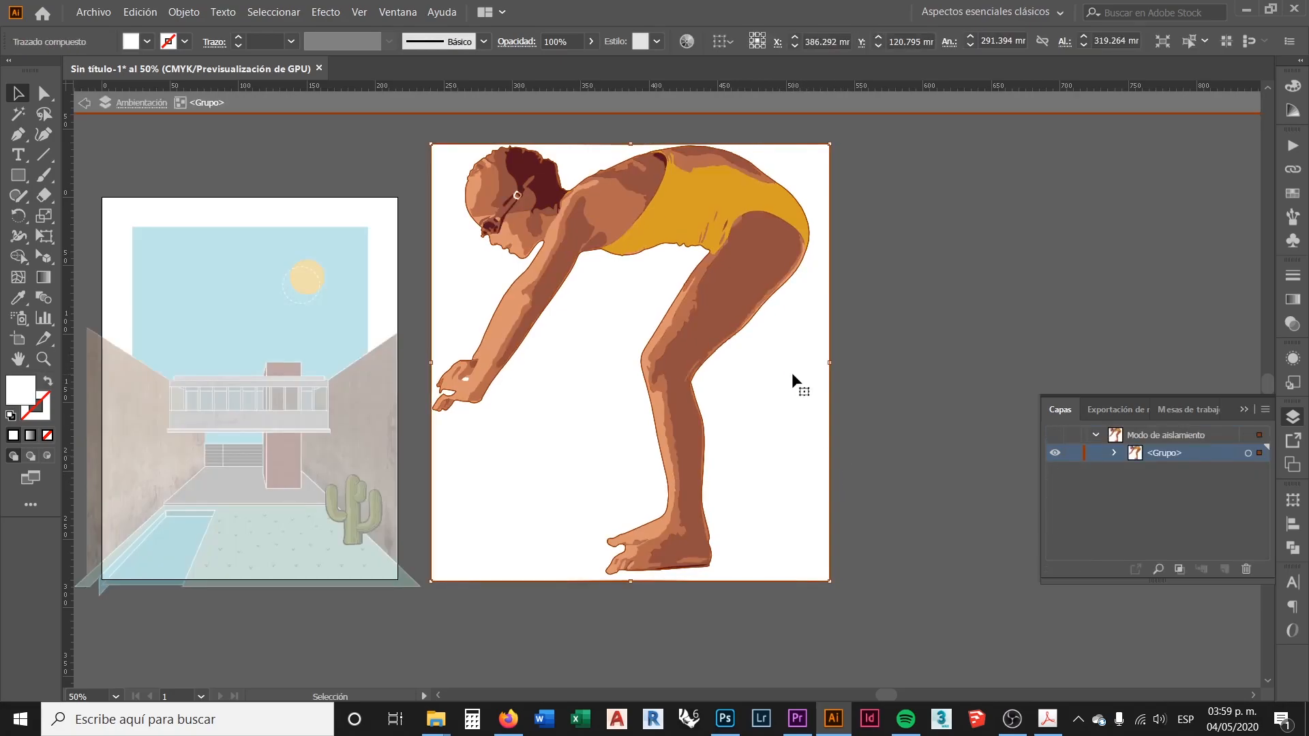
key(Delete)
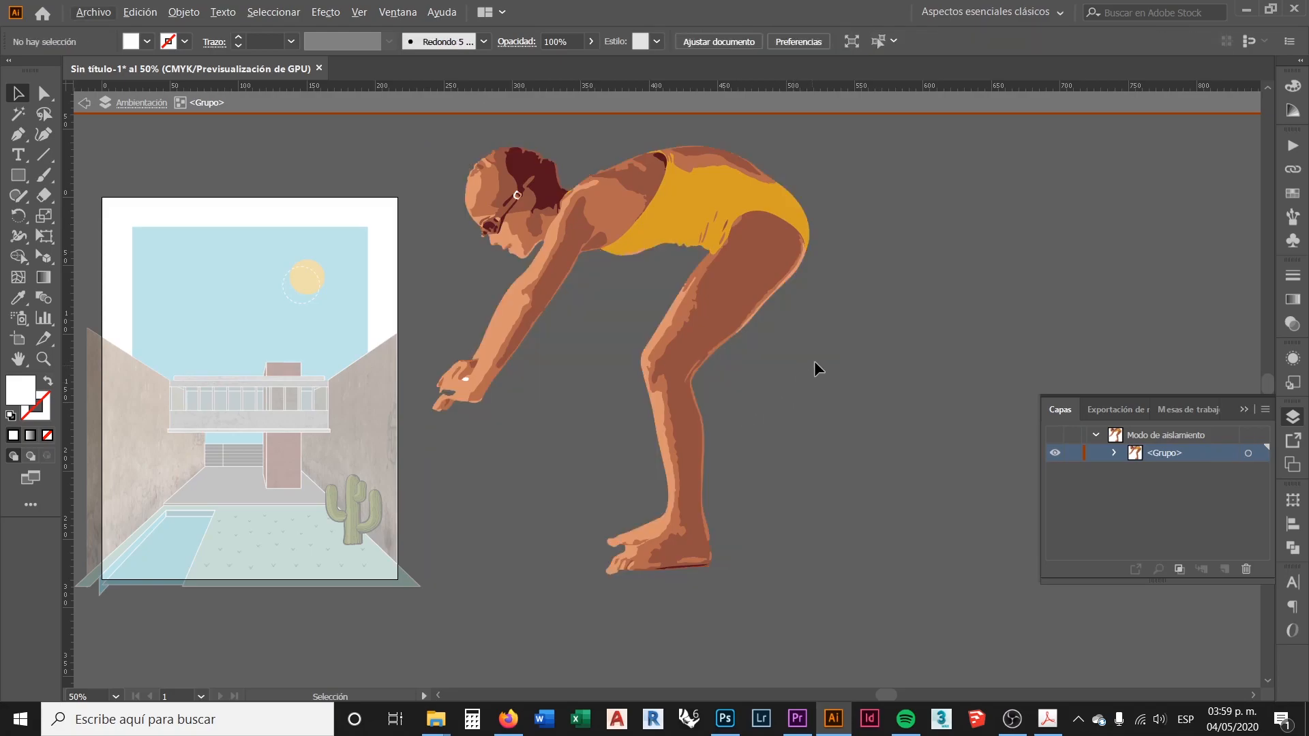
double_click(888, 345)
Inside the swimmer group, recolour the yellow swimsuit to a mauve pink and exit isolation mode
scroll(897, 341, down, 2)
scroll(871, 276, up, 2)
scroll(820, 268, up, 1)
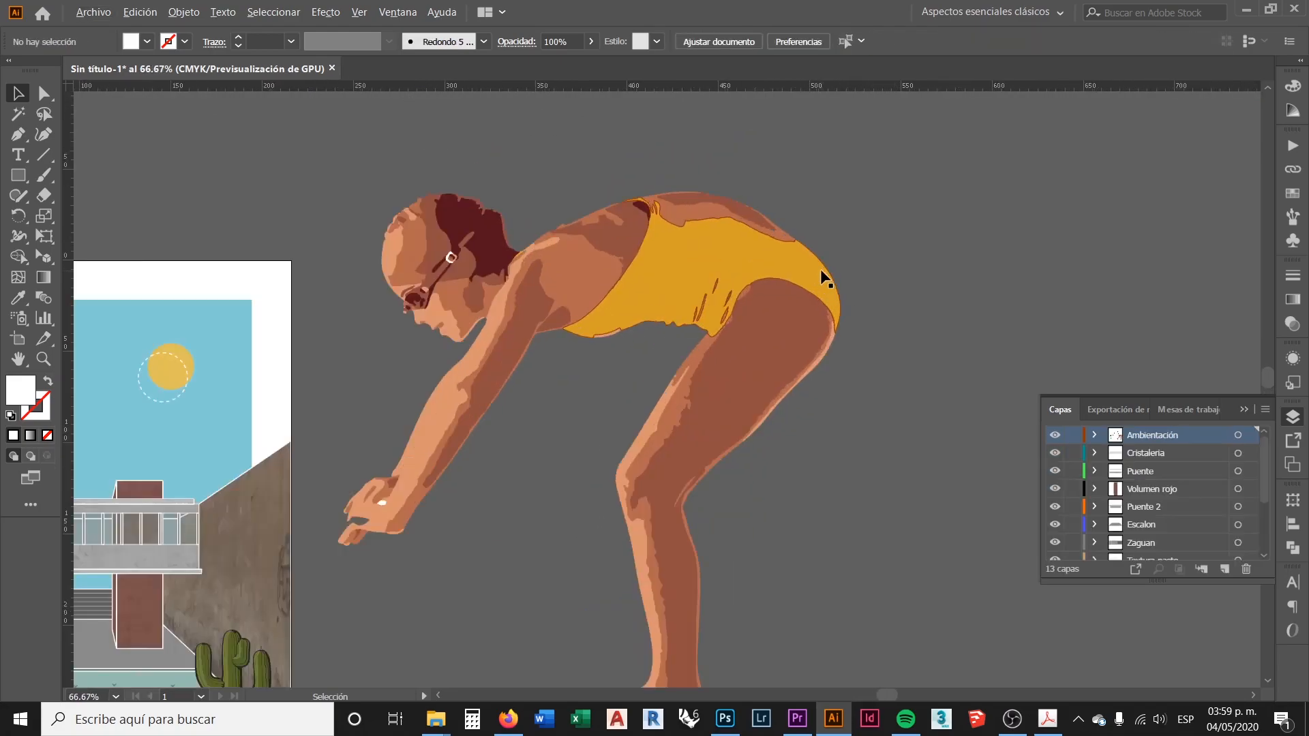
click(726, 268)
click(952, 277)
scroll(681, 254, up, 1)
double_click(668, 254)
click(679, 269)
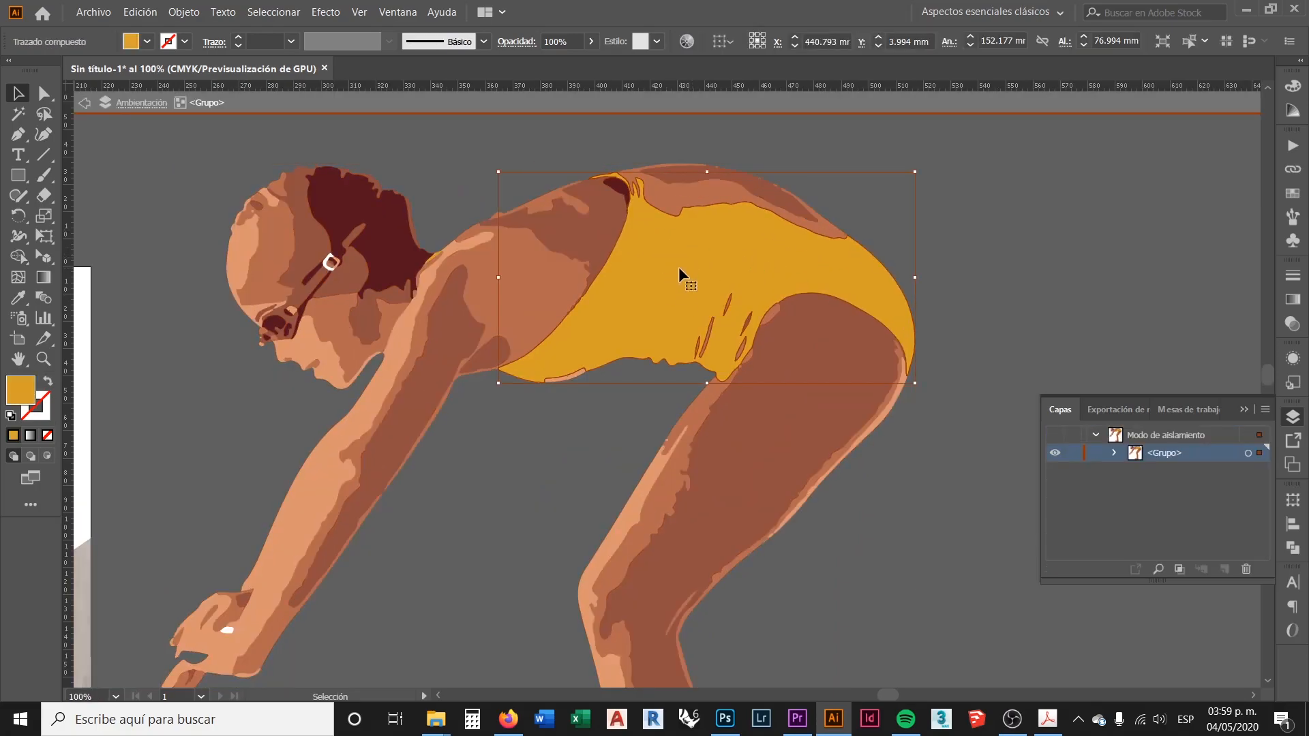
double_click(15, 394)
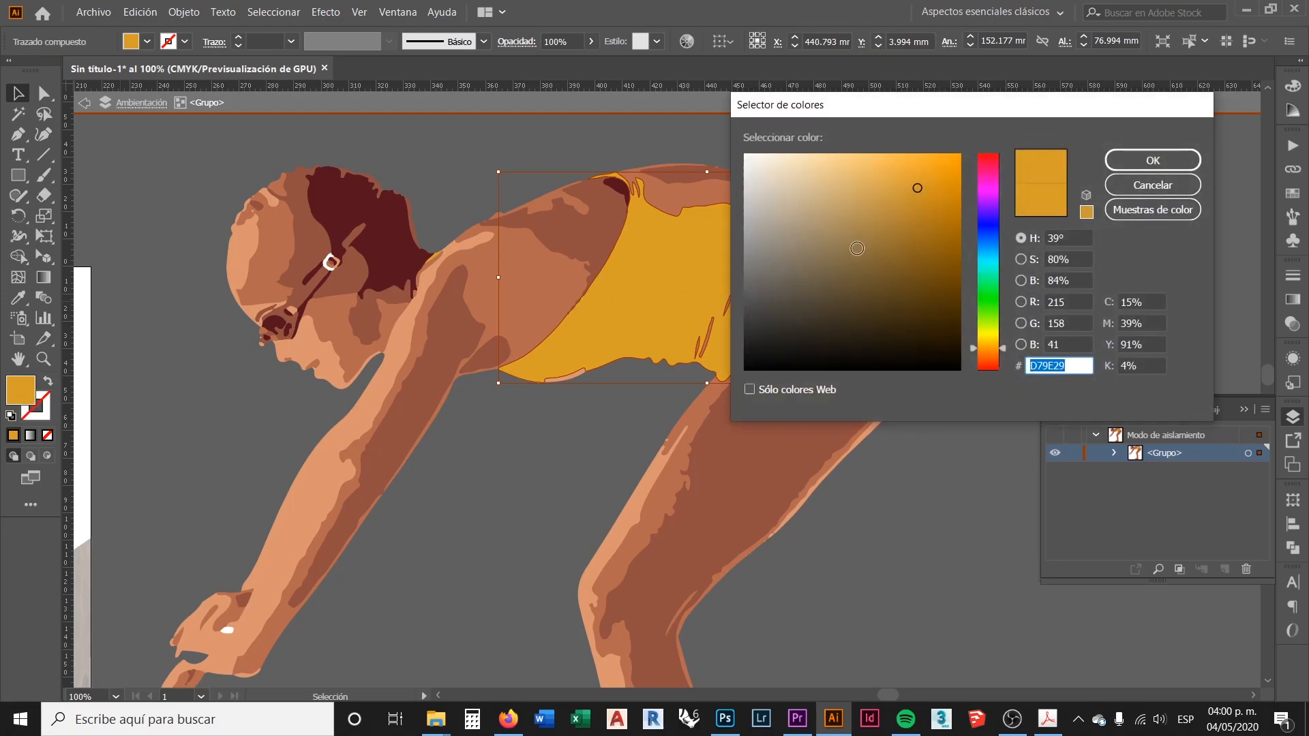
click(993, 226)
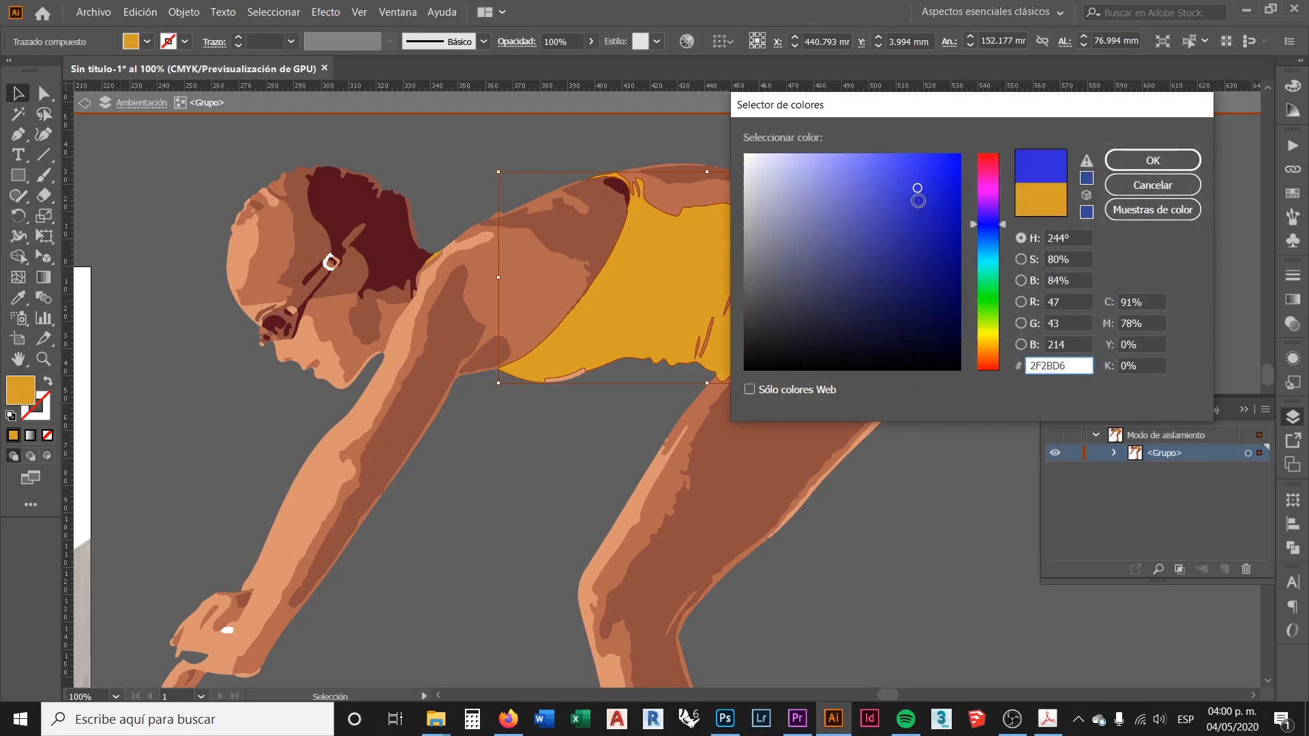
click(988, 294)
drag(986, 295, 987, 317)
mouse_move(897, 223)
mouse_down()
mouse_move(894, 243)
mouse_move(858, 175)
mouse_up()
click(990, 183)
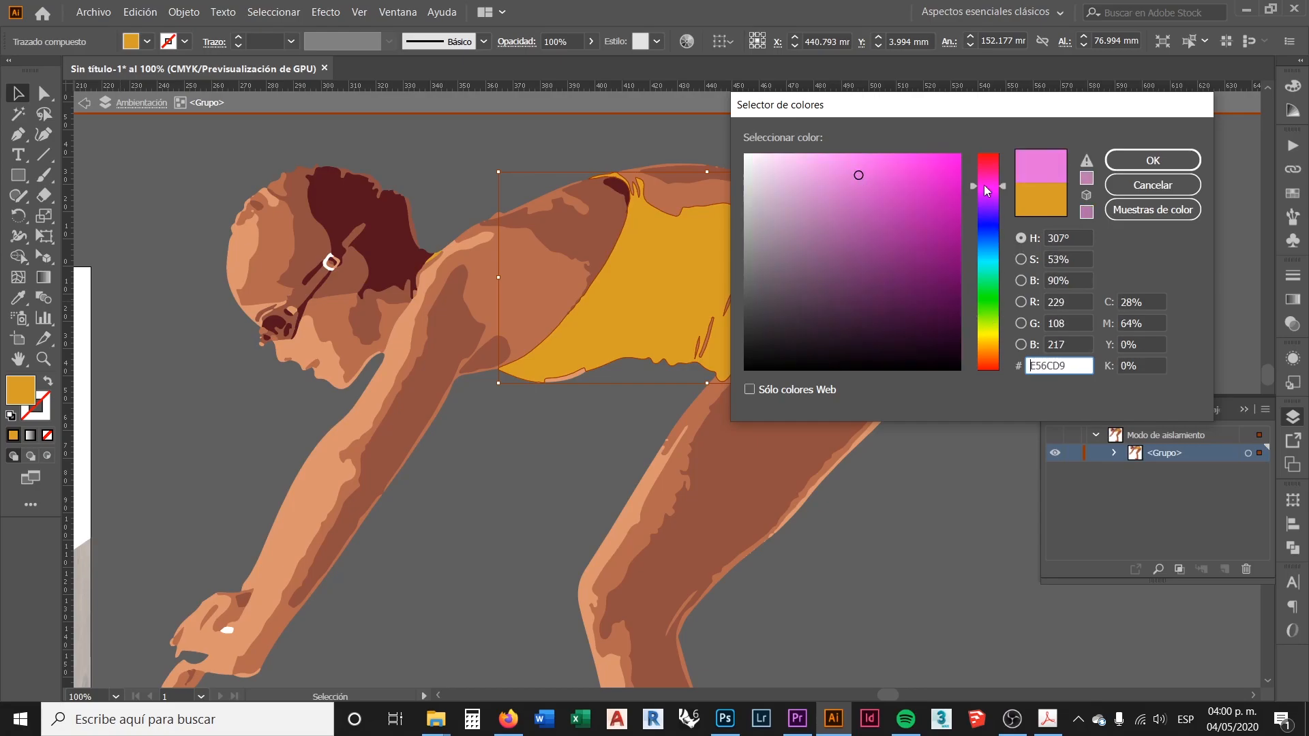
click(990, 190)
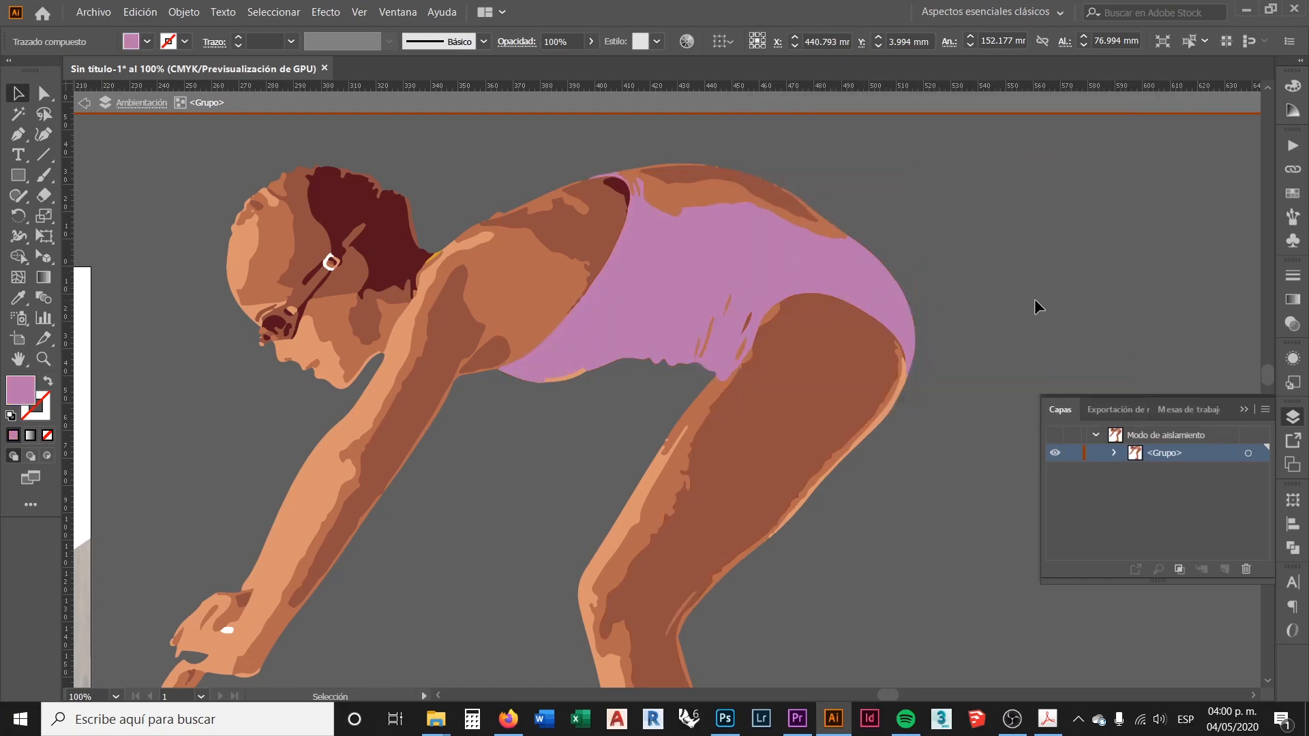
double_click(1034, 298)
Scale the swimmer down to fit the scene and place her at the pool's edge on the lawn side
scroll(893, 327, down, 5)
scroll(840, 395, up, 1)
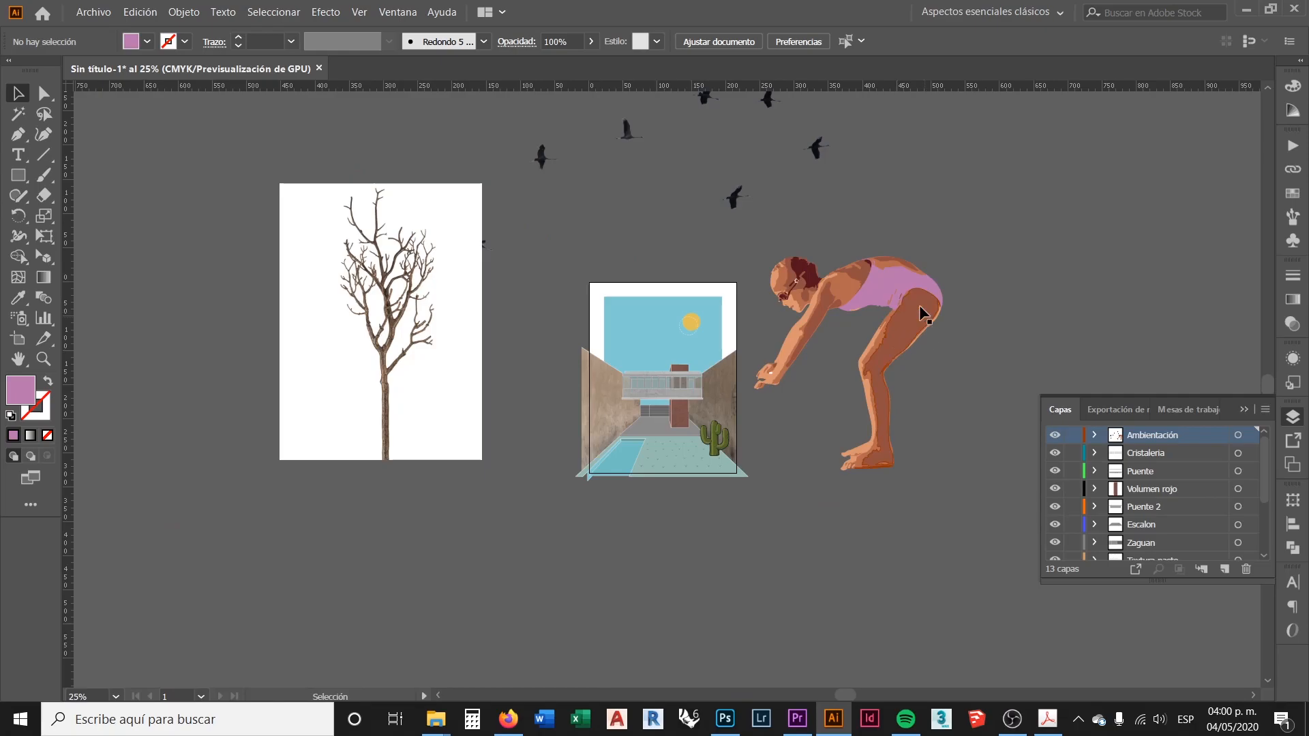
click(918, 310)
drag(918, 258, 801, 412)
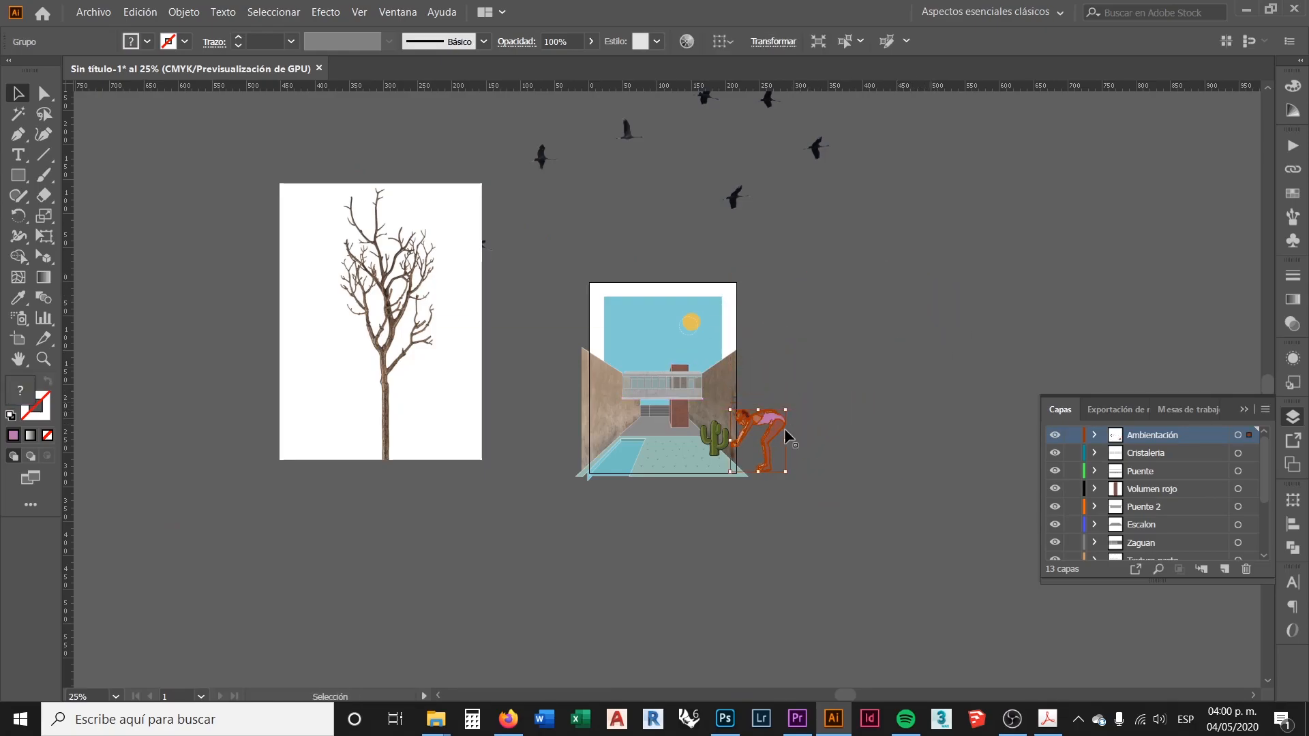
scroll(719, 473, up, 3)
drag(861, 332, 535, 283)
drag(599, 245, 574, 336)
scroll(502, 379, up, 2)
scroll(488, 414, down, 2)
click(575, 537)
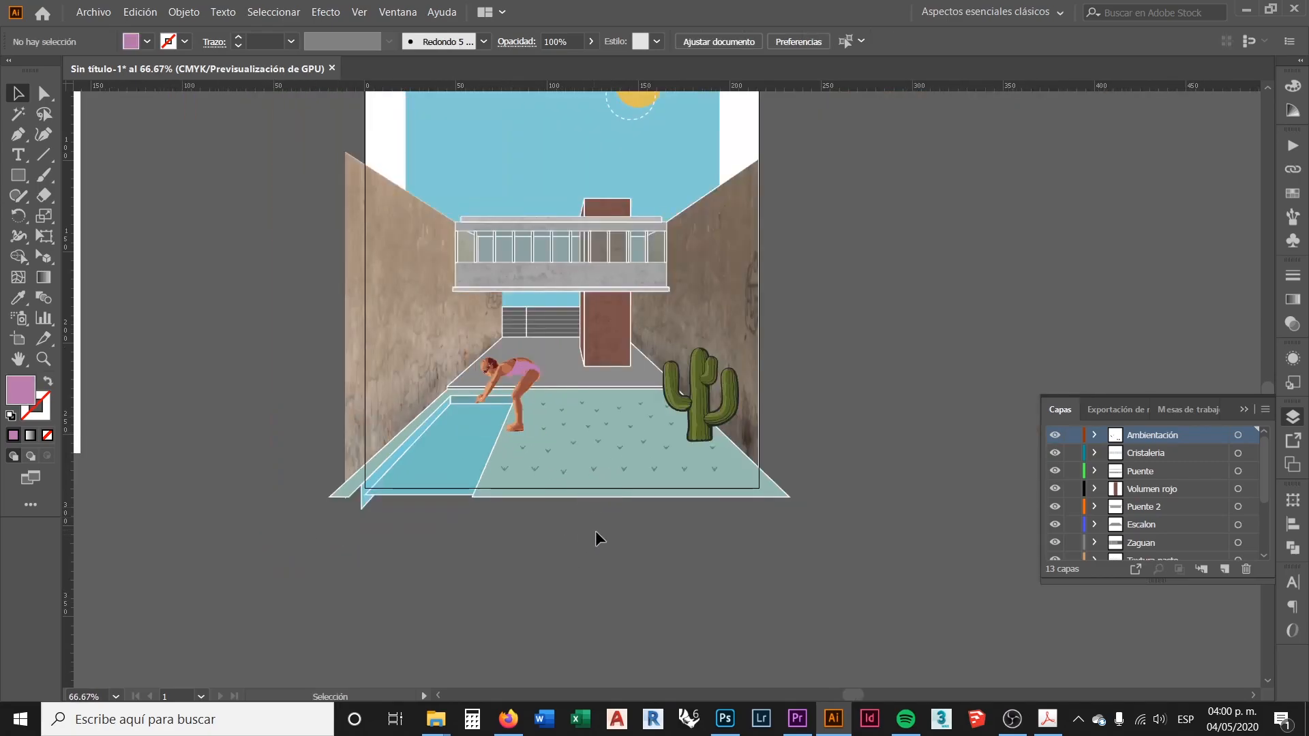
Reduce the swimmer's size slightly and nudge her so that her feet rest on the pool edge
scroll(590, 526, up, 3)
scroll(528, 500, up, 2)
click(498, 402)
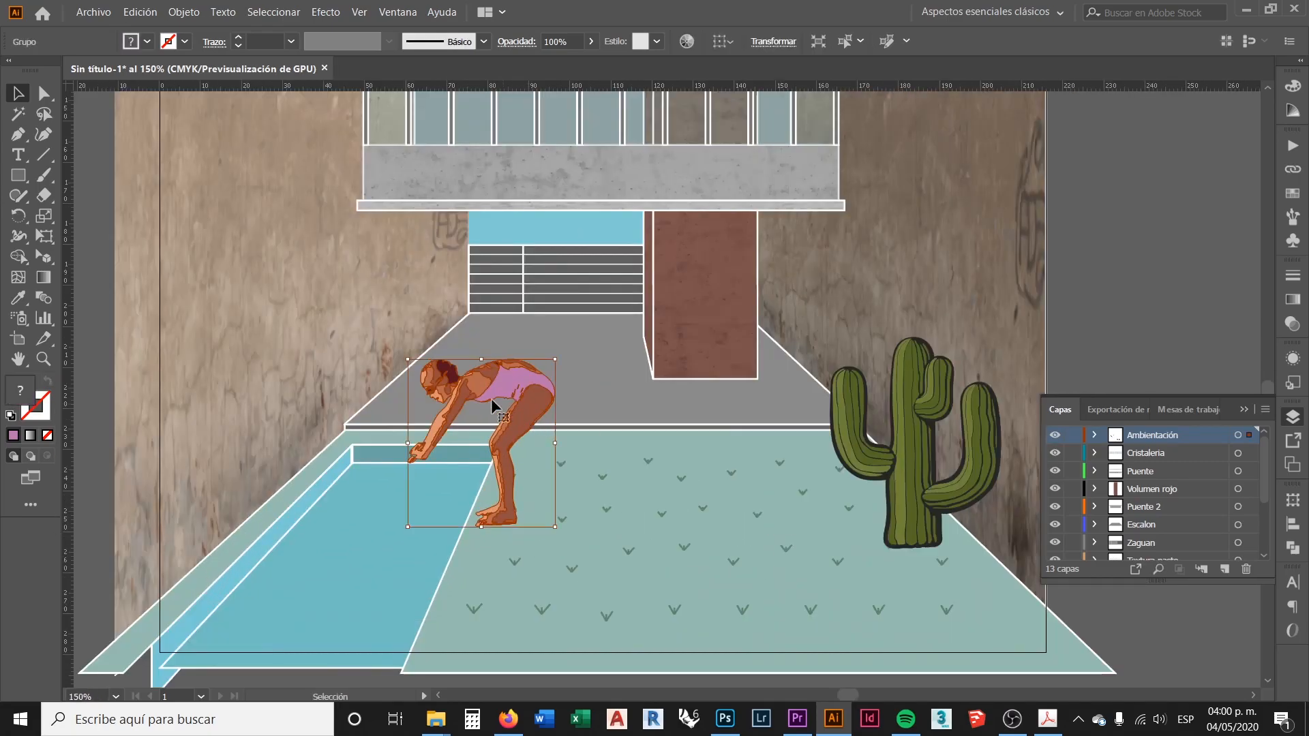
drag(406, 356, 431, 387)
drag(527, 432, 520, 433)
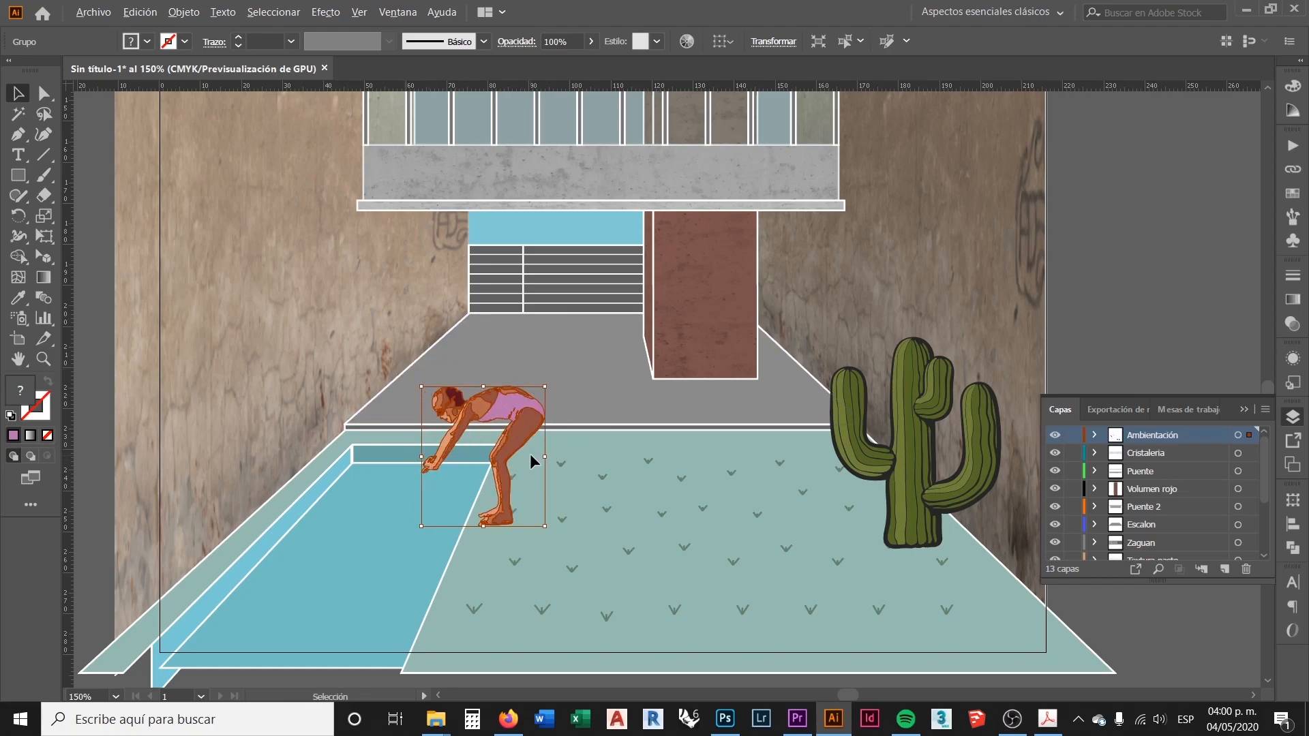
scroll(543, 452, down, 1)
click(560, 640)
scroll(535, 525, down, 1)
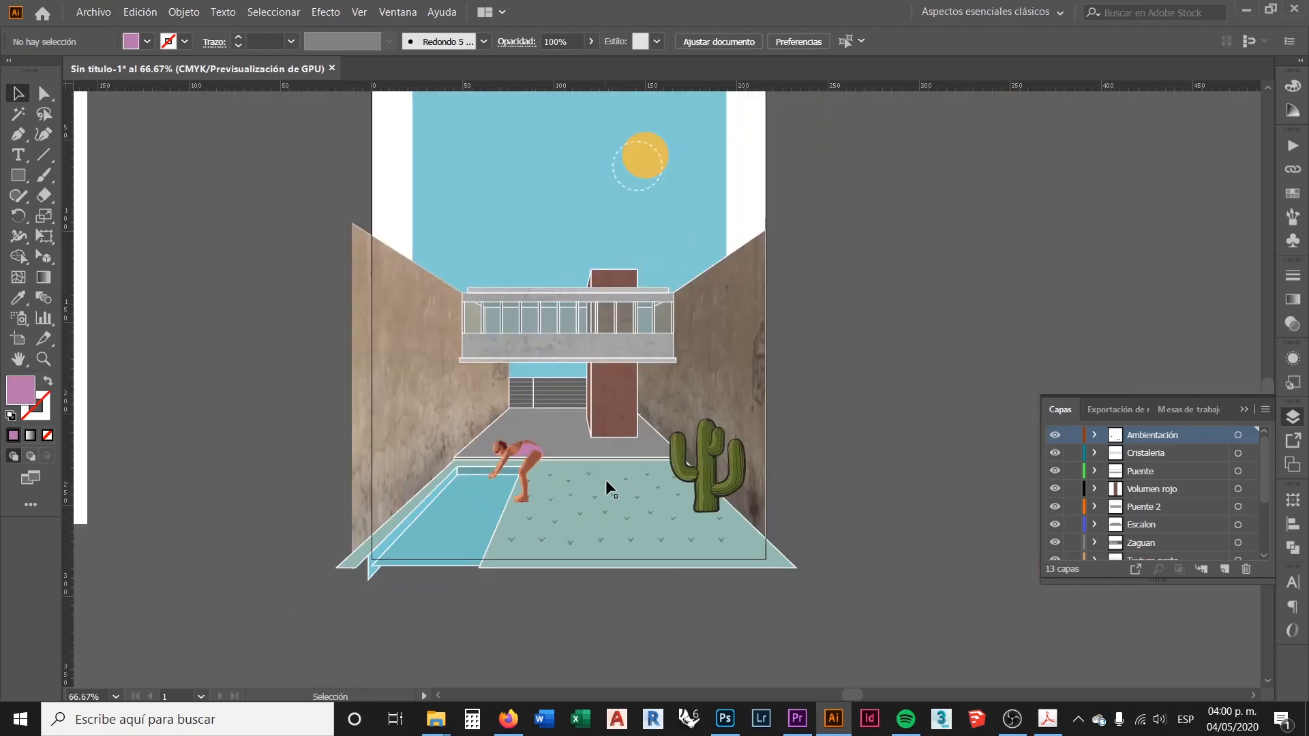
Scale the cactus down and reposition it on the lawn beside the right-hand wall
scroll(702, 453, up, 2)
click(704, 435)
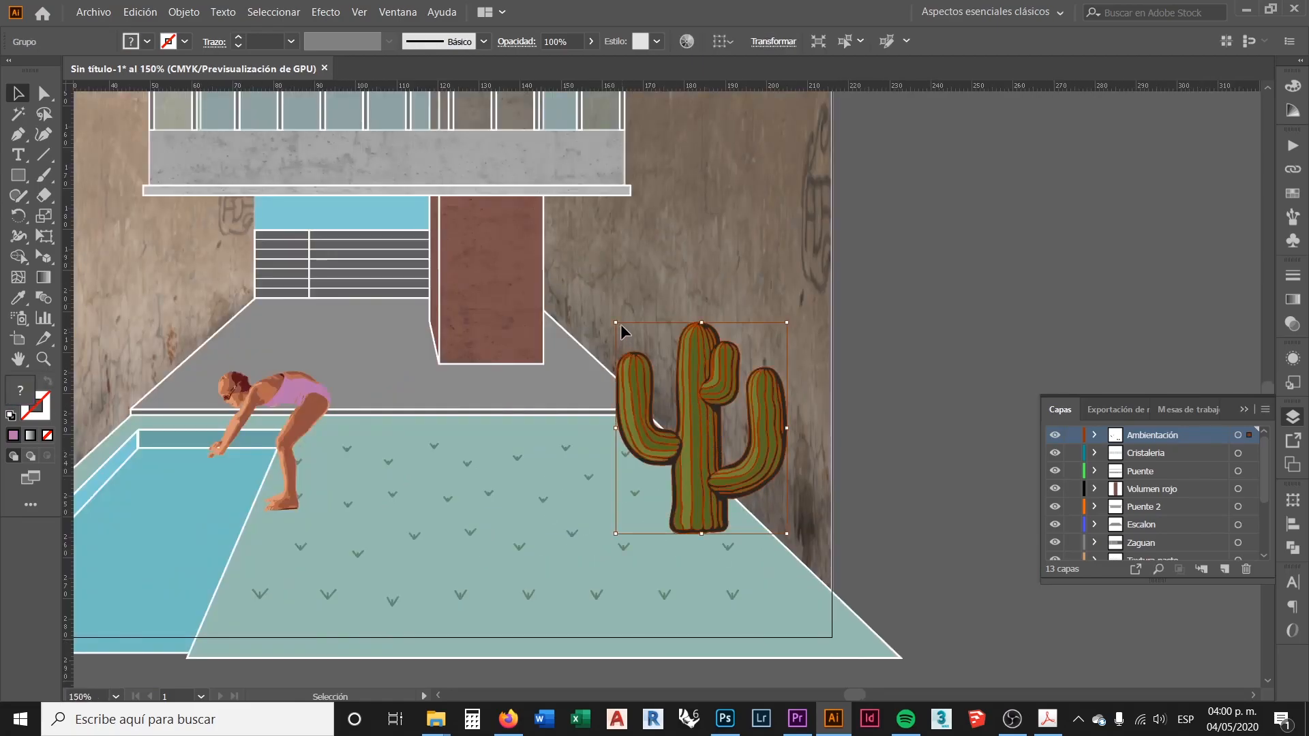
drag(619, 321, 764, 377)
click(919, 390)
scroll(794, 433, down, 3)
scroll(759, 450, up, 3)
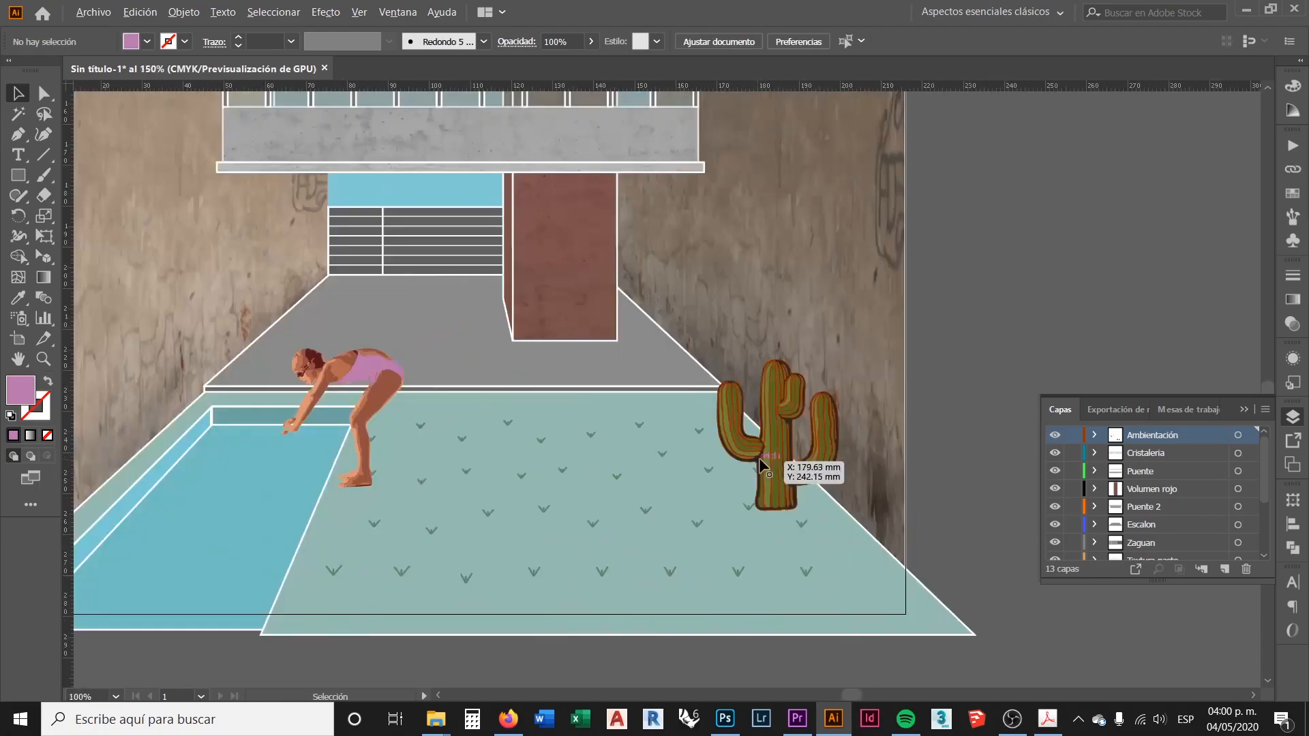
drag(780, 448, 773, 435)
click(730, 448)
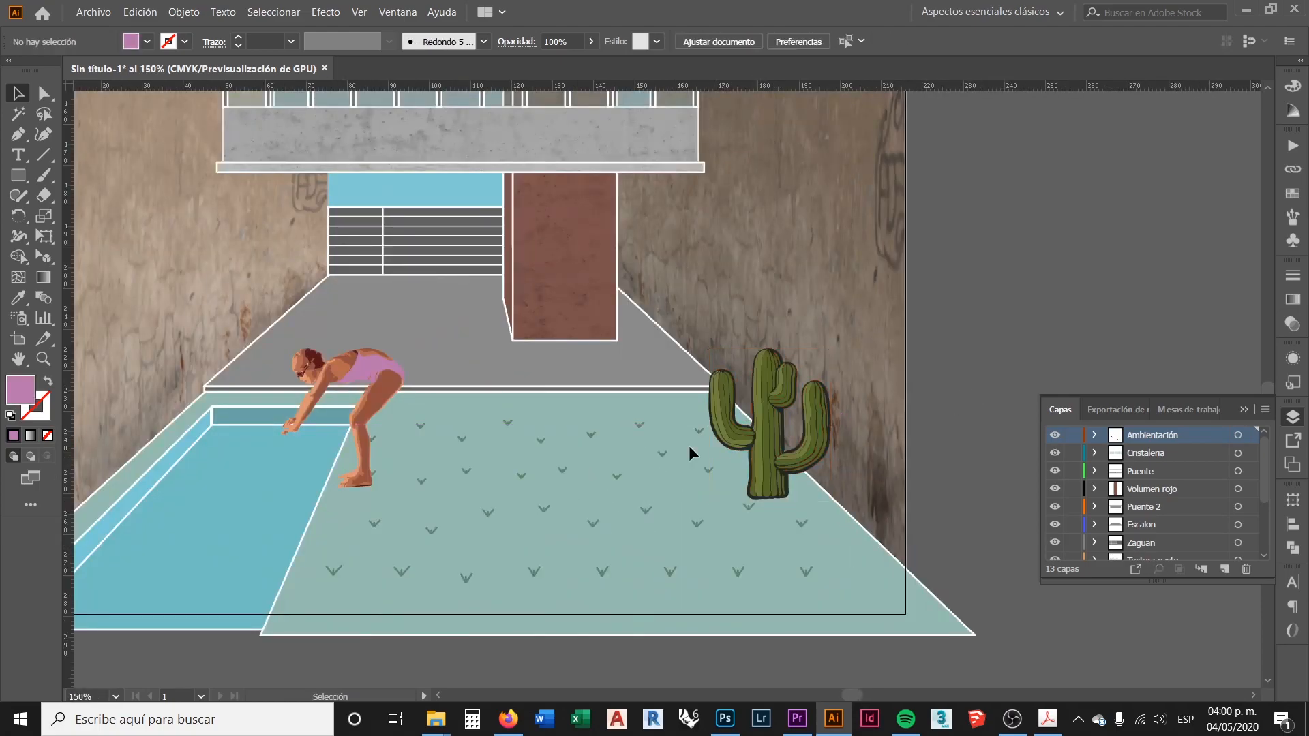
Move the birds image slightly up and to the right, and move the tree image closer to the artboard
scroll(671, 452, down, 2)
scroll(623, 449, up, 5)
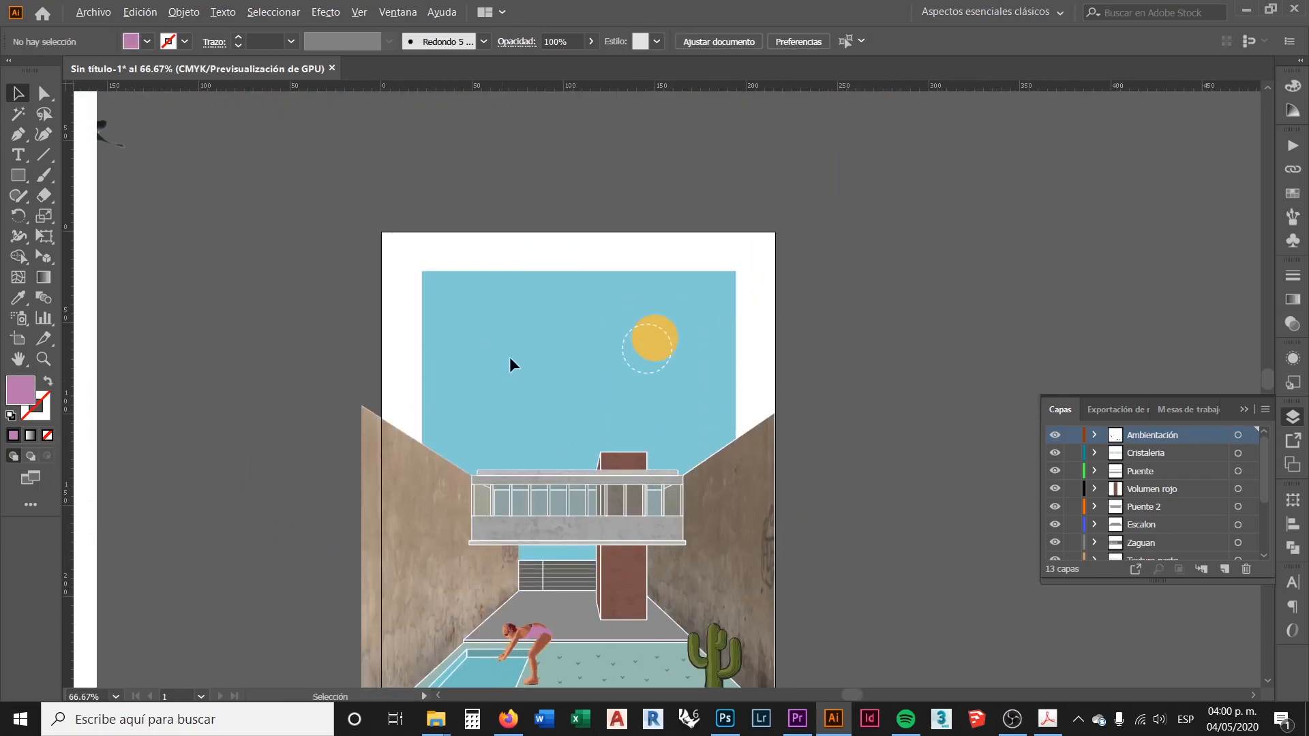
scroll(525, 338, down, 2)
scroll(526, 338, down, 1)
drag(619, 223, 710, 203)
drag(352, 318, 410, 335)
click(435, 348)
Trace the tree image with the Siluetas preset
scroll(357, 374, up, 2)
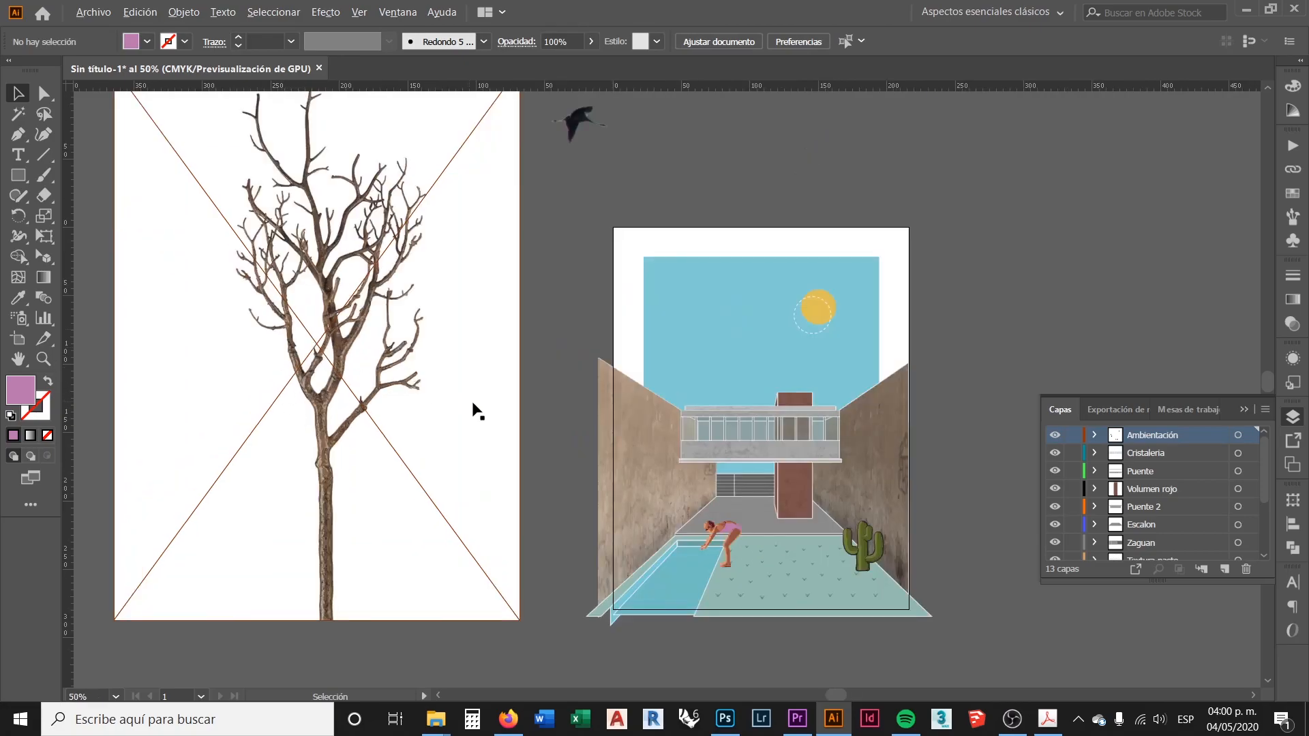
scroll(473, 409, down, 1)
scroll(383, 331, up, 1)
click(386, 326)
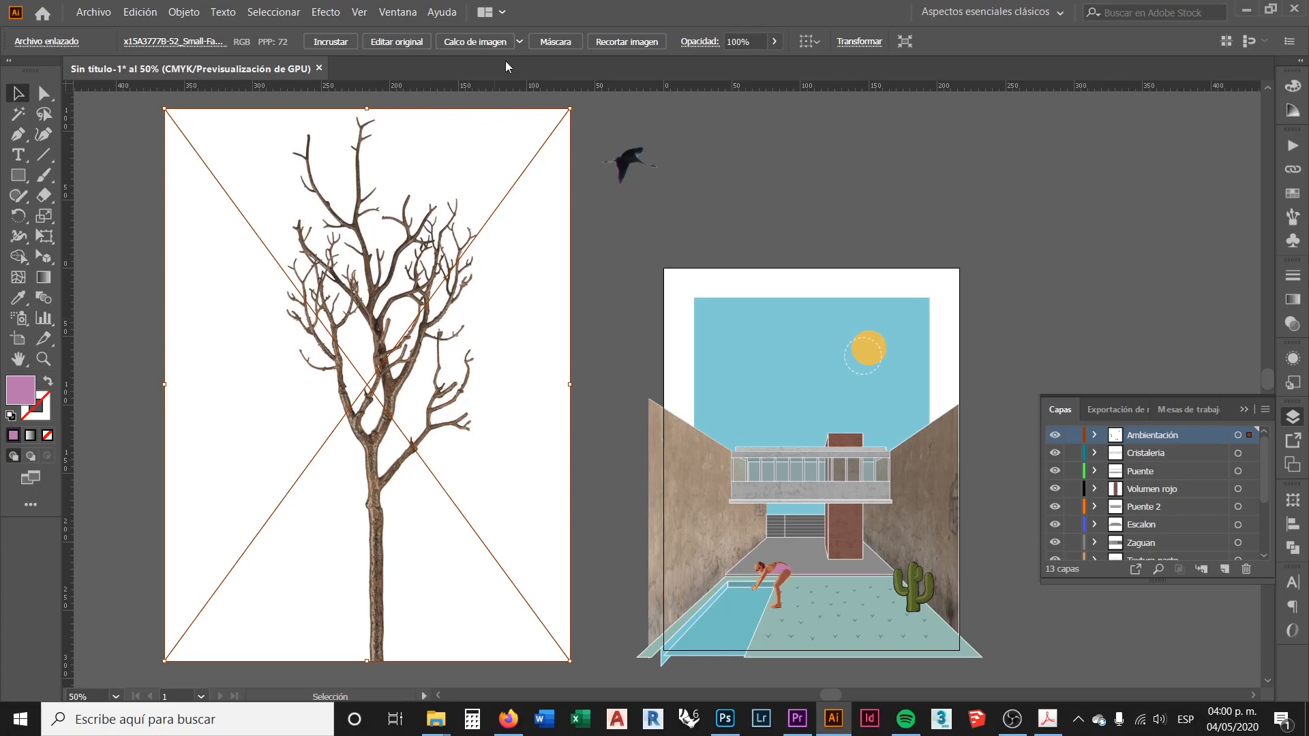
click(521, 43)
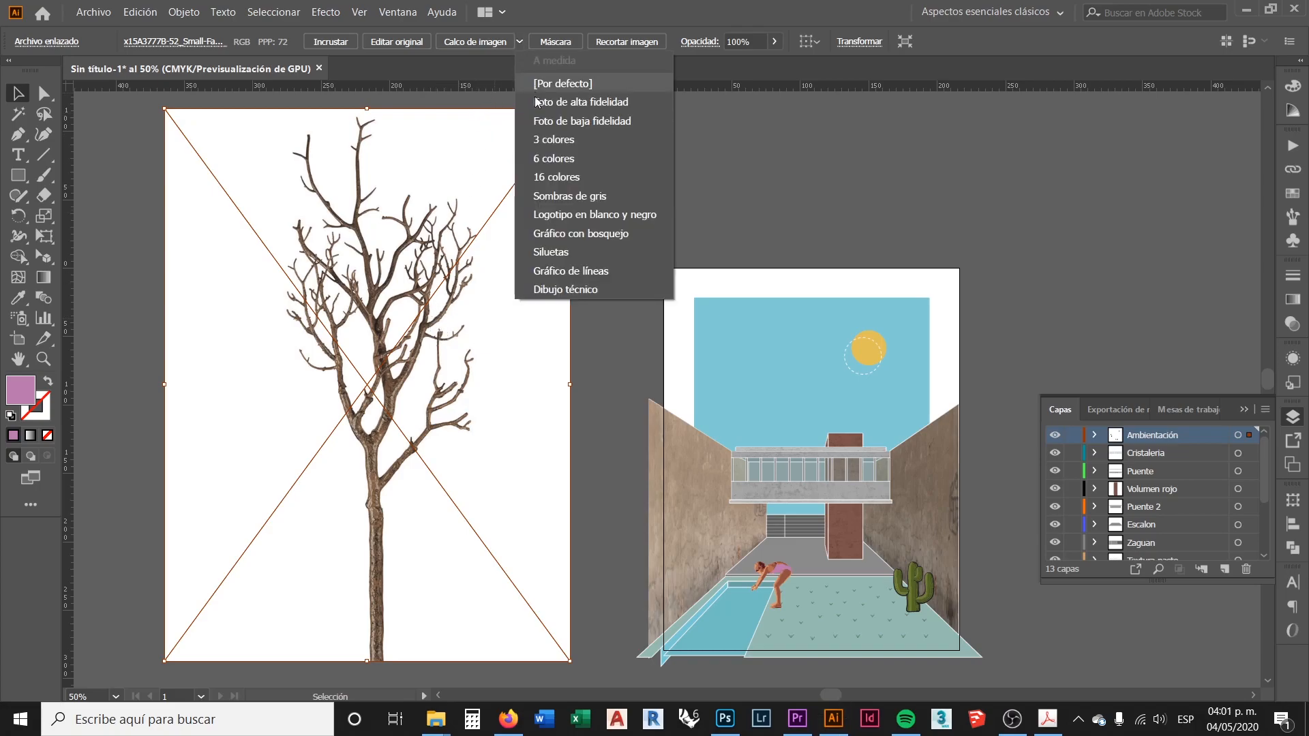
click(570, 252)
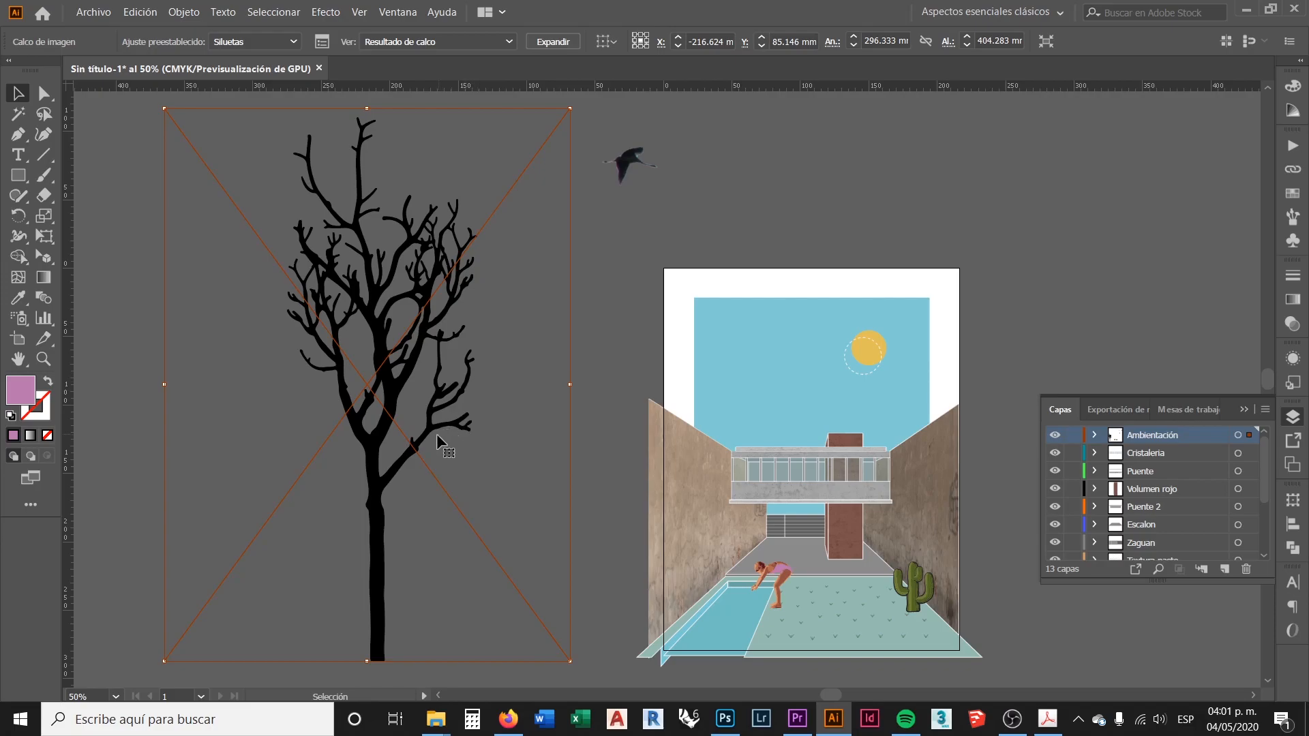
Expand the tree silhouette tracing into editable paths
click(1054, 716)
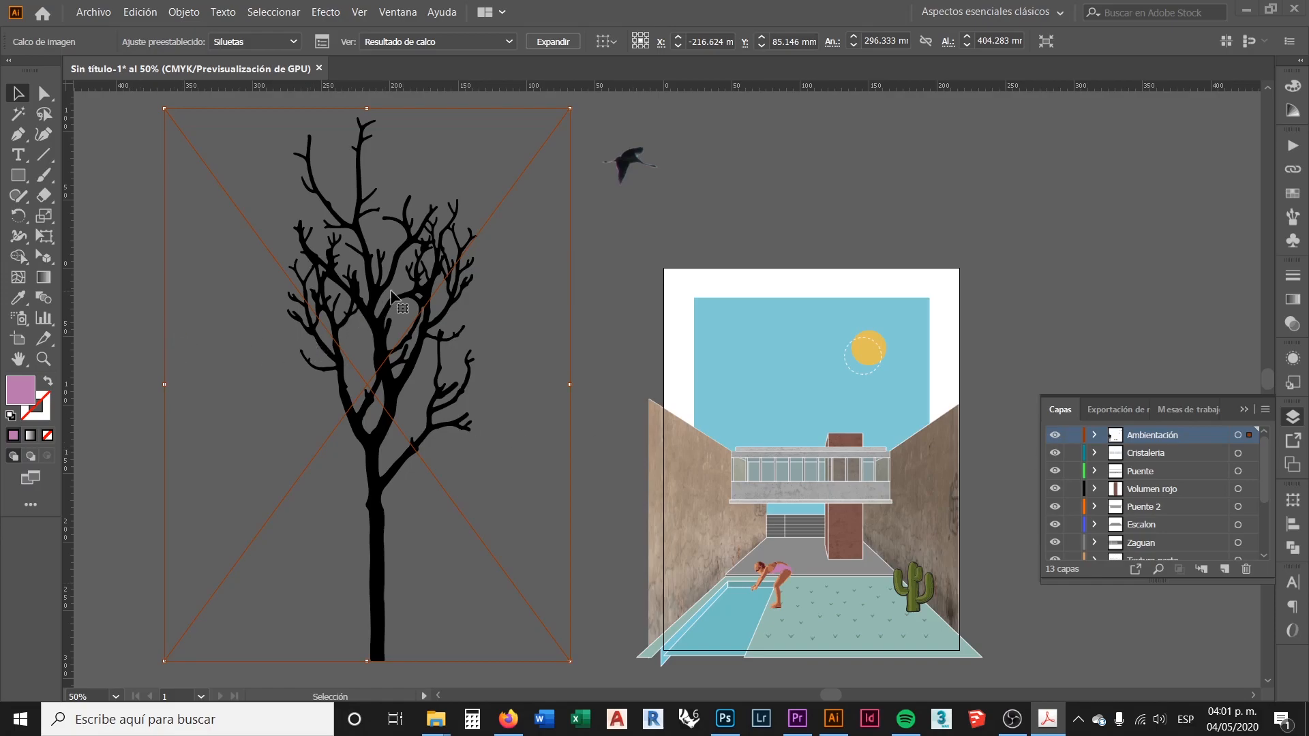
click(134, 300)
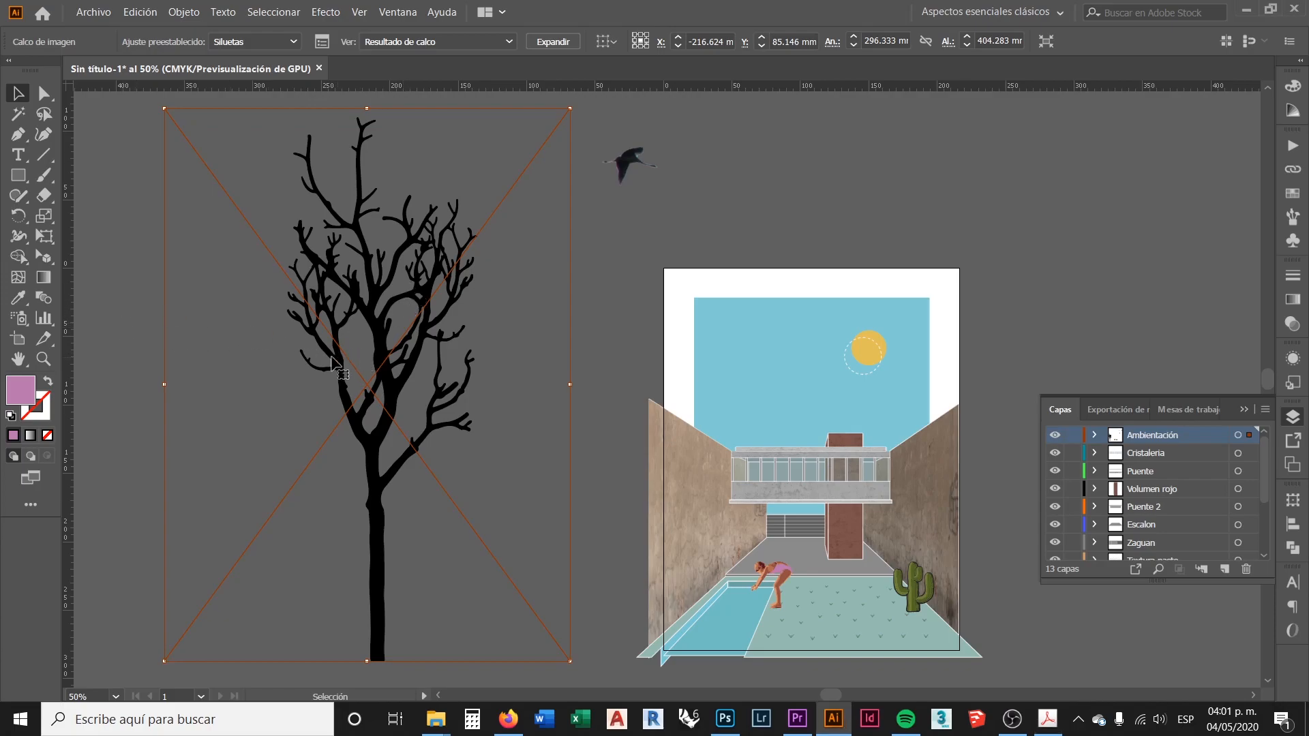
click(597, 275)
scroll(268, 298, down, 1)
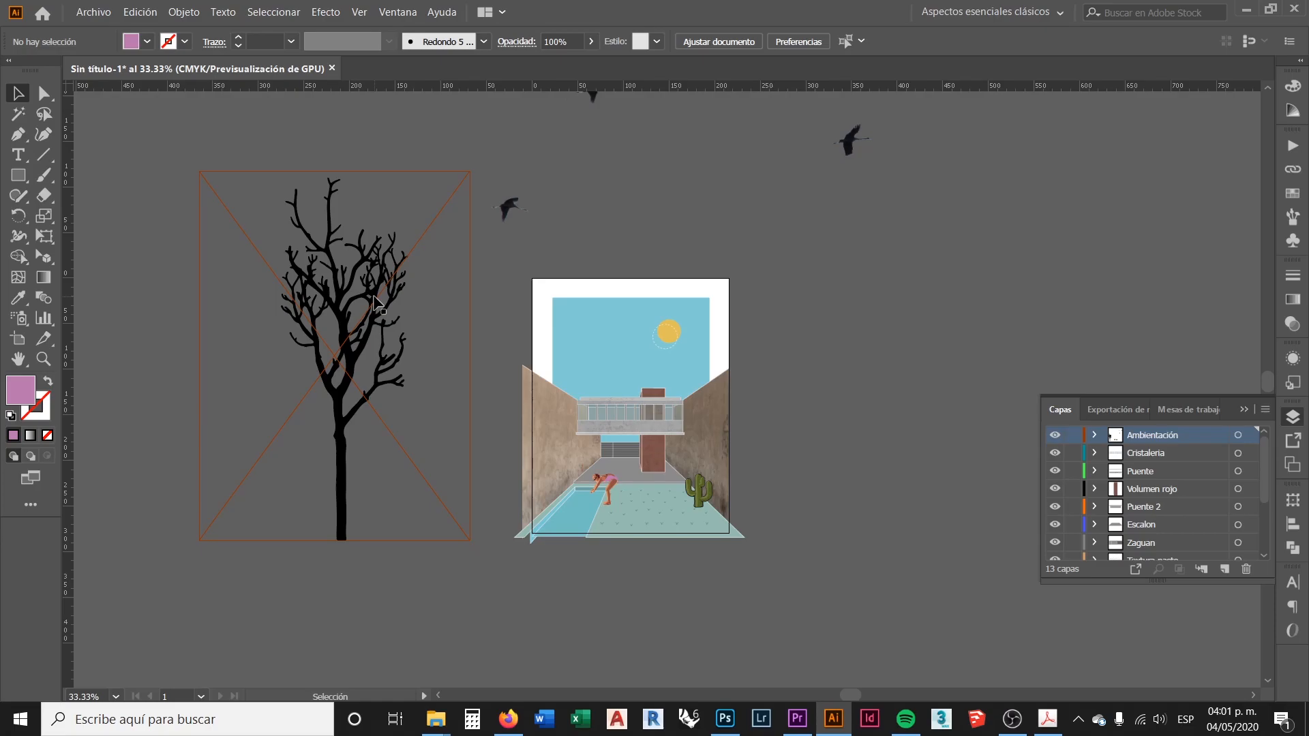
scroll(378, 317, up, 1)
click(339, 348)
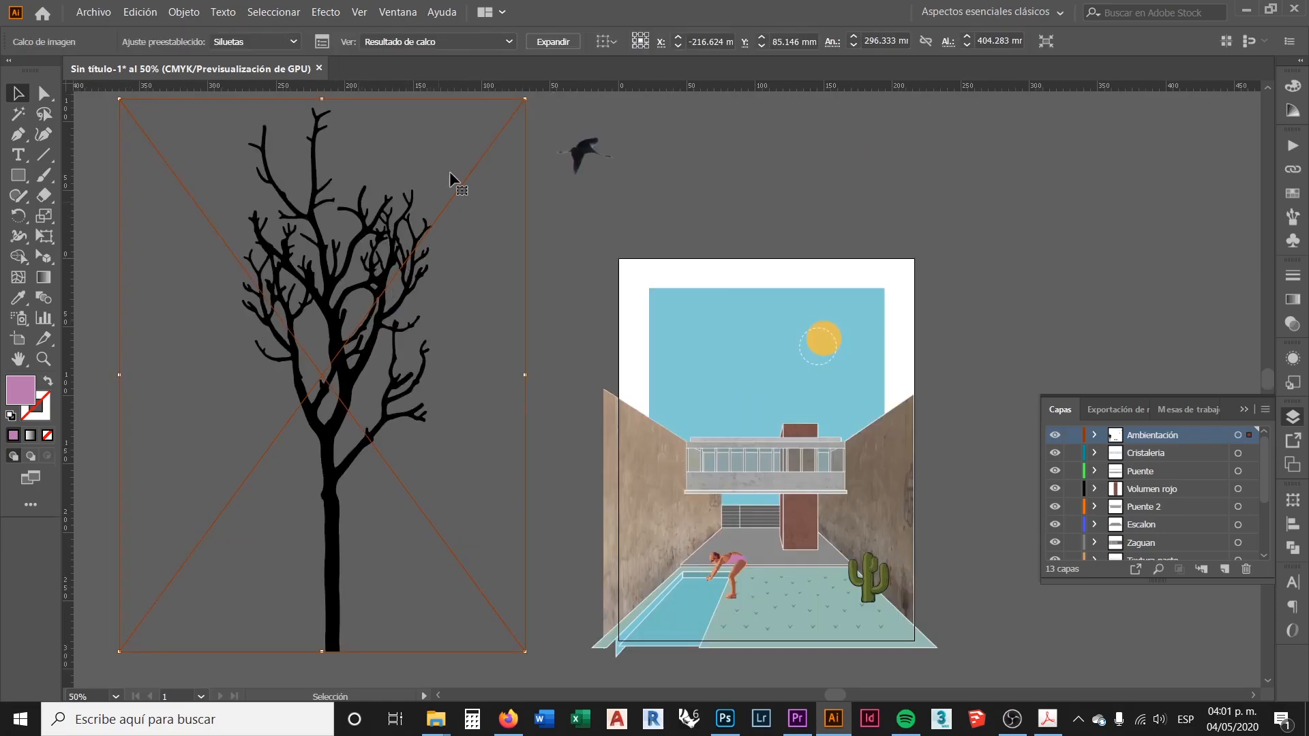
click(551, 40)
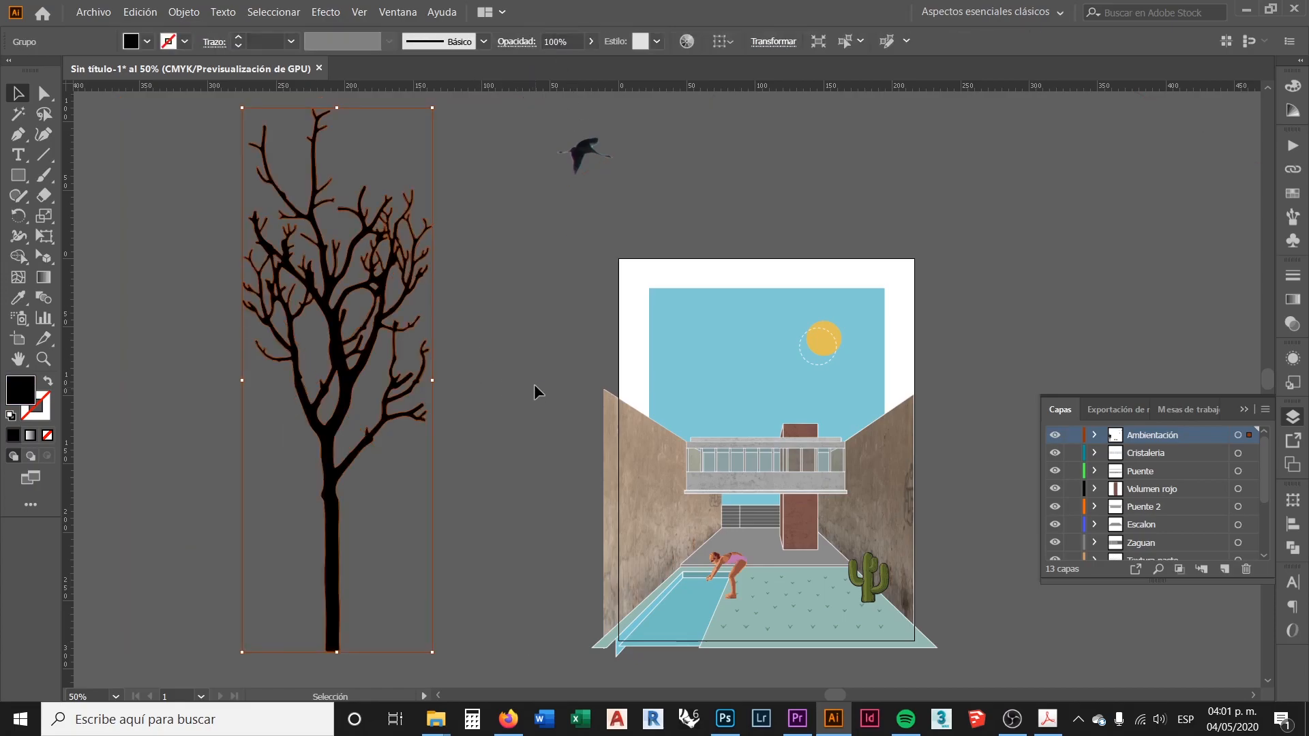
Move the expanded tree silhouette closer to the artboard, leaving it beside the scene
drag(408, 286, 688, 323)
click(410, 398)
drag(593, 300, 418, 295)
scroll(533, 289, down, 2)
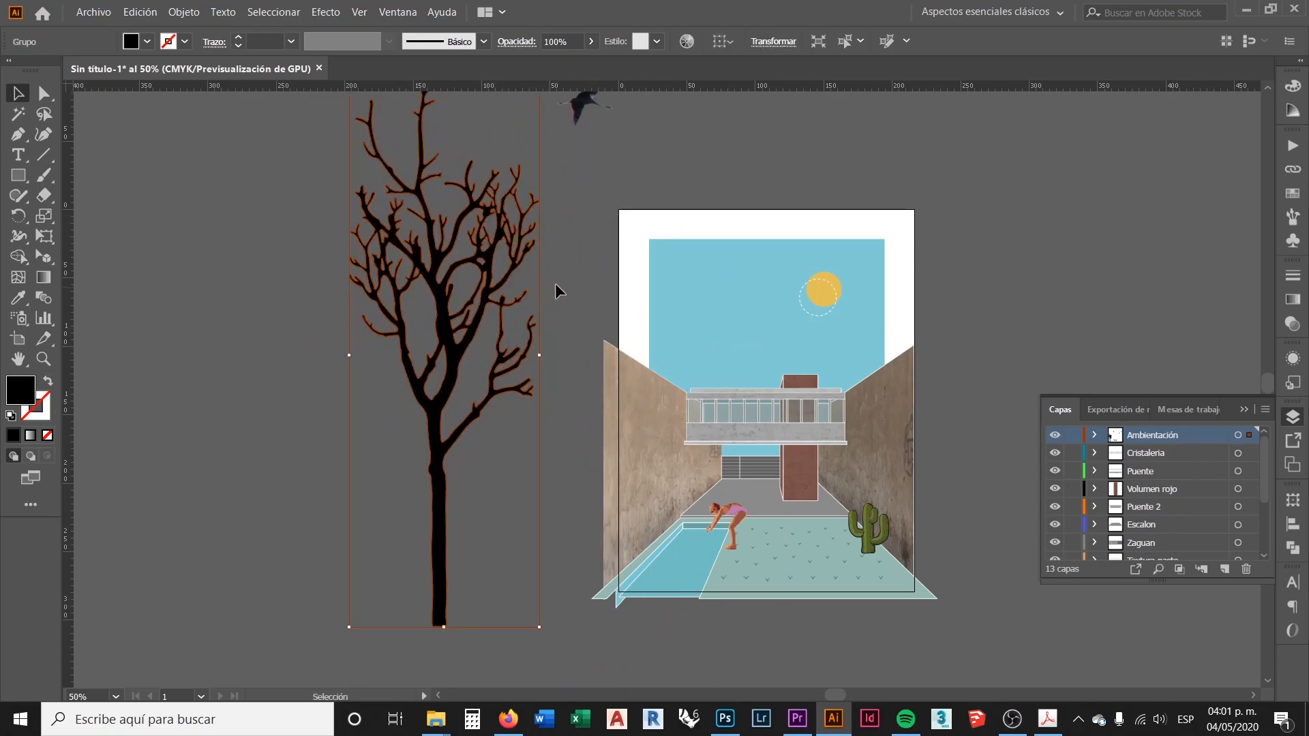
scroll(498, 259, up, 1)
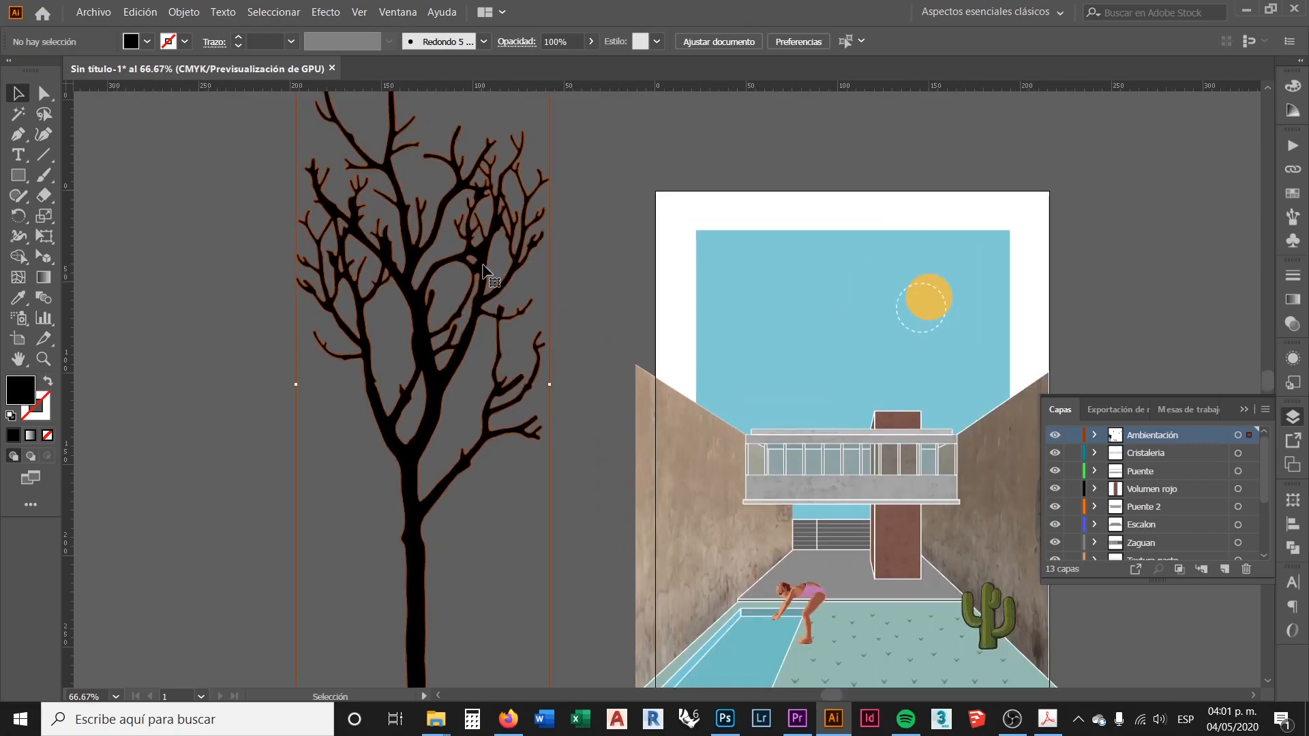
double_click(493, 256)
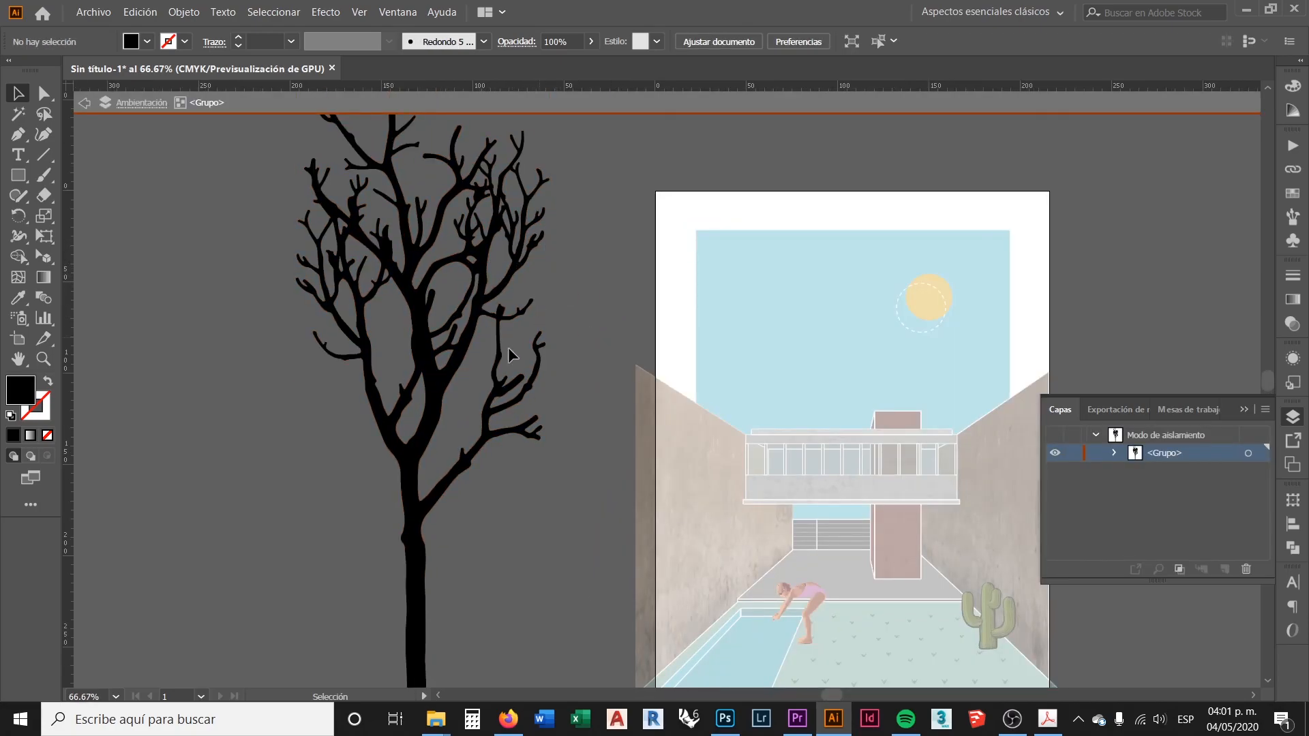
scroll(497, 325, up, 1)
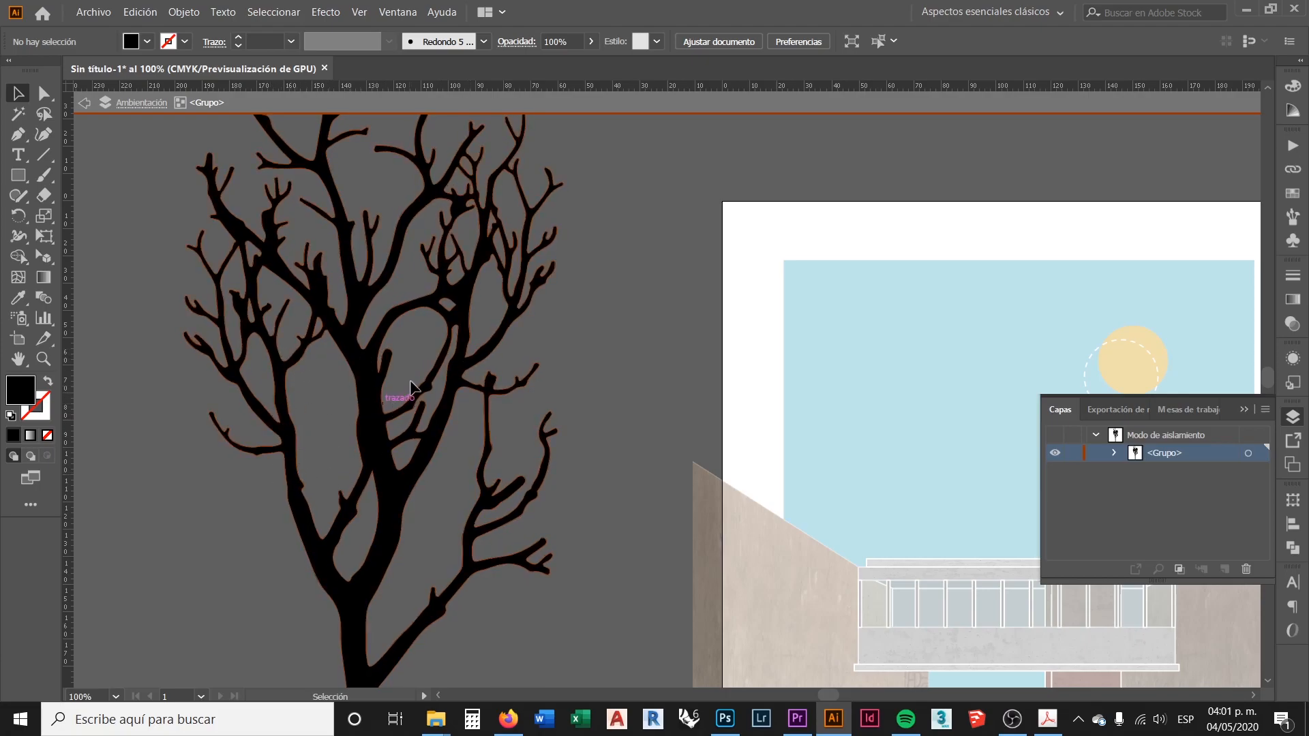
scroll(429, 325, up, 1)
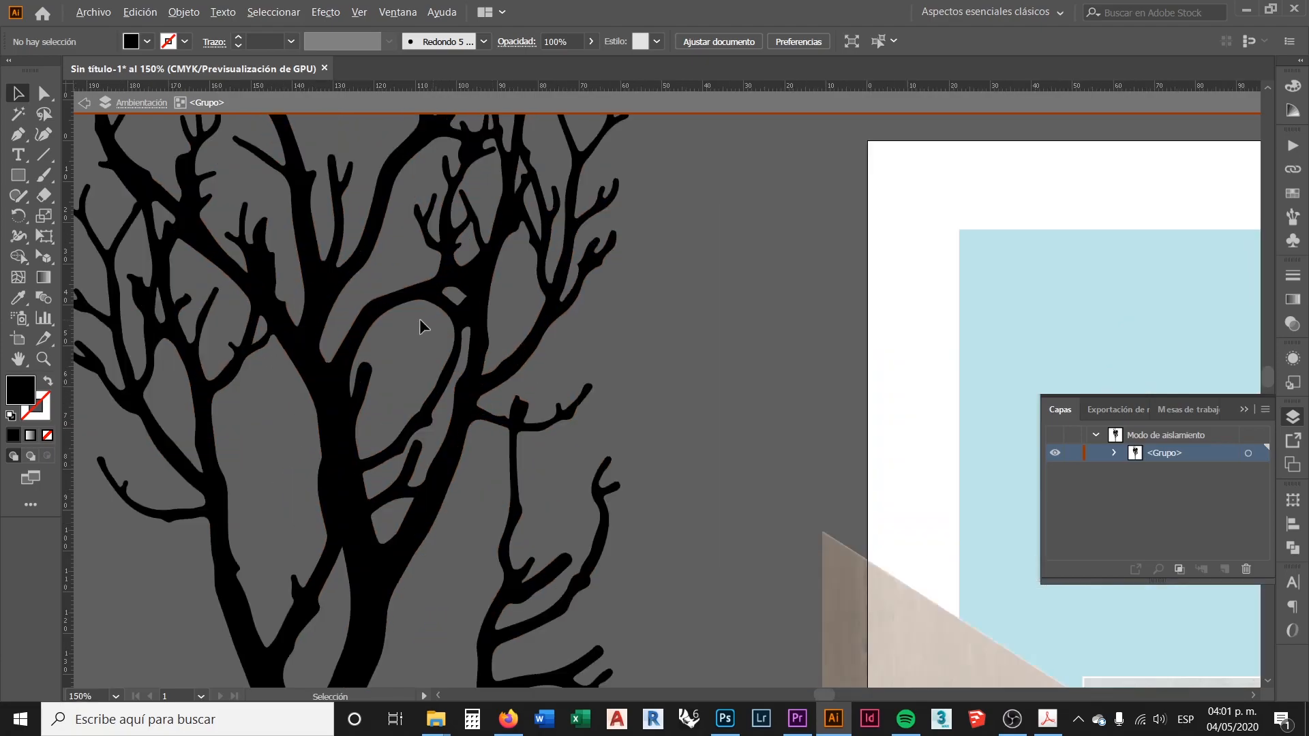
click(20, 115)
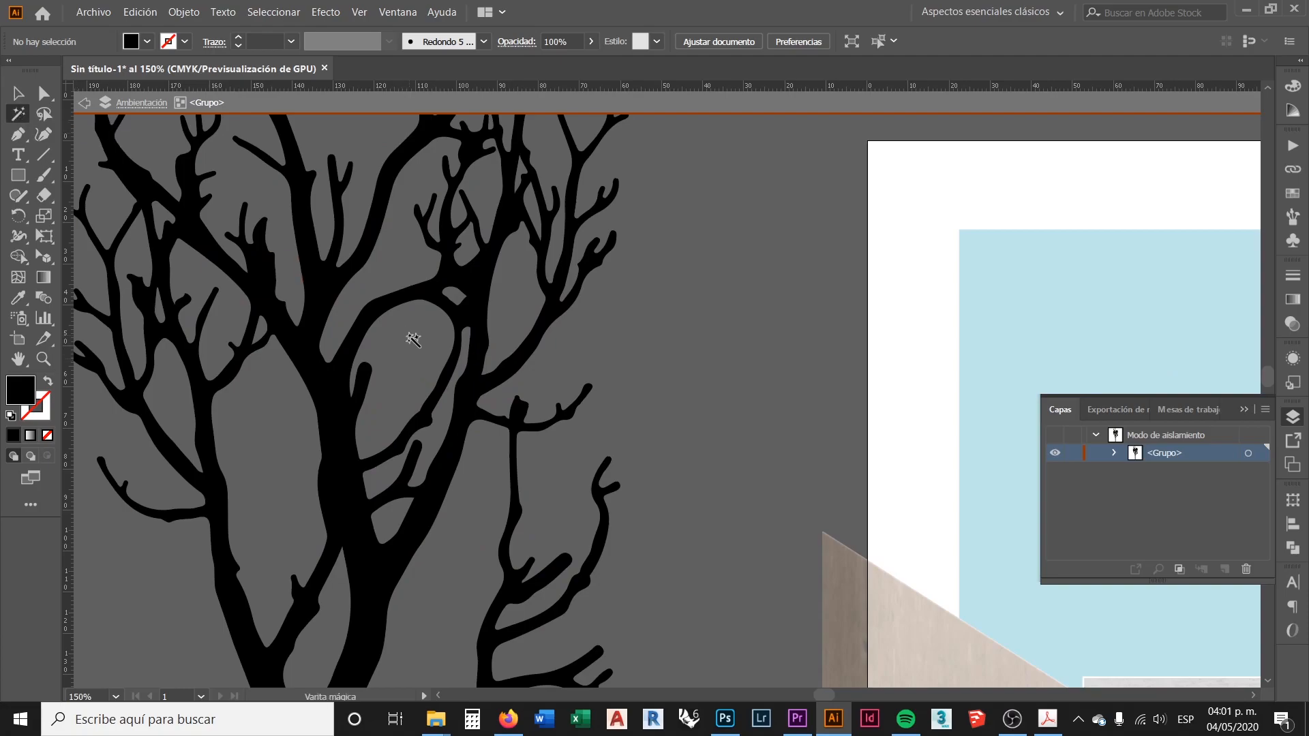
key(v)
scroll(488, 283, down, 2)
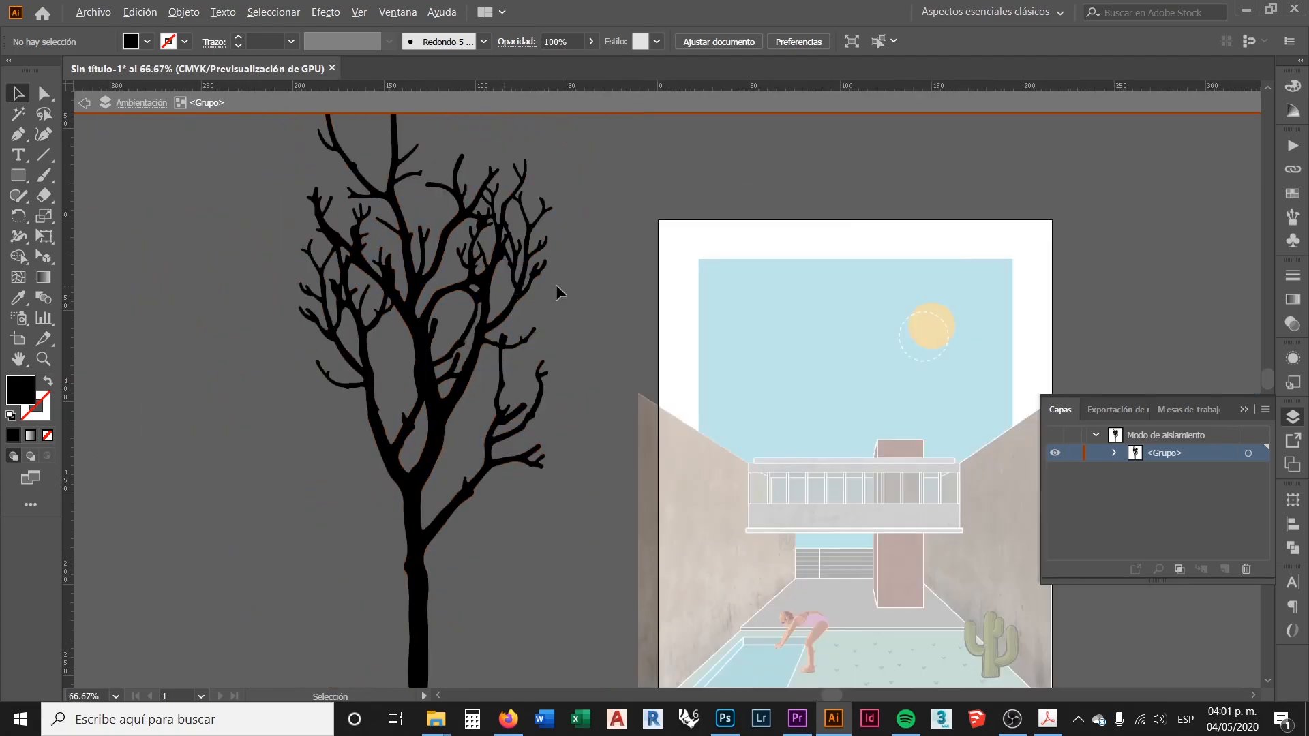
double_click(613, 256)
Scale the tree down proportionally and place it over the left-hand wall, with its branches overlapping the sky's edge
scroll(319, 319, down, 3)
mouse_move(401, 309)
mouse_down()
mouse_move(418, 304)
mouse_move(402, 299)
mouse_up()
scroll(402, 300, up, 1)
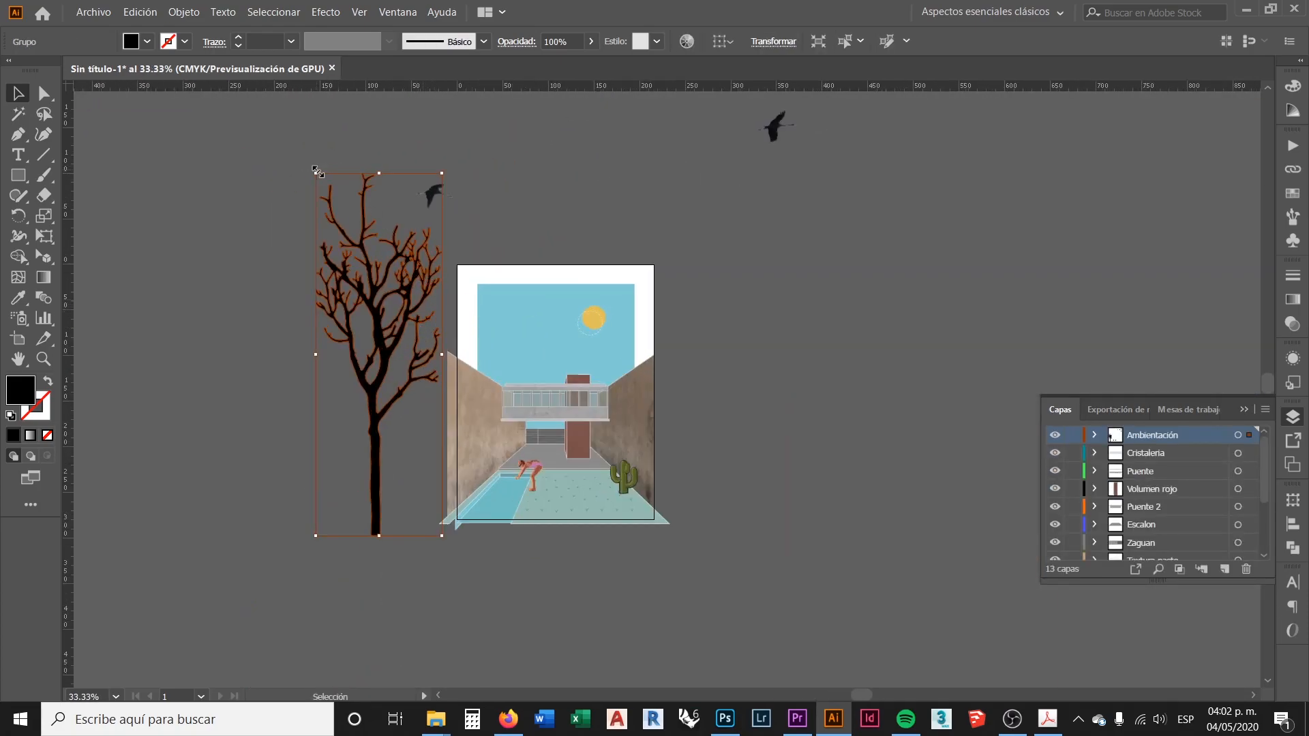
drag(317, 172, 380, 257)
scroll(473, 365, up, 1)
drag(403, 428, 497, 329)
scroll(518, 377, up, 1)
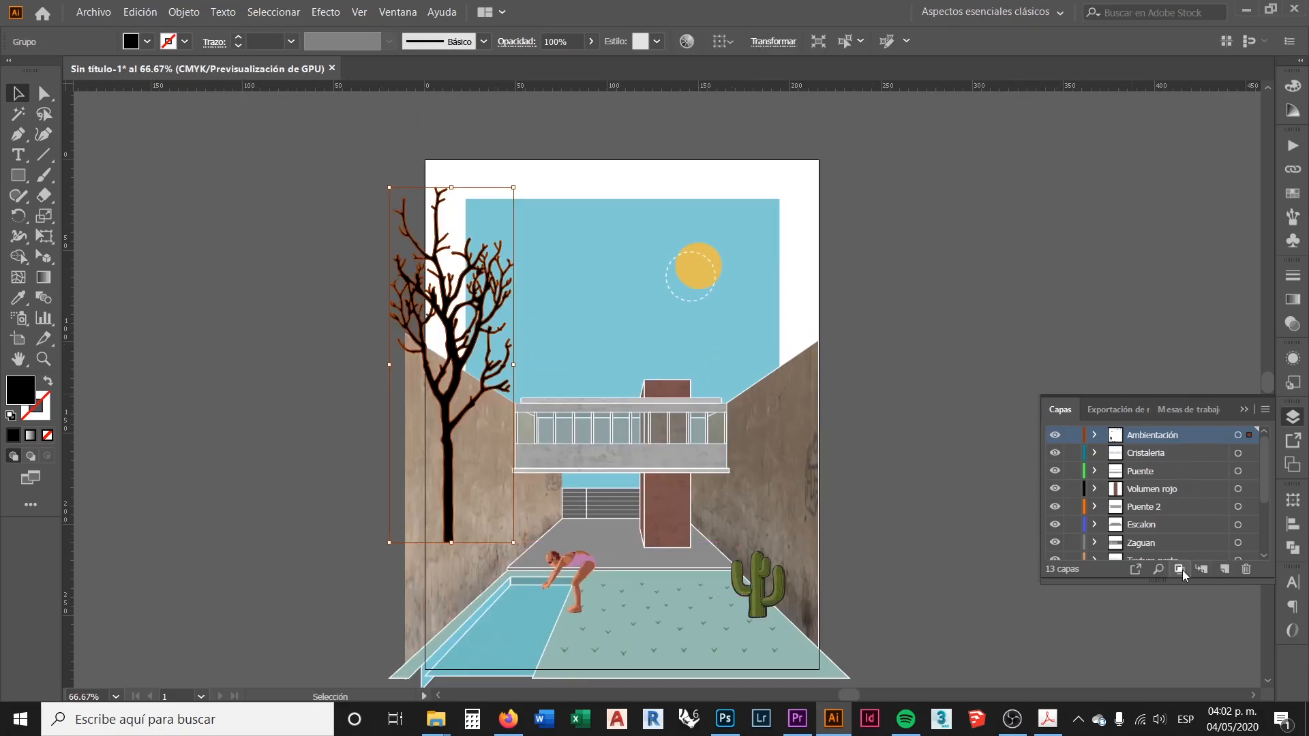
Create a layer named Arbol, put the tree on it and order it between the Muros and Sol layers
click(1225, 569)
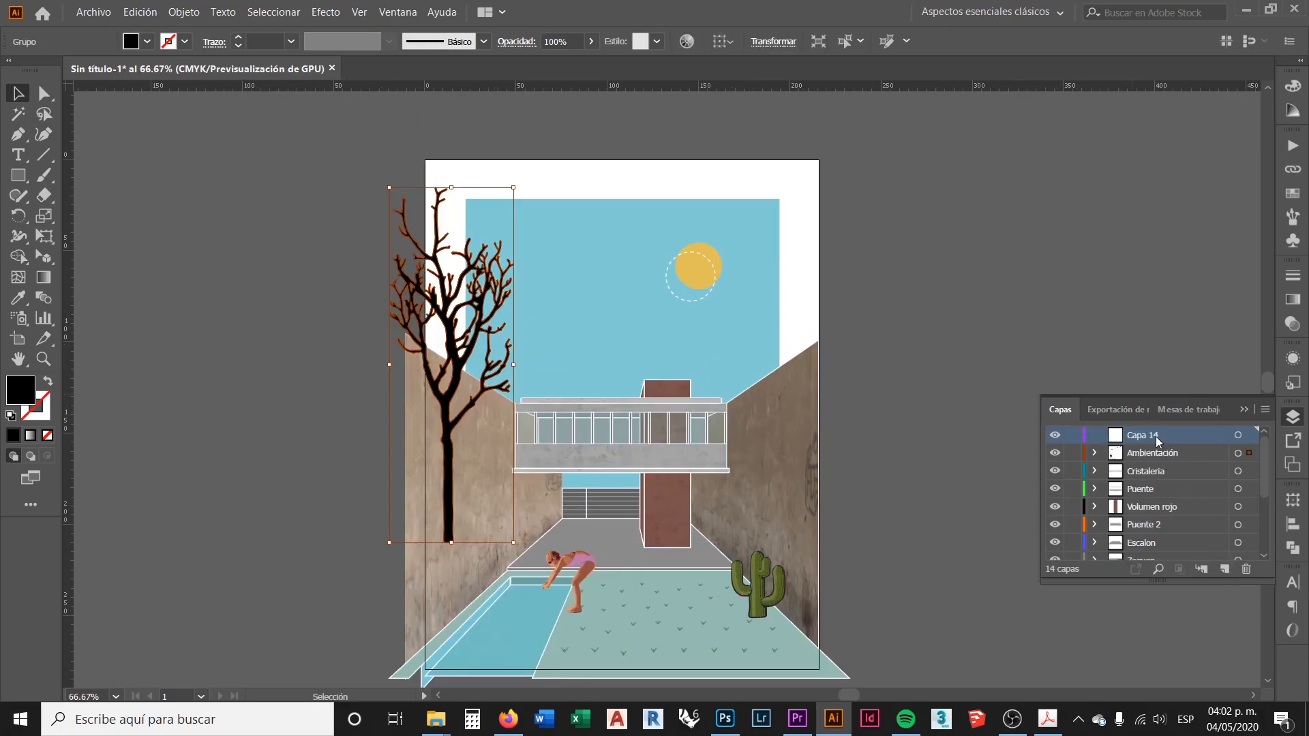
double_click(1156, 440)
text(Arbol)
key(Return)
drag(1253, 448, 1187, 535)
click(788, 369)
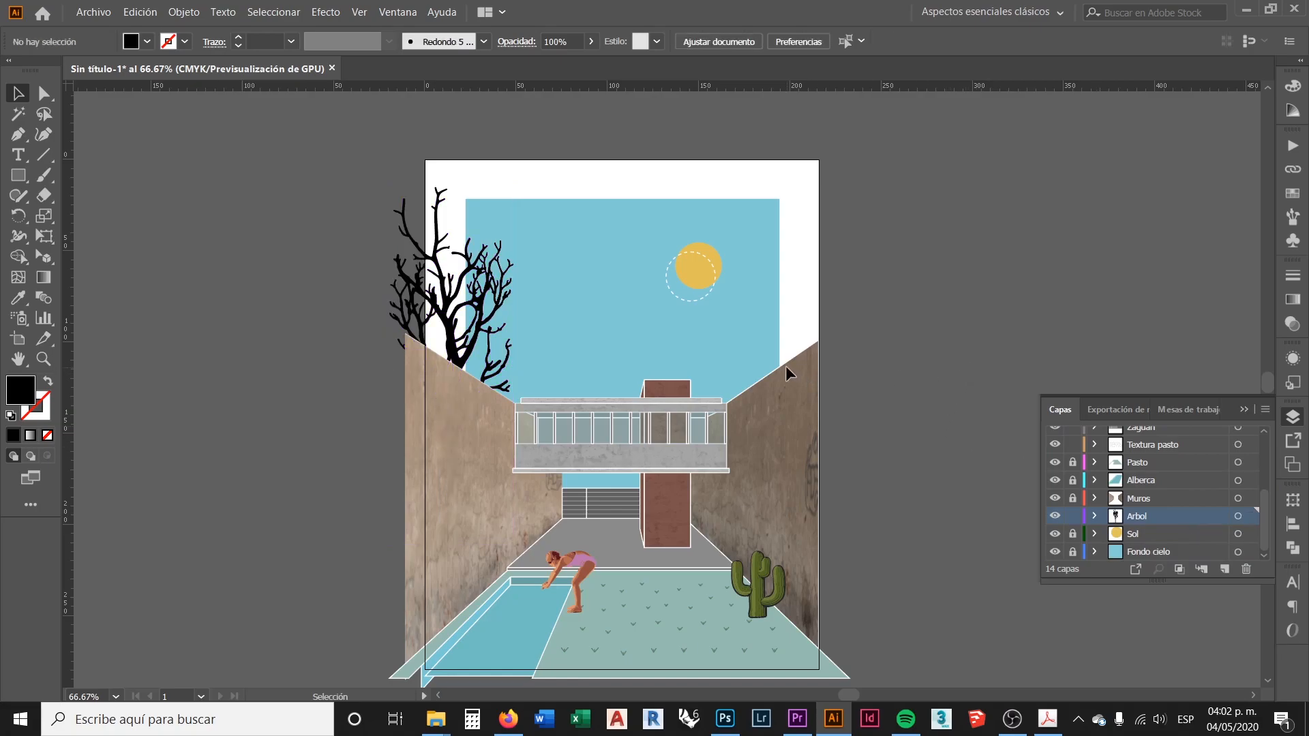
Examine where the tree's branches cross the boundary between the white margin and the blue sky
key(alt+Tab)
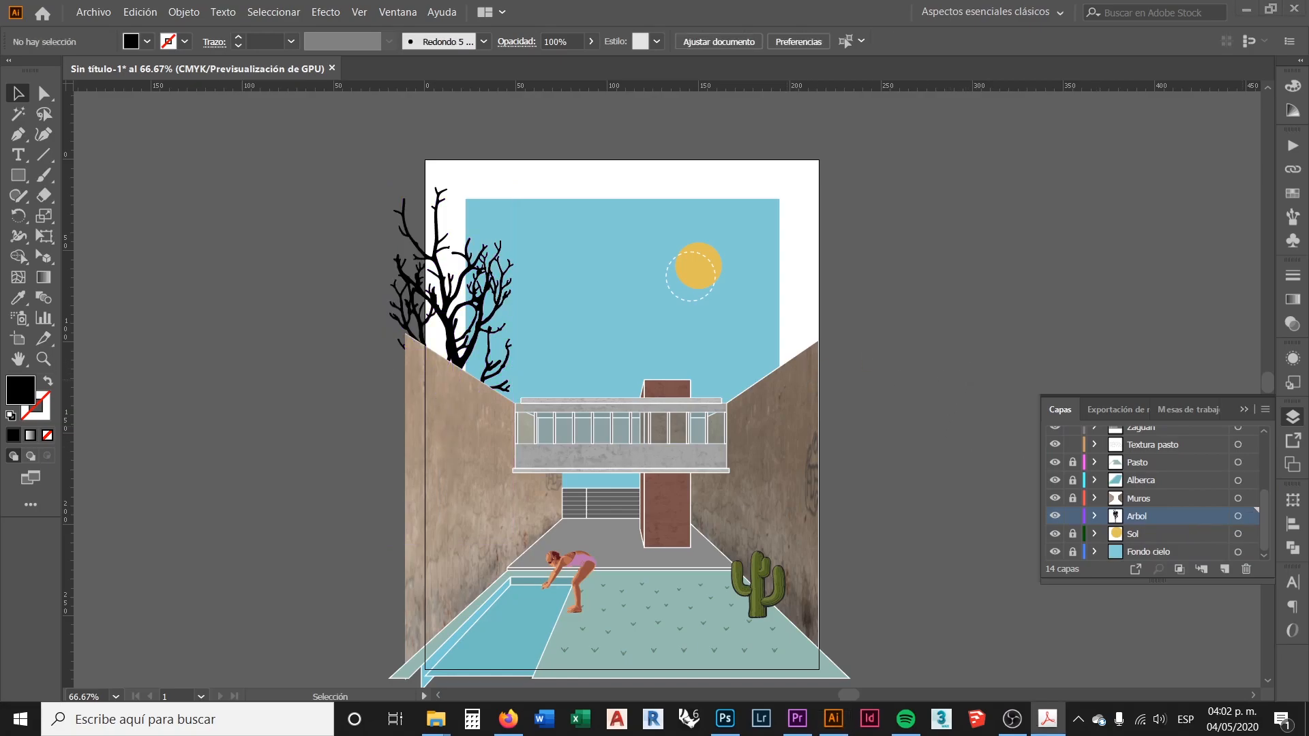
click(287, 291)
scroll(475, 276, up, 2)
drag(410, 338, 416, 353)
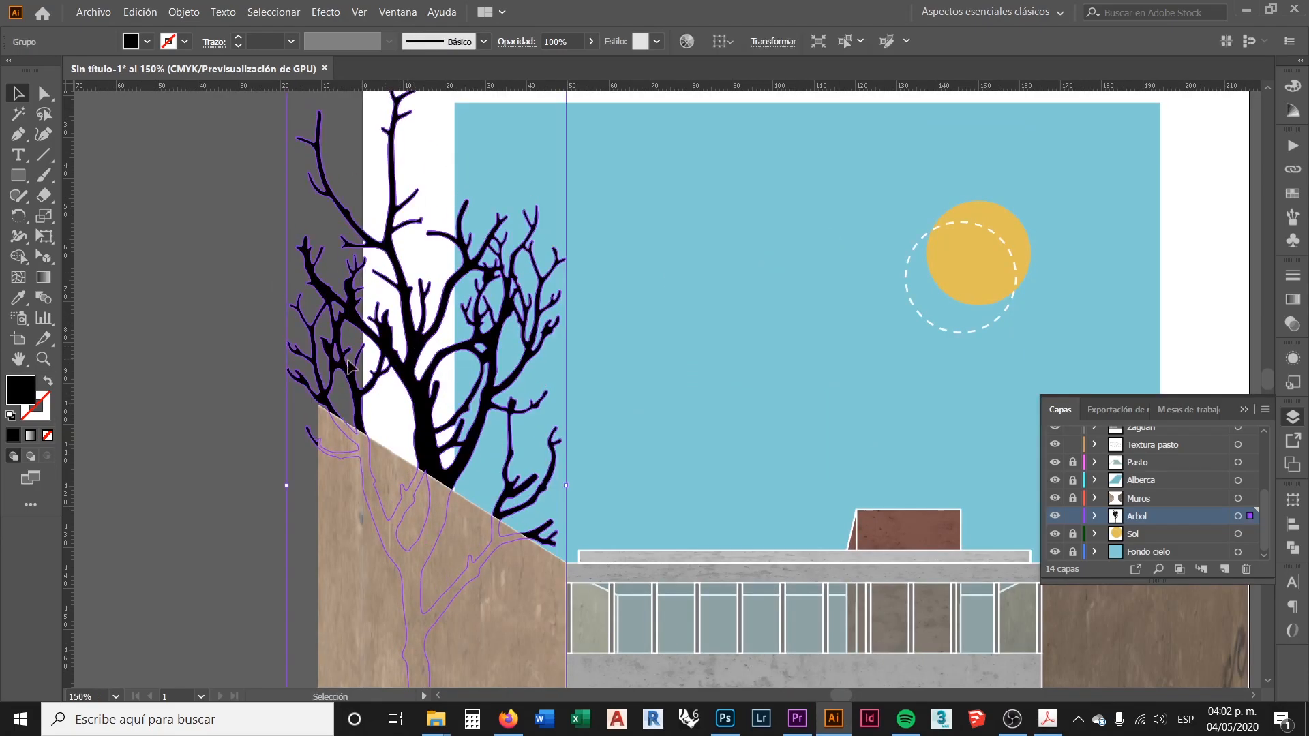
click(559, 413)
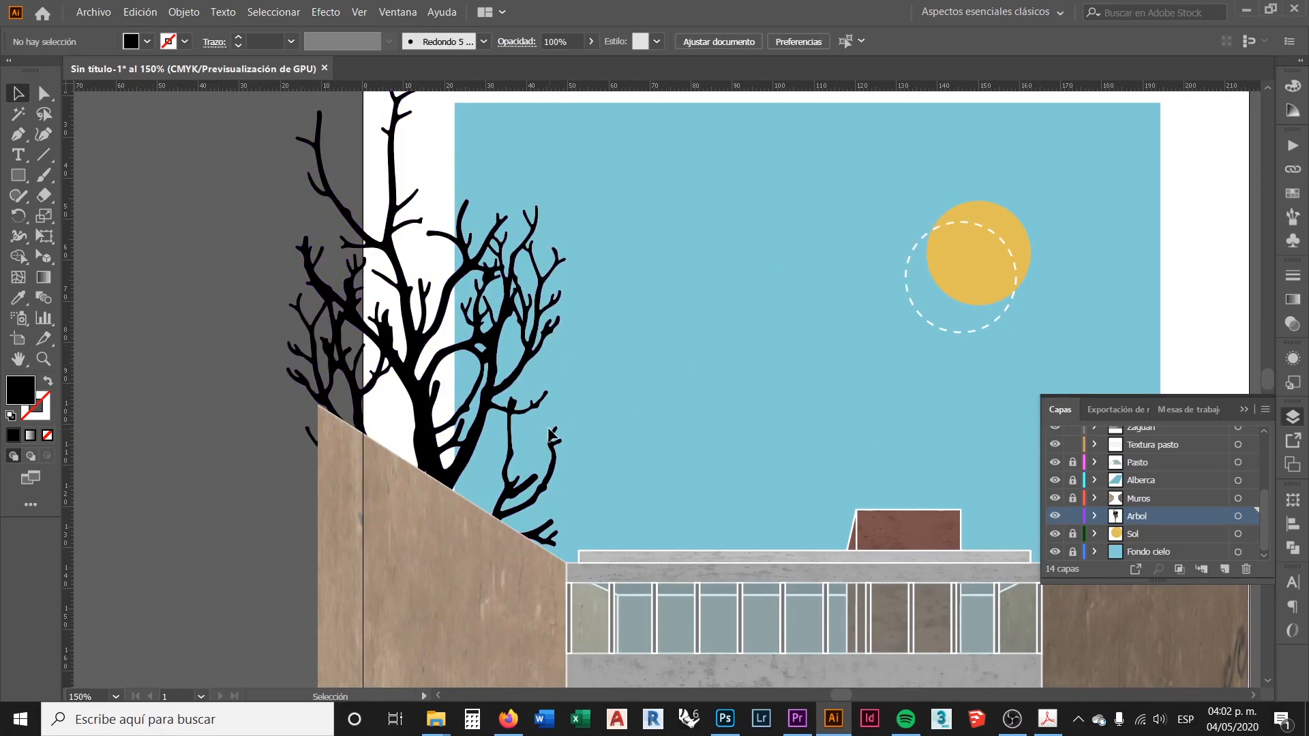
scroll(490, 286, up, 1)
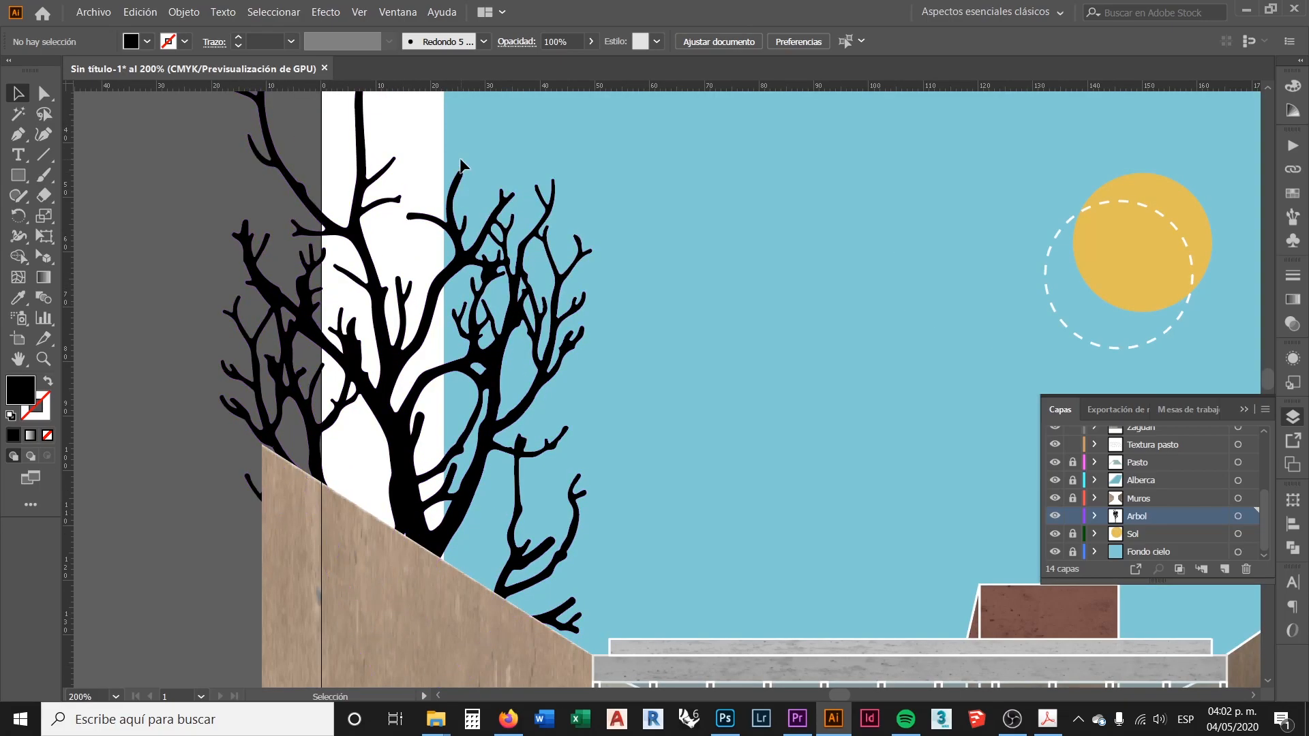
key(ctrl+1)
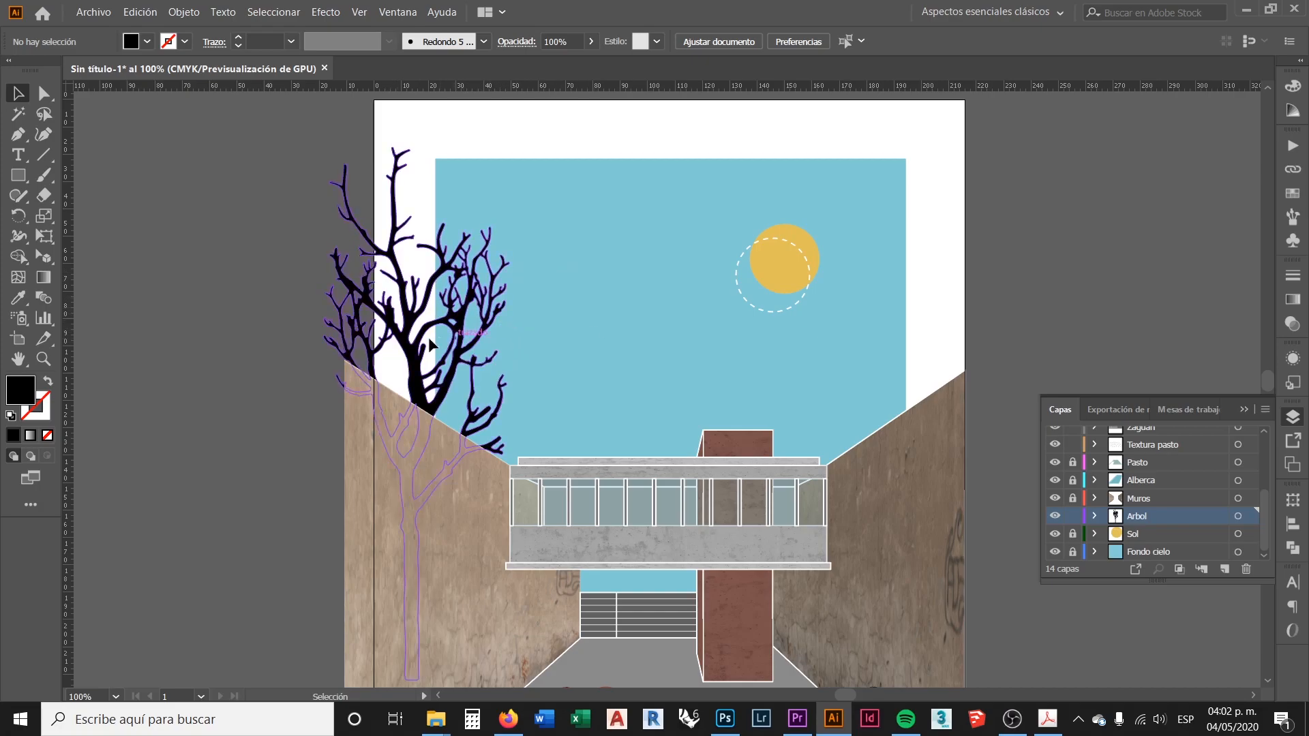
scroll(417, 346, up, 2)
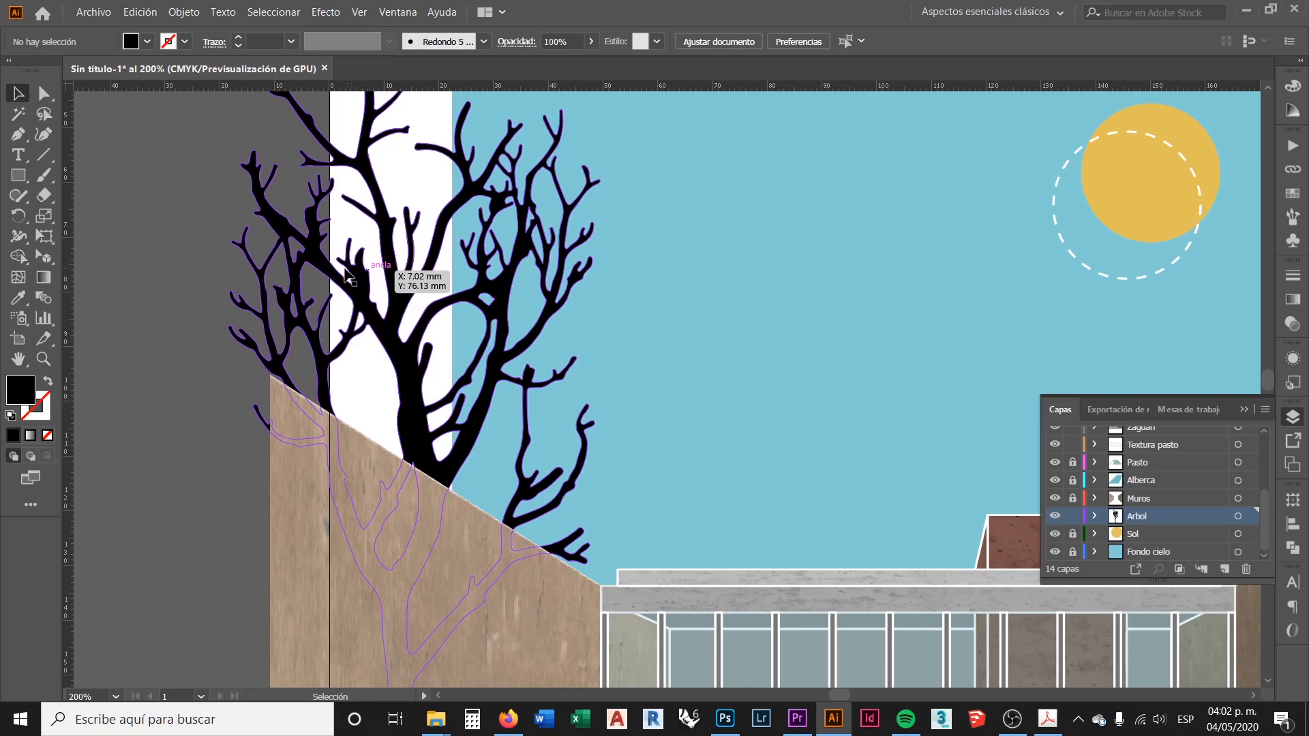
scroll(251, 344, down, 1)
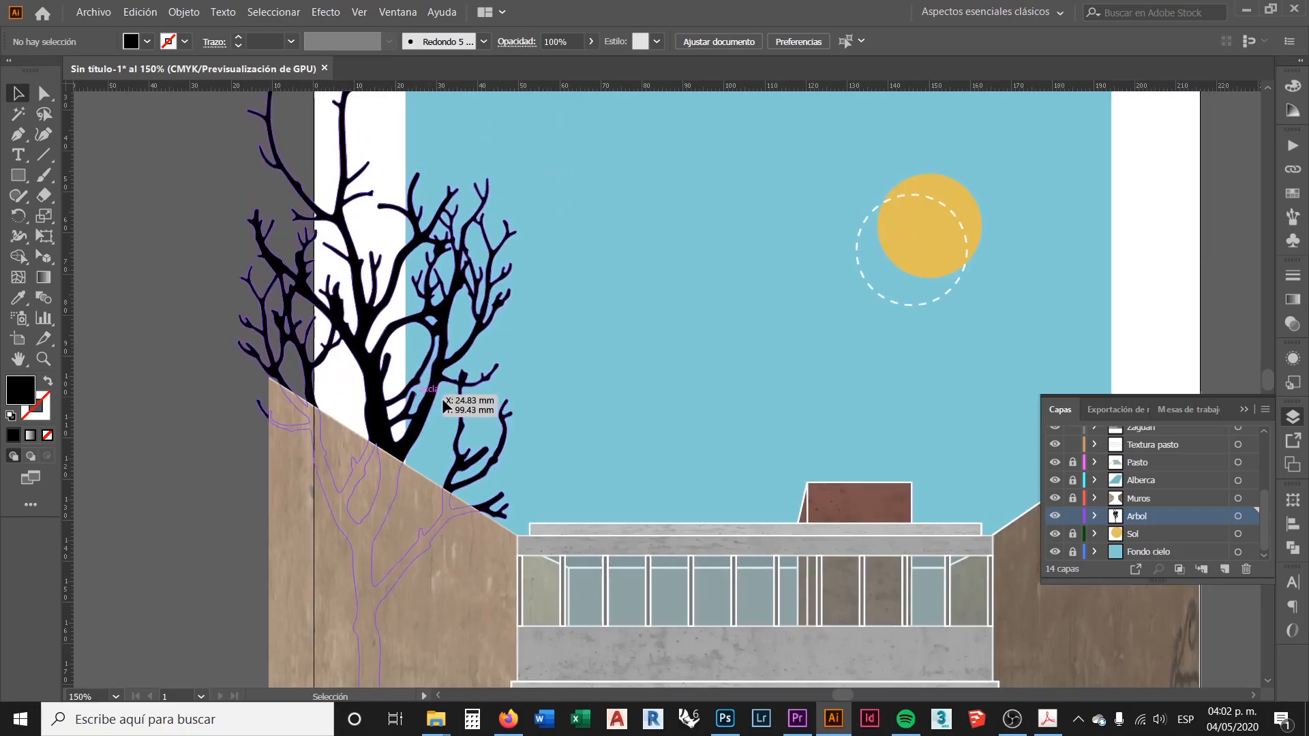
scroll(488, 498, up, 2)
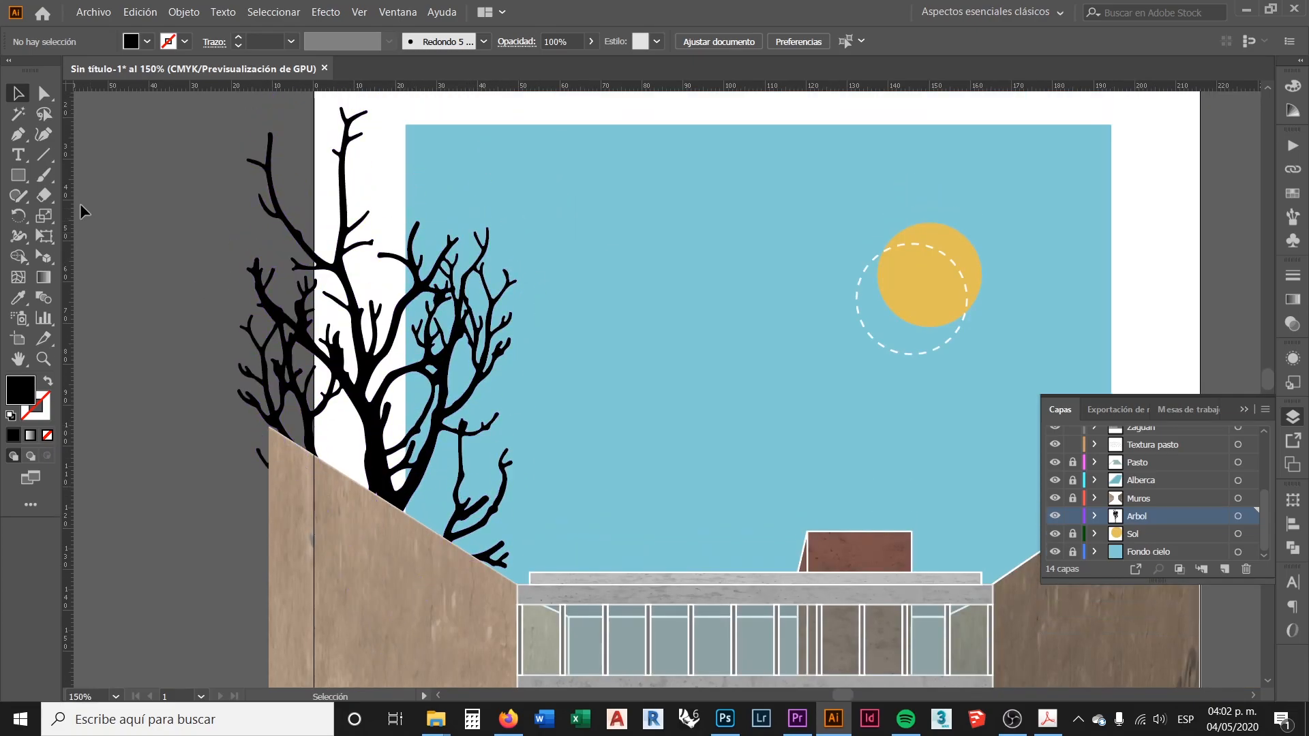
Cut the tree with the Knife tool in a straight vertical line along the blue sky's left edge
click(44, 196)
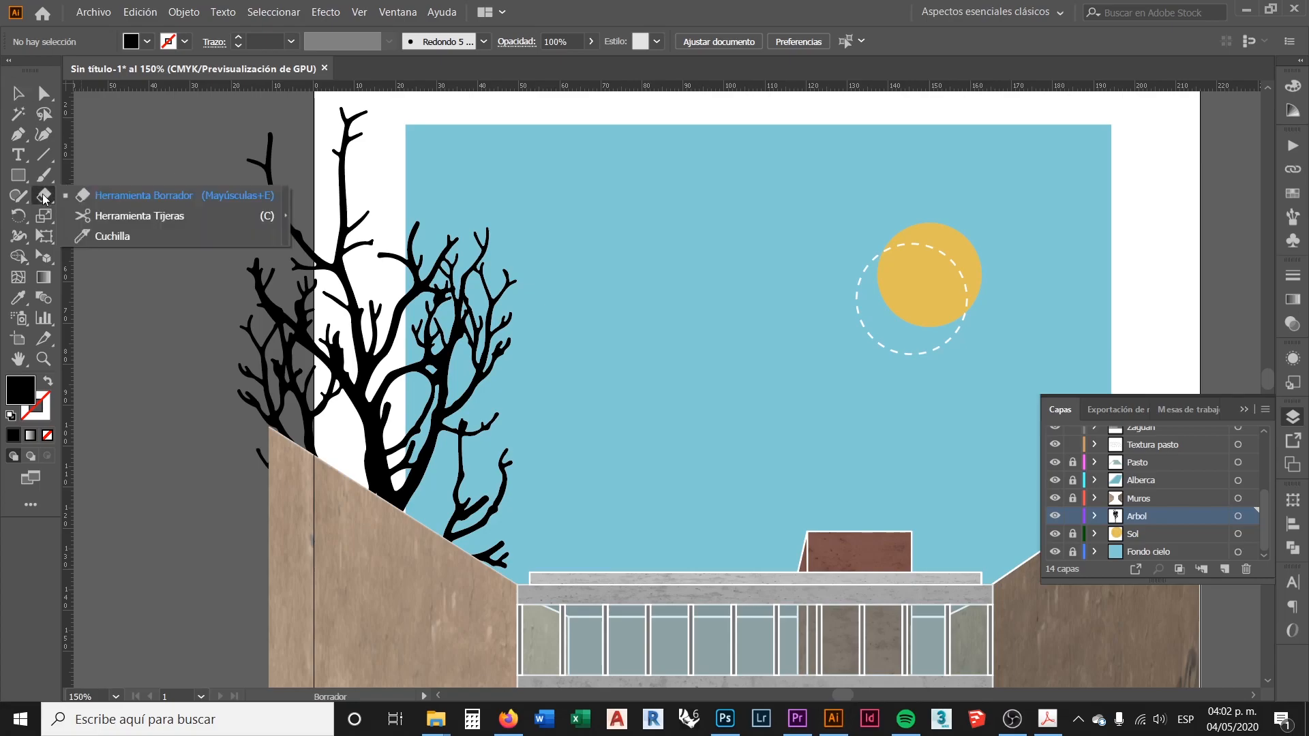
click(130, 236)
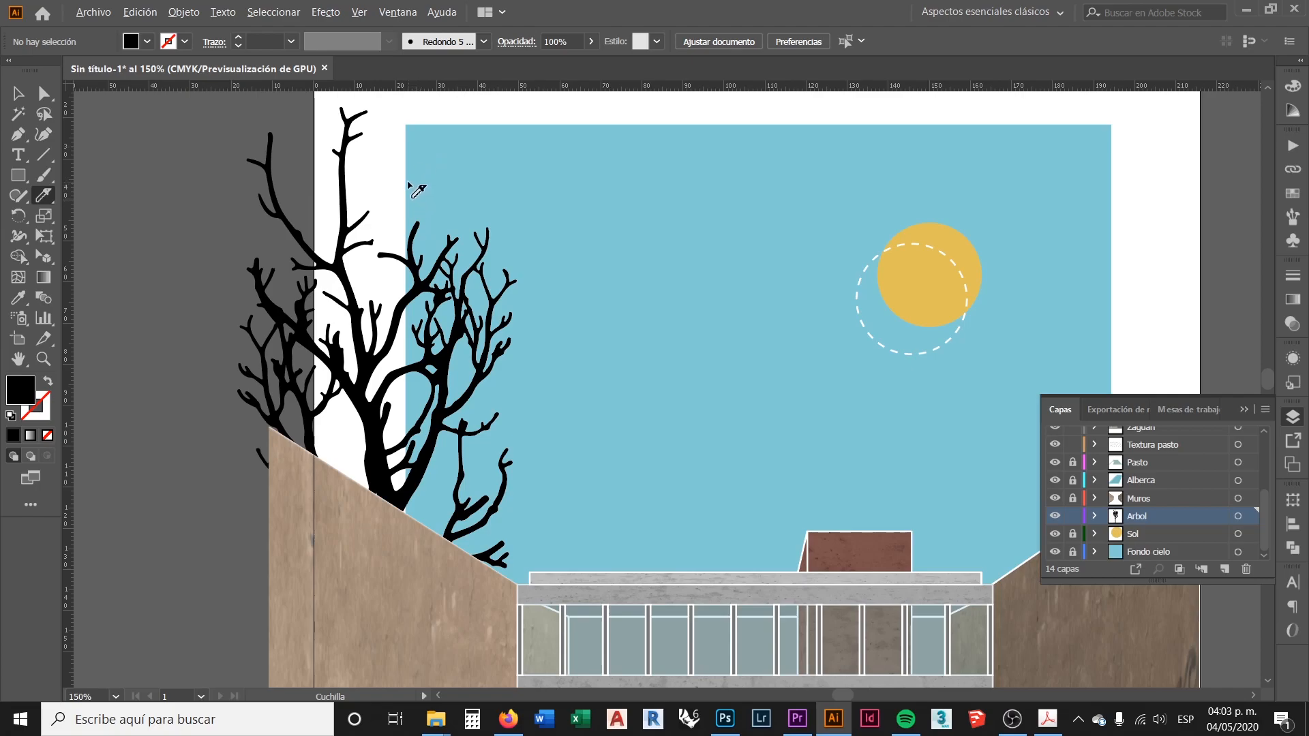
mouse_move(407, 177)
mouse_down()
mouse_move(417, 636)
mouse_move(407, 572)
mouse_move(412, 622)
mouse_up()
drag(409, 387, 351, 456)
scroll(326, 330, down, 3)
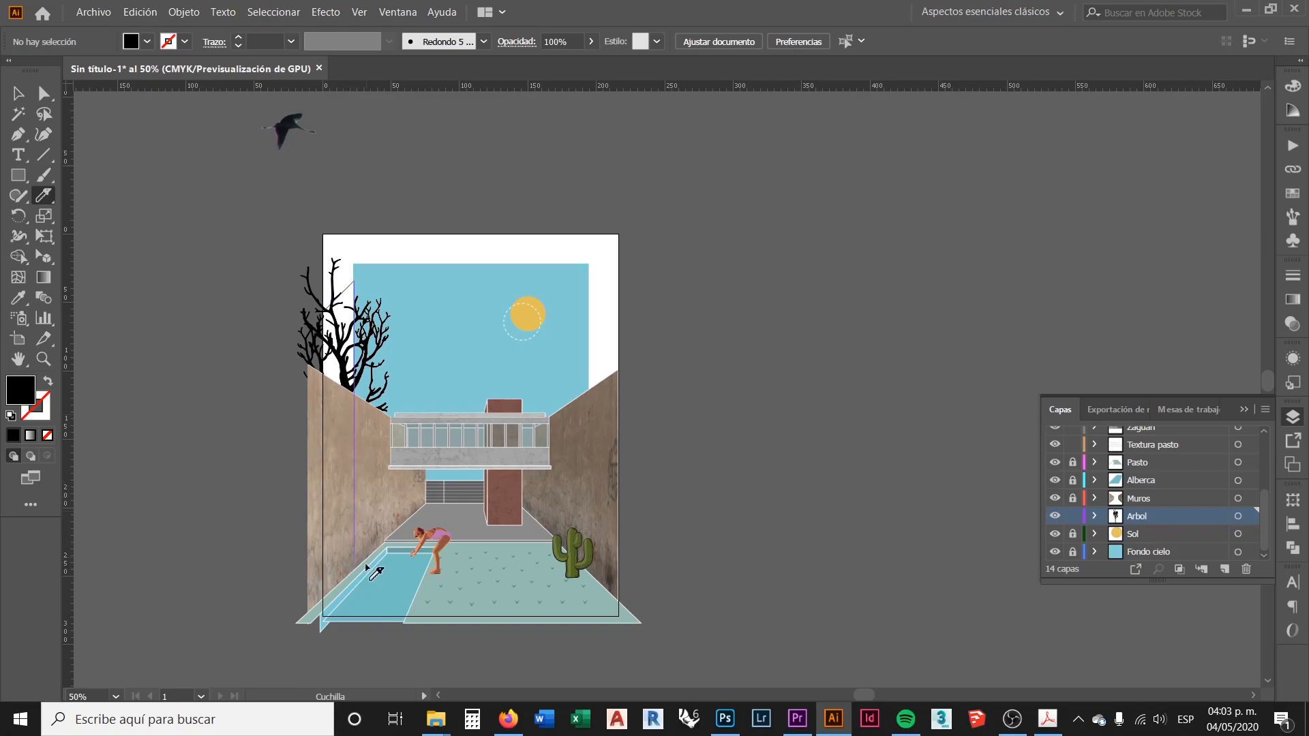
drag(372, 644, 354, 277)
drag(392, 654, 388, 334)
drag(365, 497, 359, 450)
drag(377, 653, 360, 498)
mouse_move(366, 622)
mouse_down()
mouse_move(363, 437)
mouse_move(372, 621)
mouse_up()
drag(368, 645, 370, 641)
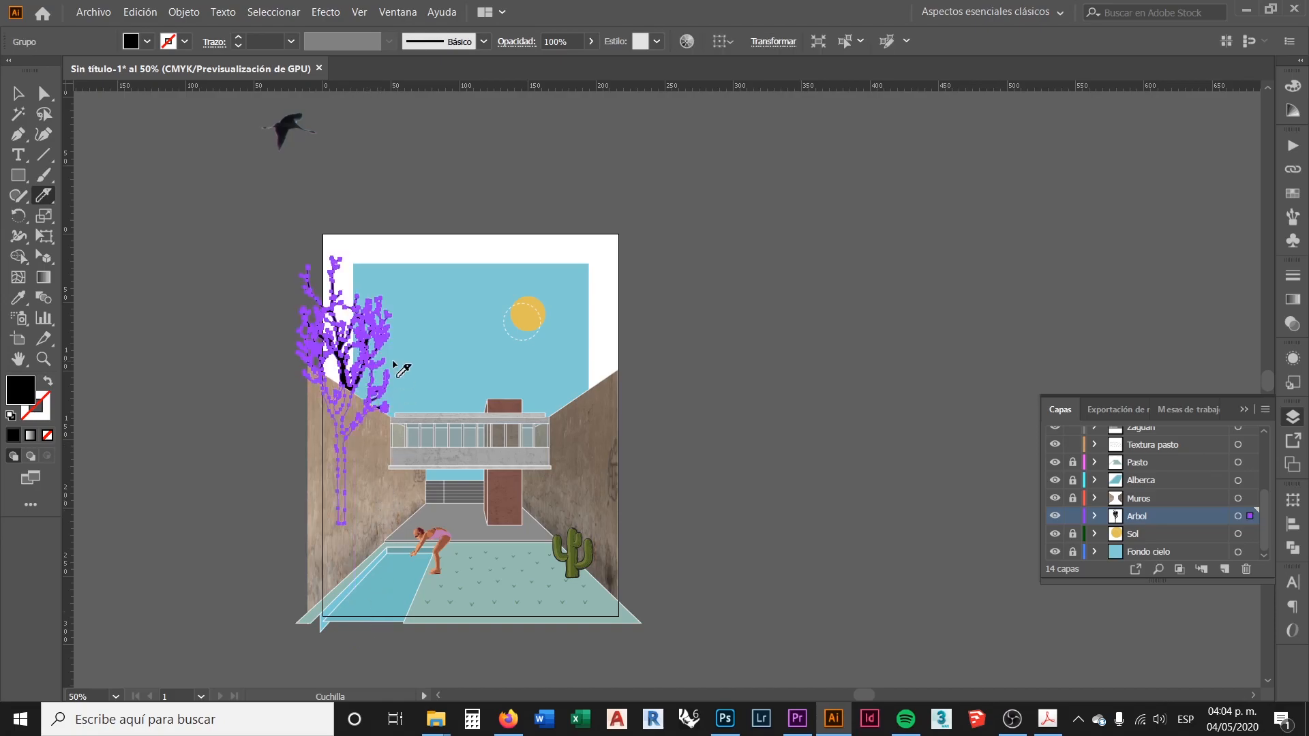
Ungroup the cut tree so its two sides can be selected separately
scroll(402, 369, up, 5)
scroll(377, 283, down, 2)
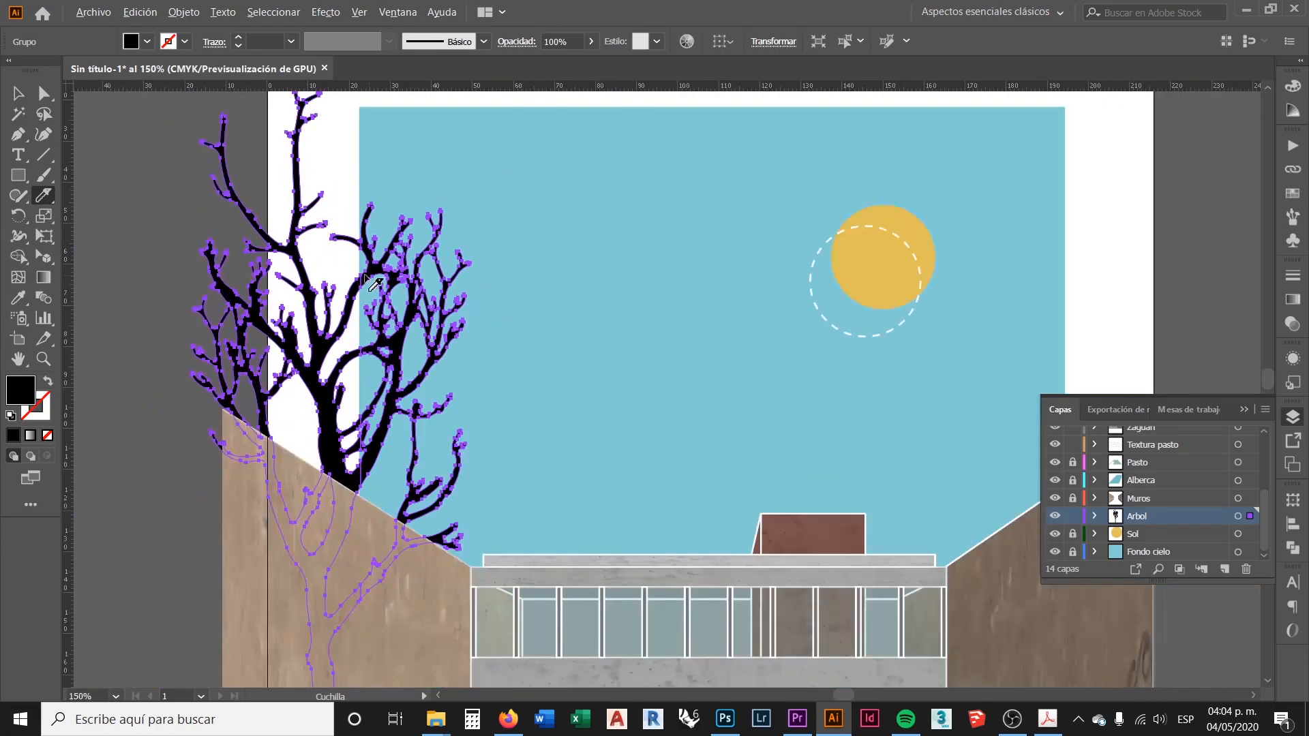
click(16, 94)
right_click(313, 298)
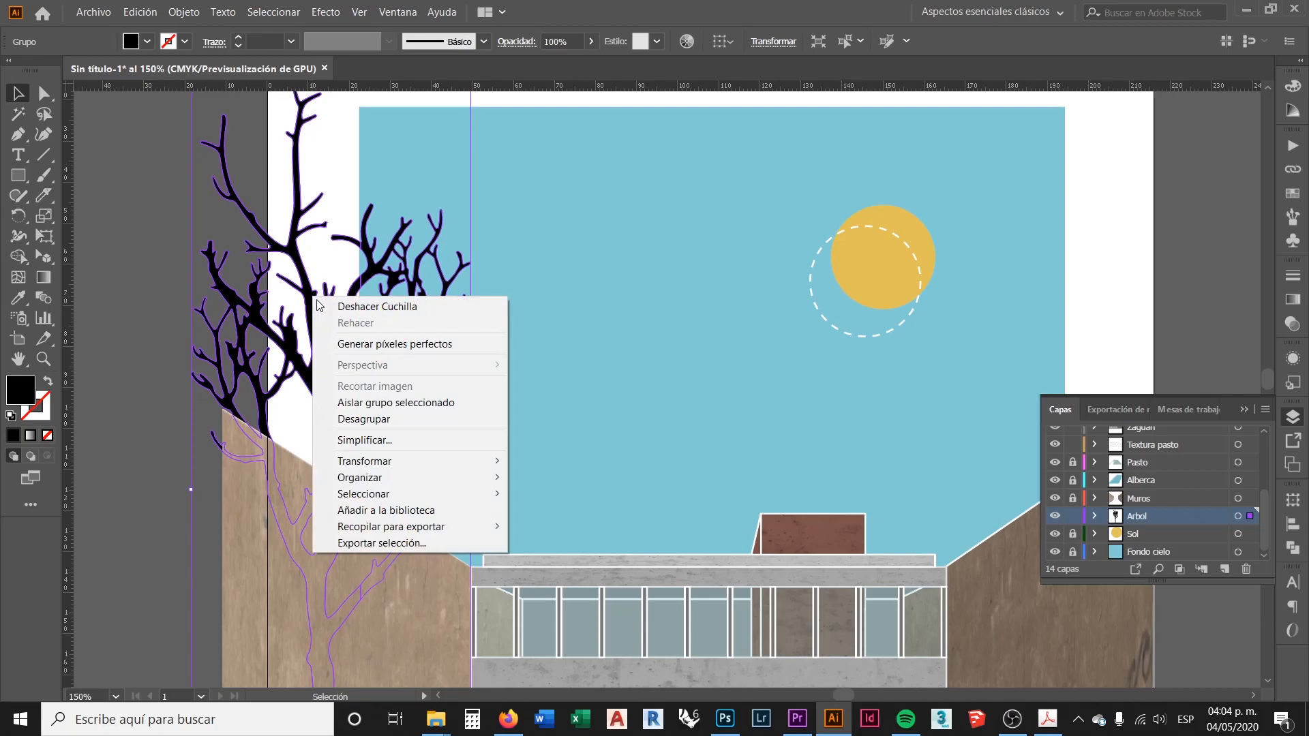
click(382, 418)
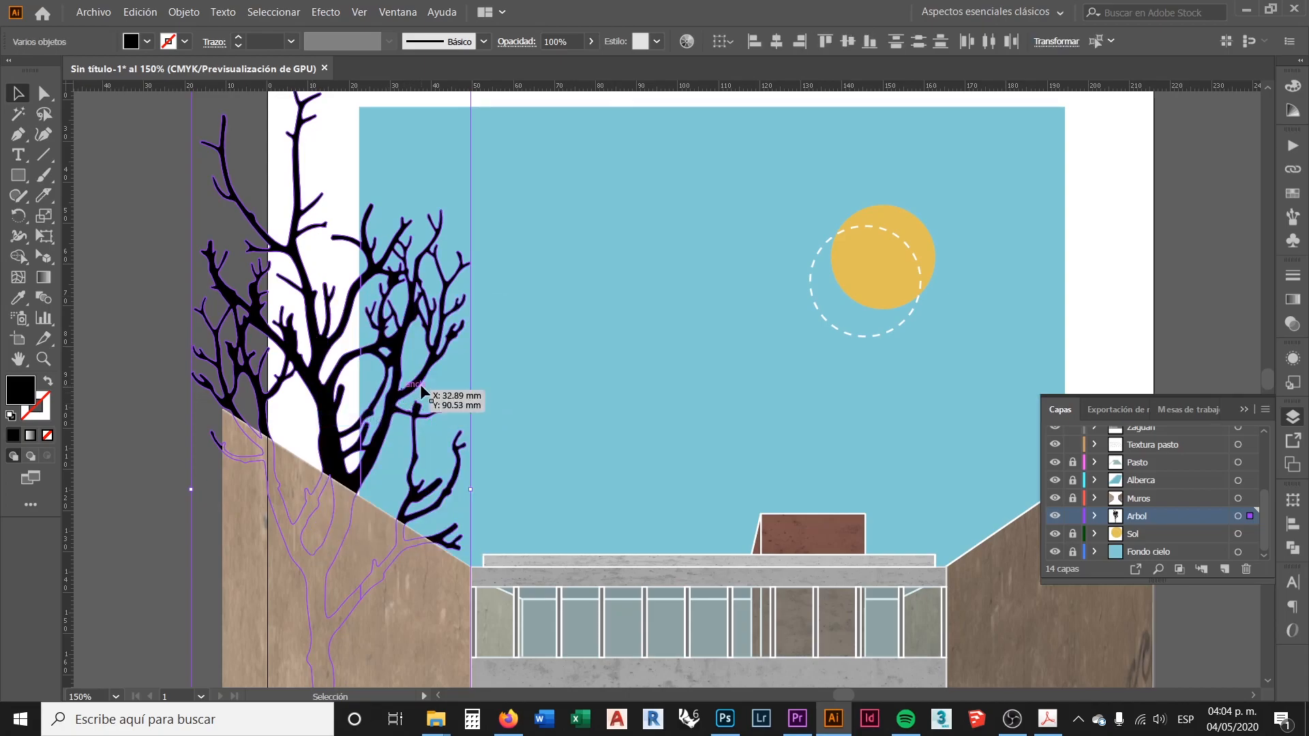
scroll(420, 383, down, 2)
click(141, 304)
click(371, 337)
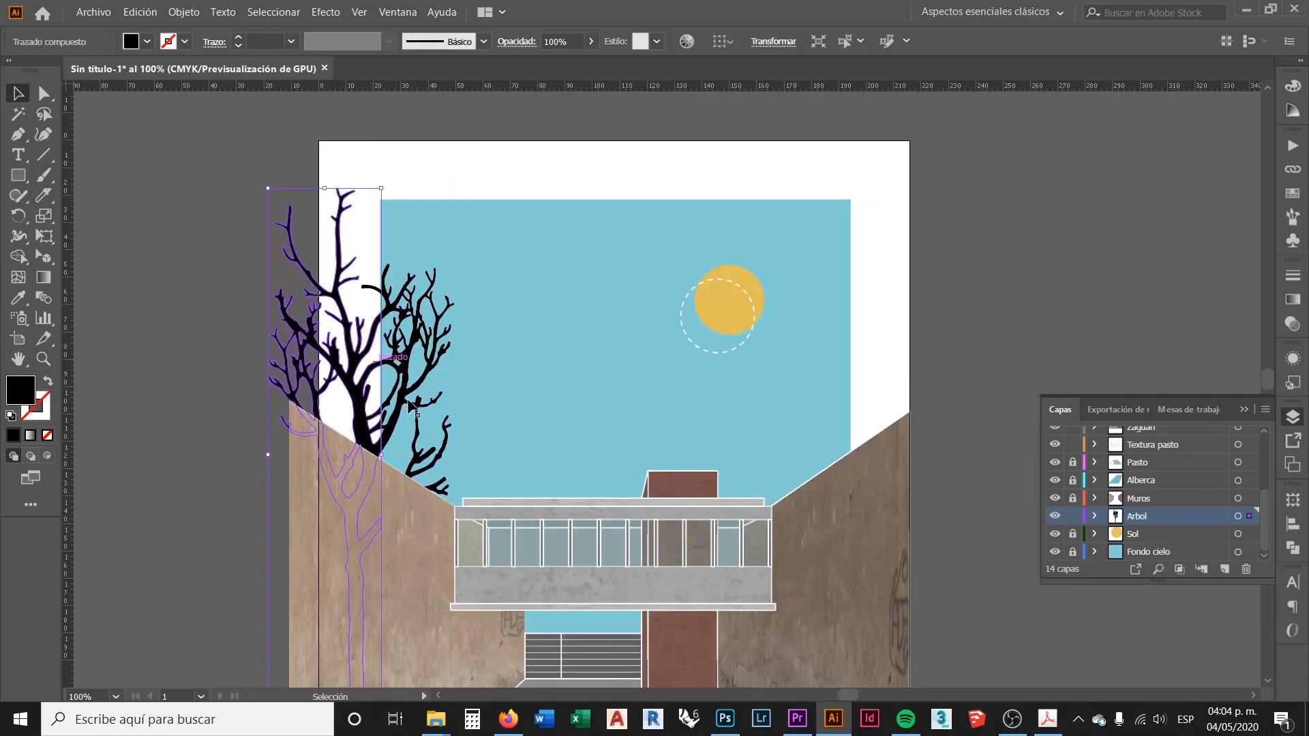
scroll(352, 351, down, 1)
scroll(383, 447, up, 1)
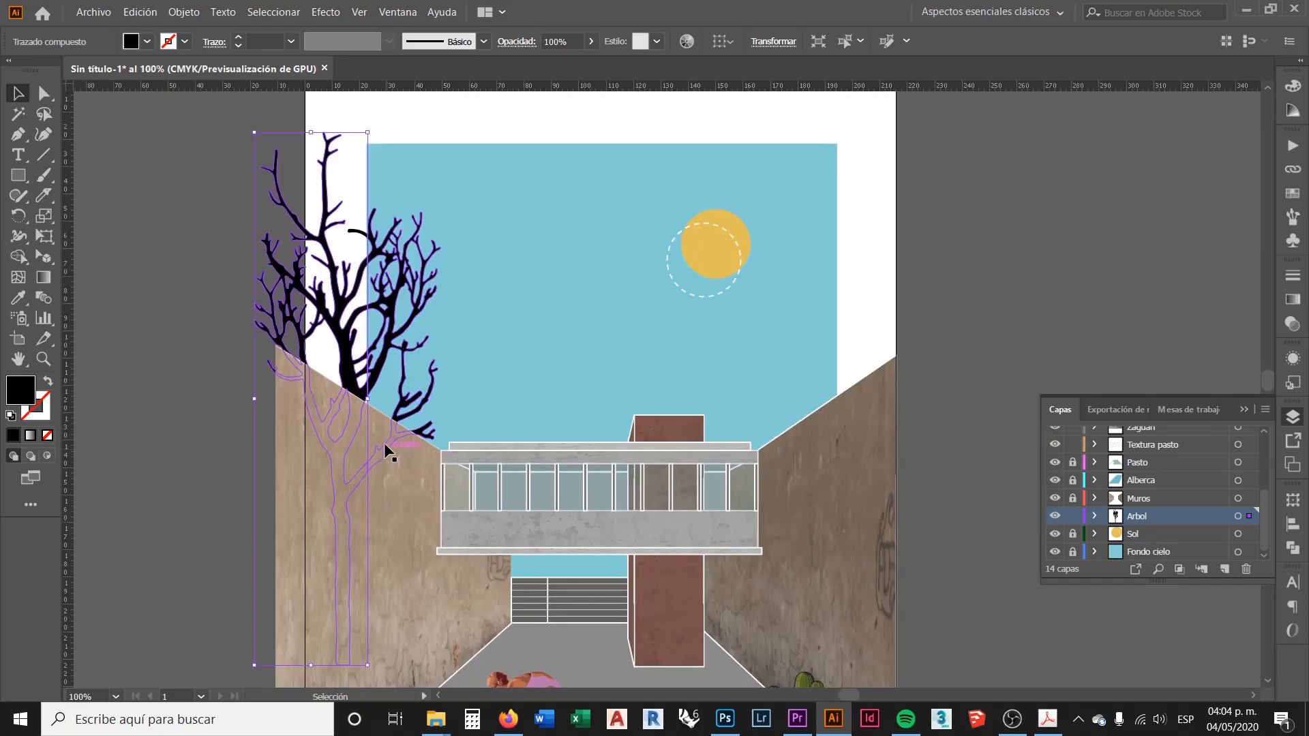
drag(345, 349, 185, 290)
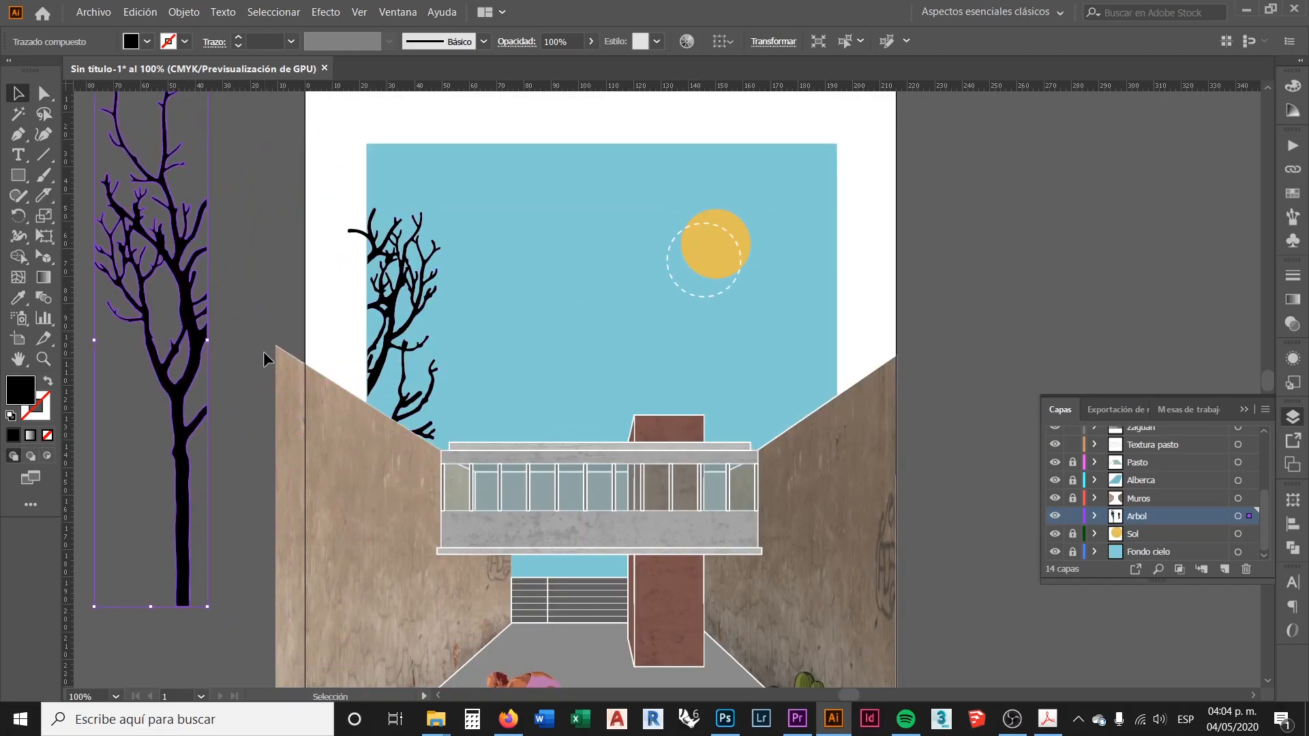
key(ctrl+z)
drag(307, 332, 505, 283)
key(ctrl+z)
Fill the part of the tree that overlaps the blue sky with white
click(371, 283)
scroll(371, 283, up, 1)
click(392, 312)
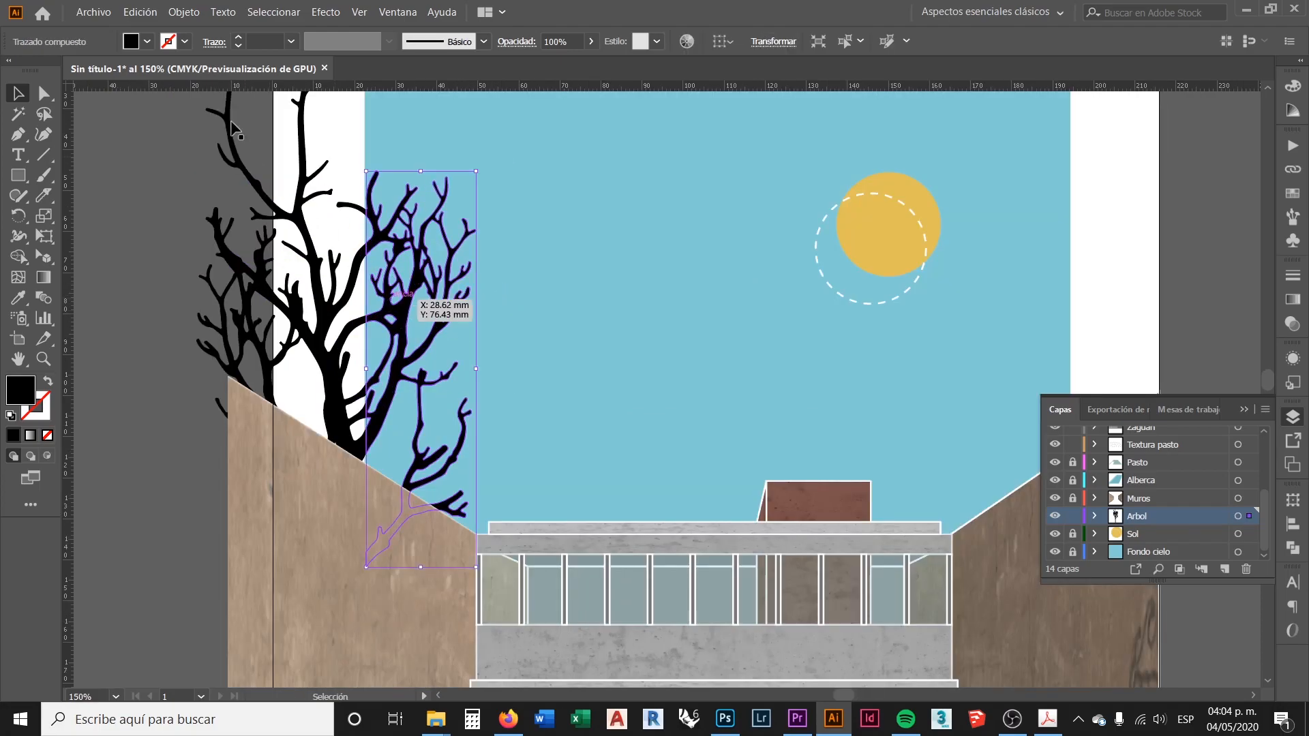
click(147, 43)
click(36, 72)
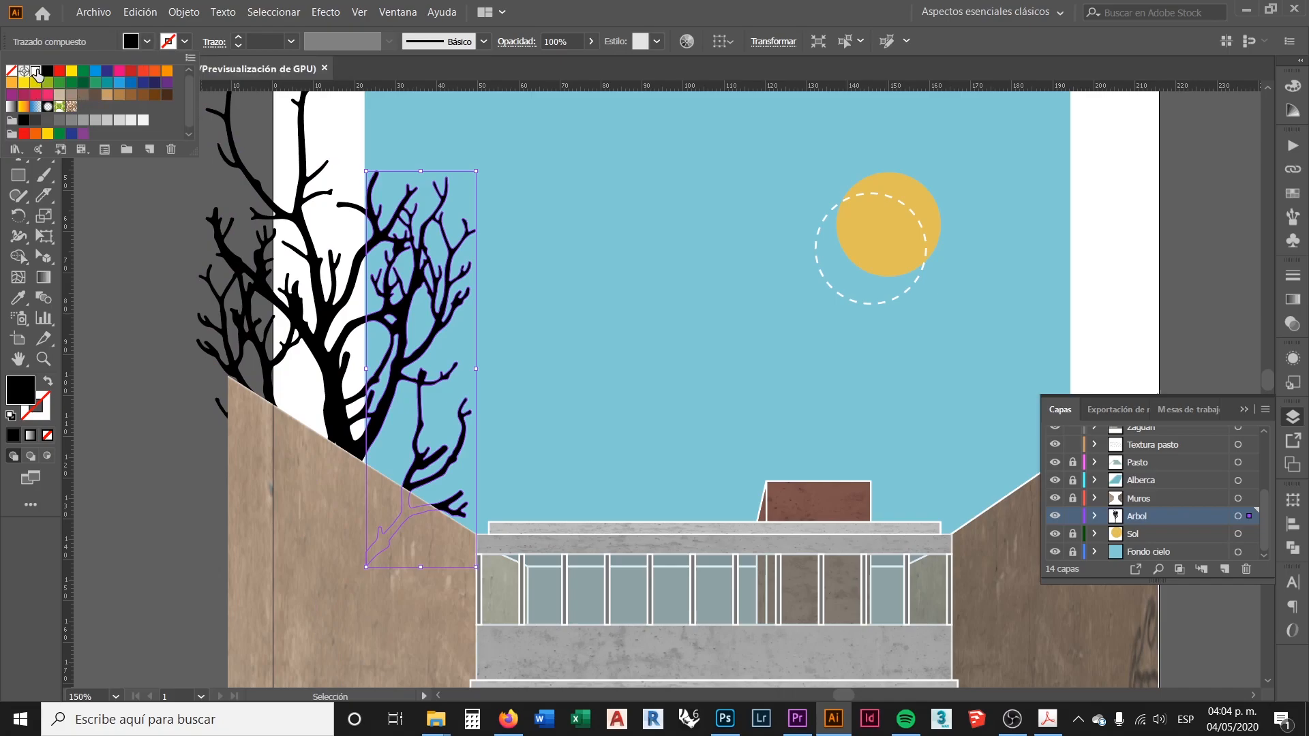
click(118, 263)
click(117, 260)
Fill the part of the tree over the white margin with medium grey
click(262, 272)
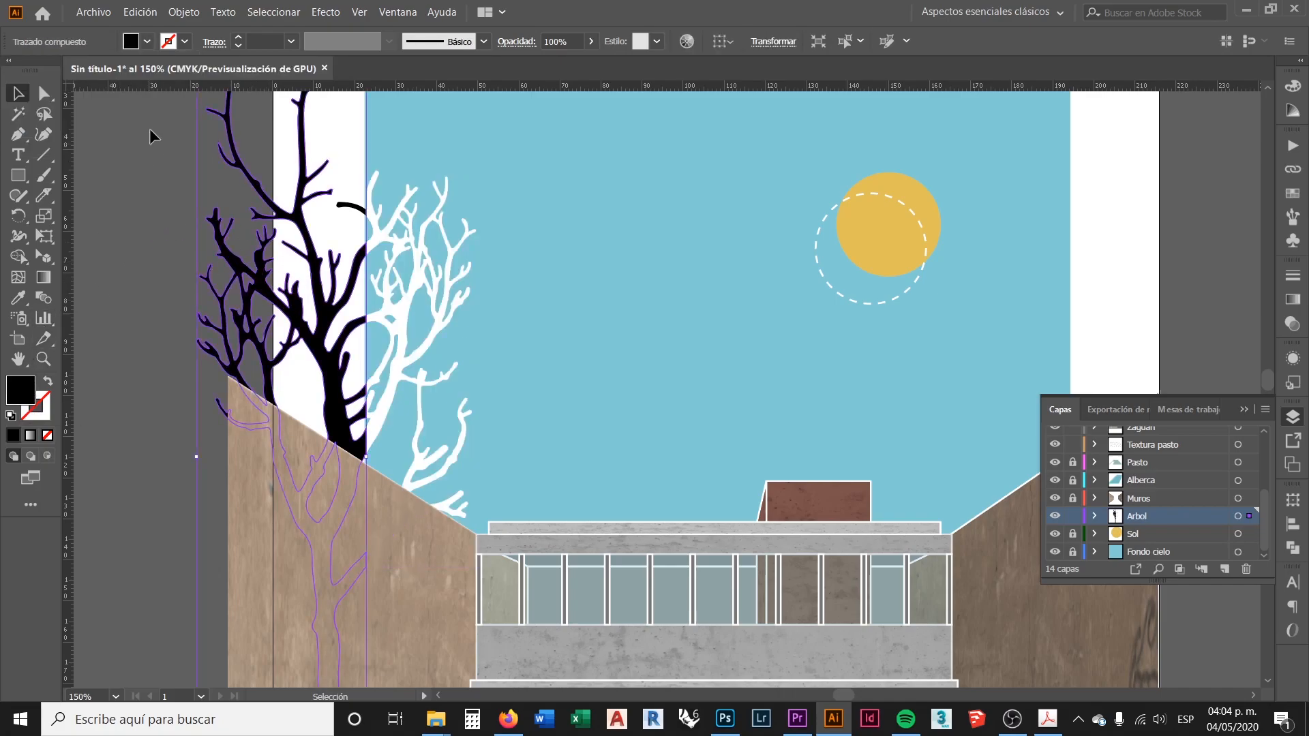
click(146, 42)
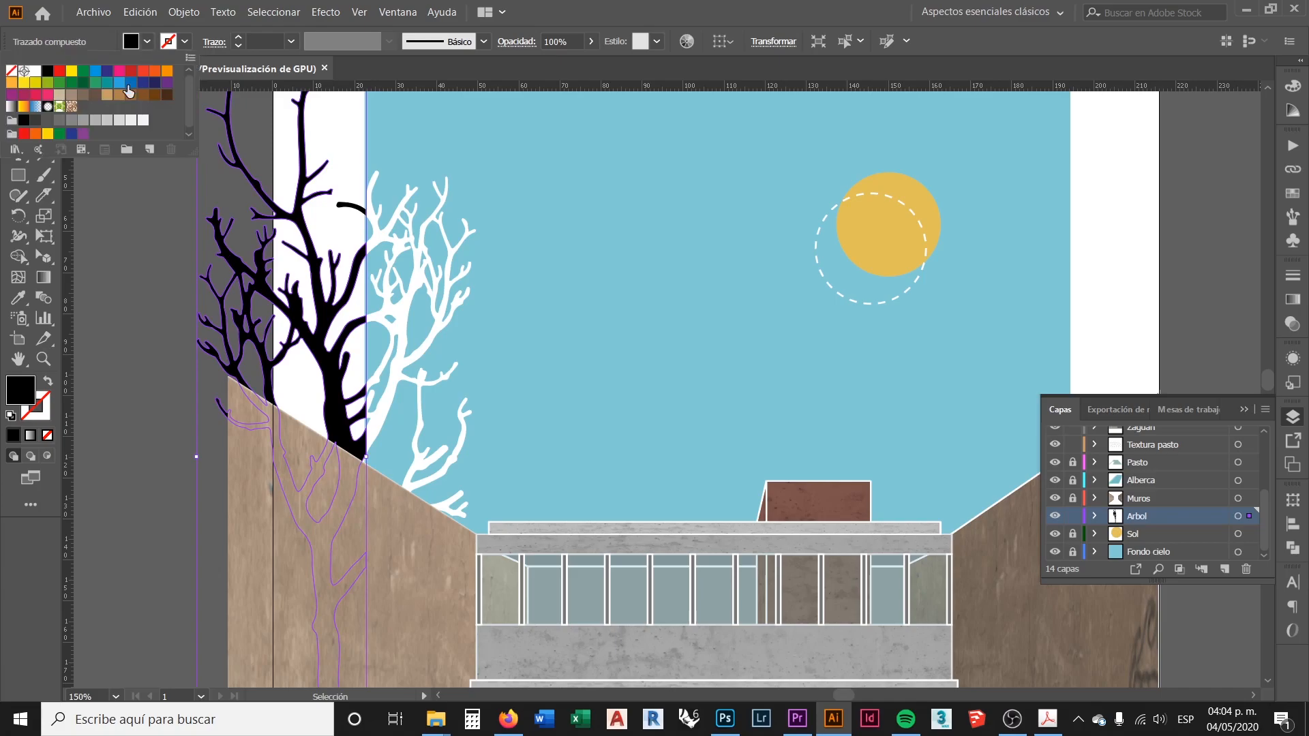
click(60, 120)
click(112, 247)
click(142, 292)
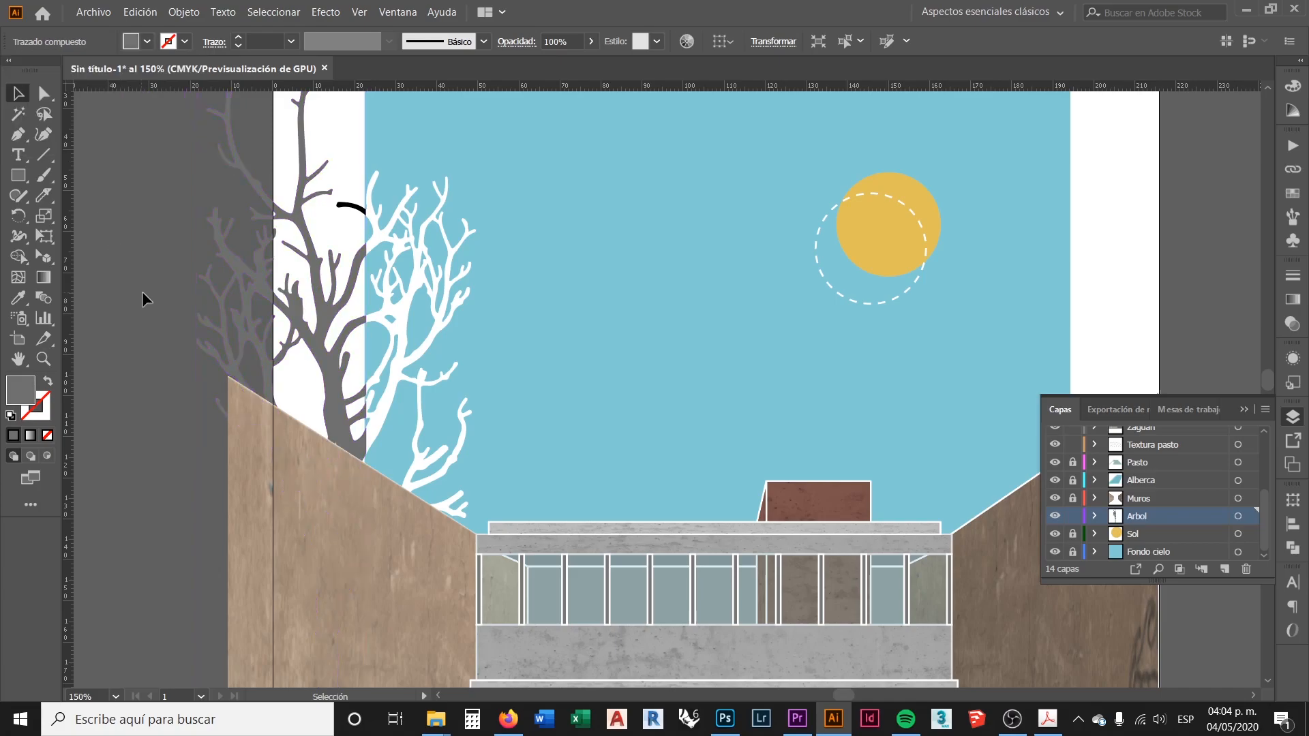
scroll(182, 322, down, 2)
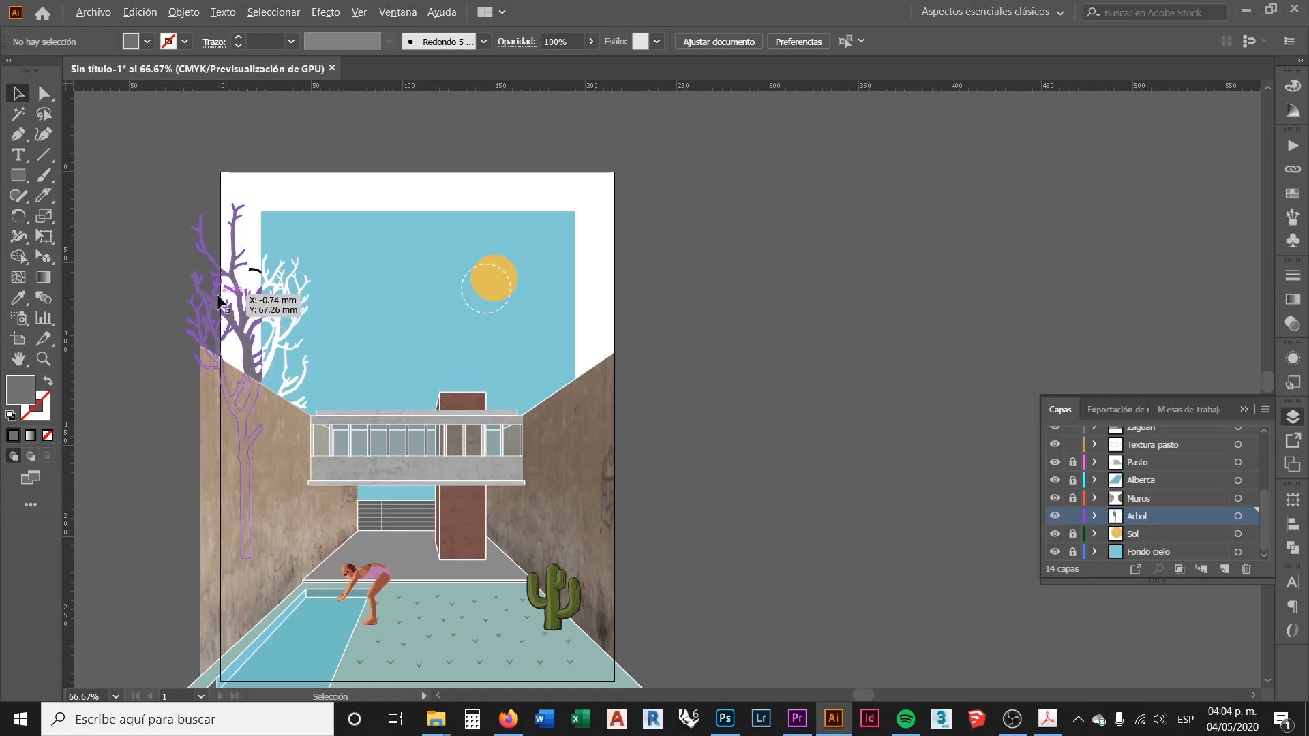
Recolour the stray black branch piece on the white margin with the grey sampled from the tree using the Eyedropper
scroll(220, 298, up, 4)
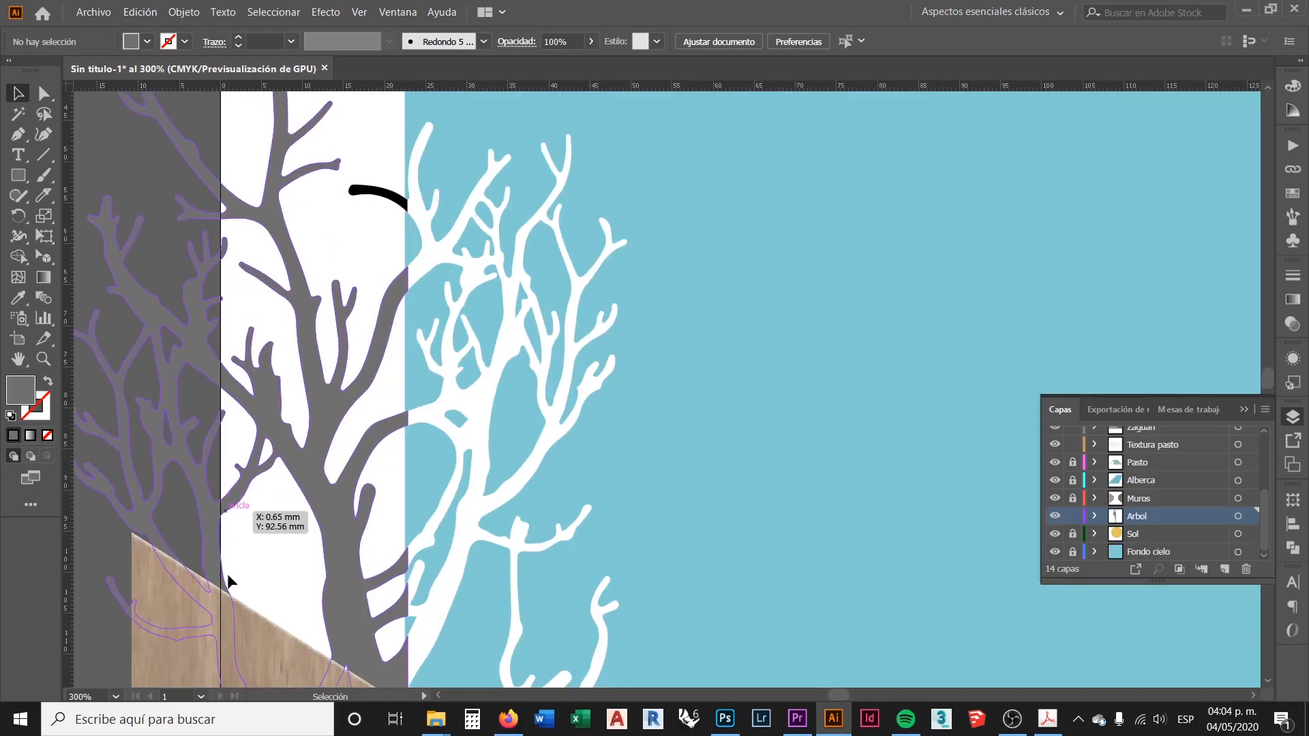
scroll(245, 433, down, 1)
scroll(249, 433, down, 1)
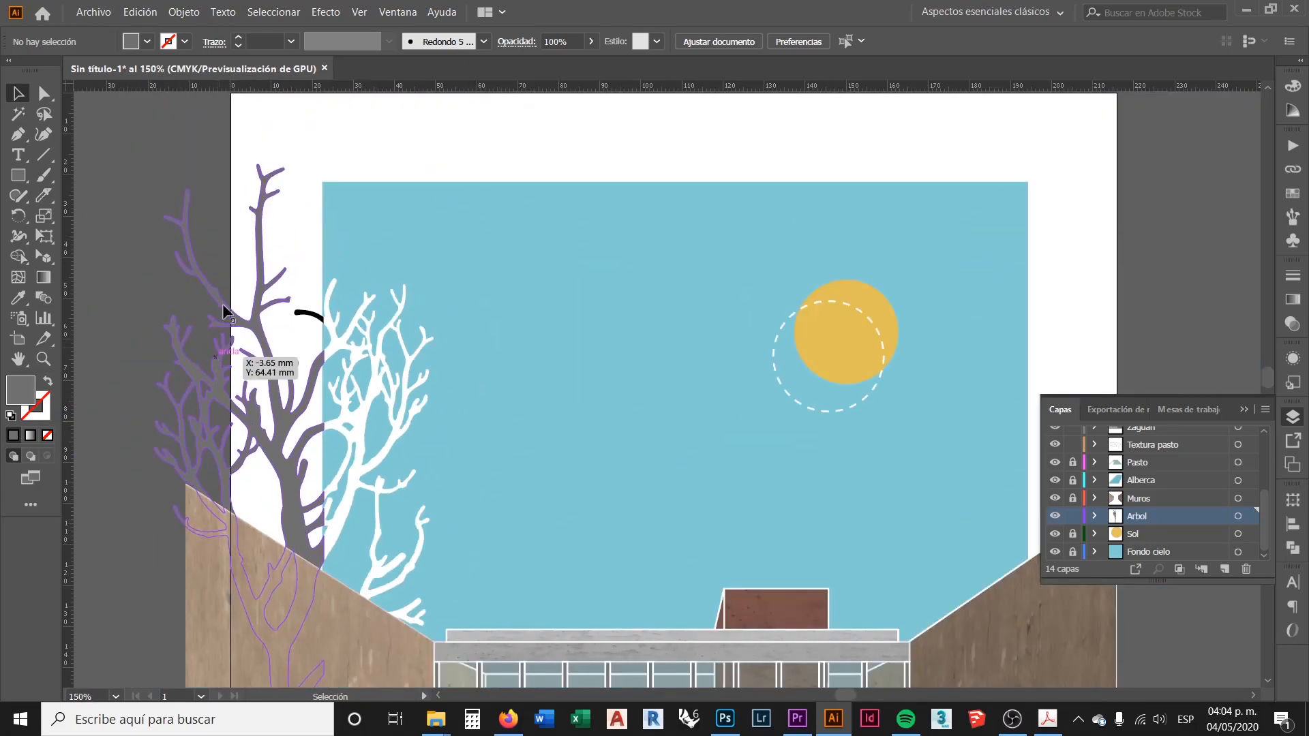
scroll(313, 300, down, 1)
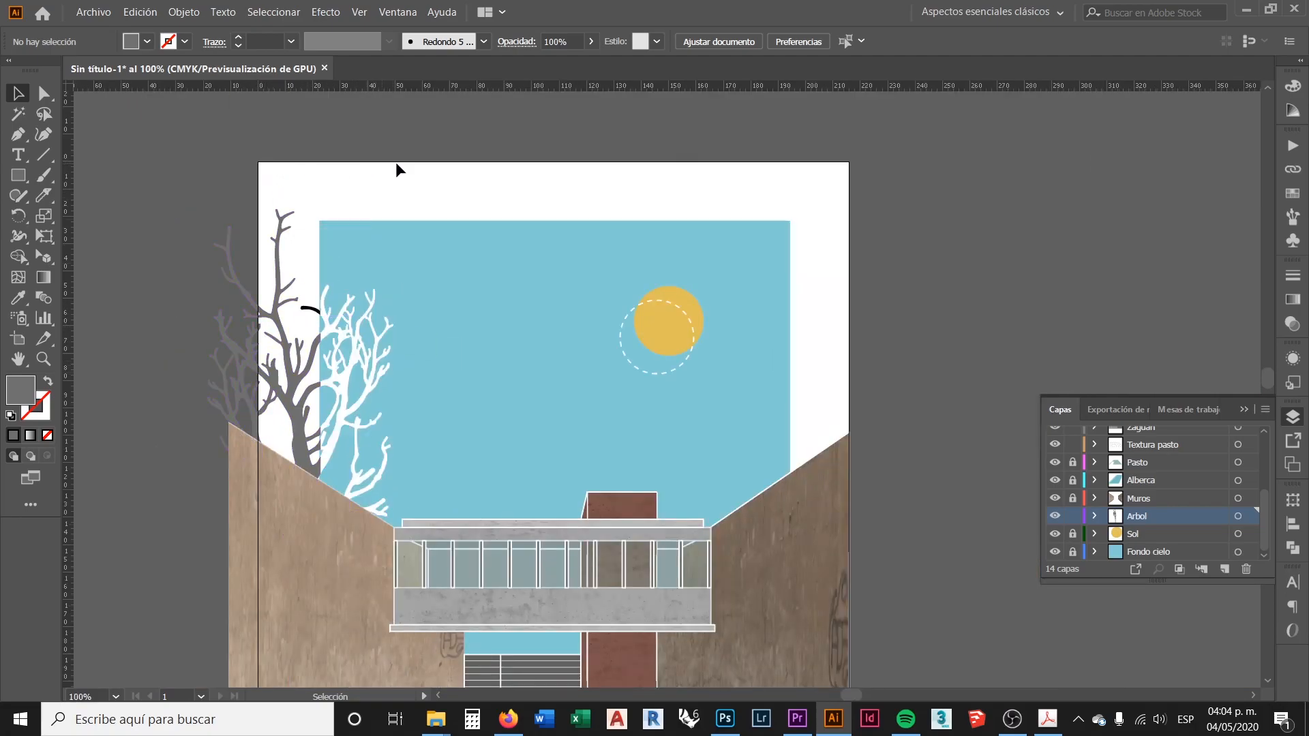
scroll(320, 246, down, 1)
scroll(334, 238, down, 2)
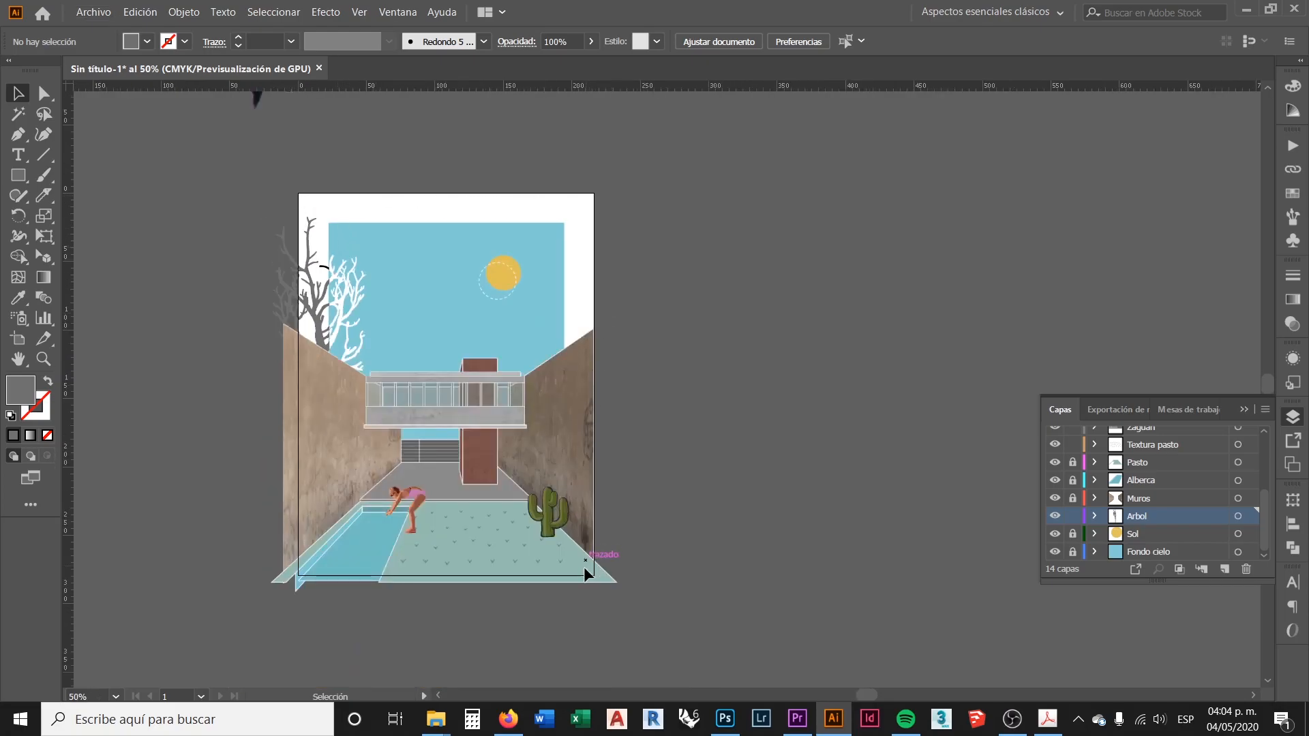
scroll(361, 290, up, 5)
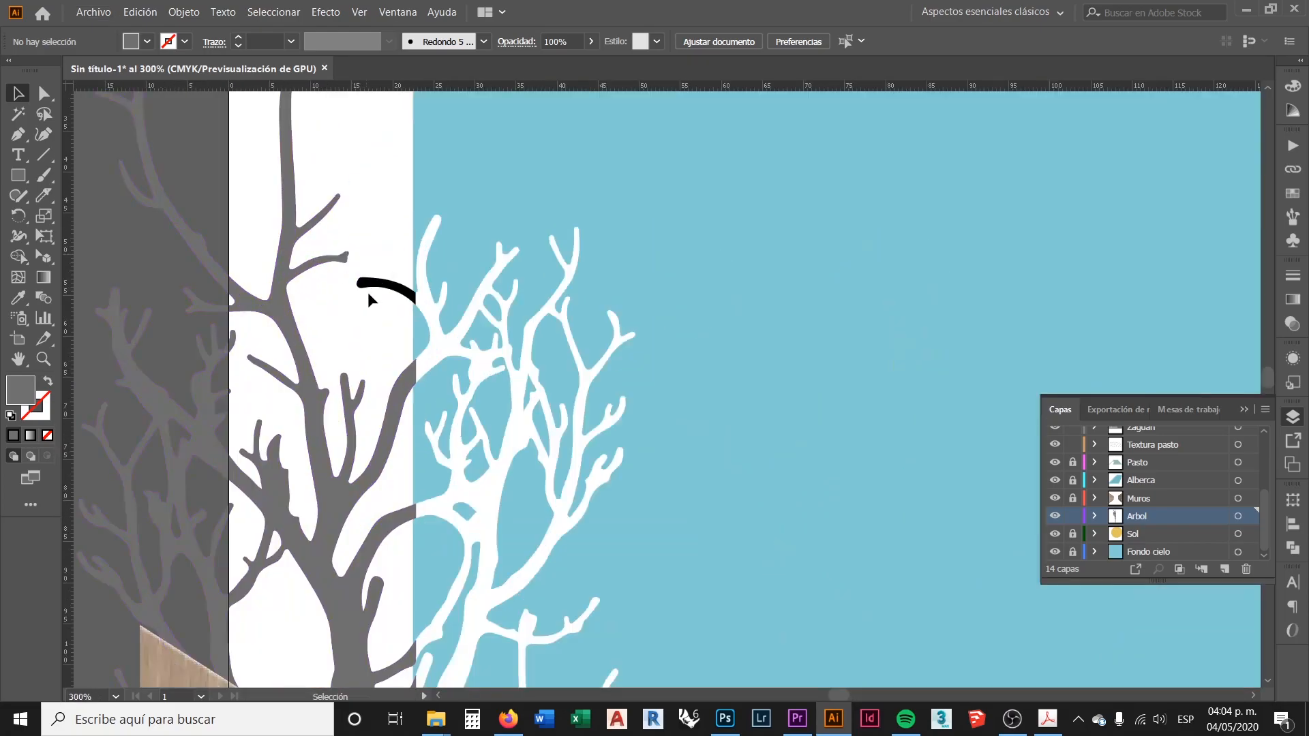
click(366, 289)
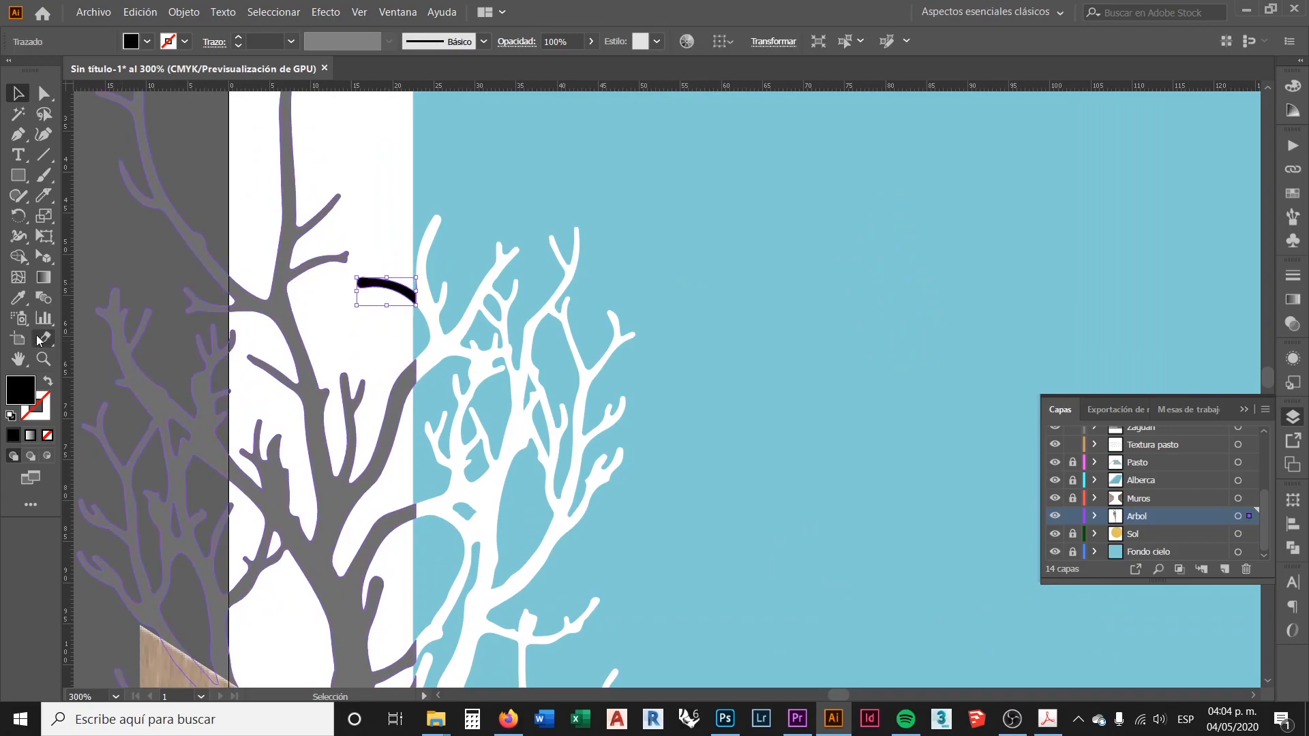
click(19, 297)
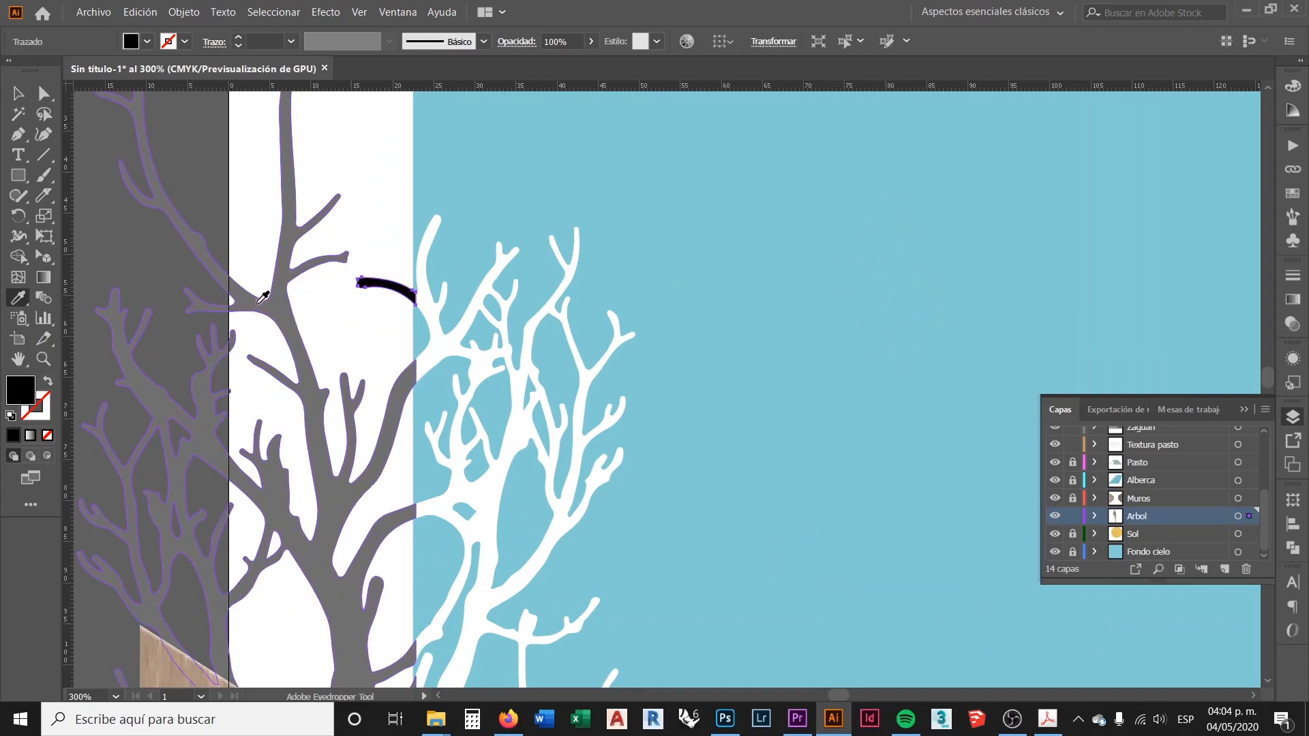
click(258, 297)
key(v)
drag(157, 102, 194, 323)
Move the flying birds image over the artboard, scale it down, and place it across the top of the scene
scroll(309, 387, down, 7)
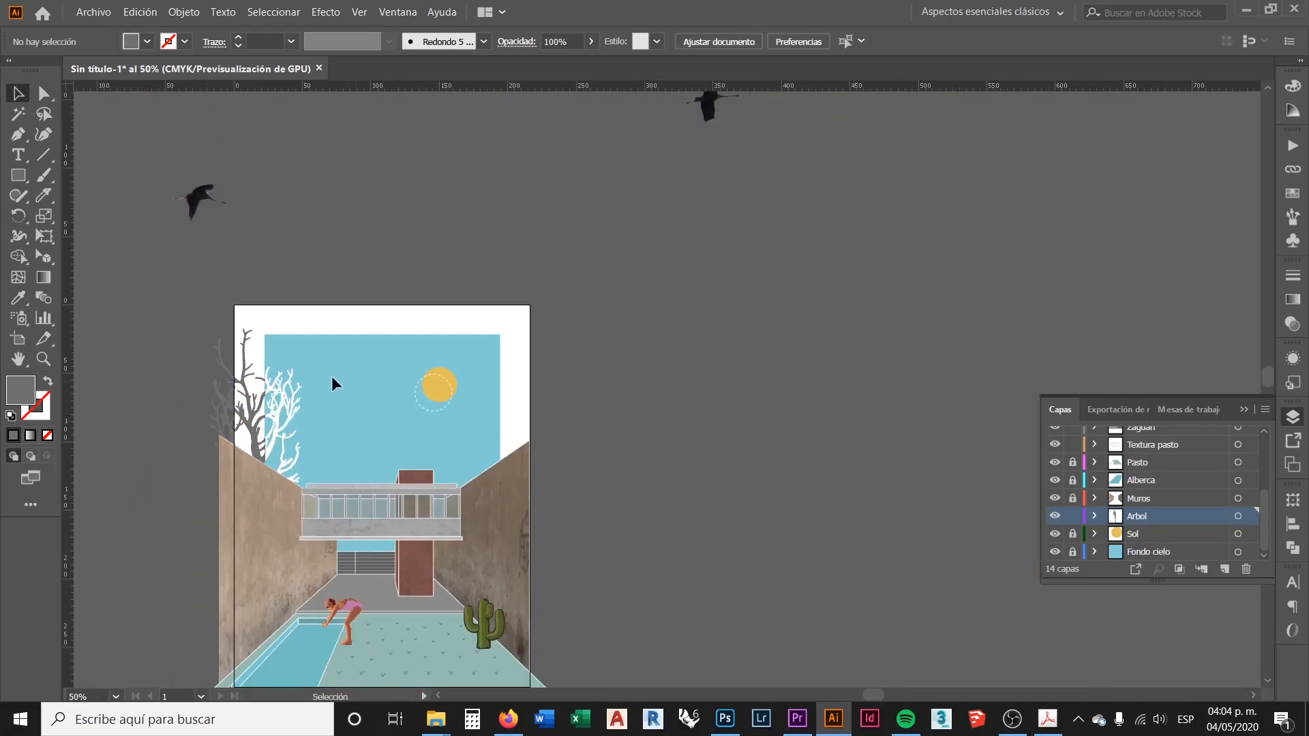
drag(393, 158, 385, 267)
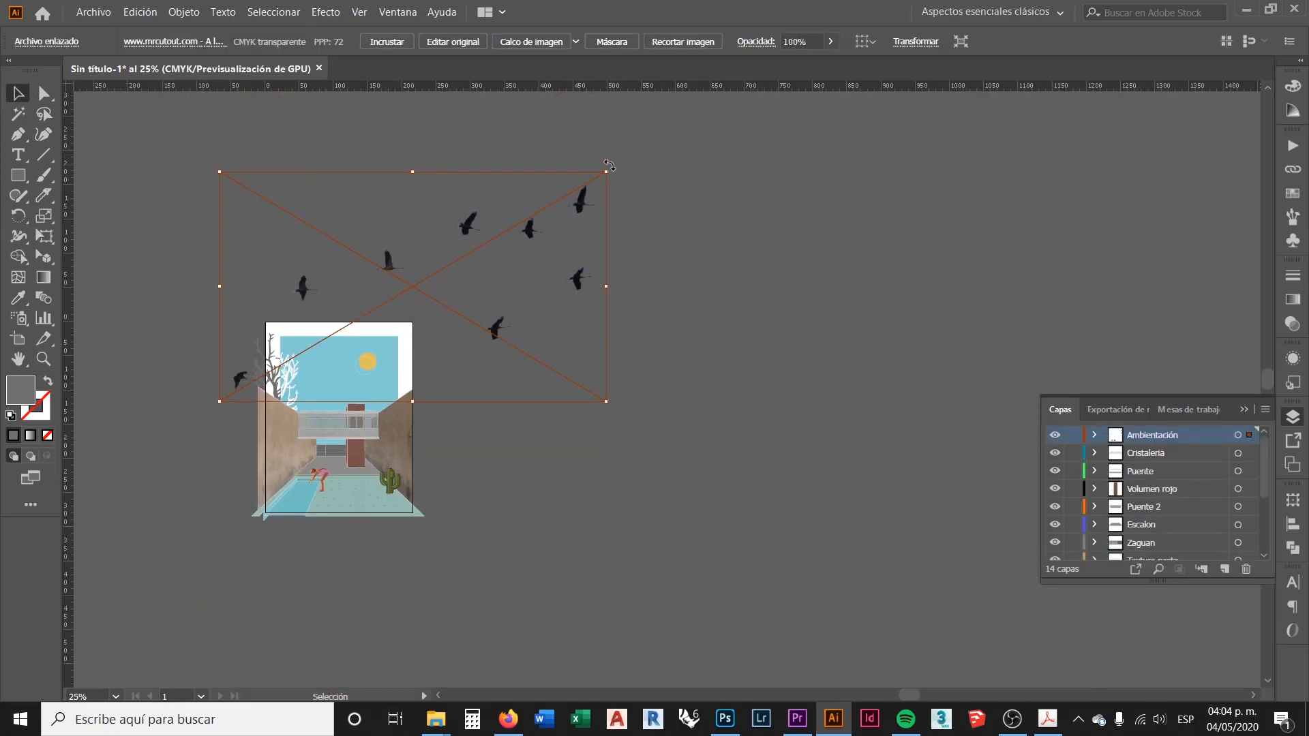
drag(606, 172, 372, 337)
scroll(334, 331, up, 3)
drag(302, 365, 424, 249)
Trace the birds image with the Siluetas preset and expand the result into vector shapes
click(579, 42)
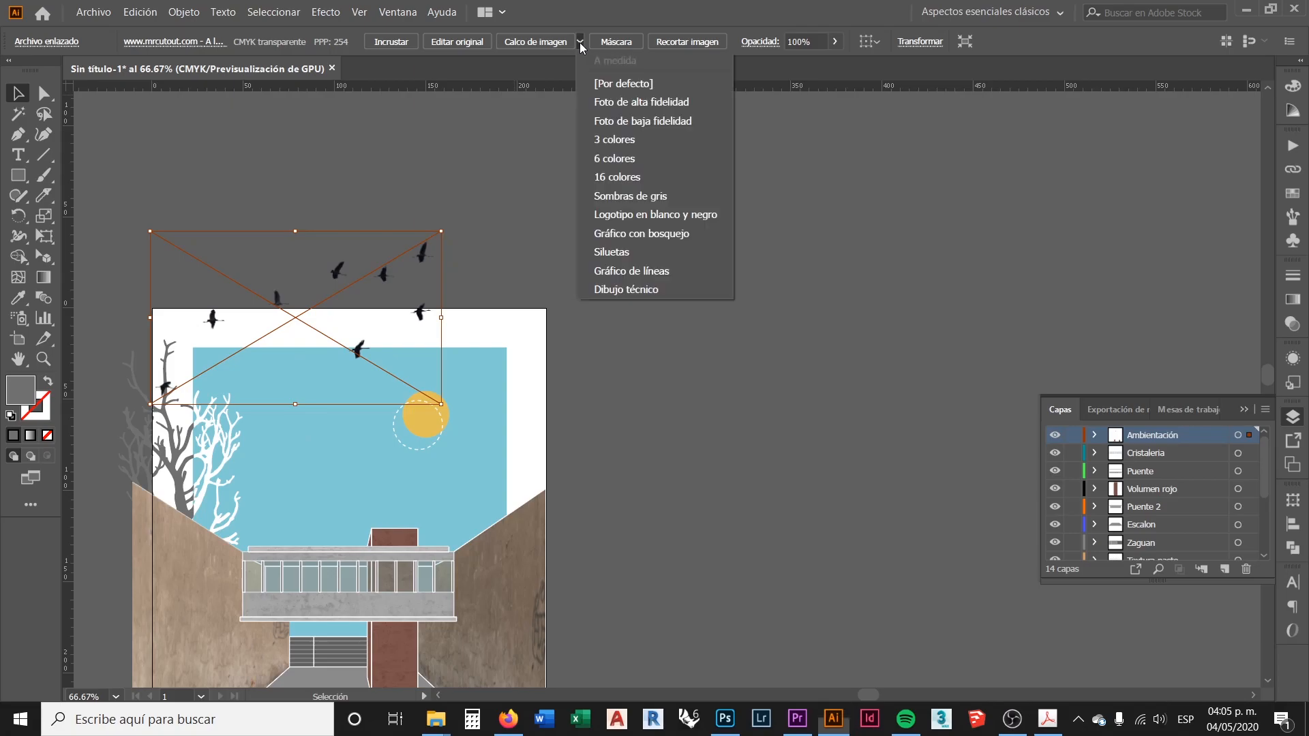
click(617, 253)
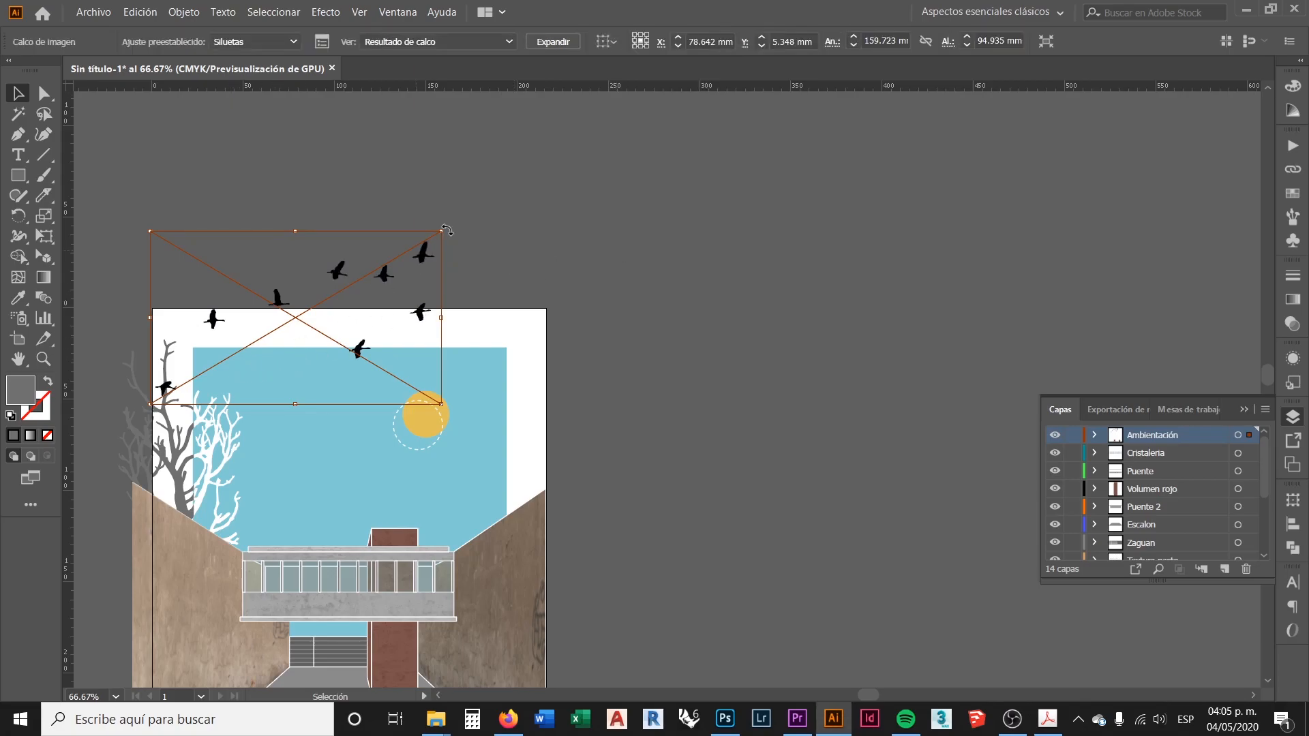
click(557, 42)
Move the expanded bird group slightly and scale it down proportionally over the top of the artboard
scroll(217, 314, up, 2)
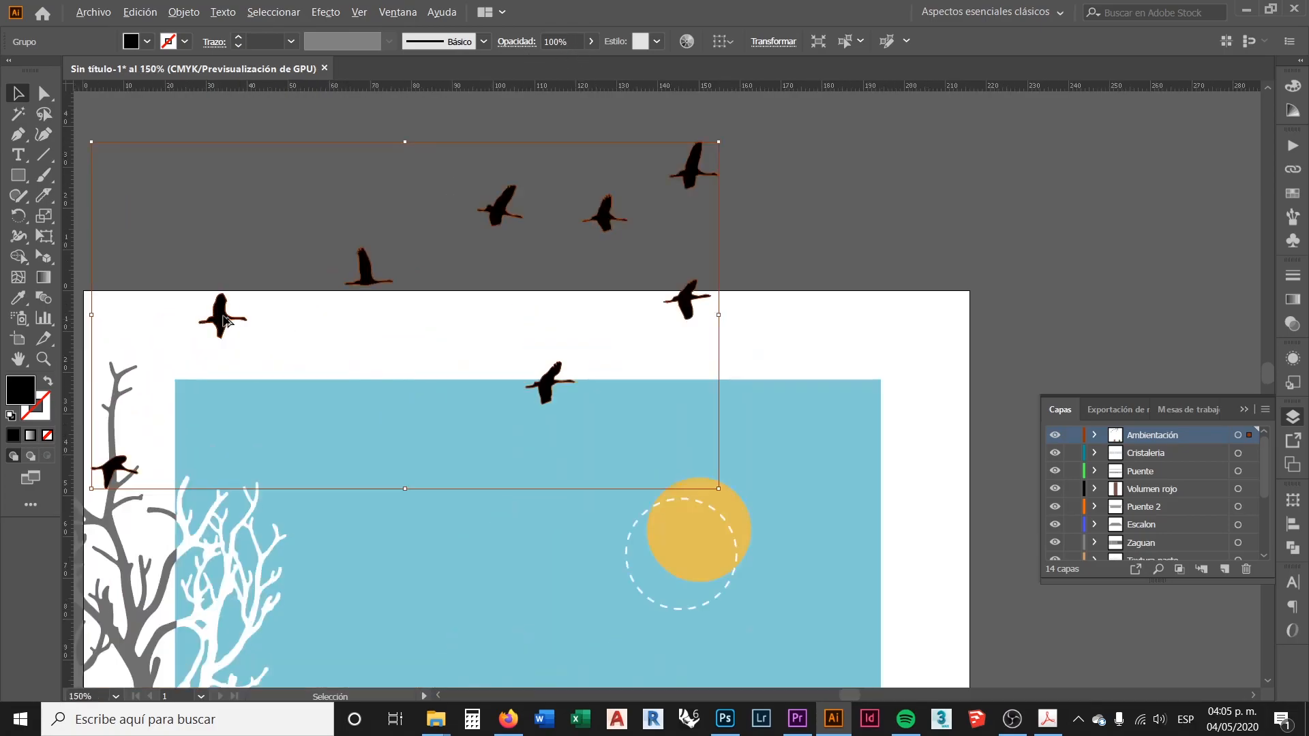
drag(500, 204, 532, 218)
drag(755, 156, 611, 233)
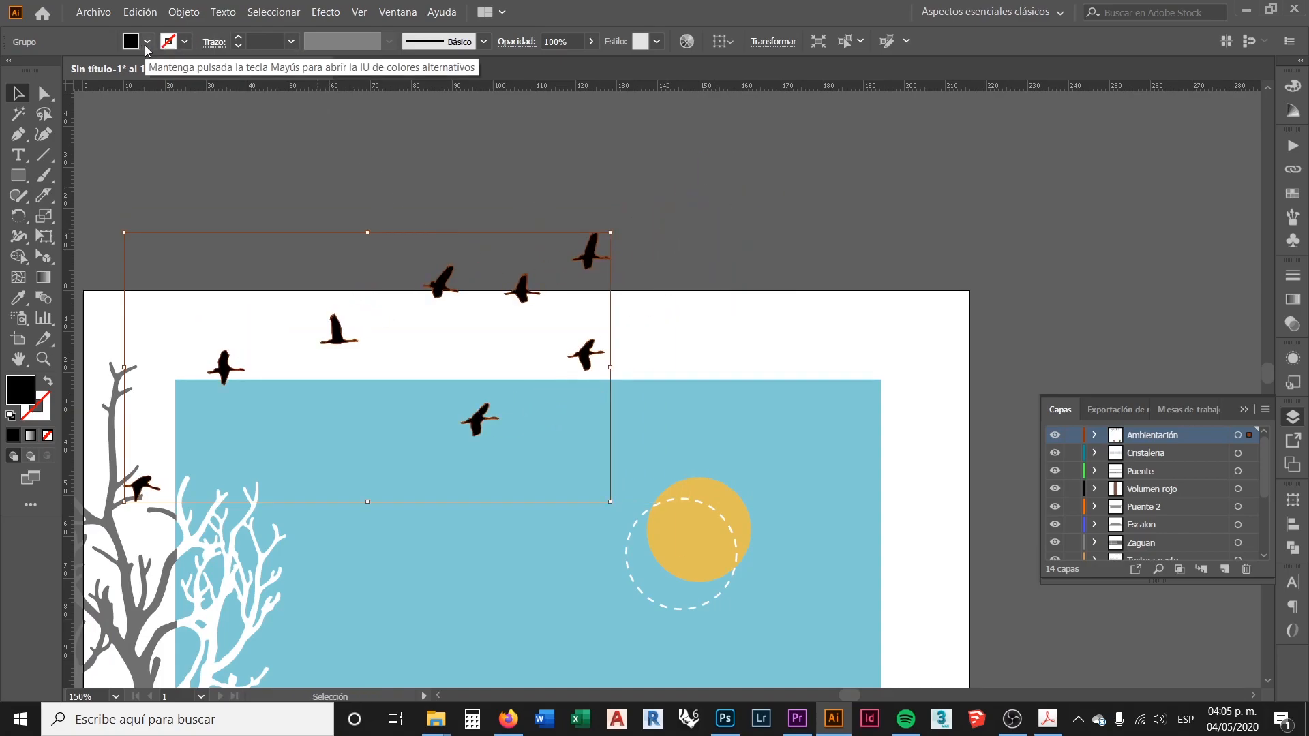
Fill the whole bird group with white
click(148, 43)
click(148, 43)
click(148, 43)
click(35, 71)
click(423, 150)
click(433, 168)
Move the white bird group down into the blue sky and scale it slightly smaller beside the sun
scroll(467, 245, down, 1)
drag(467, 245, 511, 322)
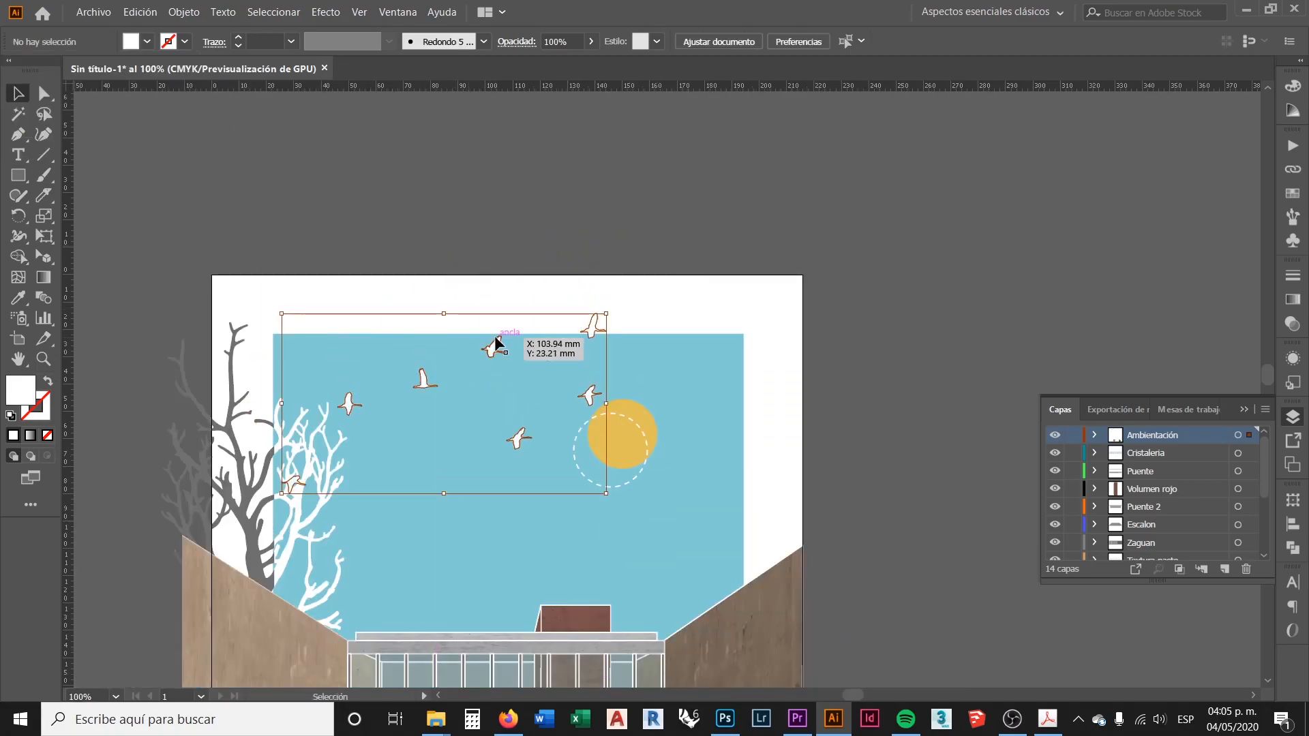
scroll(450, 401, up, 1)
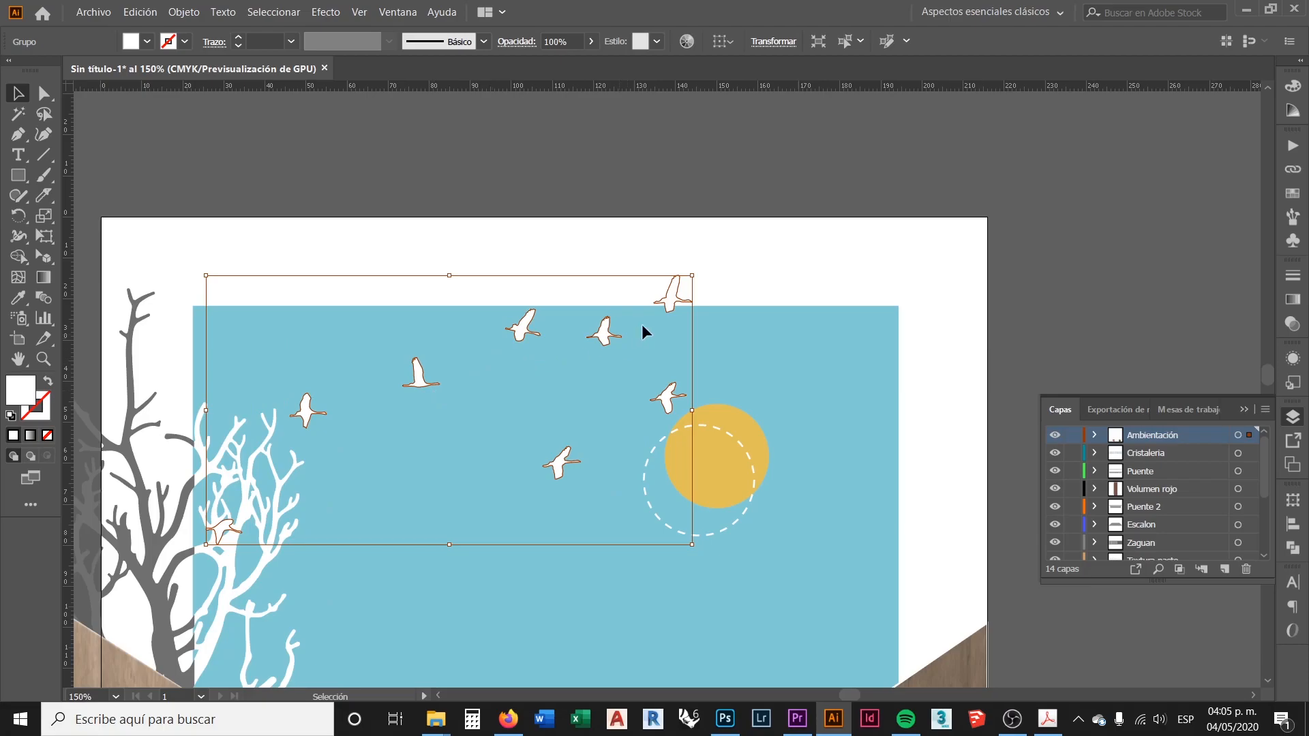
drag(693, 277, 642, 305)
drag(561, 353, 596, 328)
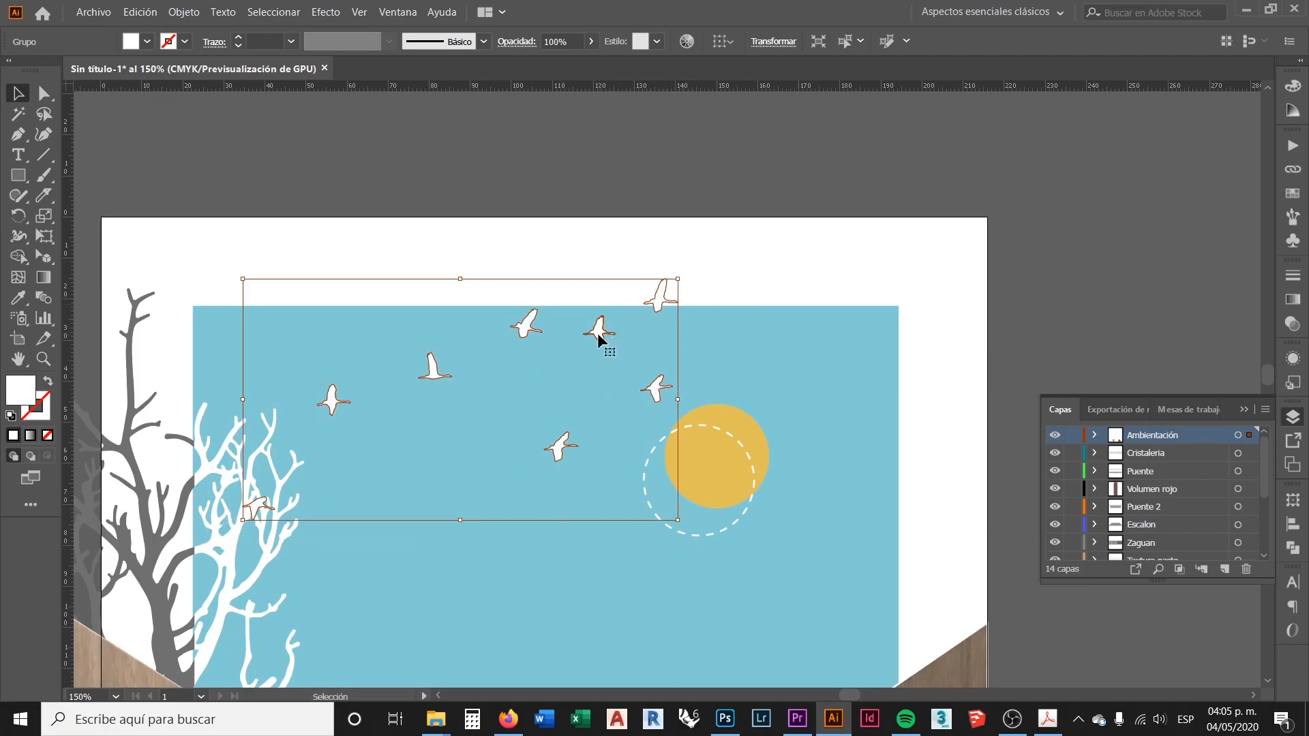
Isolate the bird group and move its three uppermost birds up onto the white margin above the sky
double_click(600, 331)
click(599, 330)
drag(437, 218, 736, 371)
drag(600, 329, 574, 283)
double_click(526, 177)
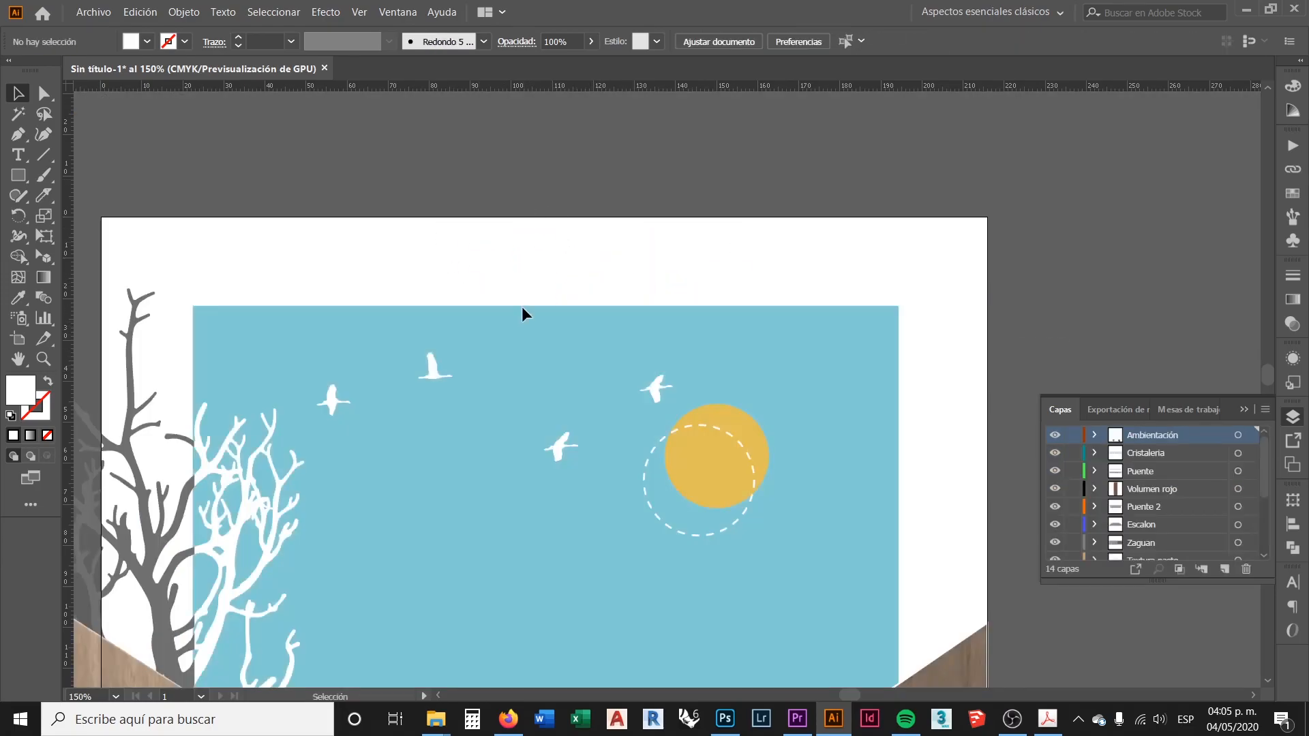
Fill the three birds on the white margin with medium grey inside the group's isolation mode, then exit it
scroll(530, 323, down, 1)
scroll(532, 327, up, 1)
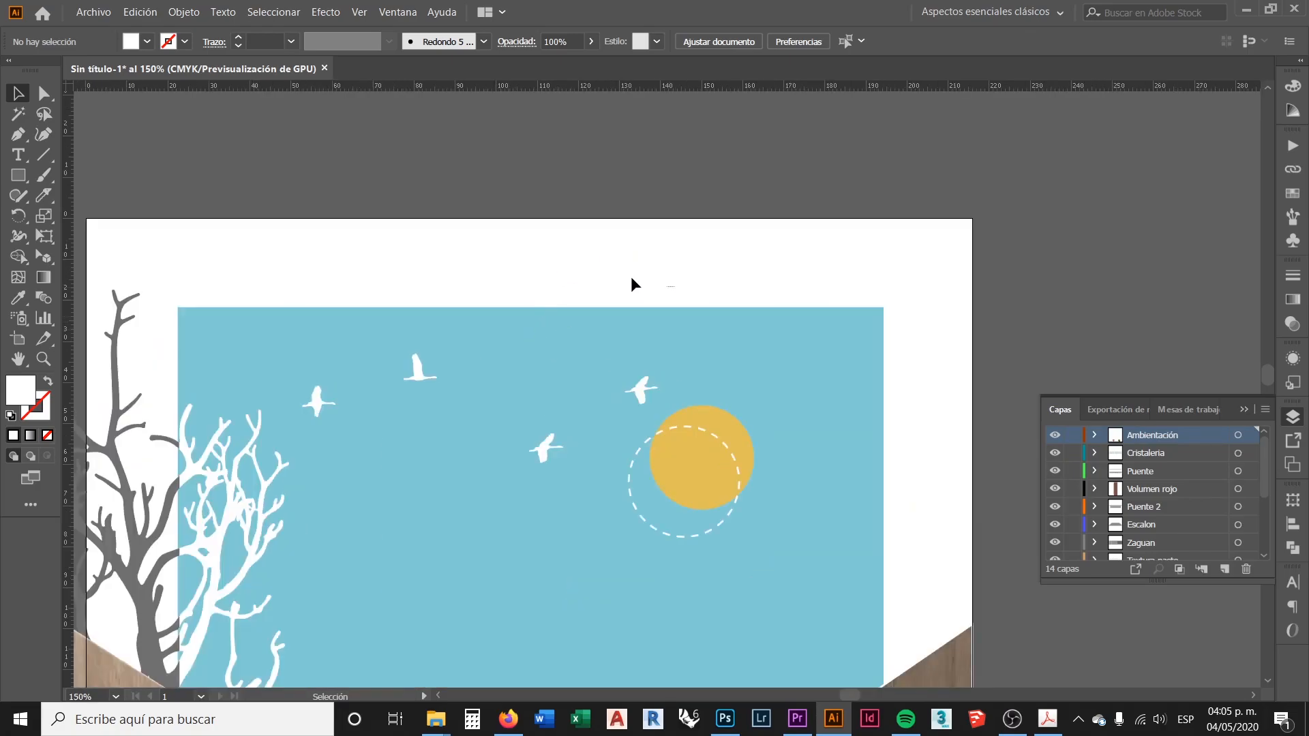
click(616, 259)
double_click(616, 260)
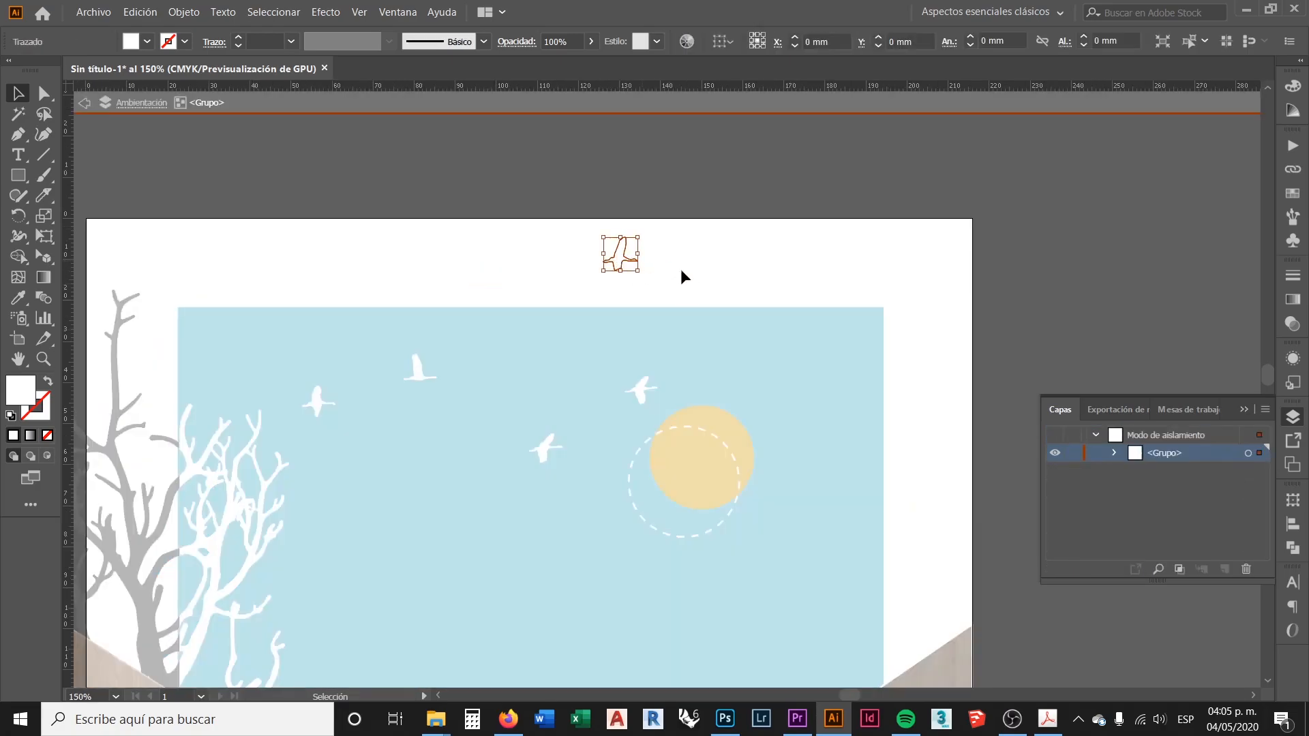
drag(706, 292, 352, 174)
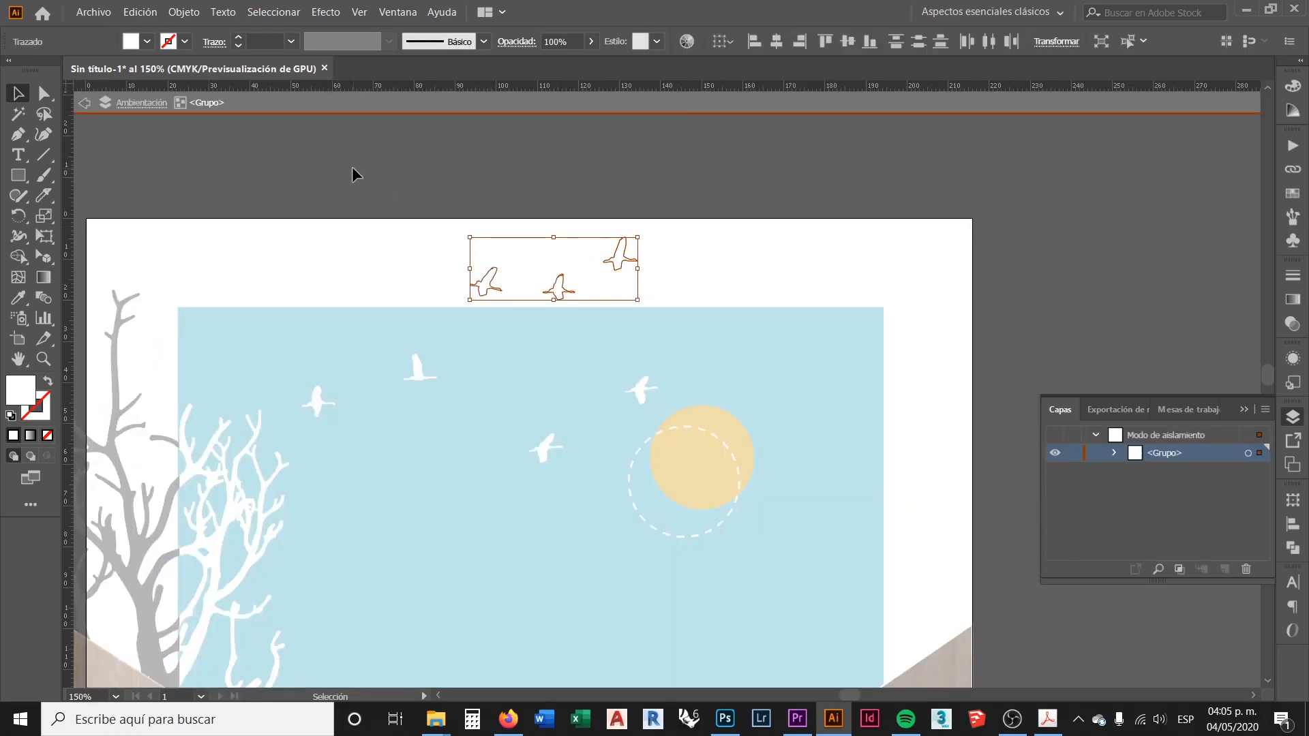
click(146, 44)
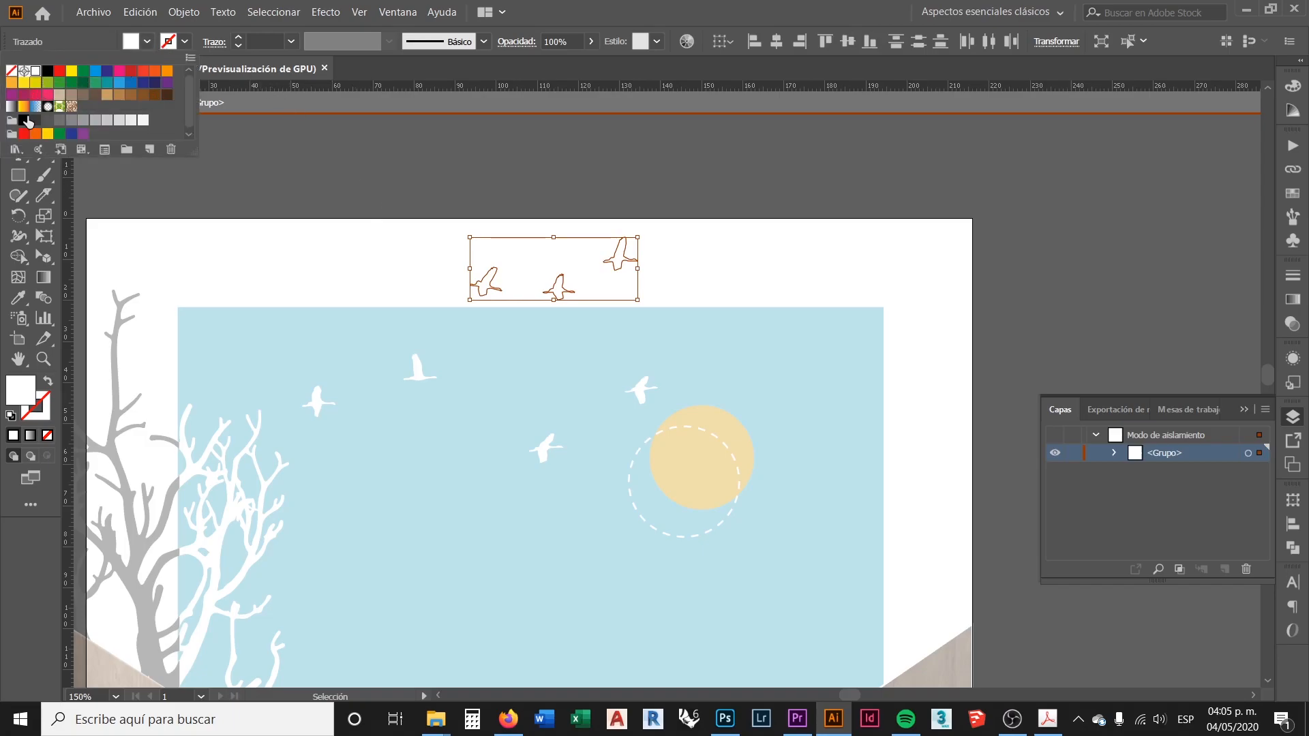
click(72, 120)
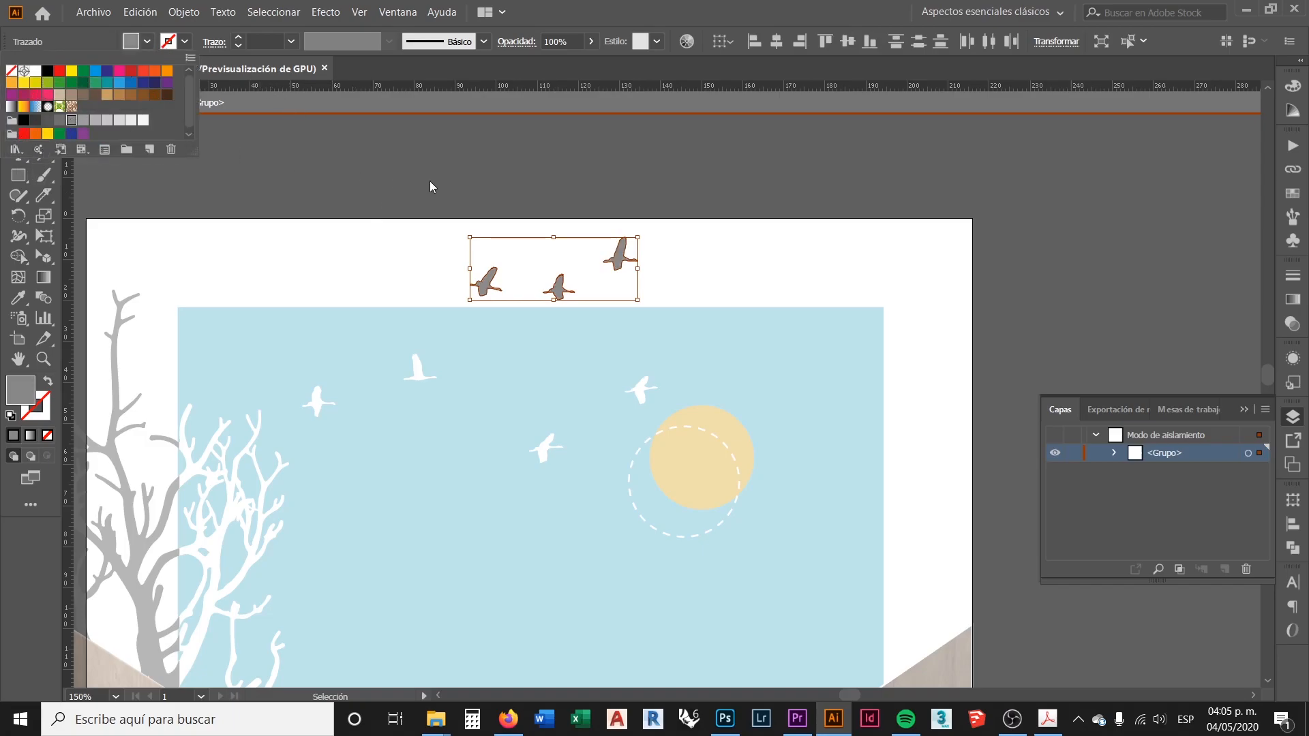
double_click(460, 179)
click(460, 178)
scroll(537, 361, down, 2)
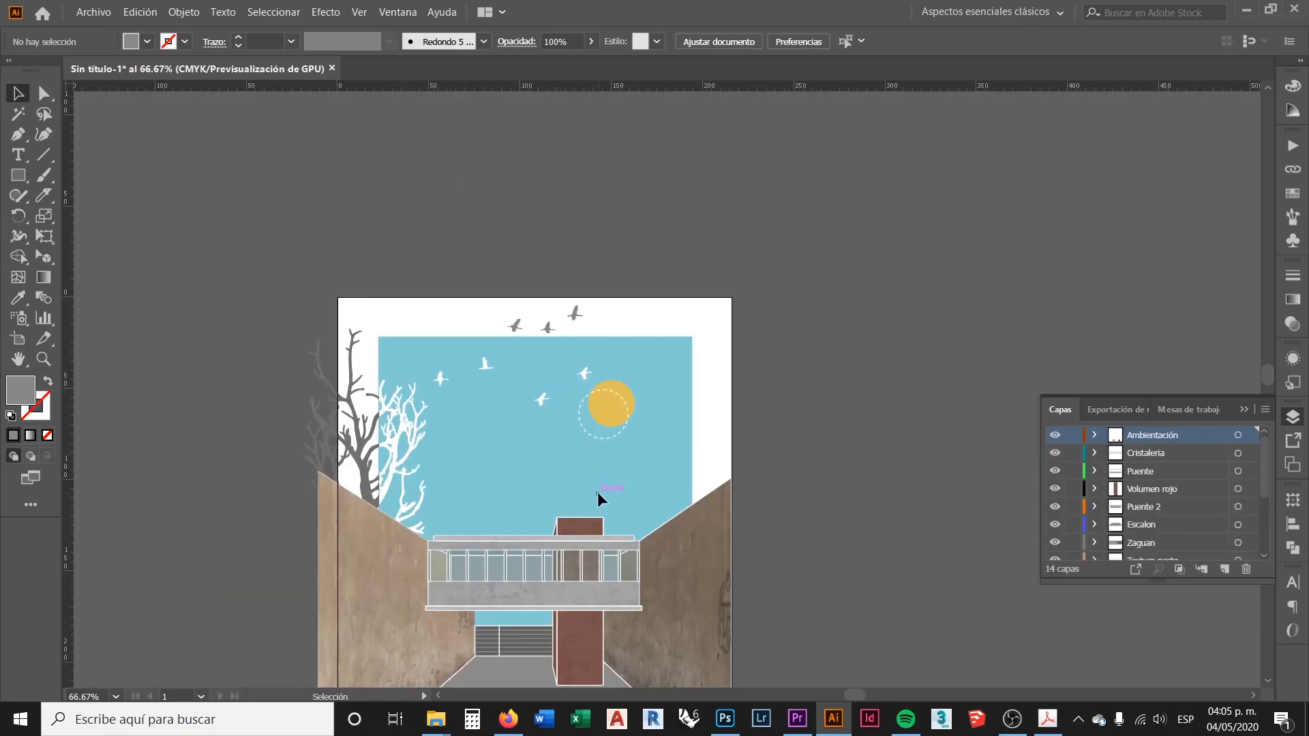
scroll(542, 447, down, 1)
scroll(518, 423, down, 3)
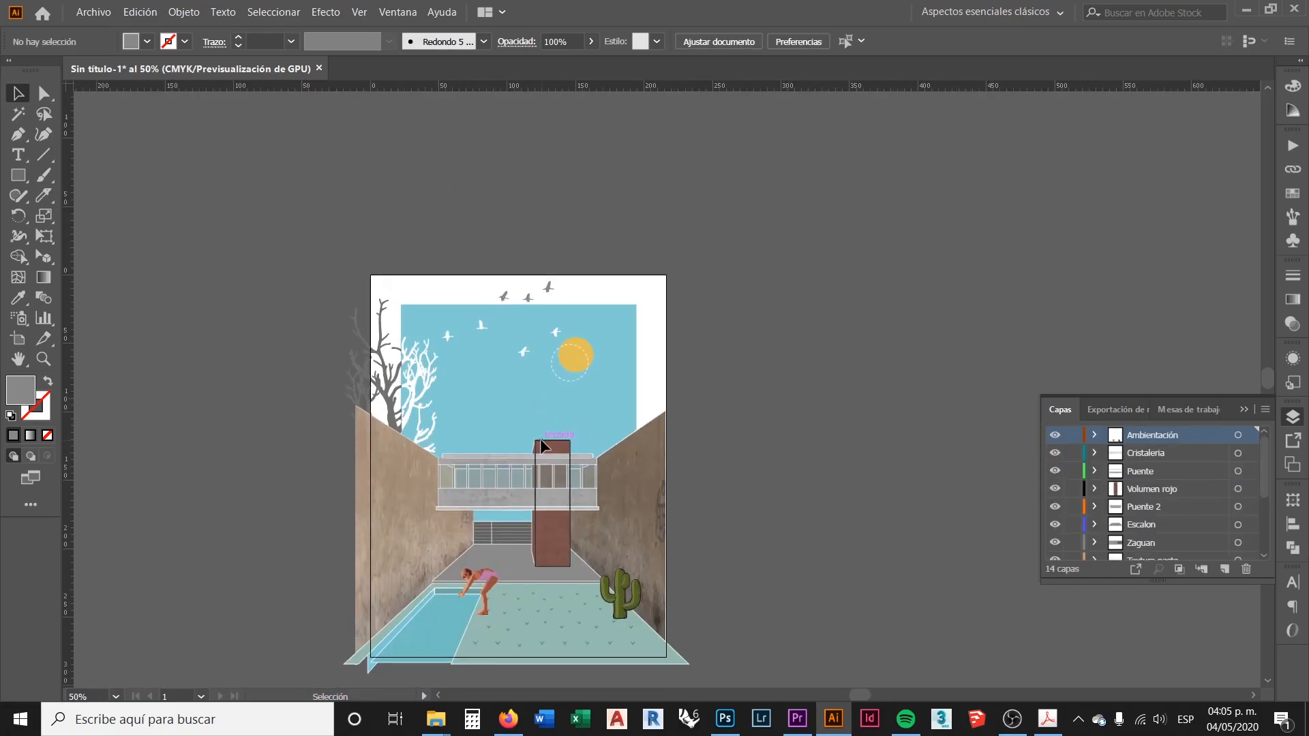
click(1012, 719)
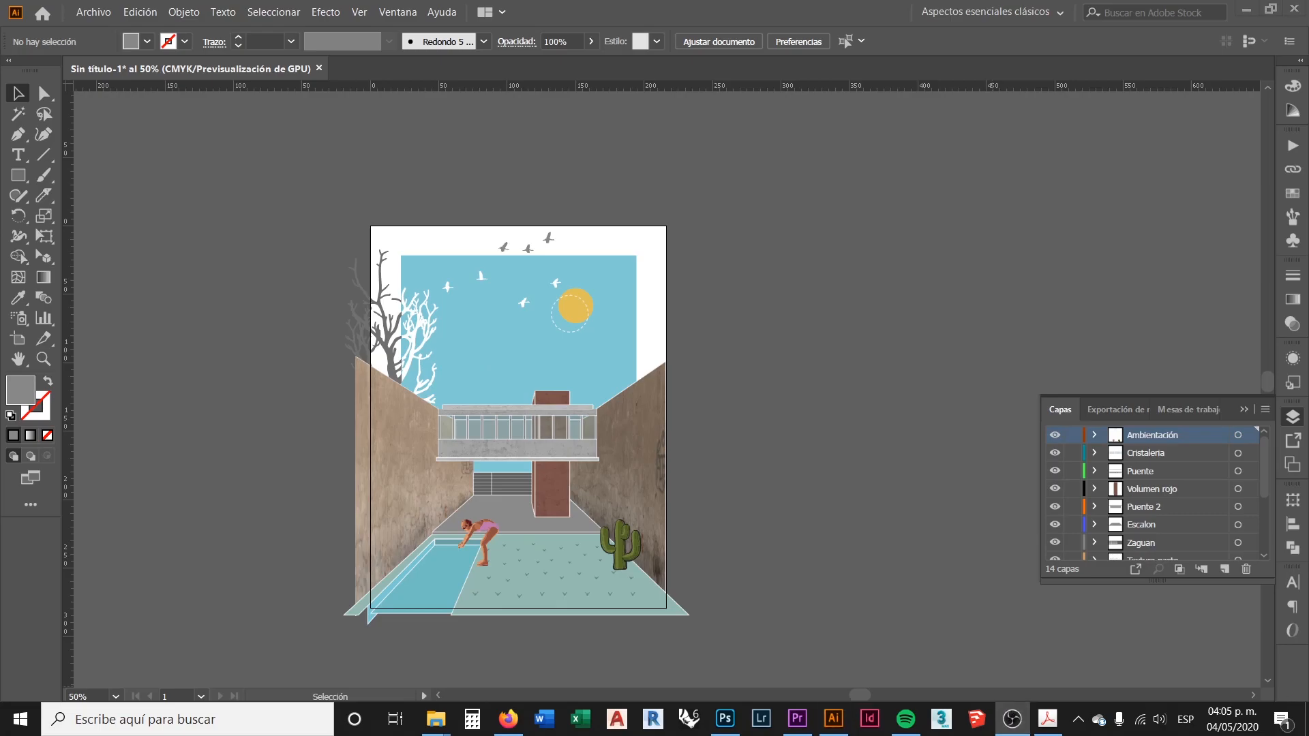
click(869, 407)
key(alt+Tab)
key(alt+Tab)
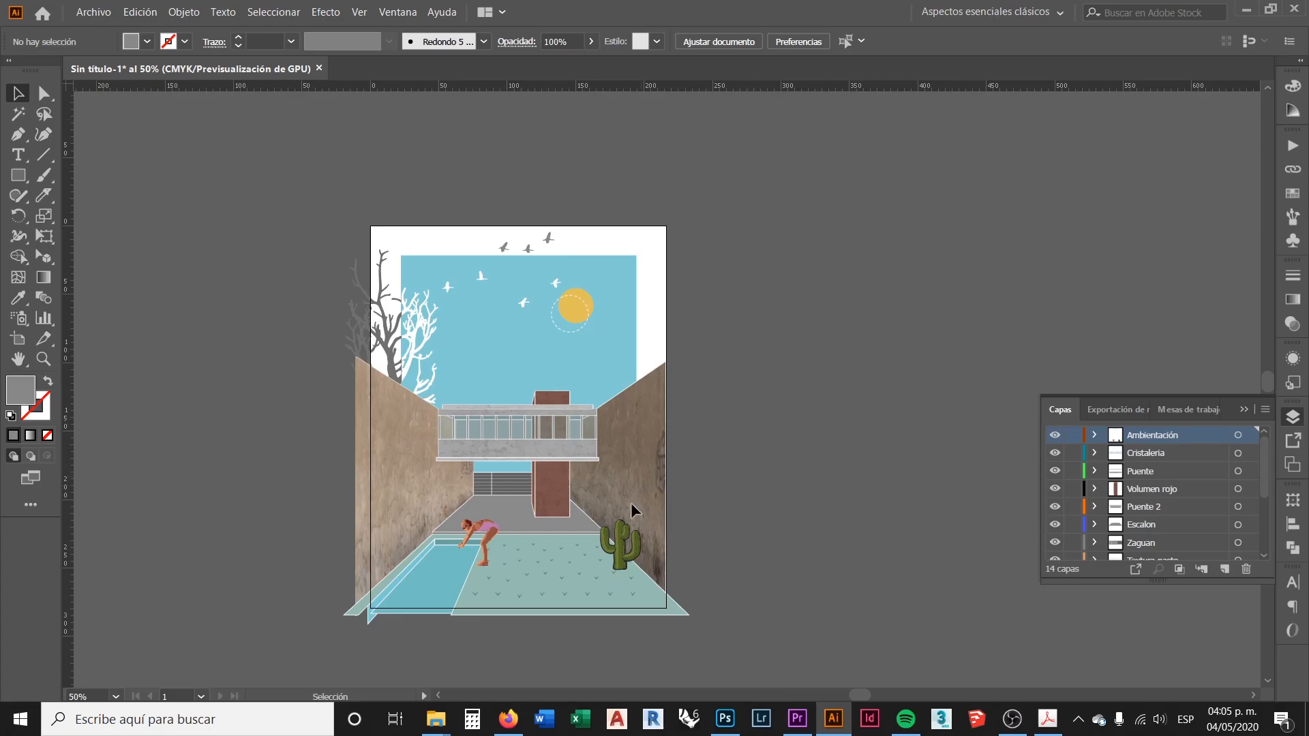
Start a Pen shape from the bridge's upper-left corner down the left wall, stepping over the pool's rim and across the water
scroll(586, 545, up, 1)
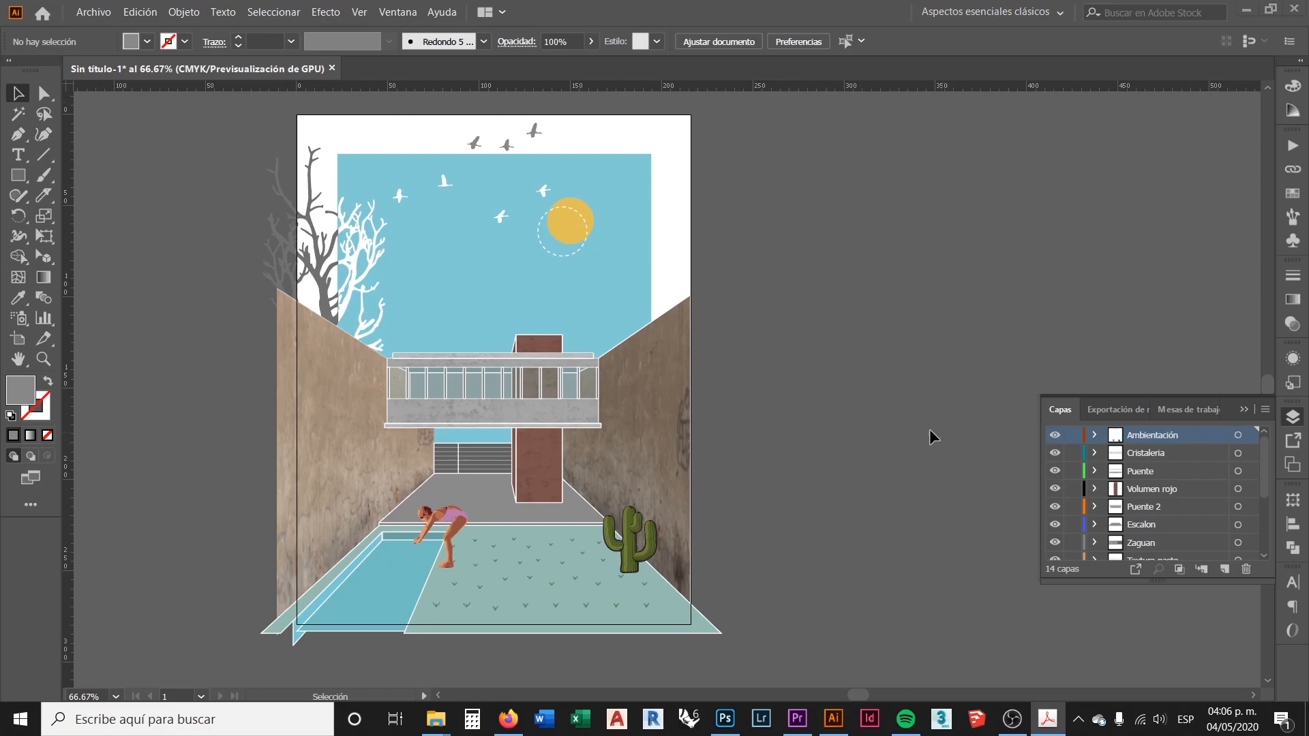
scroll(503, 546, up, 1)
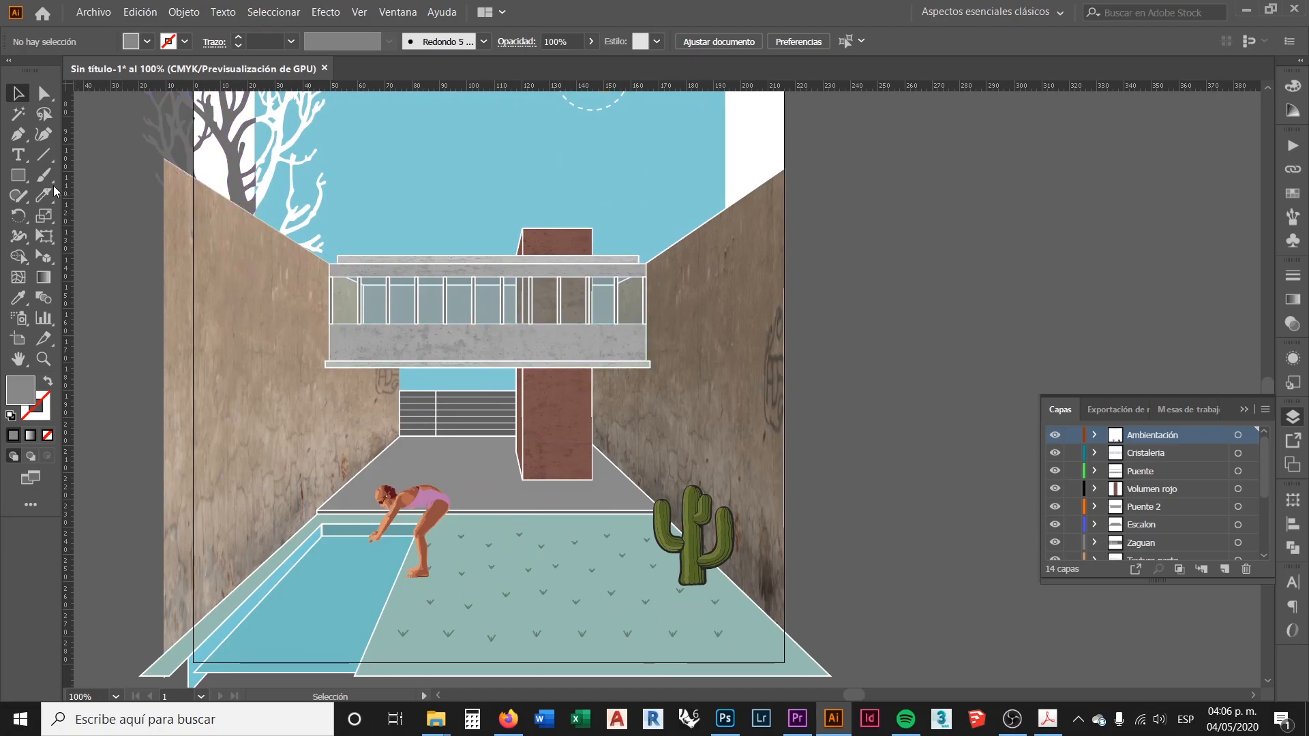
click(18, 137)
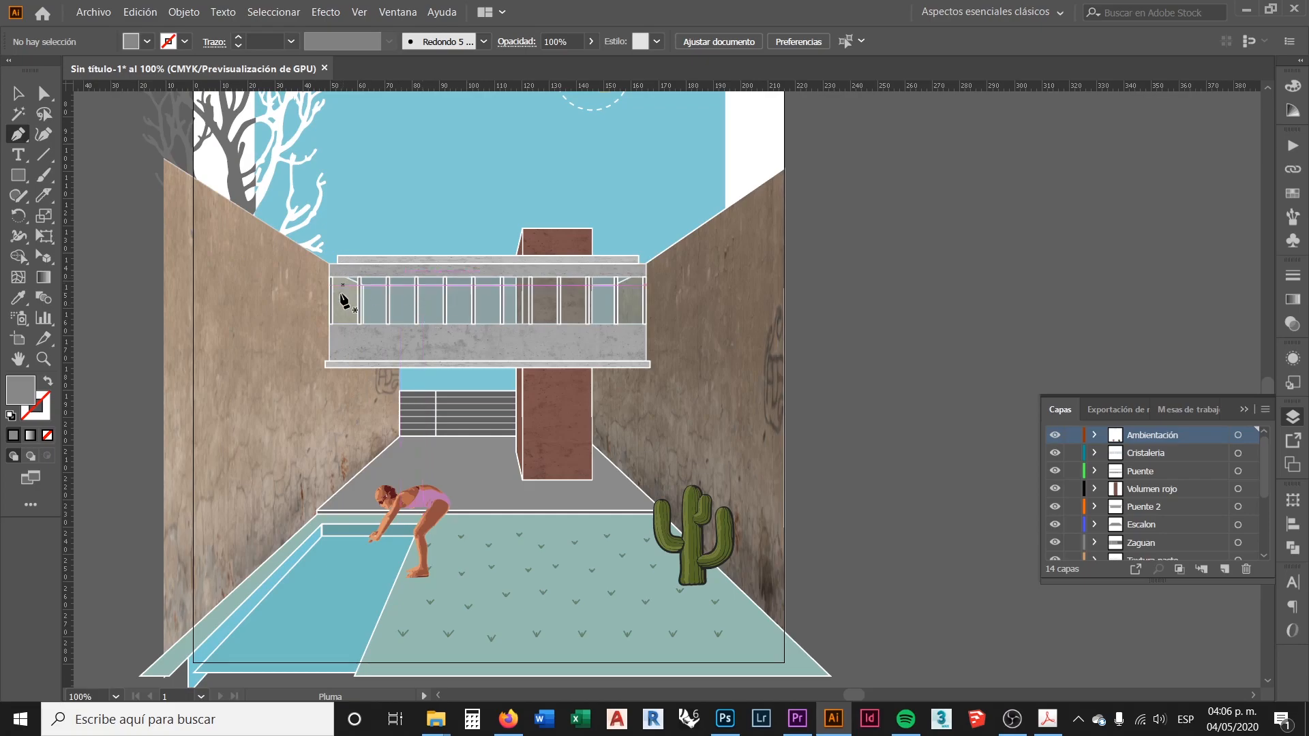
scroll(375, 416, up, 1)
scroll(346, 400, down, 3)
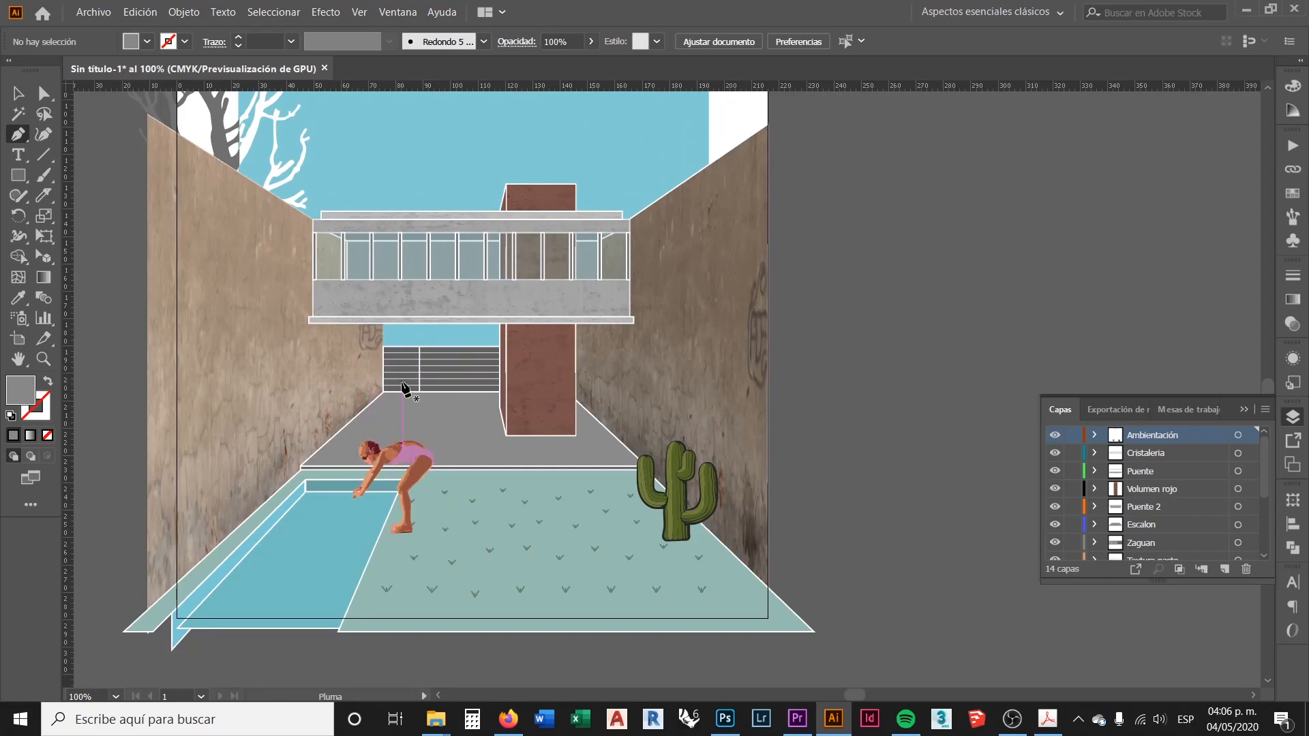
scroll(389, 380, up, 1)
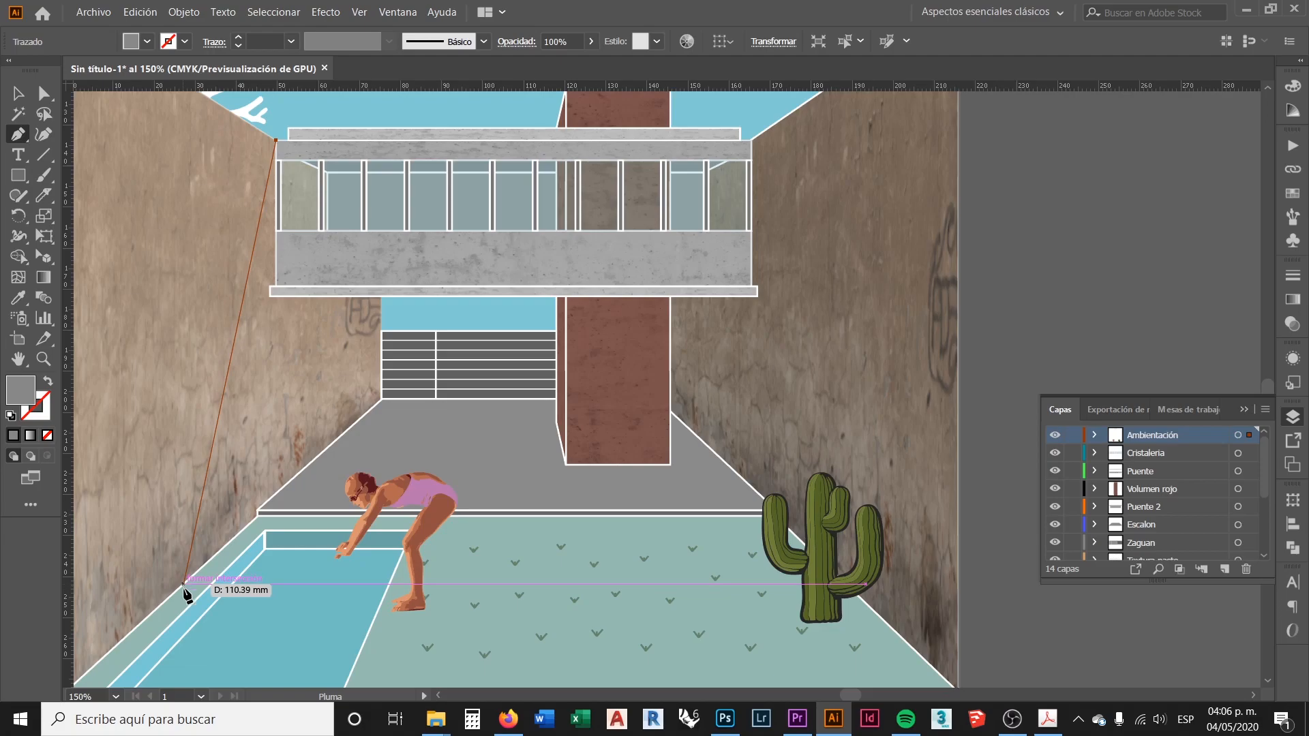
click(157, 607)
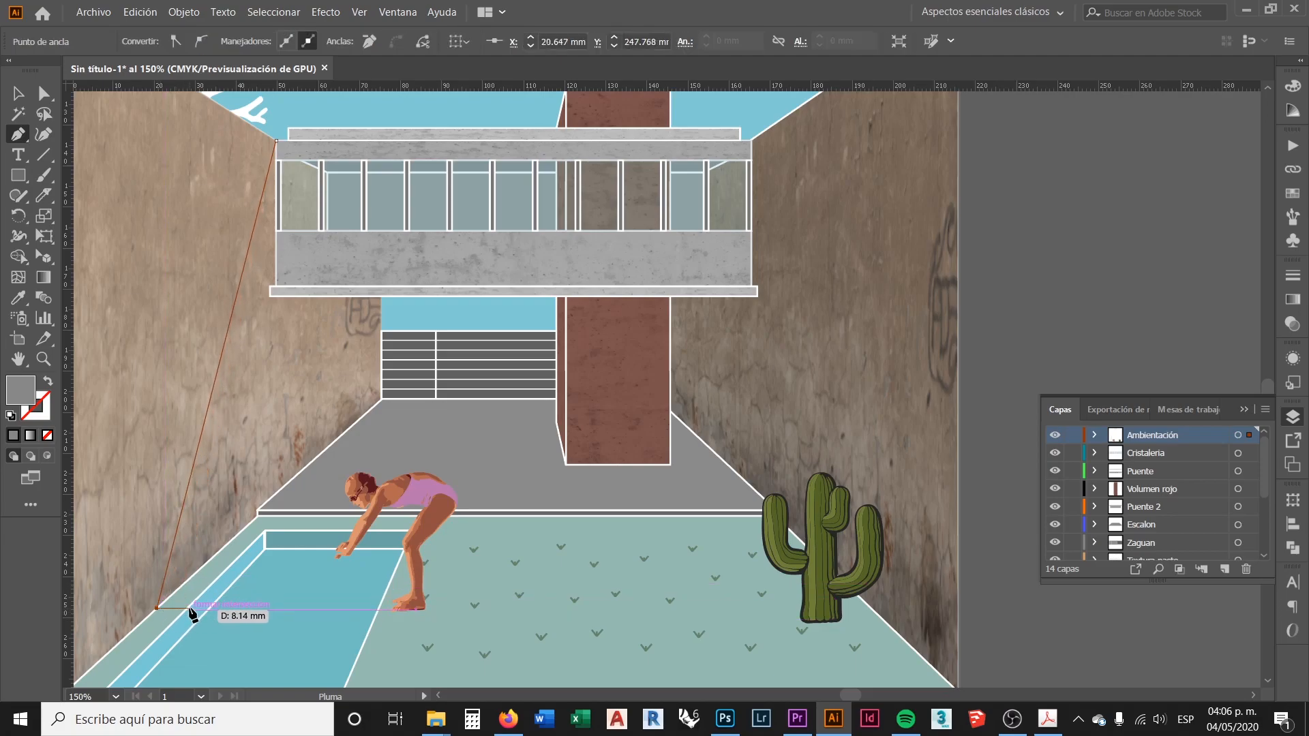
click(188, 608)
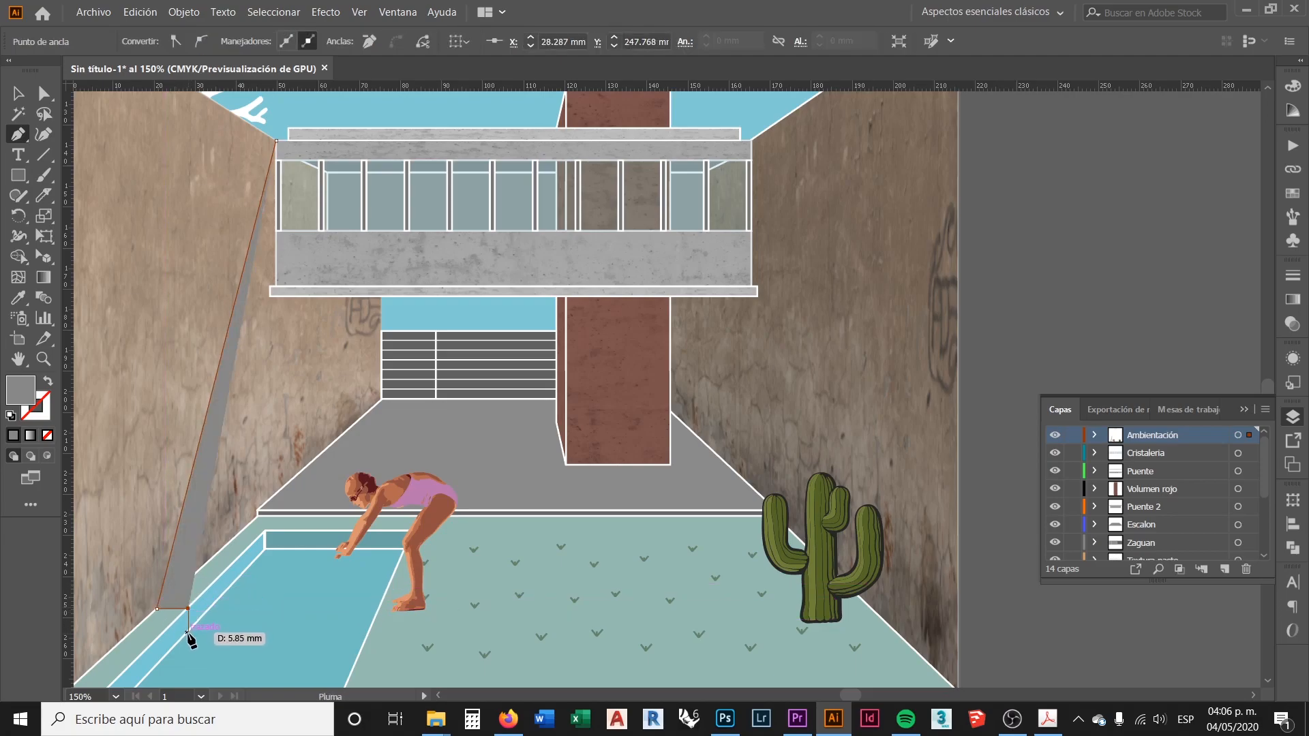
click(188, 632)
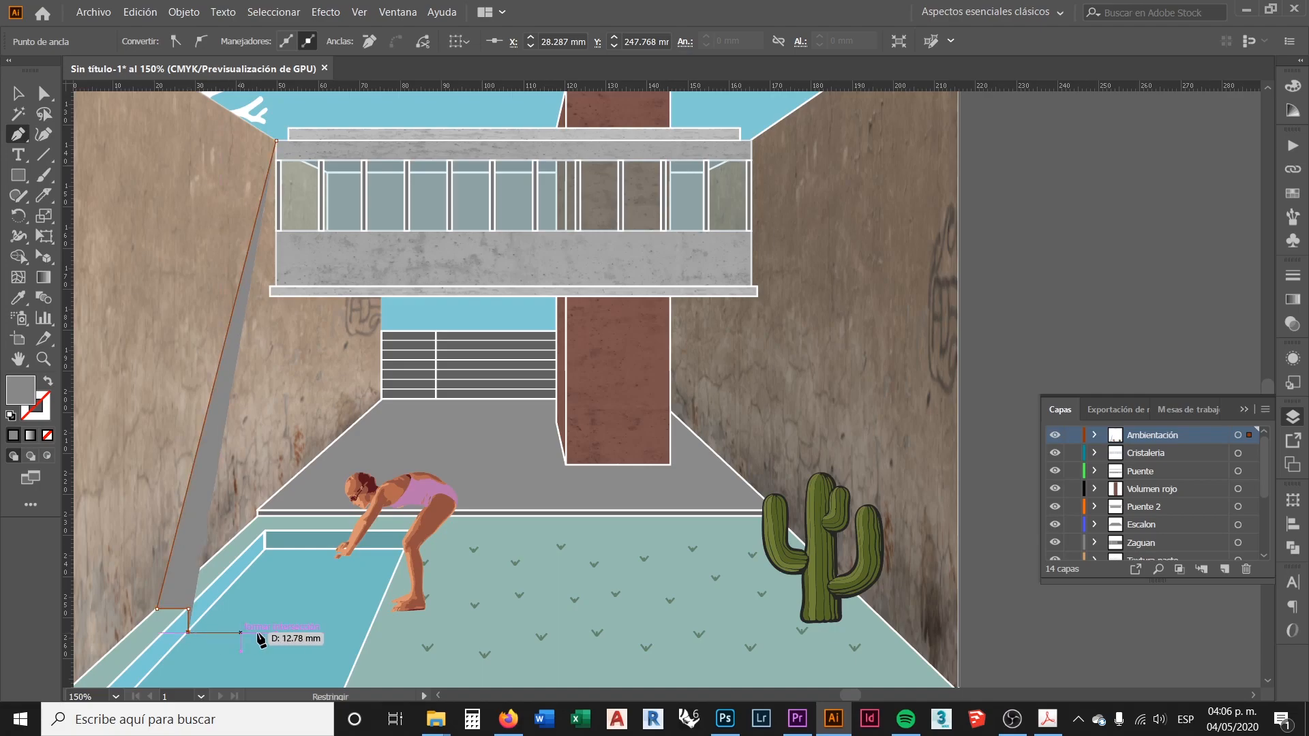
click(339, 632)
Continue the Pen outline below the pool's front edge and back up along the border between pool and lawn
scroll(400, 560, down, 5)
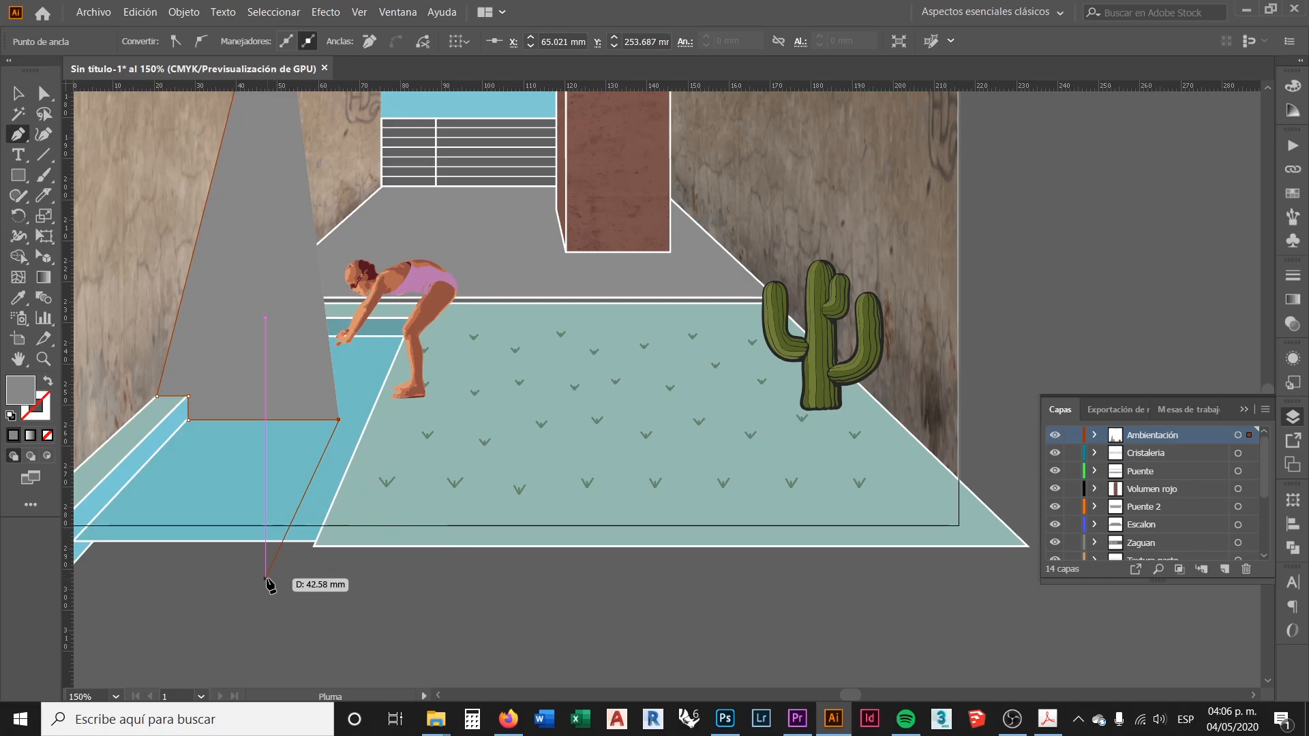
click(266, 578)
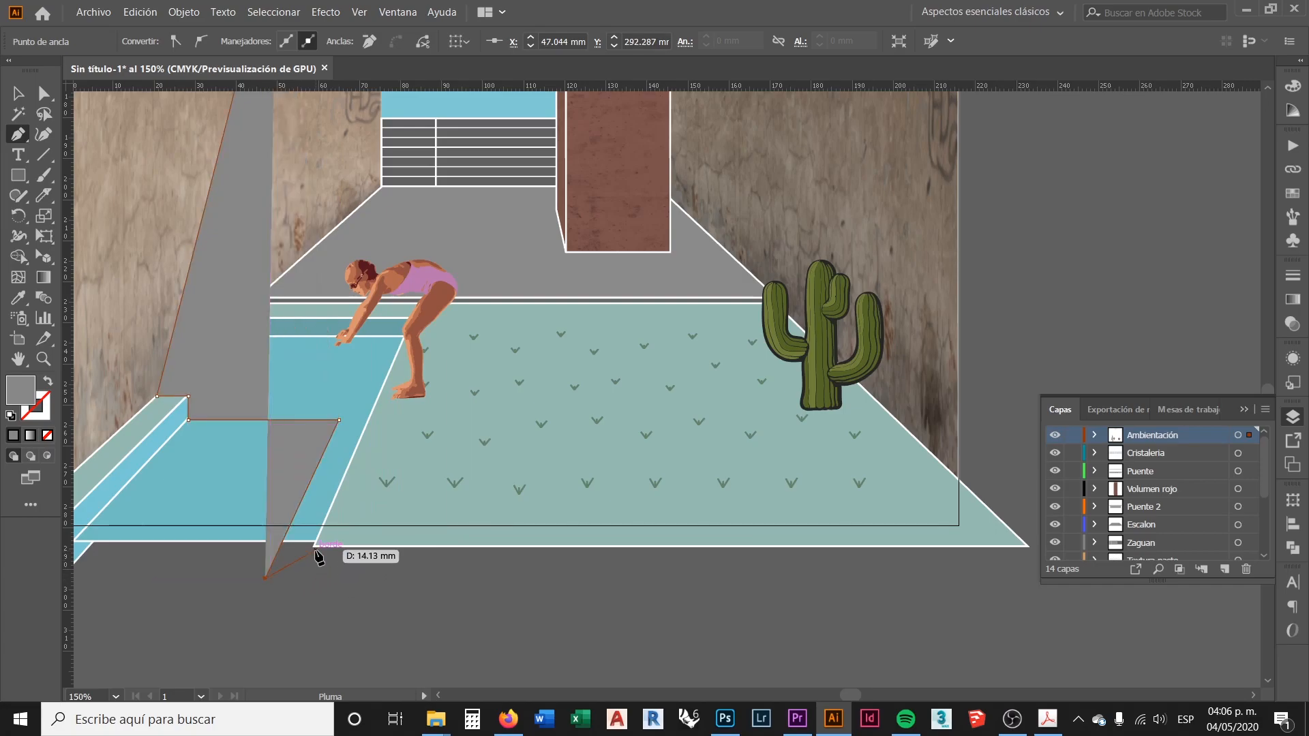
click(314, 543)
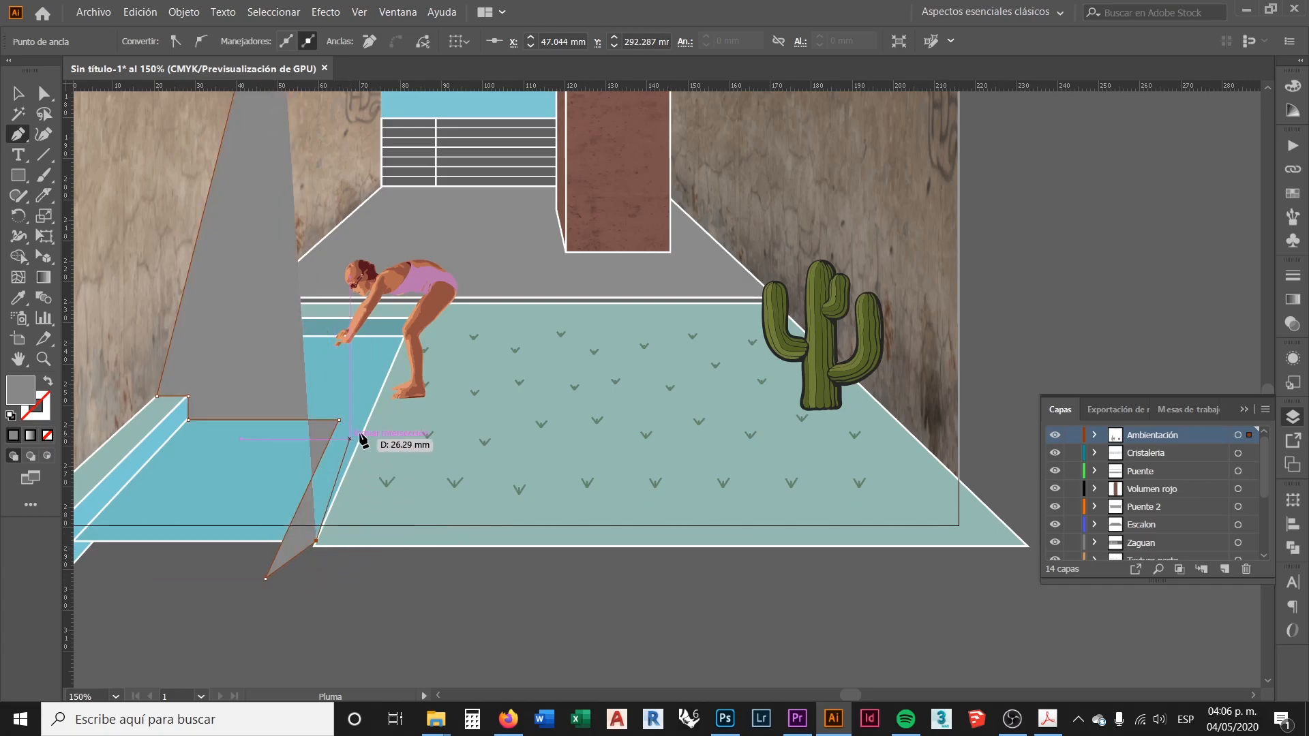
click(380, 389)
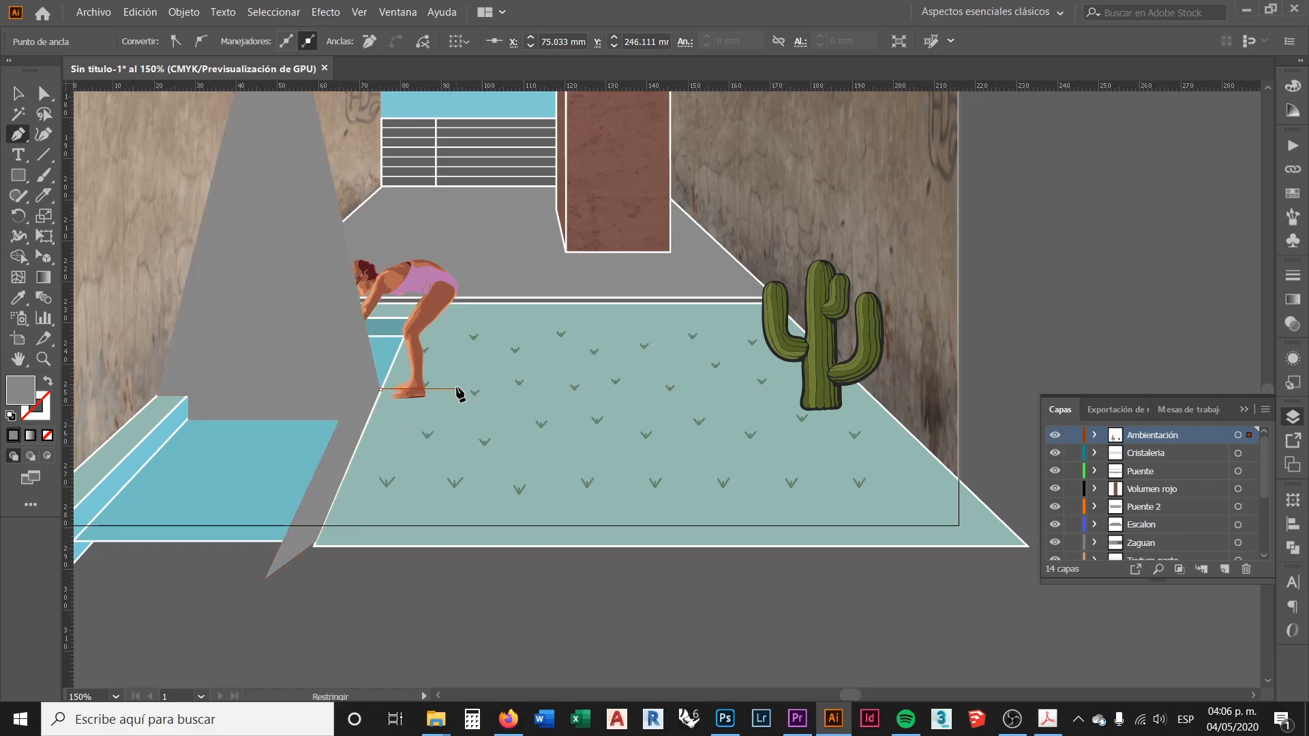
Continue the Pen outline across the lawn with a rectangular notch, down to the front-right corner and up the right wall's base to the red column
click(456, 389)
key(ctrl+z)
click(445, 431)
click(530, 431)
click(541, 389)
click(748, 390)
click(891, 541)
click(963, 529)
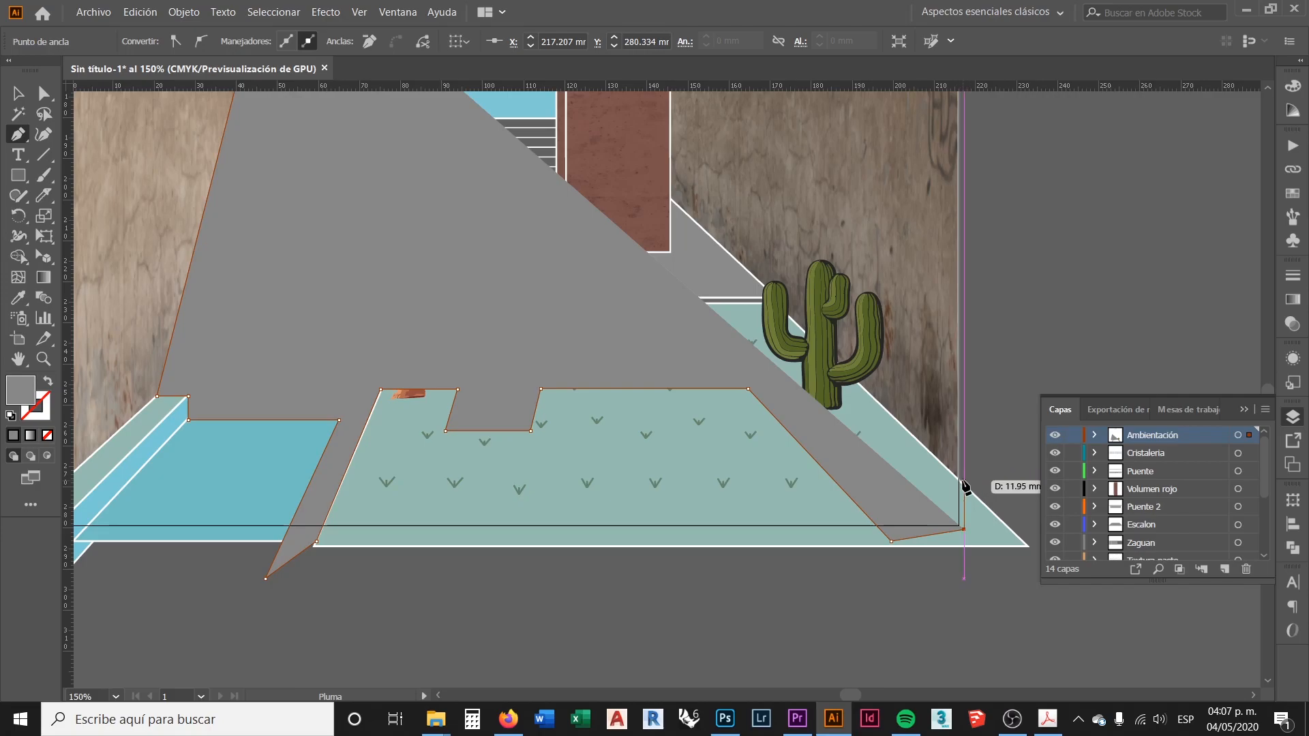
click(959, 480)
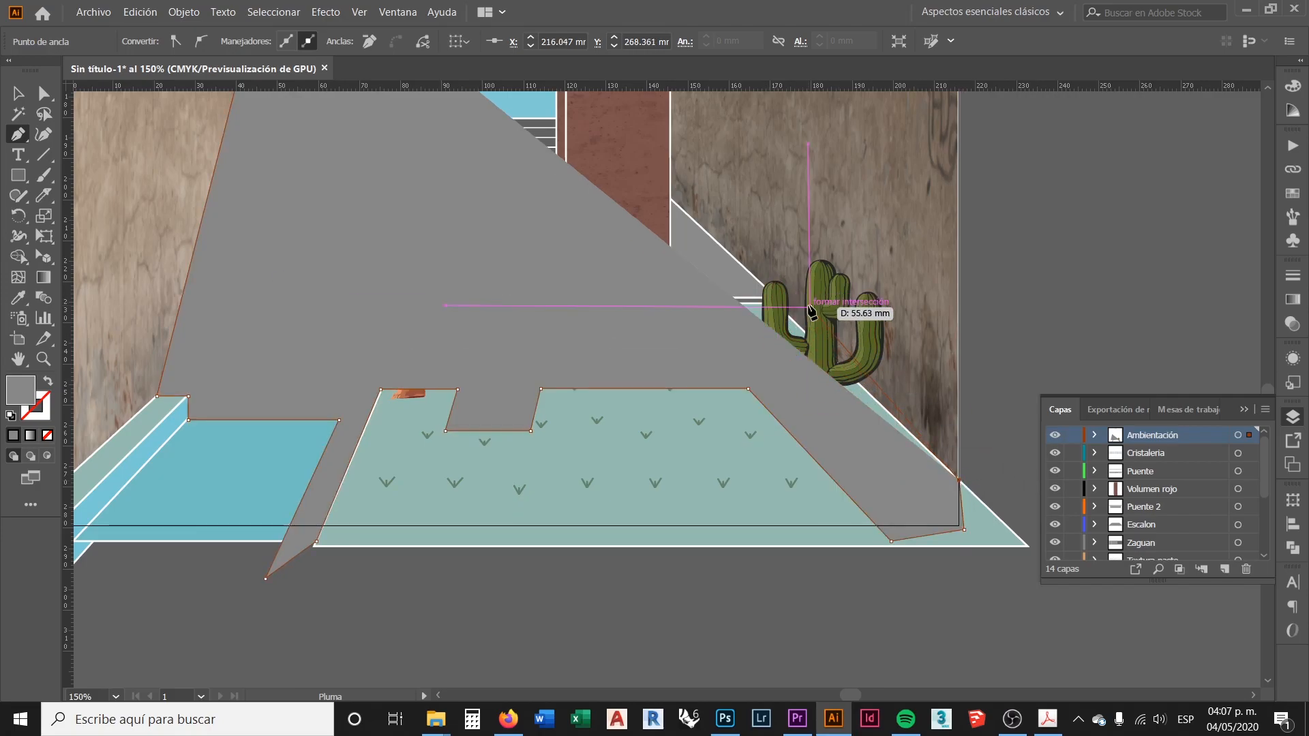
click(672, 200)
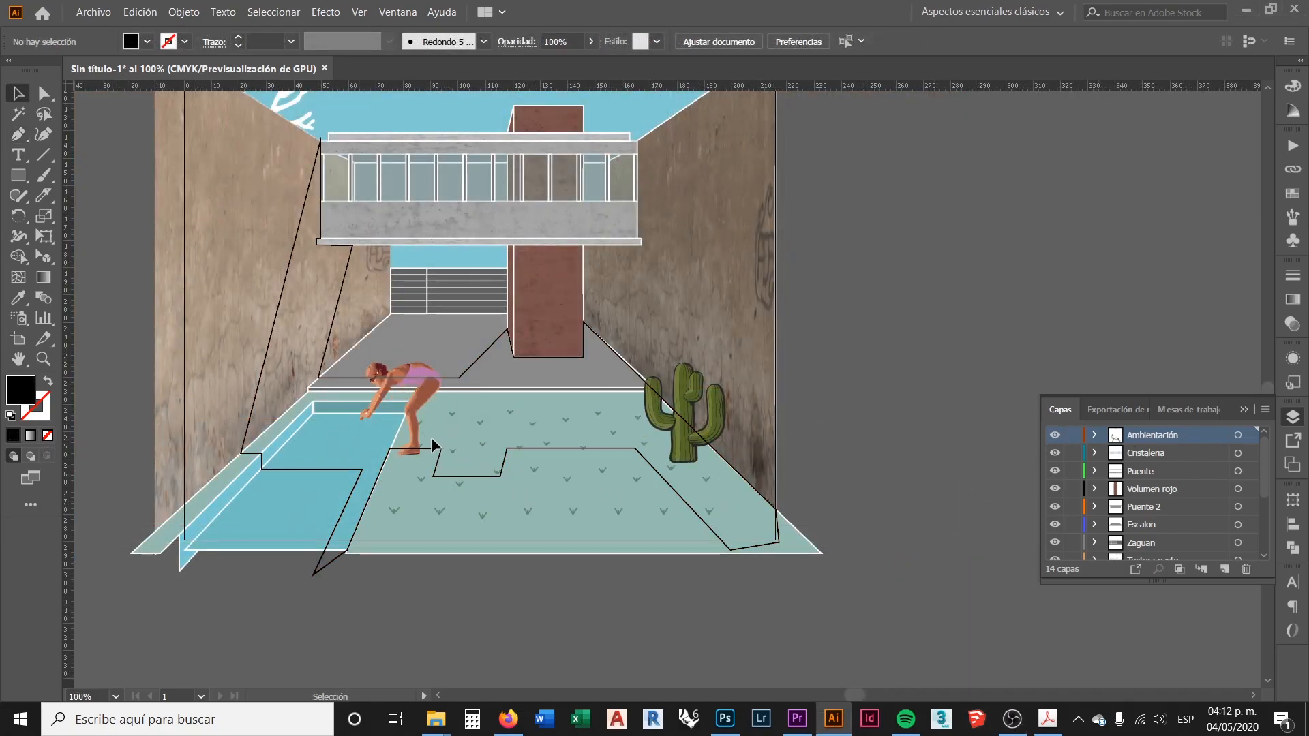
Swap the fill and stroke of the drawn shadow outline so it has a solid black fill and no stroke
scroll(431, 439, up, 1)
scroll(479, 488, down, 1)
scroll(477, 492, up, 1)
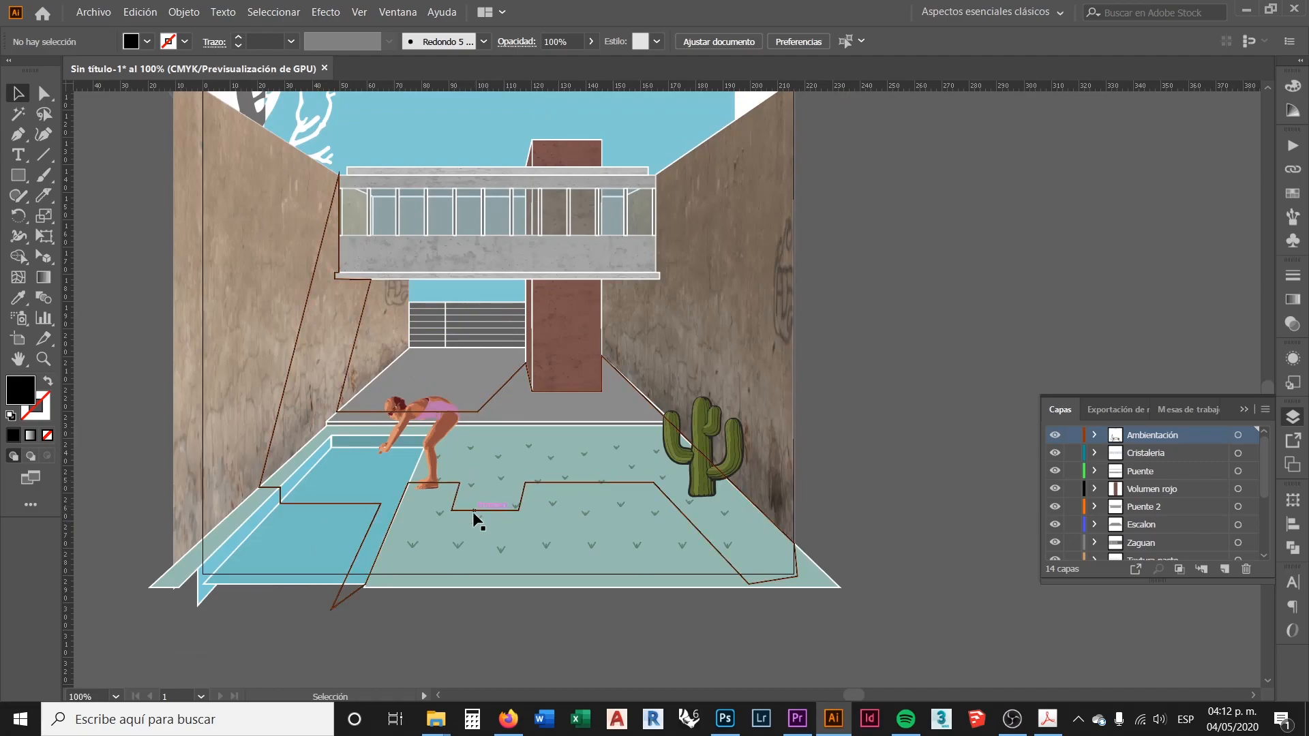
click(487, 509)
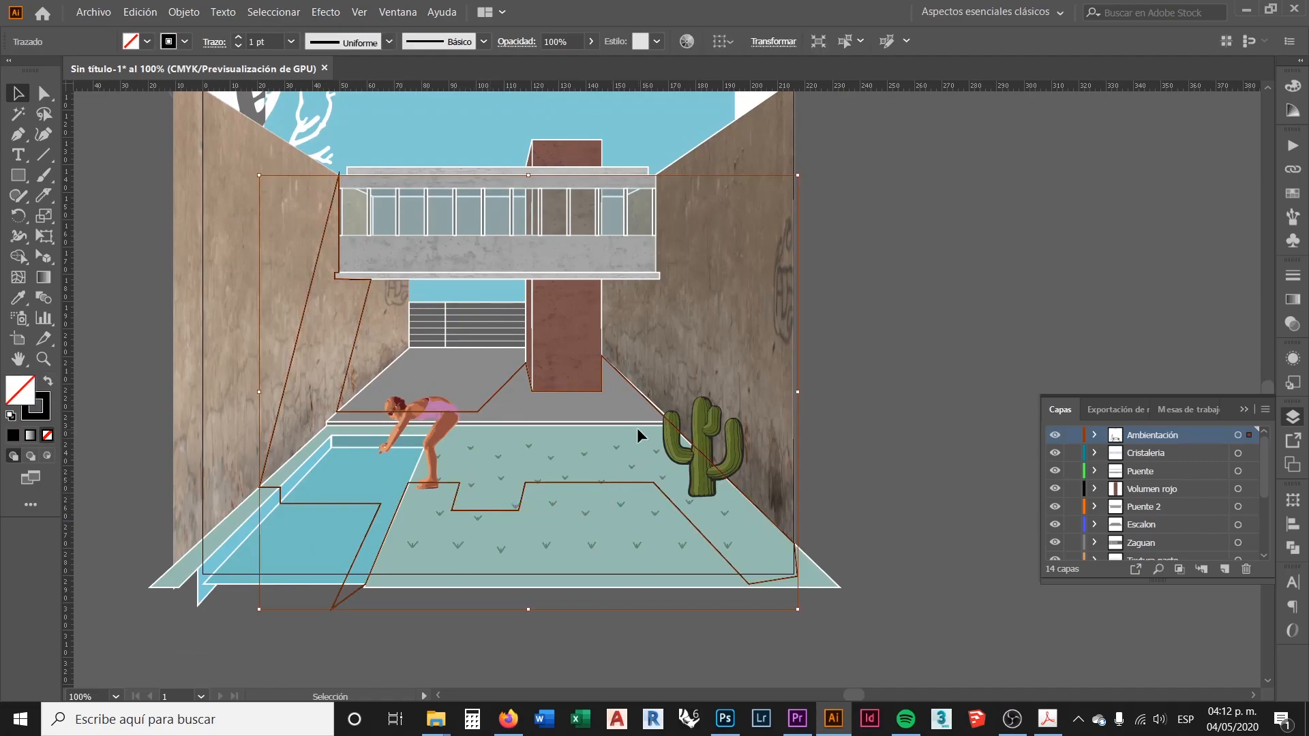
click(49, 382)
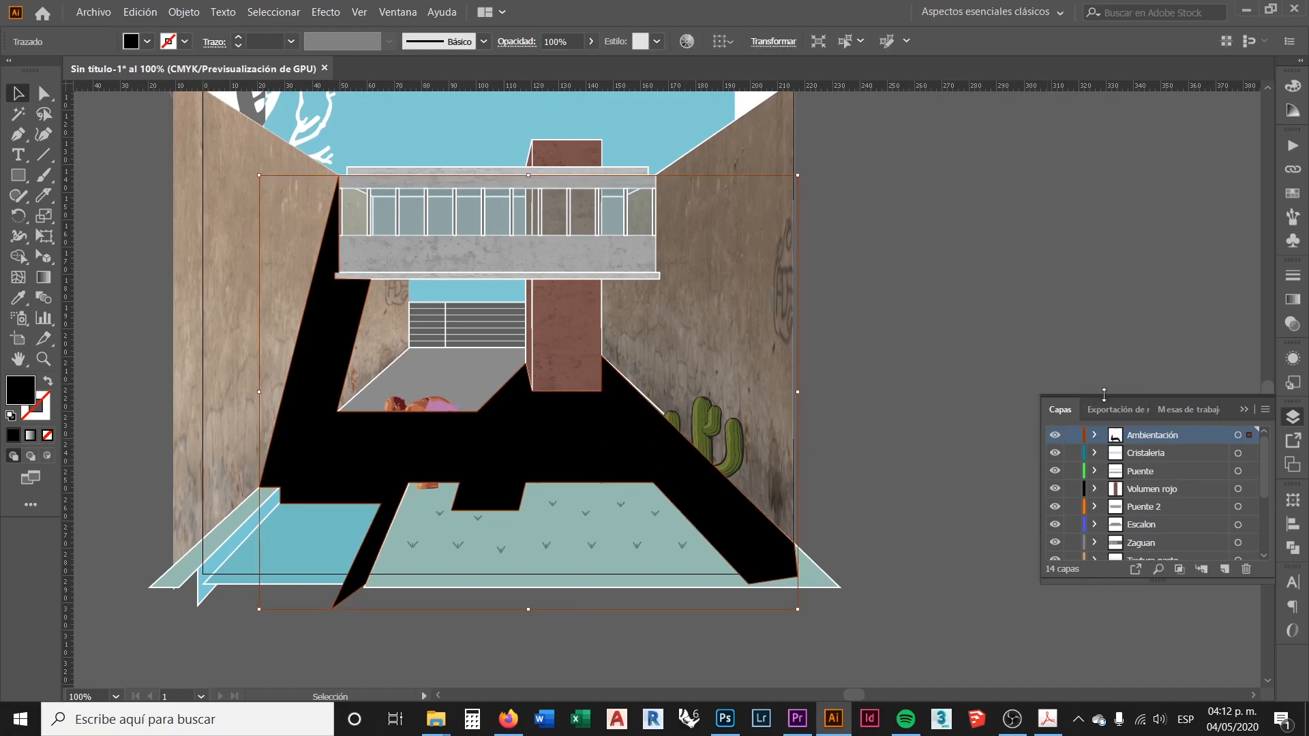
Set the black shadow shape's opacity to 50%
click(1292, 323)
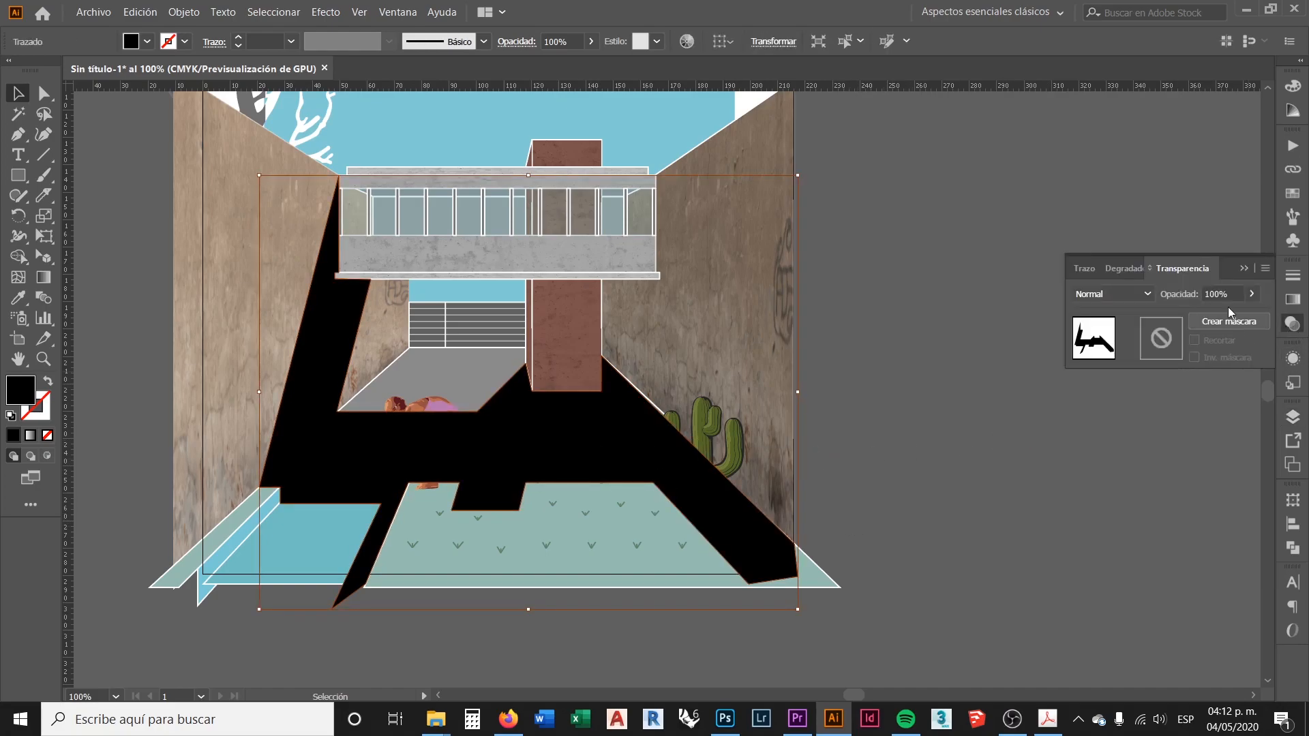
click(1199, 295)
text(50)
key(Return)
click(924, 477)
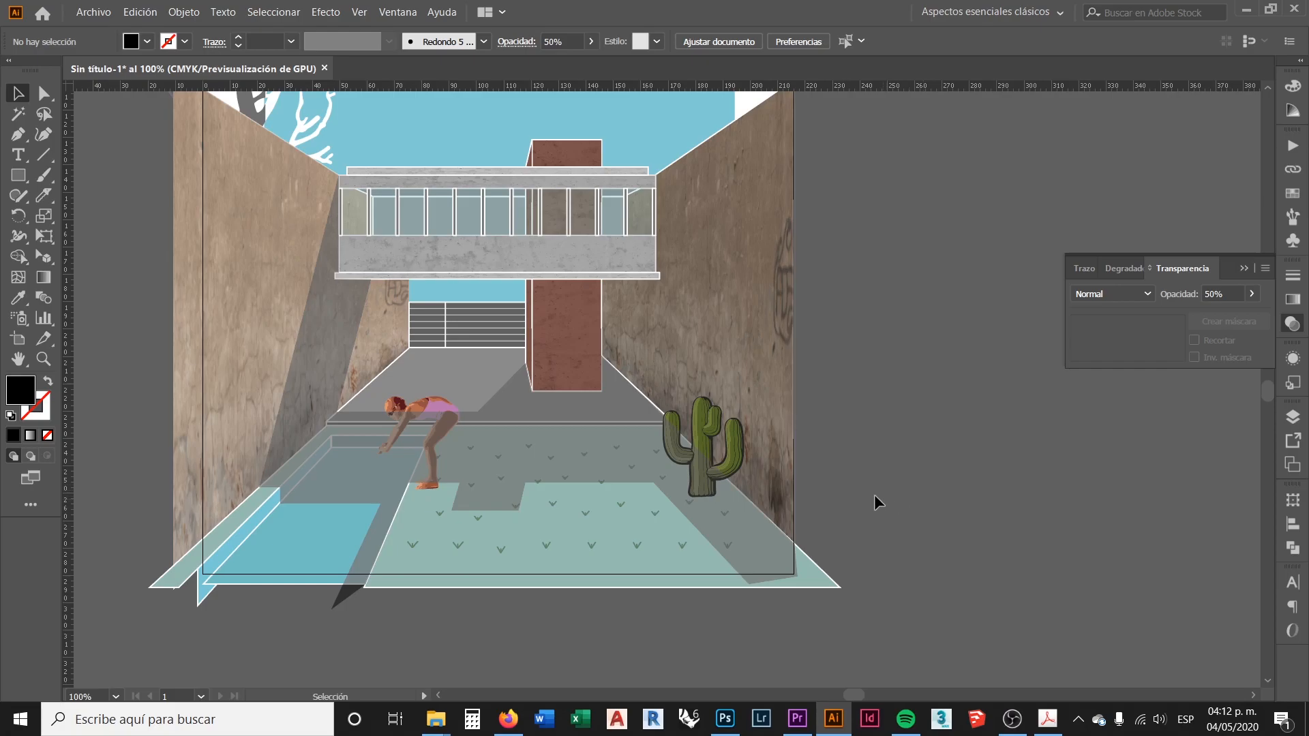
Create a new layer and name it Sombra
click(1293, 416)
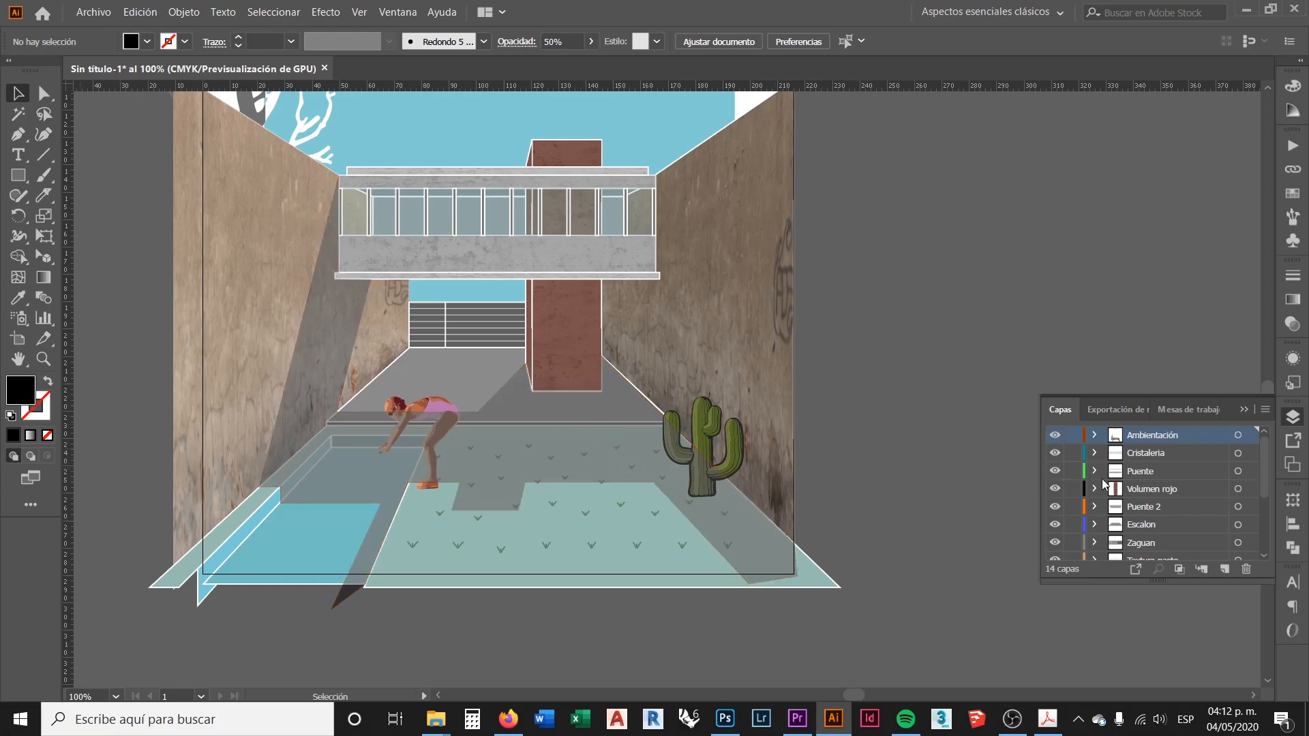
click(1225, 568)
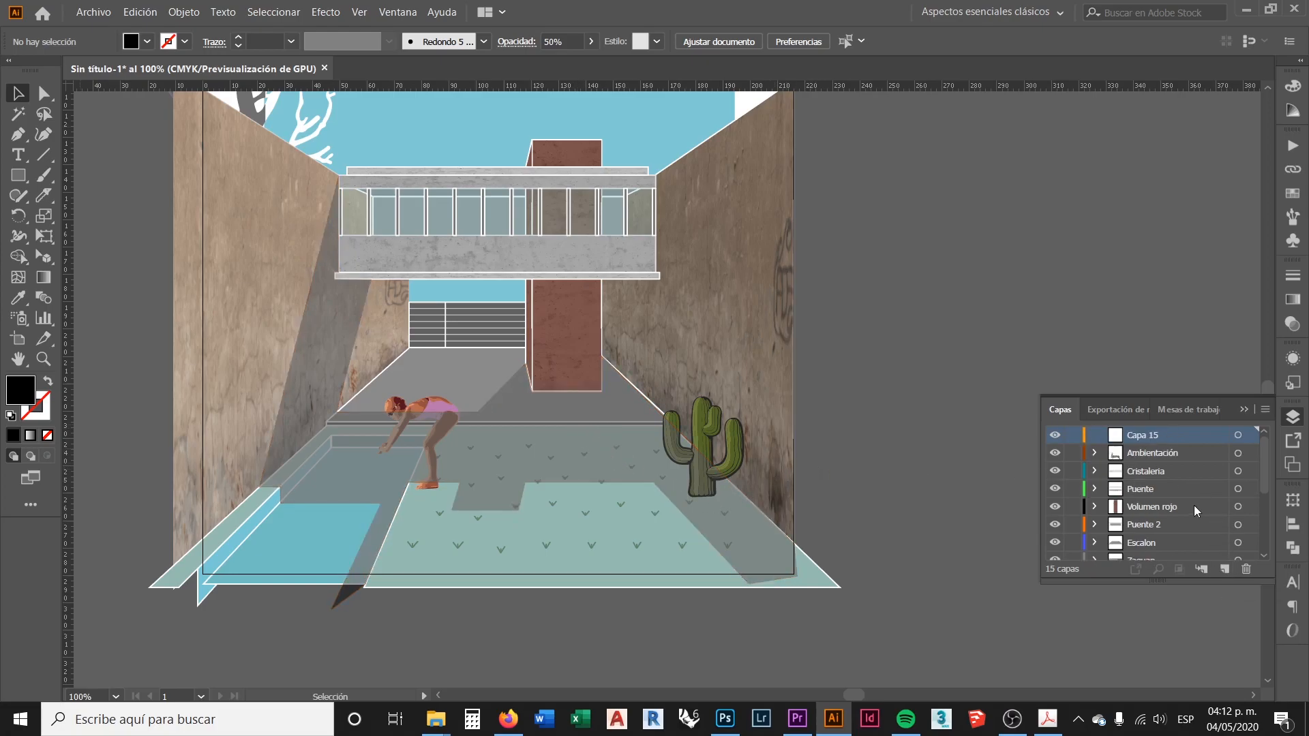
double_click(1147, 436)
text(S)
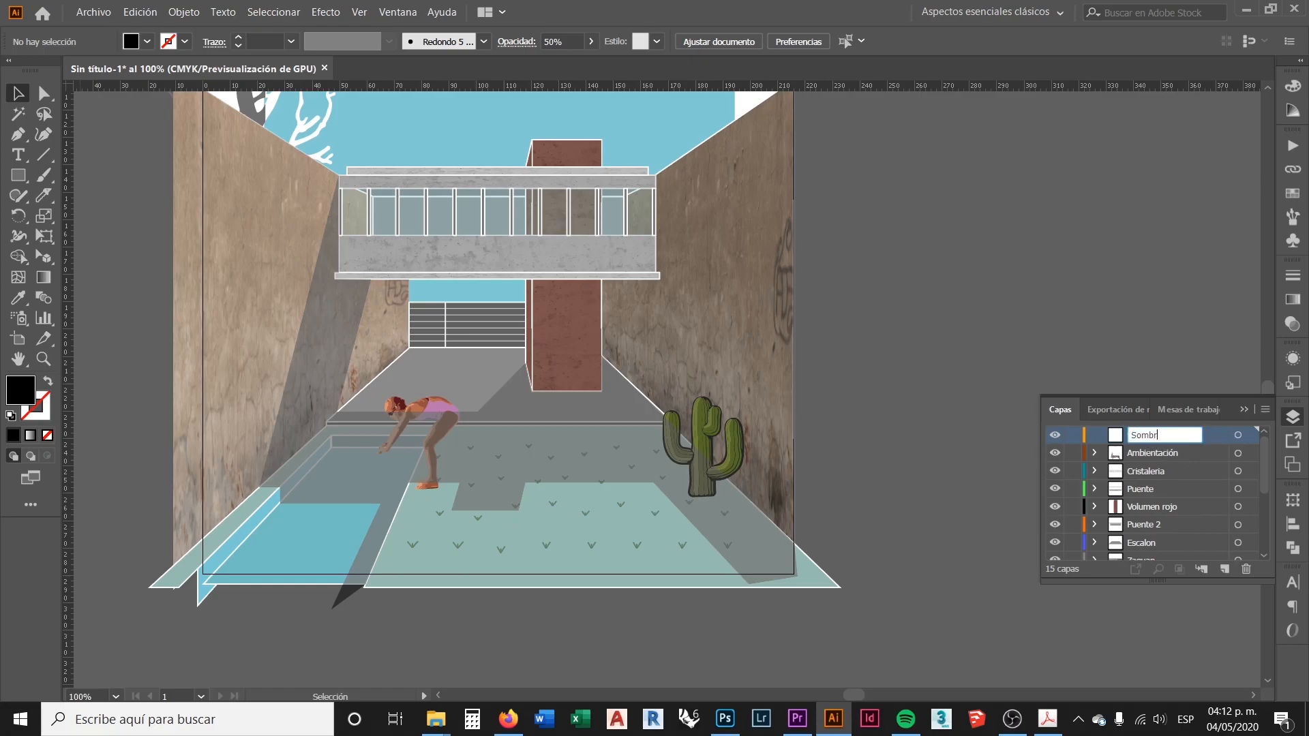
text(ombra)
key(Return)
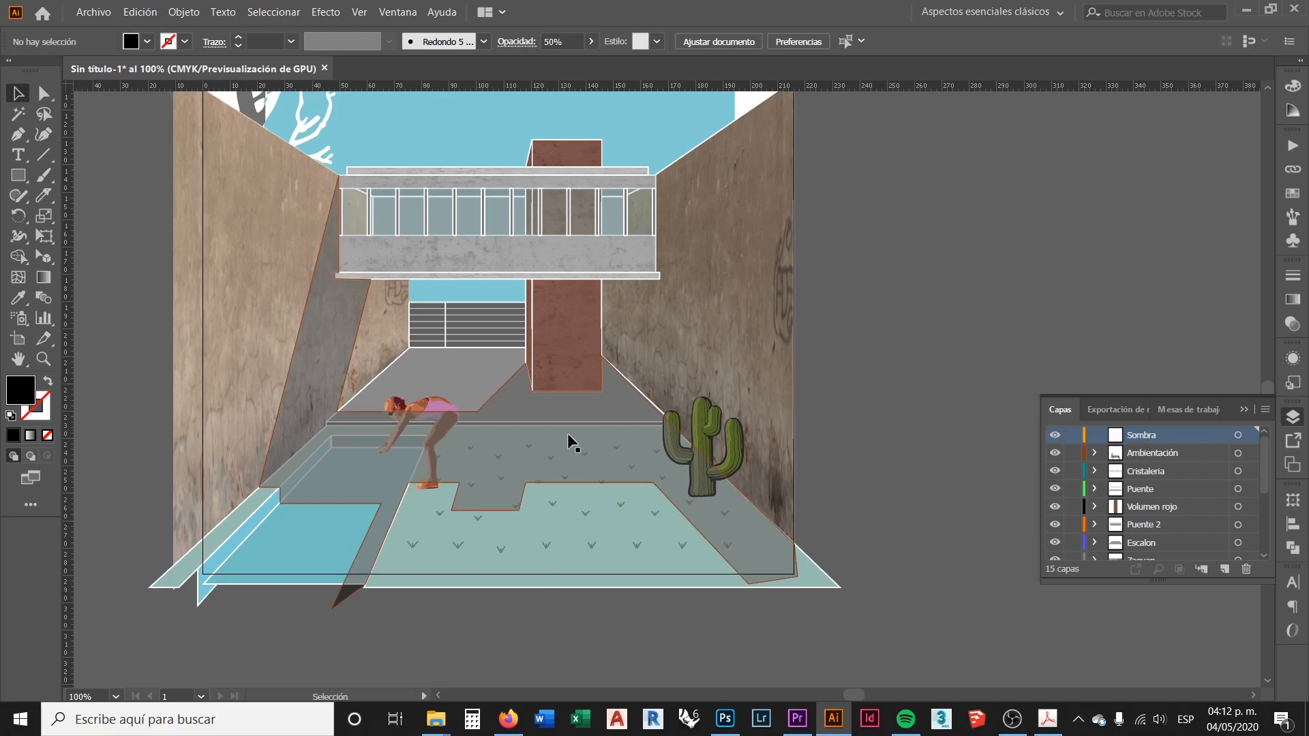
Transfer the shadow shape to the Sombra layer and place that layer directly beneath Ambientación
click(1249, 454)
drag(1249, 454, 1193, 458)
click(916, 415)
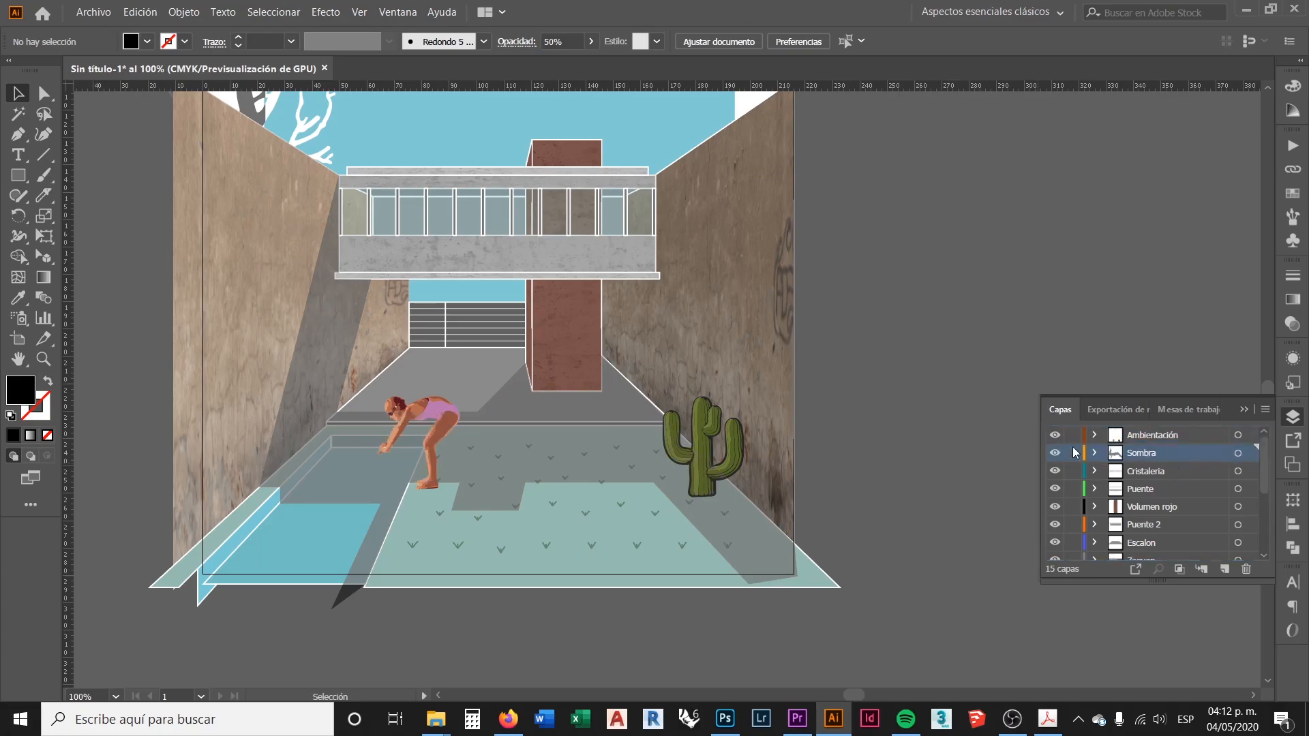
Try the Sombra layer above Ambientación, compare the shading on the cactus, and return the layer beneath Ambientación
scroll(679, 455, up, 3)
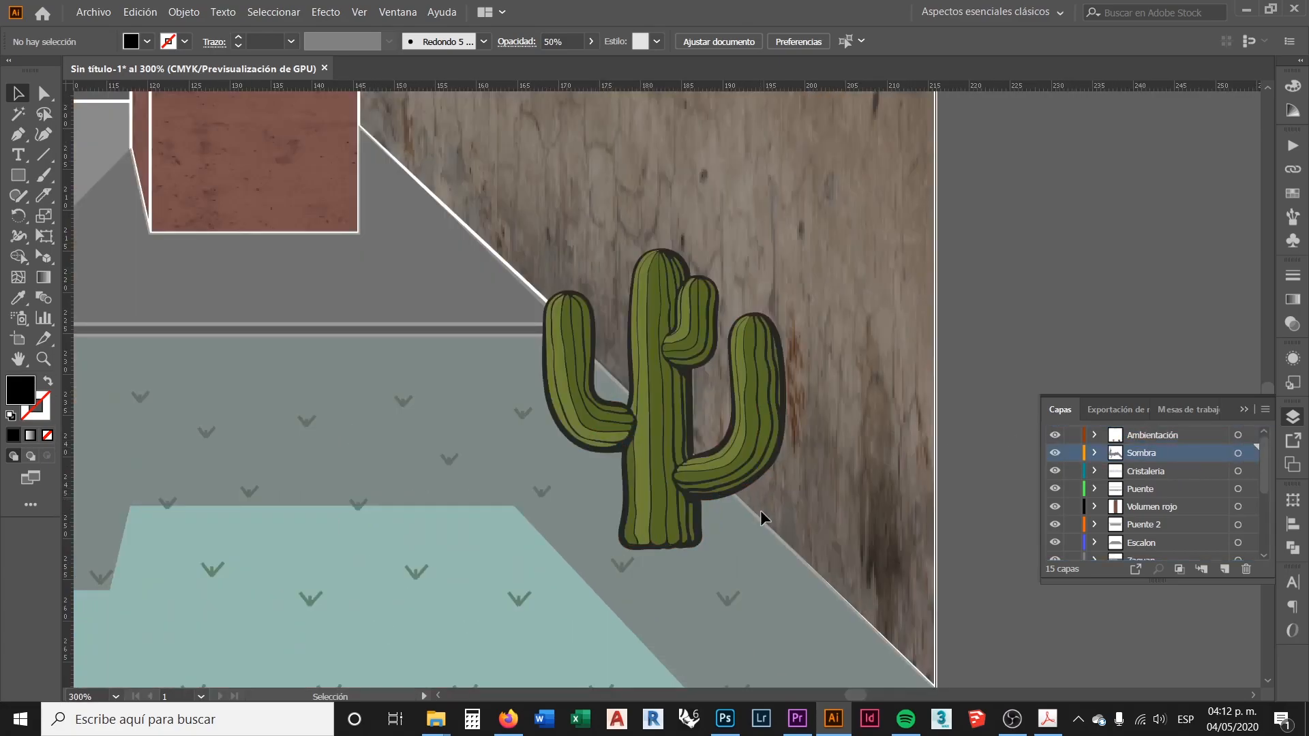
scroll(719, 491, down, 2)
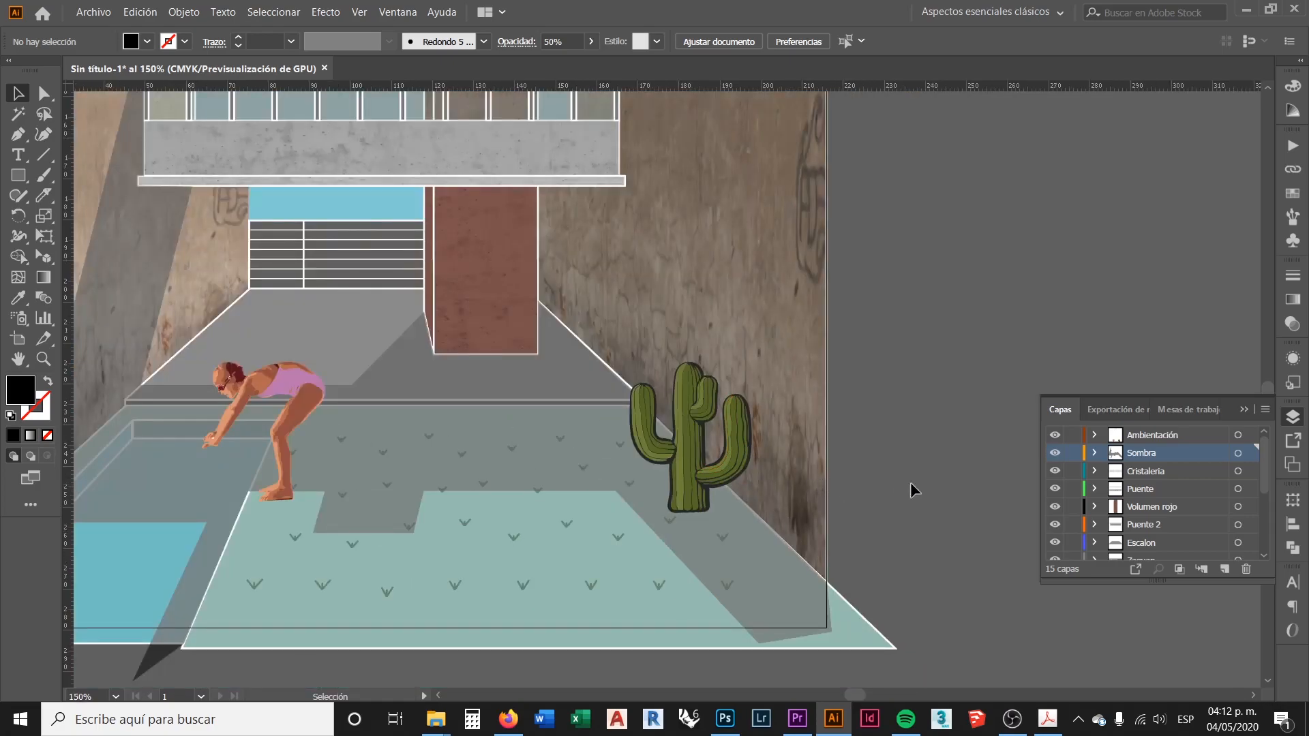
drag(1184, 448, 1185, 428)
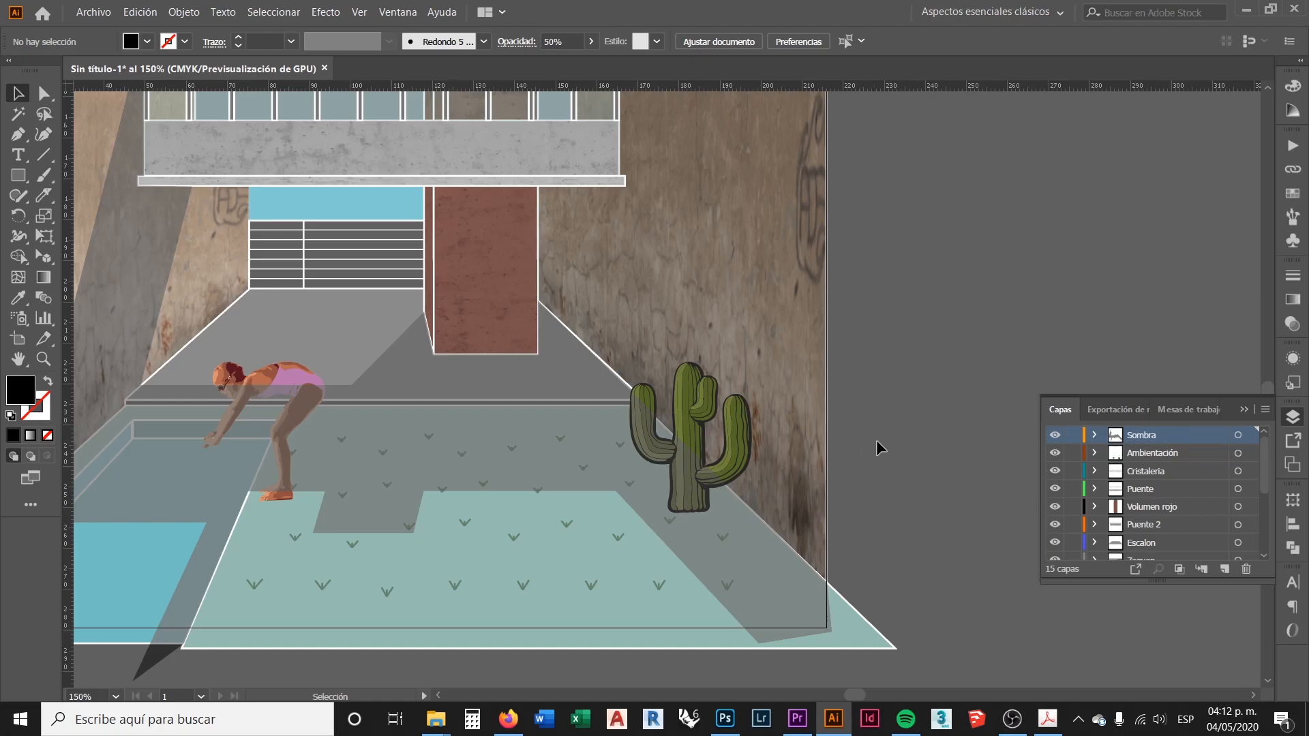
scroll(705, 511, up, 2)
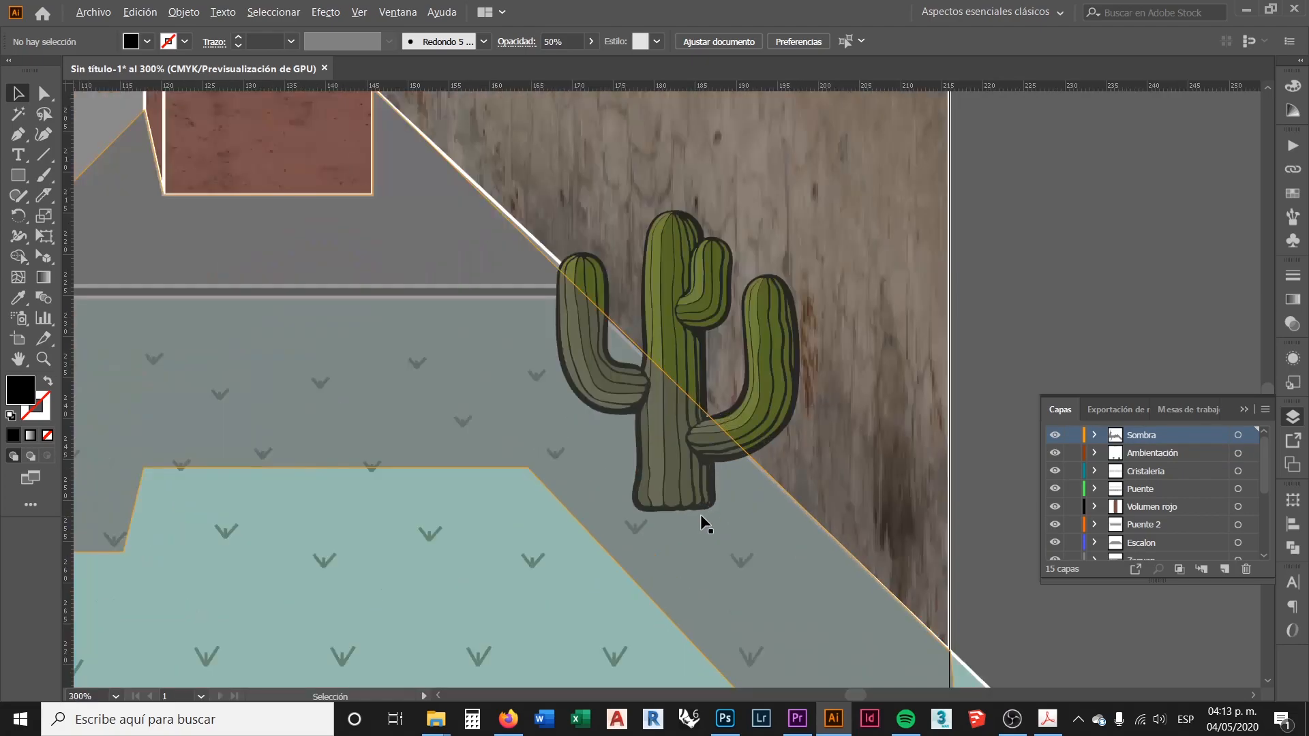
scroll(852, 497, down, 3)
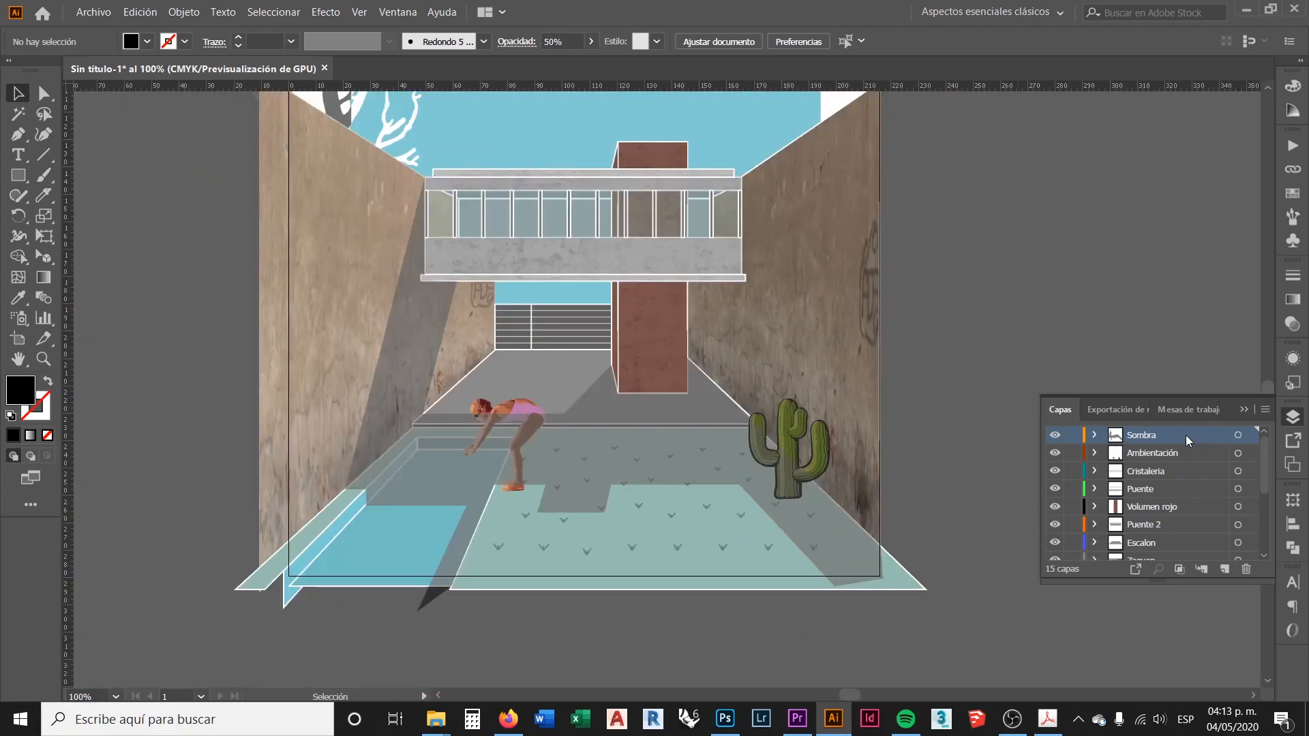
drag(1188, 434, 1167, 470)
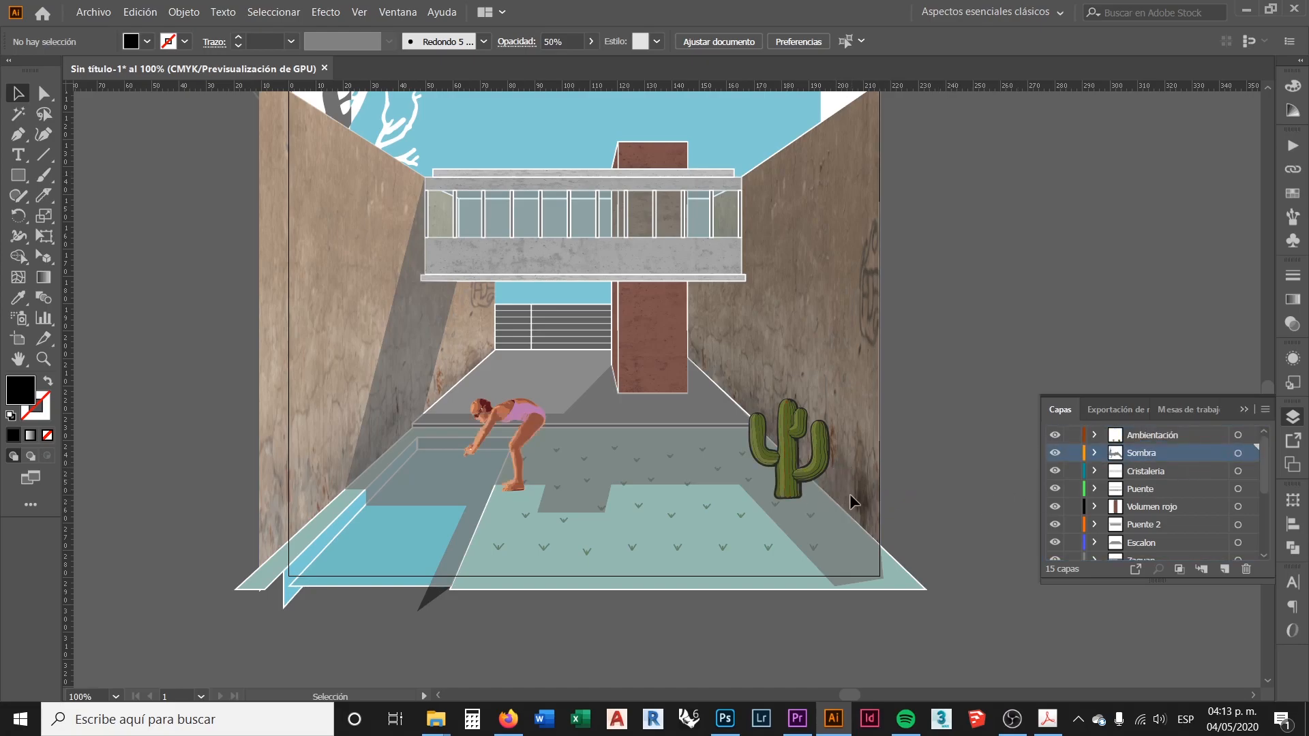
scroll(502, 496, up, 1)
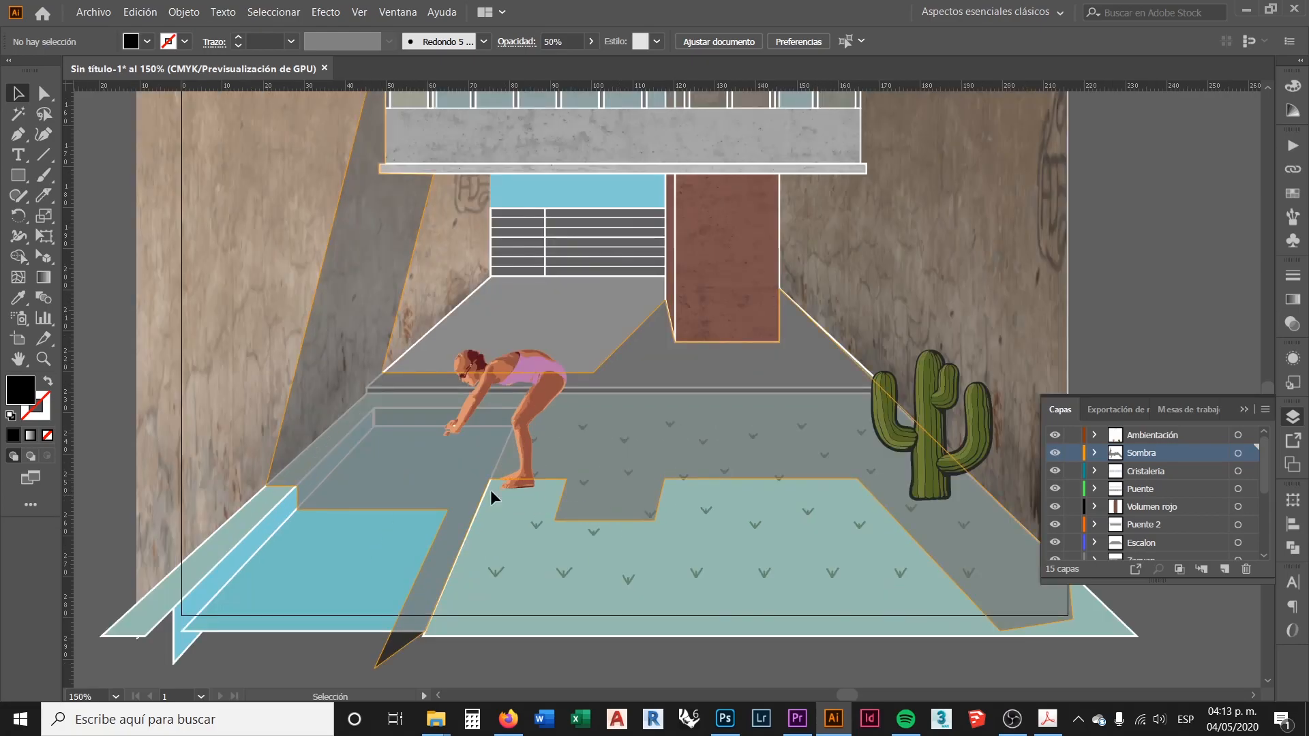
scroll(482, 486, down, 2)
scroll(533, 544, up, 2)
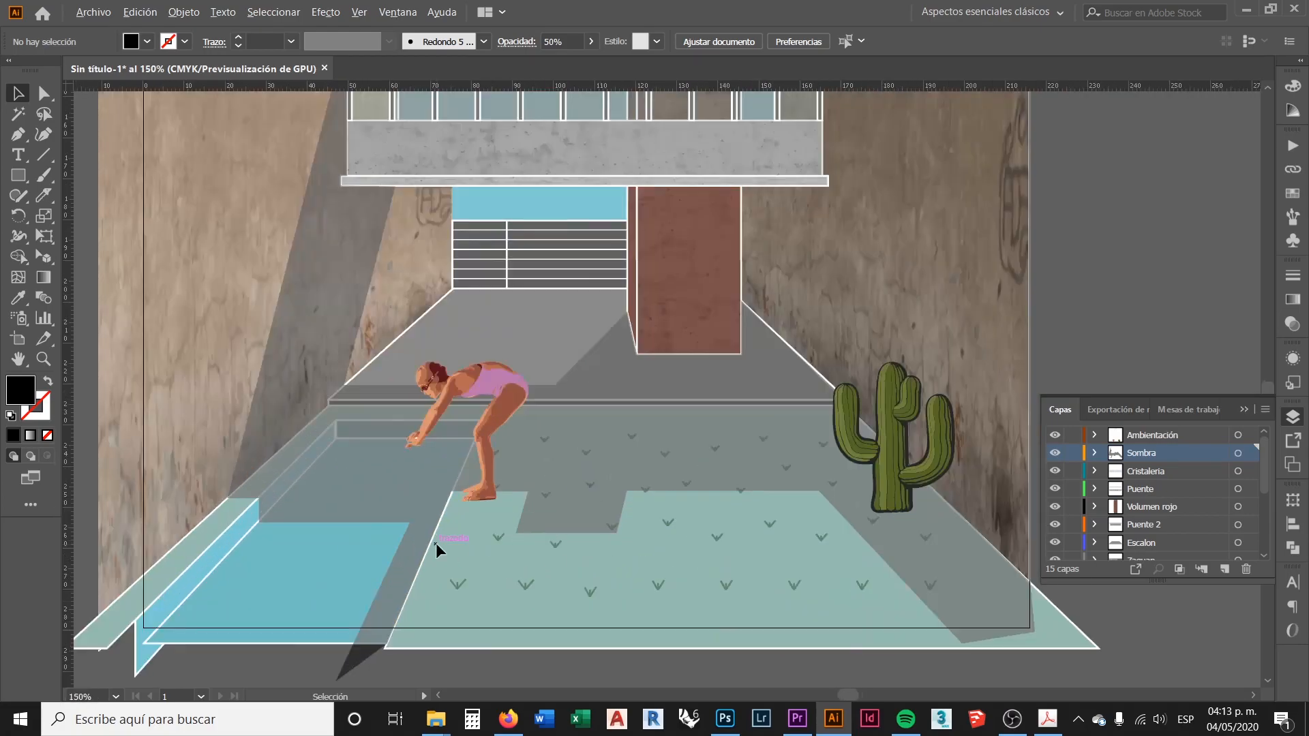
click(505, 378)
scroll(522, 501, down, 1)
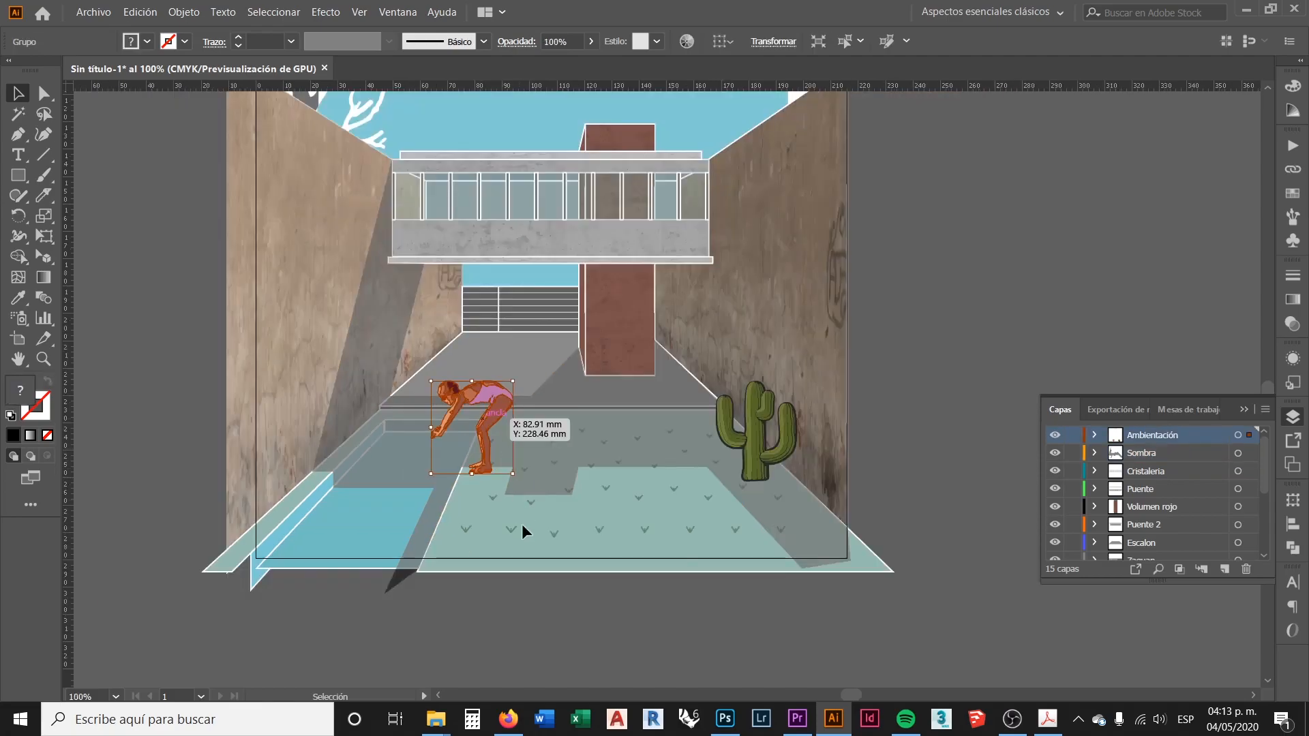
click(541, 554)
scroll(524, 532, down, 1)
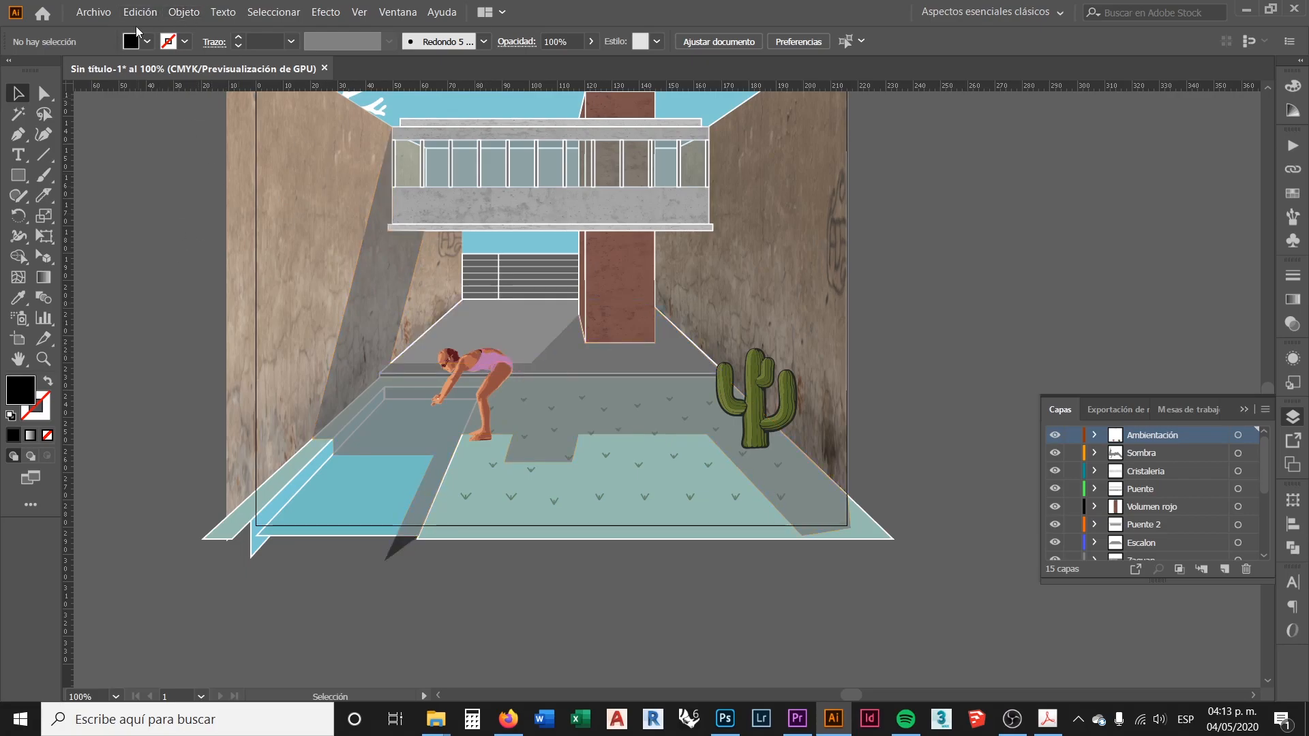
Place the image of the swimmer in a yellow swimsuit beside the artboard, about 64 by 70 mm
click(105, 10)
click(116, 252)
double_click(571, 271)
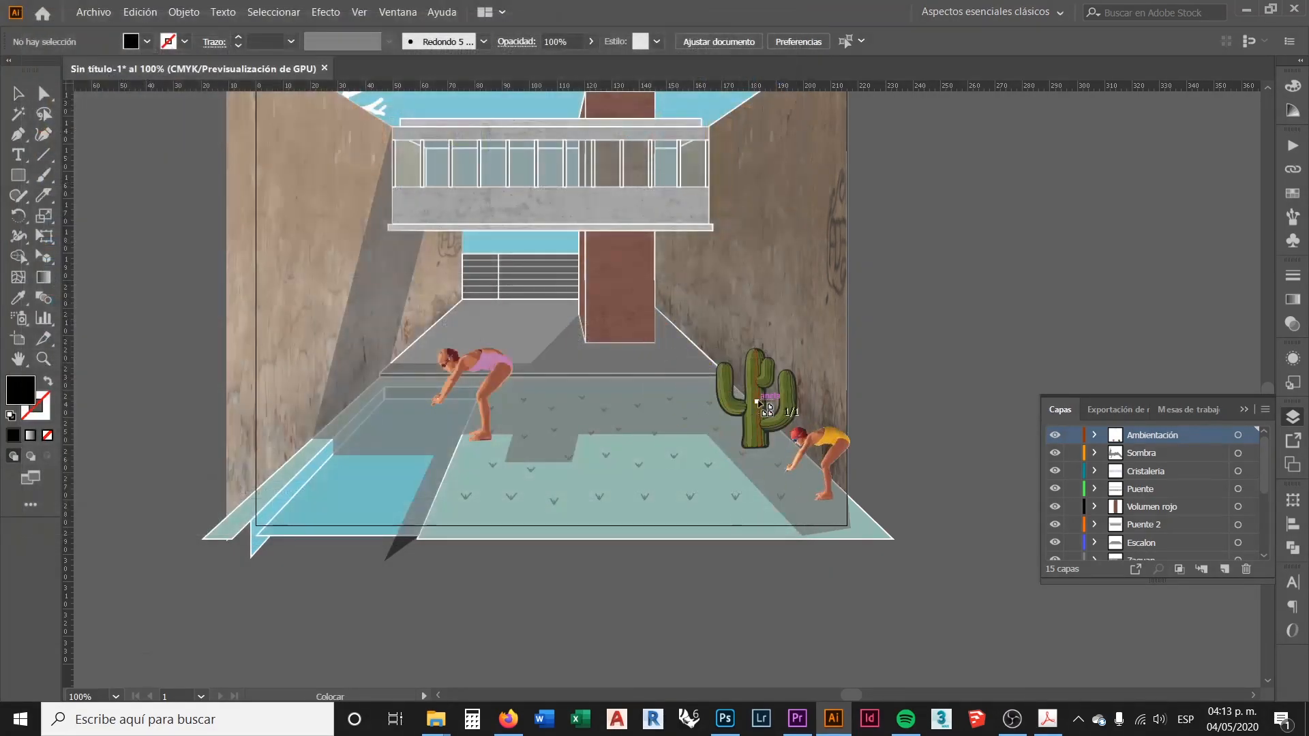
scroll(764, 407, down, 2)
drag(344, 281, 431, 376)
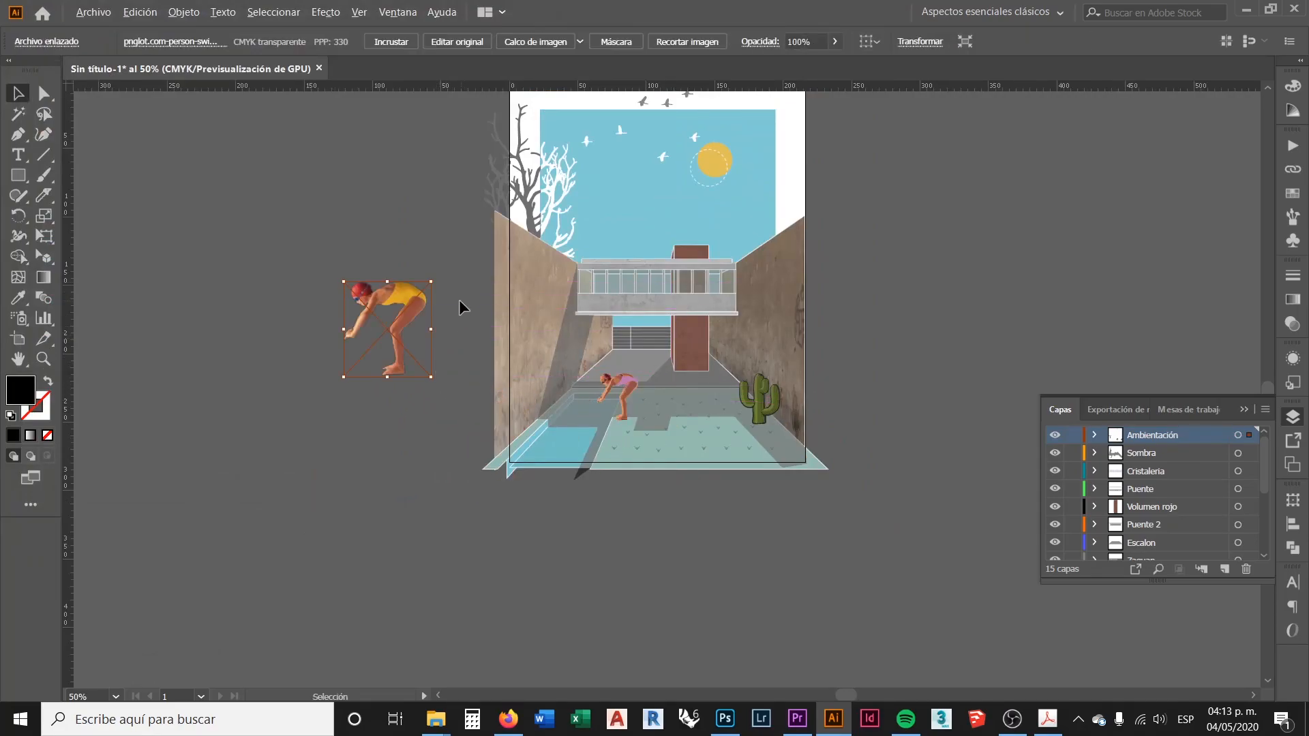
Trace the placed swimmer image with the Siluetas preset and expand the result into a black vector silhouette
scroll(460, 306, up, 1)
click(580, 41)
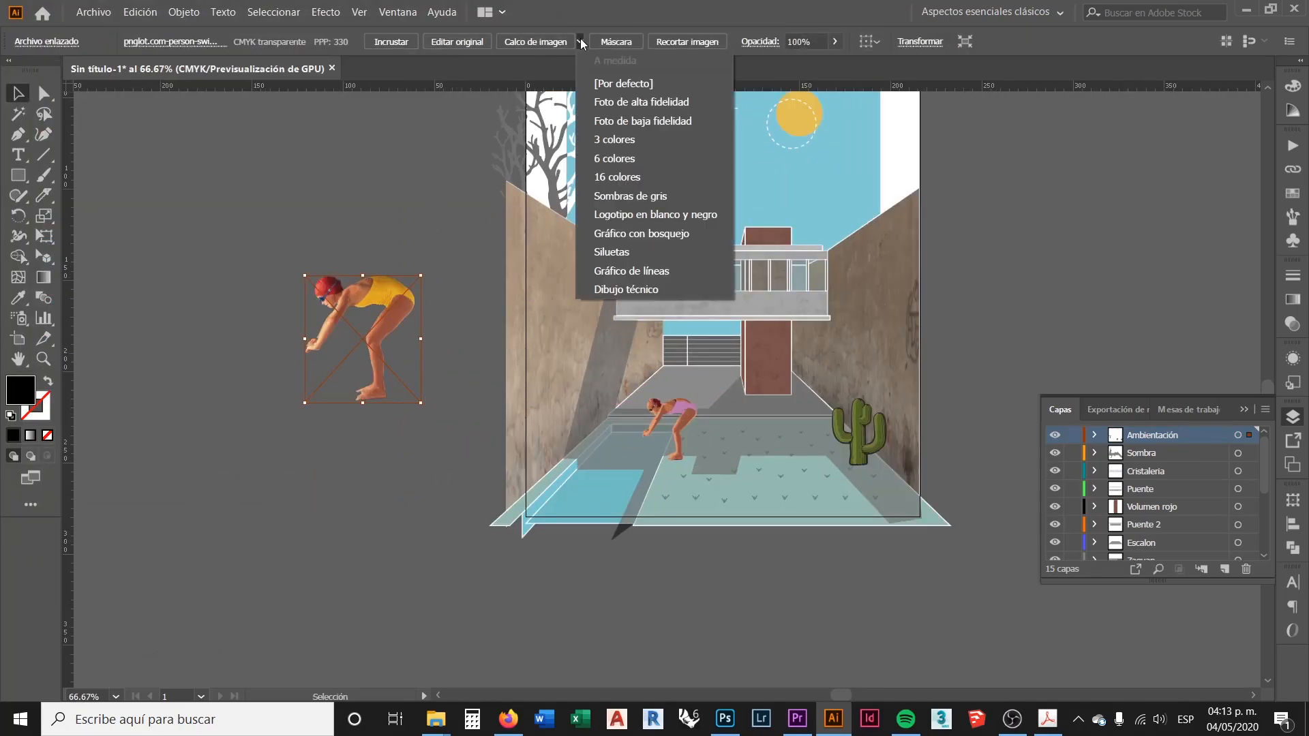
click(636, 252)
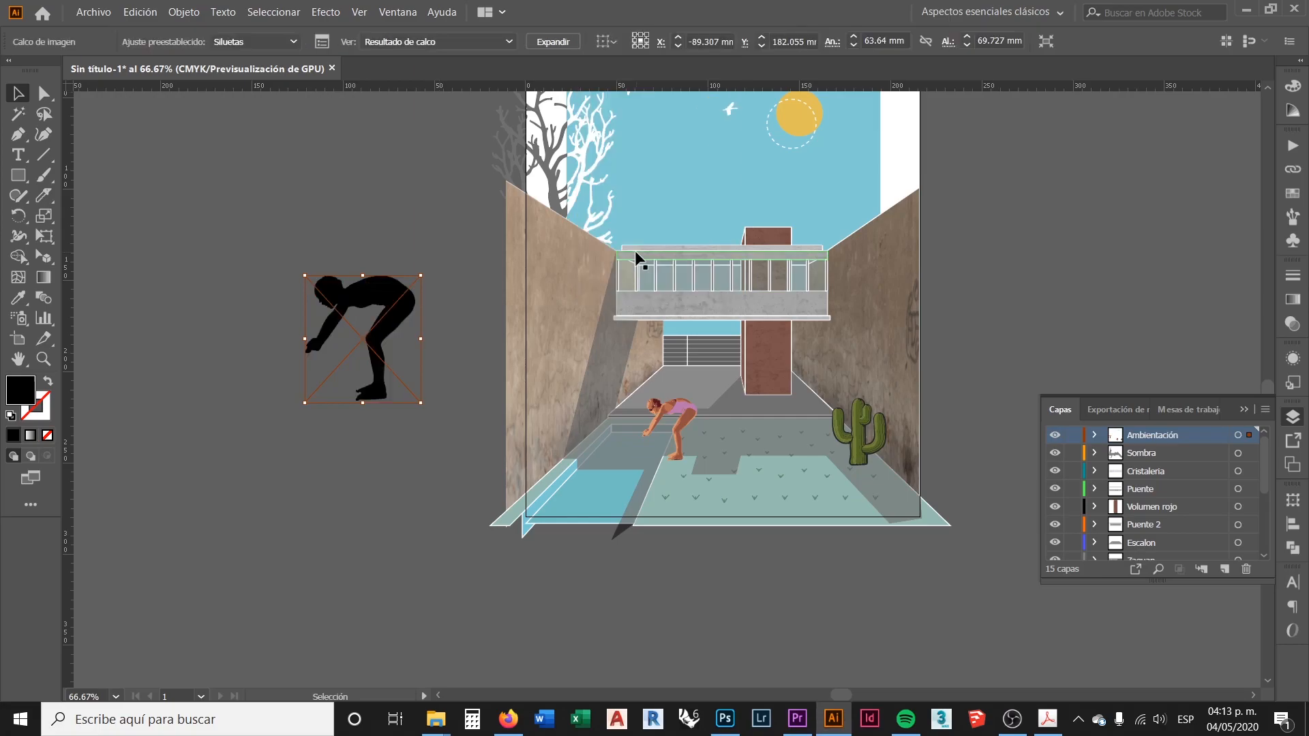
click(552, 41)
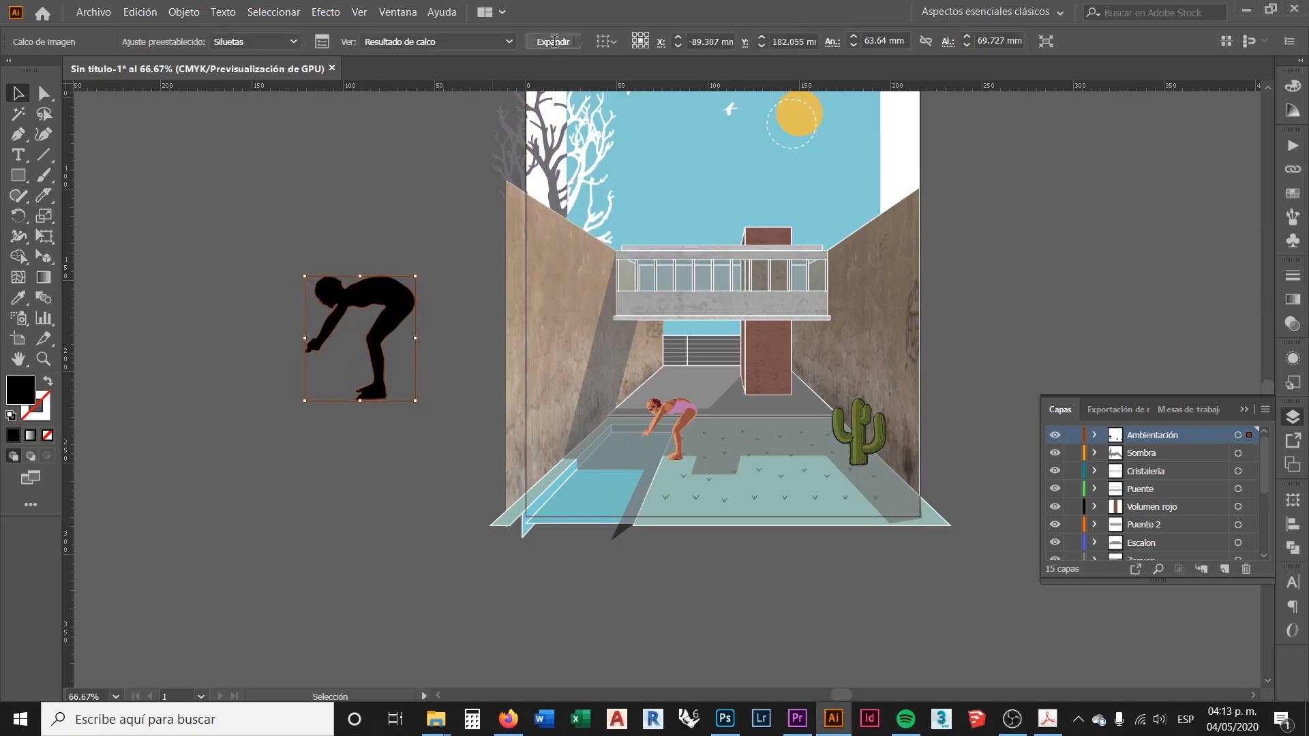
Move the black silhouette over the woman by the pool and flip it vertically below her
drag(388, 289, 762, 395)
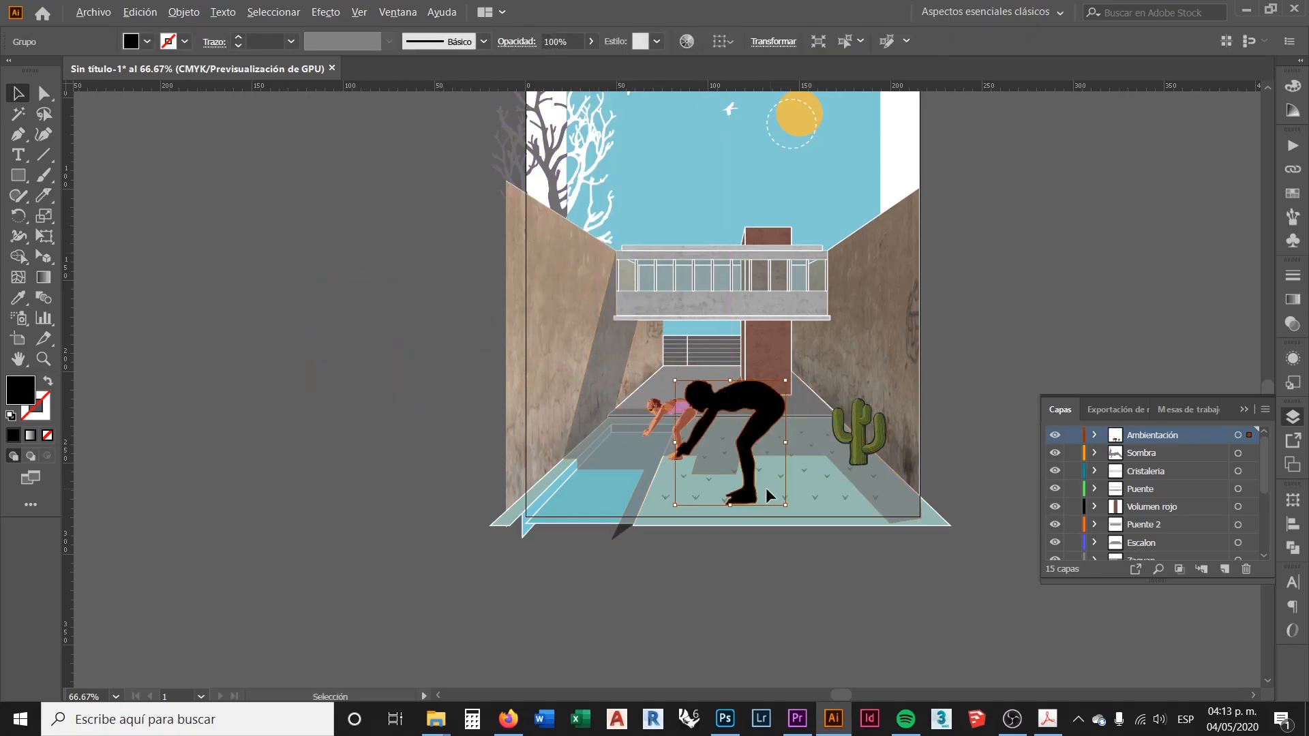
scroll(761, 490, up, 3)
drag(757, 273, 627, 283)
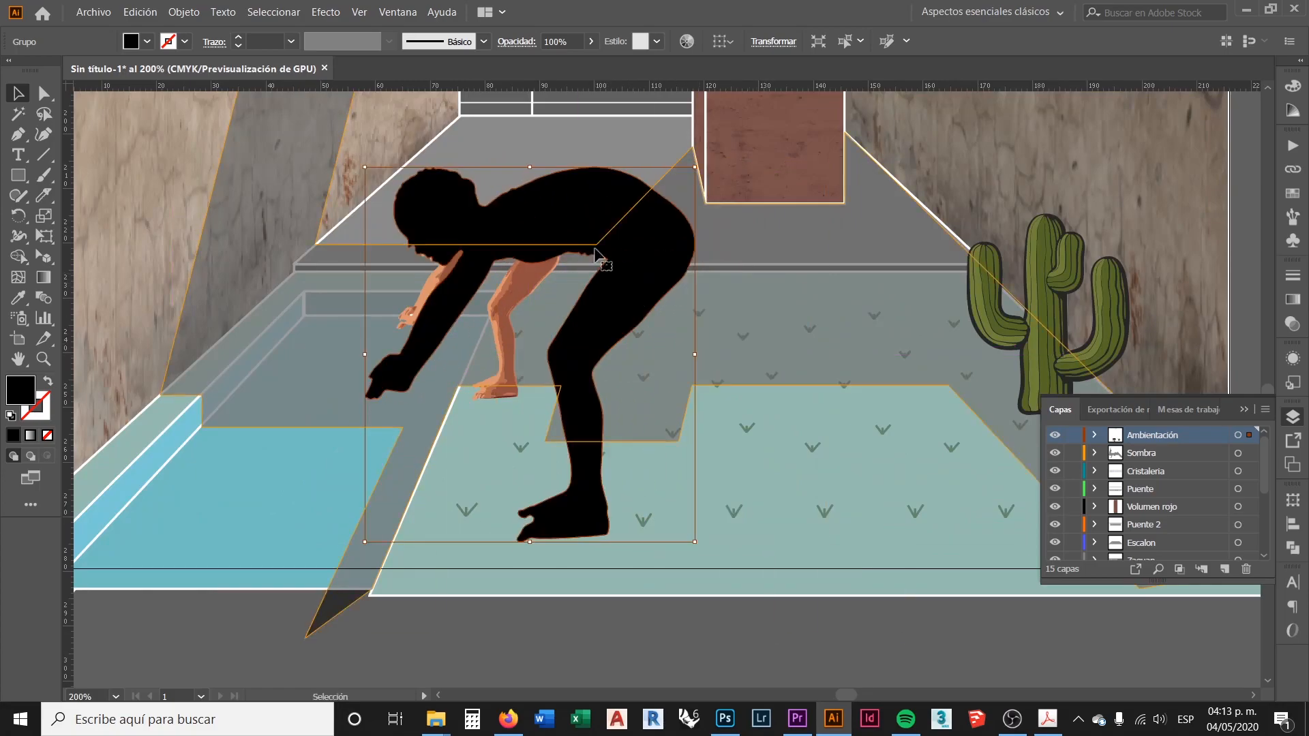
drag(529, 167, 494, 657)
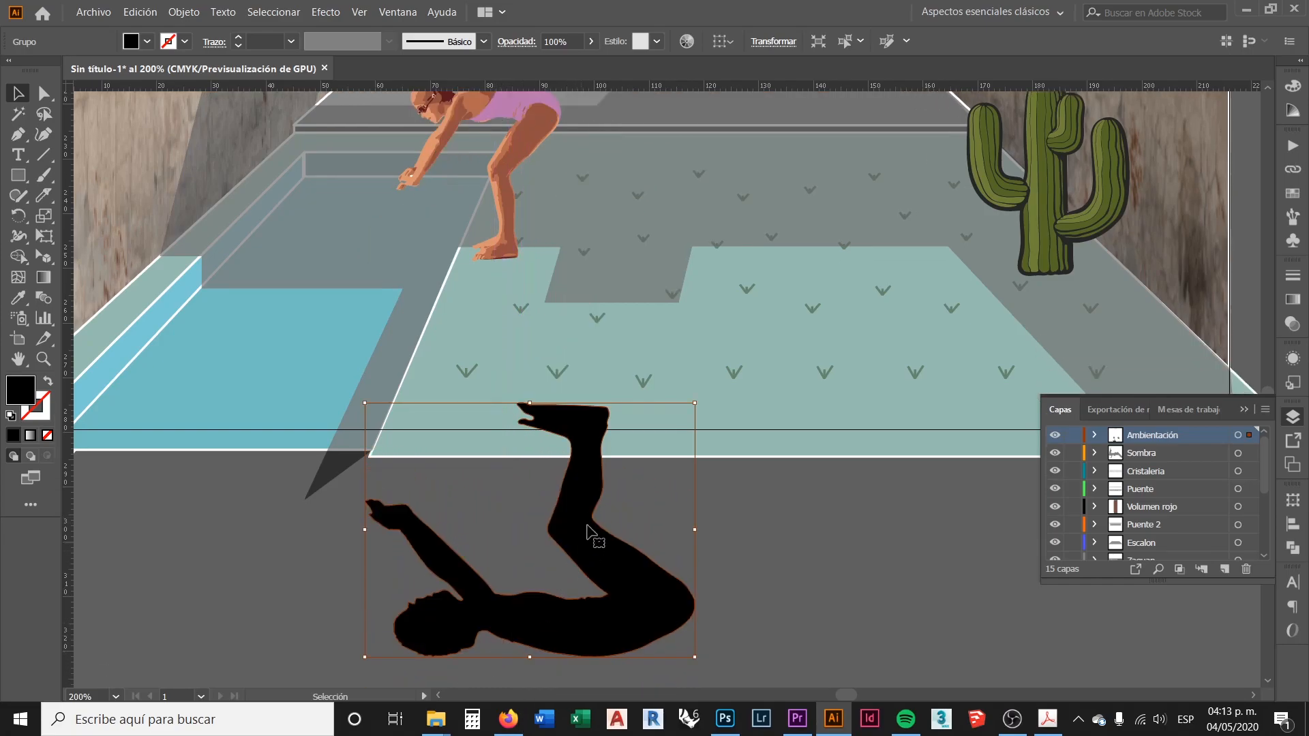
Scale the flipped silhouette down to suit the woman and position it with its feet directly under hers
scroll(593, 506, down, 1)
drag(545, 368, 535, 358)
drag(628, 496, 515, 400)
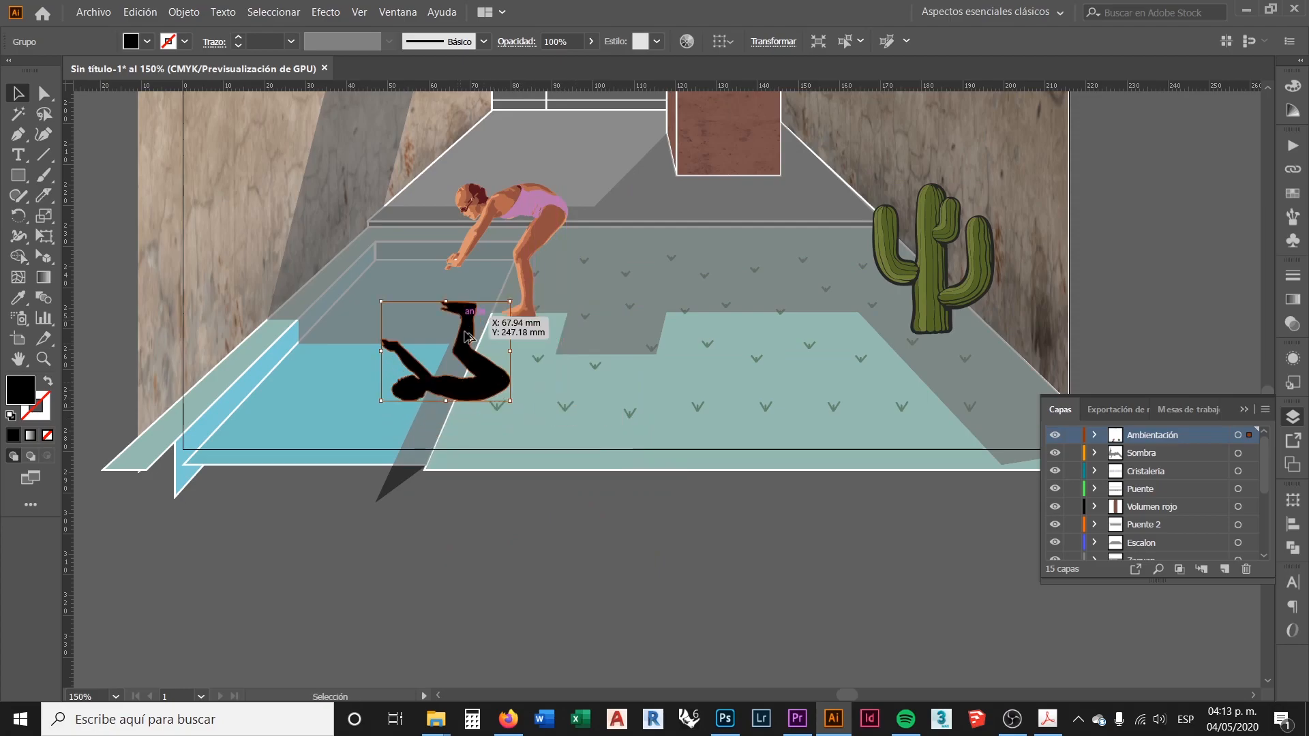
scroll(478, 339, up, 1)
drag(465, 316, 547, 342)
drag(605, 452, 564, 398)
click(539, 572)
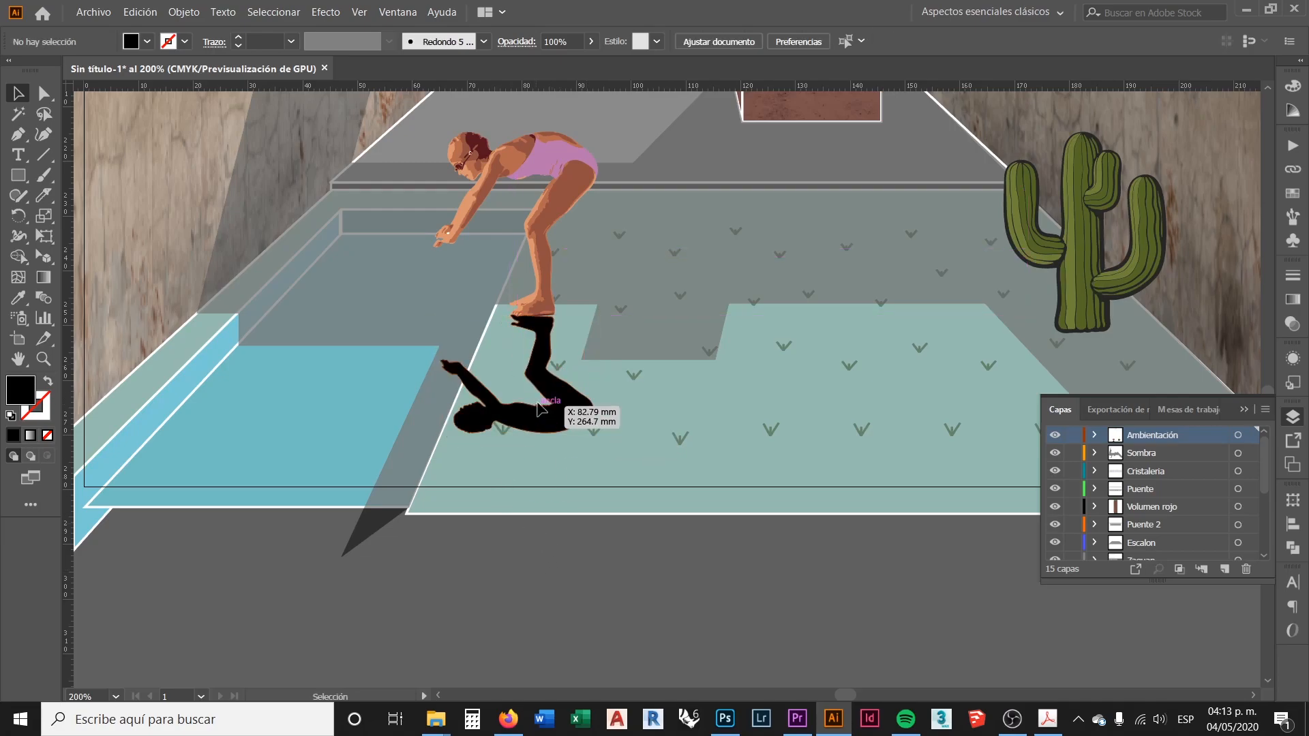
Apply a slight perspective distortion to the silhouette with the Free Transform tool
key(ctrl+plus)
click(563, 373)
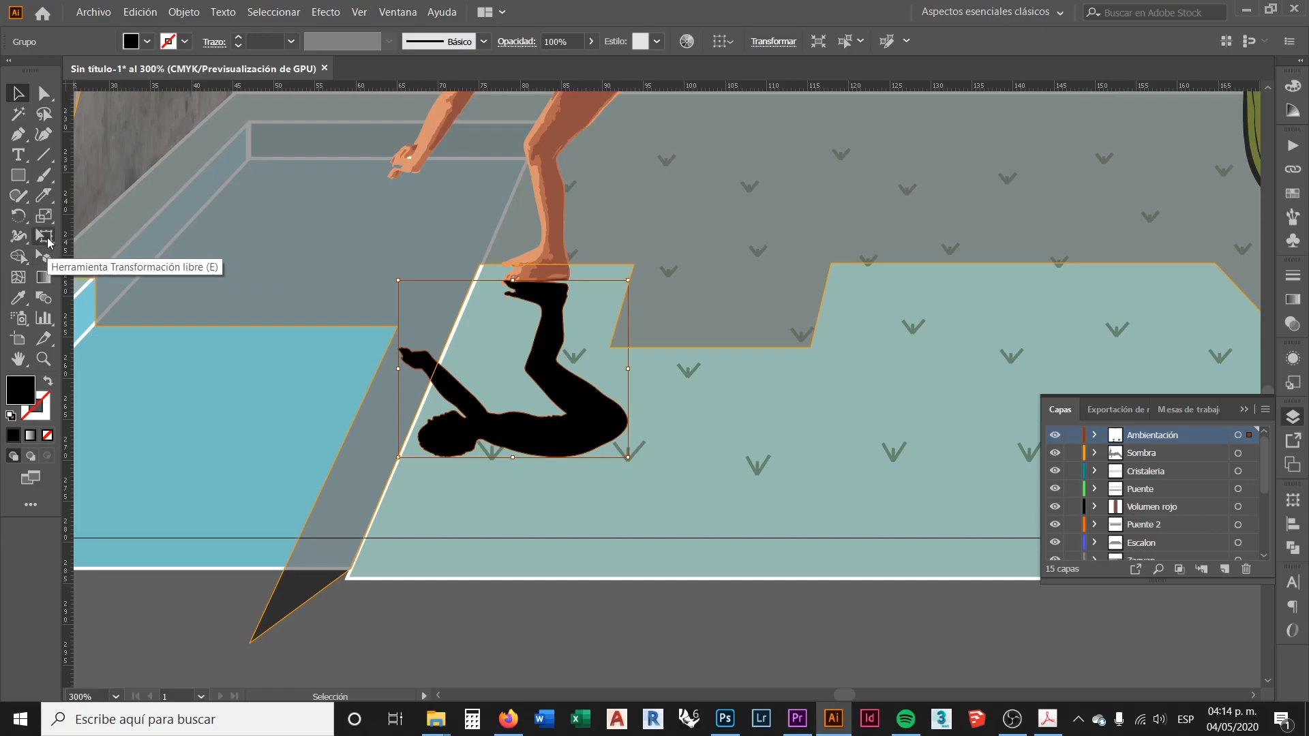
click(45, 237)
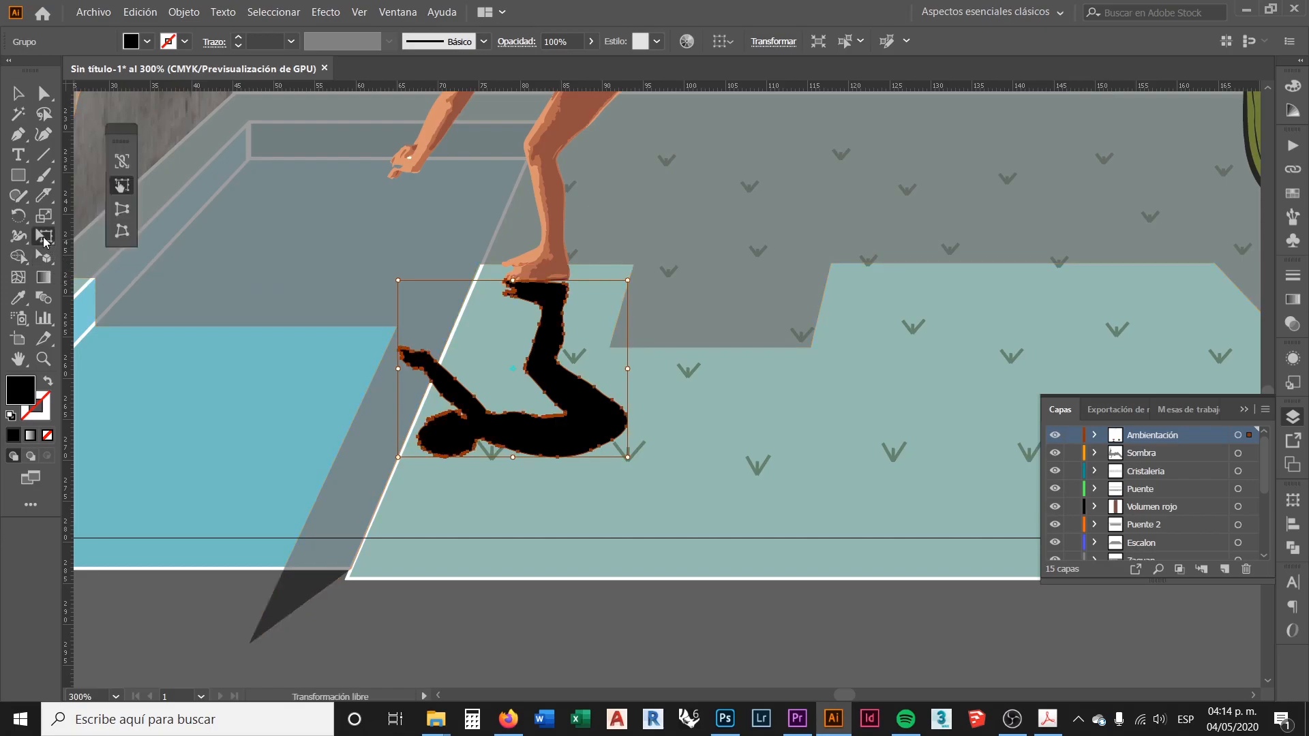
click(126, 215)
mouse_move(399, 459)
mouse_down()
mouse_move(437, 457)
mouse_move(398, 454)
mouse_up()
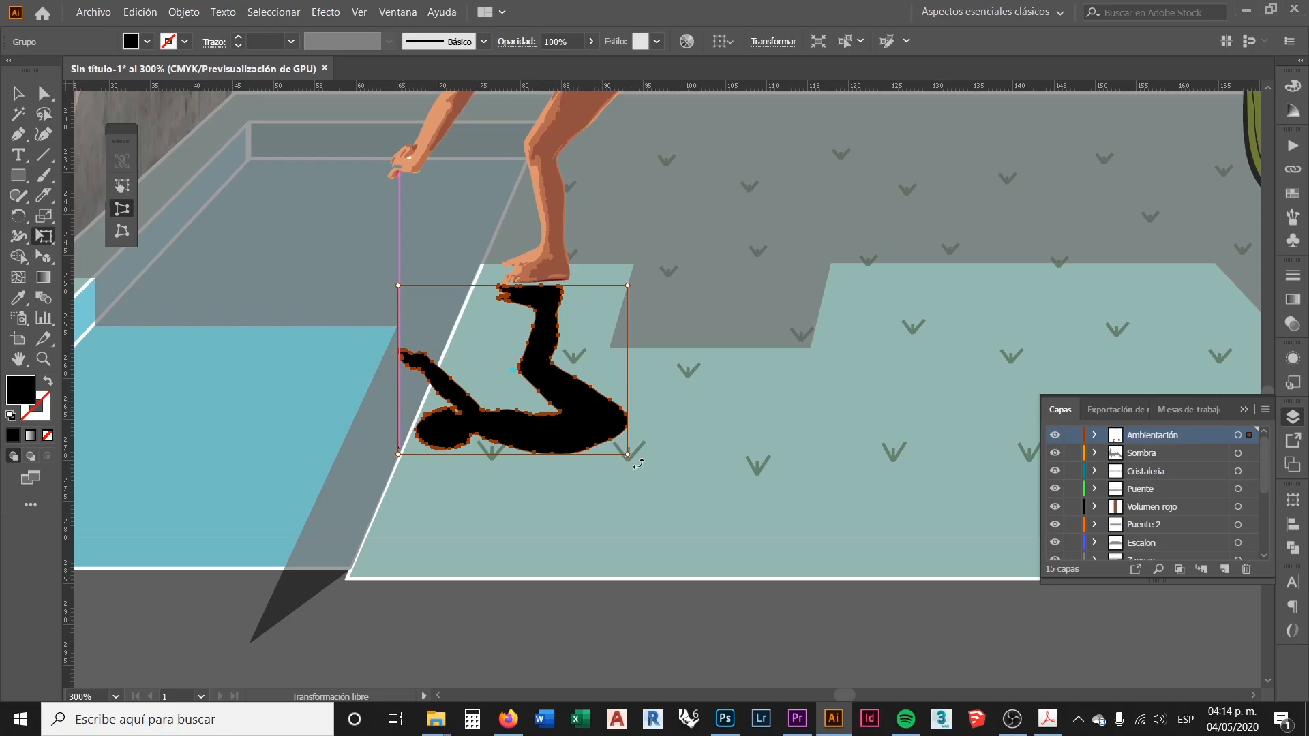
Free-distort the silhouette by shifting its two lower corners towards the pool so the shadow slants
click(123, 235)
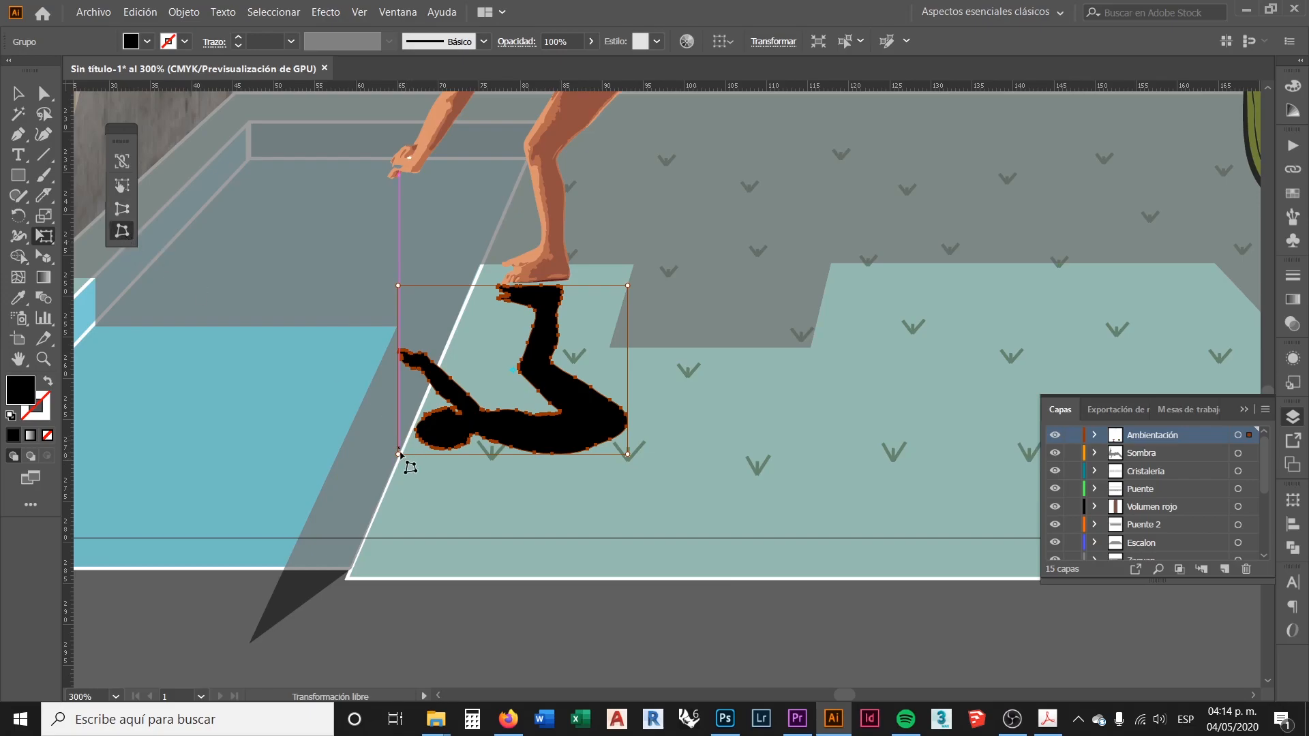
drag(398, 454, 343, 444)
drag(628, 449, 531, 429)
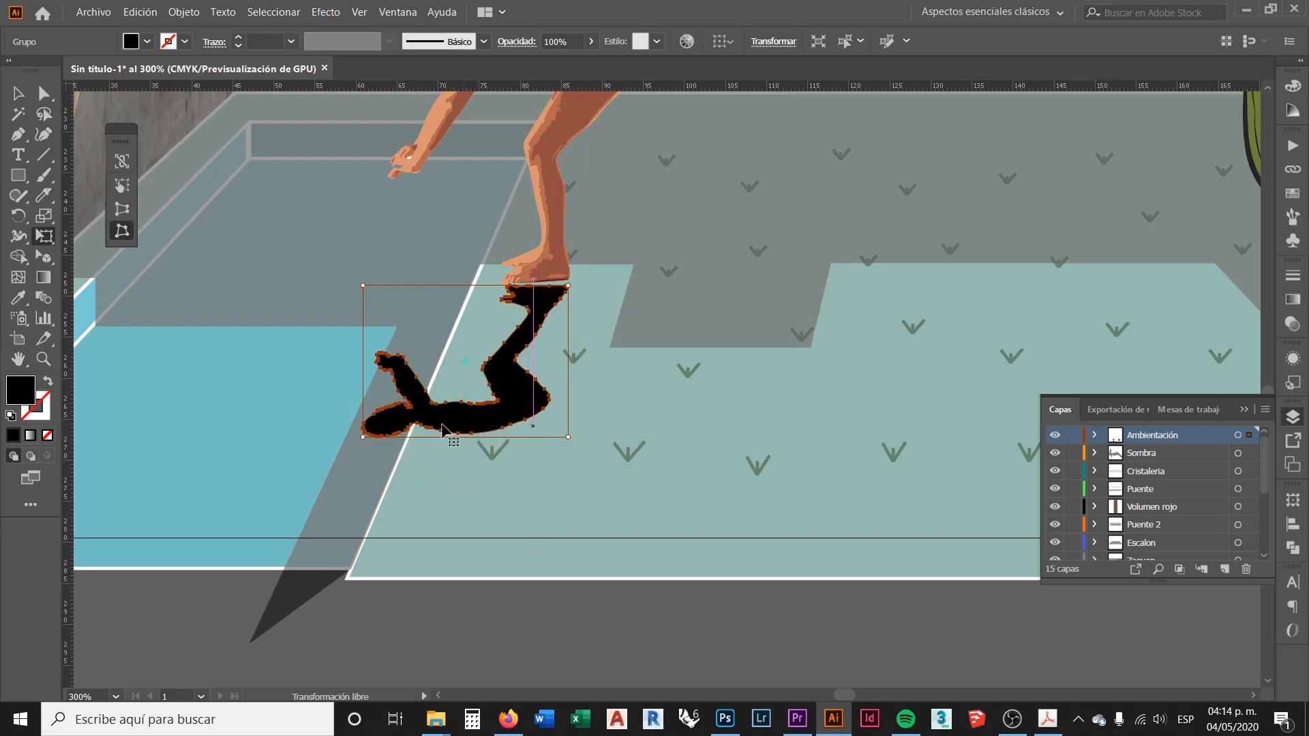
Refine the silhouette's distortion corner by corner, flattening it and slanting it further over the pool edge, and deselect it
drag(364, 431, 363, 420)
drag(363, 287, 376, 279)
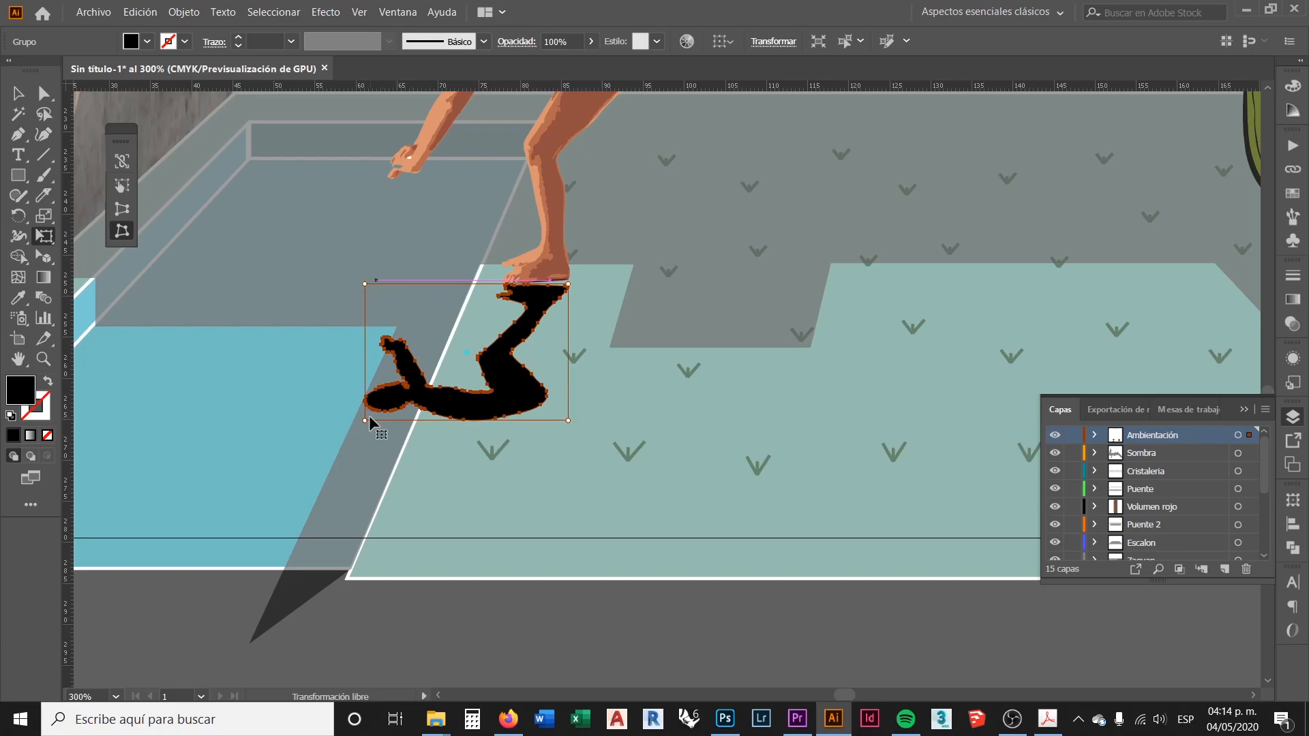
drag(364, 421, 349, 421)
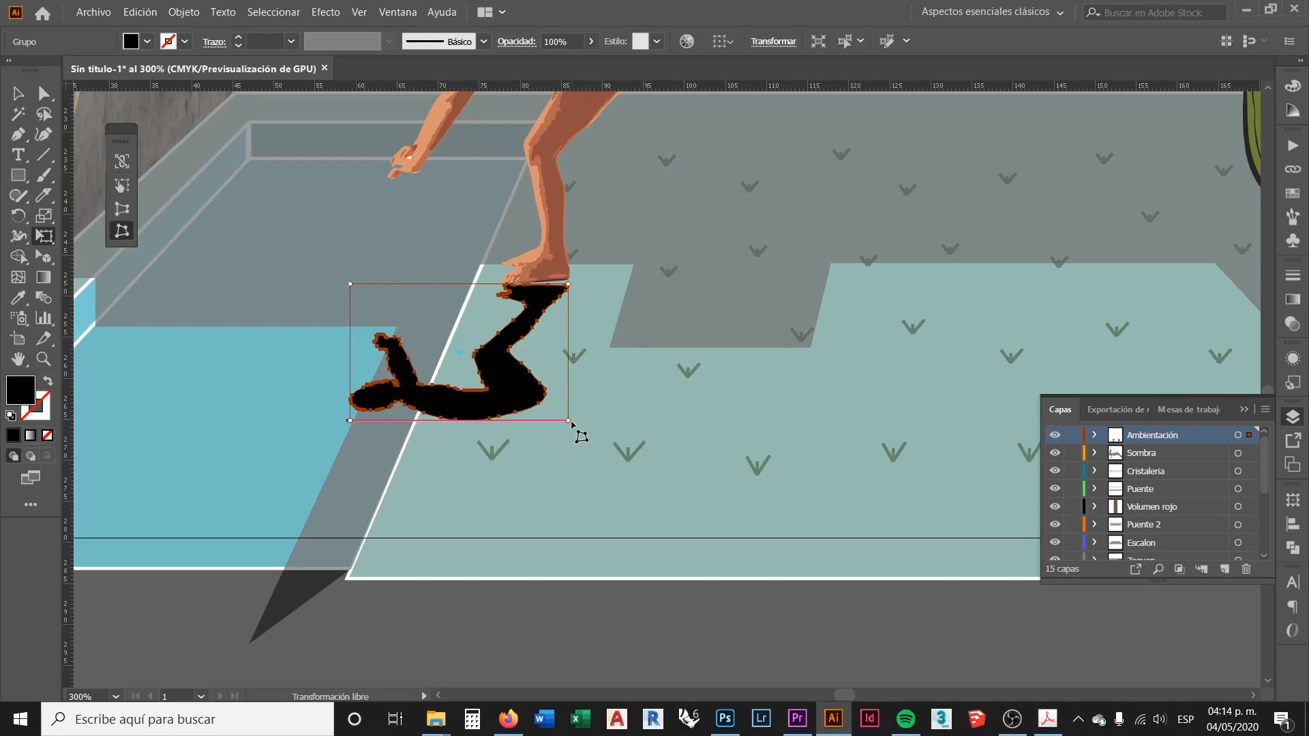
drag(568, 420, 545, 421)
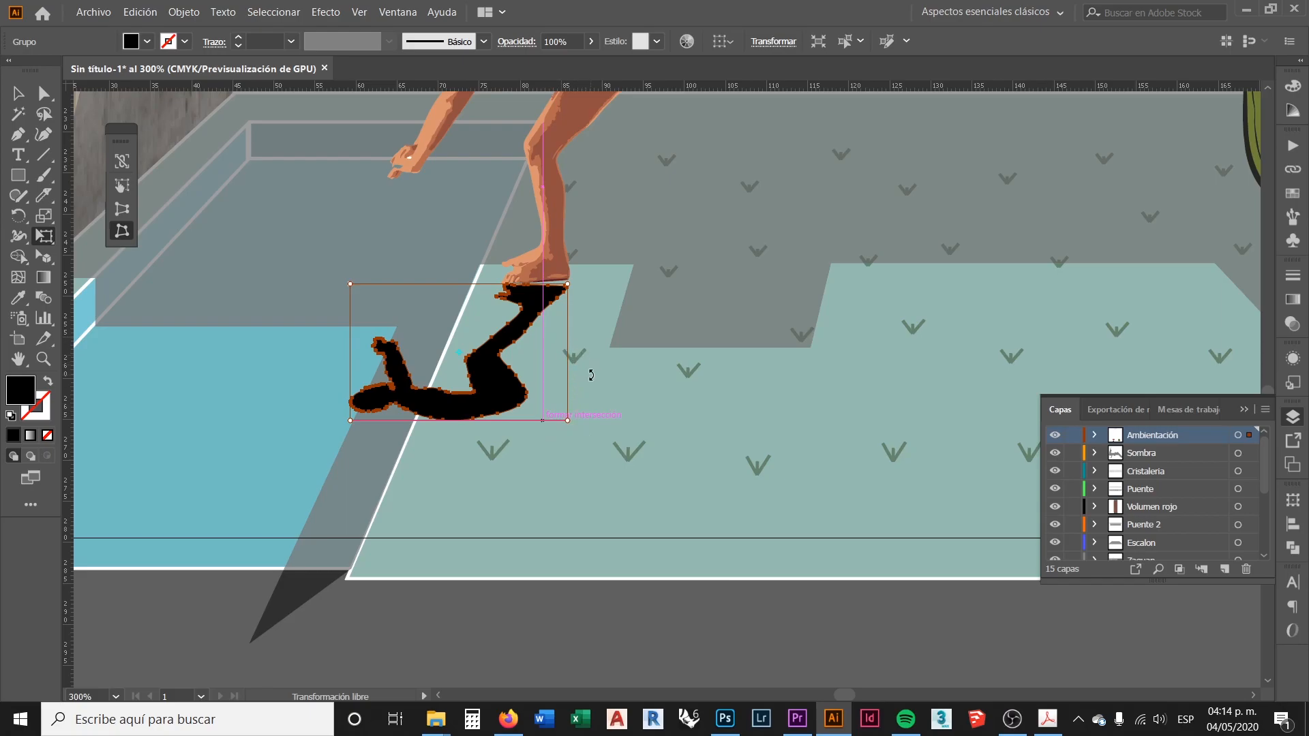
scroll(573, 370, down, 2)
scroll(550, 349, up, 1)
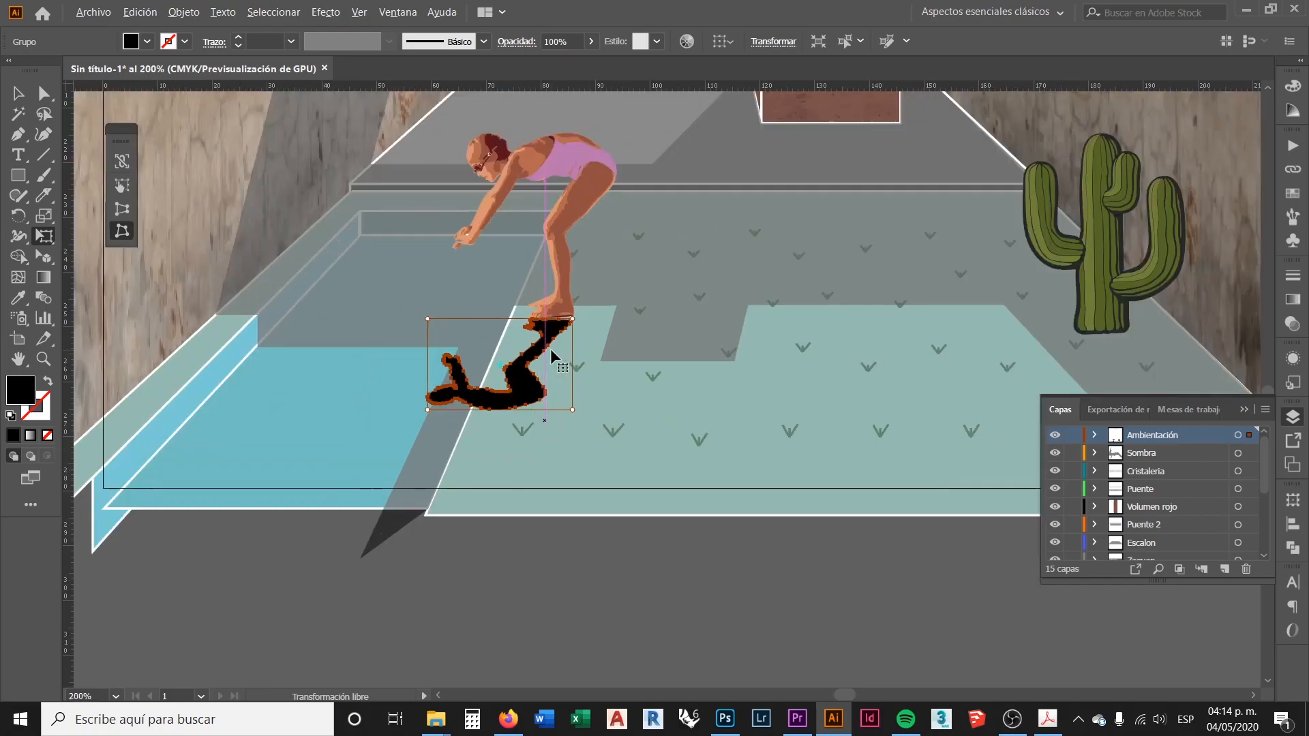
scroll(546, 339, up, 1)
scroll(562, 360, up, 2)
scroll(433, 320, down, 2)
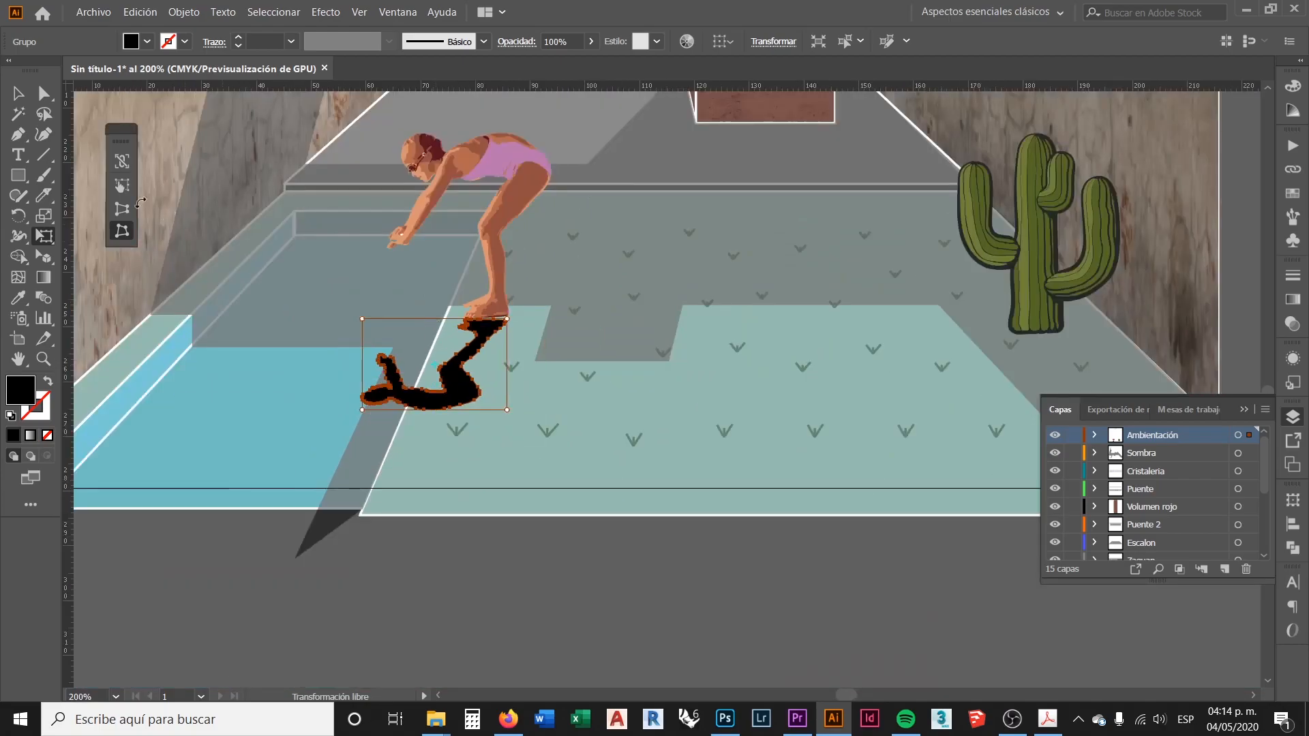
click(17, 100)
click(634, 503)
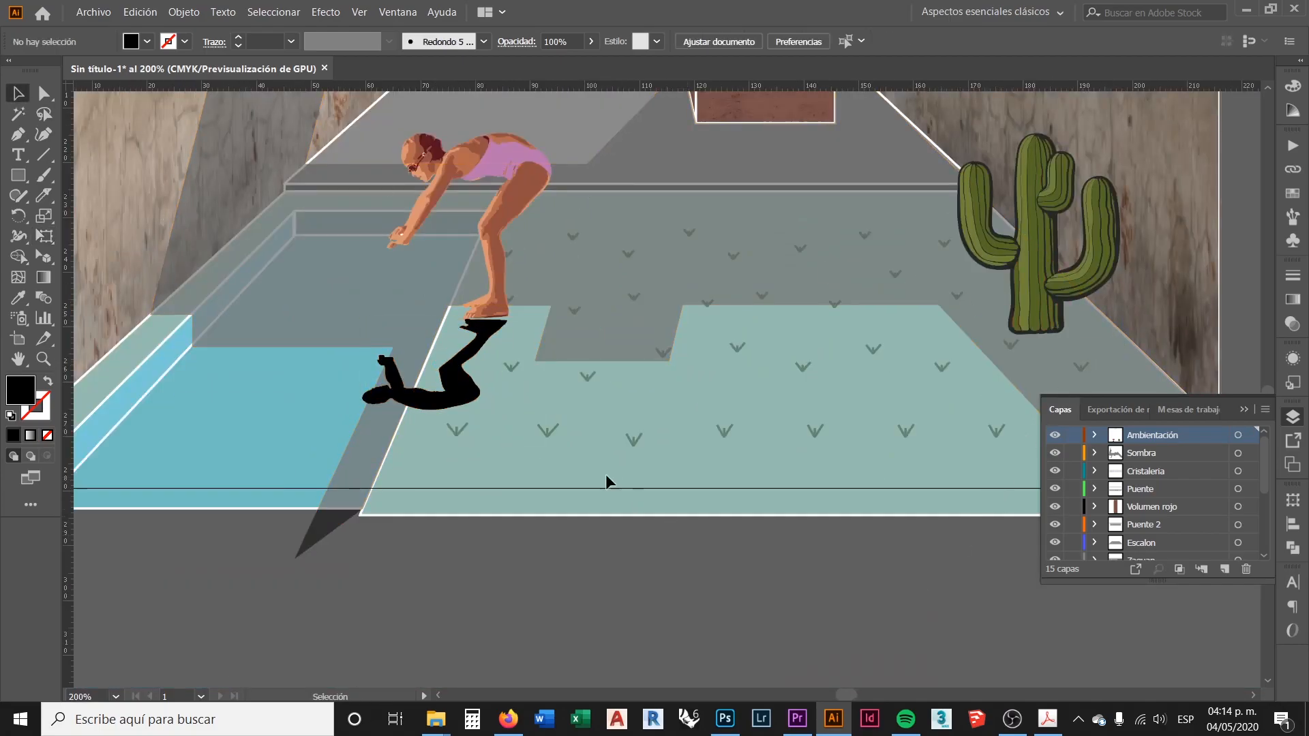
Set the opacity of the woman's shadow silhouette to 50%
scroll(433, 362, up, 1)
click(434, 361)
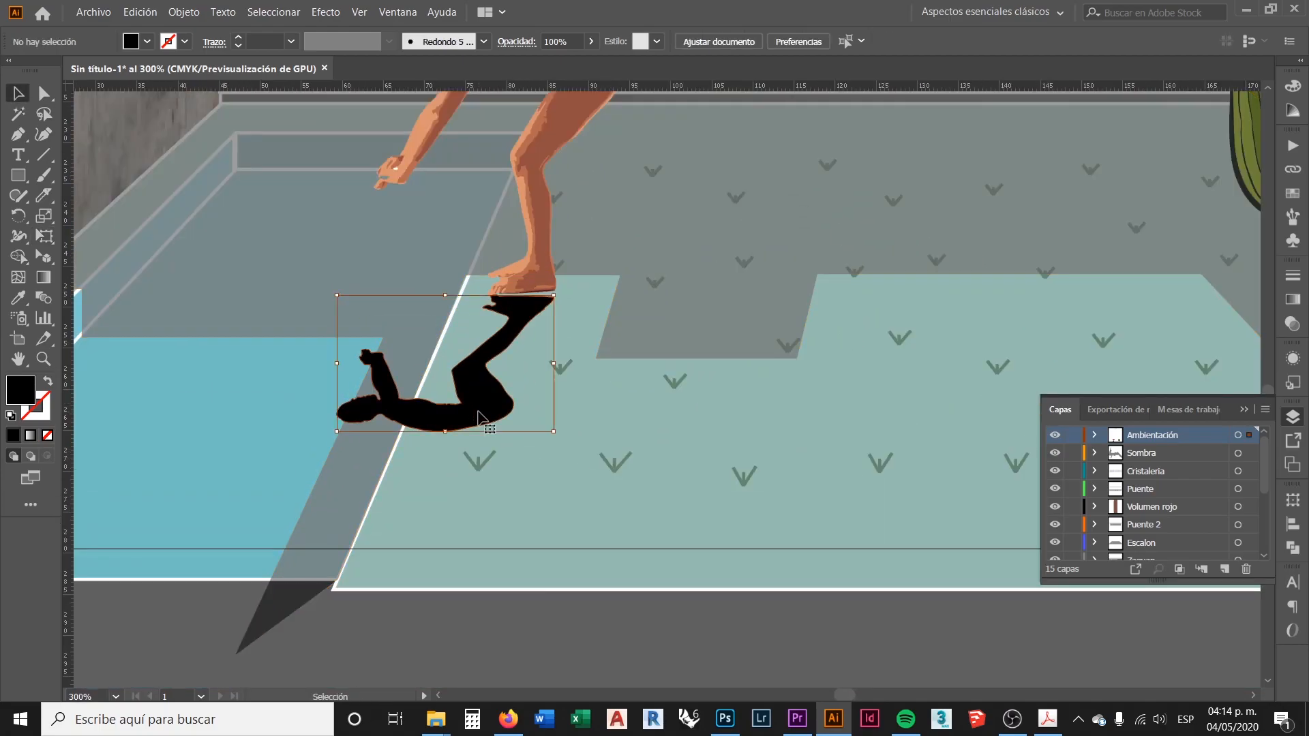
click(1293, 324)
click(1233, 293)
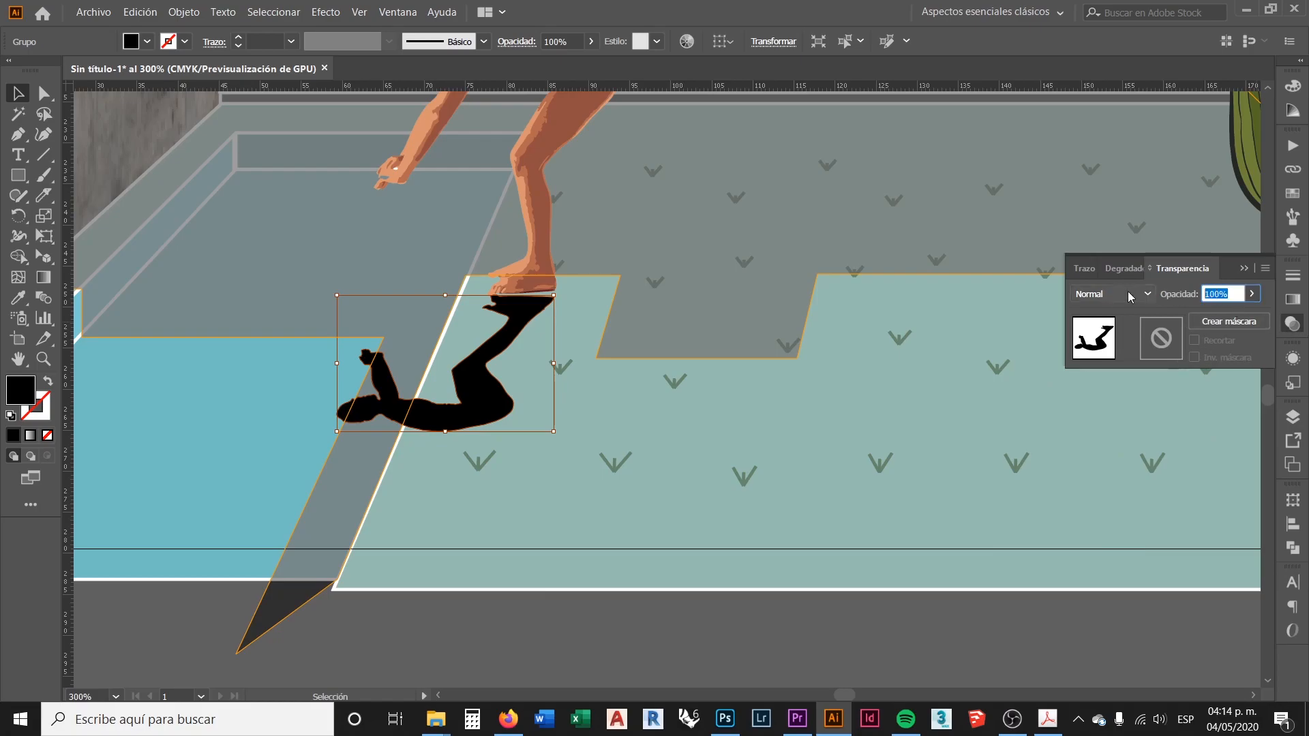
text(50)
key(Return)
click(548, 638)
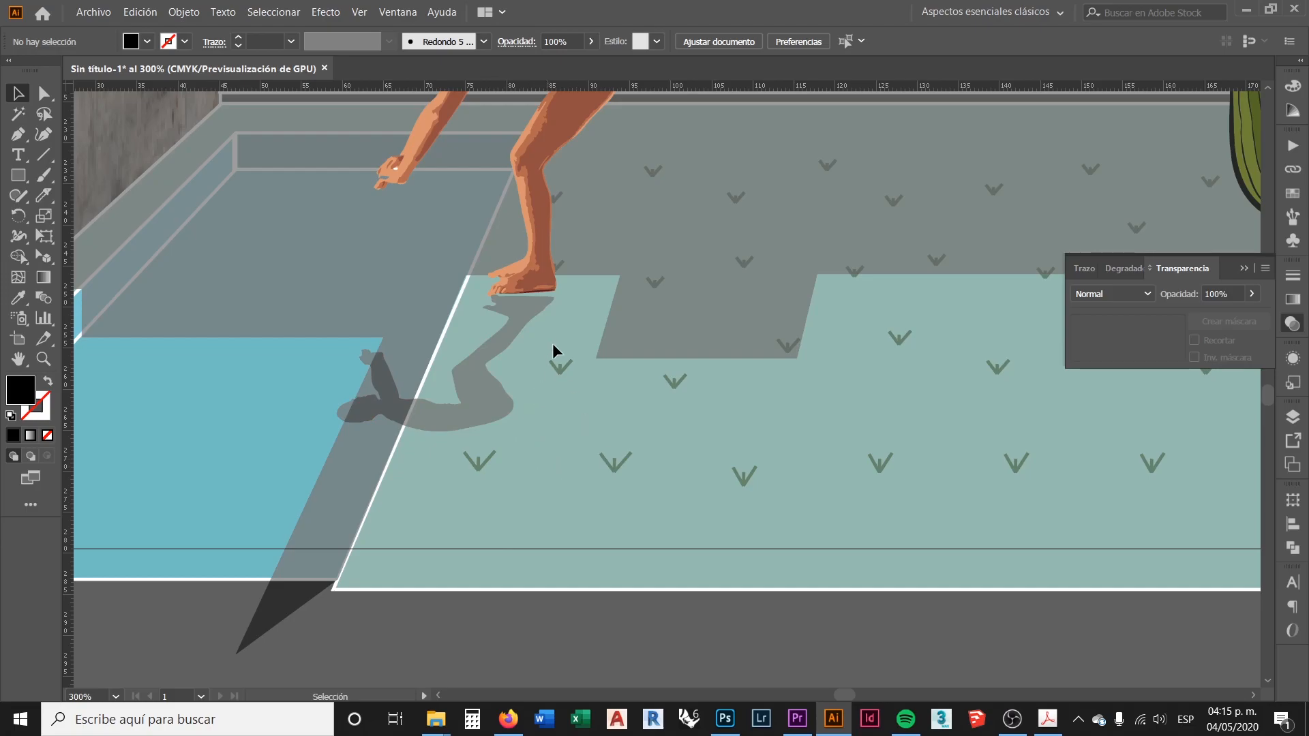
Nudge the woman's shadow upward so it meets the soles of her feet
scroll(526, 295, up, 2)
click(520, 316)
key(Up)
key(Up)
key(Up)
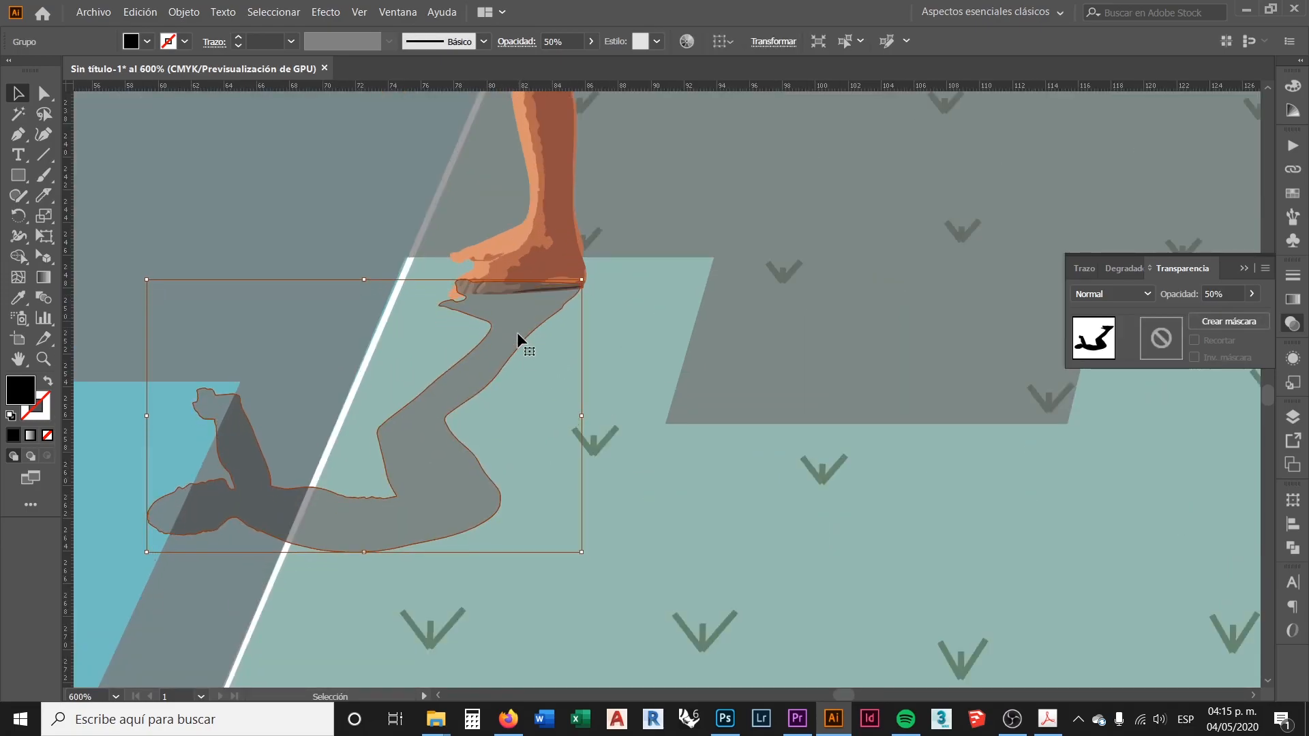
key(Down)
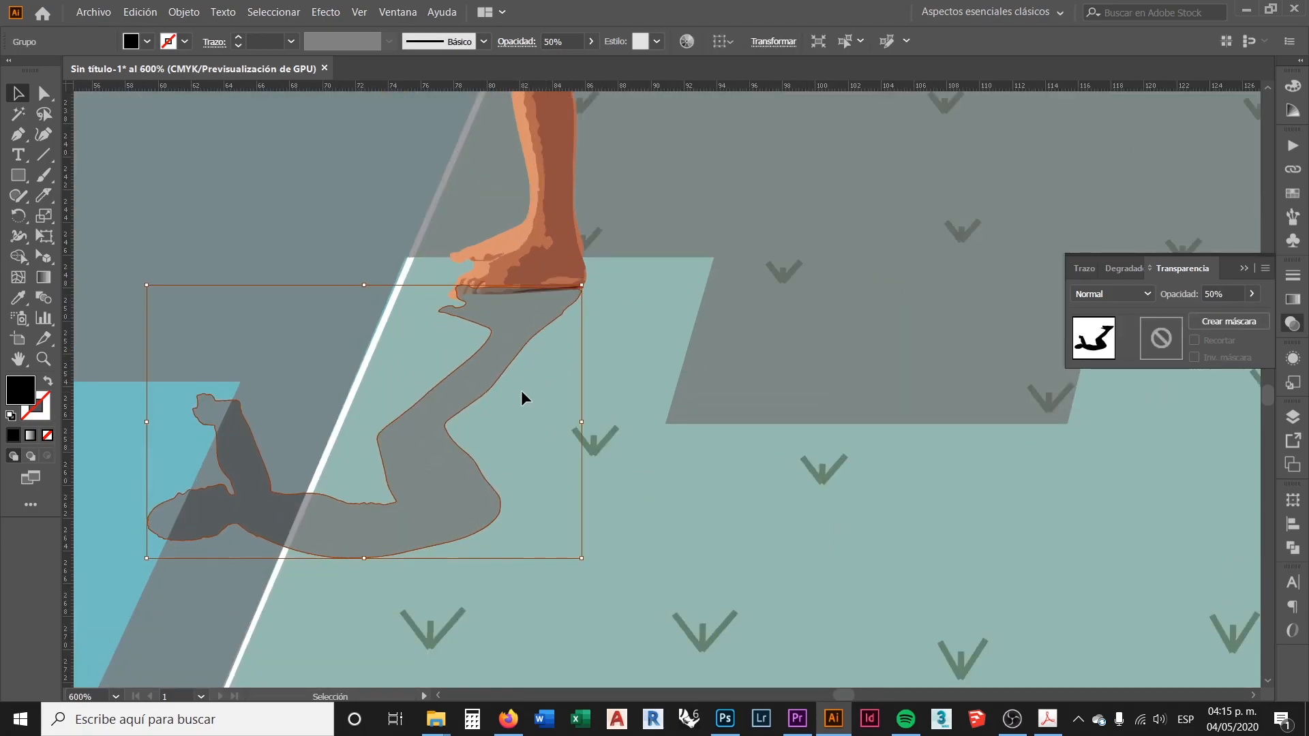
scroll(442, 351, down, 3)
click(461, 509)
Create a new layer and name it Sombra mujer
scroll(390, 394, up, 2)
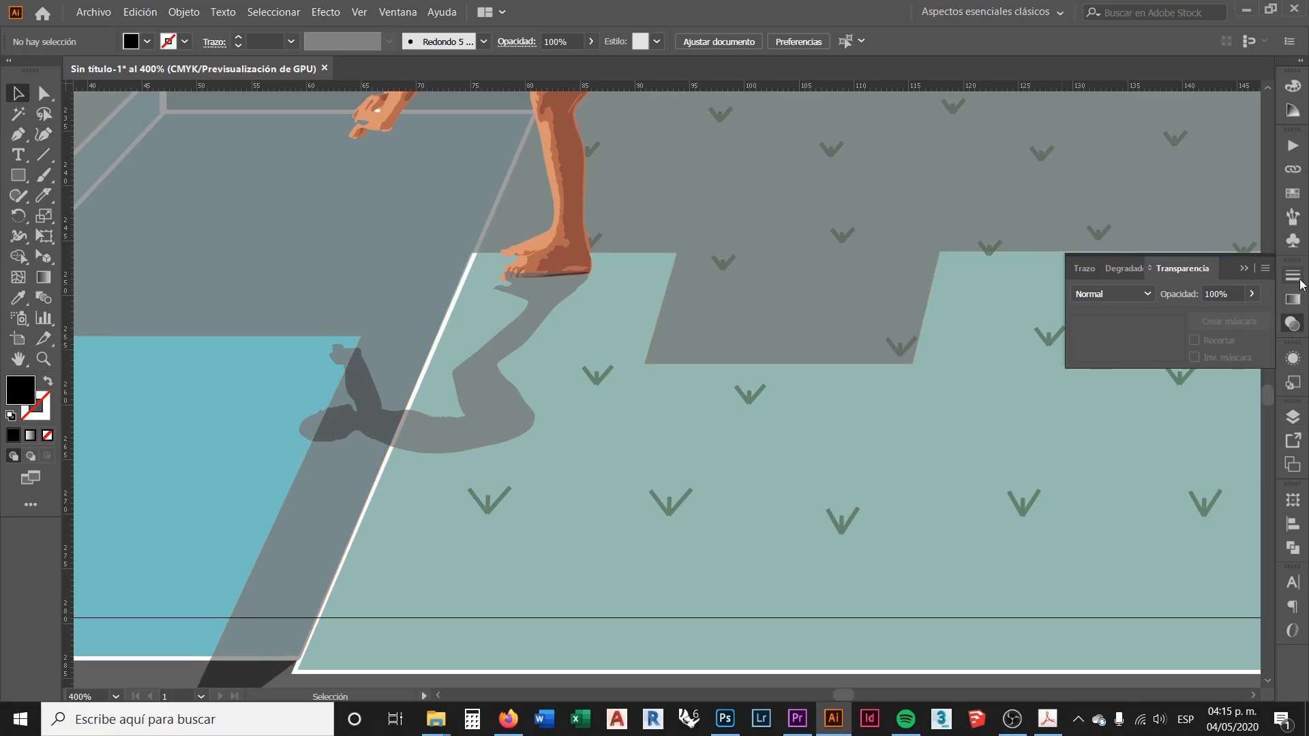
click(1293, 417)
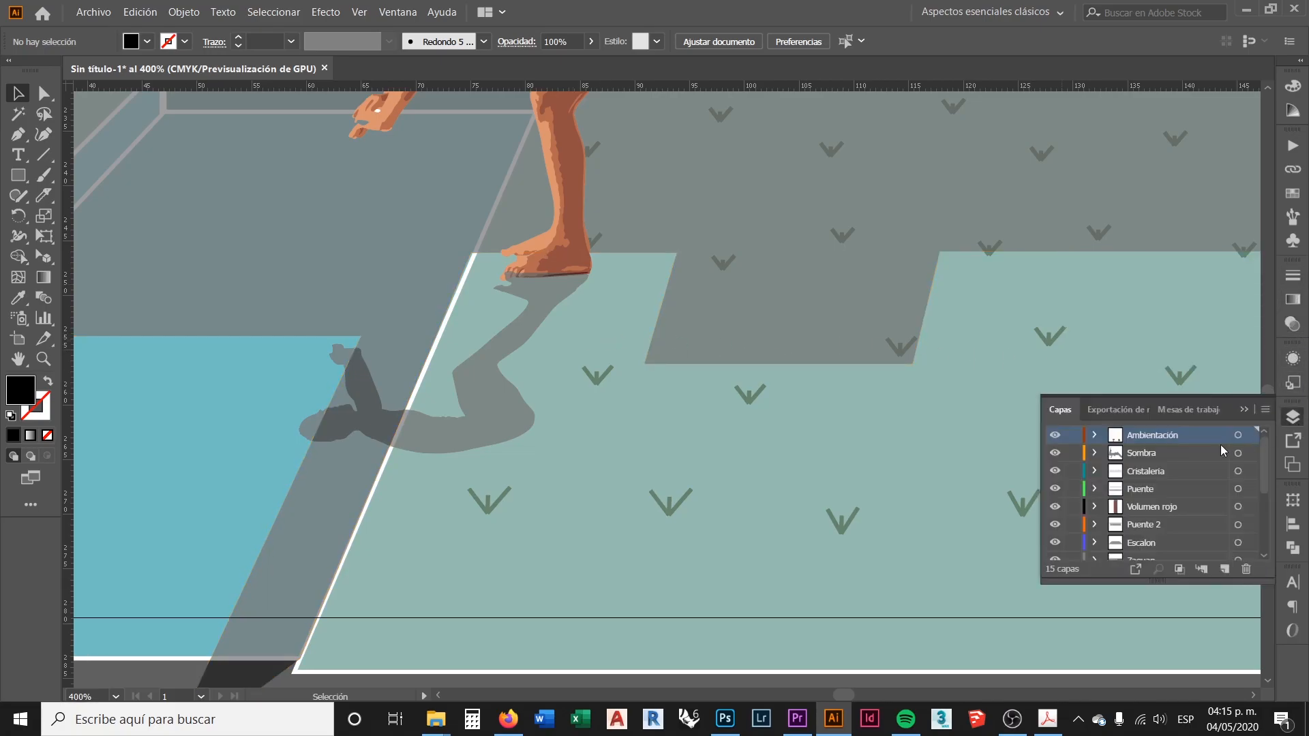
click(1225, 569)
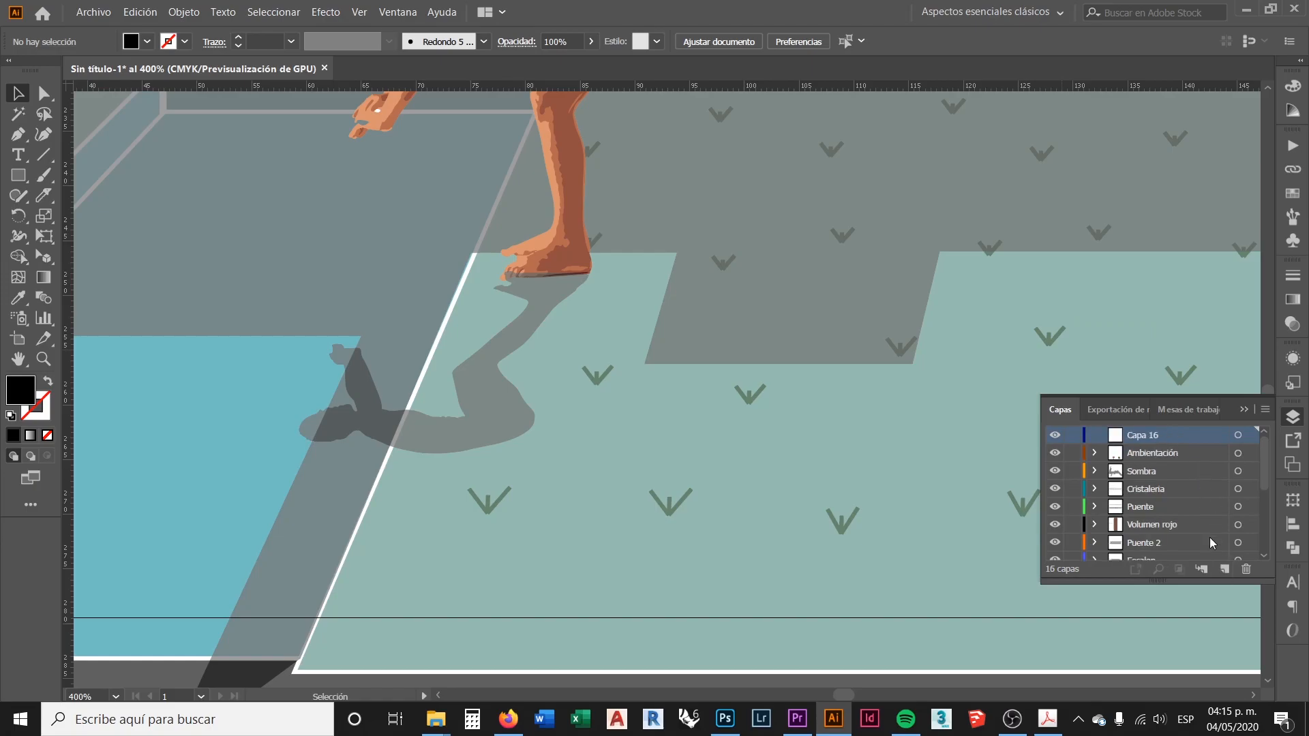
double_click(1157, 435)
text(Sombra mujer)
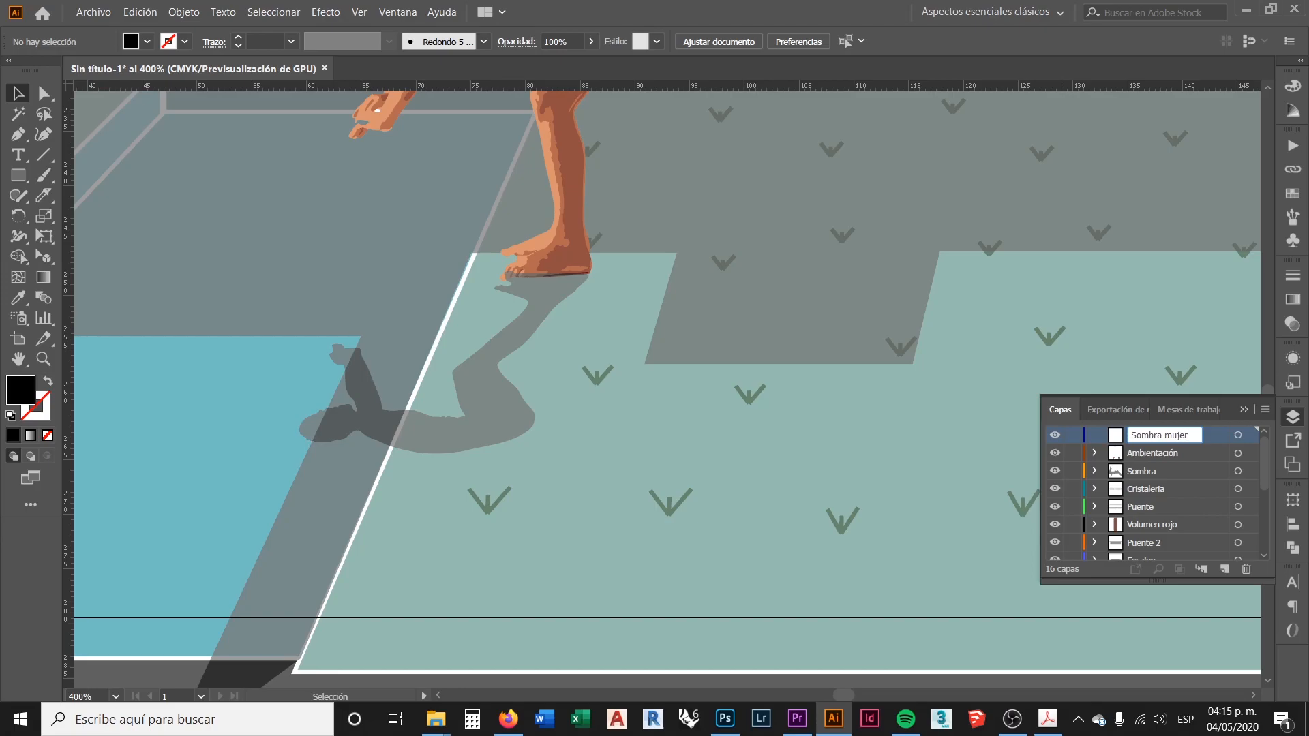
key(Return)
Transfer the woman's shadow from Ambientación to the Sombra mujer layer and lock the Sombra layer
click(509, 395)
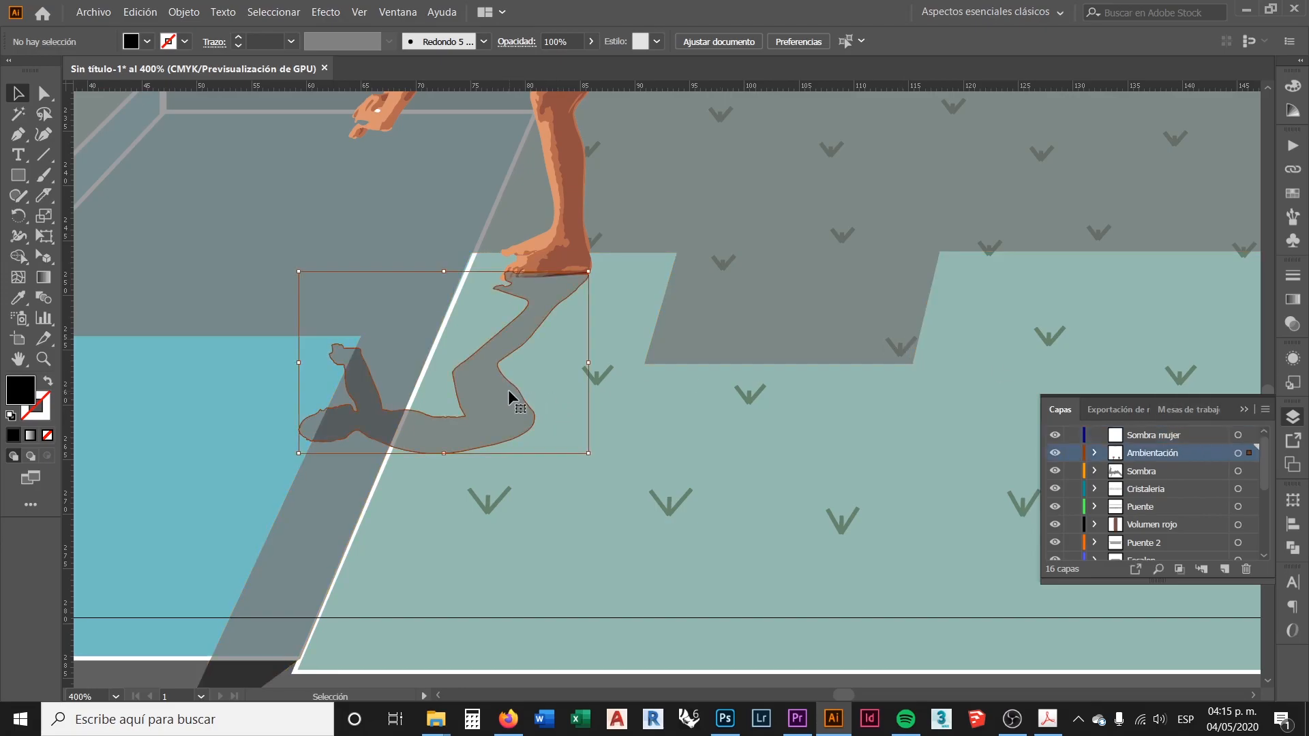
drag(1251, 452, 1250, 435)
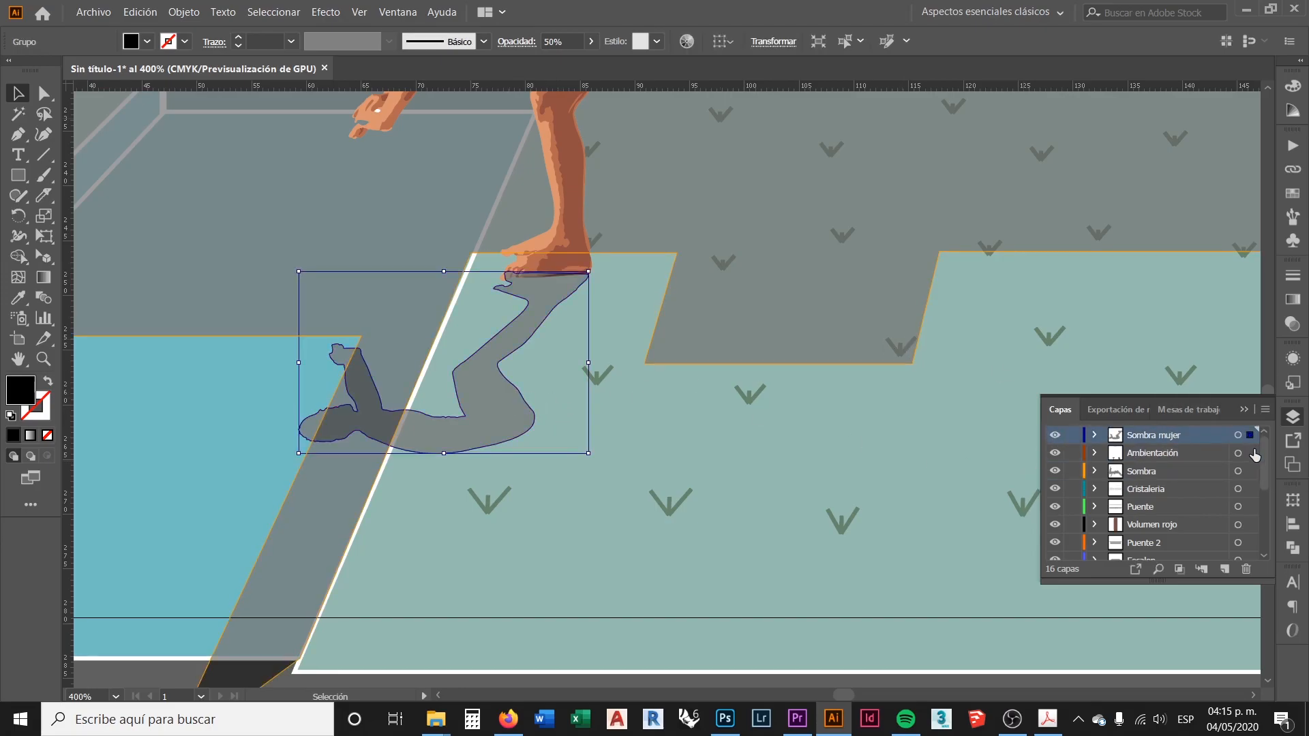
click(1072, 471)
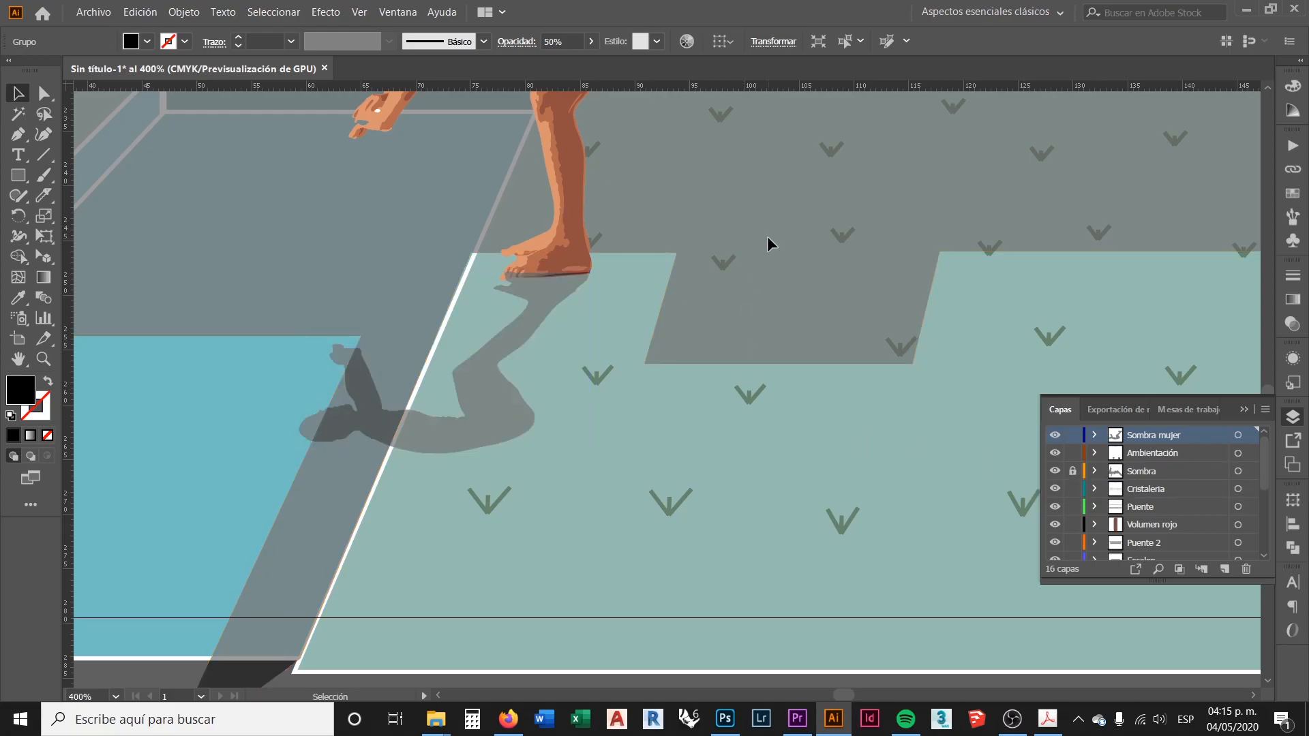
click(608, 374)
scroll(608, 374, down, 1)
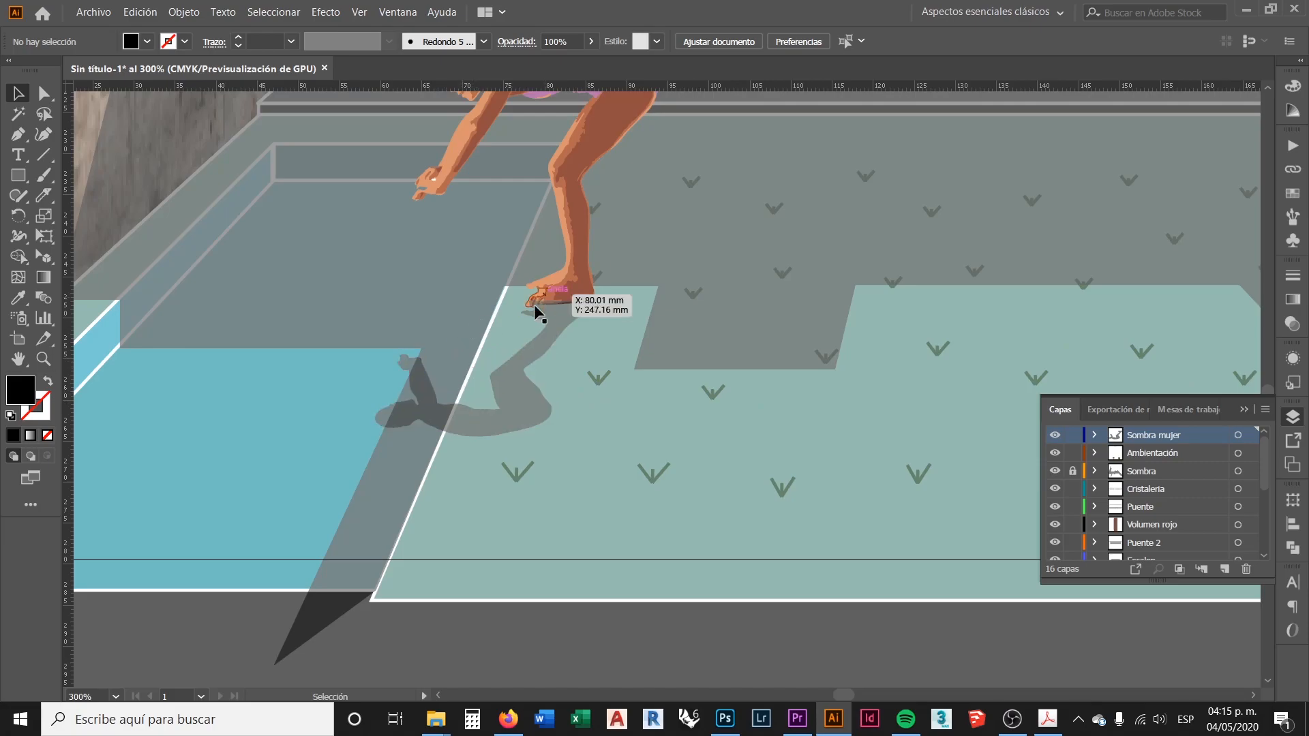
scroll(486, 402, up, 1)
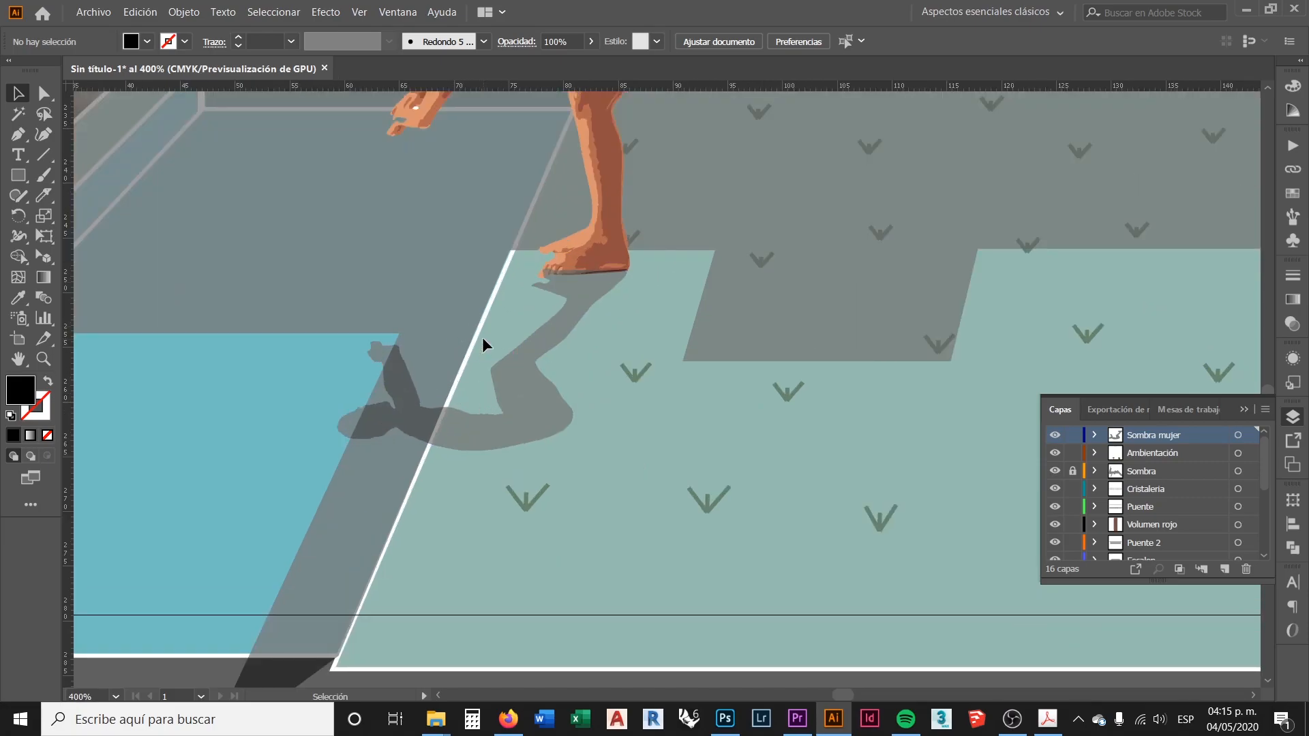
Cut the woman's shadow with the Knife along both edges of the strip where it overlaps the building's shadow
scroll(481, 340, up, 1)
click(45, 194)
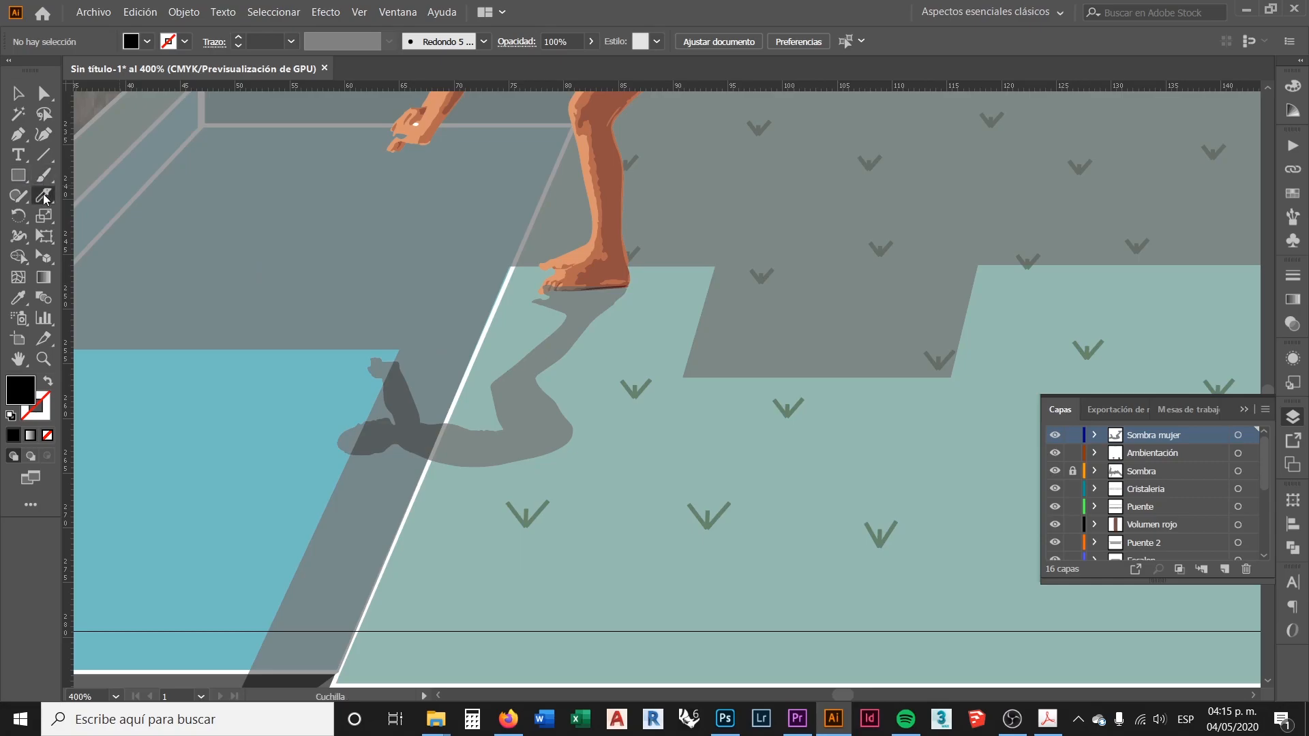
drag(502, 313, 440, 453)
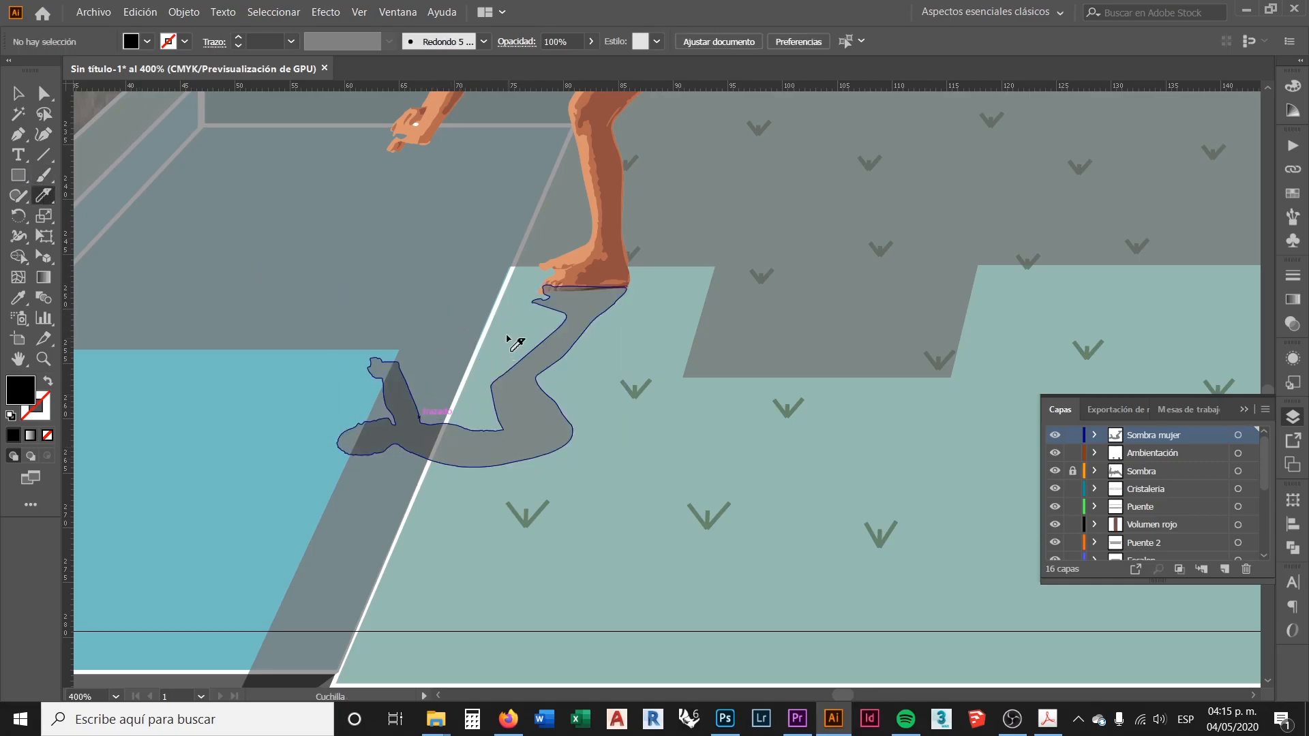
mouse_move(489, 316)
mouse_down()
mouse_move(430, 497)
mouse_move(395, 546)
mouse_up()
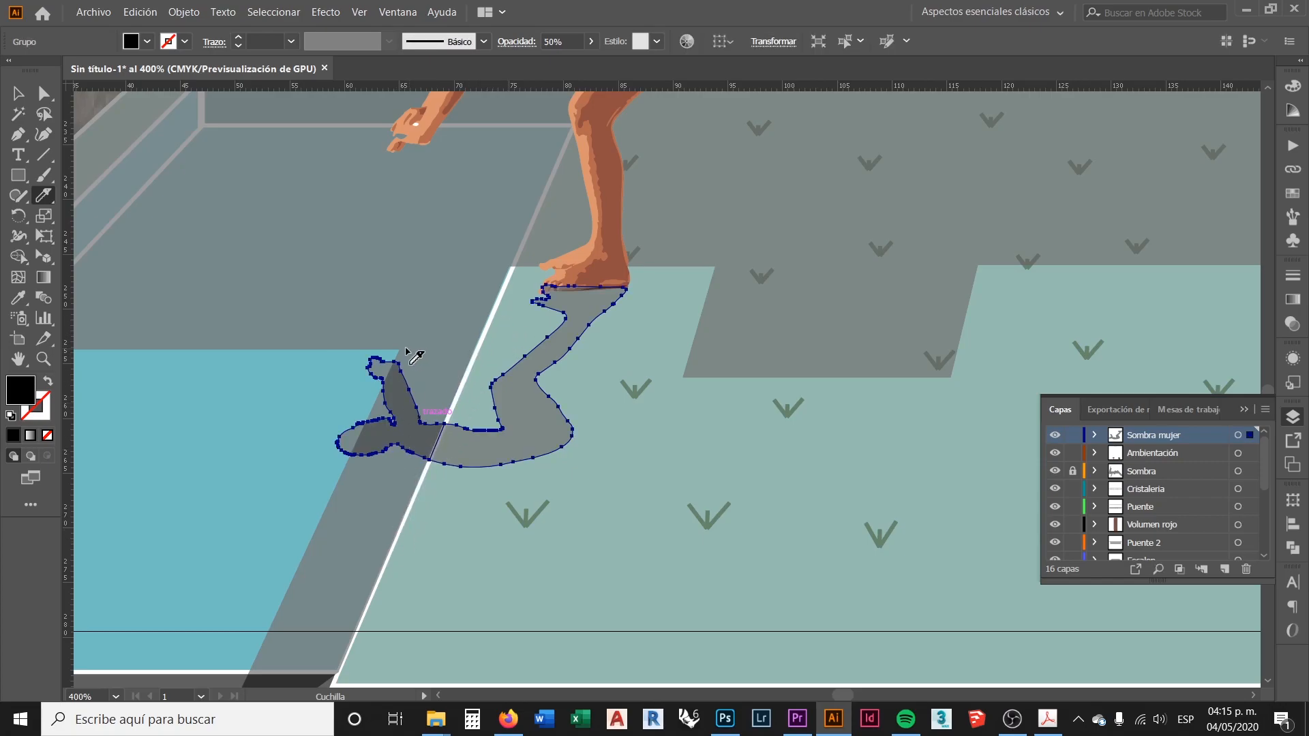
scroll(401, 353, up, 2)
drag(402, 317, 273, 603)
Isolate the woman's shadow group, delete the middle piece overlapping the building's shadow, and leave isolation mode
click(19, 93)
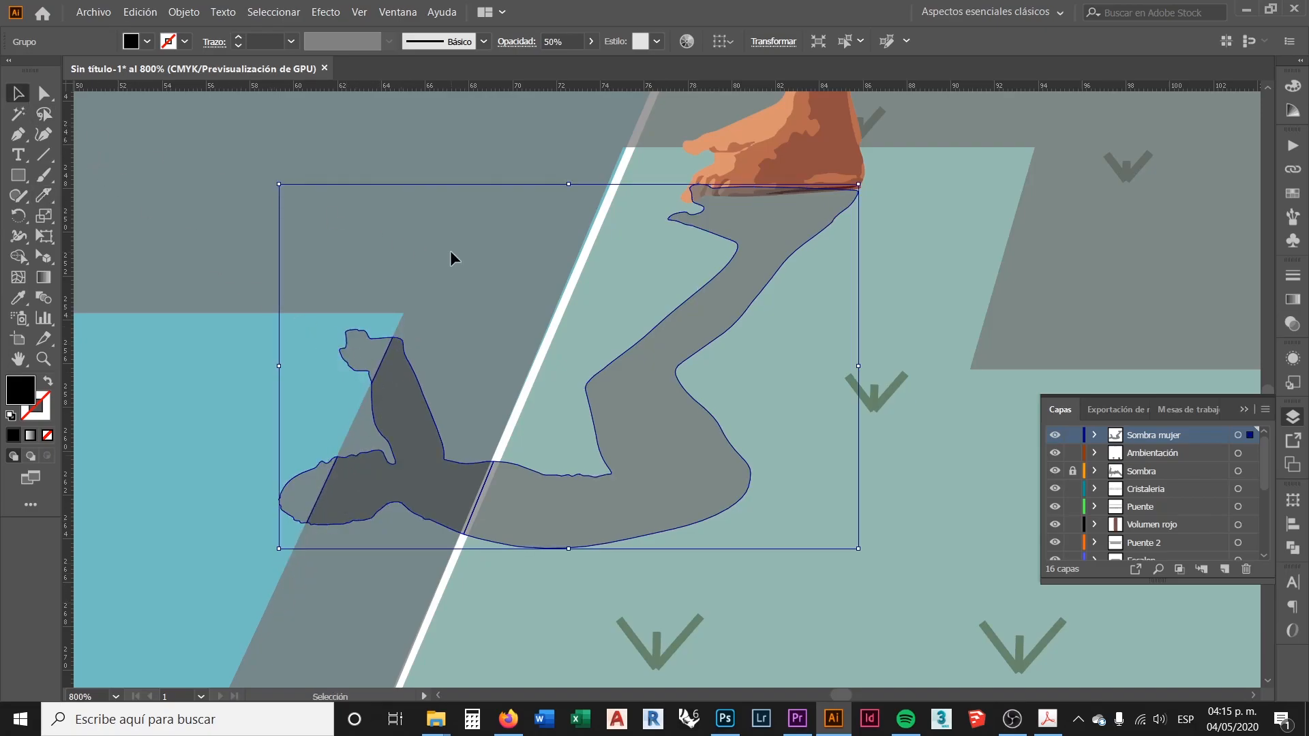
click(188, 387)
click(431, 453)
double_click(398, 399)
click(403, 425)
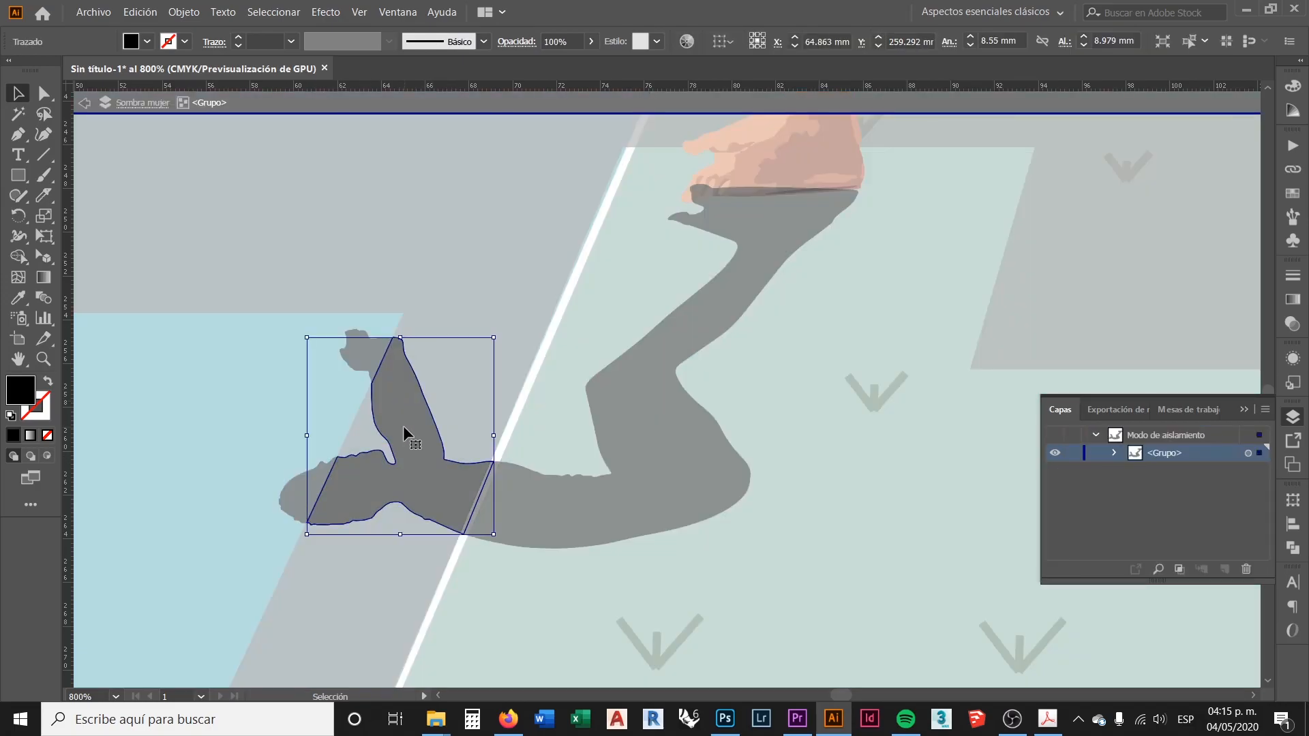
key(Delete)
double_click(464, 267)
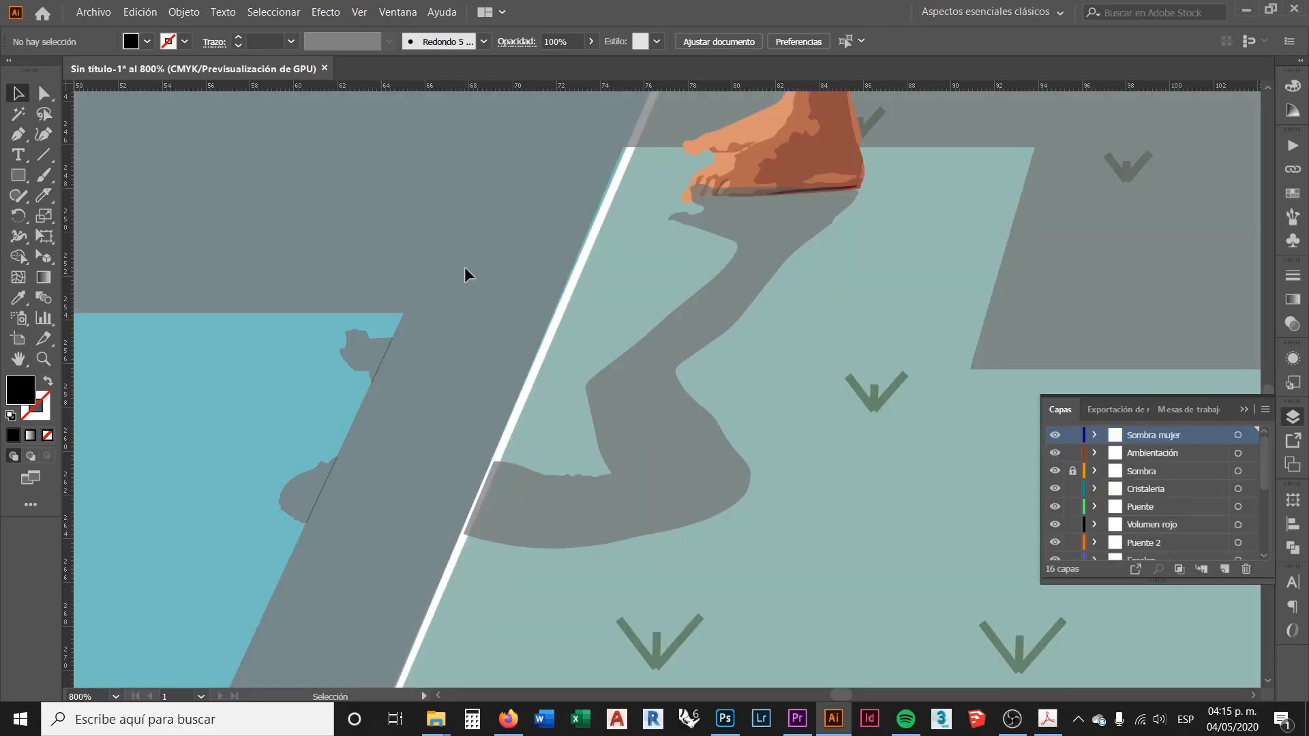
Inspect the trimmed shadow and compare the transparency settings of the building's shadow and the woman's shadow
scroll(403, 401, down, 5)
scroll(477, 518, down, 3)
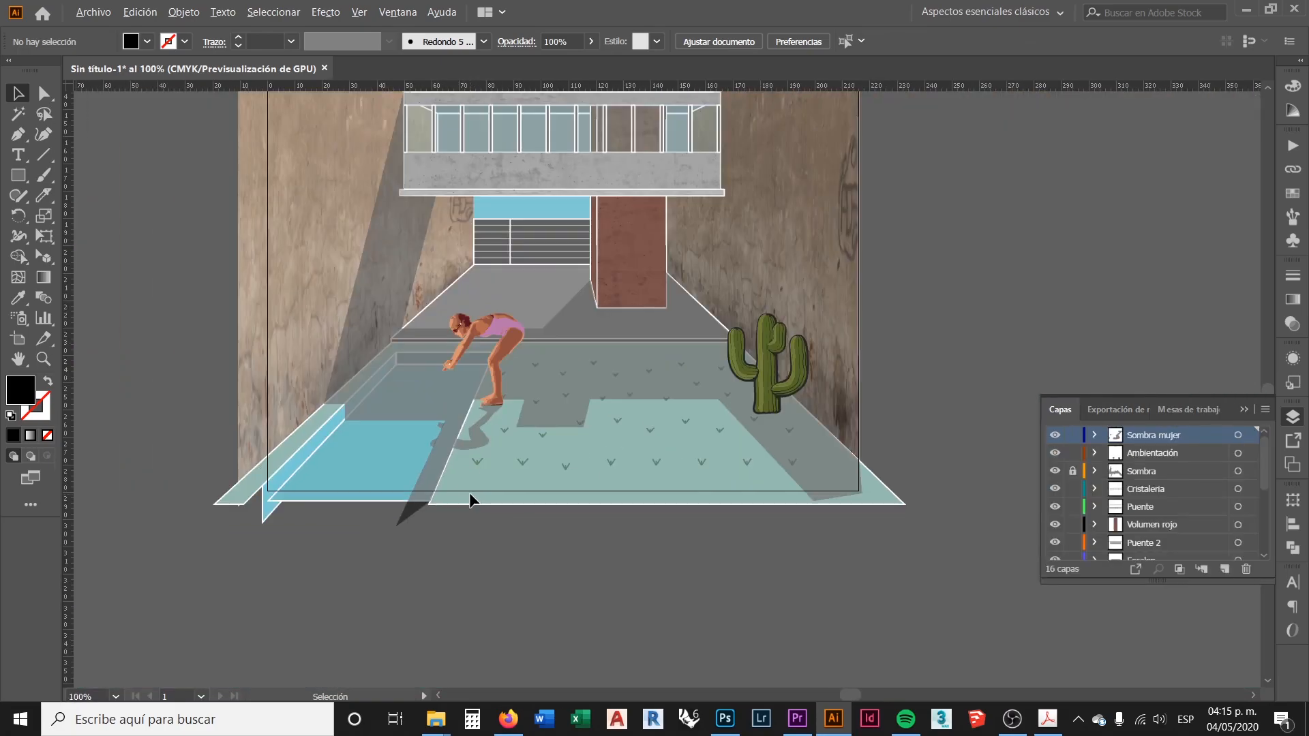
scroll(461, 477, up, 7)
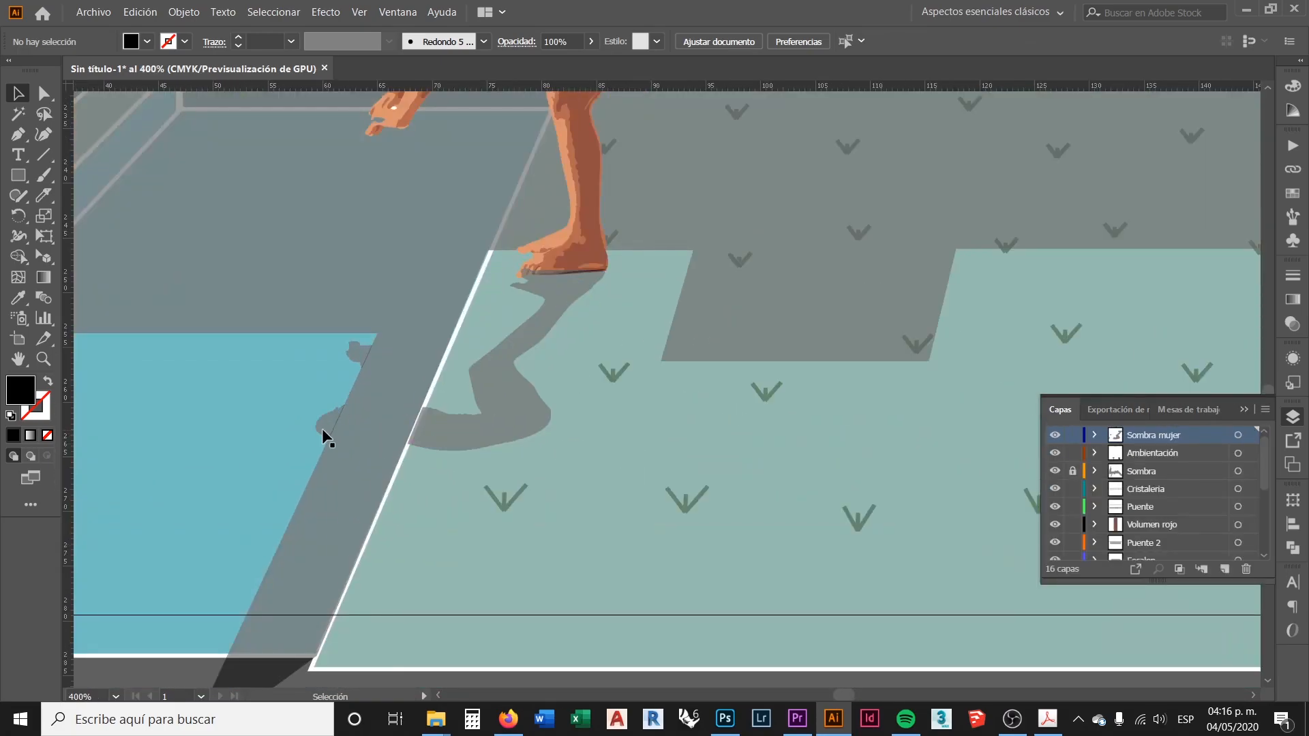
scroll(485, 488, up, 5)
scroll(487, 487, down, 5)
scroll(453, 422, down, 1)
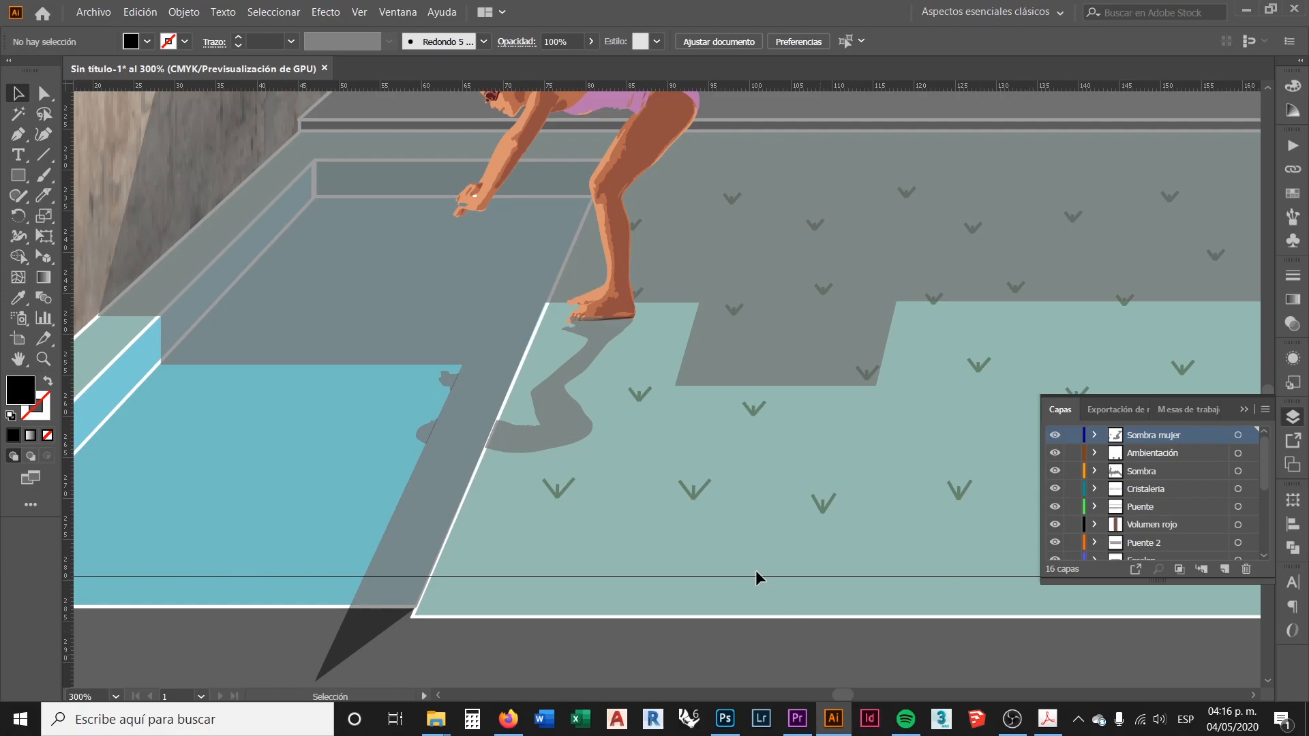
click(361, 284)
scroll(578, 337, down, 1)
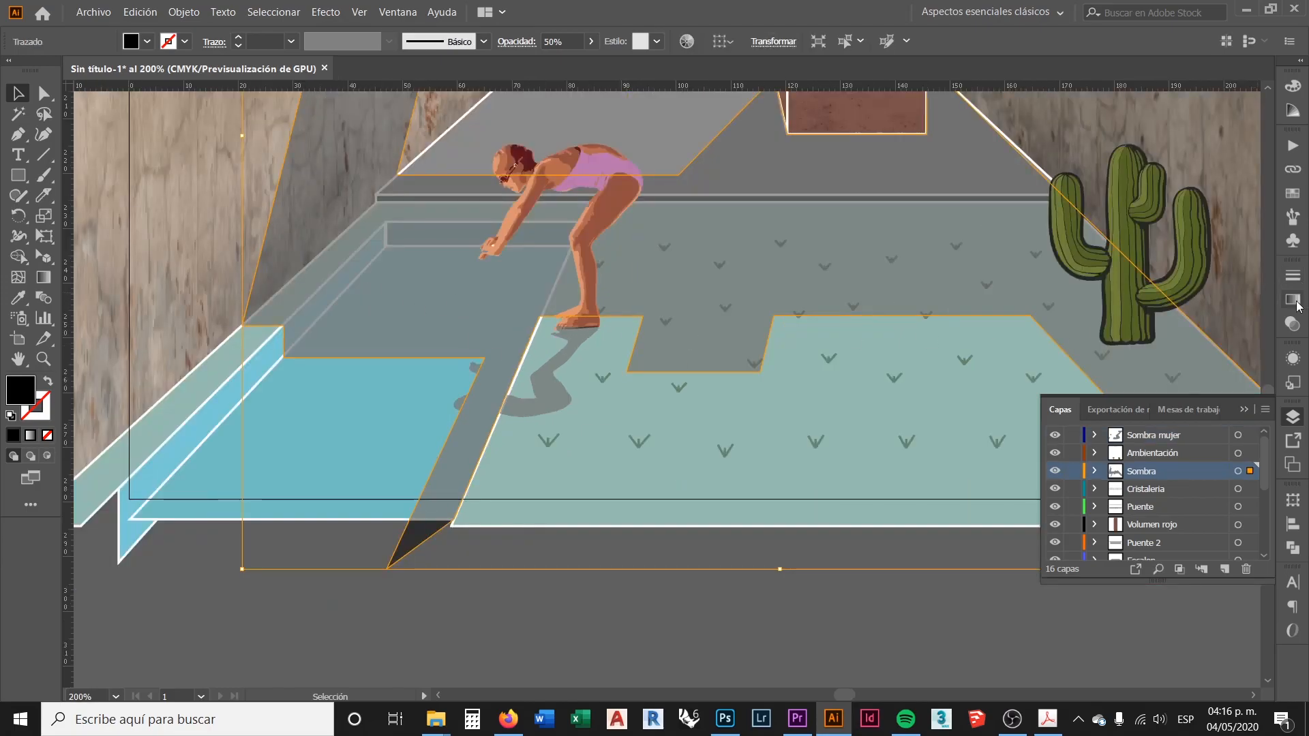
click(1292, 323)
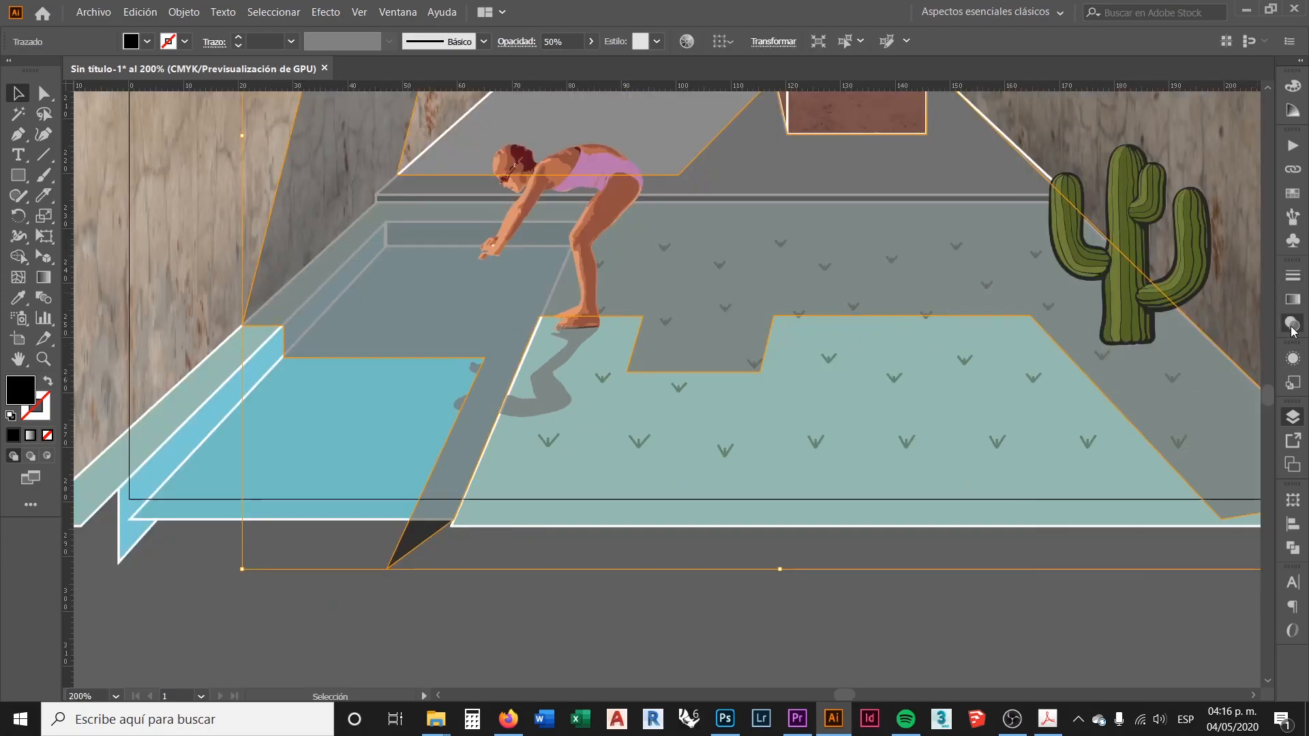
click(807, 586)
click(544, 386)
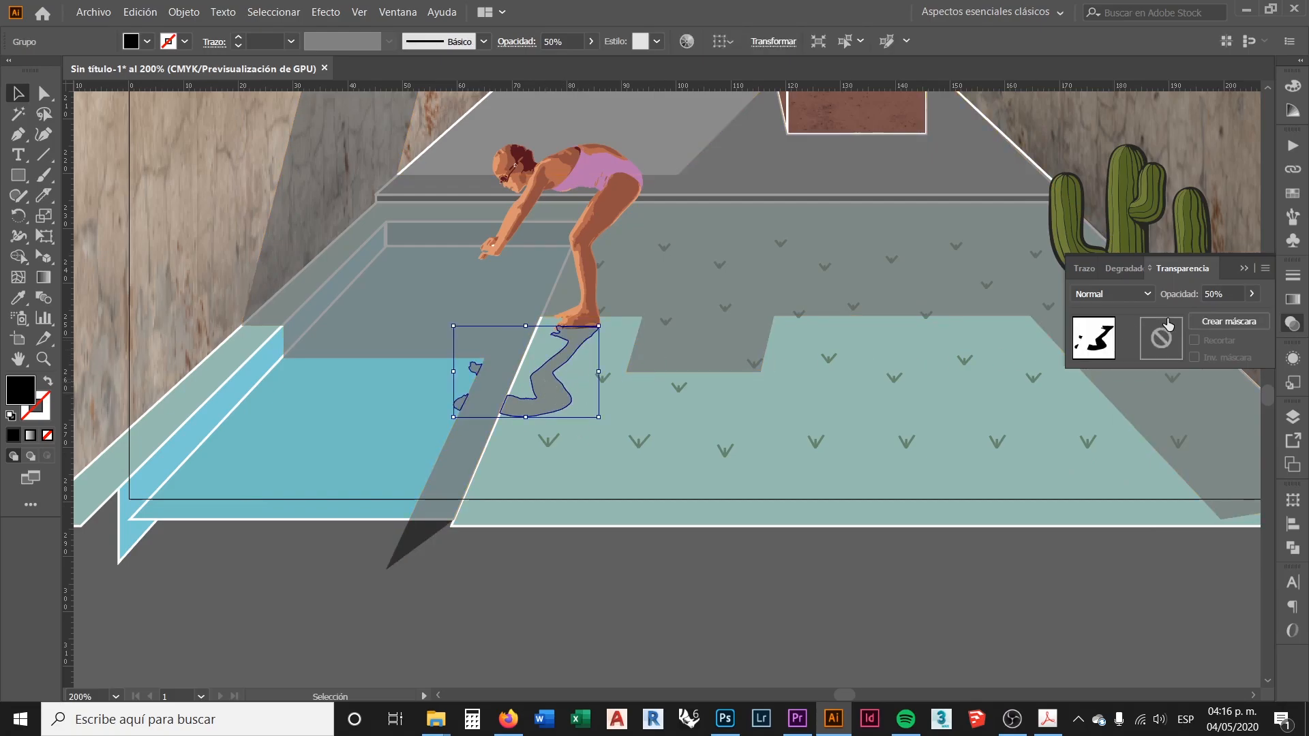
click(569, 561)
click(730, 297)
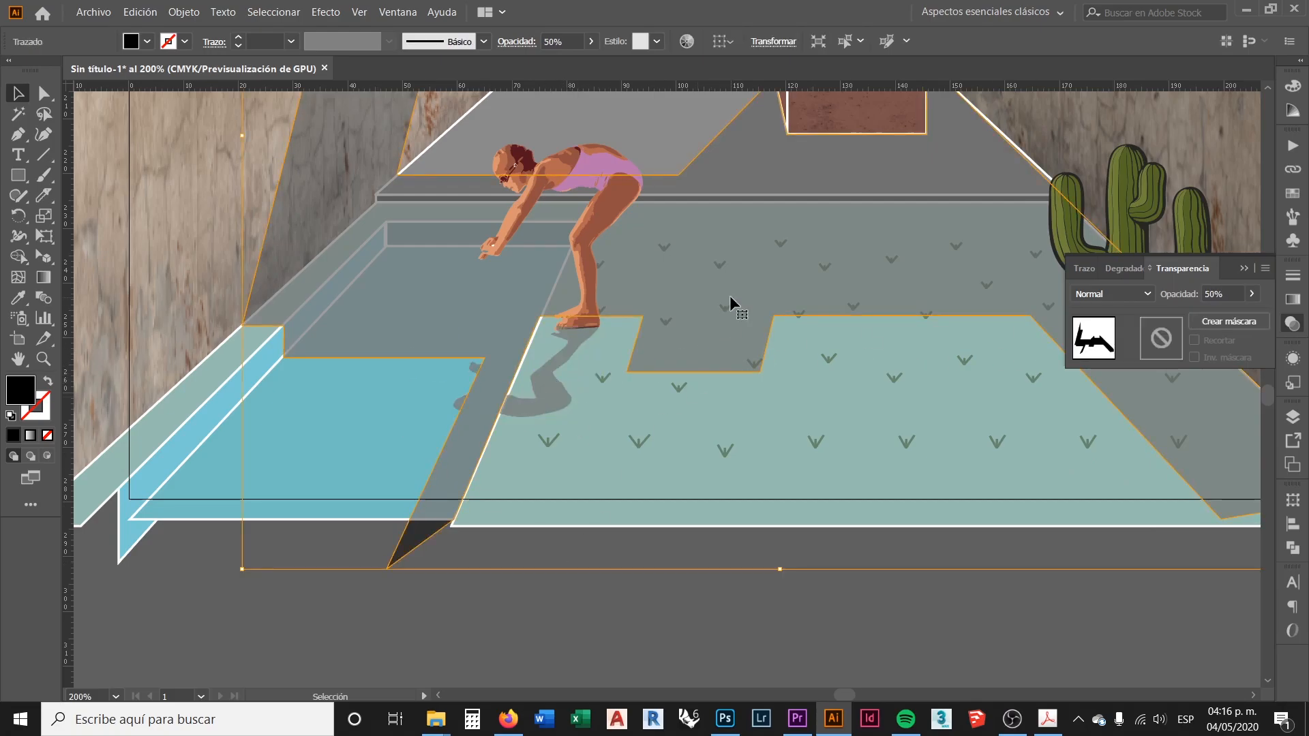
click(579, 607)
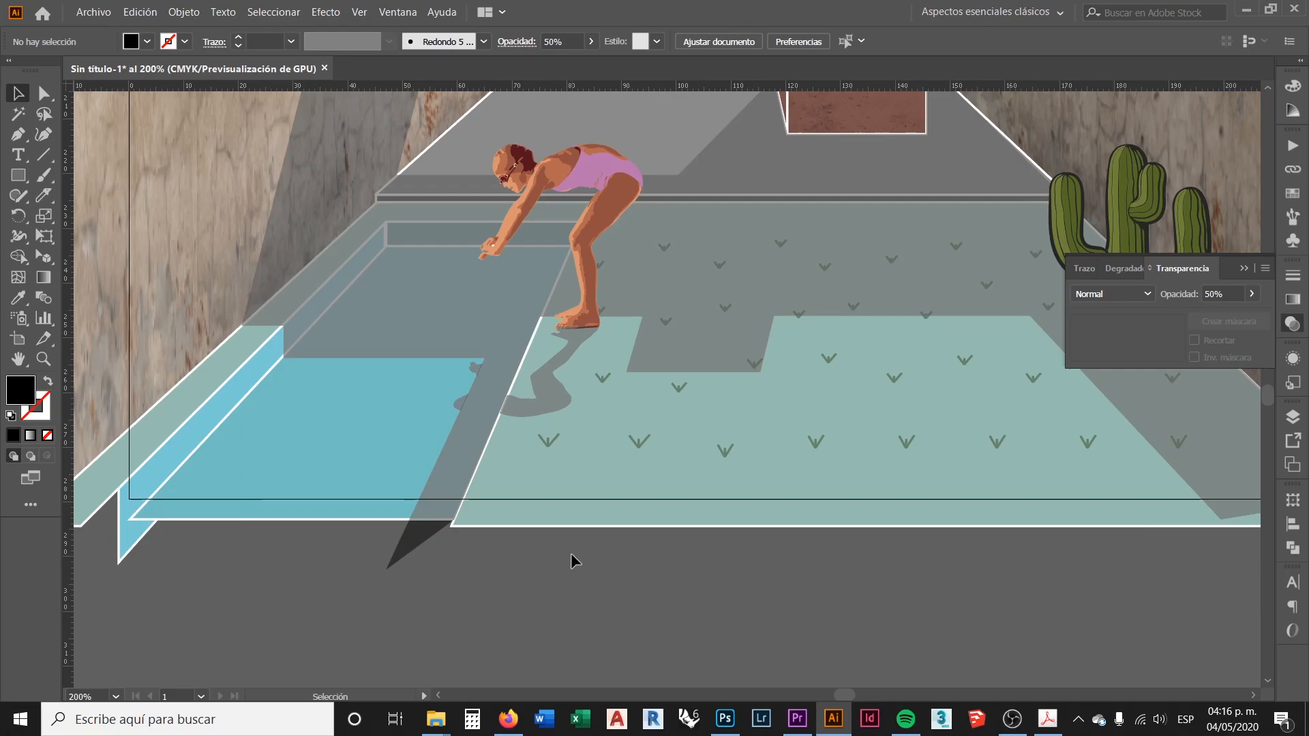
Draw a black rectangle on the Volumen rojo layer covering the whole front face of the red volume
scroll(481, 502, down, 2)
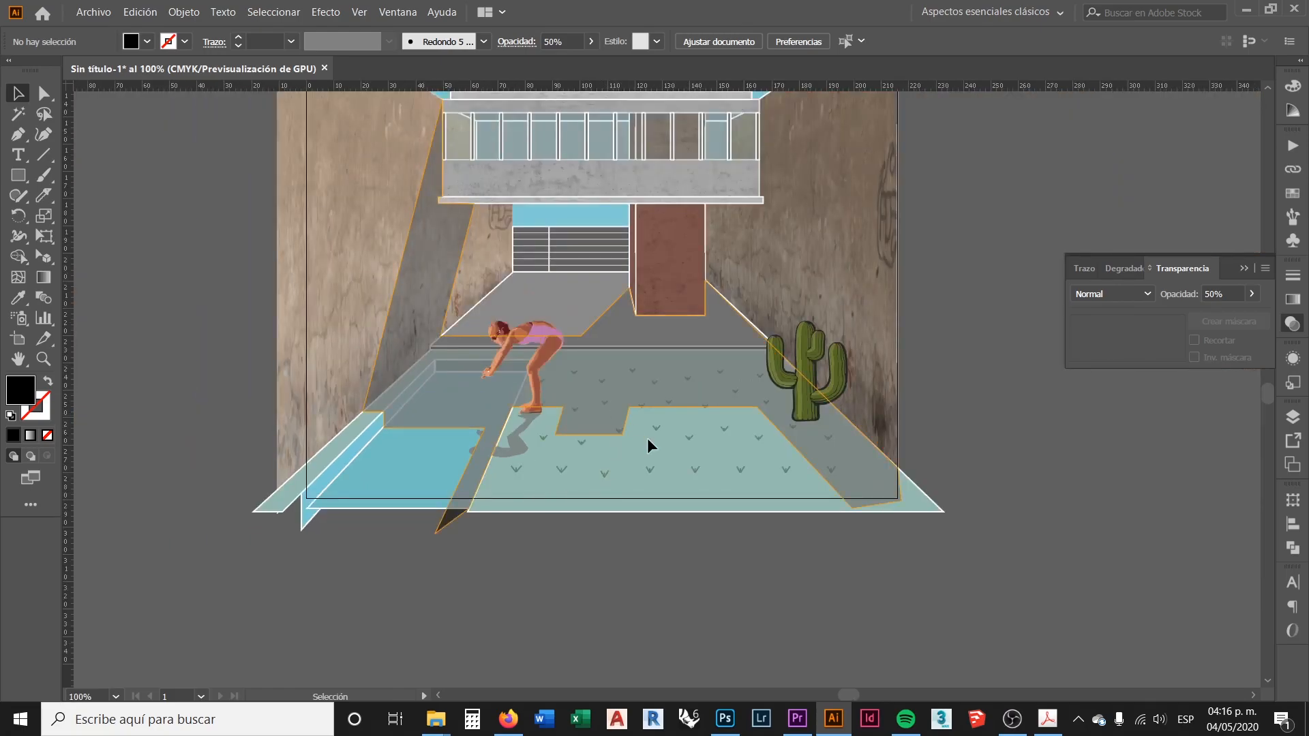
scroll(701, 484, up, 3)
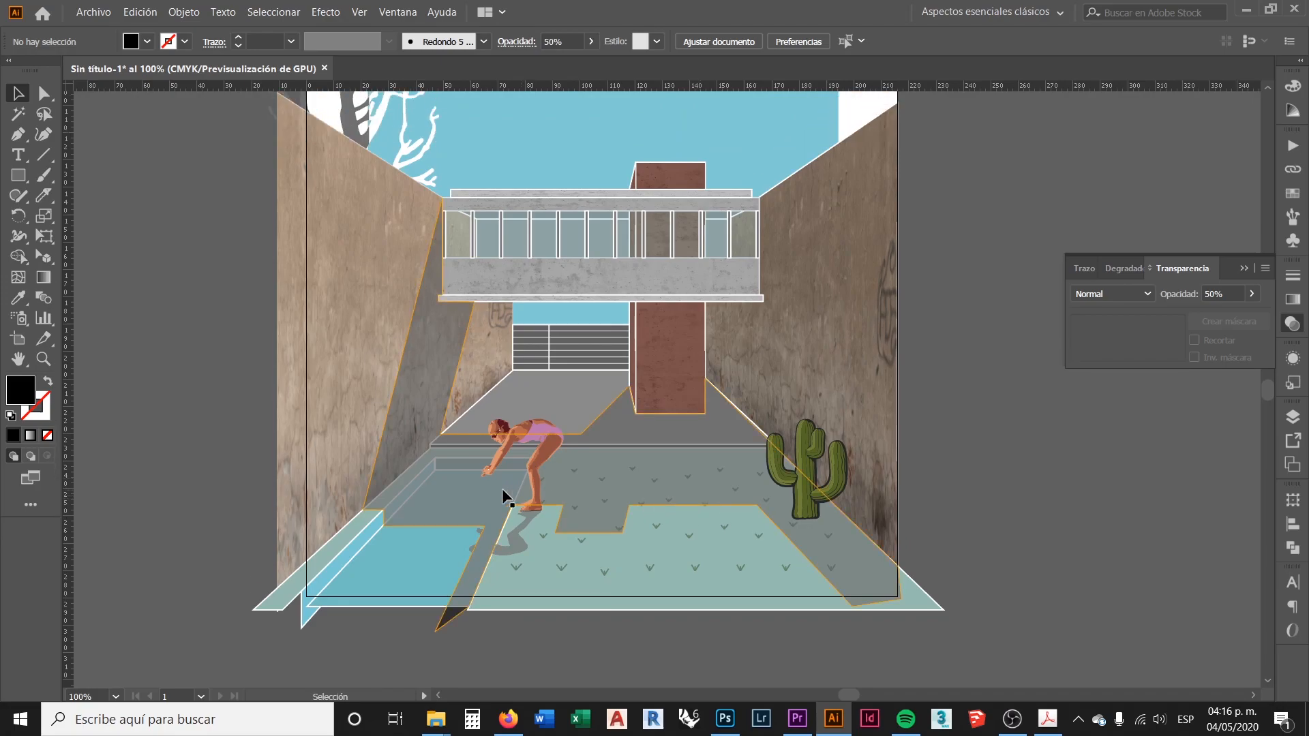
scroll(506, 488, down, 1)
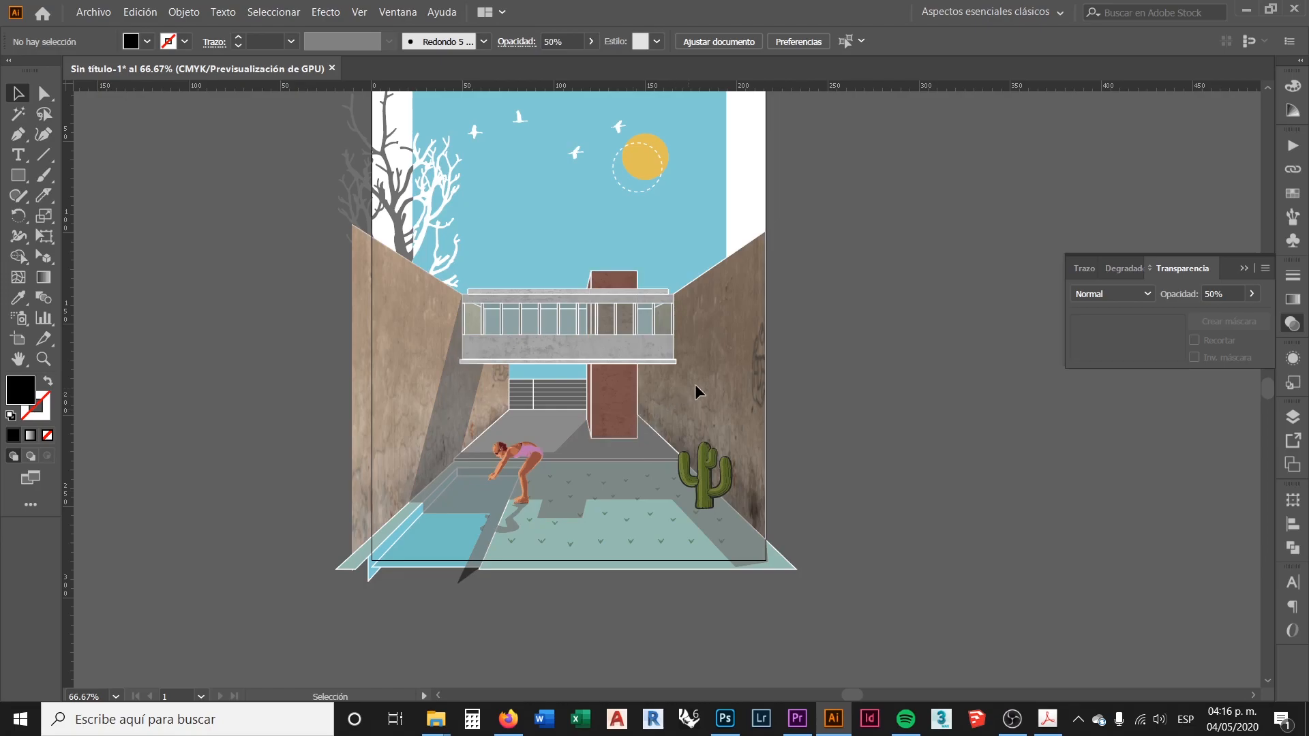
scroll(811, 274, up, 1)
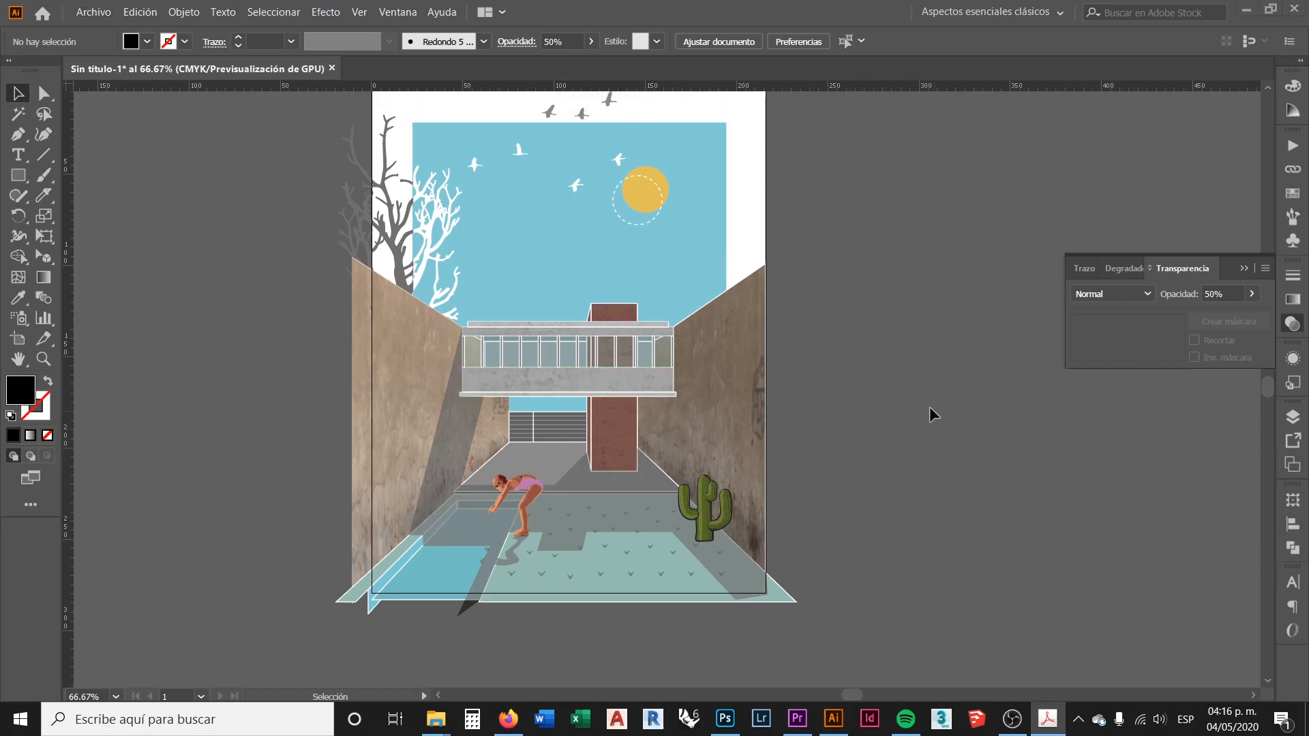
scroll(643, 394, up, 1)
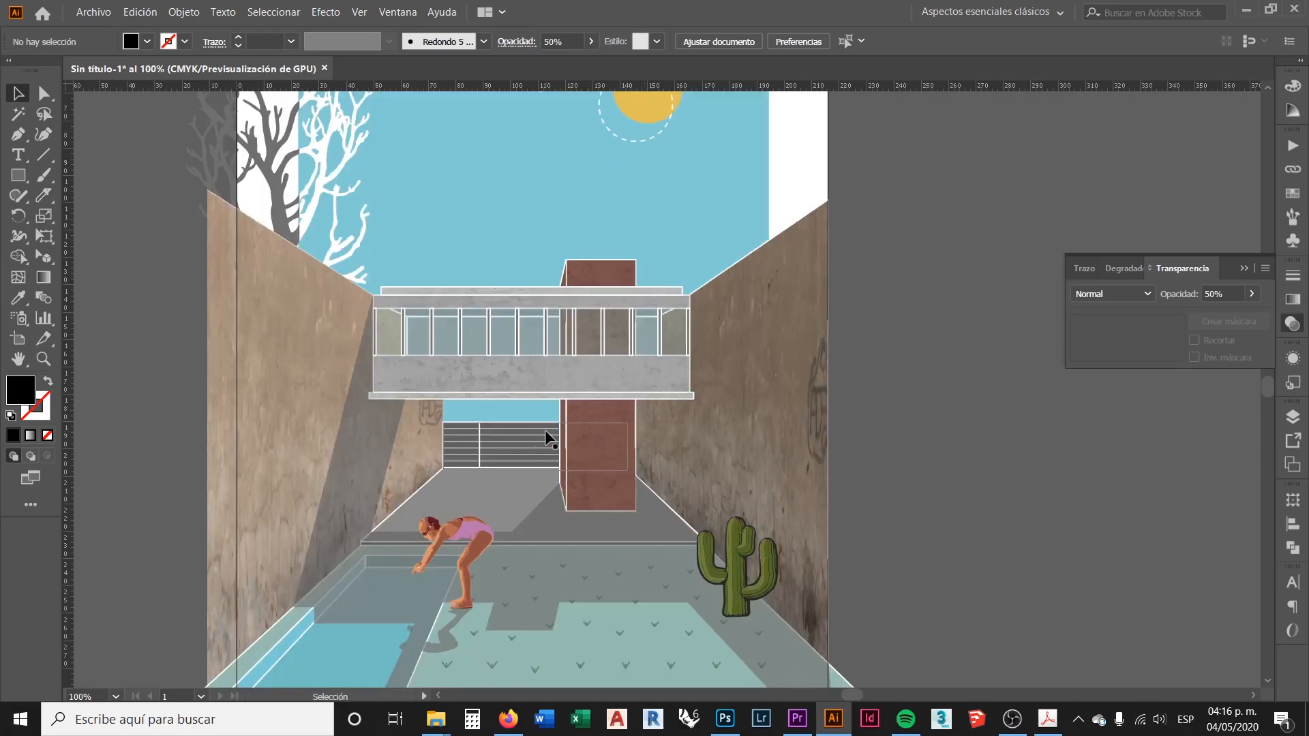
scroll(545, 432, up, 2)
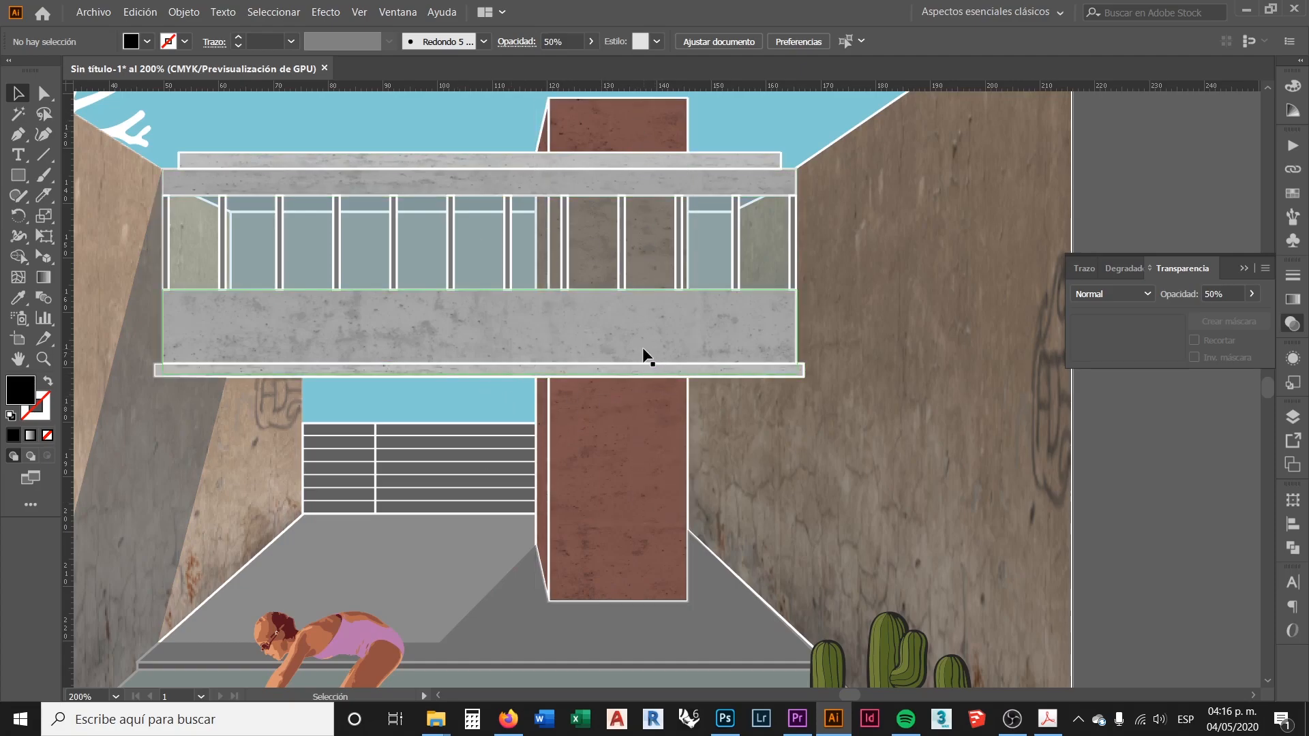
click(19, 177)
scroll(502, 419, down, 1)
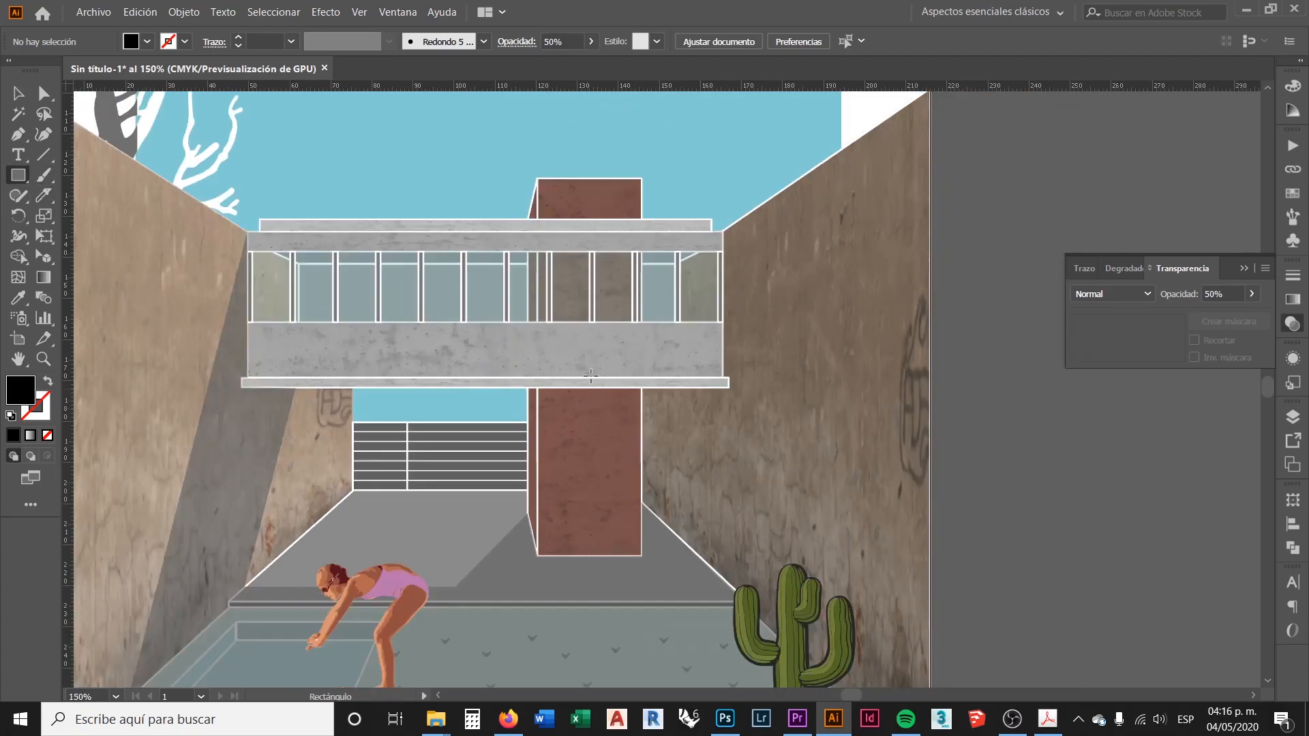
scroll(601, 354, up, 1)
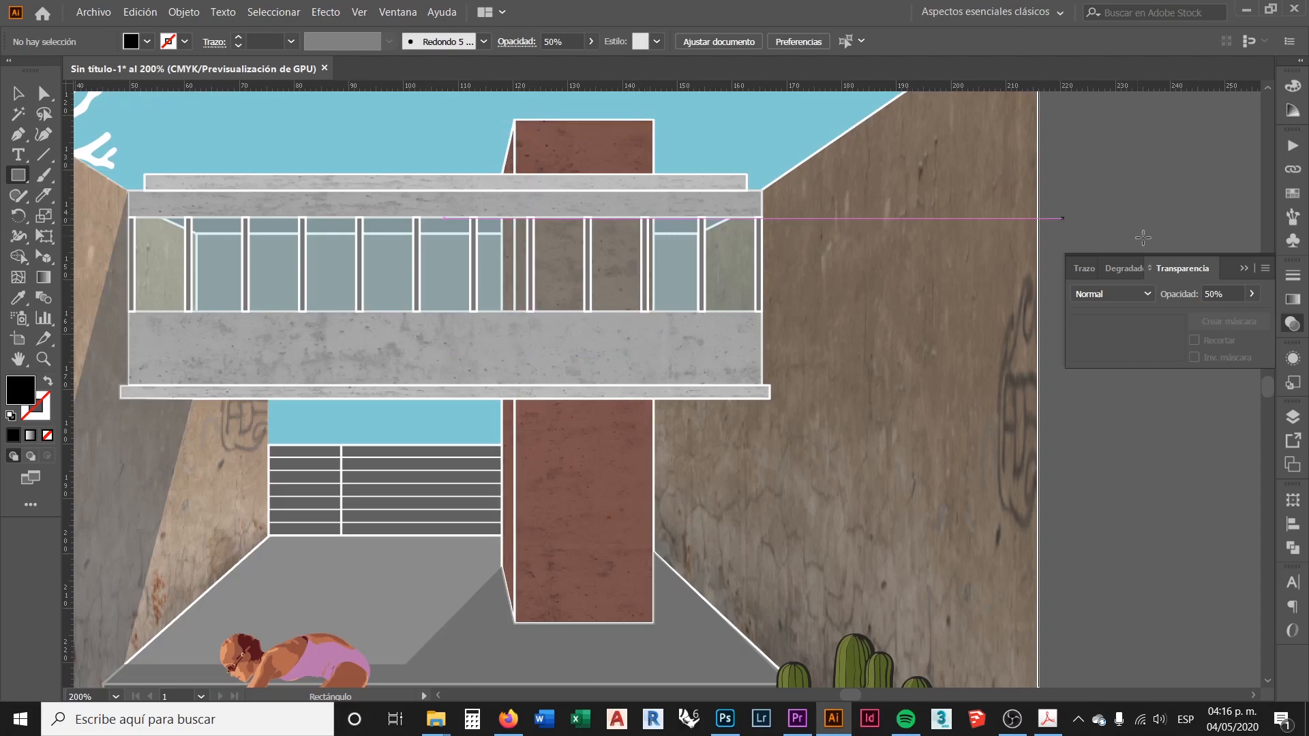
click(1292, 416)
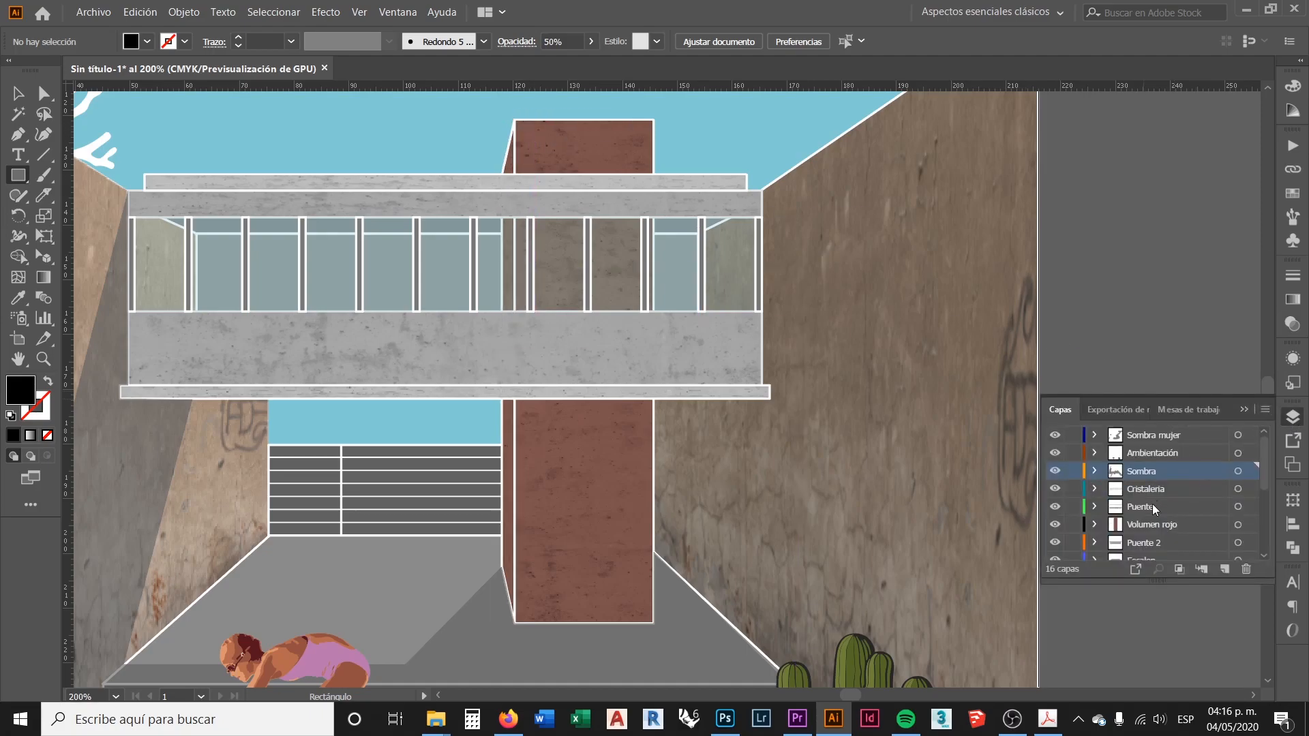
click(1165, 524)
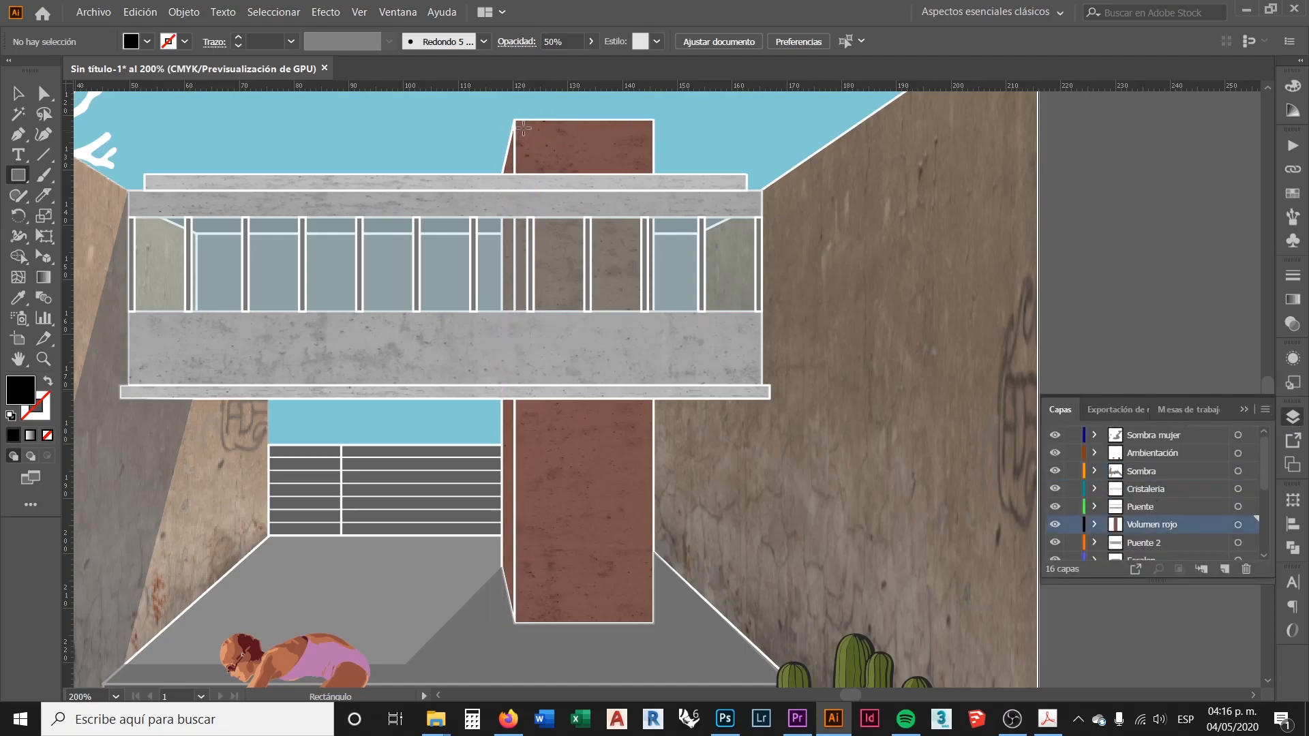
drag(517, 122, 652, 621)
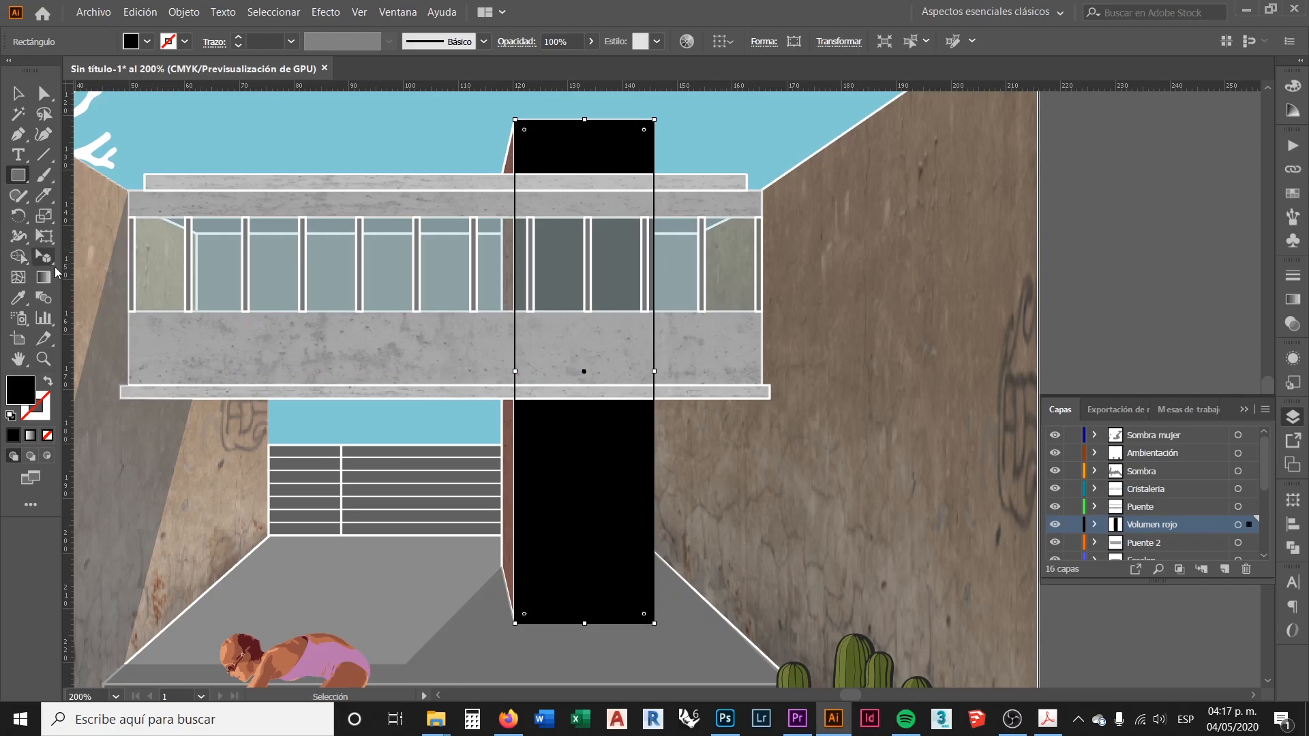
Fill the rectangle over the red volume with the linear Blanco, Negro gradient preset at 0°
scroll(234, 307, down, 1)
scroll(417, 379, up, 1)
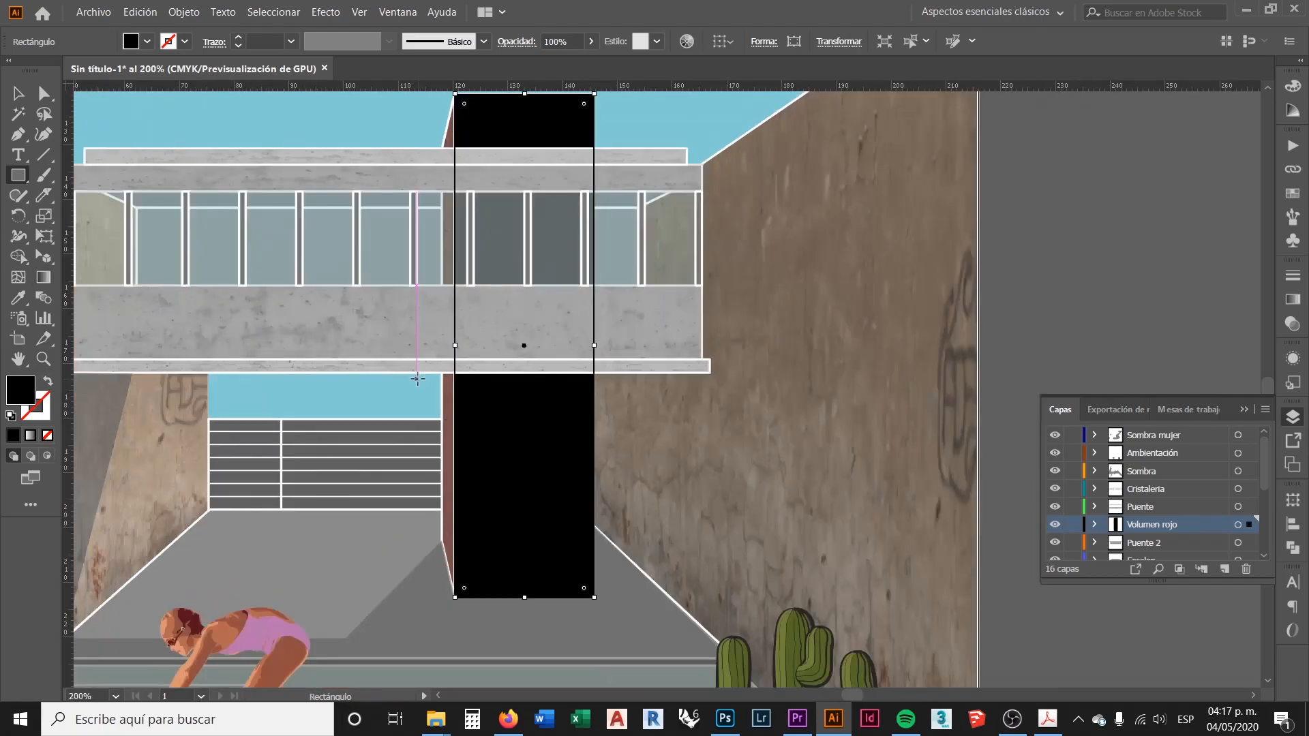
click(43, 277)
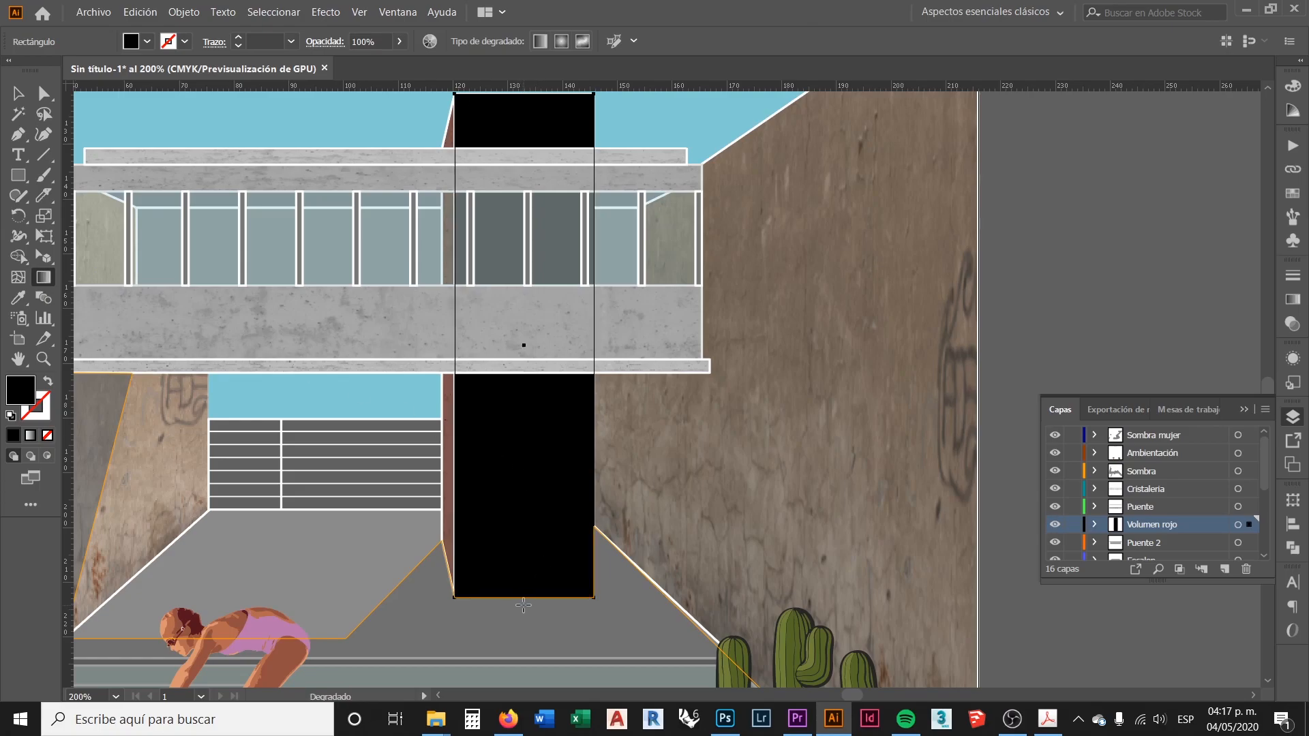
scroll(524, 605, down, 1)
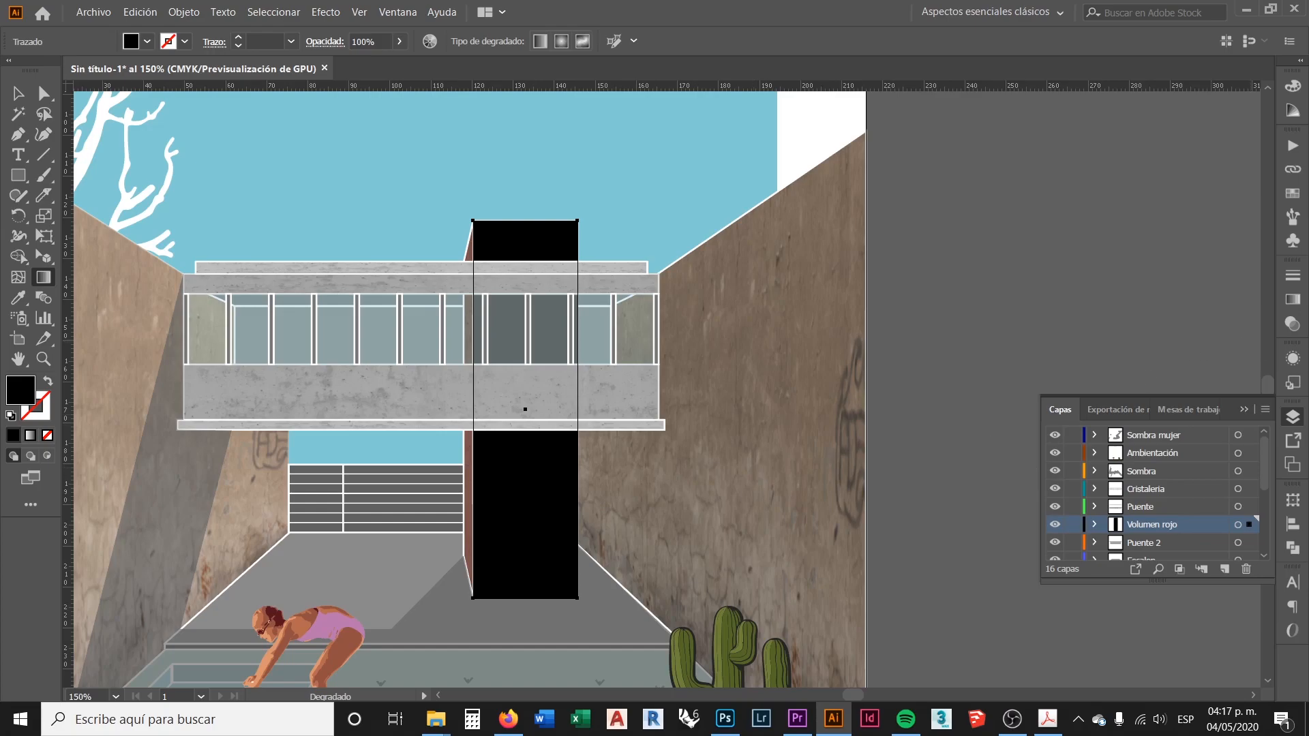
click(1293, 299)
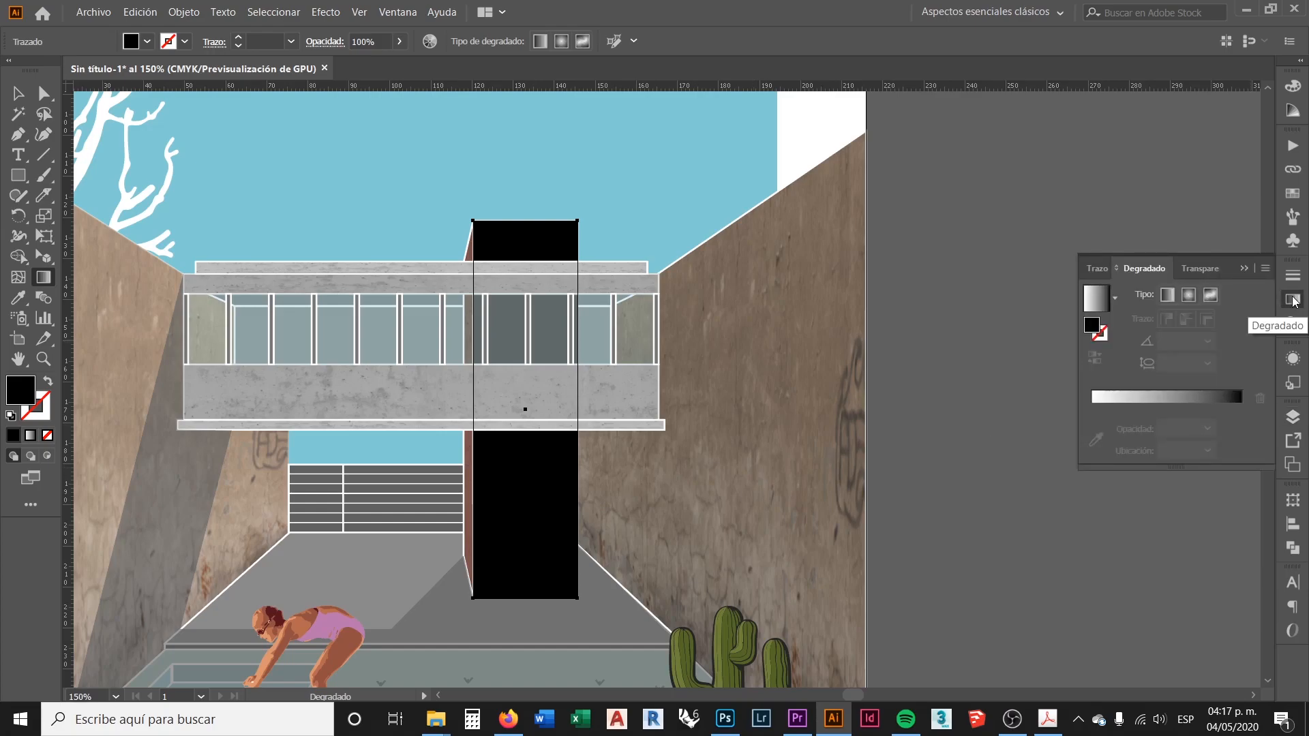
click(1116, 300)
click(1116, 300)
click(1113, 301)
click(1022, 331)
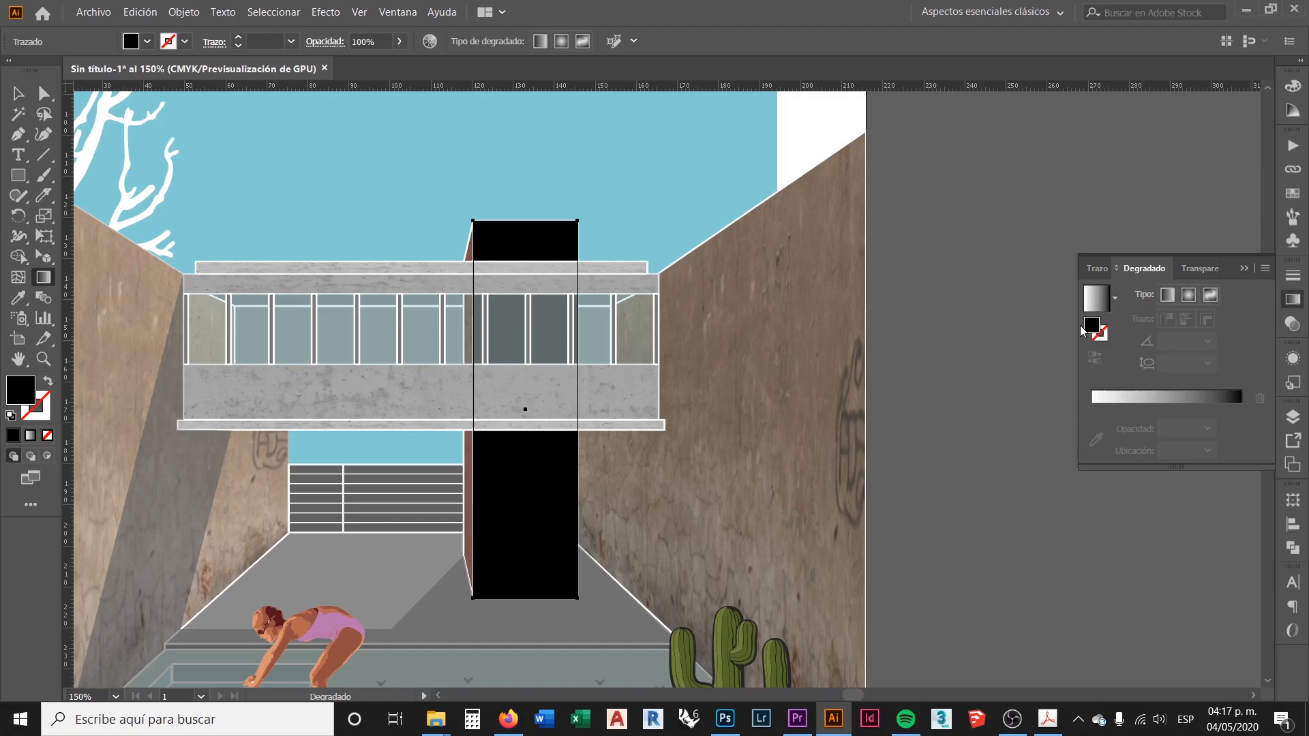
click(1115, 299)
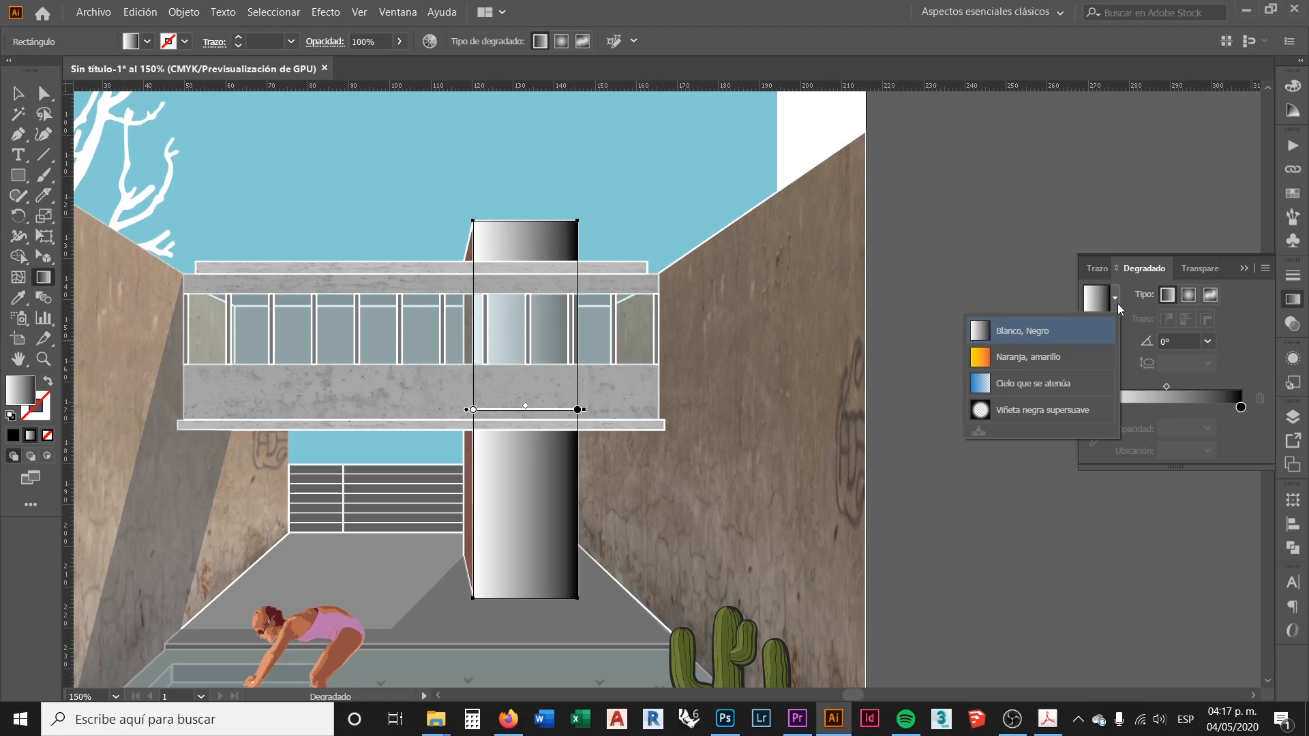
click(1118, 304)
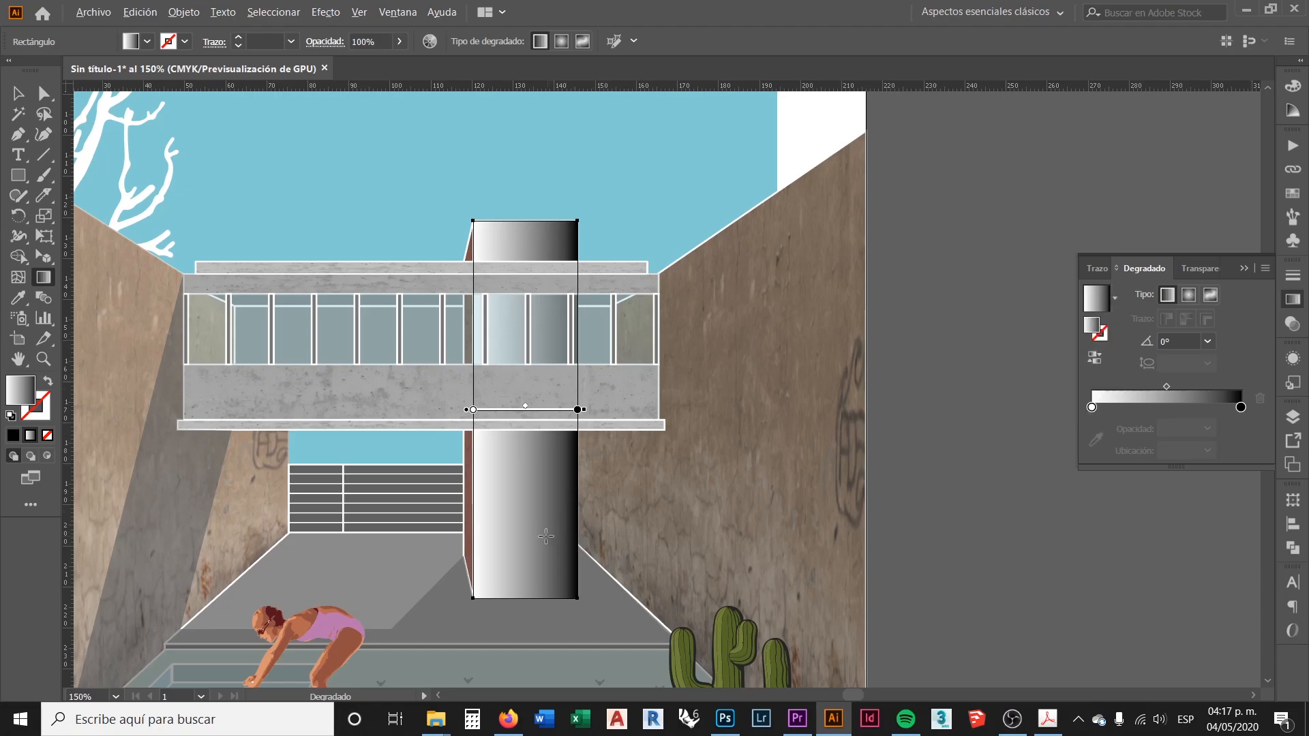
scroll(545, 536, up, 1)
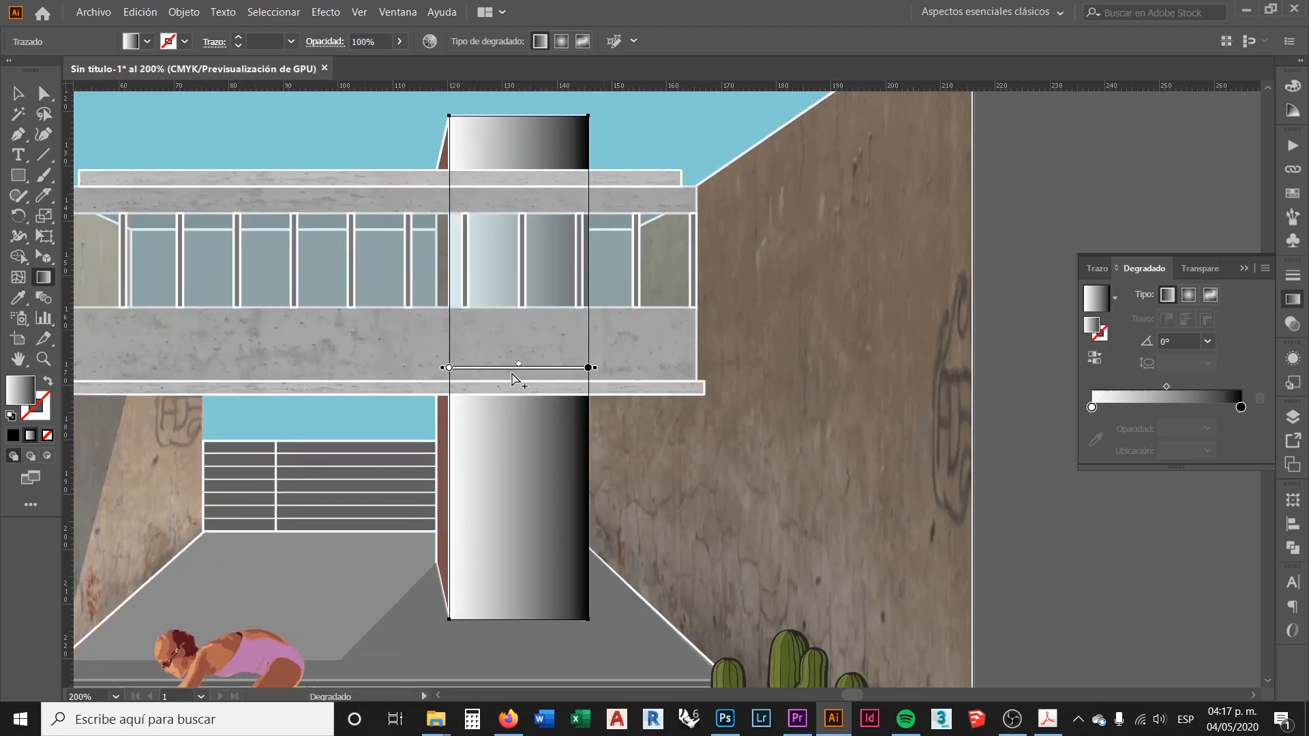
scroll(565, 370, up, 1)
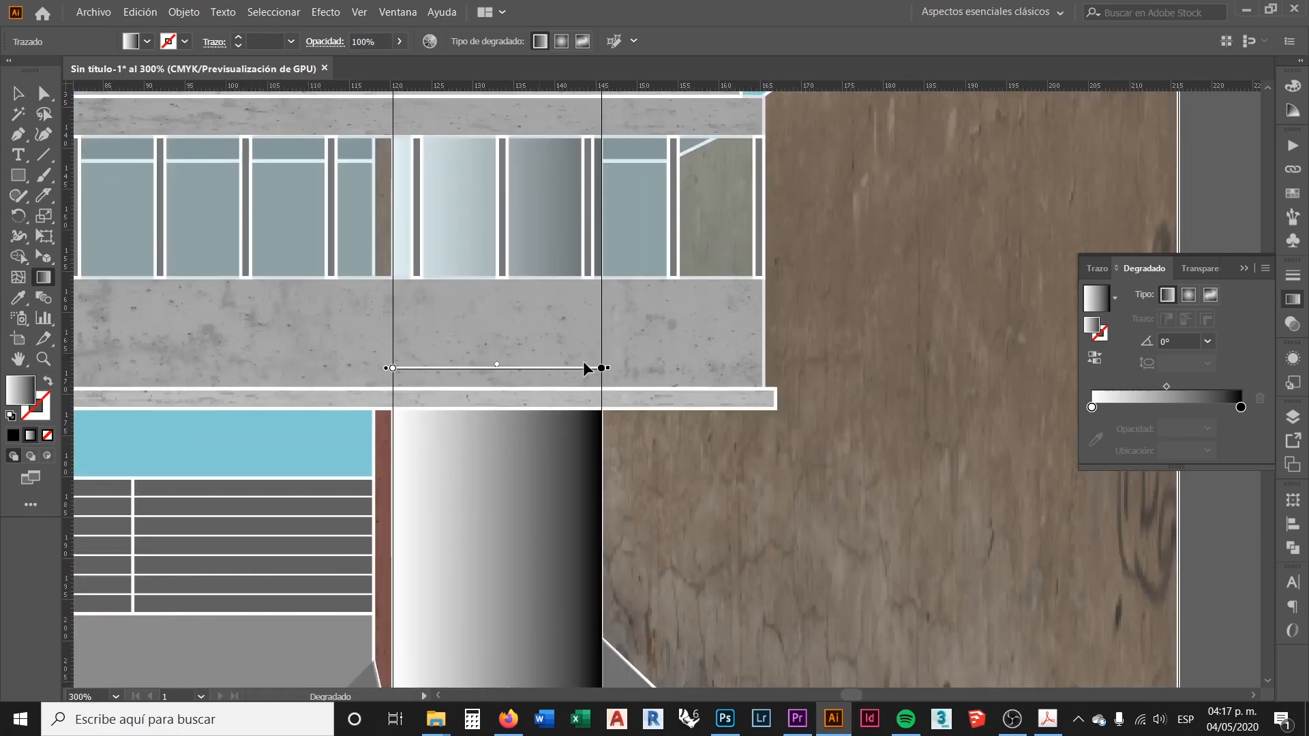
scroll(564, 369, down, 1)
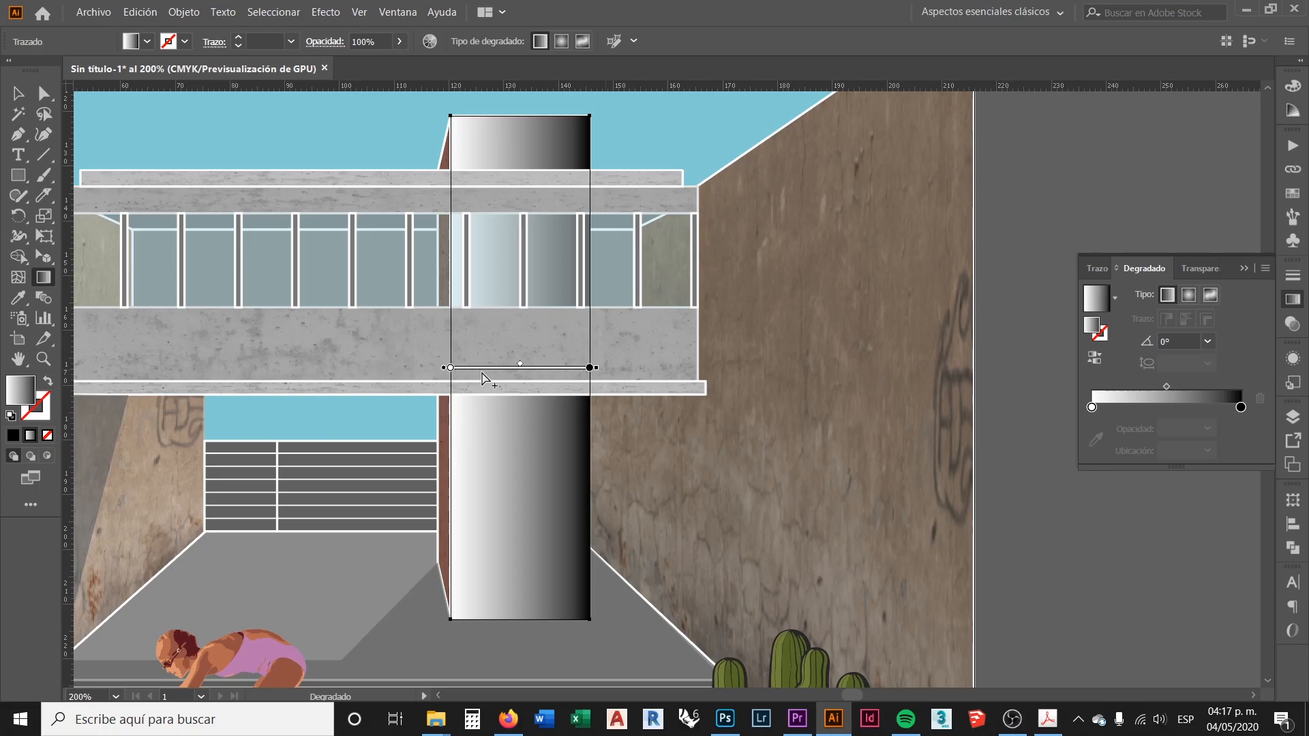
Try shifting the linear gradient and its black stop horizontally across the rectangle on the red volume
click(590, 368)
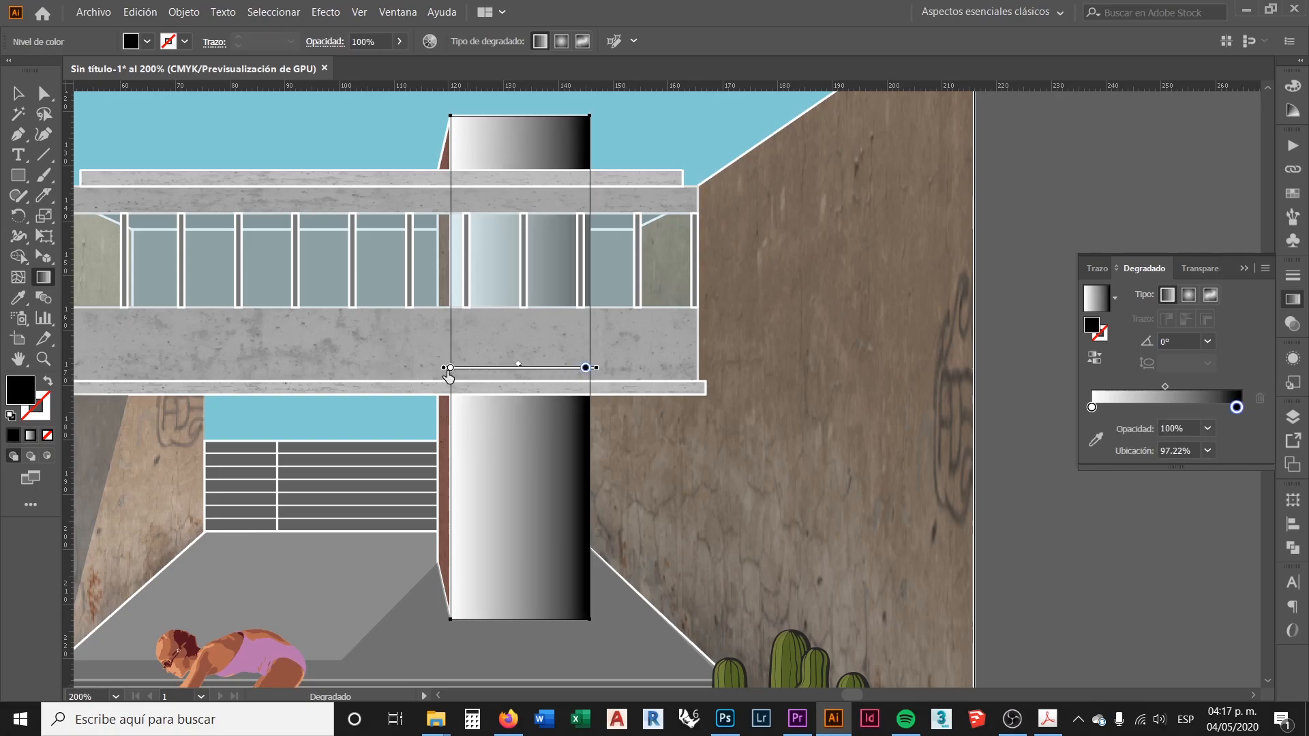
mouse_move(441, 368)
mouse_down()
mouse_move(439, 473)
mouse_move(437, 368)
mouse_up()
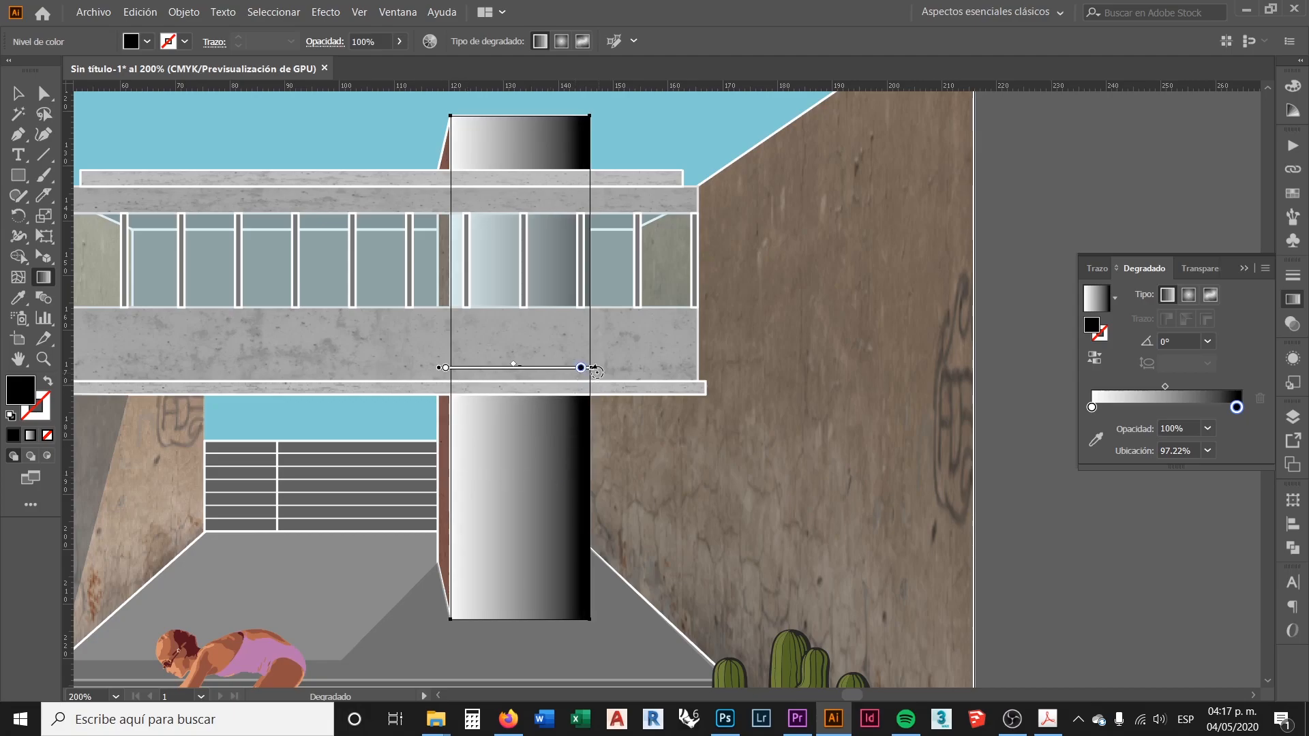
drag(580, 368, 584, 368)
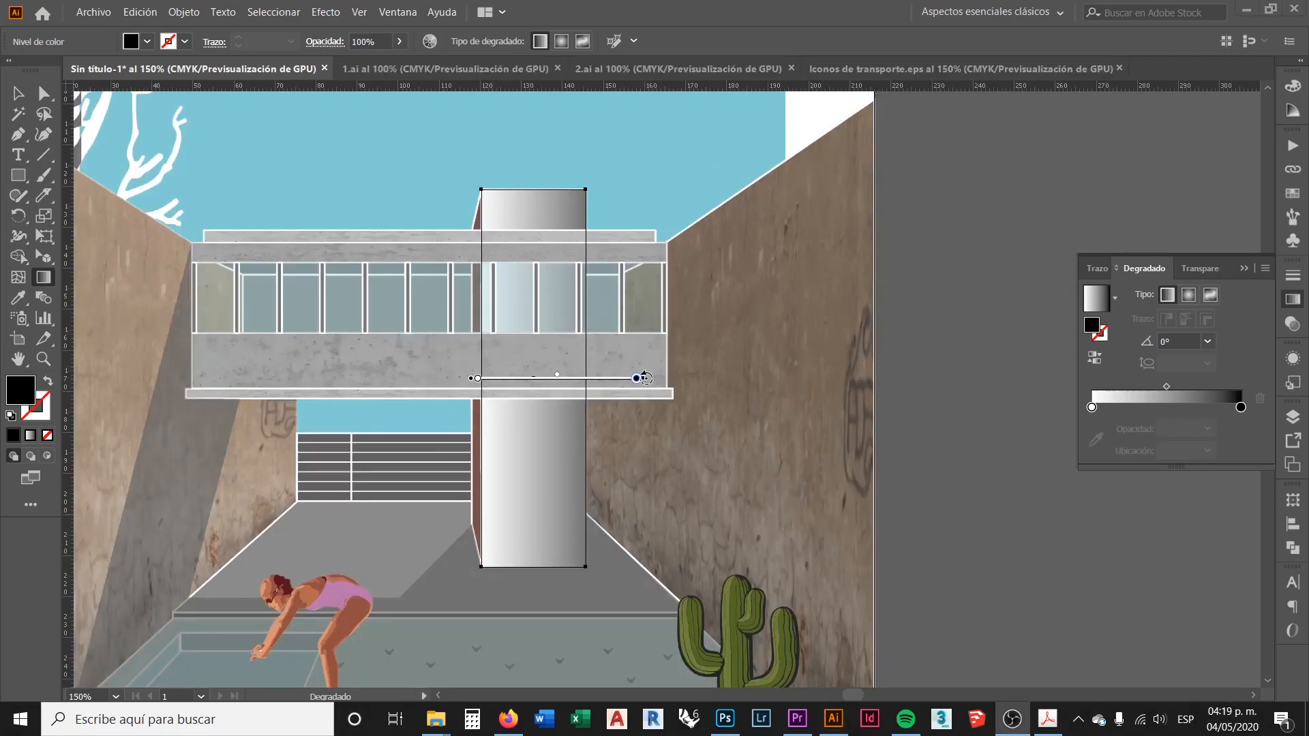
Rotate the rectangle's linear gradient to a vertical direction at 90.3°
scroll(645, 379, up, 1)
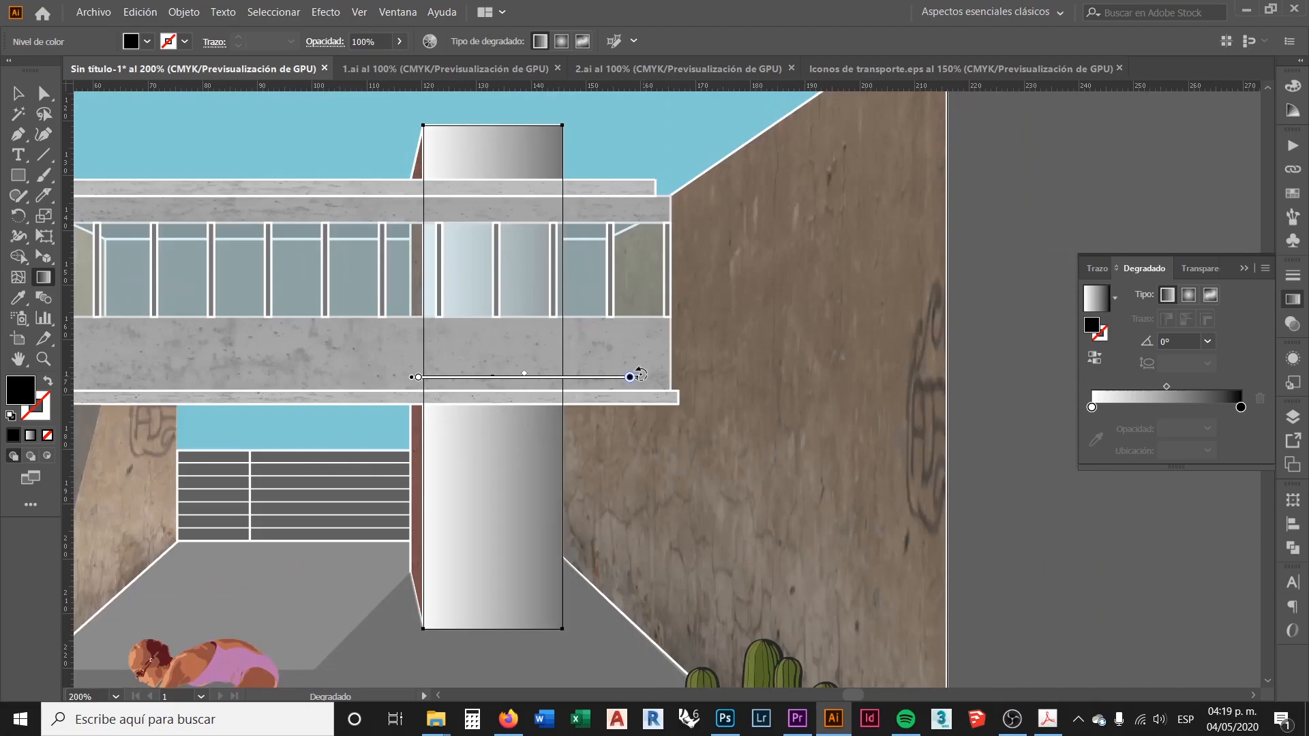
mouse_move(638, 375)
mouse_down()
mouse_move(612, 299)
mouse_move(416, 134)
mouse_up()
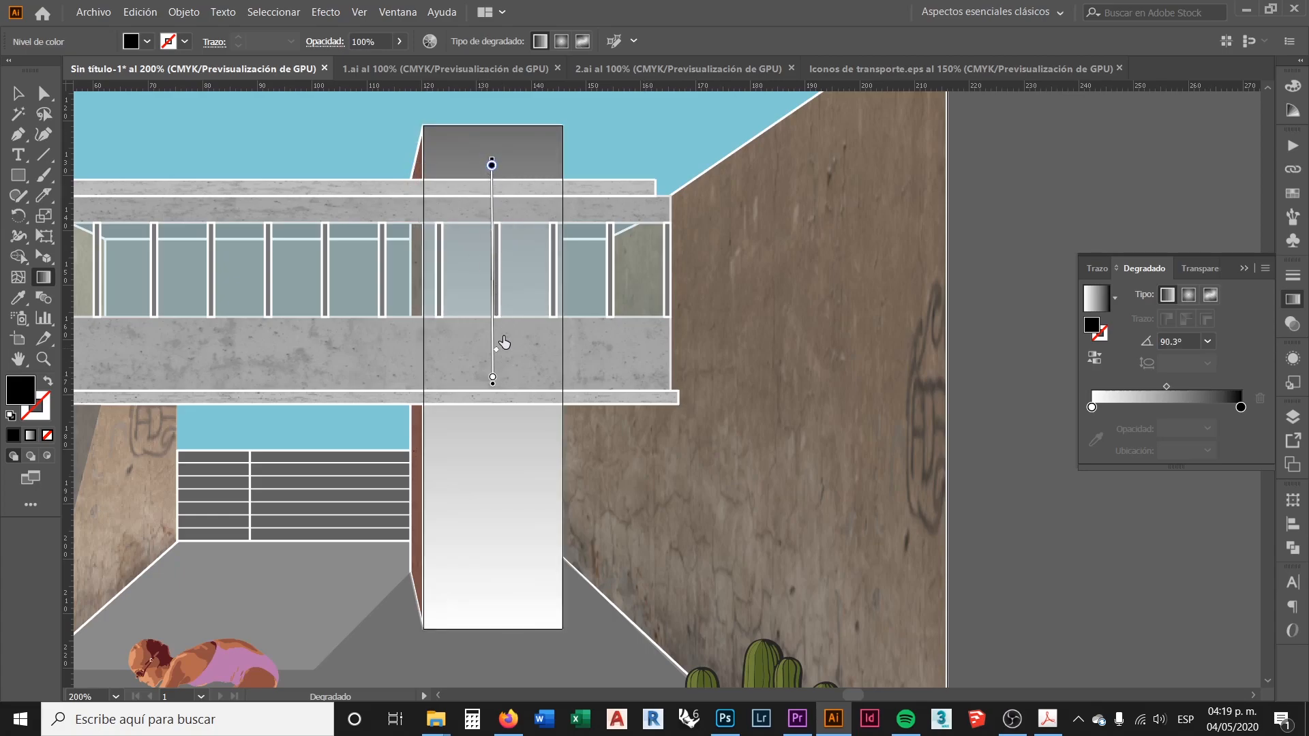
click(496, 268)
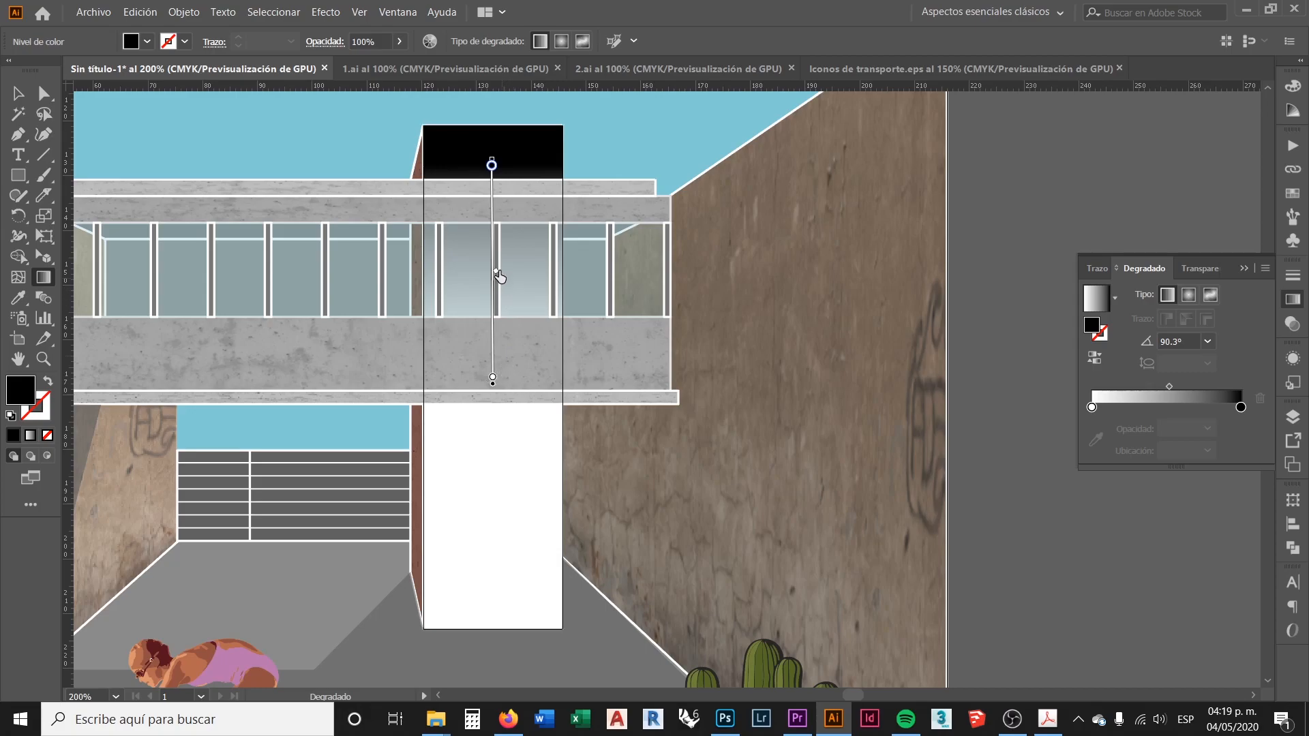
click(492, 165)
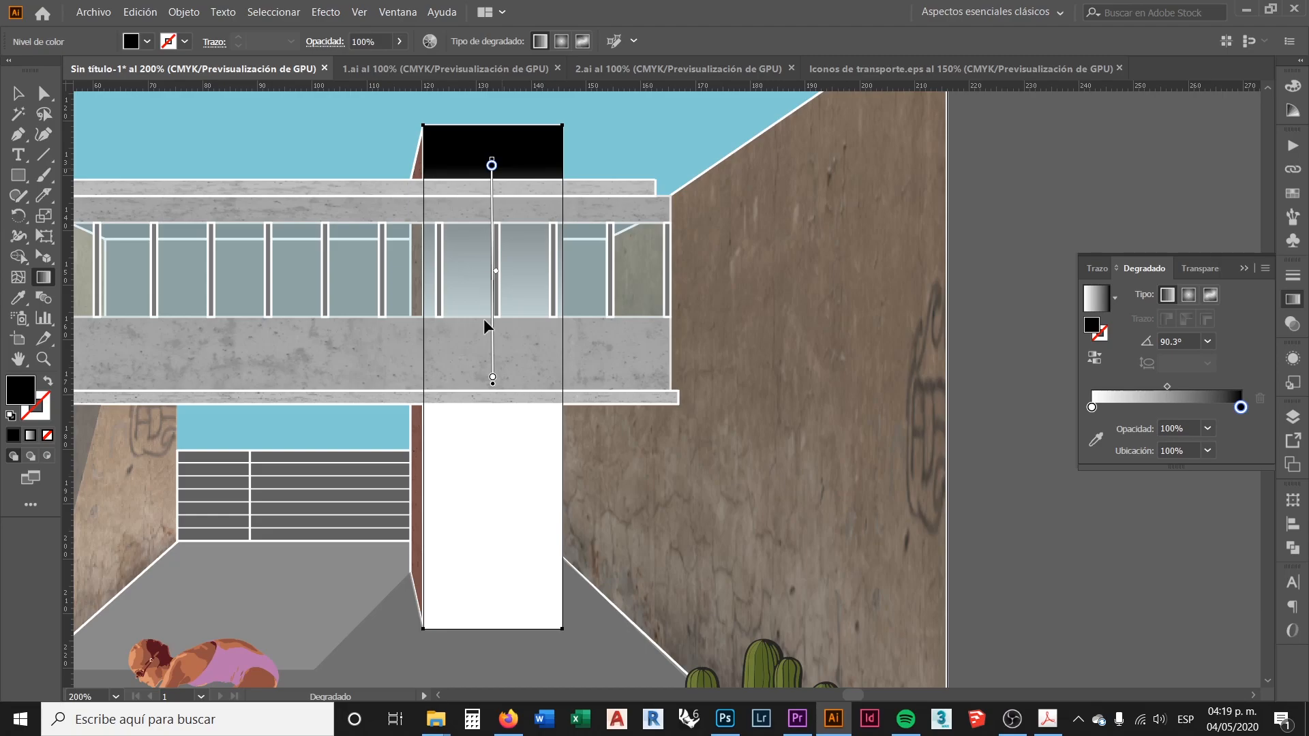
Try moving the vertical gradient lower on the rectangle by repositioning its white end in the lower part of the red volume
mouse_move(492, 384)
mouse_down()
mouse_move(505, 459)
mouse_move(496, 512)
mouse_up()
click(493, 505)
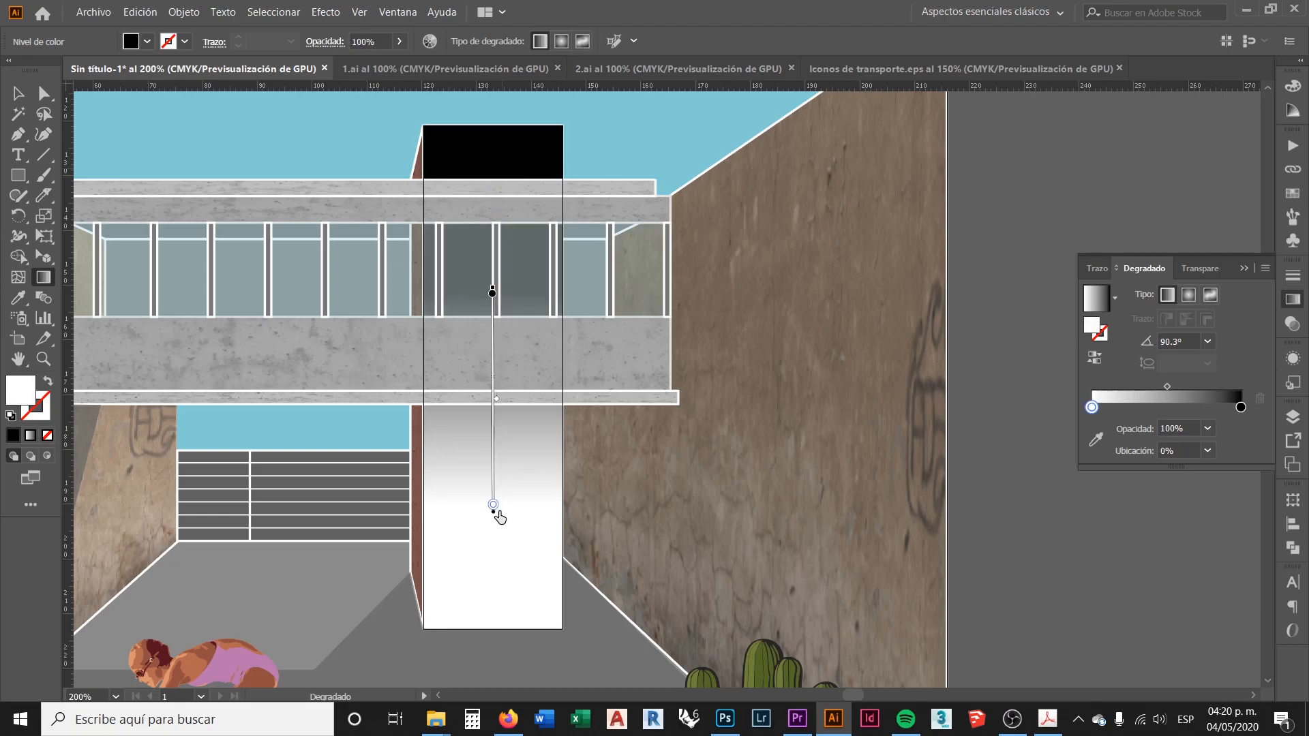
click(492, 293)
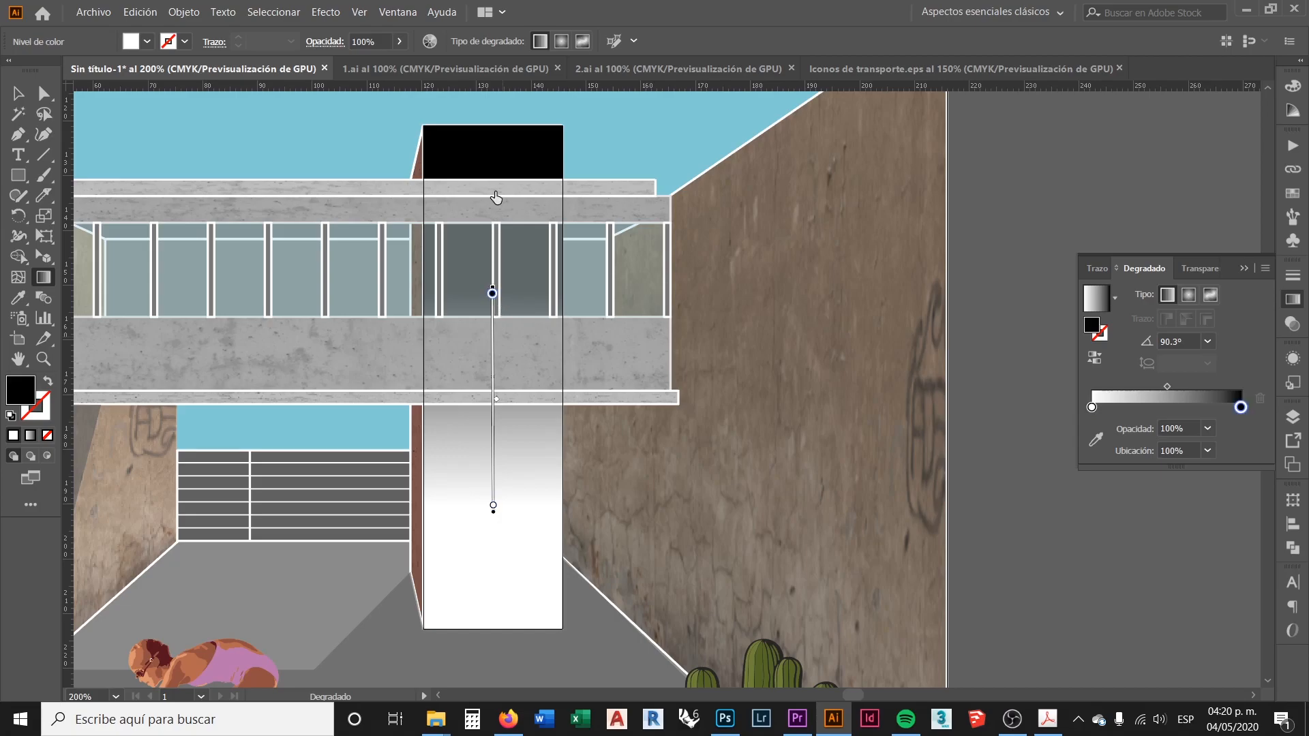
Adjust the vertical gradient so its black end sits just below the rectangle and its white end reaches above the top edge
scroll(501, 395, down, 2)
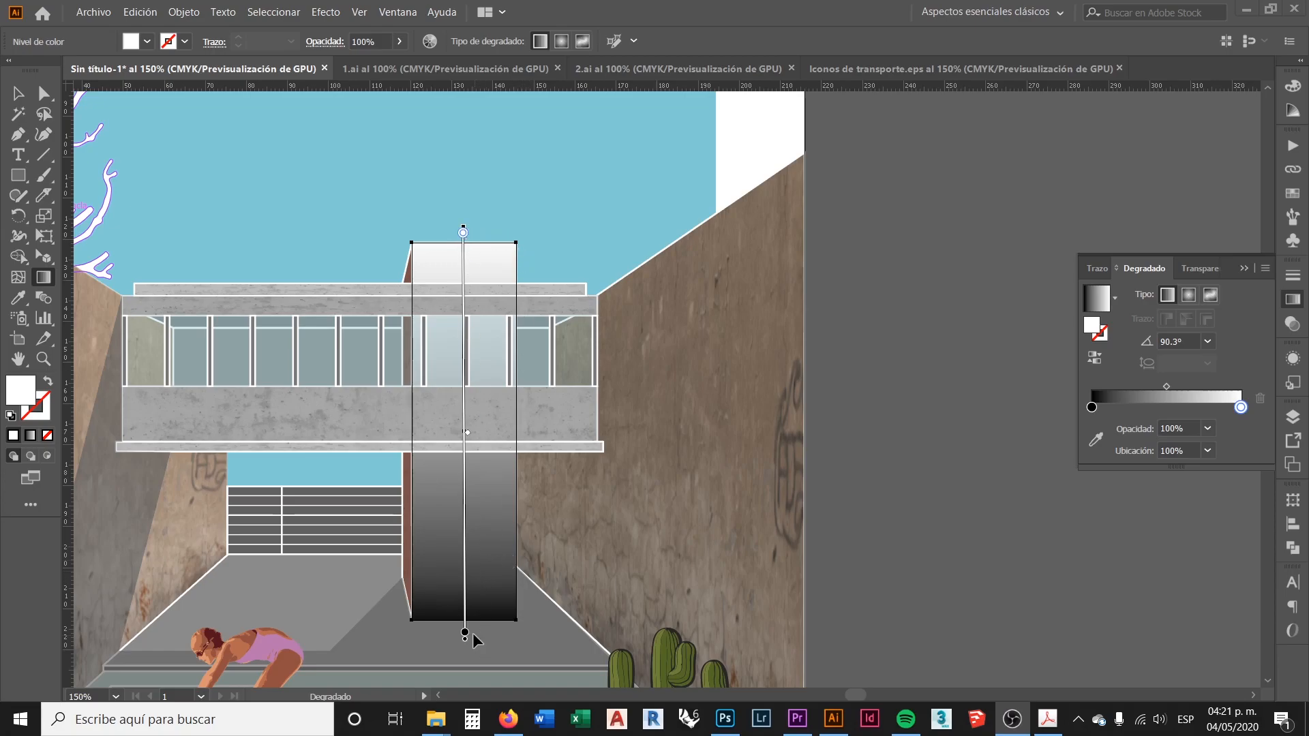
drag(465, 638, 465, 633)
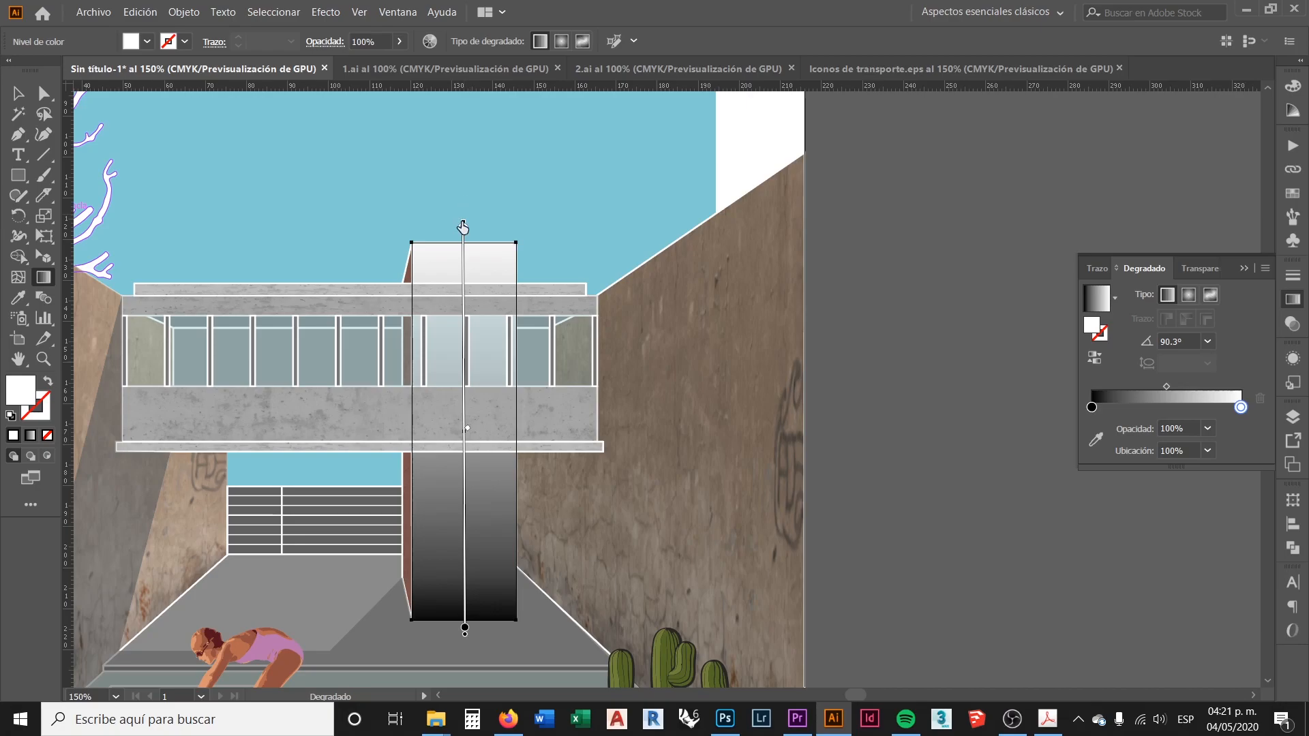
scroll(464, 230, up, 3)
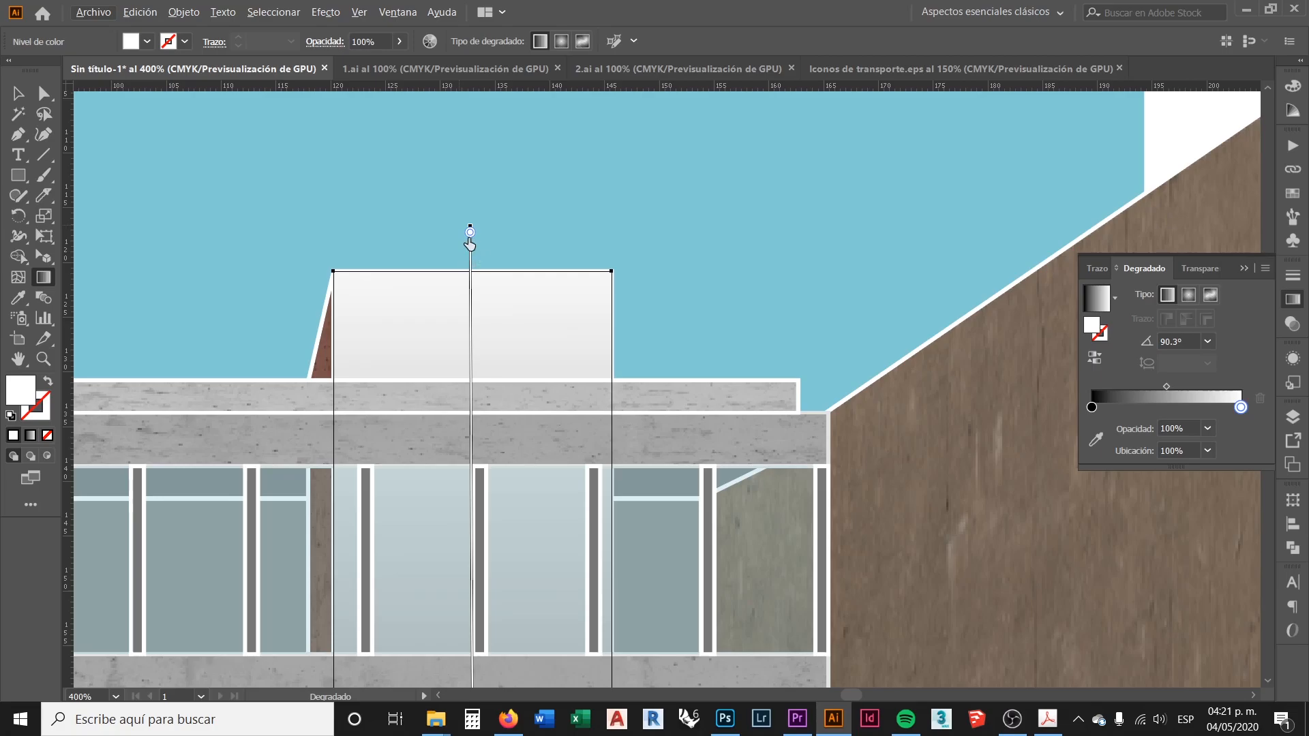
drag(469, 230, 471, 182)
scroll(486, 219, down, 2)
scroll(488, 228, down, 2)
scroll(511, 433, up, 2)
scroll(512, 409, down, 2)
scroll(485, 375, up, 1)
scroll(466, 384, up, 1)
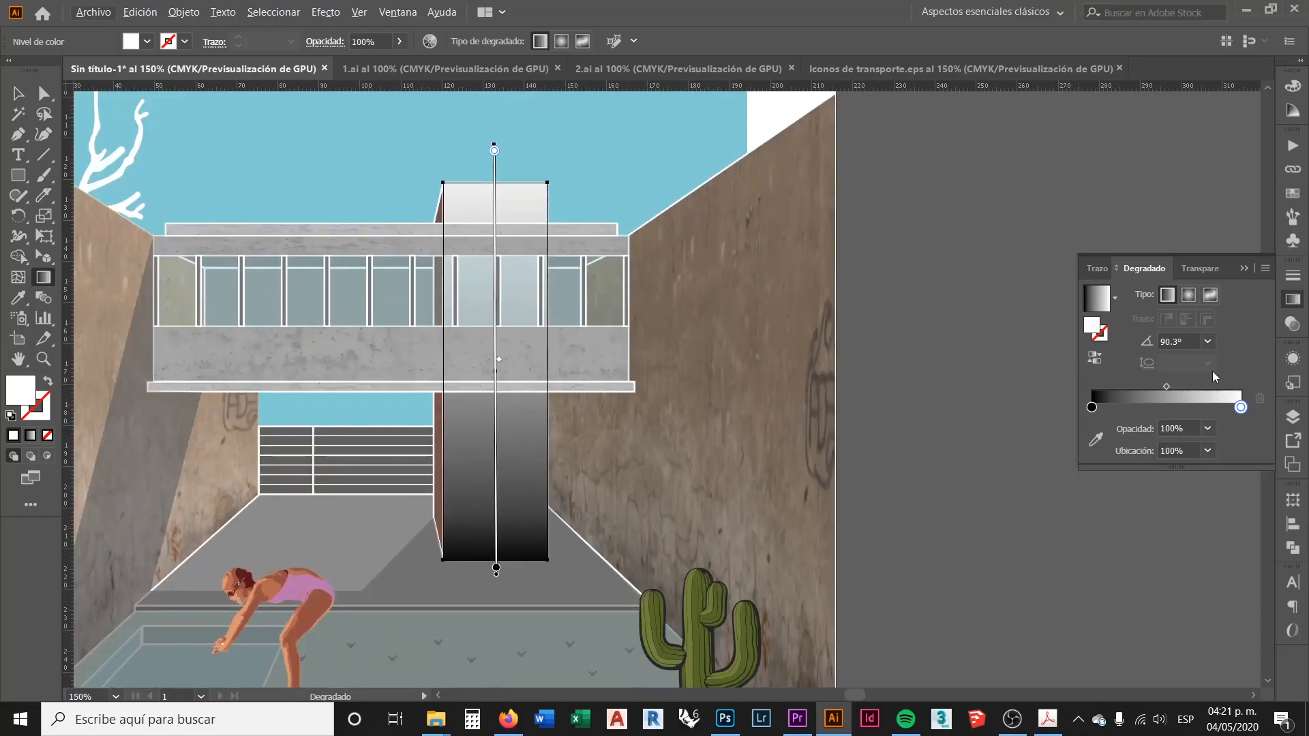
Try moving the black stop inward and back, and apply the Cielo que se atenúa gradient preset to the rectangle
drag(1091, 408, 1134, 409)
drag(1139, 409, 1091, 407)
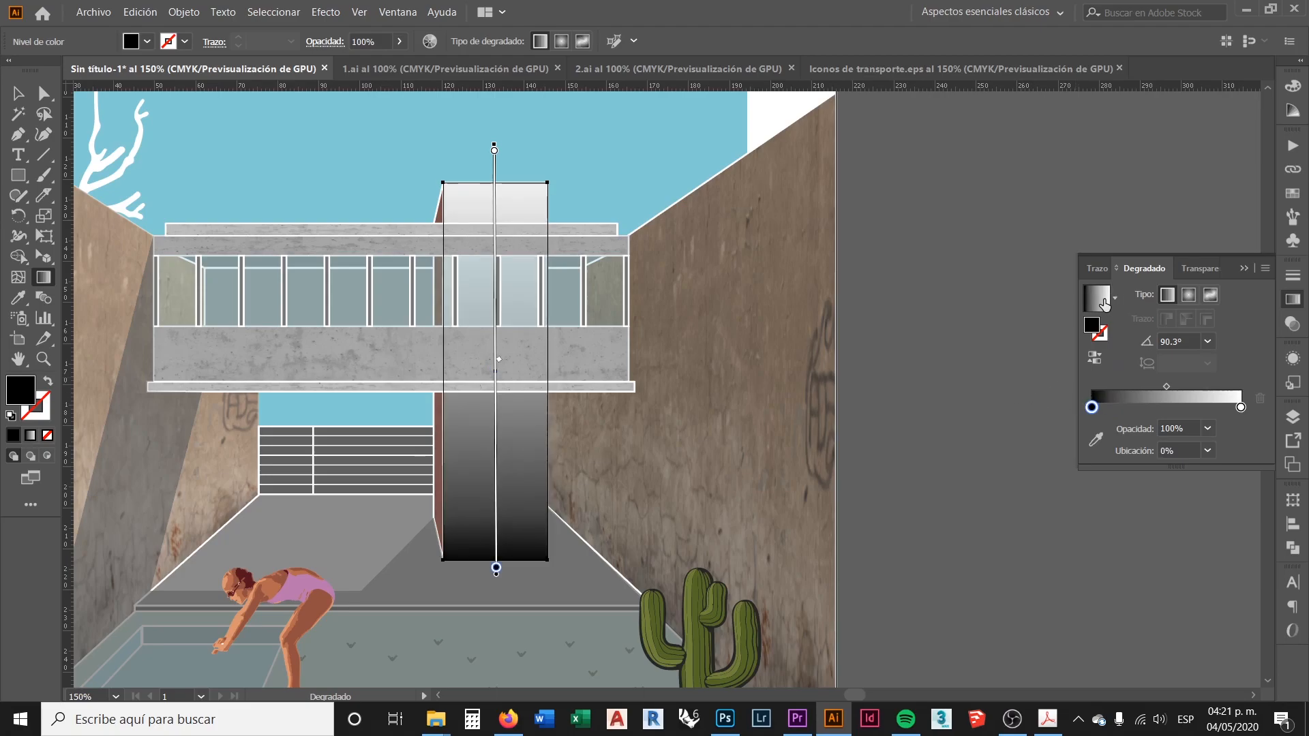
click(1116, 298)
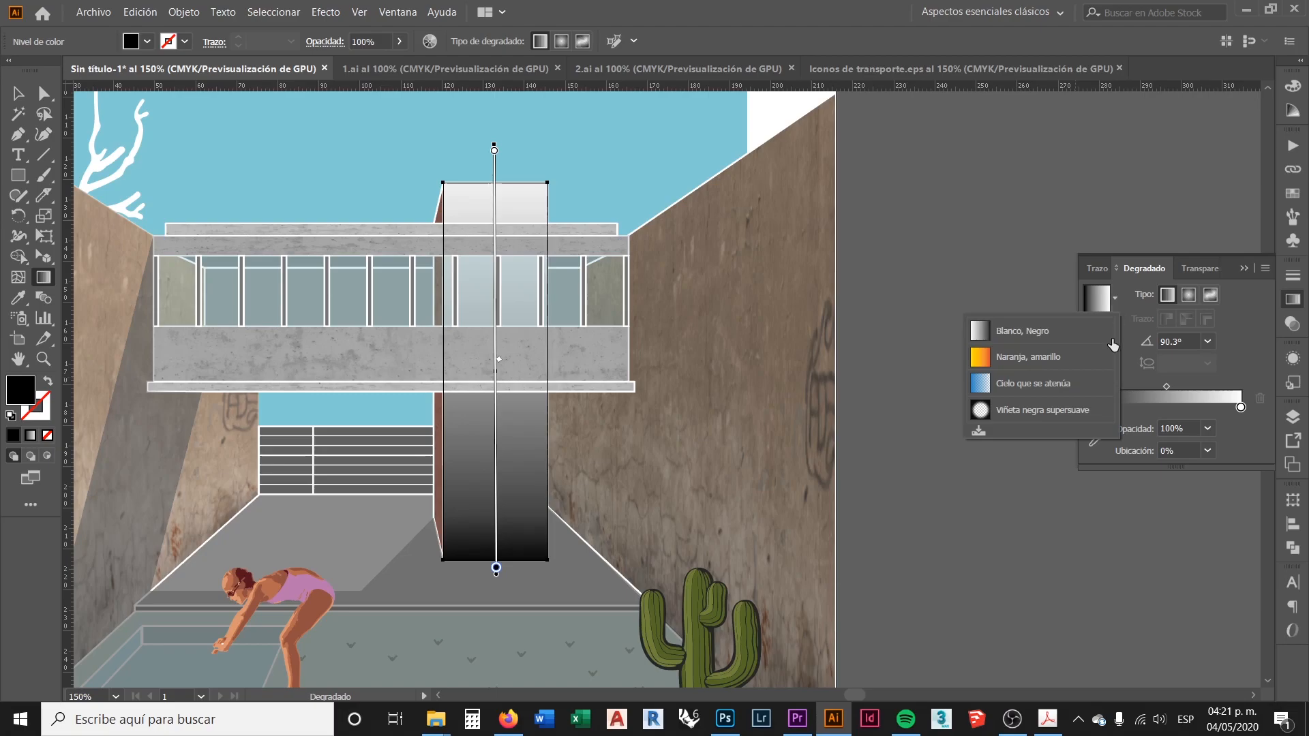
click(1030, 383)
Change the gradient's blue end stop to Blanco and keep its opacity at 0%
double_click(1241, 407)
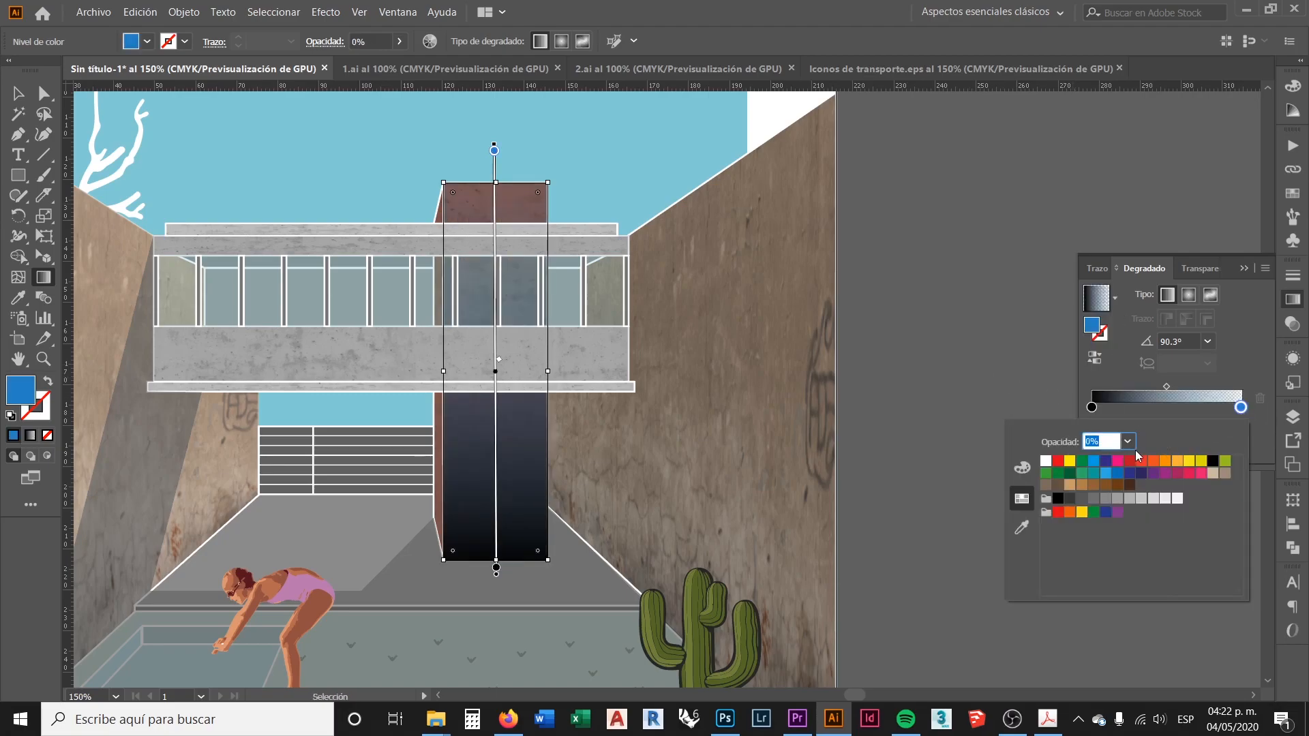
click(1045, 462)
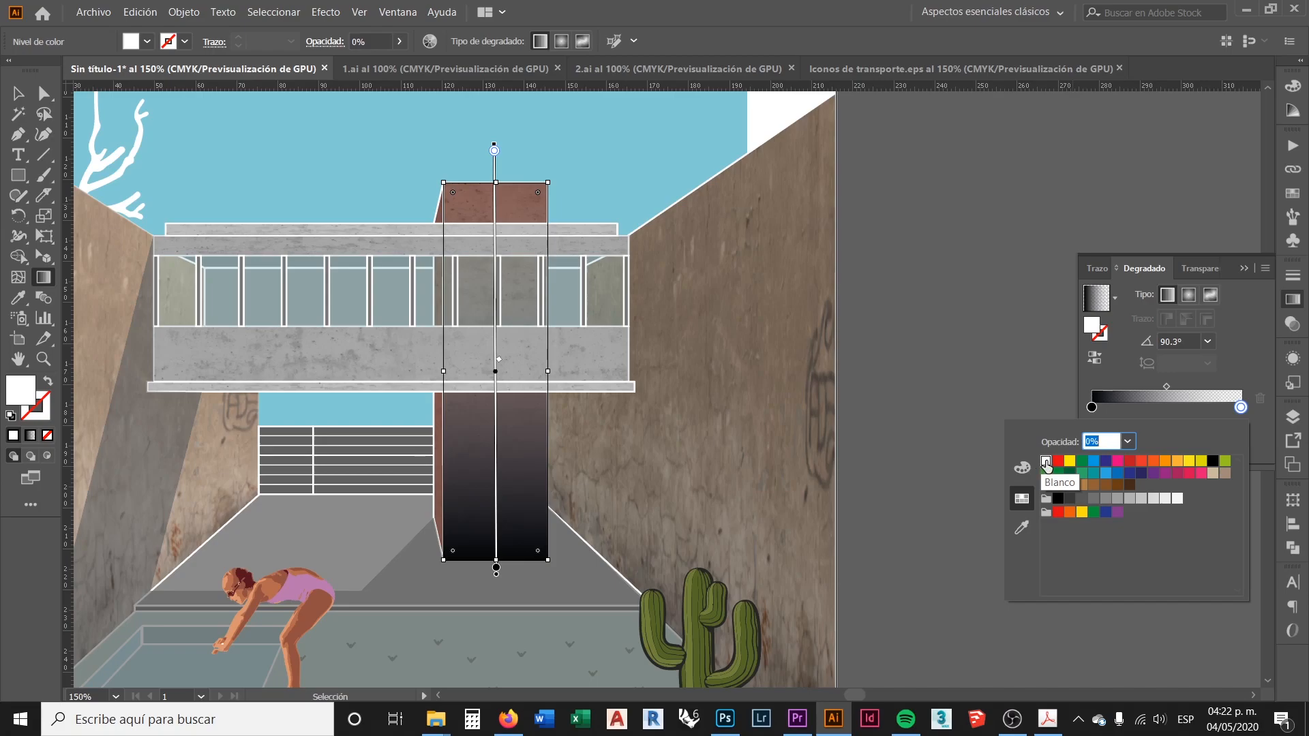
click(1130, 440)
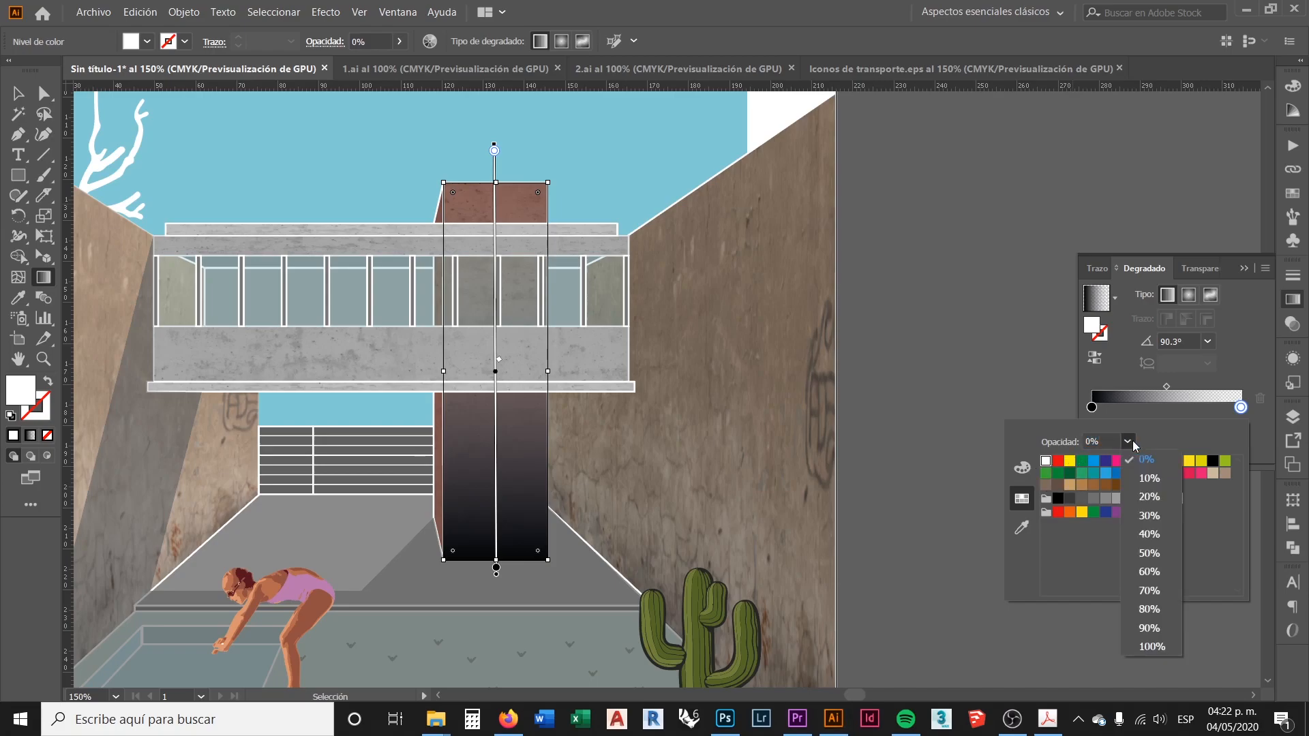
click(1131, 439)
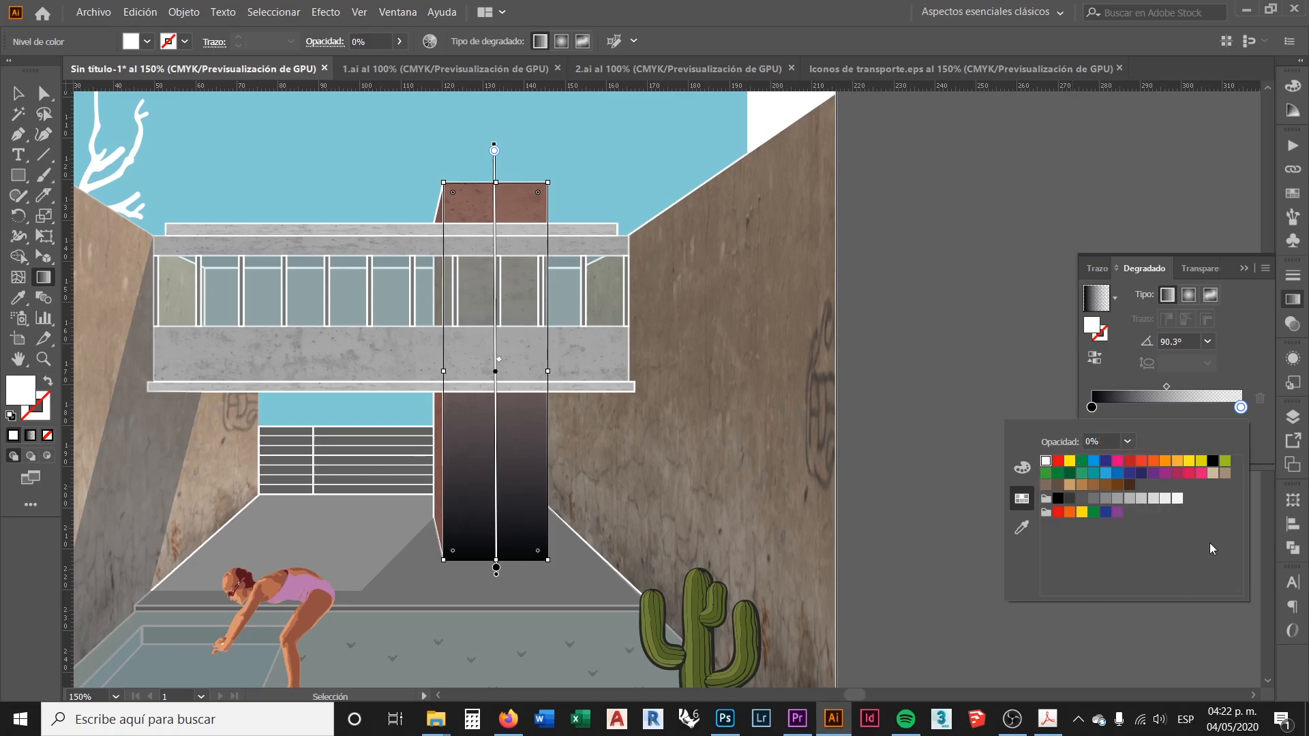
click(1128, 637)
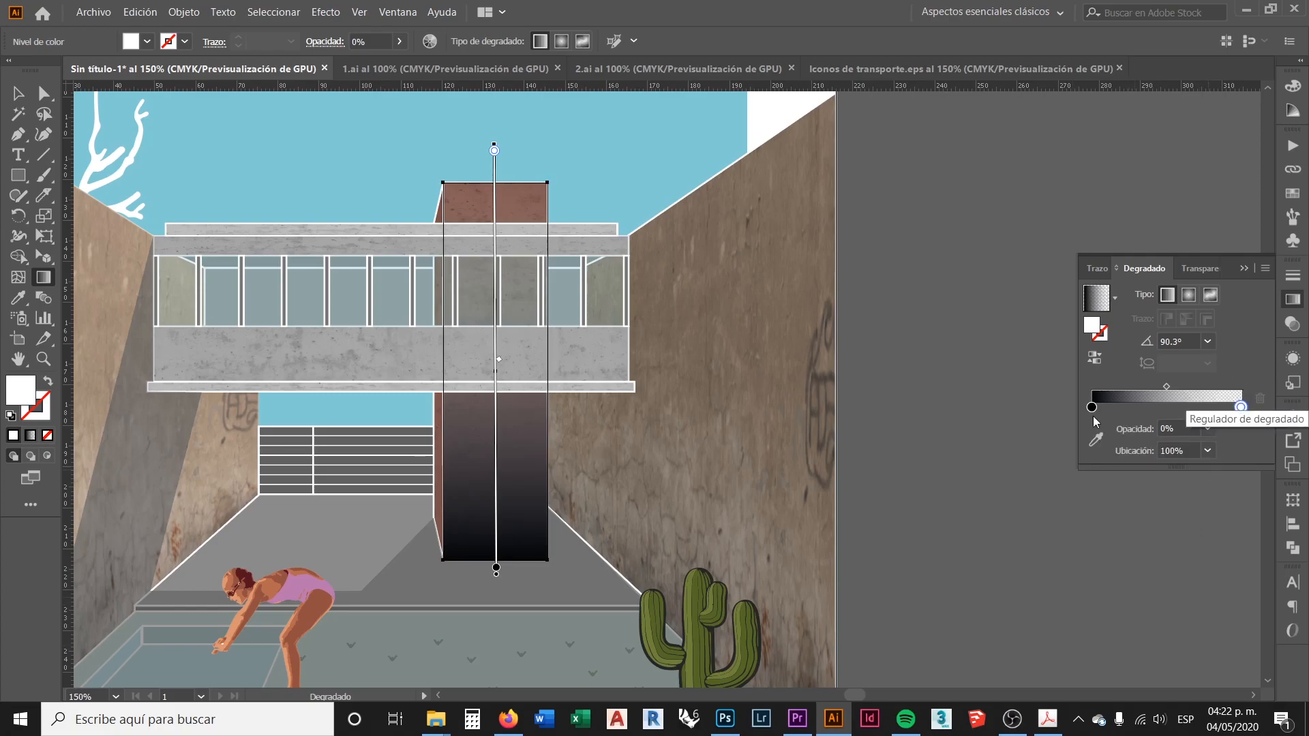
Place the transparent white stop at 99.55% and deselect the rectangle
click(1240, 407)
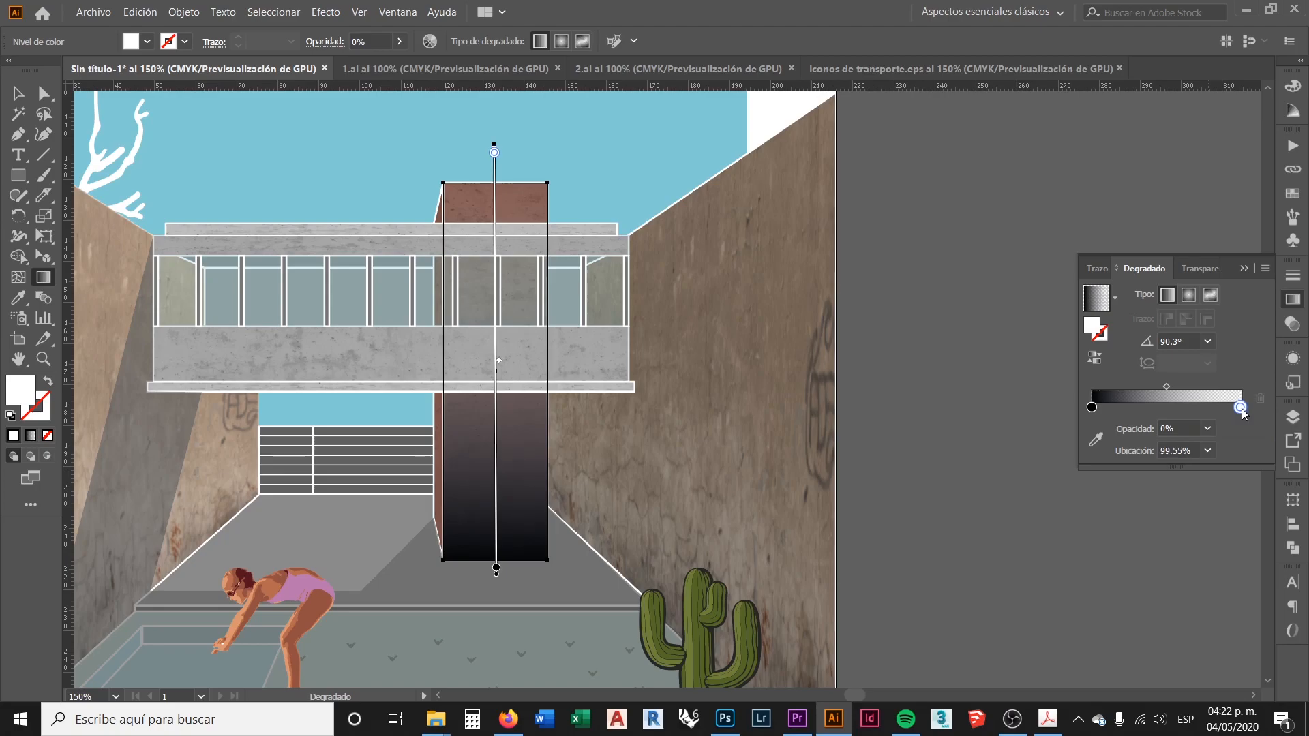
double_click(1241, 407)
click(1259, 411)
click(18, 95)
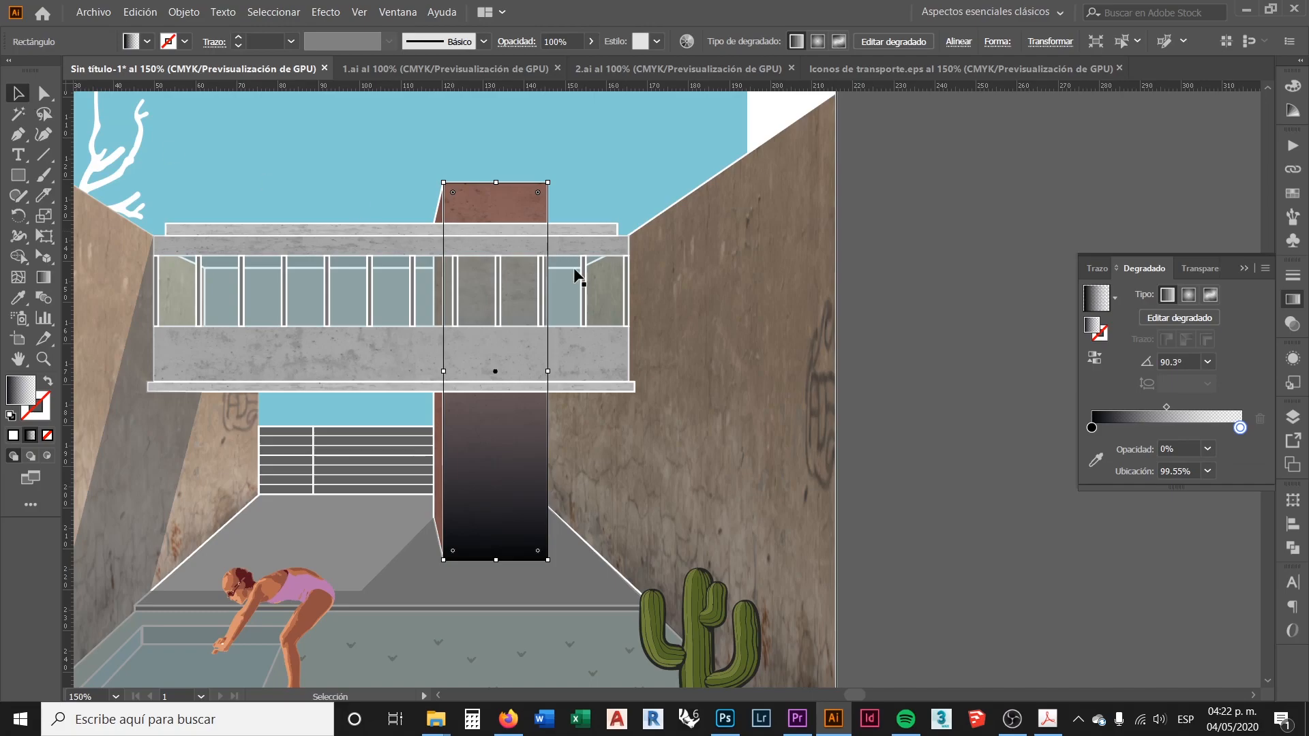
click(927, 322)
scroll(766, 389, down, 1)
scroll(607, 403, up, 2)
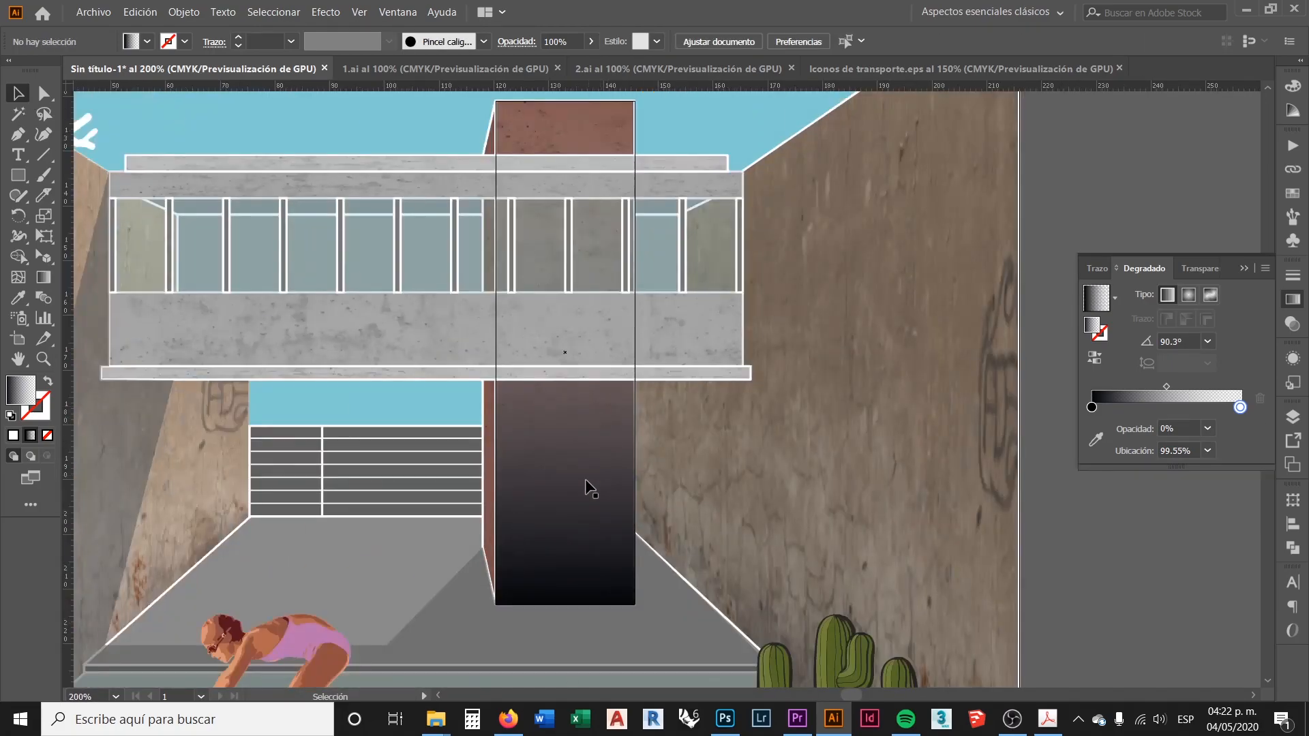
Try 30% and 50% opacity on the gradient rectangle, settle on 40%, and deselect it
click(538, 490)
scroll(542, 436, down, 1)
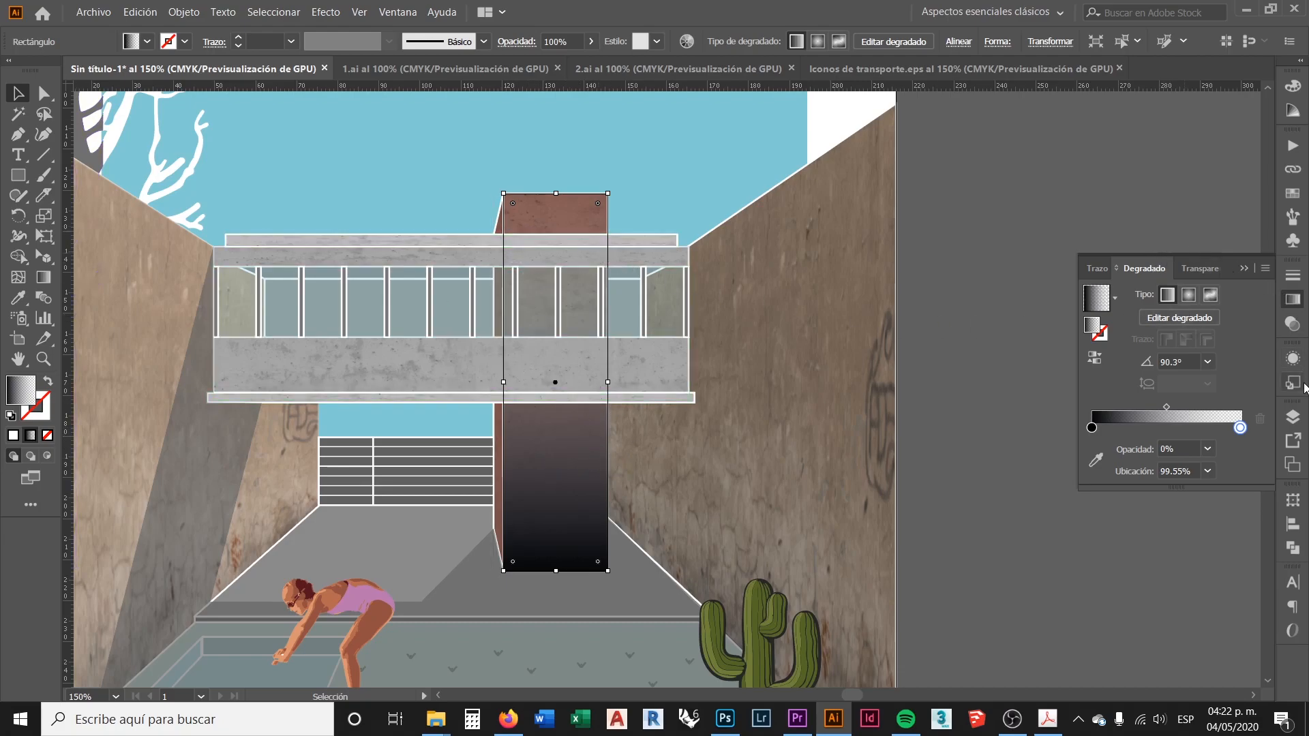
click(1291, 325)
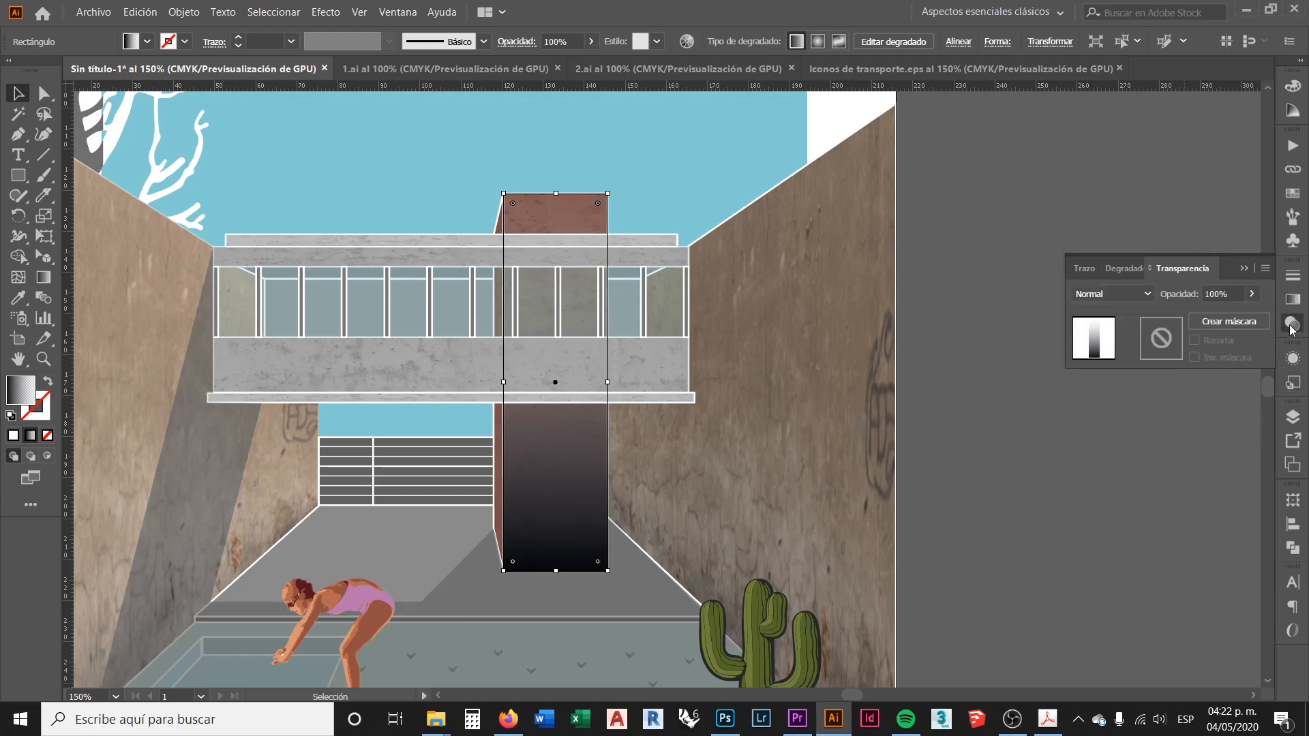
click(1227, 293)
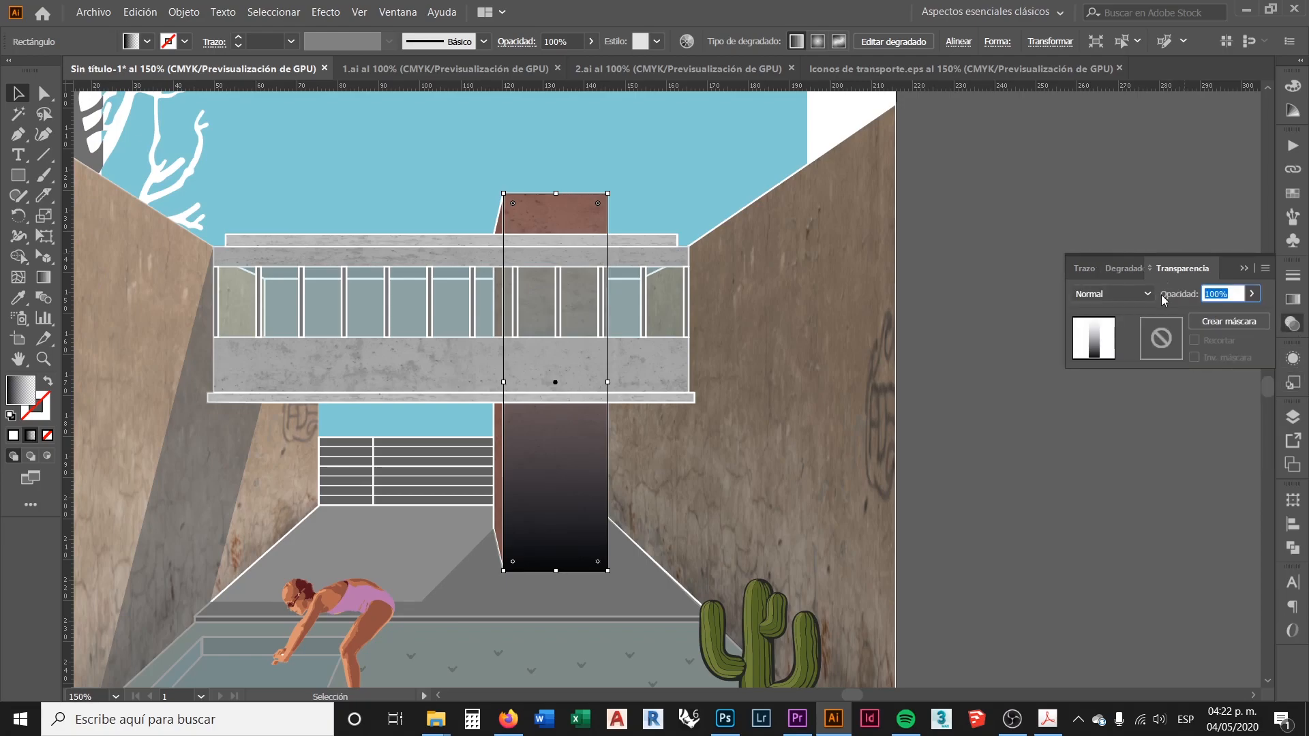
text(30)
key(Return)
click(1153, 290)
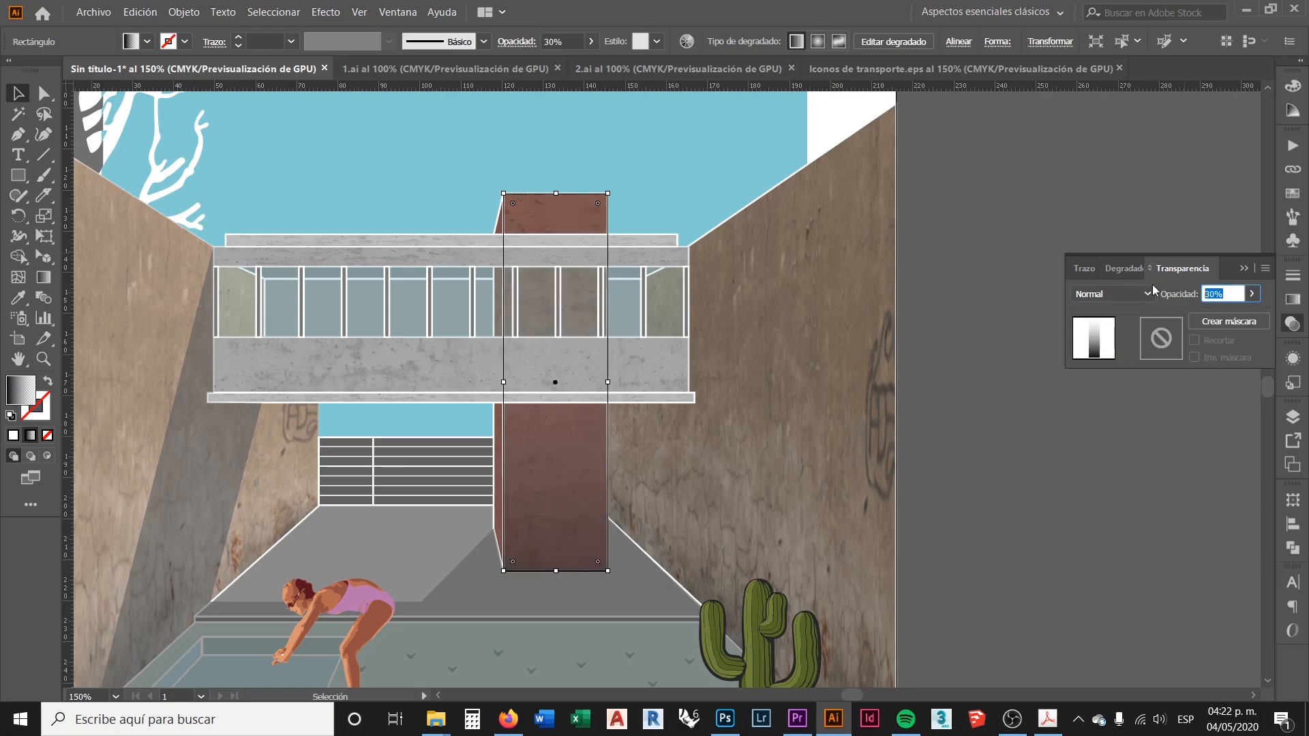
text(50)
key(Return)
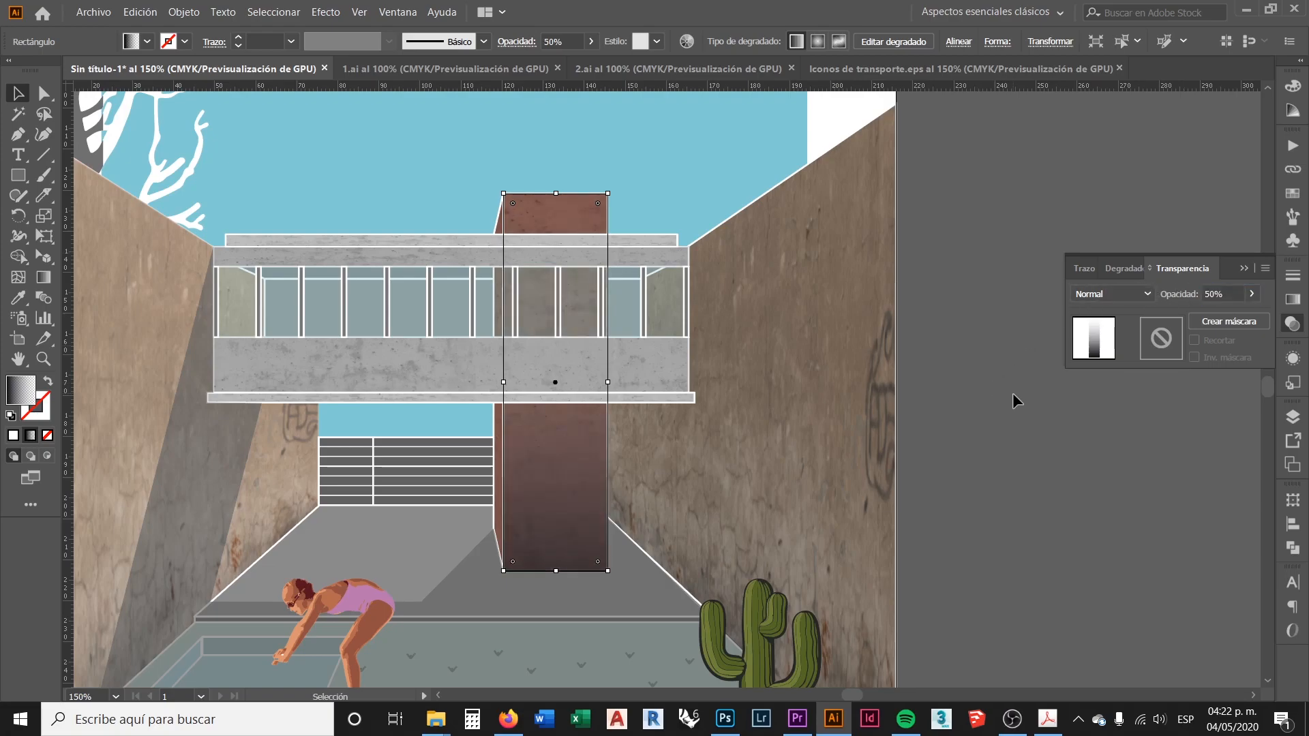
click(1169, 294)
text(40)
key(Return)
click(1057, 458)
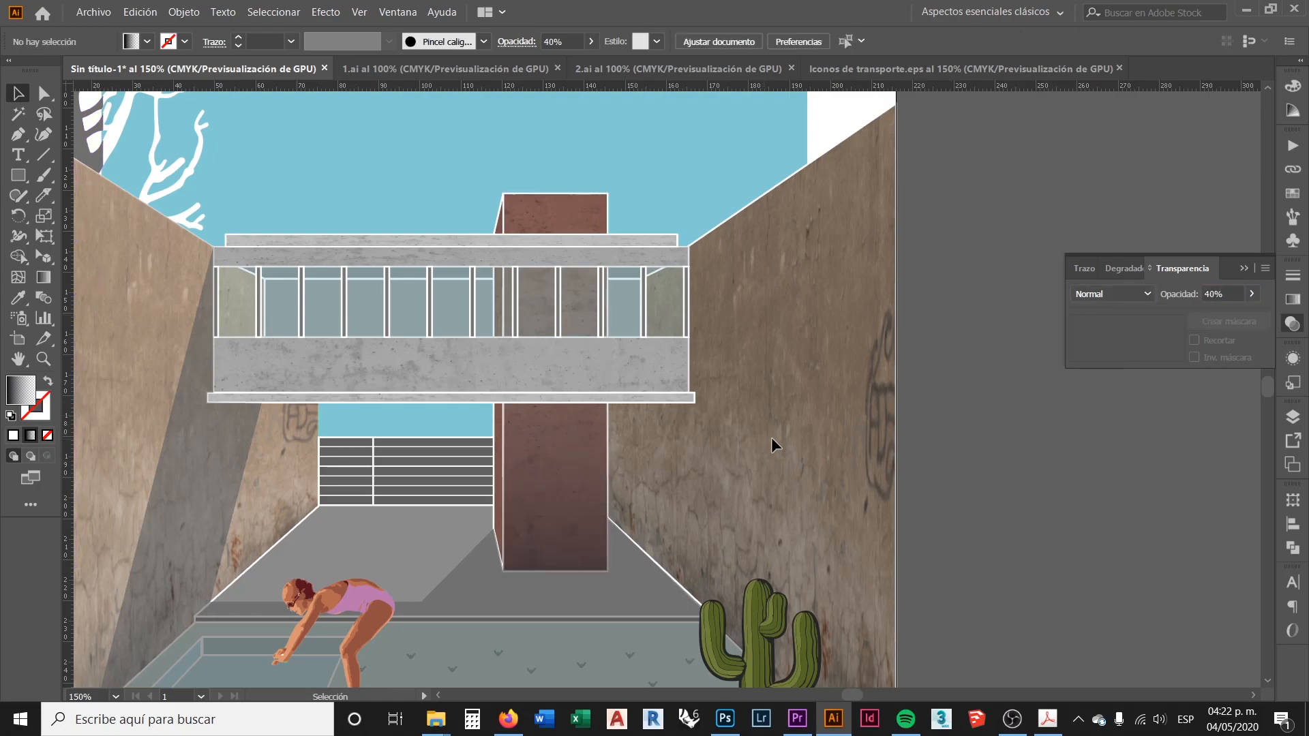
Duplicate the gradient rectangle to the left of the red volume's front face and align its lower-right corner with the front face's lower-left corner
scroll(818, 409, down, 2)
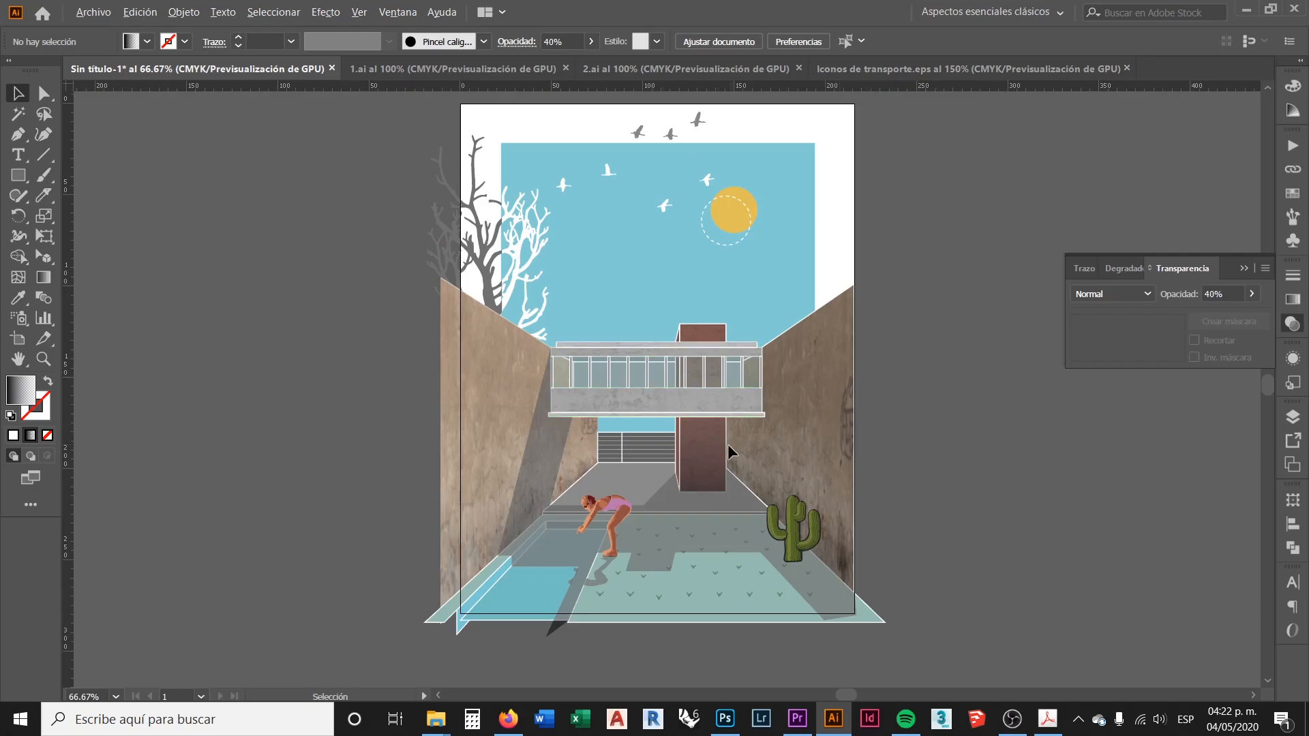
scroll(730, 458, up, 1)
scroll(740, 386, up, 1)
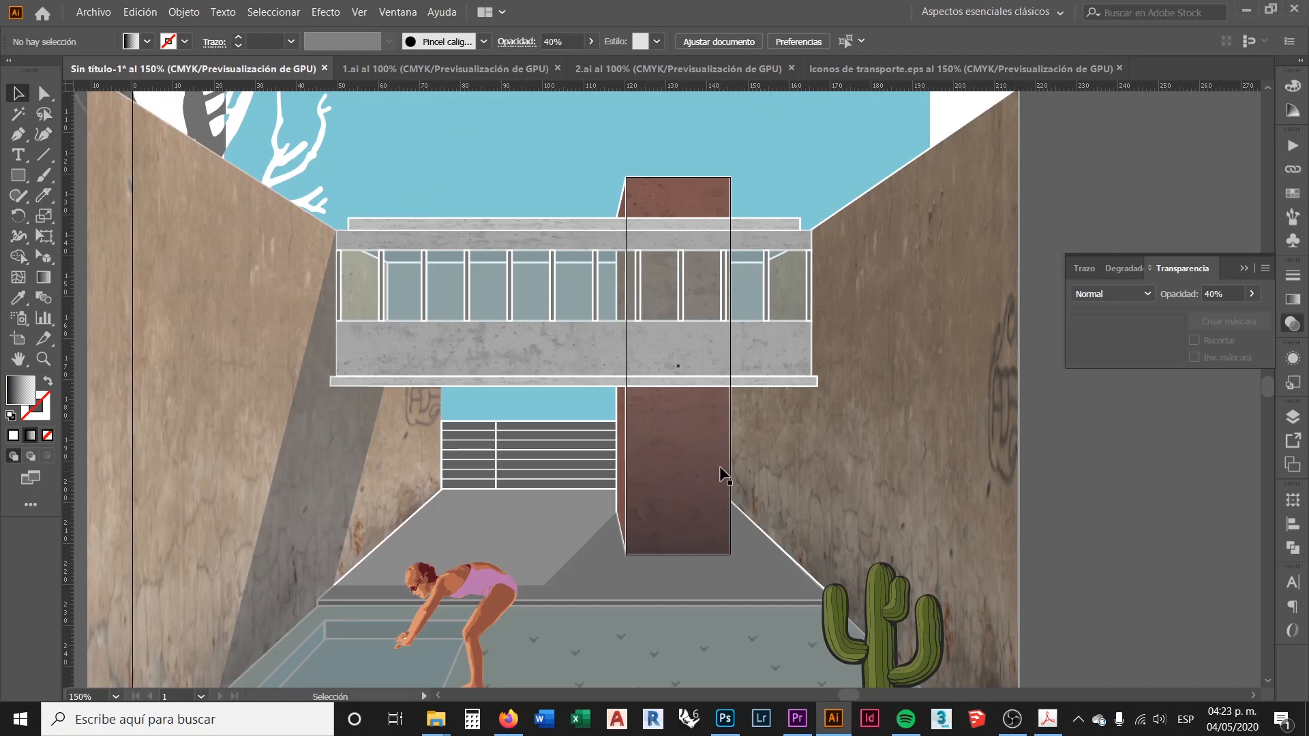
scroll(721, 444, down, 2)
scroll(710, 443, up, 2)
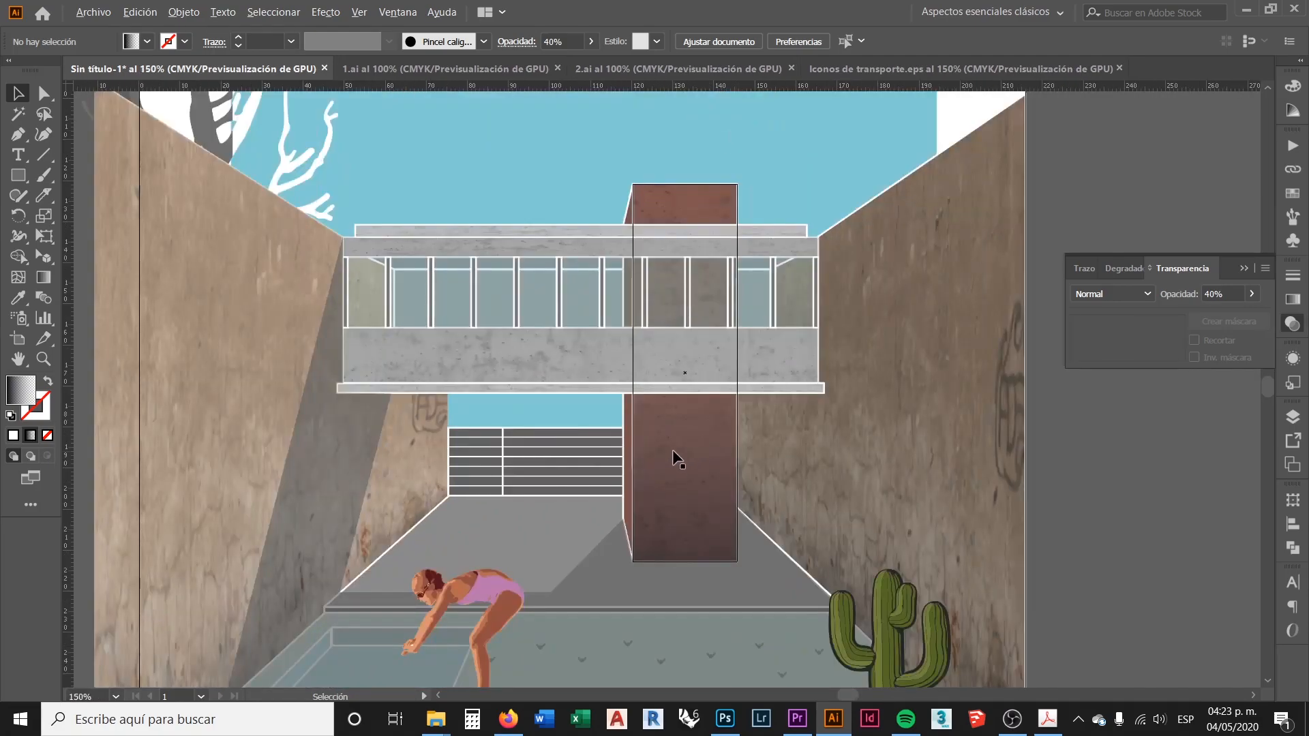
scroll(673, 450, up, 1)
click(703, 486)
drag(697, 483, 545, 453)
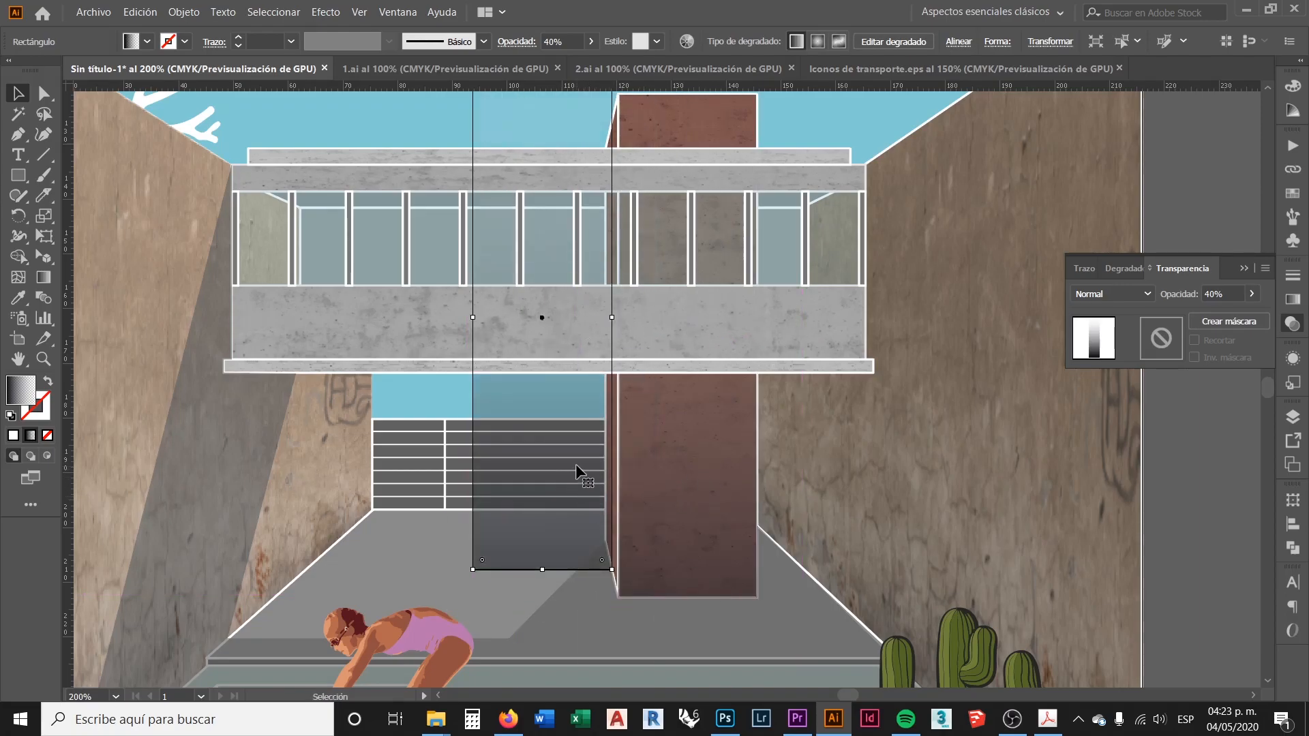
click(44, 93)
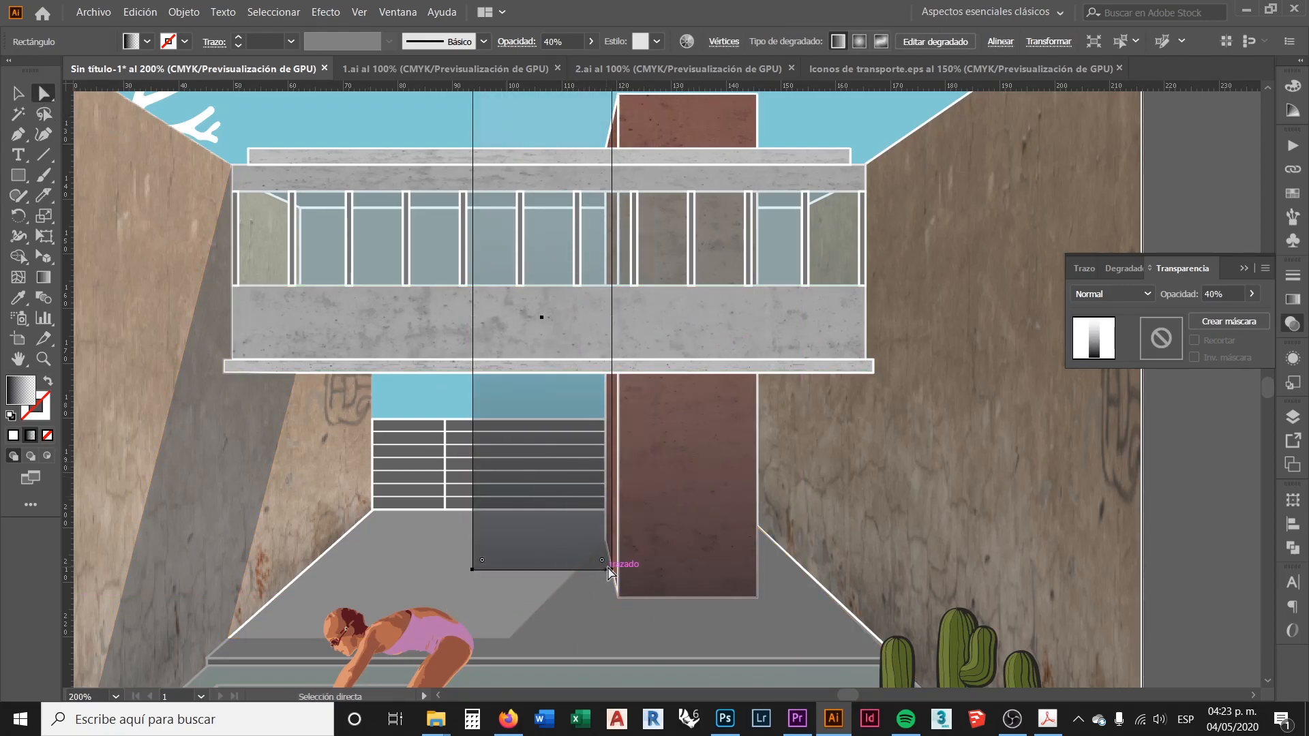
drag(609, 571, 616, 594)
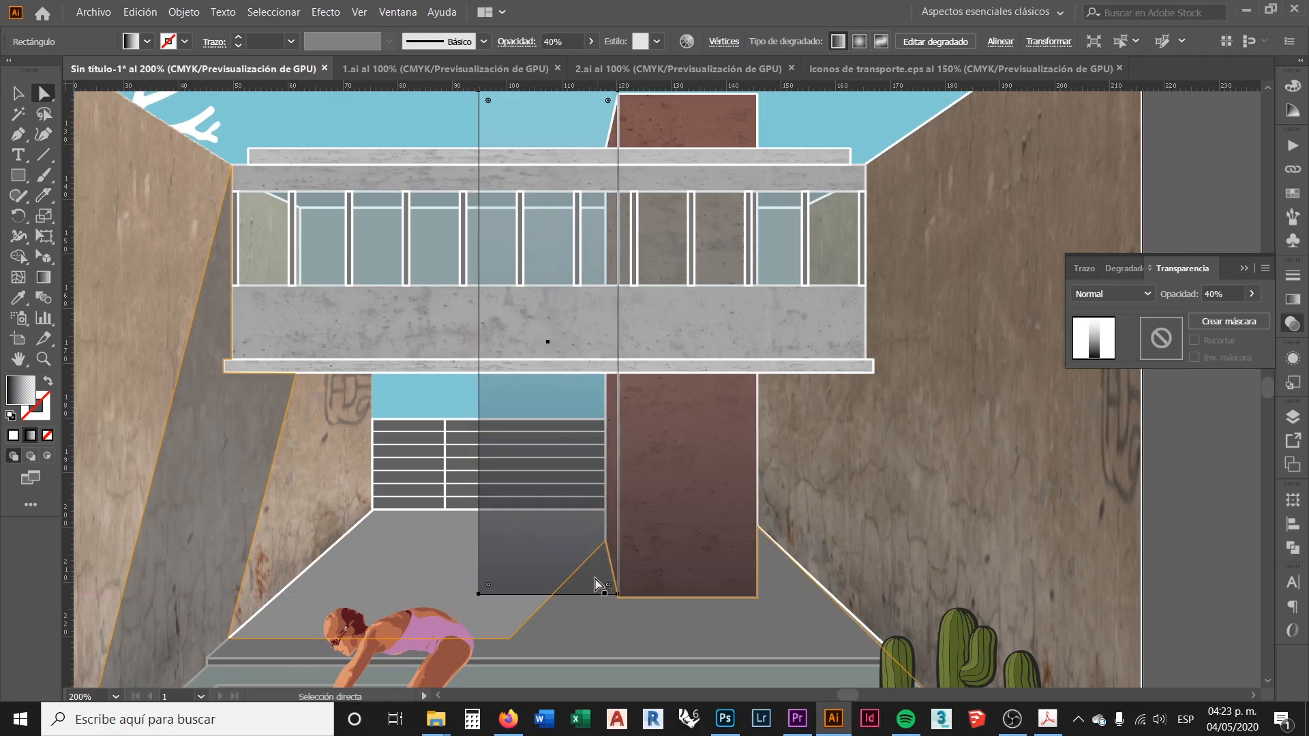
Reshape the duplicated gradient rectangle by moving its two left corners onto the rear edge of the red volume's narrow side face, and deselect it
click(477, 594)
drag(478, 594, 605, 540)
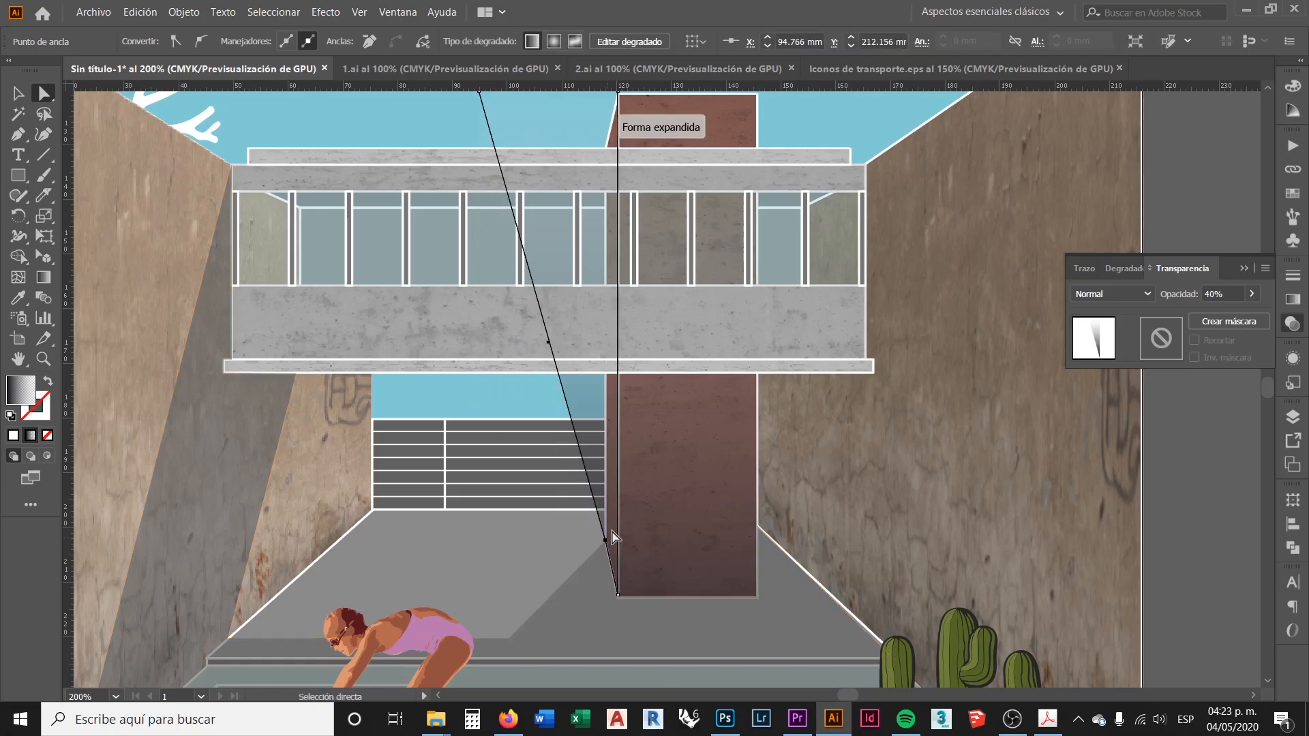
scroll(609, 541, up, 2)
scroll(622, 497, down, 4)
scroll(579, 473, up, 1)
drag(484, 191, 580, 231)
scroll(596, 297, up, 1)
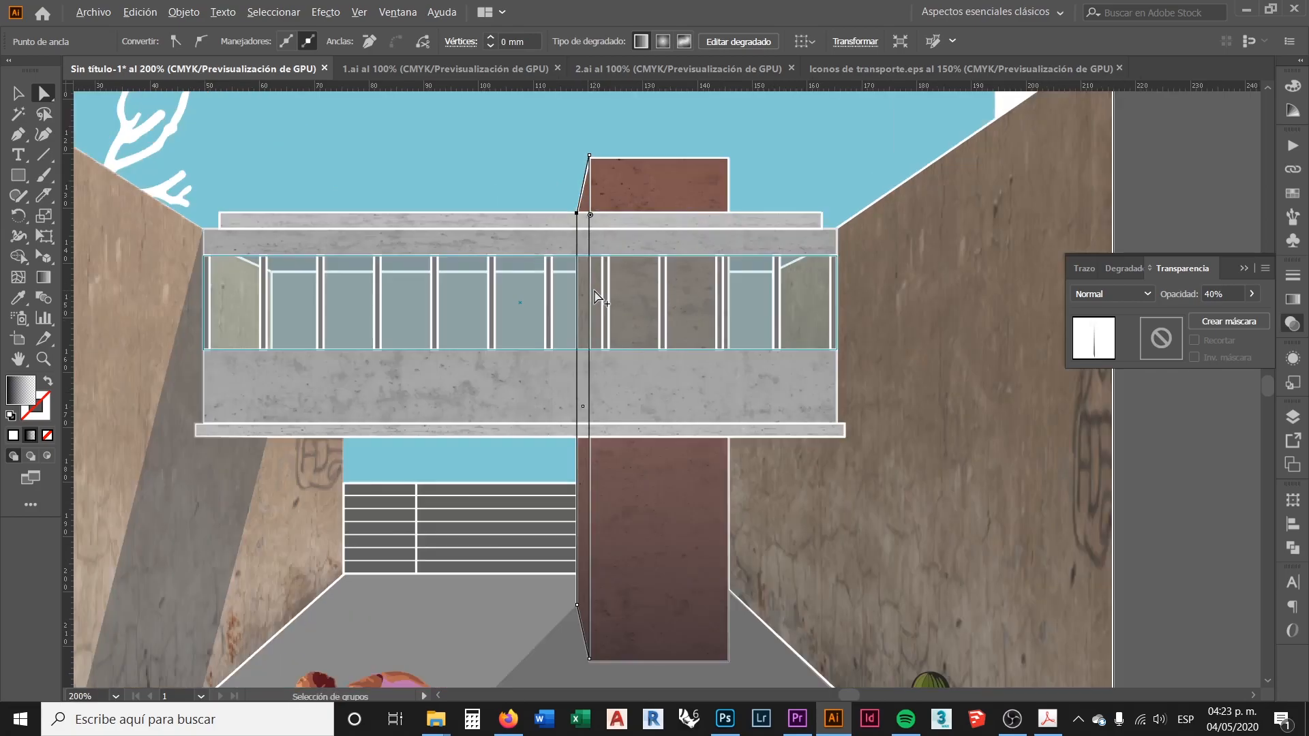
key(v)
scroll(685, 288, down, 1)
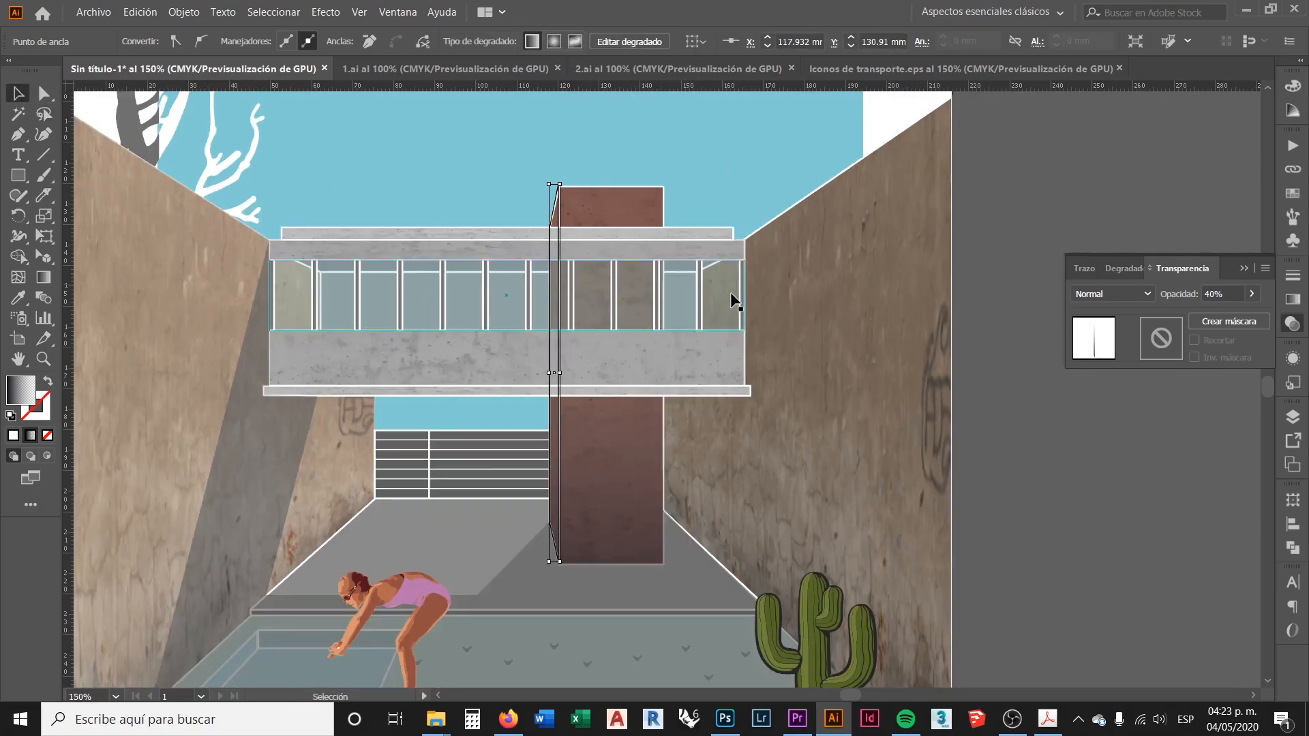
click(1014, 210)
scroll(628, 394, down, 1)
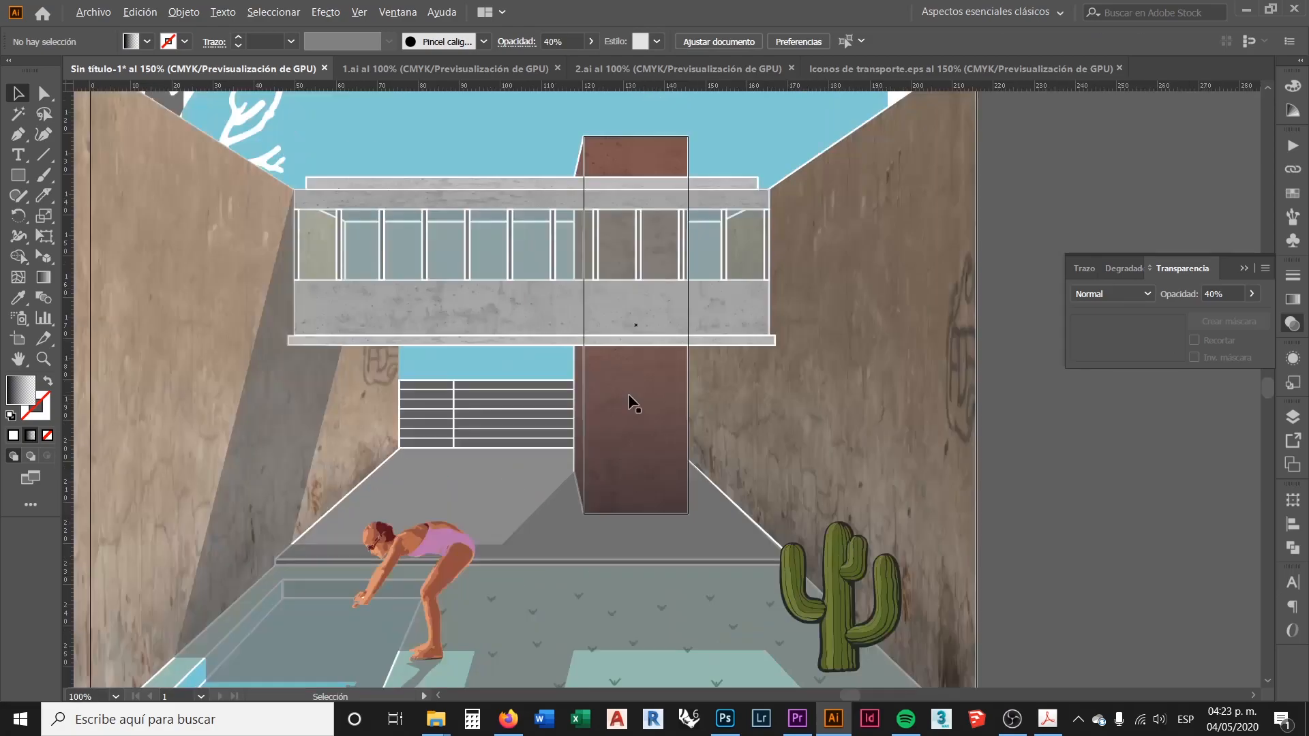
scroll(628, 394, up, 1)
scroll(560, 367, up, 1)
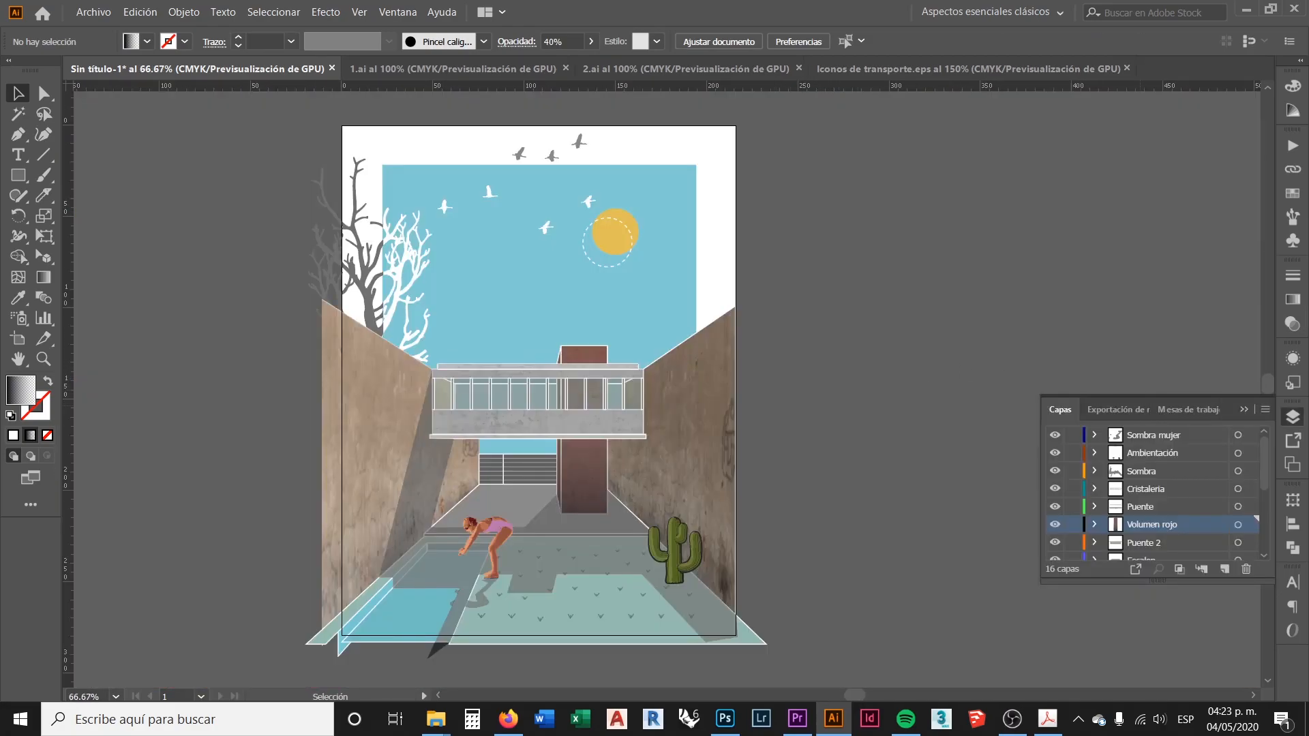
key(alt+Tab)
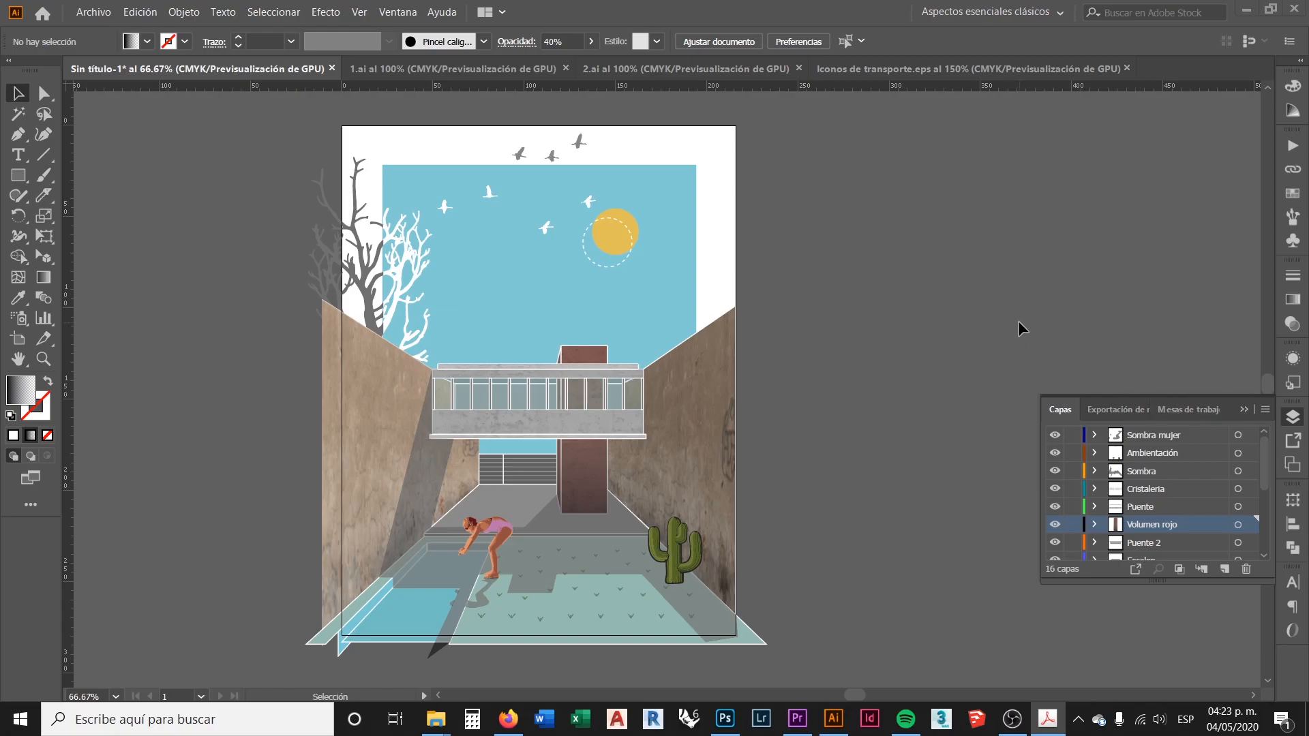
click(870, 355)
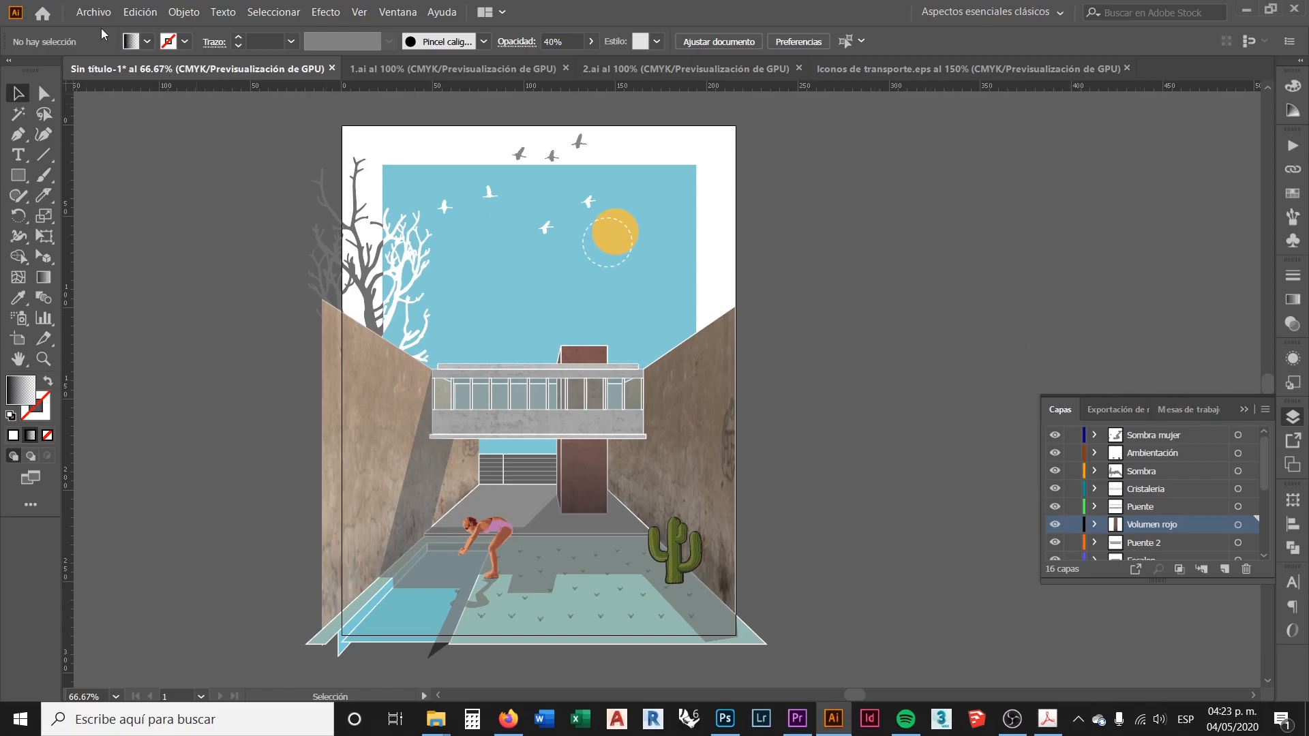